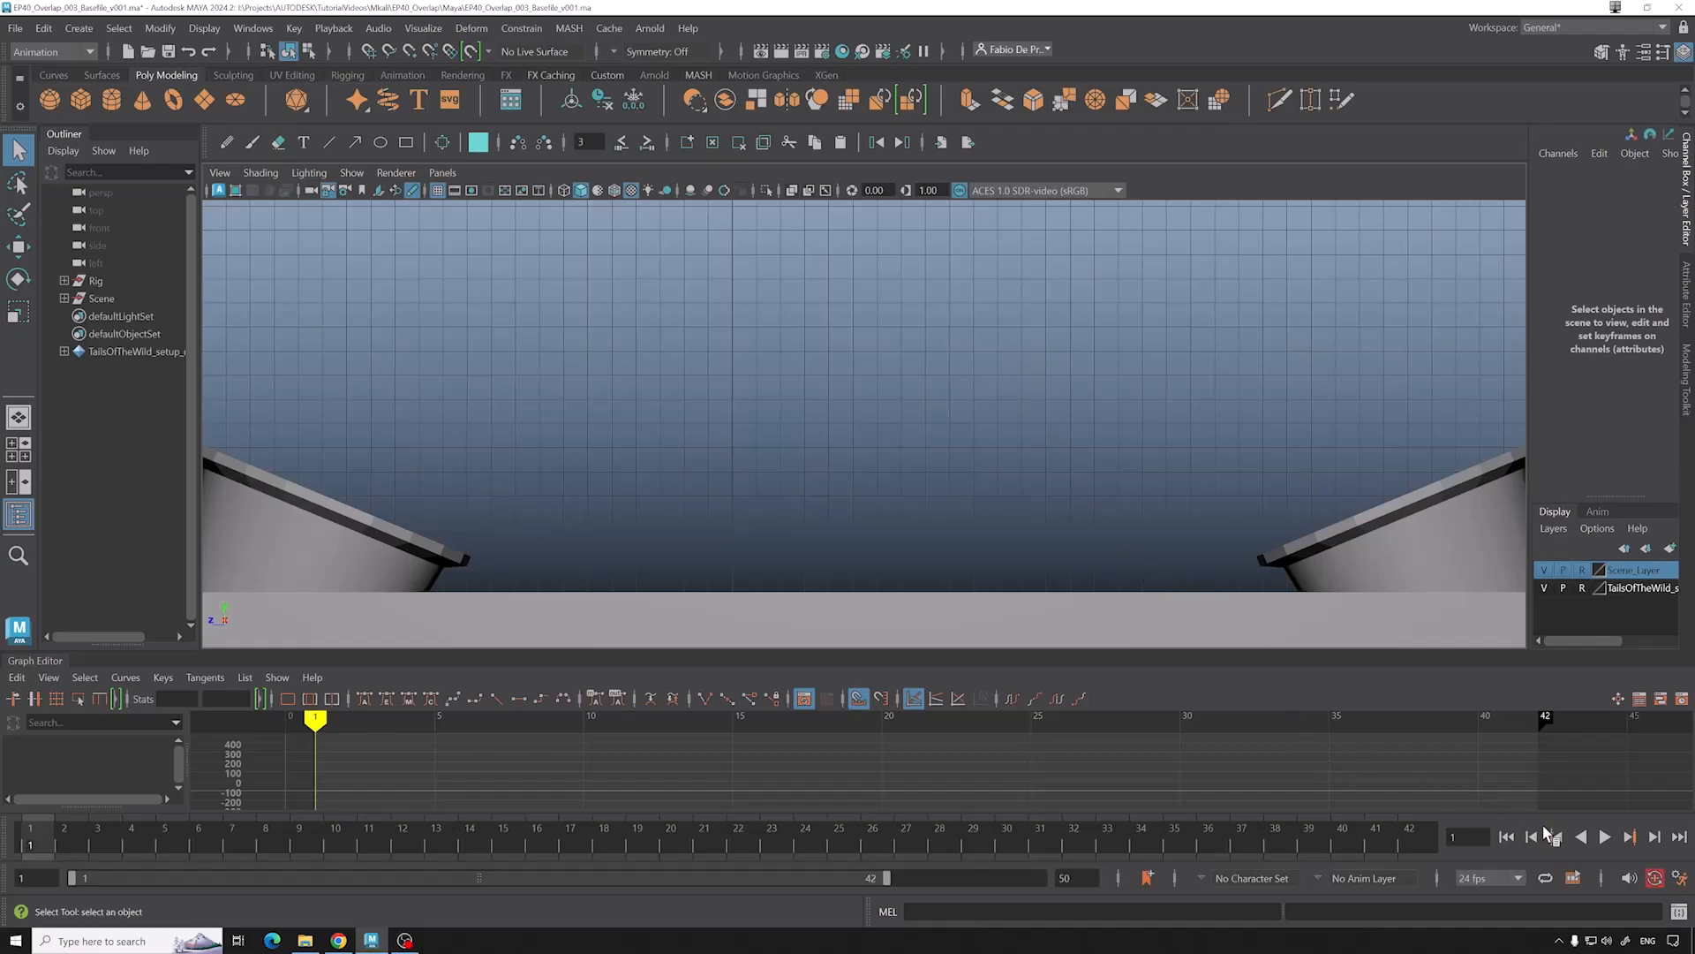
Step: Play back the bouncing fox animation and go to frame 15
click(1606, 836)
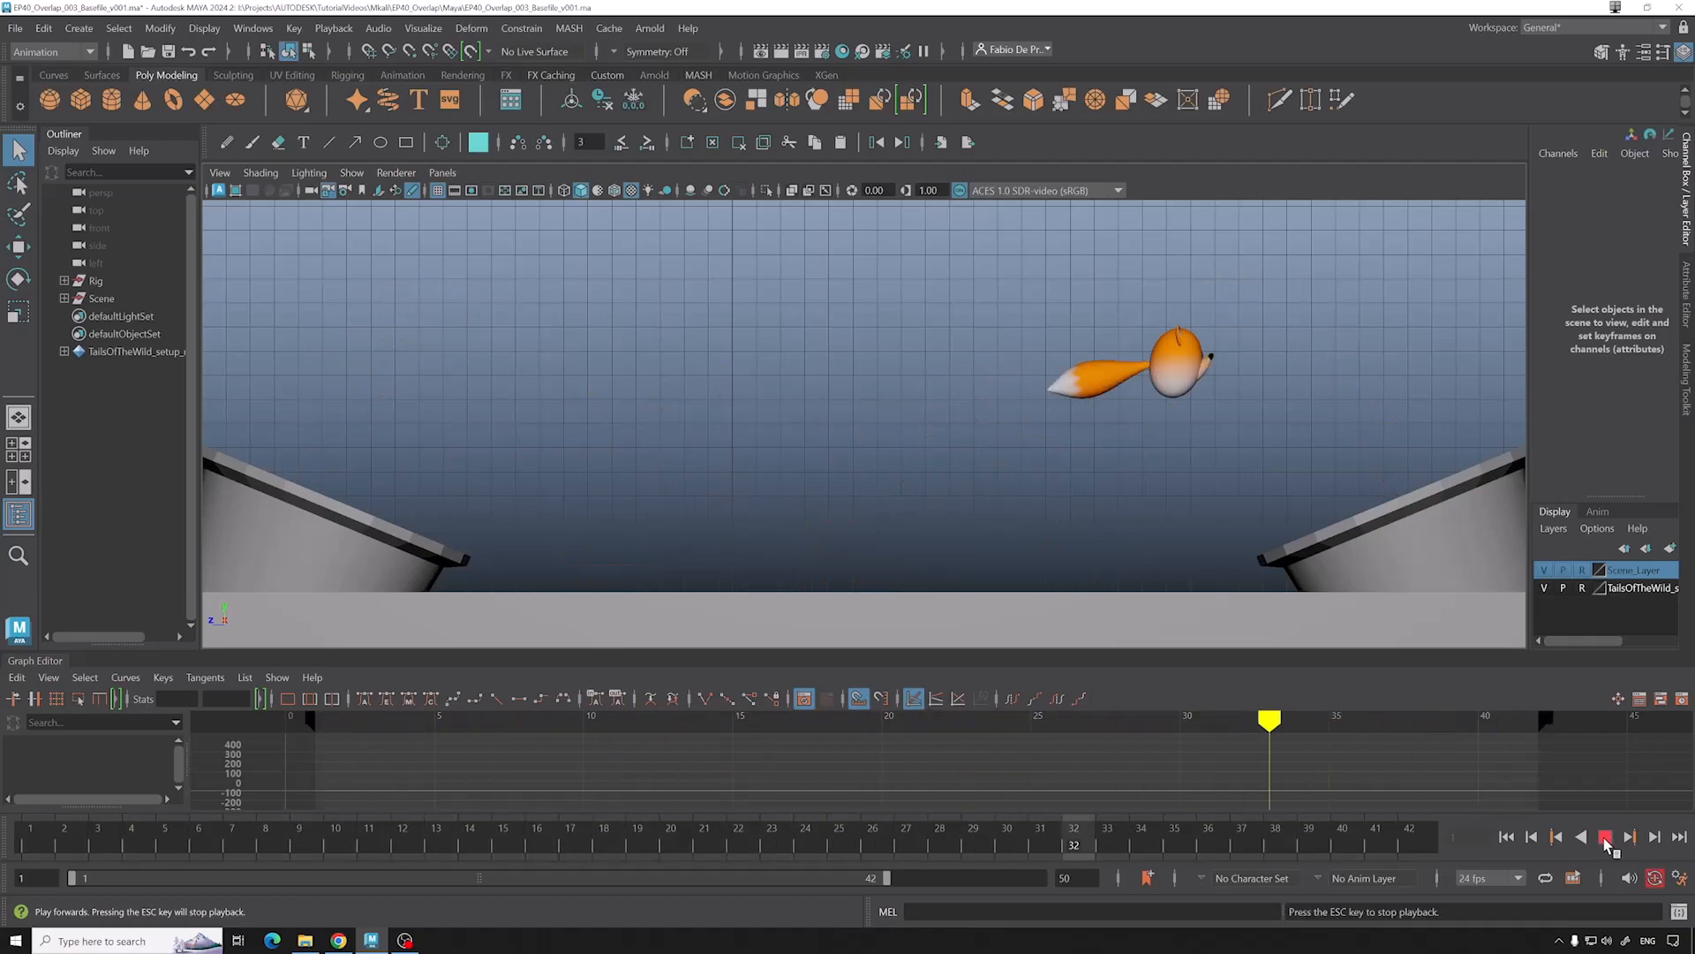
drag(698, 828, 503, 830)
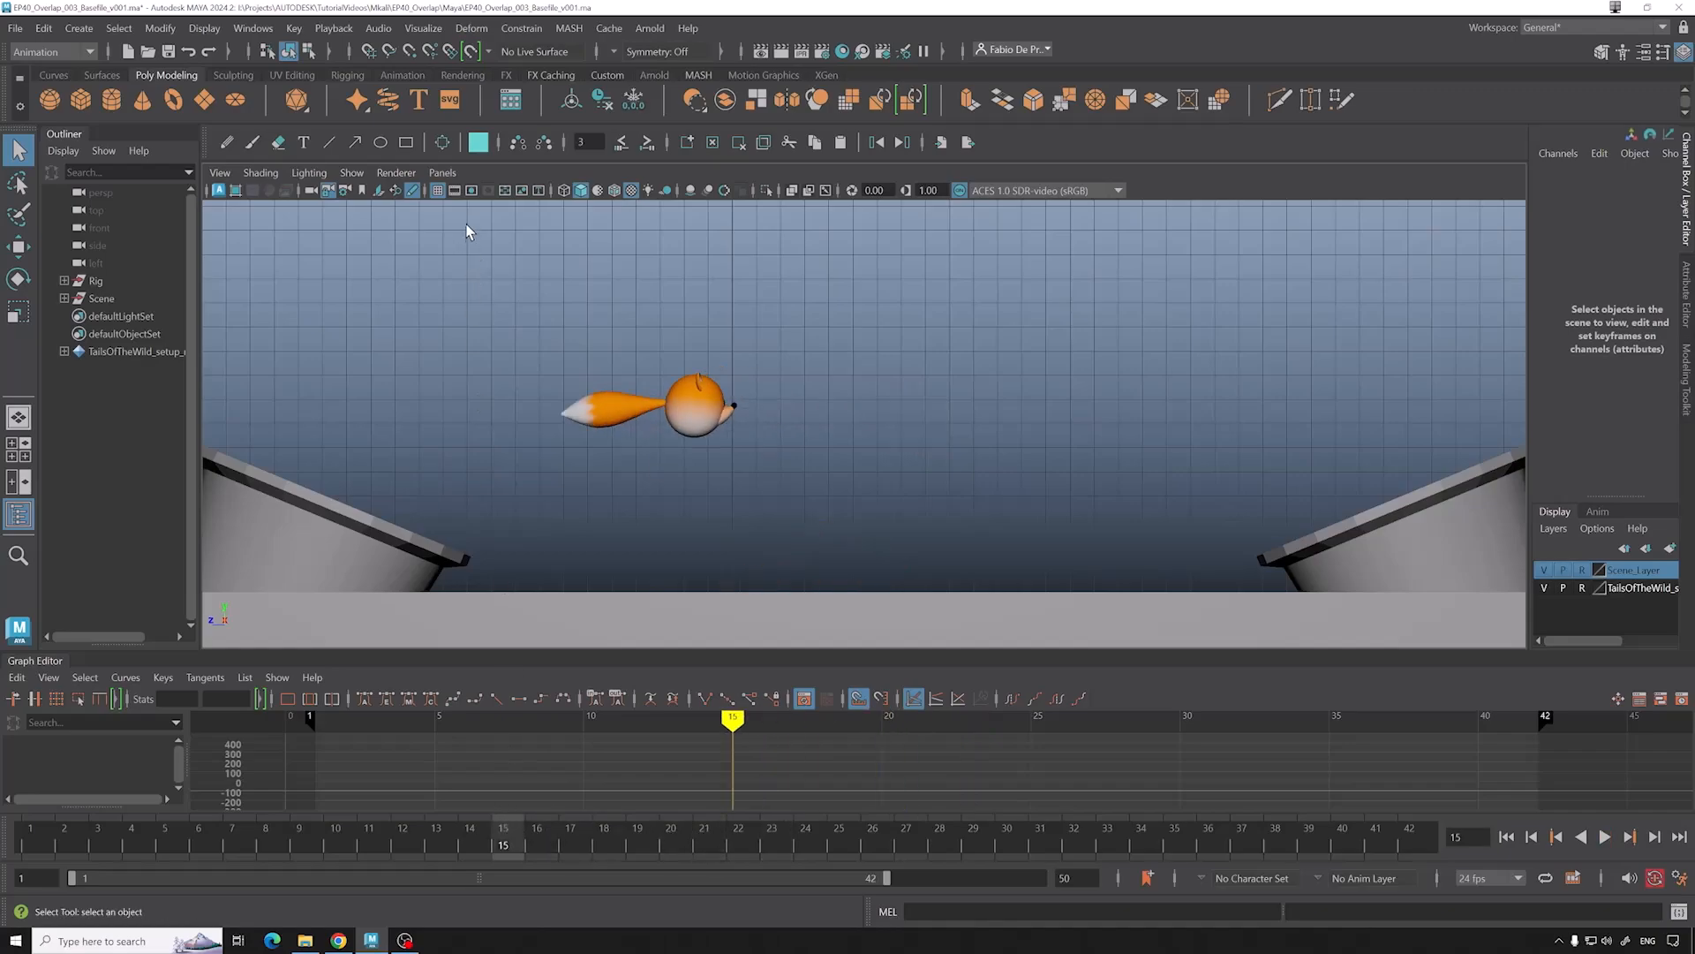
Step: Switch the viewport to the persp camera, show the rig controls and view the fox up close from an angle
click(443, 172)
mouse_move(530, 190)
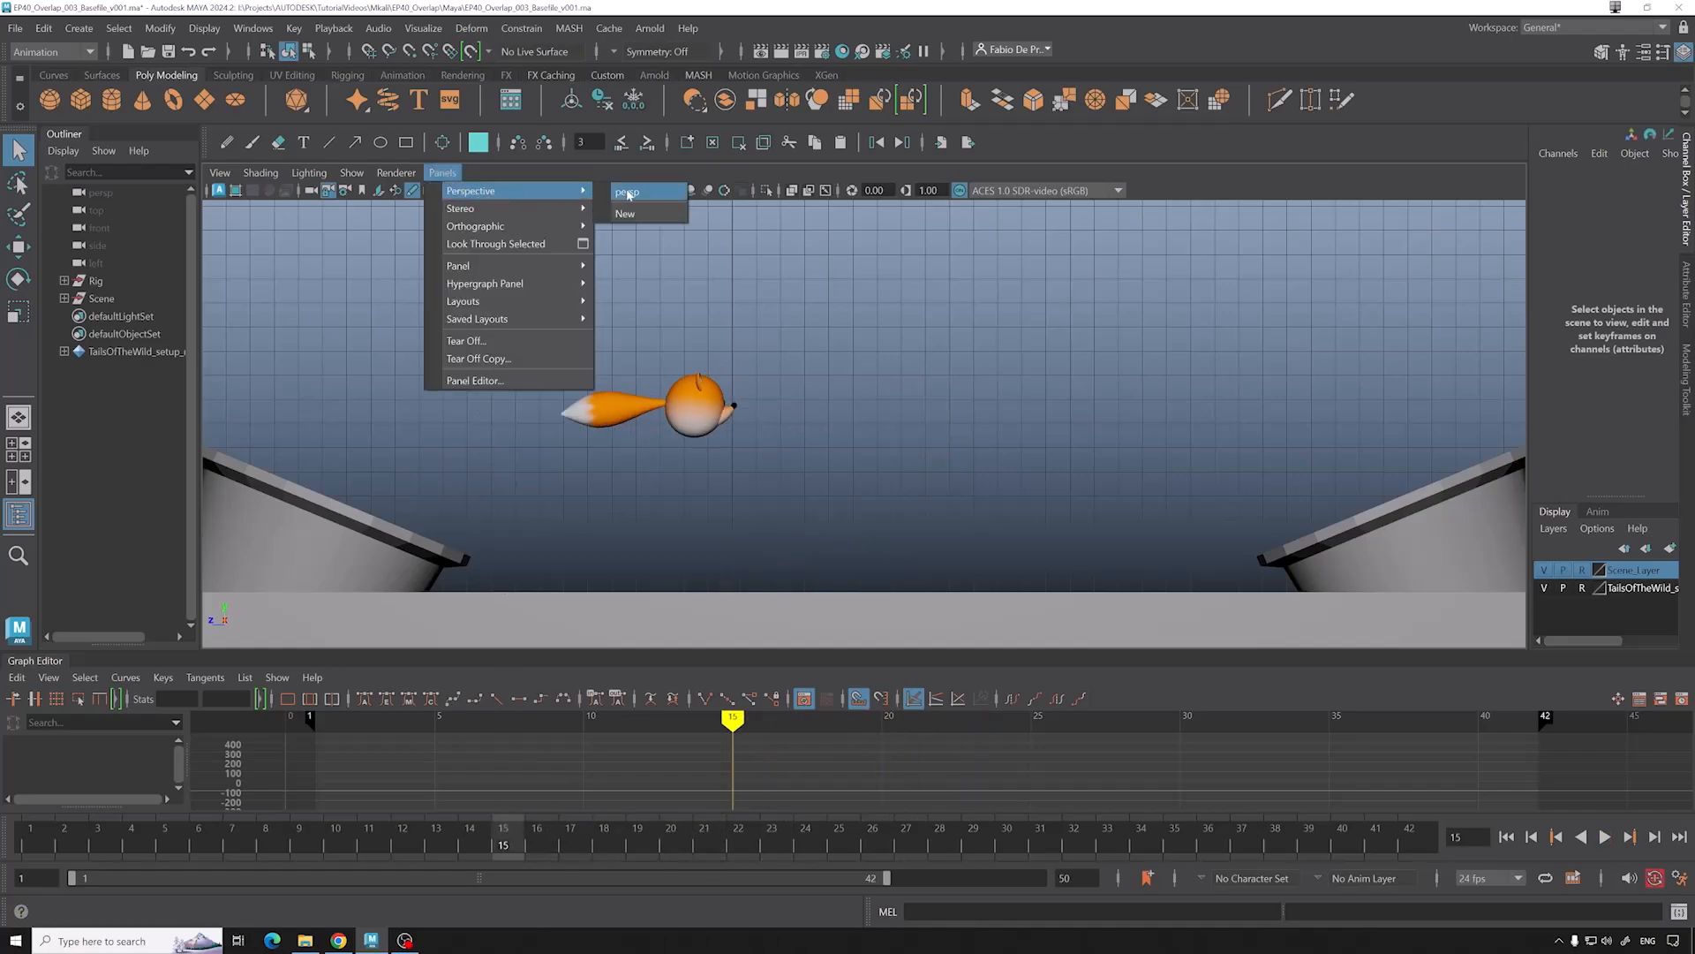
click(627, 193)
alt+drag(843, 352, 820, 362)
alt+middle_drag(820, 362, 882, 406)
alt+drag(882, 405, 913, 473)
key(alt+1)
alt+right_drag(913, 472, 965, 505)
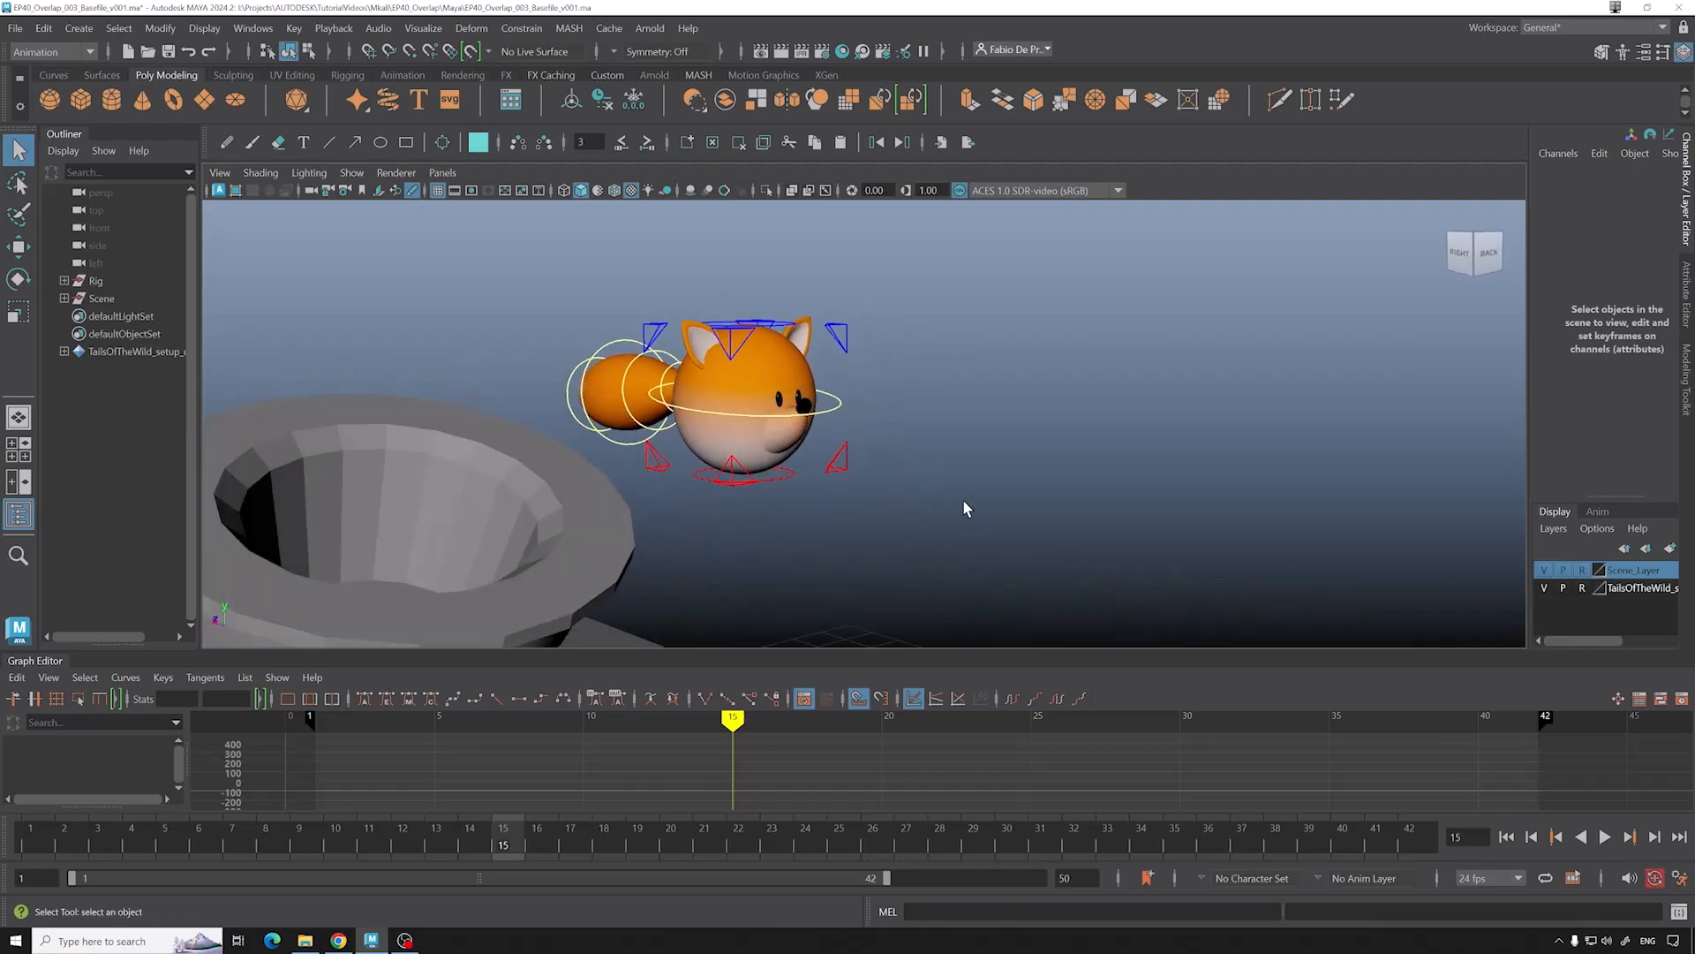
alt+drag(964, 503, 886, 451)
Step: Cycle the body control's Skin attribute through mouse, platopus, beaver and cat, and set it back to fox
click(847, 419)
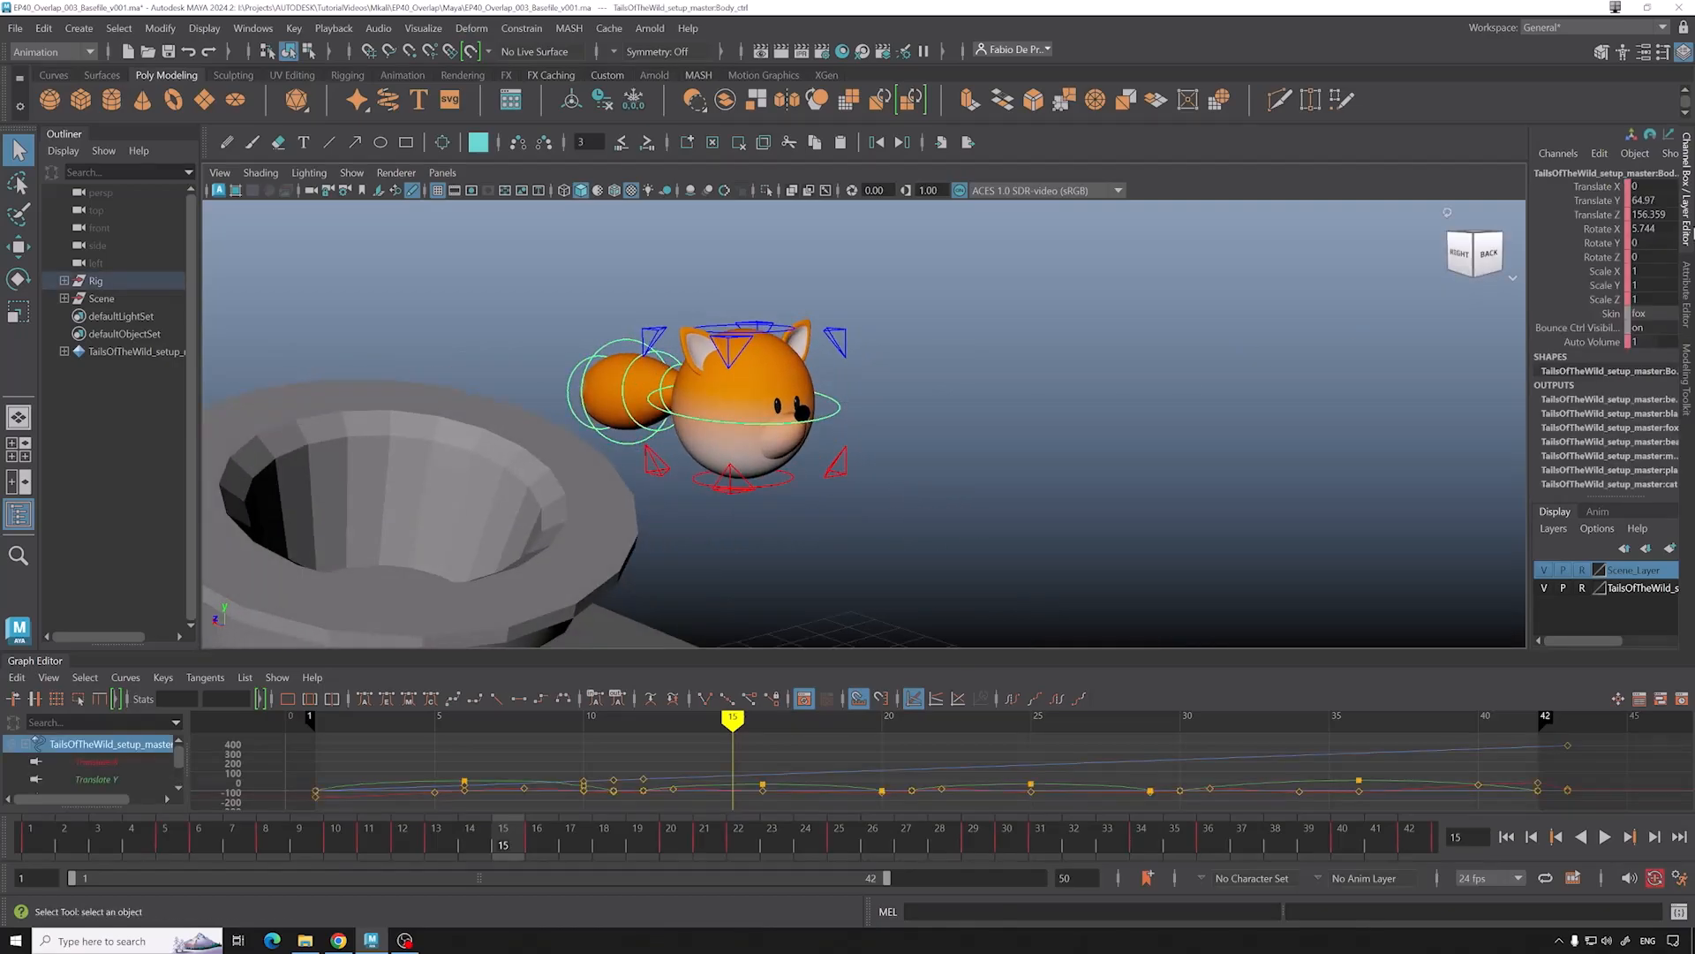
click(1640, 313)
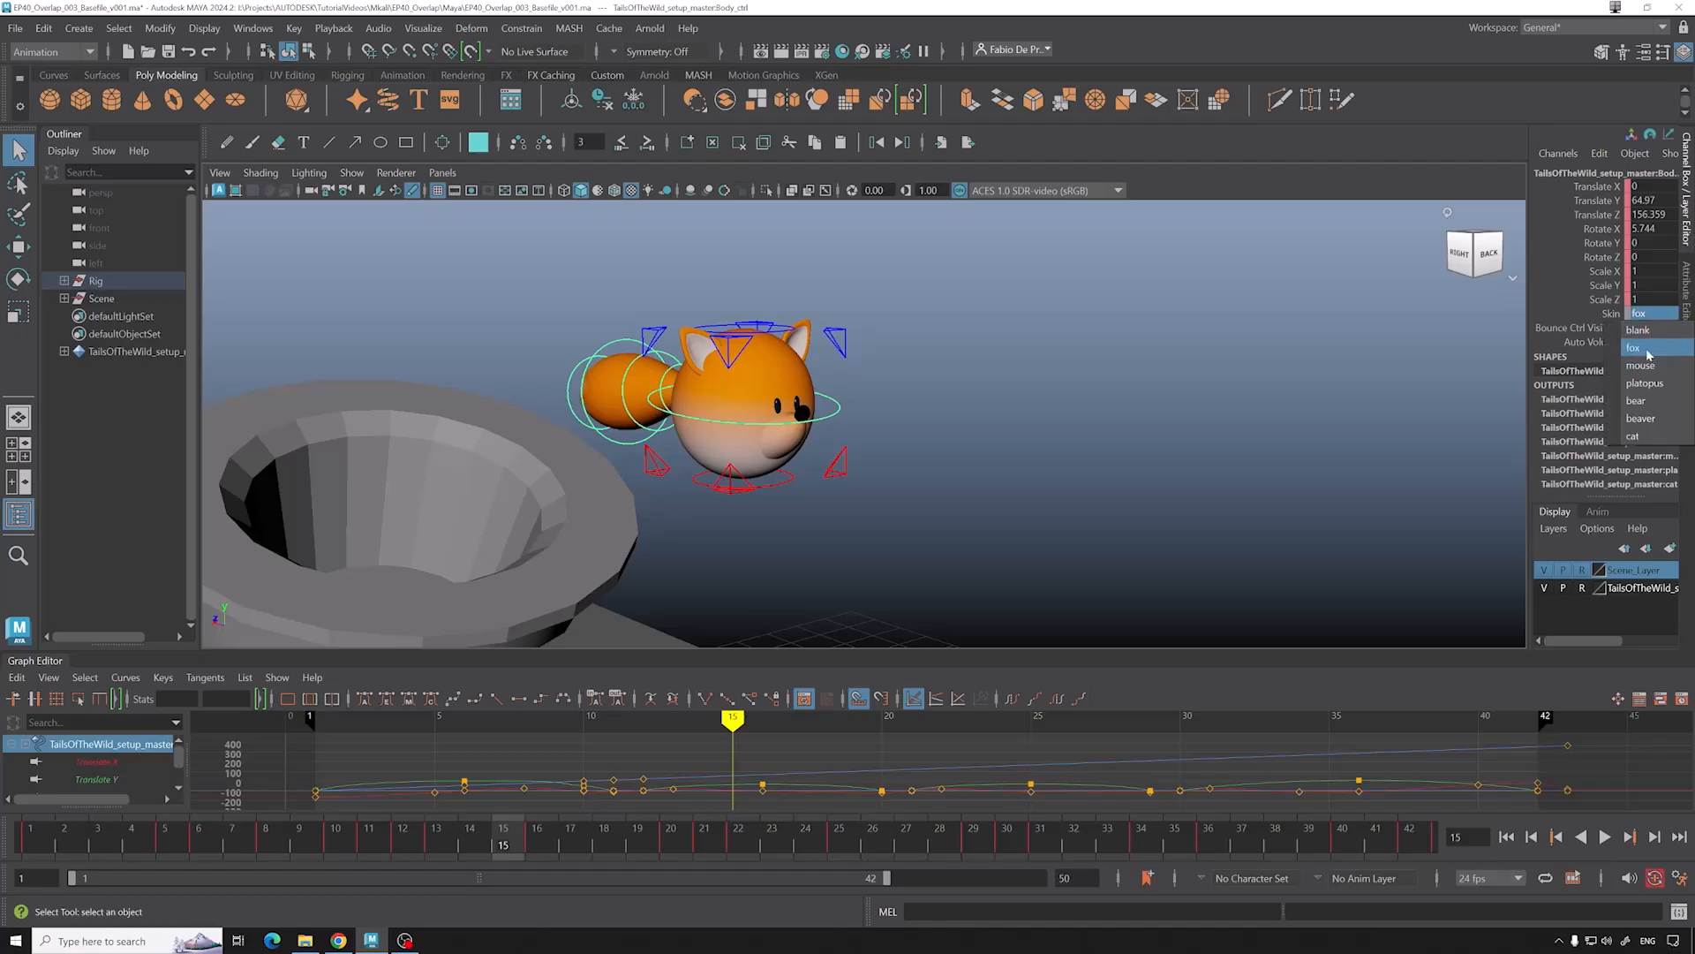
click(1643, 366)
click(1658, 313)
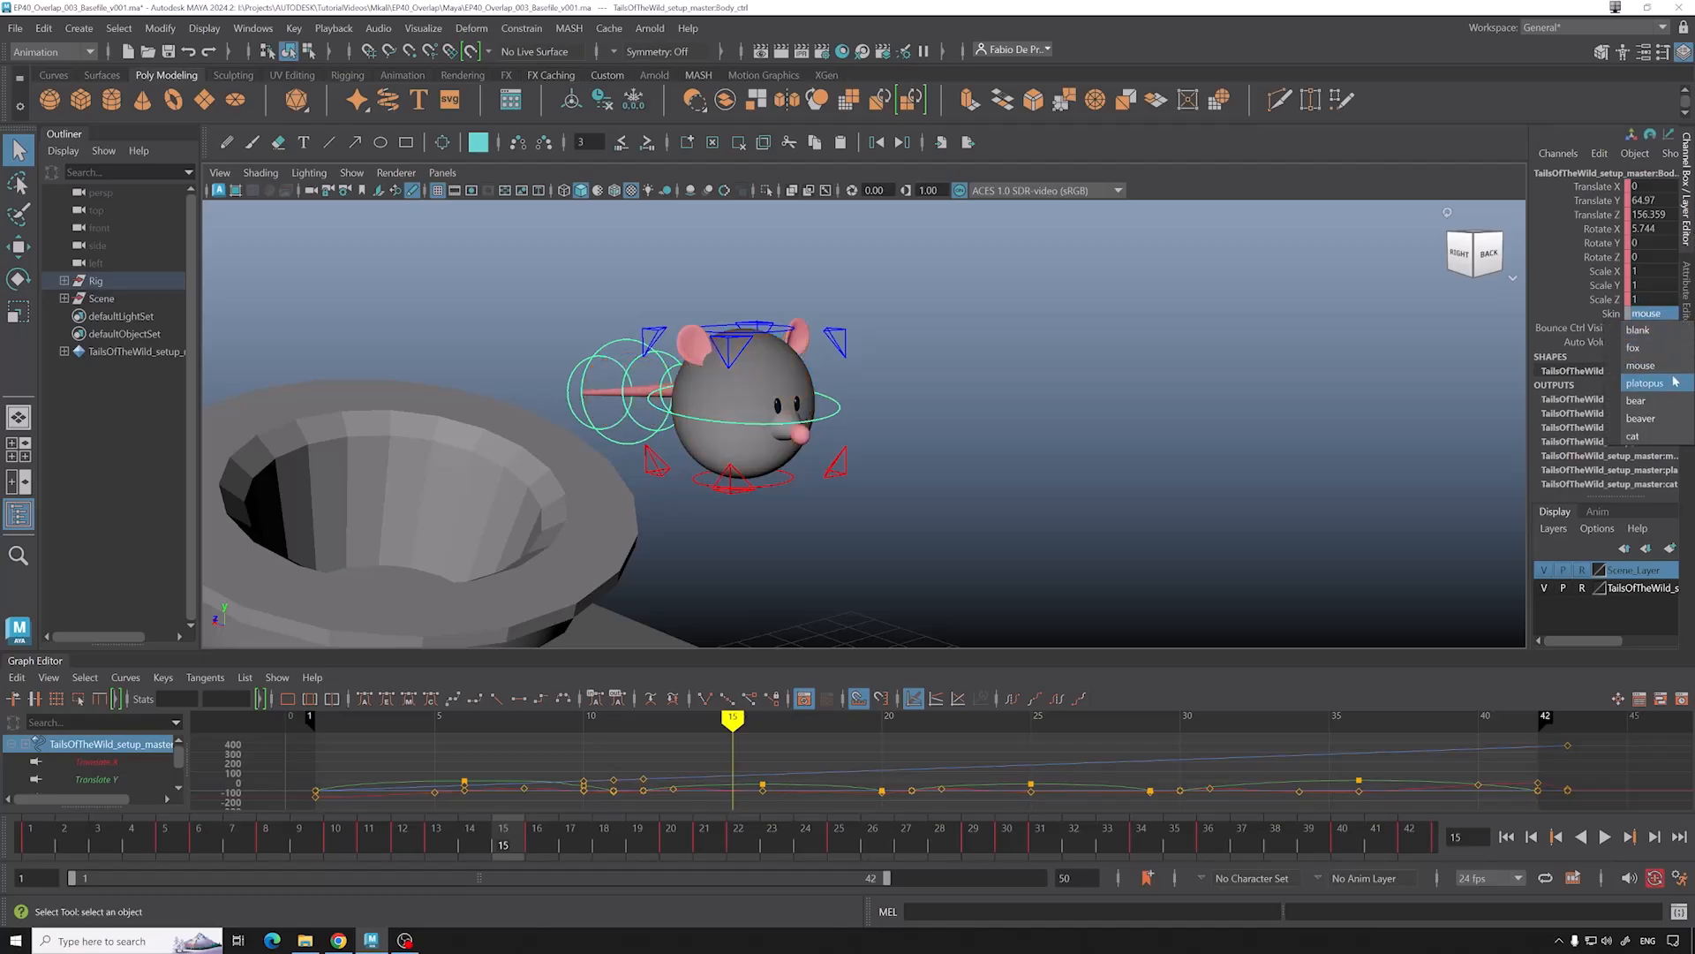
click(1669, 385)
click(1660, 315)
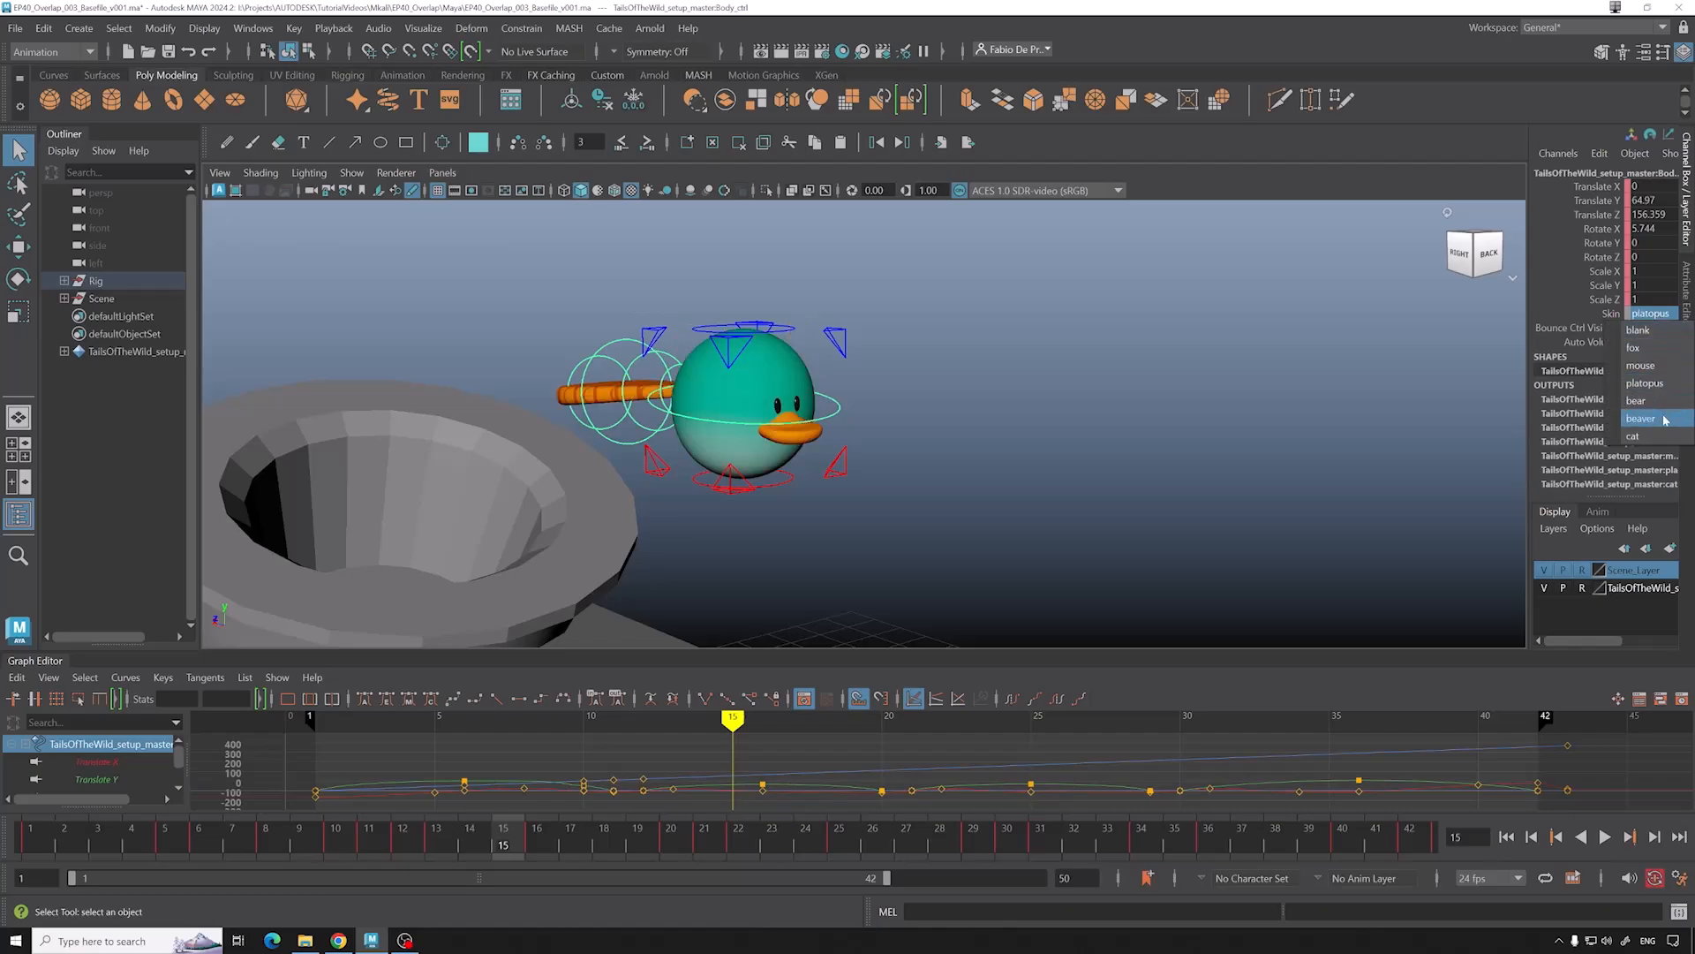
click(1664, 419)
click(1658, 314)
click(1647, 437)
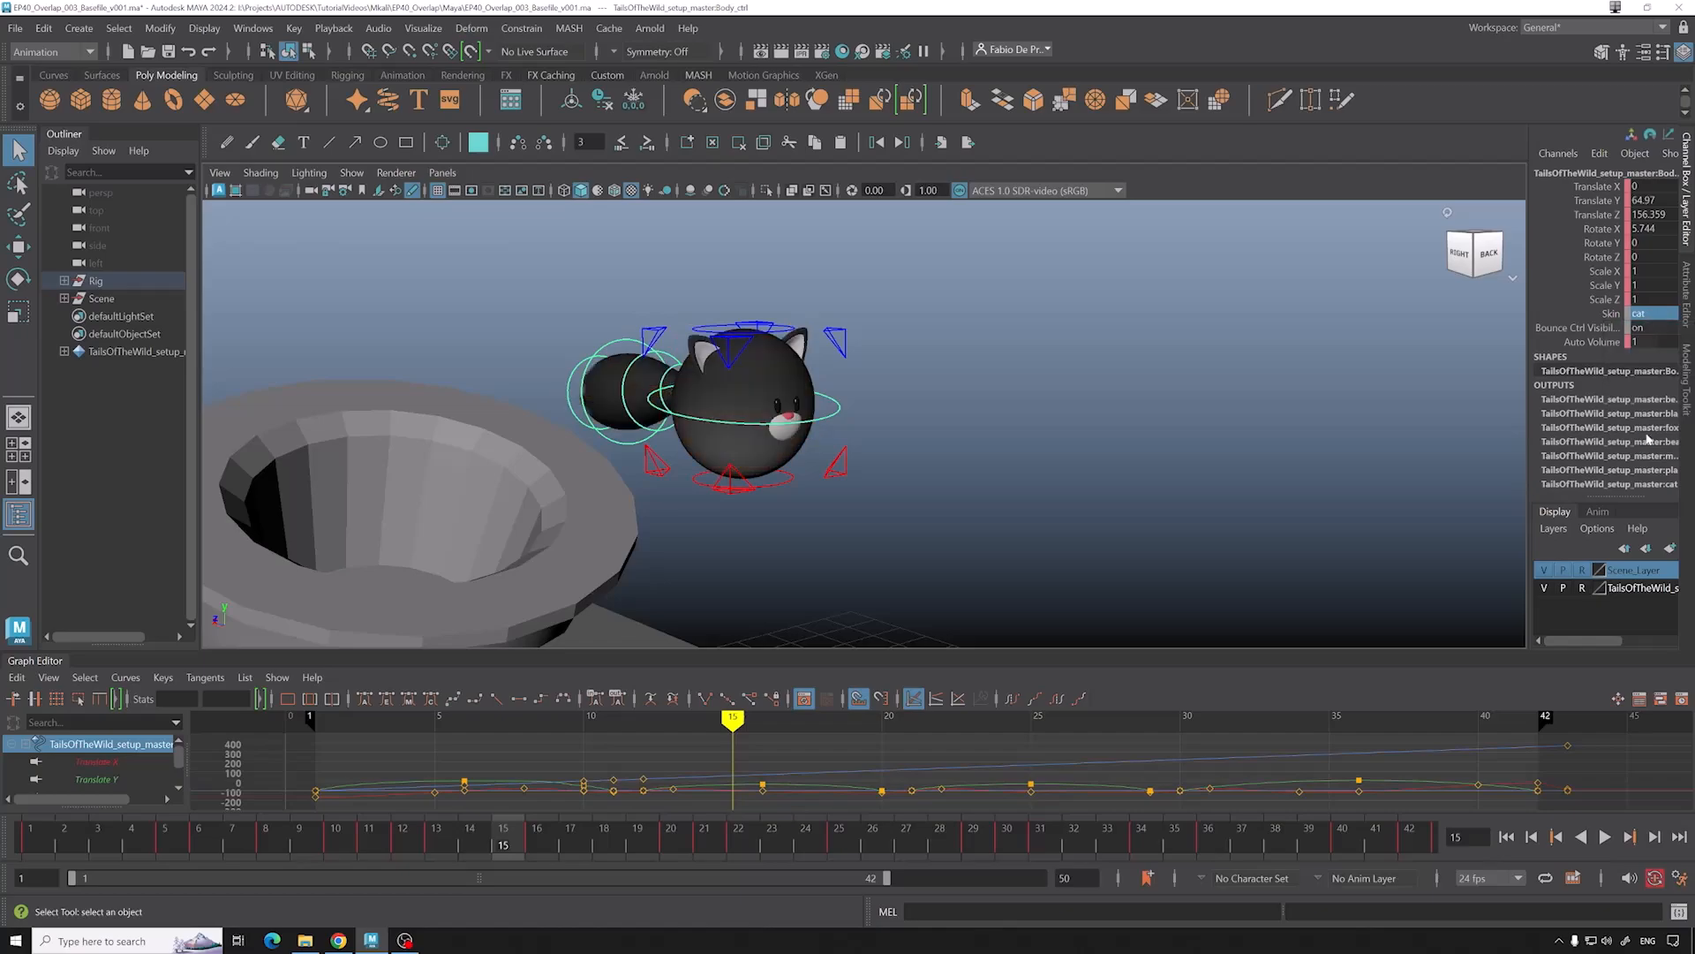
click(1660, 316)
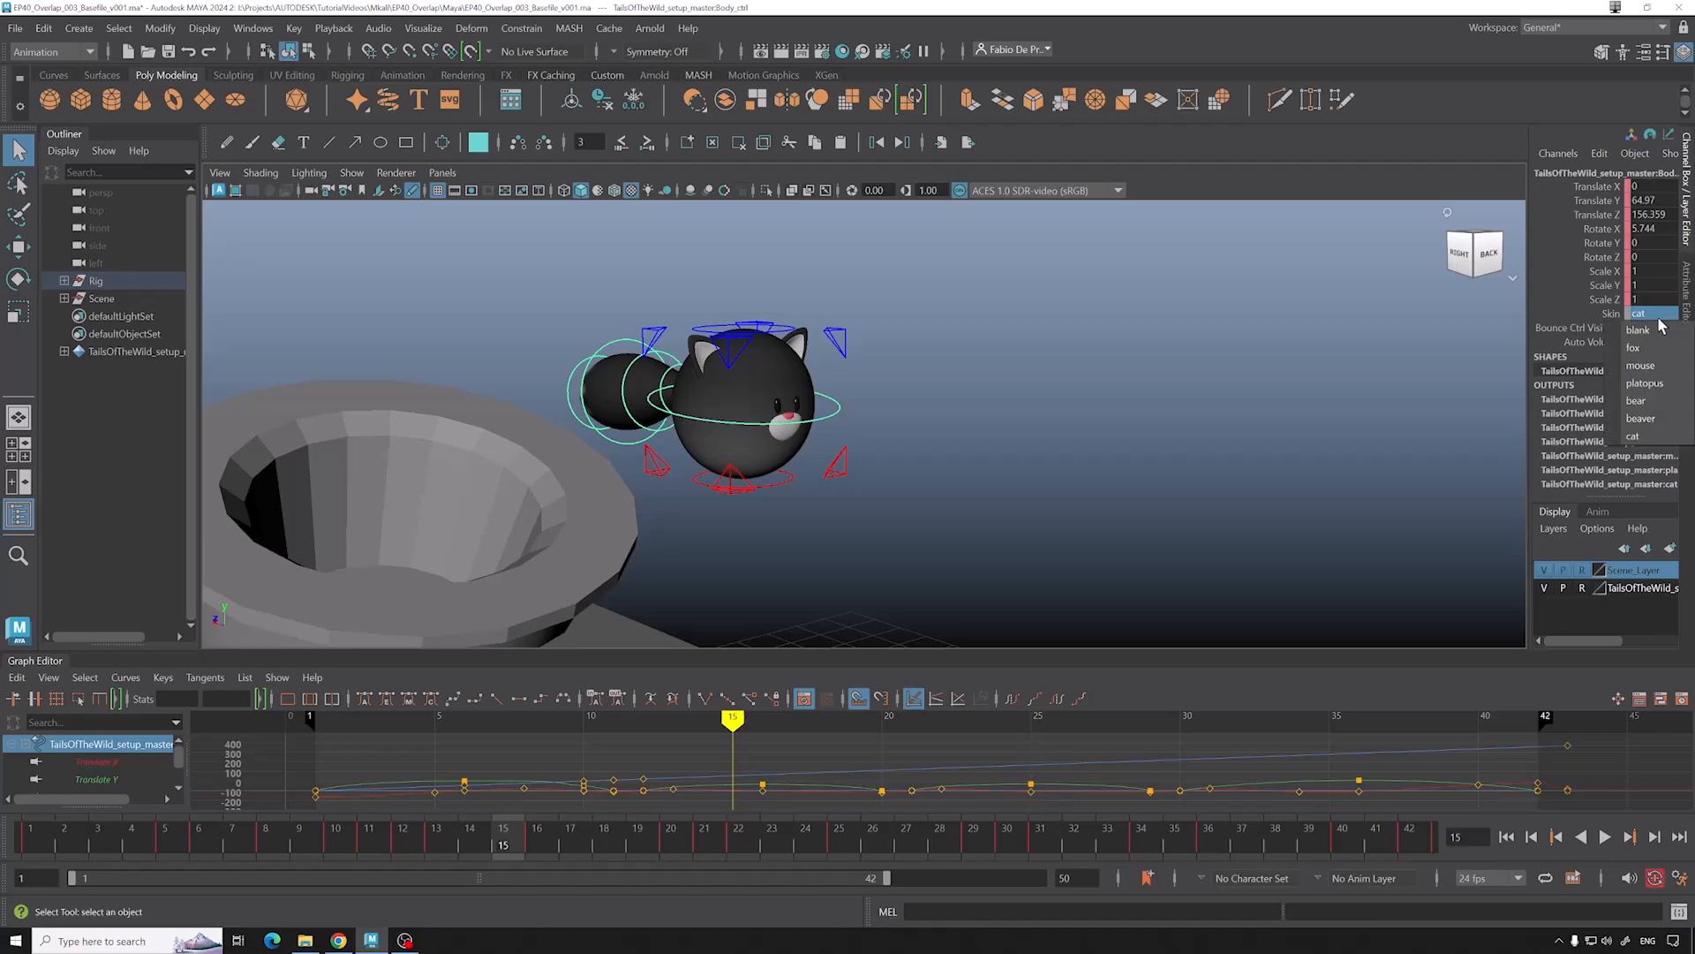
click(1651, 347)
click(1311, 319)
Step: Return the viewport to the orthographic Render_Cam camera
click(442, 172)
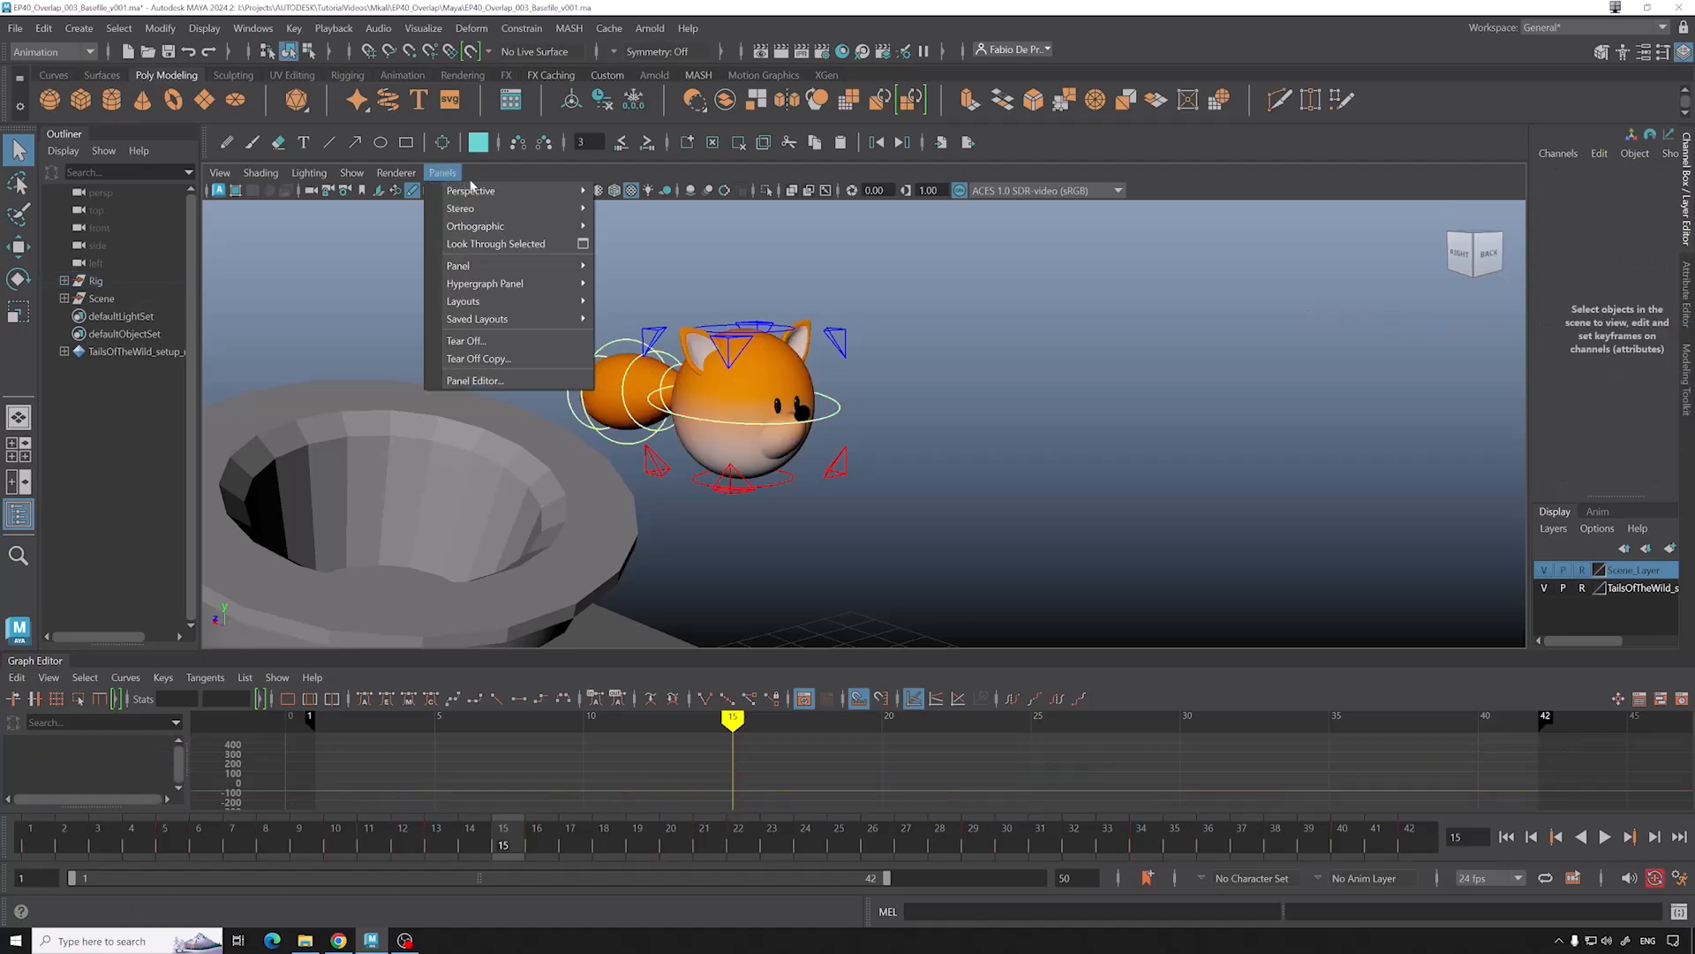
mouse_move(495, 191)
mouse_move(493, 227)
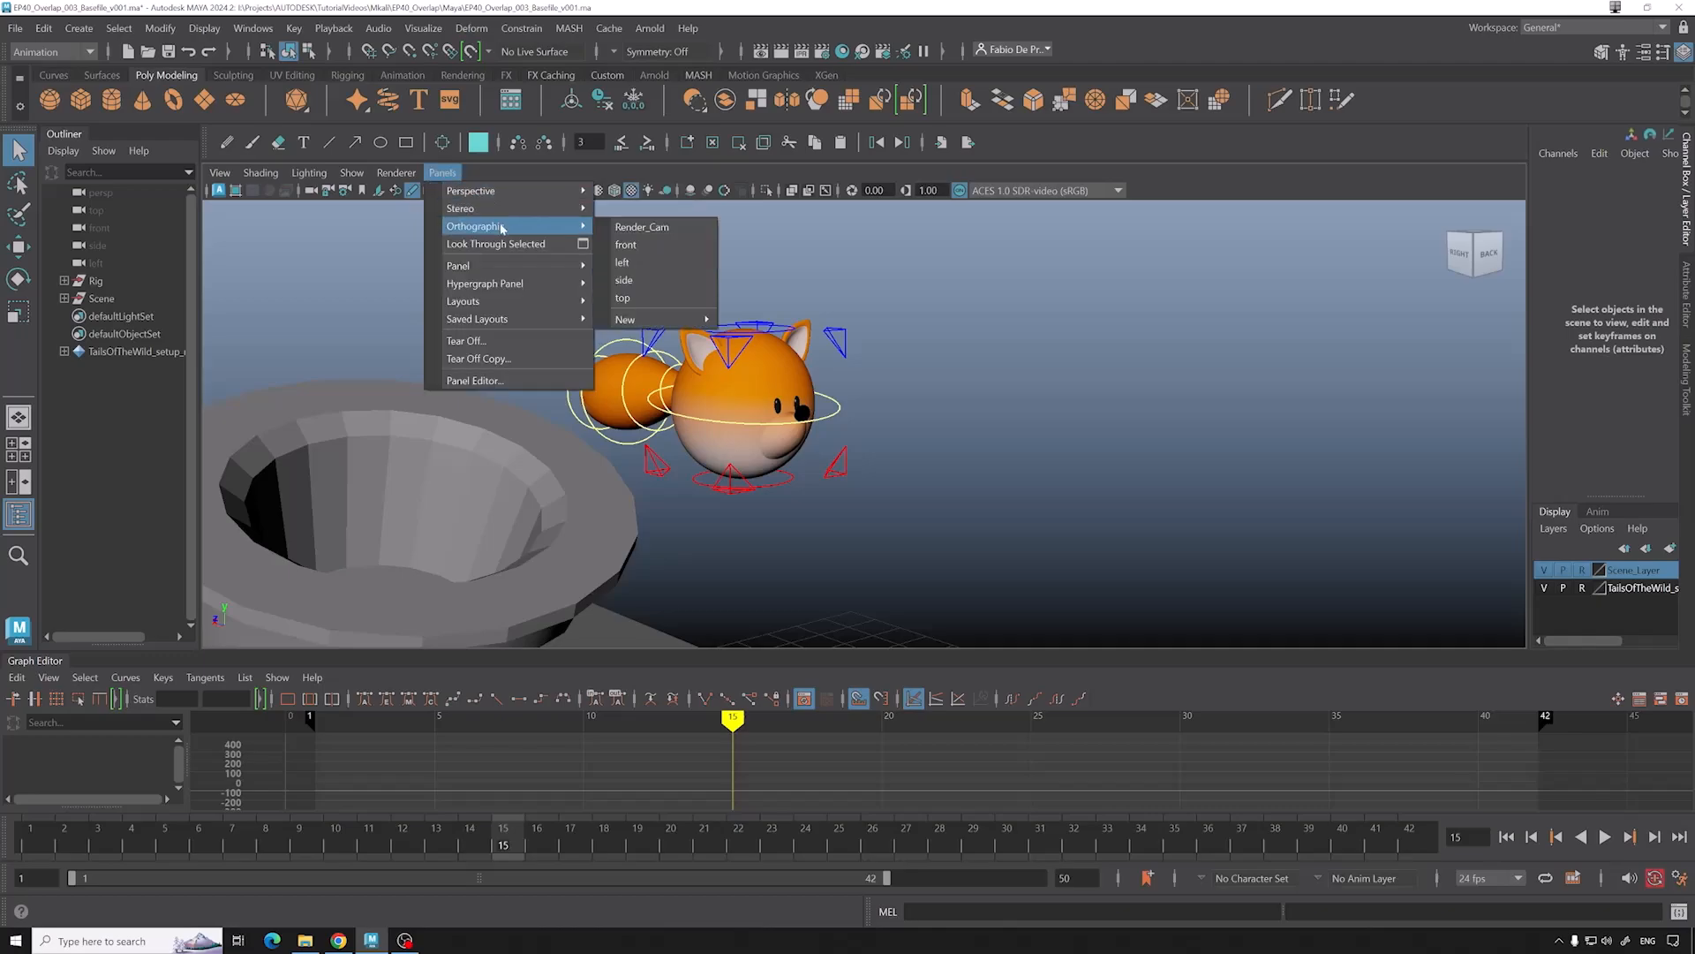
click(654, 228)
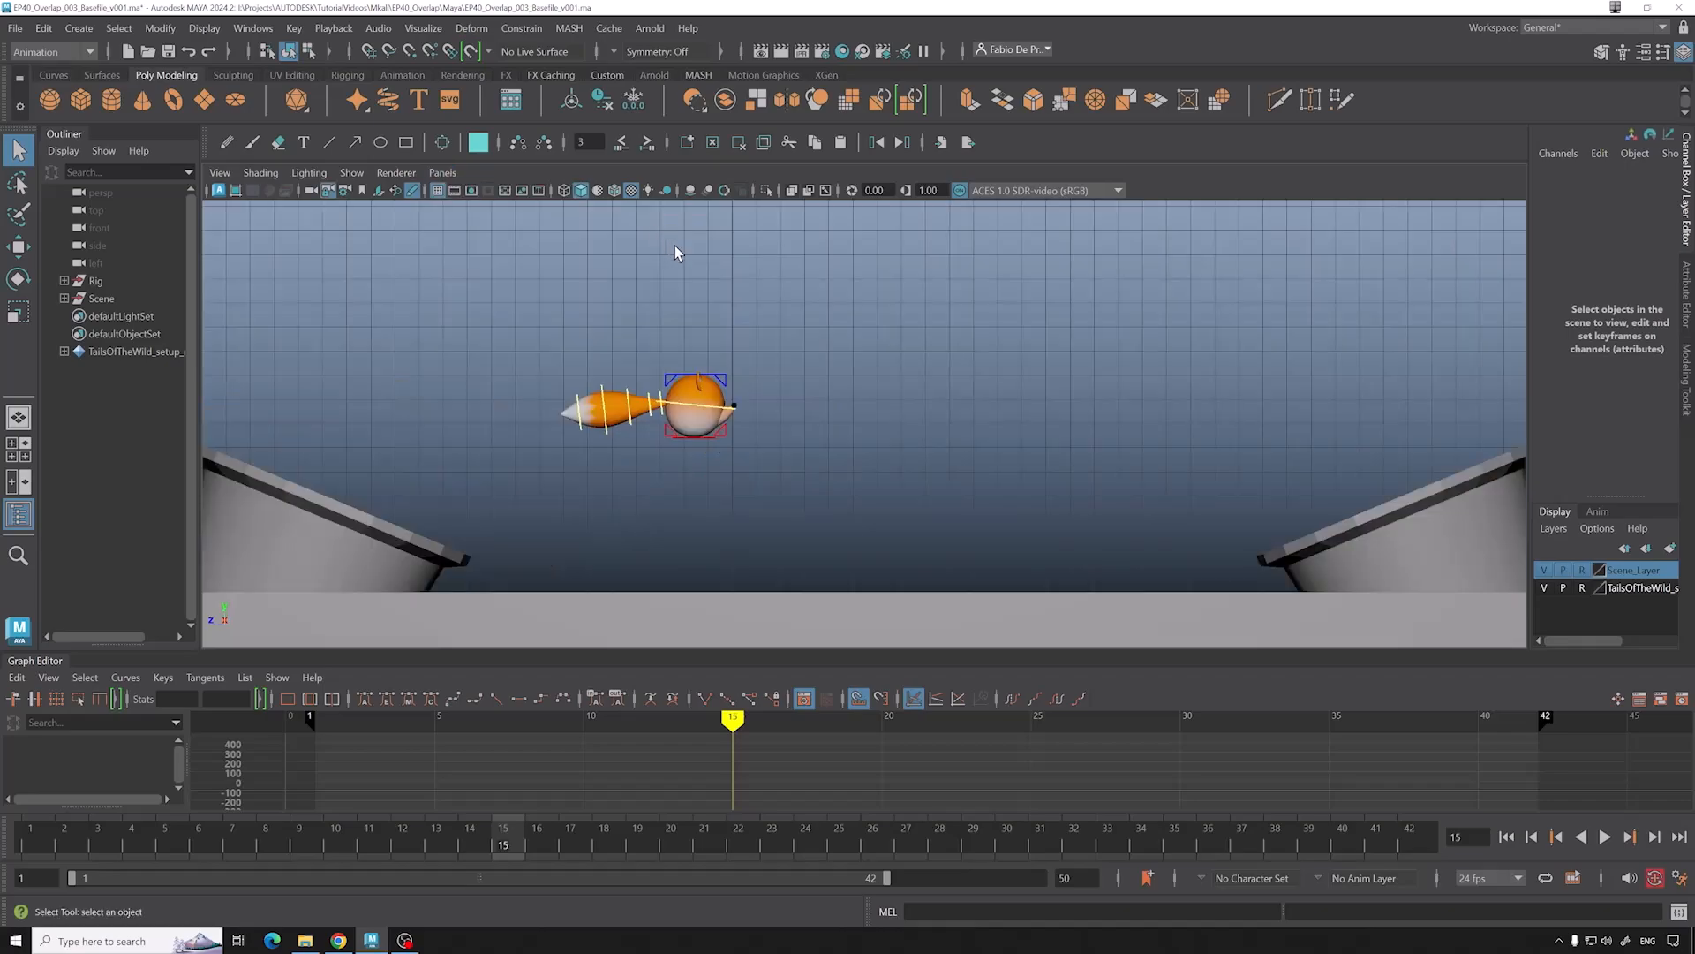
Step: Hide the rig controls and play back the fox animation through the render camera, stopping at frame 14
key(alt+v)
key(alt+v)
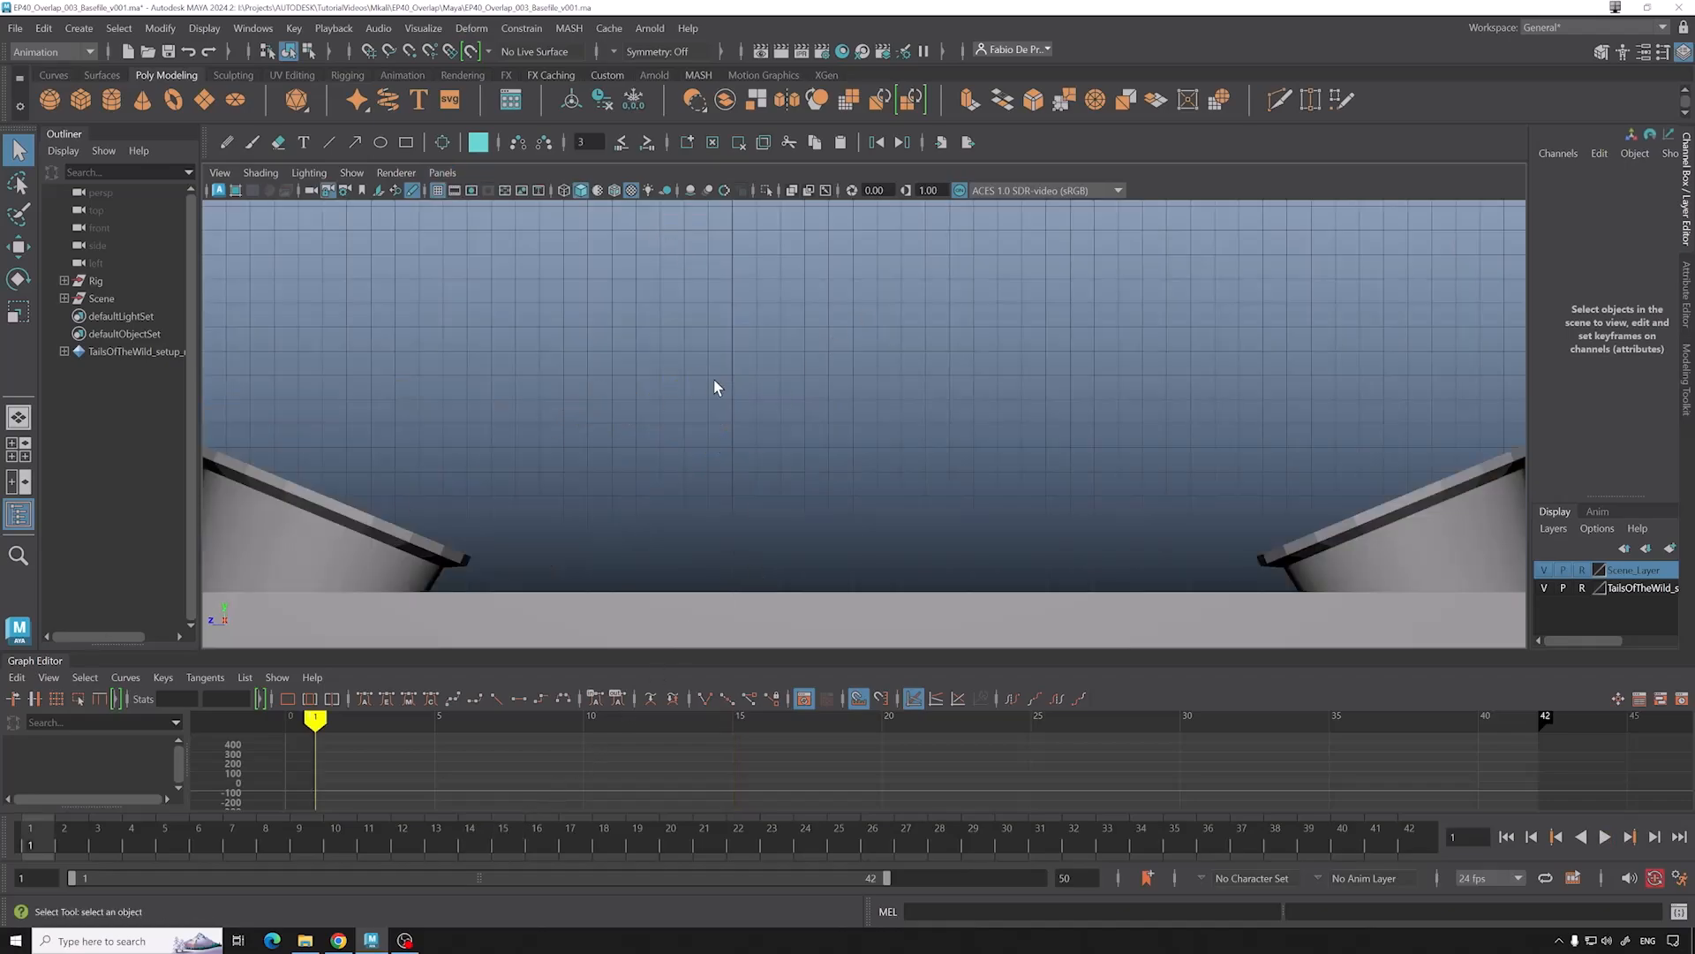
key(alt+v)
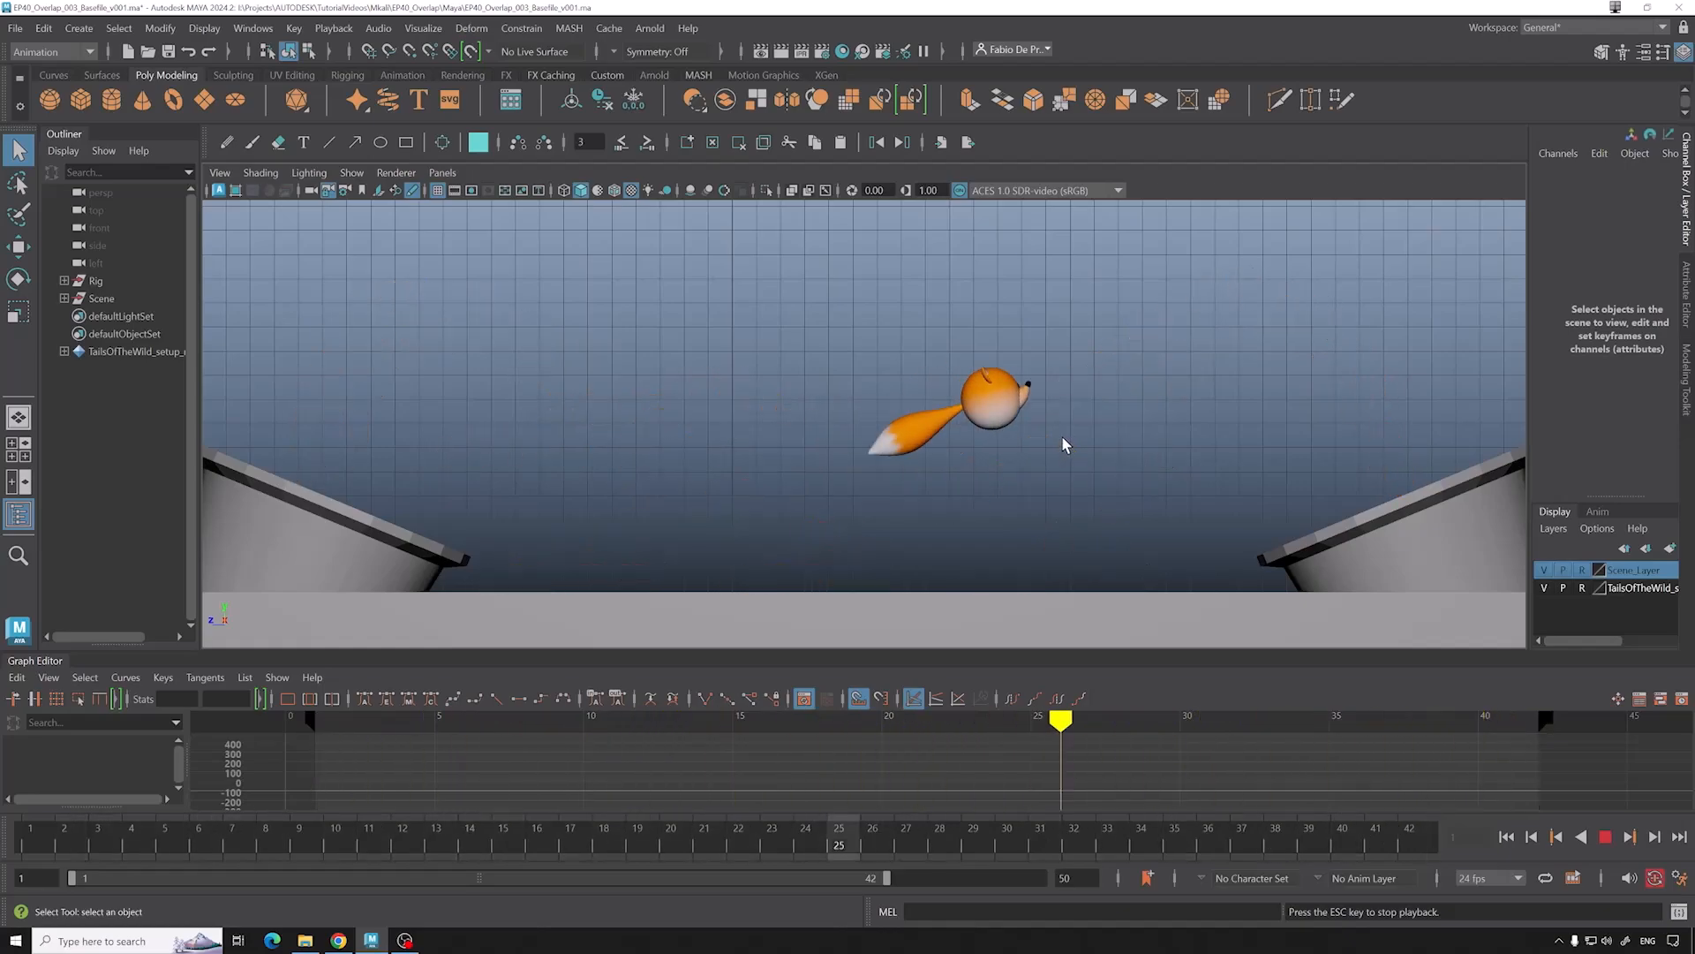
click(1606, 836)
key(alt+v)
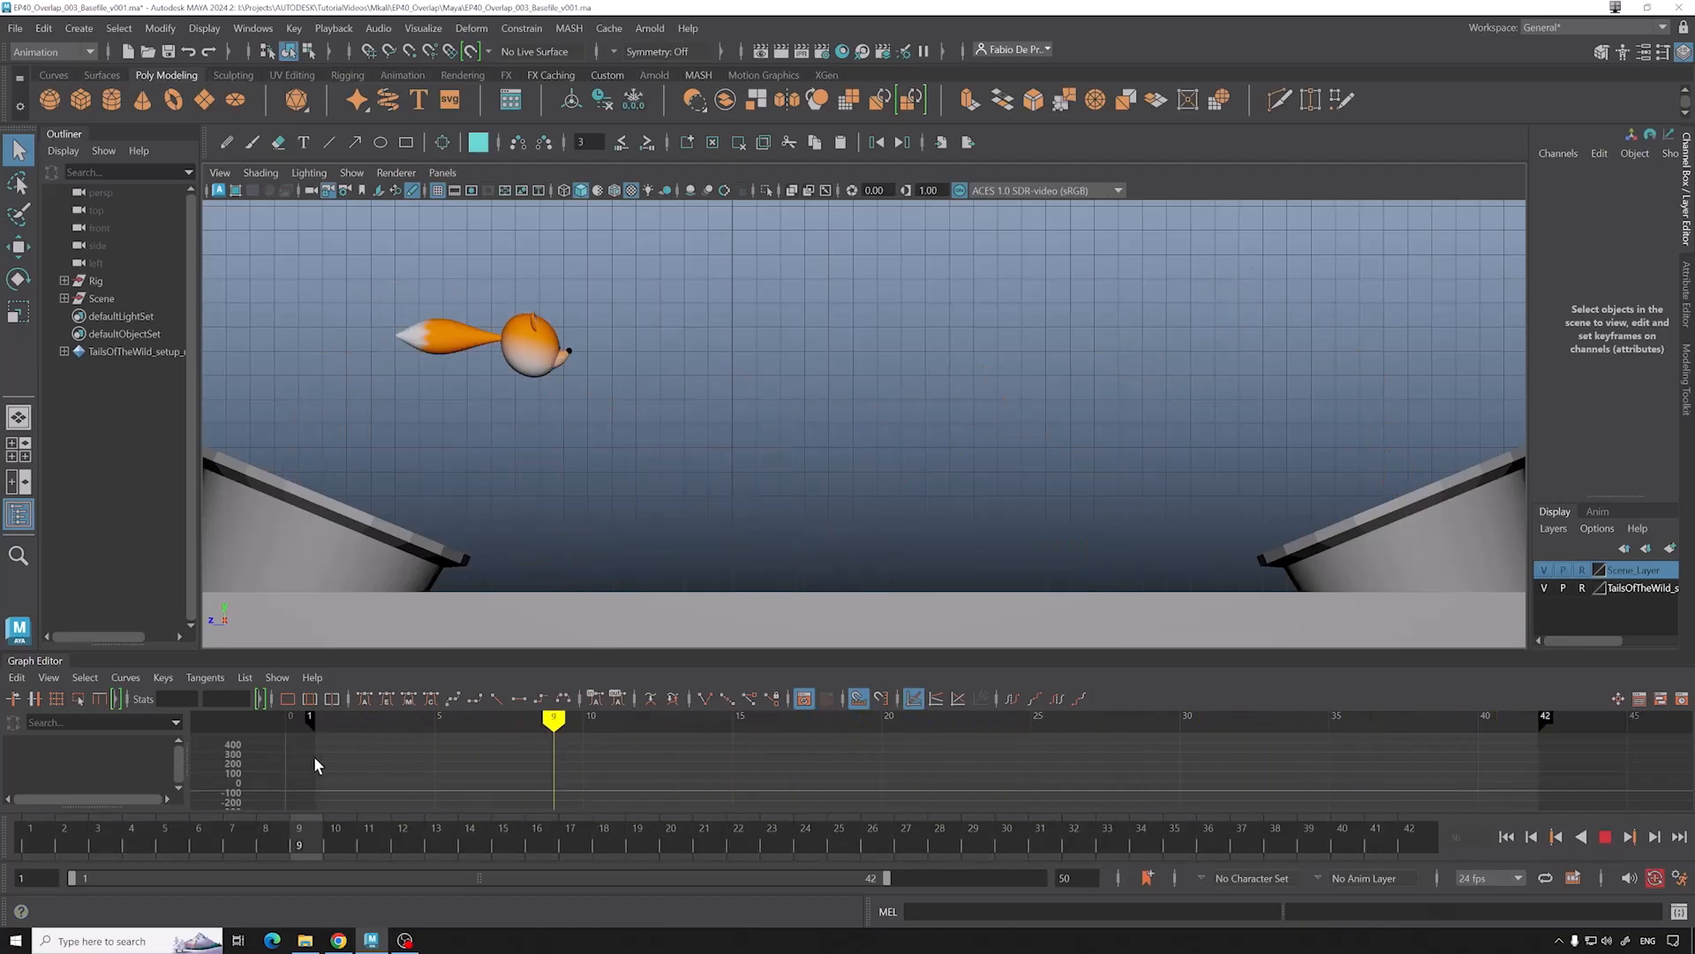
key(Escape)
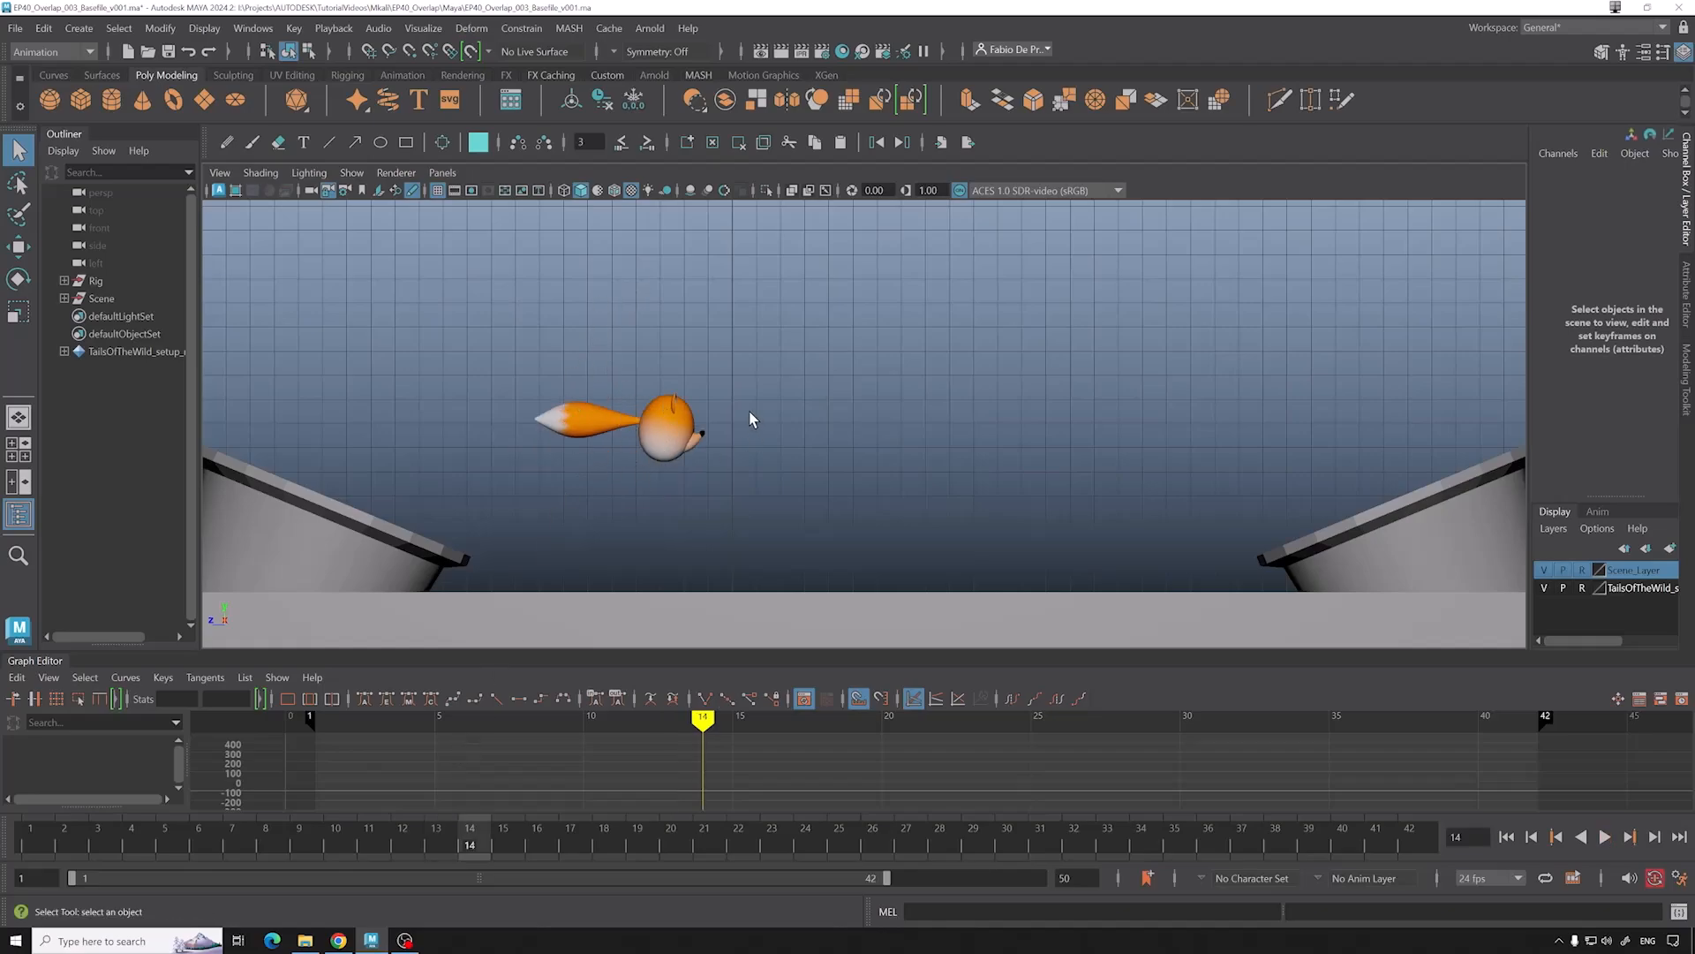
Step: Create a motion trail for the fox's body control and play back the animation along its arcs
click(637, 422)
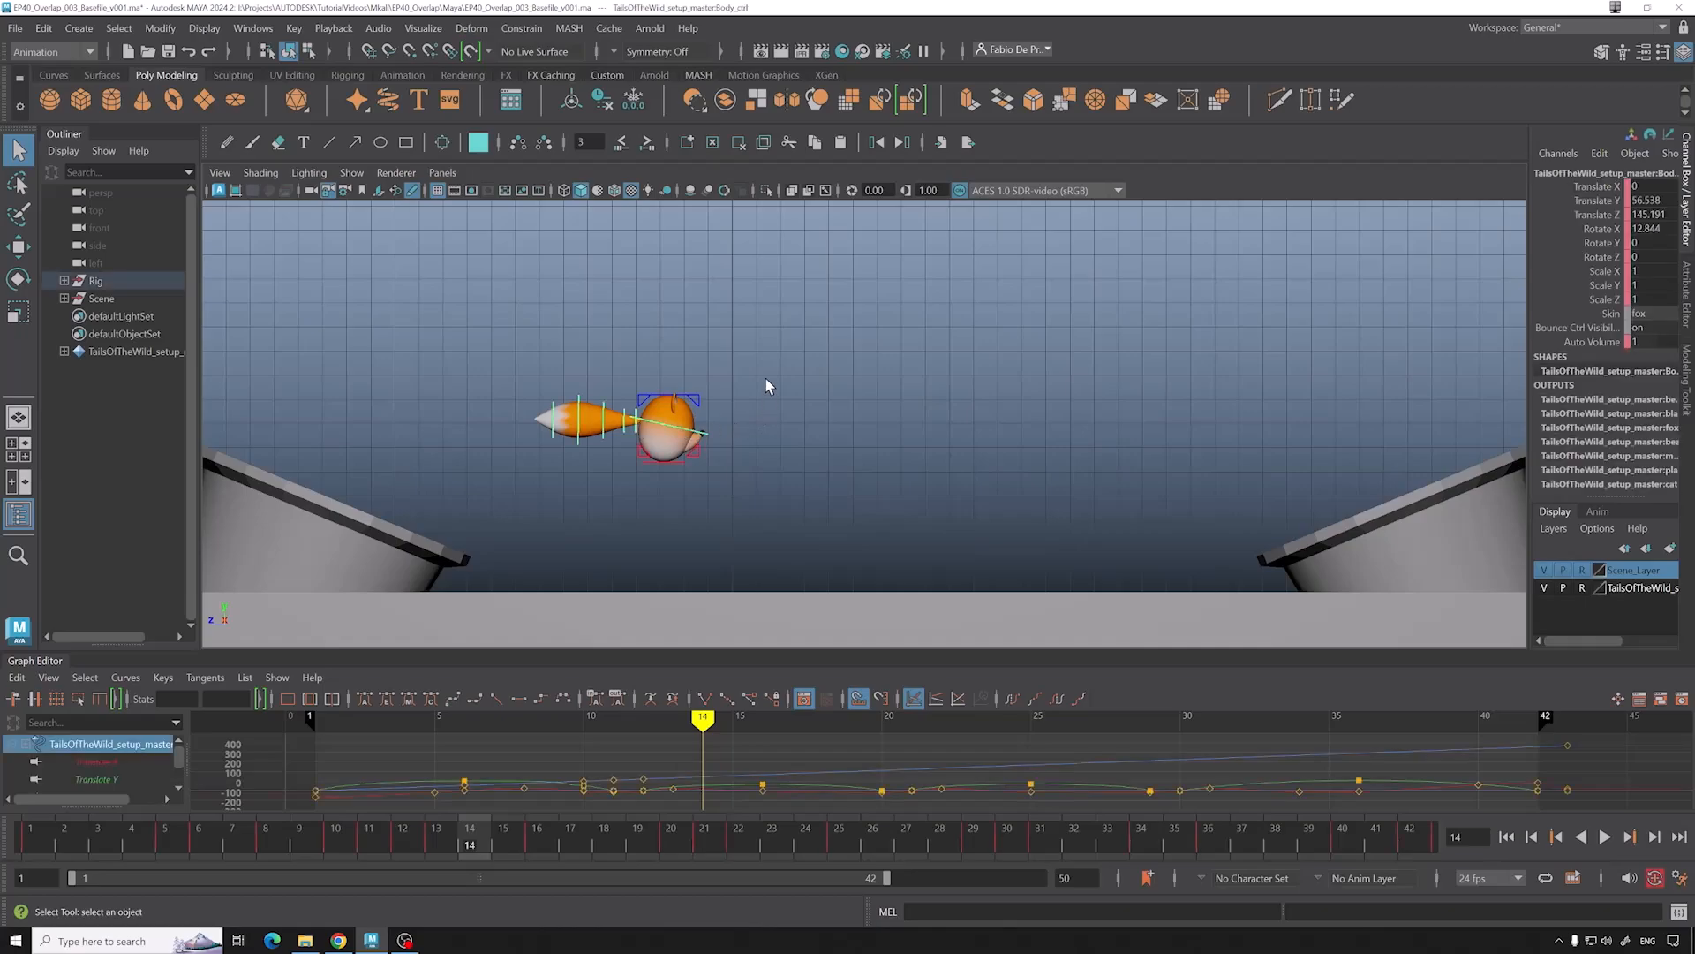
click(423, 28)
click(461, 101)
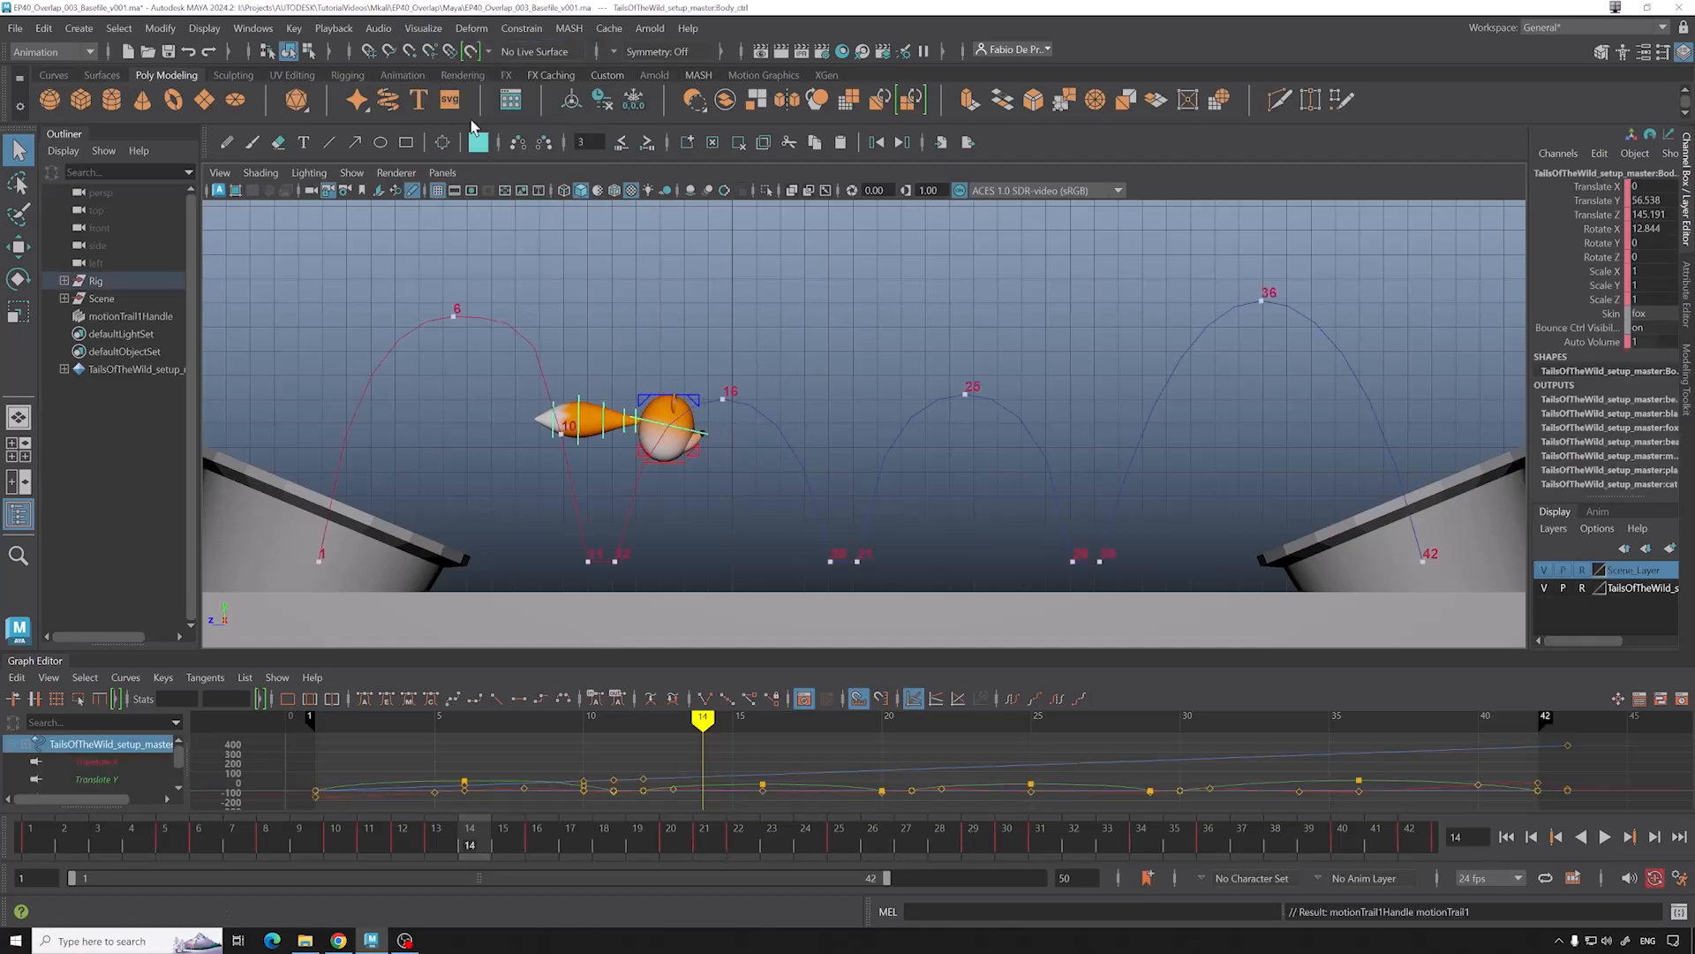
click(680, 262)
key(alt+v)
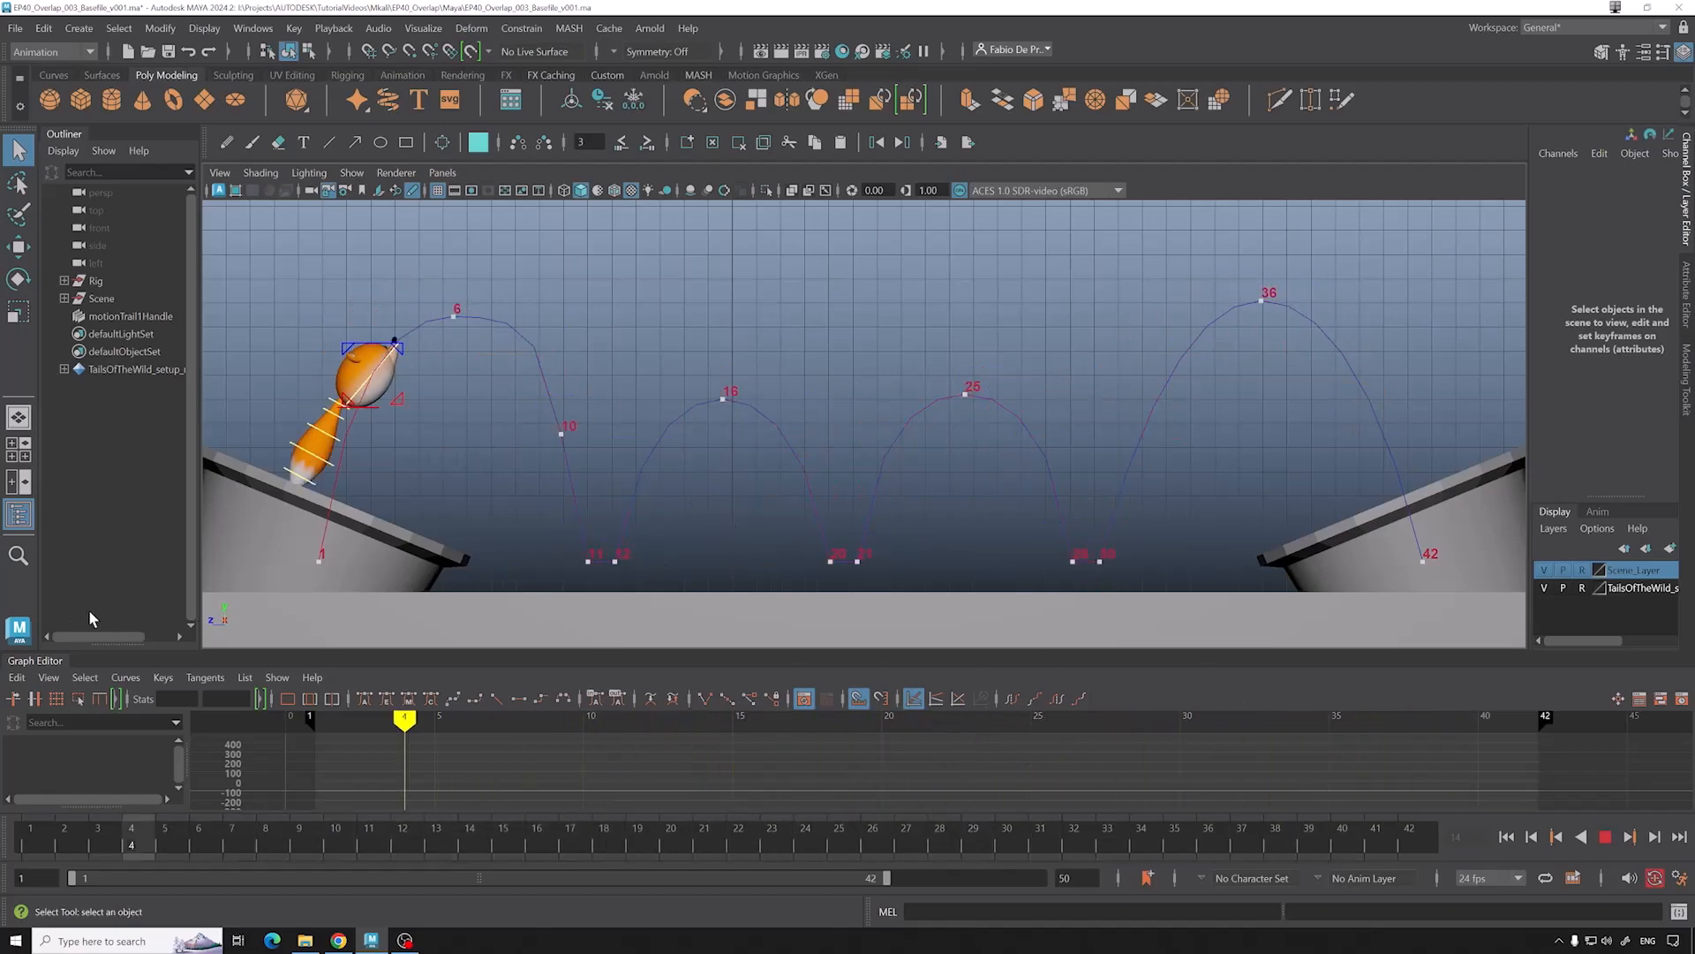
key(alt+v)
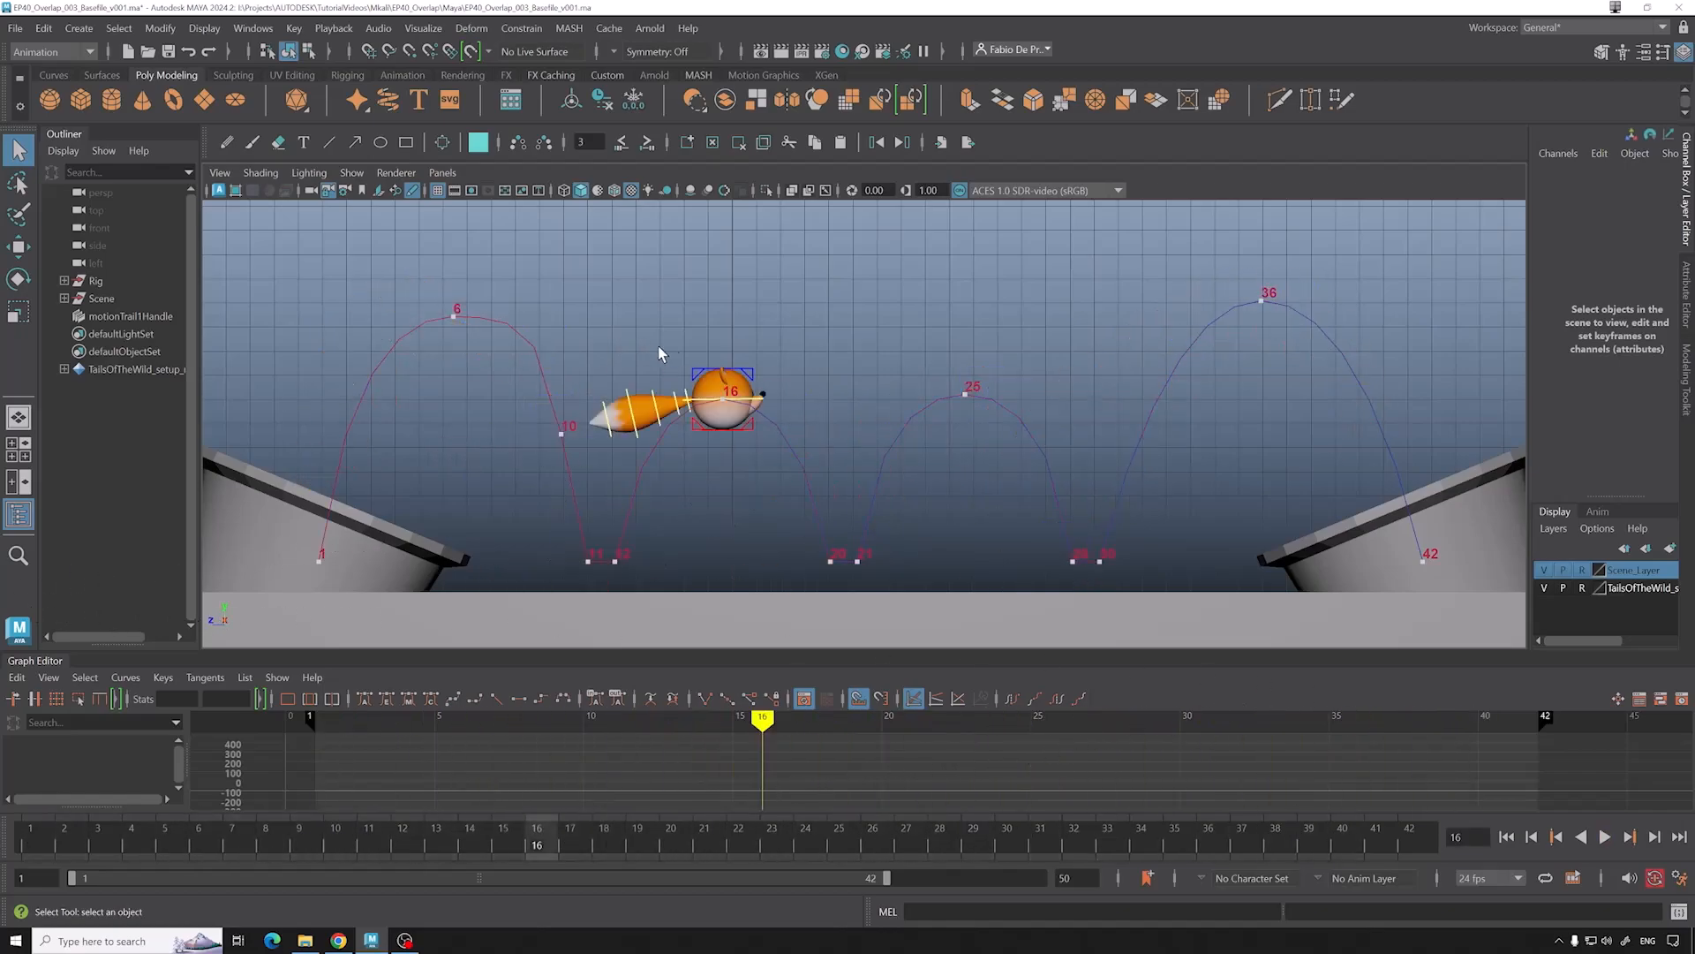
Step: Create a motion trail for the first tail control at the tail's base and play back the animation
click(688, 396)
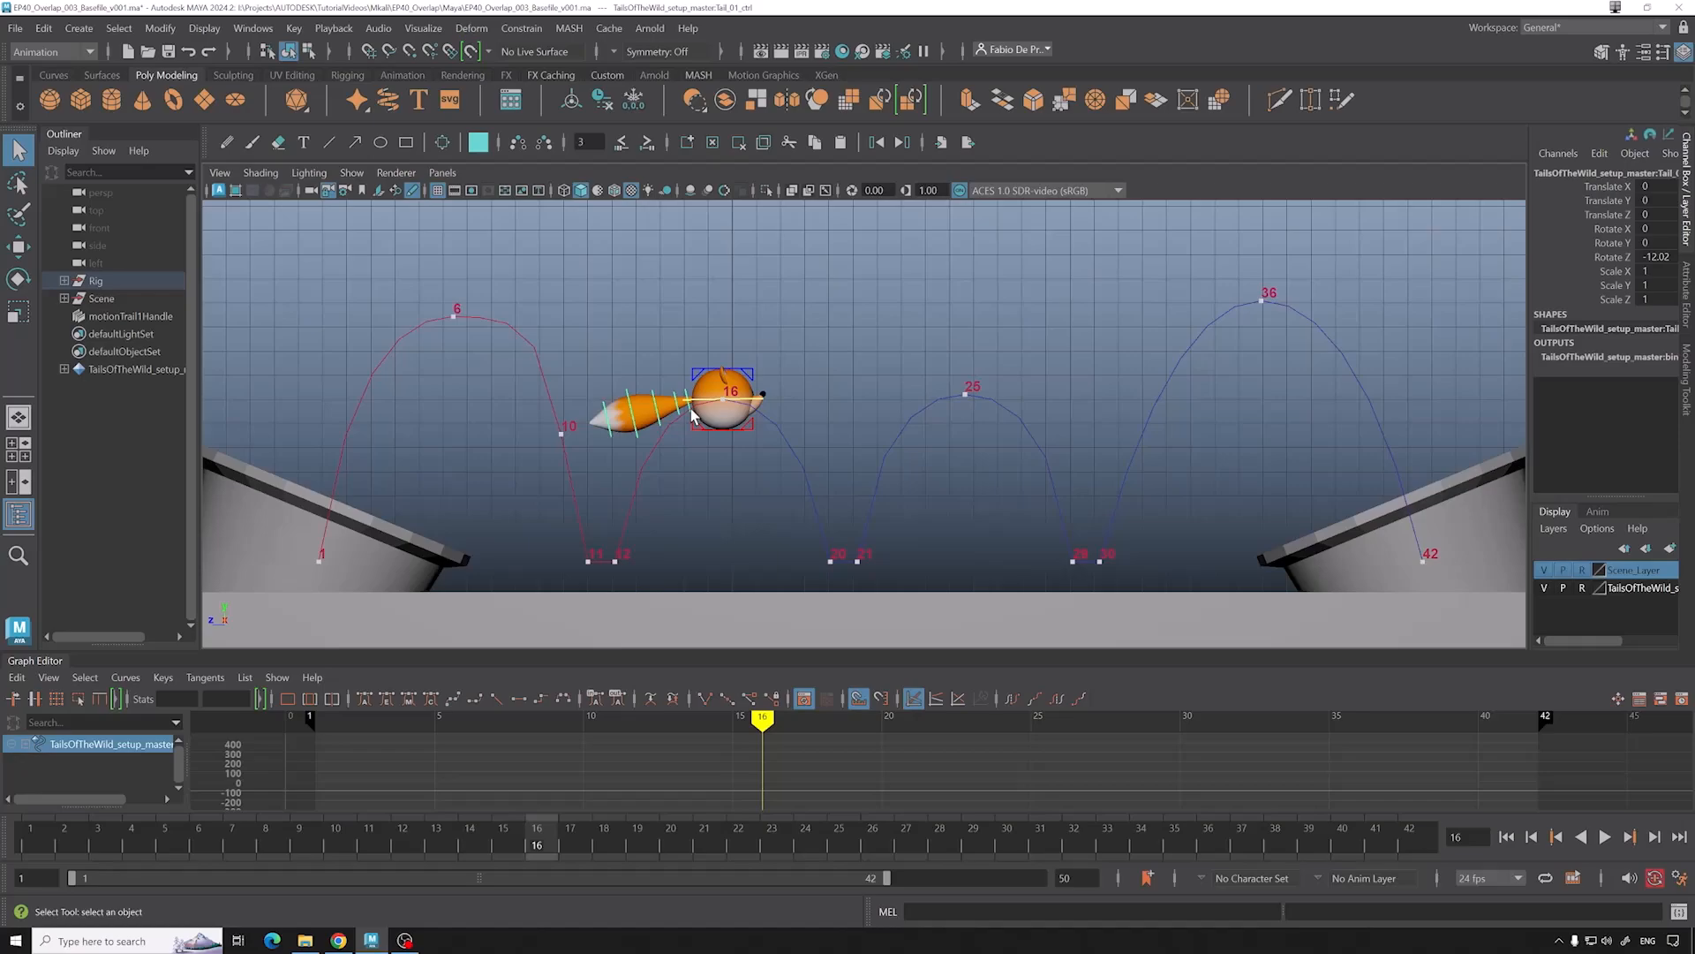
click(514, 34)
click(495, 76)
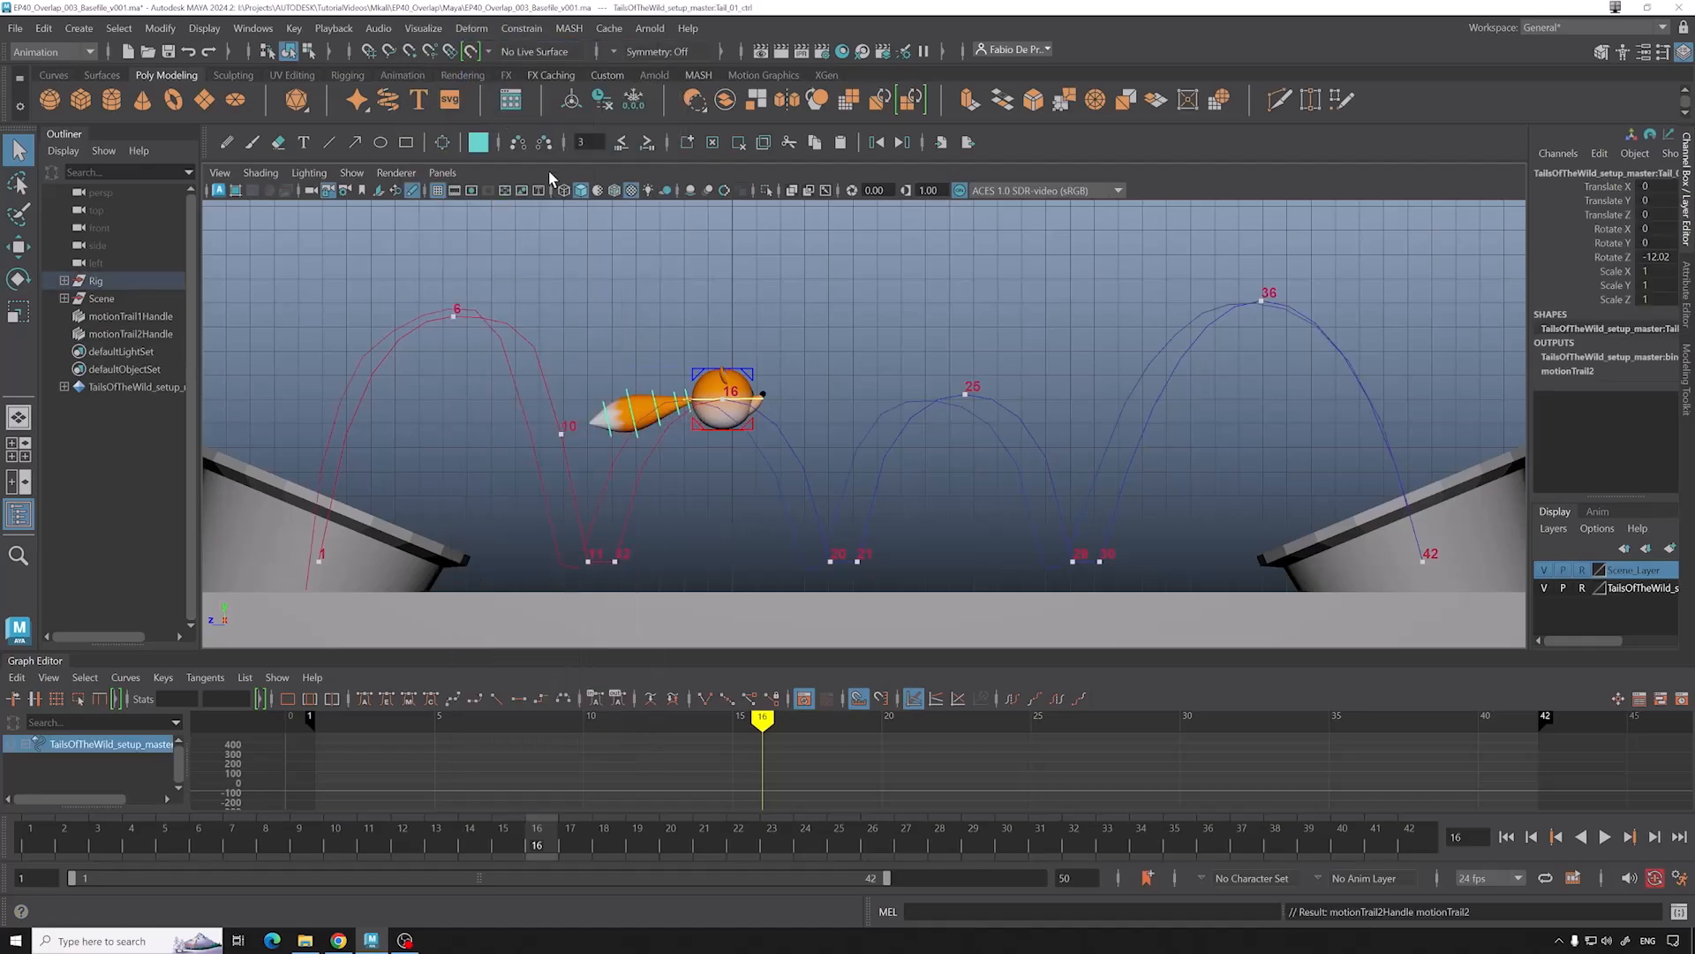
key(alt+v)
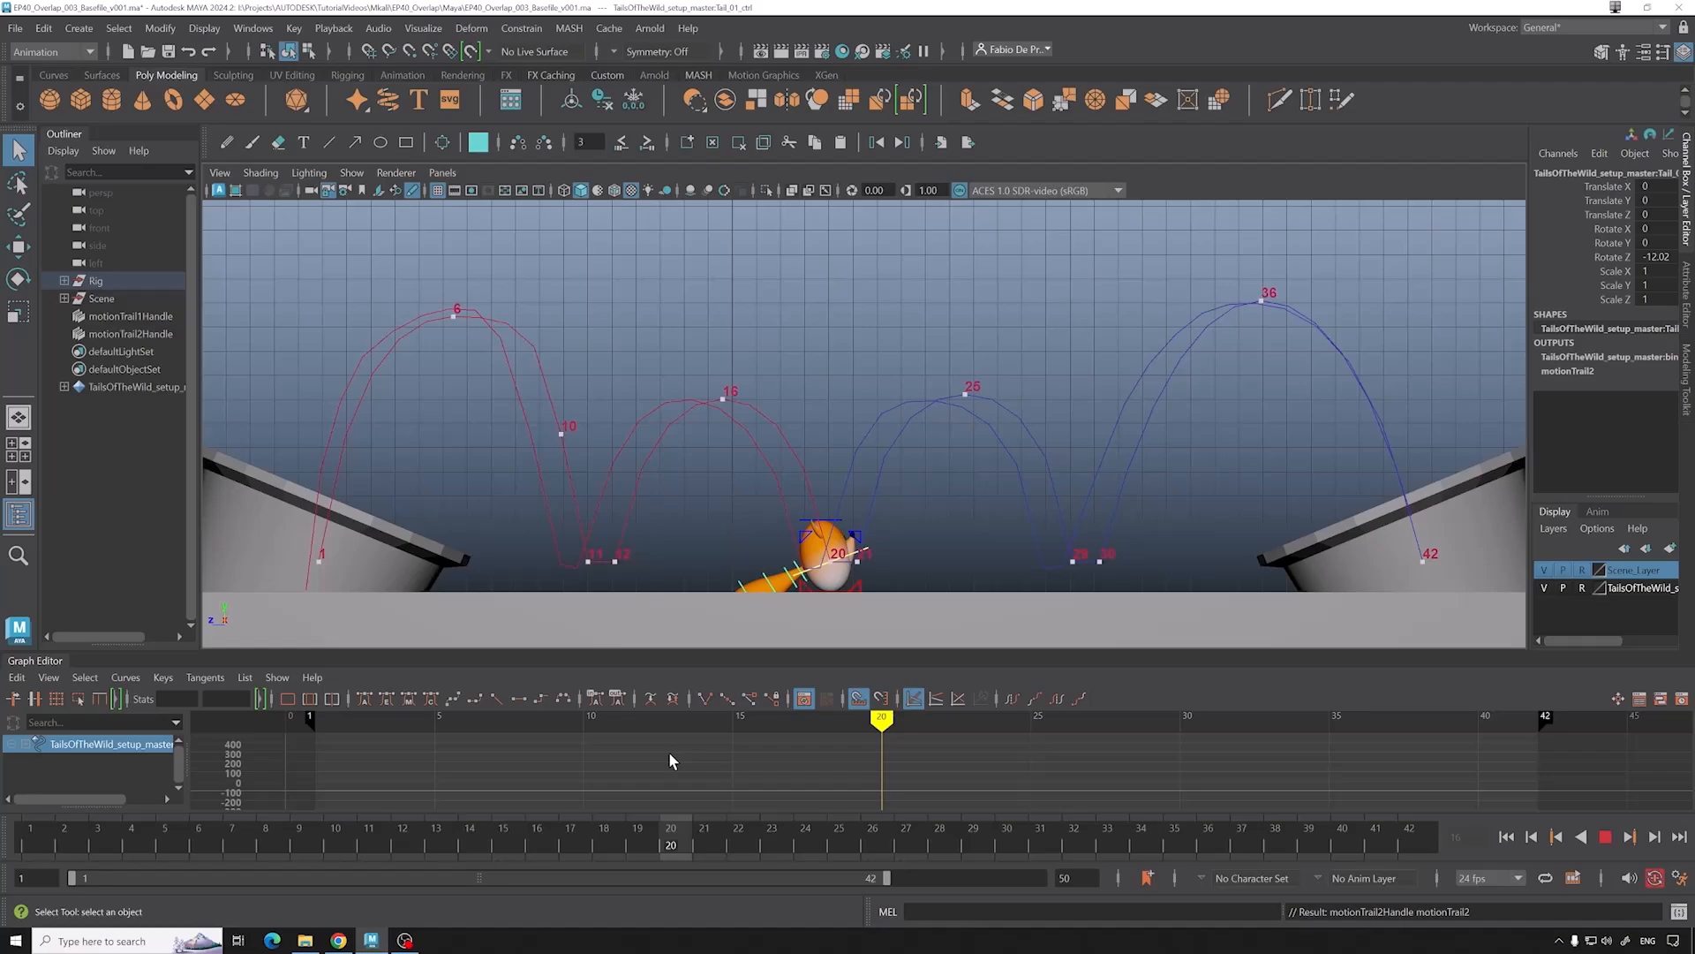
key(alt+v)
Step: Delete the body control's motion trail, motionTrail1Handle, and play back the animation against the tail trail
click(805, 452)
key(w)
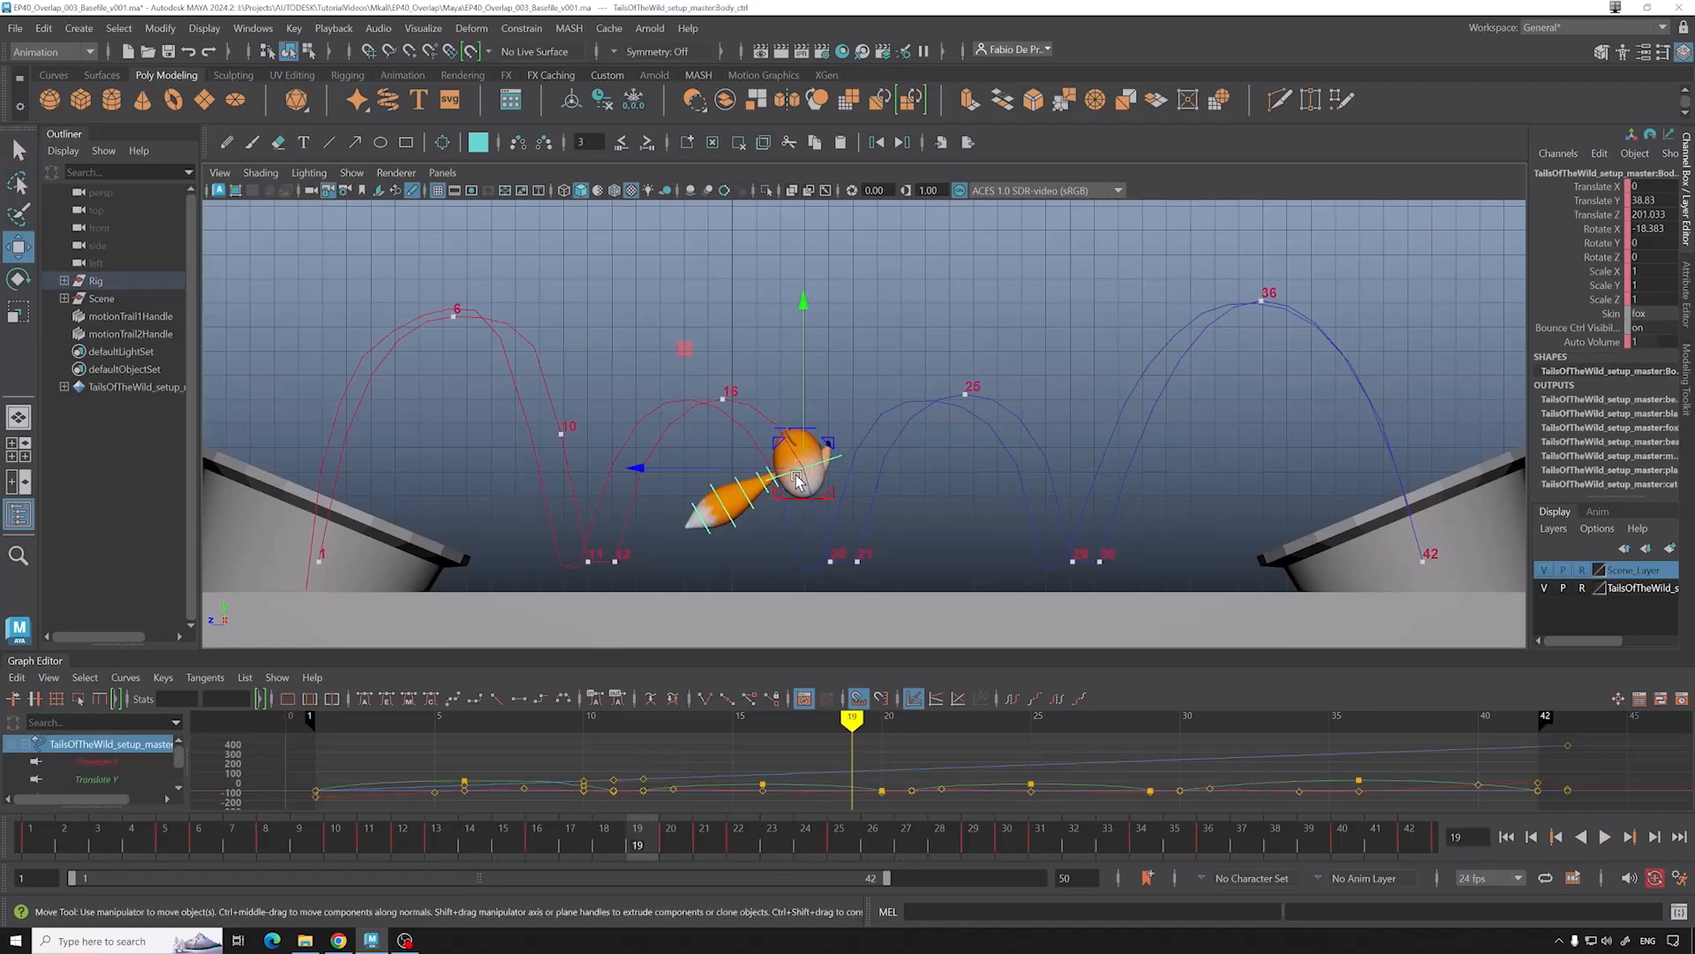
click(862, 427)
click(767, 471)
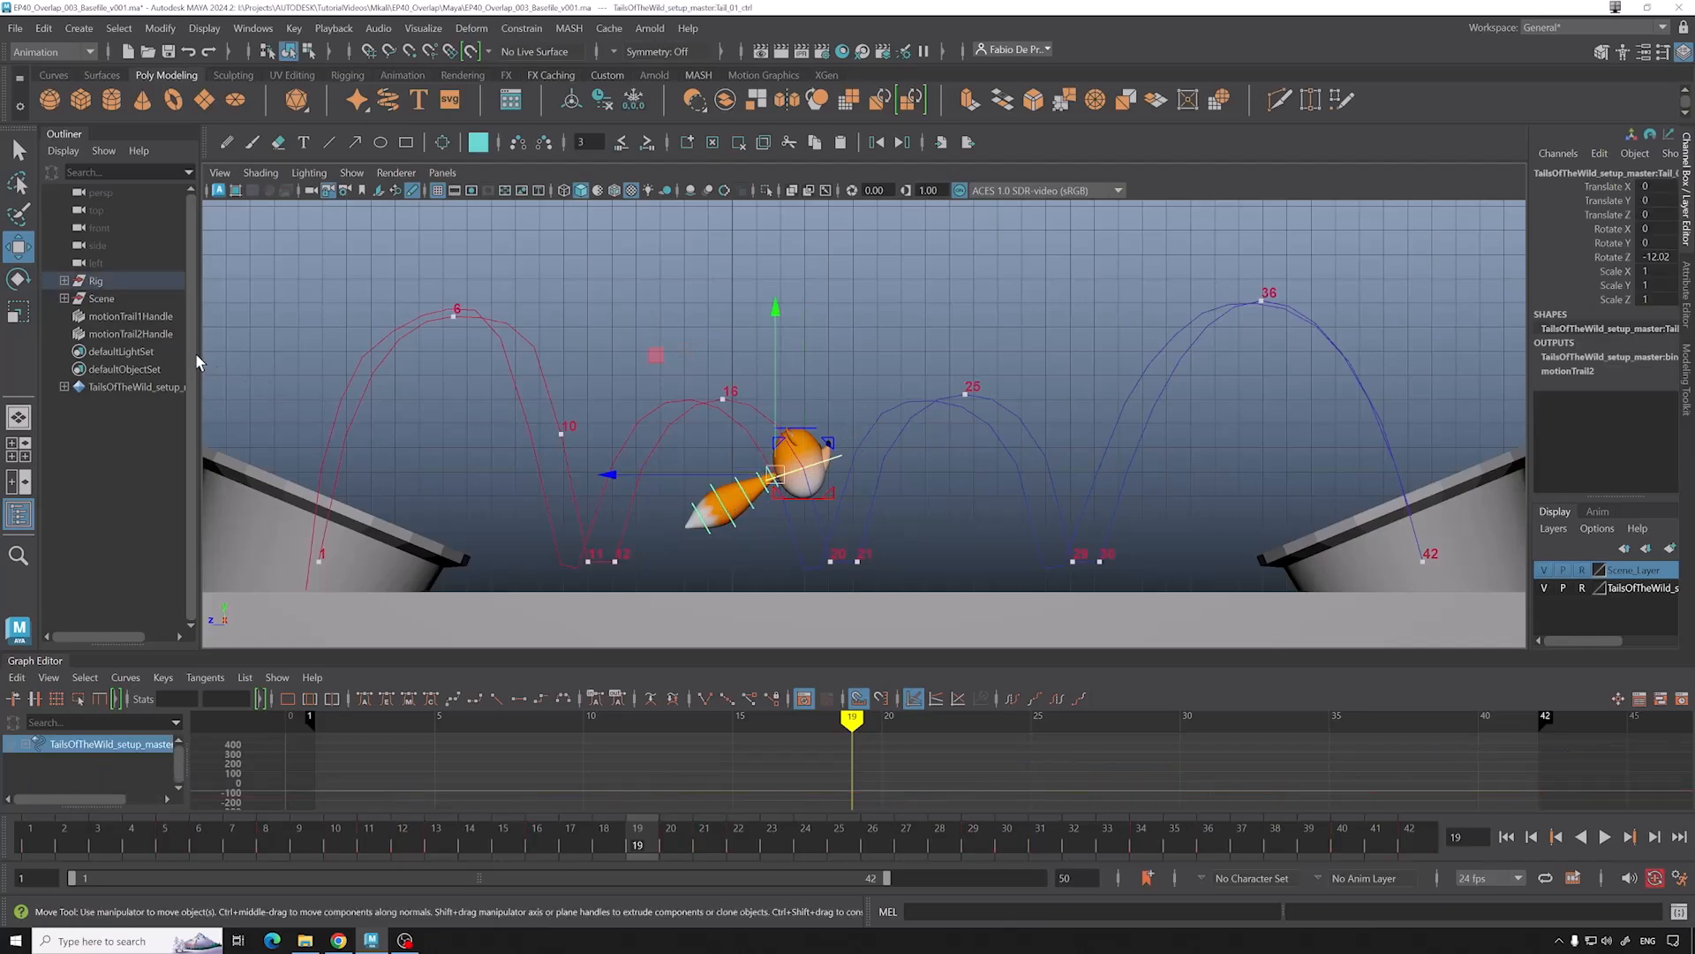
click(166, 318)
key(Delete)
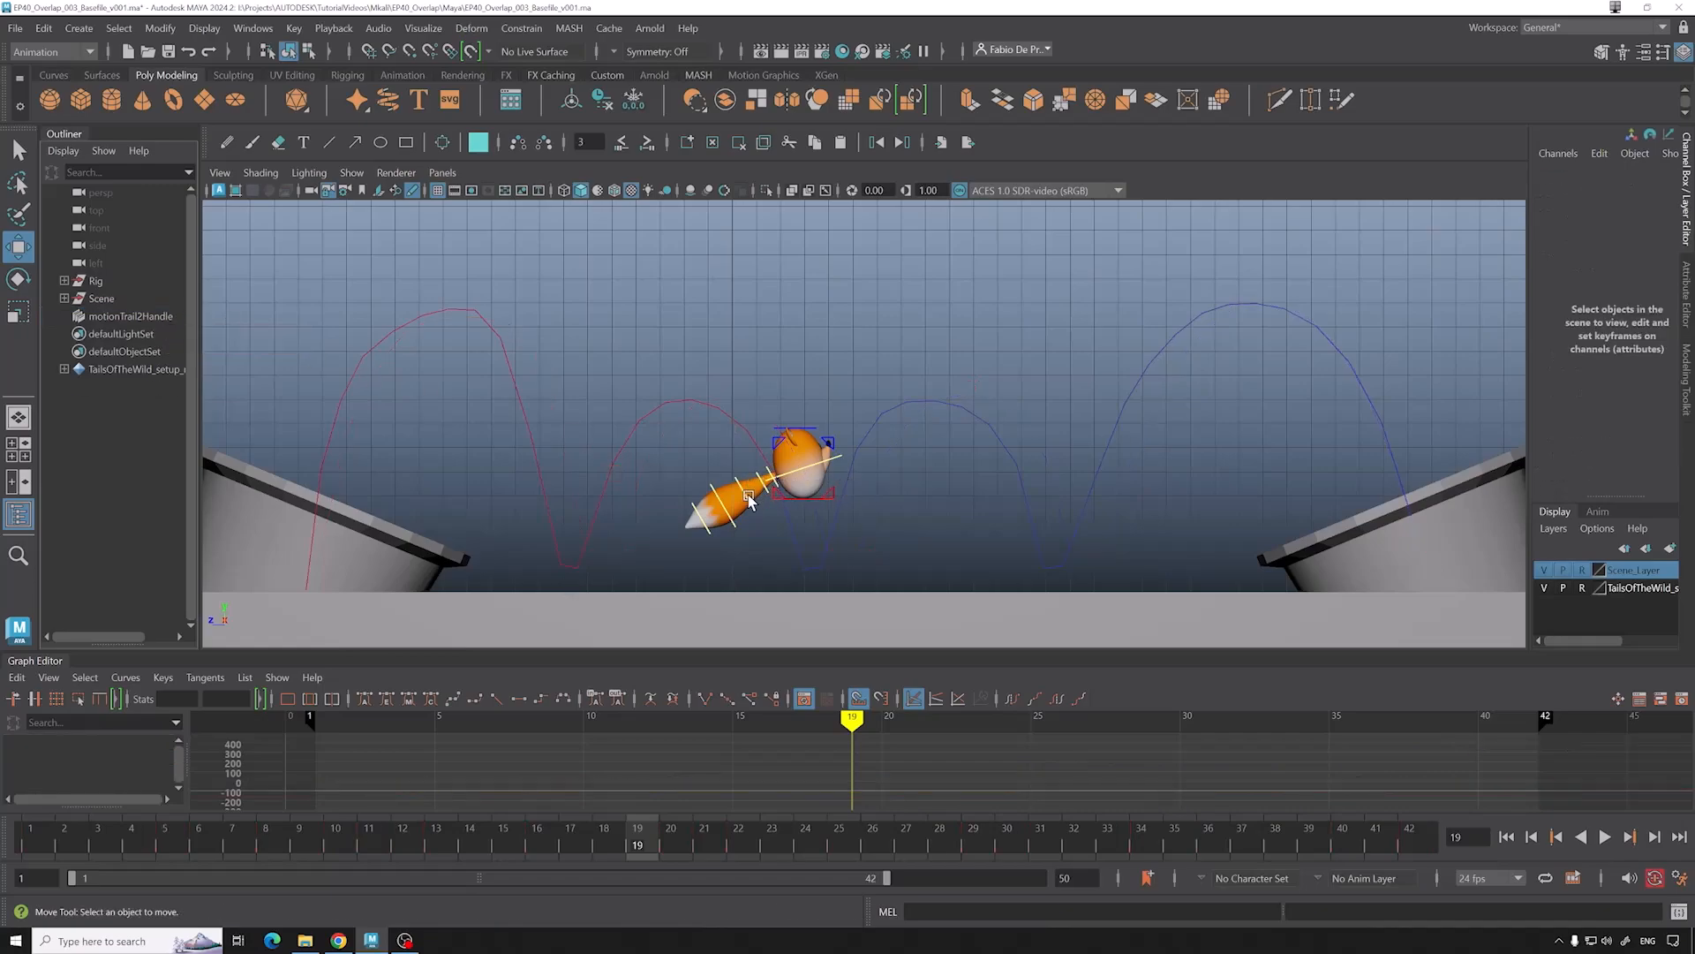
key(alt+v)
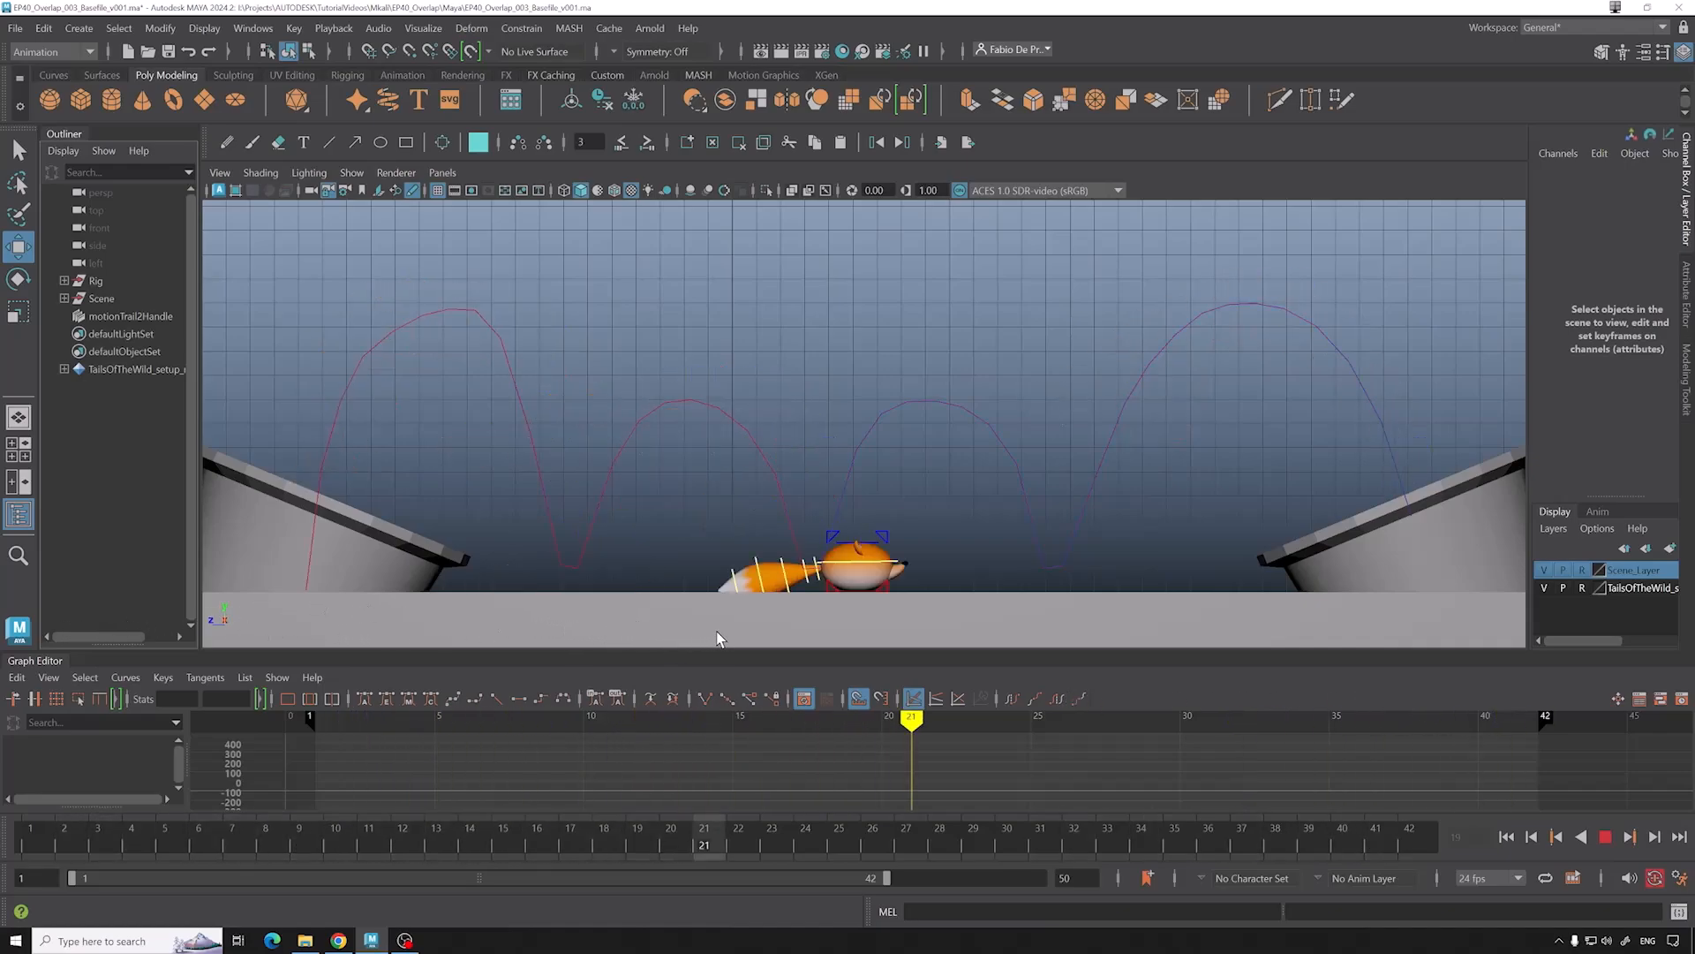
key(alt+v)
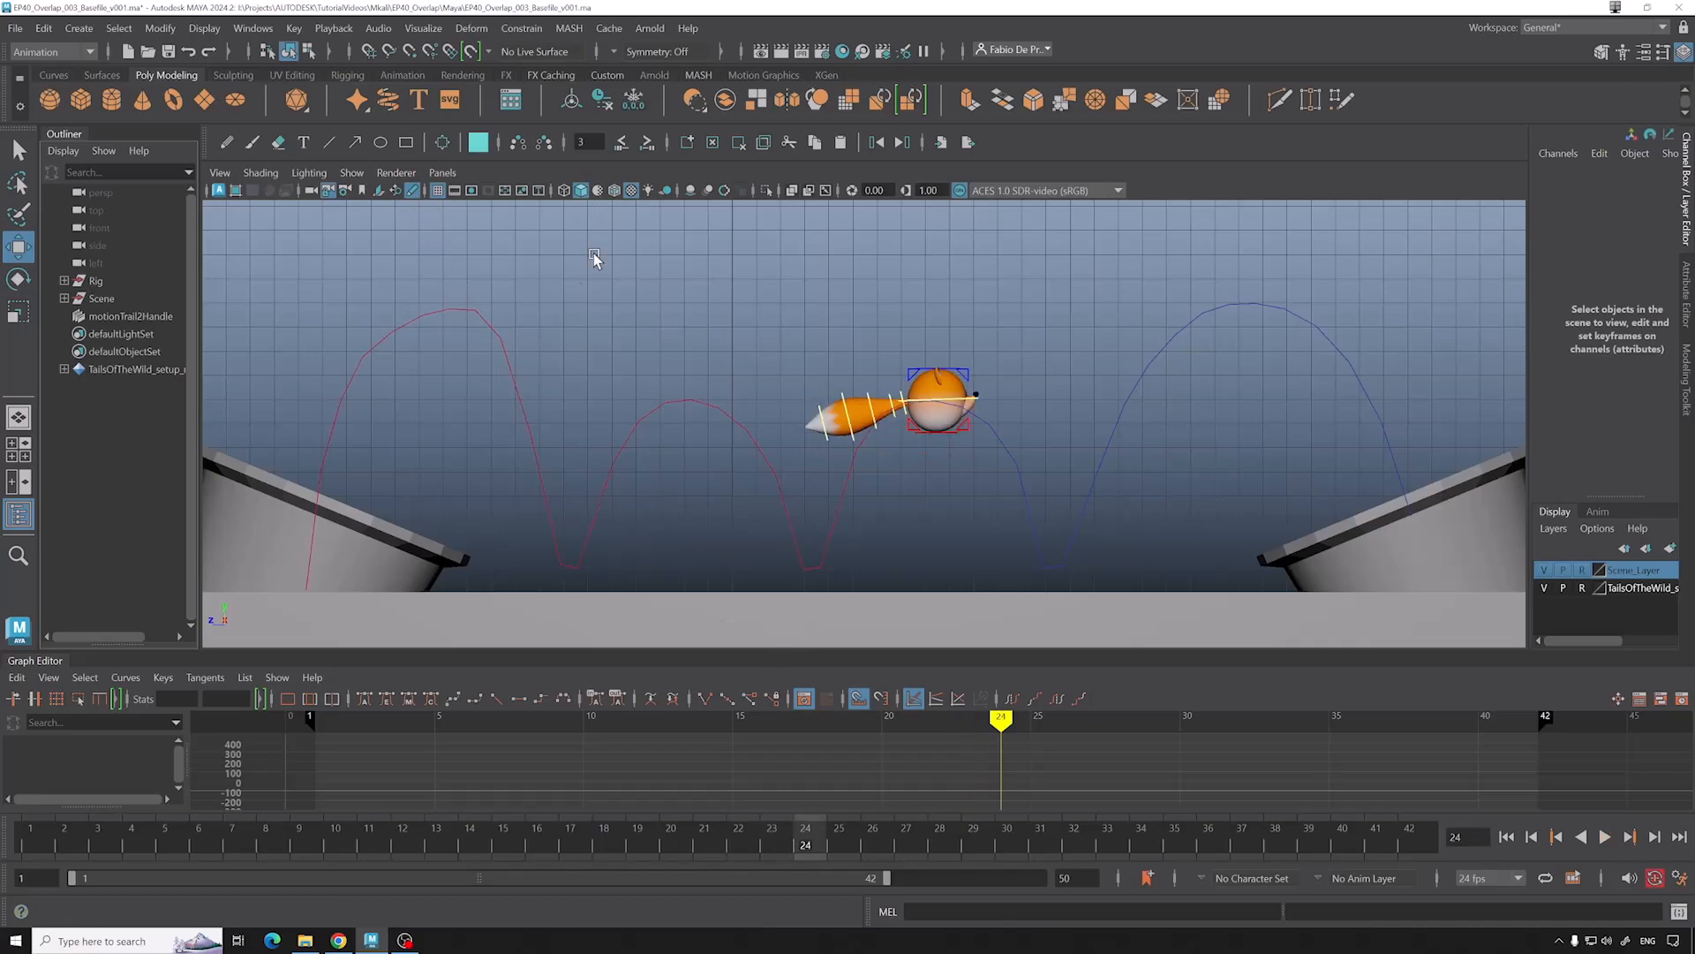
Step: Activate the Blue Pencil brush and play the animation, stopping at frame 9
click(413, 190)
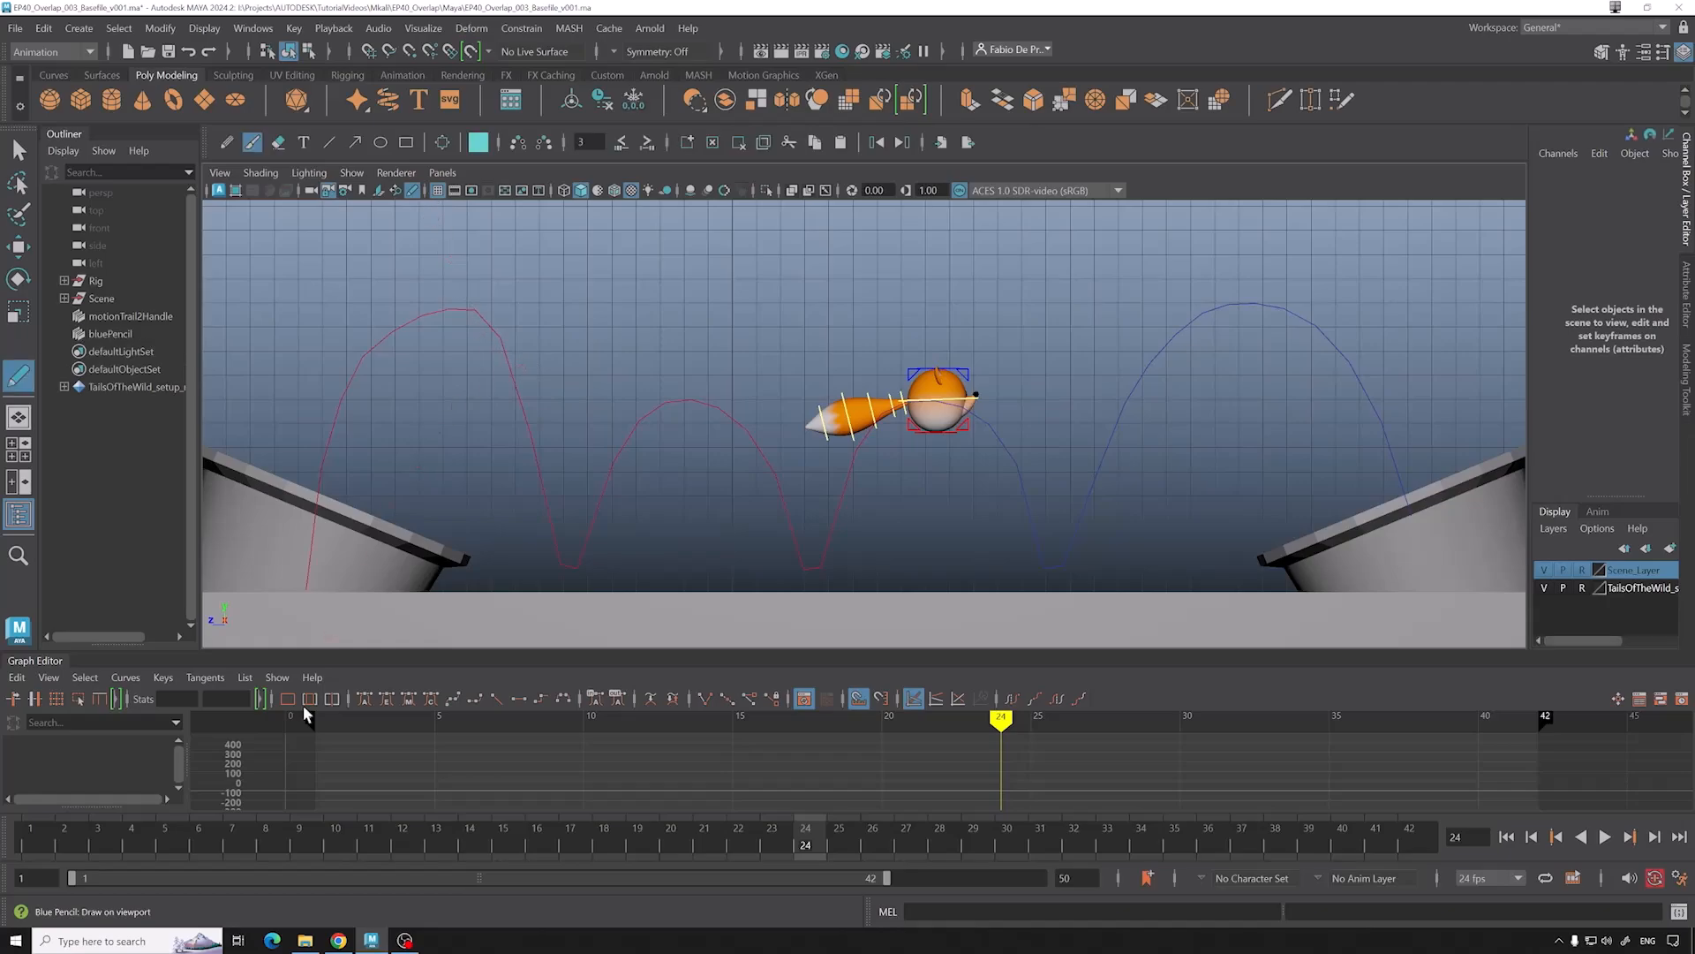
key(alt+v)
drag(37, 829, 362, 796)
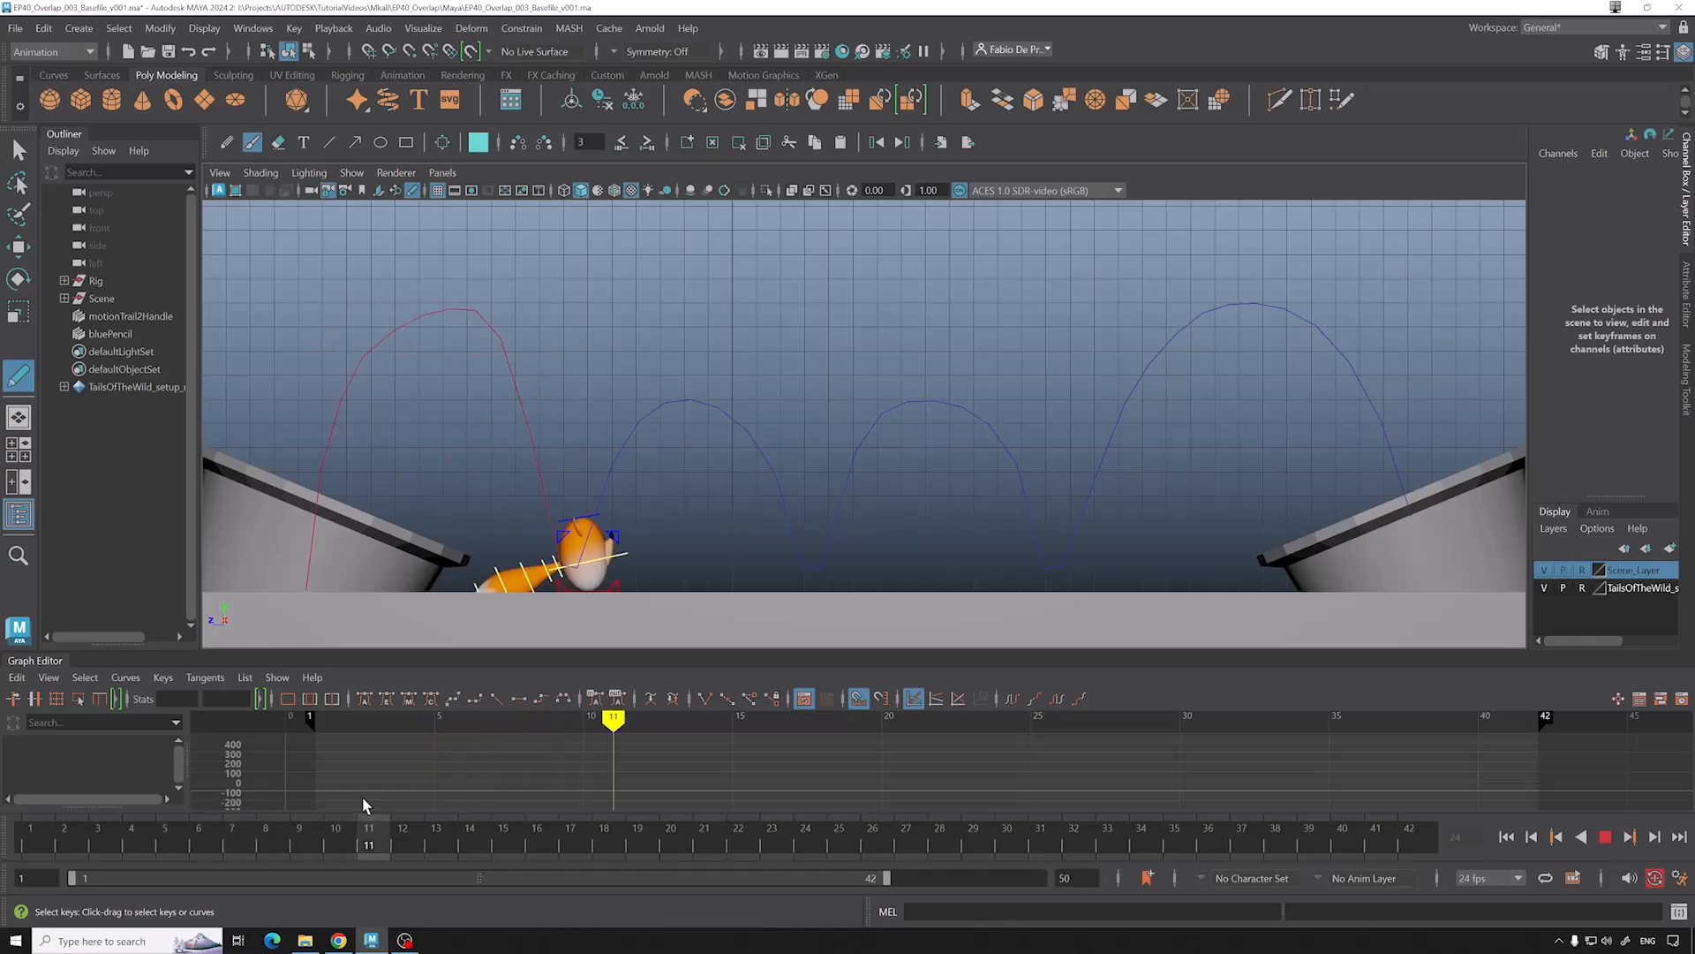
key(alt+v)
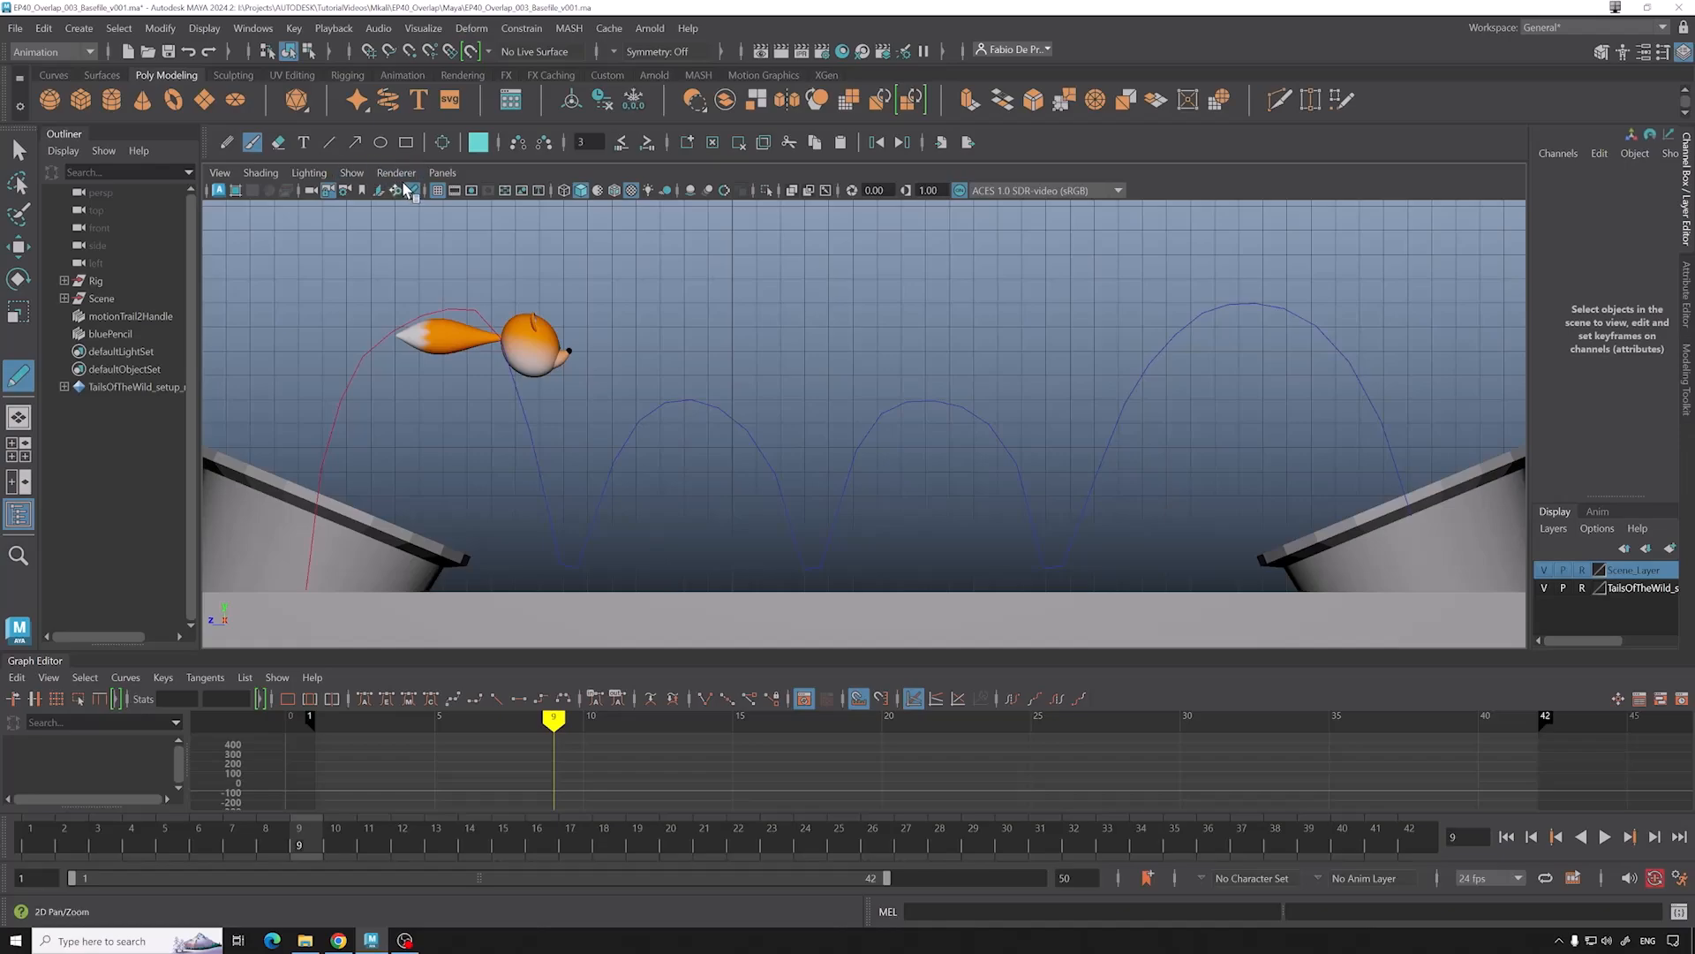
Step: Try a Blue Pencil brush stroke in the viewport, undo it, and look over the Blue Pencil tool settings
click(411, 191)
click(411, 153)
mouse_move(894, 282)
mouse_down()
mouse_move(1015, 408)
mouse_move(1104, 442)
mouse_up()
key(ctrl+z)
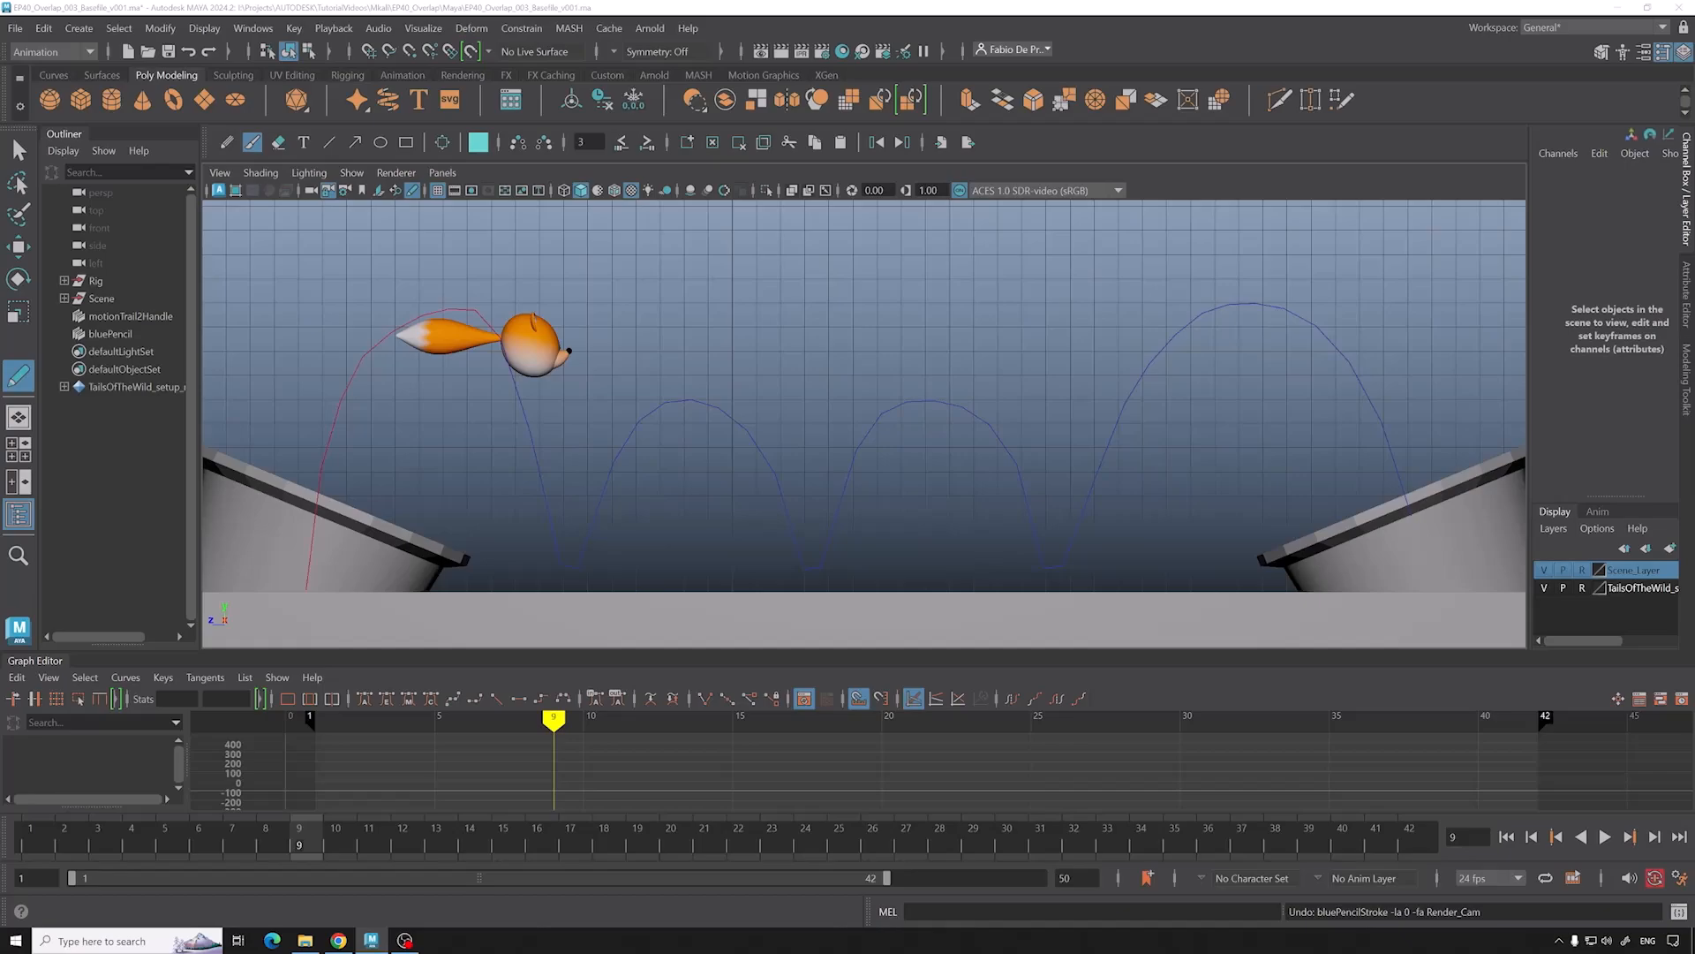
click(1664, 53)
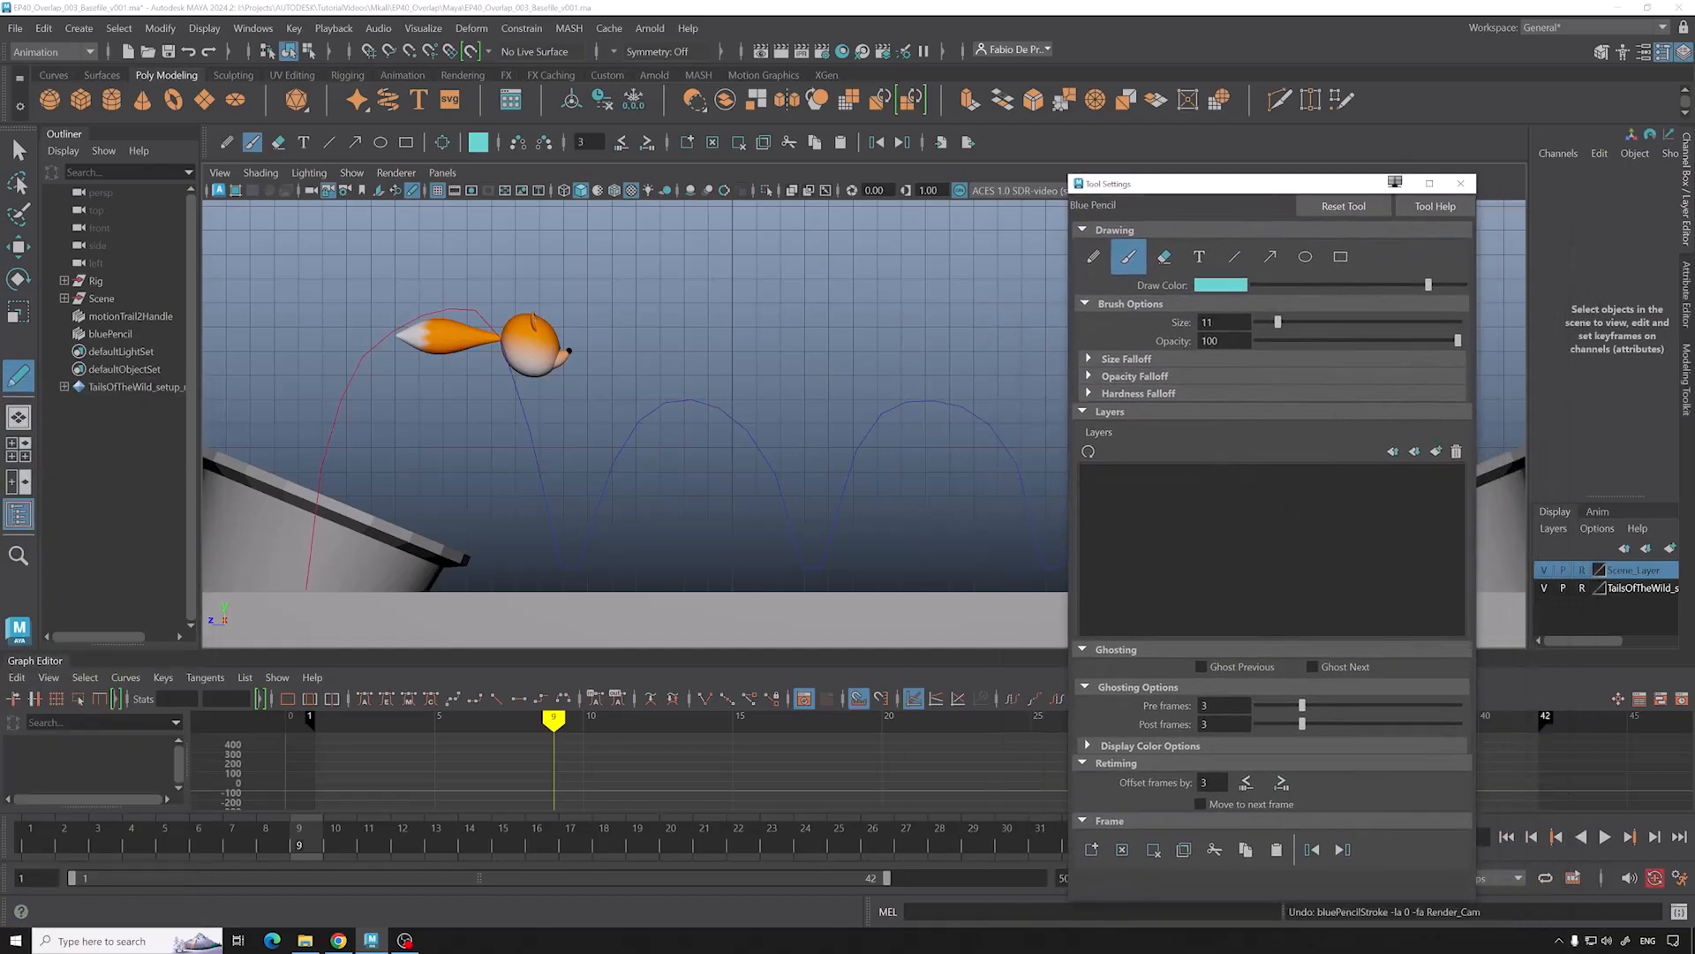
click(1663, 55)
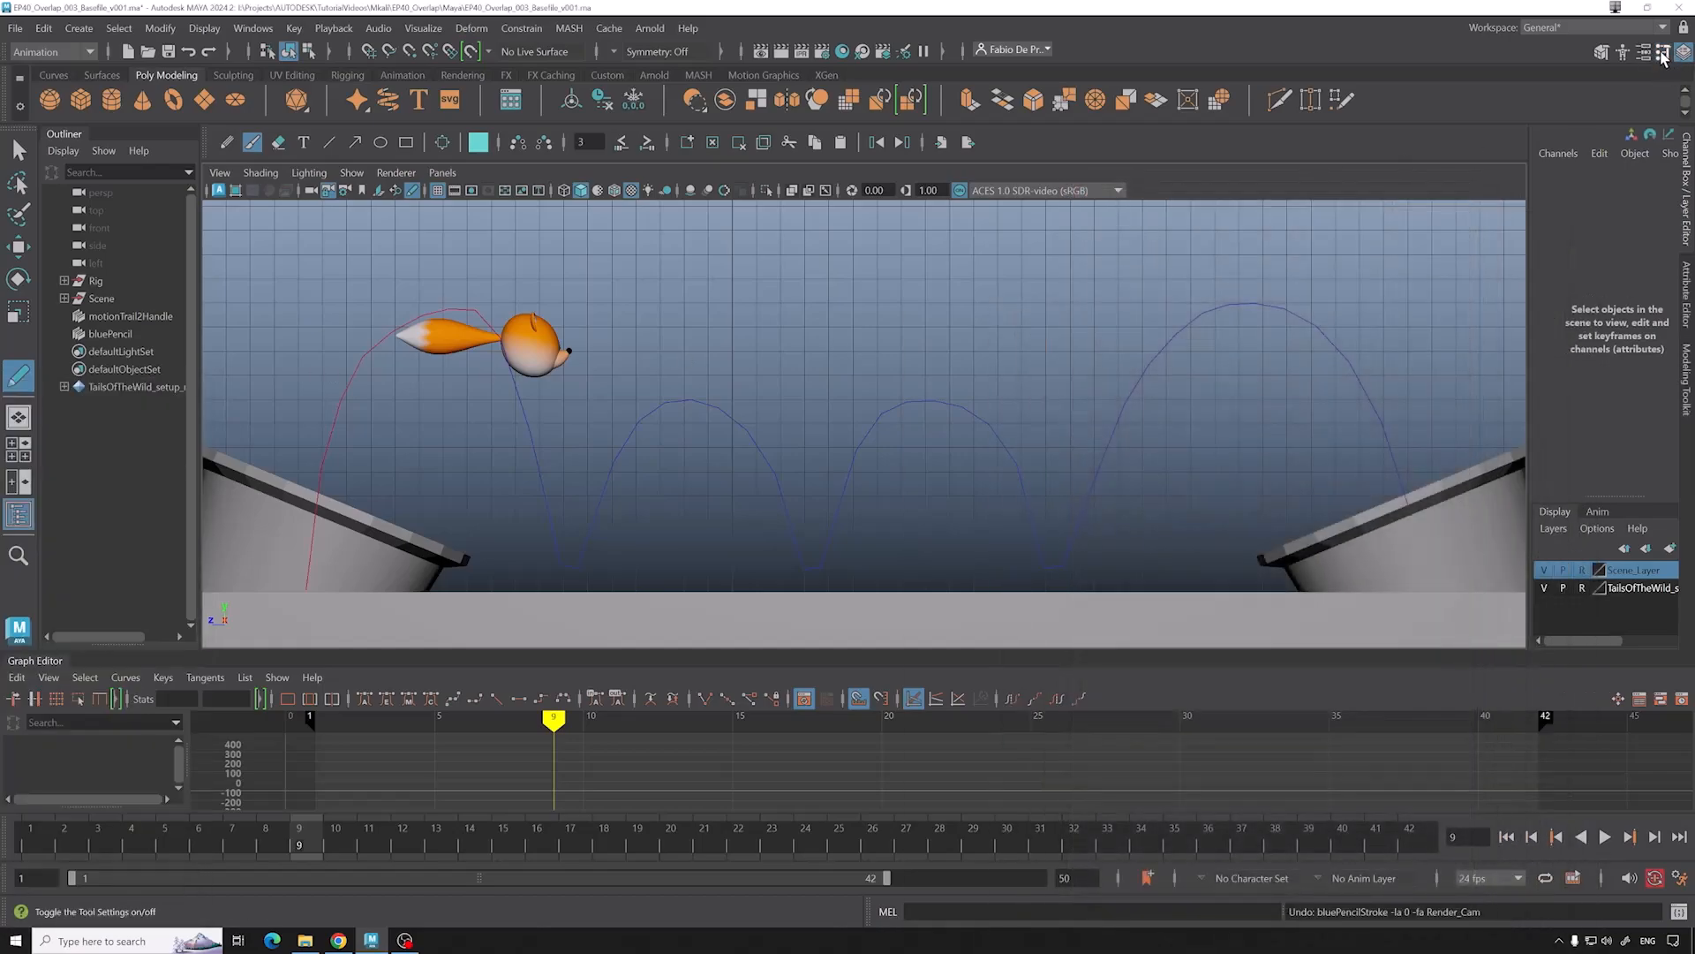
Step: Open the Blue Pencil tool settings and draw a small test mark in the empty area ahead of the fox
click(1663, 55)
drag(1236, 181, 1095, 140)
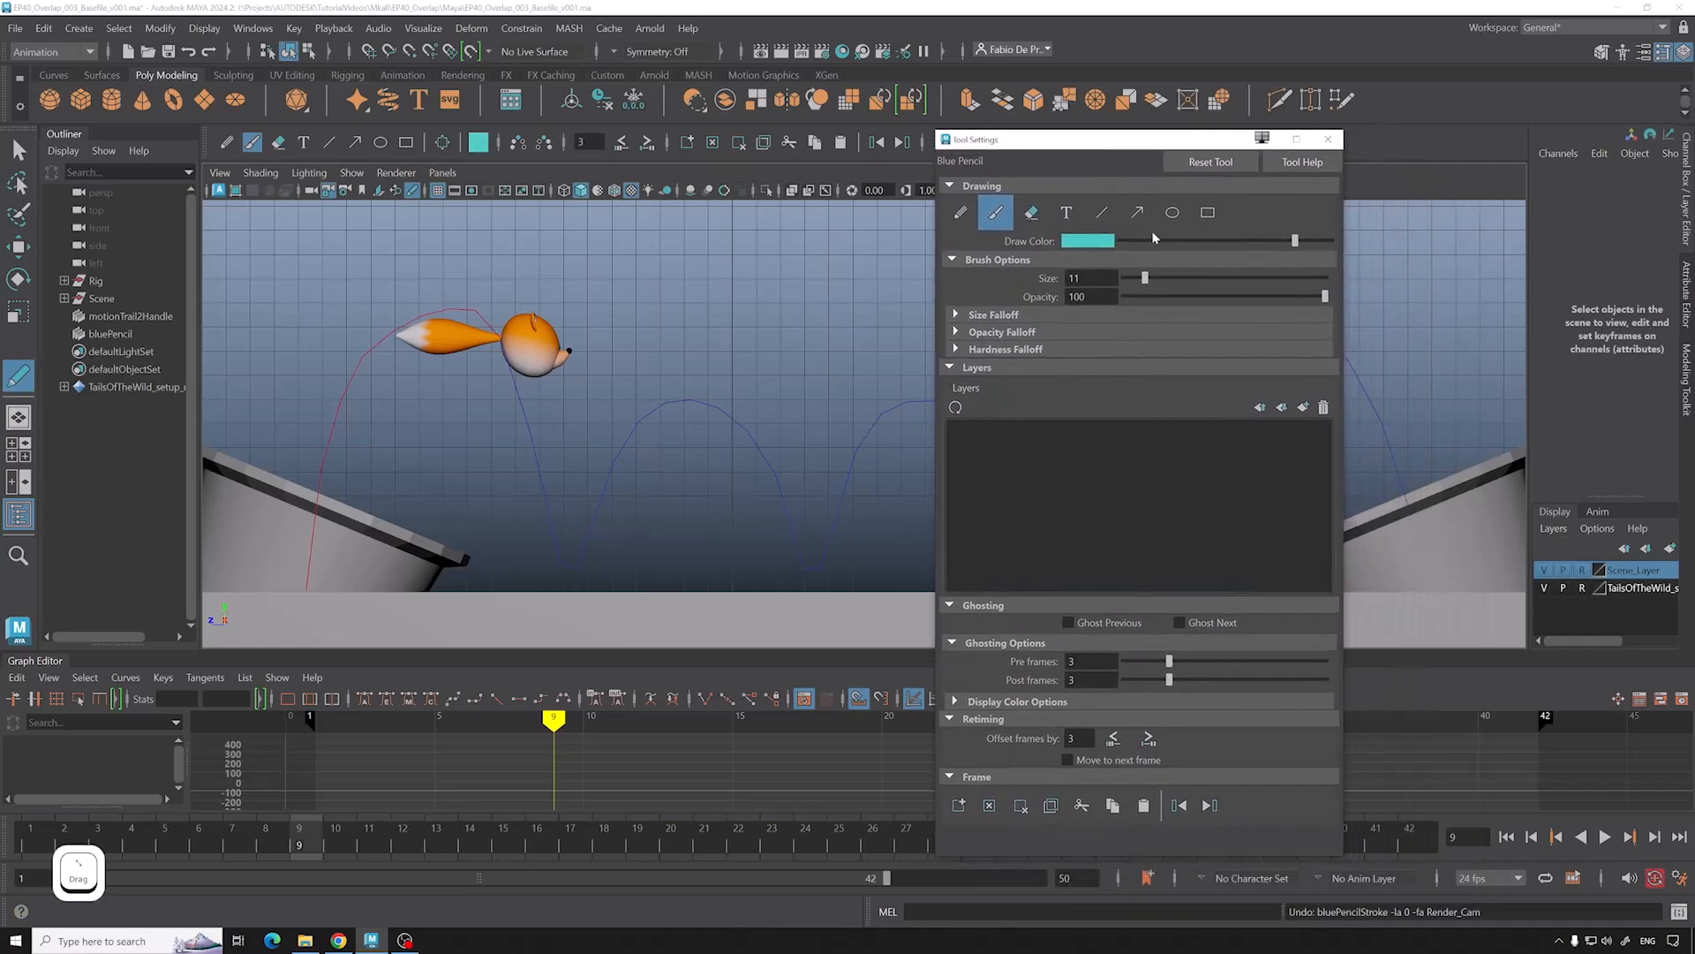
drag(791, 329, 821, 411)
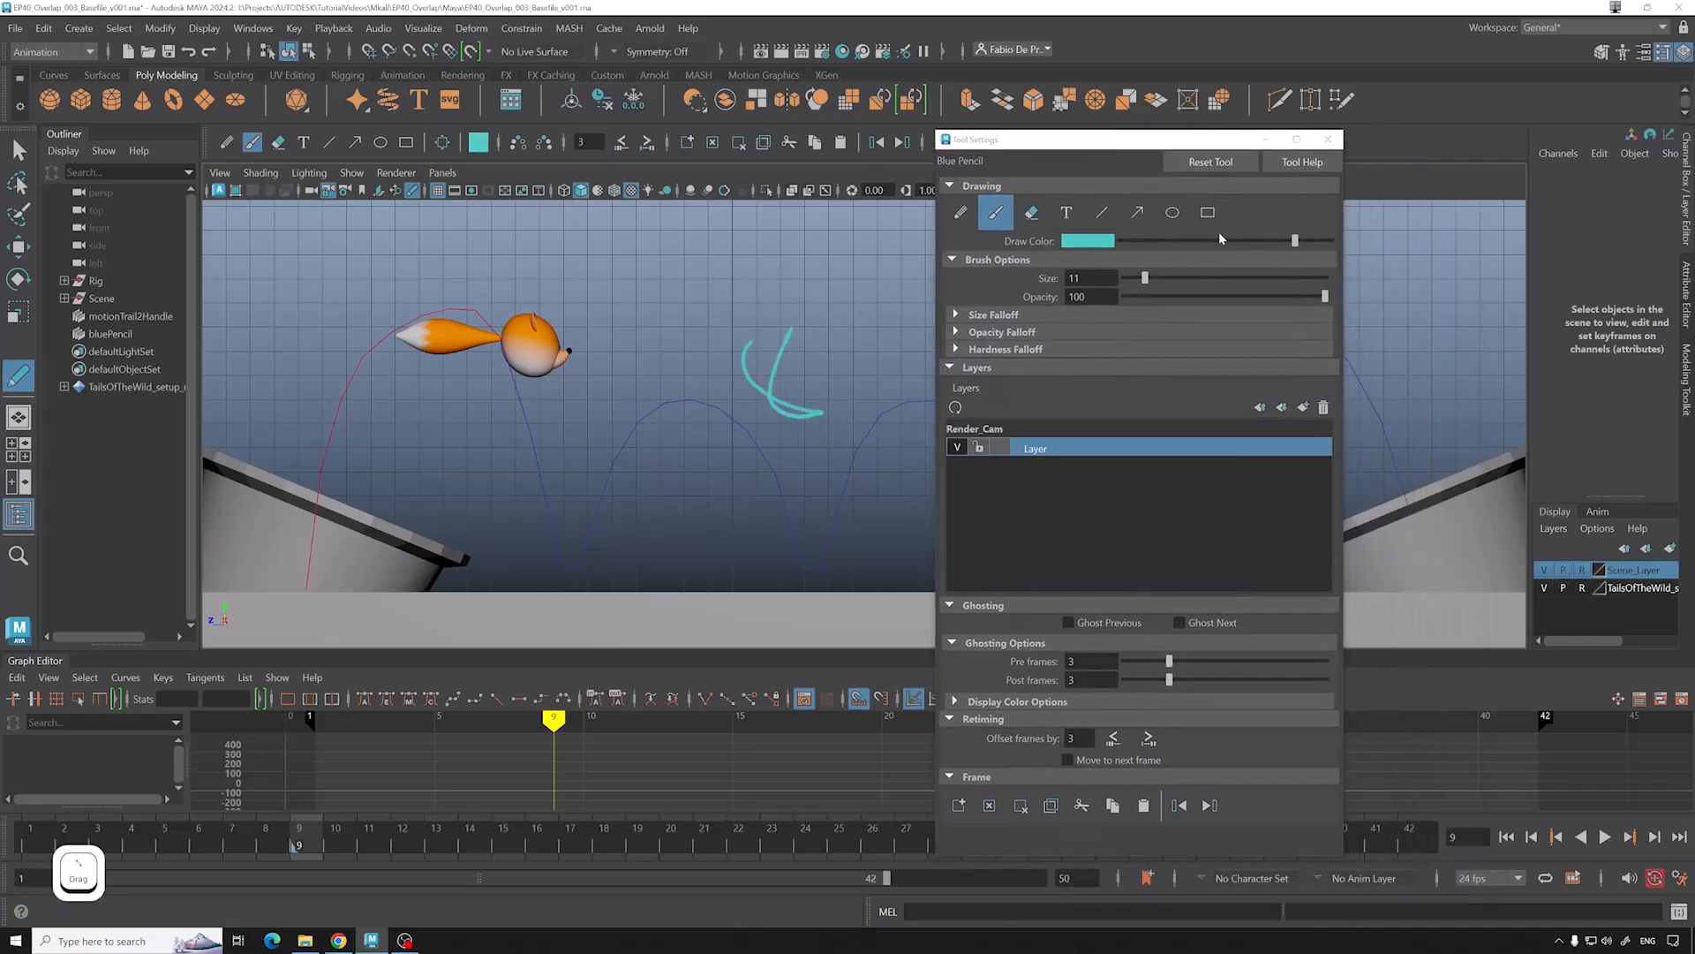
Step: Change the Blue Pencil draw color to orange, try a brush stroke and undo it
click(1088, 240)
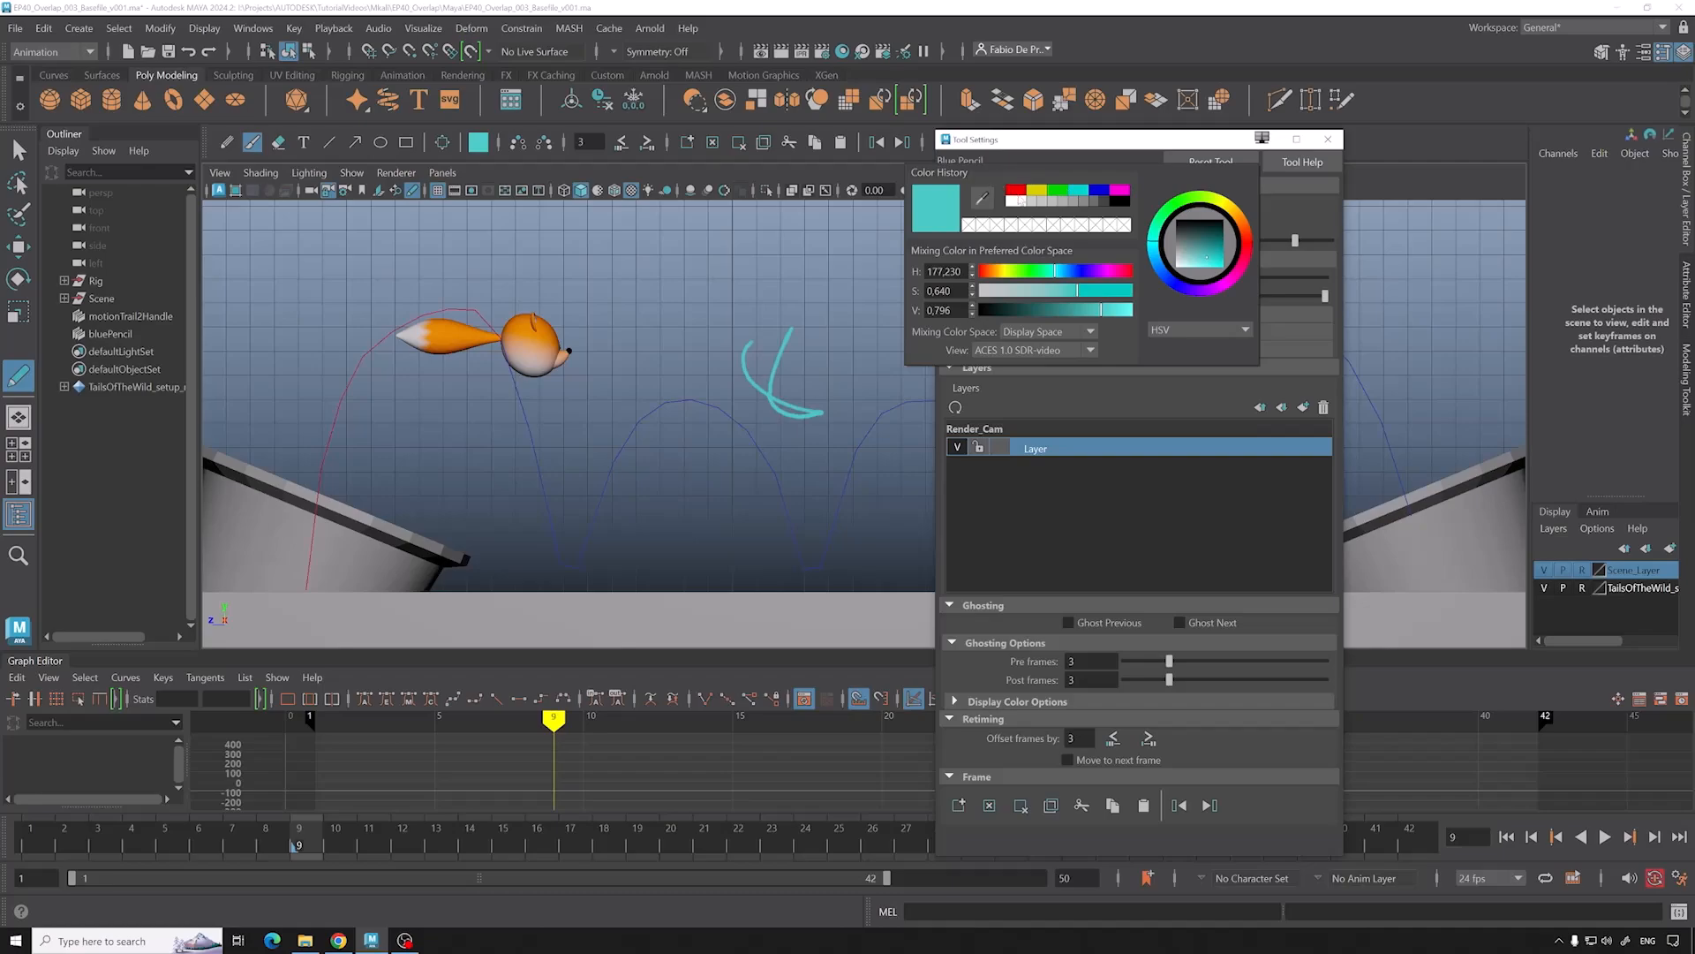
click(1016, 190)
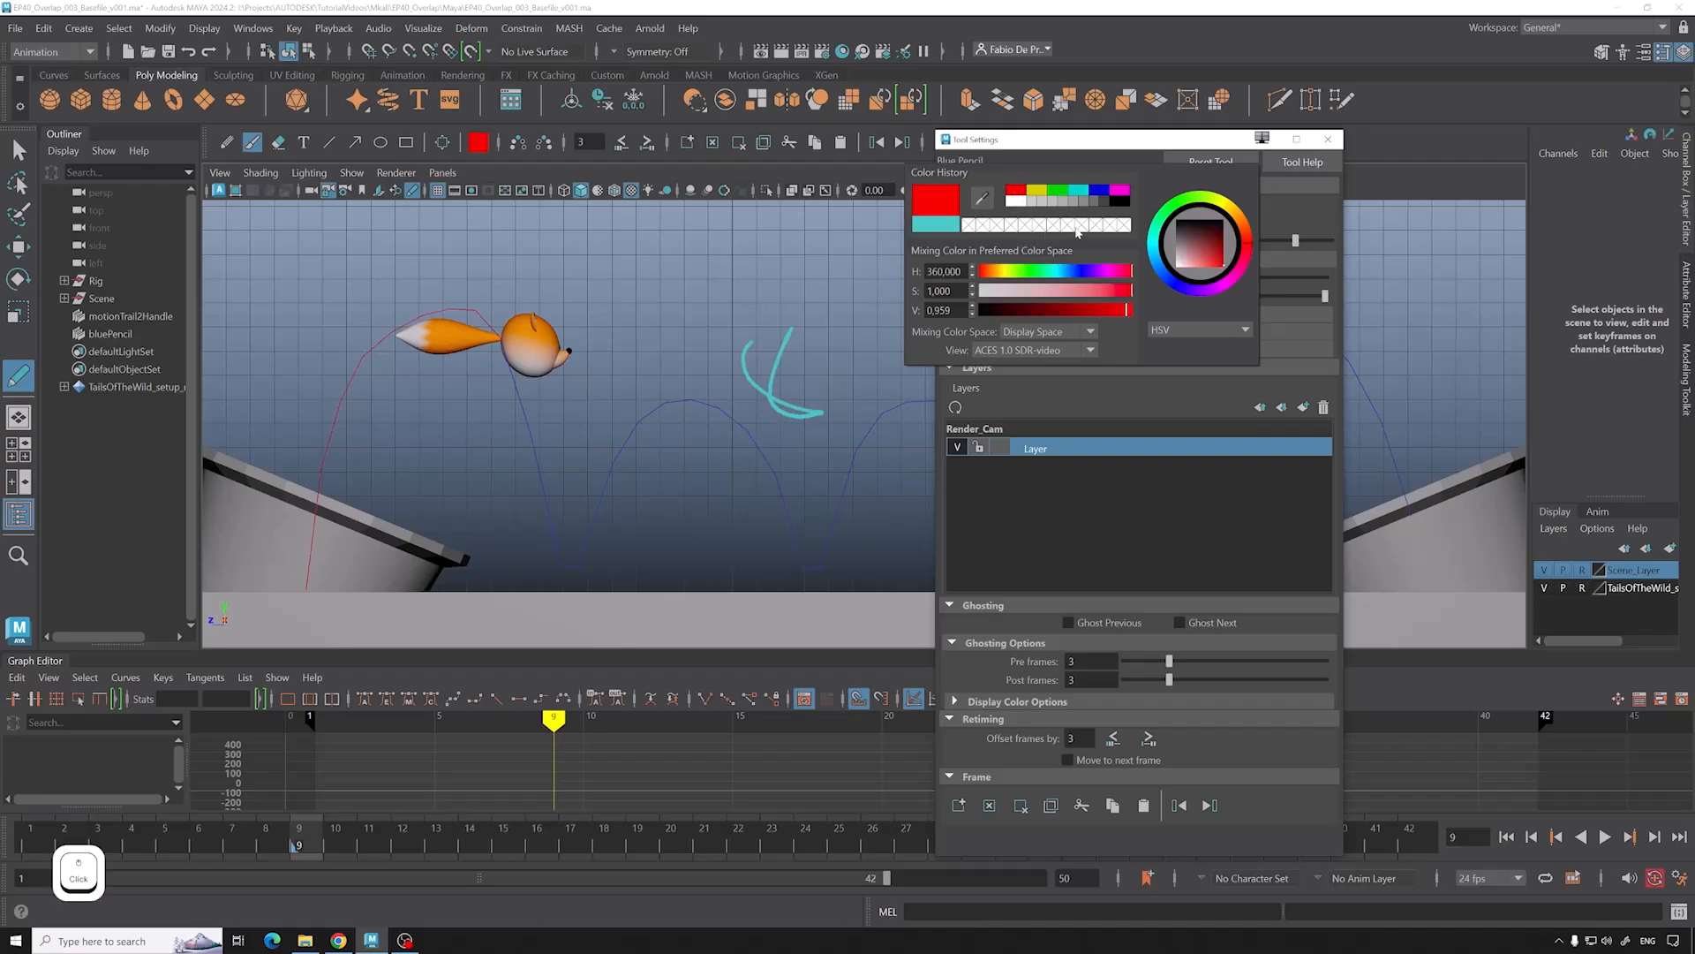
click(1239, 225)
mouse_move(830, 282)
mouse_down()
mouse_move(863, 377)
mouse_move(799, 371)
mouse_up()
key(ctrl+z)
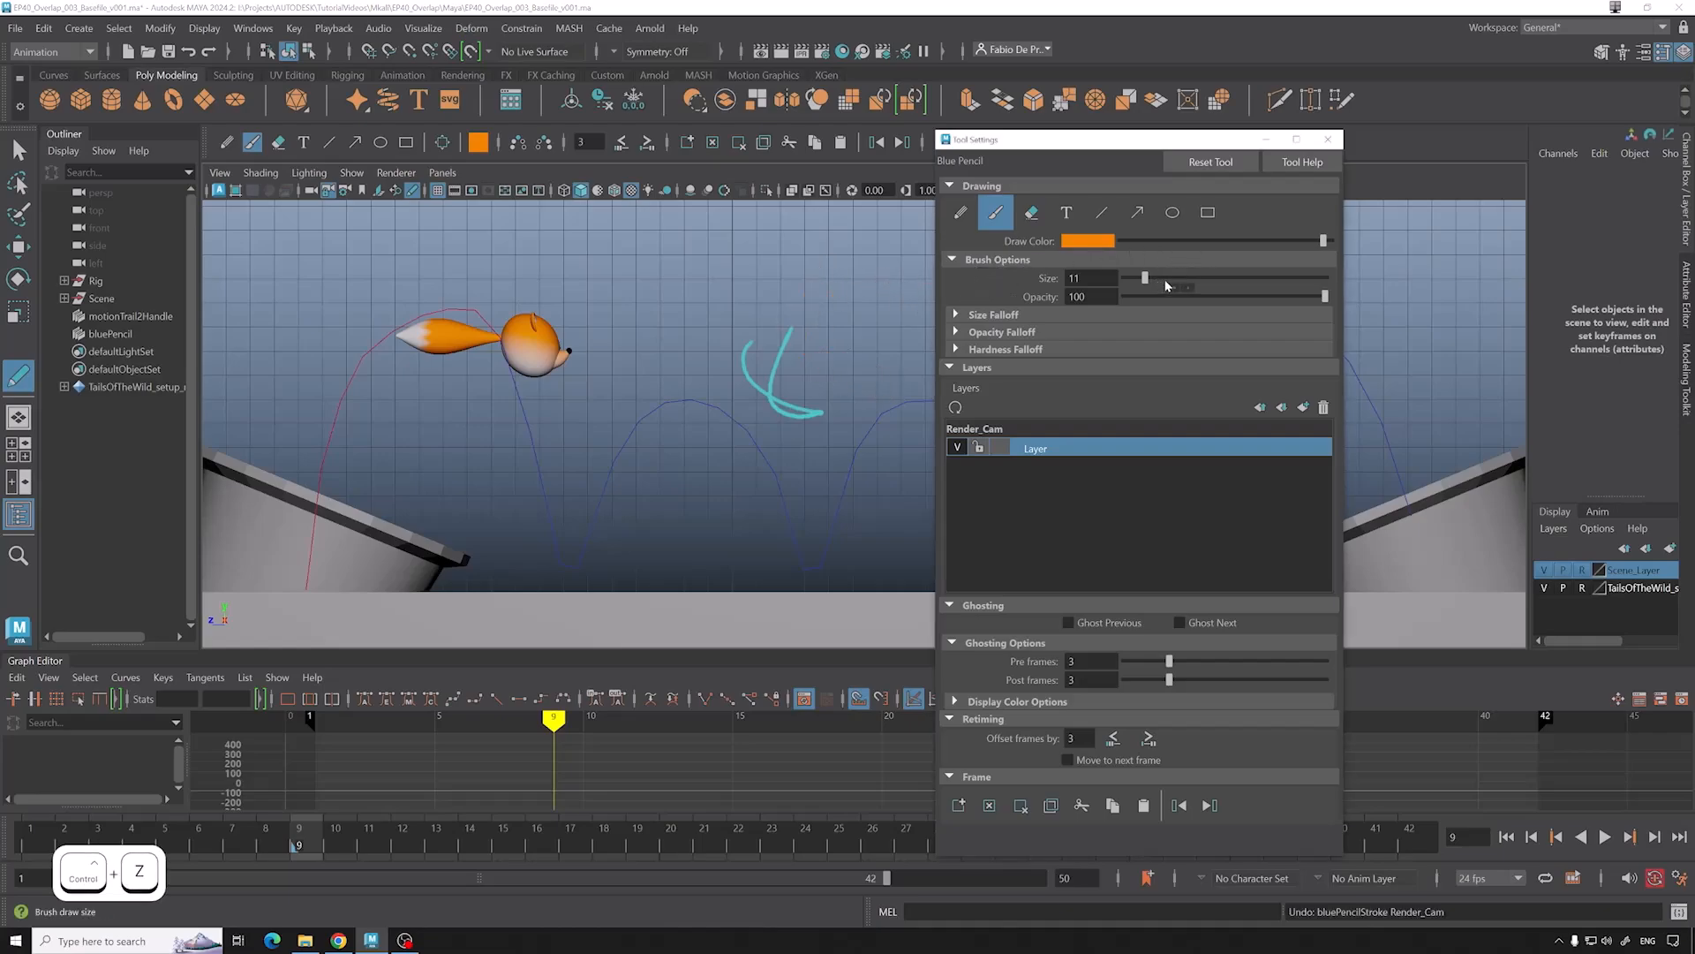
Step: Try brush sizes 22 and 10 with test strokes, undo the strokes, and set the brush size back to 11
drag(1145, 278, 1167, 278)
drag(830, 309, 898, 371)
key(ctrl+z)
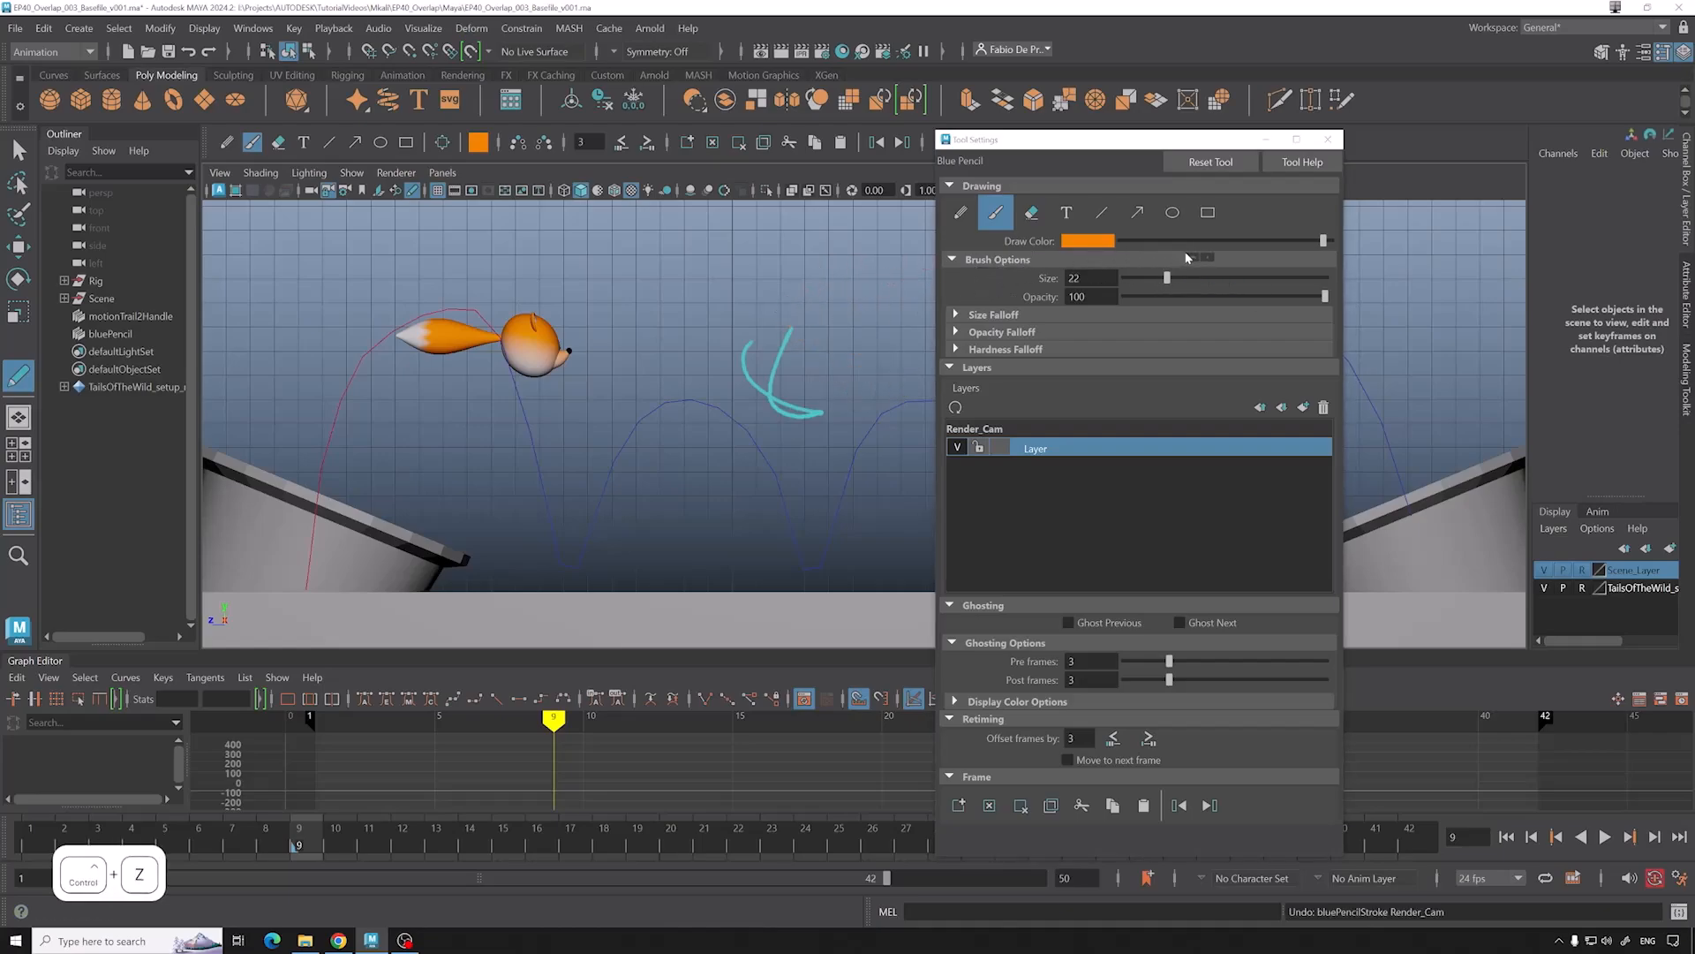
right_click(1022, 208)
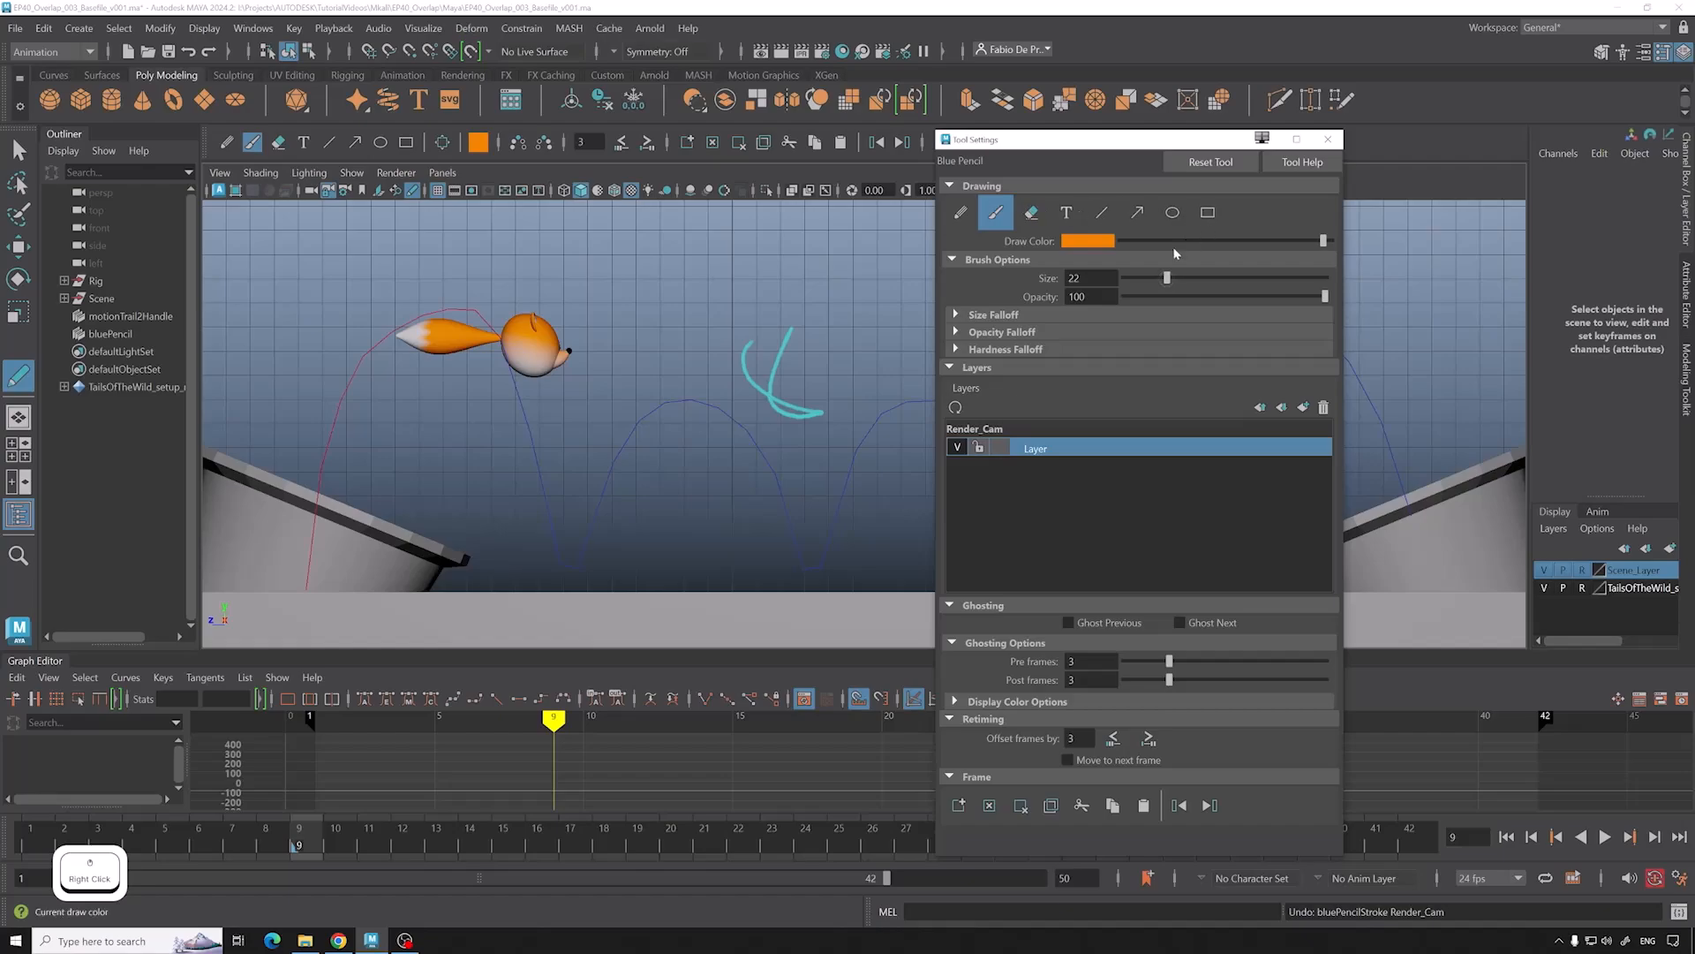
drag(1210, 279, 1145, 289)
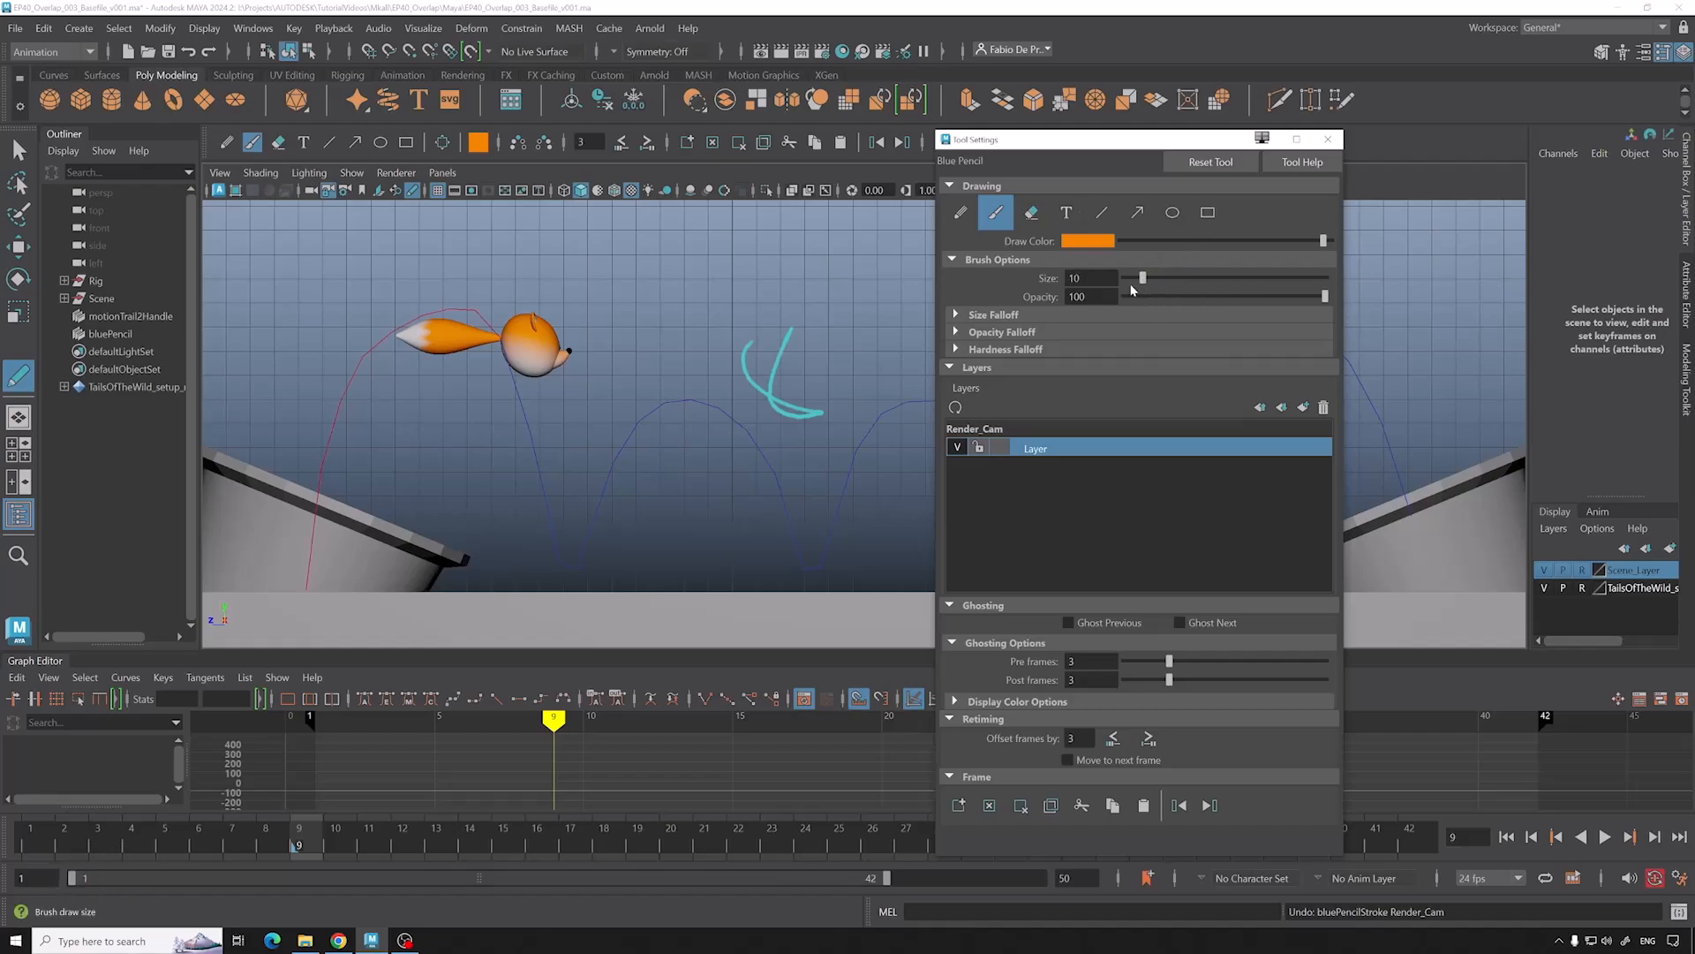
key(ctrl+z)
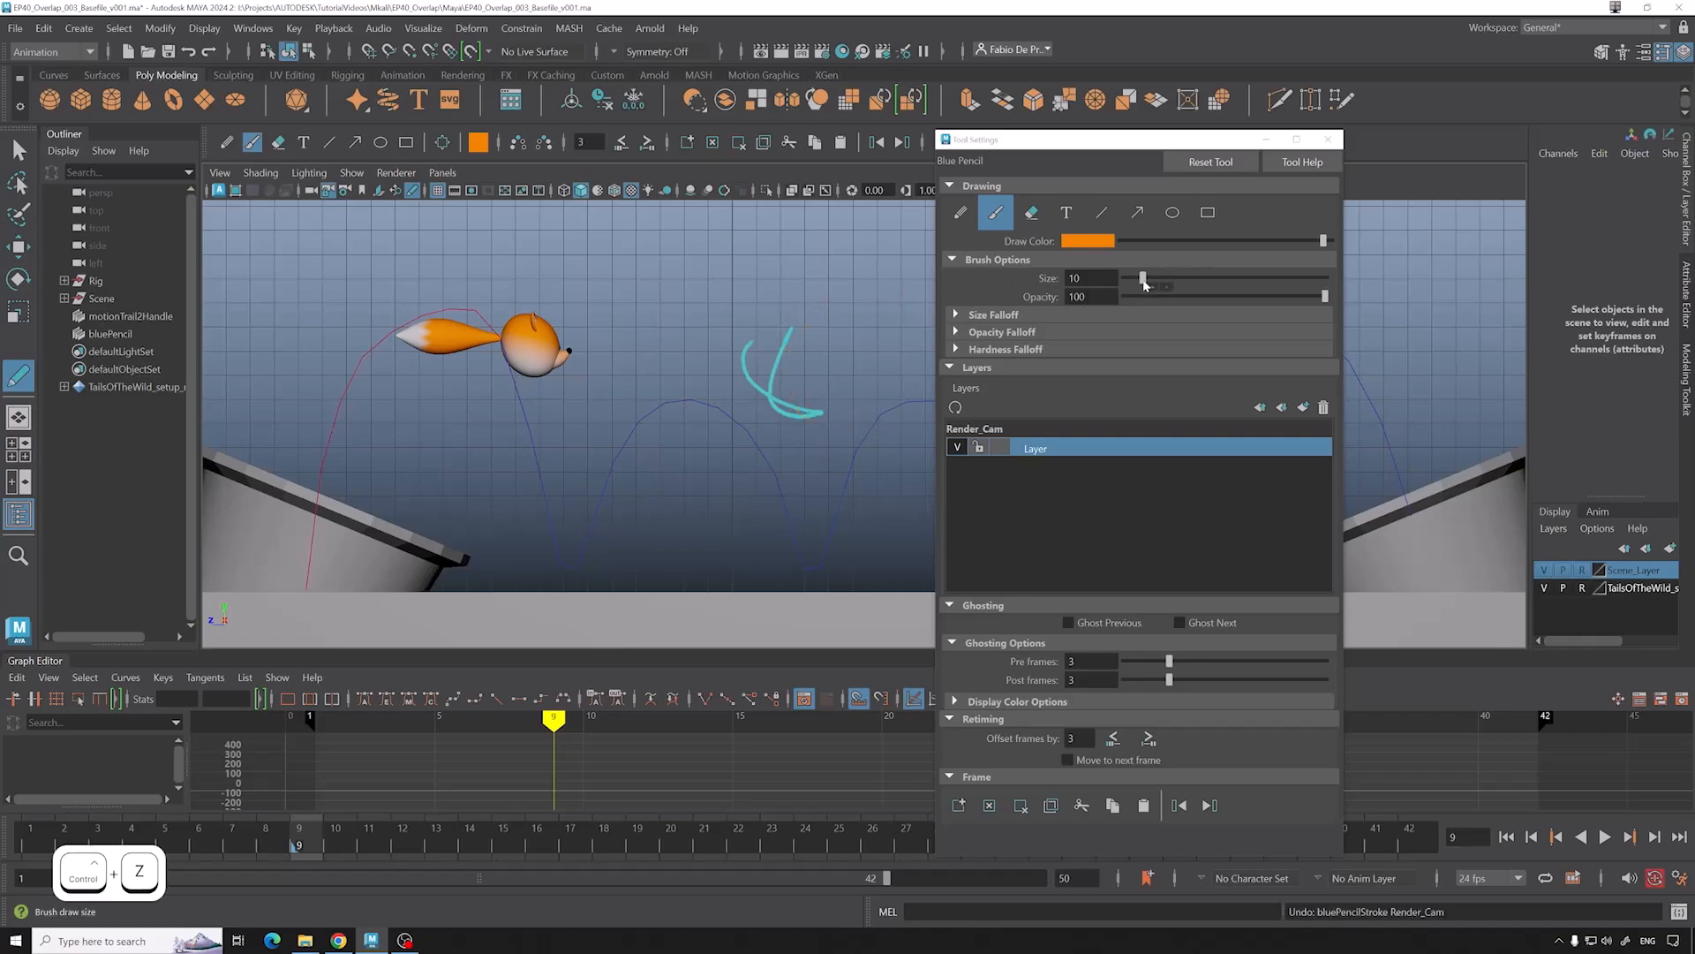
right_click(1158, 280)
click(1143, 280)
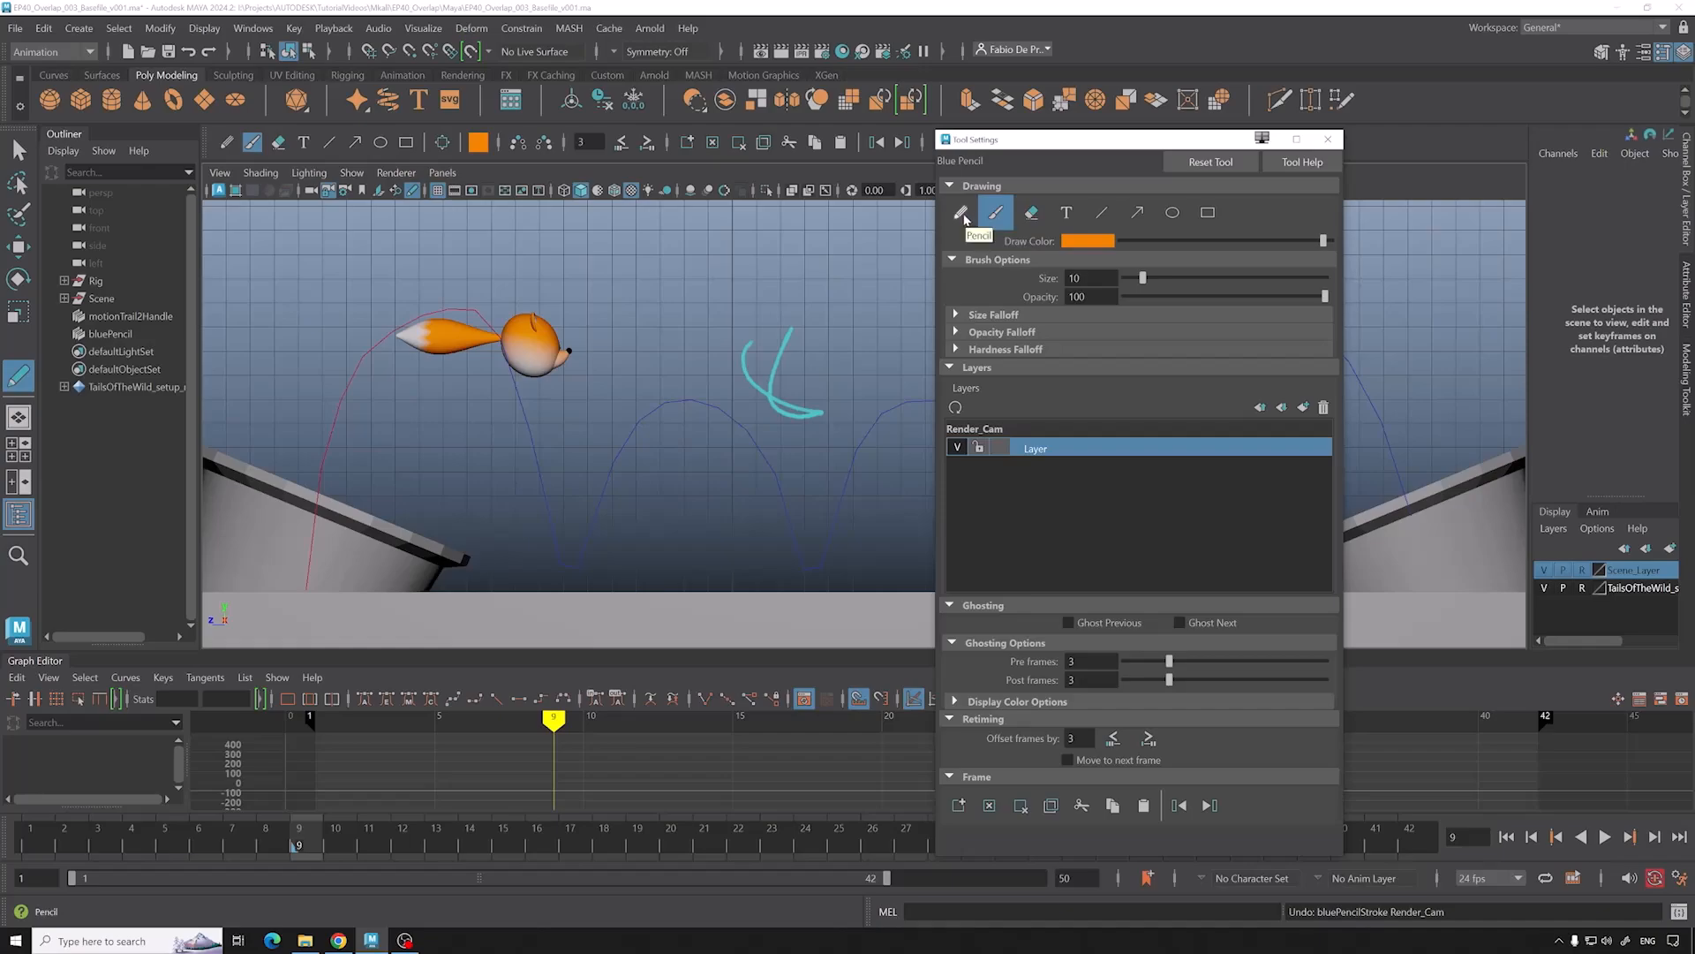
drag(1143, 278, 1145, 278)
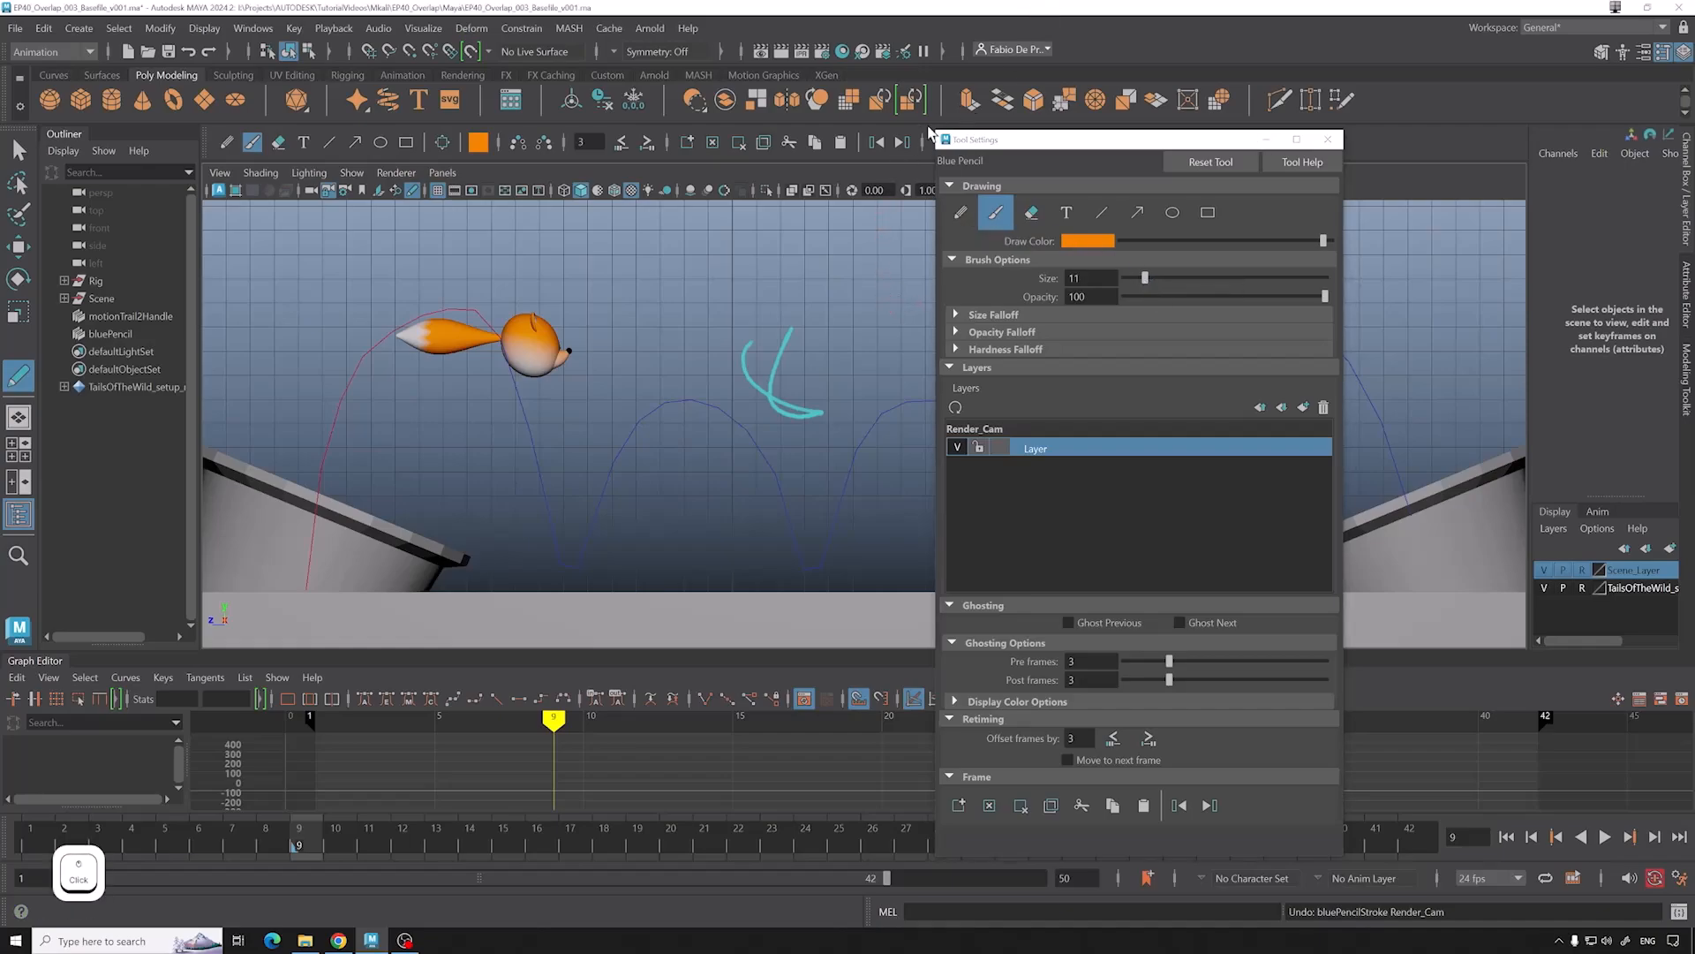
Step: Undo the remaining test marks in the viewport and close the Blue Pencil tool settings
key(ctrl+z)
key(ctrl+z)
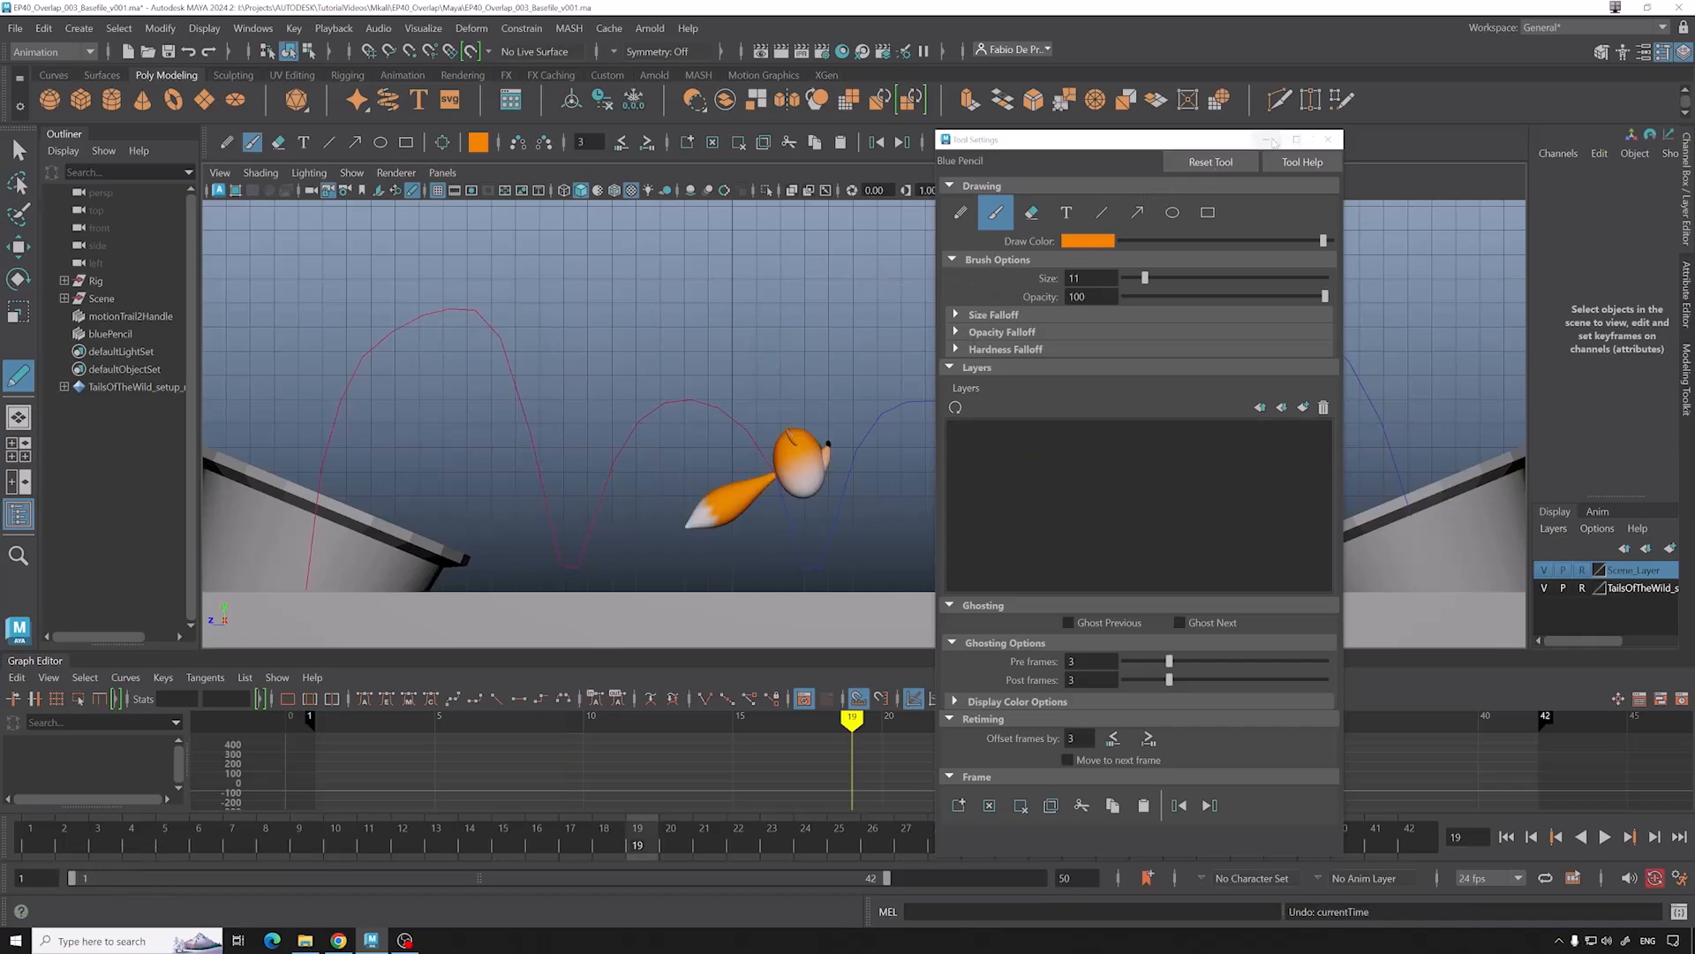
click(1327, 139)
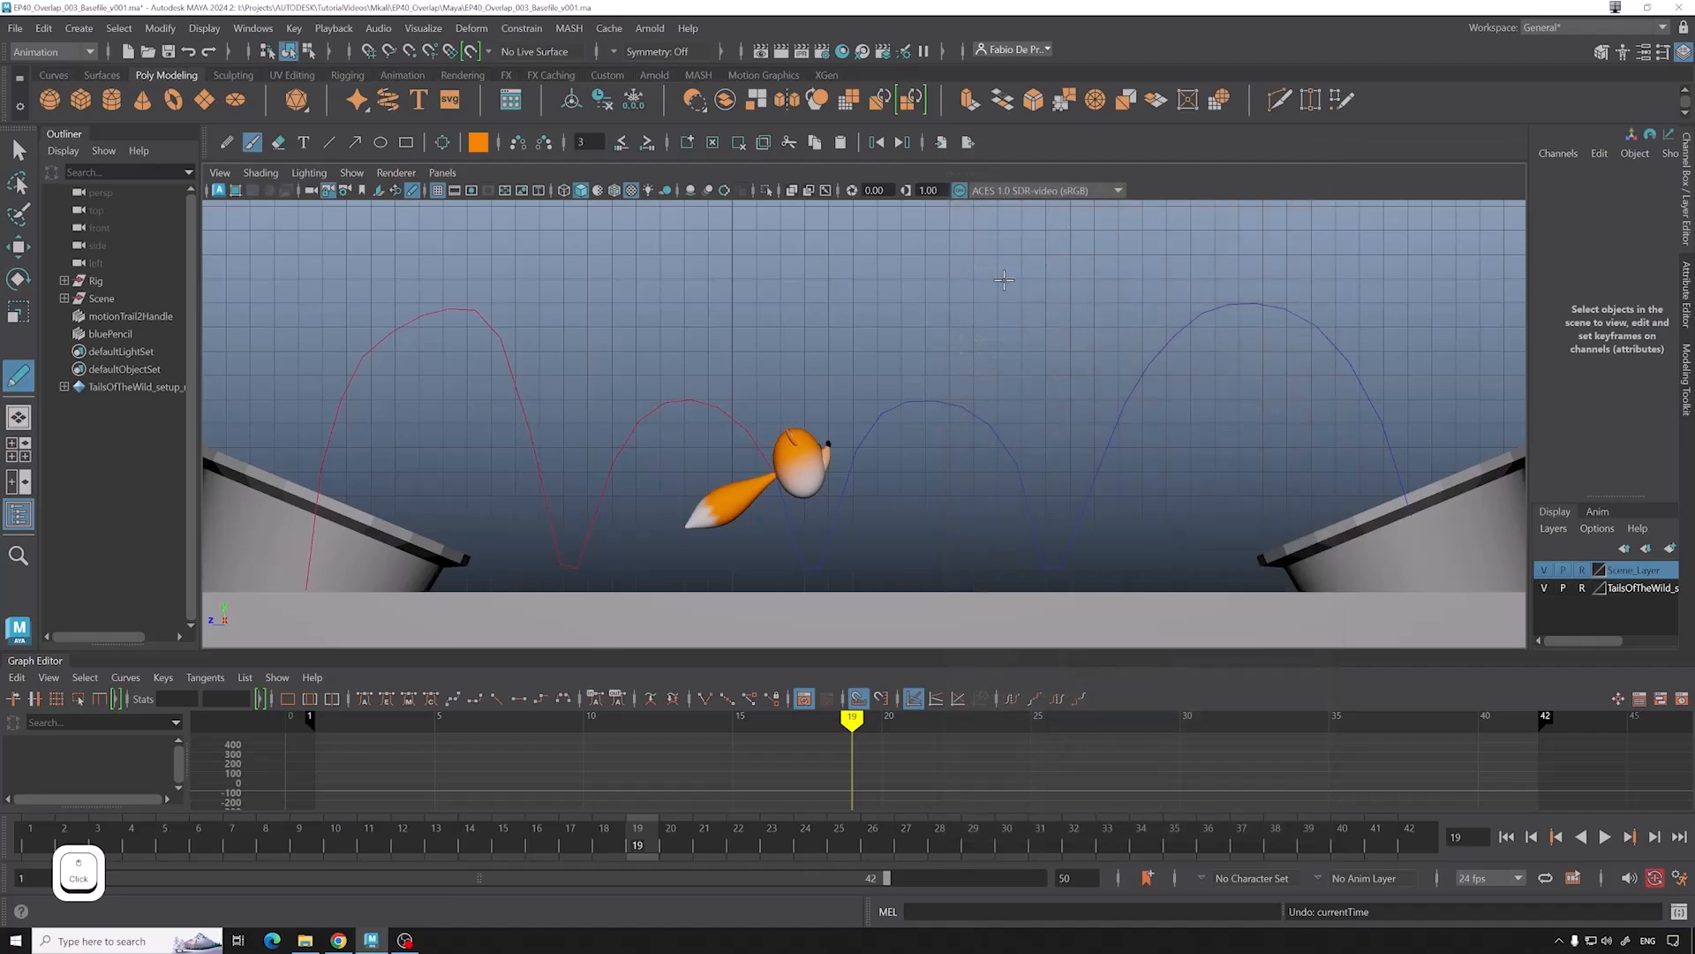
Step: Go to frame 4 and try tail strokes along the motion trail behind the fox's body, undoing each one
drag(212, 834, 177, 825)
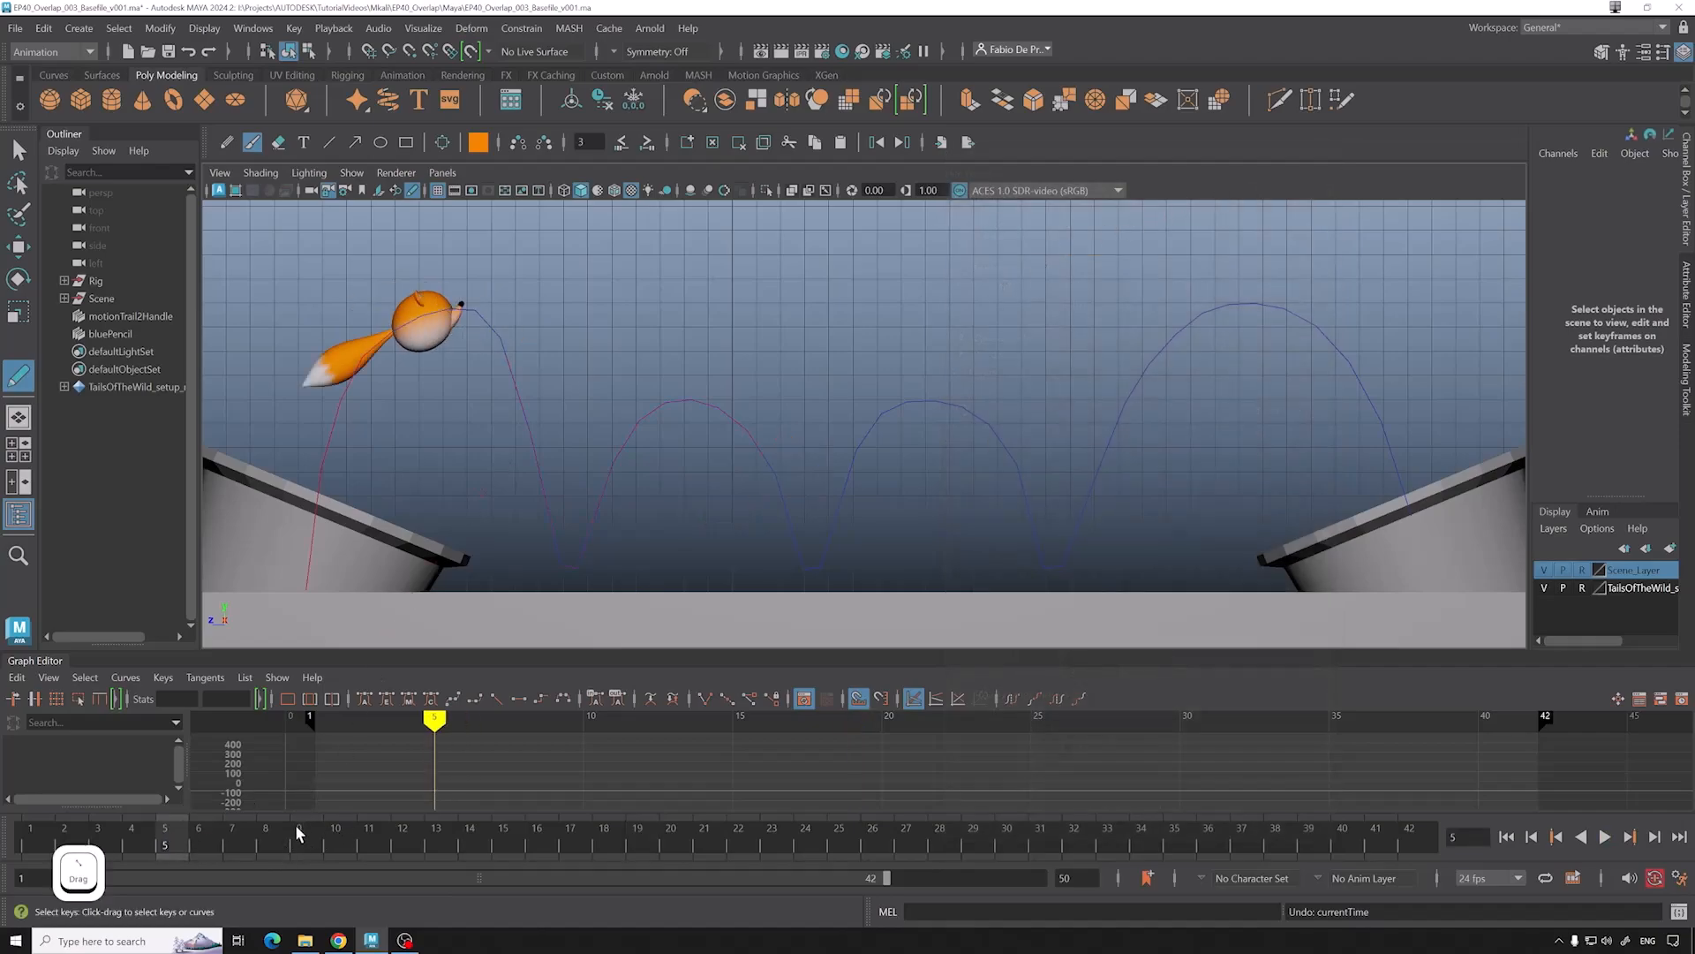
drag(235, 839, 149, 740)
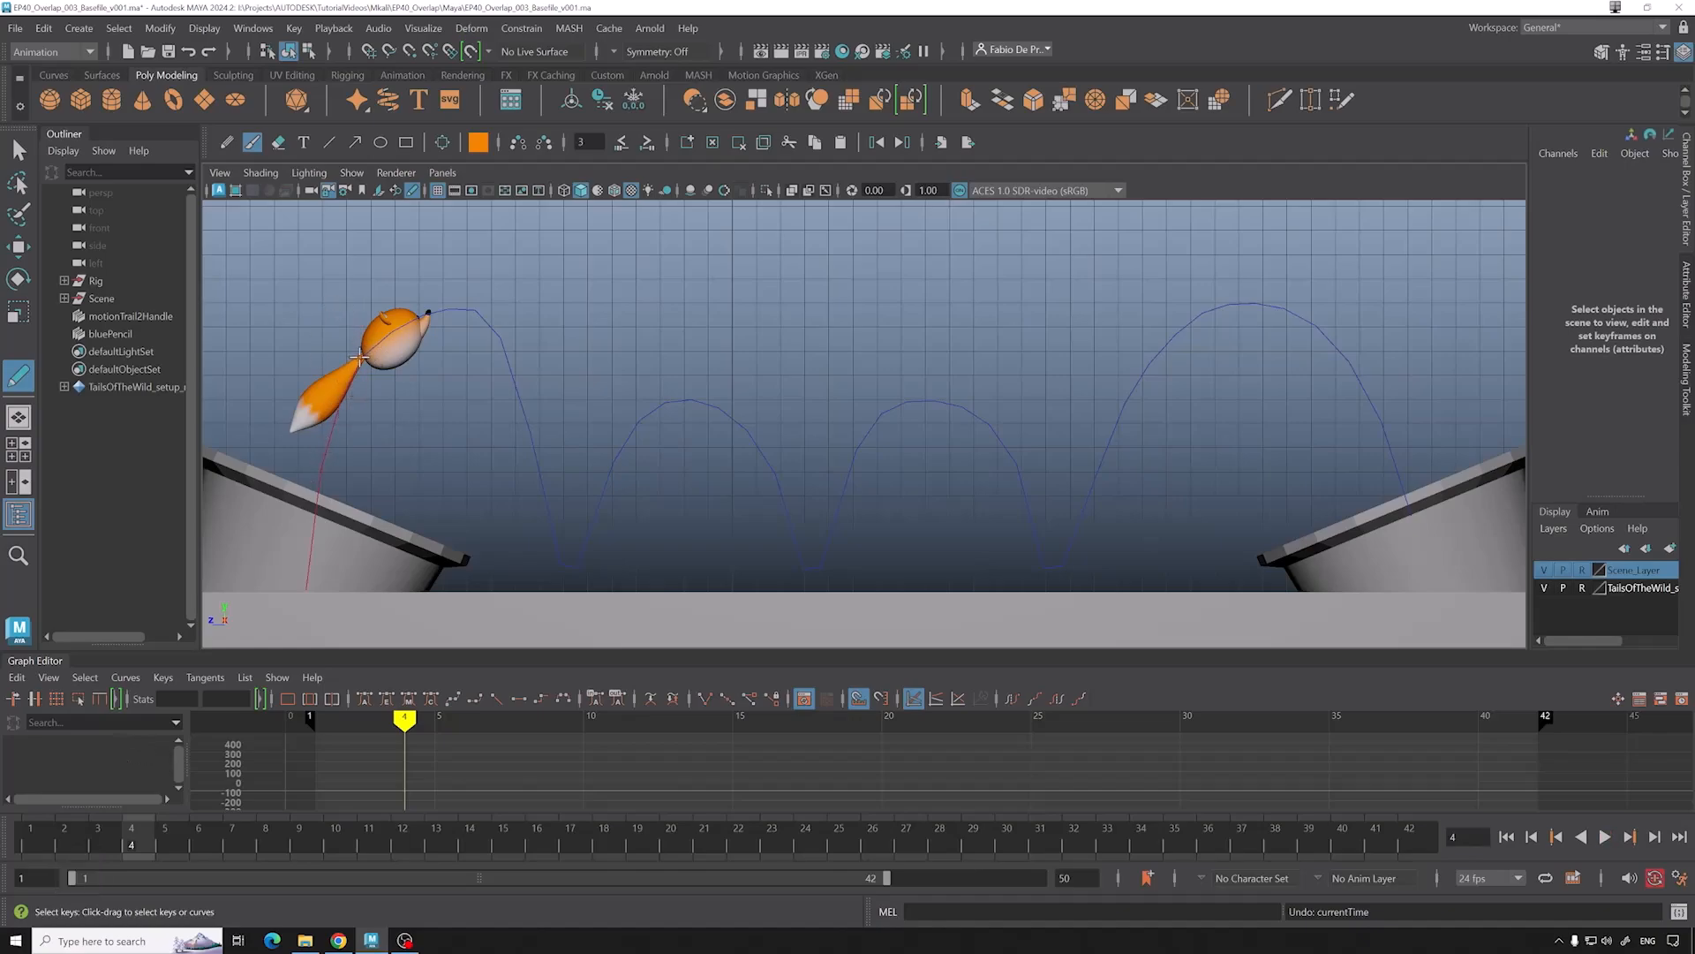
drag(346, 385, 326, 463)
key(ctrl+z)
drag(346, 396, 329, 465)
key(ctrl+z)
drag(352, 396, 320, 486)
key(z)
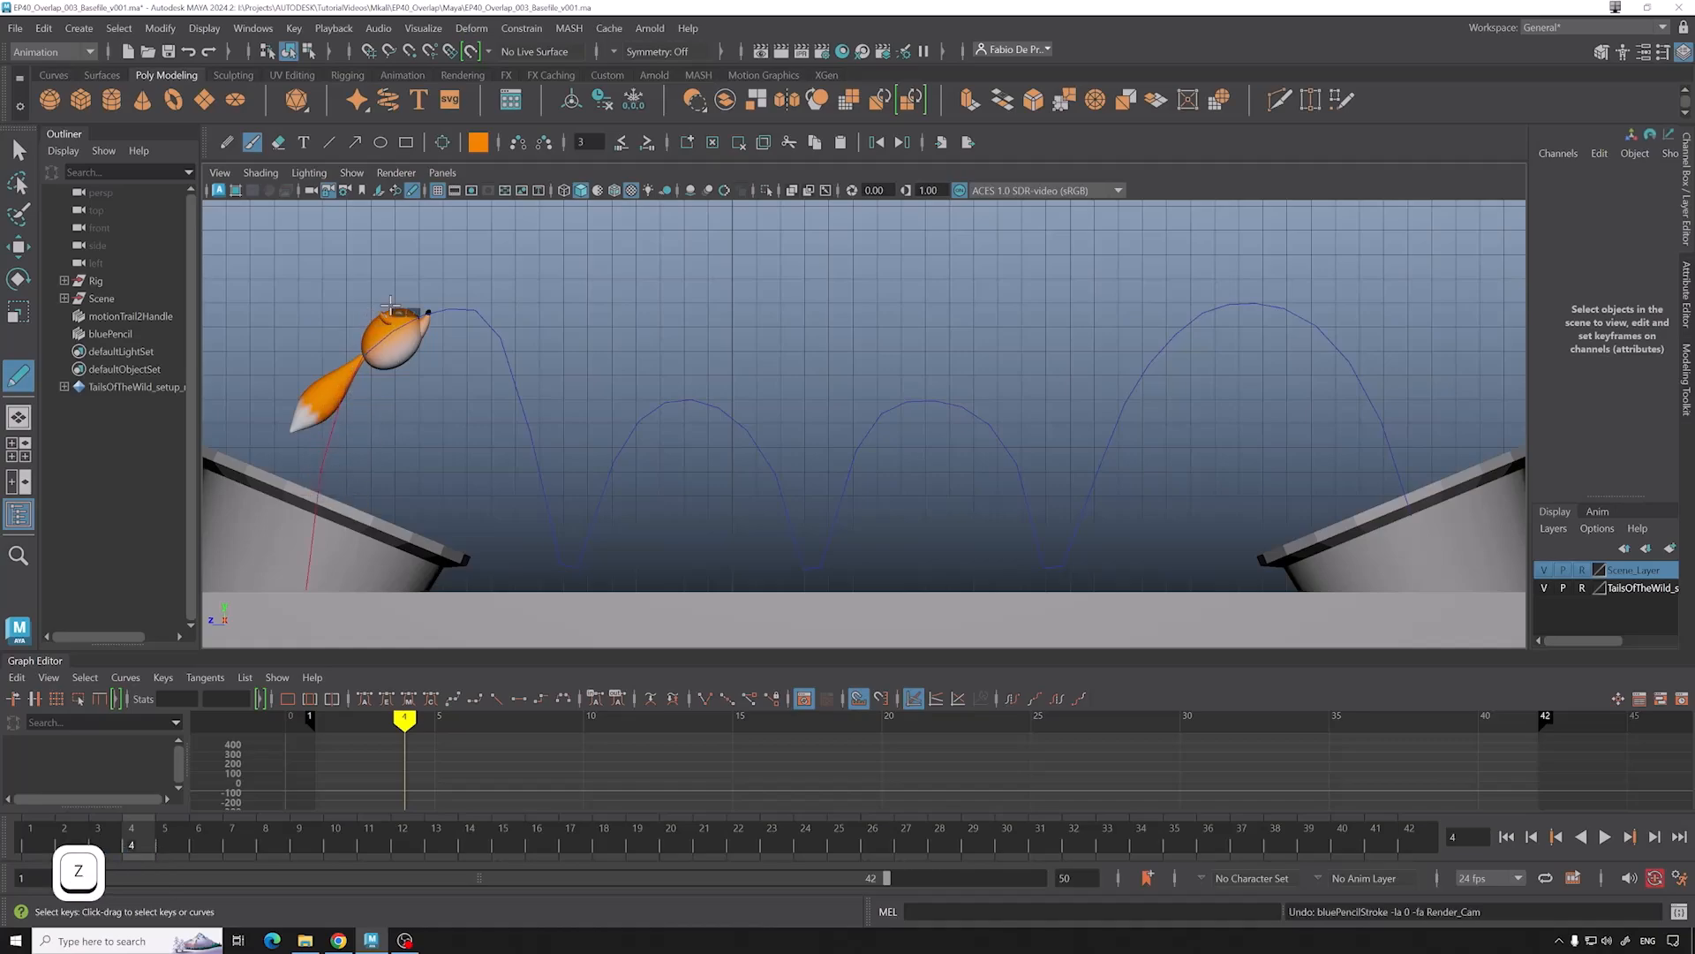
Step: Set the Blue Pencil draw color to red, then try and undo test strokes around the fox at frame 4
click(1663, 51)
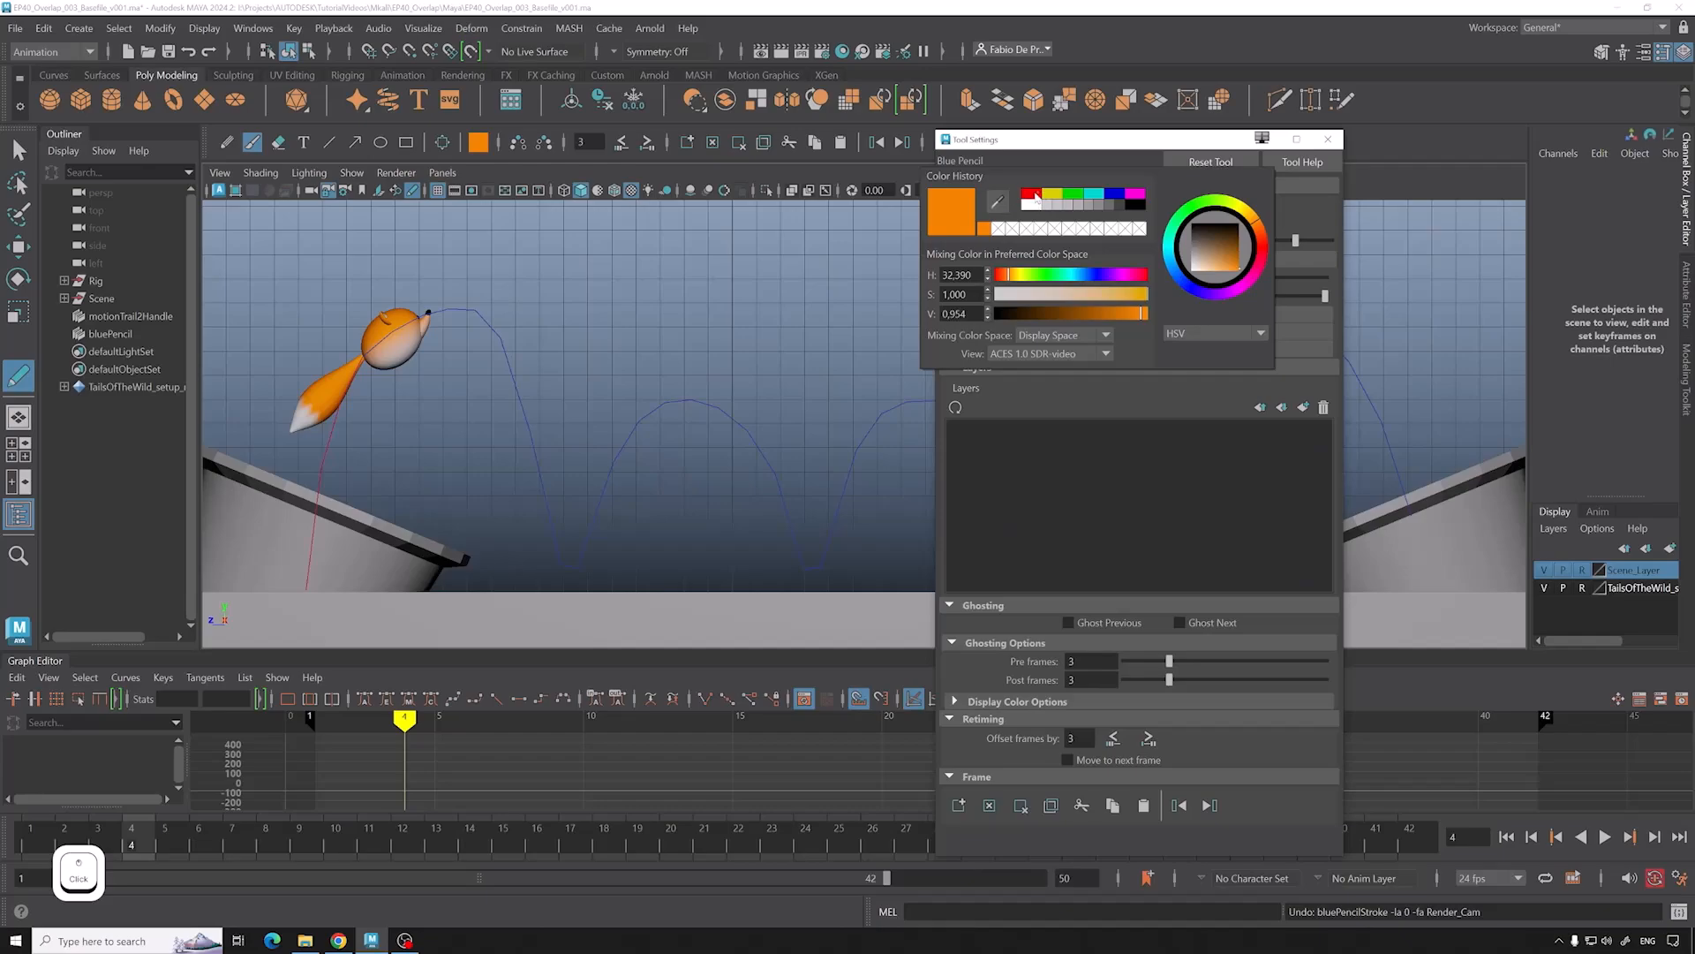
click(1033, 194)
mouse_move(454, 309)
mouse_down()
mouse_move(353, 459)
mouse_move(405, 386)
mouse_up()
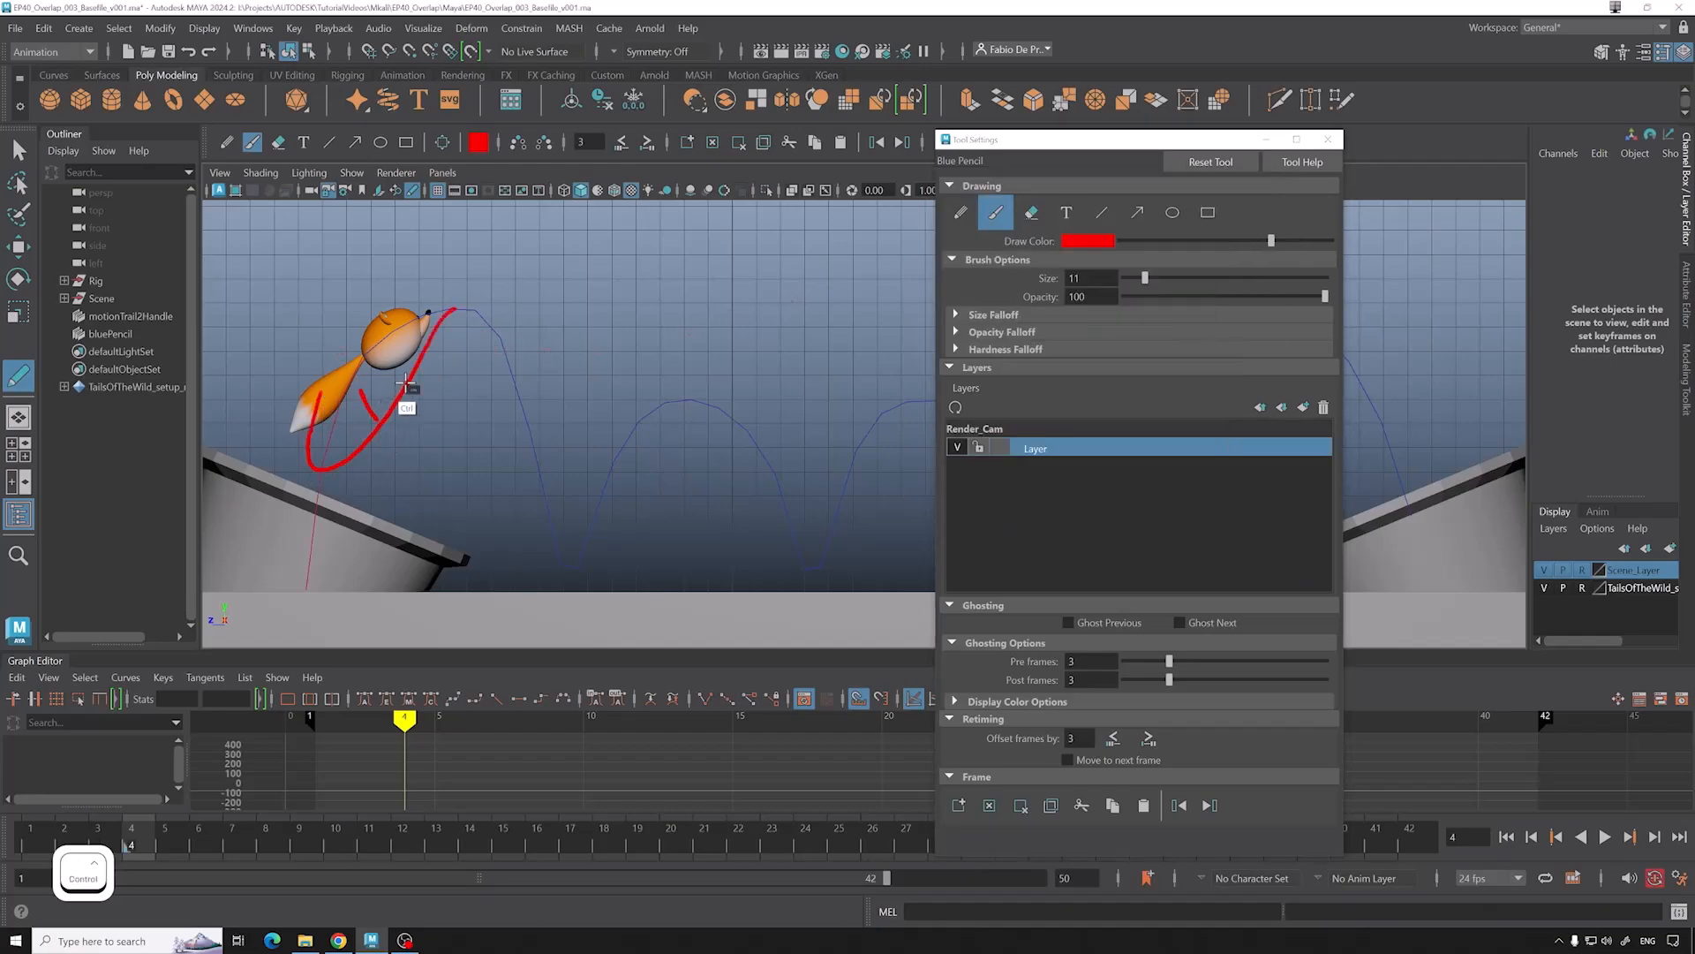
key(ctrl+z)
key(shift+z)
key(ctrl+z)
key(shift+z)
key(ctrl+z)
key(shift+z)
key(ctrl+z)
Step: Expand the brush's Hardness and Opacity Falloff settings, try an Opacity Falloff preset curve, and test it with a stroke at frame 4
click(1007, 348)
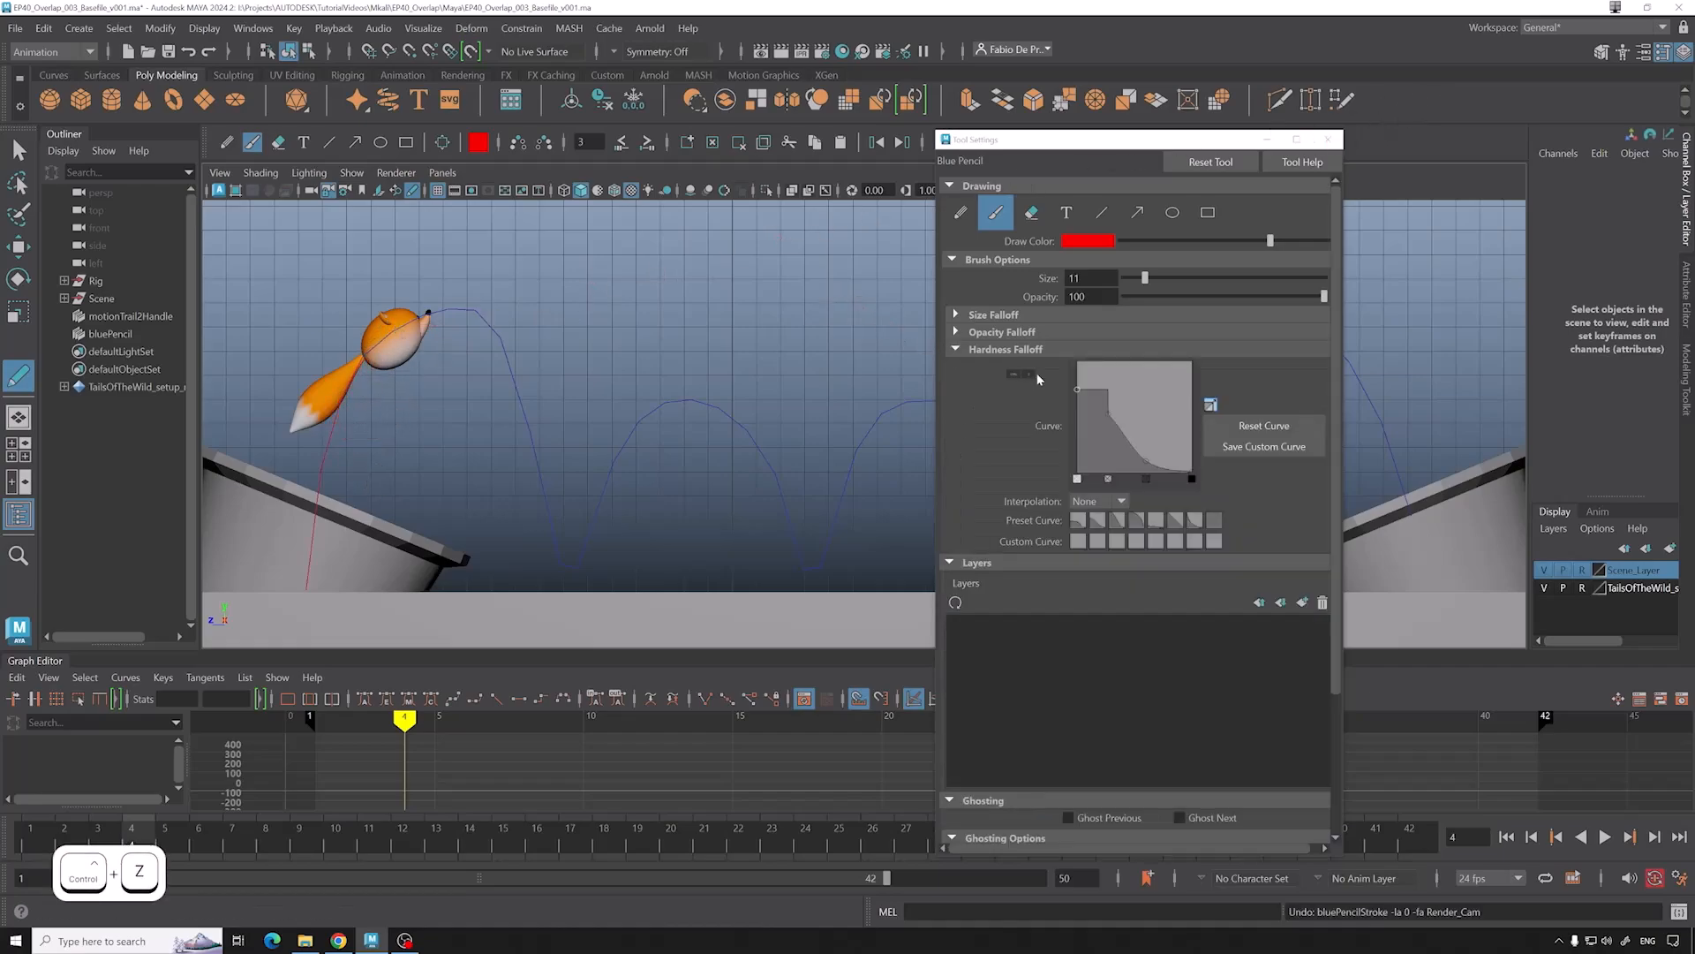
click(1047, 329)
click(1100, 501)
click(1098, 520)
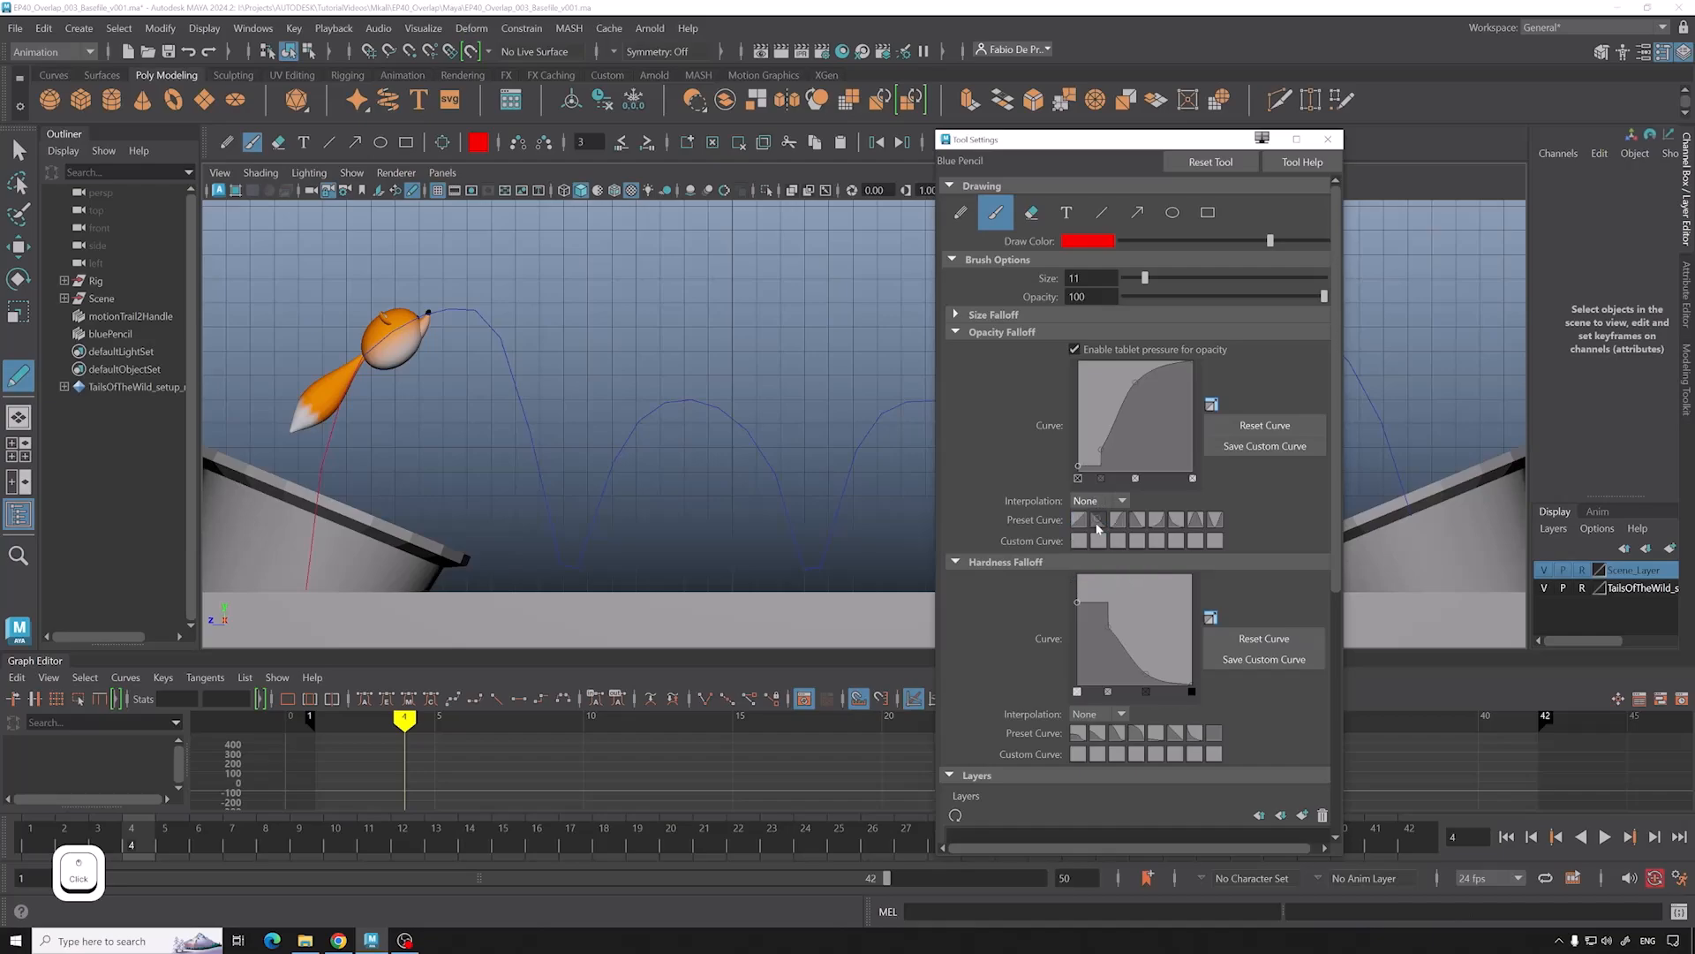
drag(344, 399, 338, 520)
key(ctrl+z)
Step: At frame 2, draw a red tail stroke from the body's base down along the motion trail, redoing it once
mouse_move(128, 834)
mouse_down()
mouse_move(30, 835)
mouse_move(132, 832)
mouse_move(27, 820)
mouse_up()
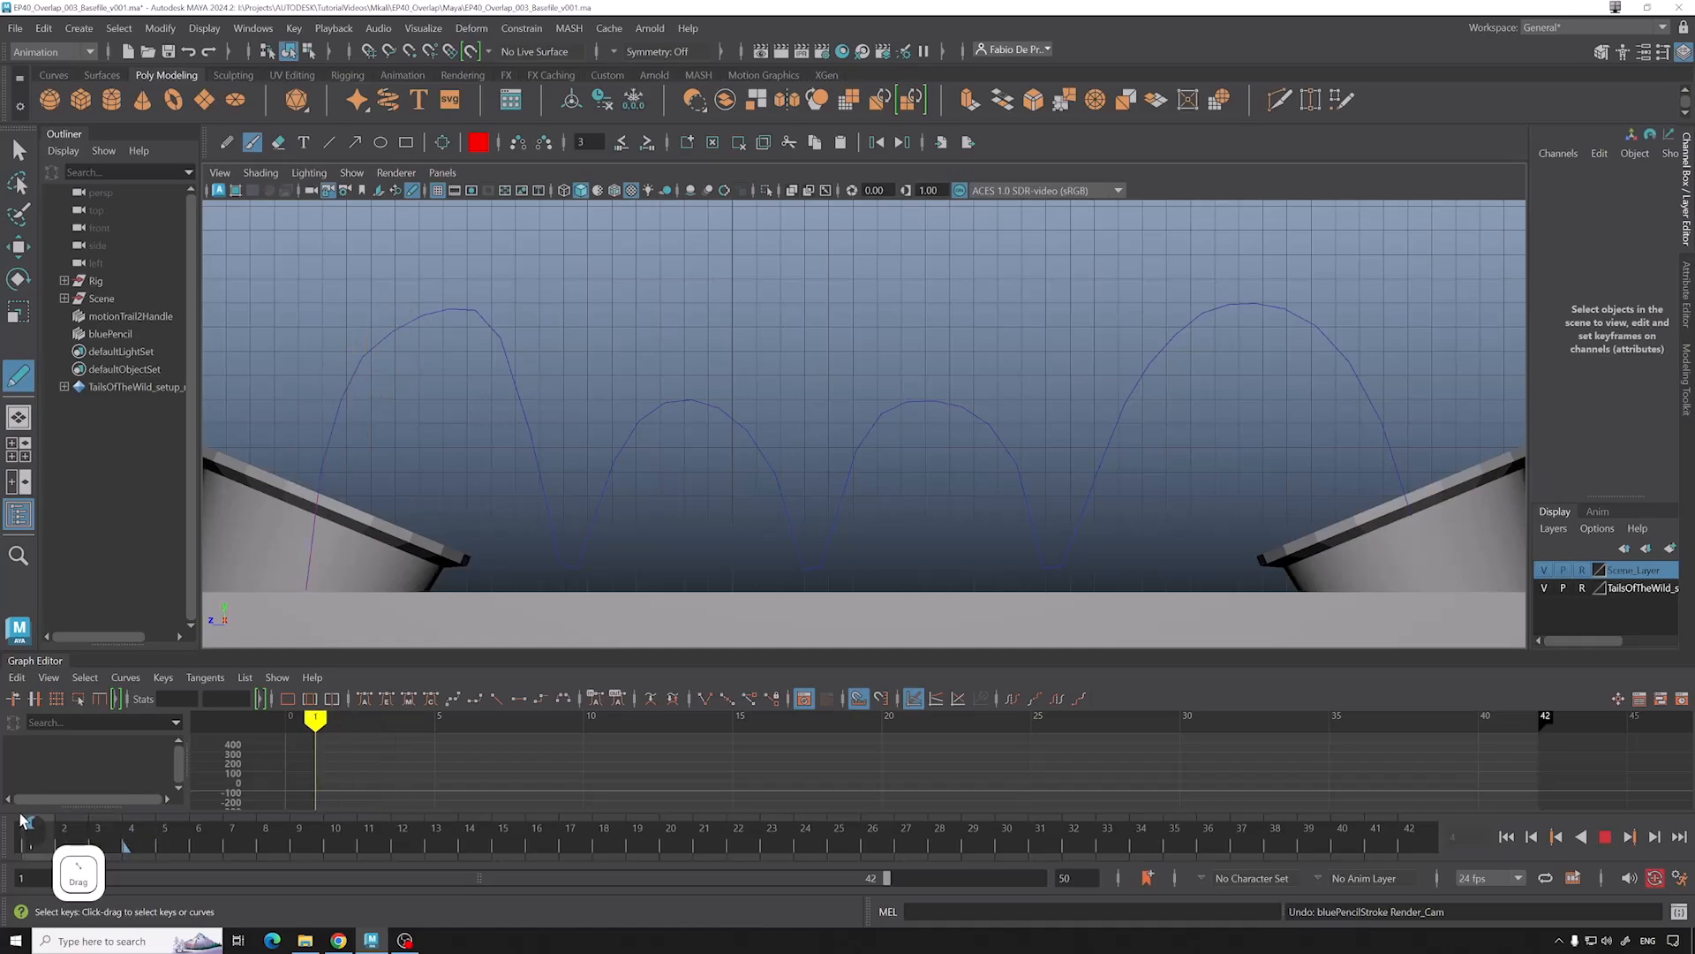
click(60, 827)
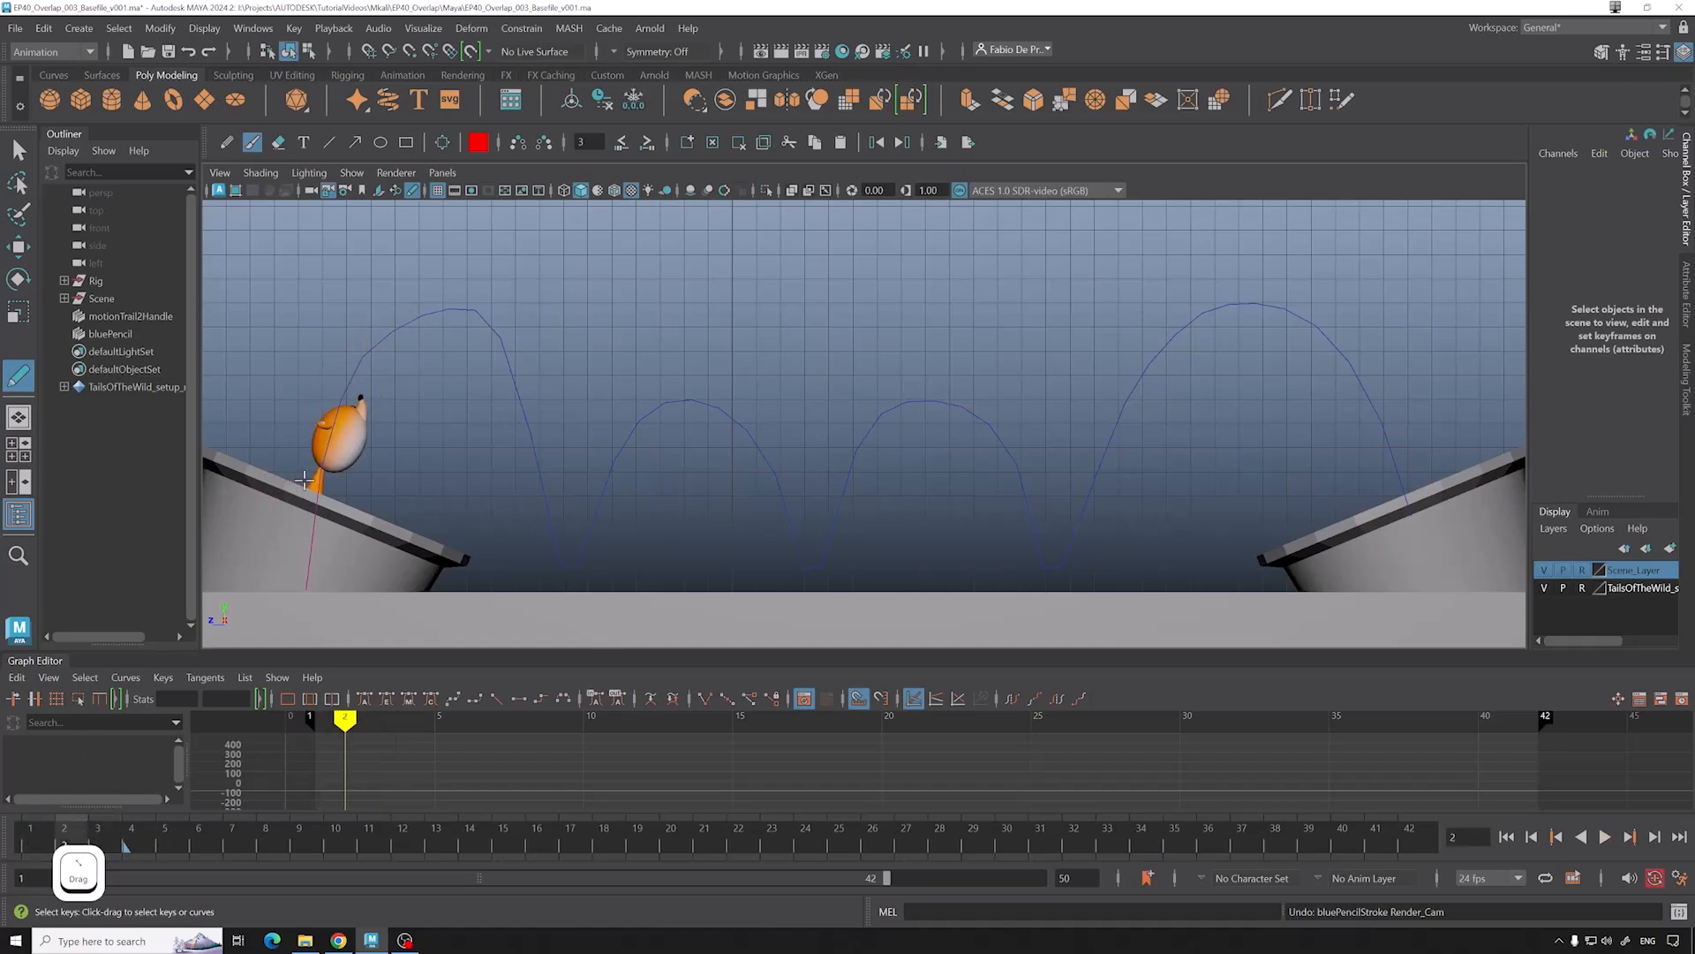
drag(322, 468, 314, 534)
key(ctrl+z)
drag(319, 471, 313, 521)
Step: At frame 3, draw a red tail stroke from the fox's body back along the motion trail, redoing it once
click(98, 840)
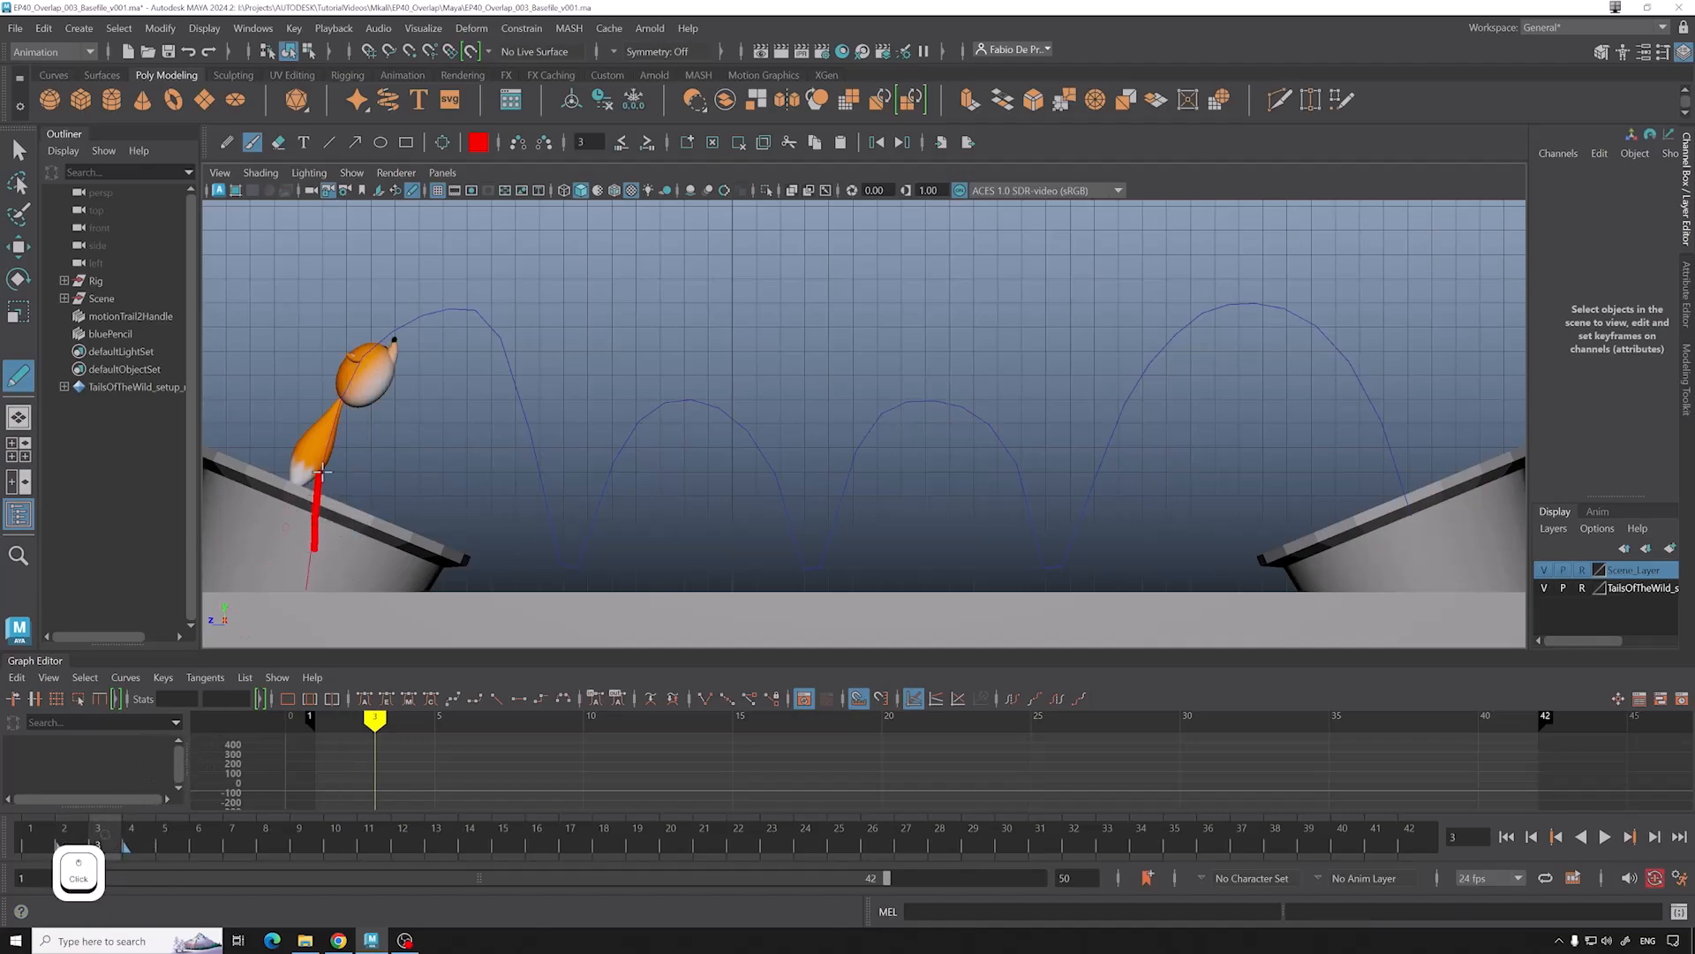
drag(337, 405, 323, 458)
key(ctrl+z)
drag(343, 397, 321, 493)
Step: Draw red tail strokes following the motion trail behind the fox's body at frames 4 and 5
click(132, 841)
drag(353, 376, 324, 466)
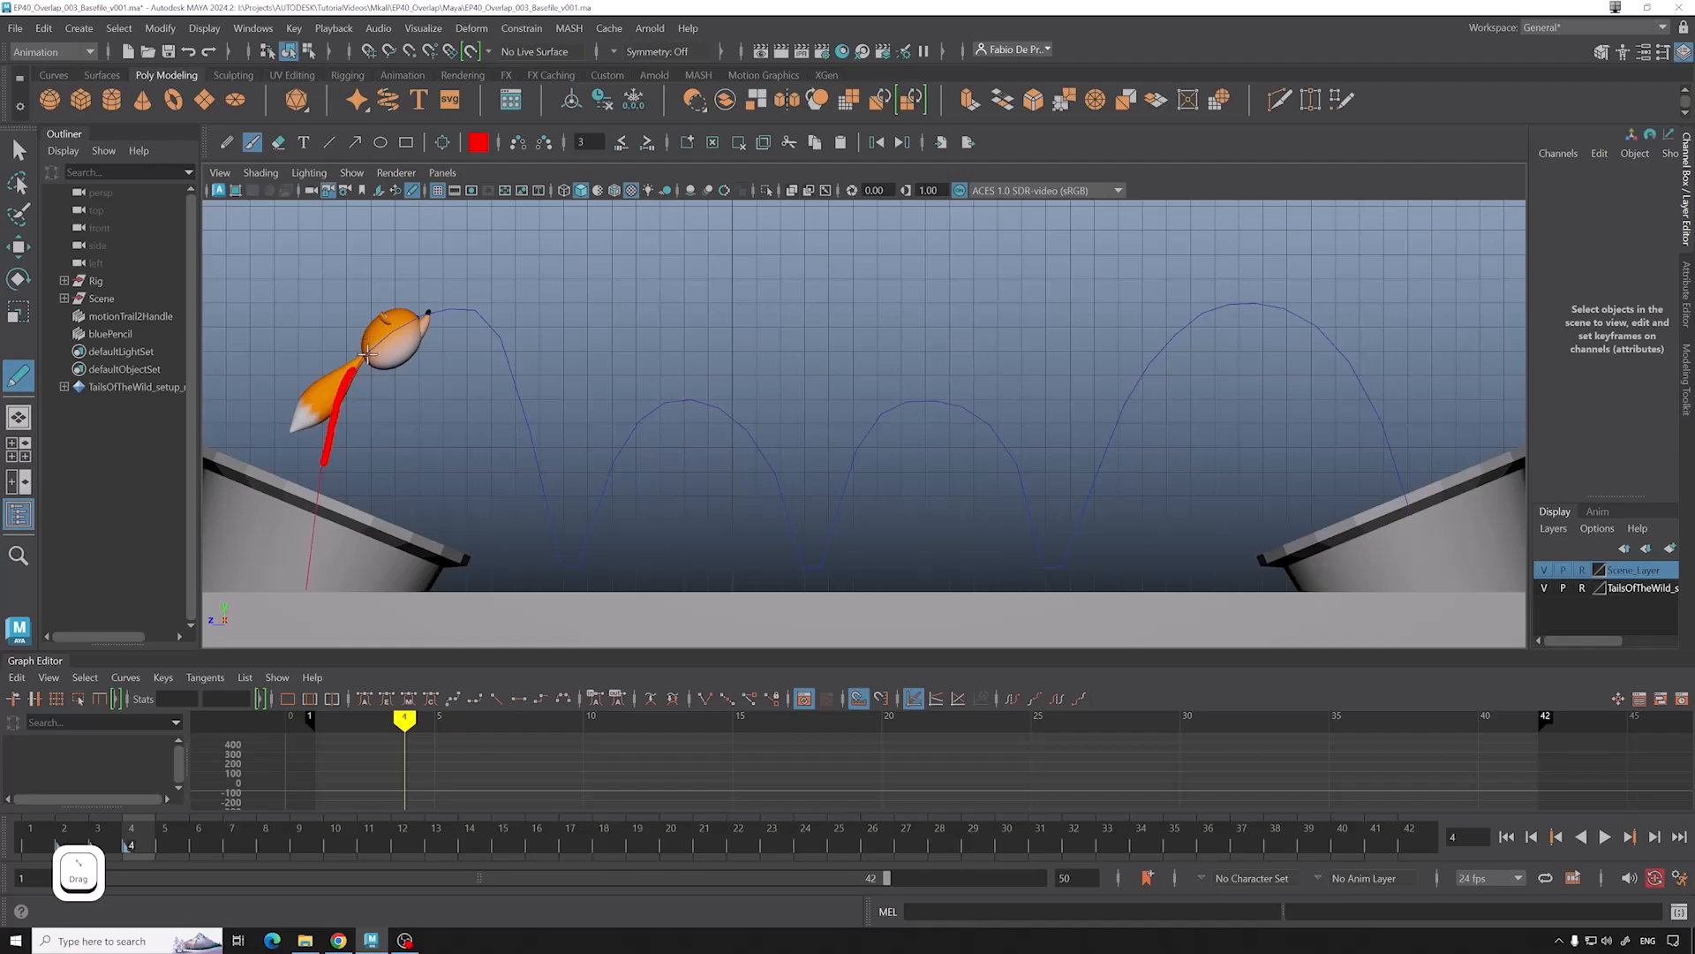
mouse_move(352, 378)
mouse_down()
mouse_move(374, 349)
mouse_move(343, 396)
mouse_move(392, 335)
mouse_move(341, 409)
mouse_up()
click(165, 839)
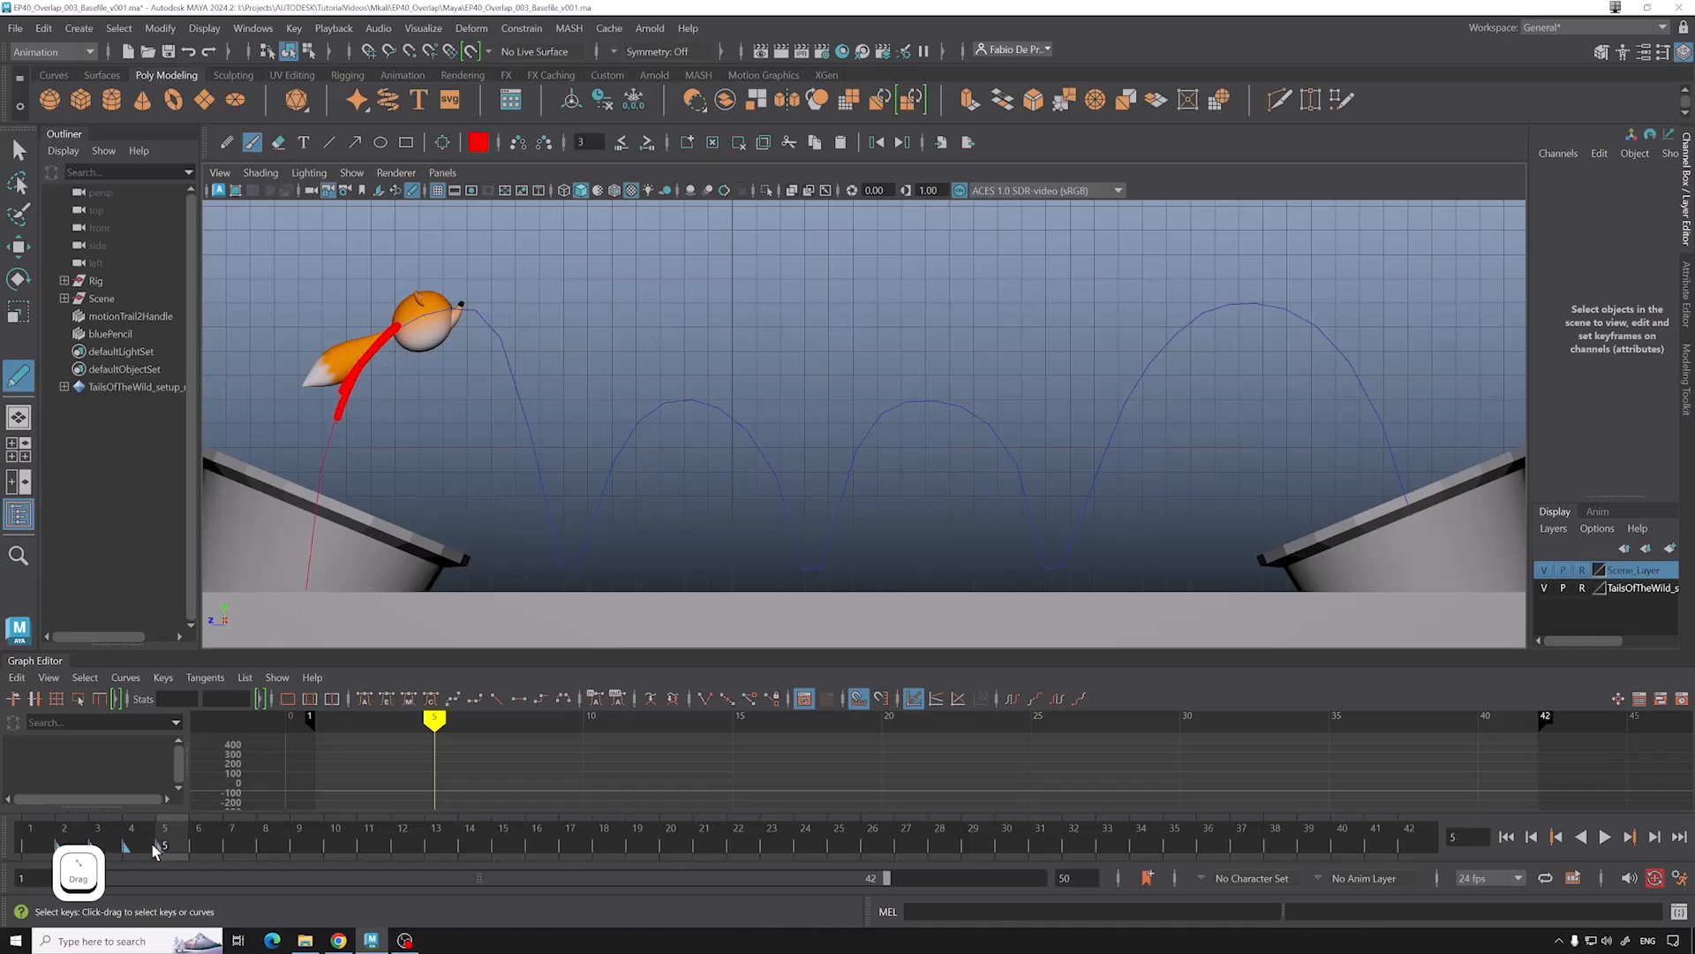
Step: Turn on ghosting of the previous Blue Pencil frames and draw the tail strokes along the trail at frames 6 and 7
click(519, 144)
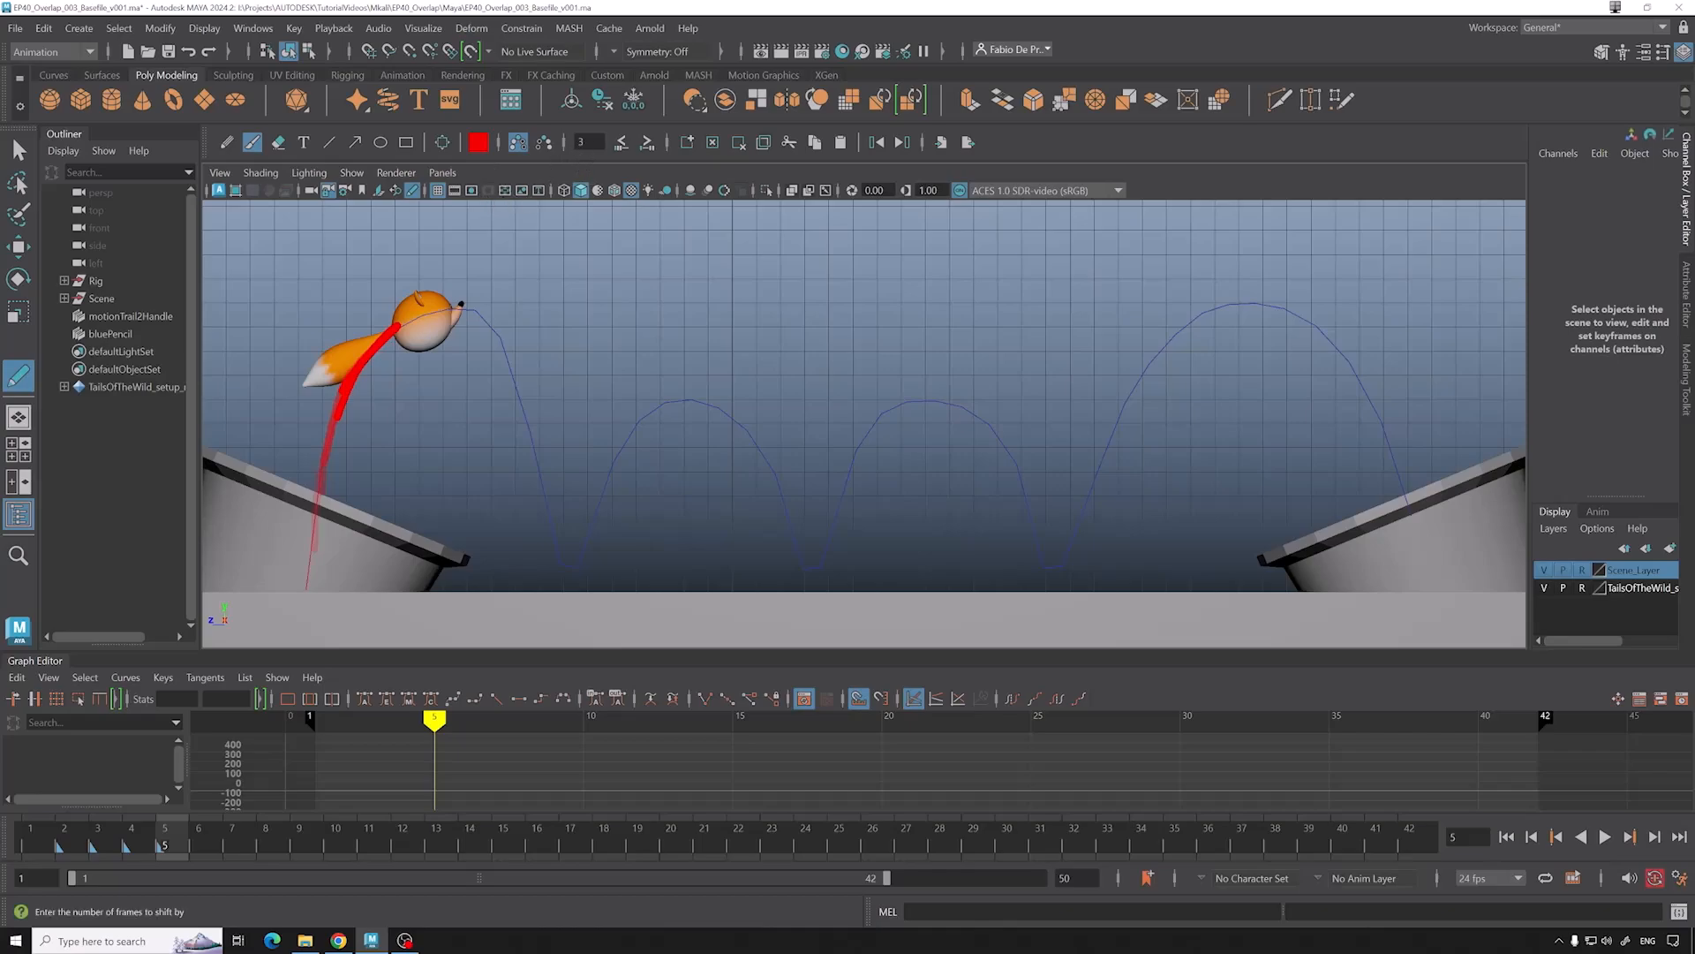
click(200, 833)
mouse_move(401, 322)
mouse_down()
mouse_move(345, 371)
mouse_move(432, 311)
mouse_move(465, 312)
mouse_move(373, 358)
mouse_up()
click(233, 835)
Step: Draw the tail strokes over the top of the first arc at frames 8 and 9, redrawing the one at frame 8
key(alt+period)
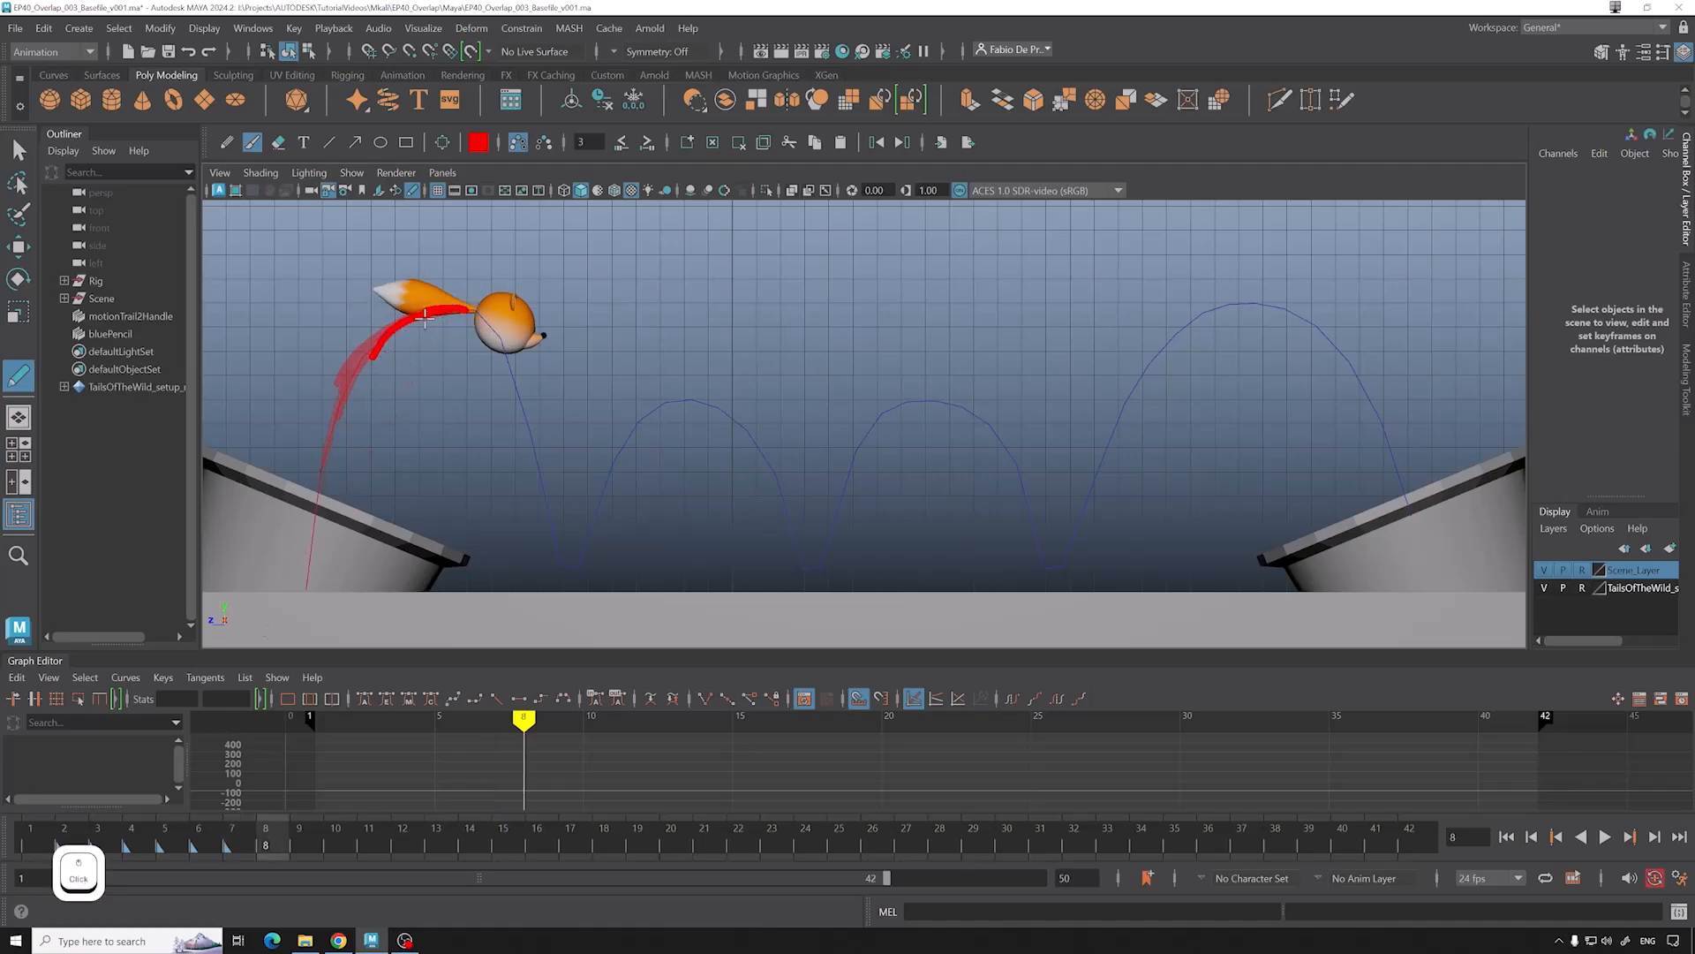
drag(496, 315, 393, 325)
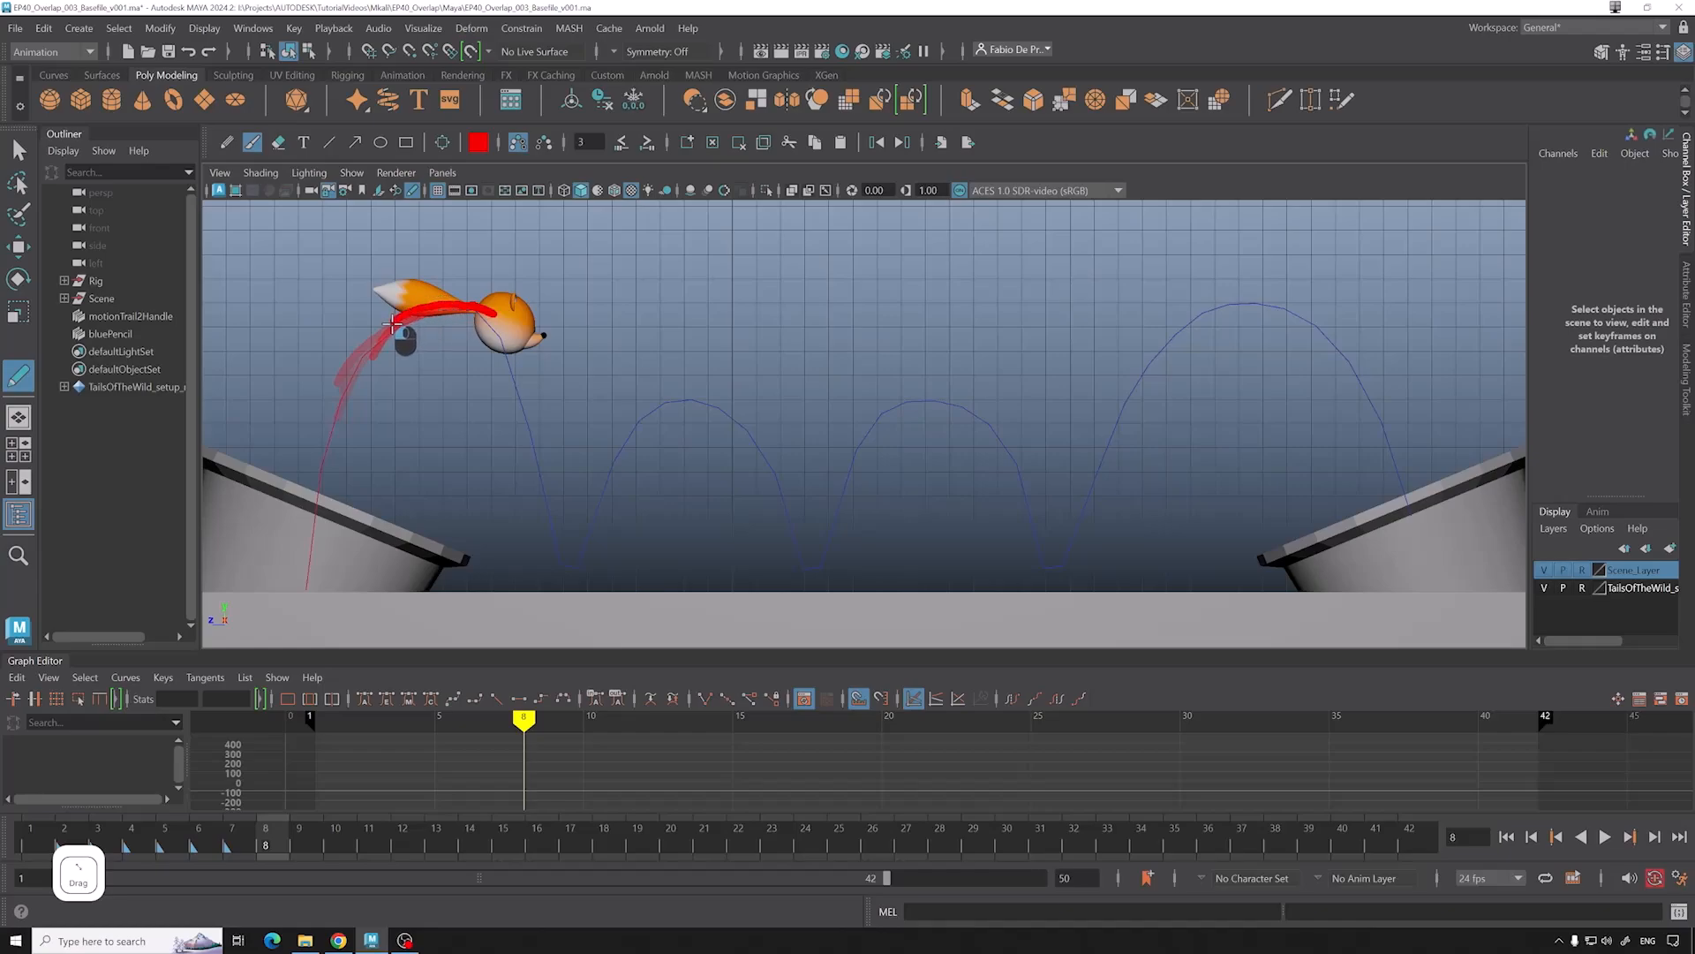
key(ctrl+z)
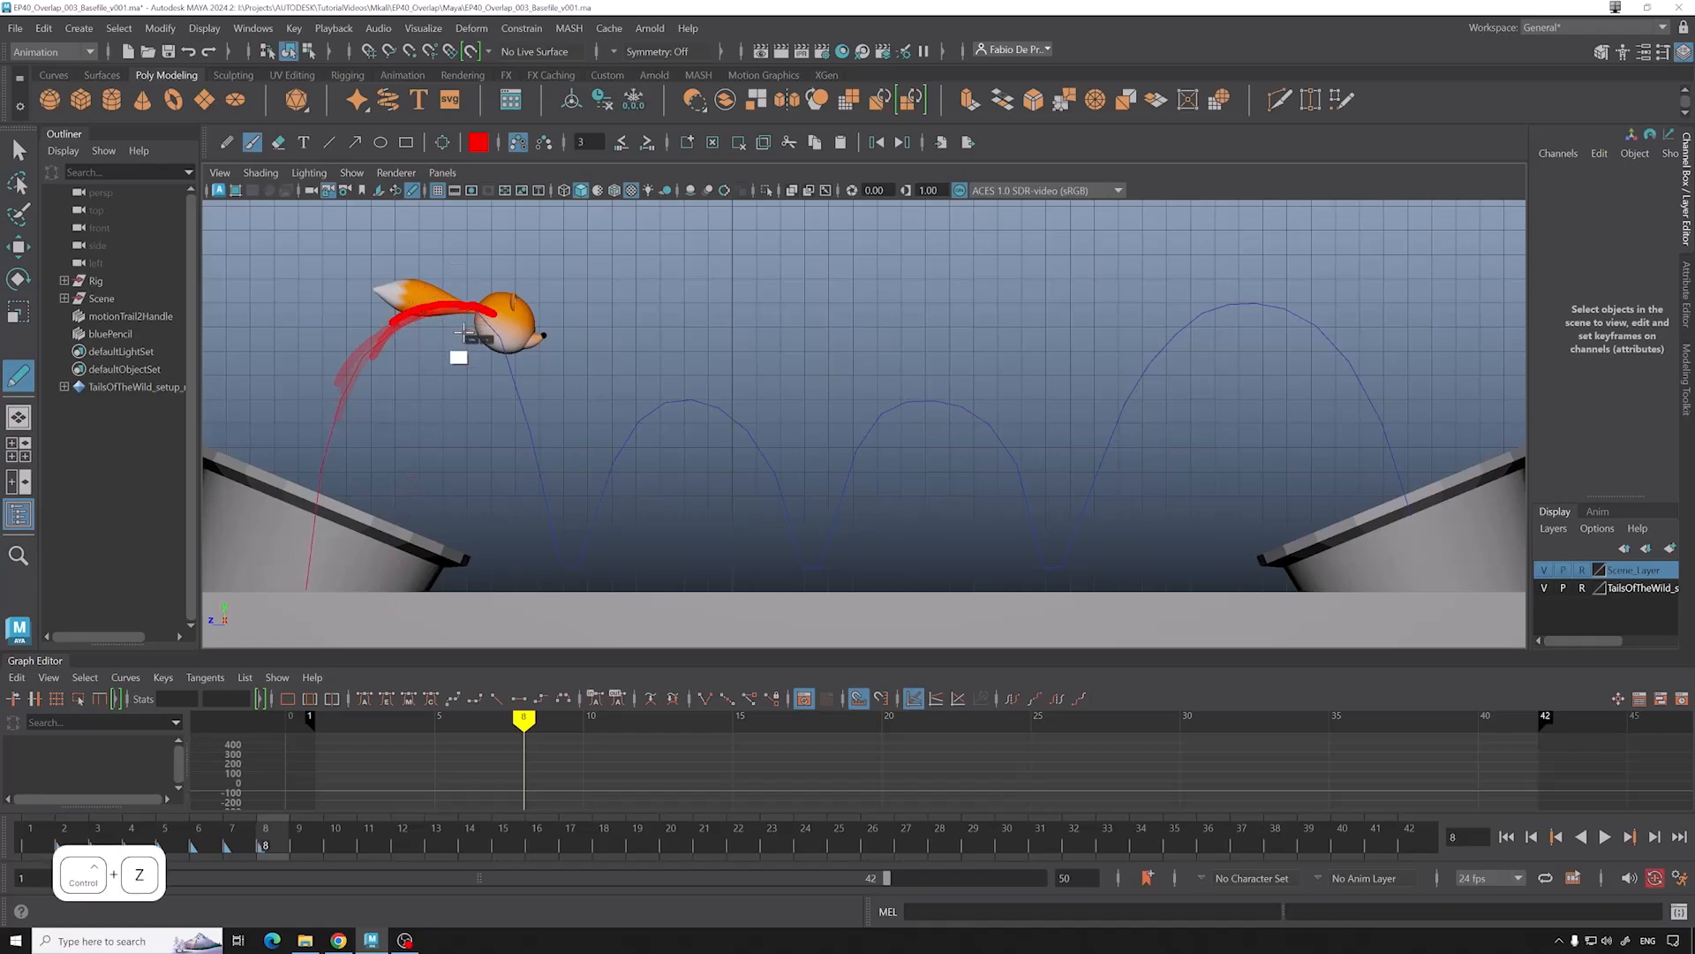
drag(357, 376, 479, 315)
click(295, 833)
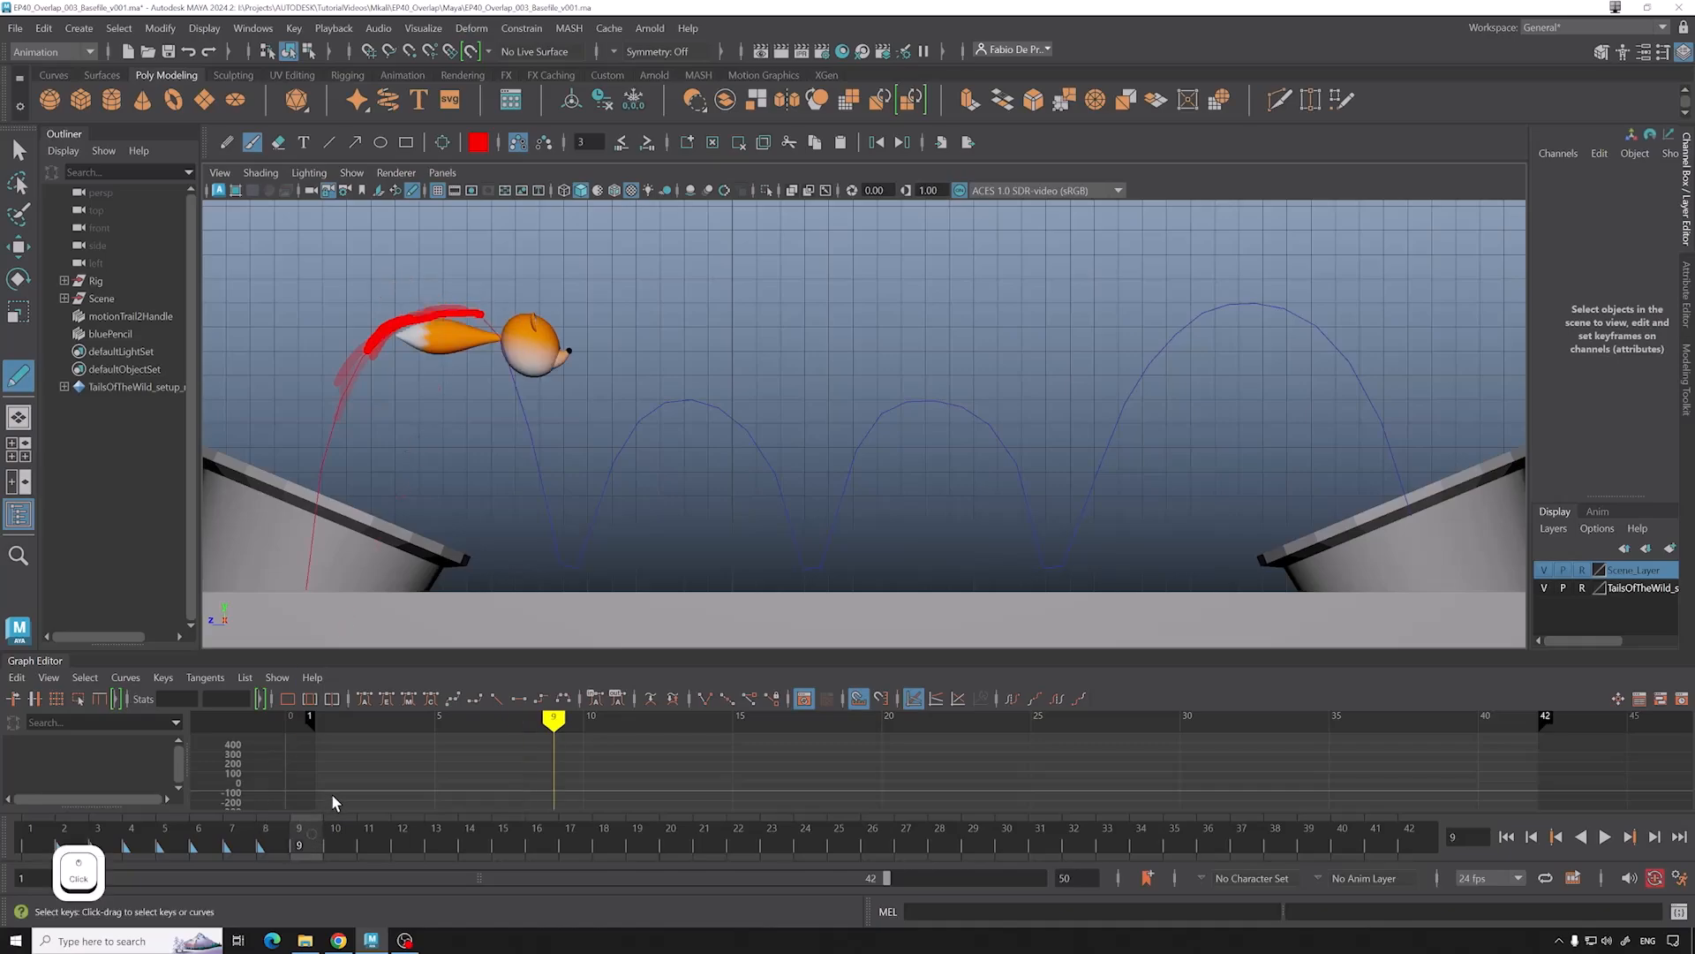
drag(513, 360, 455, 308)
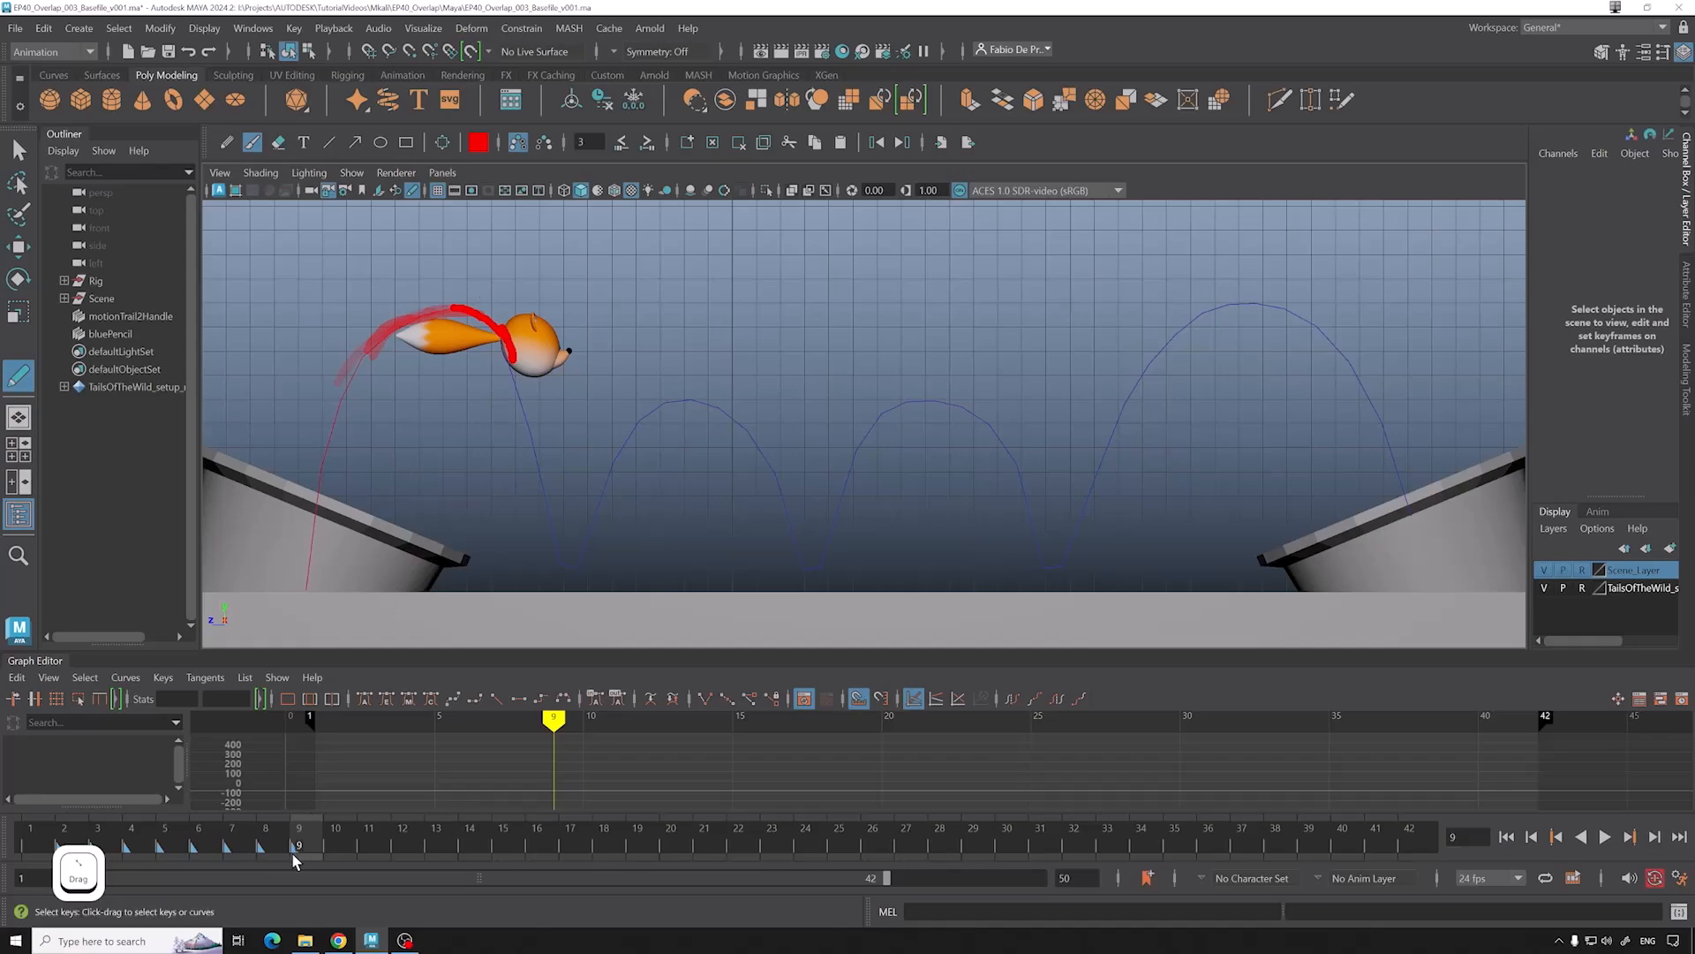
Step: Go to frame 10, try tail strokes down the falling side of the first arc, and undo them
click(336, 834)
click(491, 335)
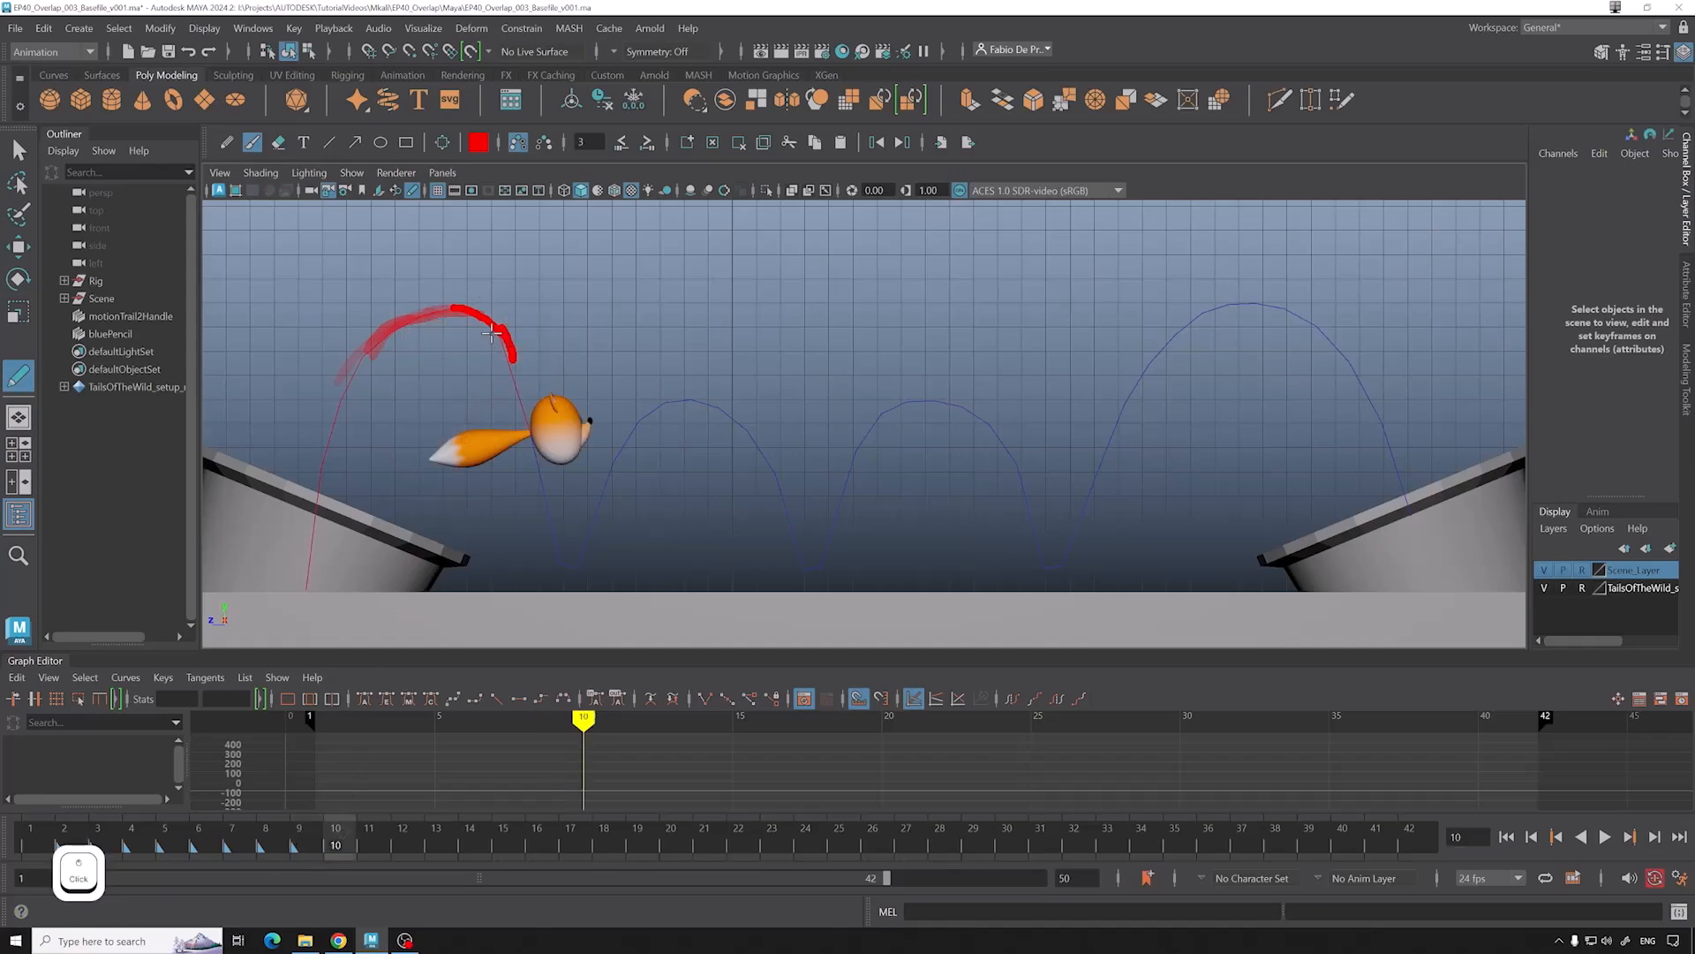
drag(511, 351, 521, 375)
key(ctrl+z)
key(ctrl+z)
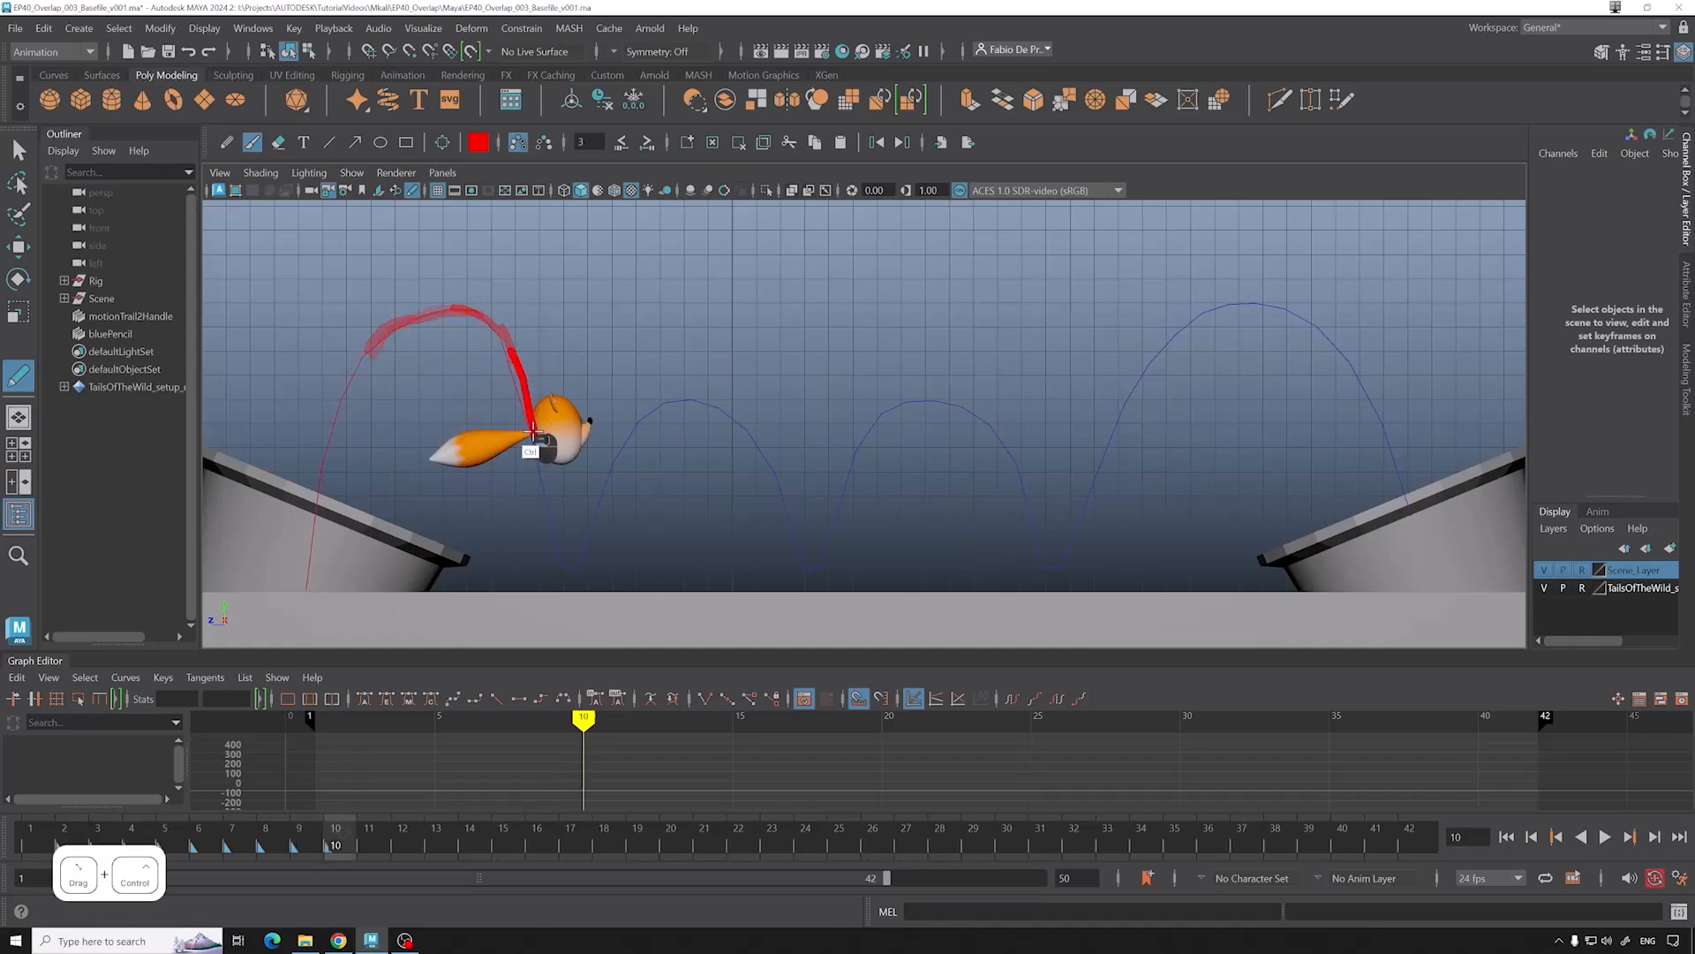
key(ctrl+z)
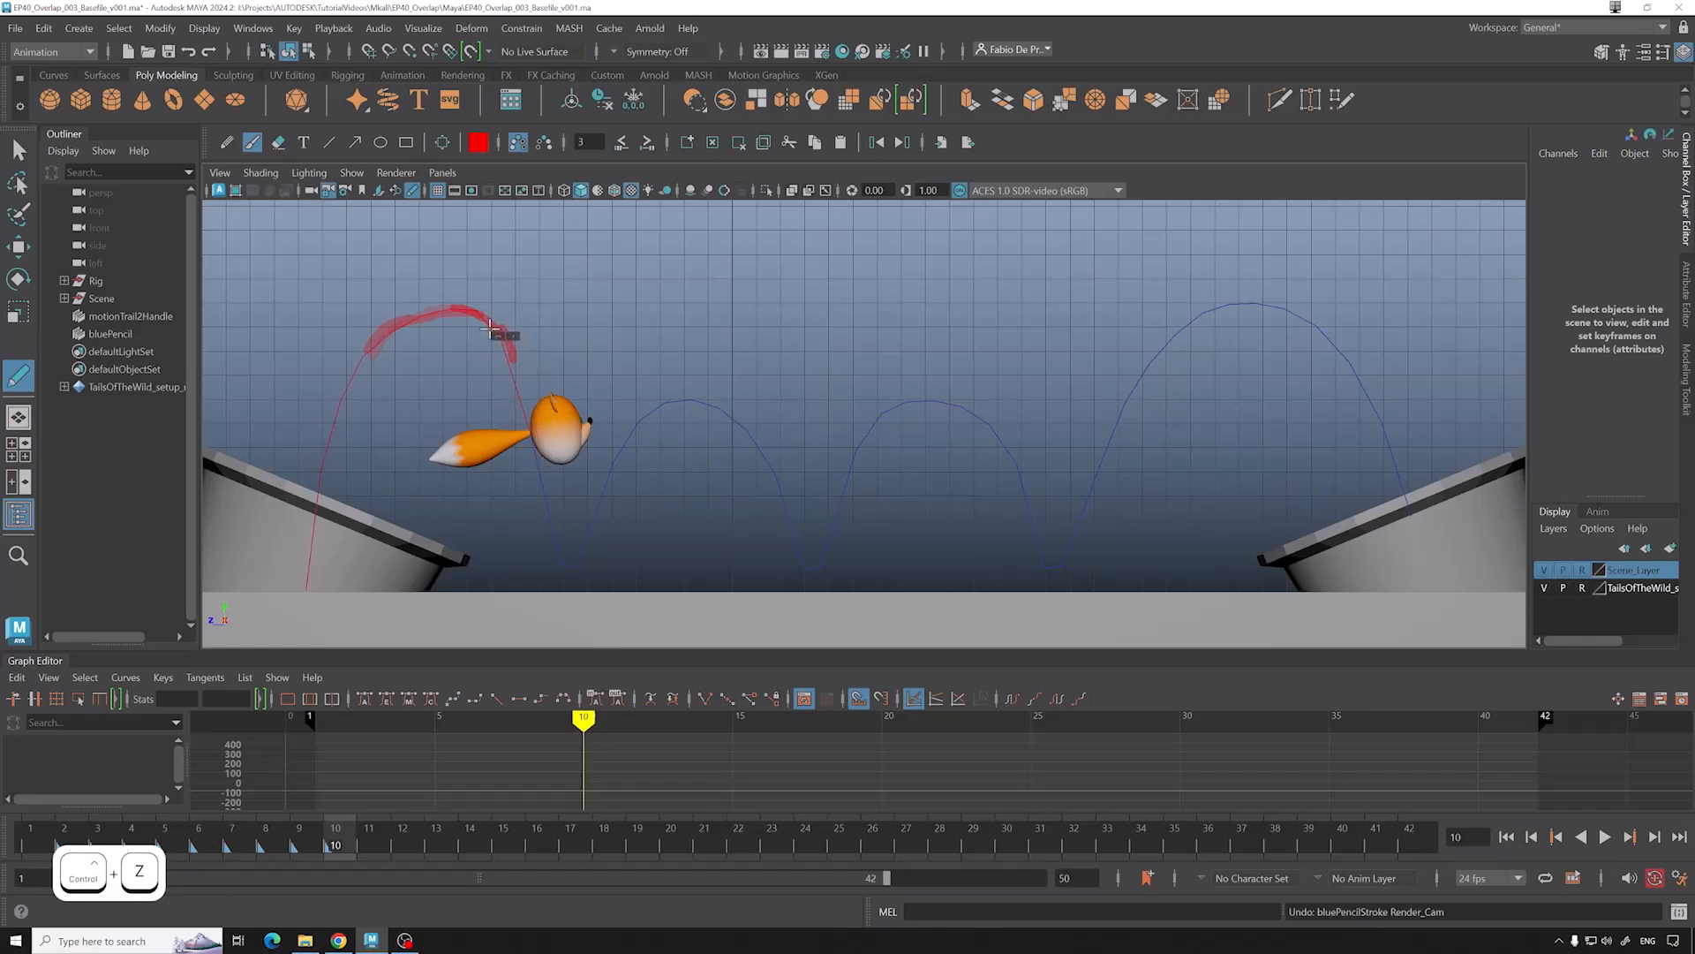
Step: Try freehand demonstration strokes in the empty area above the second arc and undo them
drag(587, 284, 611, 362)
drag(654, 305, 657, 374)
key(ctrl+z)
drag(655, 306, 648, 392)
key(ctrl+z)
key(ctrl+z)
Step: Redraw the frame 10 tail stroke down the first arc's falling side to the fox's body and advance to frame 11
drag(509, 356, 533, 437)
key(ctrl+z)
key(ctrl+z)
drag(504, 342, 533, 436)
key(alt+period)
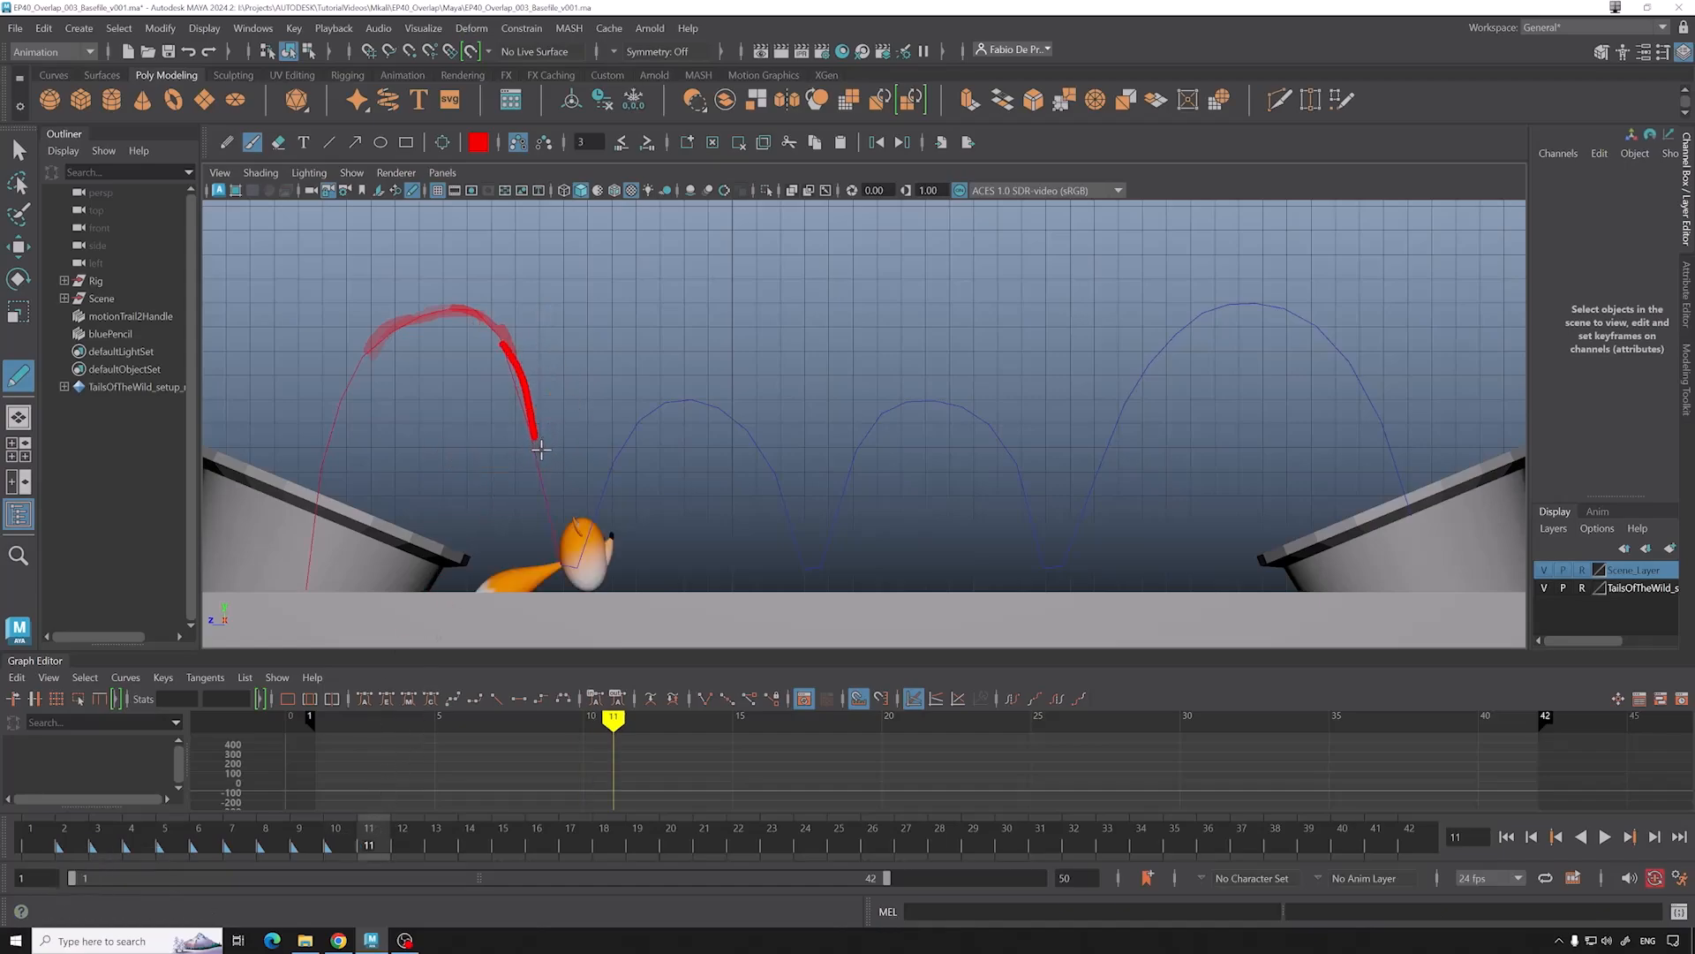
Step: Draw the frame 11 tail stroke from the previous stroke's end down to the fox's body, undoing and redrawing it as needed
drag(544, 447, 555, 503)
key(ctrl+z)
key(ctrl+z)
drag(535, 436, 566, 562)
key(ctrl+z)
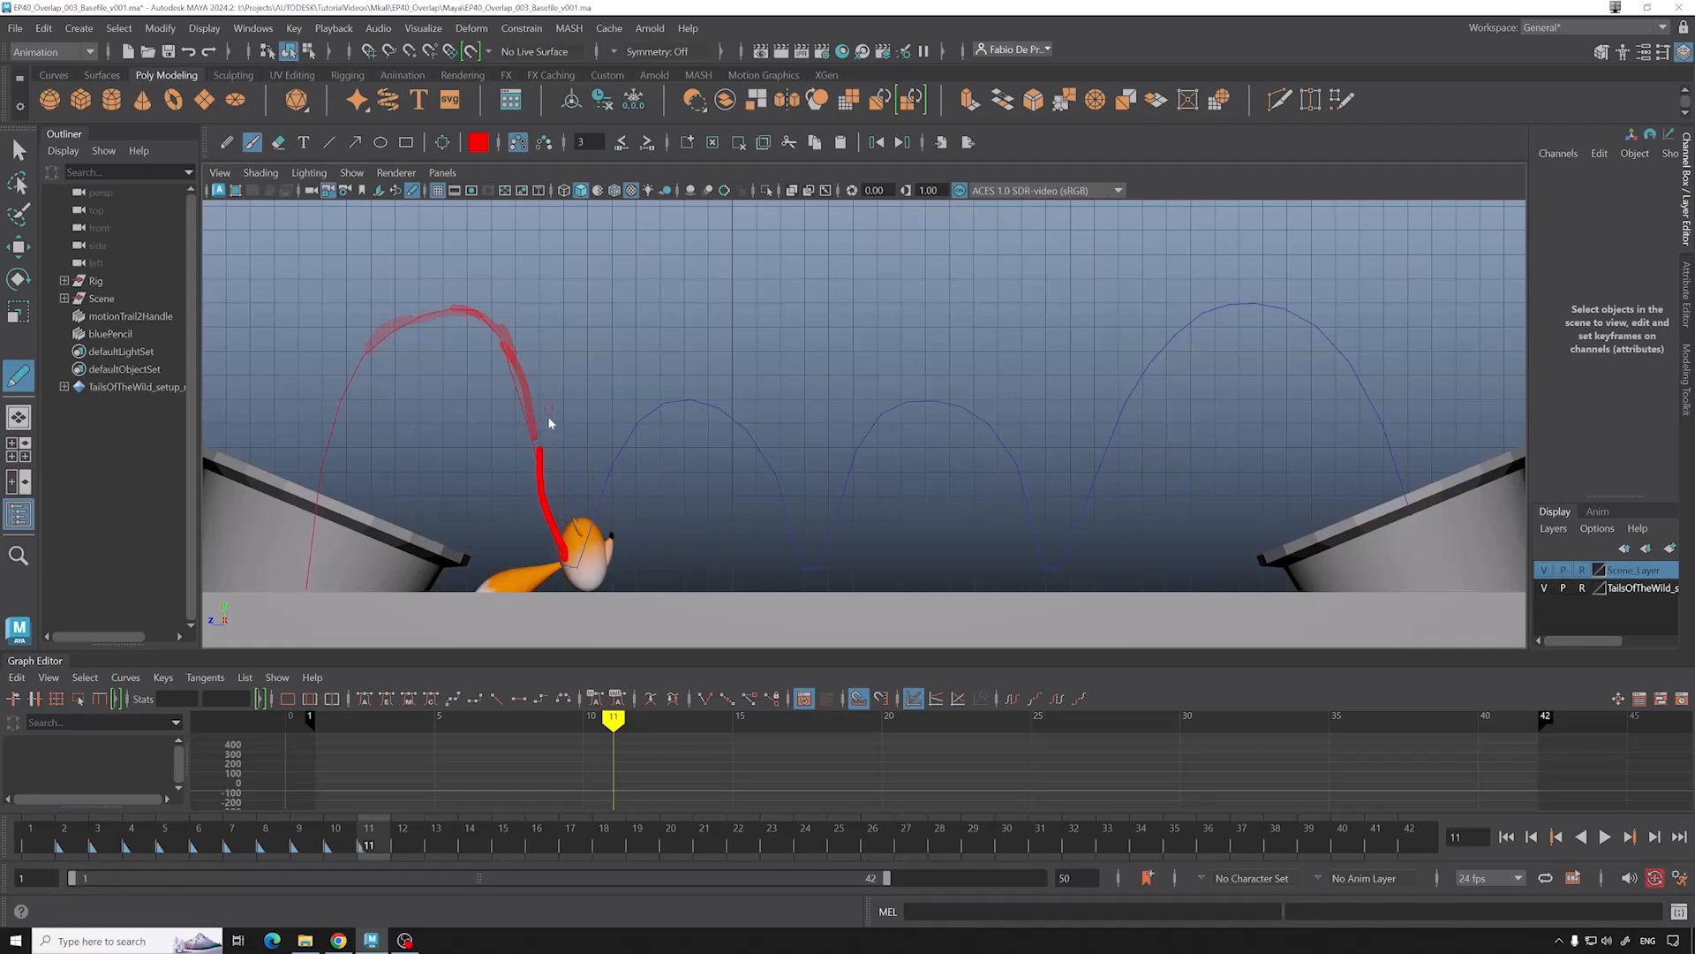
Step: Draw the tail strokes for frames 12 and 13, curving through the first landing between the first and second arcs
click(406, 830)
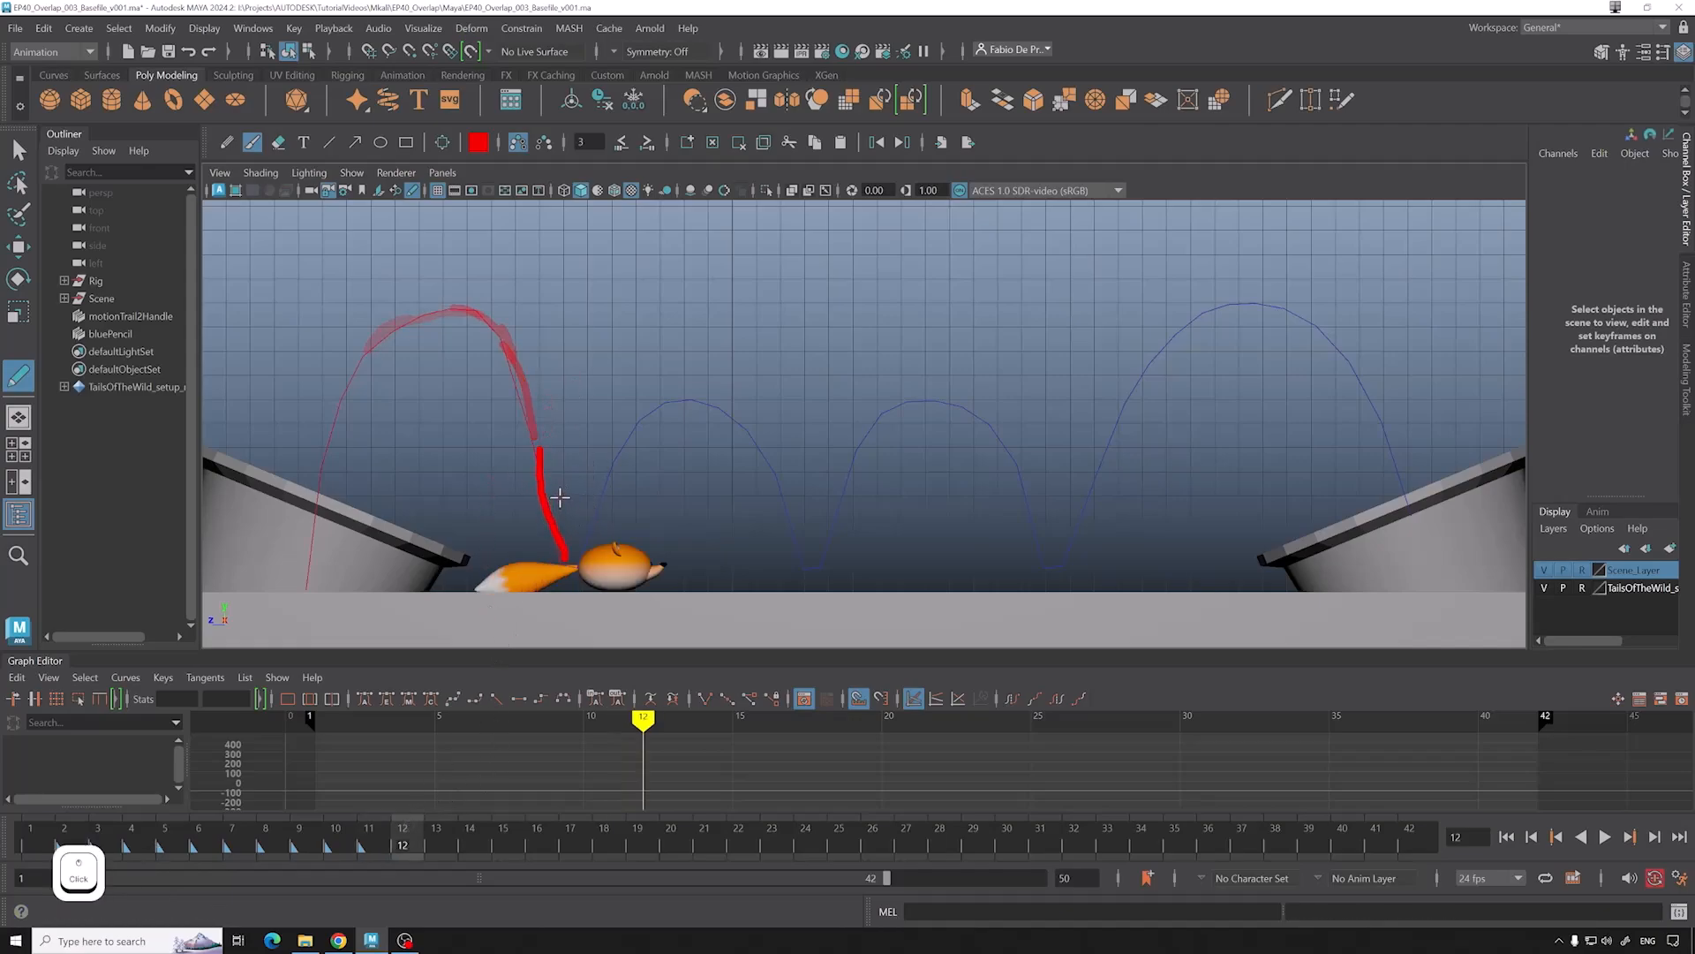
drag(557, 488, 562, 561)
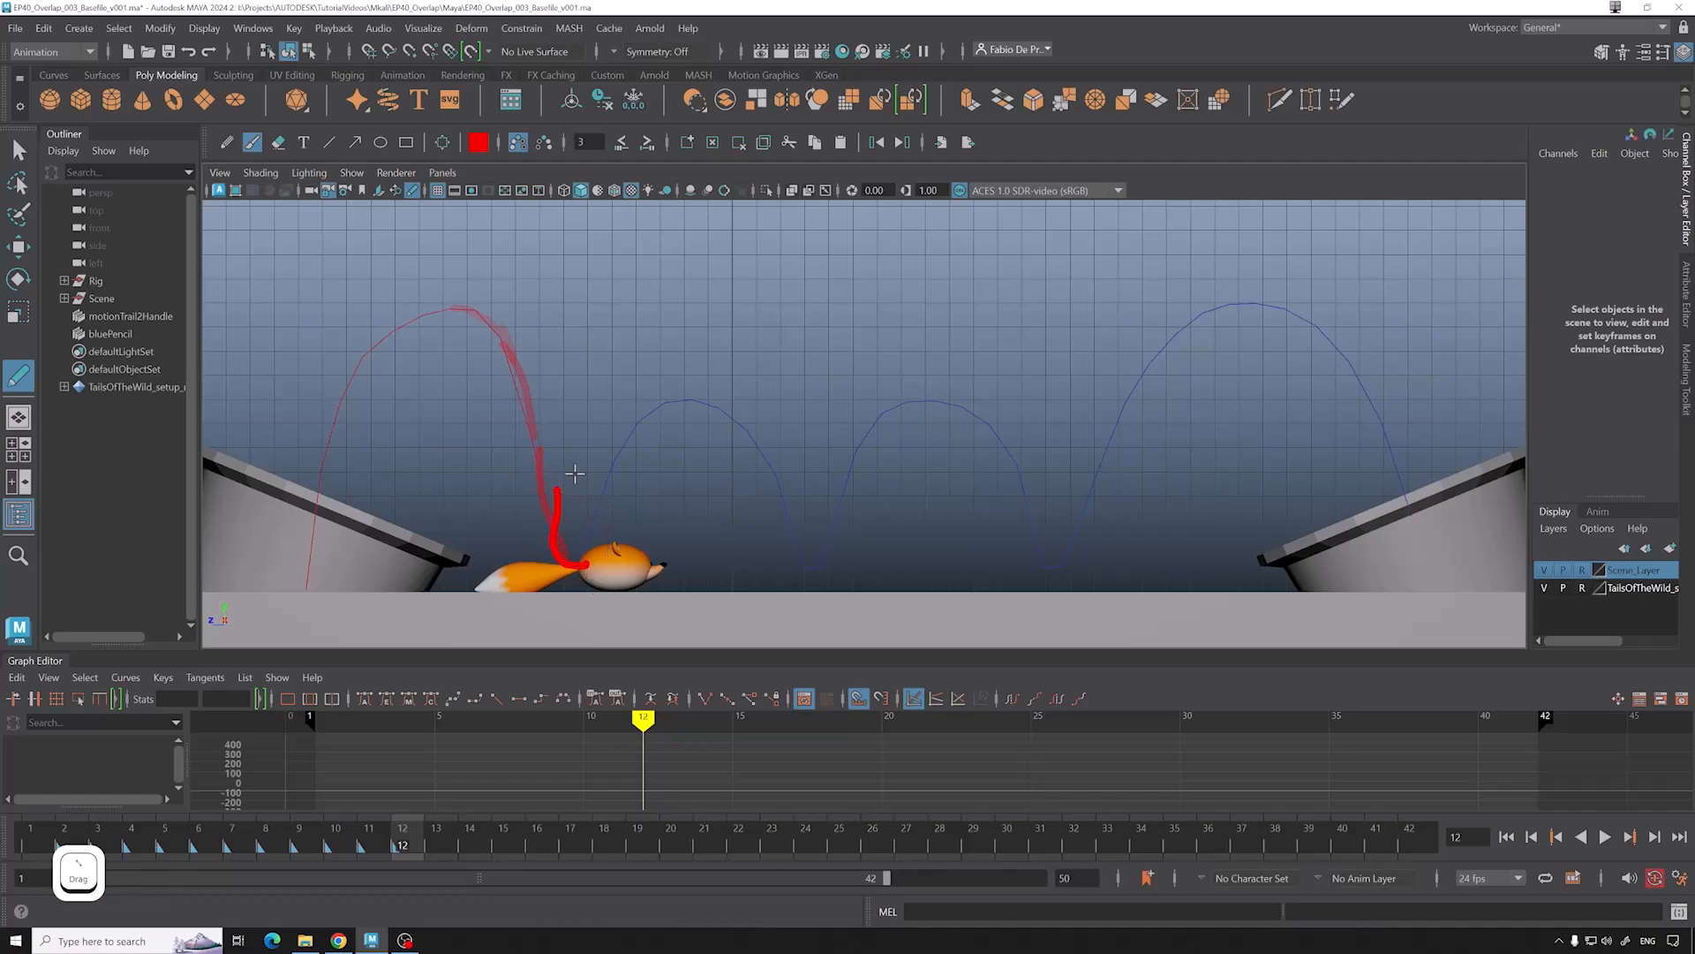
click(452, 833)
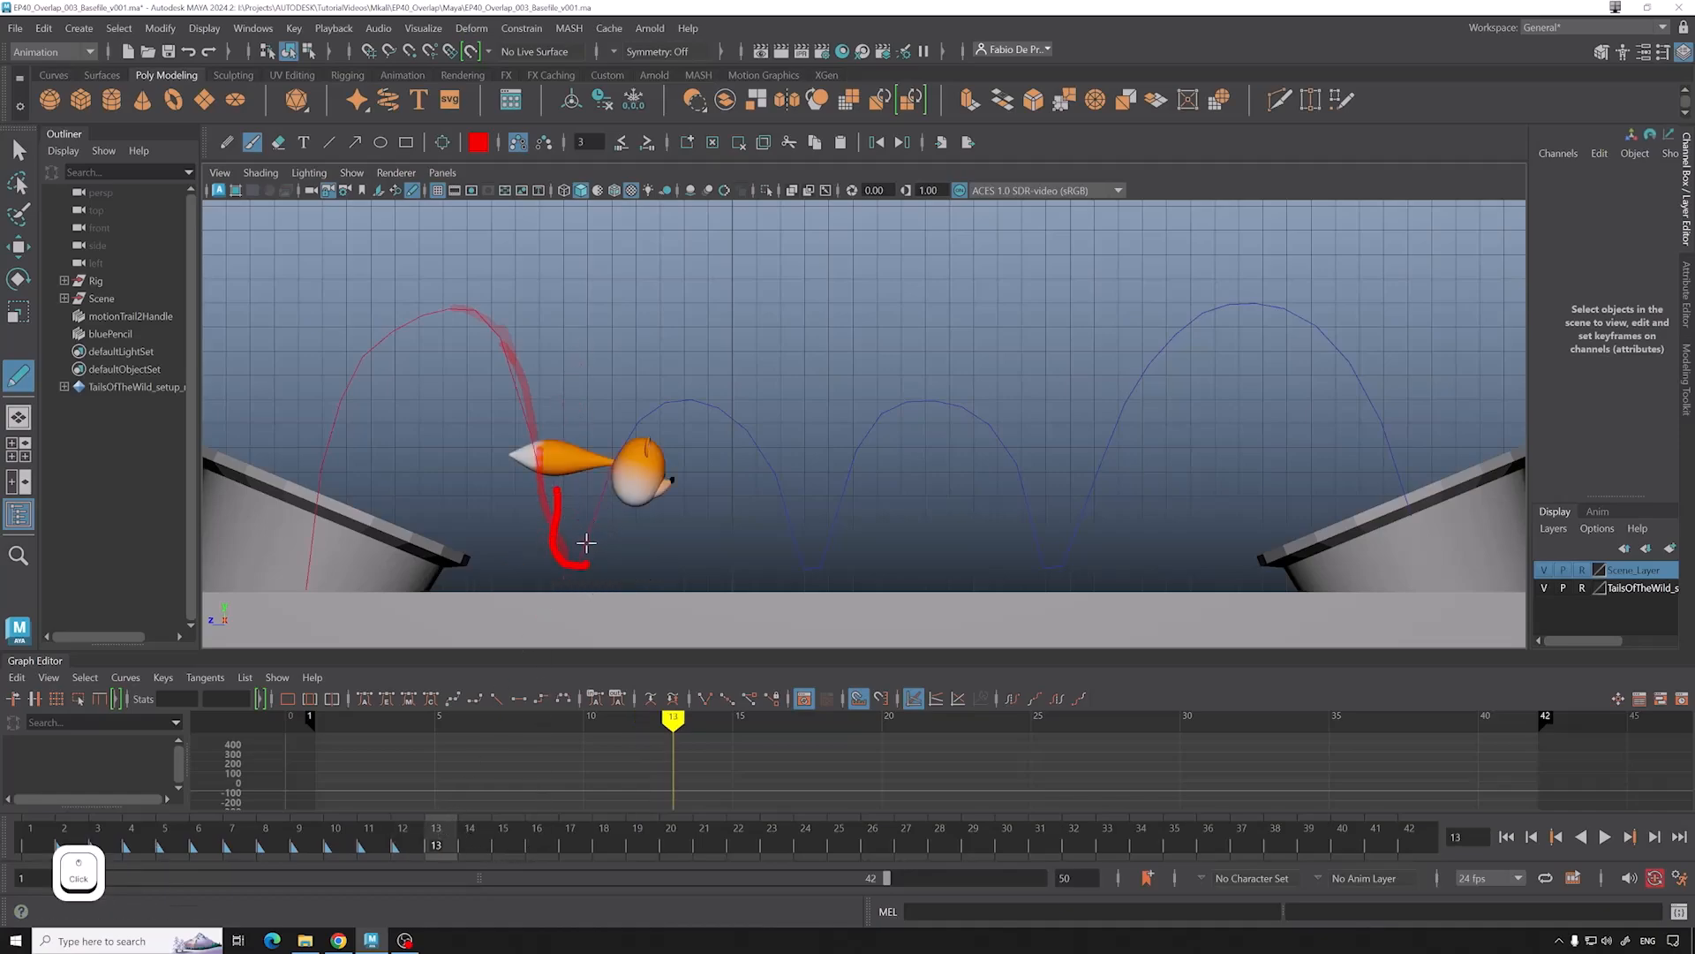
drag(602, 485, 566, 574)
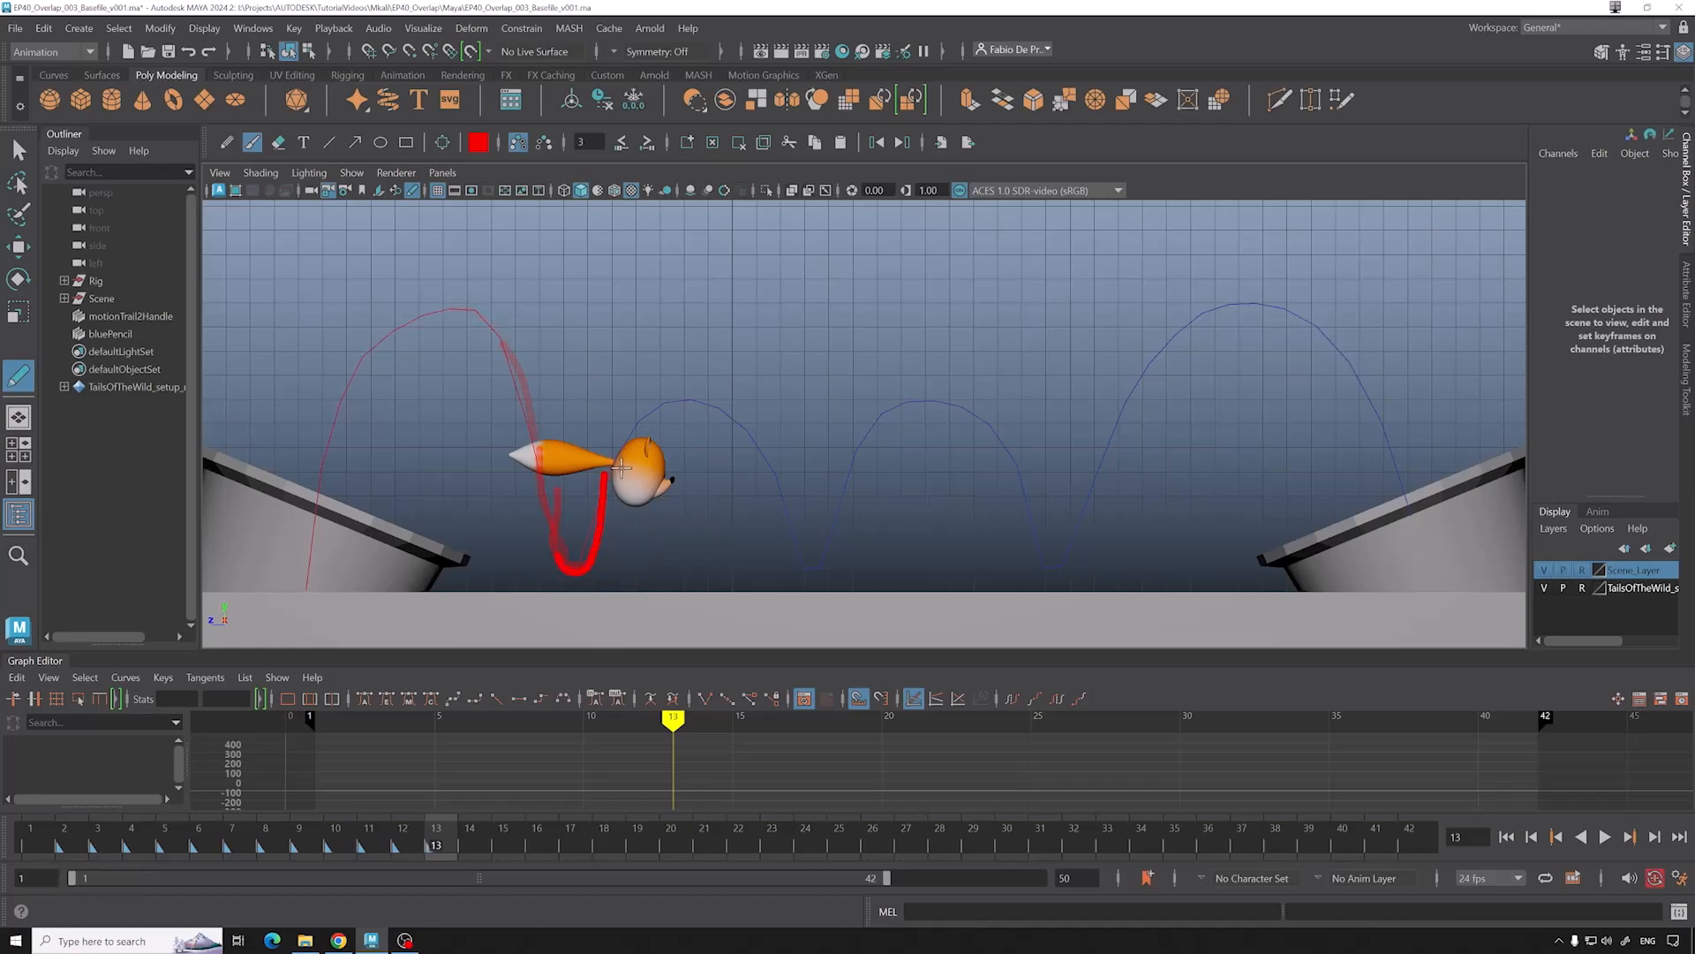
Step: Draw the tail strokes frame by frame from frame 14 to frame 20 along the second arc
click(470, 845)
drag(606, 472, 660, 404)
click(504, 845)
click(537, 845)
click(571, 845)
click(604, 845)
click(670, 845)
Step: Continue the tail strokes along the third arc through frame 27, playing back the drawn strokes to check them
mouse_move(789, 473)
mouse_down()
mouse_move(813, 560)
mouse_move(980, 414)
mouse_up()
key(alt+period)
key(alt+period)
key(alt+period)
key(alt+period)
key(alt+period)
key(alt+period)
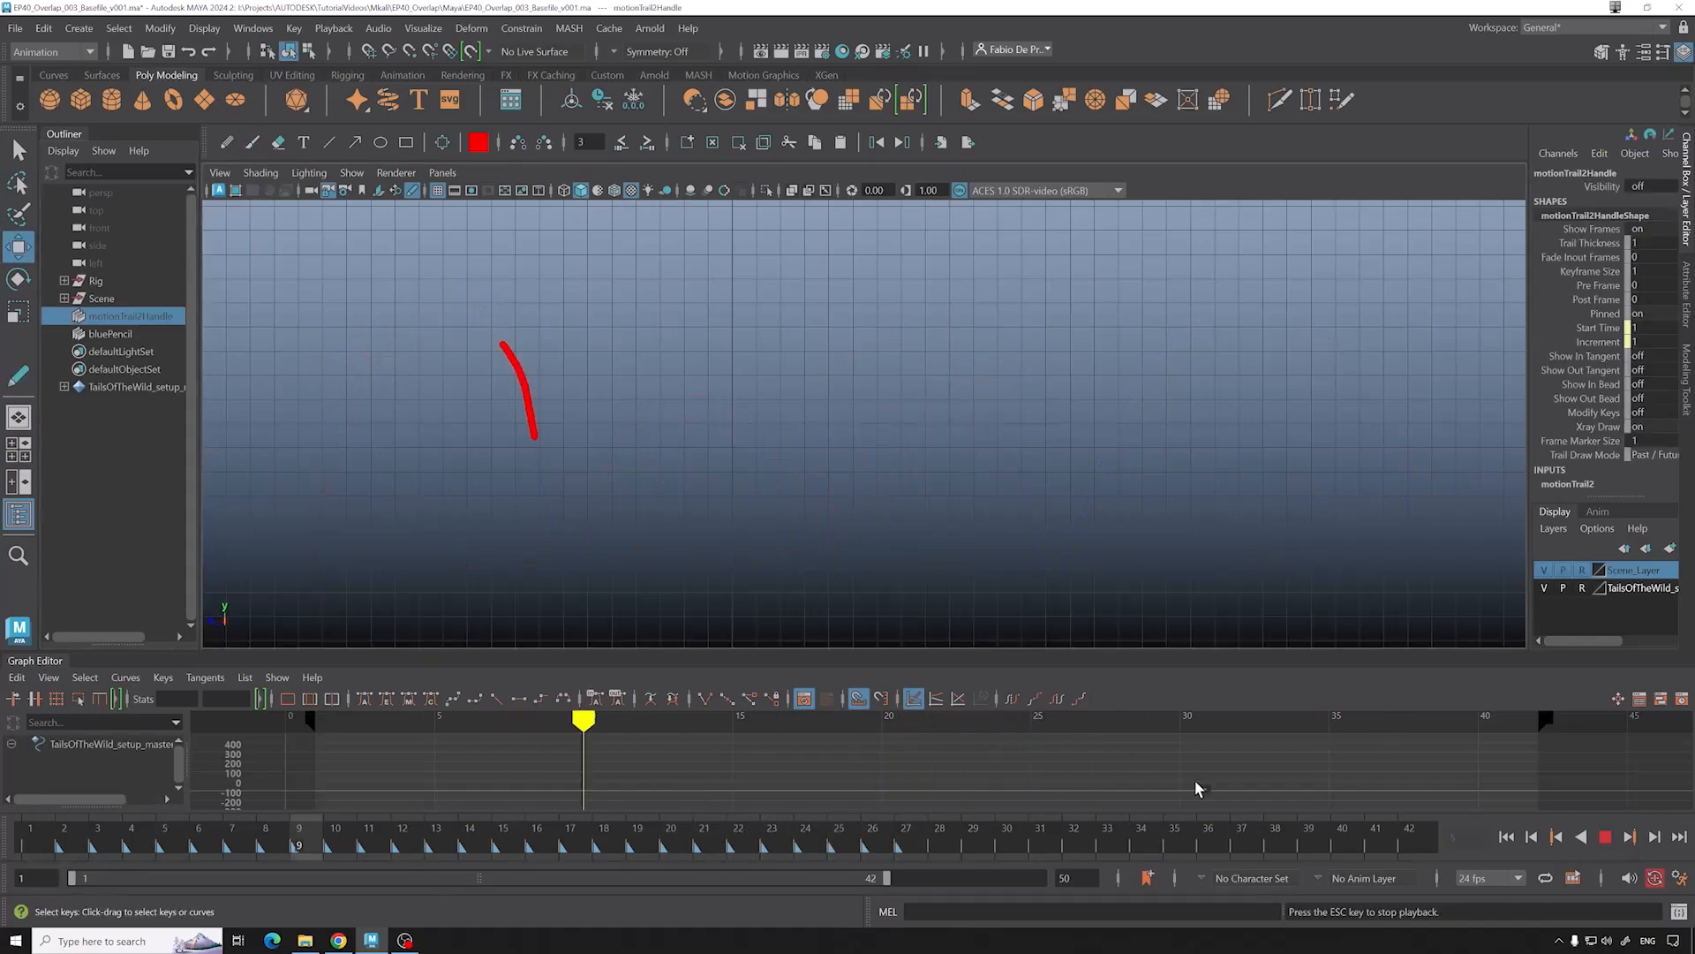
click(1604, 837)
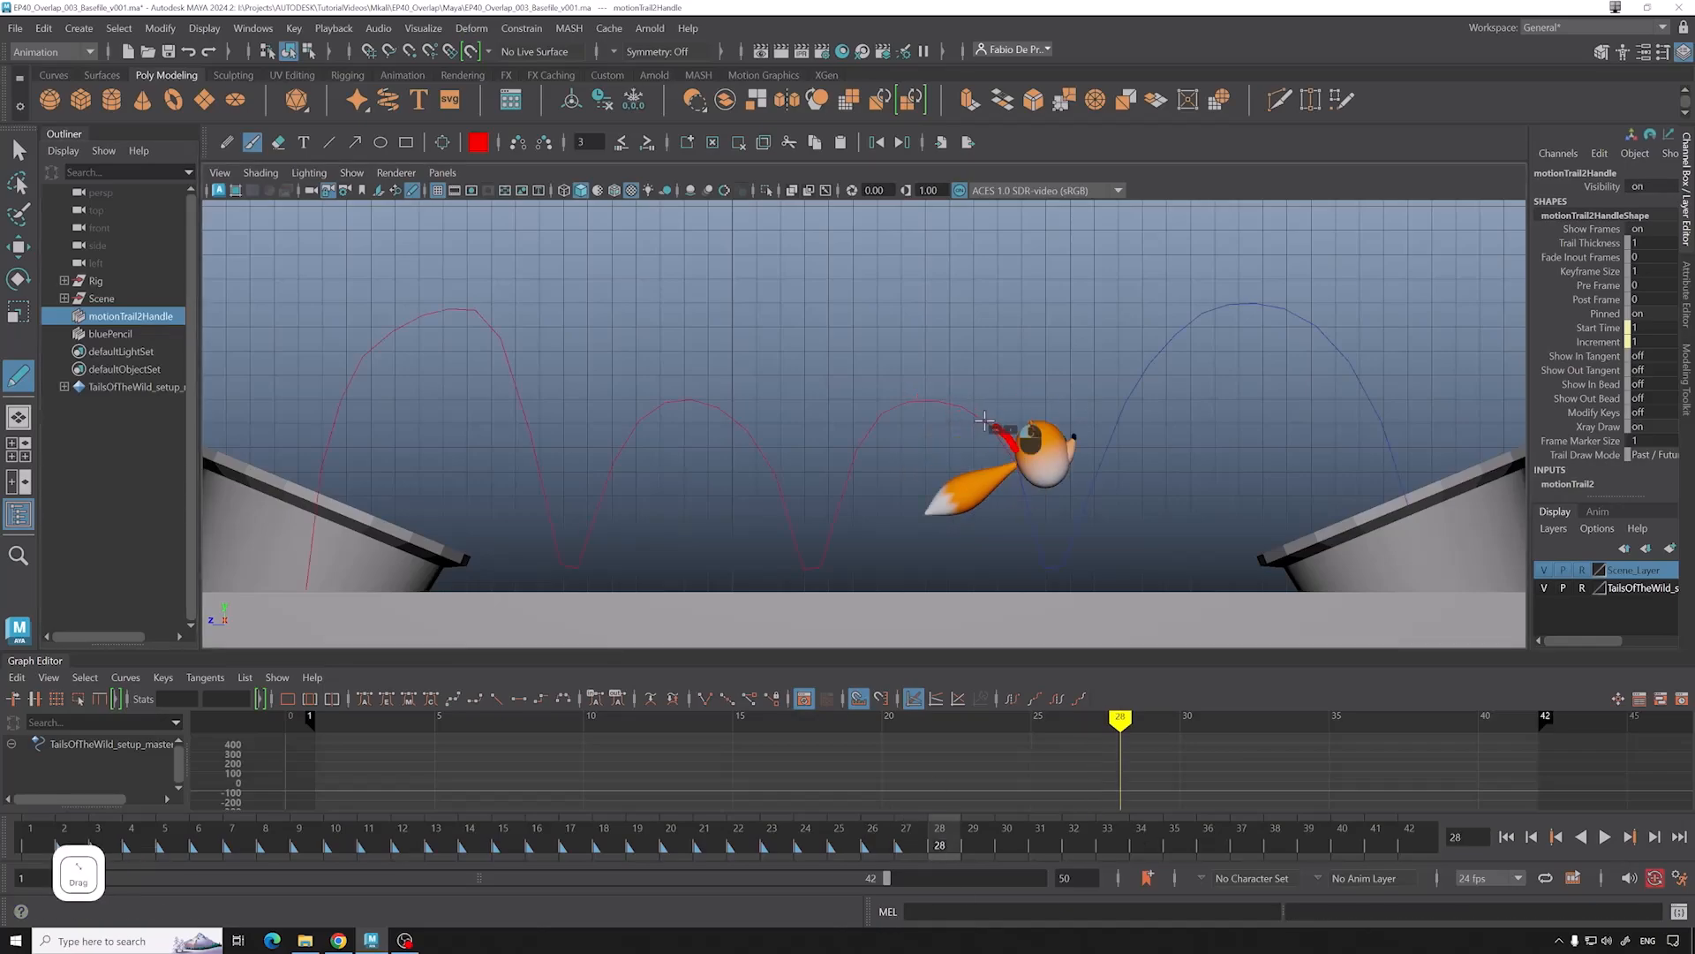
Step: Continue the tail strokes from frame 28 through the third landing and over the last arc to frame 39, redoing the landing stroke
key(alt+period)
key(alt+period)
drag(1031, 478, 1044, 554)
key(ctrl+z)
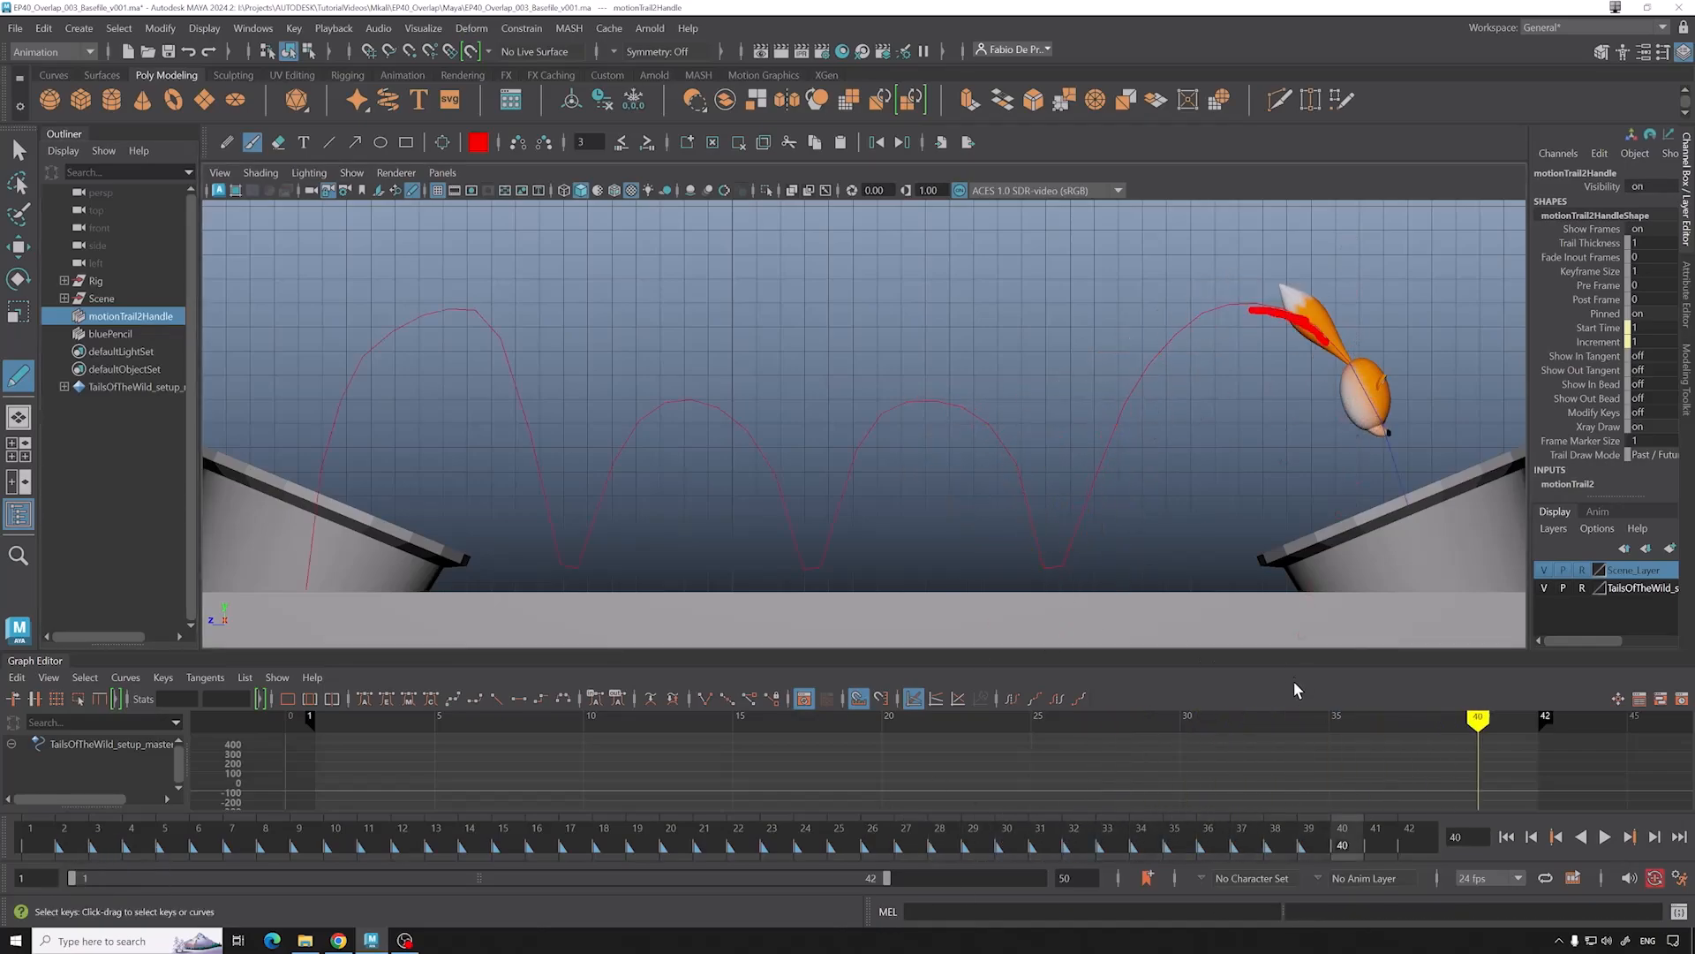
Step: Check the end at frame 42, return to frame 40, and redraw its tail stroke down the last arc to the fox's body
click(1410, 830)
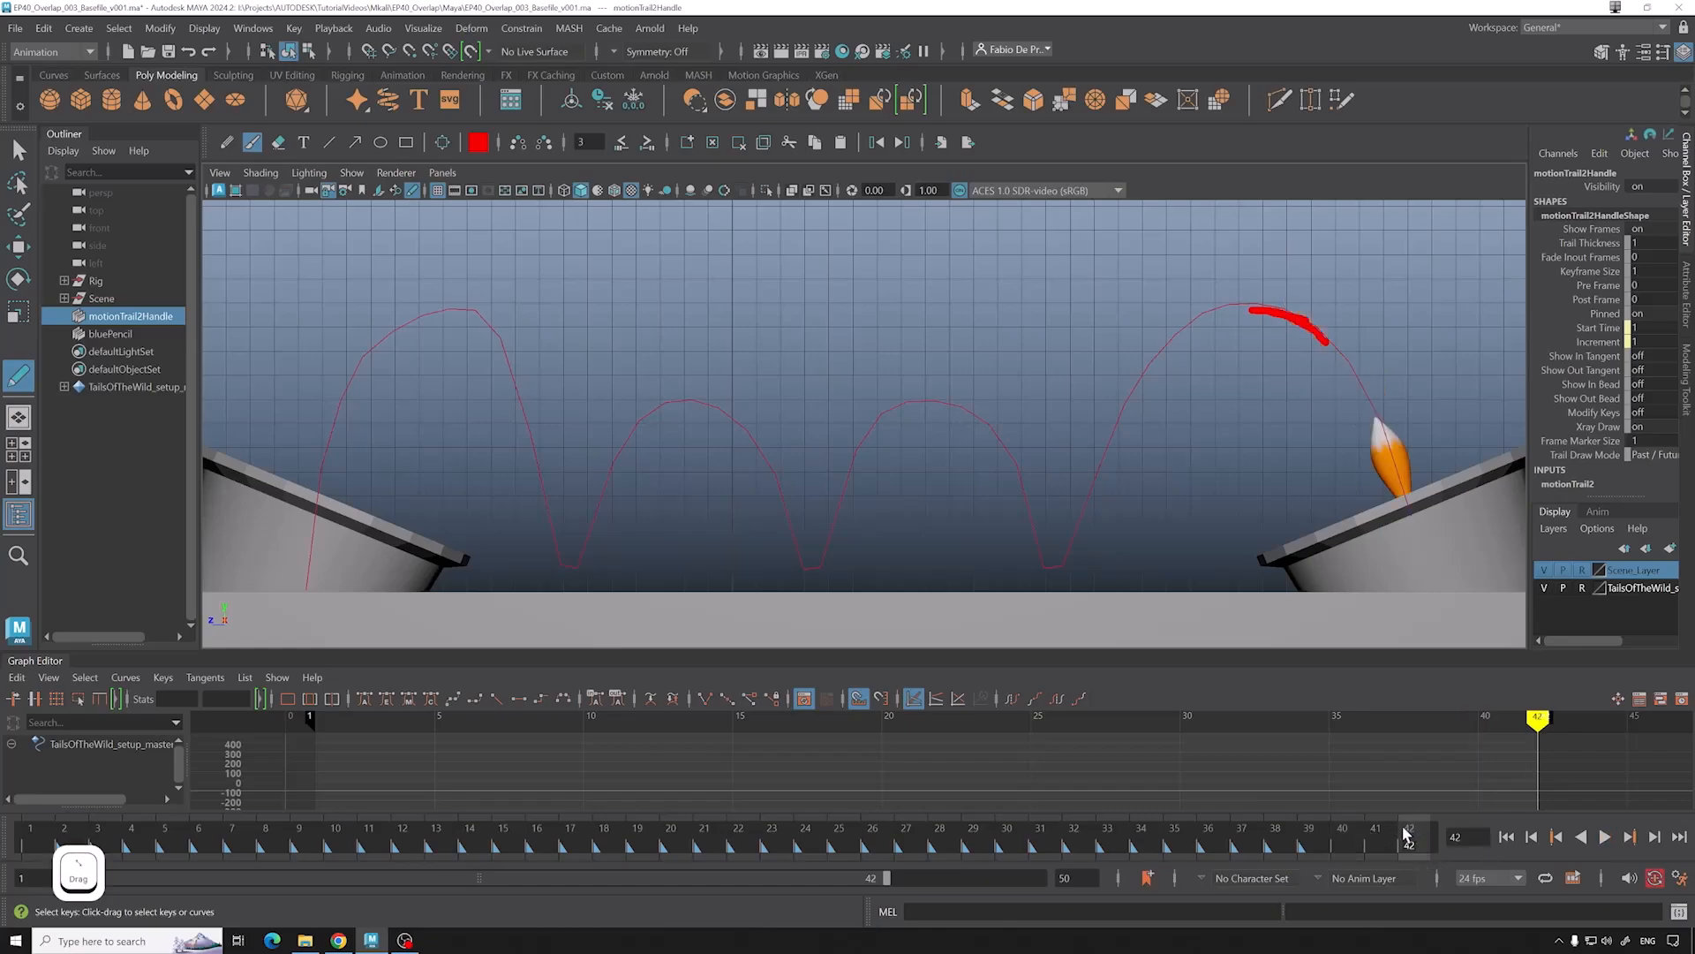
drag(1394, 835, 1343, 843)
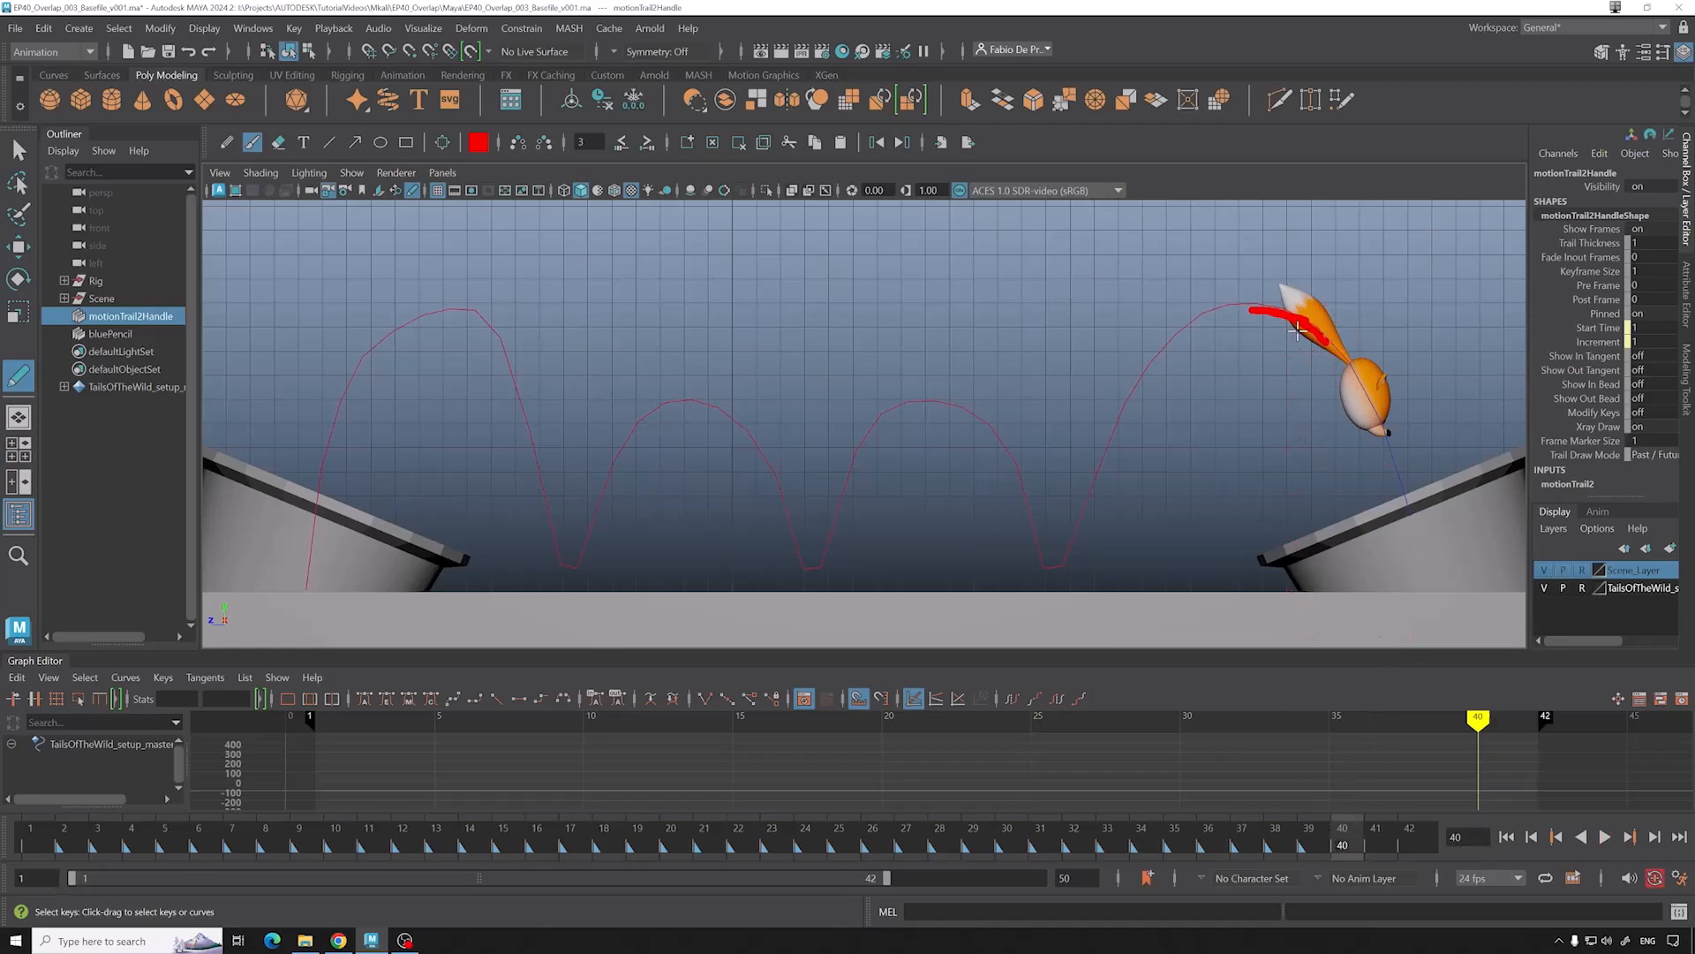
mouse_move(1356, 373)
mouse_down()
mouse_move(1339, 325)
mouse_move(1307, 305)
mouse_move(1354, 375)
mouse_up()
key(ctrl+z)
key(ctrl+z)
drag(1289, 300, 1360, 375)
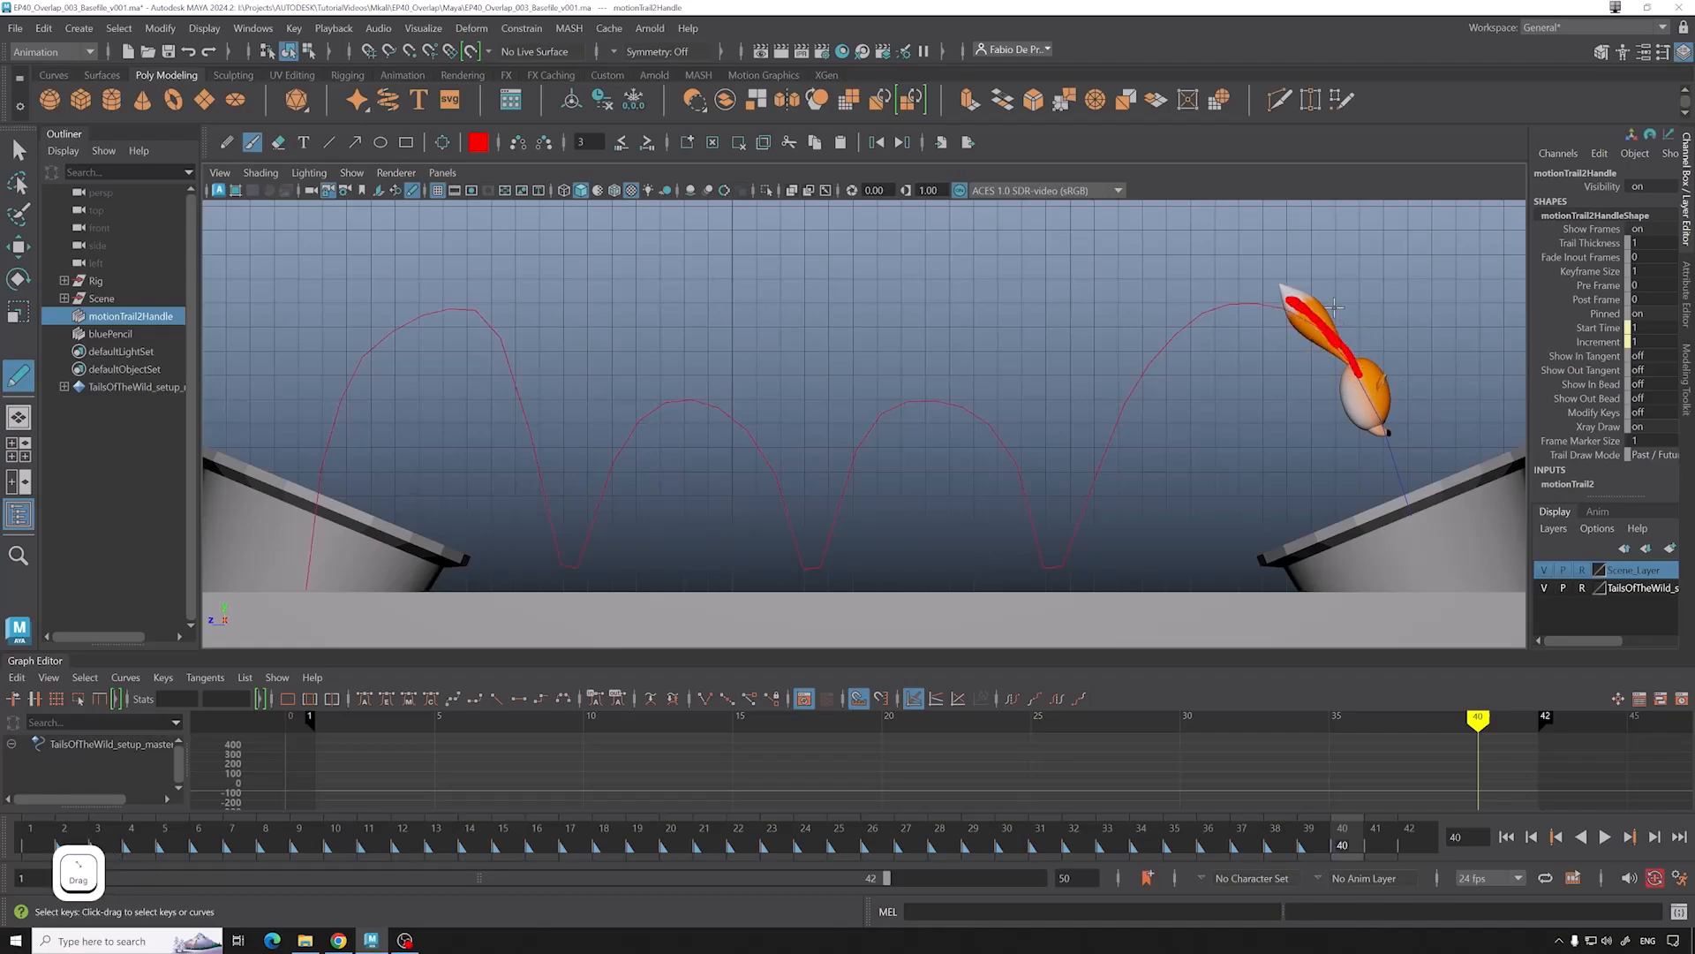
Step: Draw the tail strokes for frames 41 and 42 down the last arc into the right-hand bucket, redrawing each one
click(1379, 845)
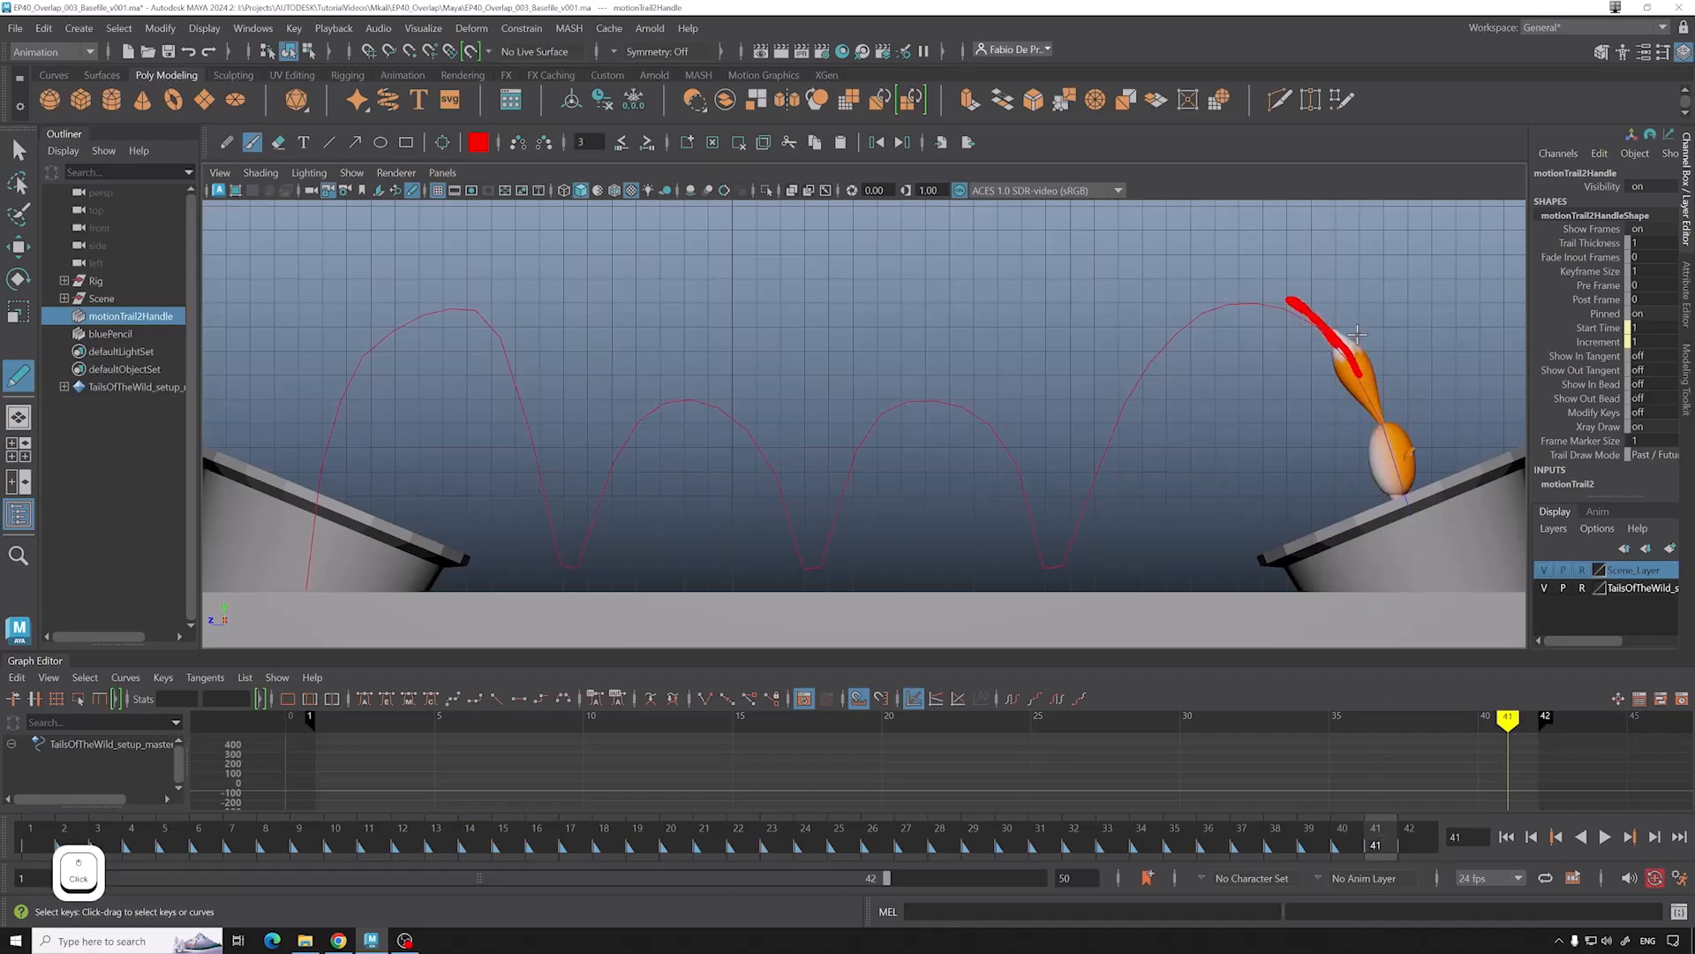
drag(1360, 355, 1384, 442)
key(ctrl+z)
click(1406, 829)
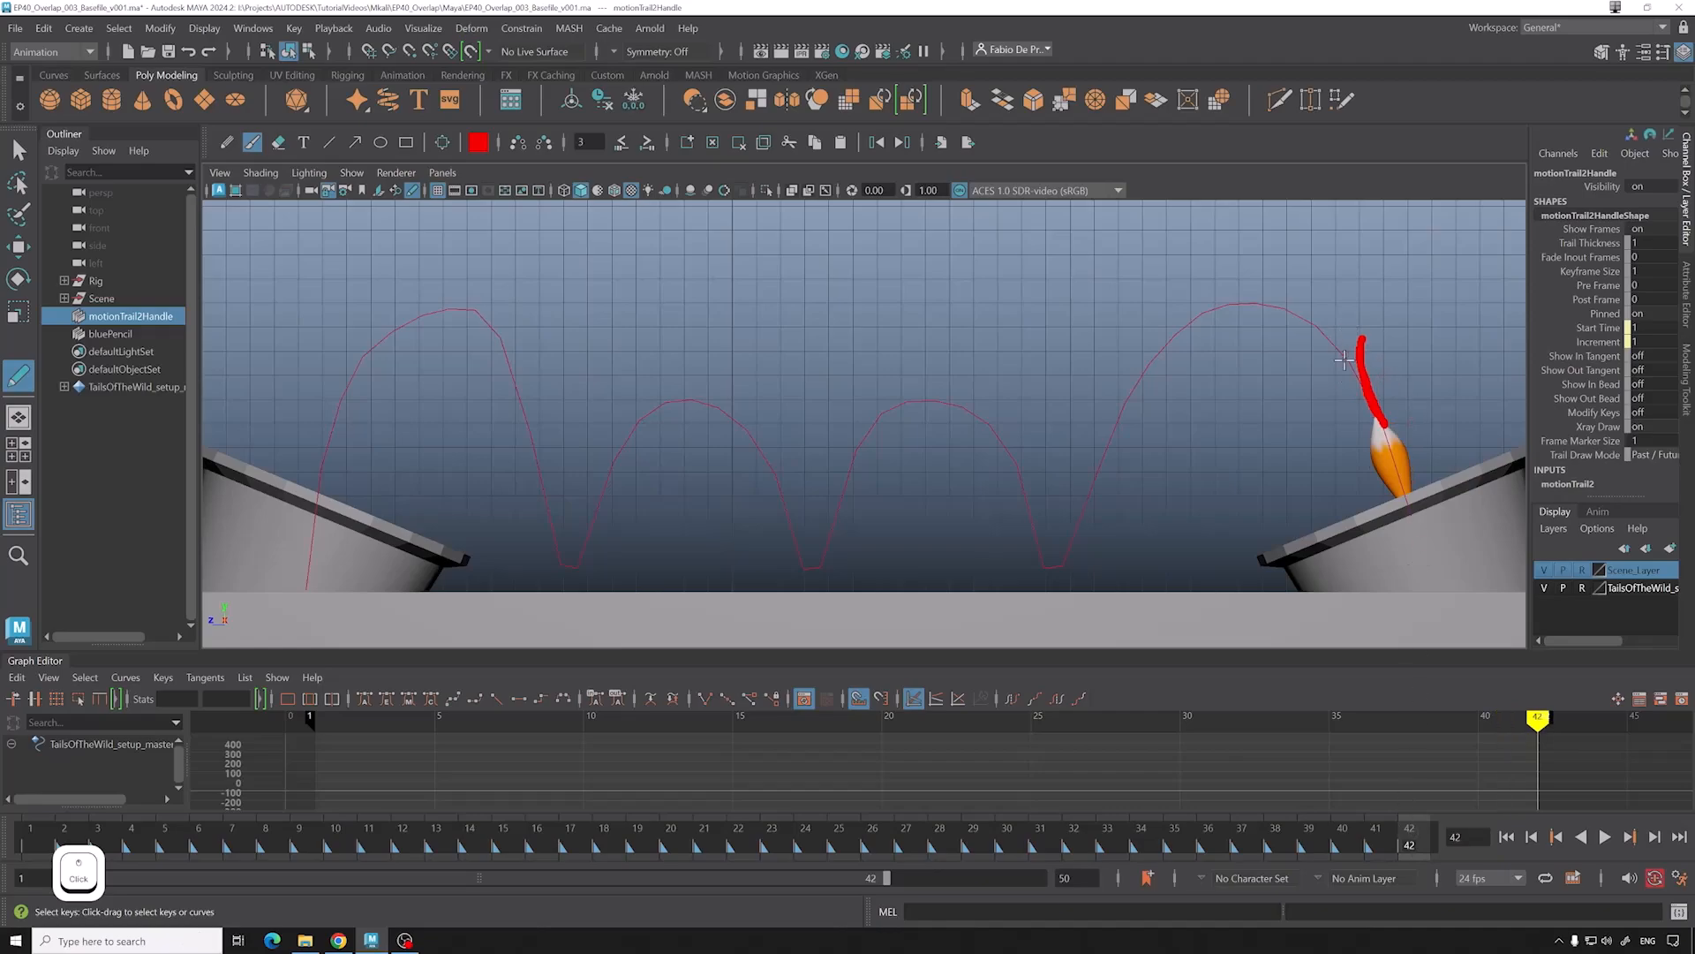
drag(1365, 385, 1398, 479)
key(ctrl+z)
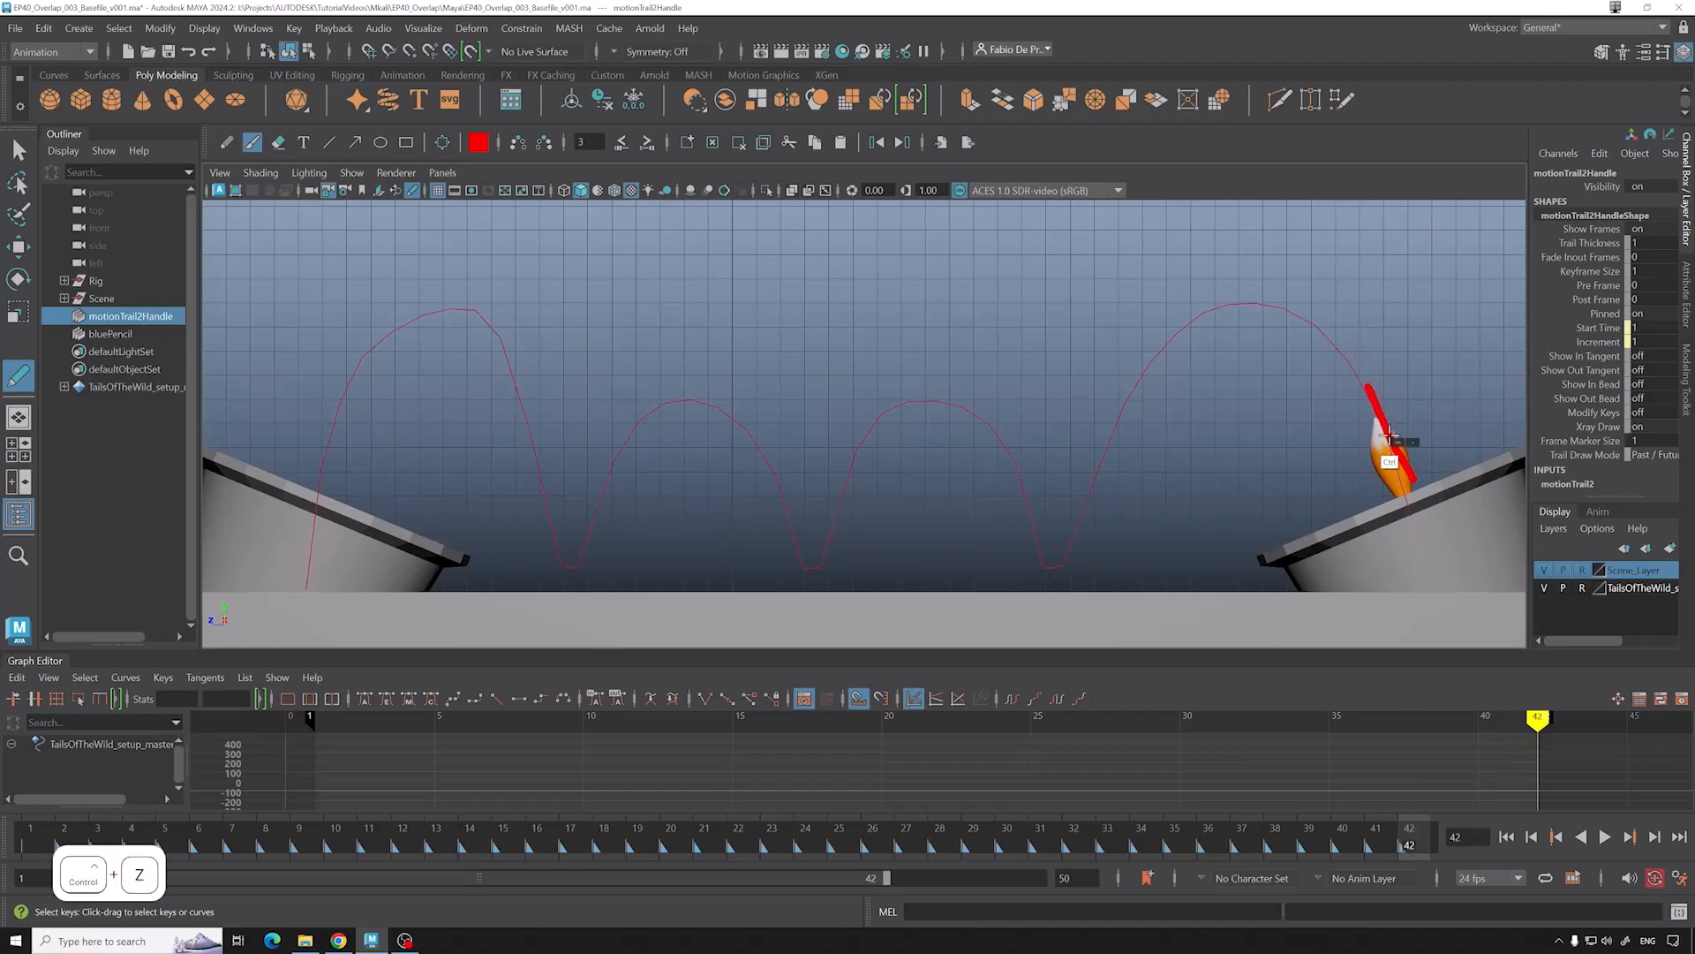
drag(1368, 397, 1413, 509)
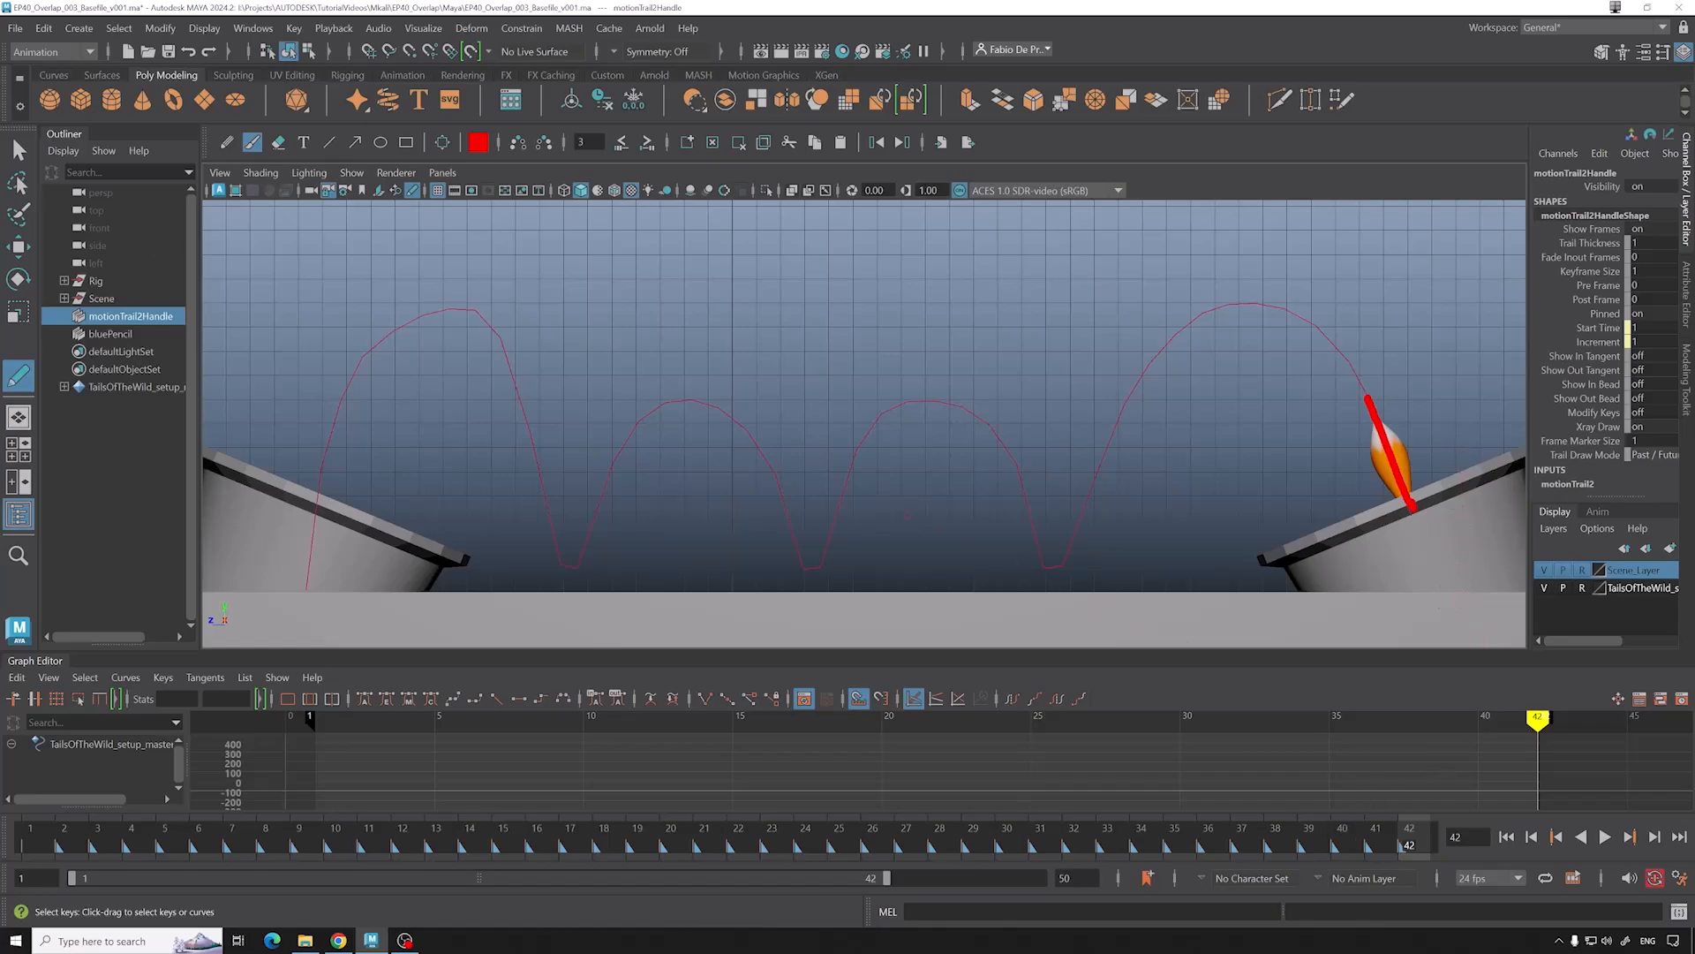
Step: Hide the bluePencil strokes and motionTrail2Handle, clear the selection, and close the Blue Pencil toolbar
key(w)
click(118, 334)
key(h)
click(141, 316)
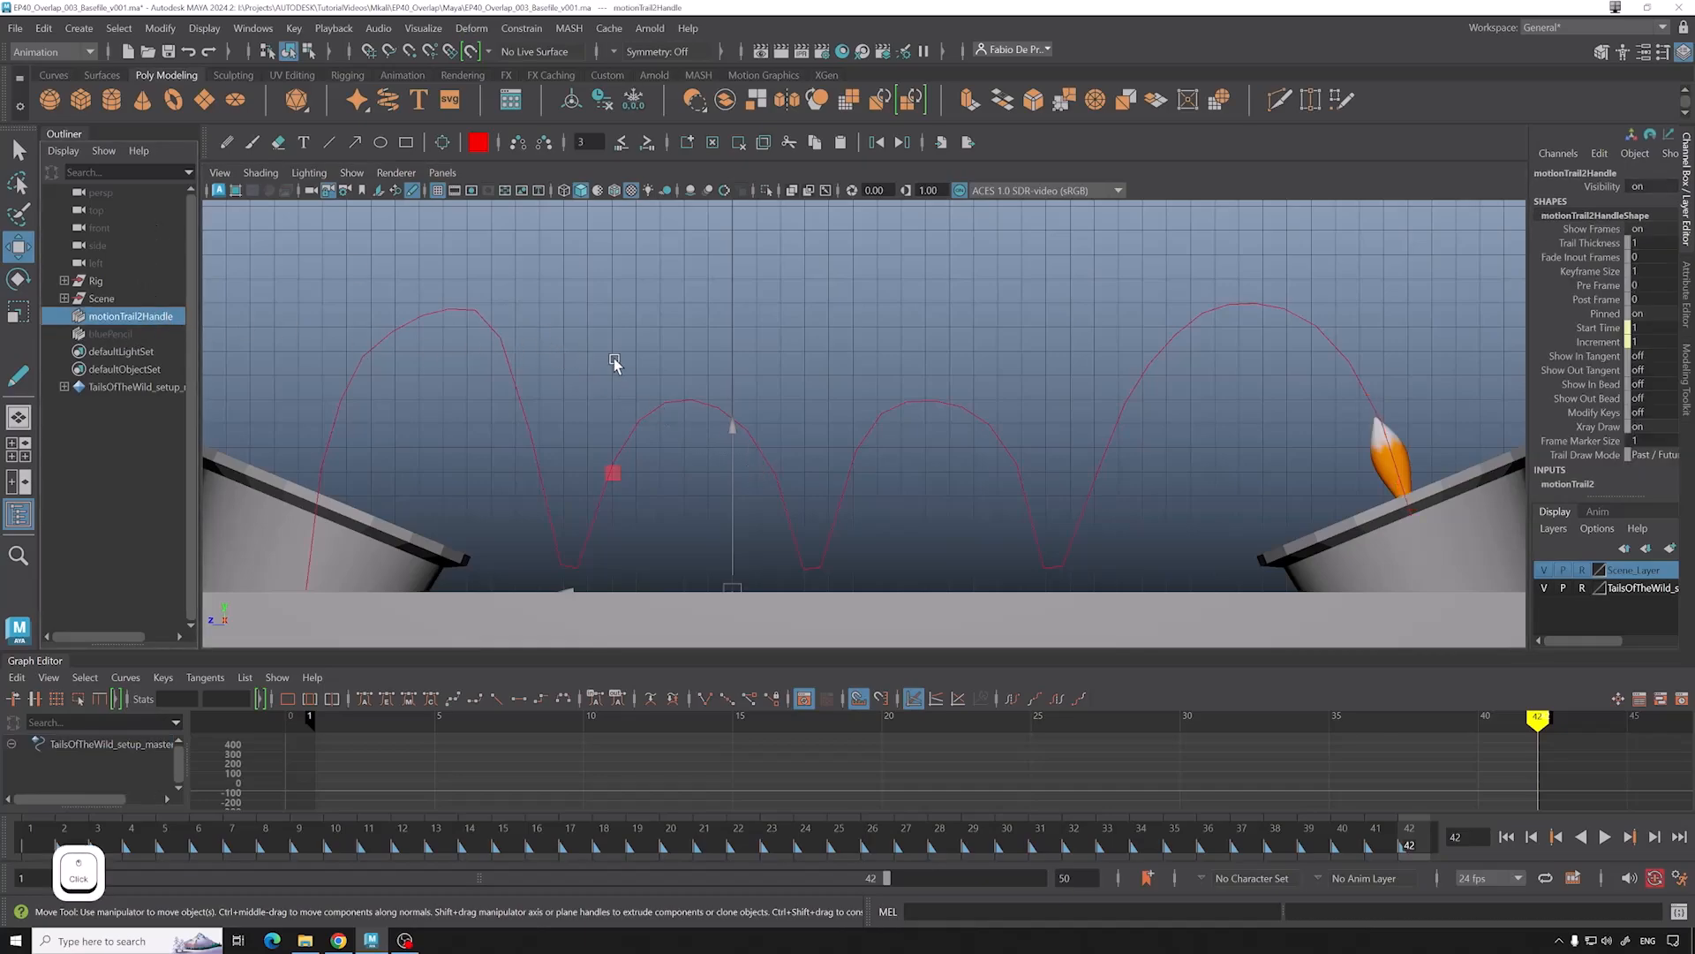
key(h)
click(505, 302)
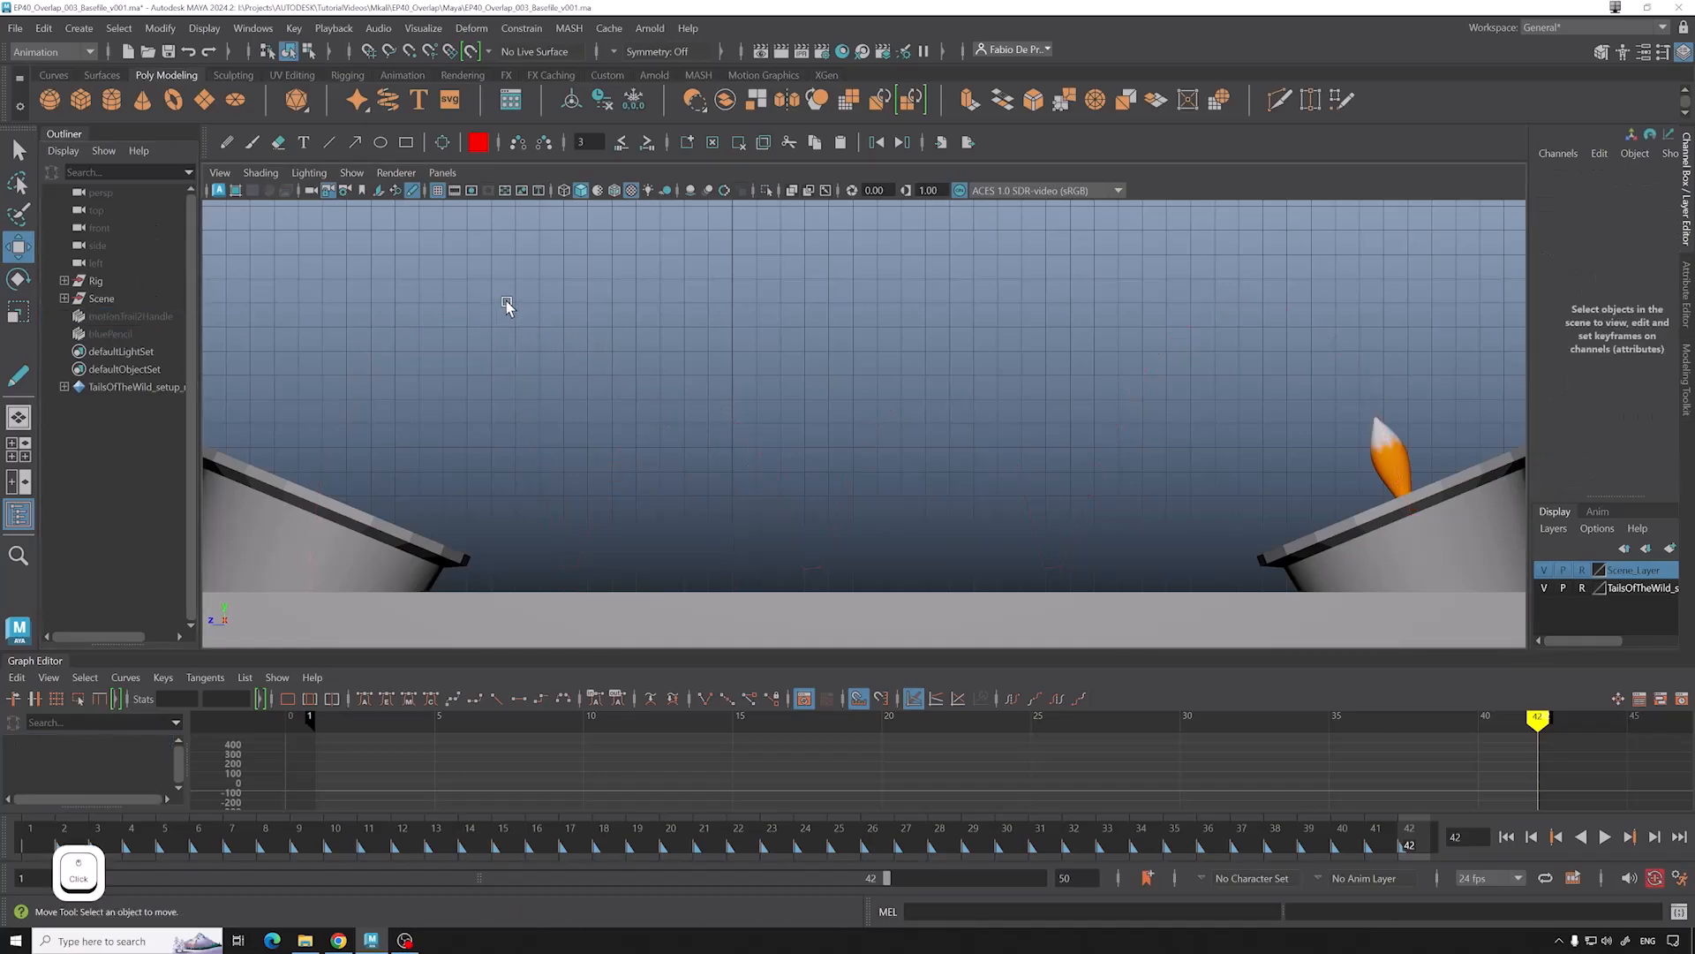
click(413, 190)
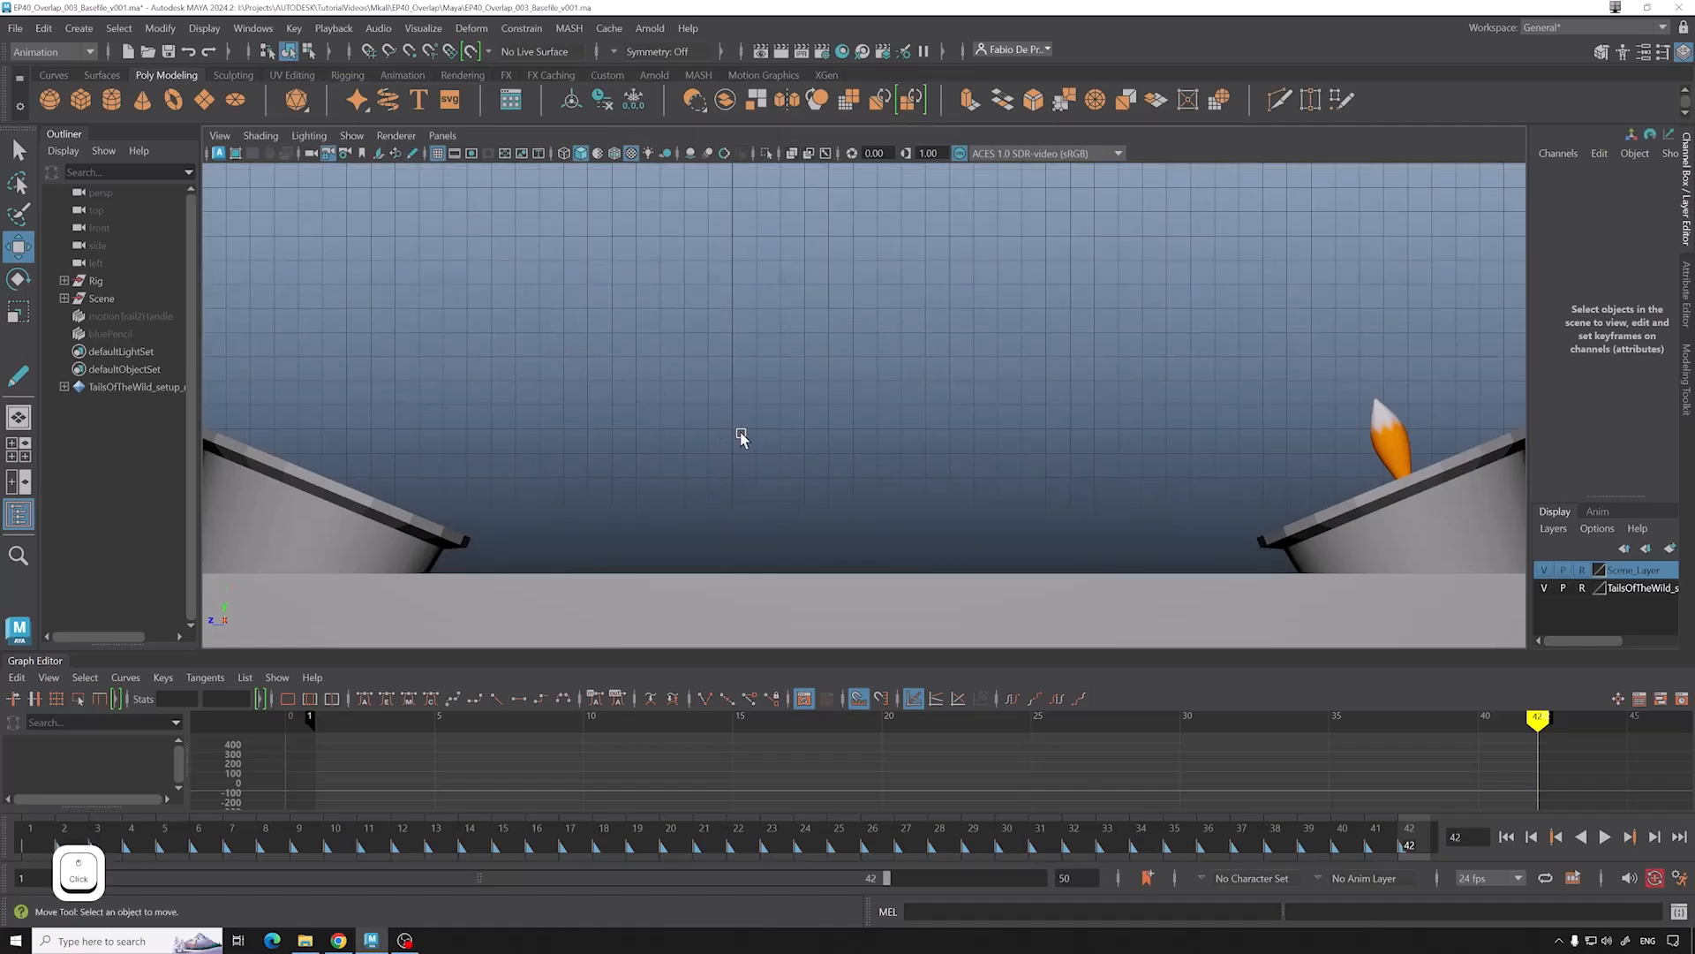
Step: Play the fox animation from frame 1 without the drawings and unhide the bluePencil strokes
drag(248, 834, 31, 837)
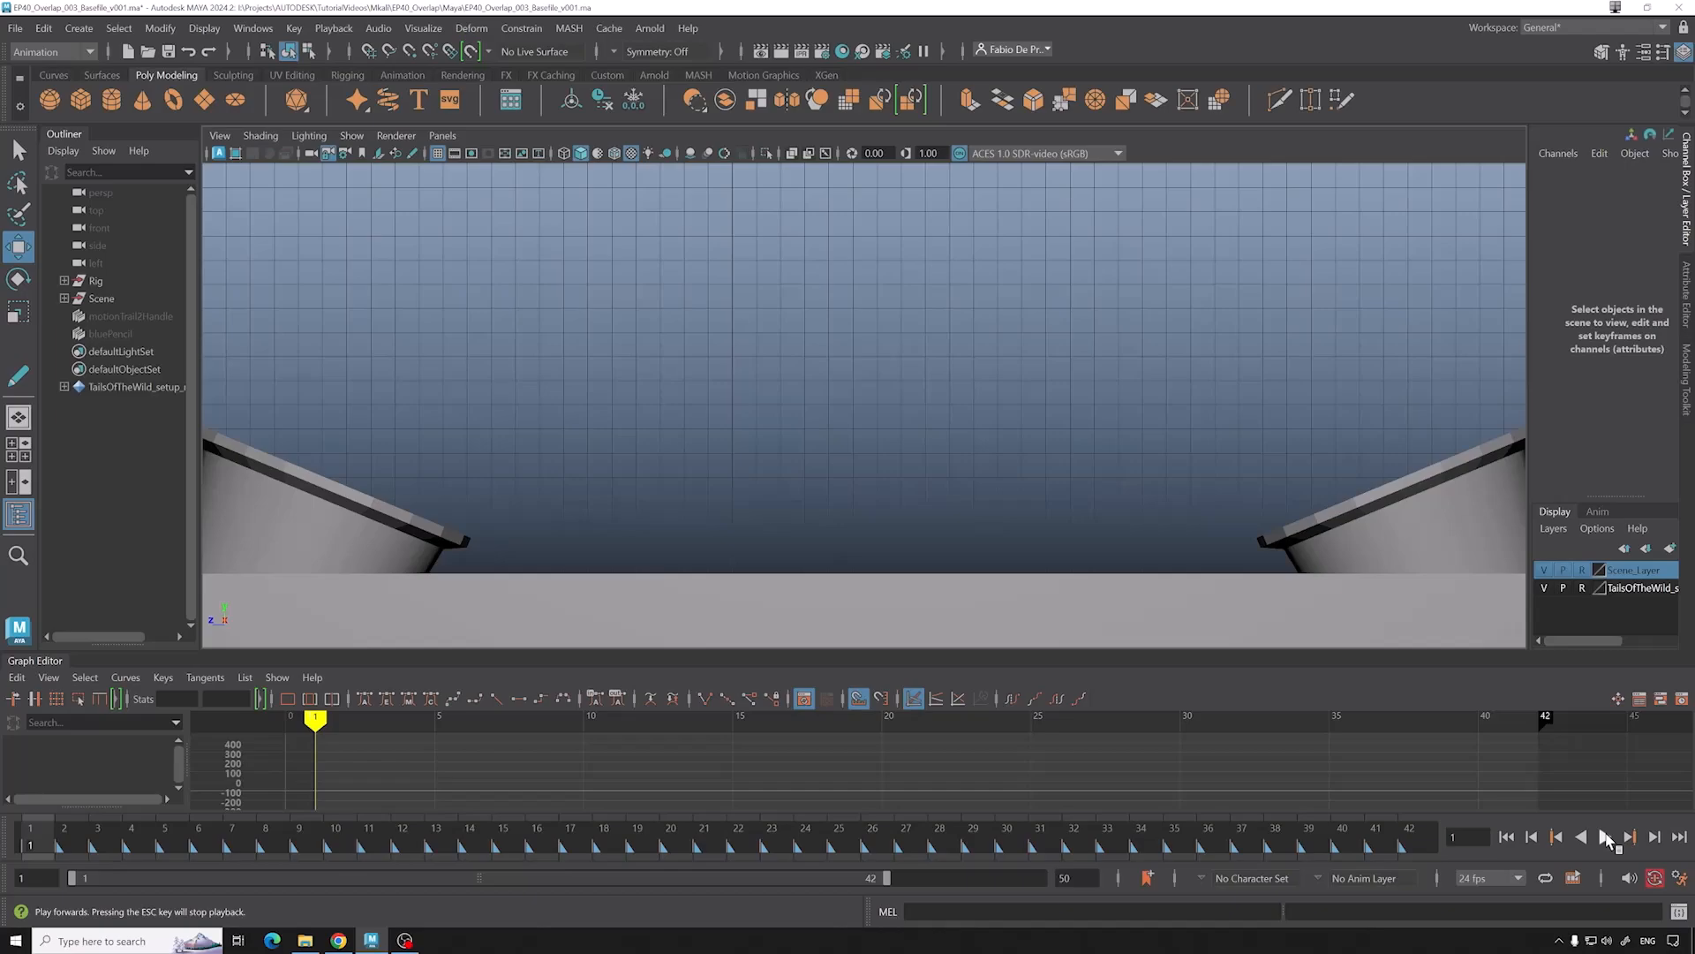
click(1606, 837)
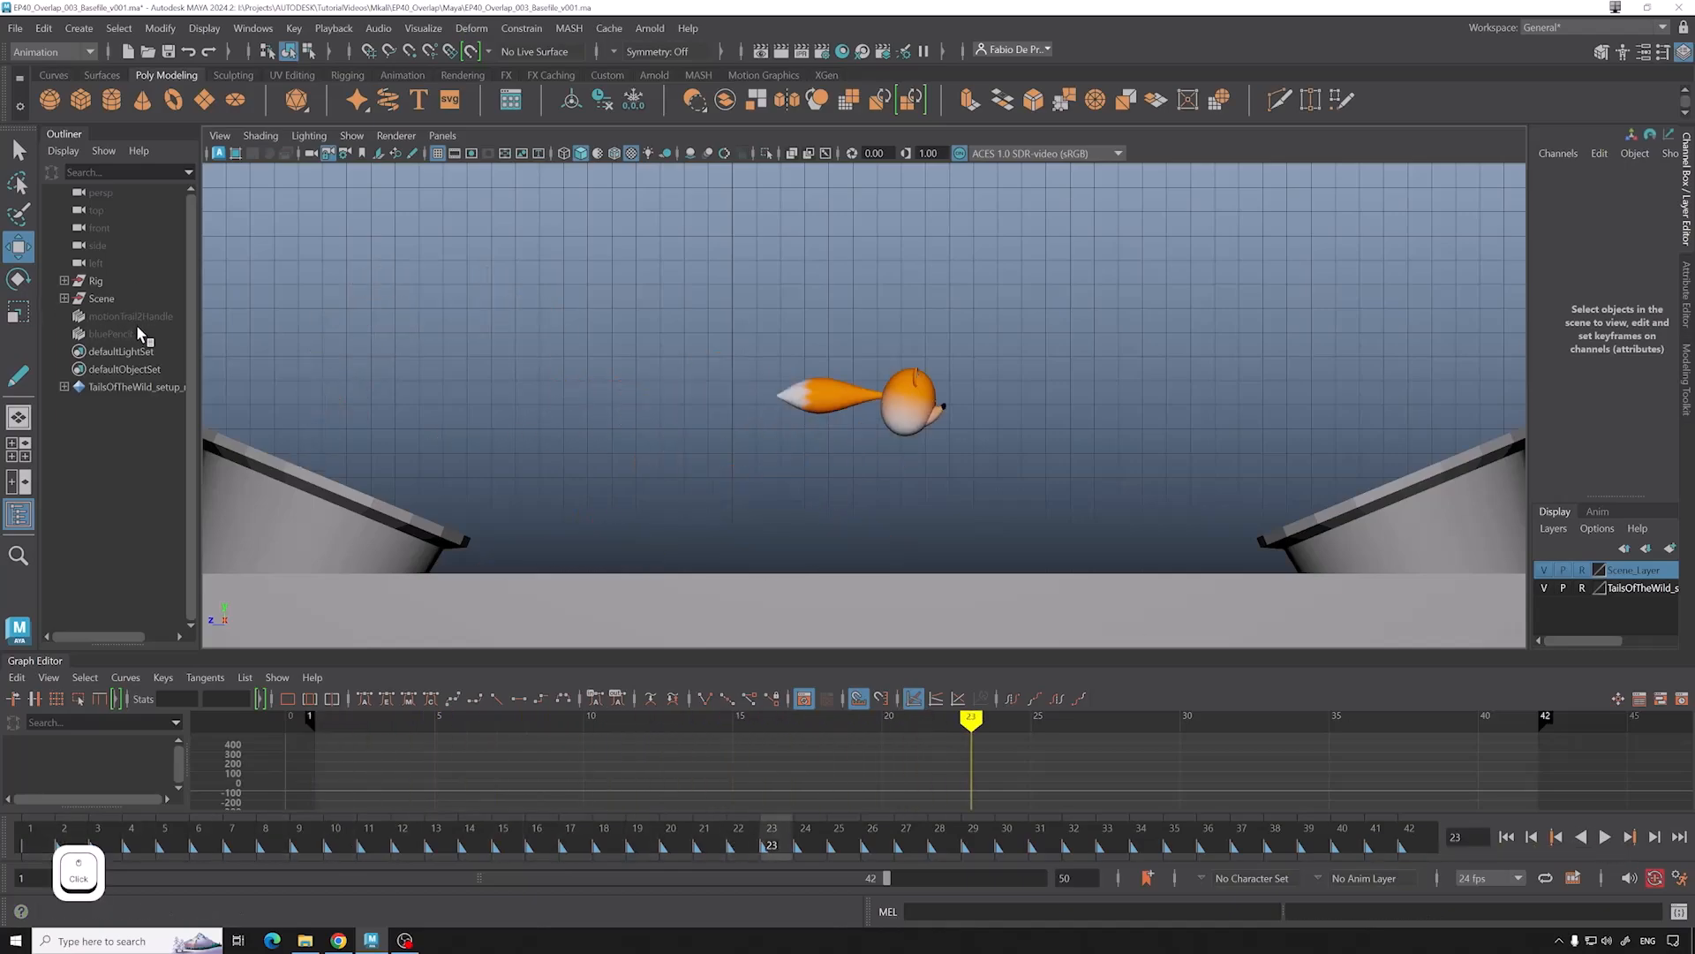
drag(139, 333, 475, 390)
key(h)
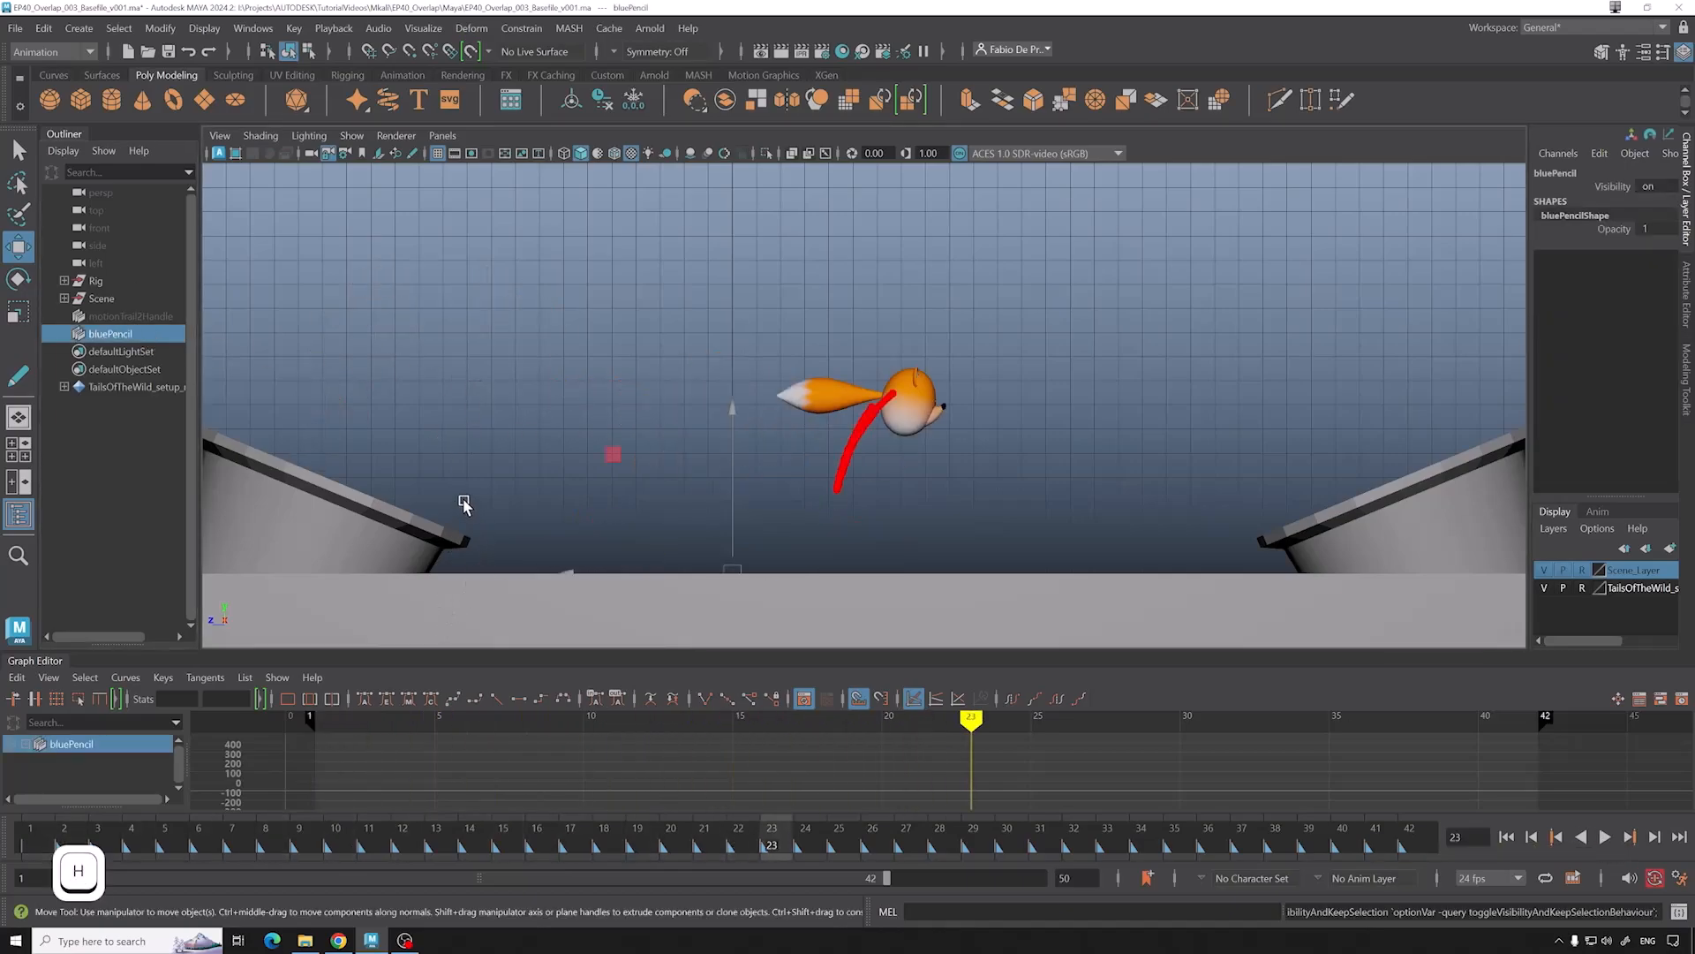
click(469, 438)
Step: Return to frame 1, hide the Rig group, and play back the tail strokes on their own
drag(213, 828, 30, 830)
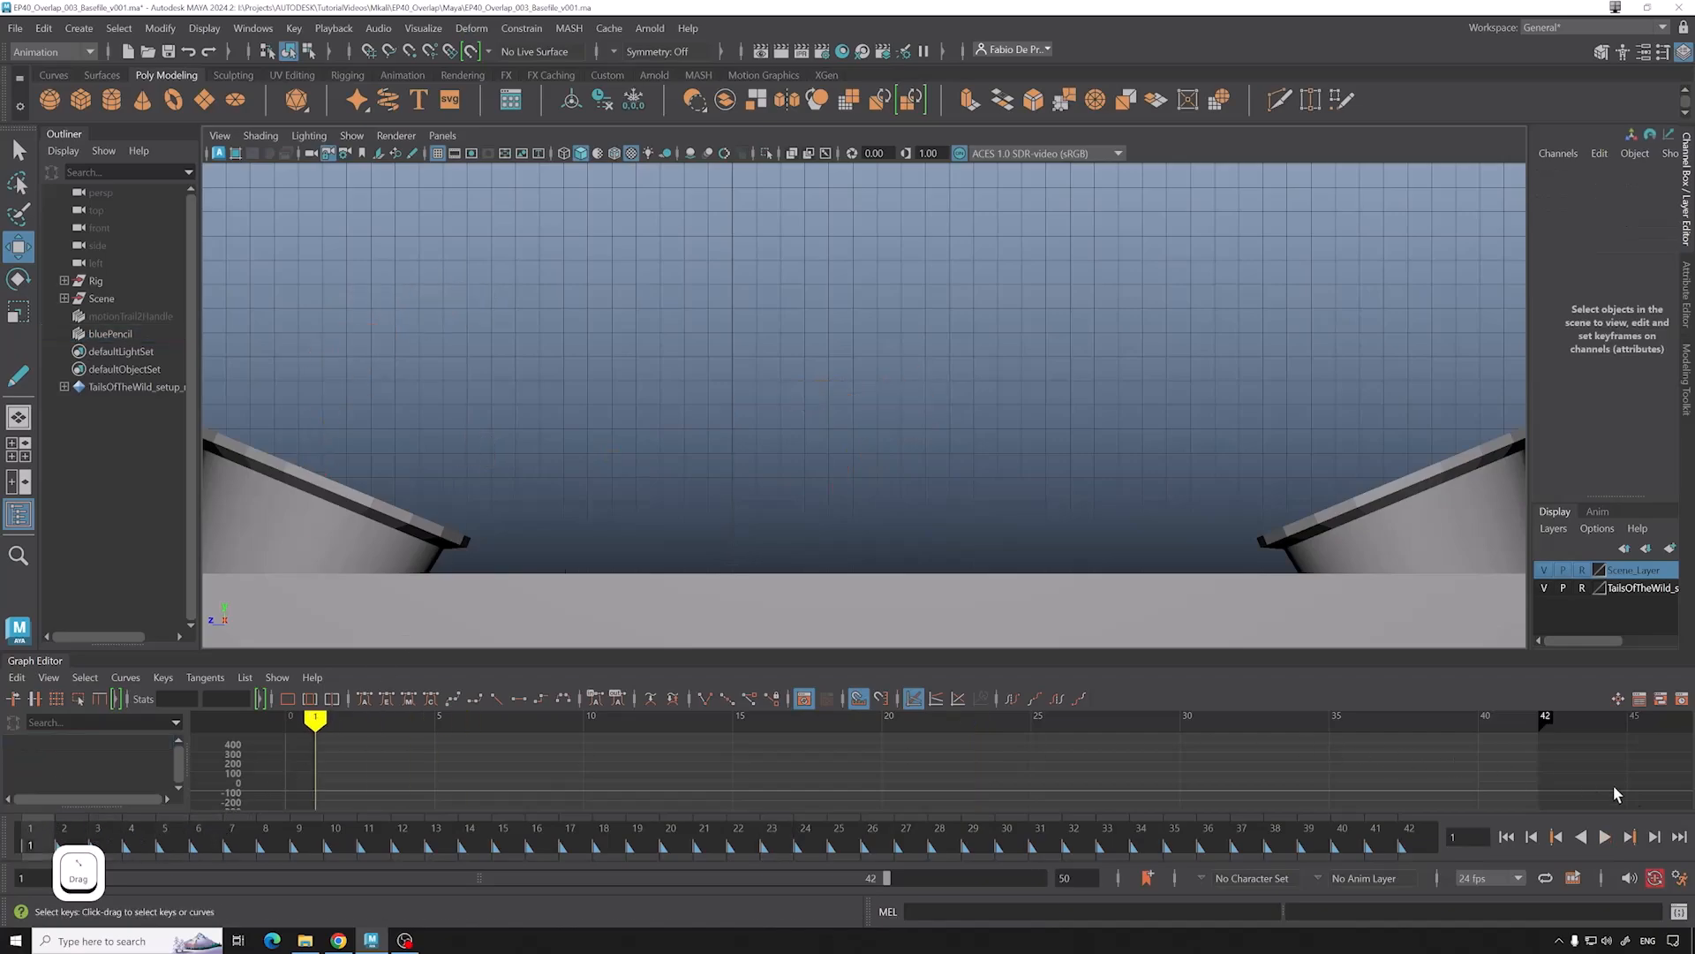
key(alt)
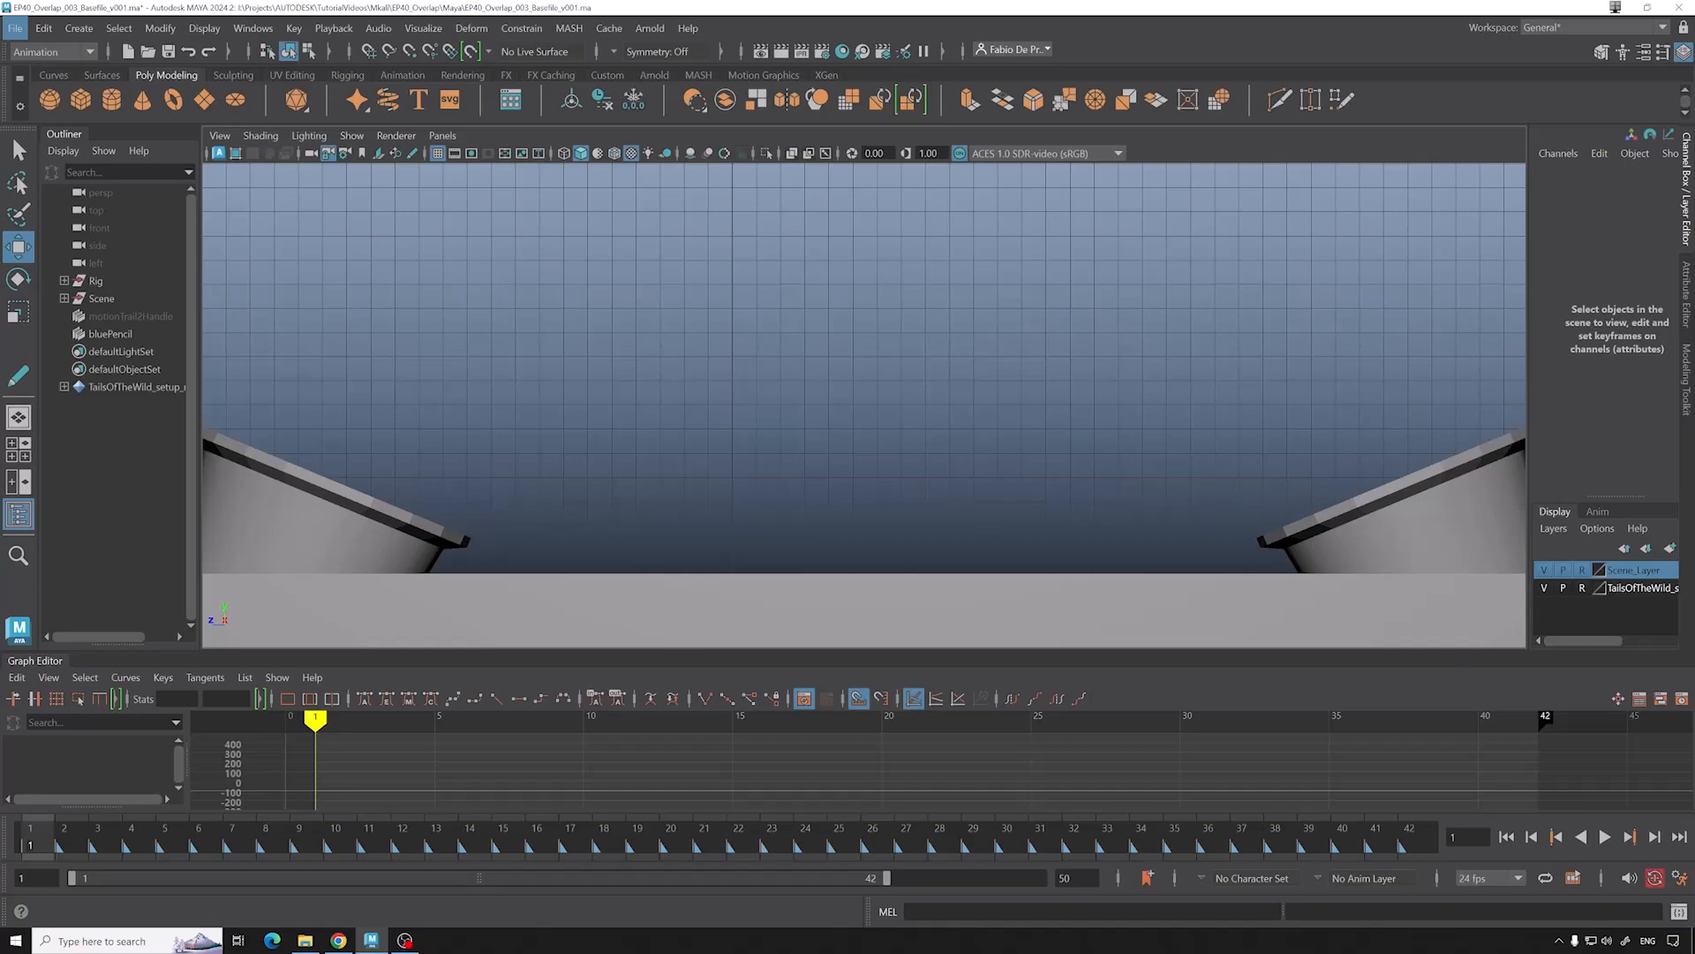
click(124, 282)
key(h)
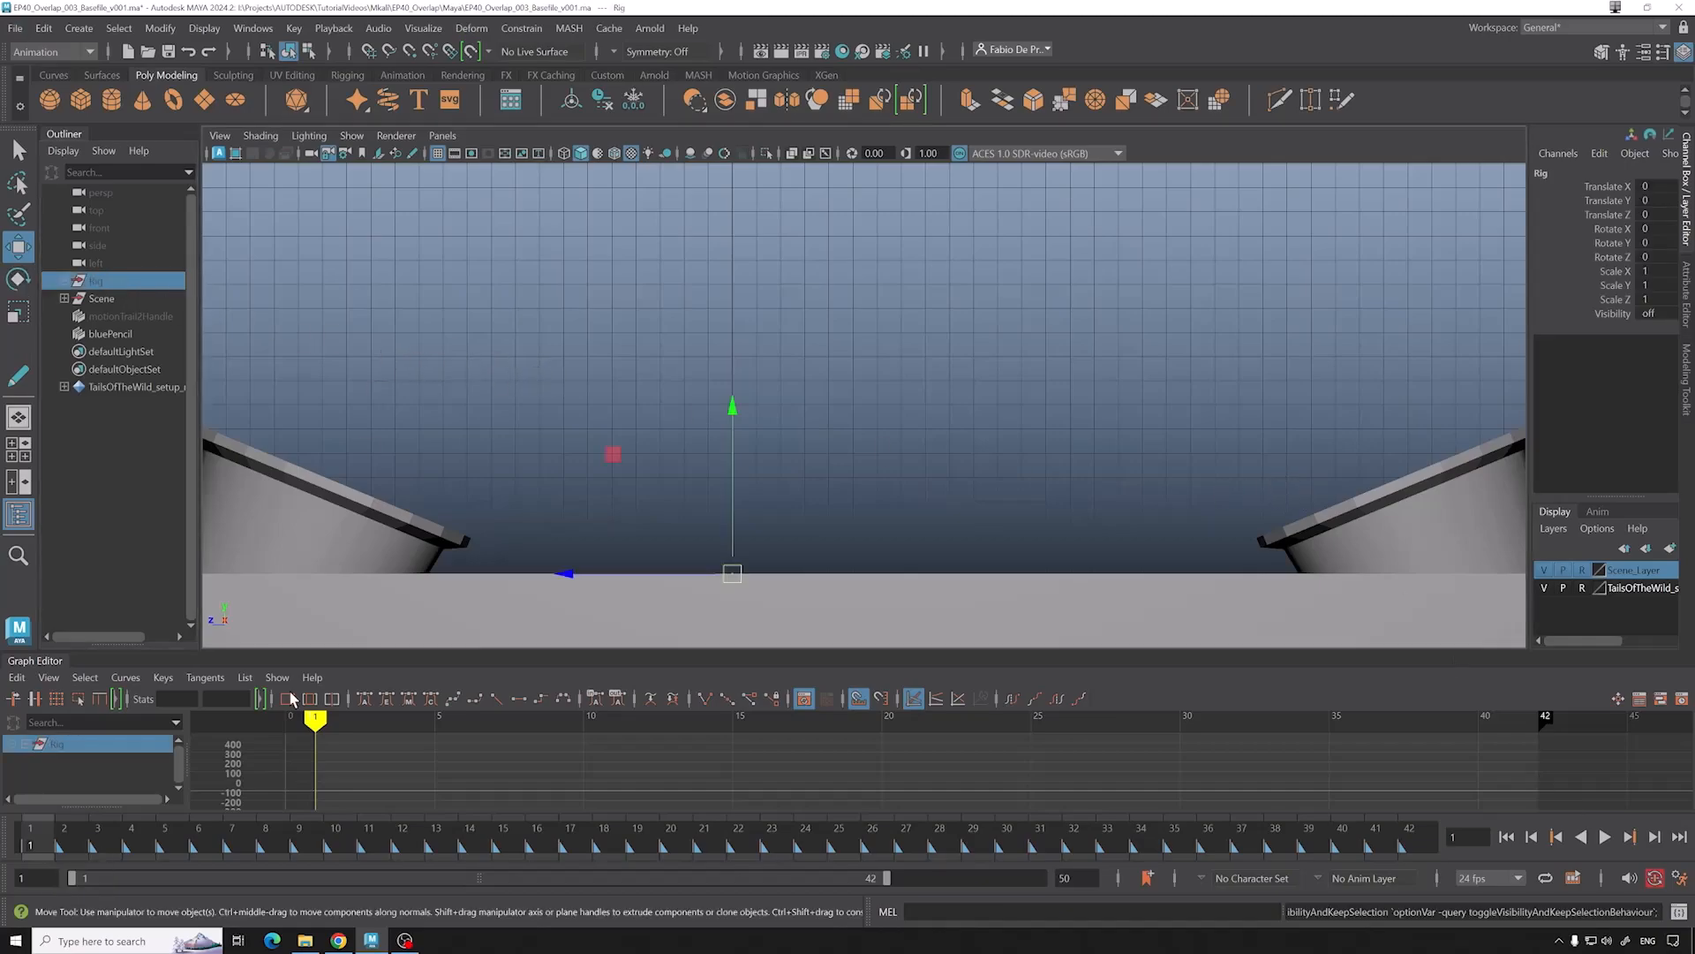
click(1608, 838)
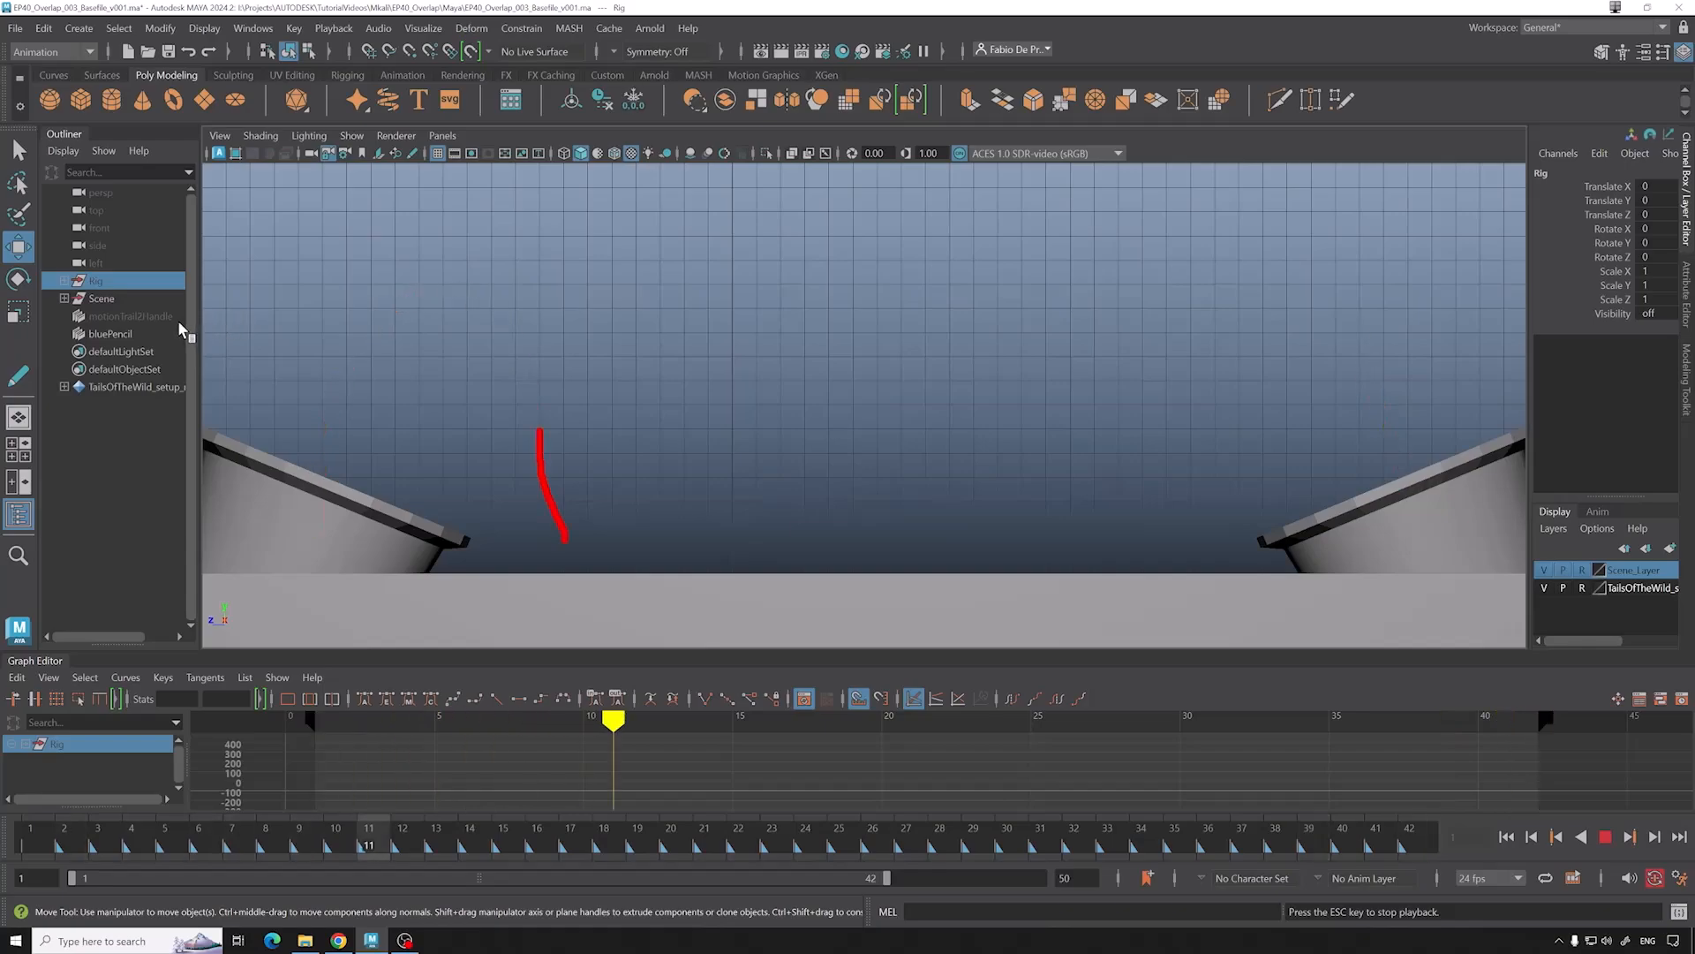
Step: Unhide the Rig group during playback, compare the fox with the tail strokes, and stop the playback
click(150, 285)
key(h)
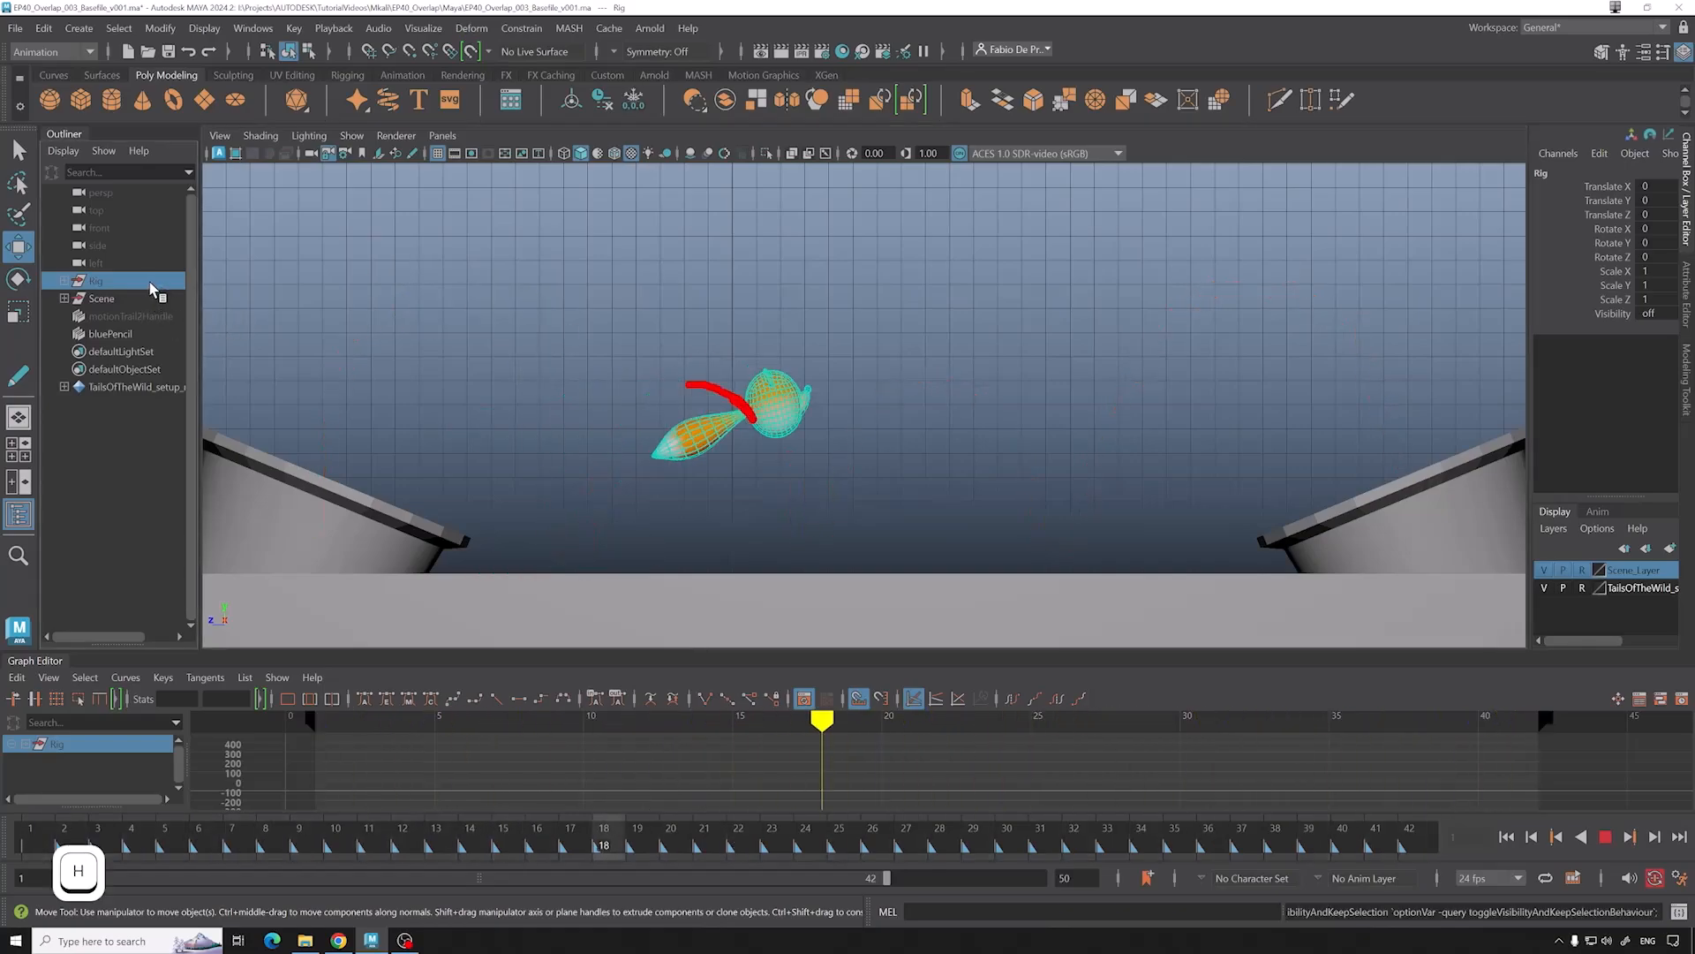
click(889, 308)
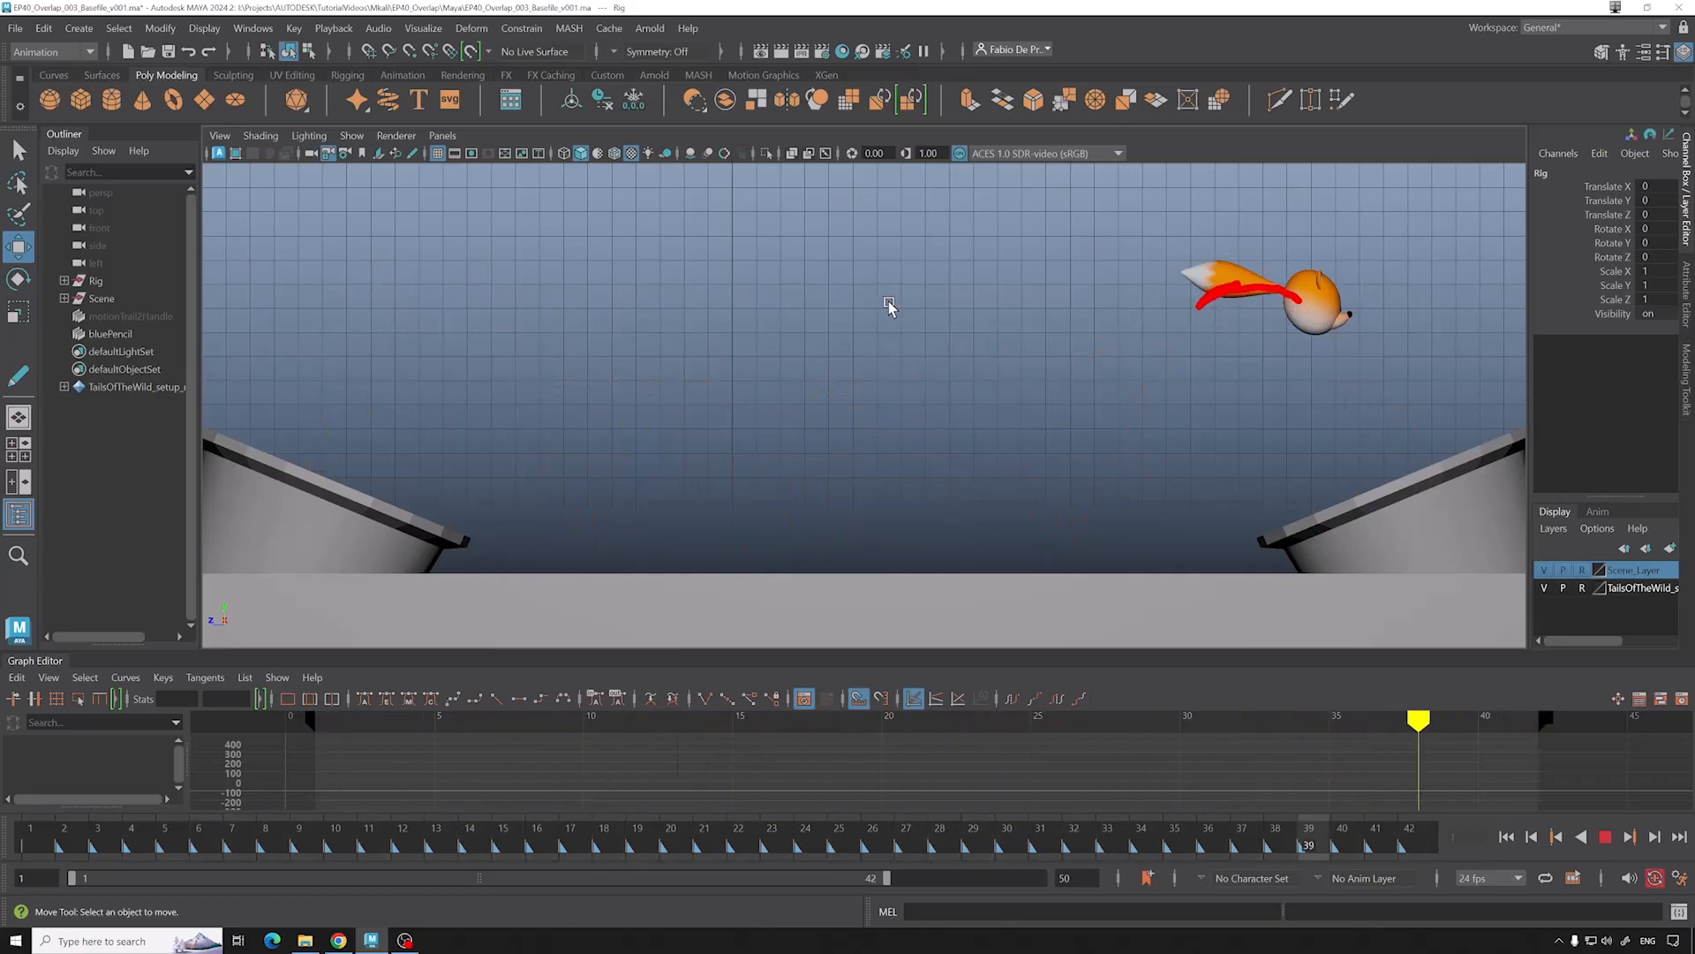
key(Escape)
Step: Go to frame 5 and display the fox's rig controls in the viewport
drag(71, 844, 164, 821)
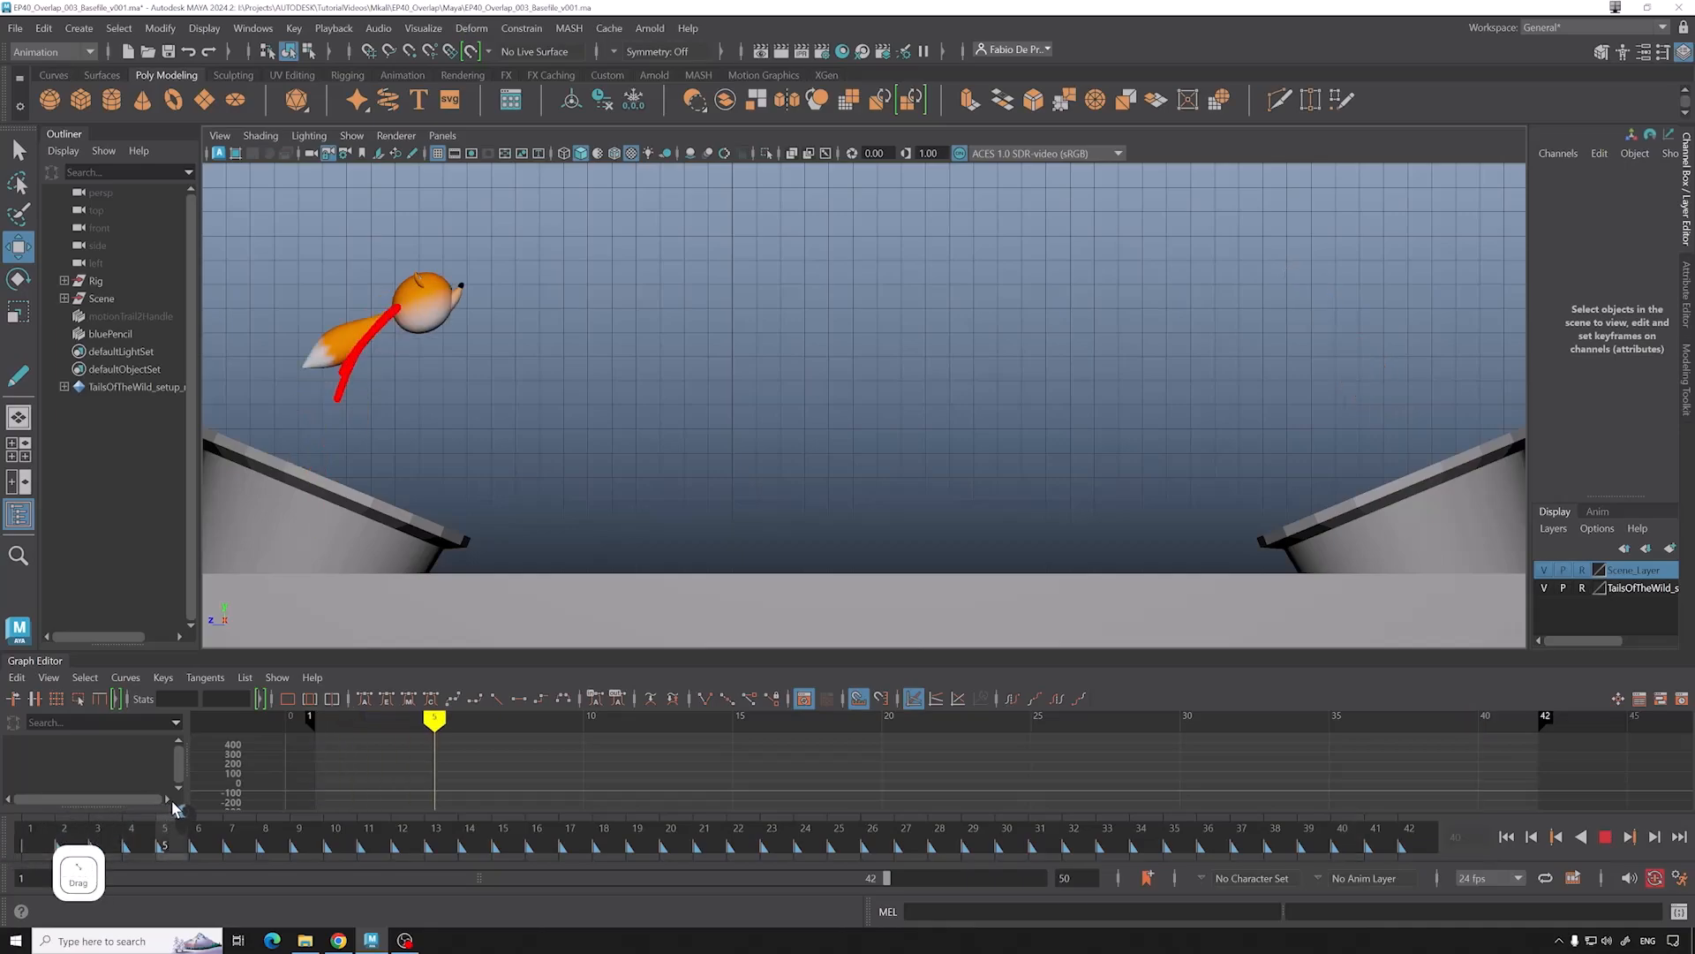
key(alt+1)
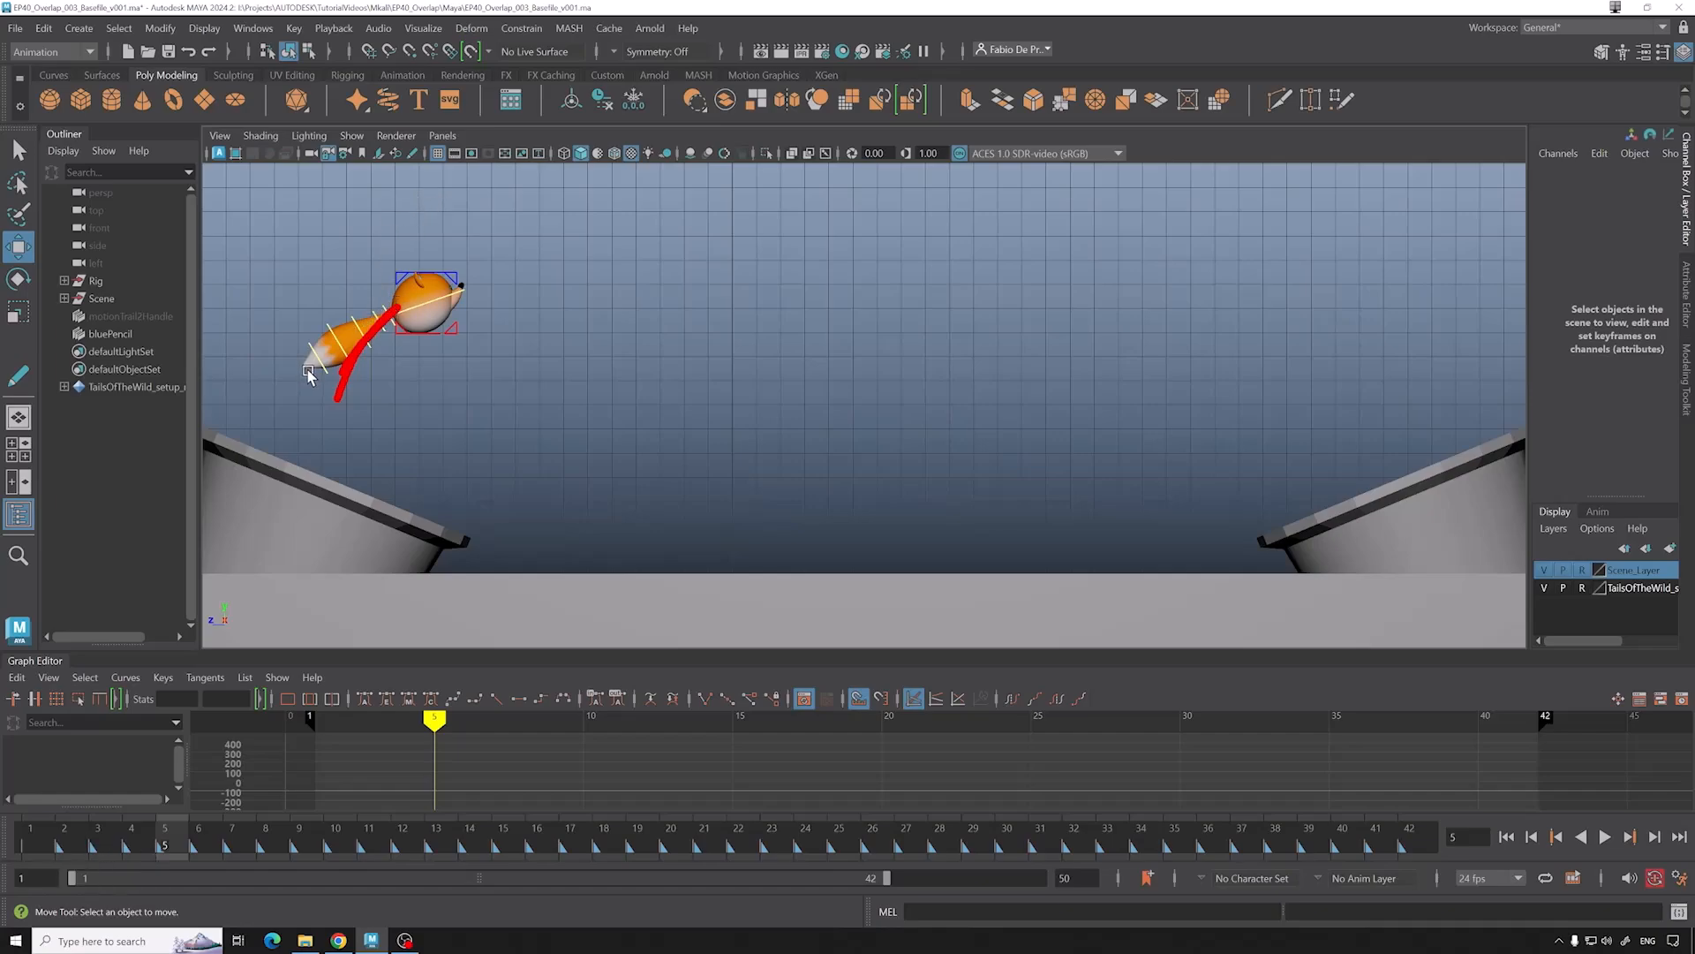
click(395, 333)
click(250, 321)
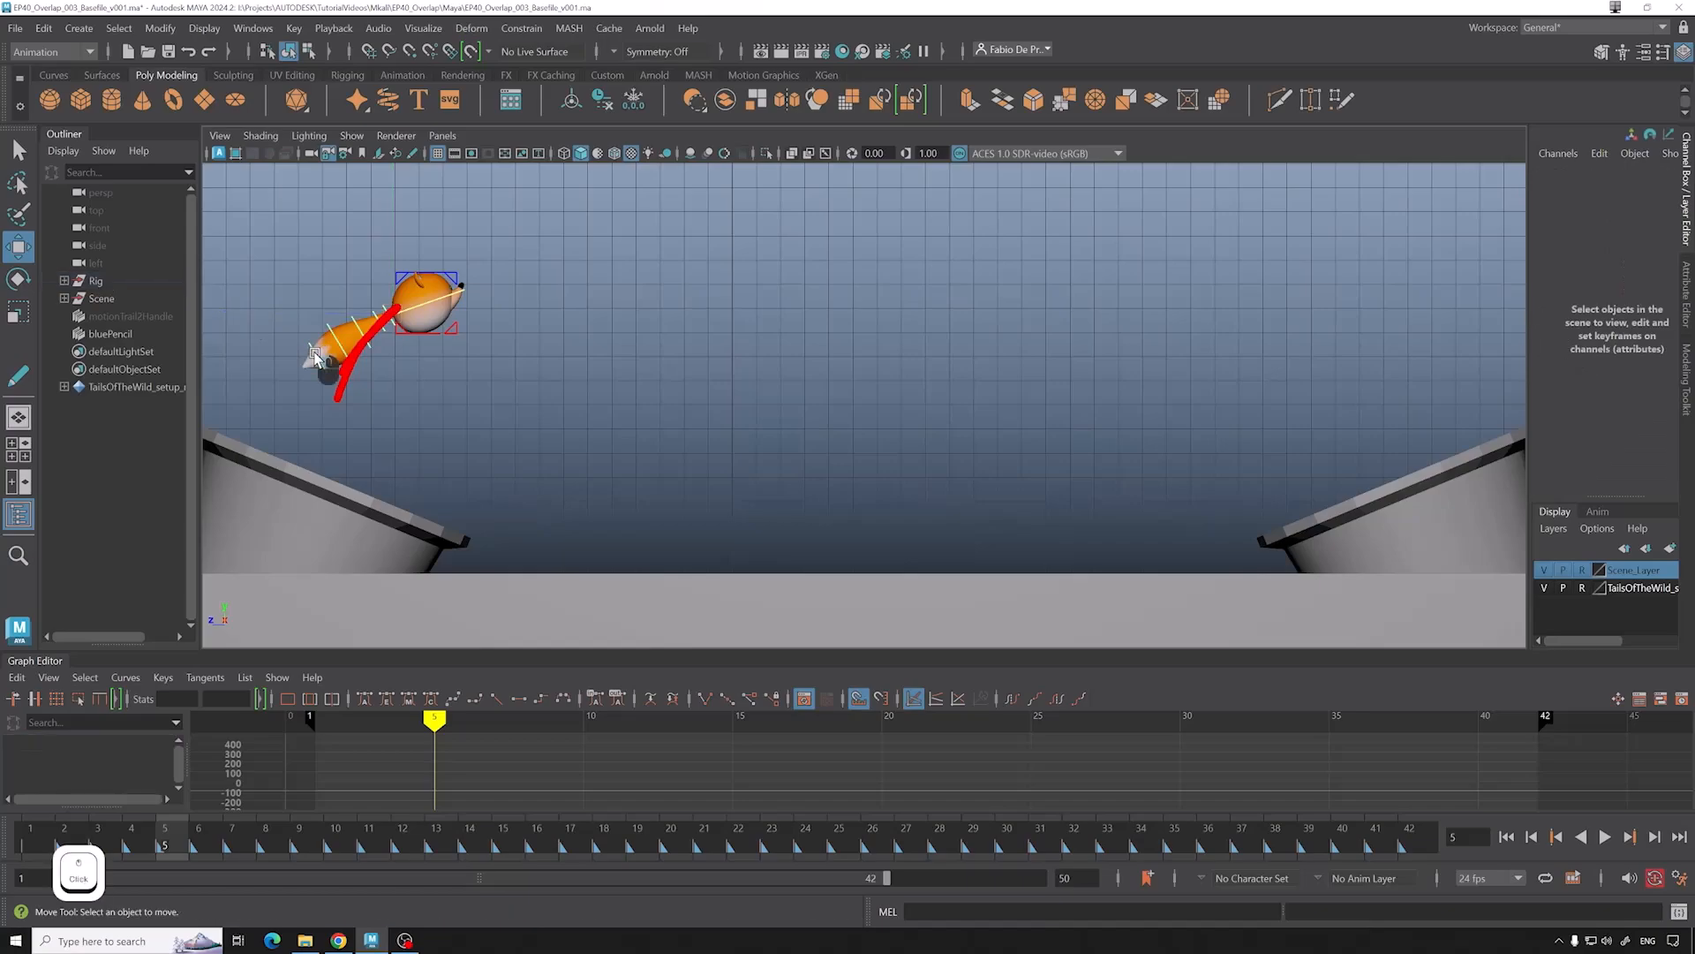
Step: Select the control curves along the fox's tail together, leaving the body's bounce control out of the selection
click(328, 346)
shift+click(347, 329)
shift+click(371, 322)
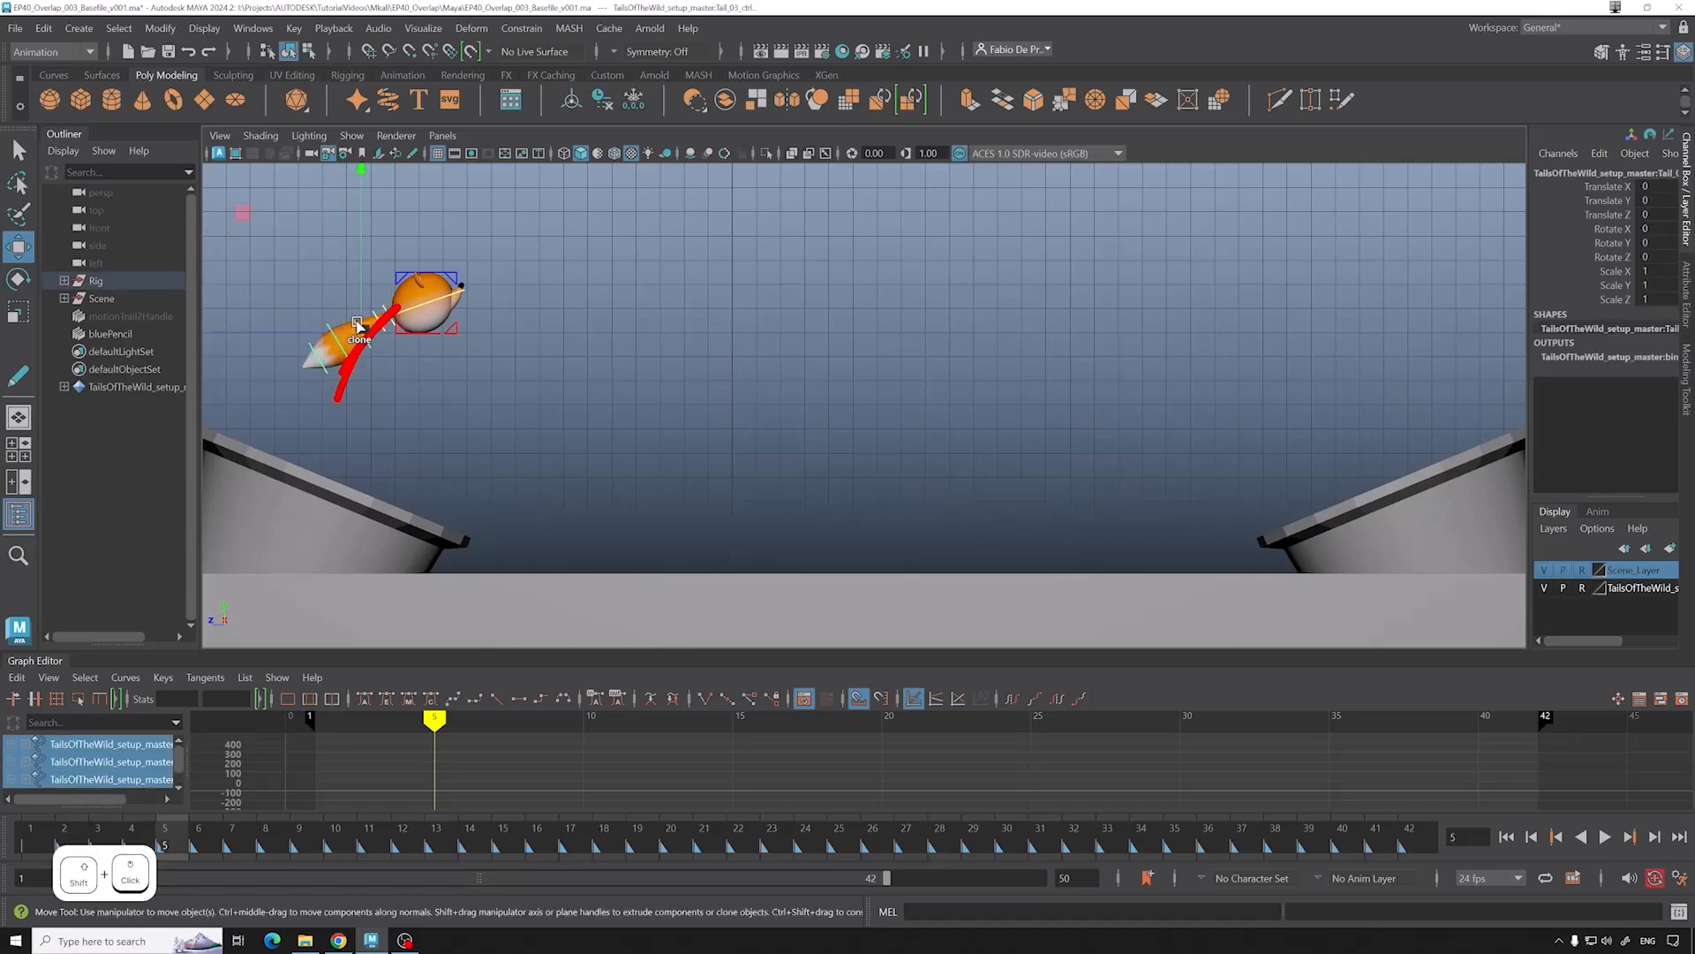
shift+click(386, 307)
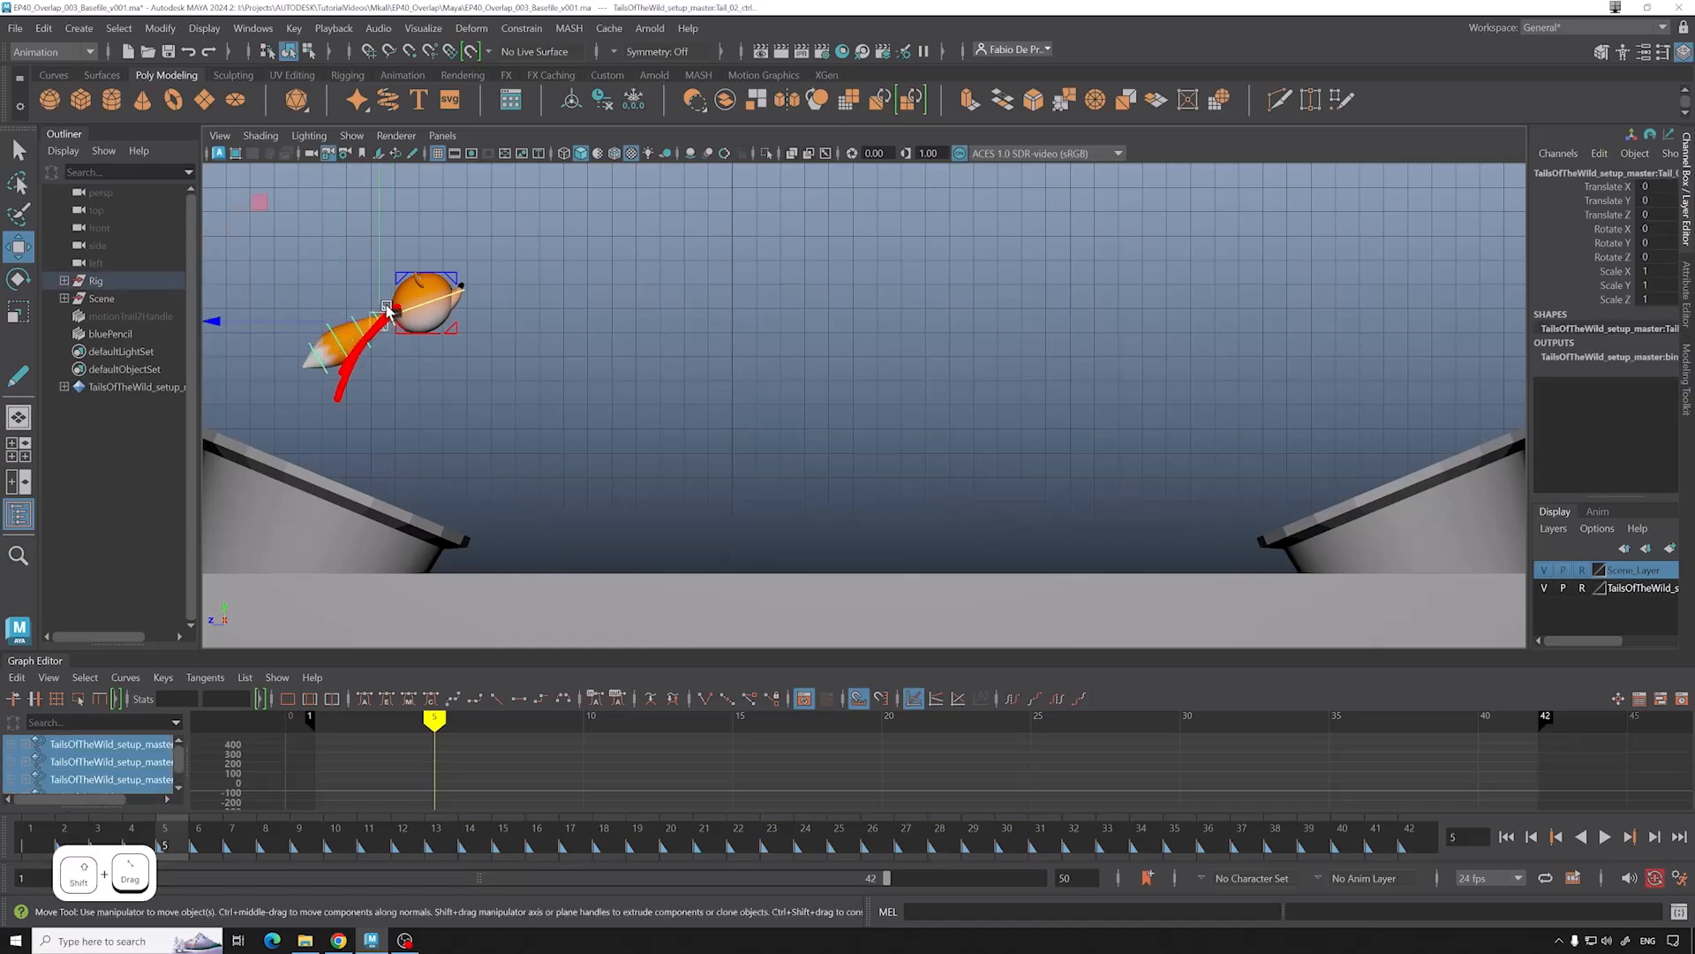
click(397, 326)
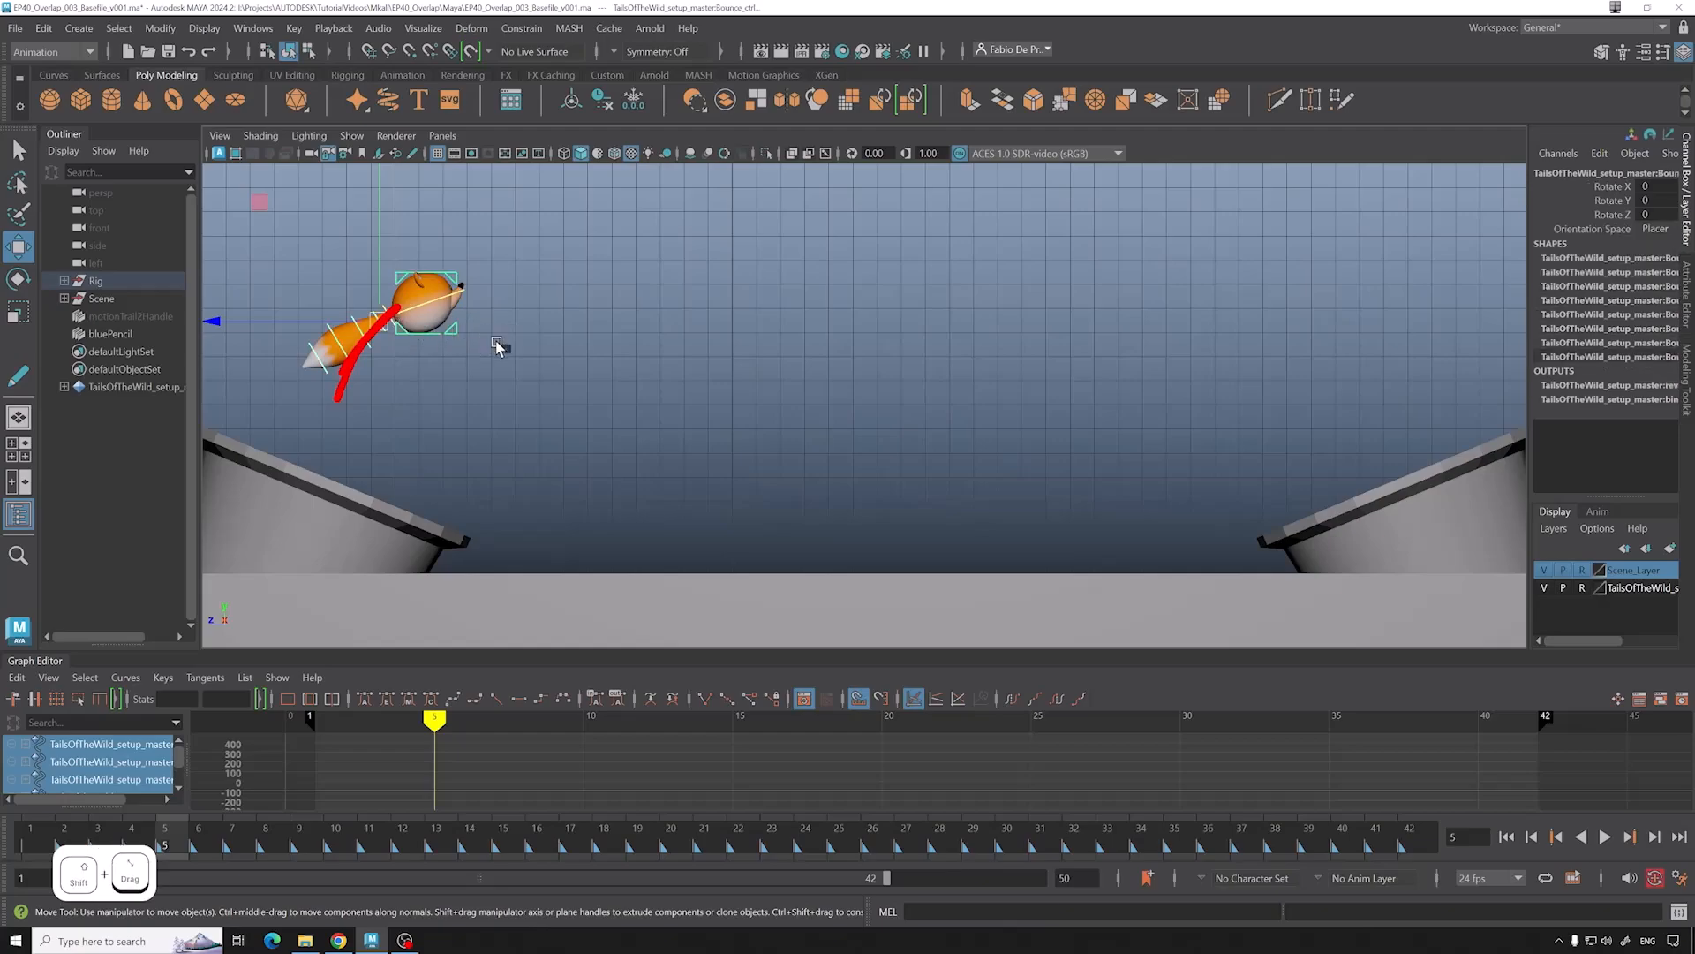
shift+click(434, 342)
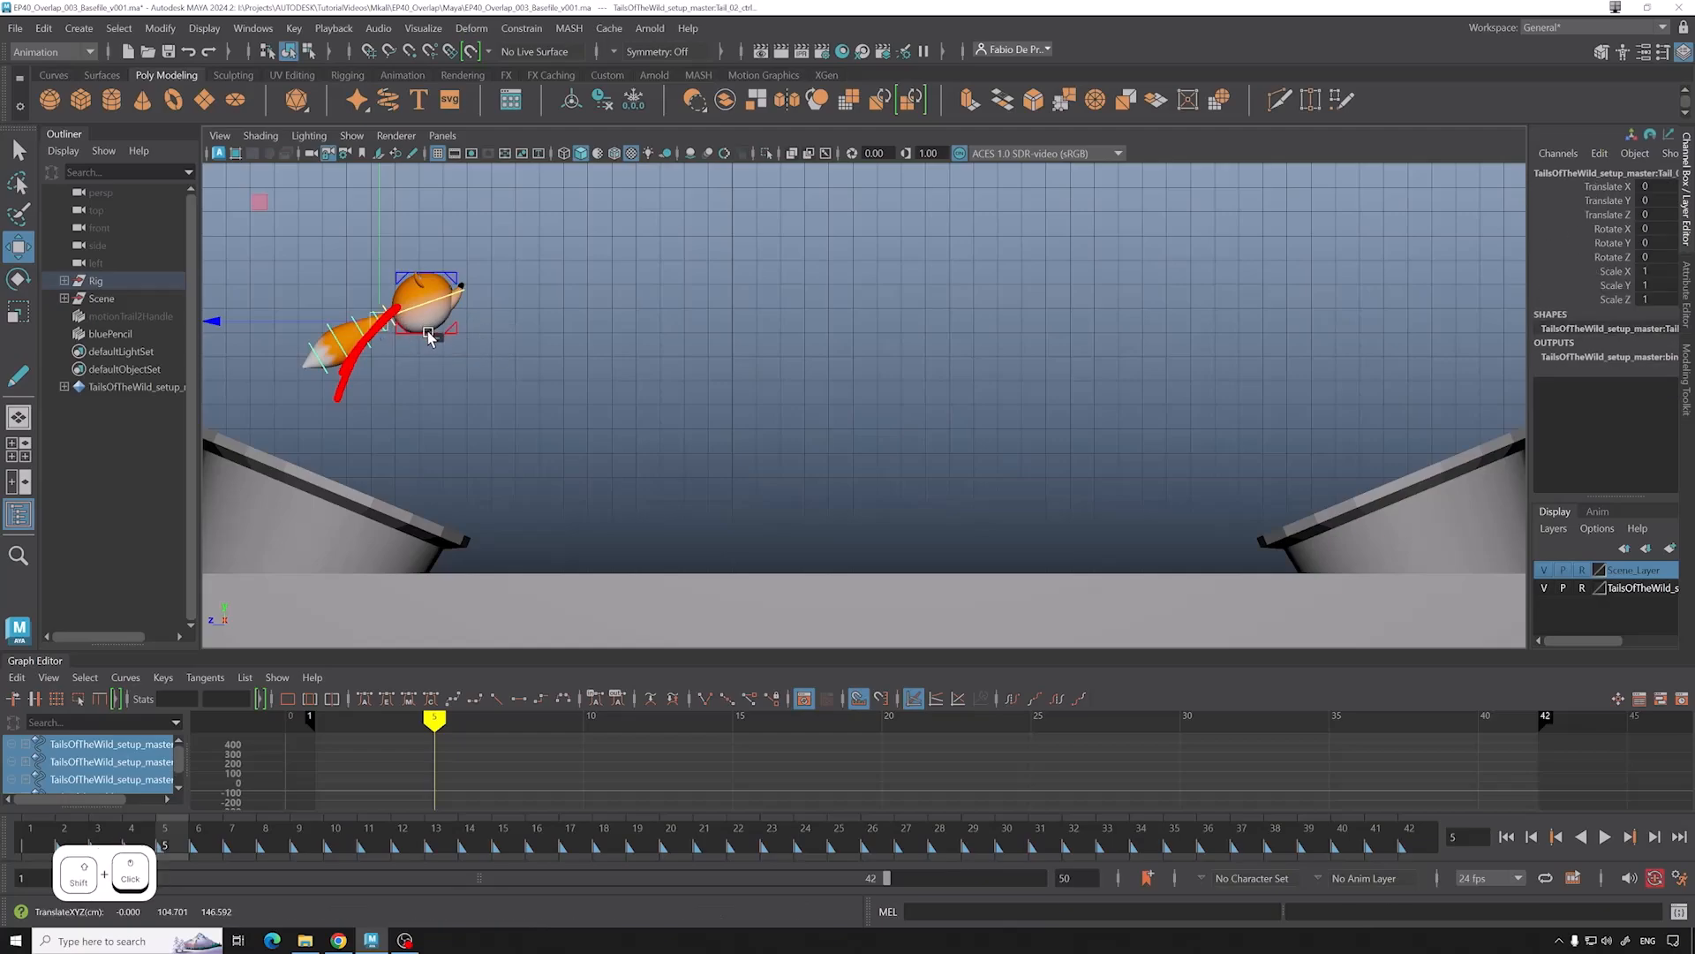
Step: Hide the bluePencil strokes
click(152, 334)
key(h)
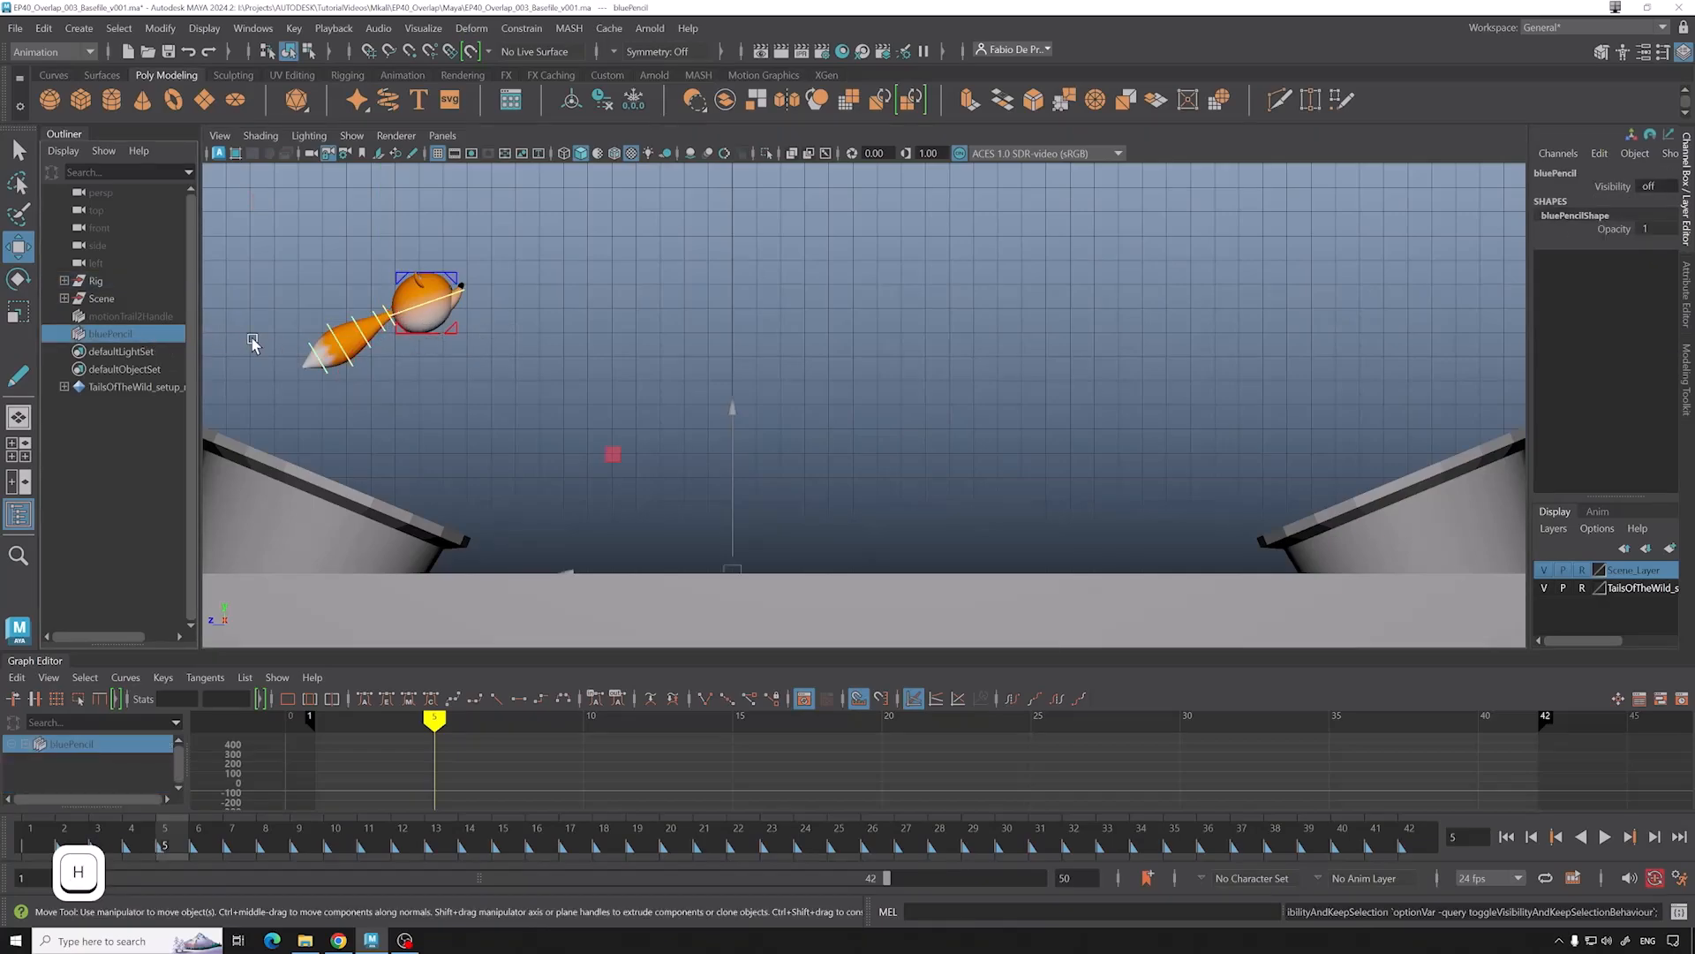
Step: Select all the fox's tail controls together and set a key on them at frame 1
click(382, 318)
shift+click(378, 332)
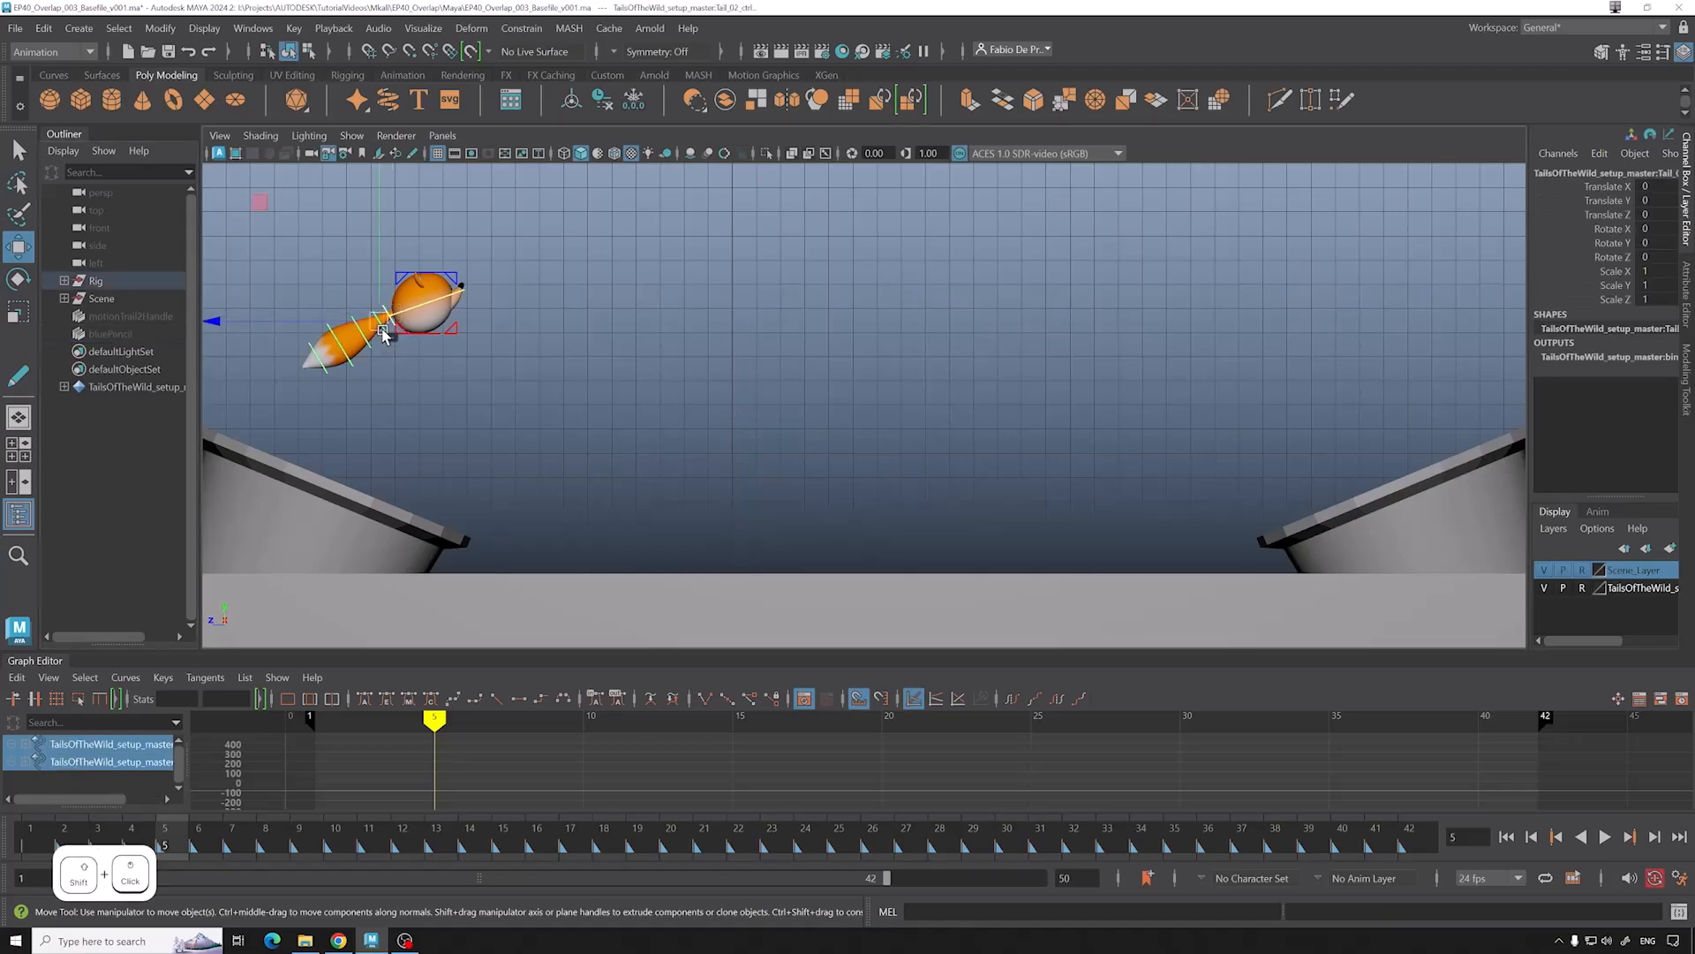
shift+click(363, 350)
shift+click(347, 369)
shift+click(320, 363)
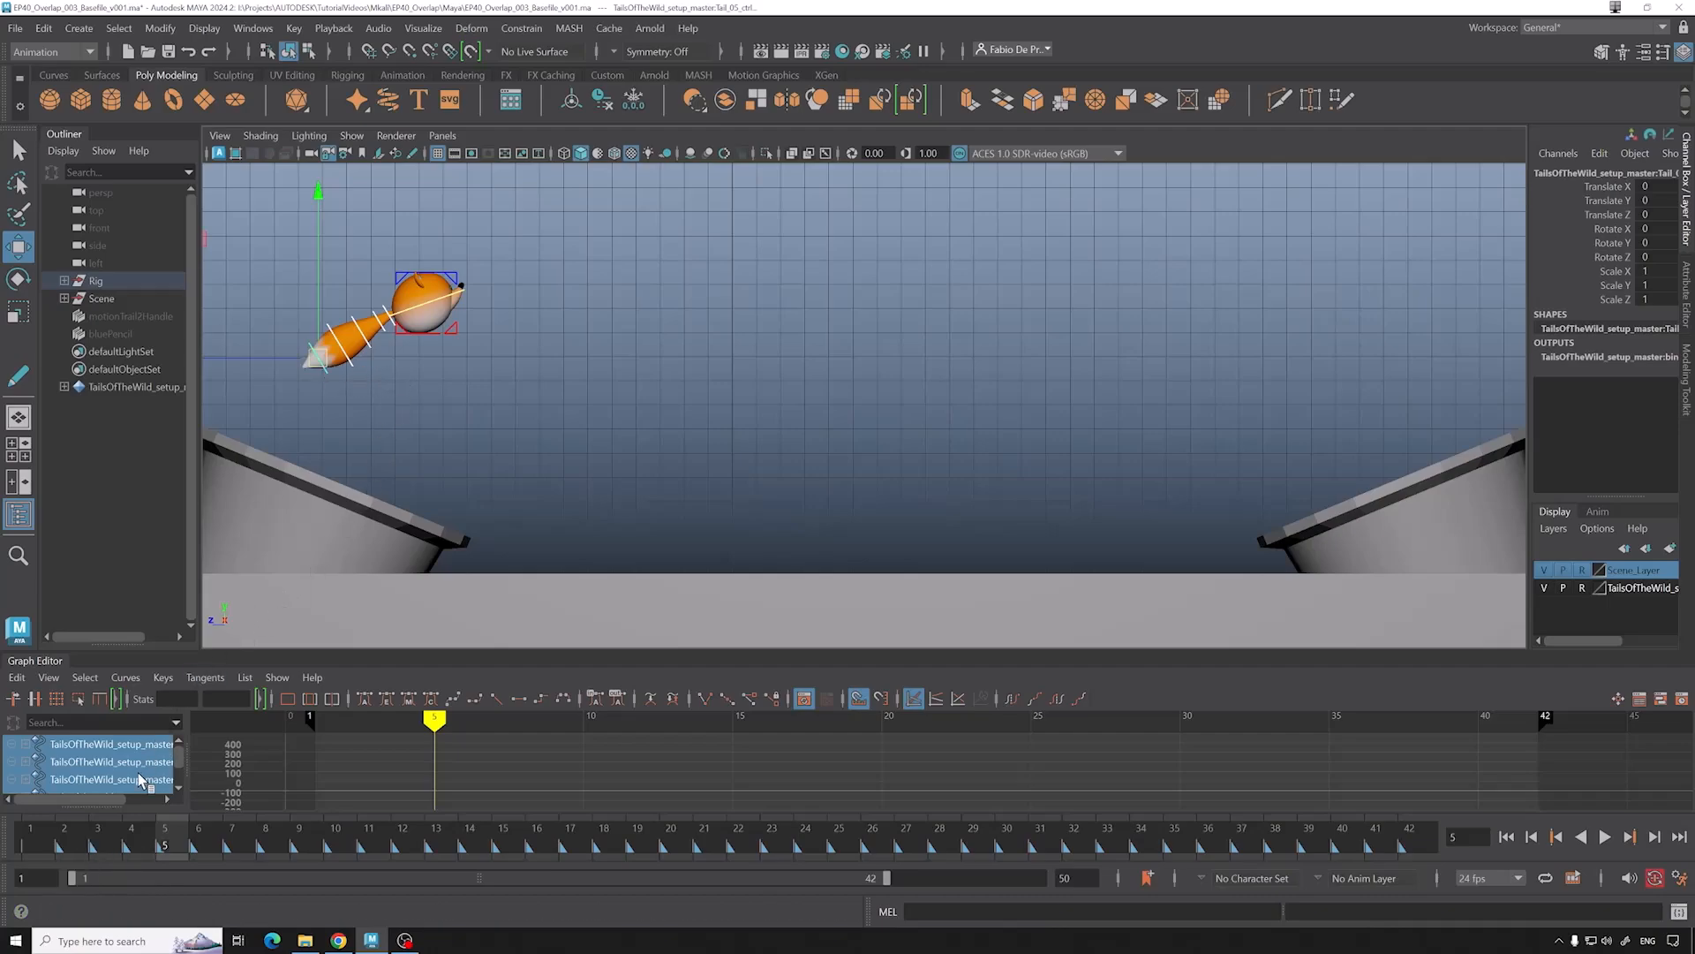
click(40, 832)
key(s)
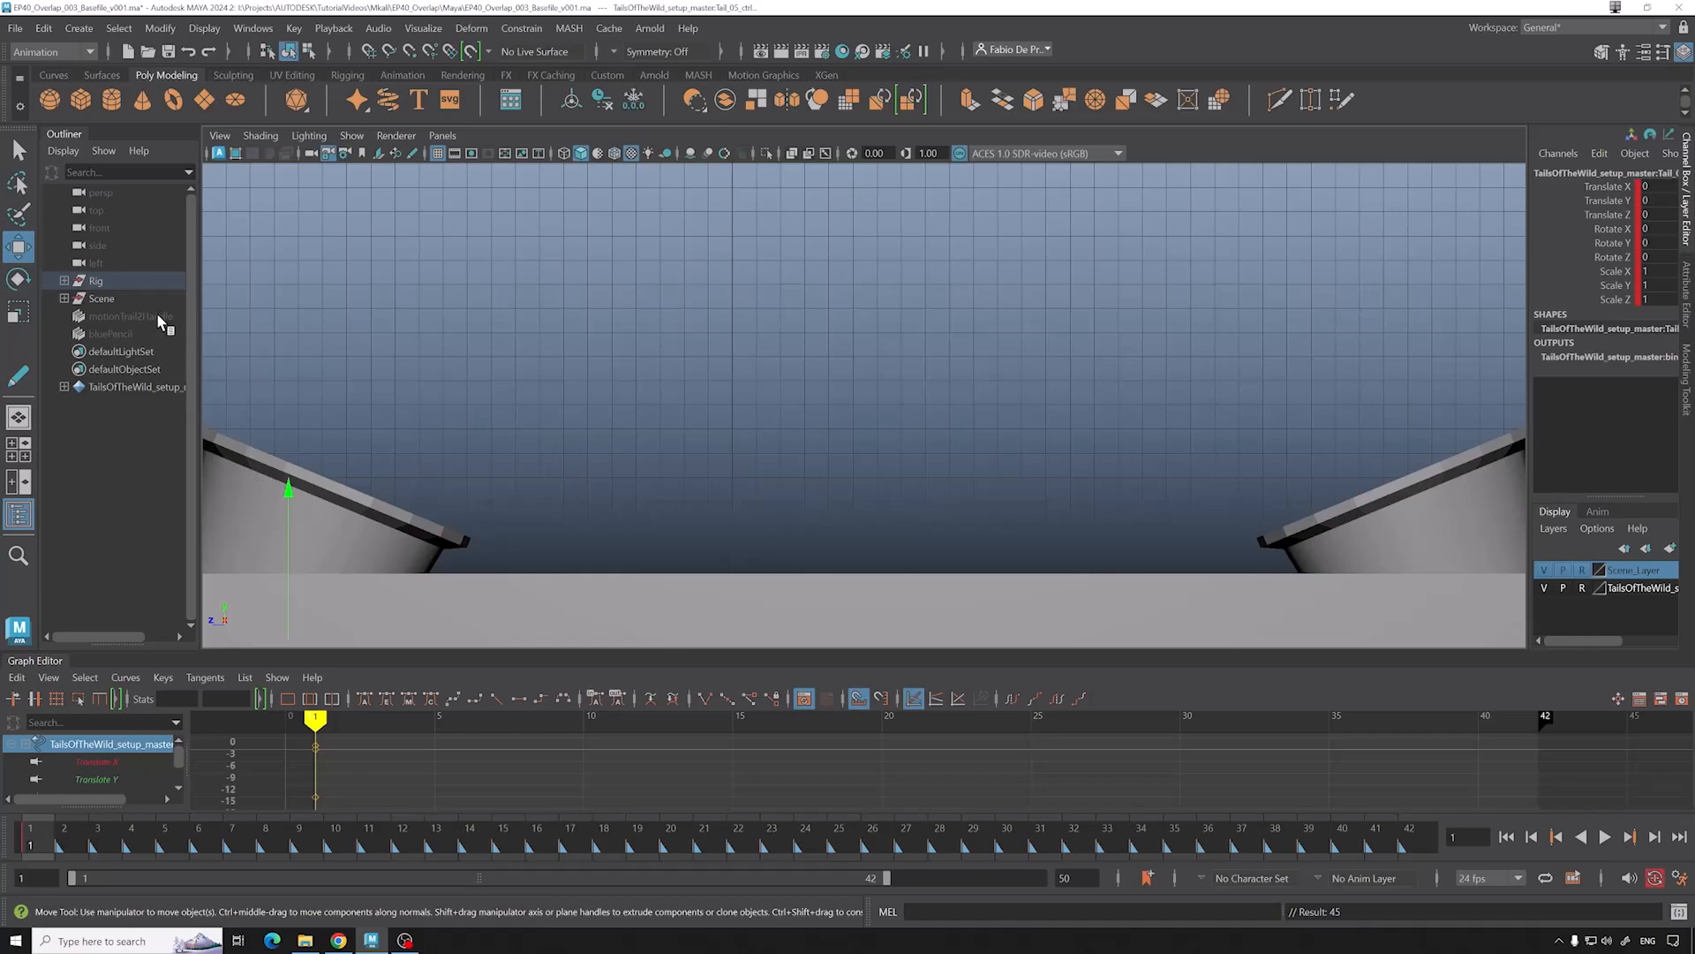
Step: Create a quick select set named "Tail" from the selected tail controls
drag(134, 858, 239, 843)
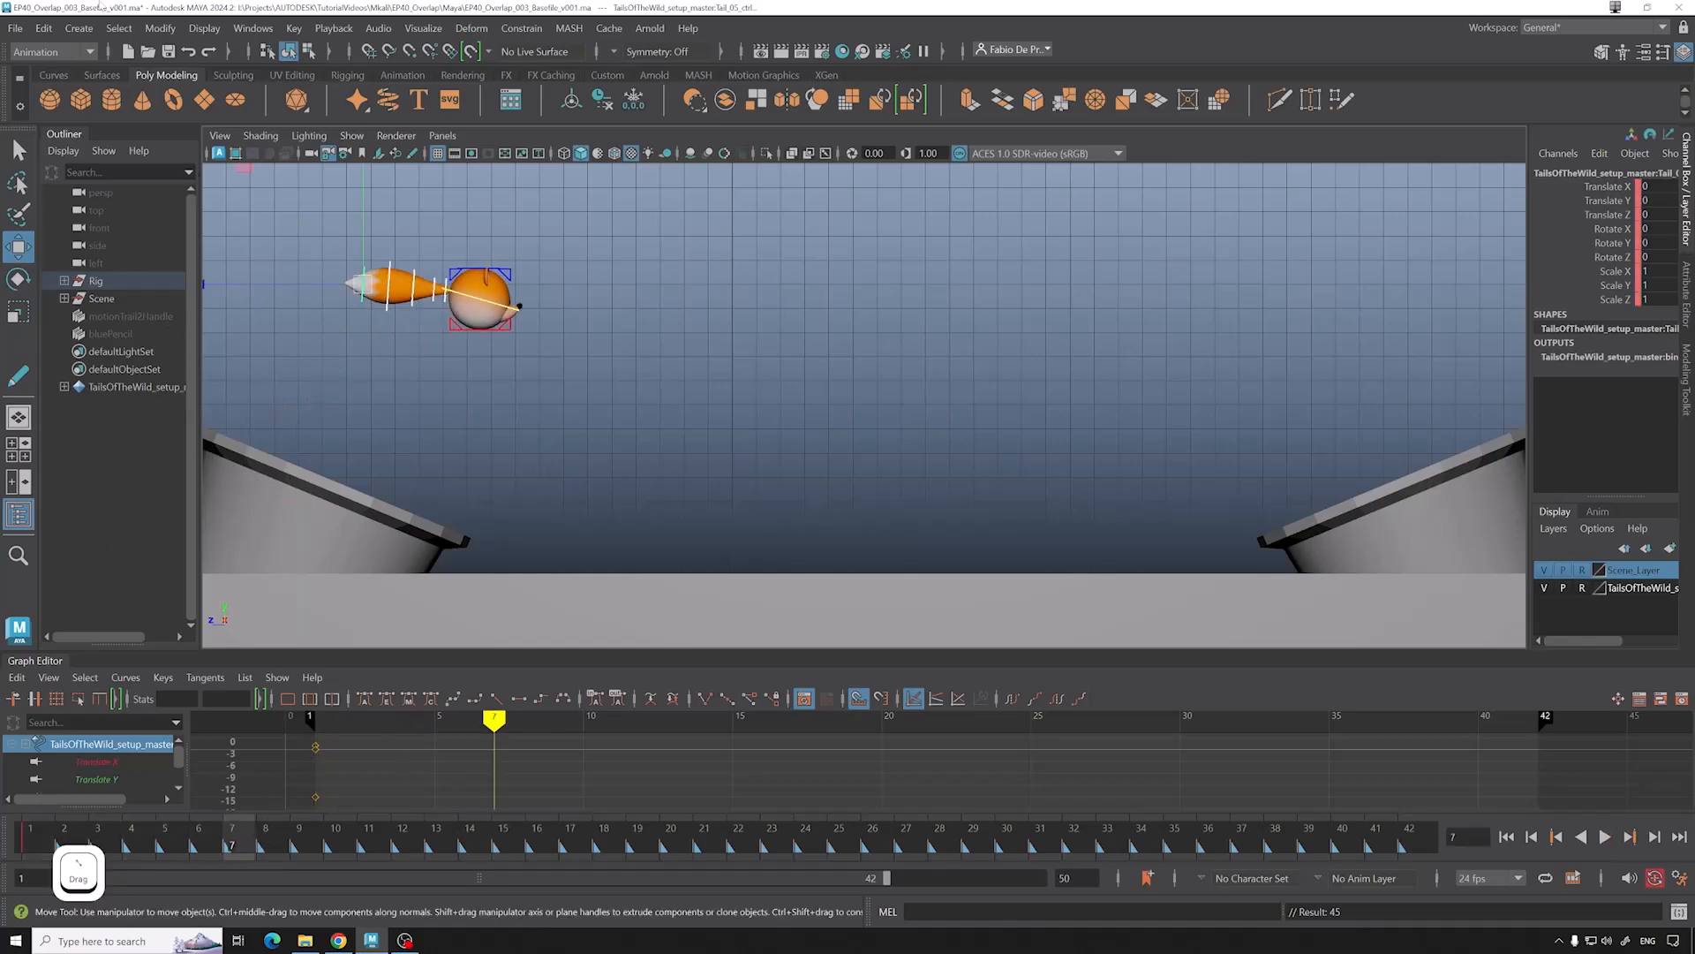
click(82, 26)
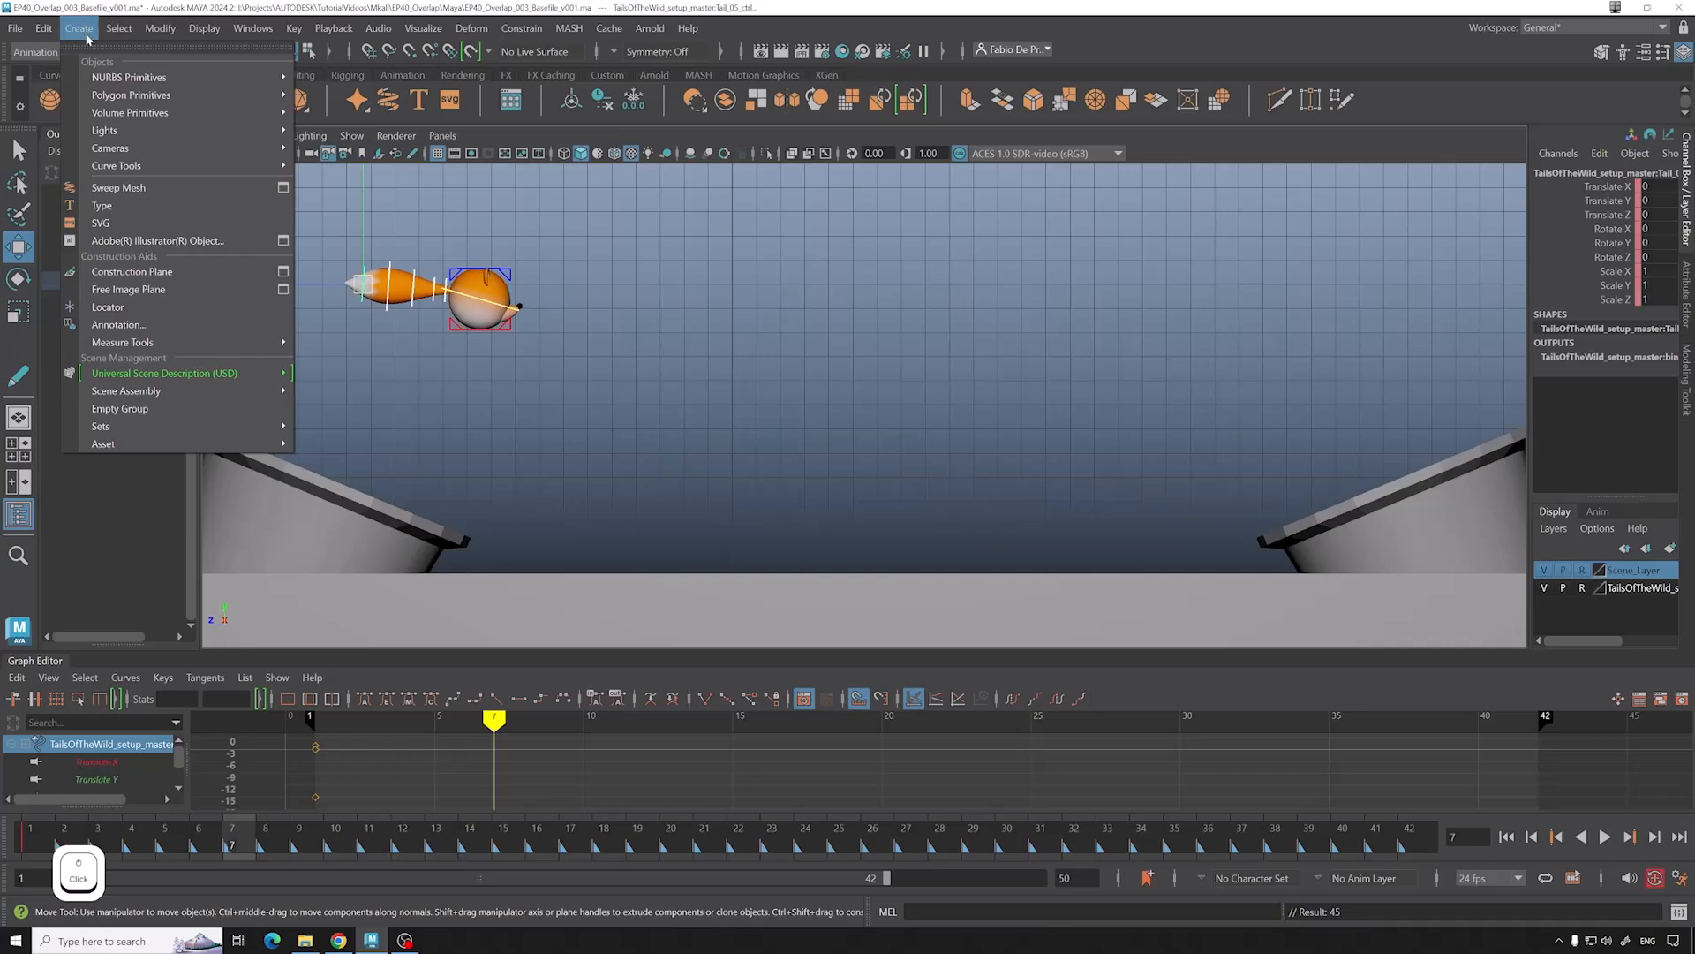
mouse_move(177, 431)
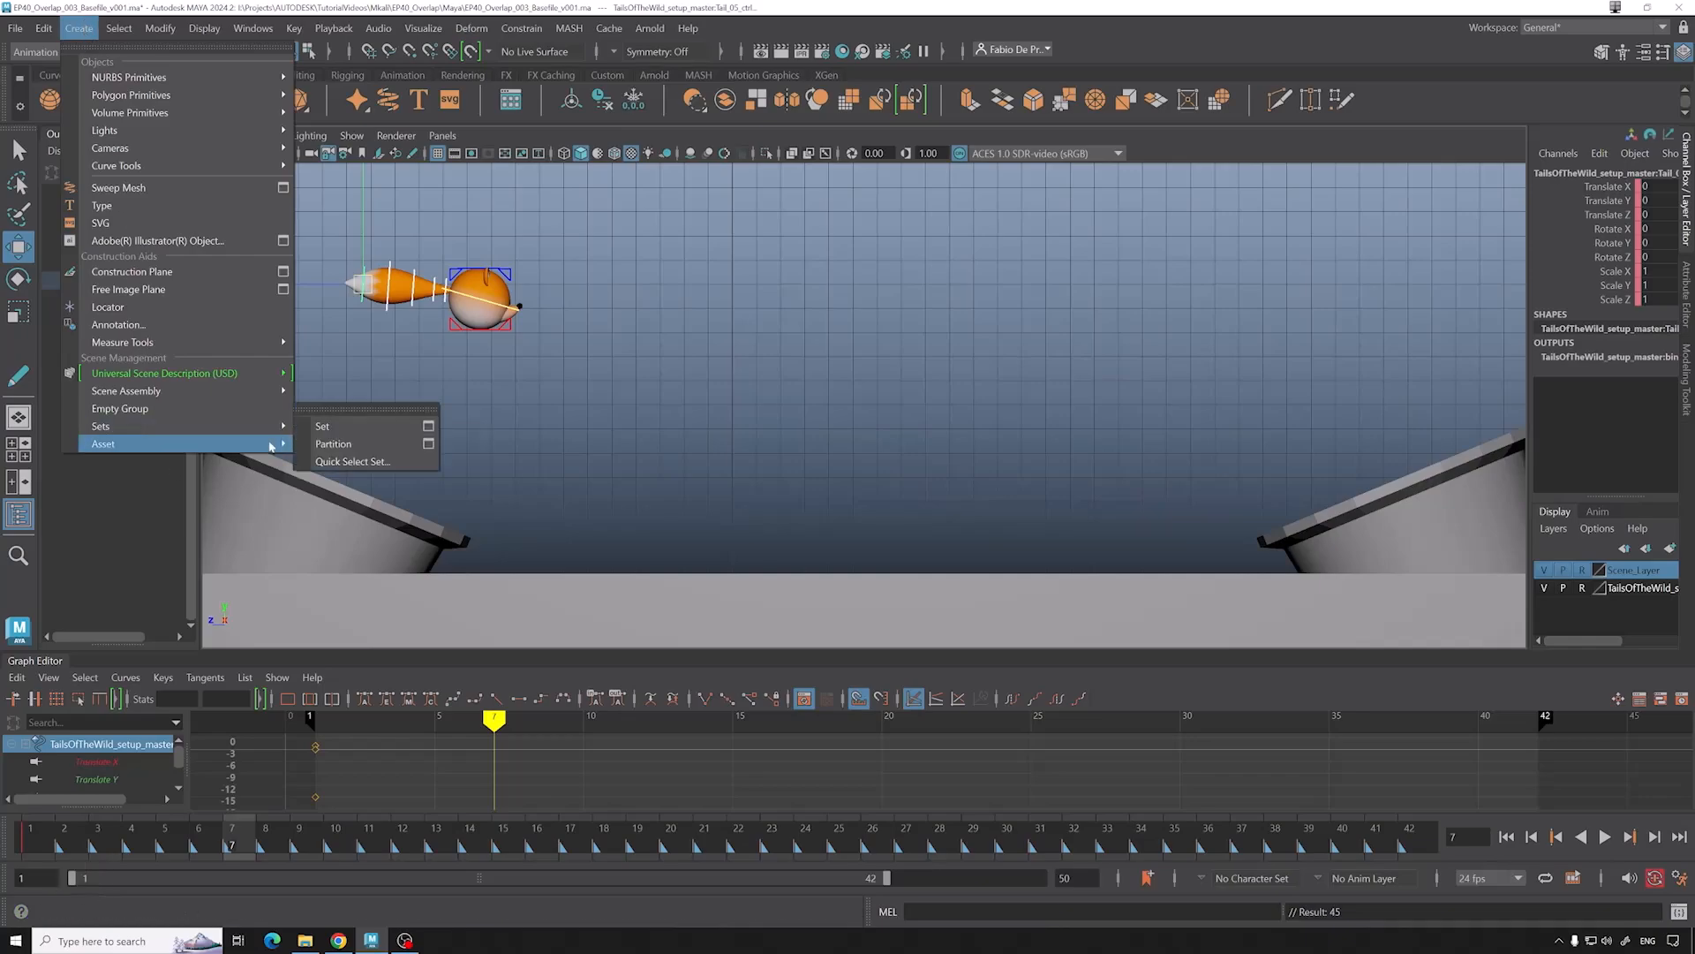
click(346, 461)
text(Tail)
key(Return)
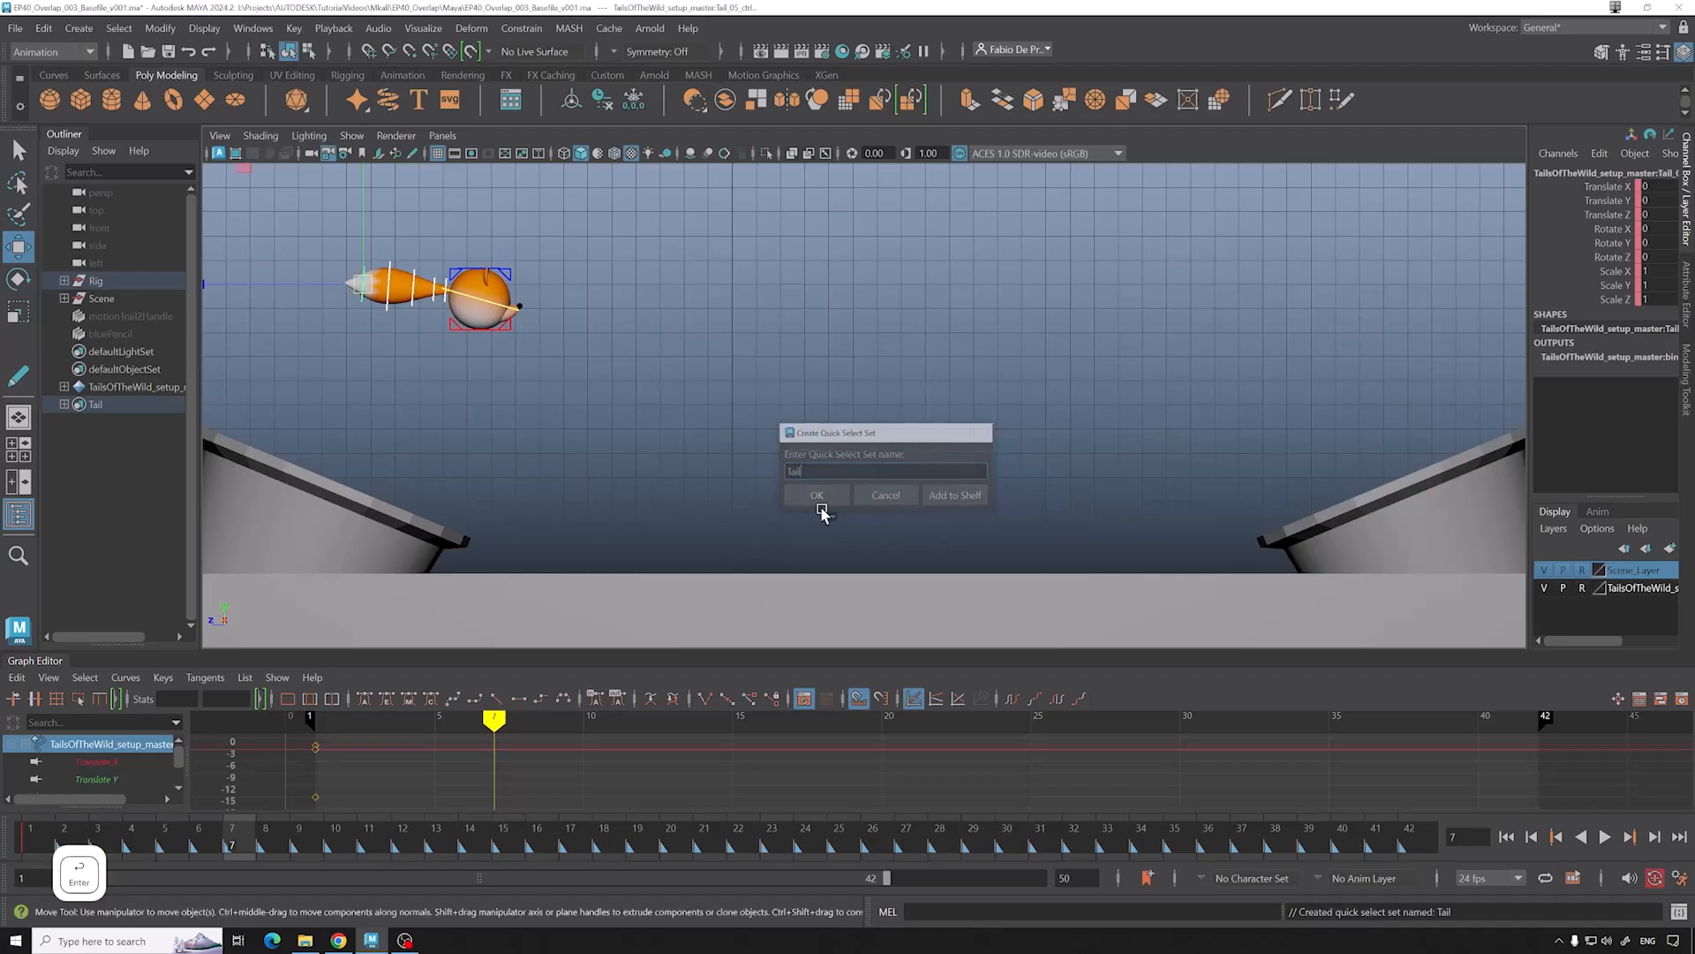
Step: Clear the selection and select all tail controls again through the members of the Tail set
click(343, 366)
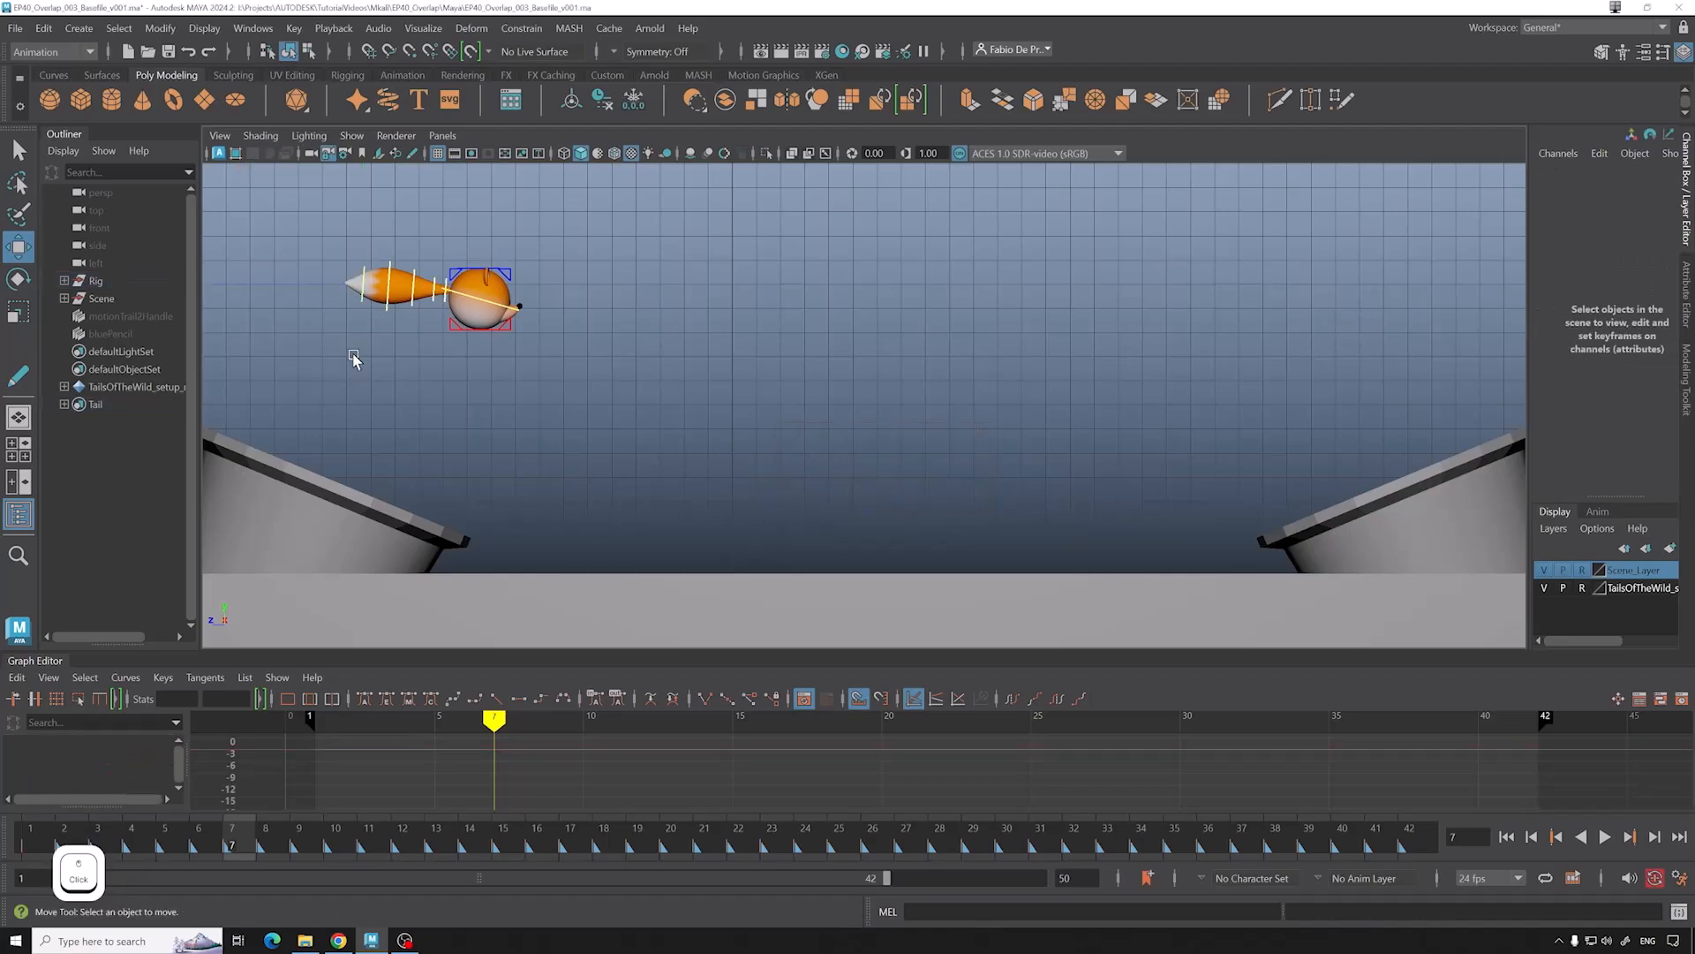
click(386, 311)
click(413, 303)
click(435, 299)
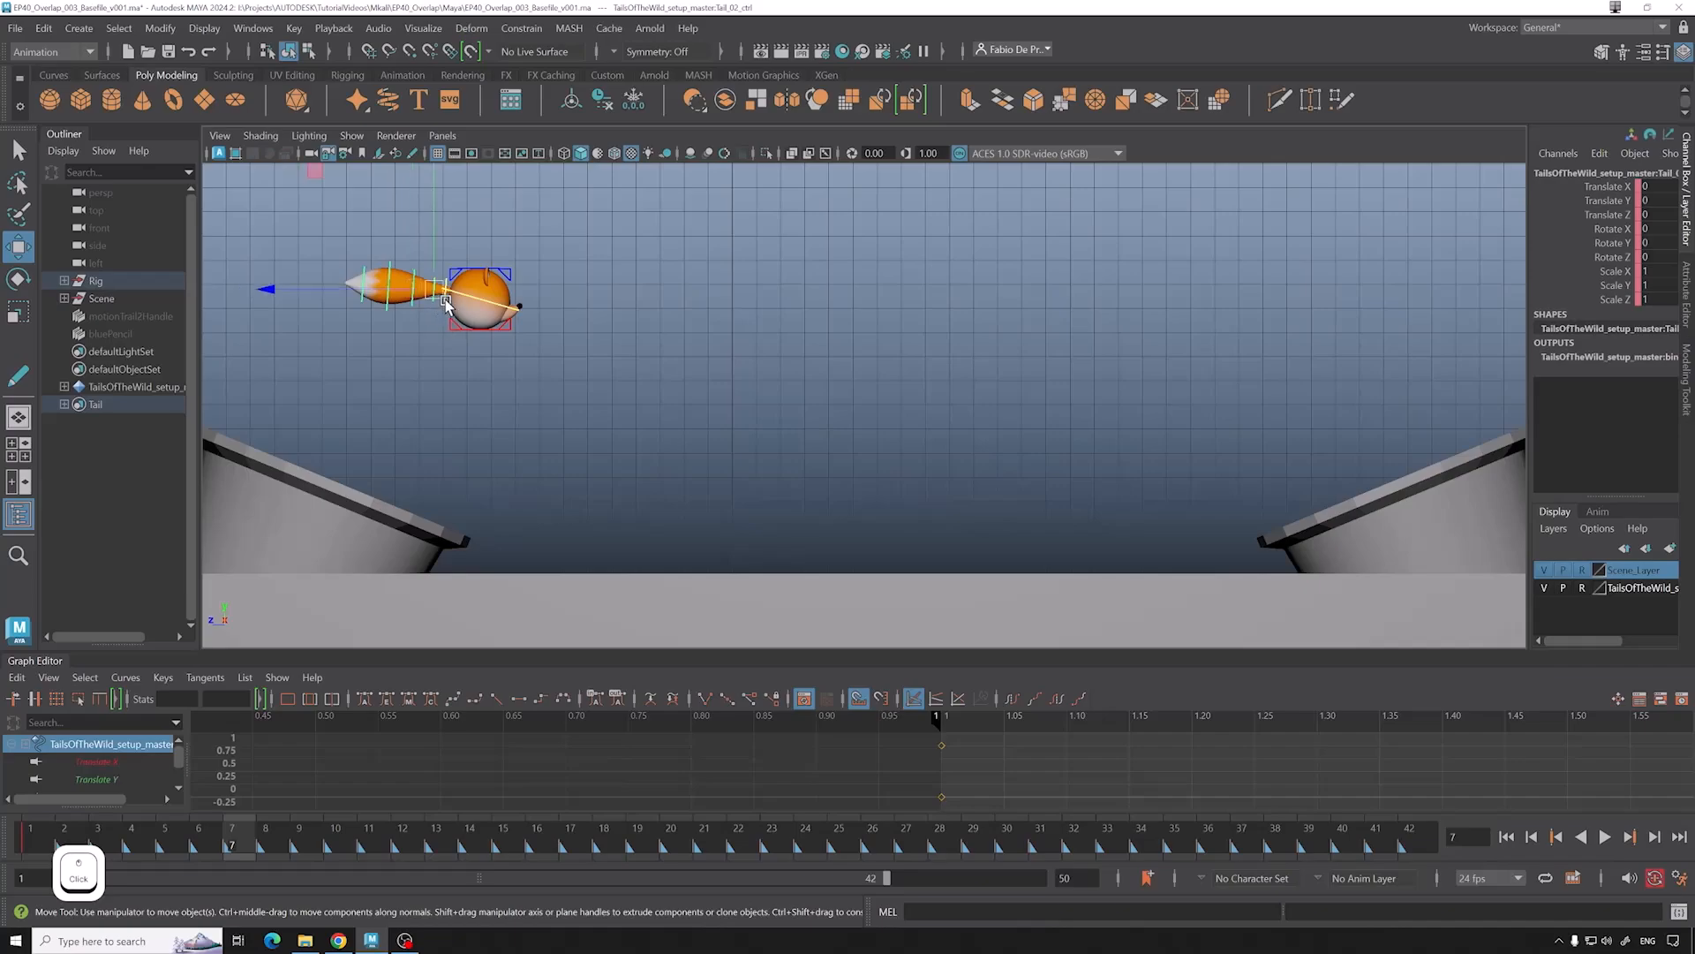
click(378, 397)
click(133, 405)
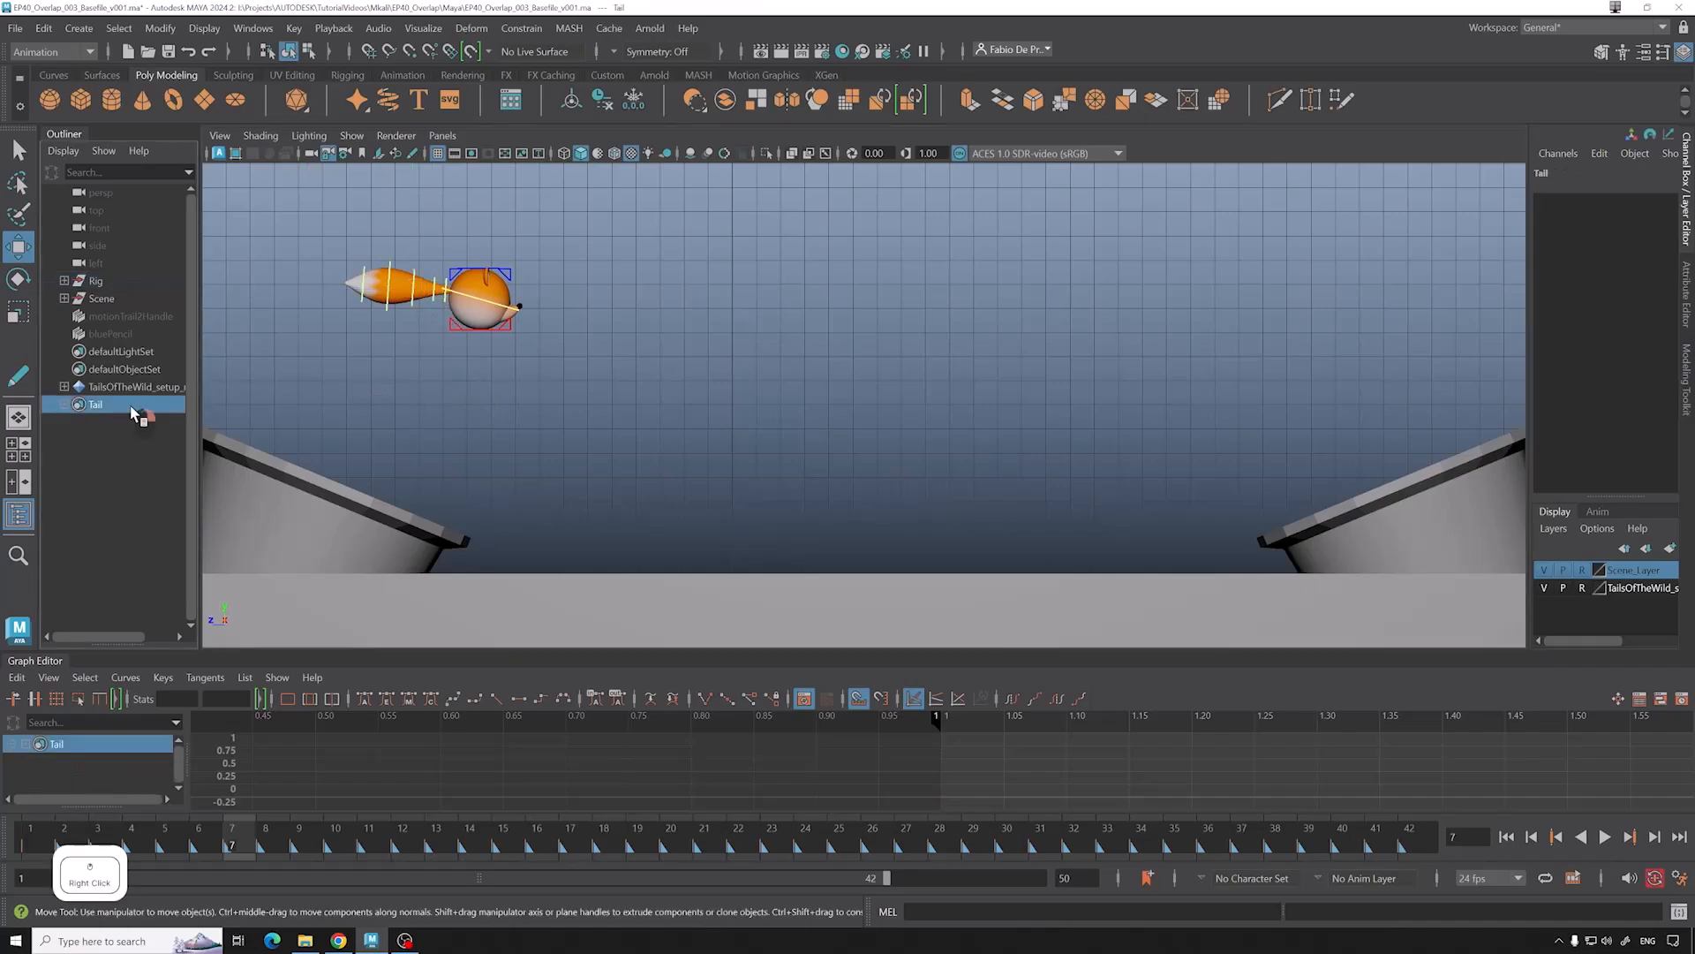
right_click(132, 407)
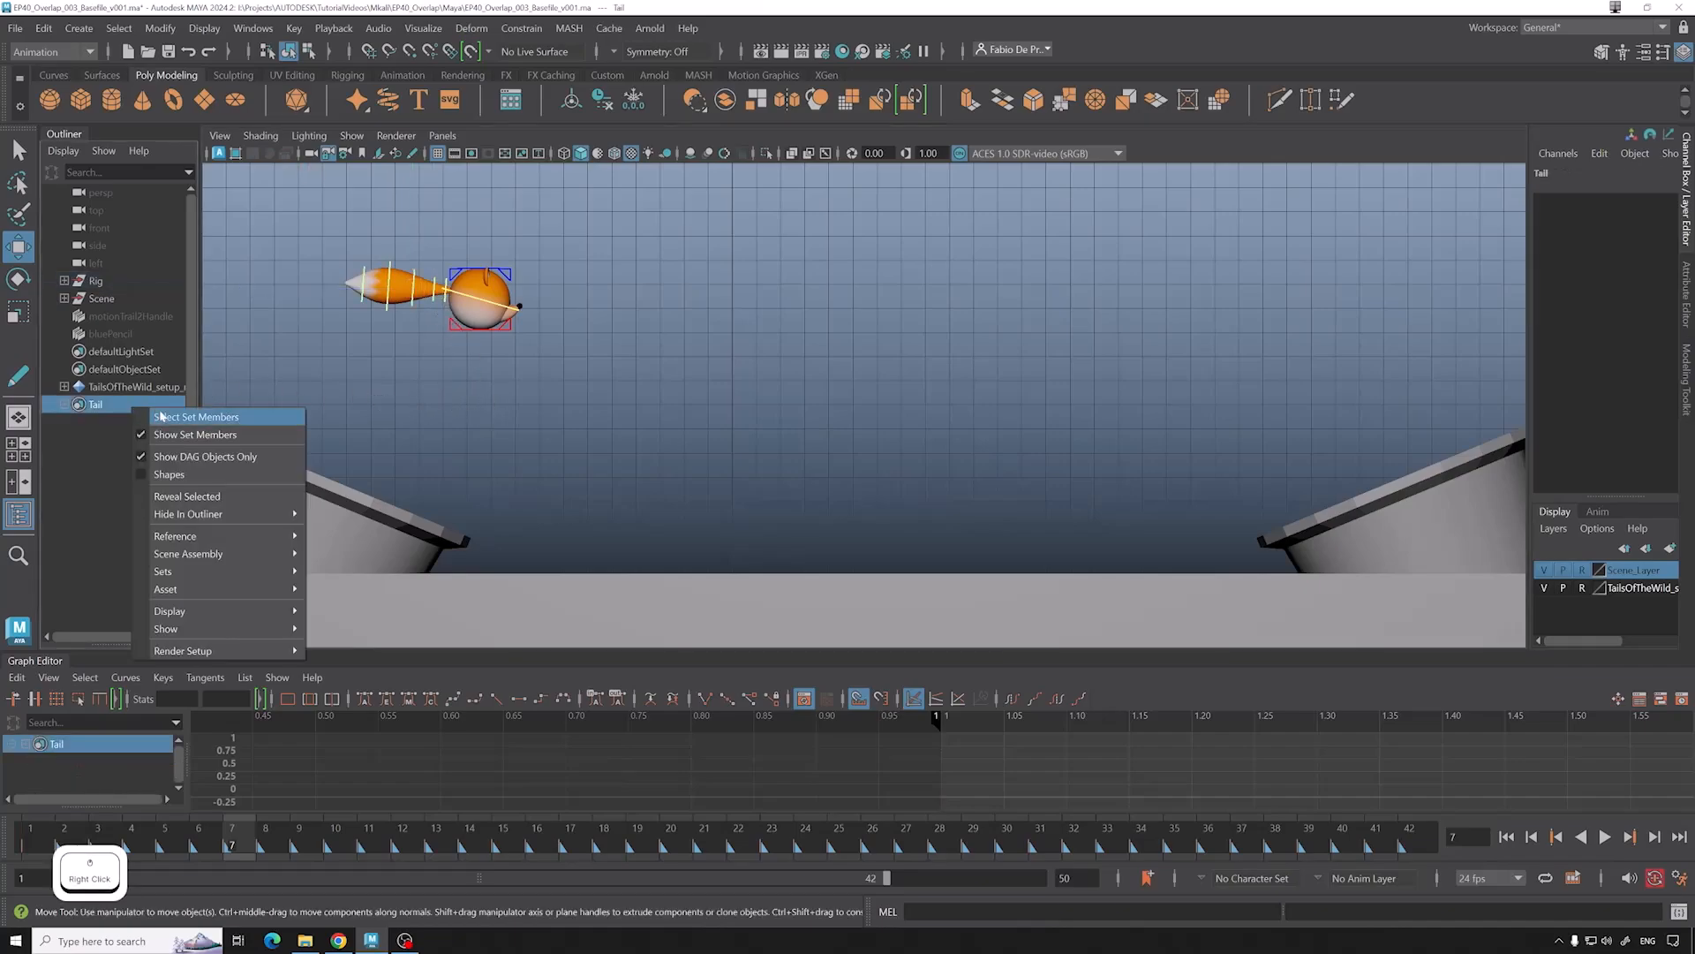
click(253, 424)
Step: Play the animation, stop at frame 17, try rotating all the tail controls together, and undo the rotation
drag(265, 837, 296, 834)
key(alt+v)
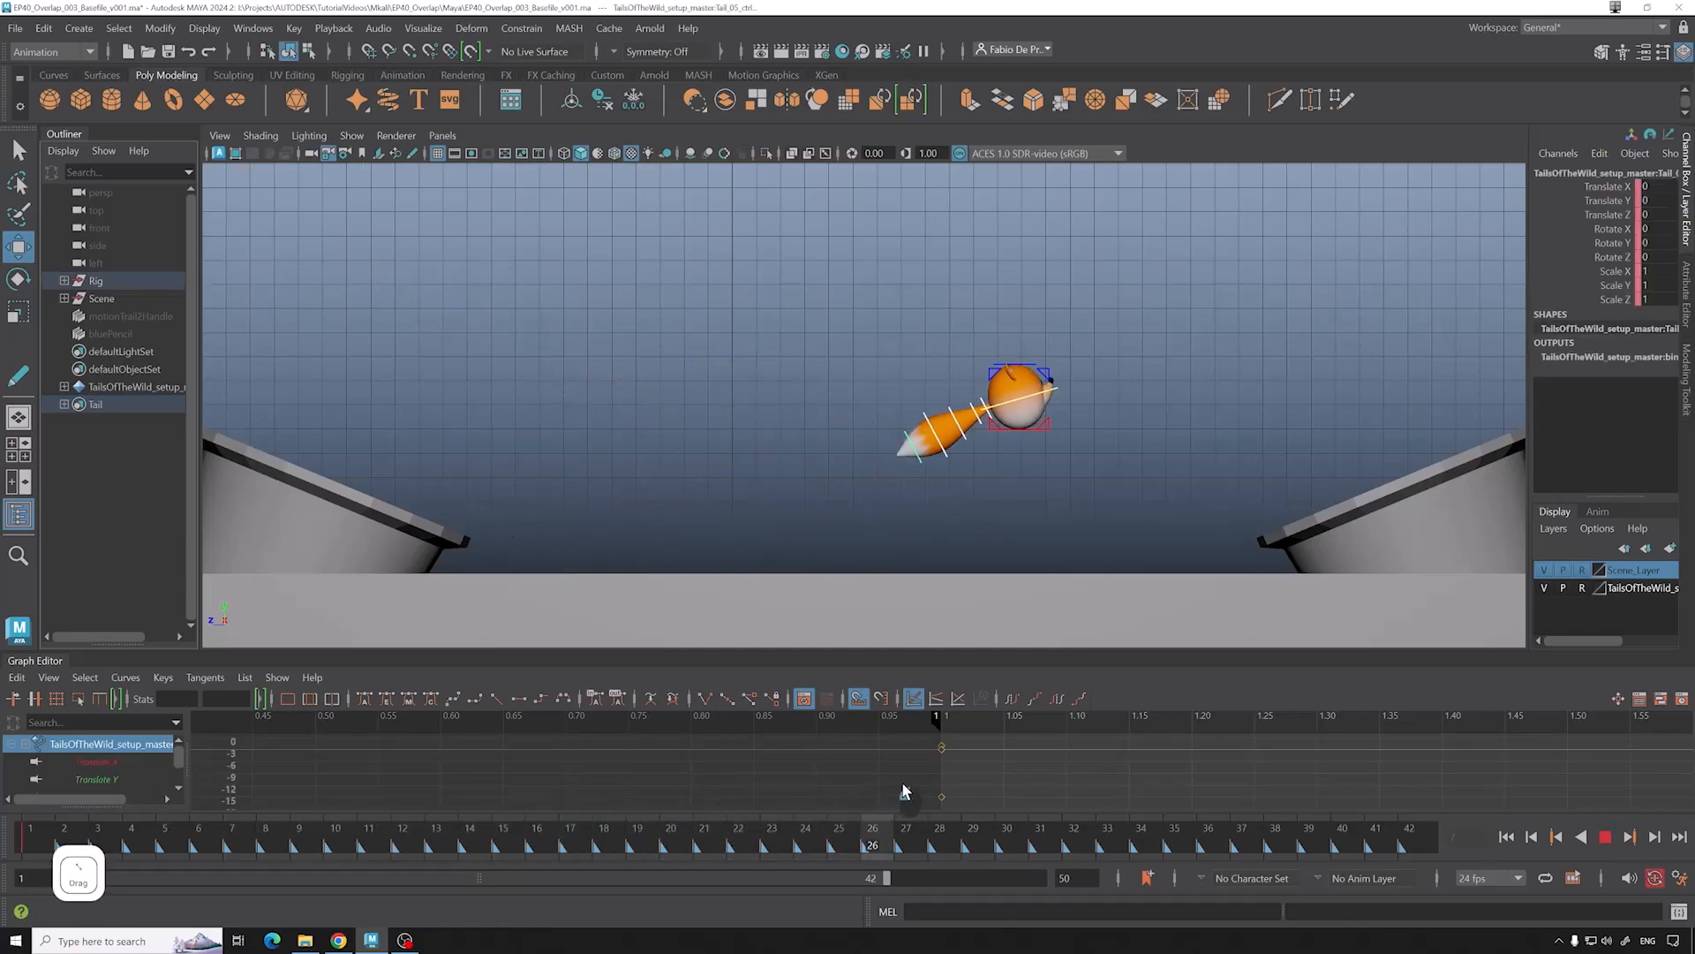
key(alt+v)
key(e)
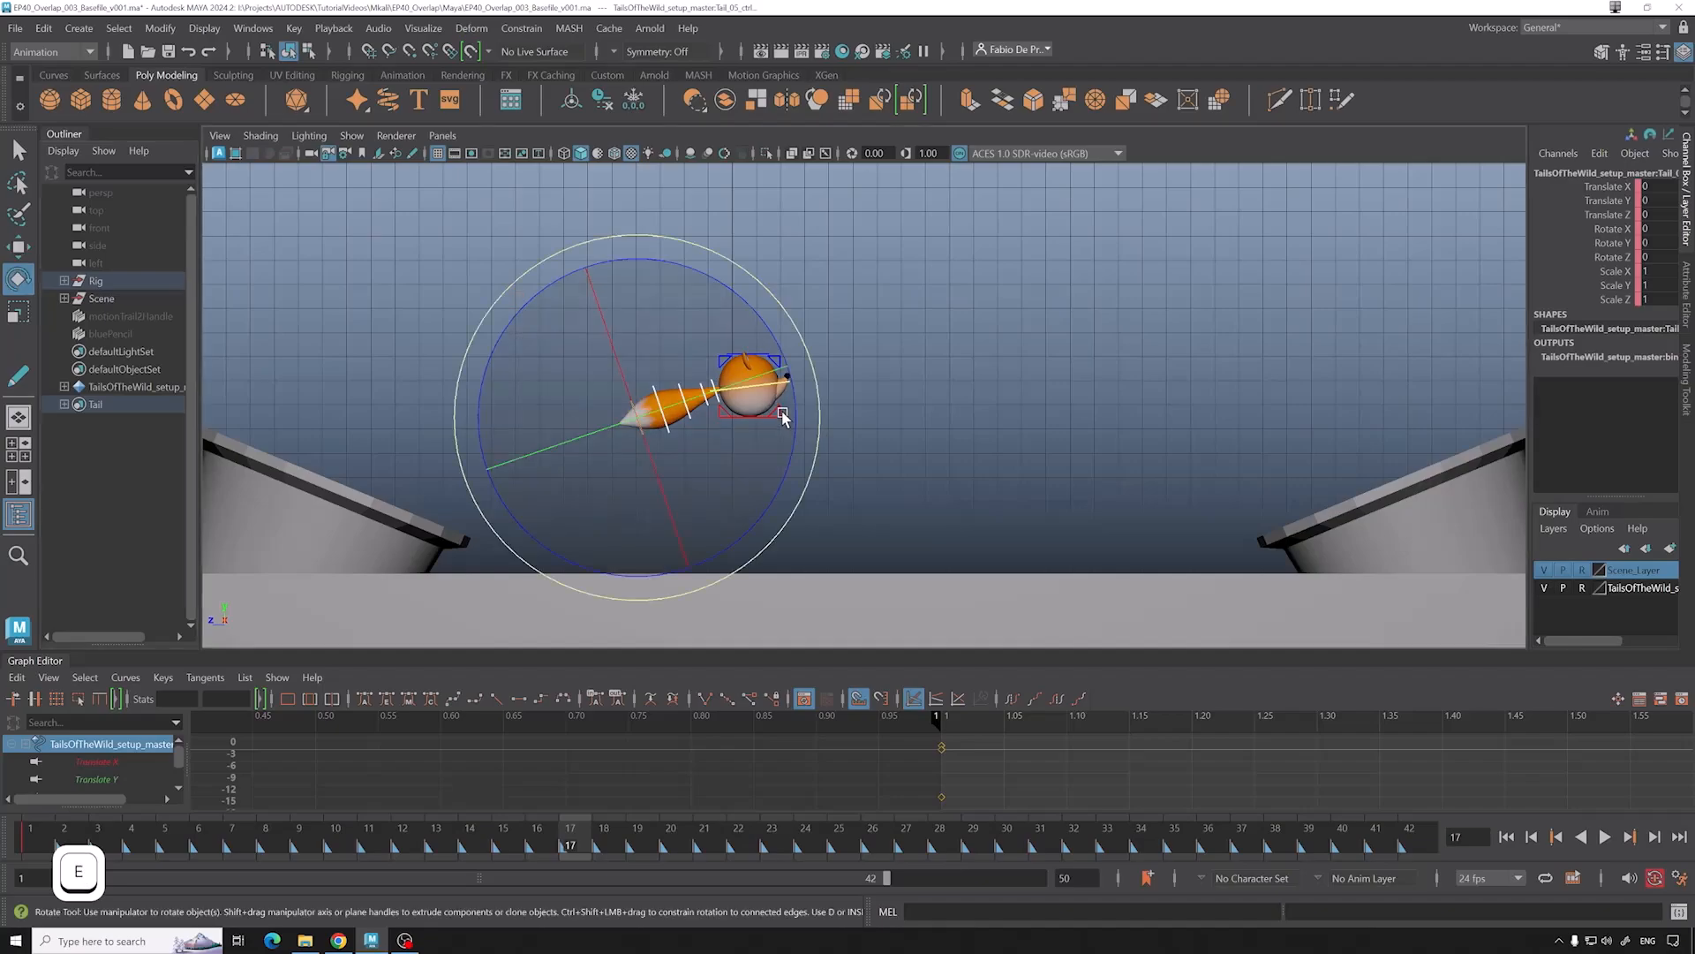
drag(793, 428, 814, 503)
key(ctrl+z)
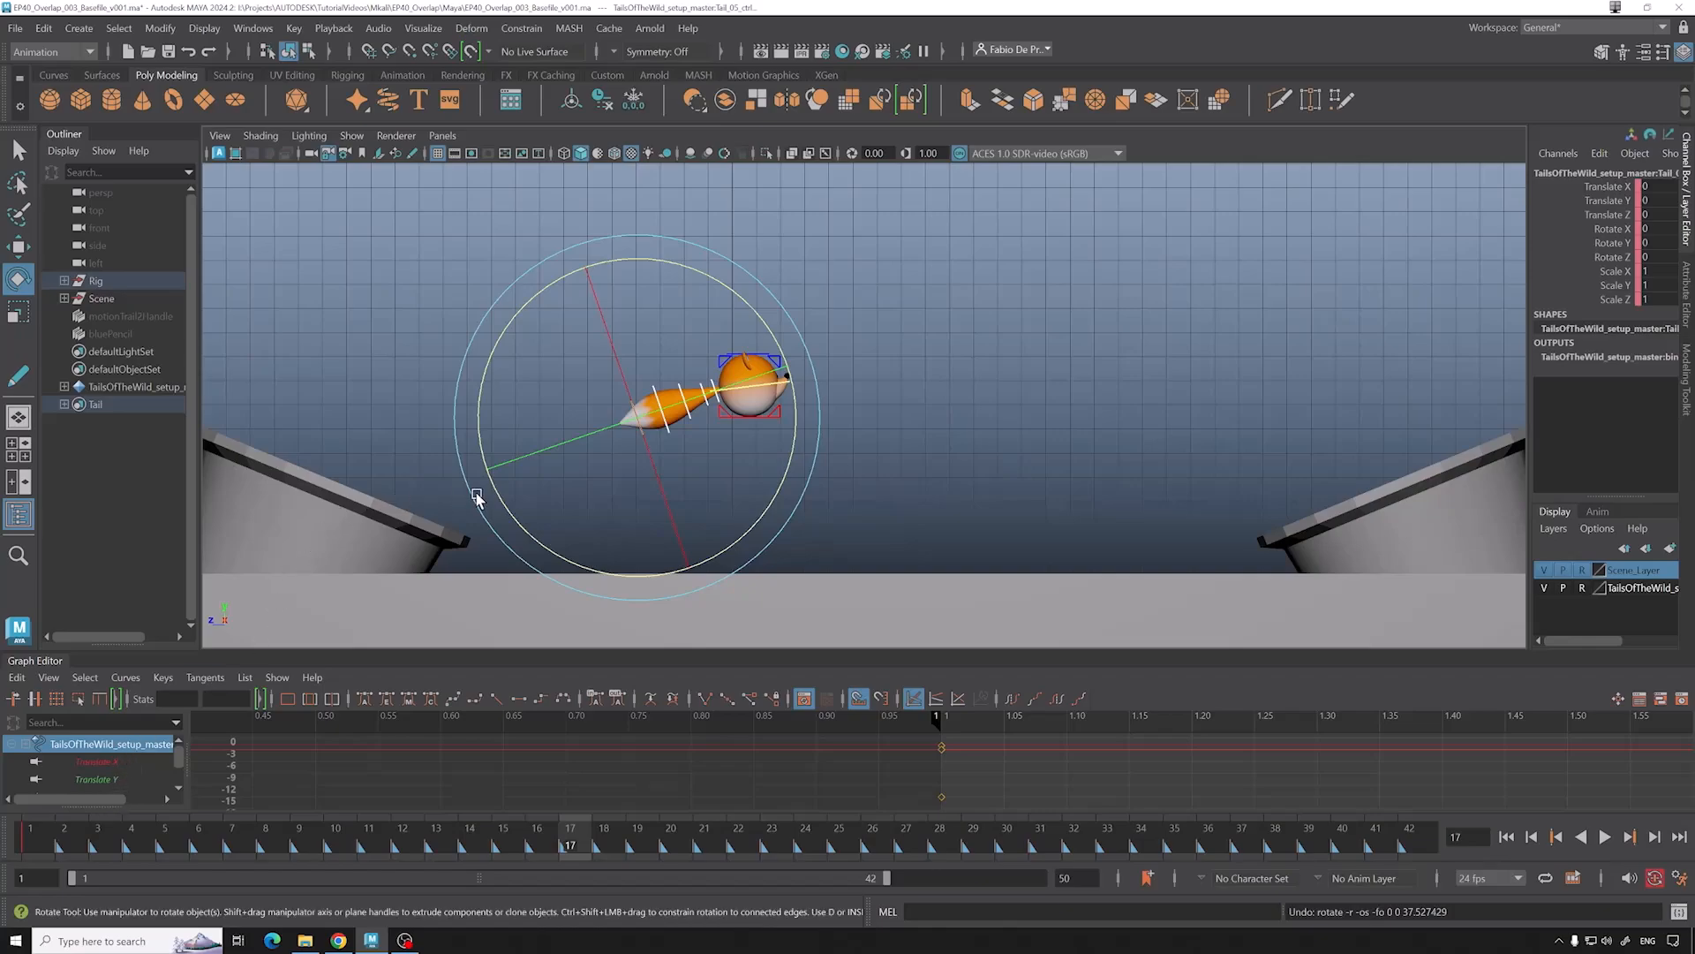
Step: Try another joint rotation of the tail controls, undo it, and go to frame 10
drag(207, 849, 362, 799)
drag(599, 482, 624, 554)
key(alt+v)
drag(618, 819, 353, 786)
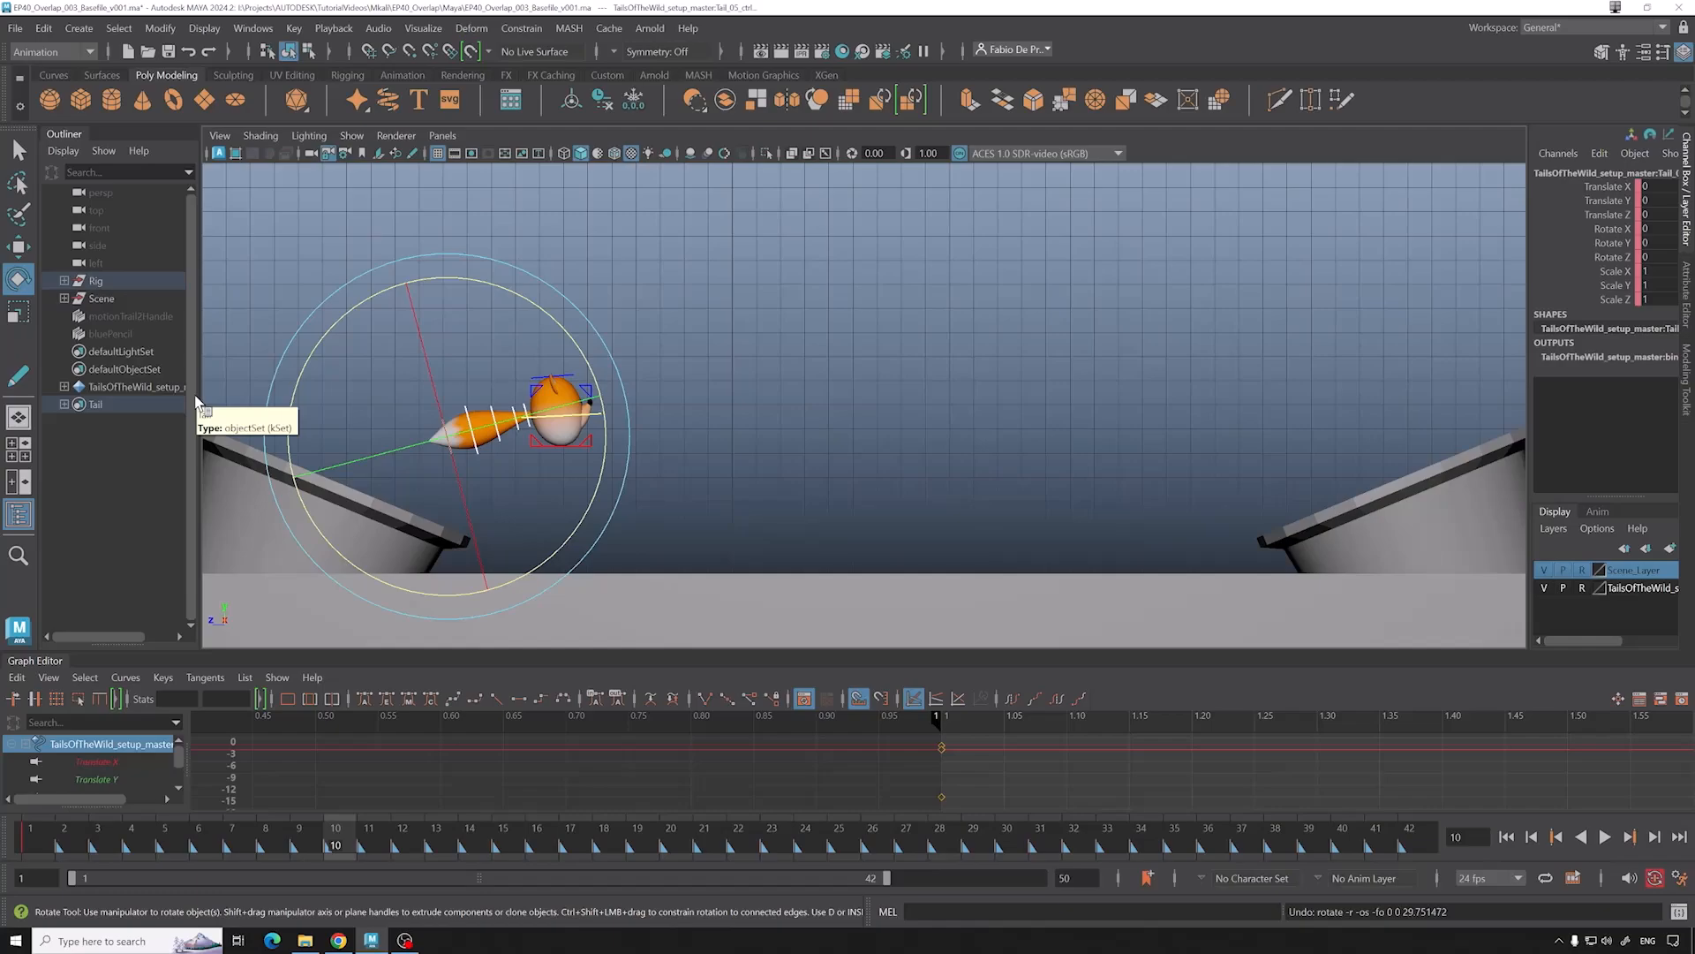
Step: Unhide the bluePencil strokes and set their opacity to 0.5
click(141, 334)
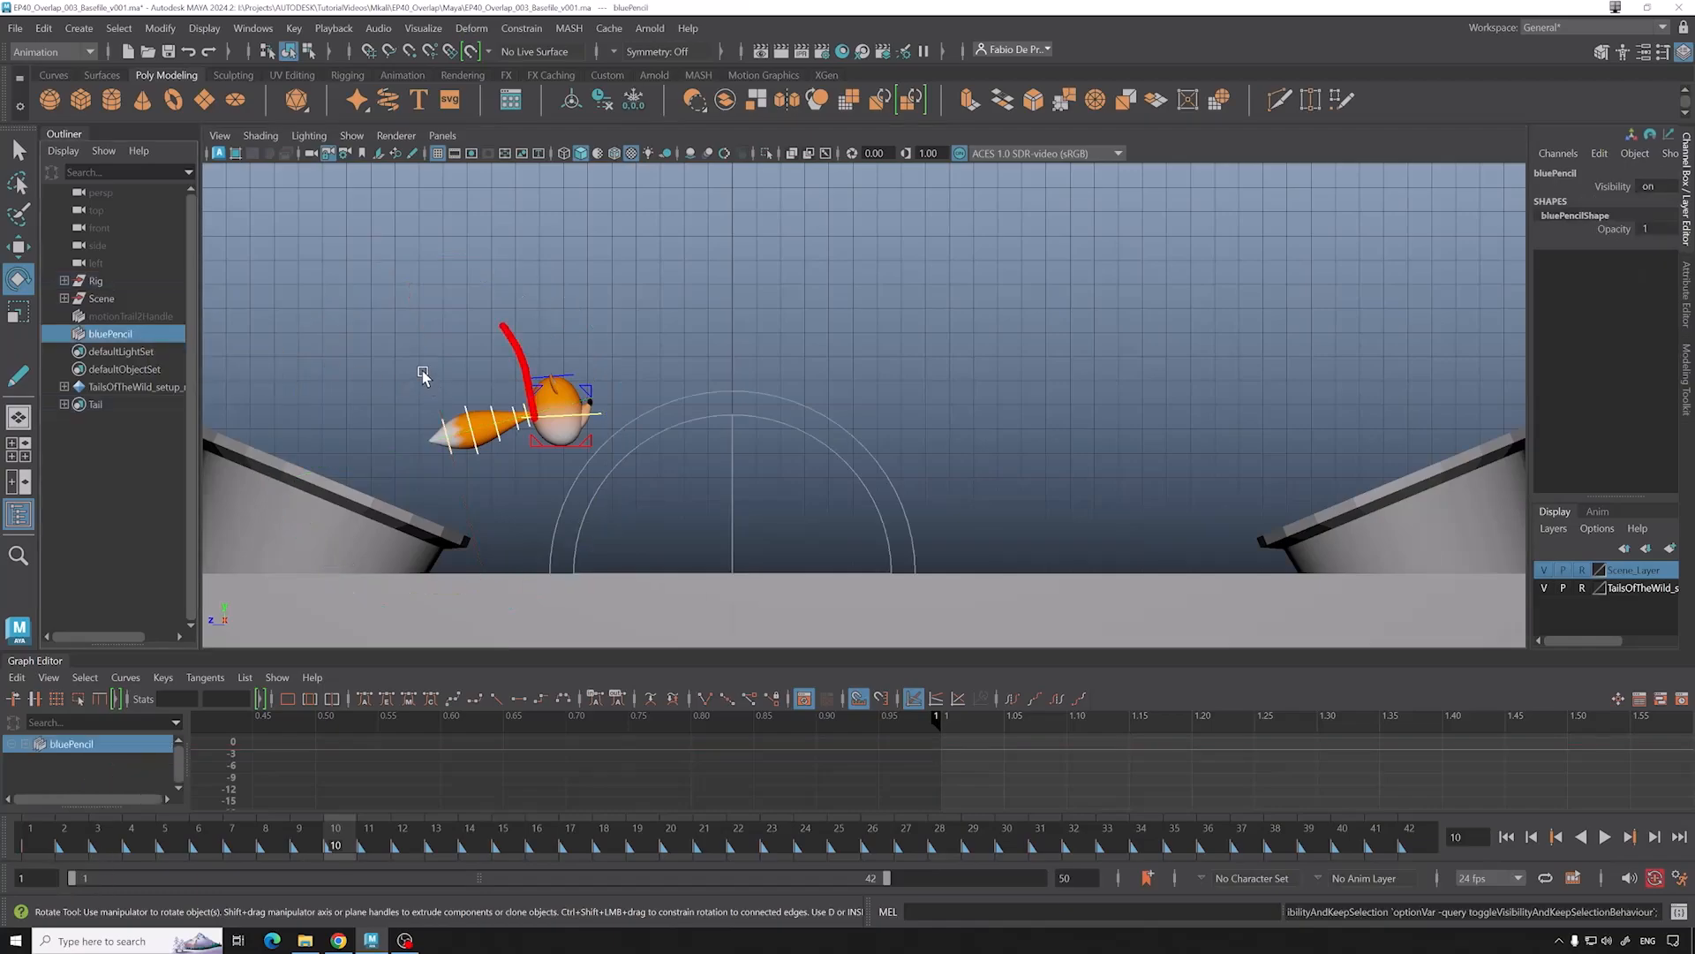
key(ctrl+z)
click(1400, 250)
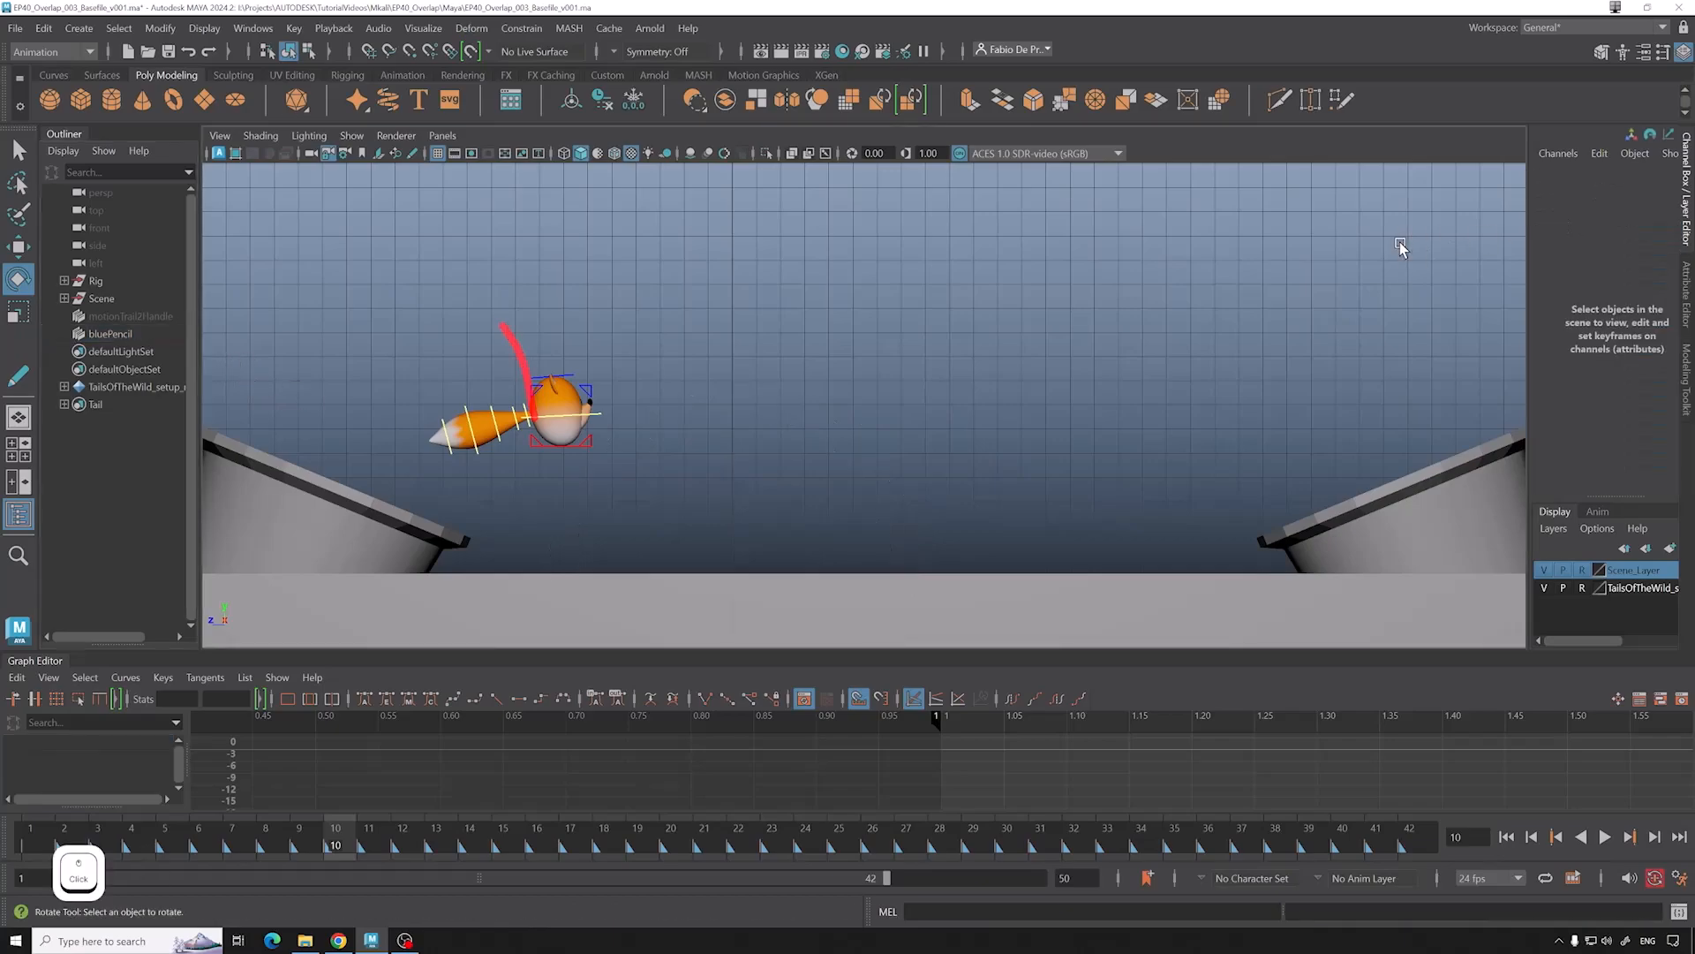
key(ctrl+z)
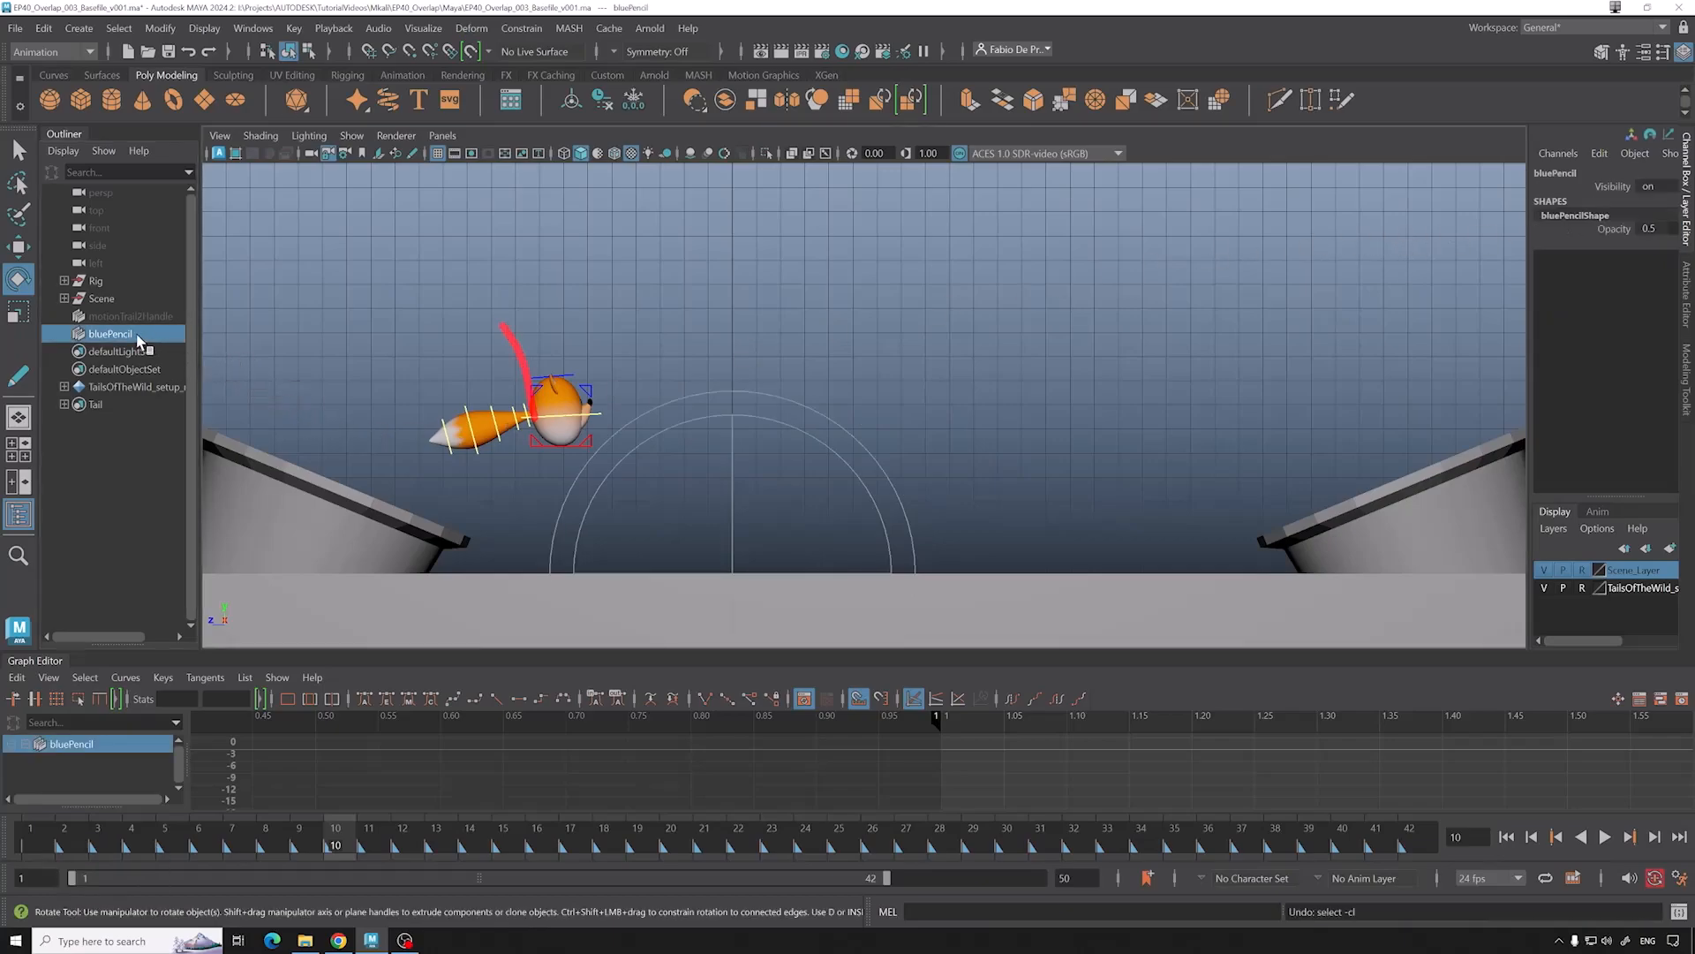
Step: Adjust the opacity of the bluePencil strokes further, trying 0.2 and 0.1
click(1645, 228)
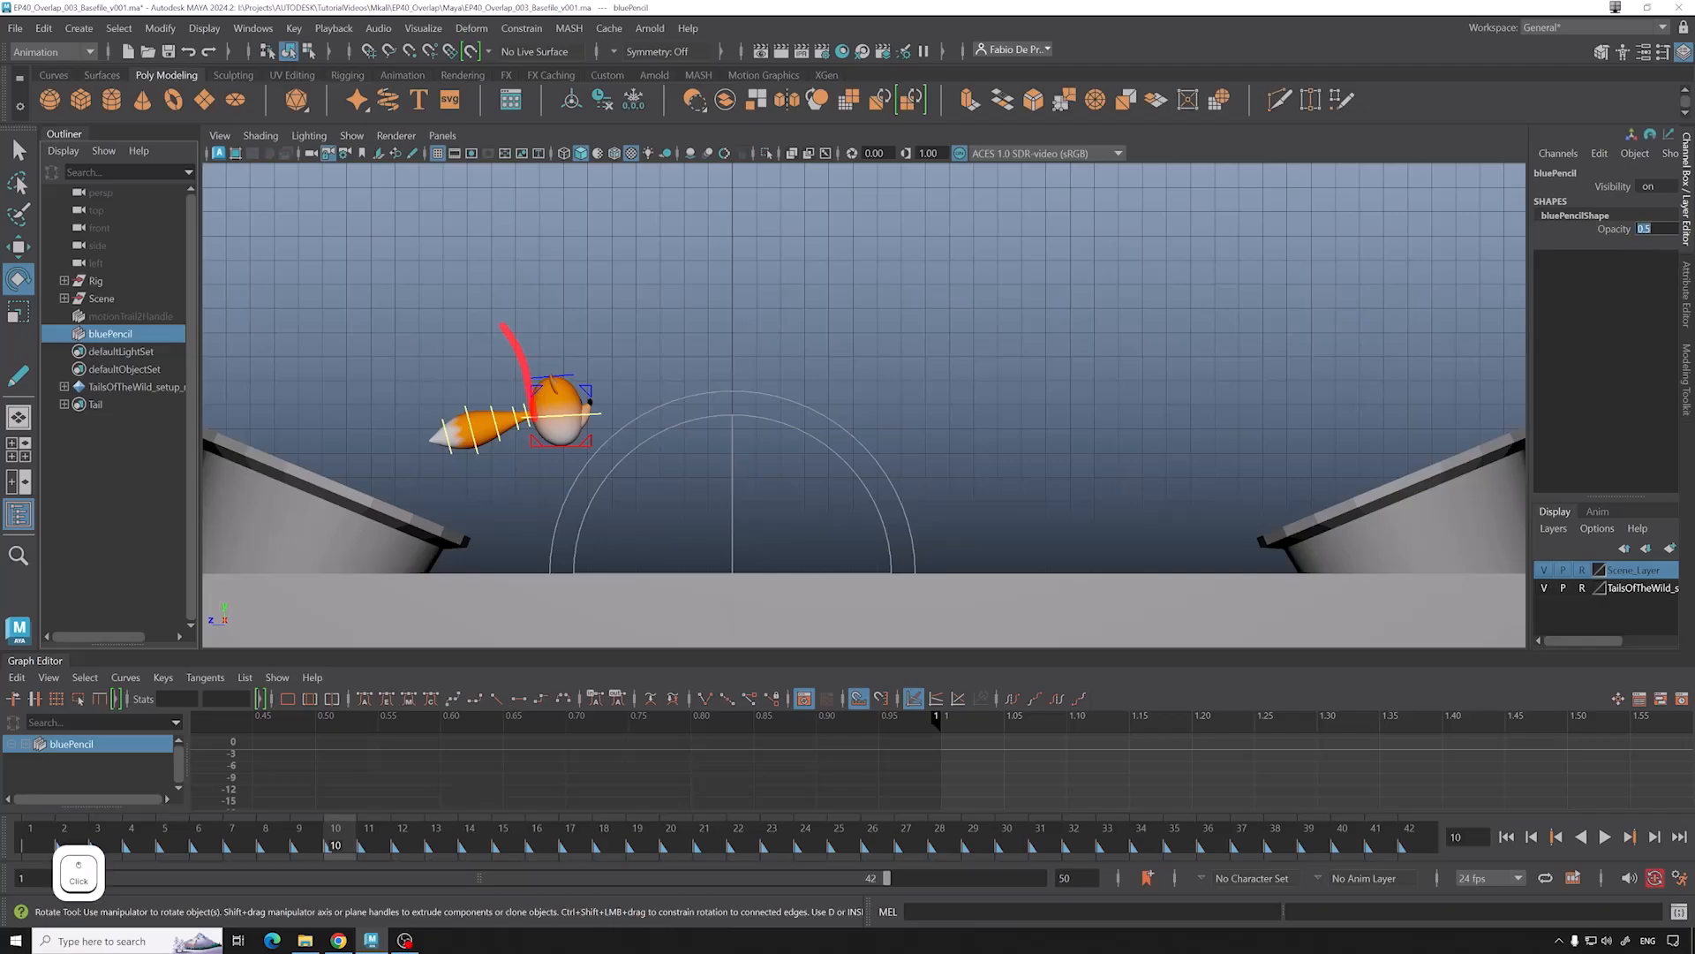
text(0.2)
key(Return)
text(0.1)
key(Return)
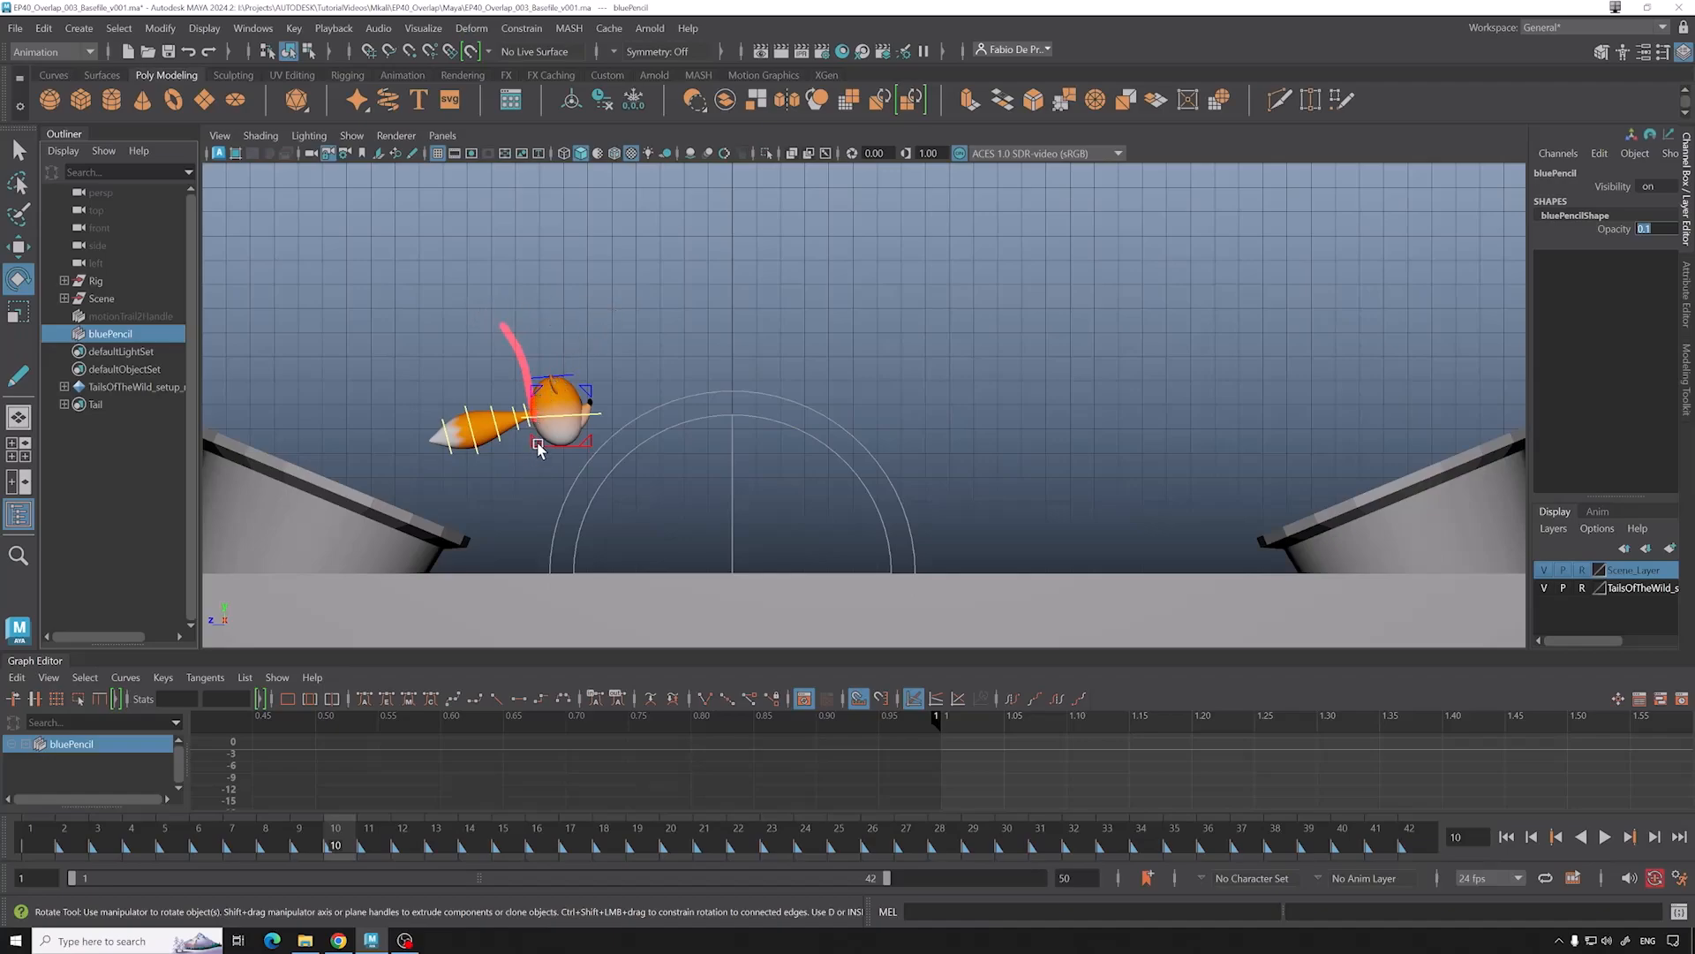
text(1)
key(Return)
Step: At frame 4, select the Tail set's members and rotate them together toward the blue pencil stroke
drag(265, 837, 131, 826)
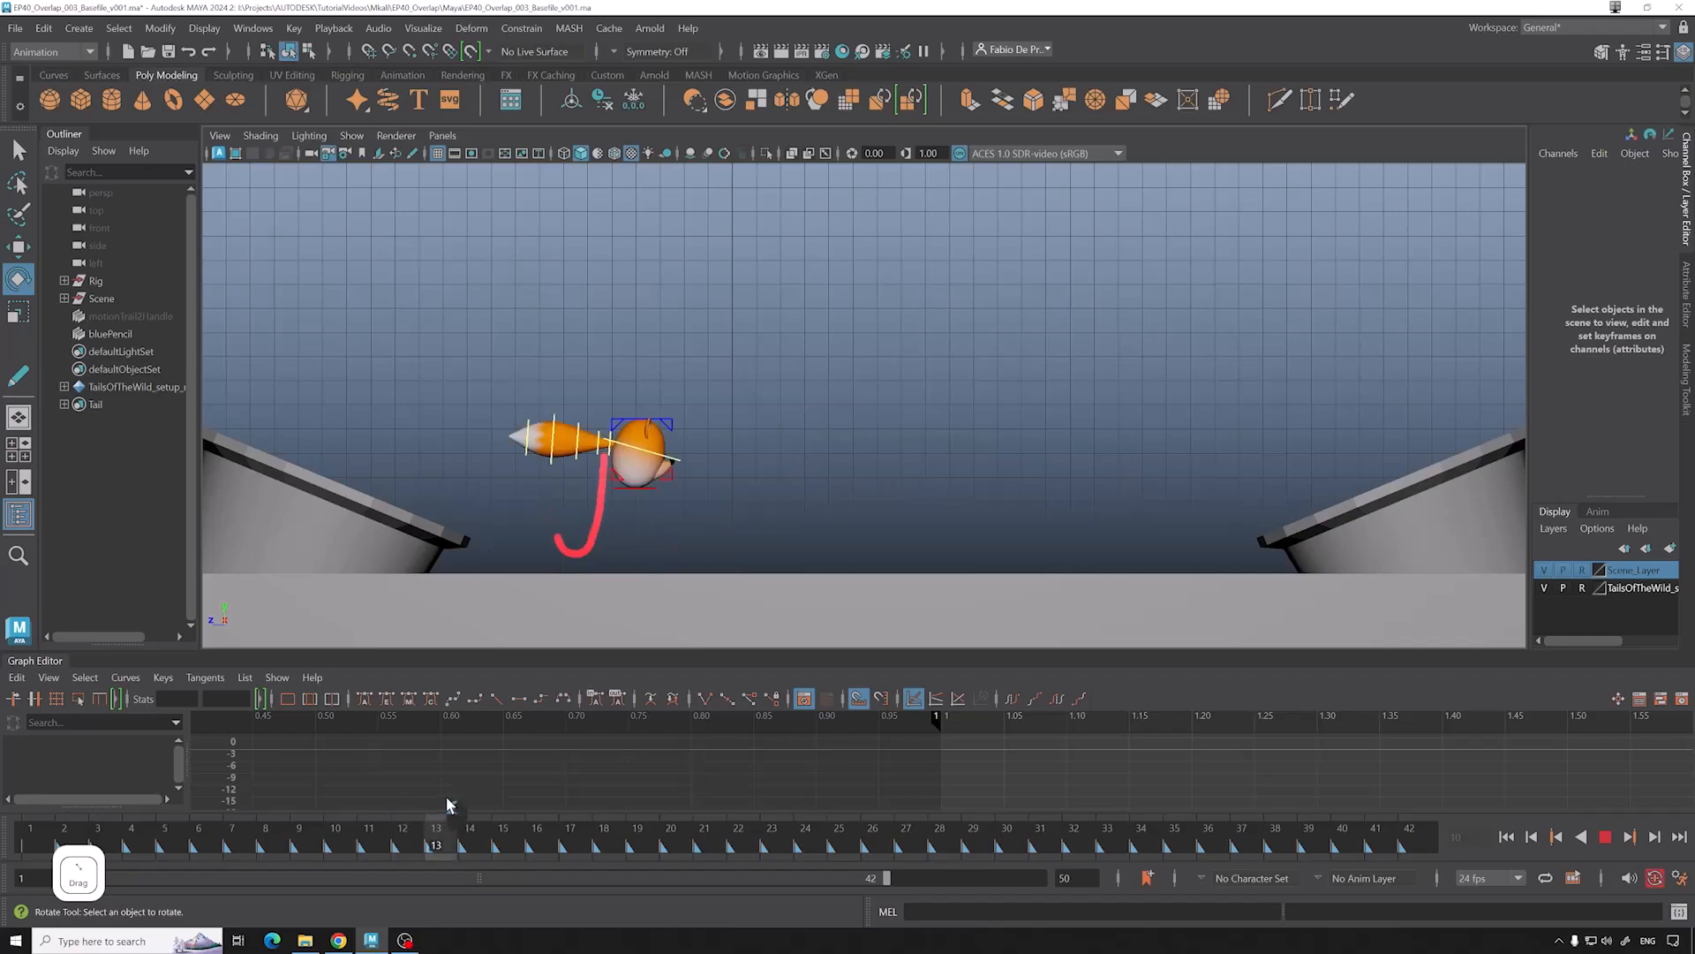
click(328, 375)
drag(518, 378, 522, 348)
key(ctrl+z)
right_click(114, 403)
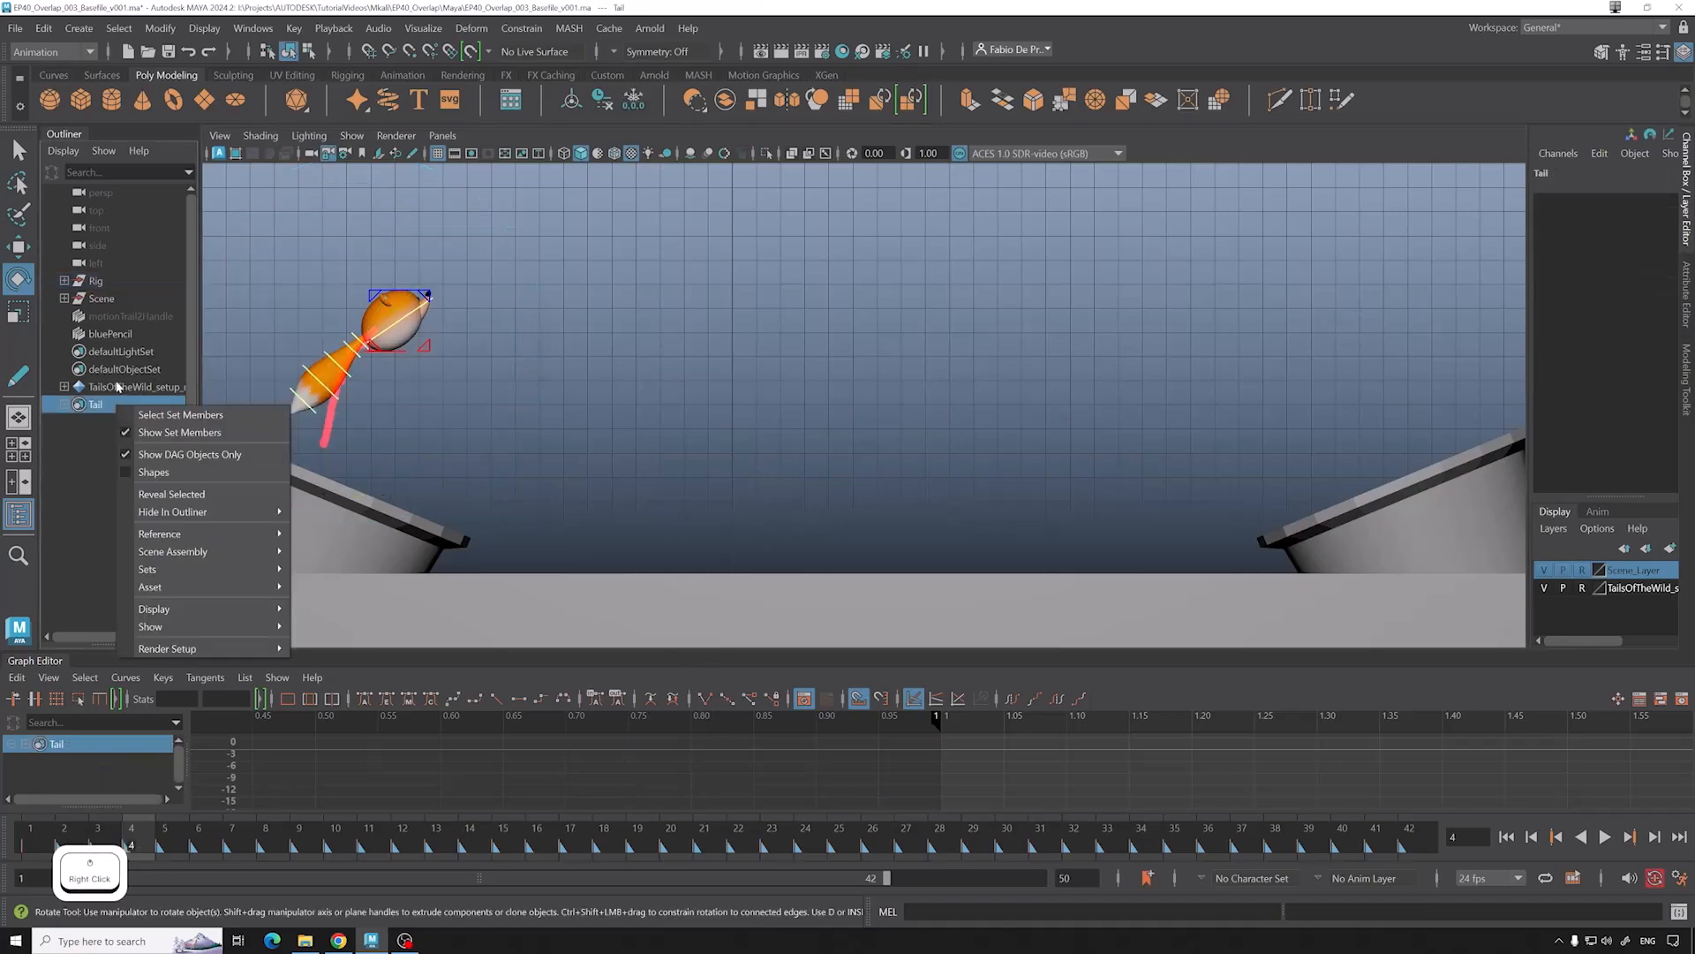
click(166, 415)
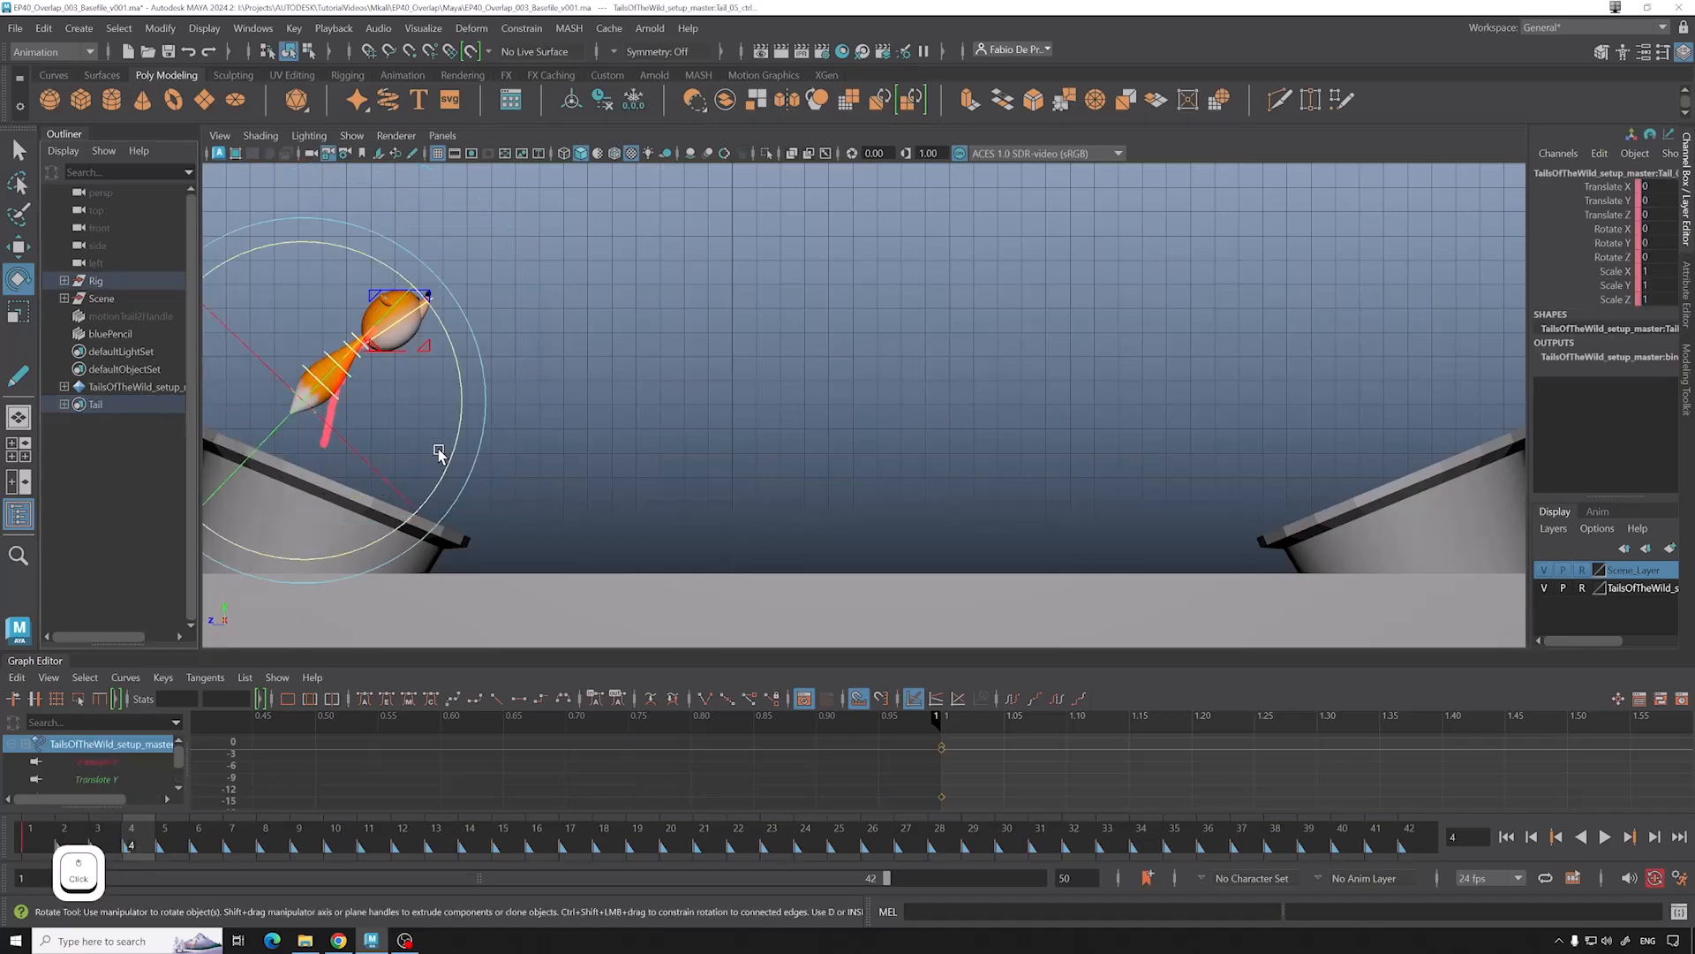
click(100, 405)
right_click(112, 406)
click(150, 415)
drag(468, 404, 468, 380)
Step: Unhide motionTrail2Handle and refine the rotation of the first two tail controls at frame 4 to fit the stroke
click(142, 317)
key(h)
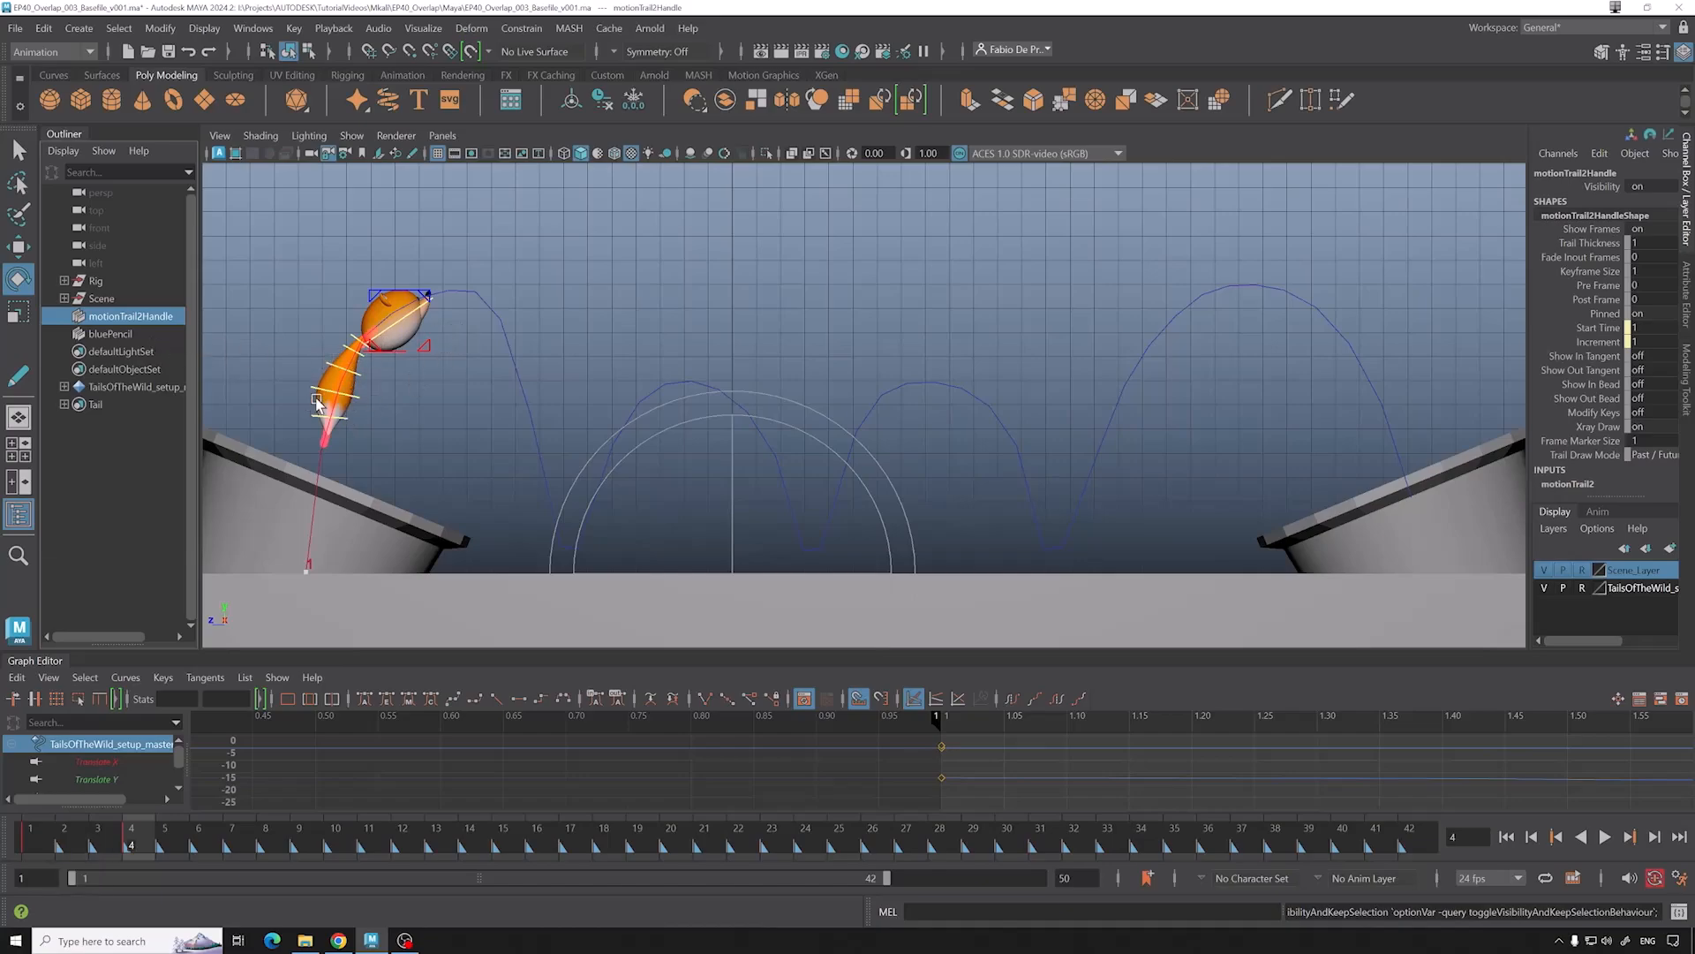
click(359, 344)
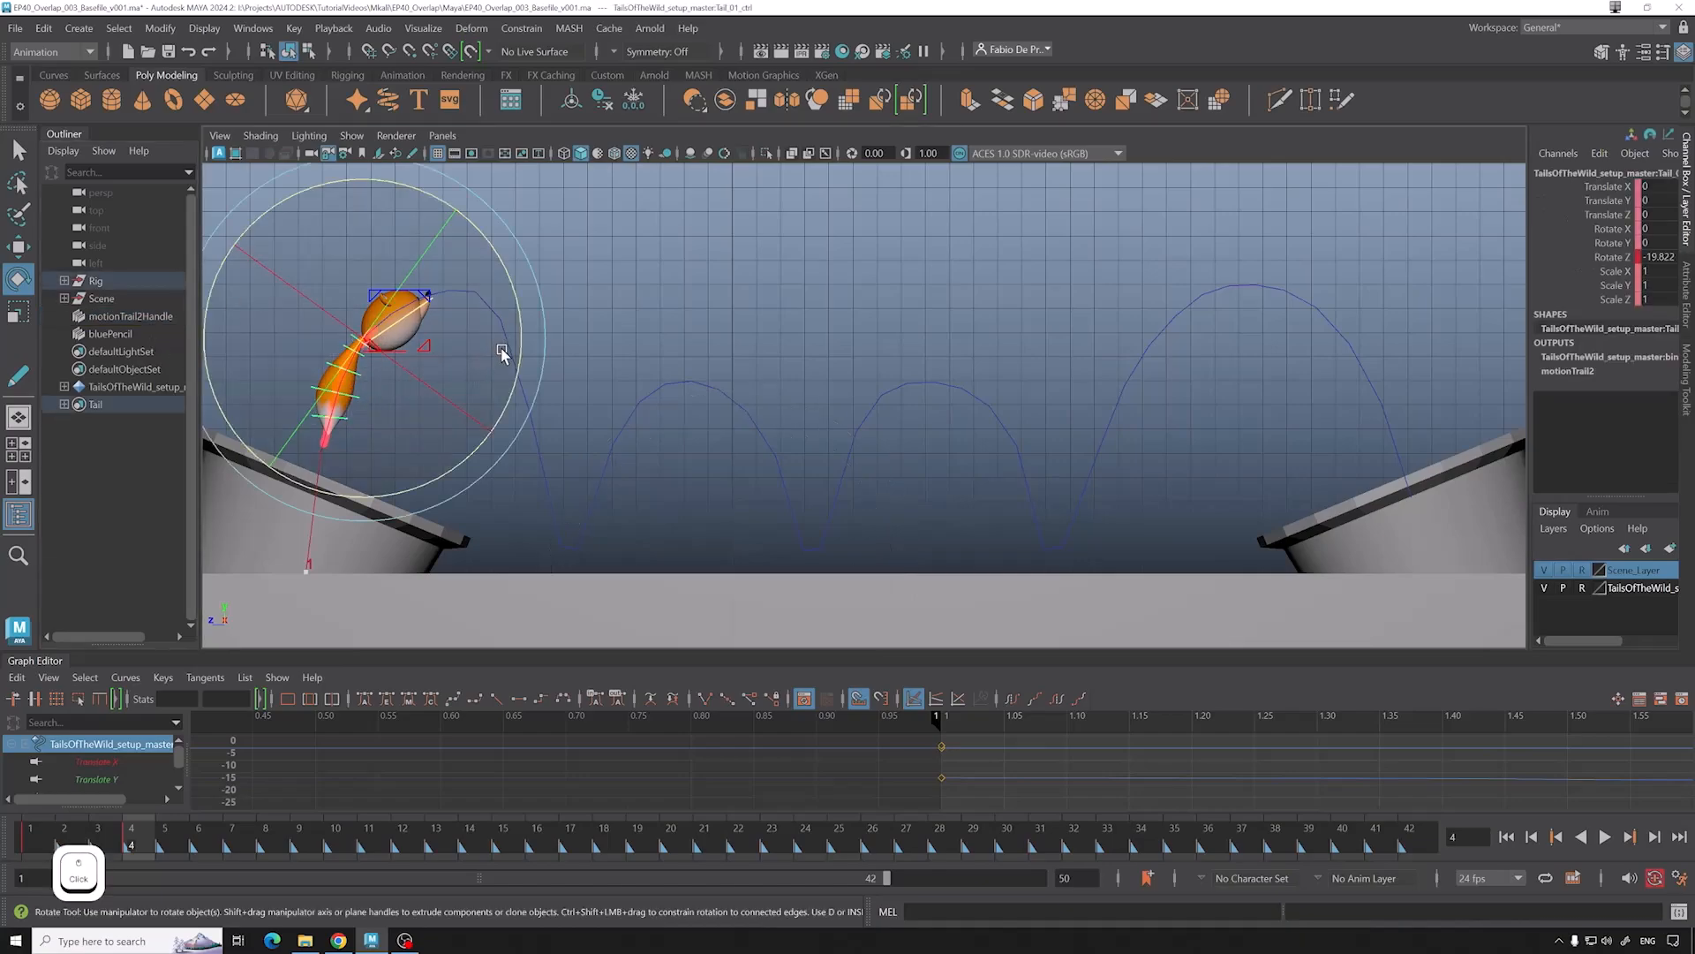
drag(521, 323, 519, 332)
click(586, 332)
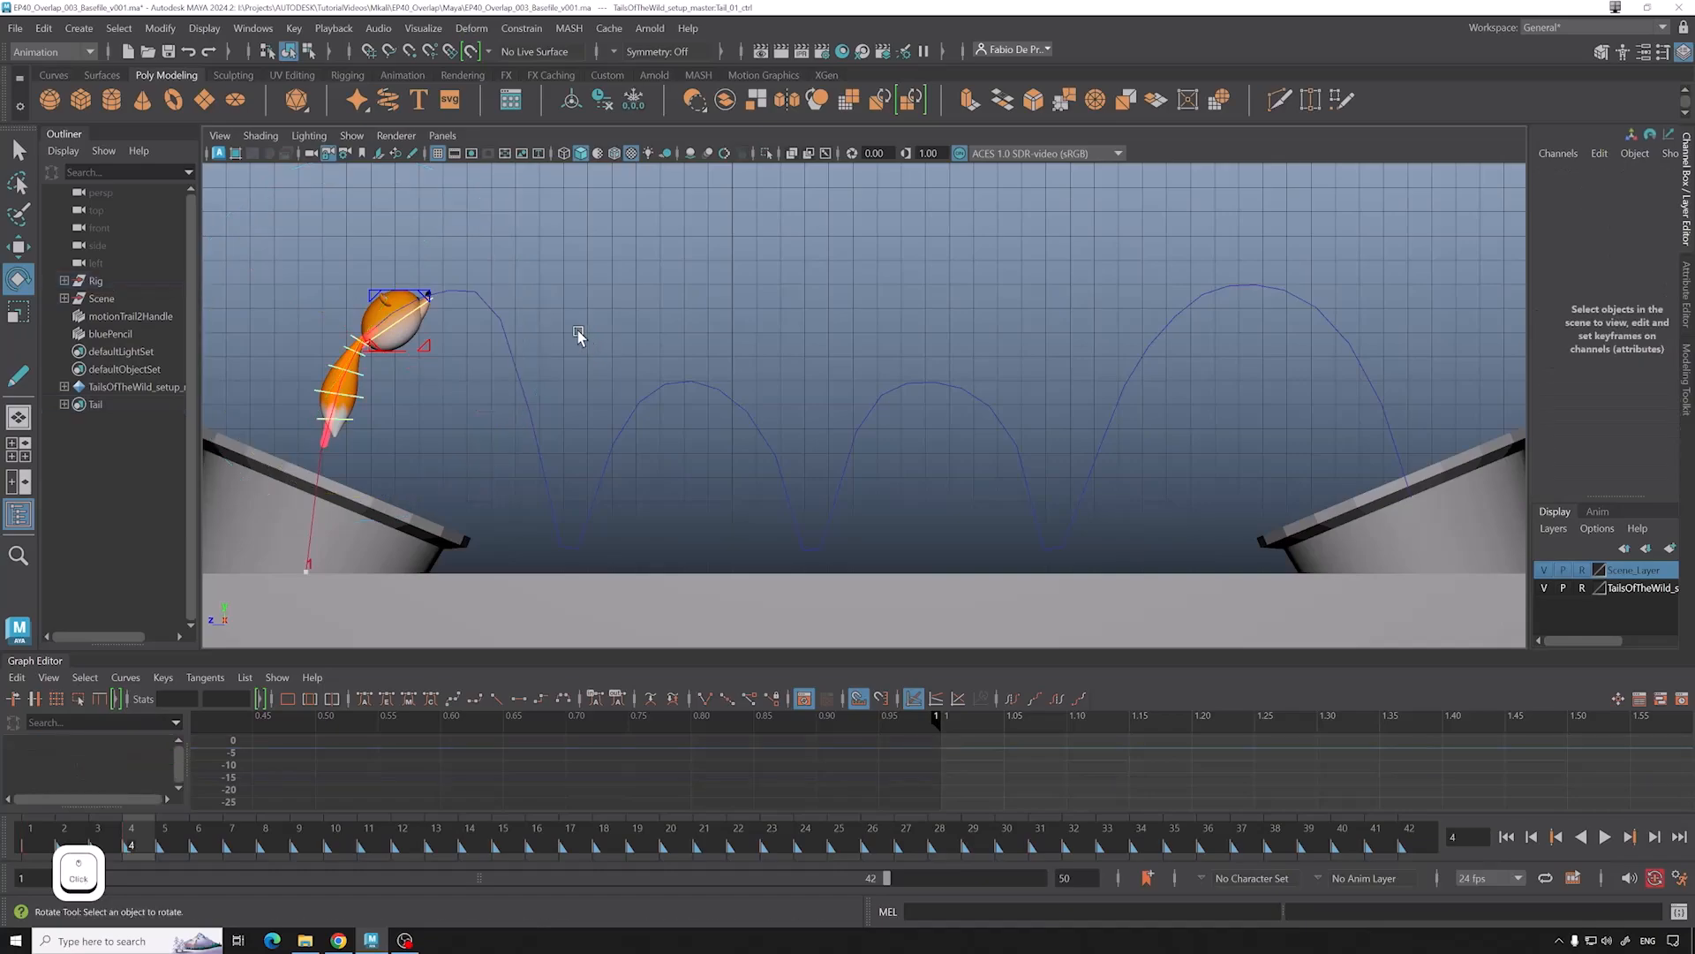
click(477, 362)
drag(514, 360, 517, 385)
Step: Go to frame 2 and select the members of the Tail set
drag(130, 833, 87, 838)
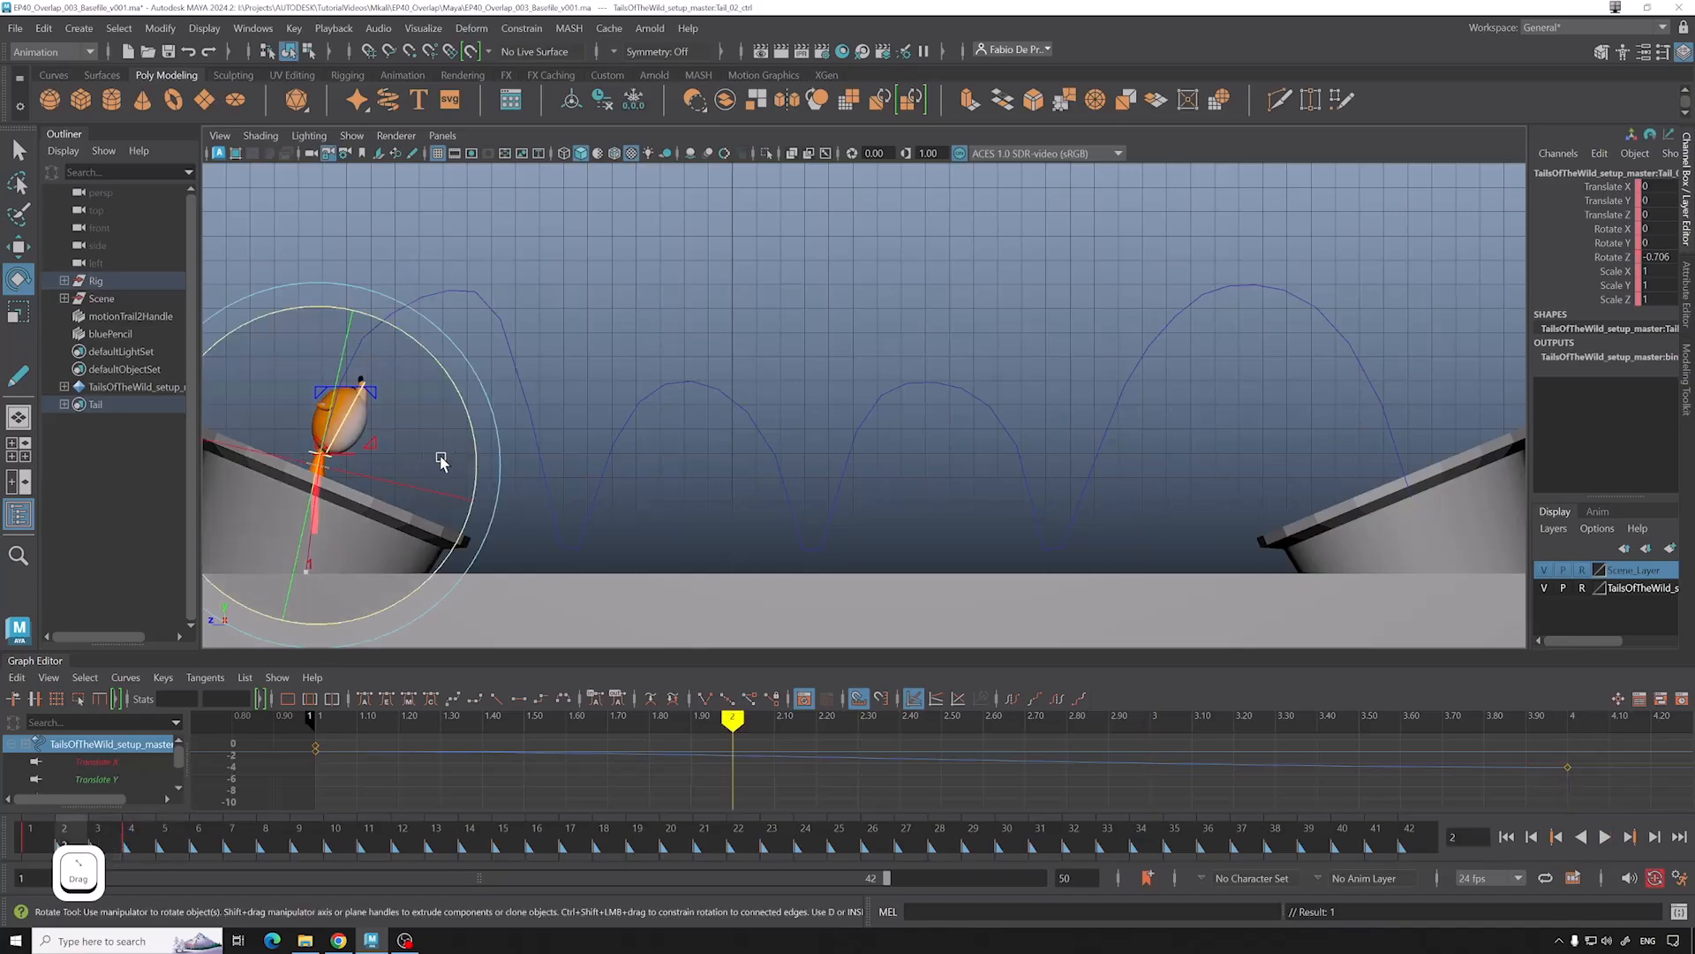
click(112, 406)
right_click(112, 408)
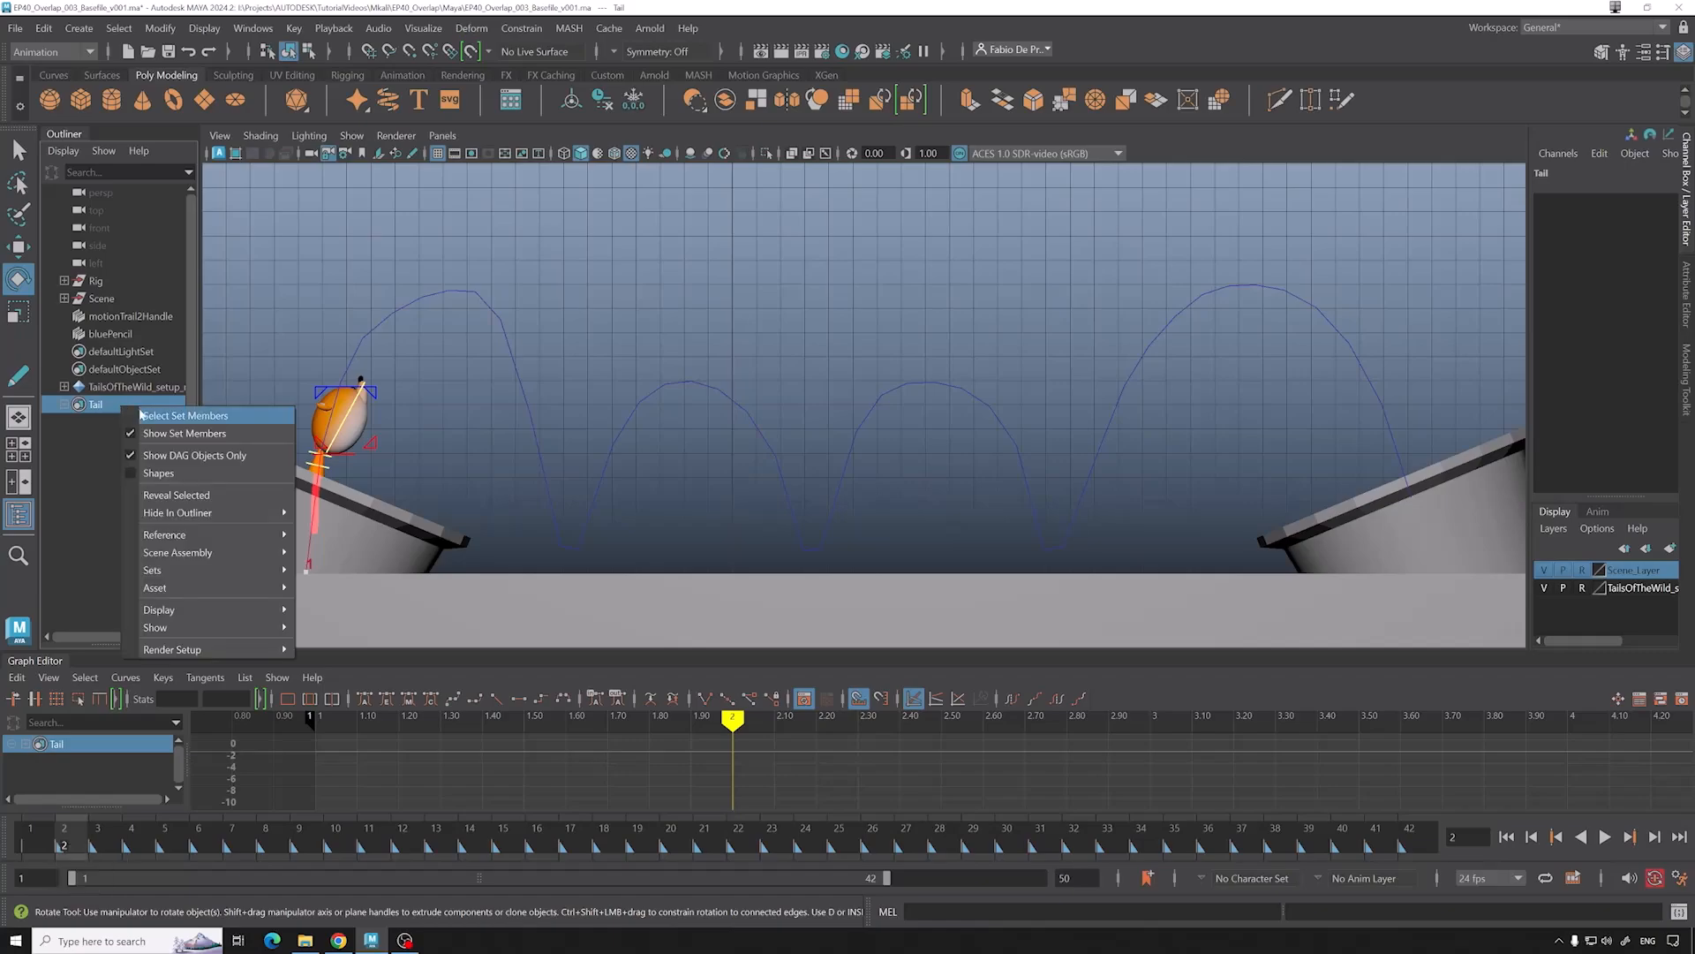
click(176, 414)
Step: Try setting the tail controls' translate and rotate values to 0 at frame 2, and undo the change
drag(1651, 187, 1660, 257)
text(0)
key(Return)
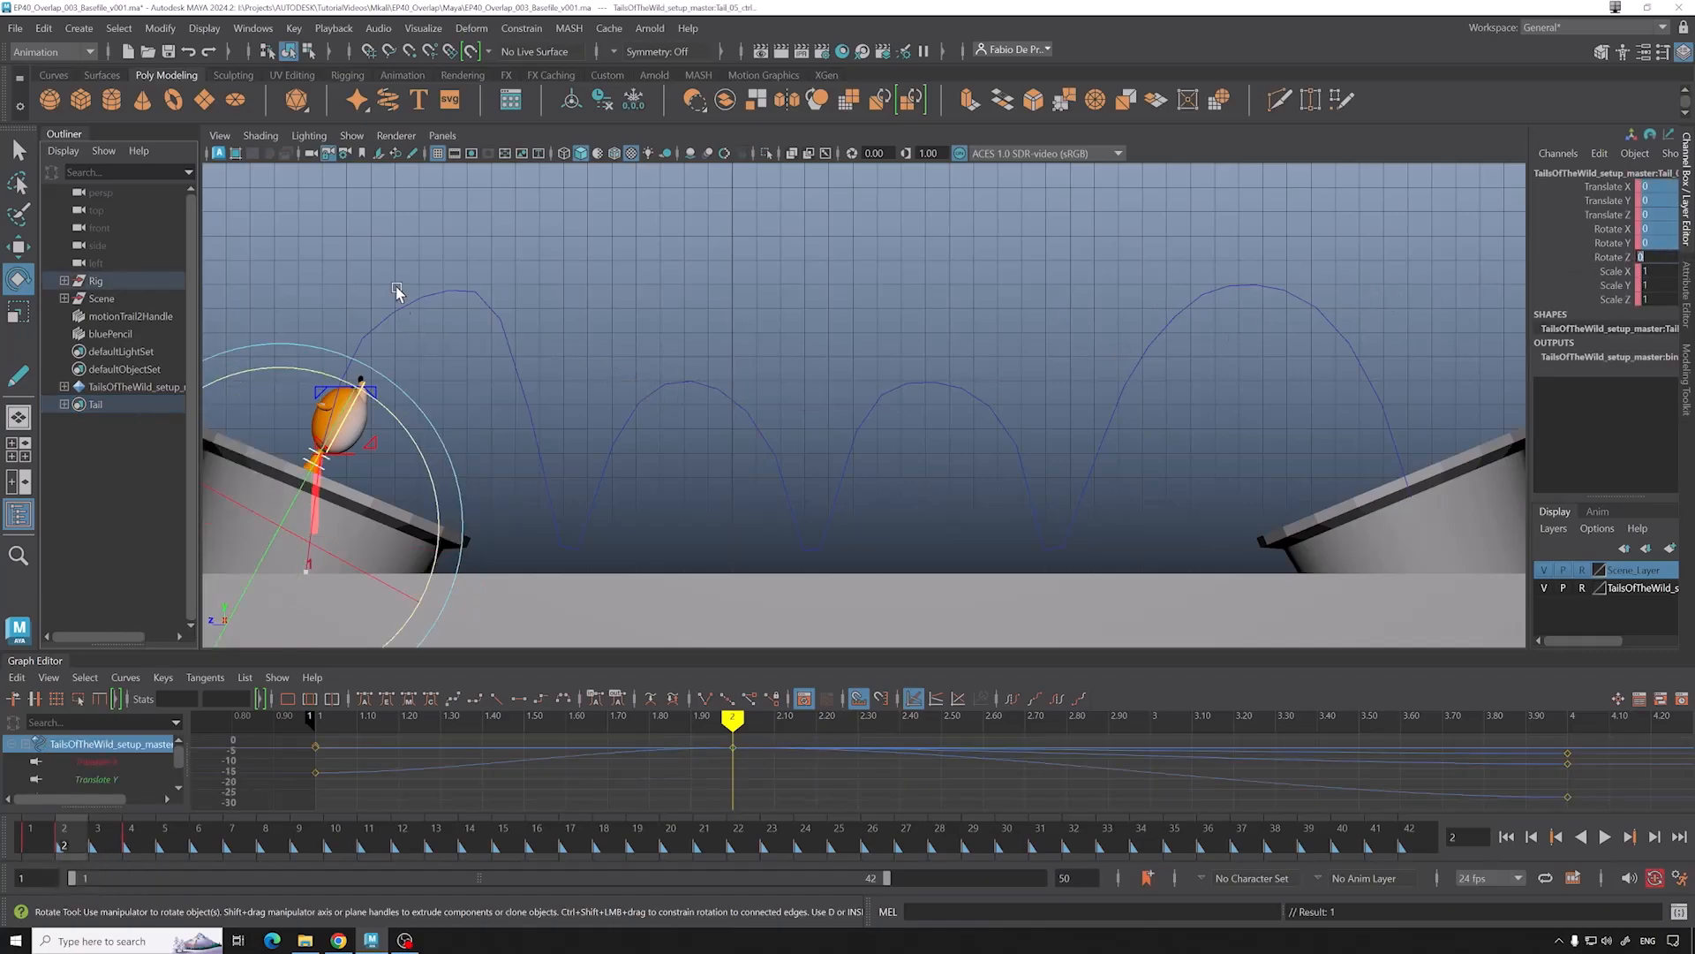
key(ctrl+z)
Step: Rotate the tail controls together at frame 2, and refine individual controls against the stroke in wireframe display
drag(402, 430, 397, 395)
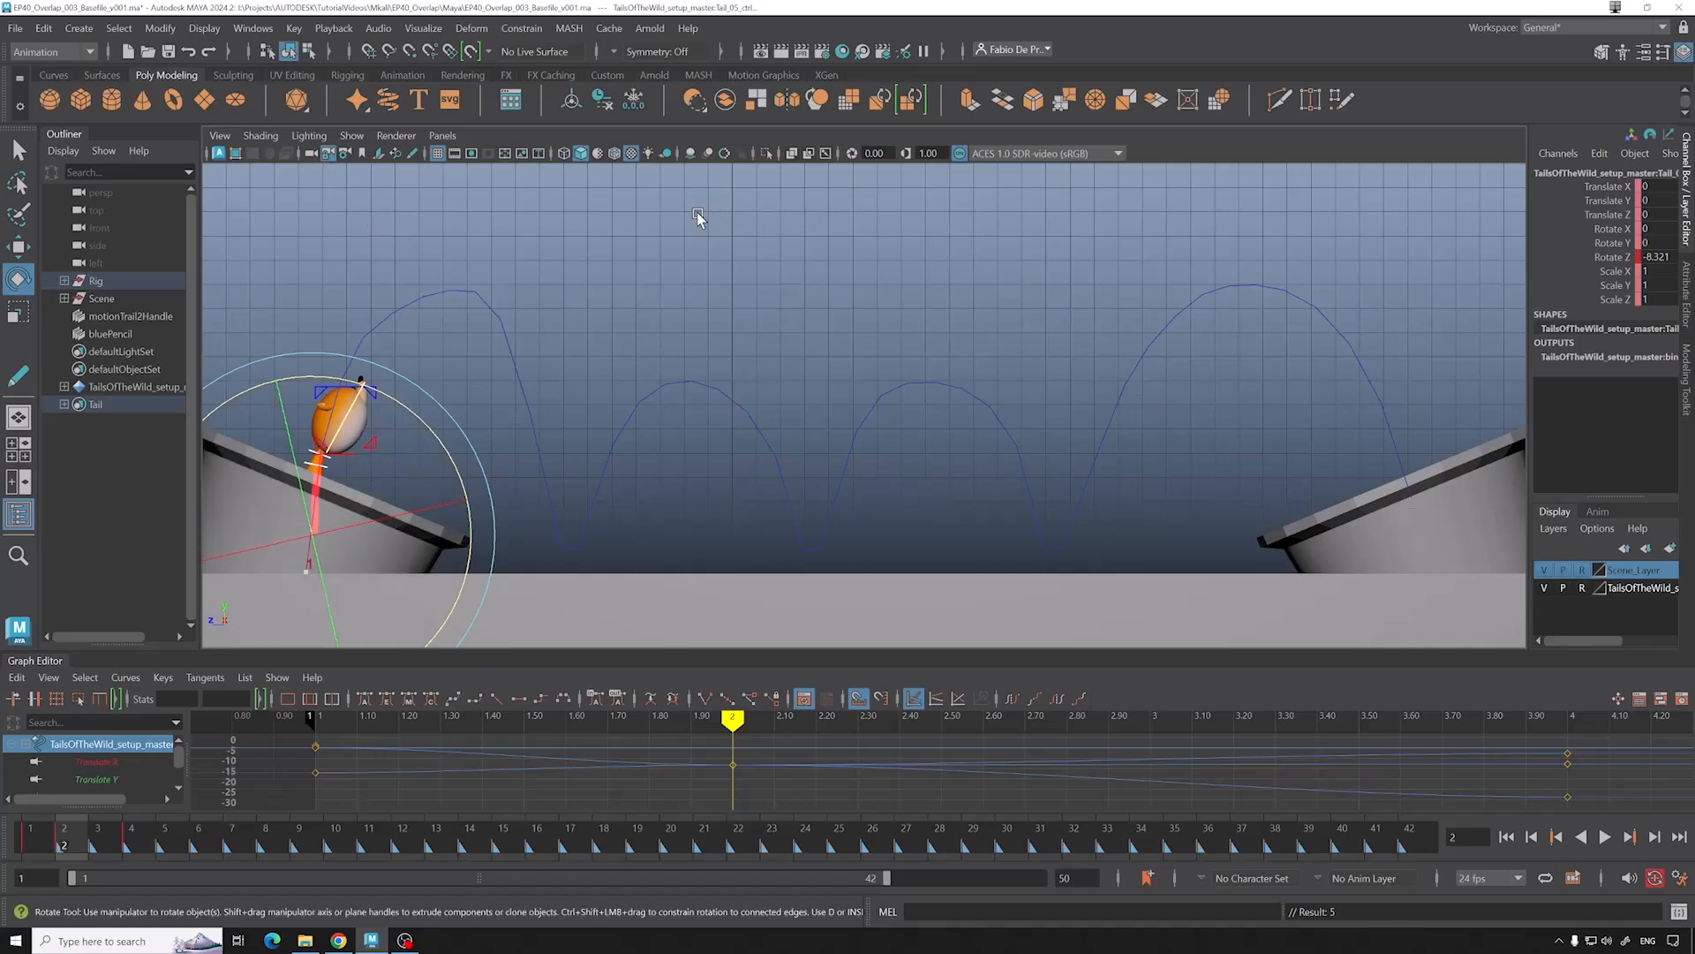
key(4)
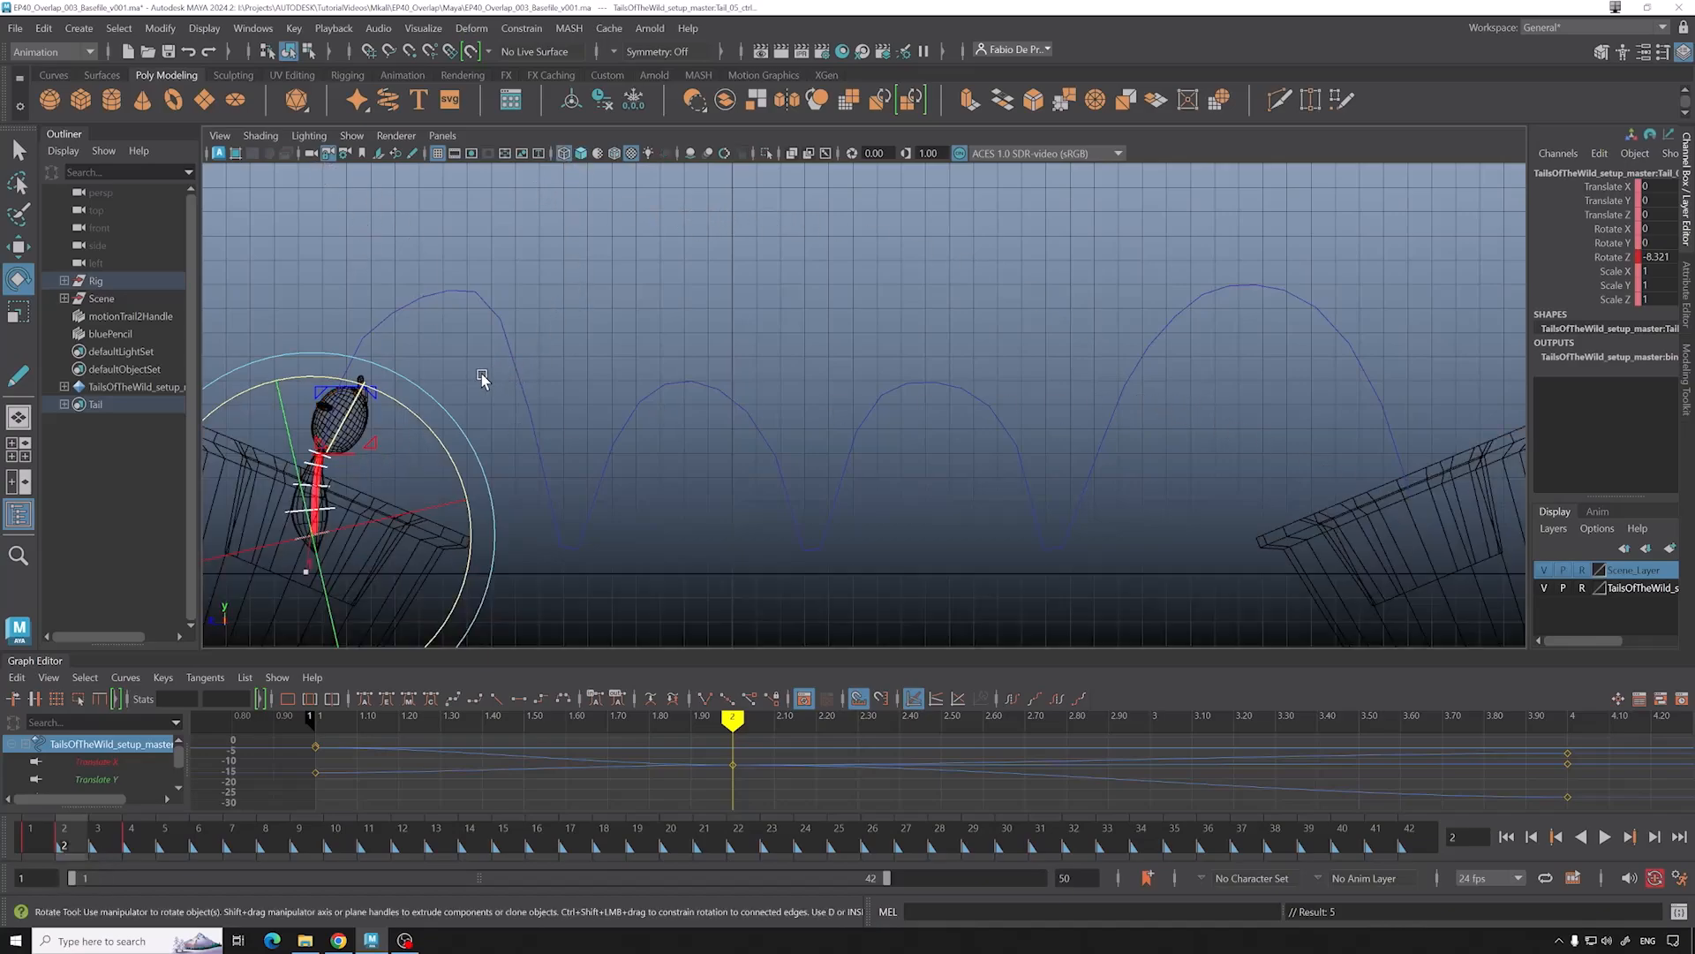
drag(437, 430, 470, 489)
click(494, 404)
click(329, 457)
click(507, 422)
click(332, 511)
click(500, 450)
Step: Select the Tail set's members, key them at frame 3, and rotate them slightly to match the stroke
right_click(137, 408)
click(172, 419)
click(97, 837)
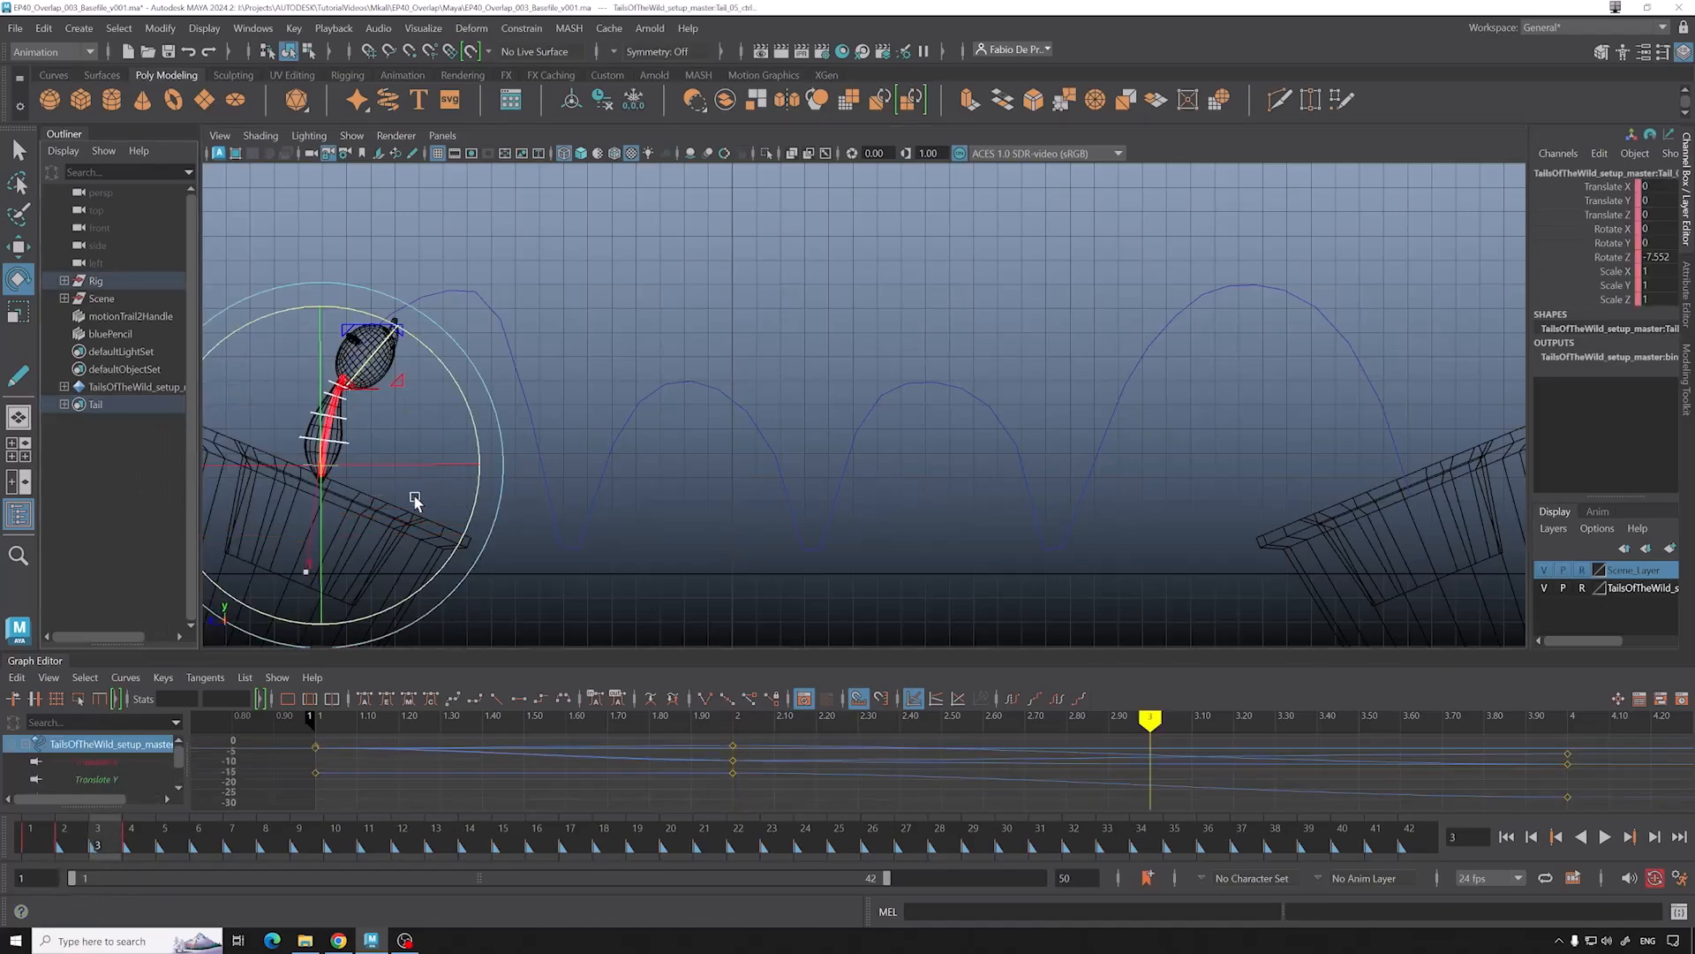
key(s)
drag(477, 496, 479, 491)
Step: Go to frame 4 and return the viewport to shaded display
click(137, 848)
key(alt)
click(580, 152)
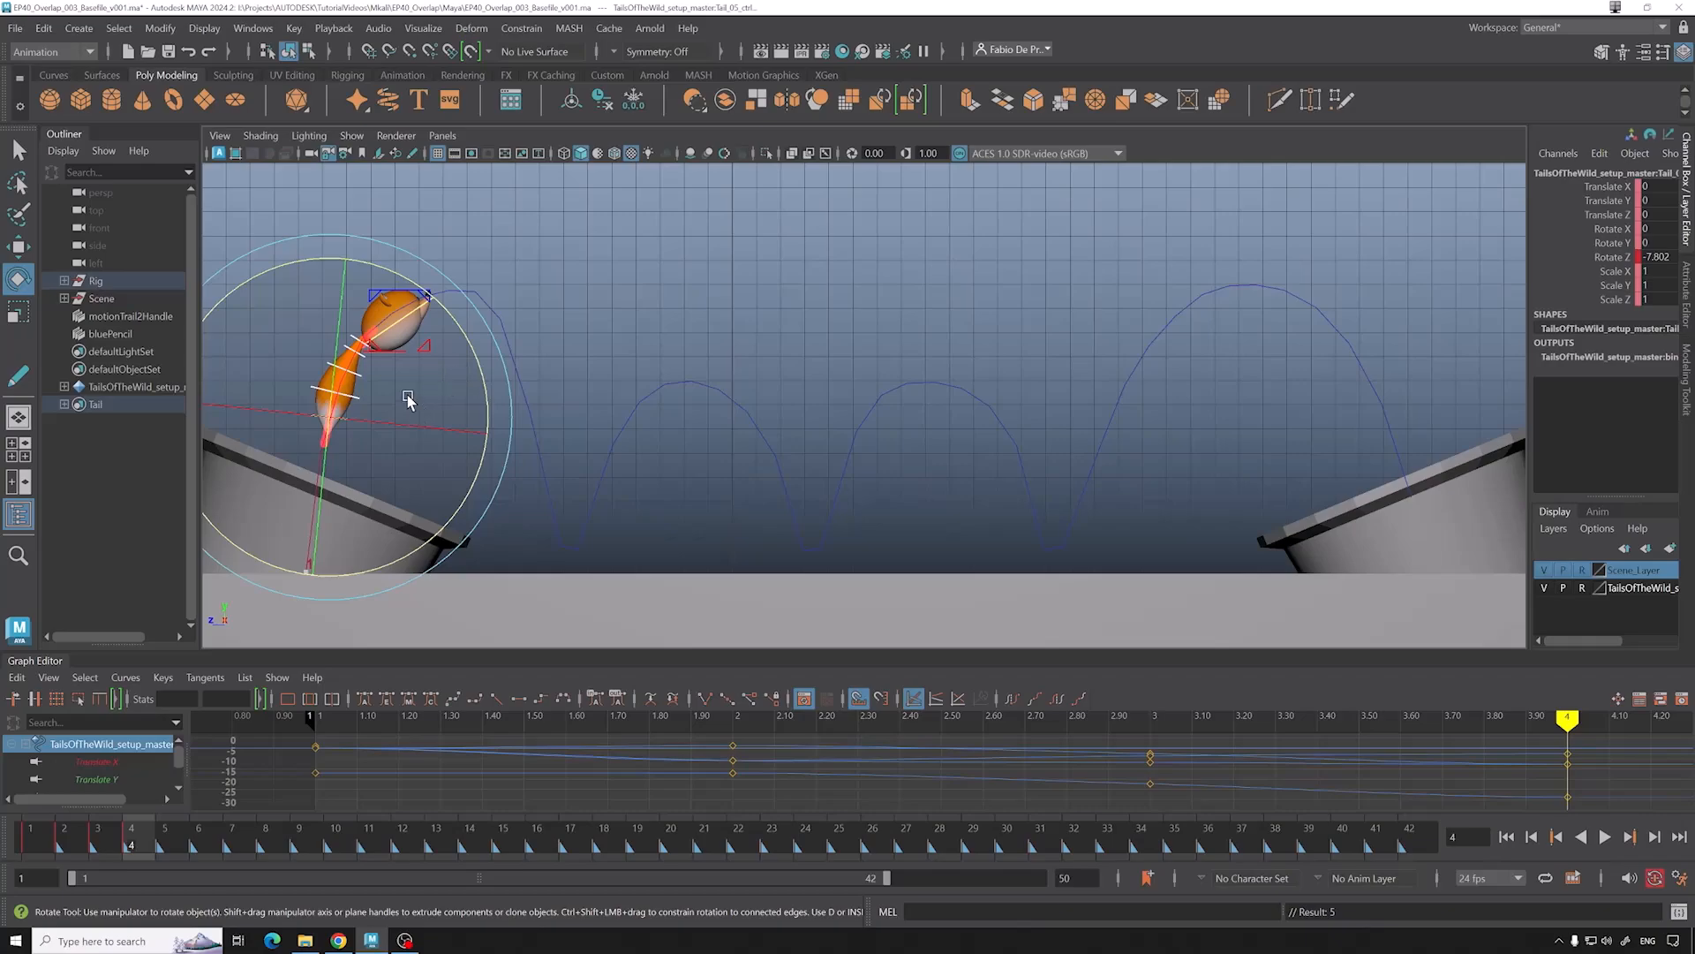
Step: Rotate the tail controls together at frames 6 and 5 to follow the blue pencil strokes
drag(166, 846, 201, 834)
drag(500, 319, 502, 306)
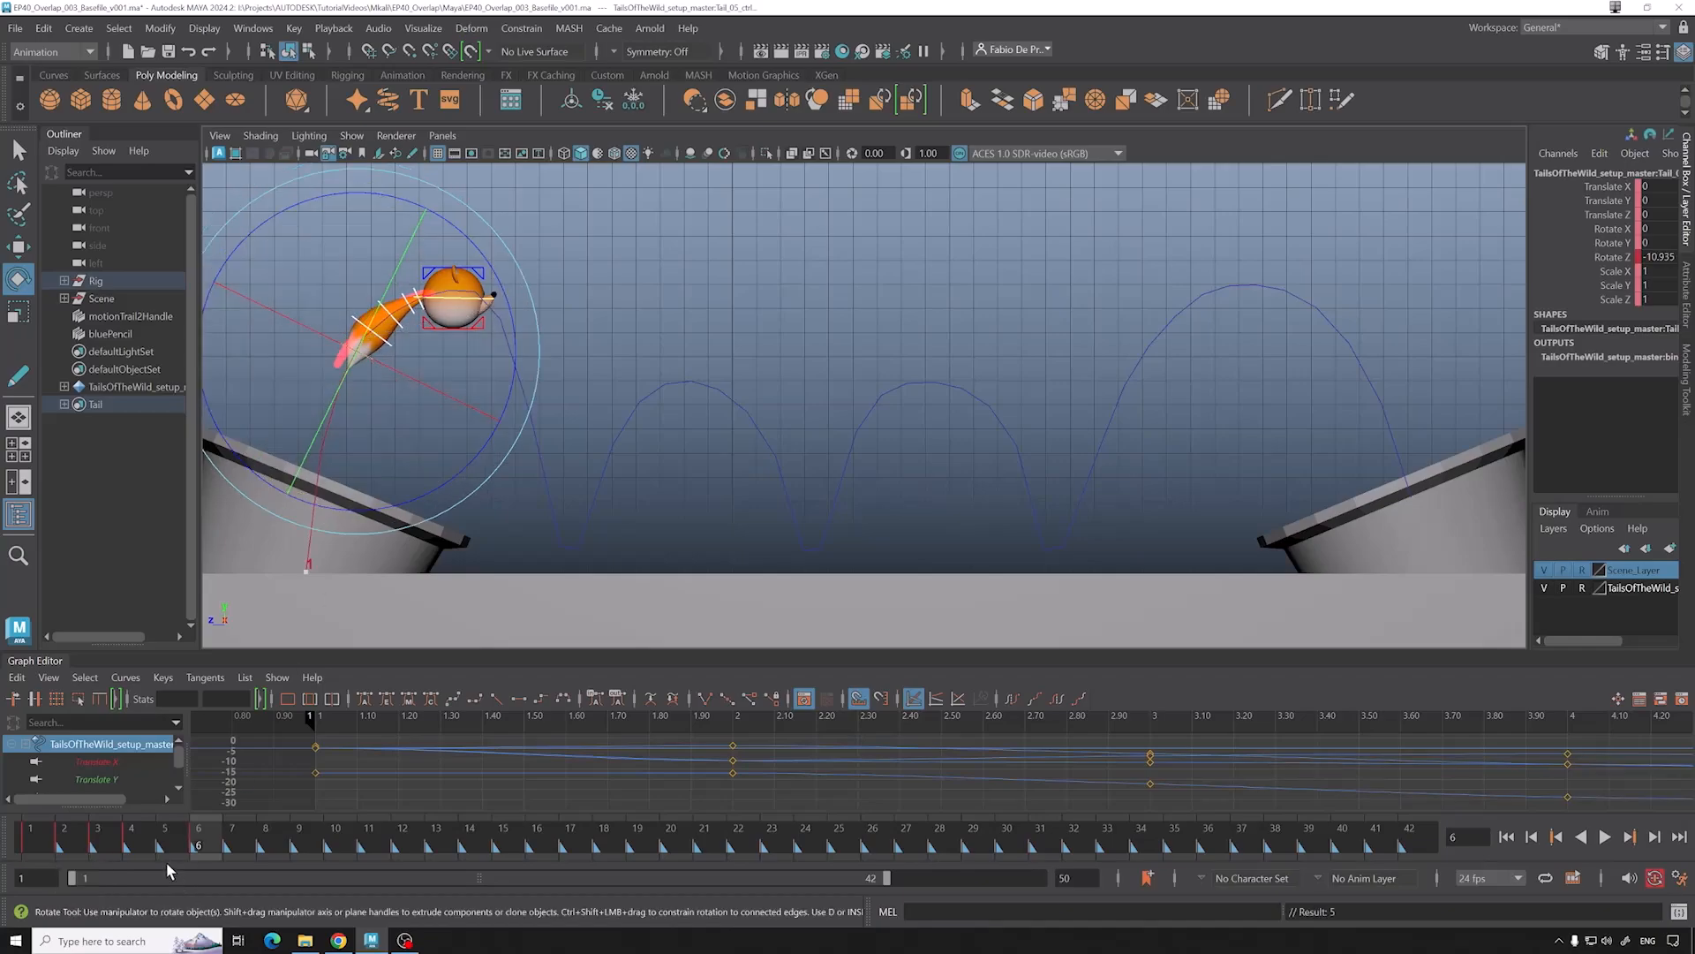
click(179, 835)
drag(501, 365, 506, 366)
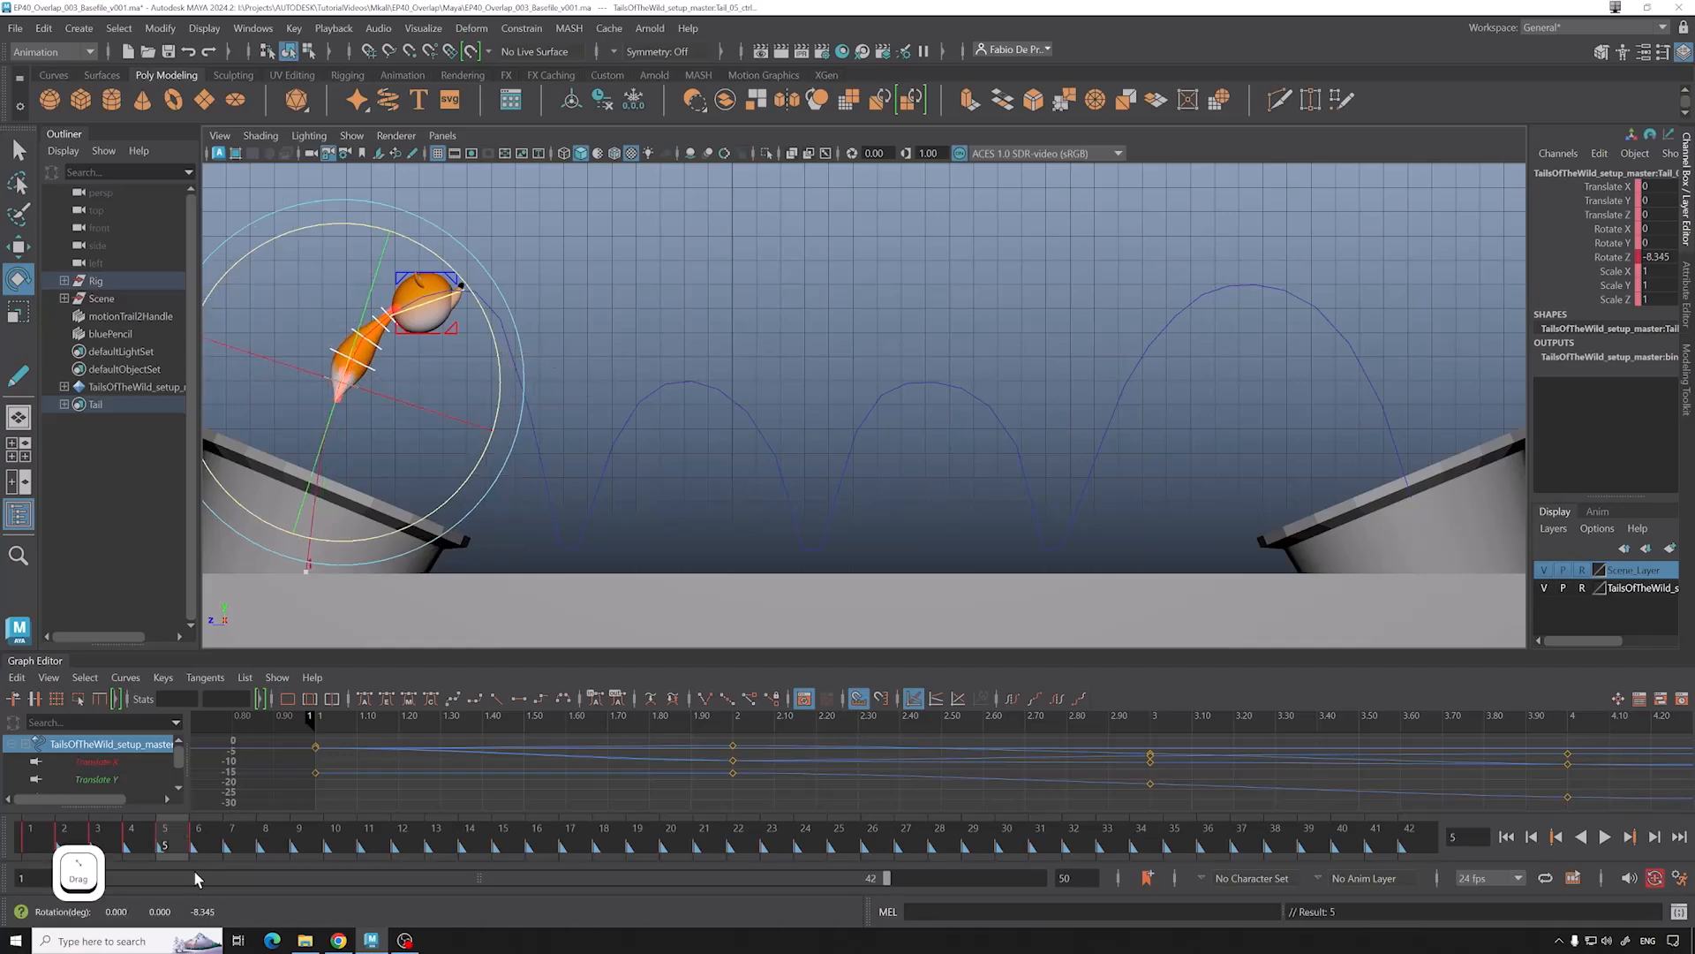
Step: Rotate the tail controls together at frames 7 and 8 to follow the strokes, and undo the rotation tried at frame 9
mouse_move(210, 838)
mouse_down()
mouse_move(369, 839)
mouse_move(133, 834)
mouse_move(231, 825)
mouse_up()
key(e)
mouse_move(530, 362)
mouse_down()
mouse_move(574, 386)
mouse_move(559, 456)
mouse_move(560, 367)
mouse_up()
click(274, 834)
click(298, 835)
key(ctrl+z)
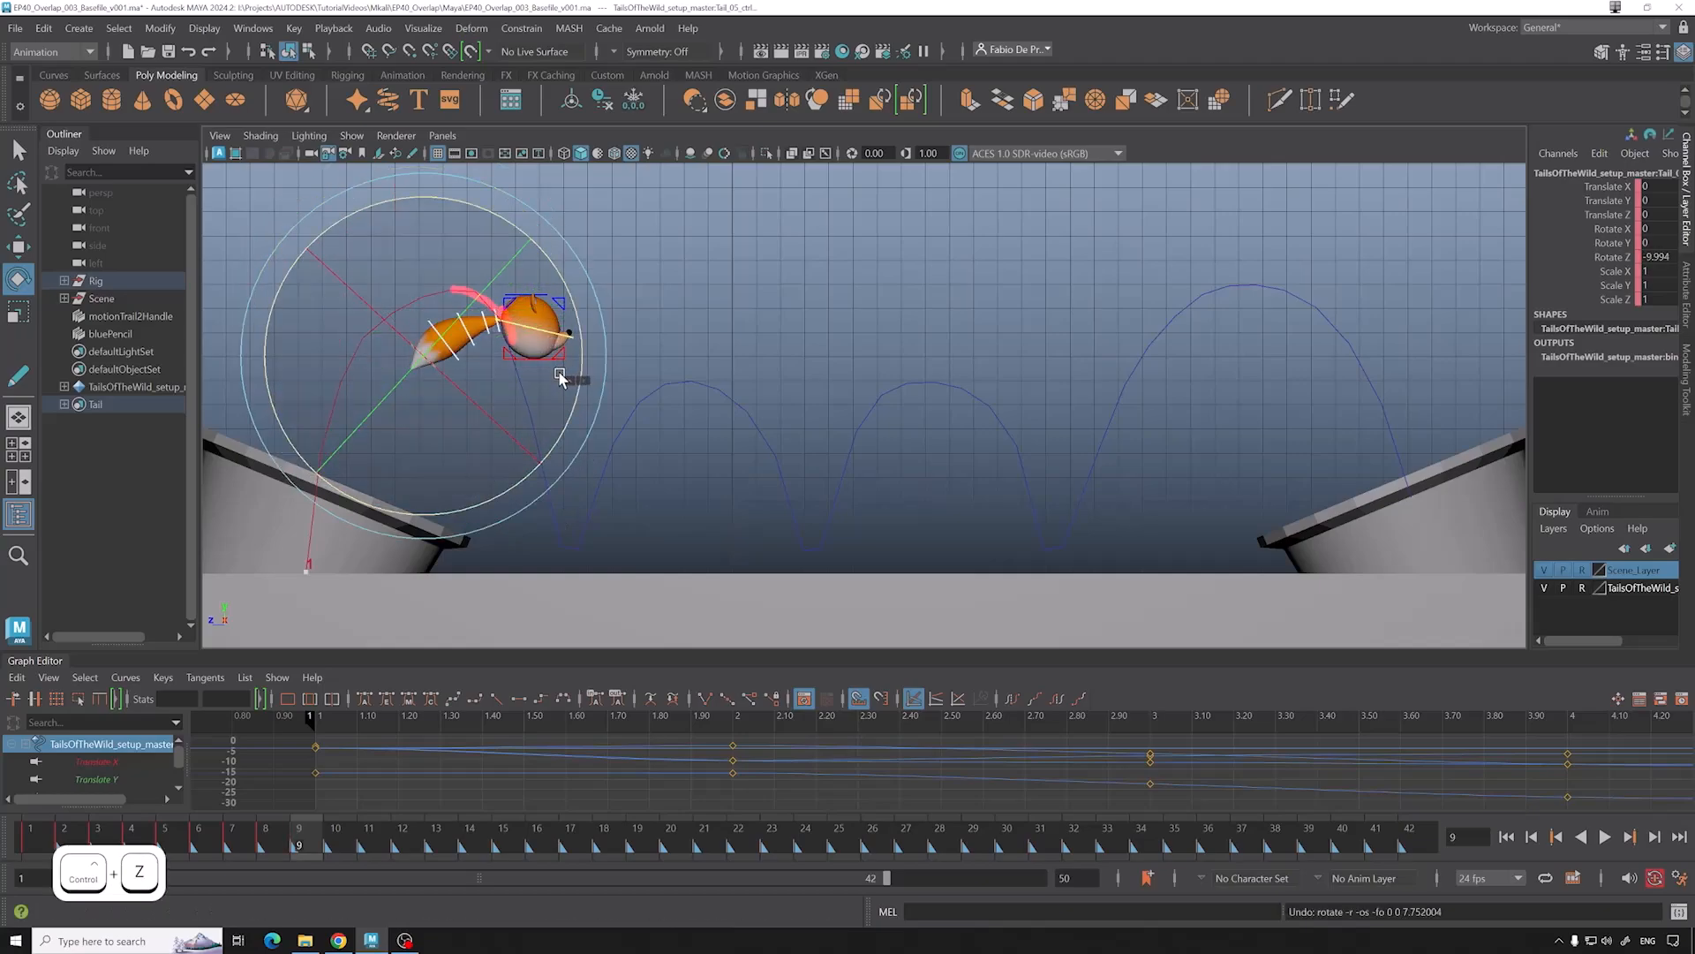
Step: Rotate only the base tail control upward at frame 9, to a Rotate Z of about 29.6
click(623, 287)
click(501, 316)
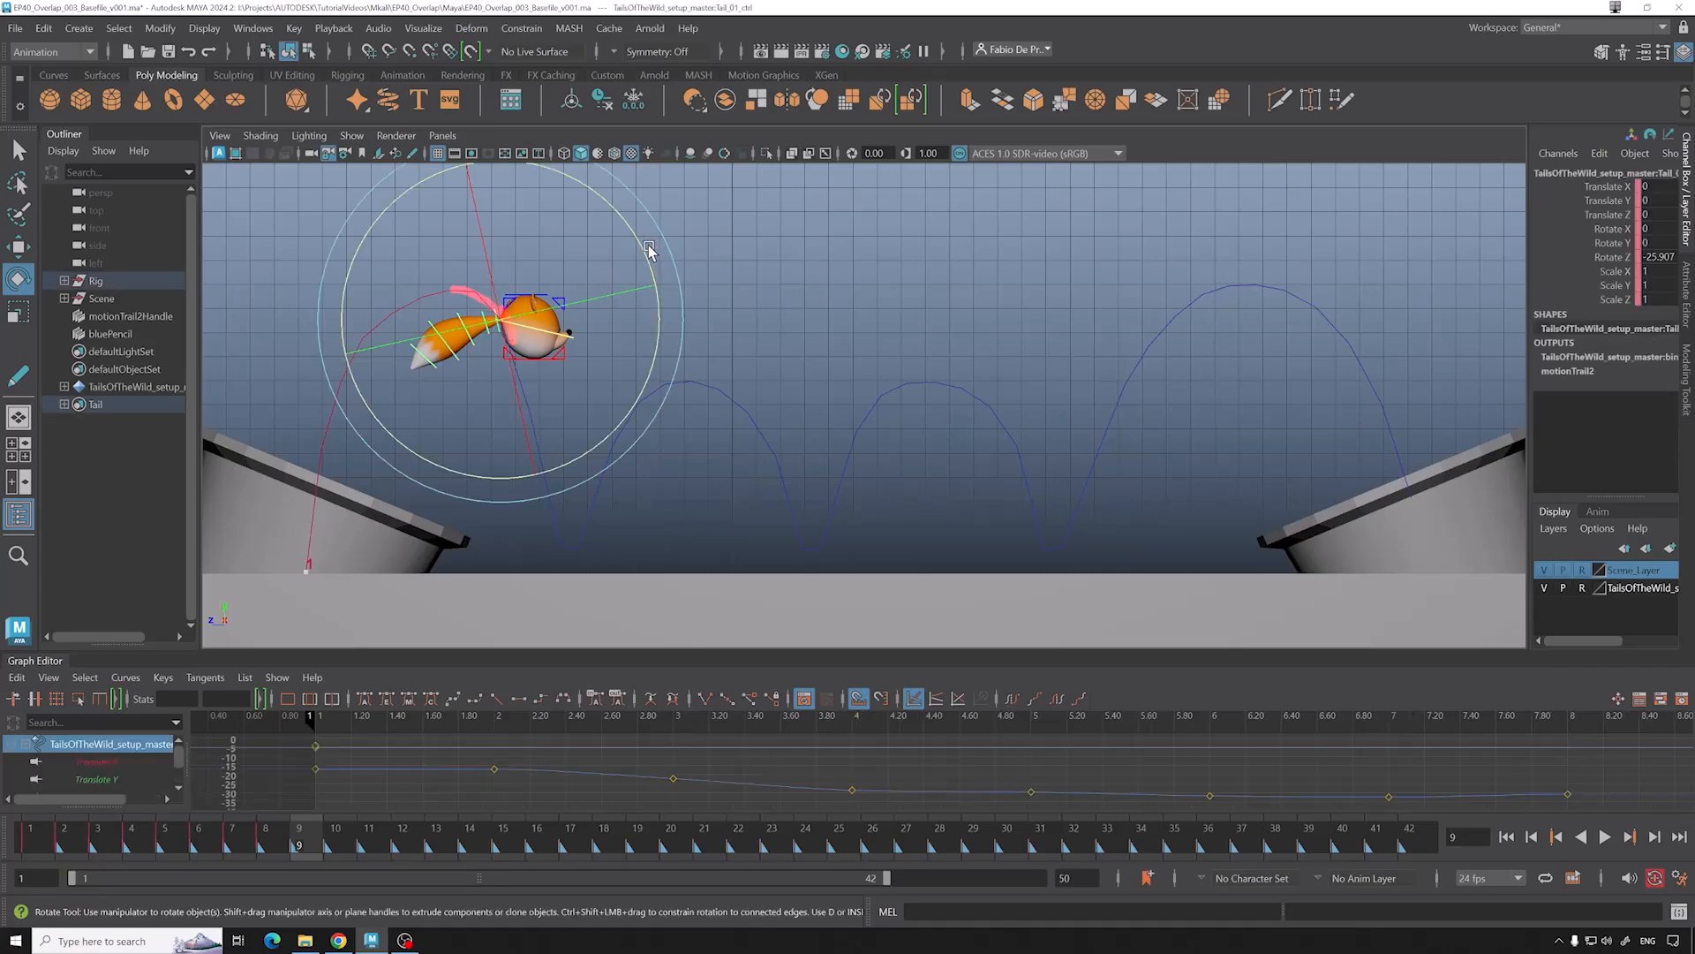
drag(651, 257, 649, 394)
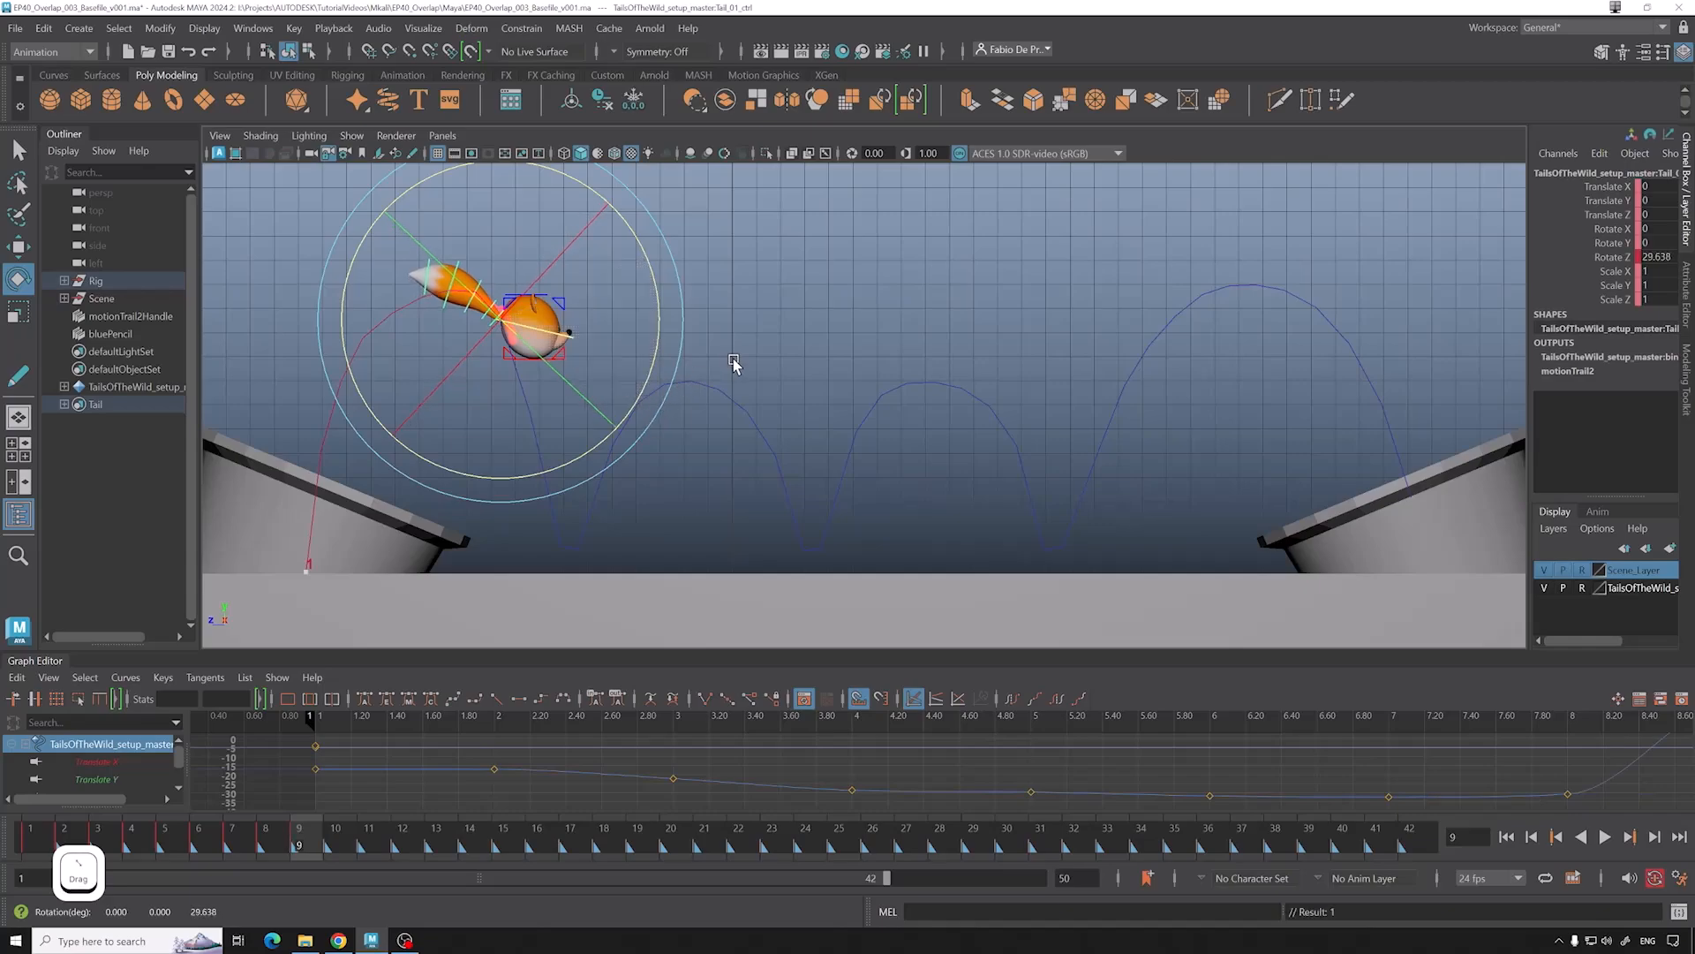
click(614, 344)
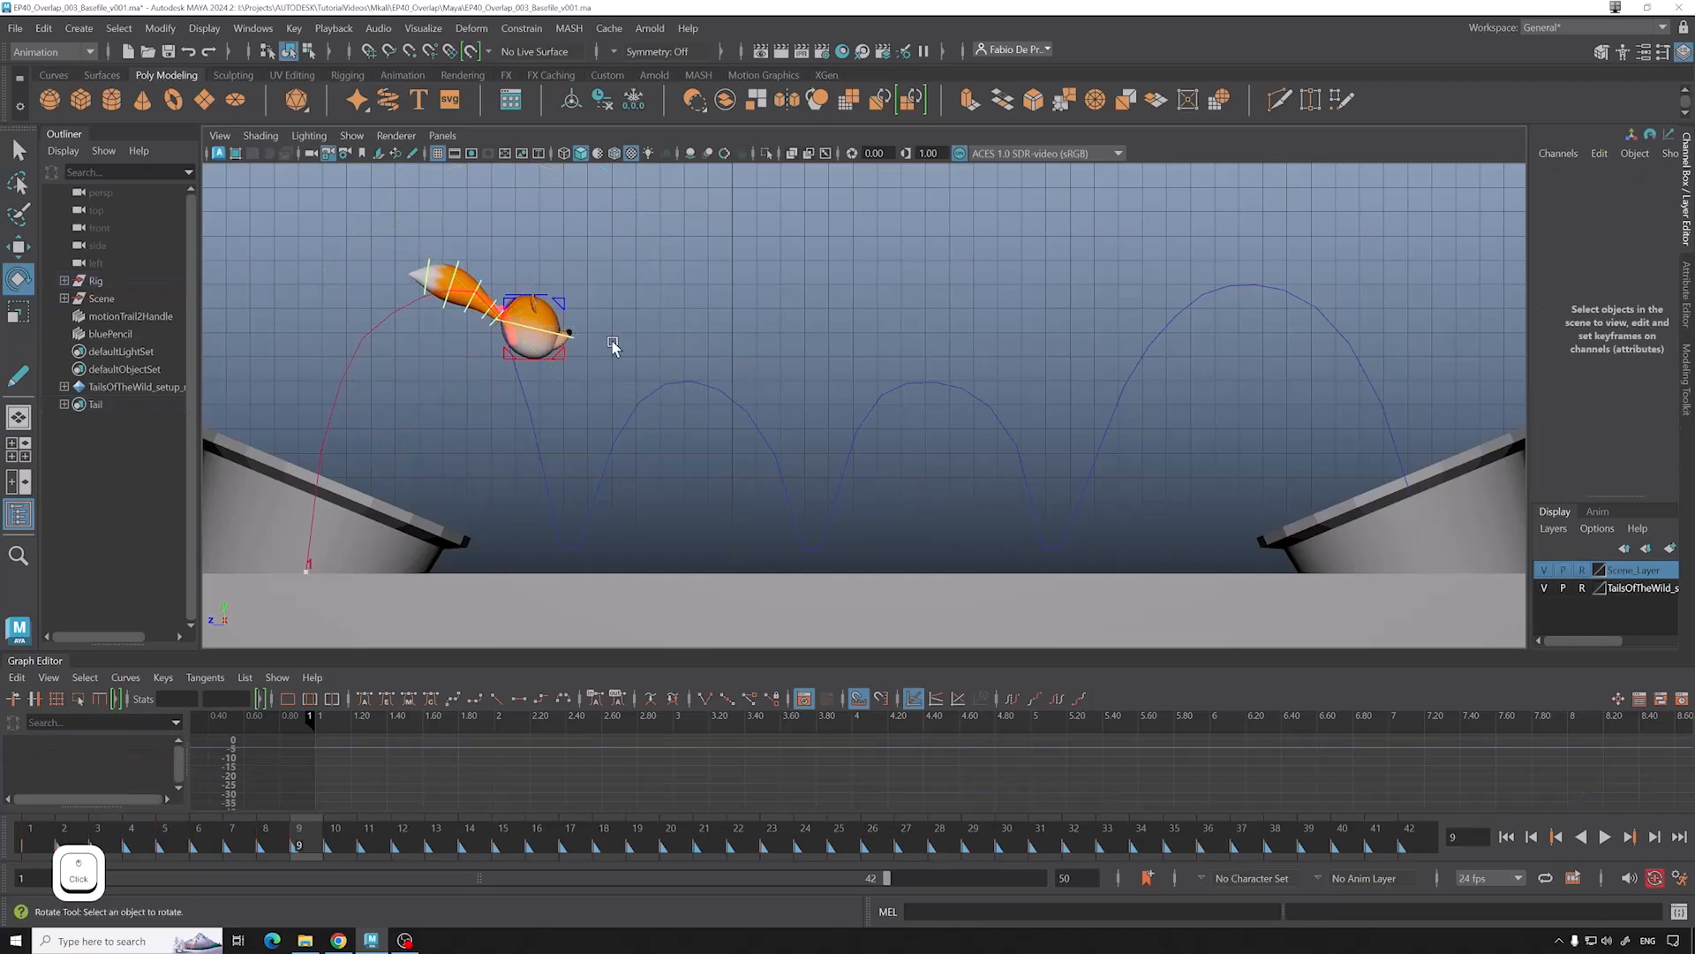
Step: Rotate the remaining tail controls one by one at frame 9 so the tail arcs down along the stroke, with the tip at about -21 in Z
click(491, 303)
drag(651, 262, 636, 245)
click(615, 259)
click(472, 287)
mouse_move(620, 240)
mouse_down()
mouse_move(620, 218)
mouse_move(597, 239)
mouse_up()
click(448, 288)
click(424, 293)
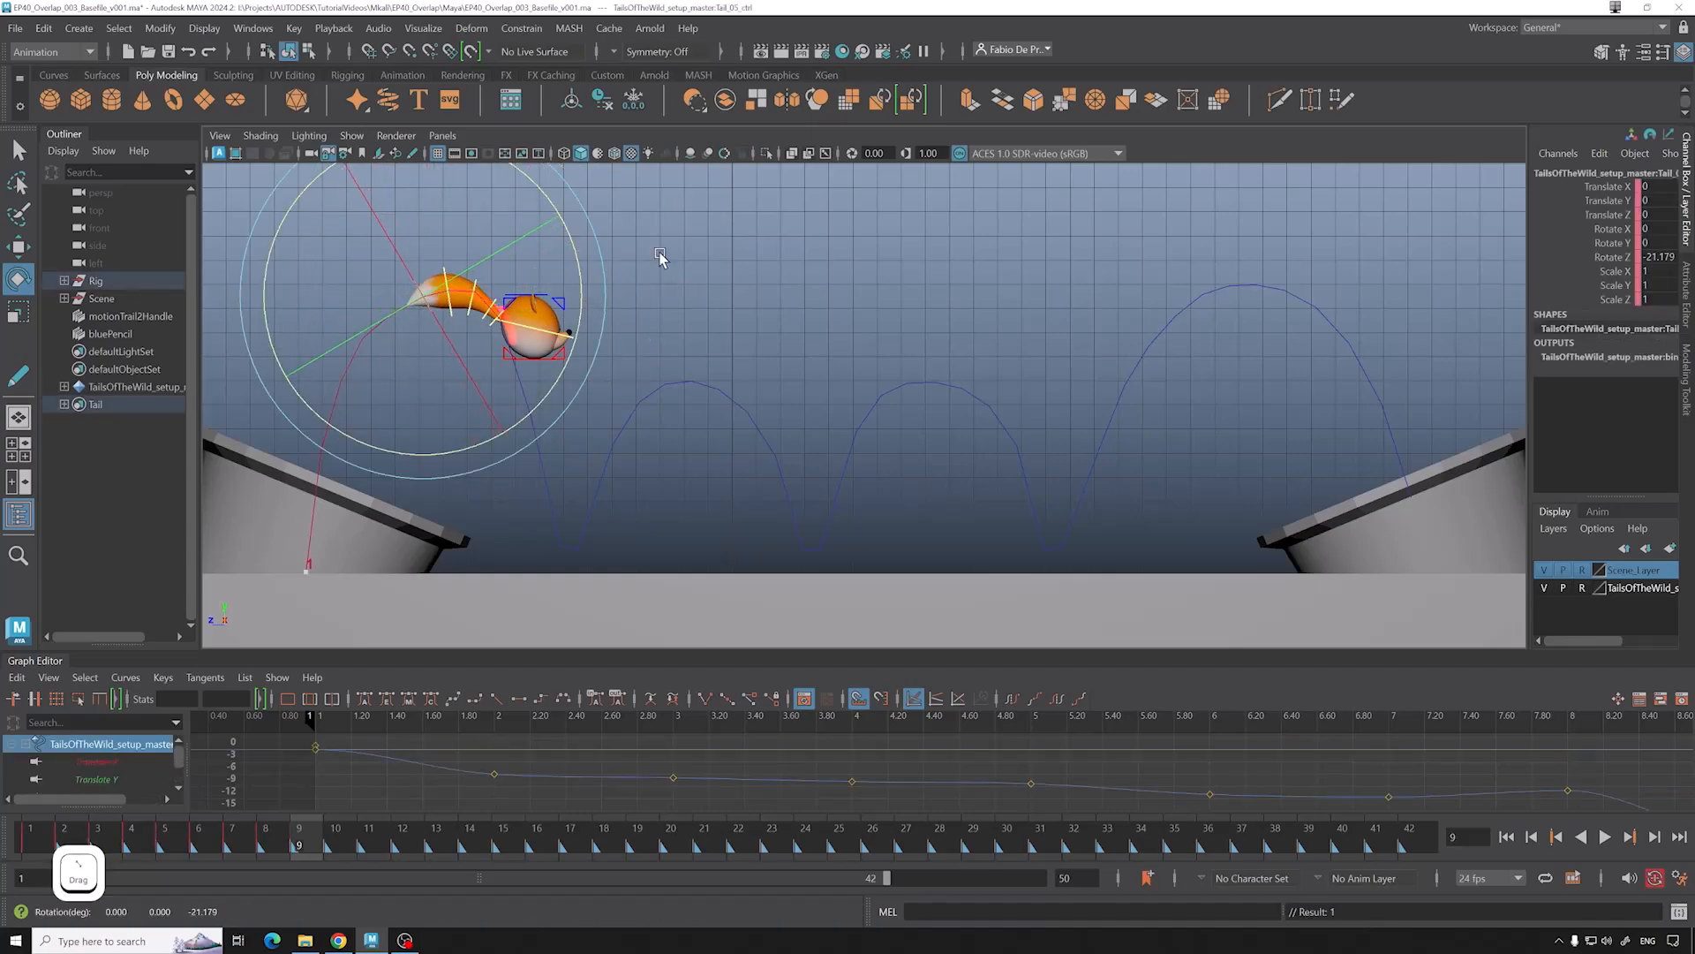
Step: Go to frame 10 and swing the base tail control upward toward the stroke
click(560, 492)
key(alt+period)
click(524, 417)
drag(685, 362, 659, 509)
click(742, 406)
Step: Rotate the remaining tail controls individually at frame 10 to bend the tail along the stroke
click(521, 383)
drag(678, 366, 675, 450)
click(758, 345)
click(529, 374)
drag(674, 335, 670, 391)
click(730, 360)
click(529, 348)
click(719, 358)
click(521, 323)
drag(668, 330, 671, 371)
Step: Go to frame 11 and rotate the lower tail controls to line the tail up with the stroke
click(370, 849)
click(754, 340)
click(609, 535)
click(706, 450)
click(553, 534)
drag(669, 432, 706, 429)
click(706, 446)
click(552, 509)
click(697, 417)
click(557, 483)
click(567, 450)
click(524, 477)
click(539, 367)
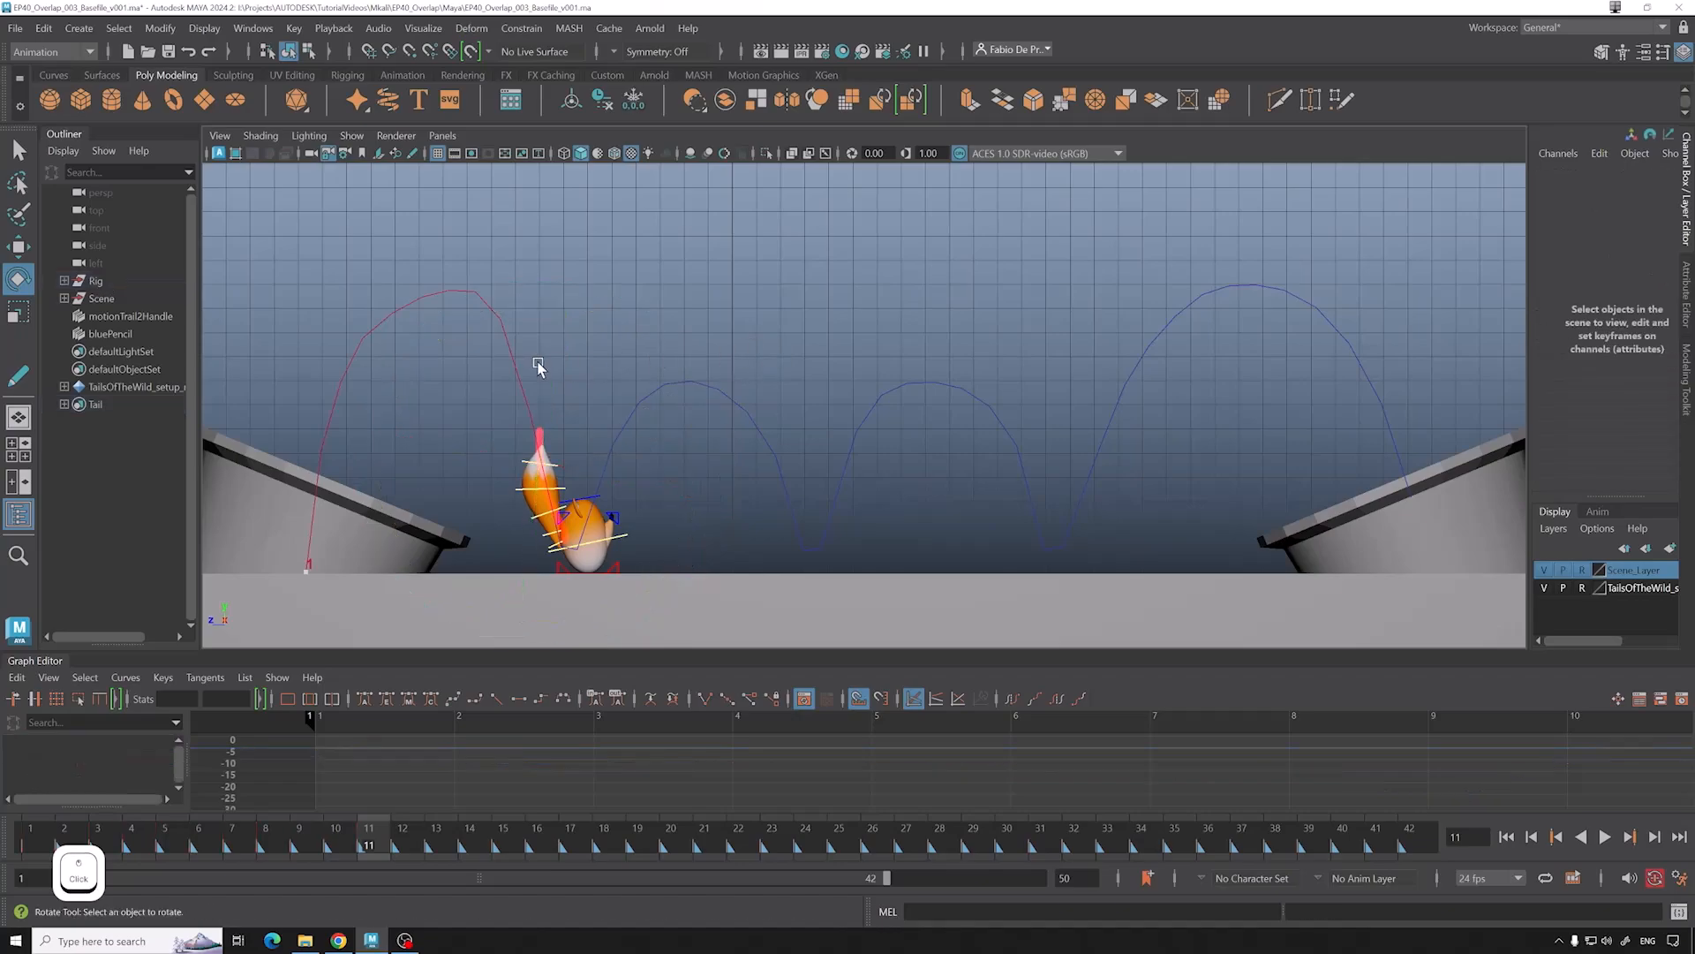
Step: Refine the outer tail controls at frame 11, rotating Tail_04 to about 13.2 in Z
click(535, 518)
drag(673, 428, 688, 392)
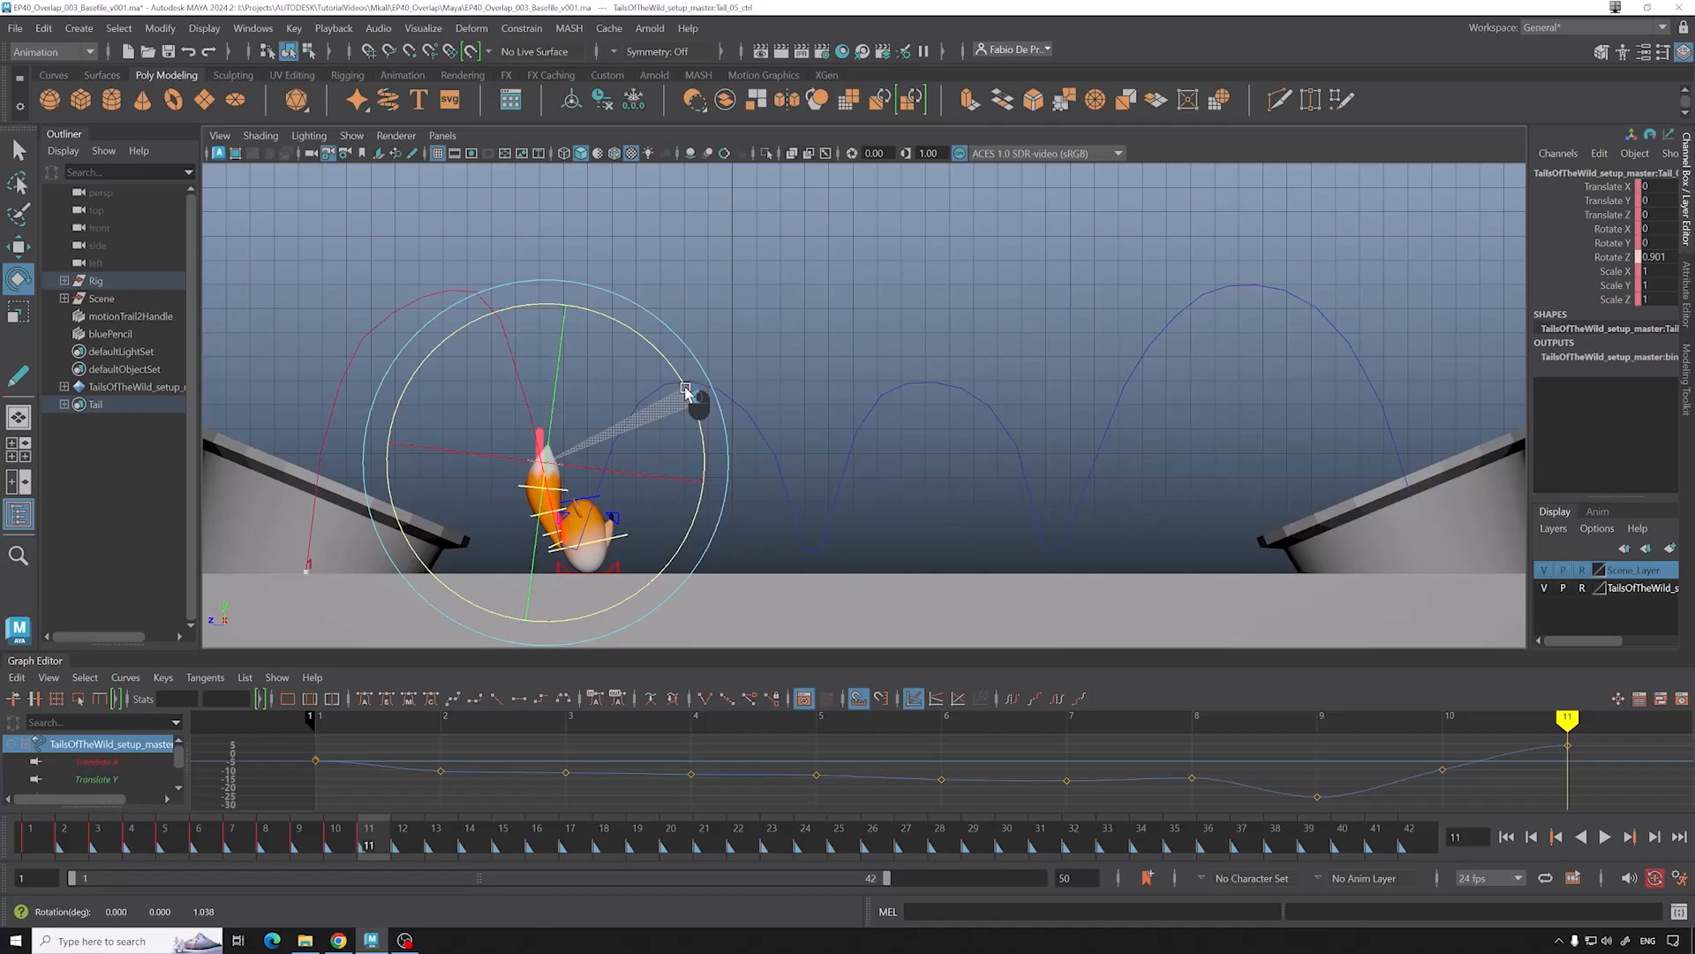
click(565, 491)
click(562, 489)
drag(677, 428, 691, 426)
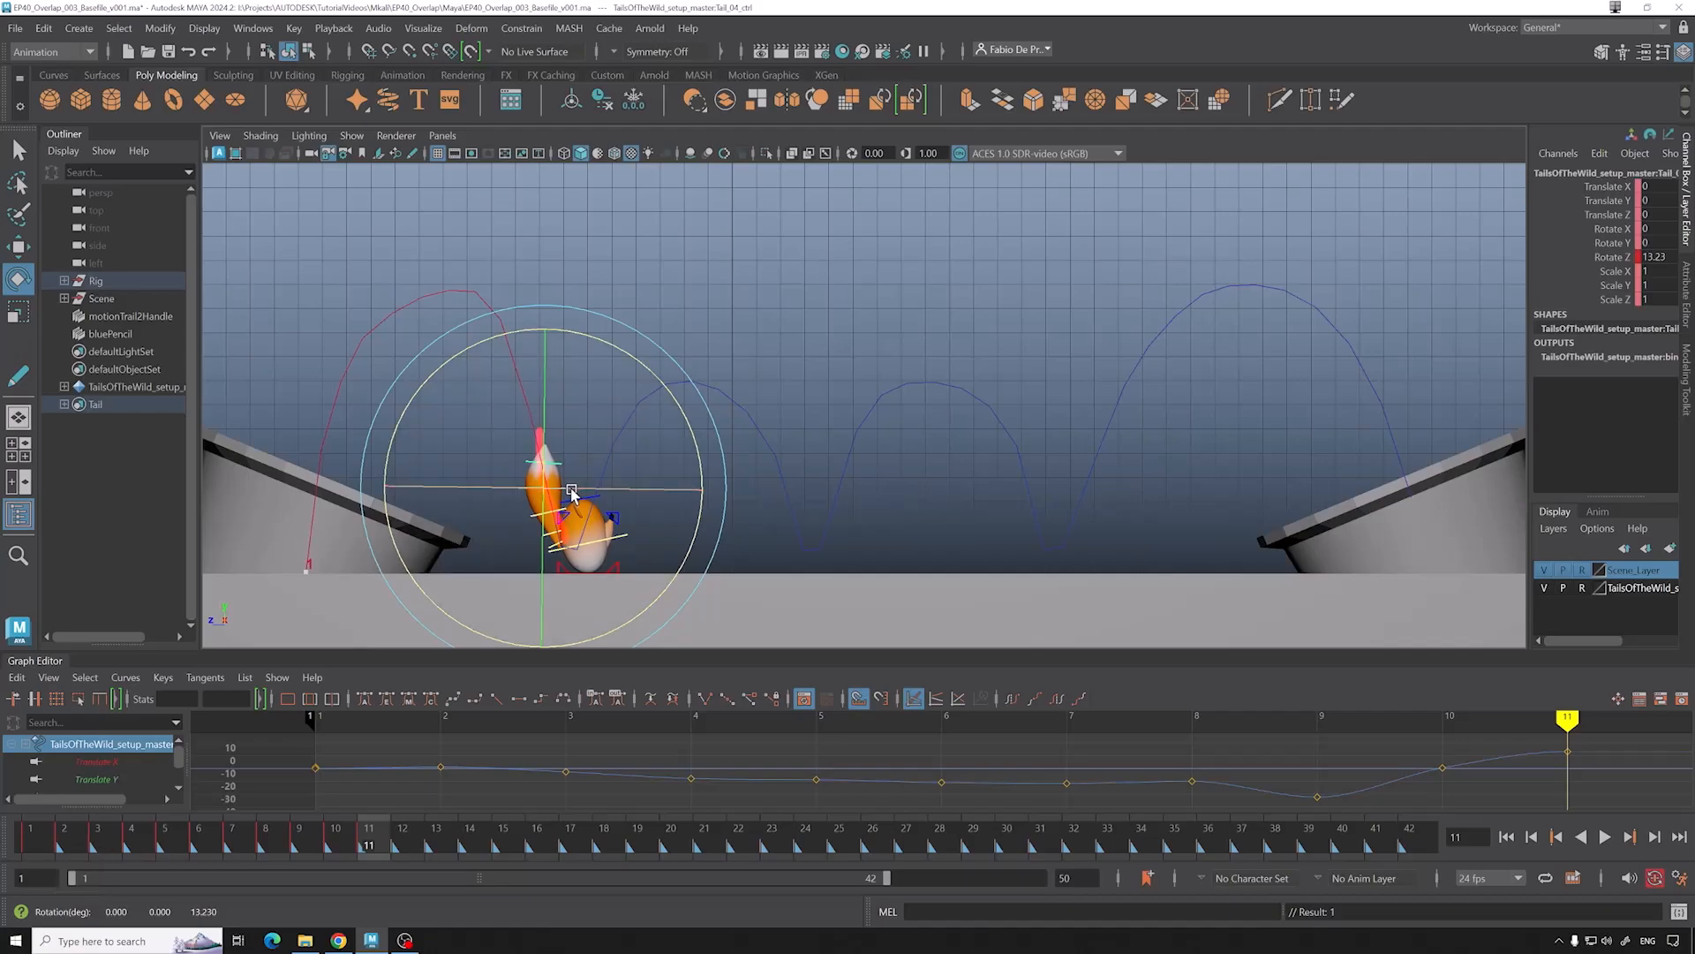
Step: Go to frame 12 and rotate the base tail control so the tail leans back and down
mouse_move(386, 832)
mouse_down()
mouse_move(168, 834)
mouse_move(403, 808)
mouse_up()
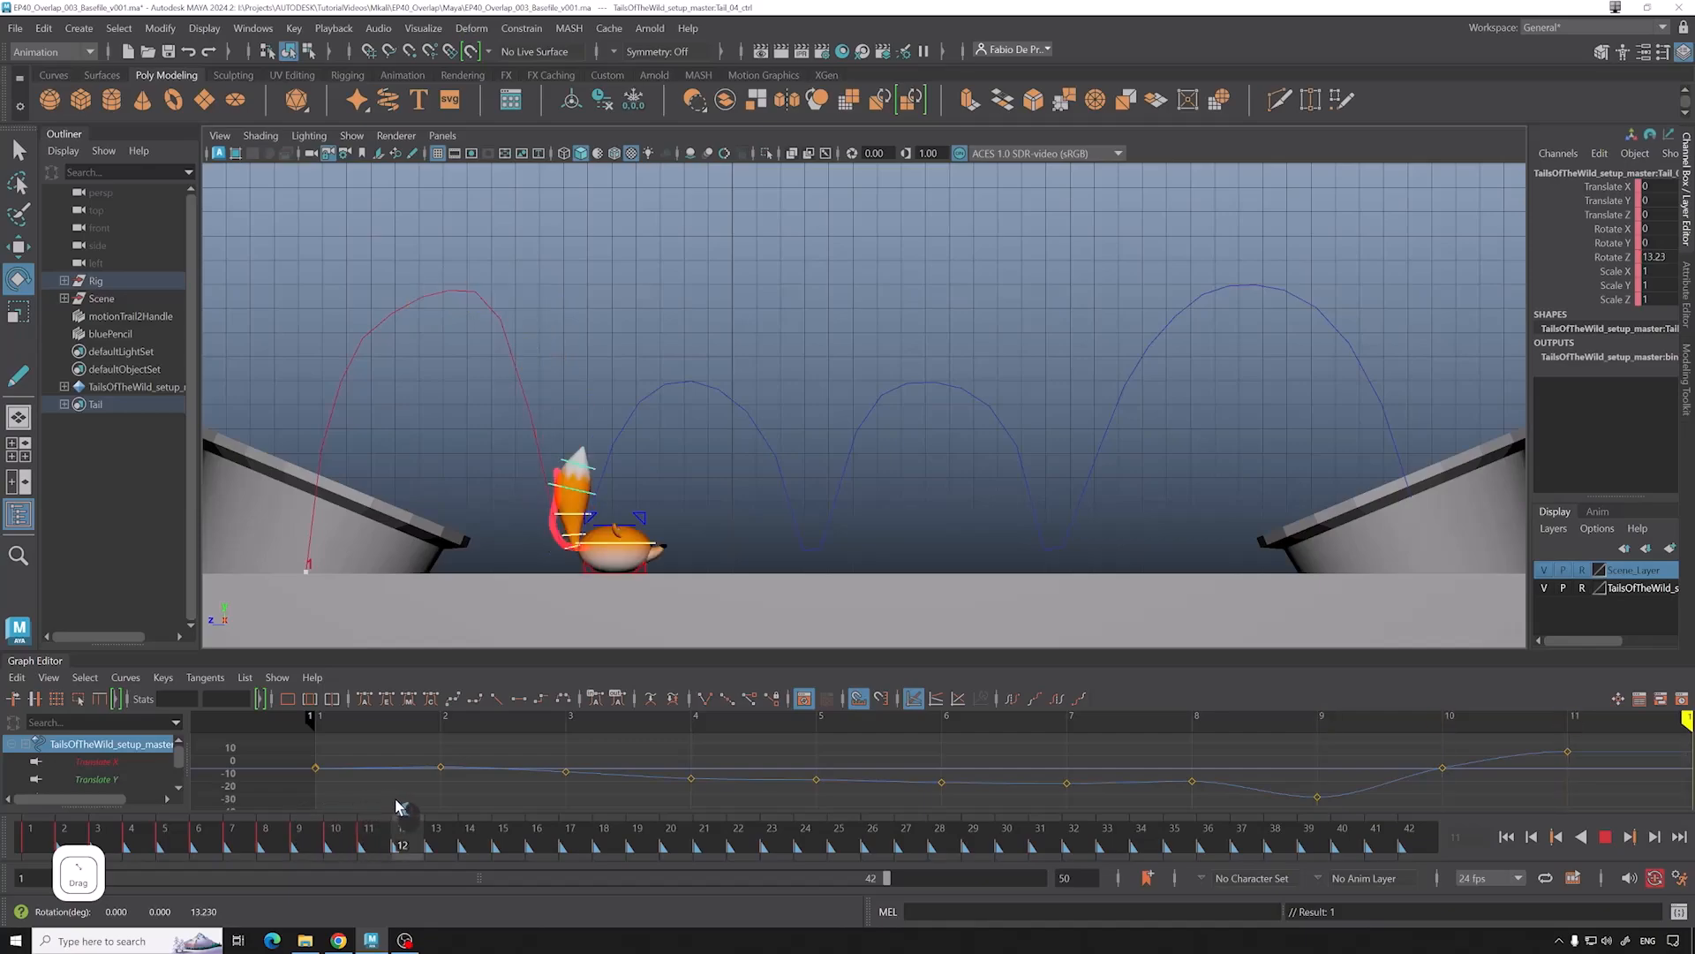
click(893, 383)
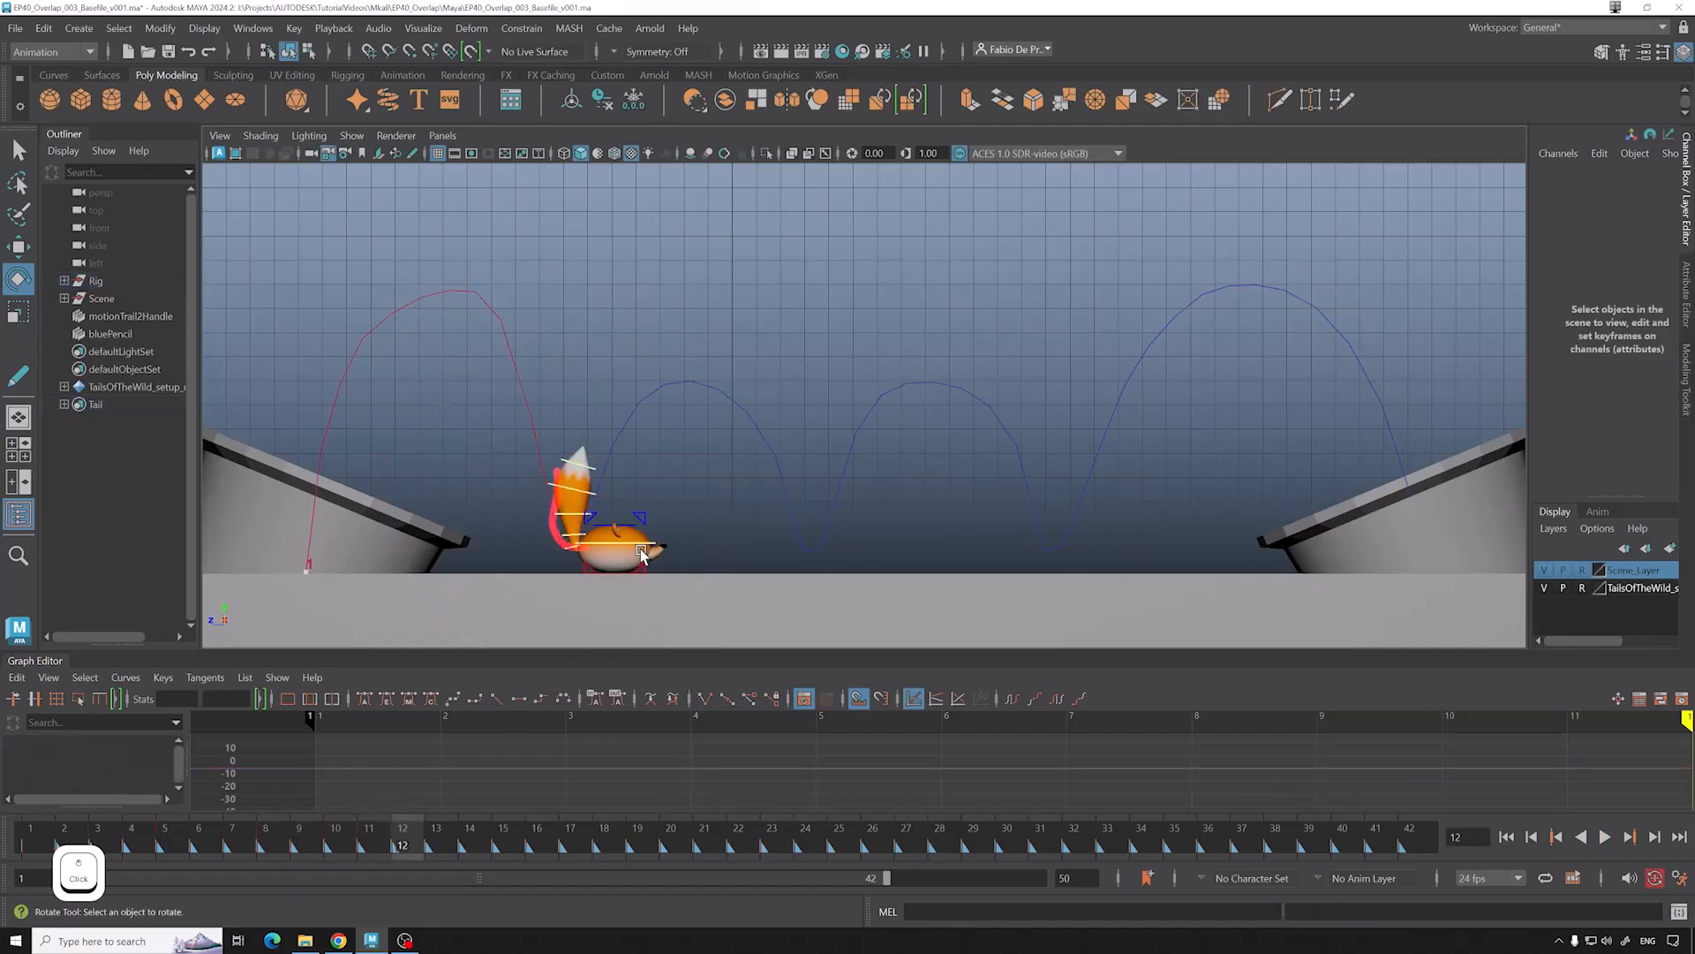
click(574, 550)
drag(715, 470, 579, 405)
click(688, 353)
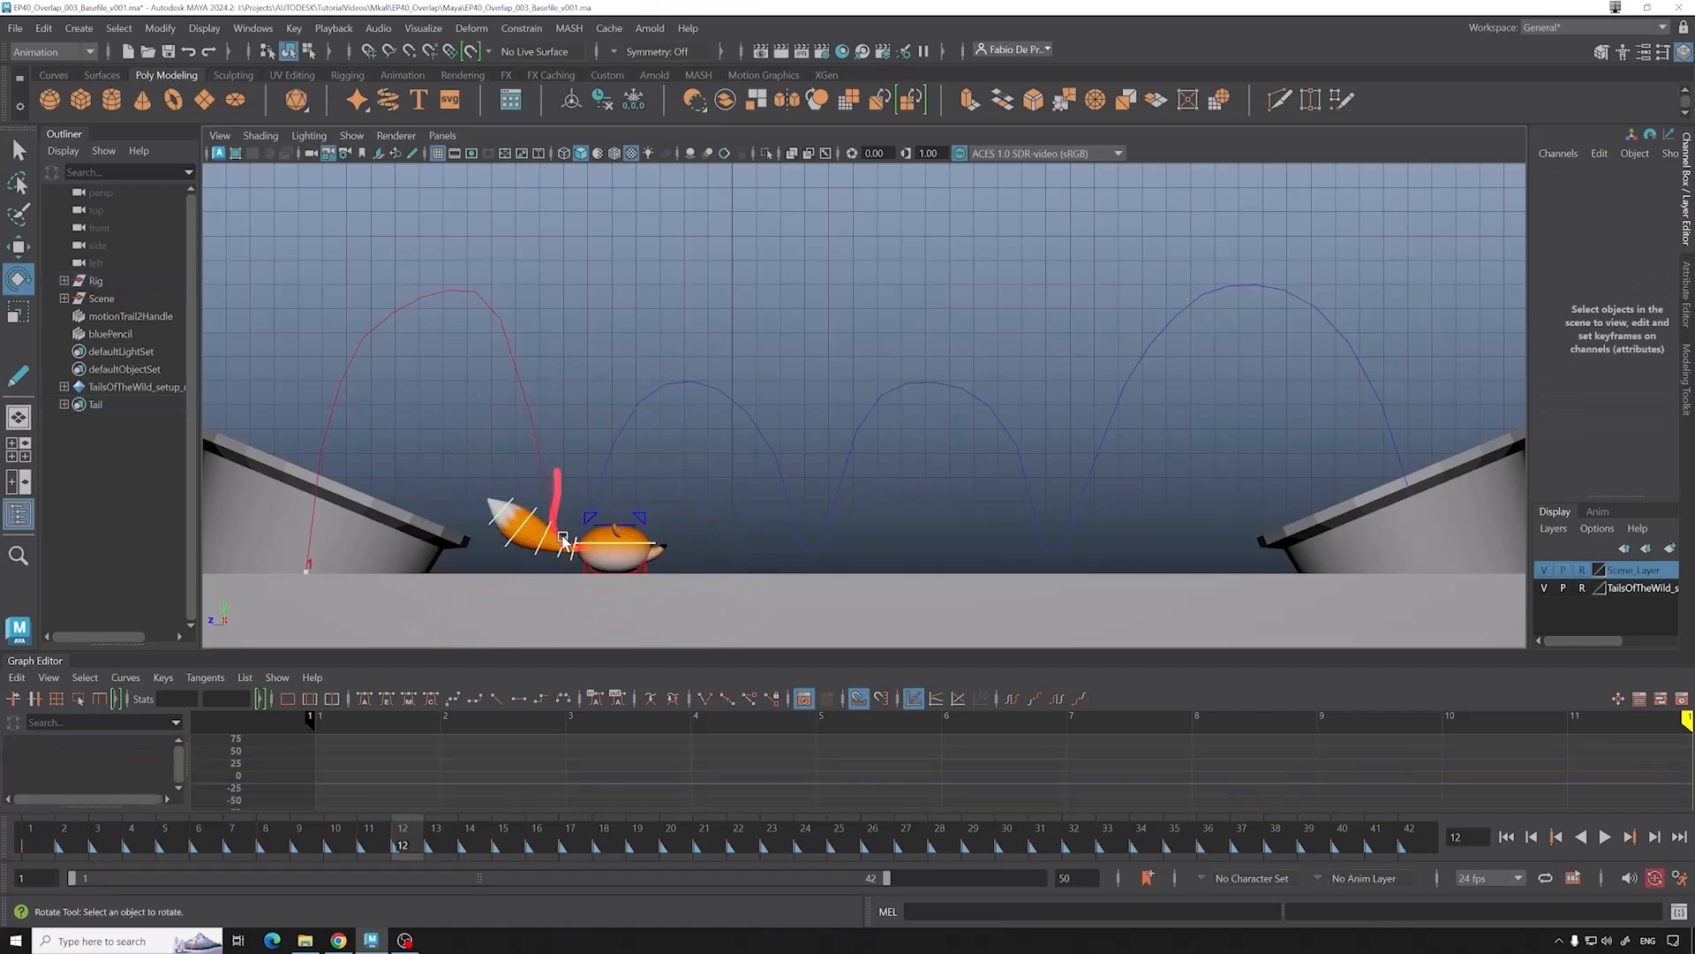
Step: Rotate the remaining tail controls individually at frame 12 to curve the tail up along the stroke
click(539, 530)
drag(688, 453, 709, 532)
click(848, 457)
click(683, 499)
drag(693, 462, 711, 404)
click(744, 521)
click(567, 511)
click(742, 497)
click(567, 489)
click(1076, 418)
click(565, 548)
drag(710, 481, 709, 498)
click(746, 503)
click(568, 512)
drag(705, 439, 707, 456)
Step: Go to frame 13, select the Tail set's members, and set their translate and rotate values to 0
drag(372, 839, 437, 839)
click(599, 466)
click(606, 452)
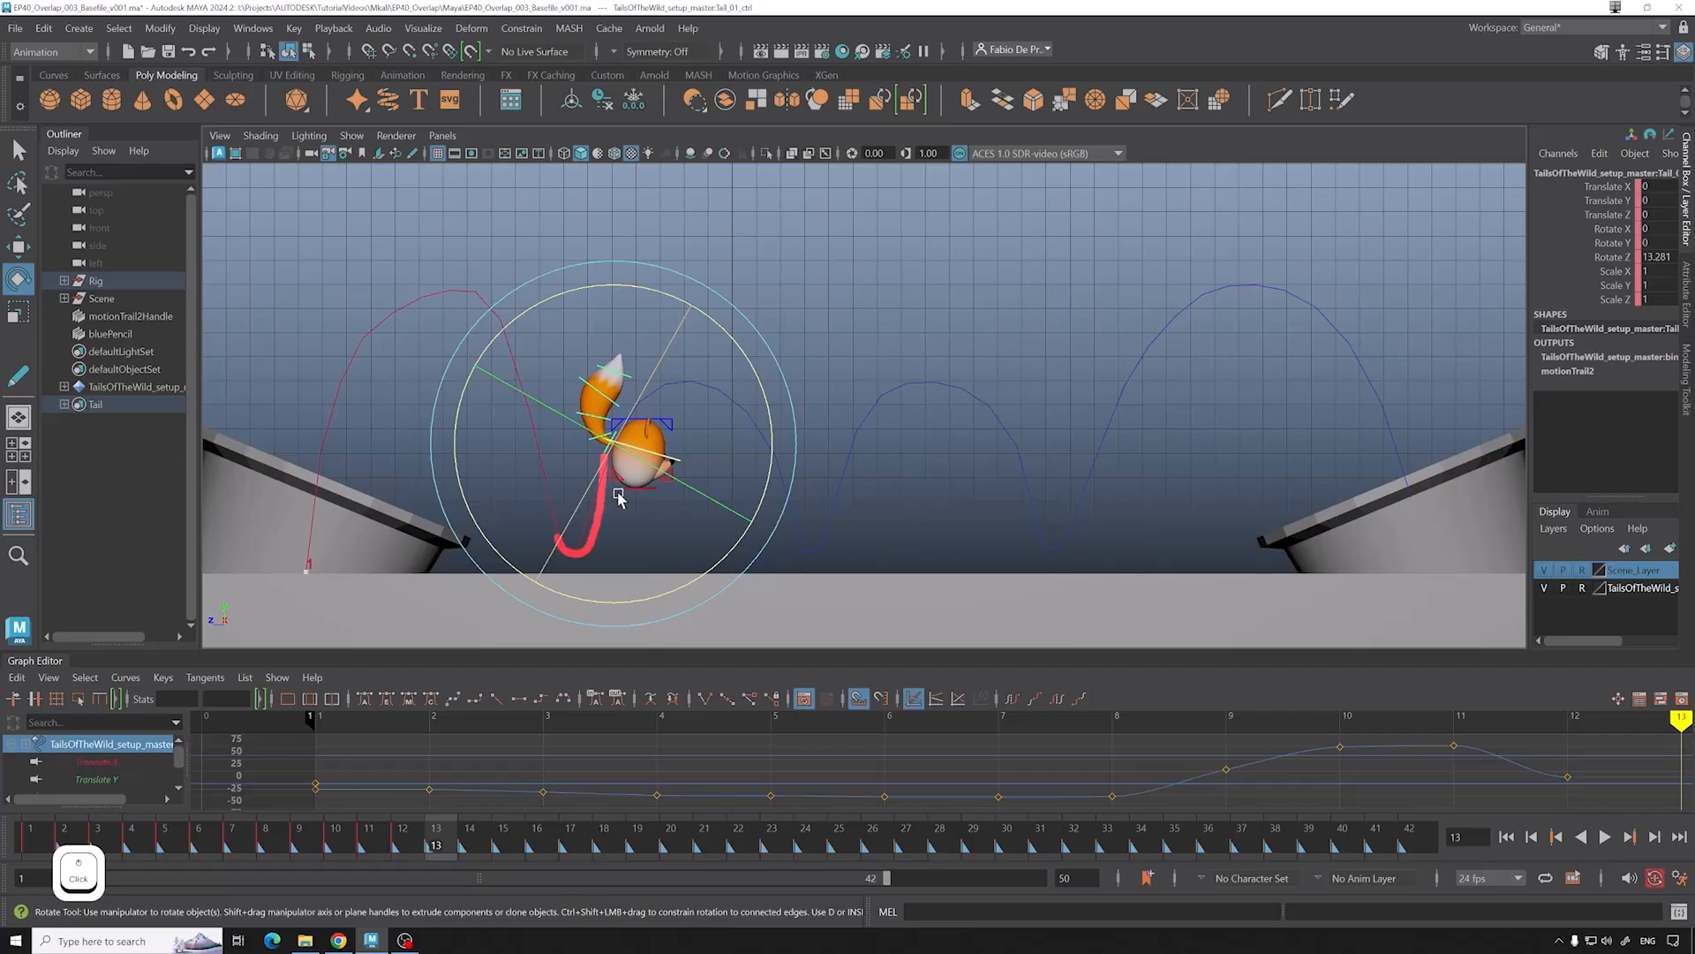
click(722, 263)
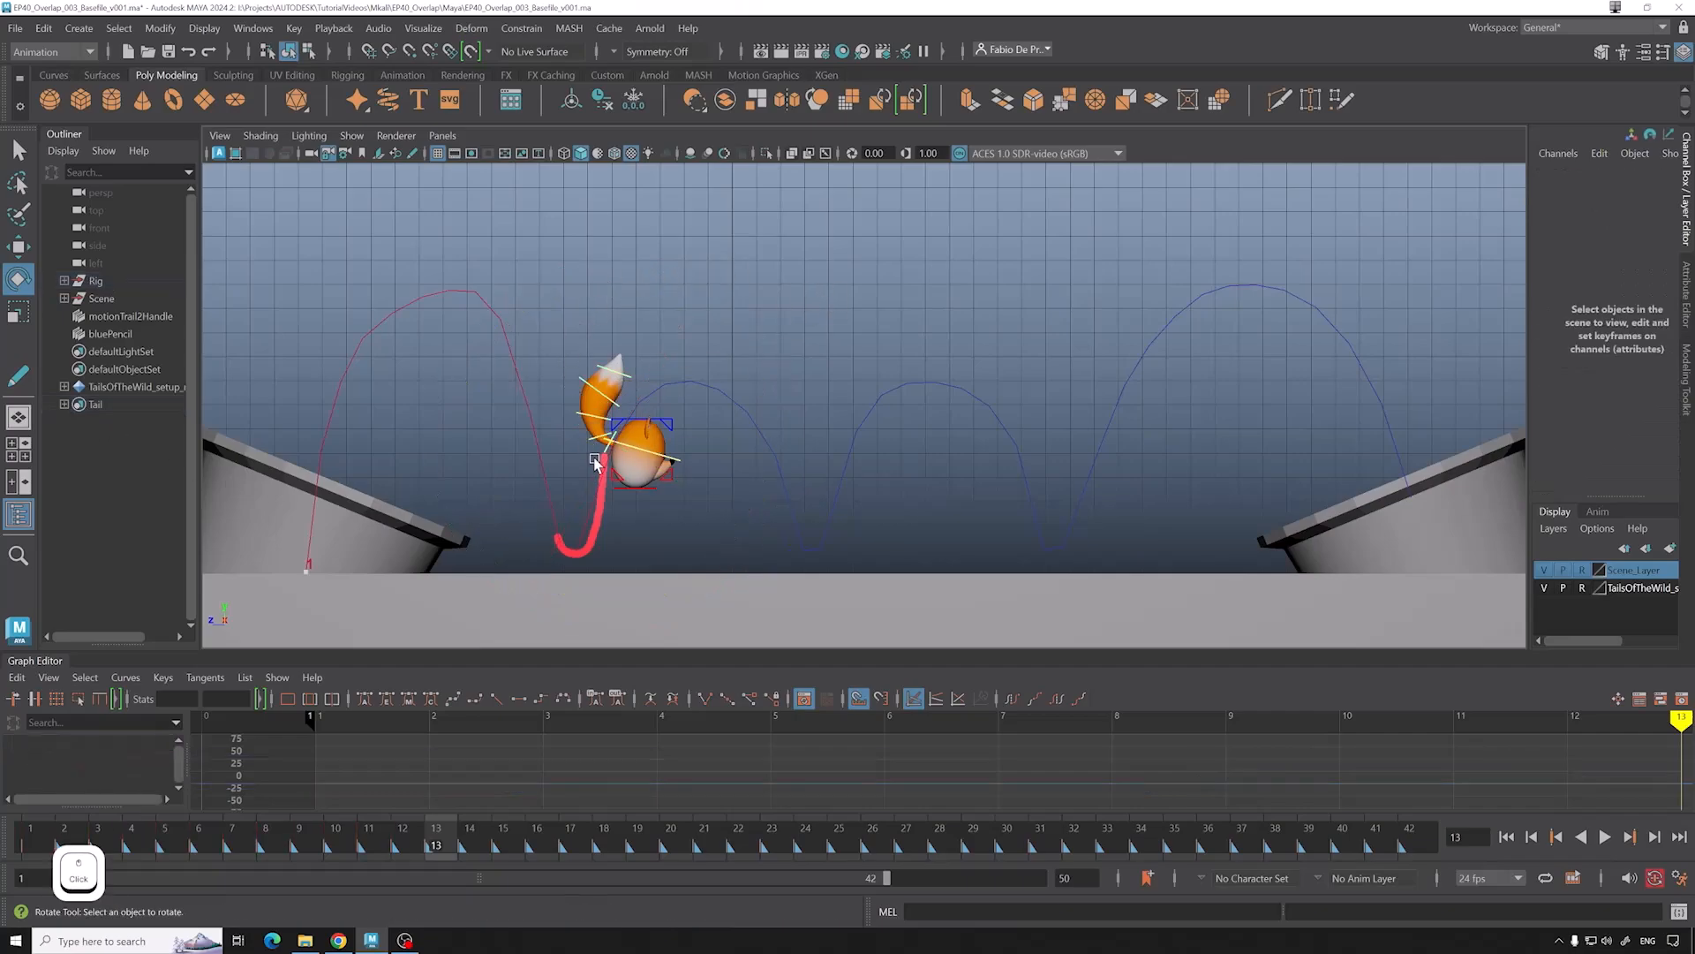
click(115, 403)
right_click(115, 404)
click(176, 407)
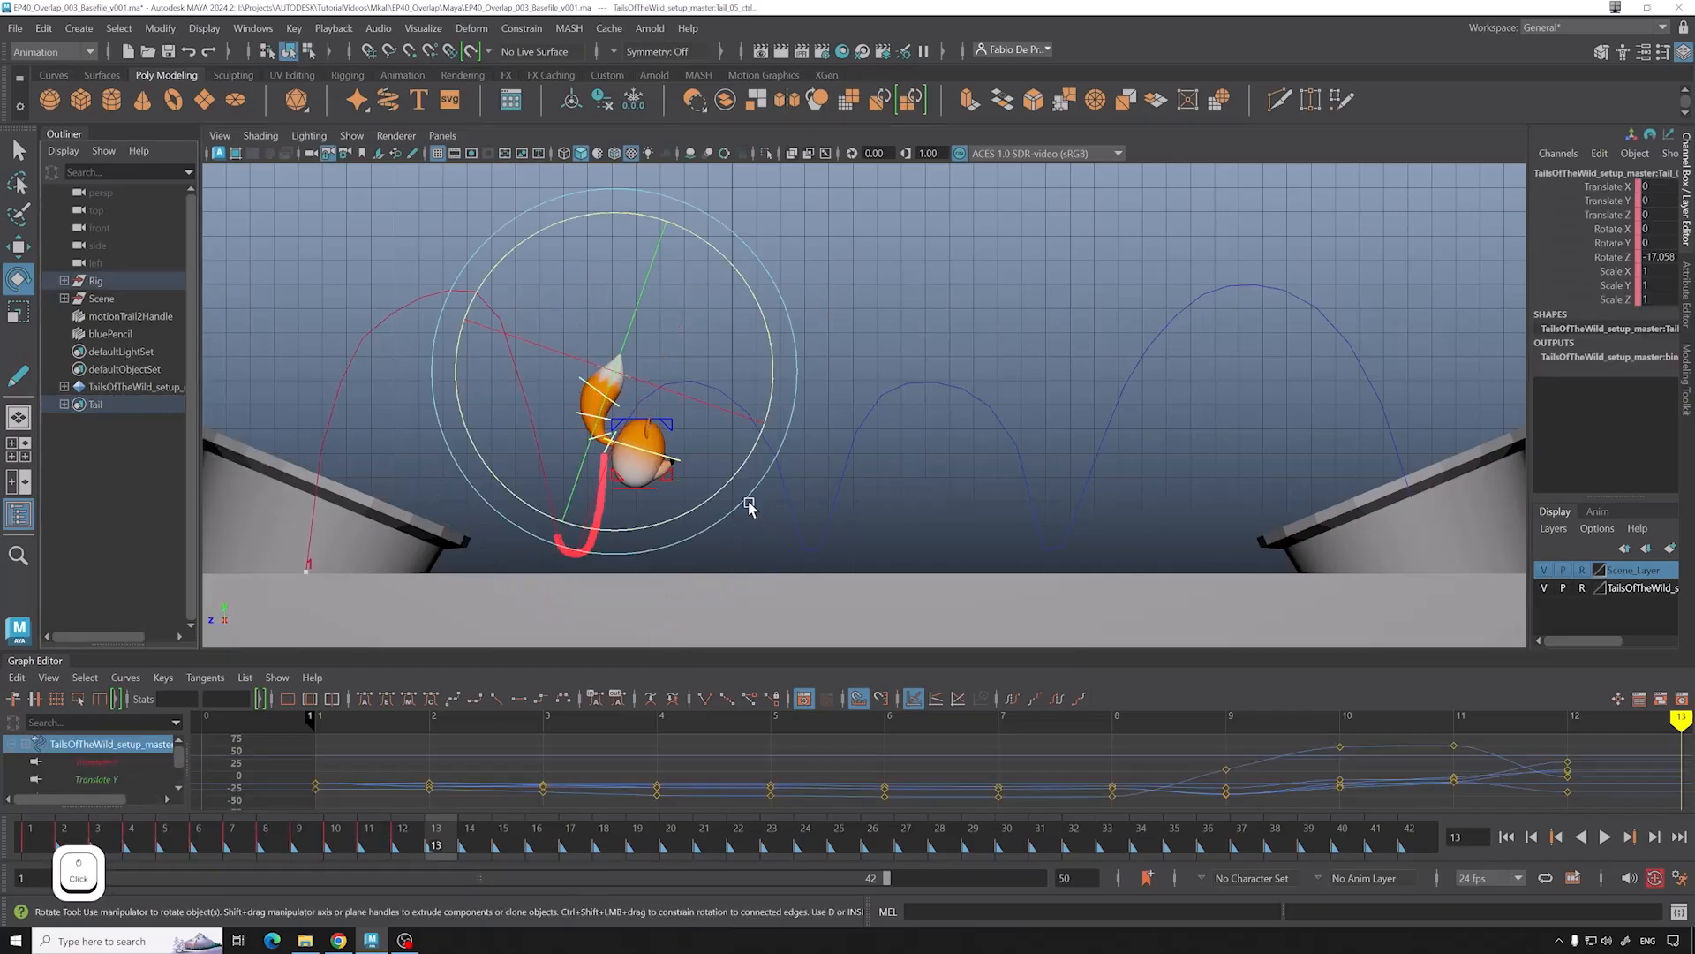
drag(1656, 186, 1655, 257)
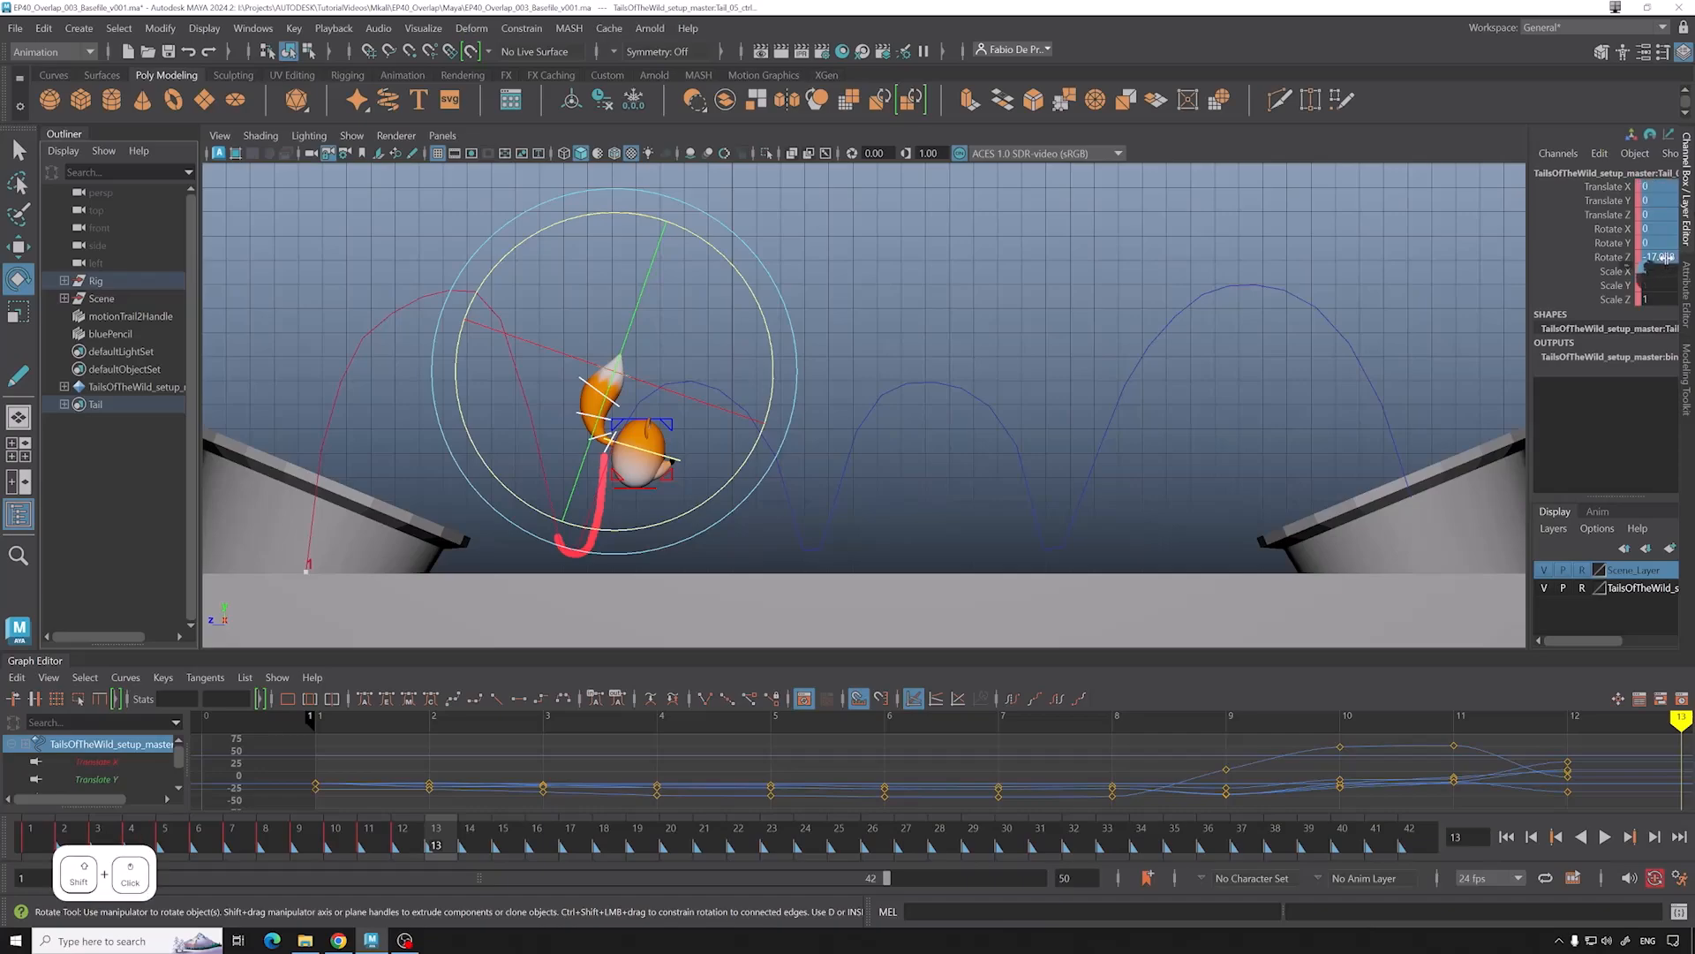
text(0)
key(Return)
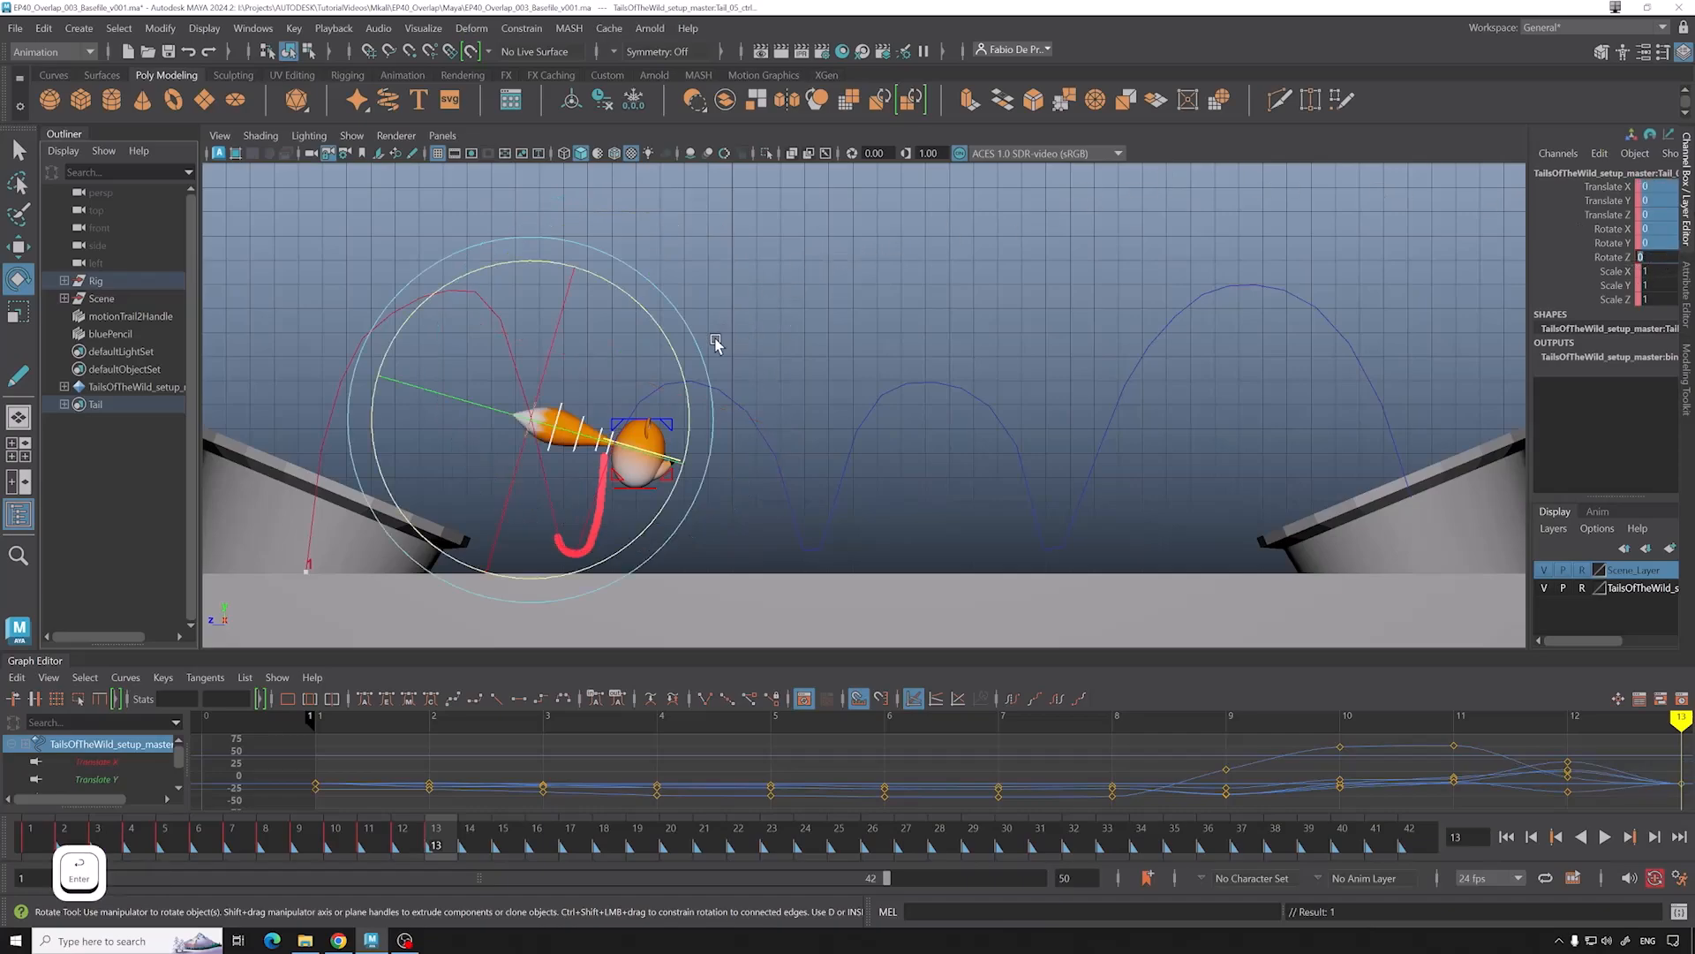
Step: Rotate only the base tail control at frame 13 to about -81 in Z so the tail points down
drag(674, 360, 730, 306)
click(615, 456)
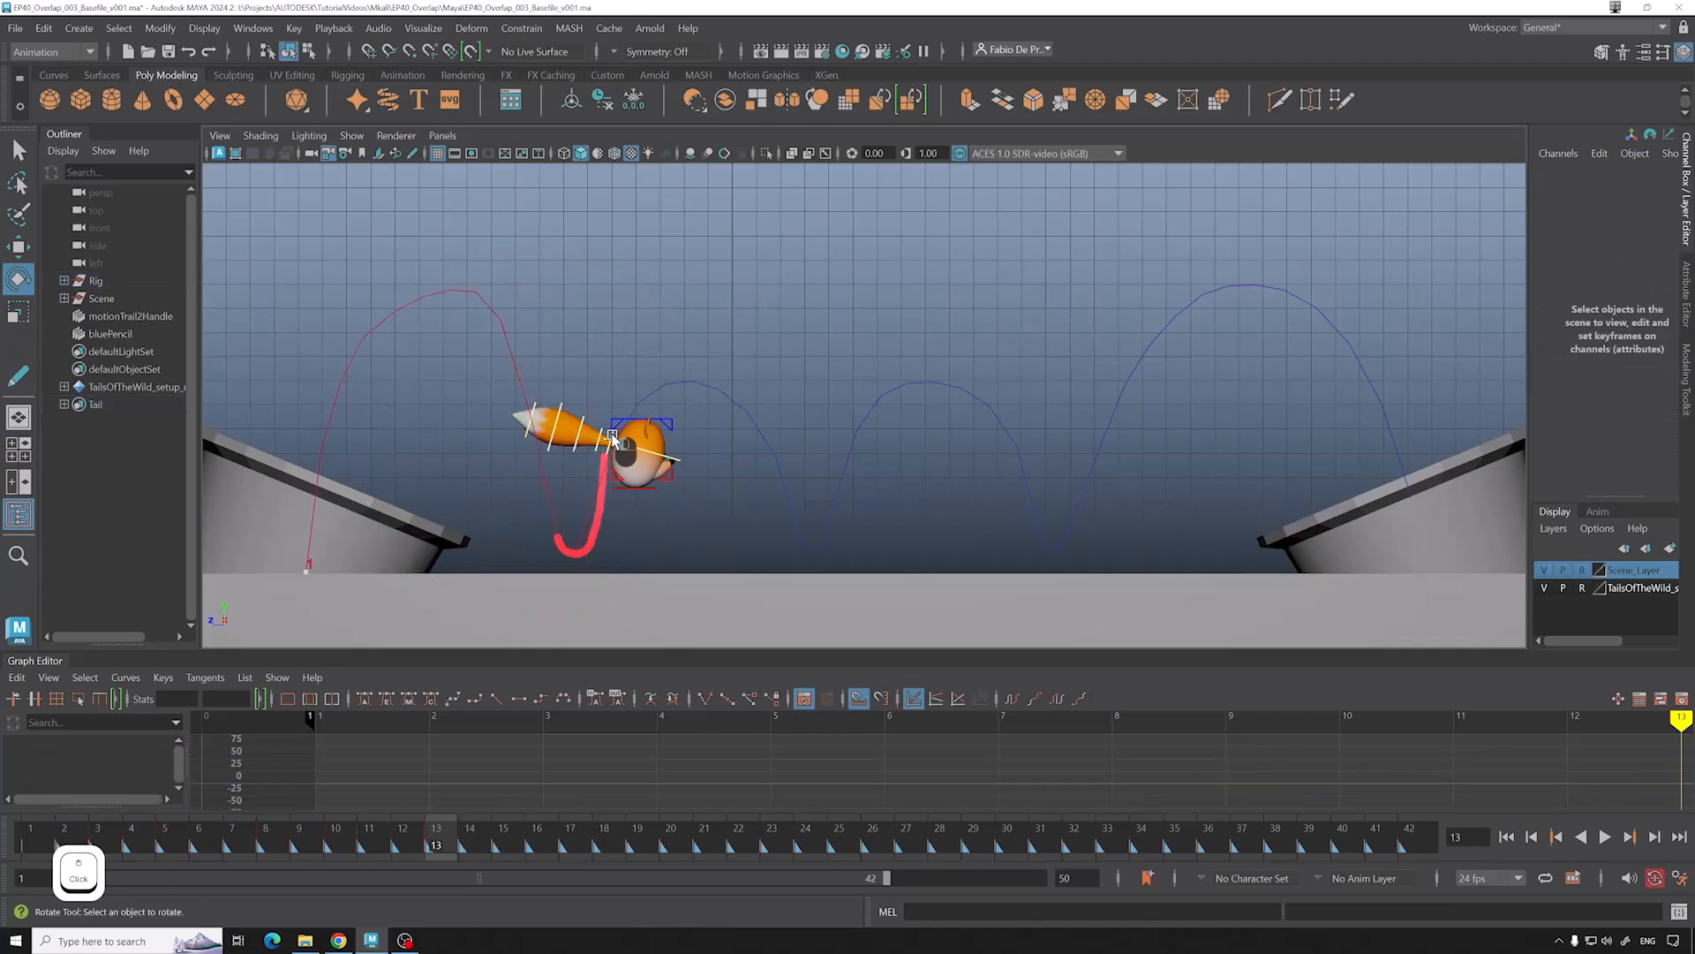
click(613, 439)
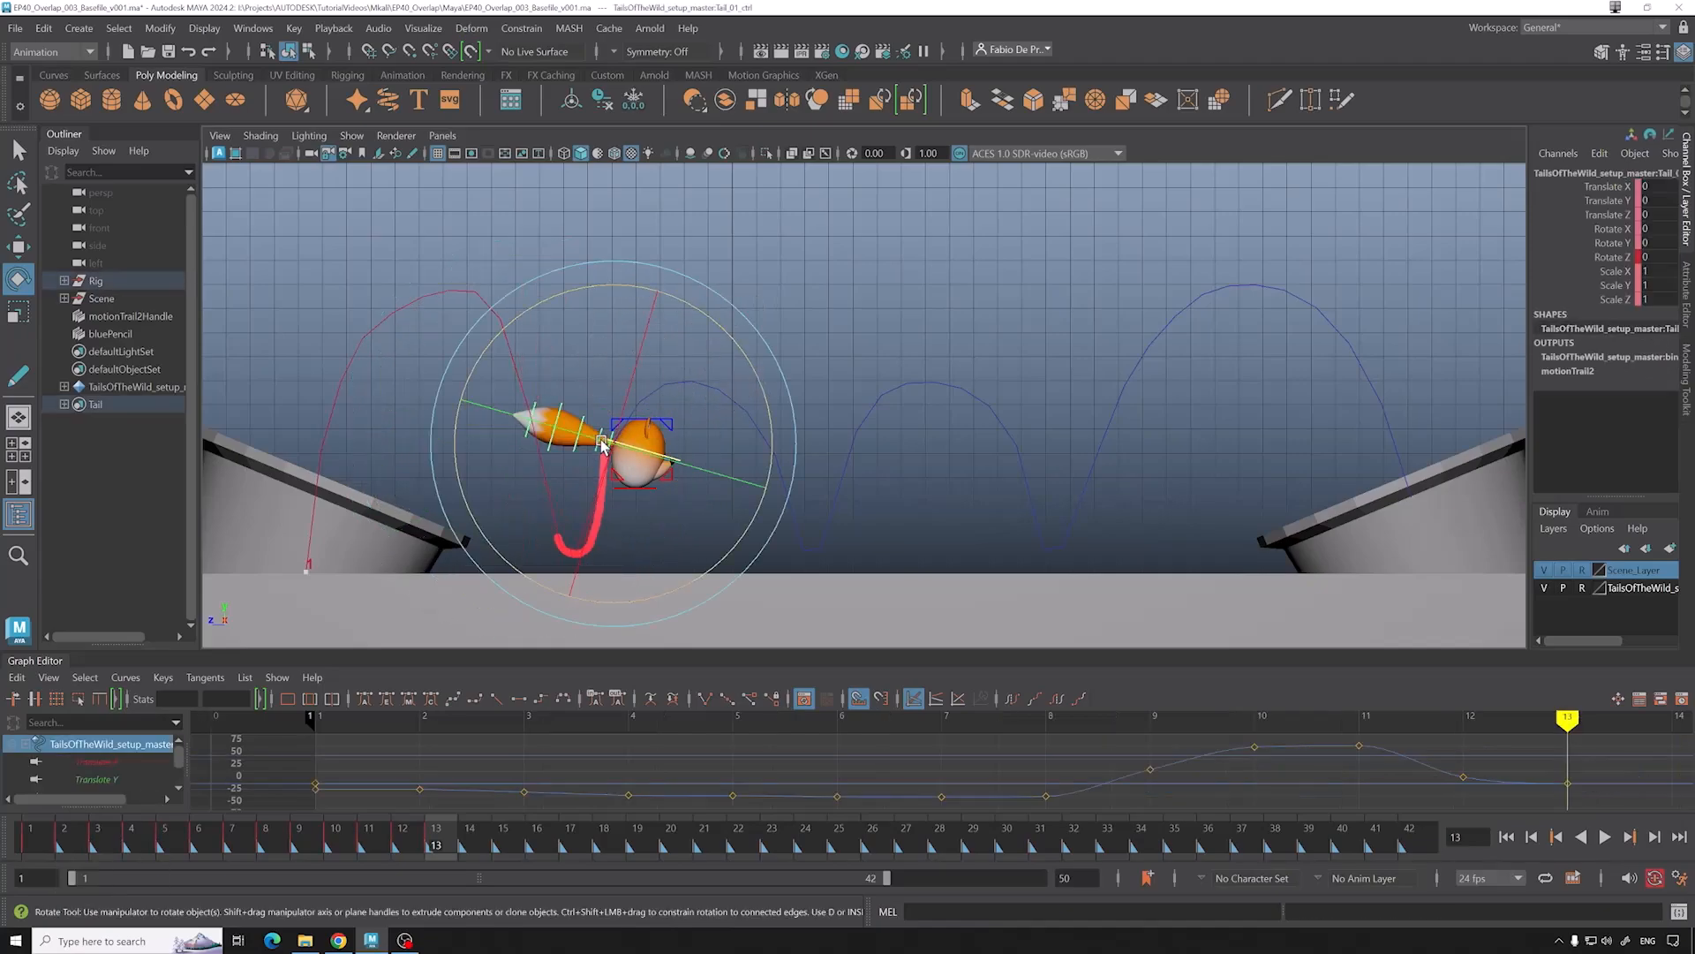
drag(749, 371, 560, 296)
click(538, 254)
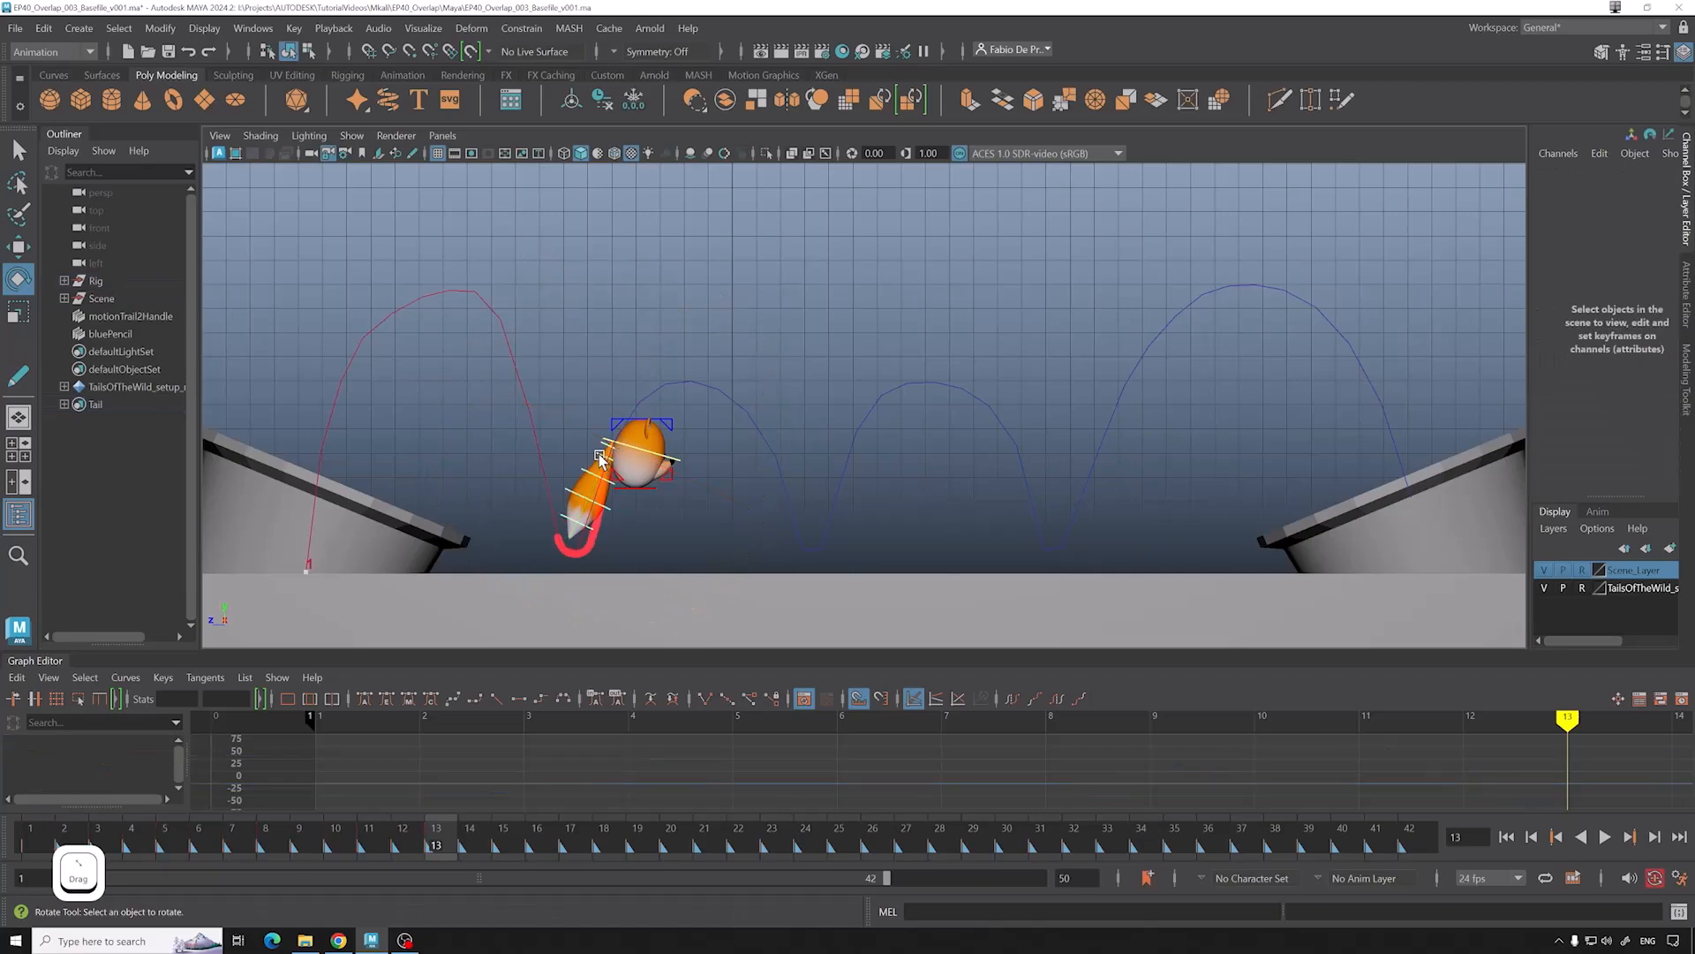
Step: Rotate the next tail controls at frame 13 to fit the tail to the hook-shaped stroke, checking it by scrubbing
click(599, 458)
drag(764, 421, 761, 391)
click(600, 502)
drag(759, 474, 748, 487)
click(596, 528)
click(610, 446)
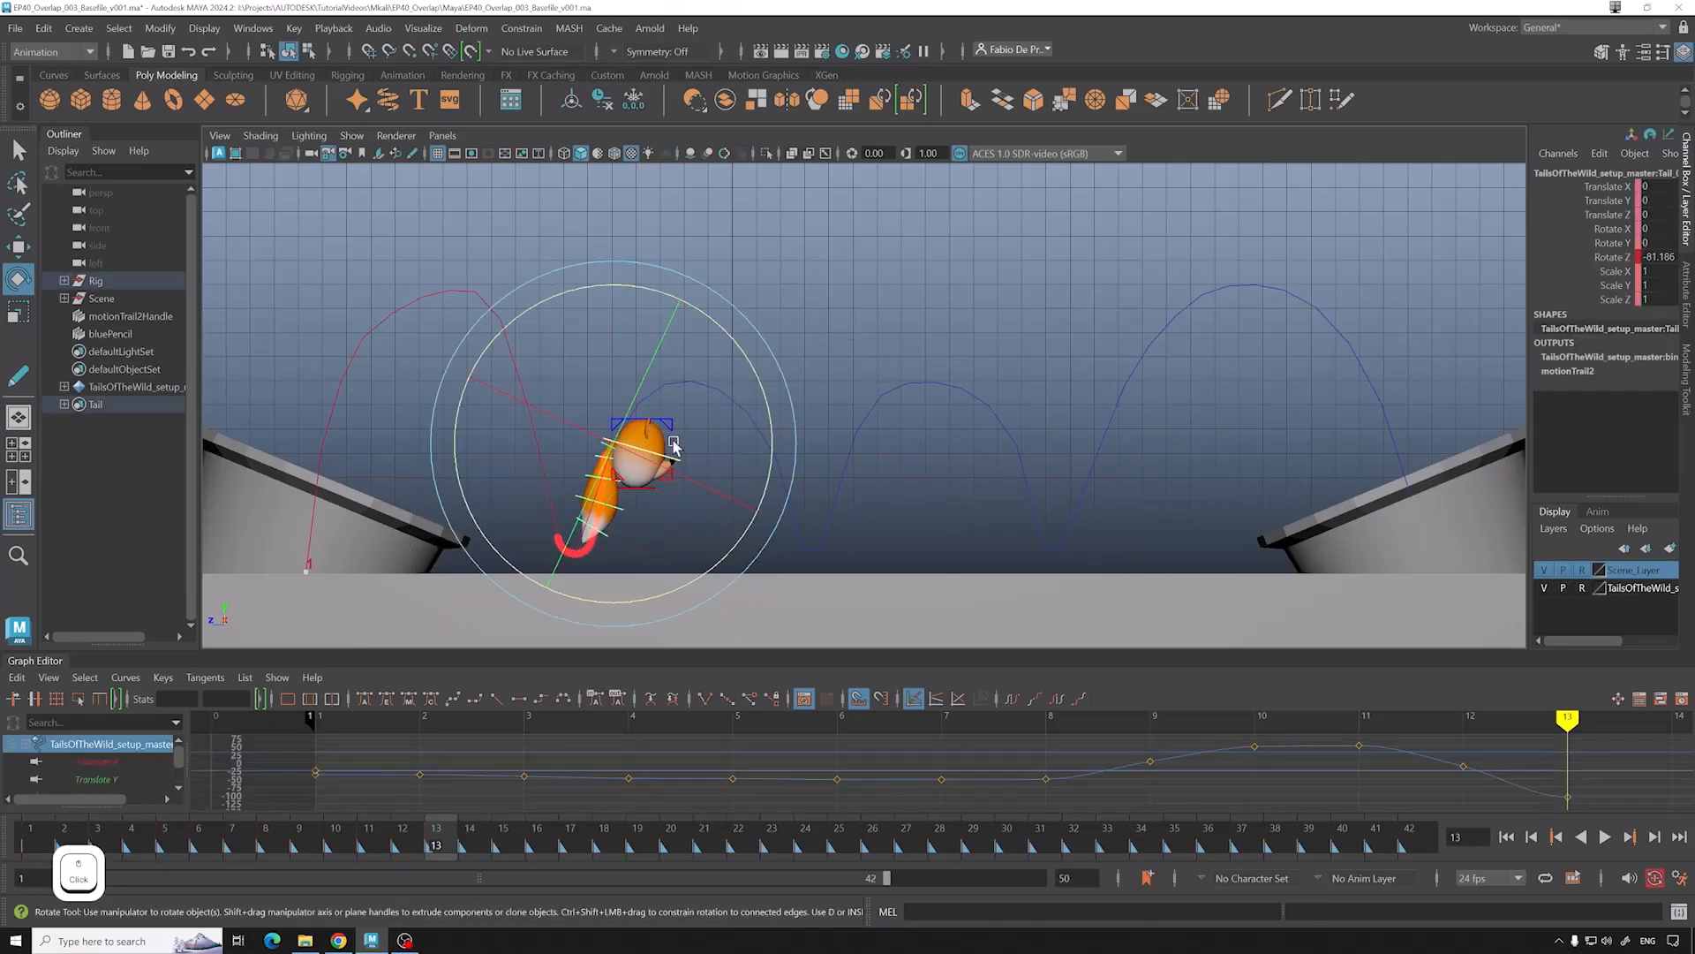
mouse_move(430, 833)
mouse_down()
mouse_move(411, 826)
mouse_move(436, 826)
mouse_up()
click(622, 509)
click(610, 446)
click(621, 509)
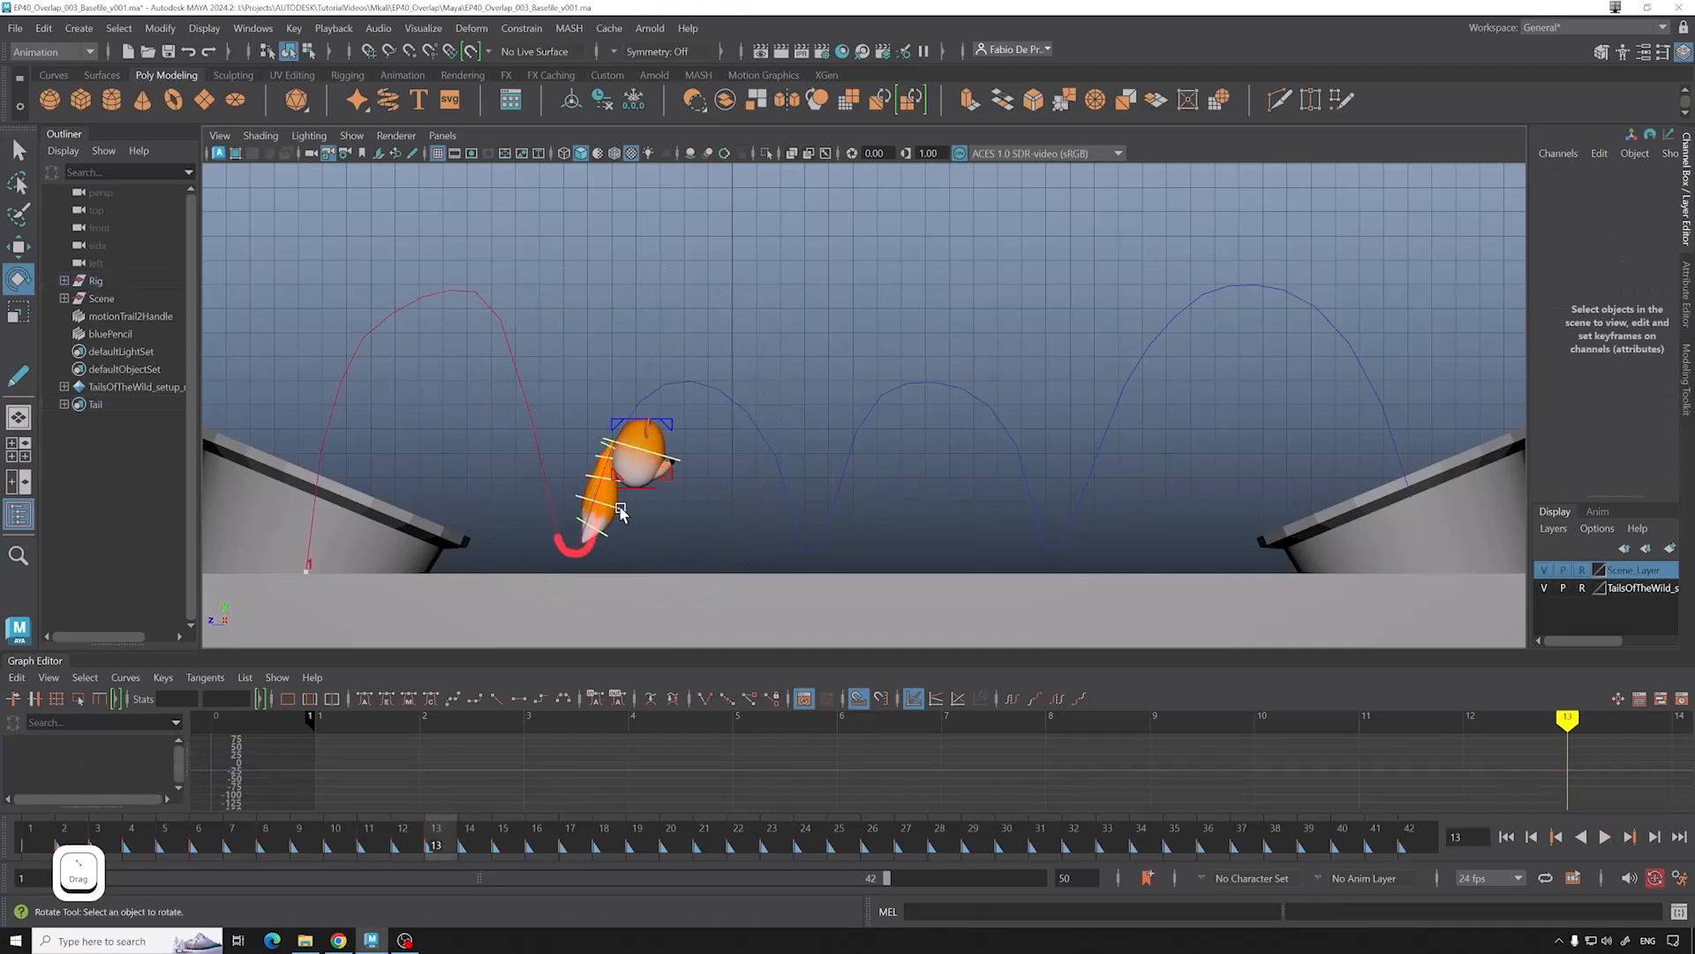
Step: Go to frame 15, select the Tail set's members, and reset their translate and rotate values to 0
key(alt+v)
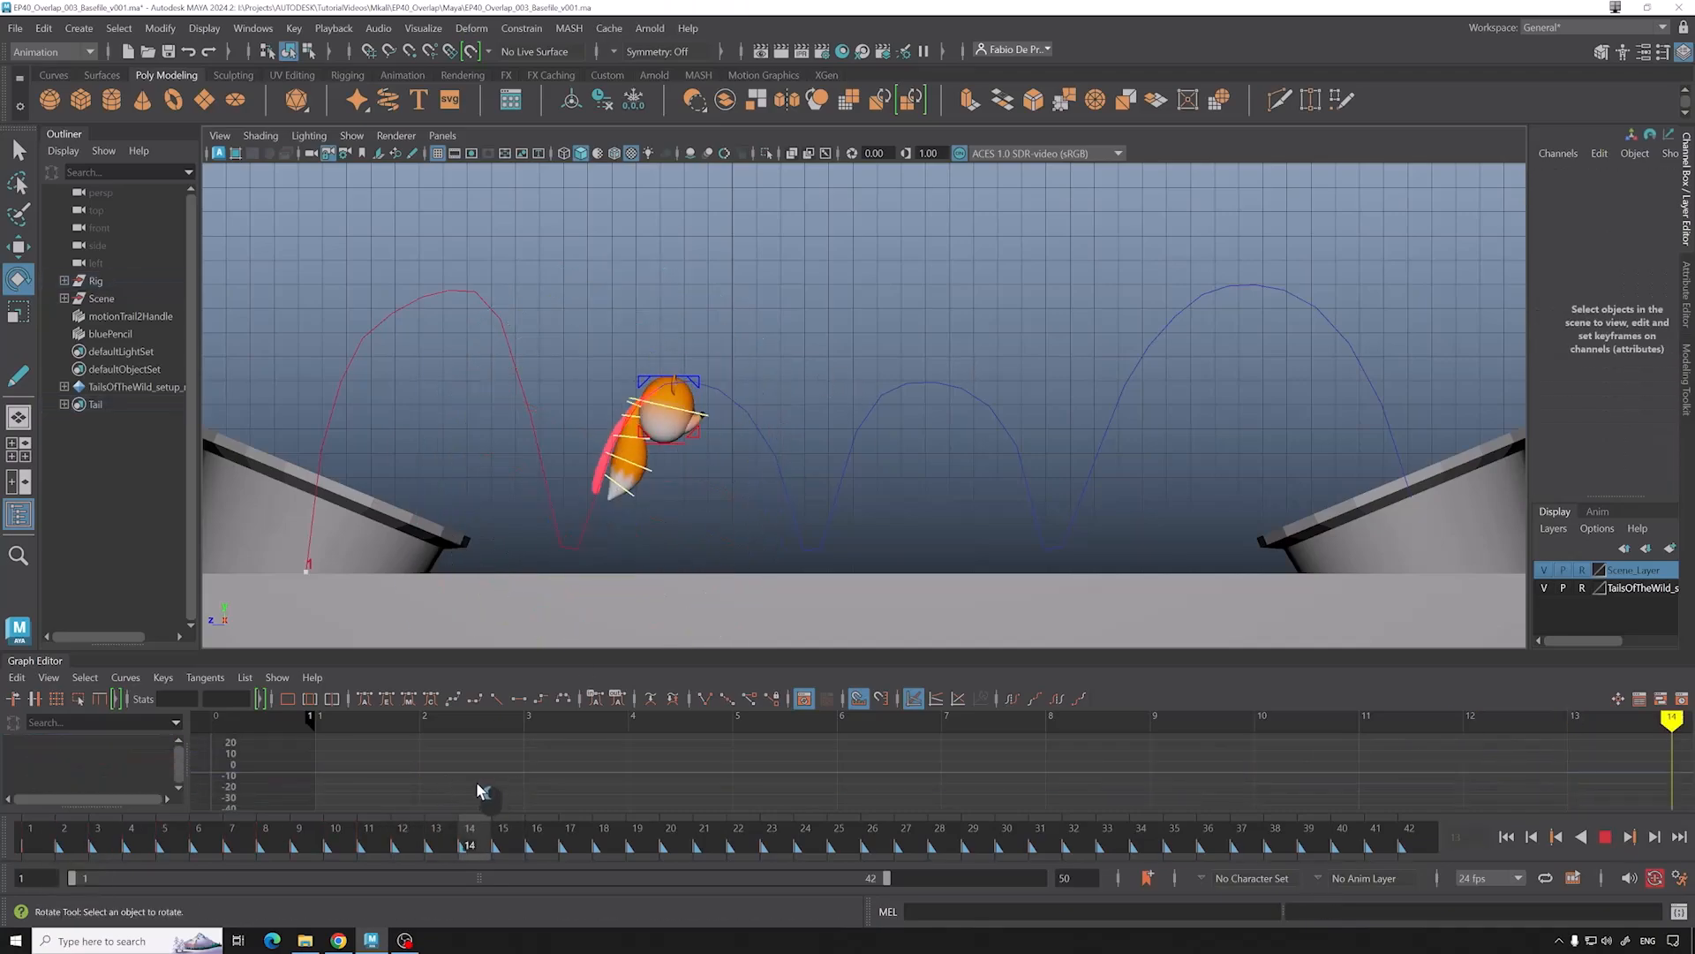
drag(485, 790, 503, 799)
right_drag(86, 402, 193, 403)
drag(1657, 186, 1657, 257)
text(0)
key(Return)
click(747, 345)
key(ctrl+z)
drag(732, 334, 726, 292)
key(ctrl+z)
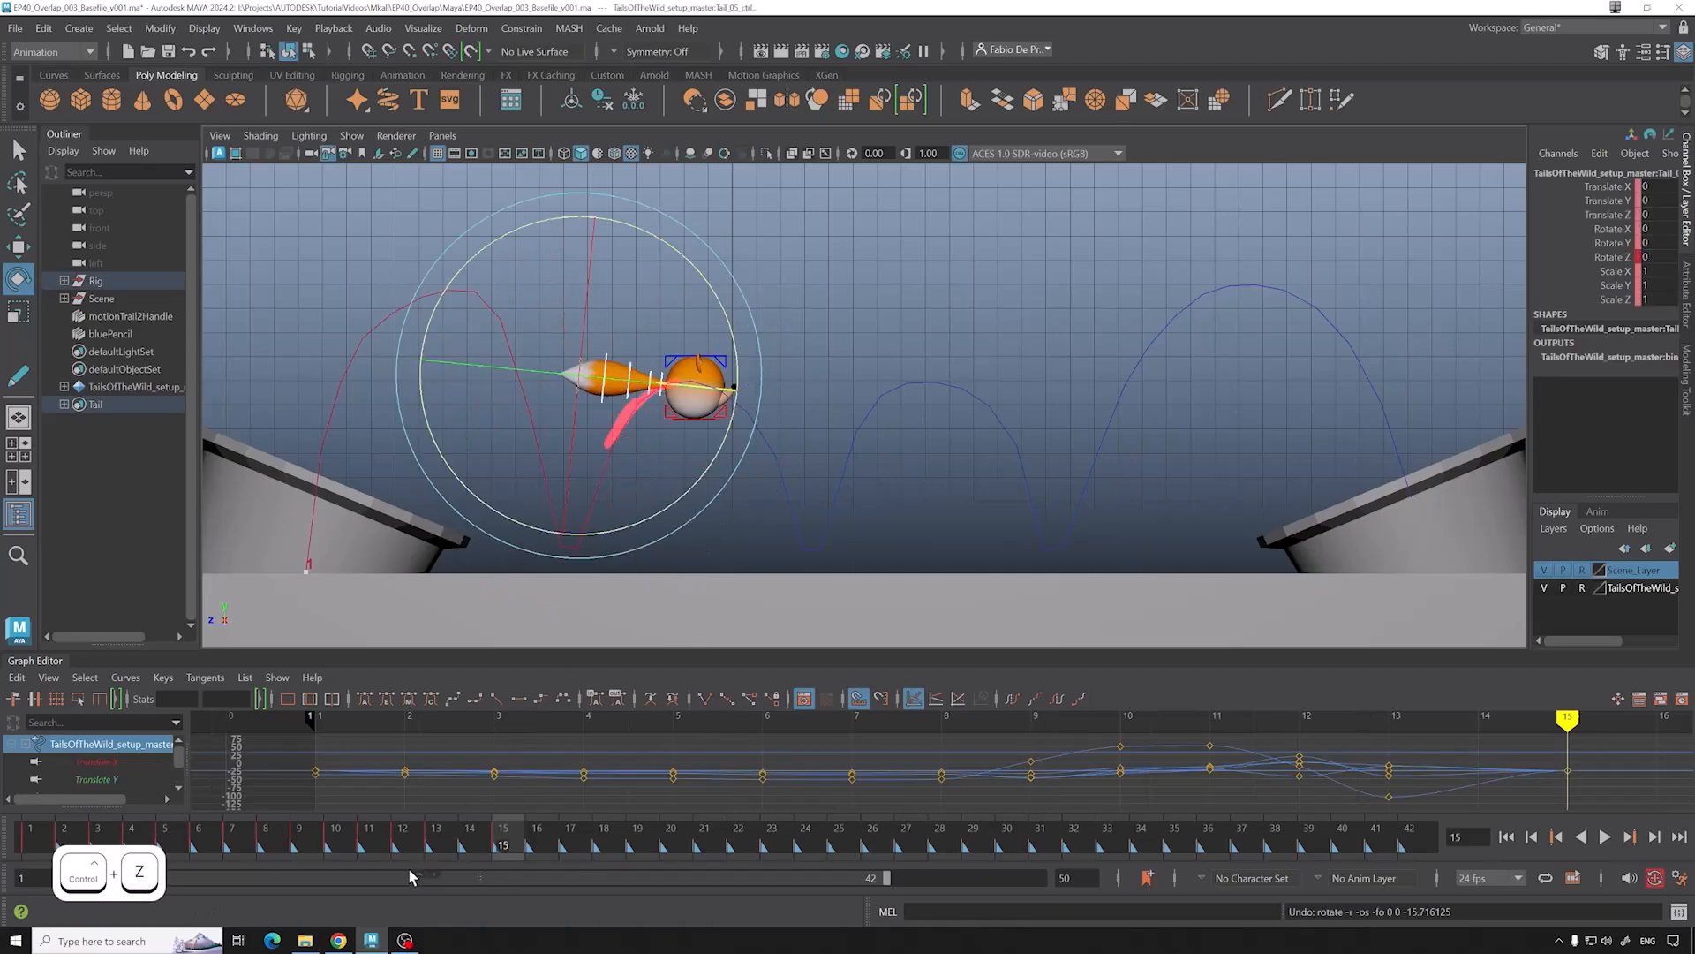
drag(503, 845, 478, 845)
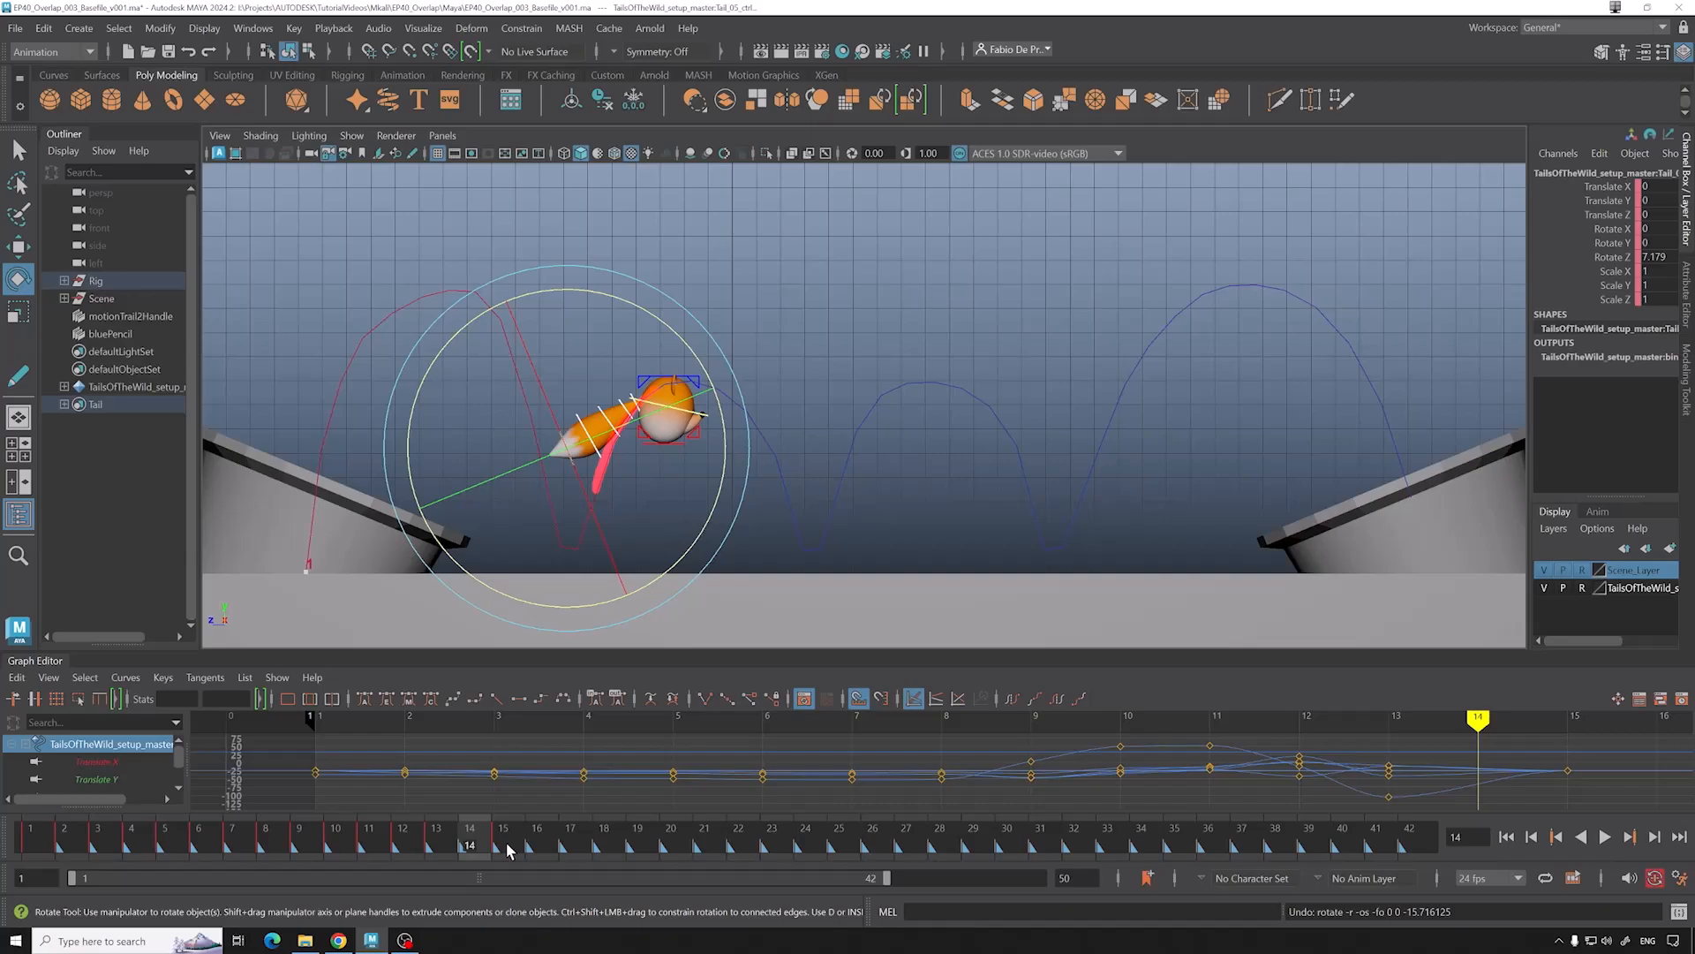
click(508, 850)
Step: Rotate the base tail control at frame 15 to about -40.6 in Z, and compare the pose with frame 14
click(885, 394)
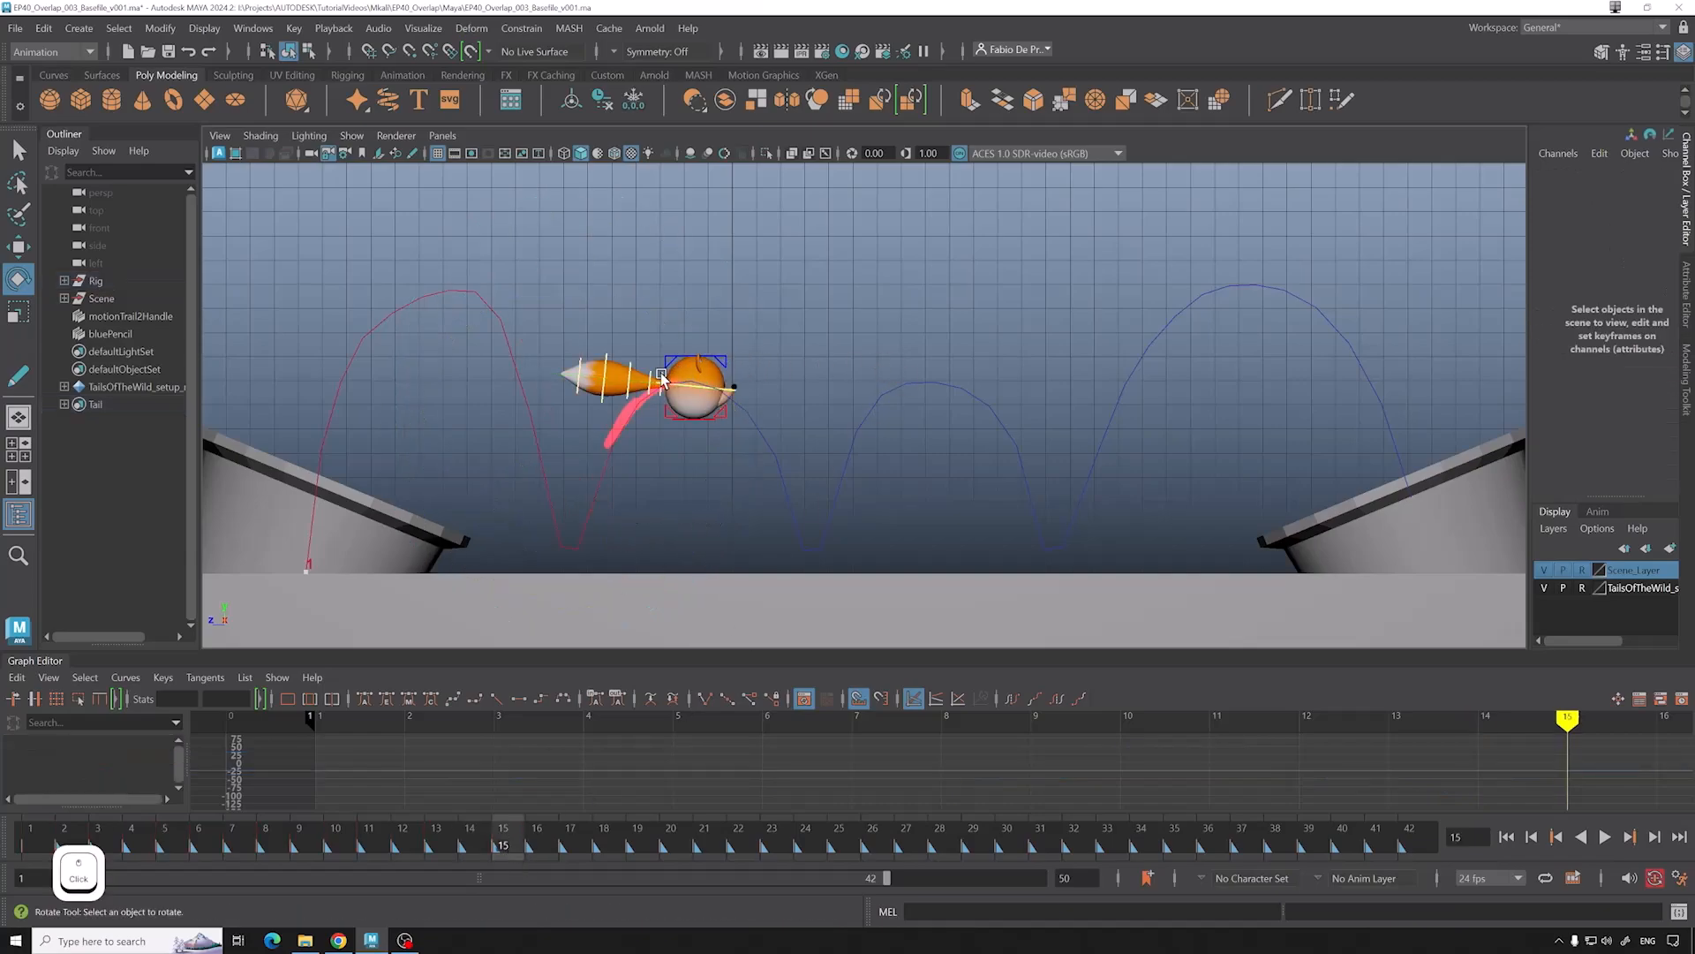
click(662, 378)
drag(811, 334, 717, 262)
click(491, 850)
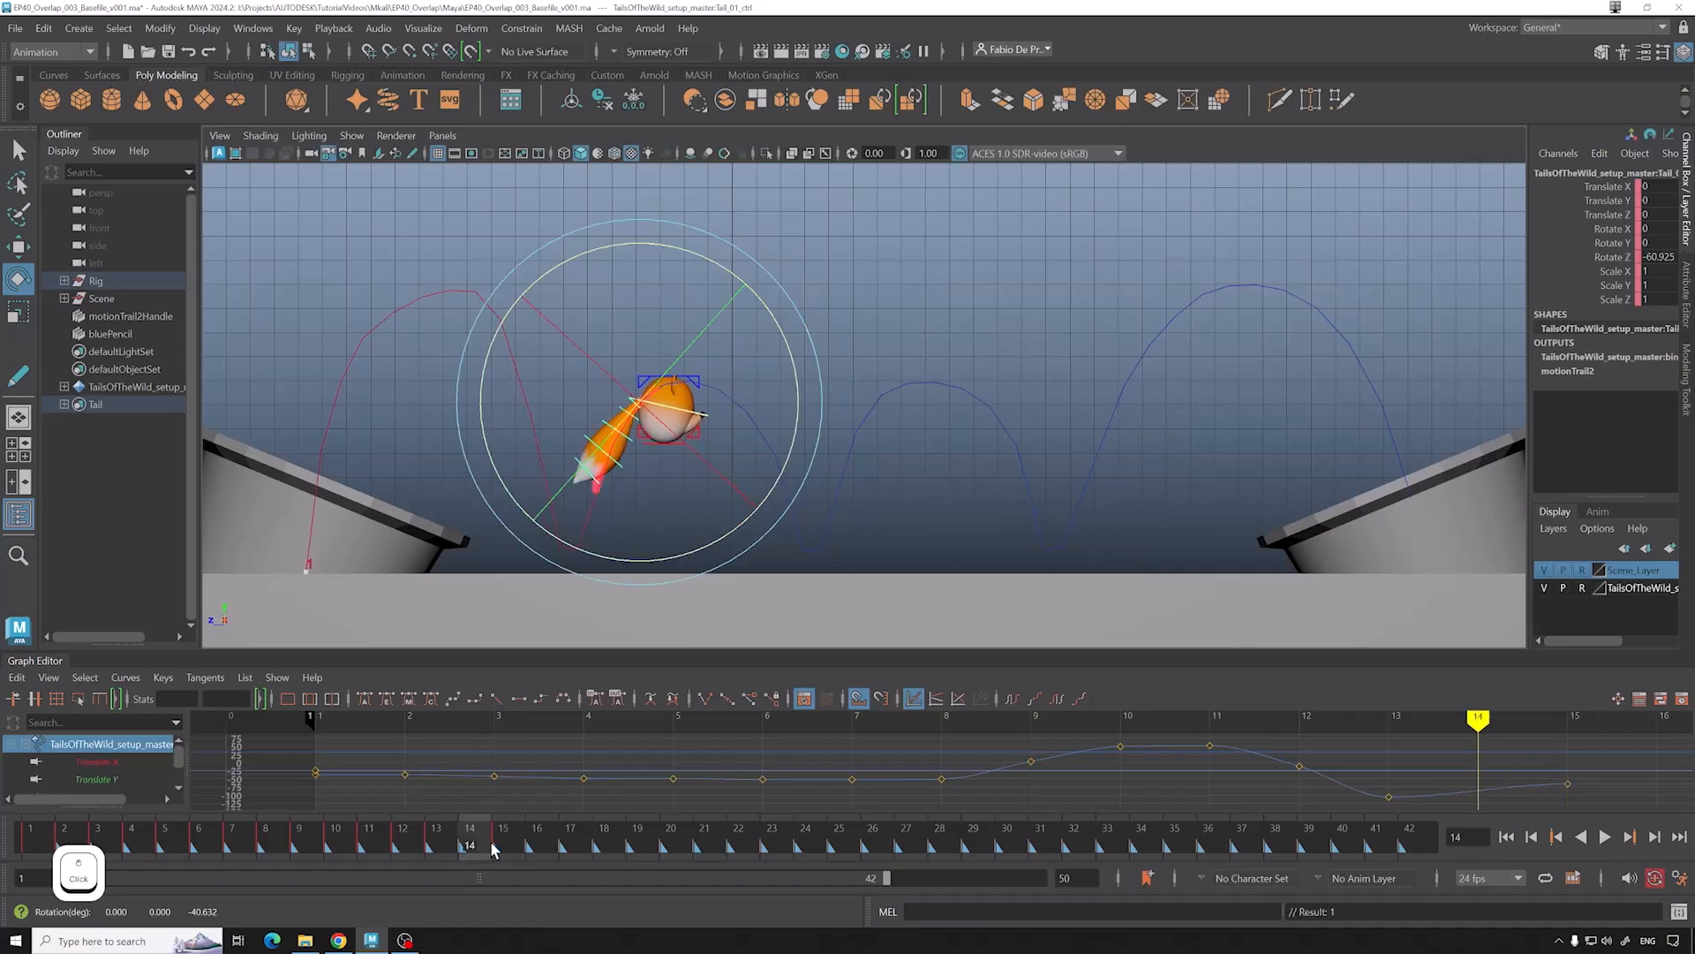
key(ctrl)
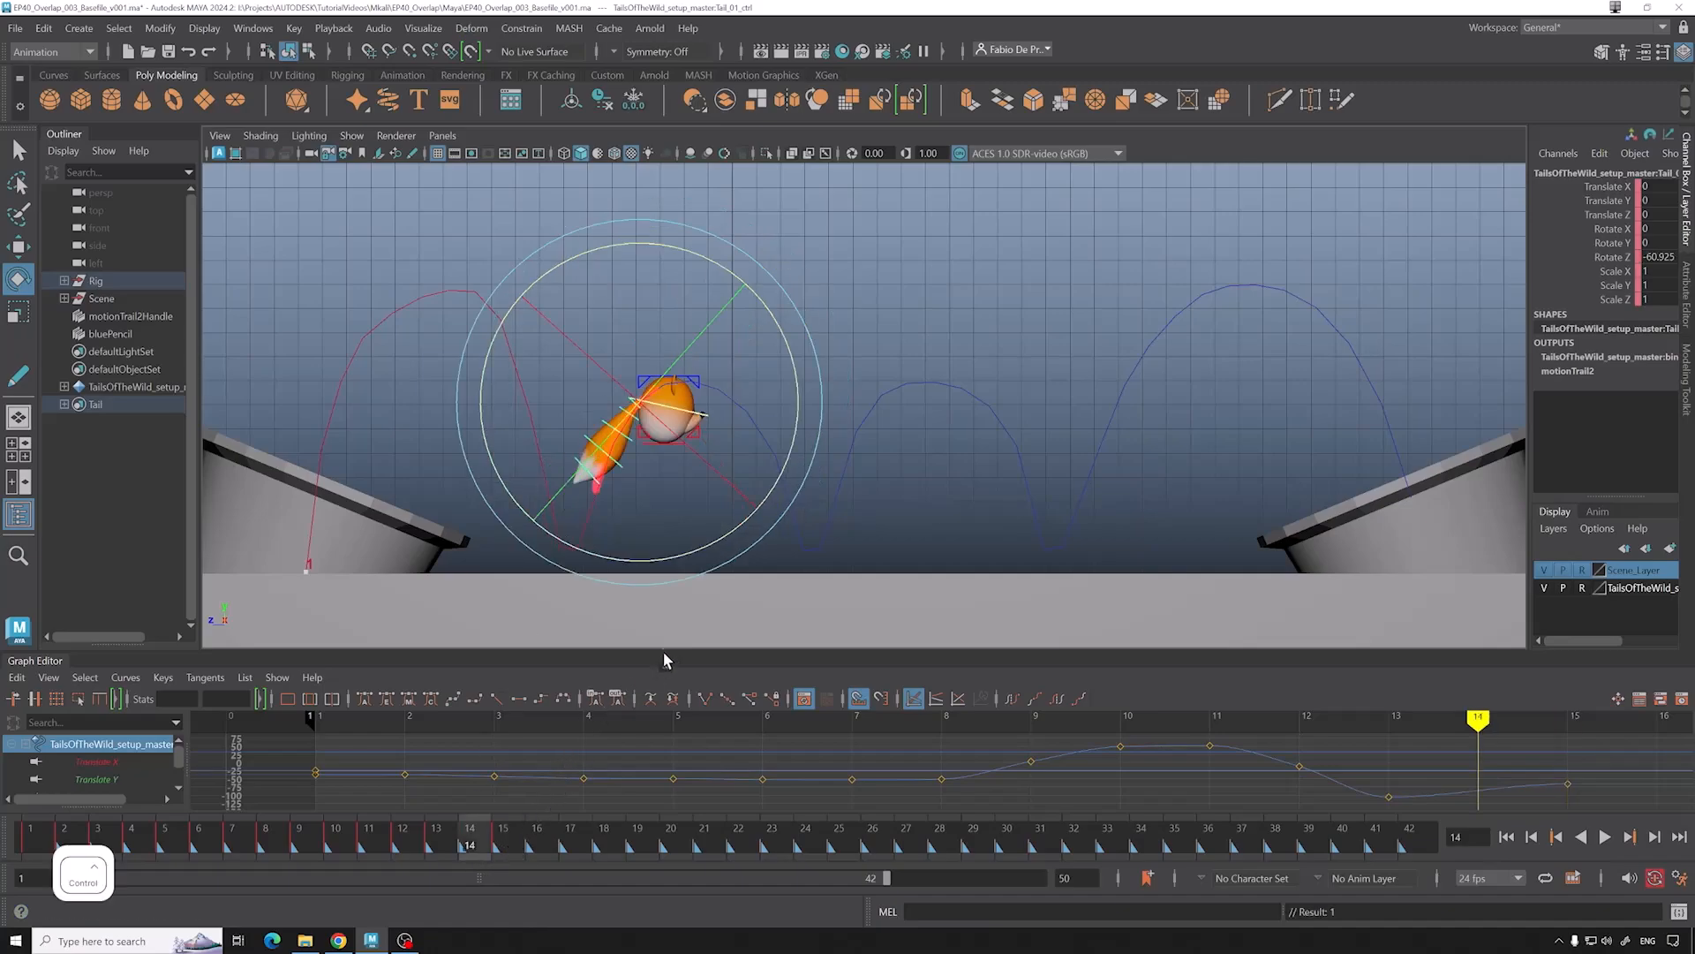
key(ctrl+z)
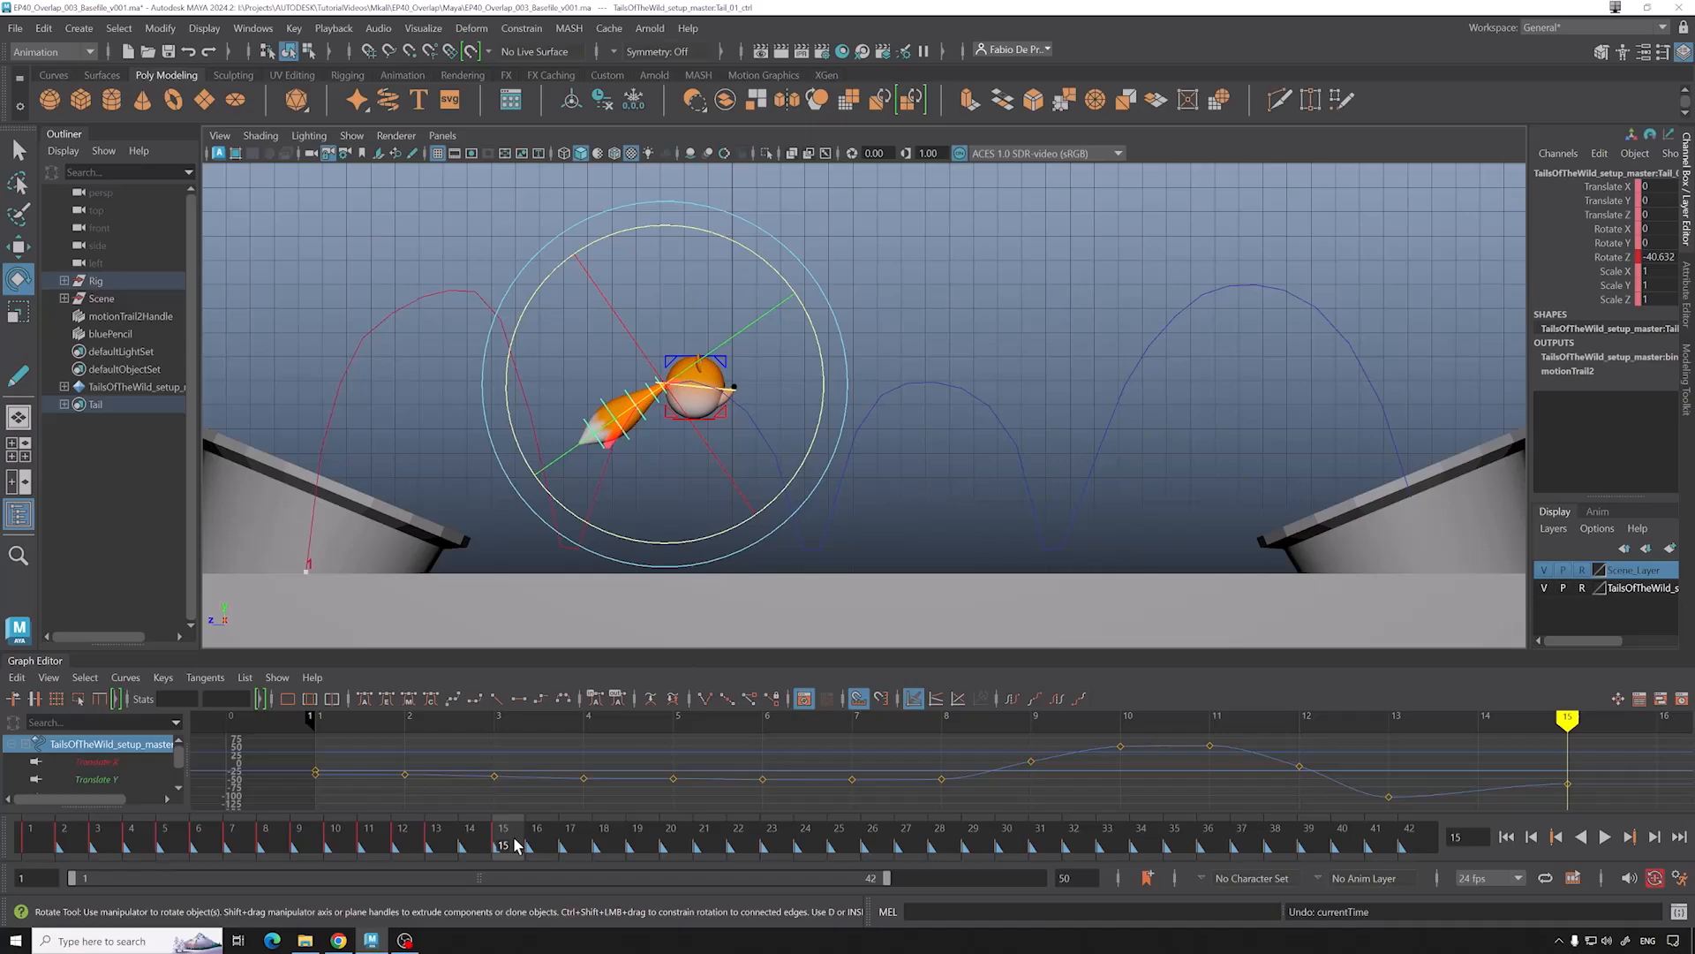
Step: Rotate Tail_02, Tail_03 and the outer tail controls individually at frame 15 to bend the tail along the stroke
click(741, 360)
click(658, 402)
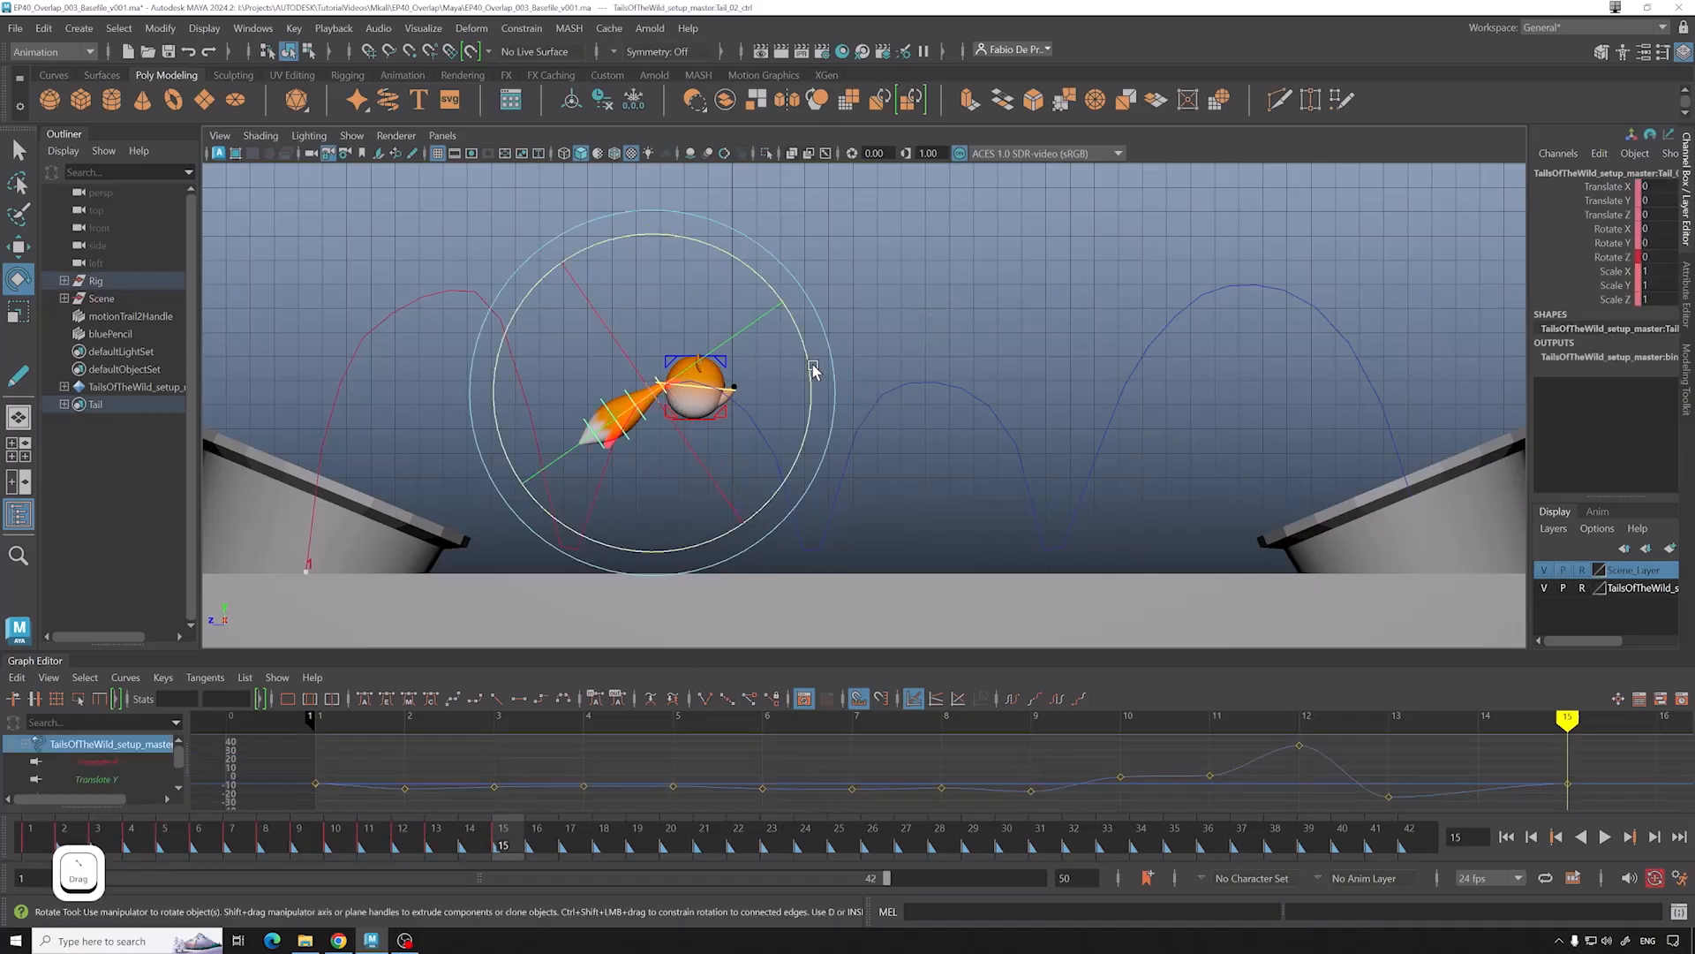
drag(812, 351, 803, 316)
click(874, 303)
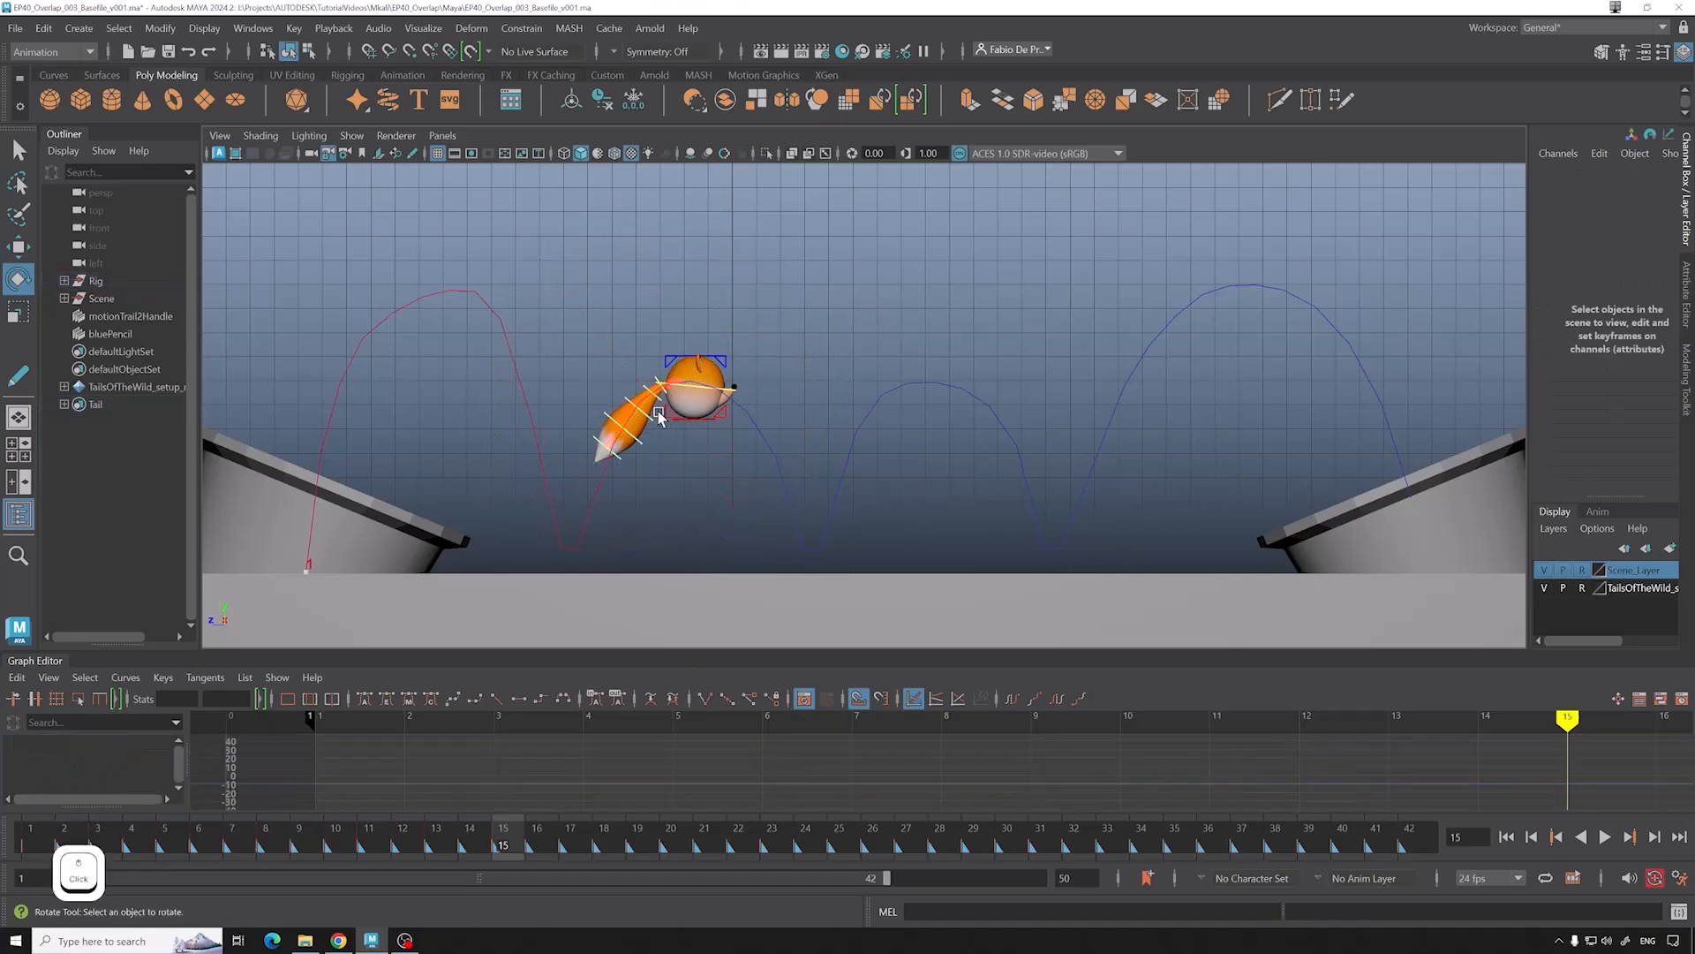
click(654, 423)
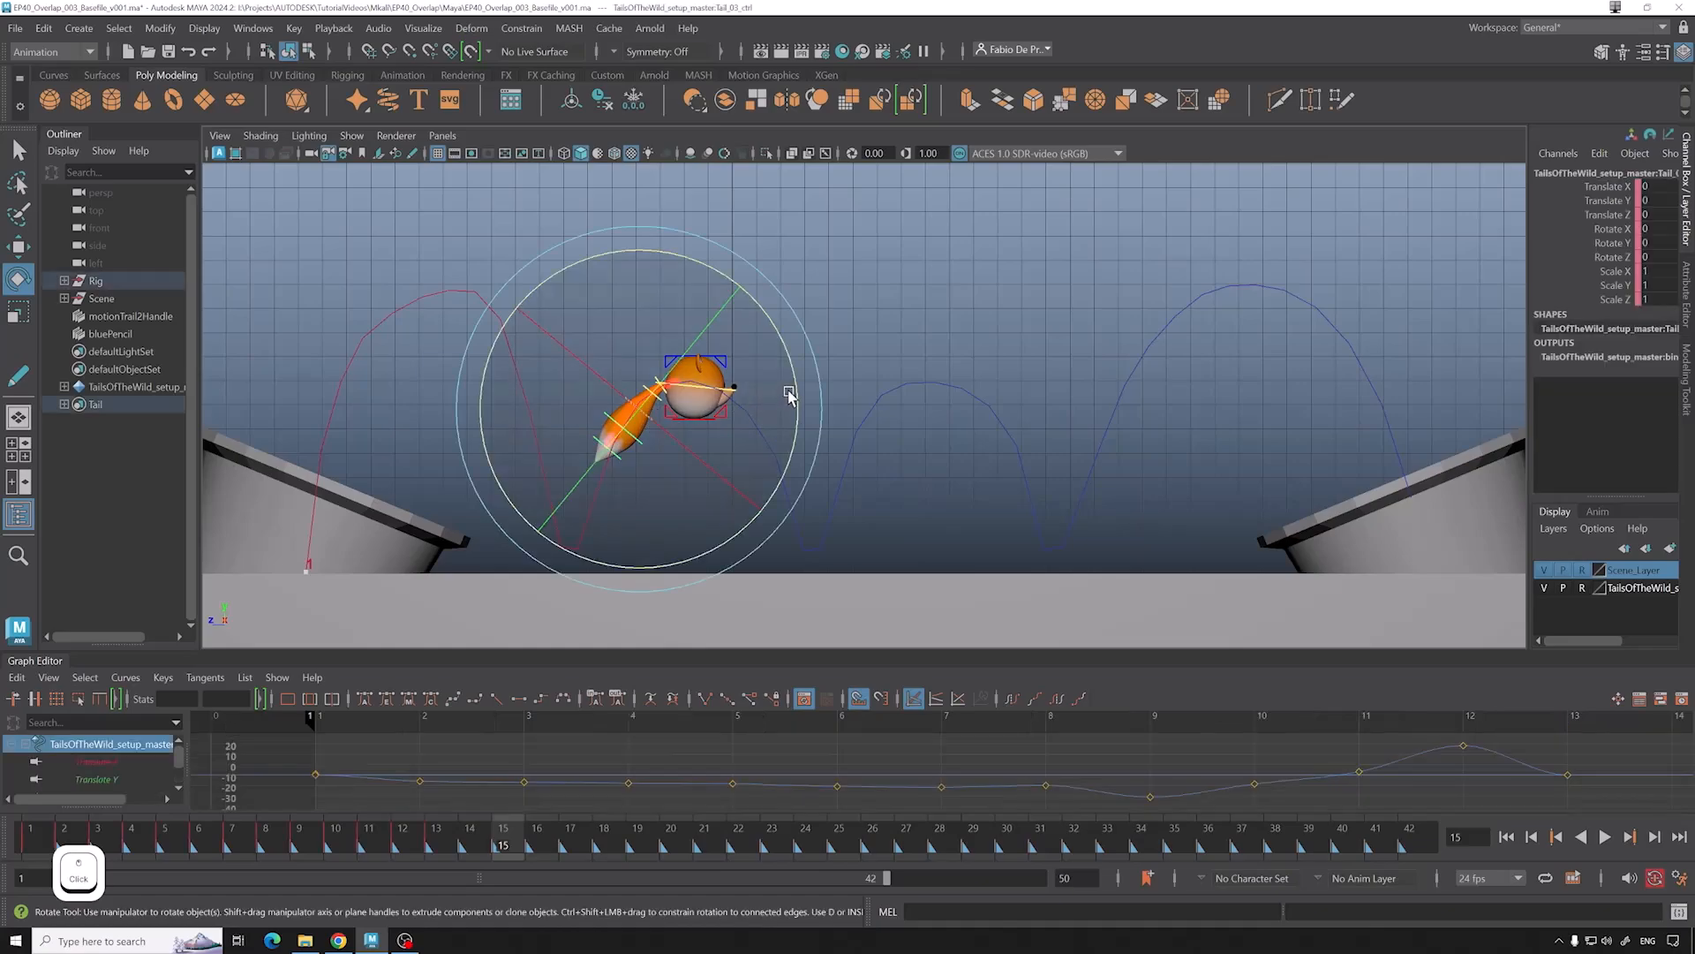
drag(798, 385, 790, 362)
click(844, 368)
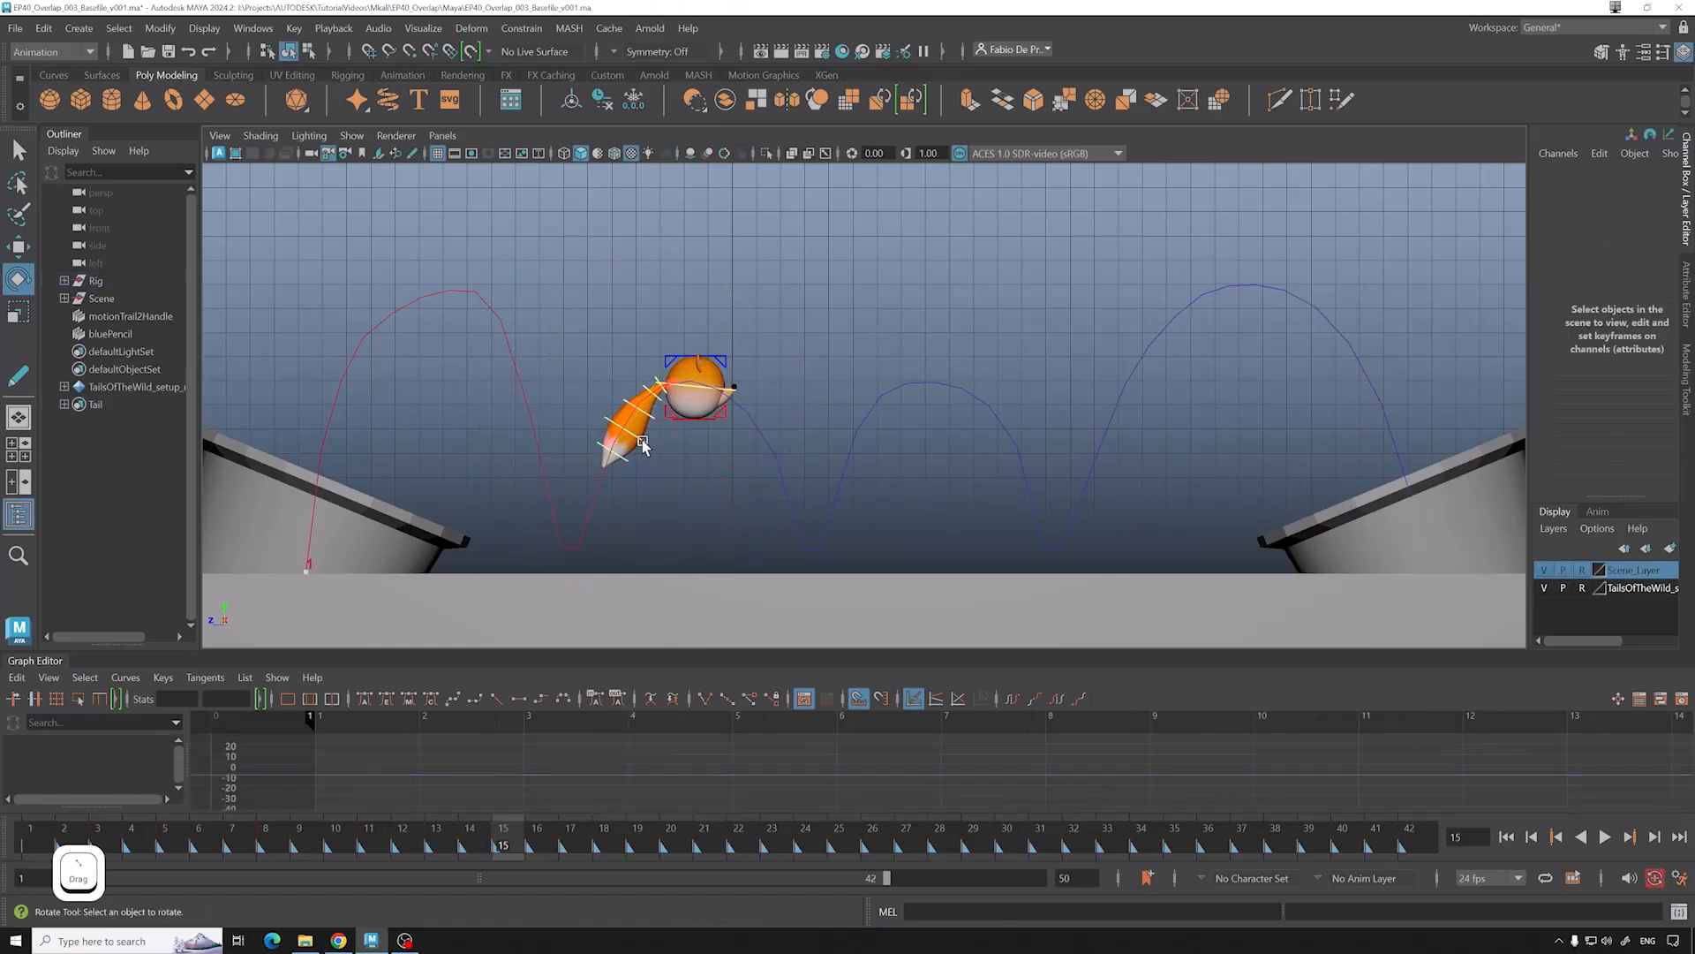
click(644, 424)
click(844, 376)
drag(787, 420, 786, 381)
click(656, 387)
click(905, 348)
Step: Step back through frames 14 and 13 and refine individual tail controls against the strokes
click(468, 833)
click(632, 408)
click(839, 380)
drag(470, 831, 436, 833)
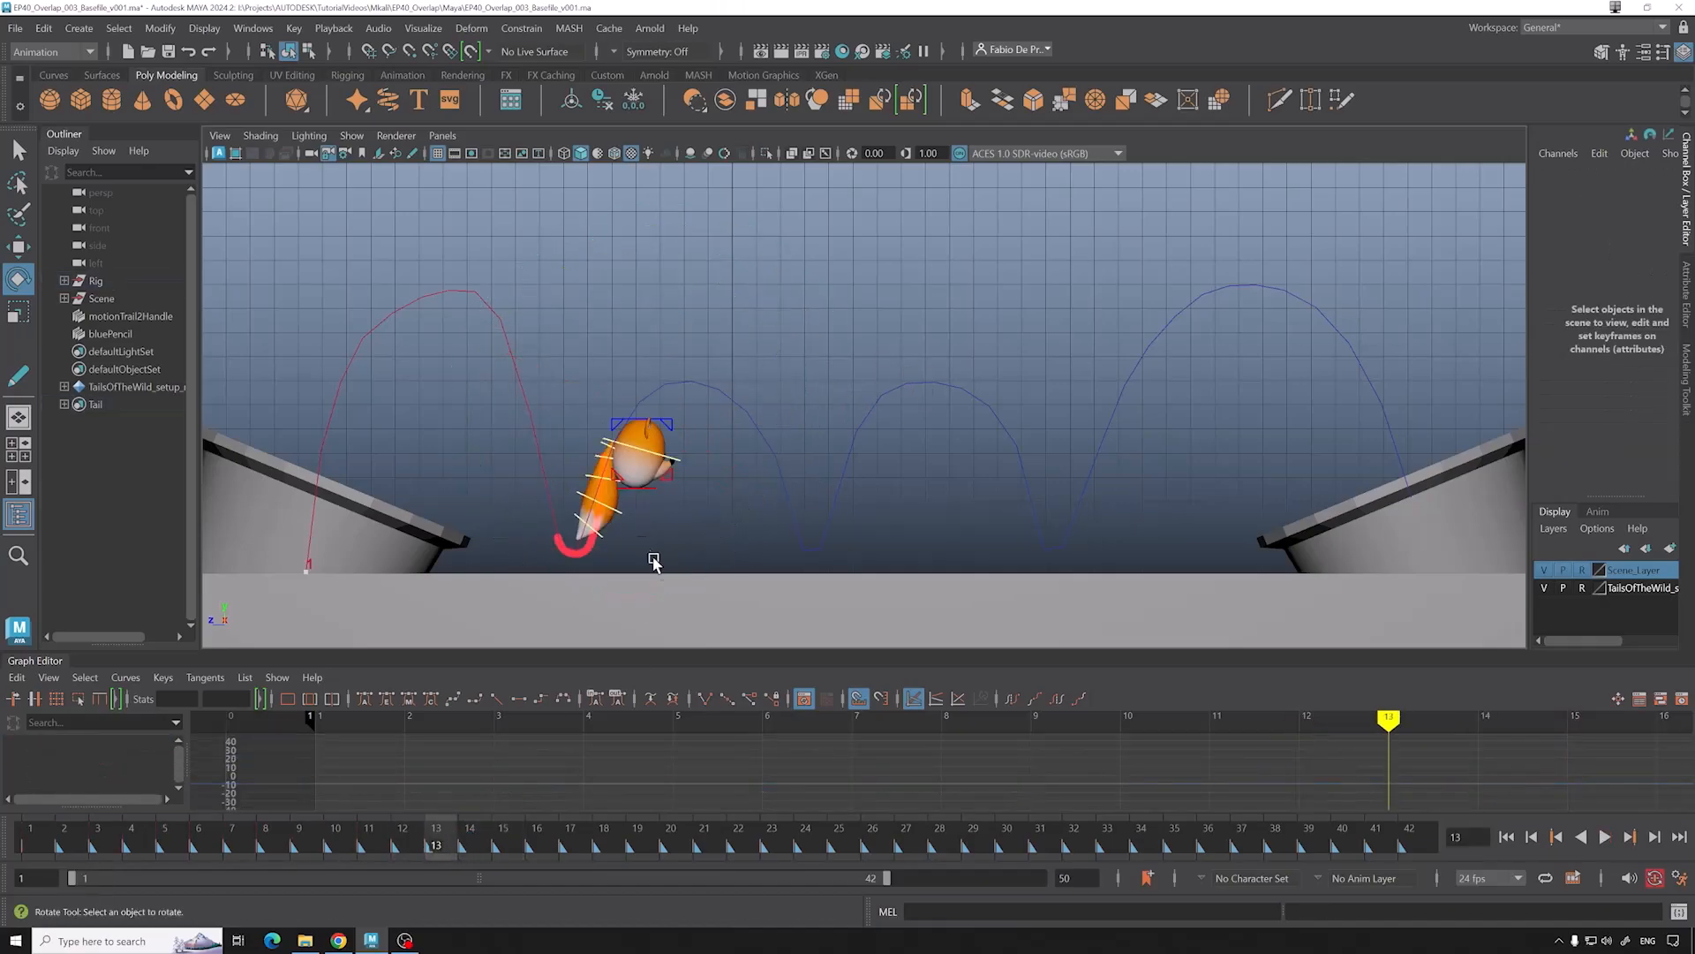
click(616, 484)
drag(765, 459, 761, 494)
click(651, 521)
Step: Scrub and step through frames 11 to 14 to review the tail's motion
drag(371, 832, 468, 795)
click(614, 487)
key(alt+period)
key(Up)
key(Down)
click(609, 484)
Step: Select the Tail set's members at frame 16 and rotate them together slightly toward the stroke
drag(432, 839, 551, 797)
click(746, 416)
click(632, 467)
click(578, 539)
double_click(135, 404)
drag(706, 306, 740, 302)
click(740, 303)
Step: Go to frame 17, select the Tail set's members, and zero out their translate and rotate values
click(566, 844)
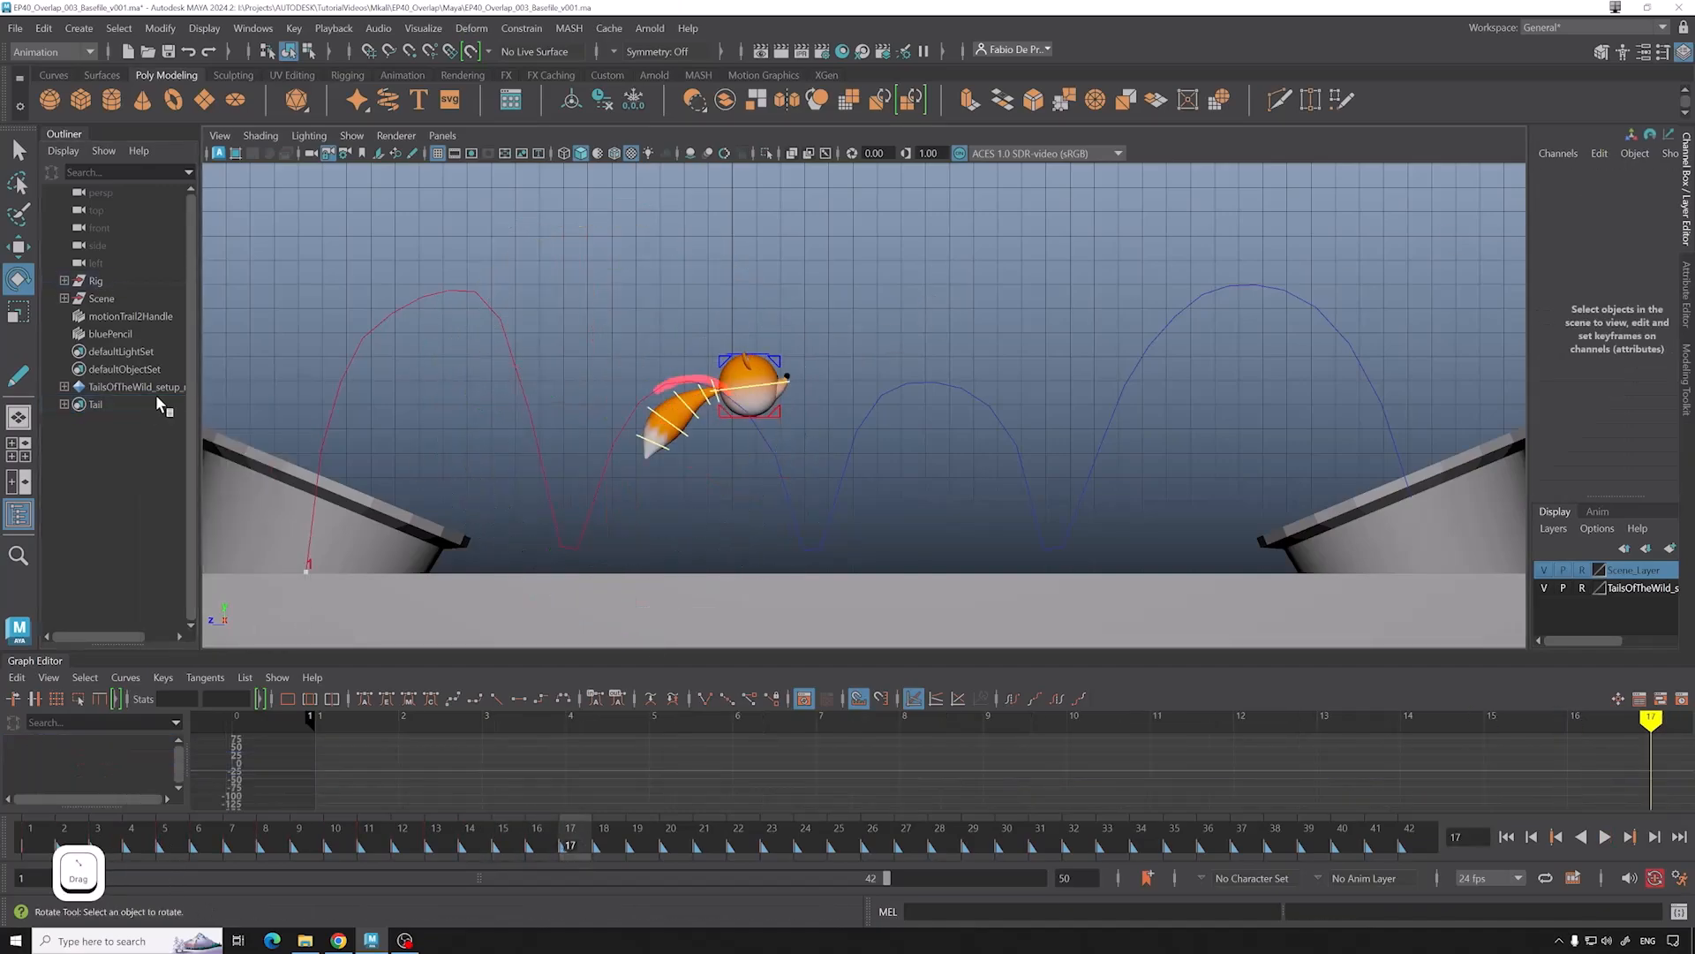
double_click(152, 403)
click(1657, 186)
shift+click(1668, 257)
text(0)
Step: Rotate the tail controls individually at frame 17 to arc the tail along the stroke, with Tail_05 at about -14.3 in Z
click(812, 340)
click(718, 393)
drag(868, 339, 877, 389)
click(799, 340)
click(705, 383)
click(768, 309)
drag(852, 322, 741, 281)
click(685, 378)
drag(572, 839, 570, 837)
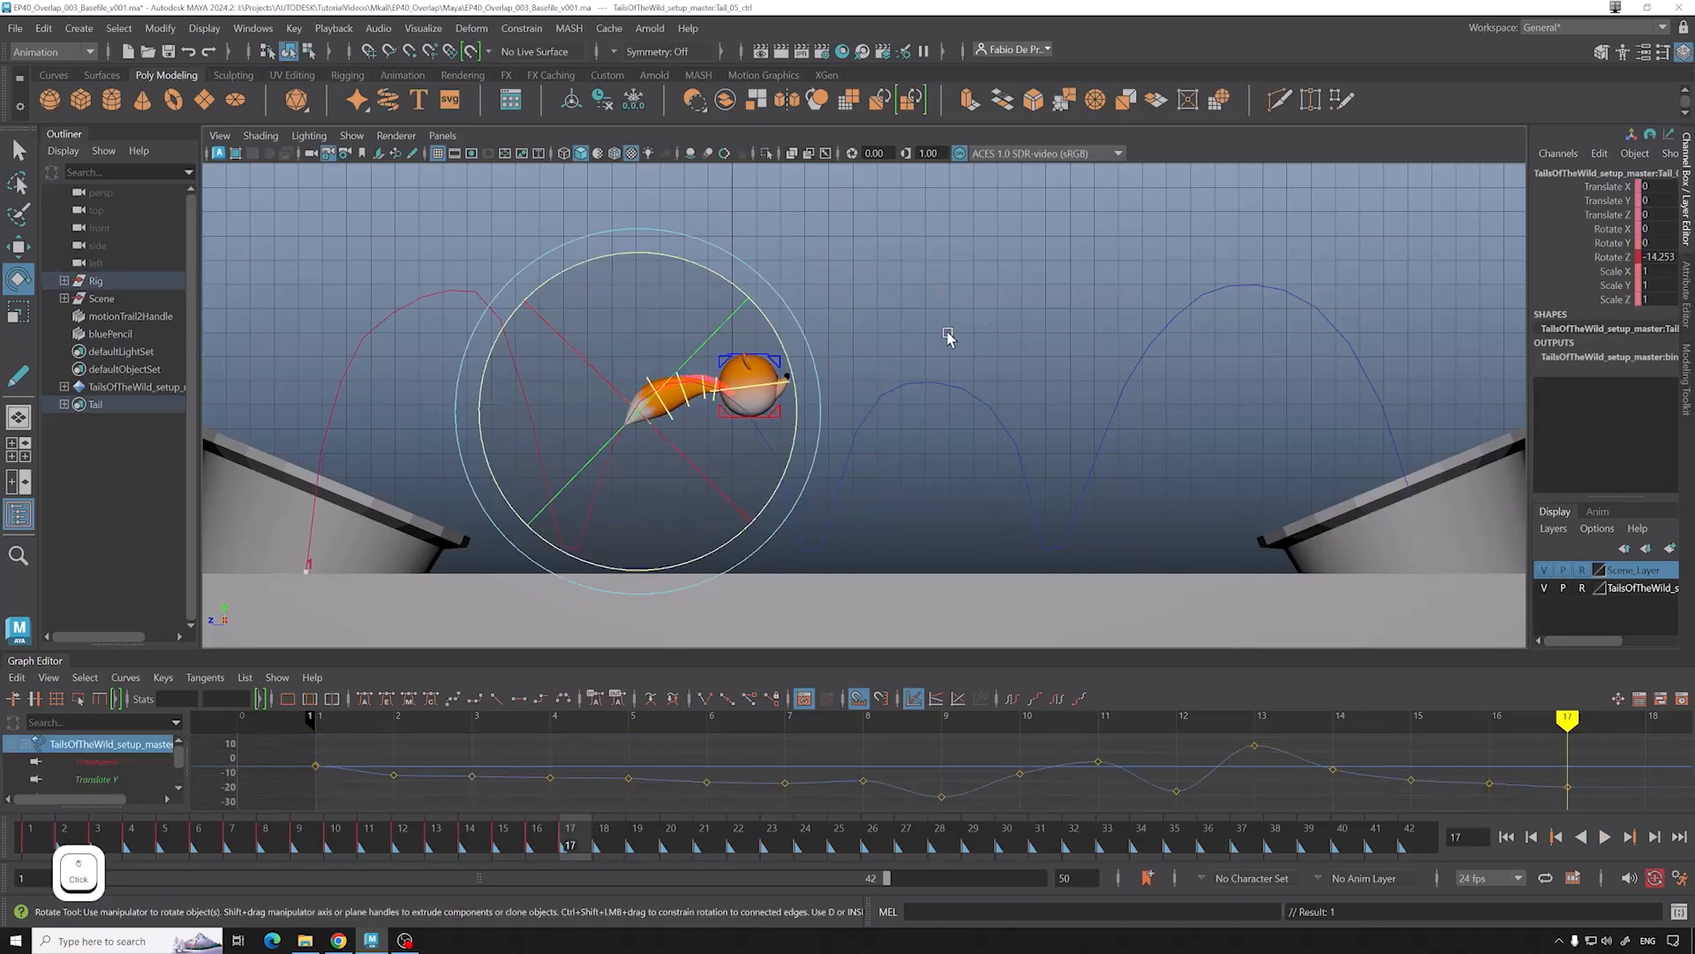
Step: Refine the tail's arc at frame 17 by rotating its controls, with Tail_02 at about -30.2 in Z
click(977, 329)
click(716, 386)
drag(873, 386, 867, 424)
click(799, 344)
click(716, 379)
drag(867, 348, 834, 305)
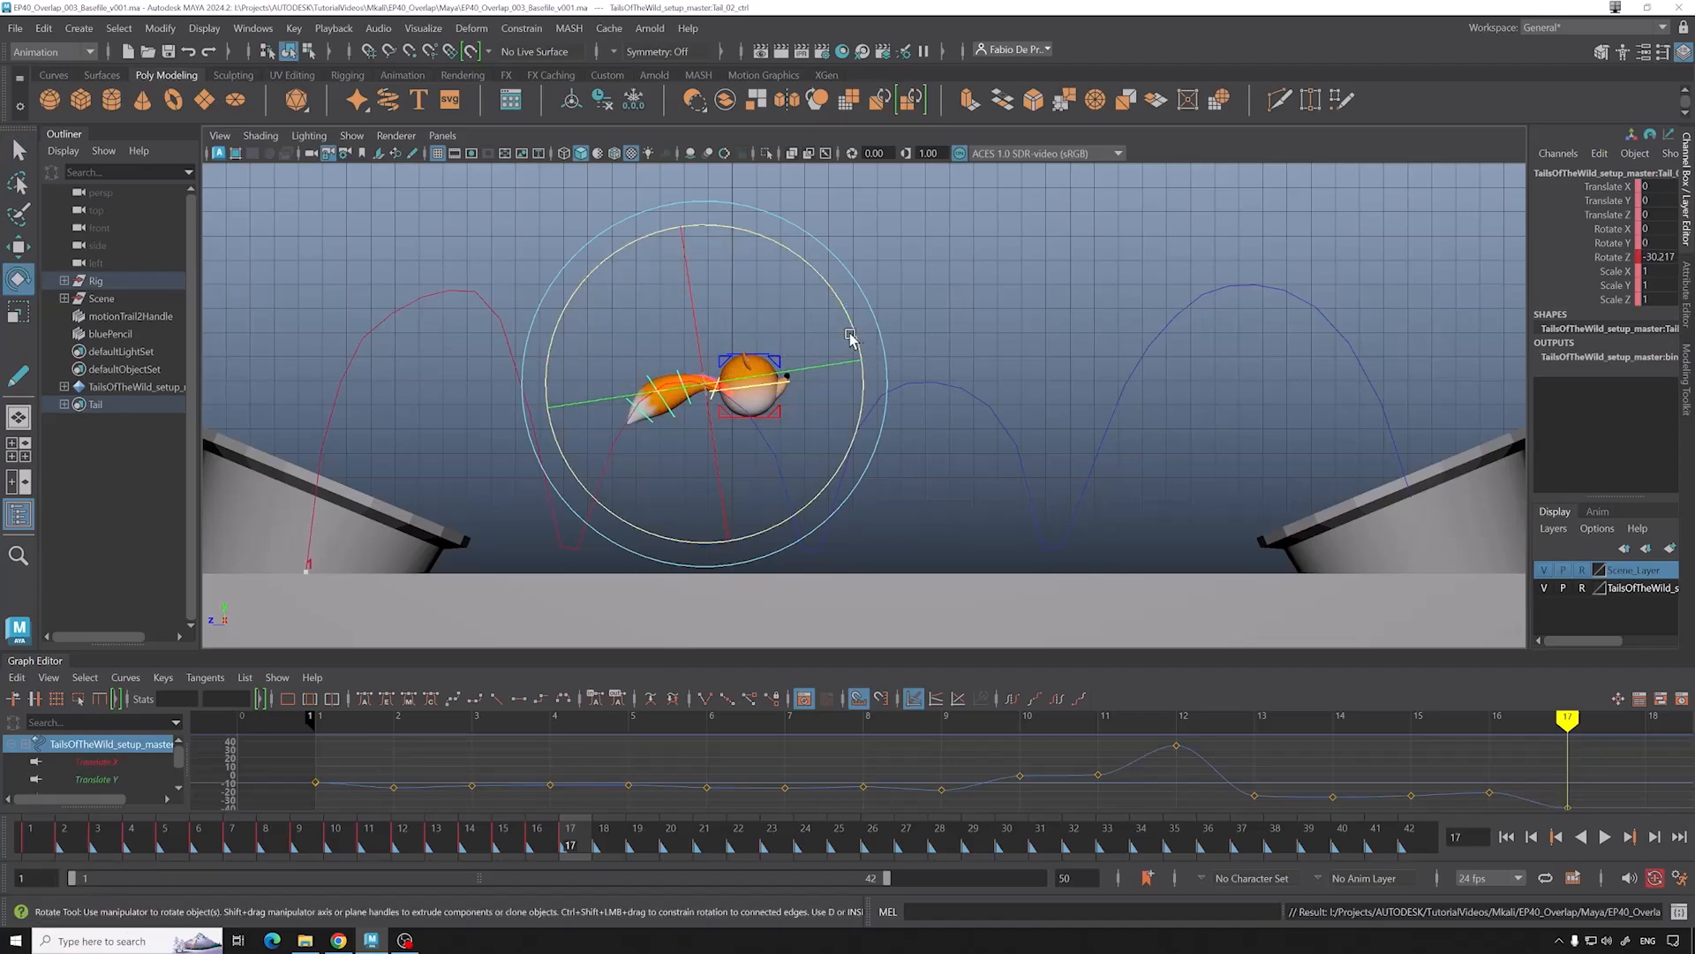
click(961, 306)
Step: Go to frame 18 and rotate the tail controls individually to follow that frame's stroke
drag(562, 835, 605, 835)
click(744, 401)
drag(882, 314, 768, 292)
click(695, 377)
click(775, 358)
click(720, 375)
click(826, 362)
mouse_move(870, 336)
mouse_down()
mouse_move(875, 354)
mouse_move(887, 344)
mouse_up()
click(742, 393)
click(861, 353)
Step: Go to frame 19 and rotate the tail controls one by one to bend the tail up along the stroke
drag(574, 833, 632, 814)
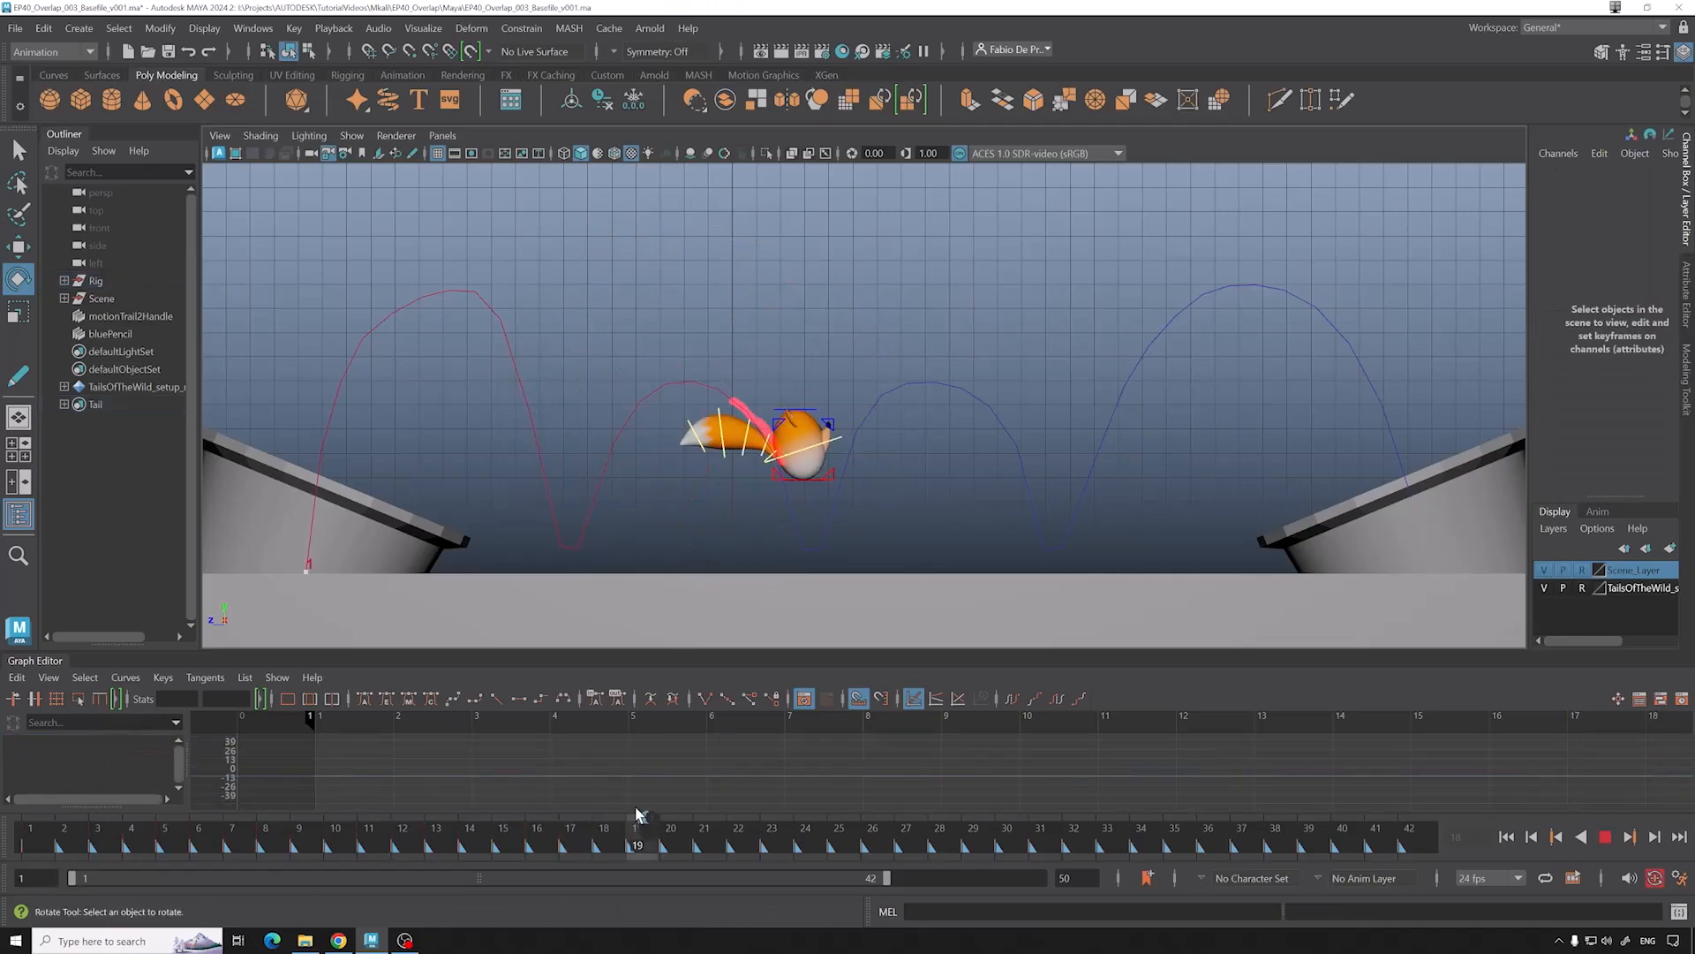
click(750, 442)
mouse_move(874, 353)
mouse_down()
mouse_move(919, 446)
mouse_move(905, 375)
mouse_move(863, 340)
mouse_move(923, 385)
mouse_move(879, 334)
mouse_up()
click(883, 379)
click(764, 448)
click(755, 427)
click(719, 395)
click(848, 361)
click(724, 385)
click(839, 362)
click(742, 409)
click(757, 516)
click(776, 455)
click(861, 398)
click(761, 439)
click(855, 397)
Step: Go to frame 20 and rotate the lower tail controls toward the stroke, undoing the trial rotation of Tail_04
click(671, 836)
click(798, 537)
mouse_move(907, 424)
mouse_down()
mouse_move(933, 458)
mouse_move(906, 474)
mouse_move(897, 448)
mouse_up()
click(870, 446)
click(780, 514)
click(773, 496)
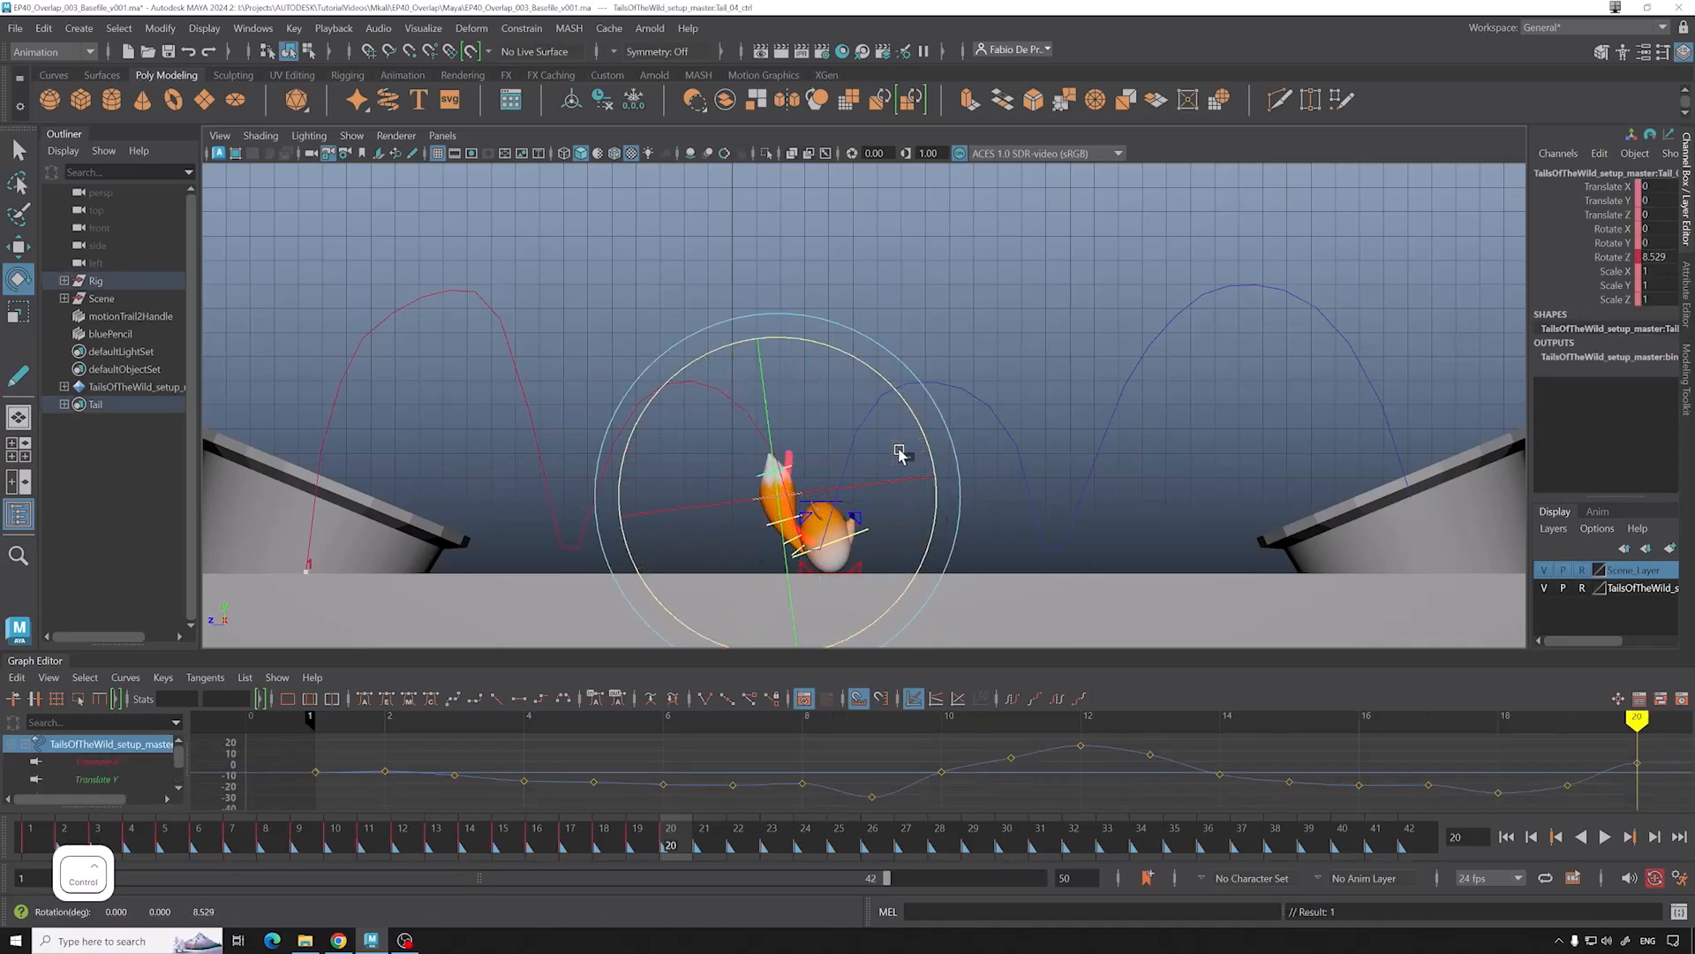
key(ctrl+z)
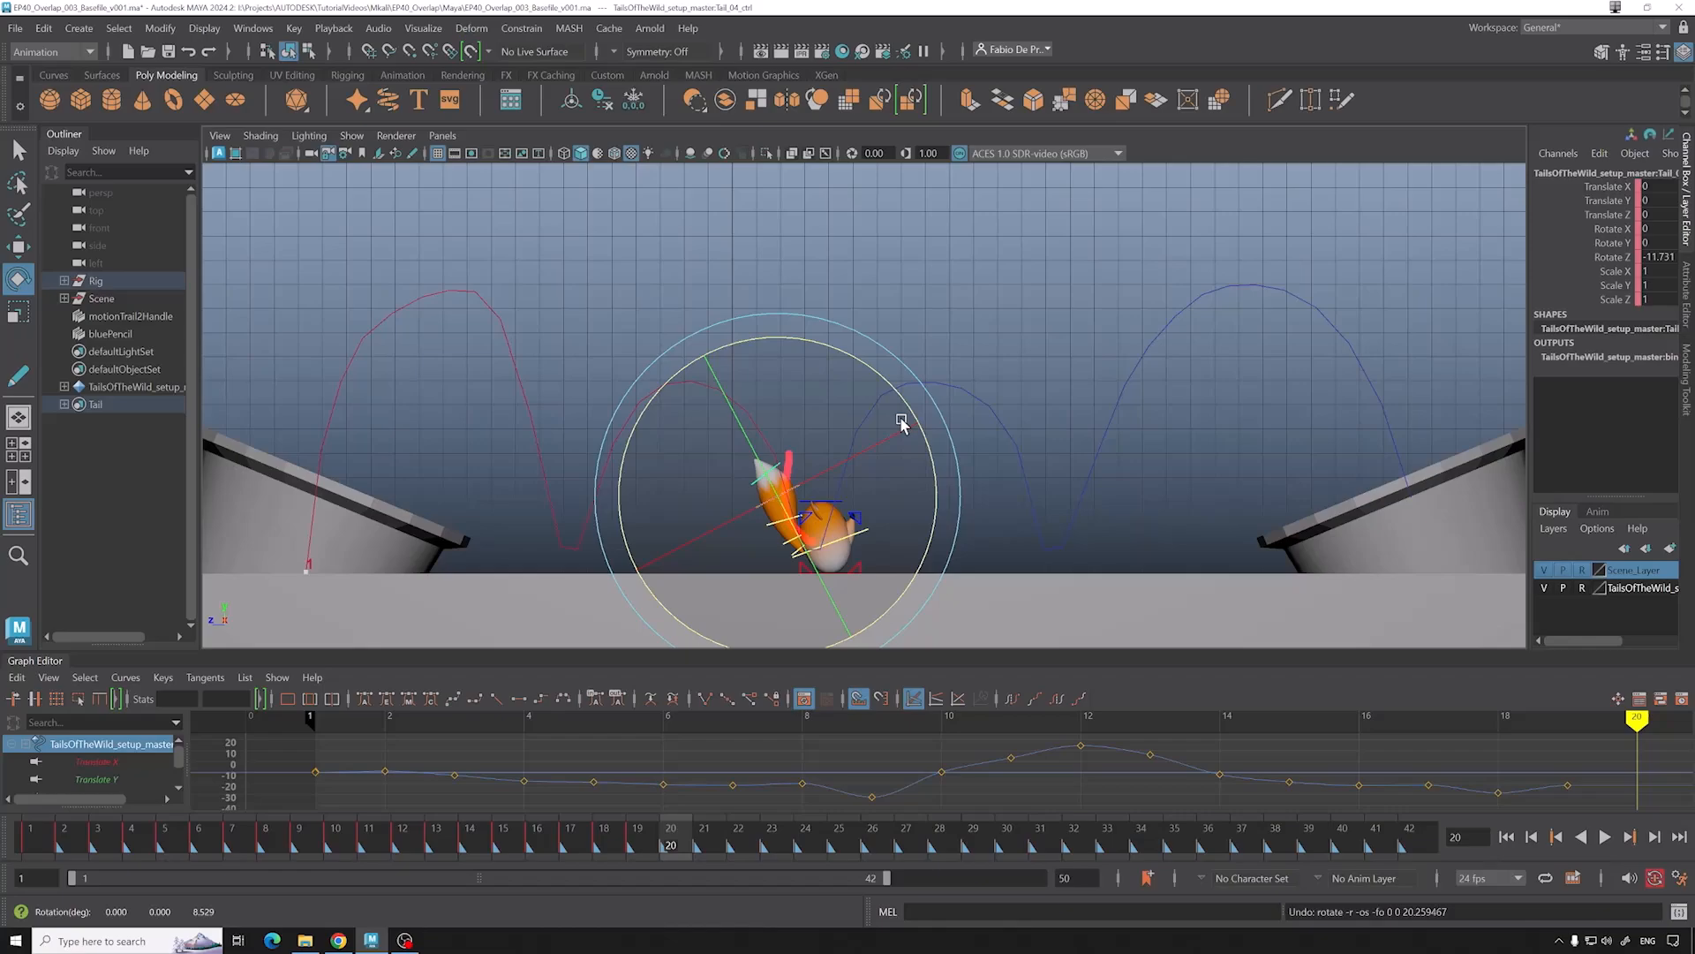
Step: Enlarge and shrink the rotate manipulator repeatedly to compare its sizes
key(plus)
key(plus)
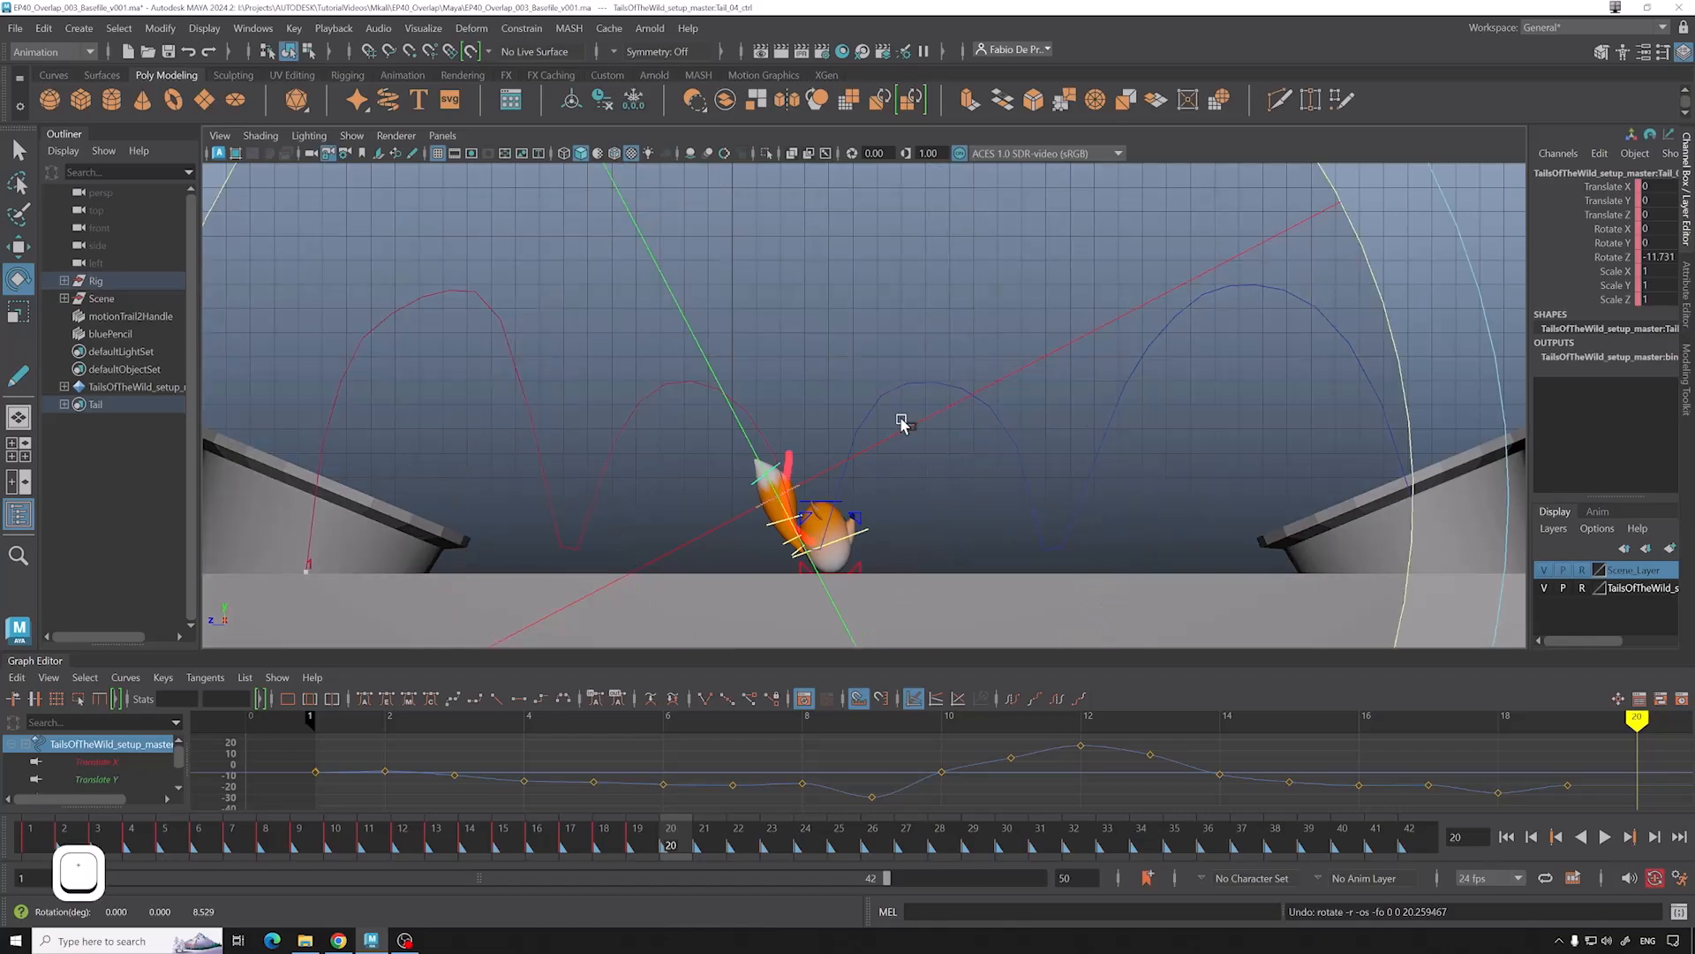
key(minus)
key(minus)
key(minus)
key(plus)
key(plus)
key(plus)
key(plus)
key(minus)
key(minus)
key(minus)
key(plus)
key(plus)
key(plus)
key(minus)
key(minus)
key(minus)
key(plus)
key(plus)
key(minus)
key(minus)
key(plus)
key(plus)
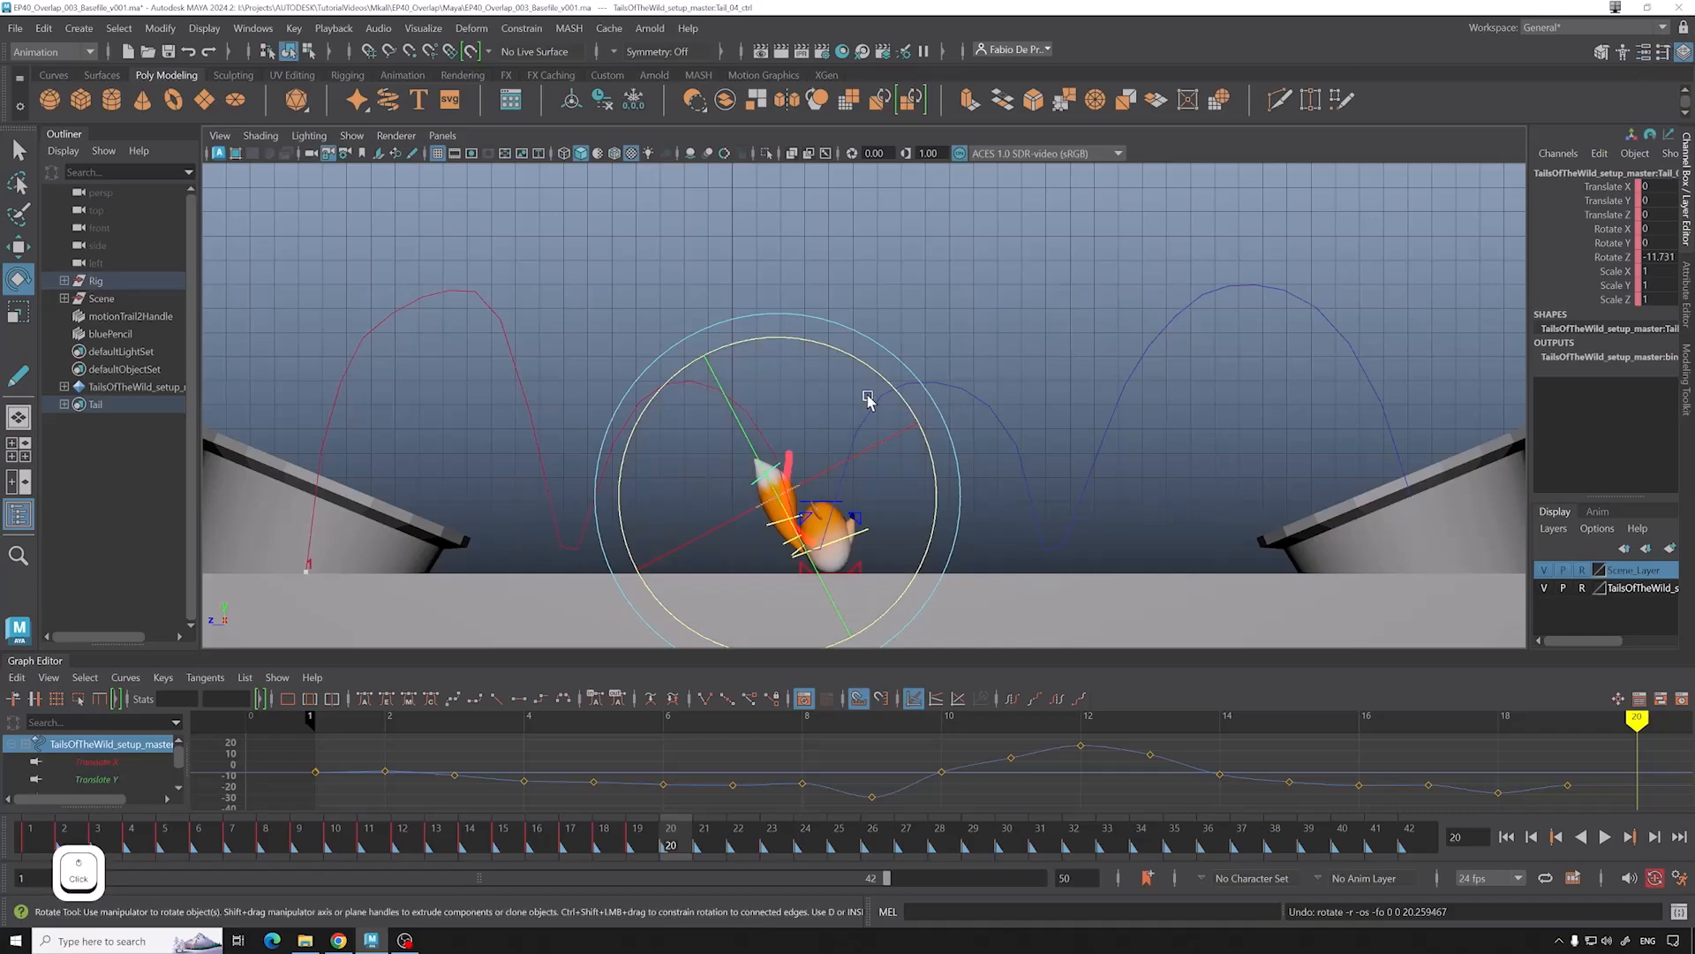
key(minus)
key(minus)
key(plus)
key(plus)
key(plus)
key(plus)
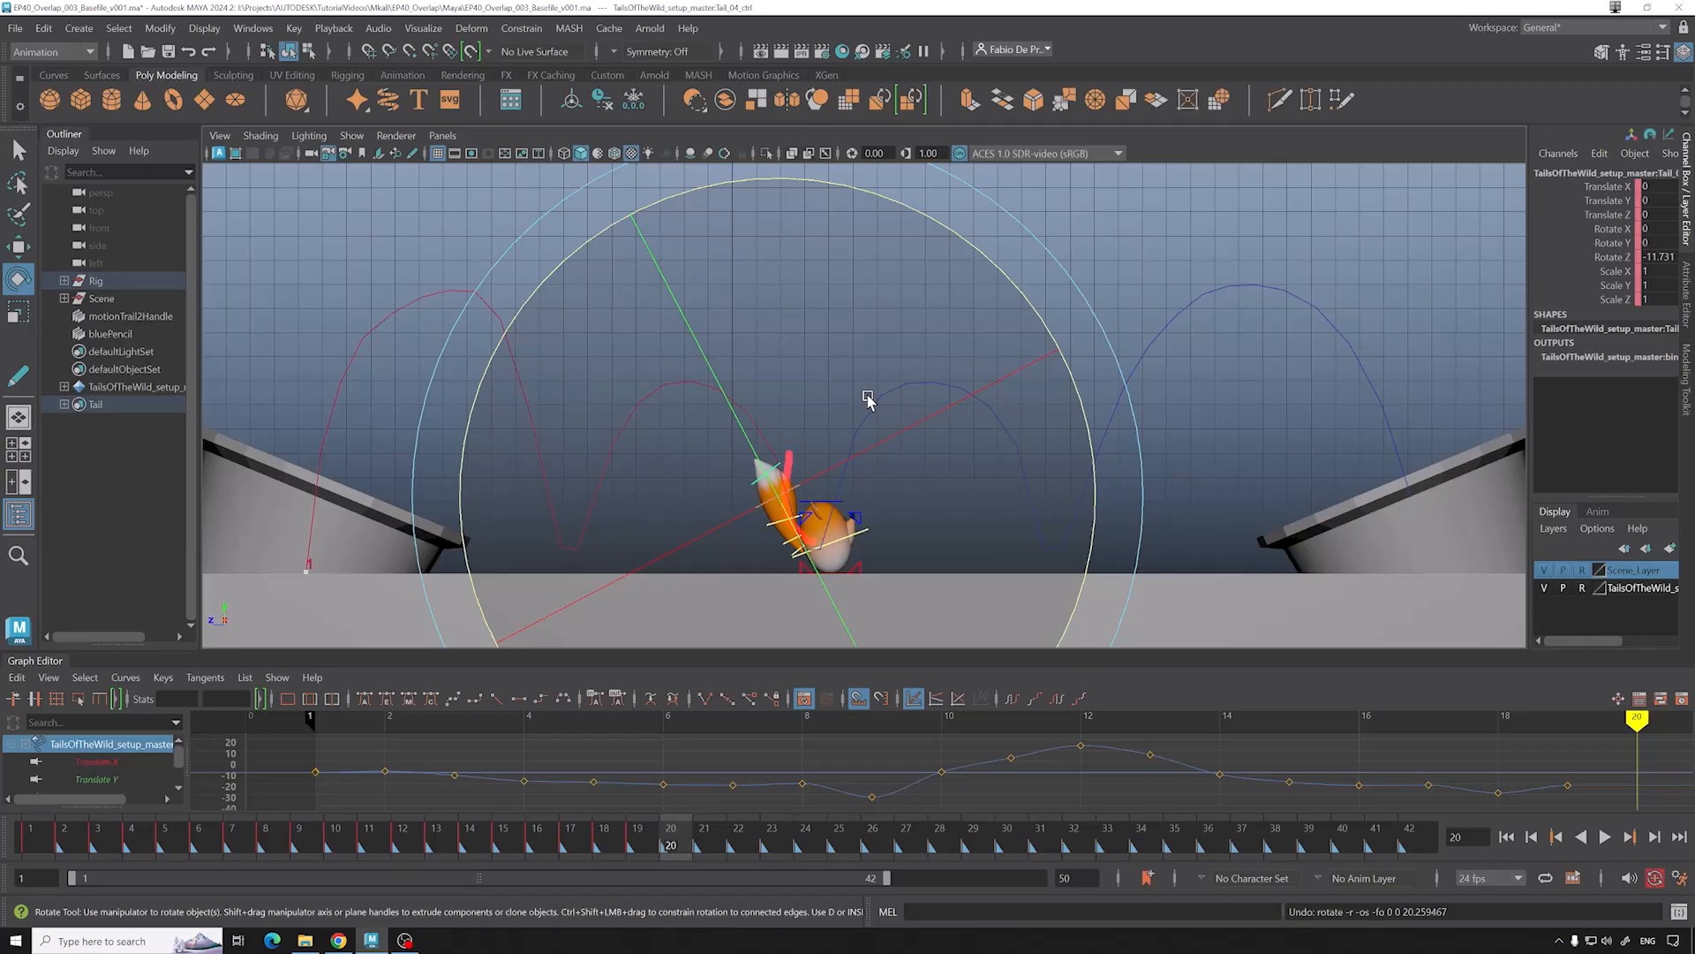
Step: Try rotating Tail_04 at frame 20 with an enlarged and with a small manipulator, undoing the rotations
mouse_move(1016, 283)
ctrl+mouse_down()
mouse_move(1041, 324)
mouse_move(1014, 284)
mouse_move(1014, 300)
ctrl+mouse_up()
key(ctrl+z)
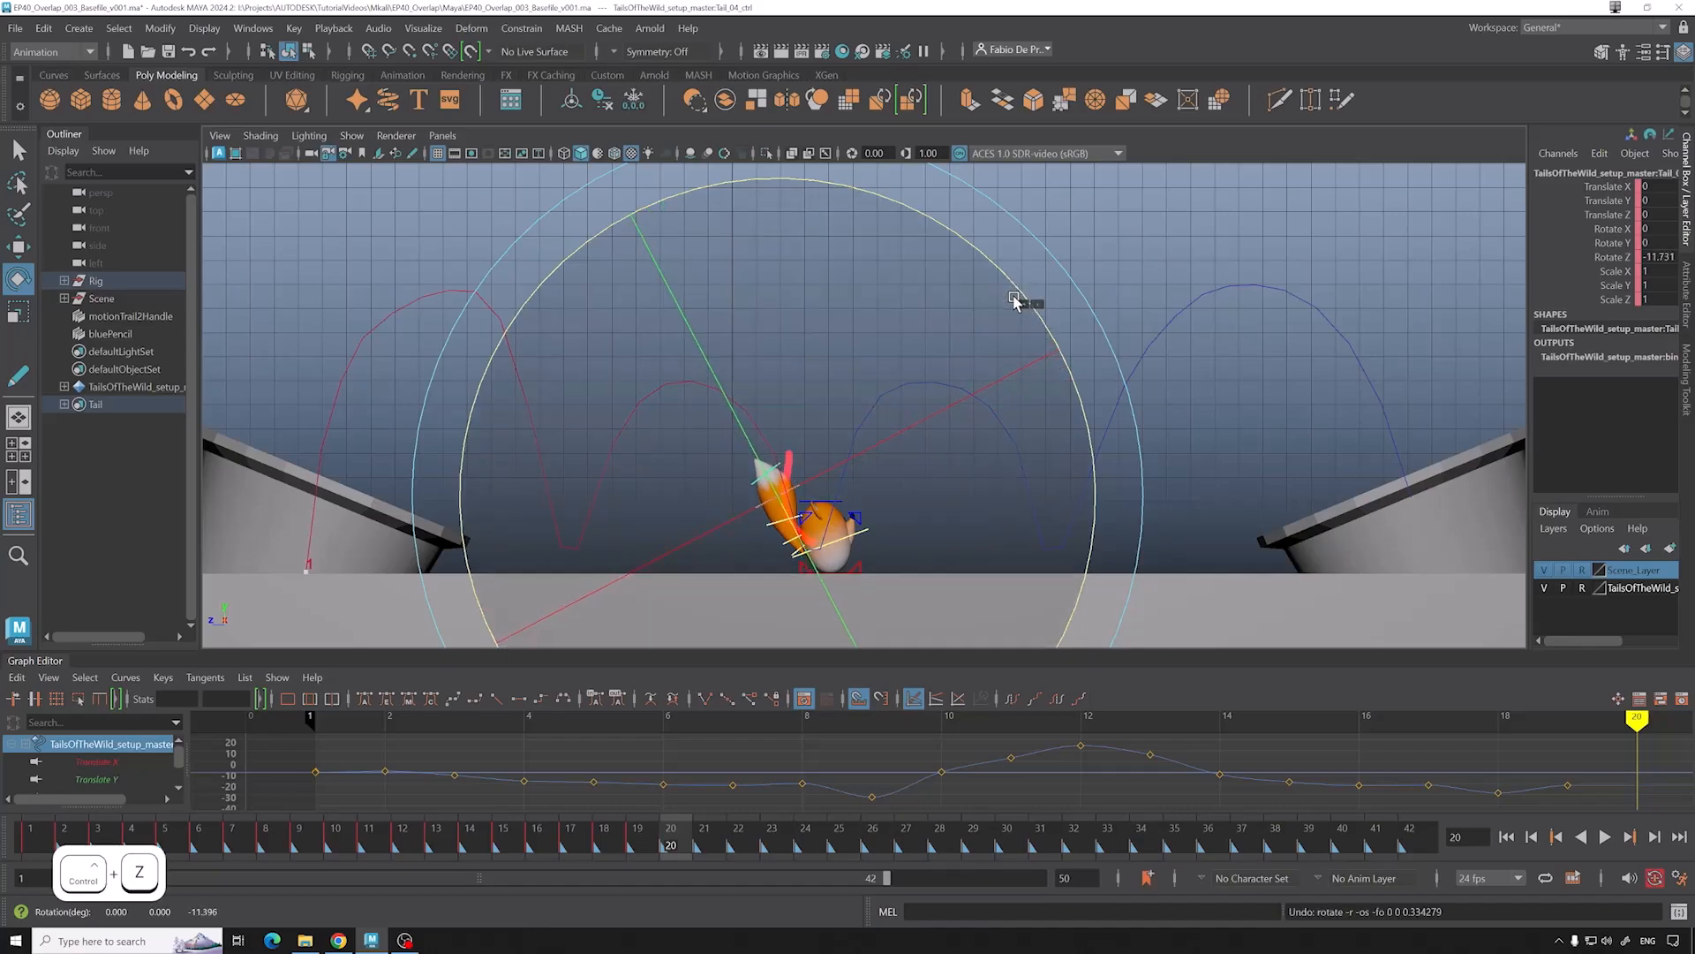
drag(830, 484, 814, 474)
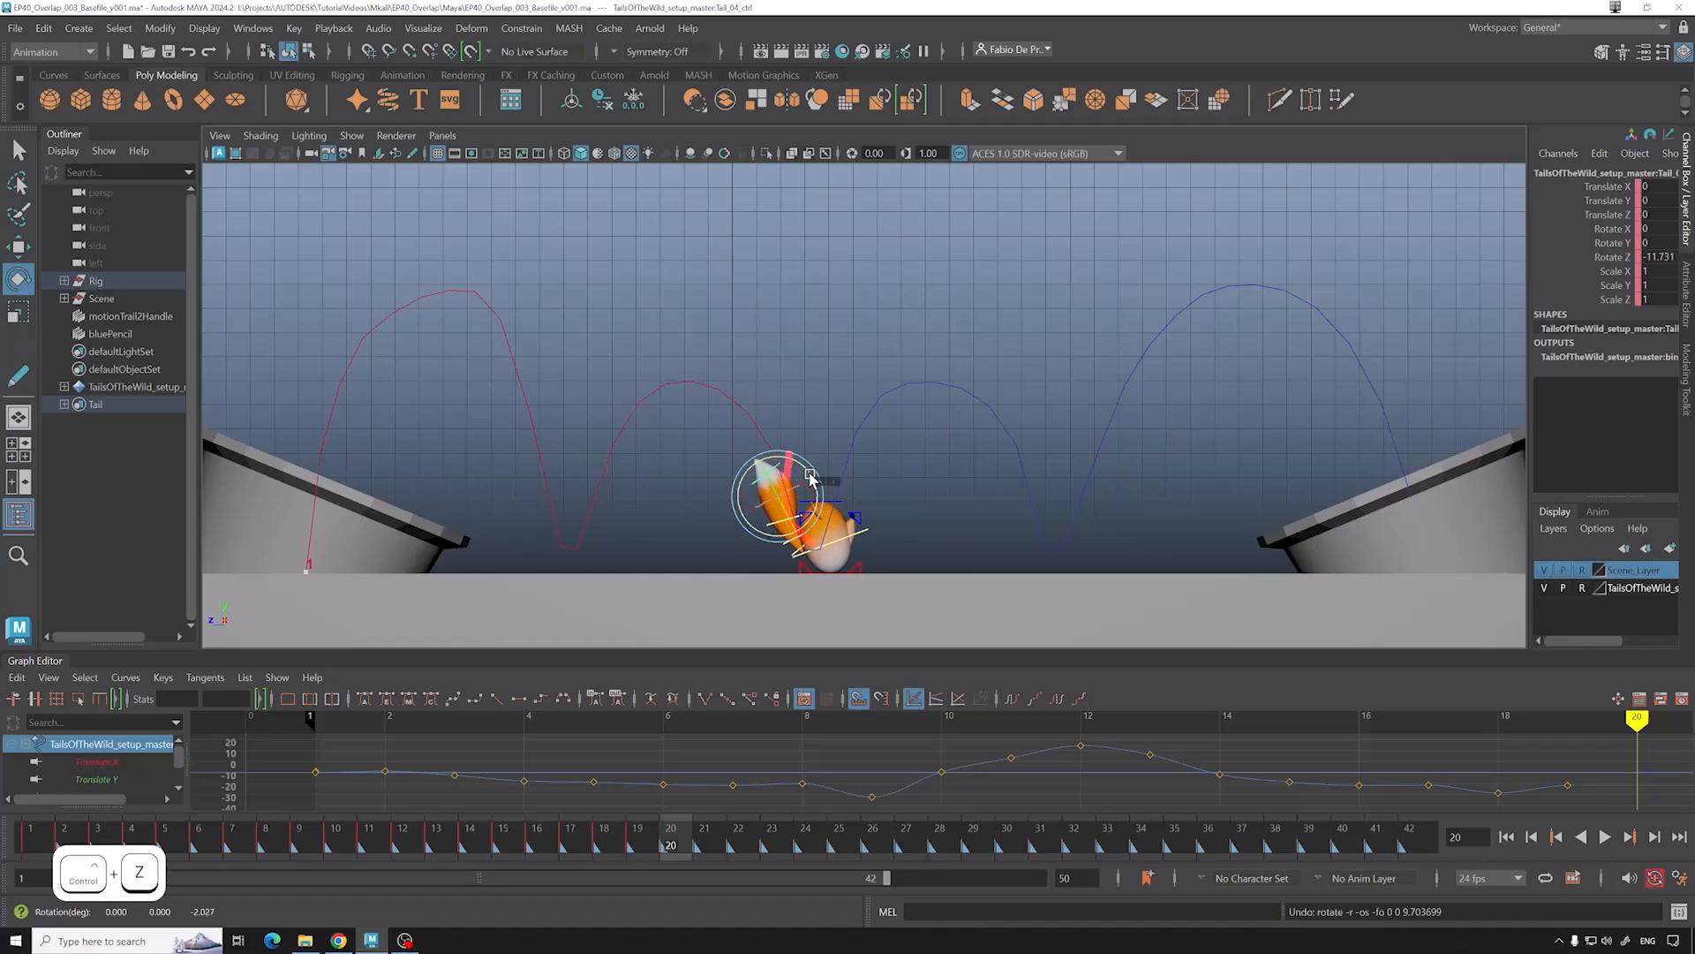
Step: Resize the rotate manipulator and rotate the tail controls at frame 20 until the tail curves upright onto the stroke
key(equal)
key(equal)
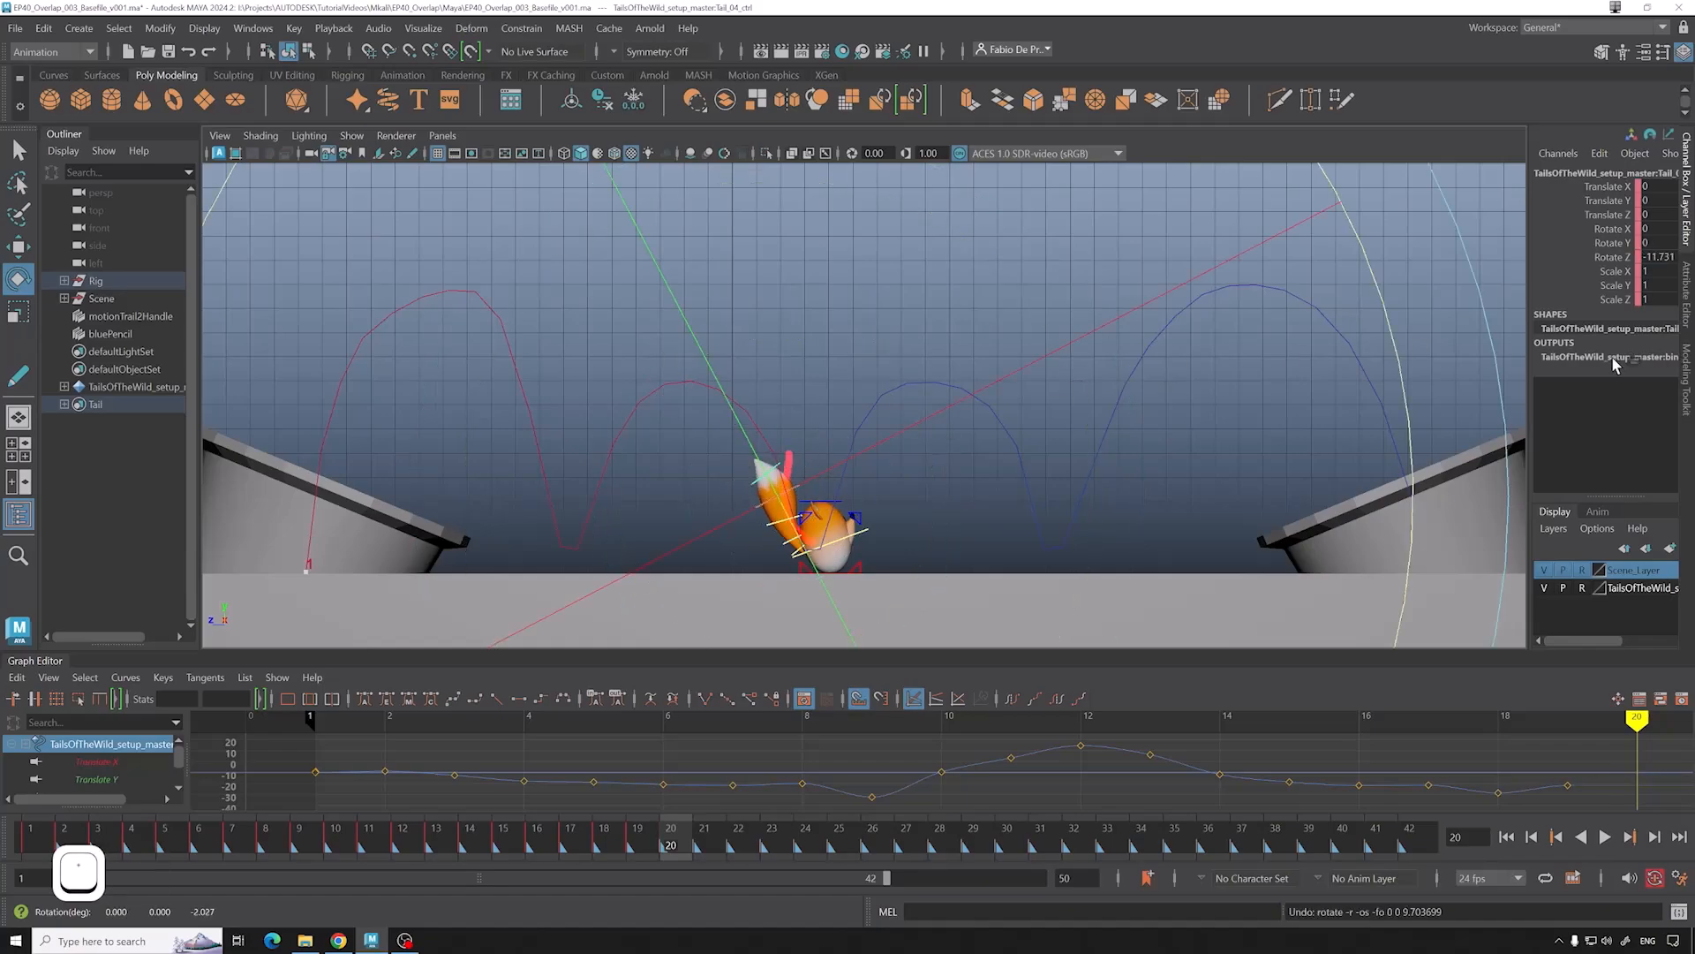
drag(1404, 378, 1443, 387)
key(minus)
key(minus)
key(minus)
click(838, 356)
click(794, 490)
drag(858, 509, 972, 504)
click(789, 518)
click(801, 551)
click(879, 506)
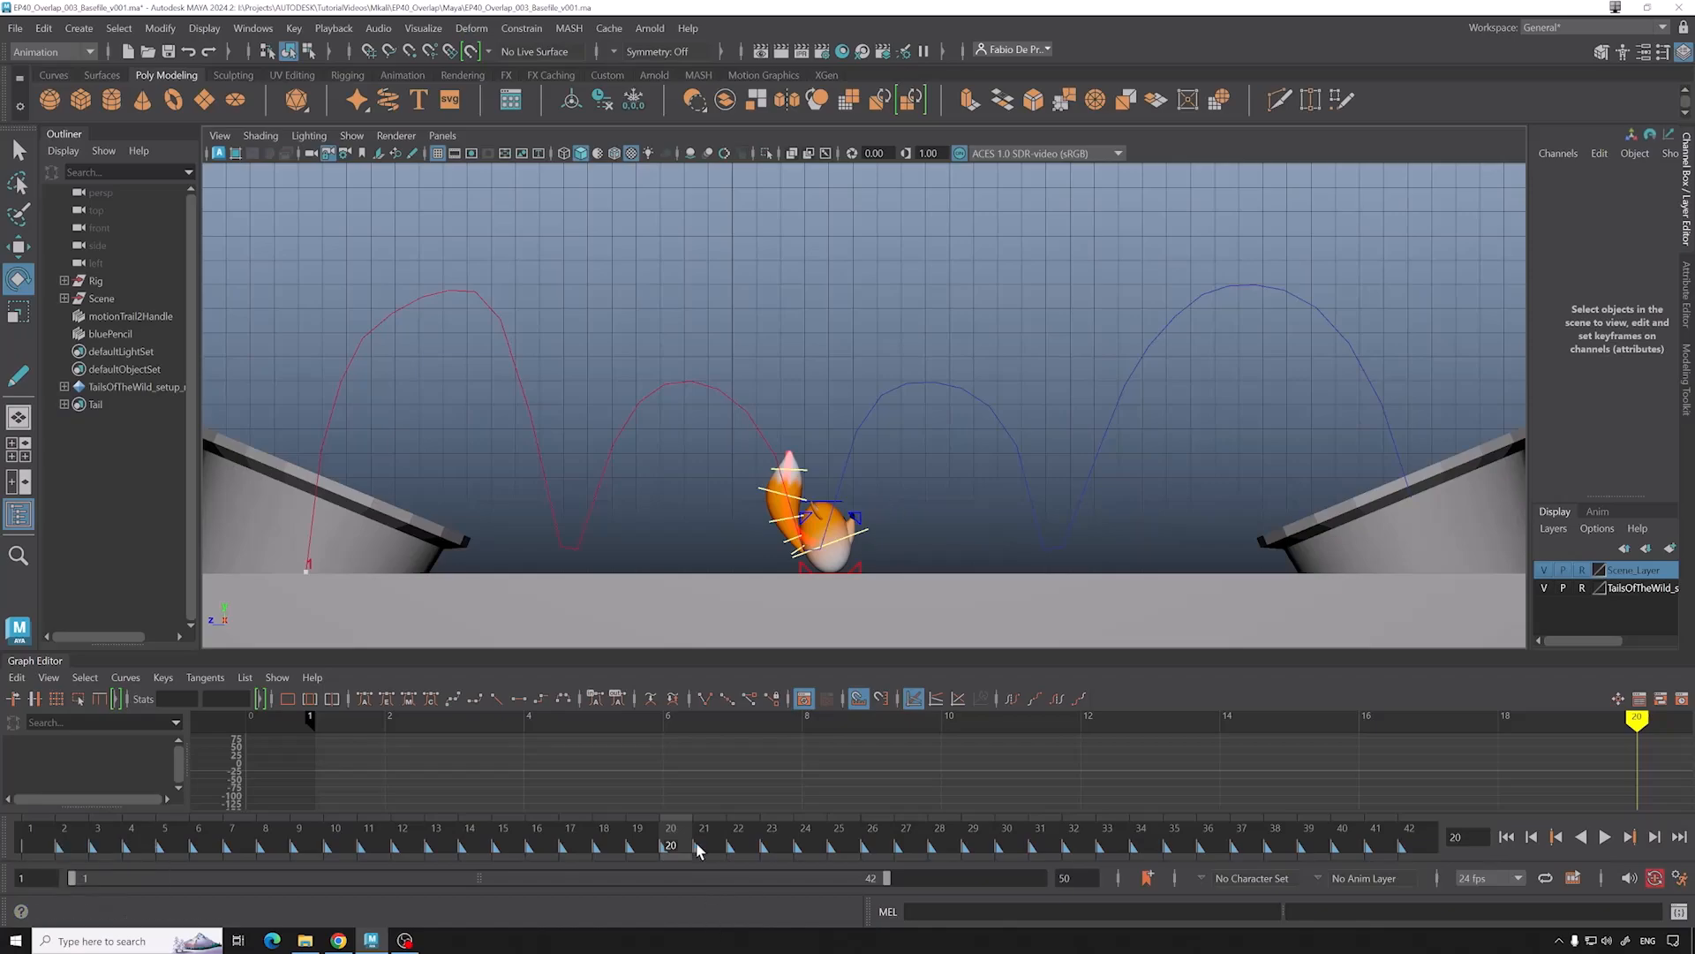
Step: Select the Tail set's members, copy their keys at frame 12, and paste them at frame 21
drag(669, 848, 704, 849)
click(806, 547)
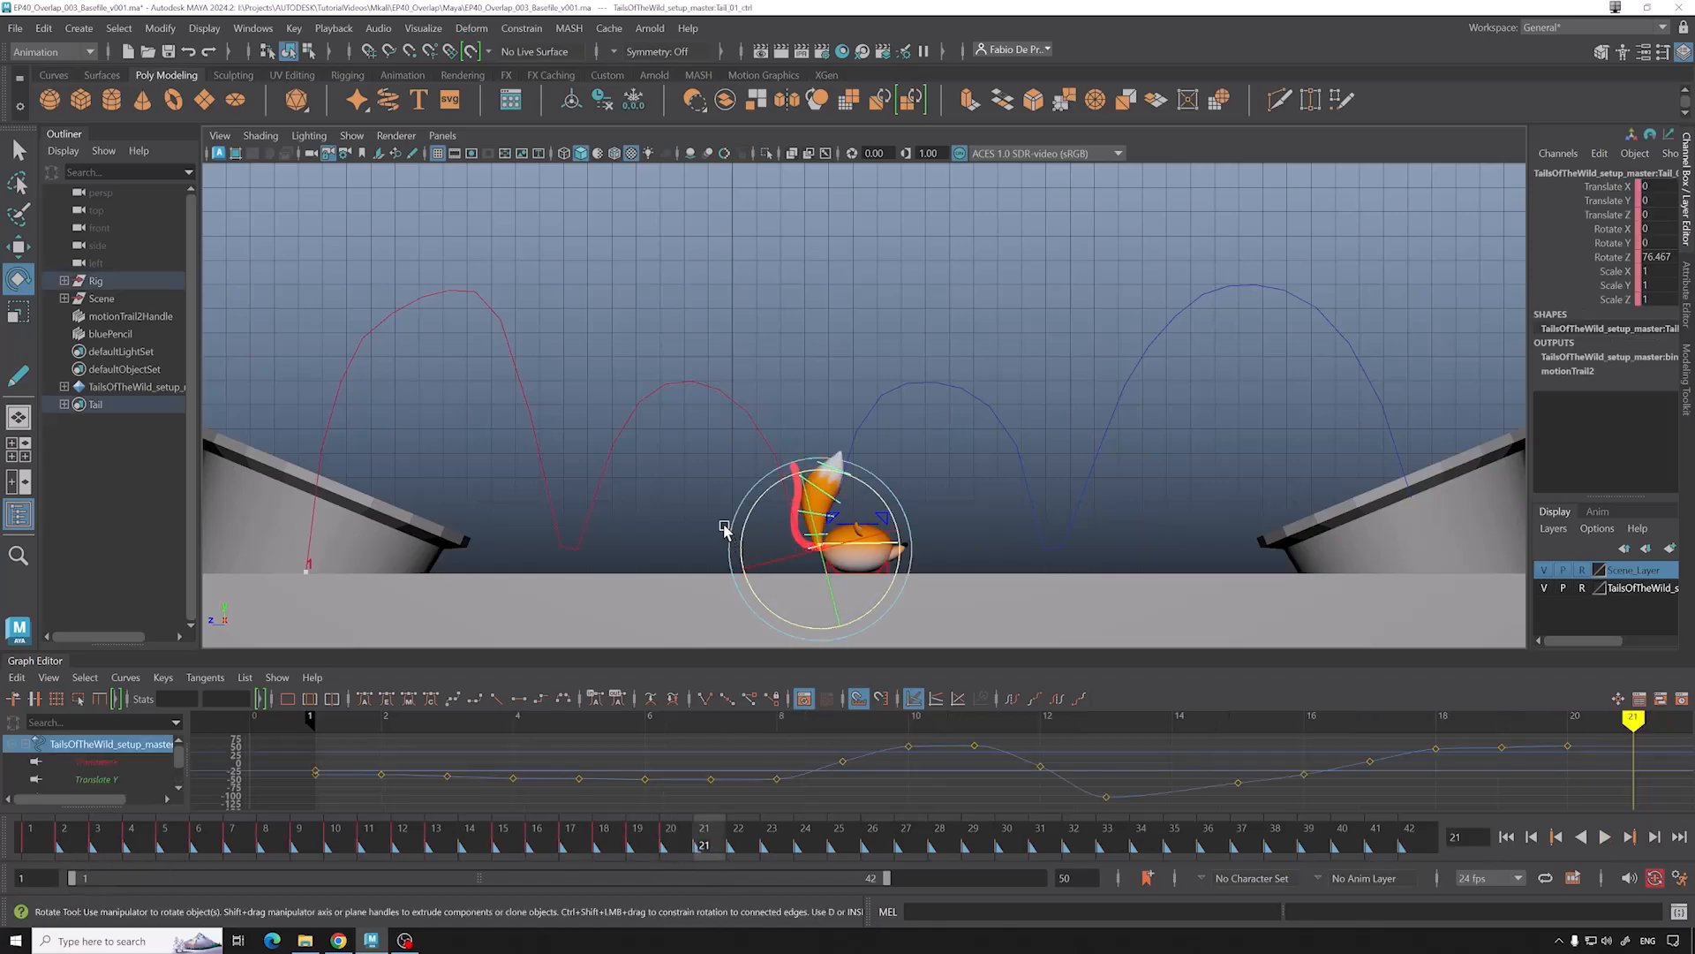
click(173, 406)
drag(682, 848, 414, 839)
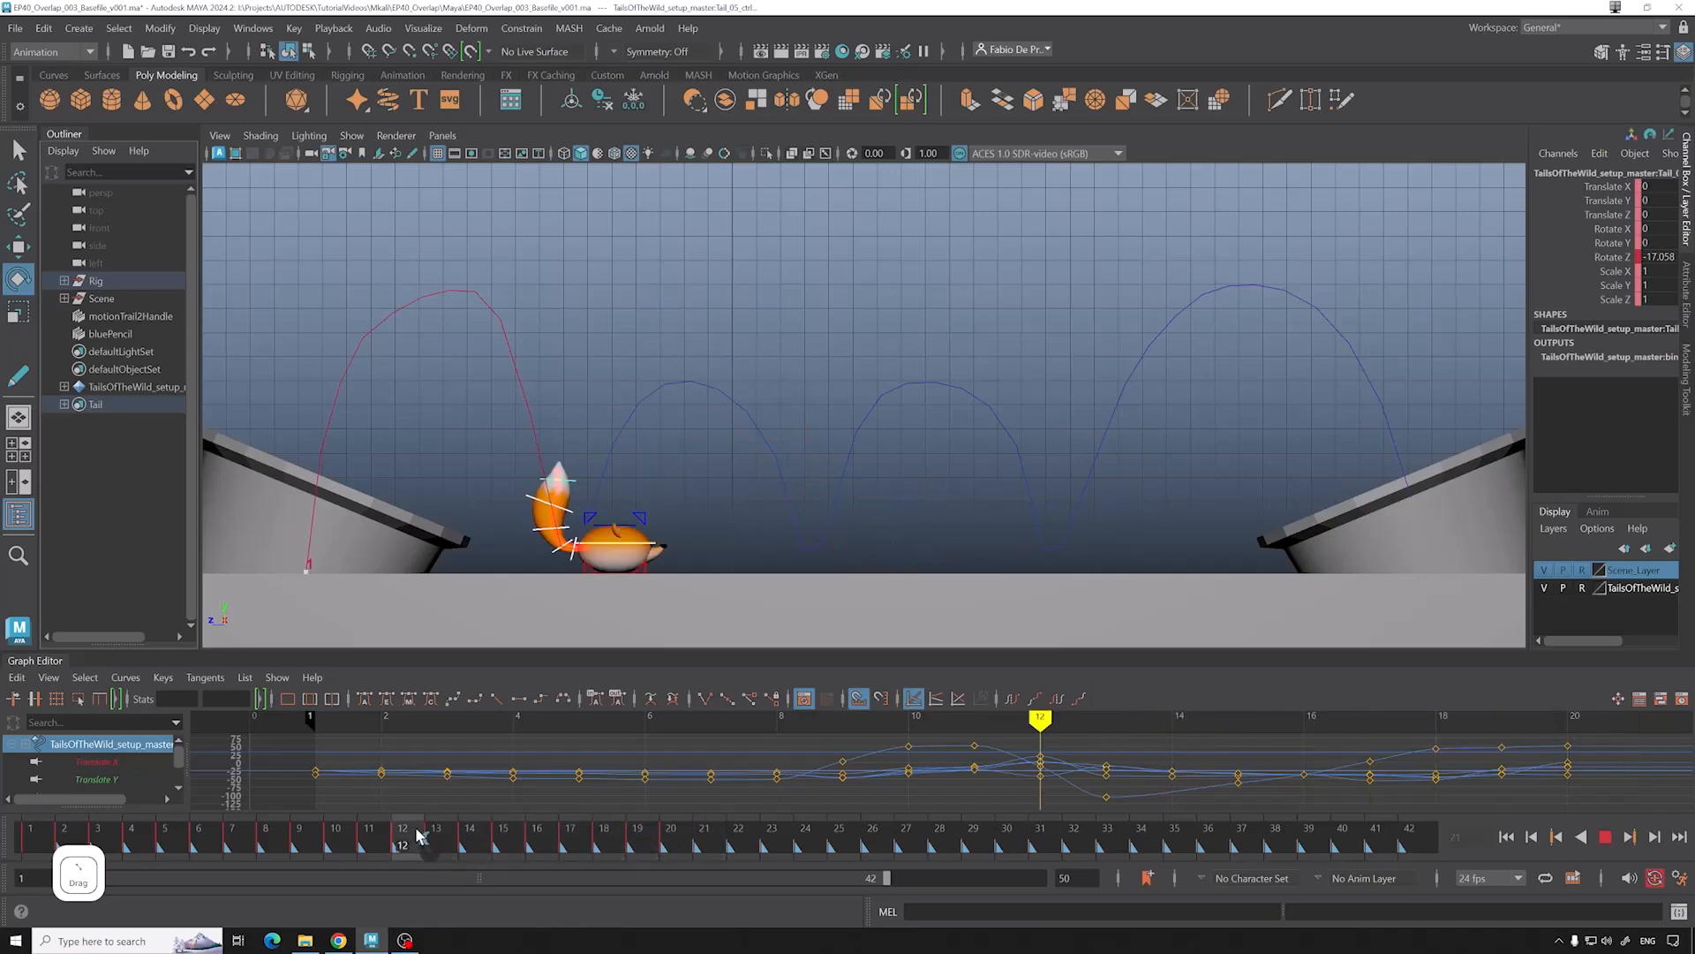
drag(401, 836, 411, 792)
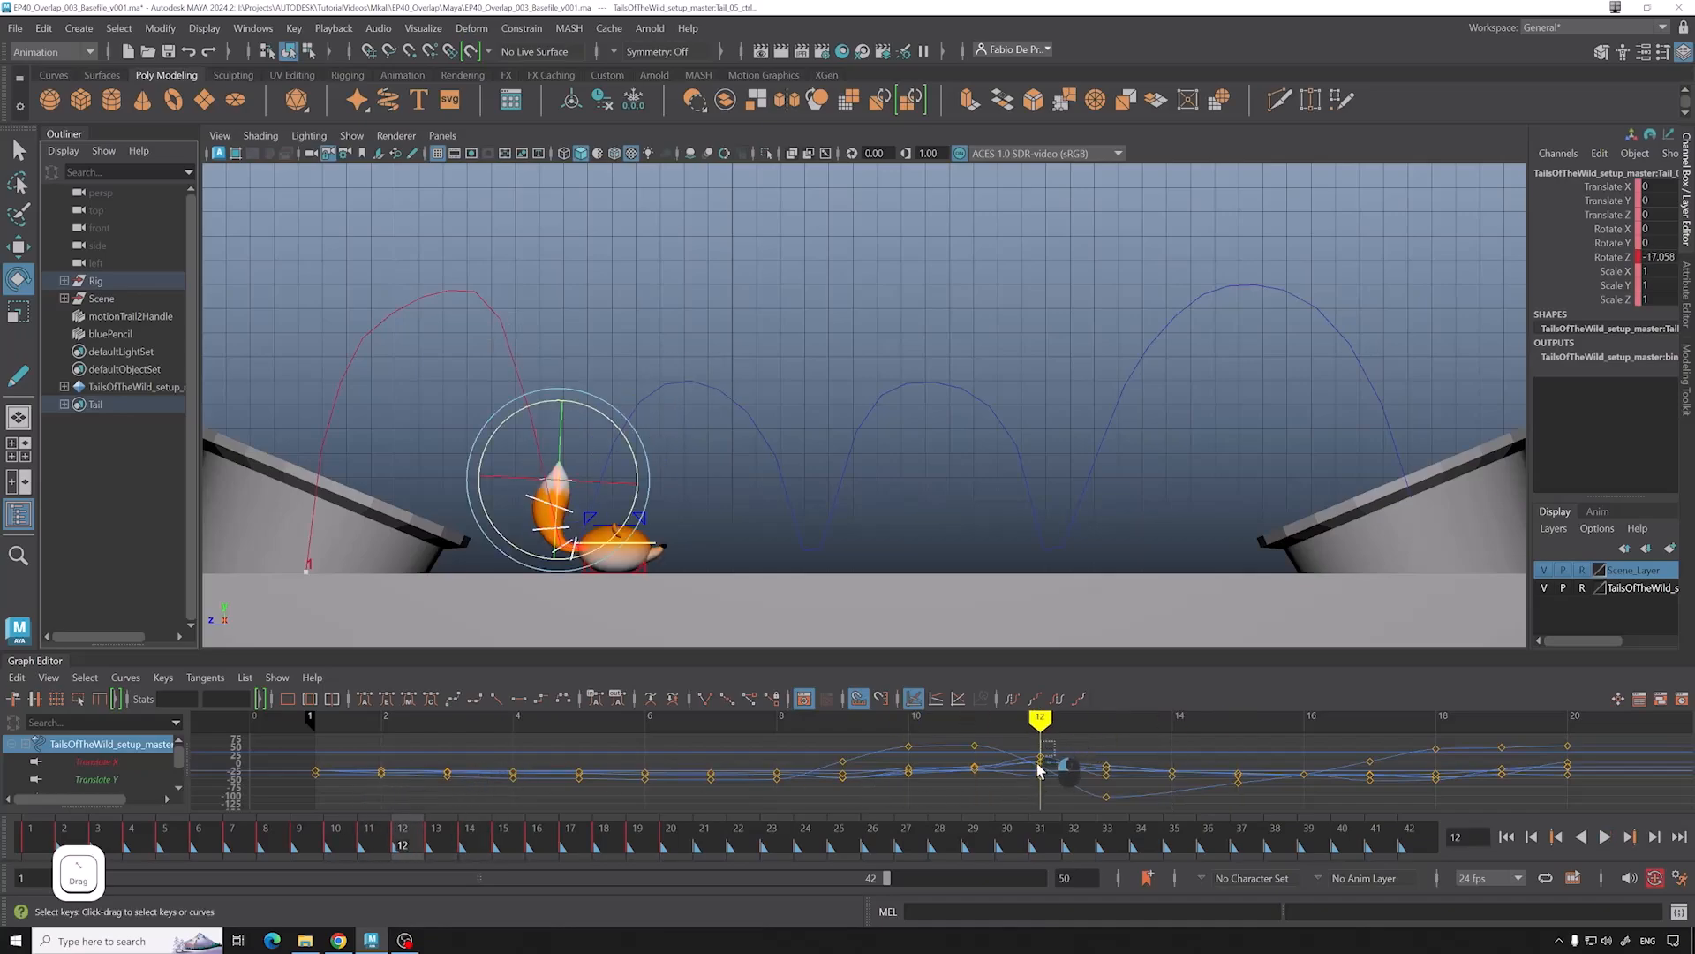
drag(1037, 788, 1037, 788)
alt+middle_drag(1401, 792, 1213, 744)
drag(1213, 745, 1258, 749)
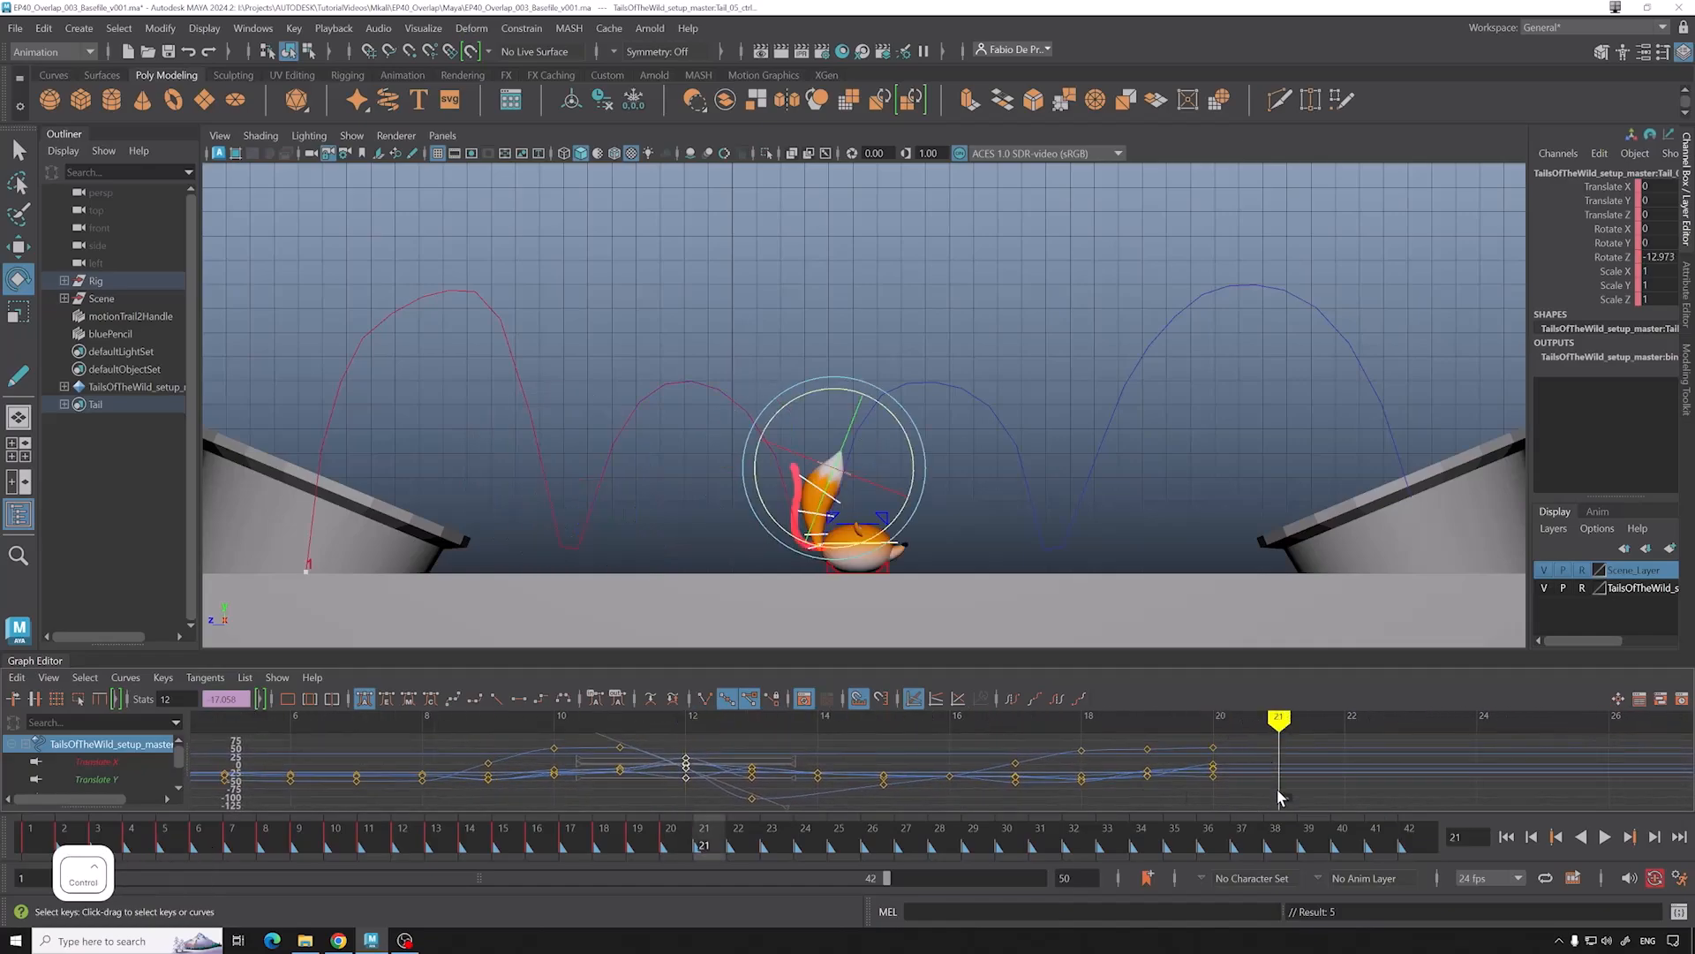
key(ctrl+v)
key(0)
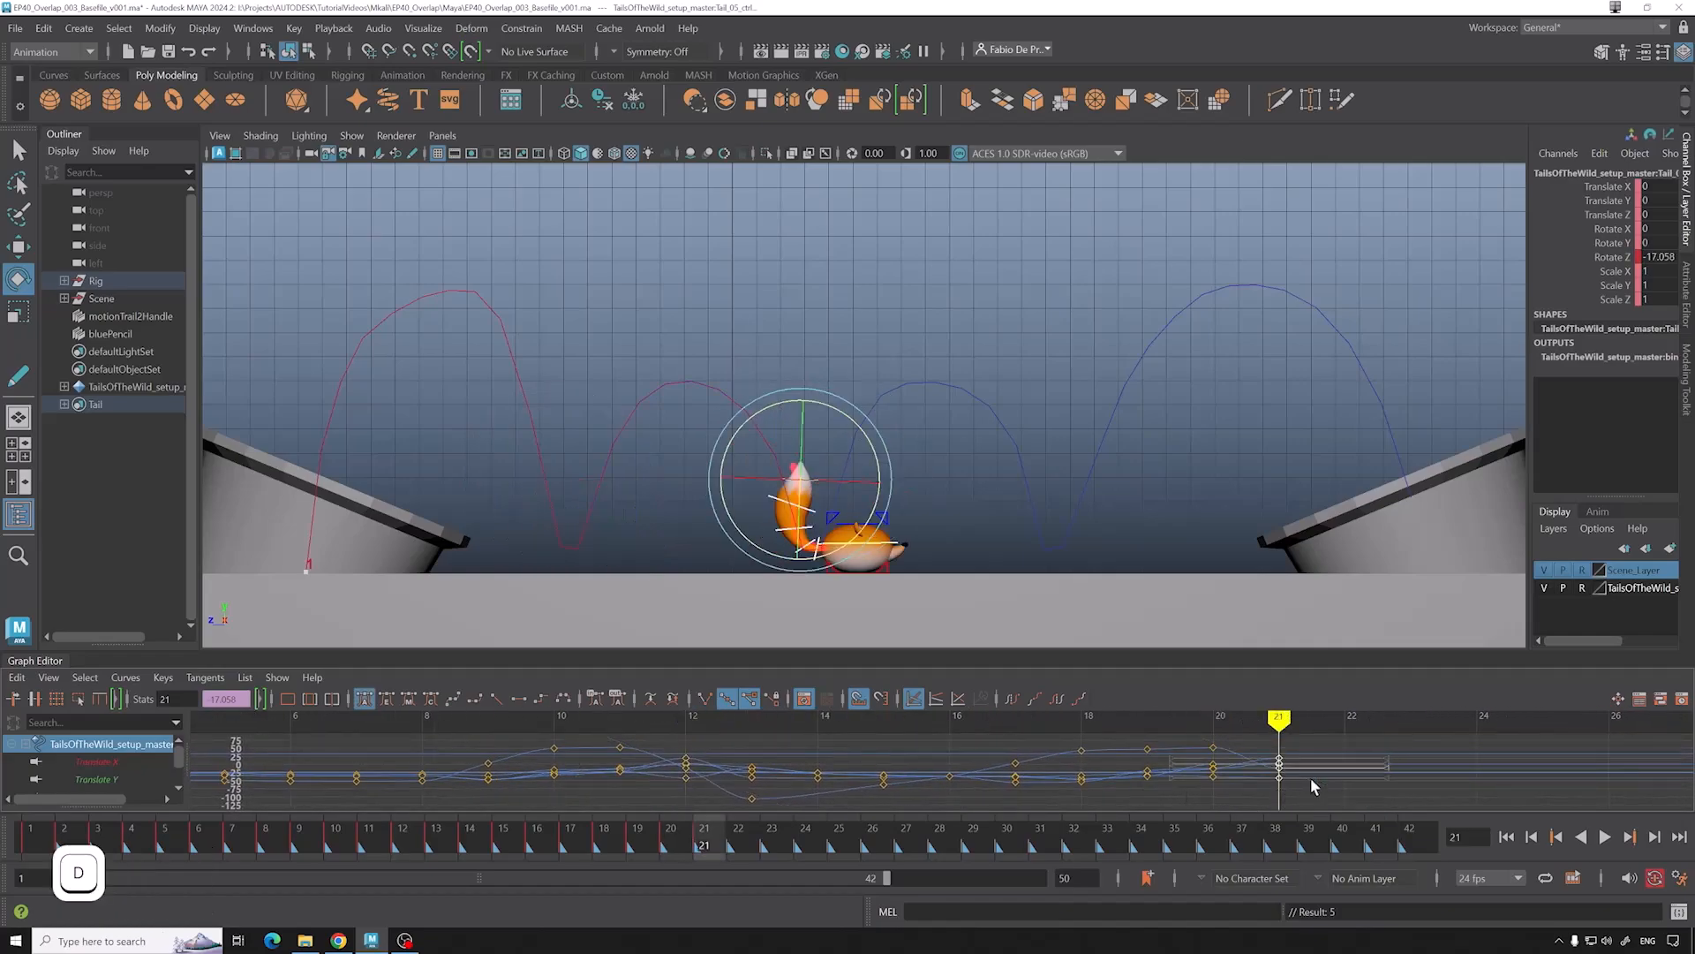
mouse_move(1261, 742)
mouse_down()
mouse_move(1225, 724)
mouse_move(1247, 720)
mouse_up()
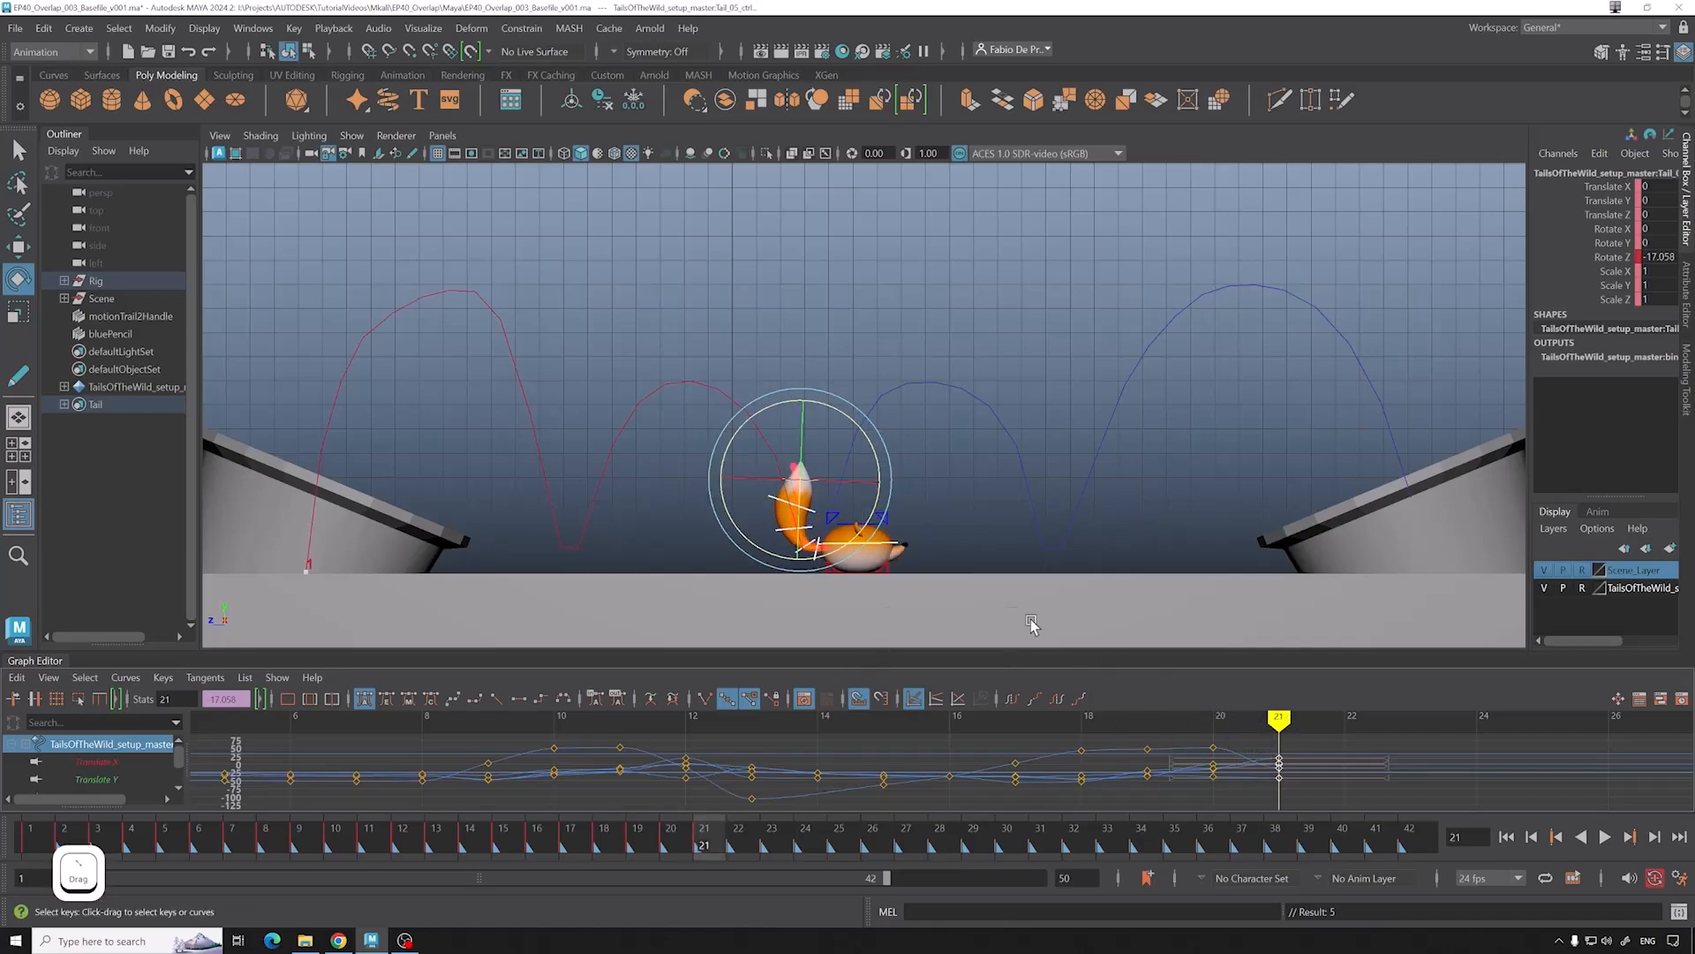
Step: Fit the frame 21 pose to the stroke by rotating Tail_02 to about 38.7 and Tail_04 to about 13.9 in Z
key(w)
click(808, 551)
key(e)
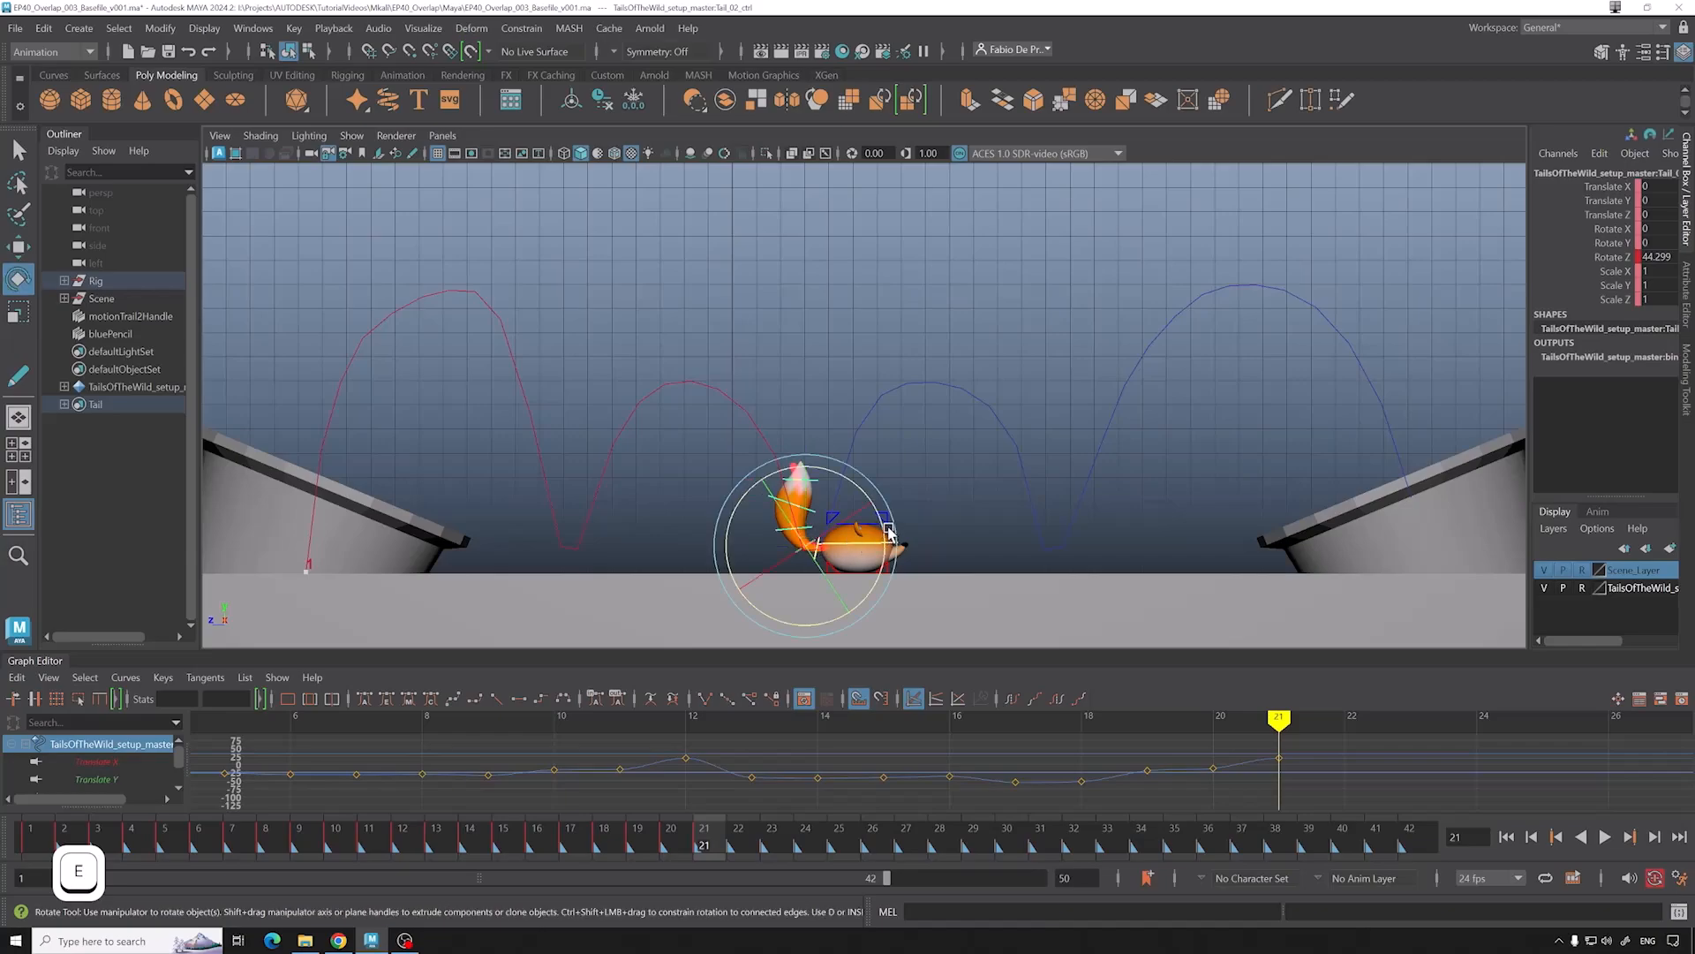
drag(884, 522, 877, 502)
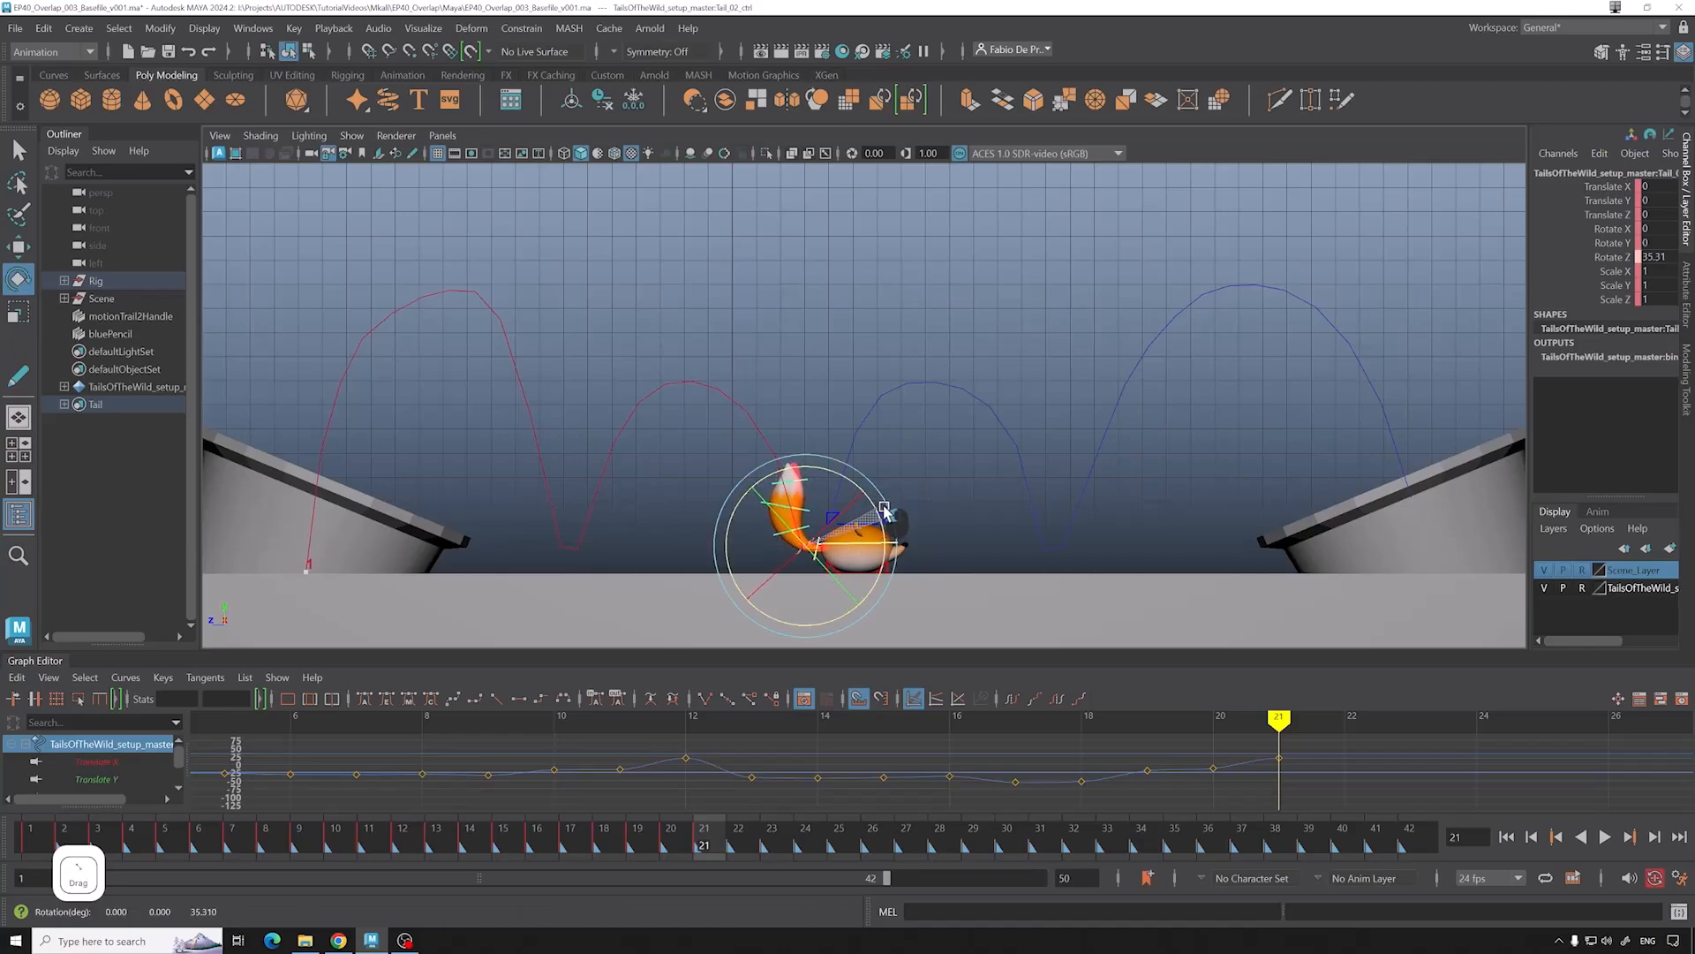
drag(886, 510, 862, 484)
click(931, 509)
click(809, 507)
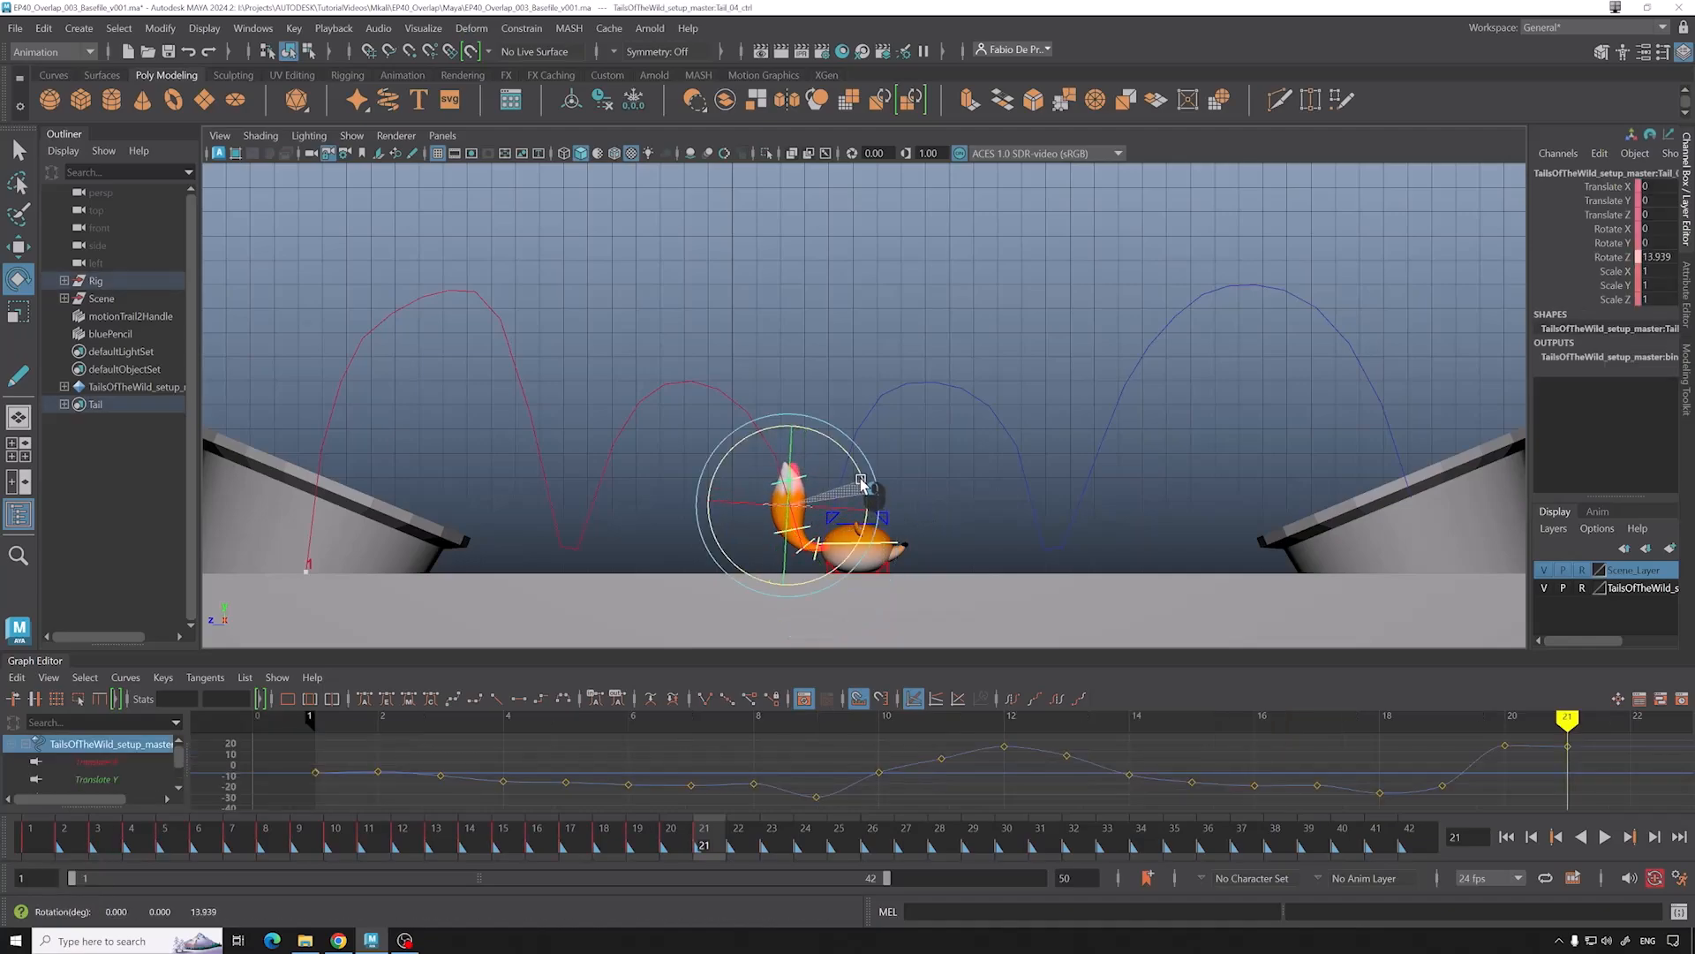
click(924, 496)
click(812, 543)
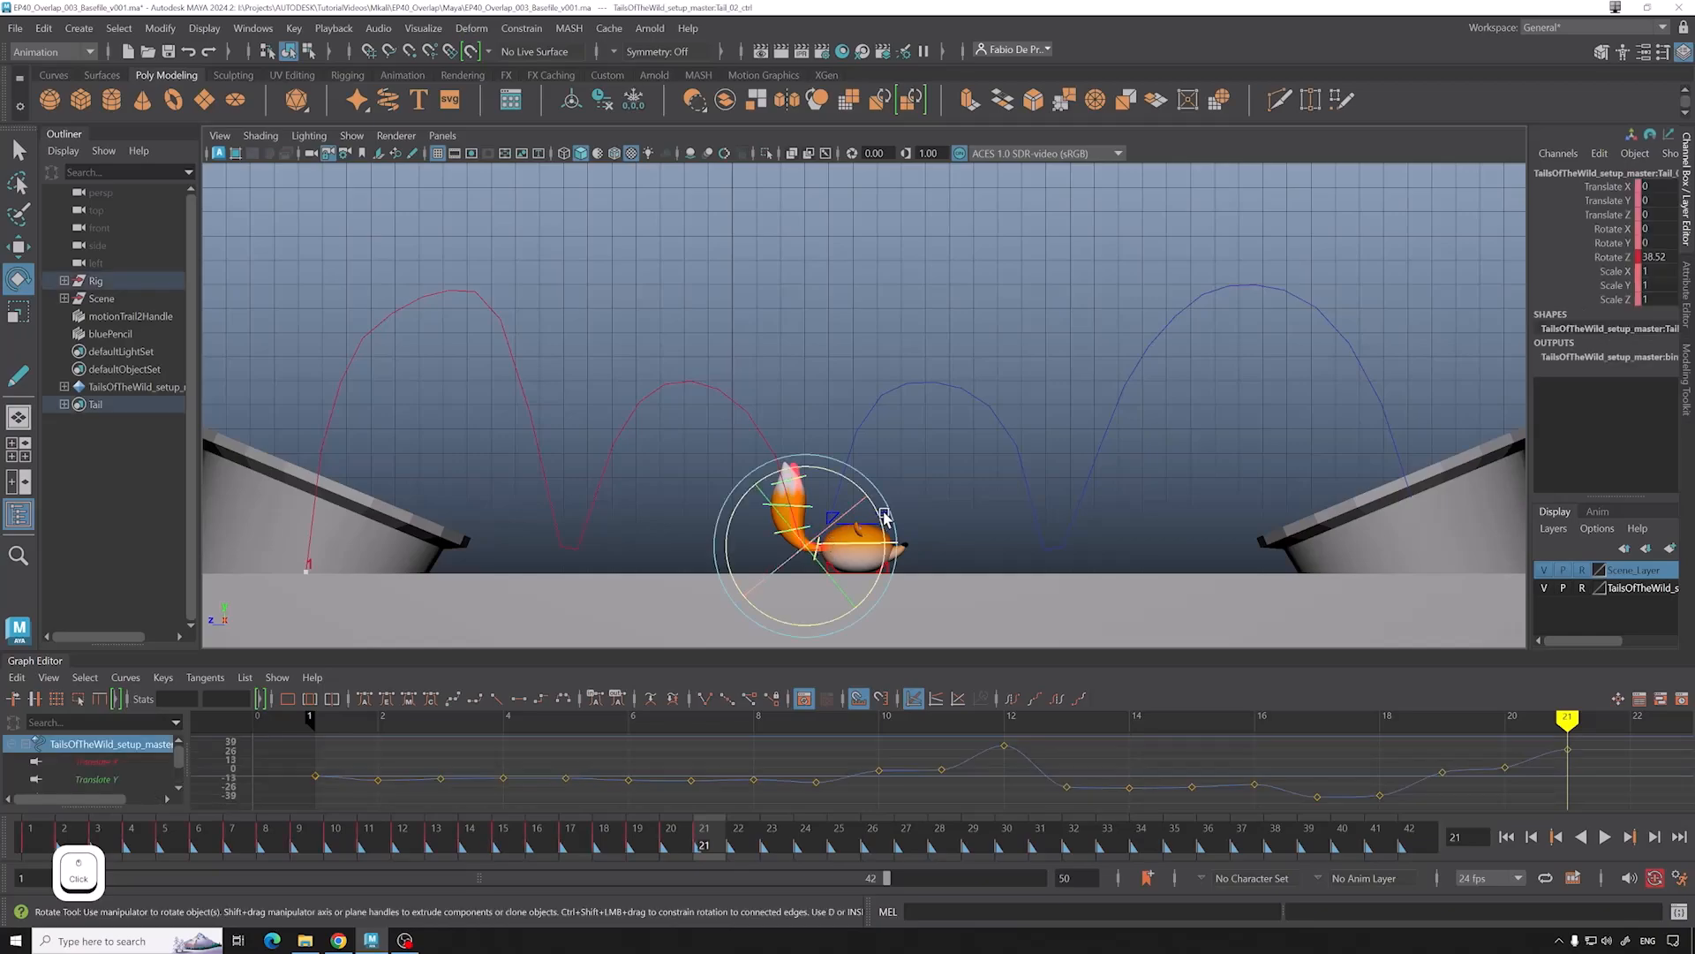
drag(881, 519, 878, 522)
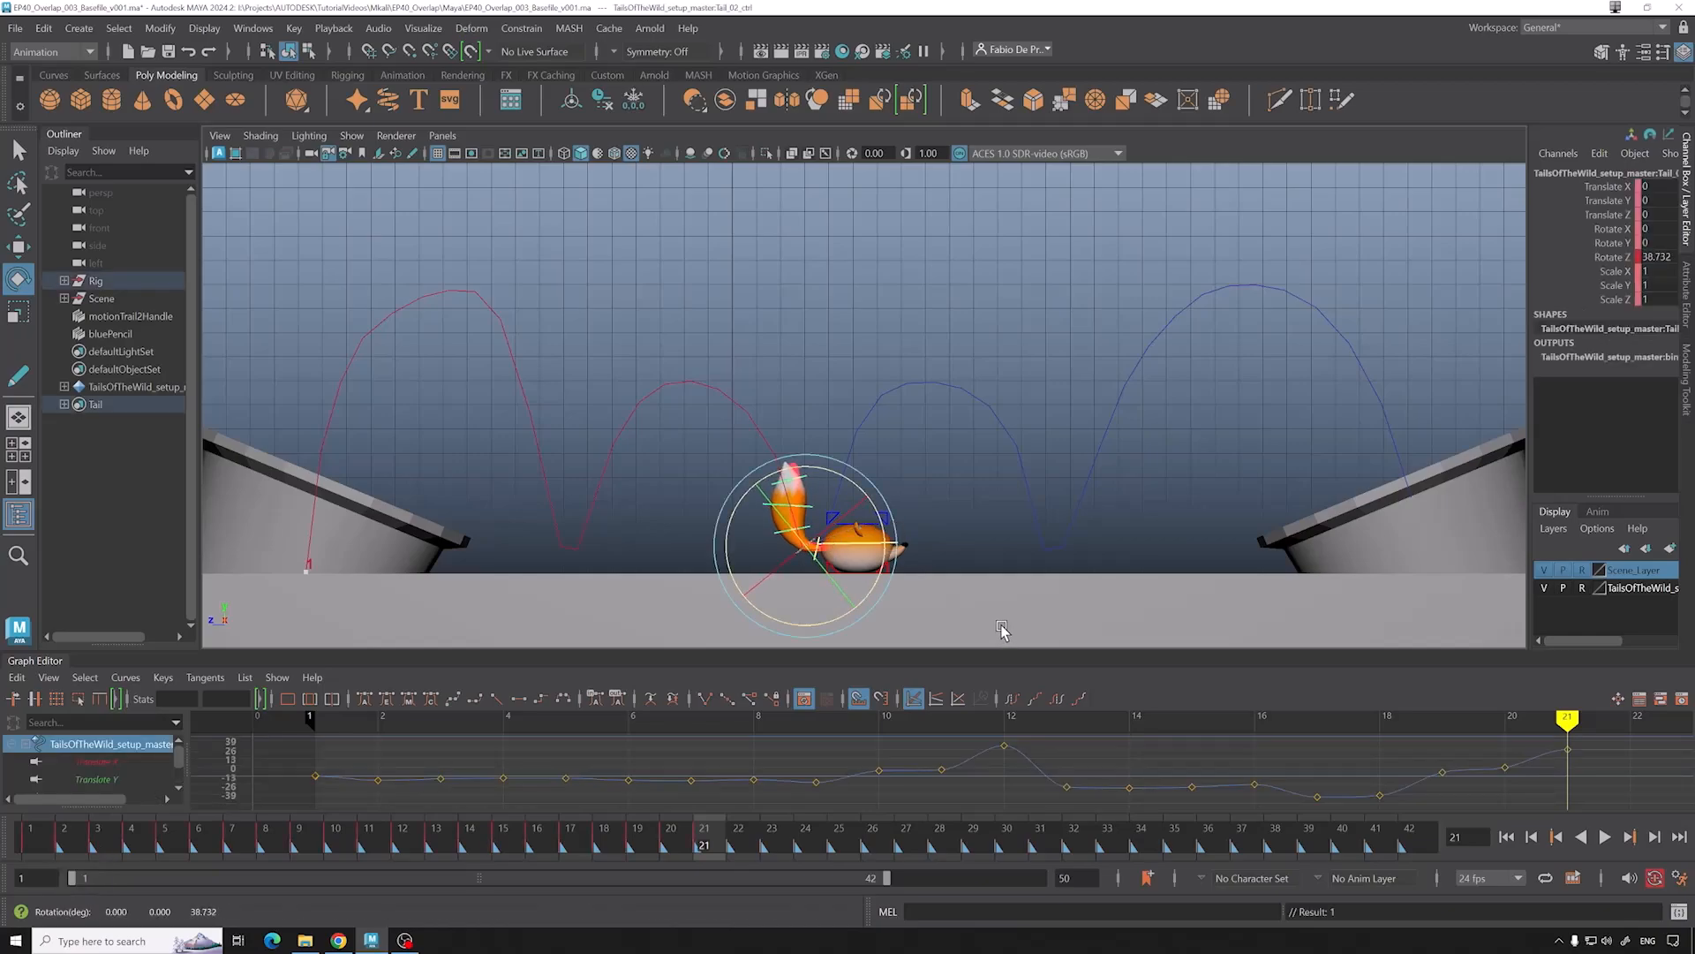
Step: Go to frame 22, select the Tail set's members, and set their translate and rotate values to 0
drag(704, 839, 682, 724)
drag(721, 647, 742, 618)
drag(742, 309, 920, 521)
drag(1656, 186, 1656, 257)
text(0)
key(Return)
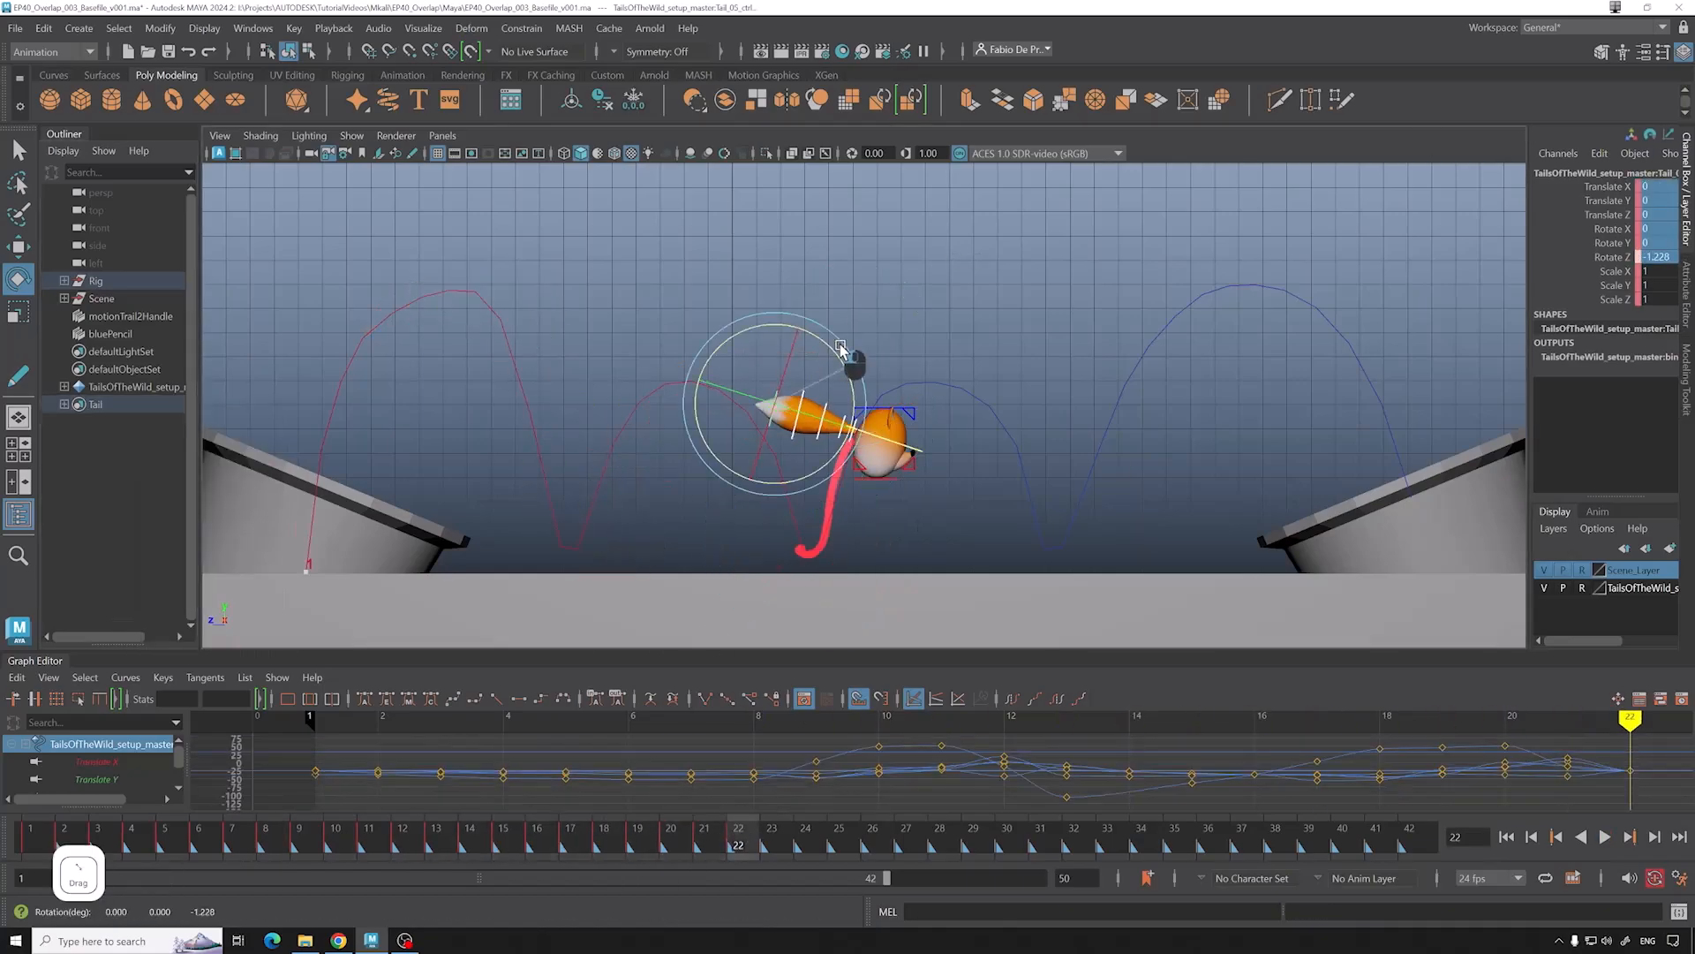
Step: Rotate the tail controls individually at frame 22 to swing the tail down along the stroke, with Tail_04 at about 13.6 in Z
key(w)
click(866, 408)
key(e)
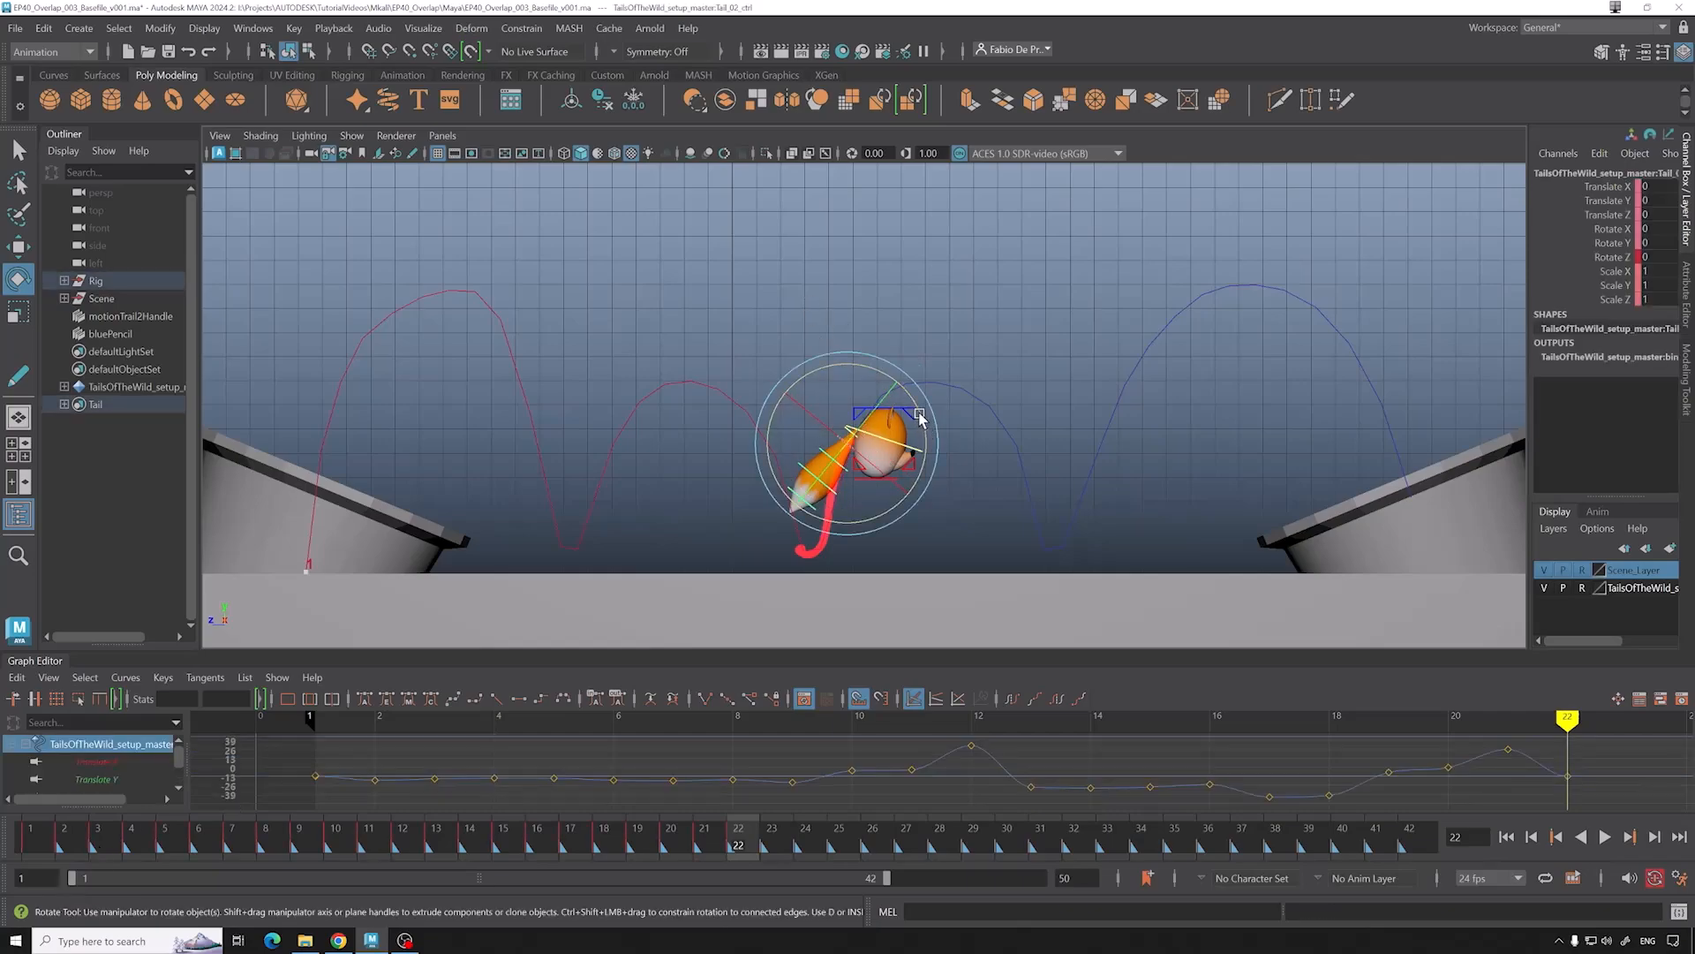
click(867, 463)
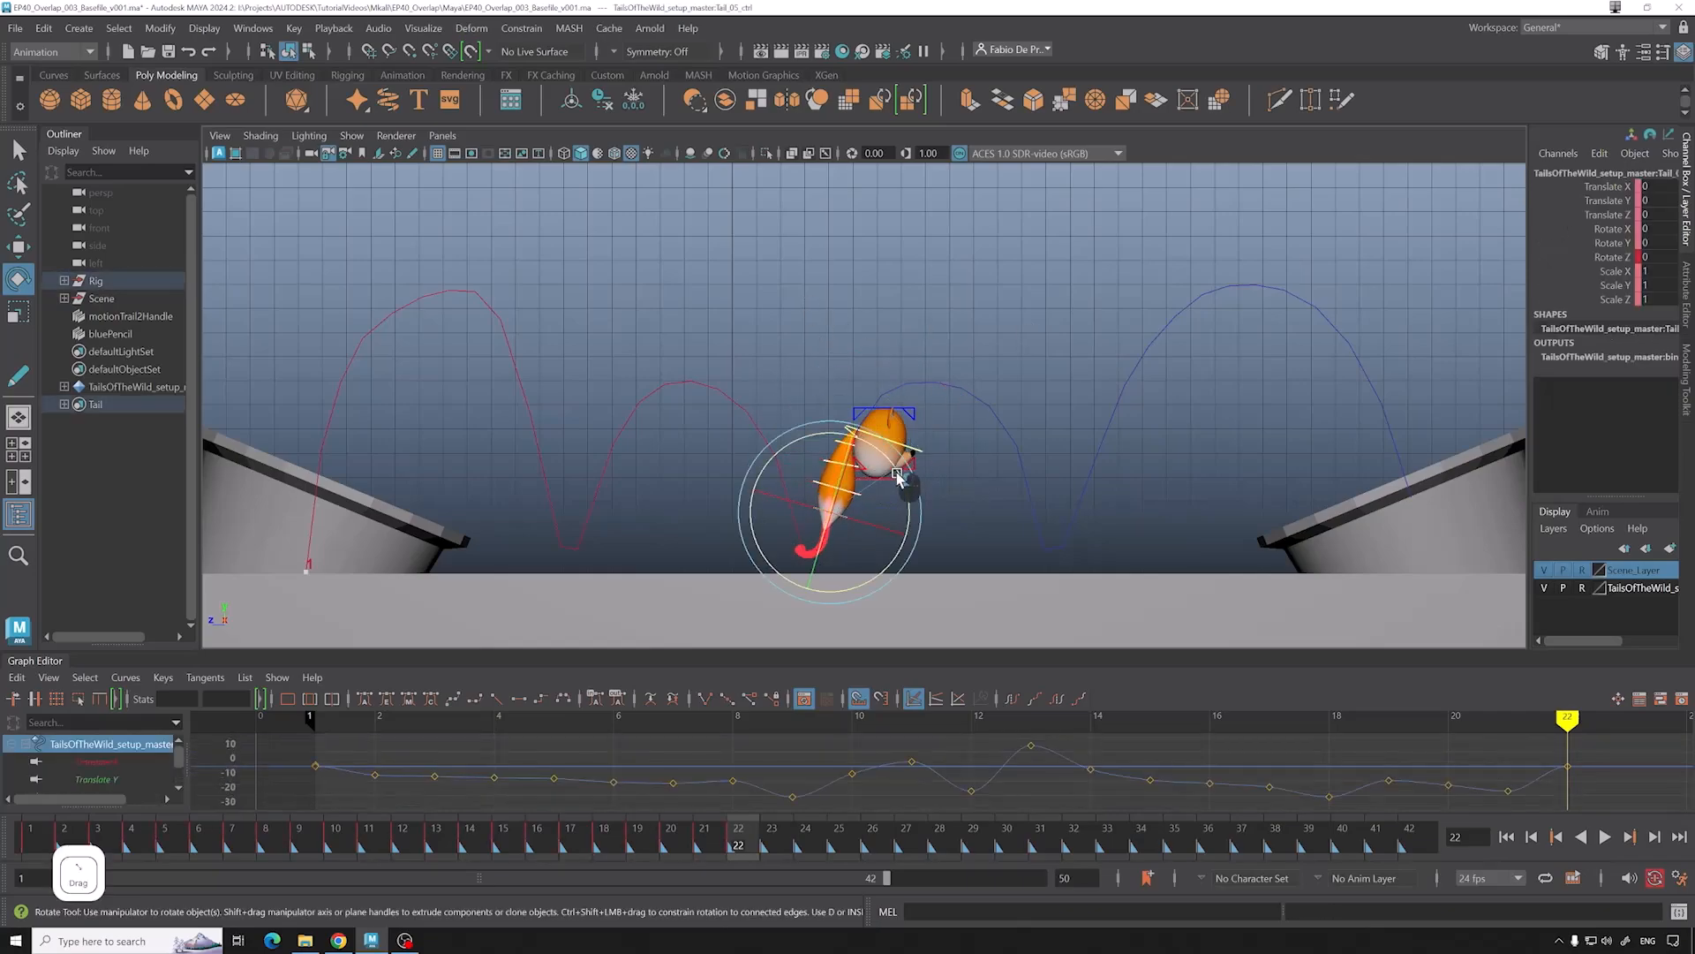
click(907, 466)
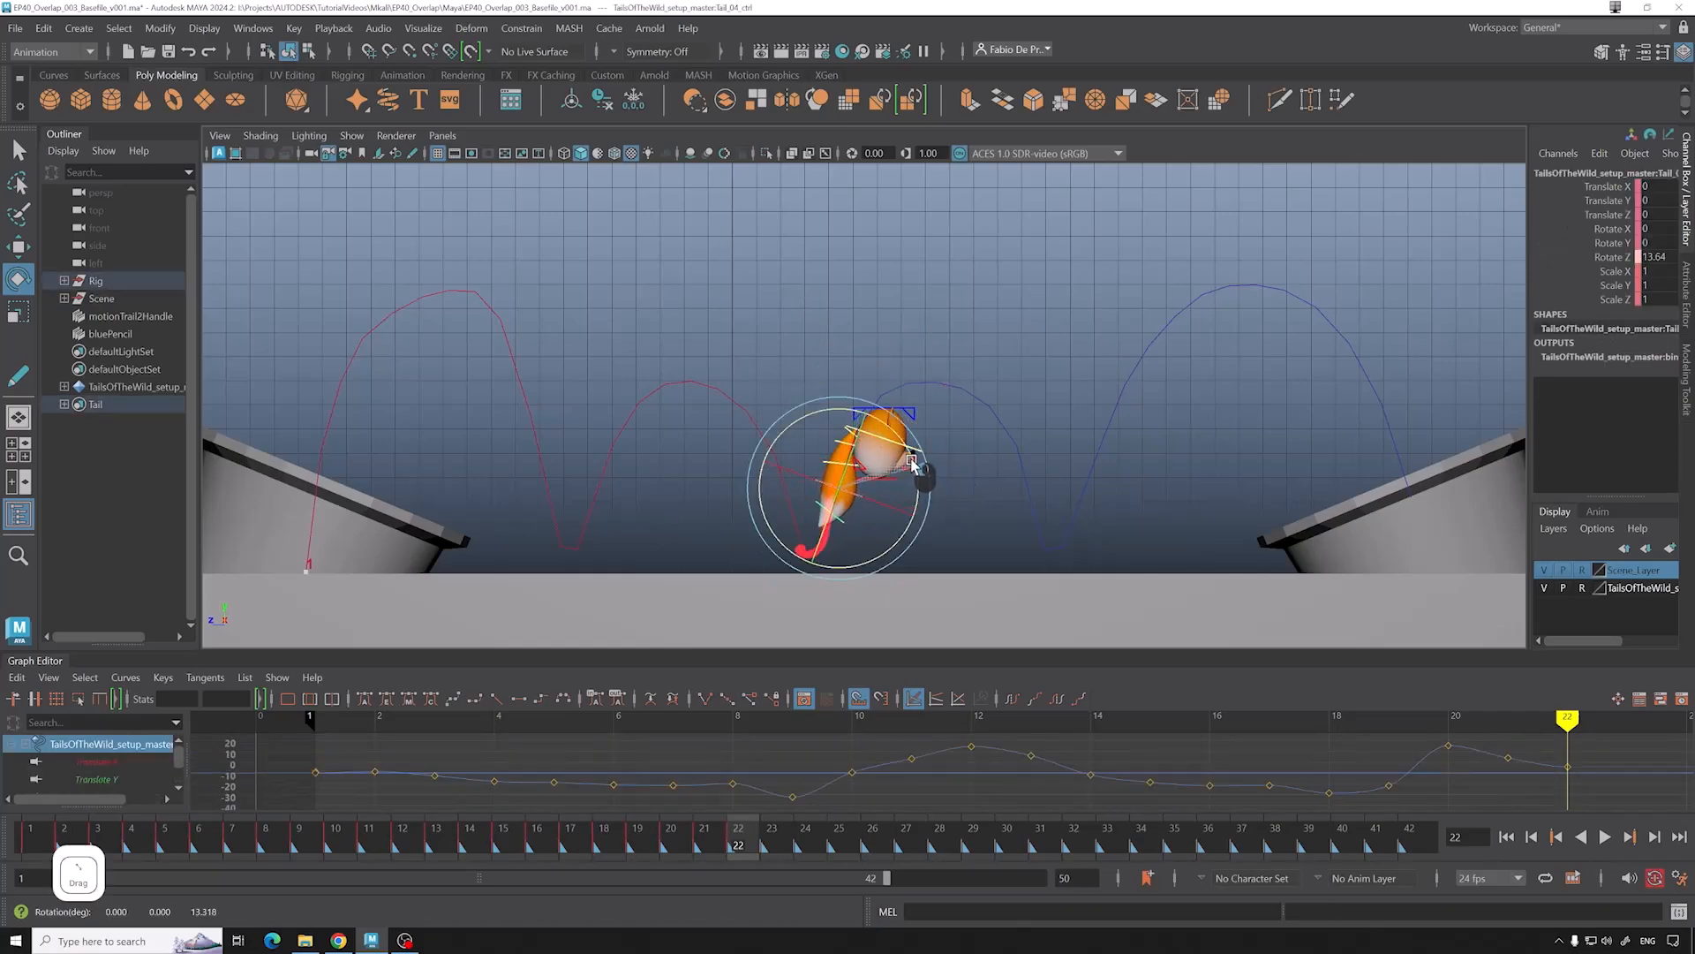
click(821, 610)
Step: Copy the Tail set members' frame 15 keys to frame 24 and rotate Tail_01 there to about -37.7 in Z
key(alt+v)
alt+middle_drag(1540, 746, 1042, 745)
drag(1042, 742, 651, 743)
key(d)
middle_drag(1067, 742, 803, 751)
click(976, 380)
right_click(134, 406)
click(148, 416)
click(799, 722)
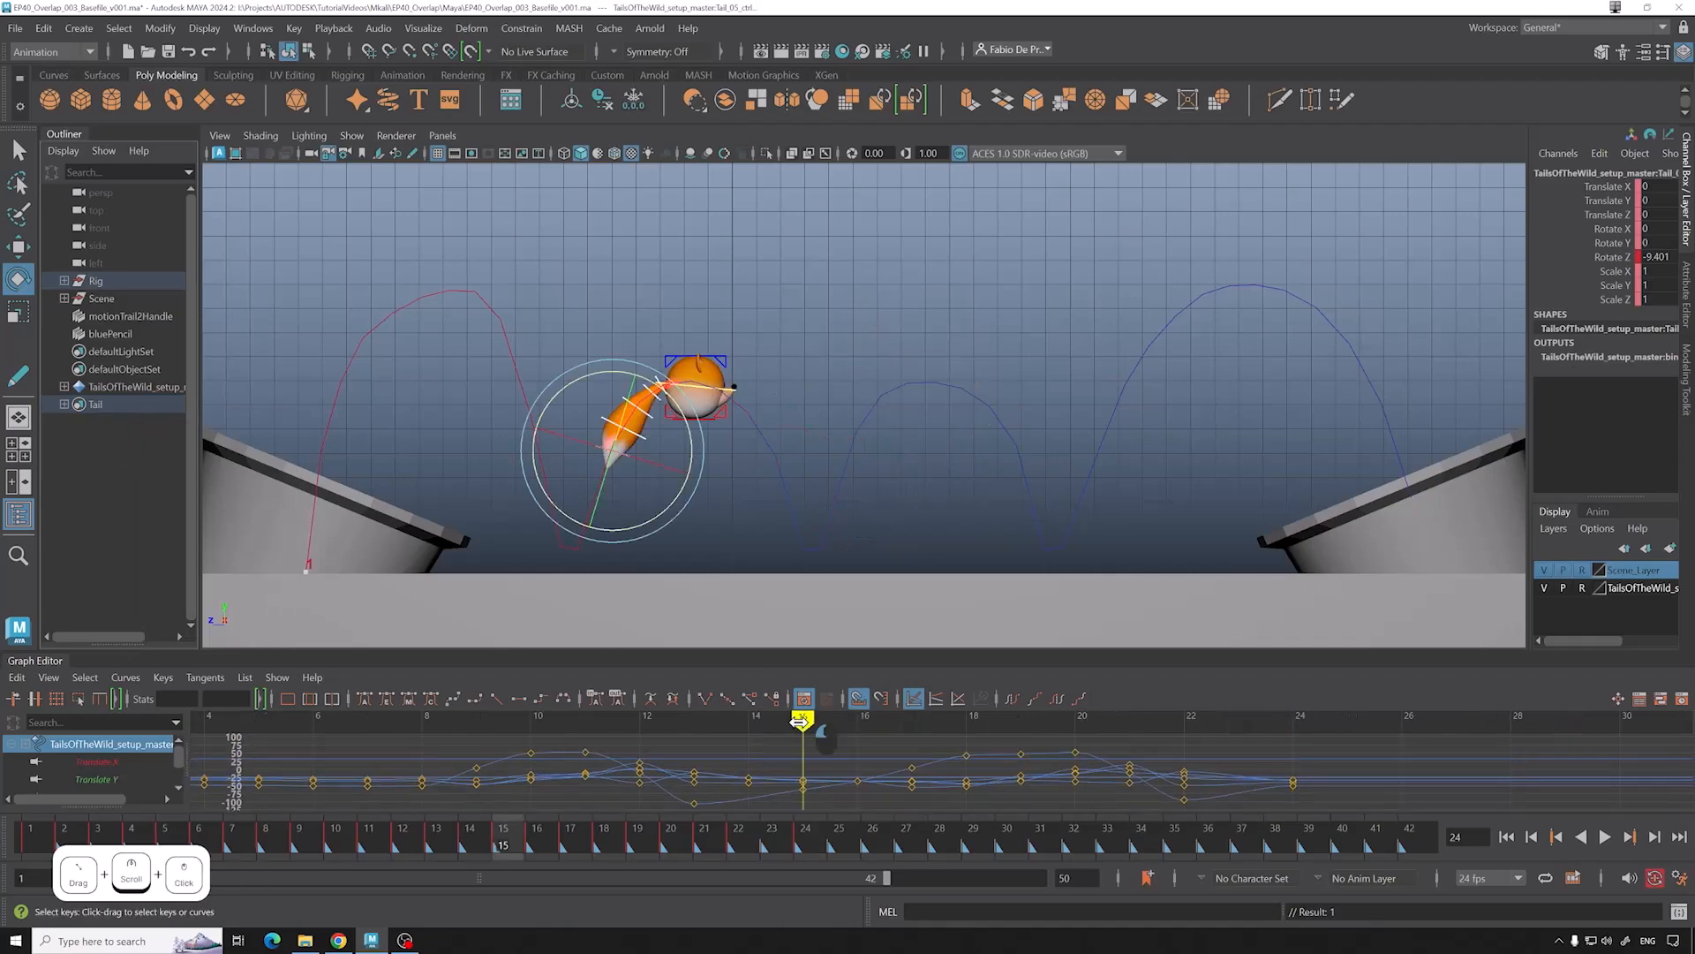
drag(799, 722, 1298, 723)
click(974, 362)
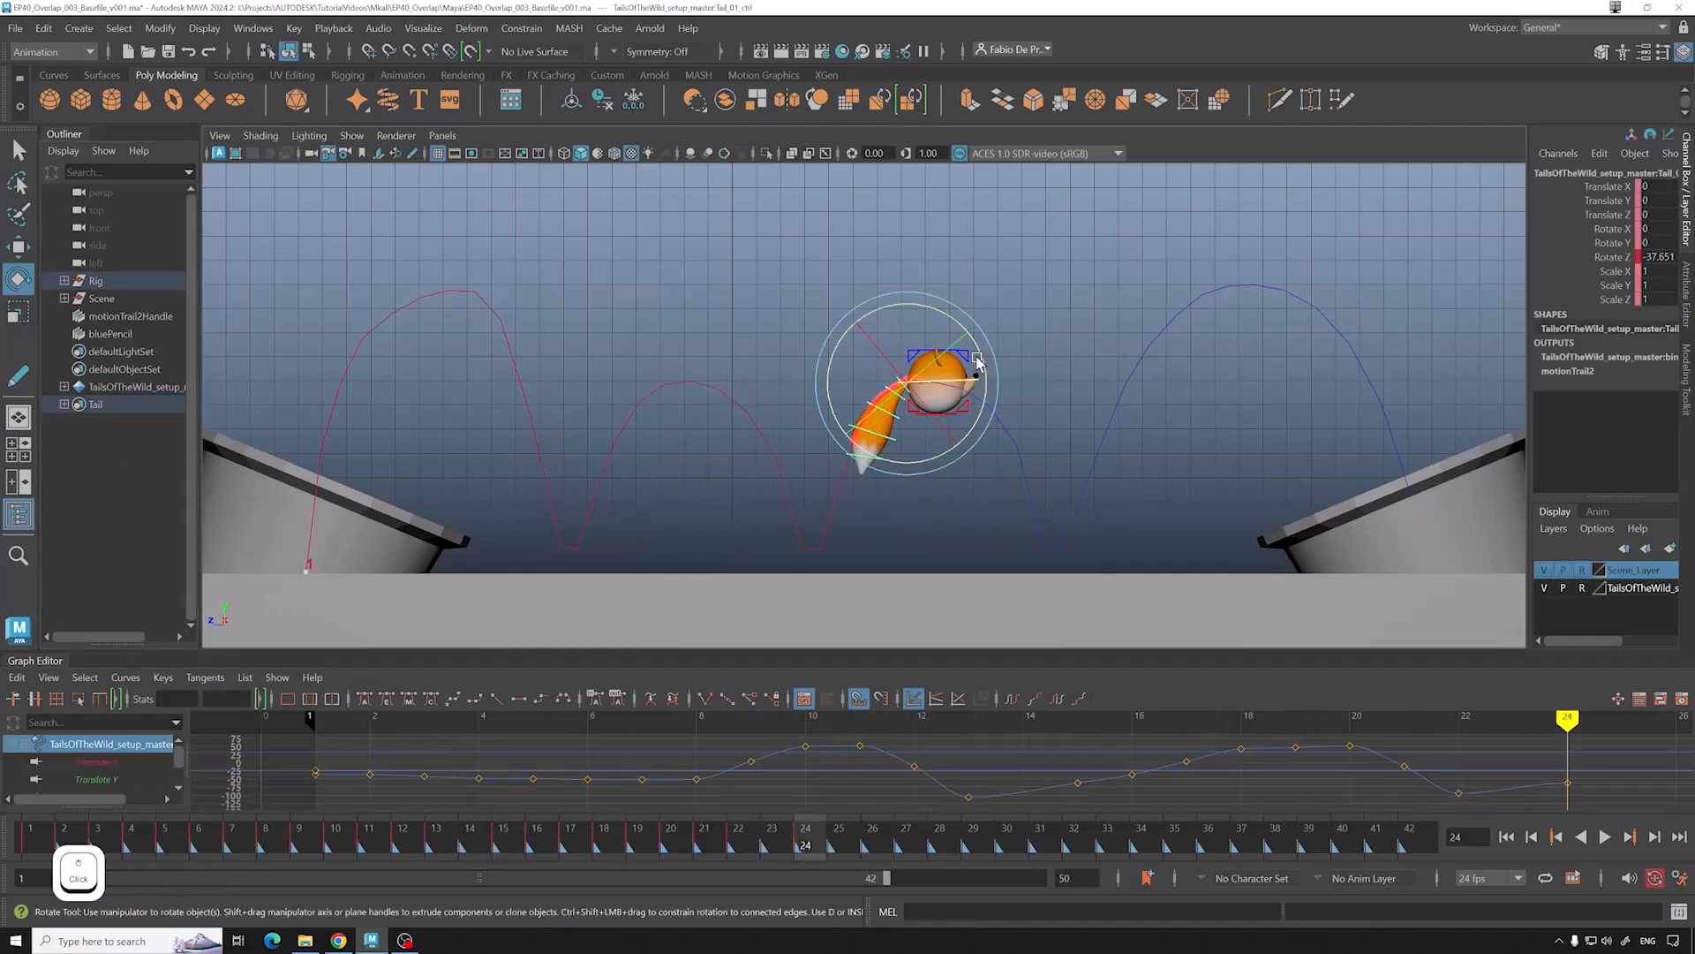
Step: Undo the last tail rotations at frame 23, re-rotate the controls toward the stroke, and review the motion
key(ctrl+z)
key(ctrl+z)
key(ctrl+z)
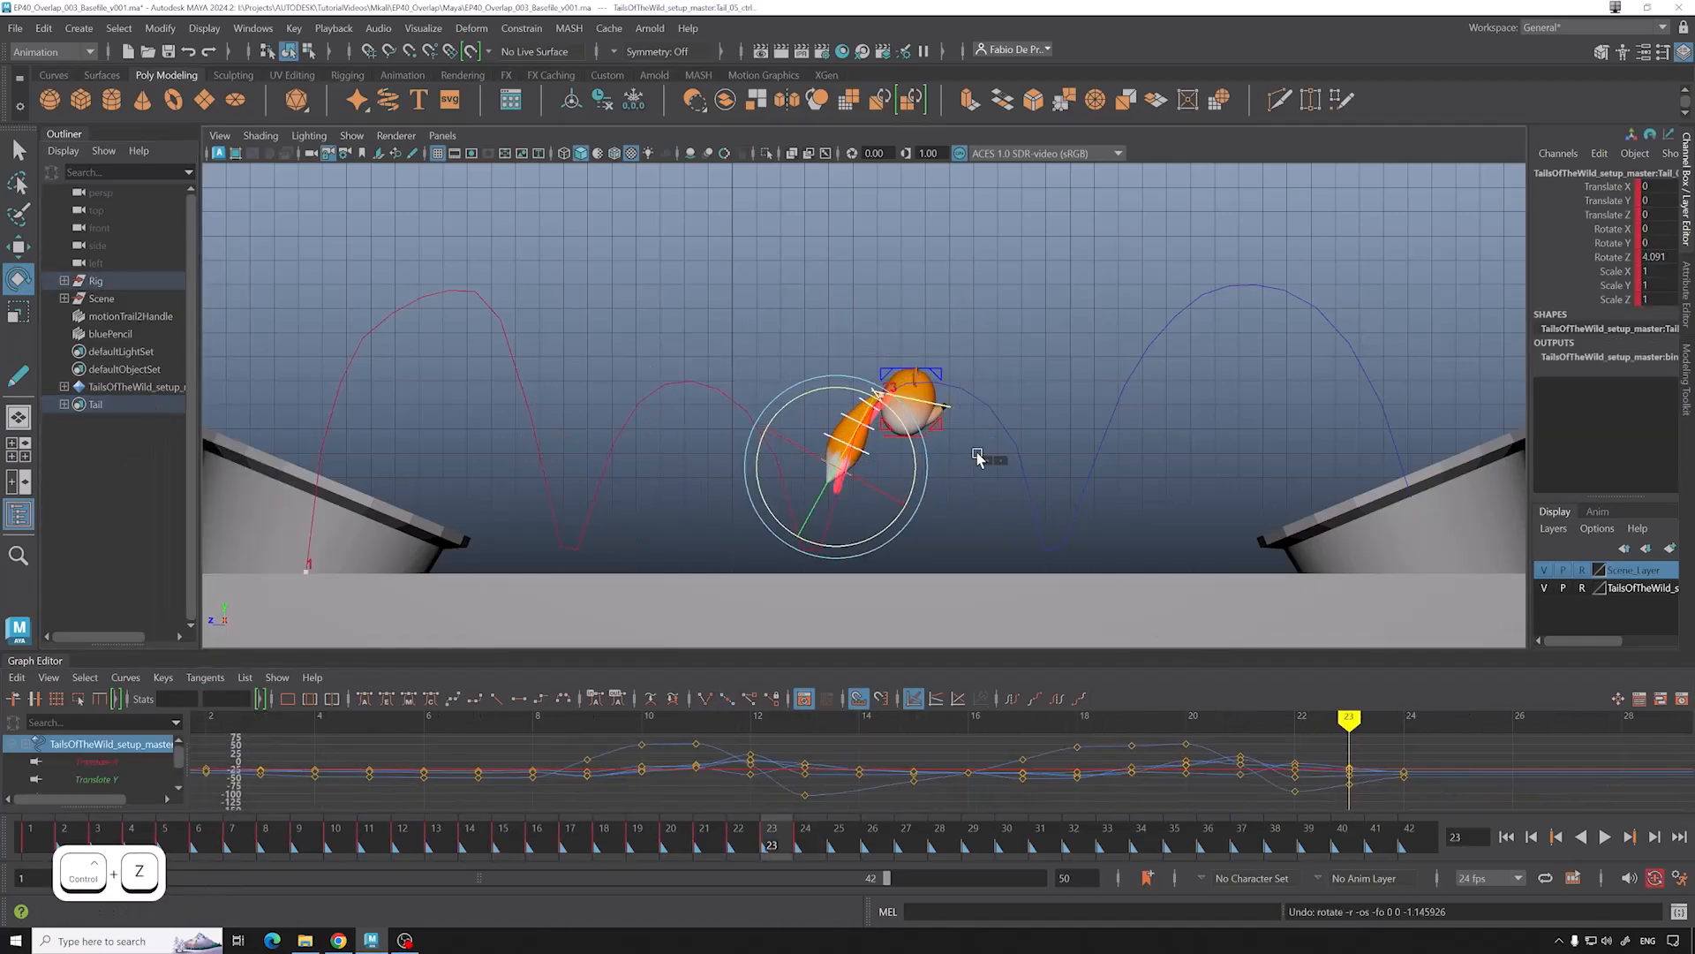
click(941, 377)
key(Down)
key(Down)
drag(942, 408, 935, 415)
key(alt+v)
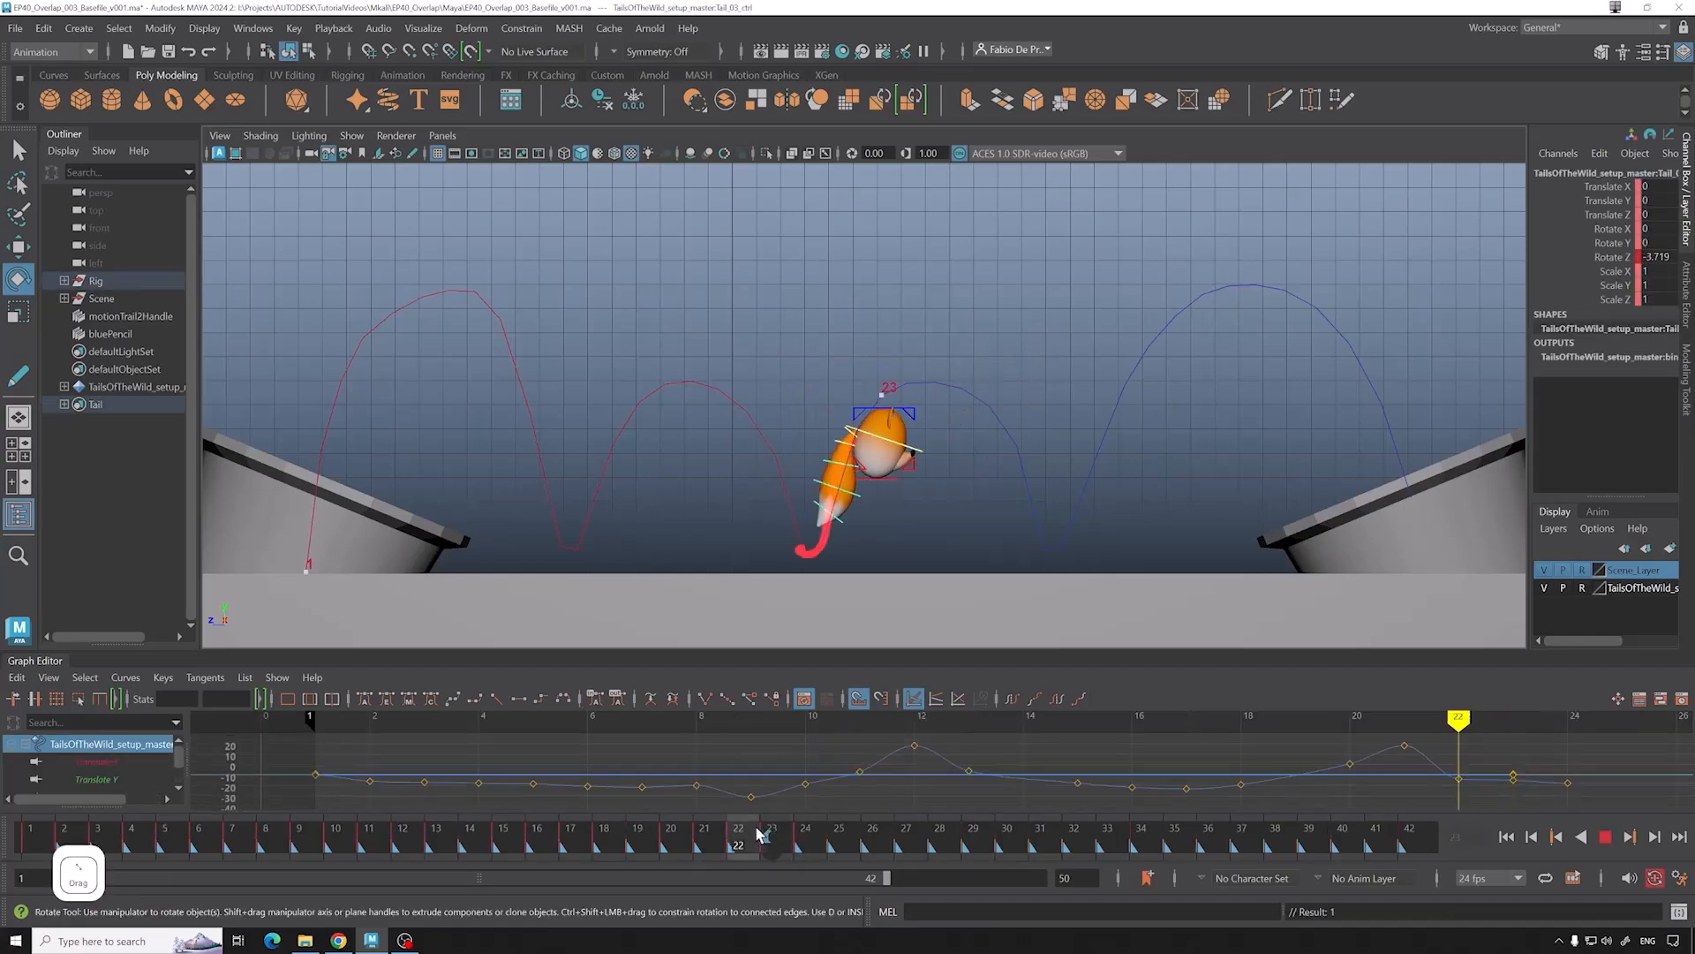
click(542, 839)
Step: Go to frame 25 and rotate the tail controls to arc along the stroke, with Tail_04 at about -11.6 in Z
click(839, 843)
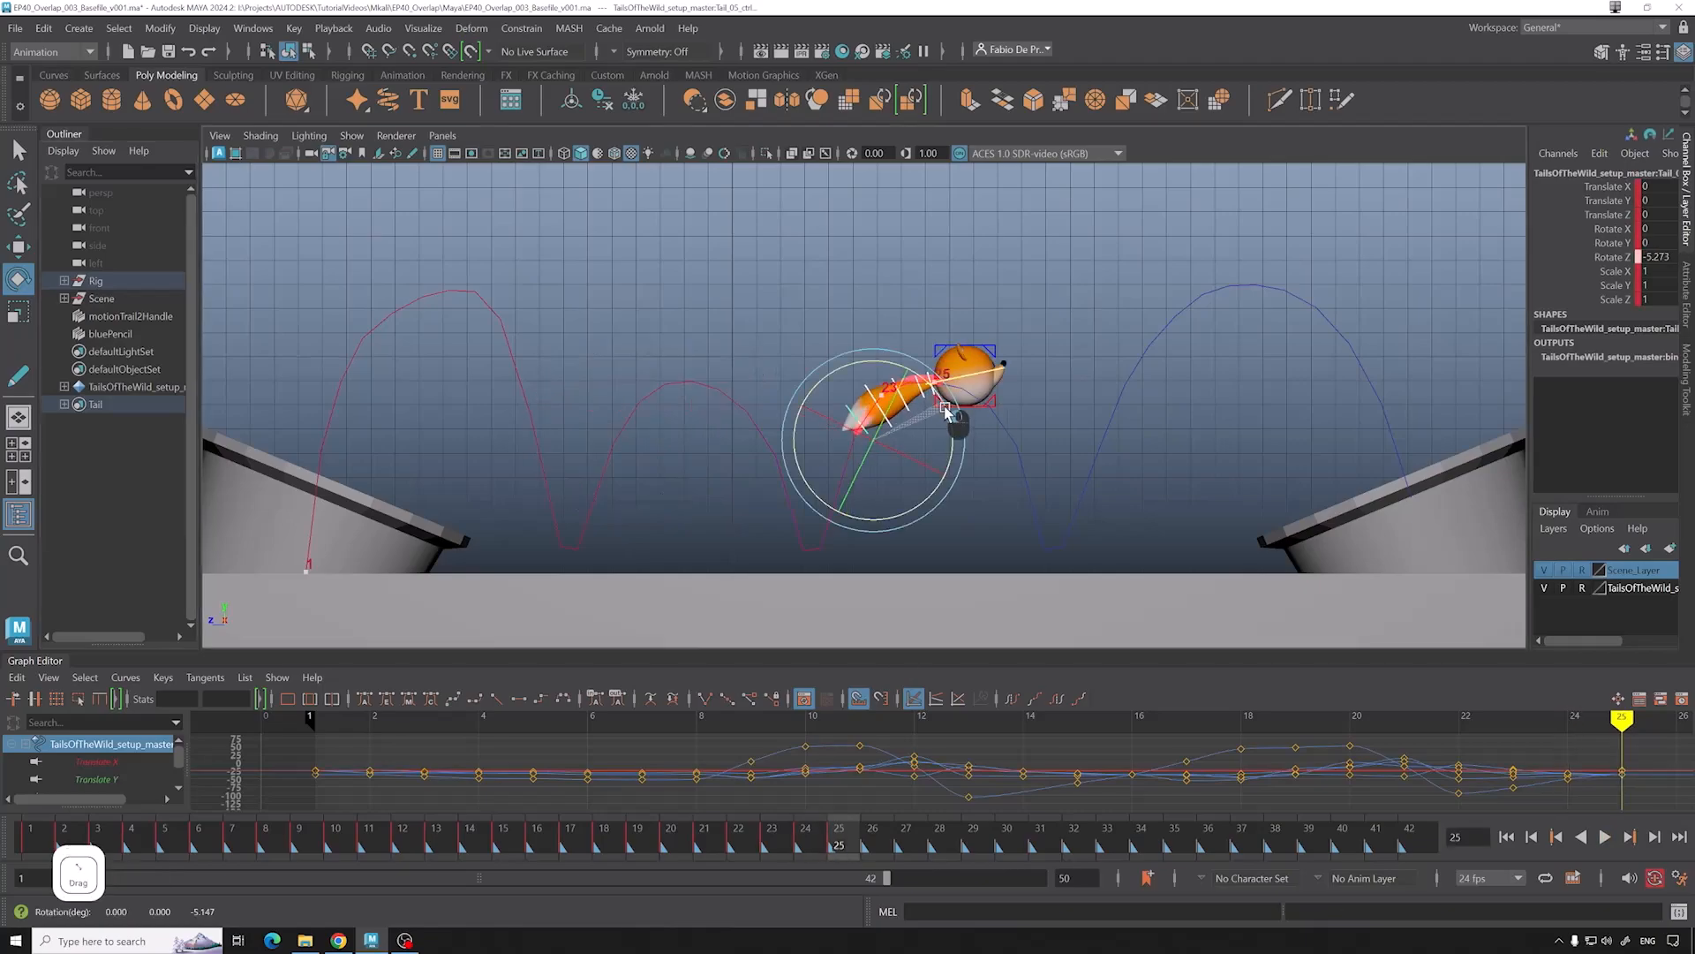
click(944, 411)
click(929, 376)
drag(946, 322, 959, 402)
click(867, 384)
click(845, 408)
click(921, 378)
click(881, 402)
click(901, 389)
click(929, 380)
click(882, 402)
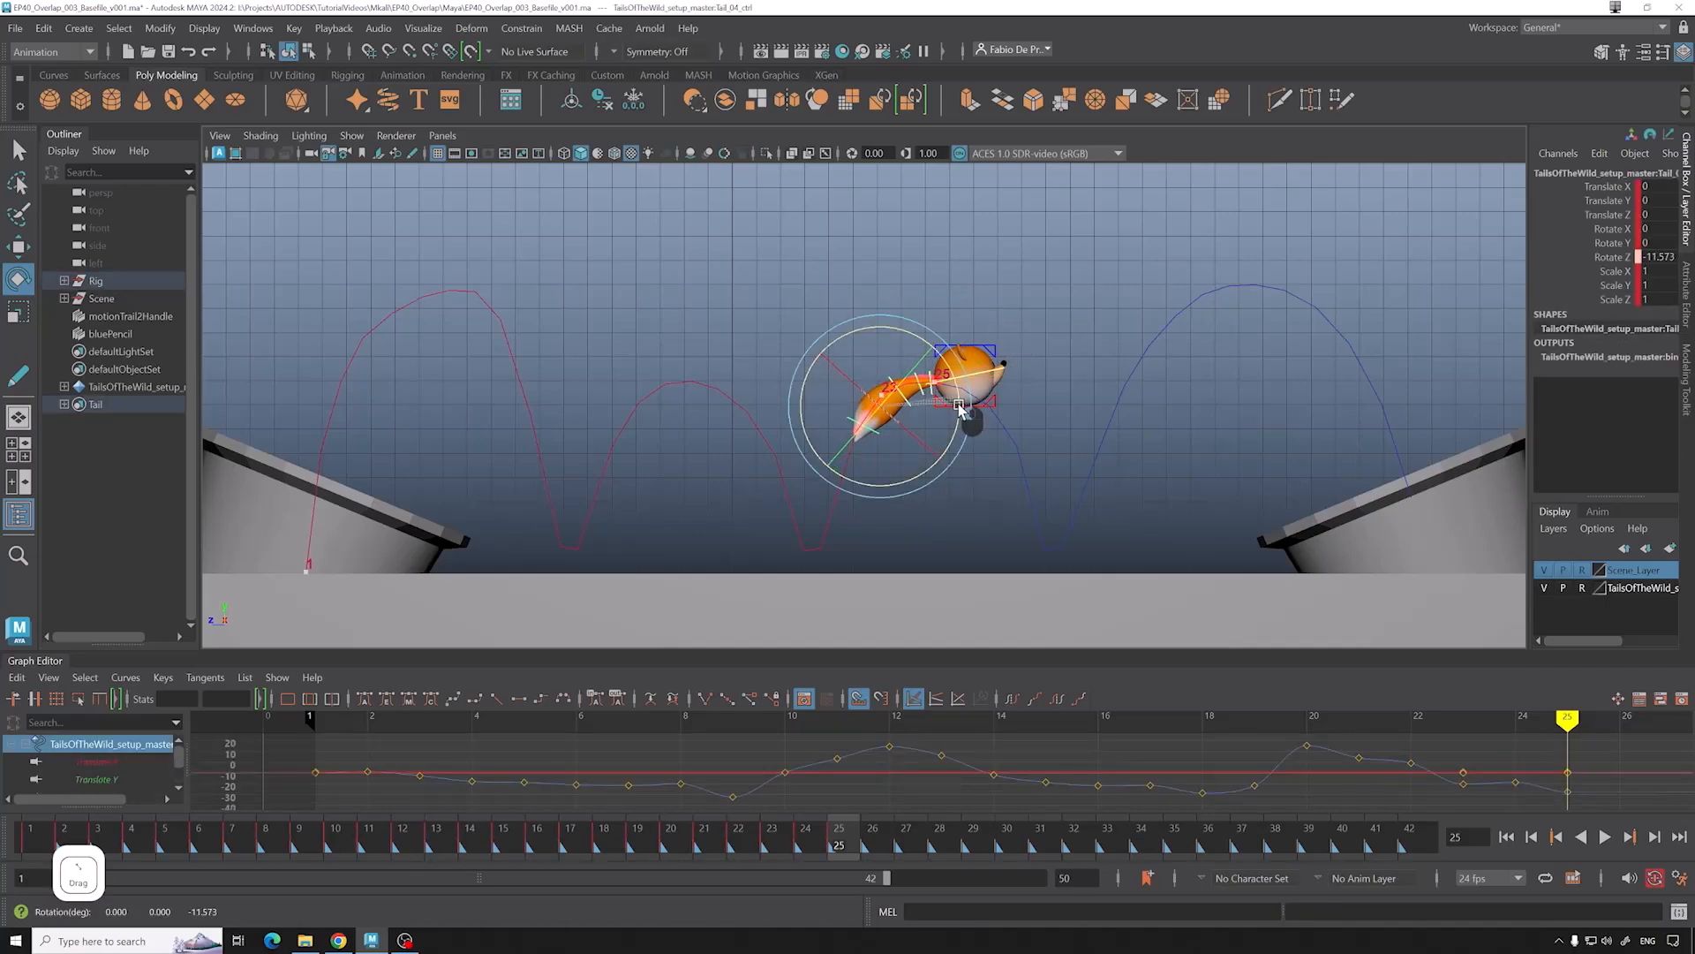
click(878, 446)
click(867, 429)
Step: Go to frame 26 and rotate the tail controls one after another so the tail follows the stroke behind the fox
click(879, 840)
click(115, 404)
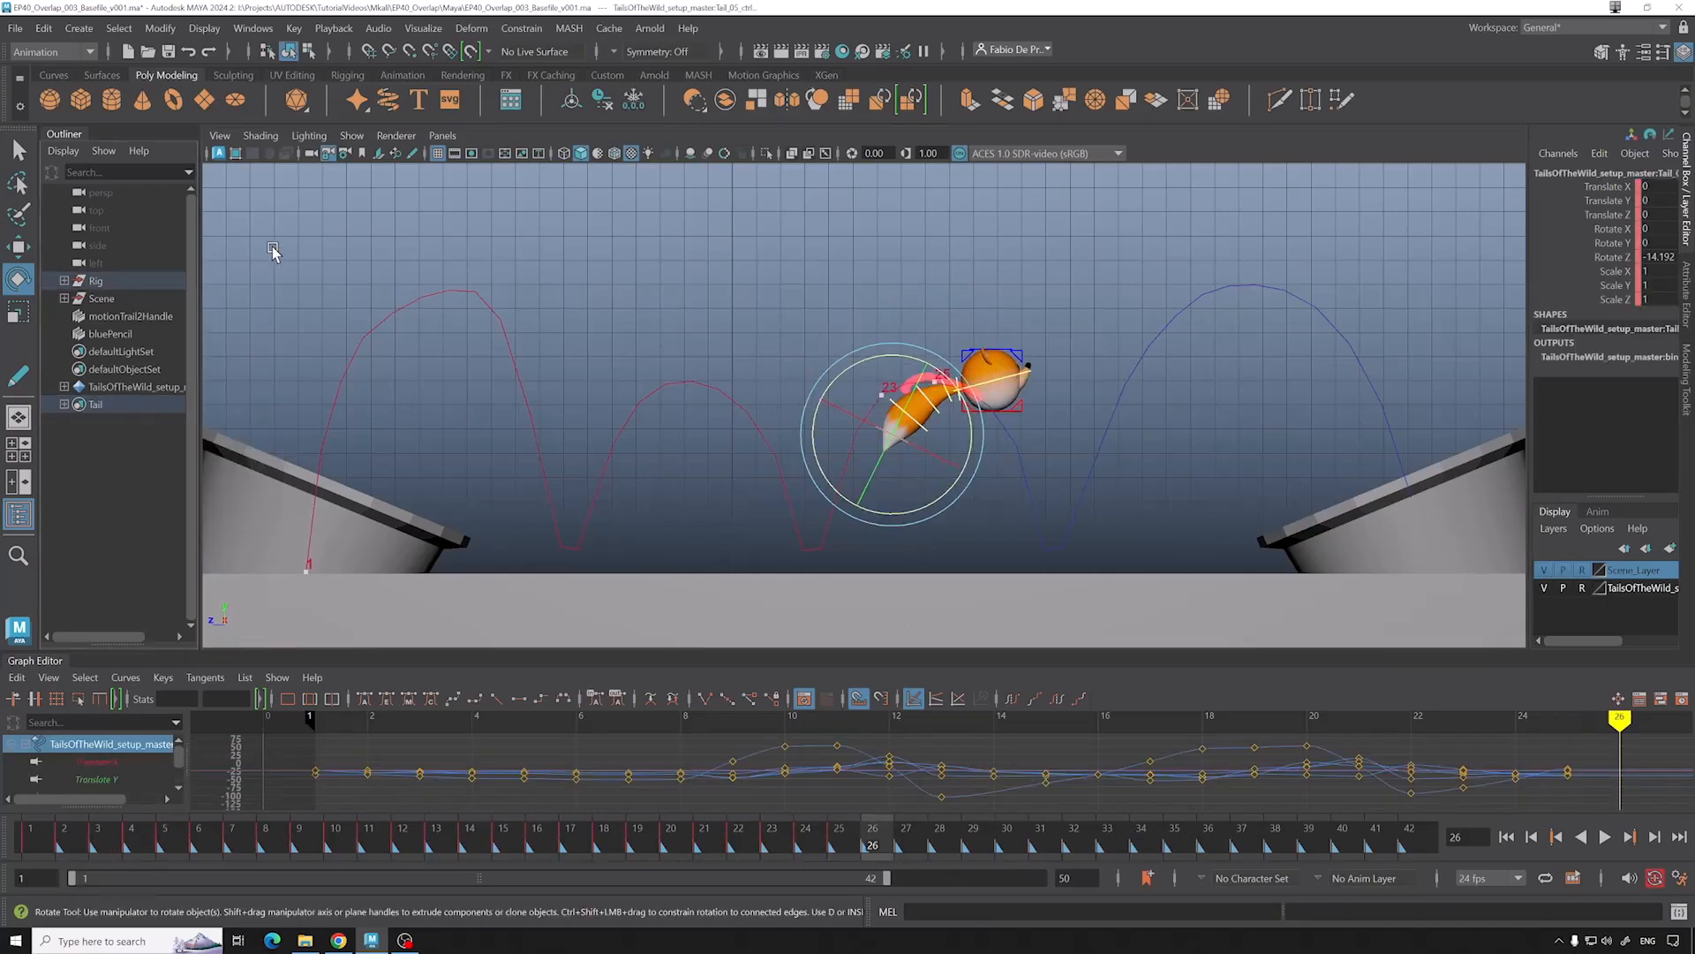
key(ctrl+Insert)
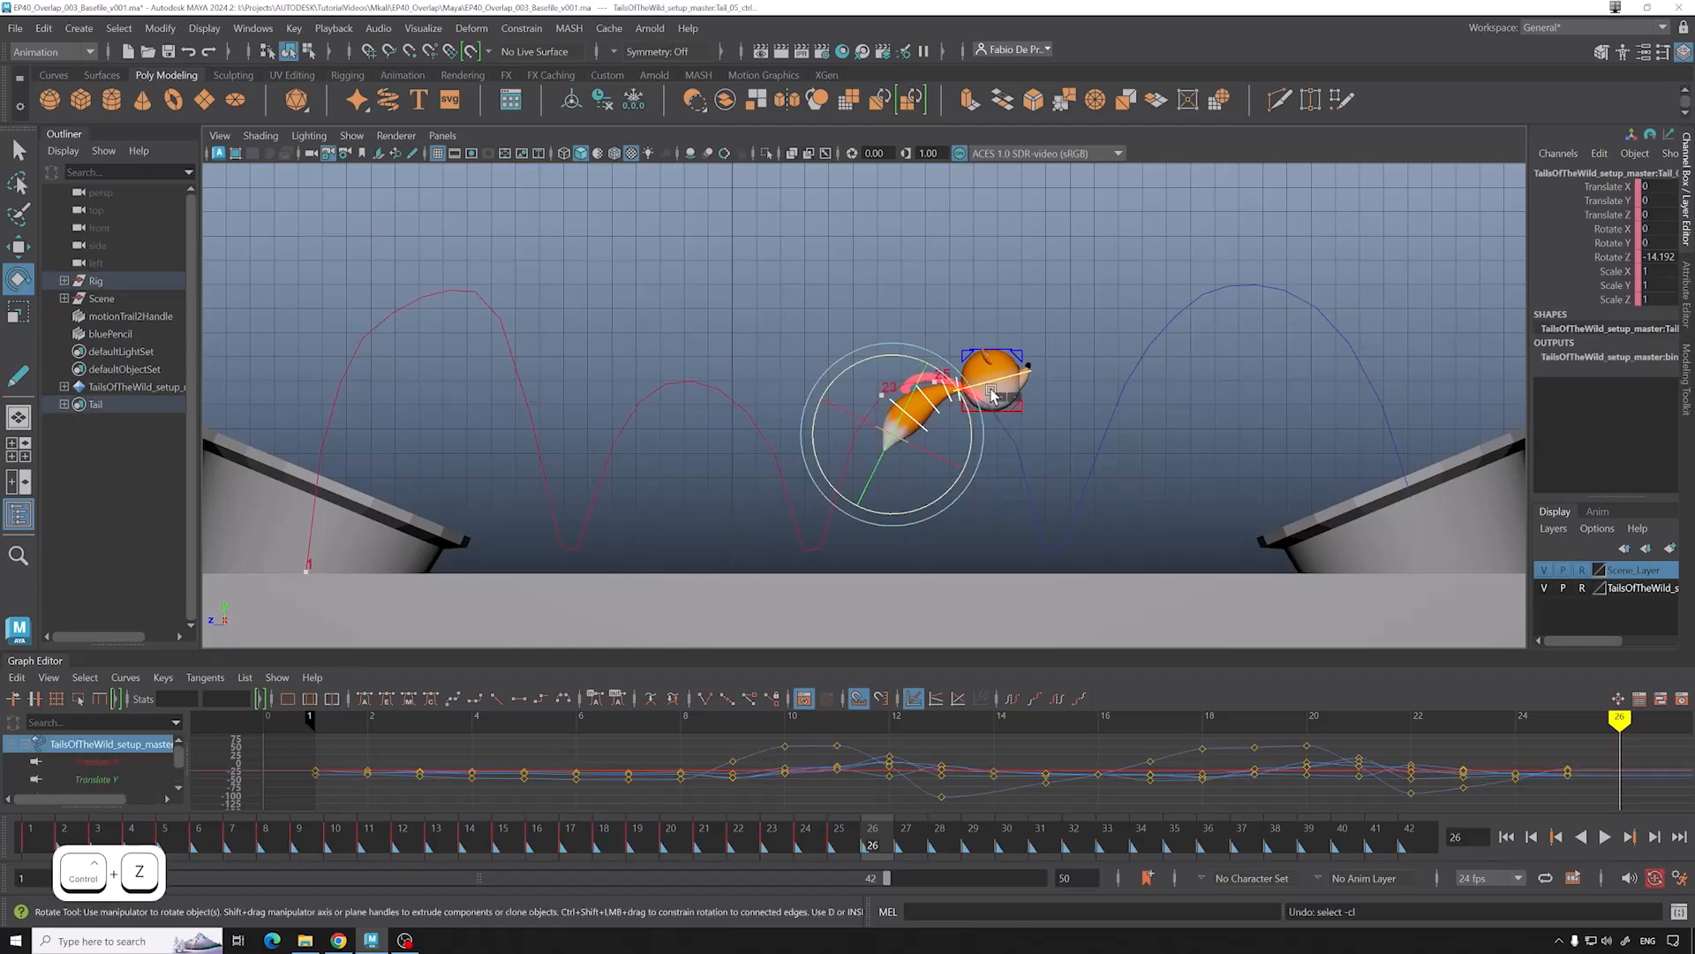
click(983, 395)
click(955, 390)
drag(1030, 353, 1042, 398)
click(1083, 382)
click(946, 384)
click(898, 362)
click(898, 362)
drag(898, 362, 948, 360)
Step: Go to frame 27, select the tail controls together, and rotate them so the tail curves along the stroke
click(912, 836)
click(987, 404)
shift+click(976, 385)
key(w)
shift+click(961, 378)
shift+click(936, 373)
shift+click(908, 369)
key(e)
middle_drag(966, 353, 987, 355)
Step: Go to frame 28 and rotate the tail controls to keep the tail trailing along the stroke
drag(886, 835, 939, 833)
middle_drag(1063, 360, 1057, 346)
click(1015, 445)
middle_drag(1088, 408, 1094, 416)
Step: Copy the Tail set's pose from the previous bounce to frame 29
click(978, 836)
click(130, 406)
click(801, 834)
drag(803, 836, 973, 834)
click(1050, 611)
Step: Reselect the Tail set members at frame 30, copy the previous bounce's matching pose there, and key it
key(alt+period)
key(ctrl+z)
key(ctrl+z)
drag(609, 842, 673, 841)
middle_drag(673, 841, 1010, 837)
key(s)
Step: Adjust the individual tail controls at frame 30 to line the tail up with the stroke near the ground contact
click(1051, 565)
click(1055, 545)
click(1060, 521)
click(1048, 525)
click(1050, 504)
click(1051, 600)
Step: Go to frame 31 and reset the tail's Rotate Z to 0
click(1043, 830)
click(1095, 445)
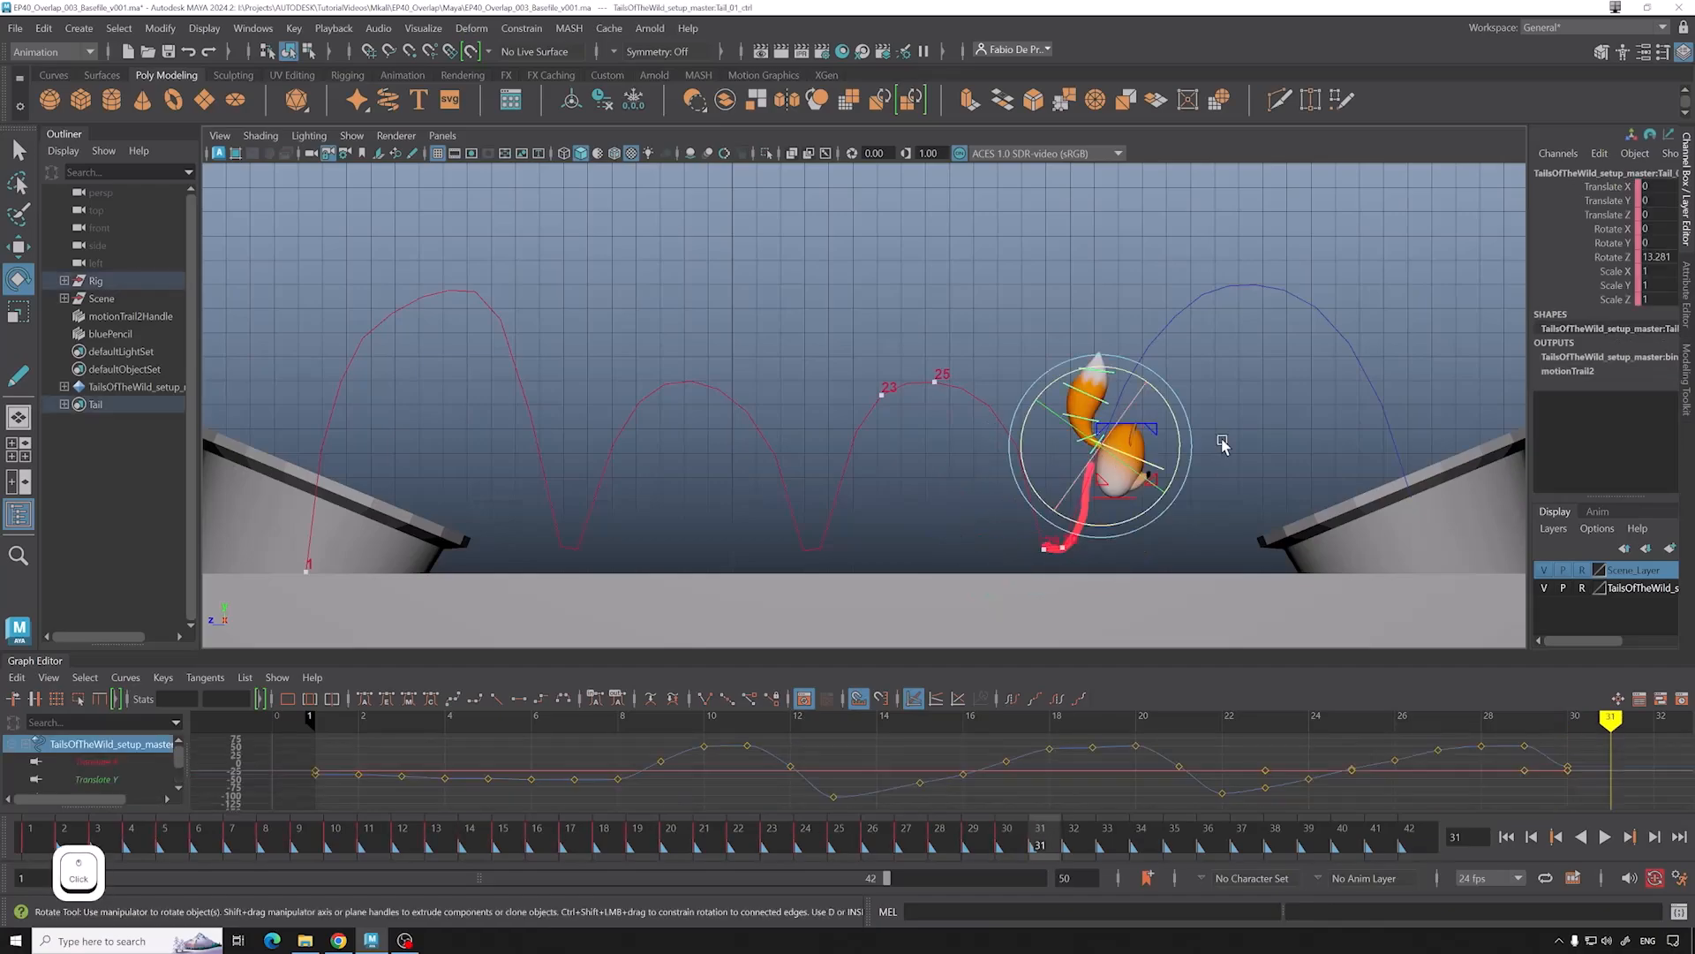
mouse_move(1025, 344)
mouse_down()
mouse_move(1121, 415)
mouse_move(1041, 336)
mouse_up()
click(1657, 257)
text(0)
Step: Rotate Tail_01 and the controls below it at frame 31 so the tail drags down along the rising stroke
click(989, 353)
click(1095, 444)
click(1089, 477)
drag(1146, 387, 1120, 374)
click(1192, 398)
click(1087, 478)
click(1083, 502)
mouse_move(1146, 457)
mouse_down()
mouse_move(1153, 483)
mouse_move(1157, 439)
mouse_up()
click(1174, 521)
click(1089, 482)
click(1166, 432)
Step: Rotate the tail base and the remaining tail controls at frame 32 so the tail hangs along the stroke
click(1114, 404)
key(w)
click(1134, 464)
click(1120, 388)
key(e)
drag(1209, 376, 1172, 441)
click(1205, 415)
click(1104, 415)
click(1161, 442)
click(1121, 451)
click(1120, 469)
click(1103, 470)
click(1174, 495)
Step: Go to frame 33 and reset the Tail set members' translate and rotate channels to 0
drag(1074, 837, 1109, 836)
click(1217, 340)
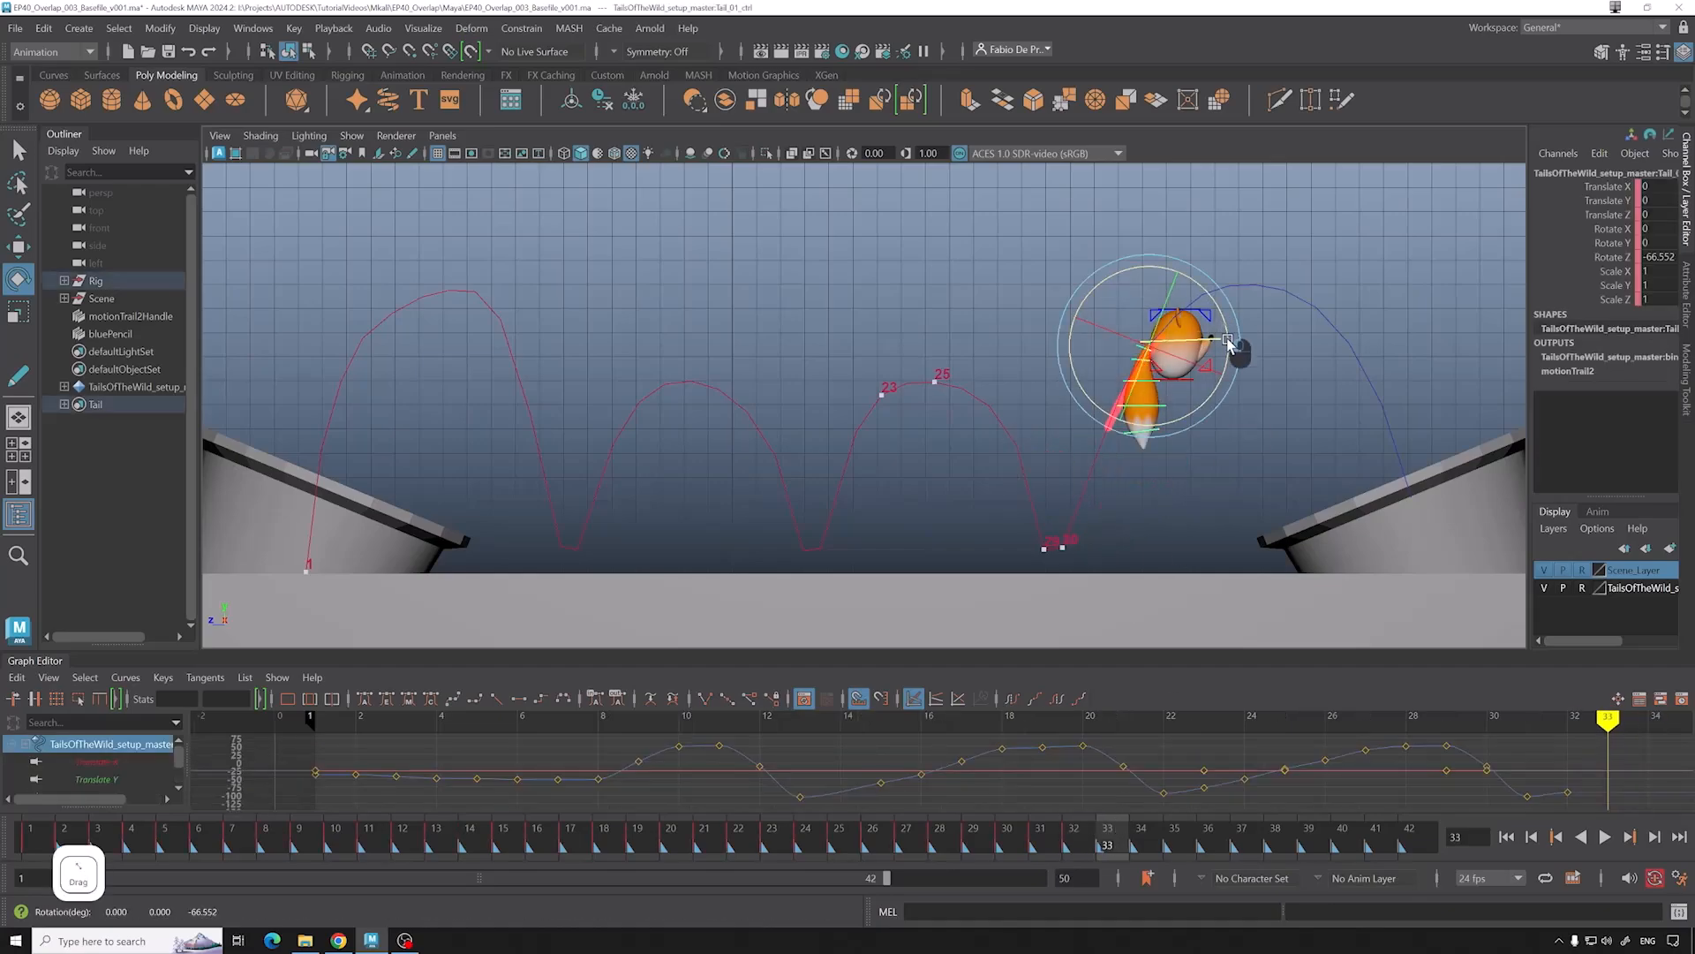
drag(1236, 341, 1230, 381)
right_click(152, 403)
click(168, 409)
drag(1659, 187, 1658, 257)
key(0)
key(Return)
Step: Rotate Tail_01 and the remaining tail controls at frame 33 onto the stroke, with Tail_02 at about -1.3 in Z
click(1215, 339)
drag(1216, 303, 1161, 233)
click(1211, 283)
click(1142, 357)
key(w)
shift+click(1129, 378)
shift+click(1115, 398)
shift+click(1104, 419)
key(e)
drag(1180, 396, 1176, 380)
click(1207, 318)
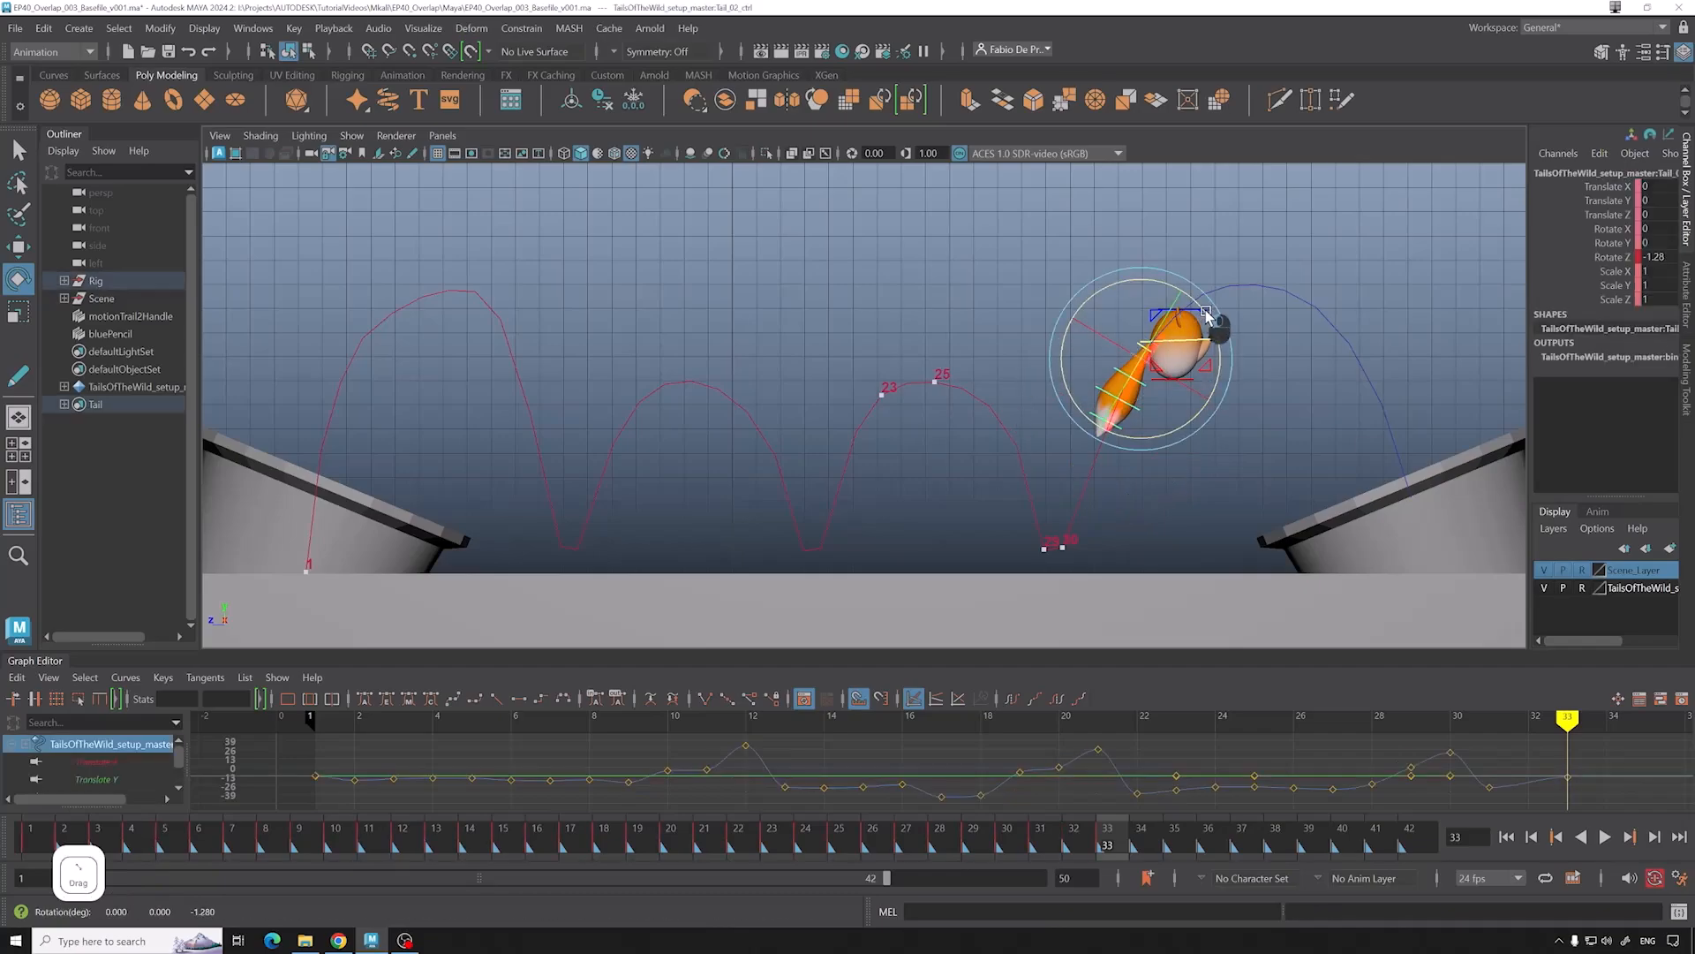
click(1112, 399)
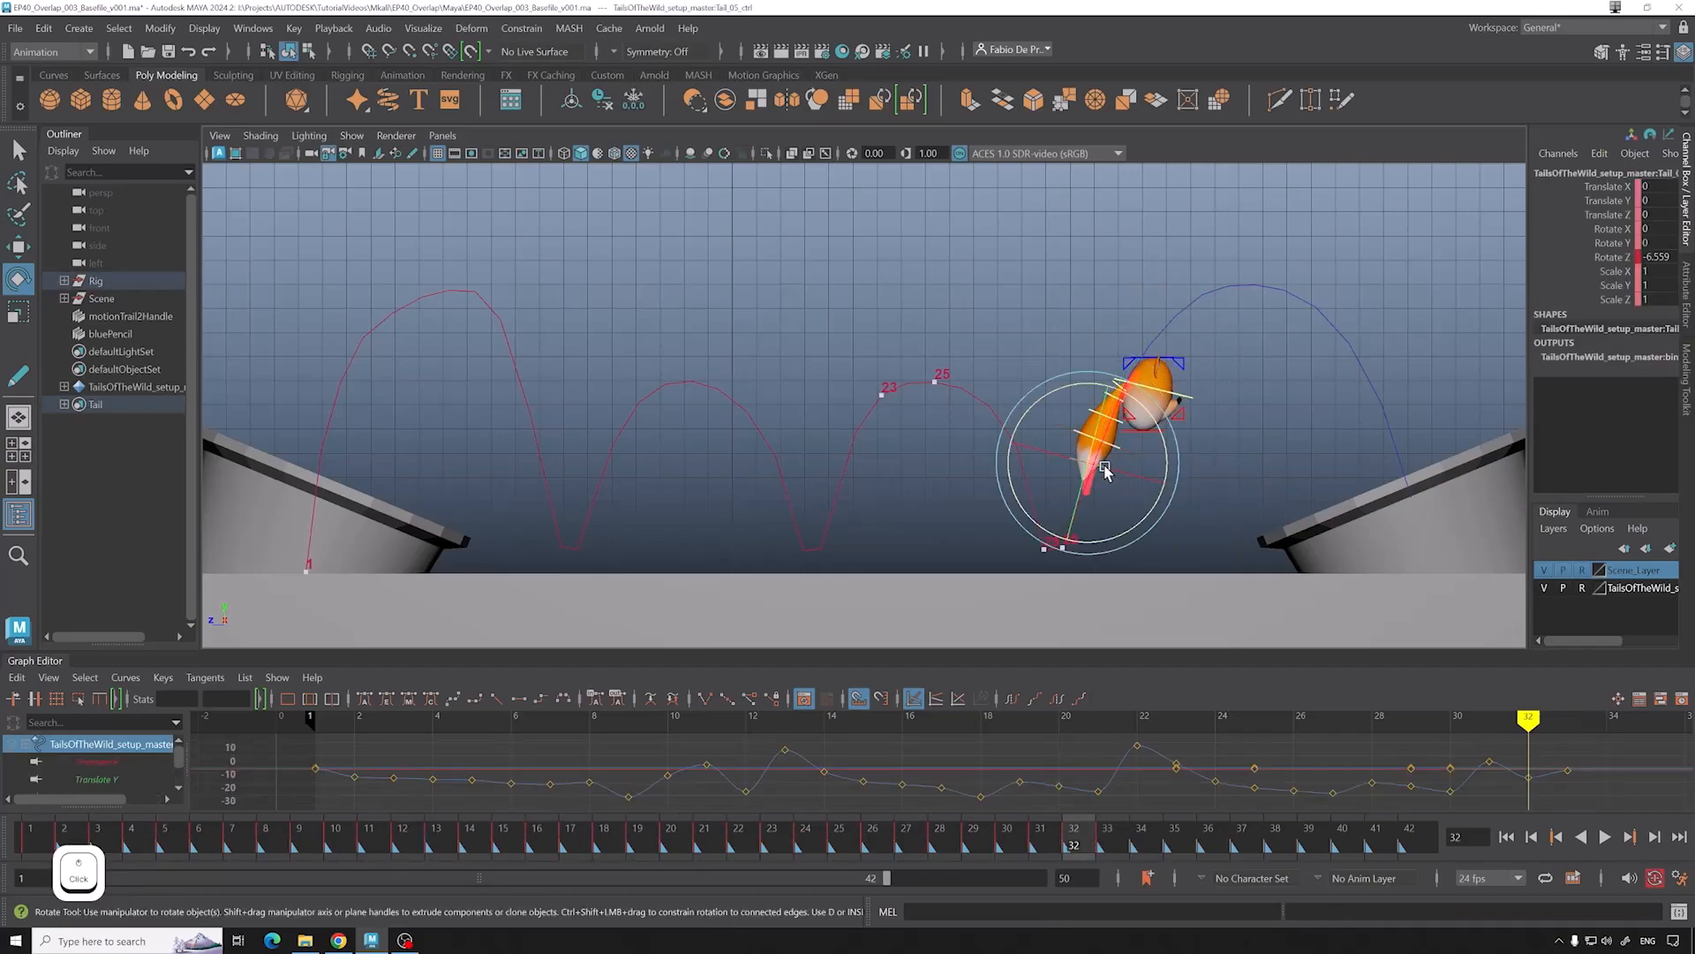
Step: Go to frame 34, rotate Tail_01 to about -50 in Z, and bend the tail controls together with Tail_05 at about -3.2
key(alt+period)
key(alt+period)
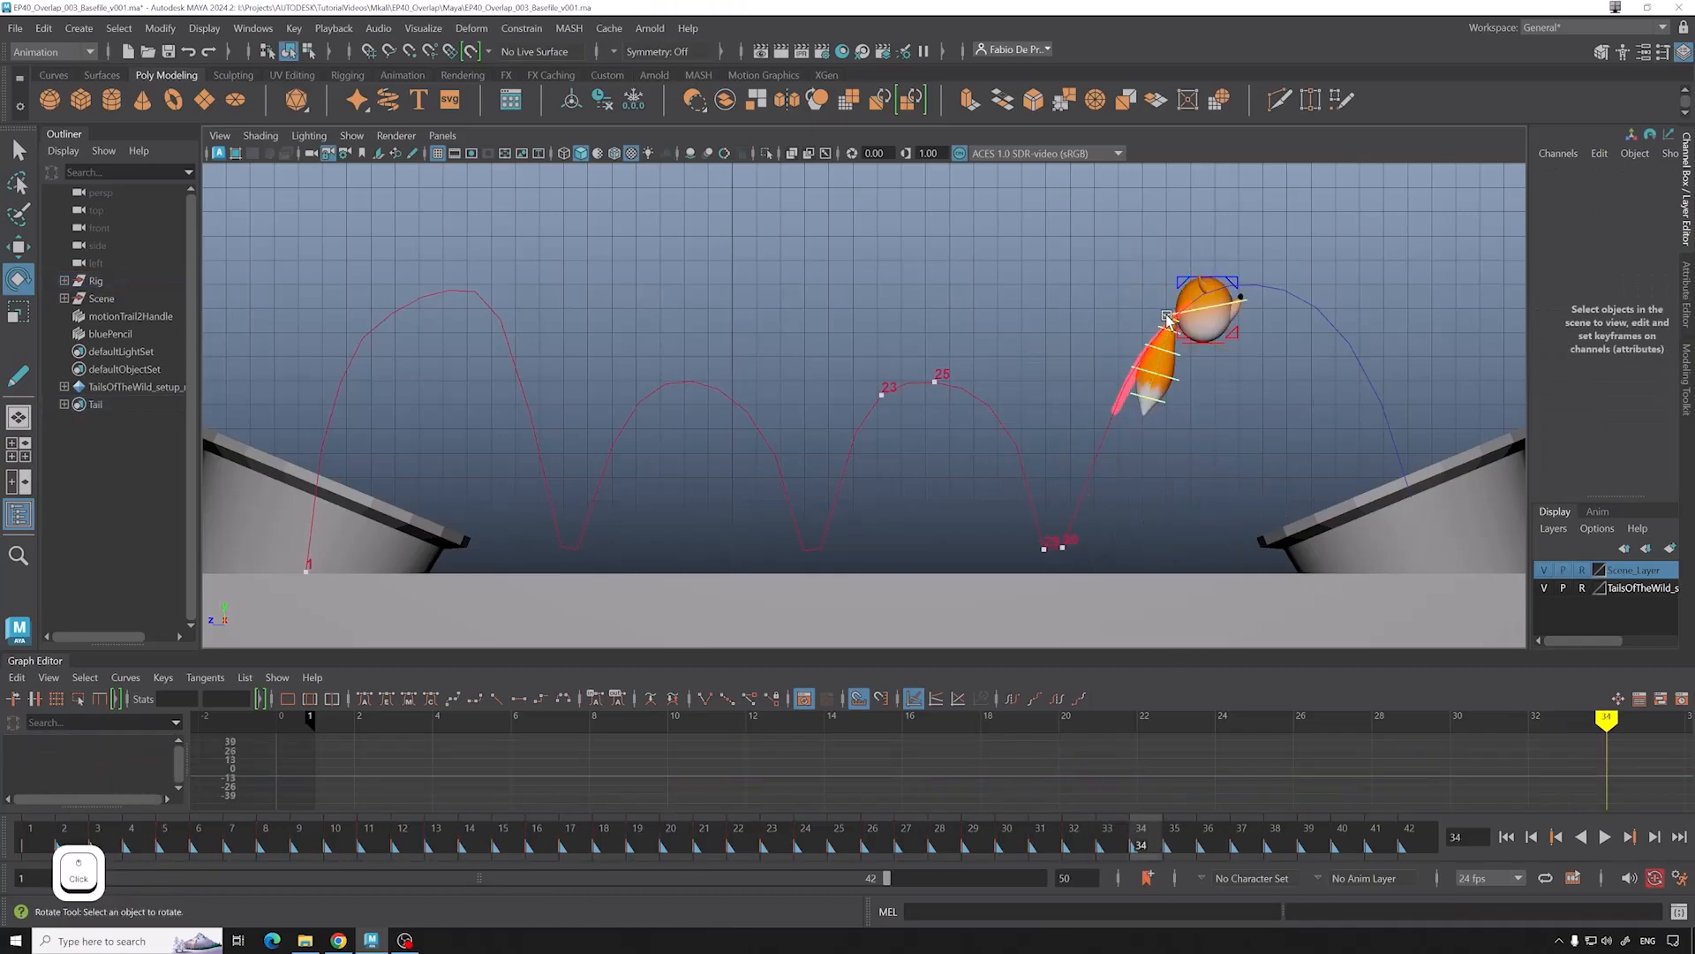
click(1184, 307)
click(1173, 313)
drag(1244, 272, 1183, 224)
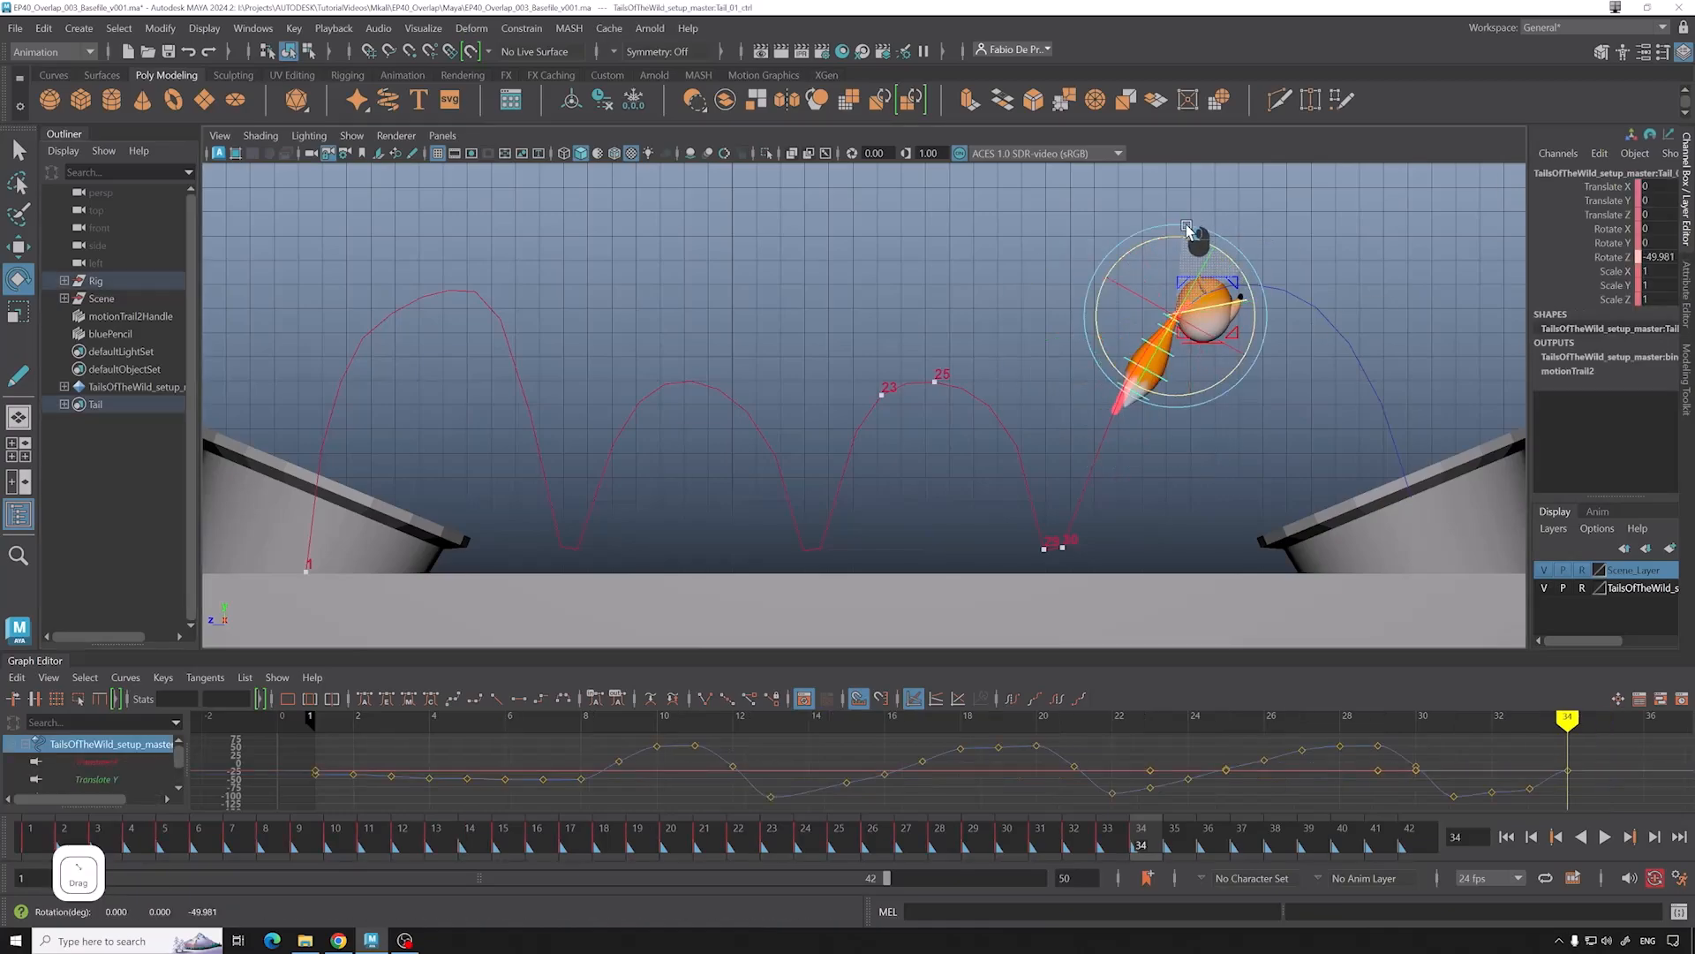
drag(1104, 401, 1143, 302)
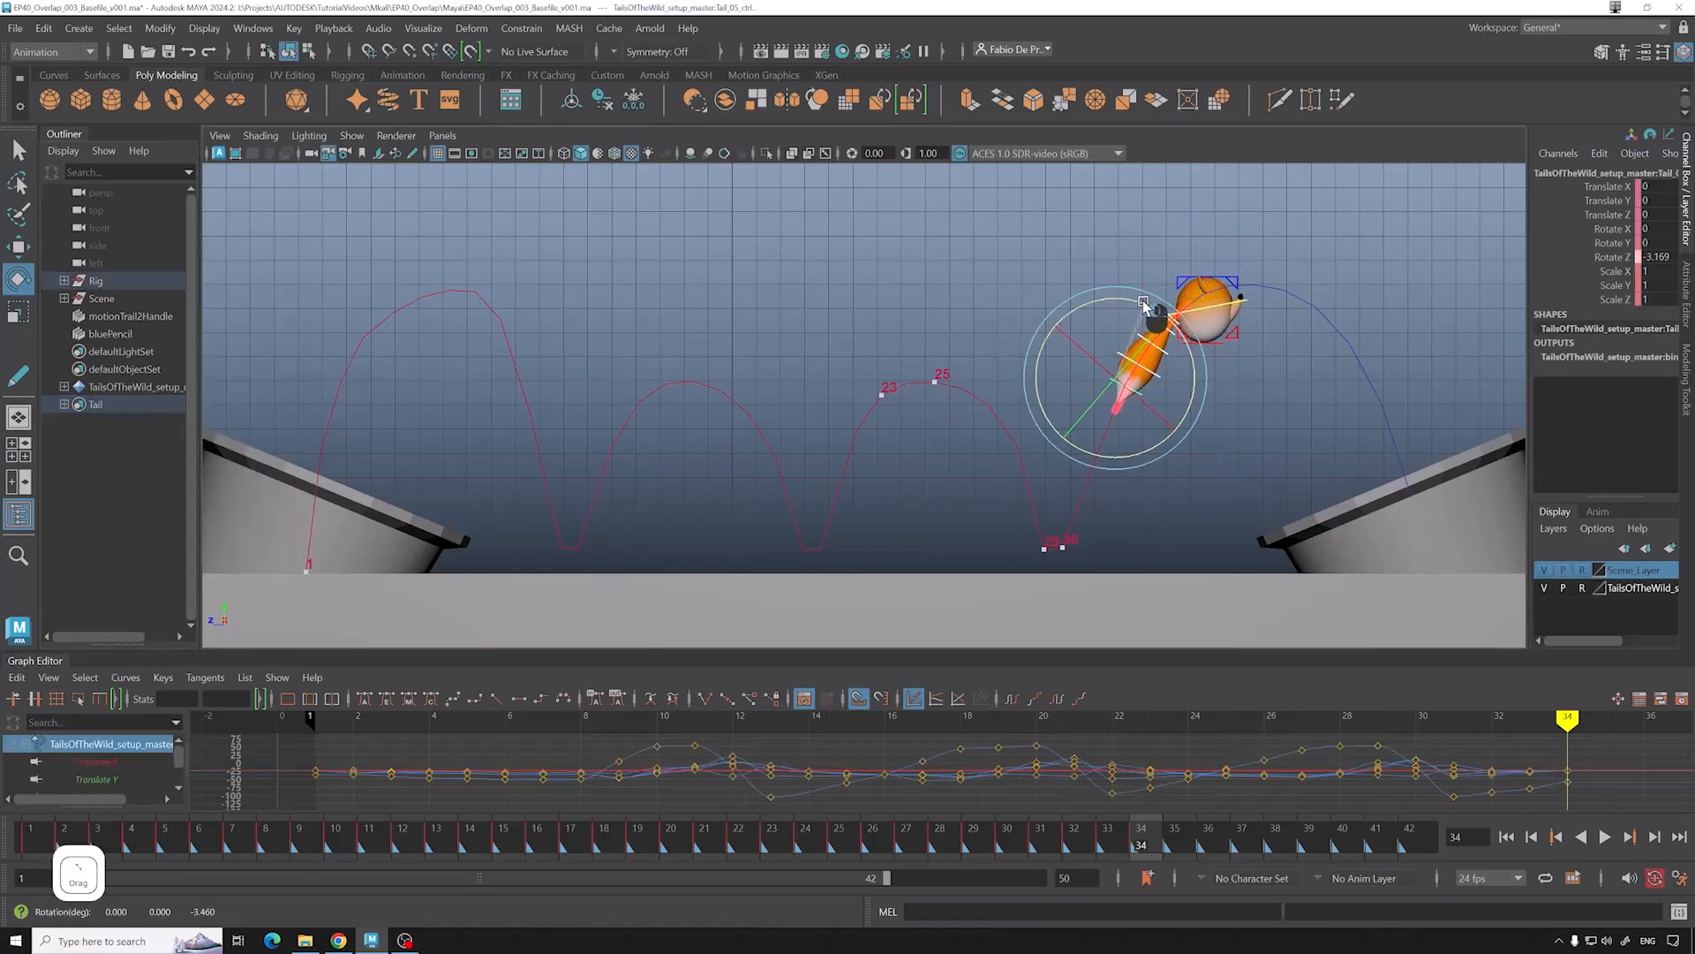
Step: Go to frame 35, rotate Tail_01 to about -26.3 in Z, and rotate the tail controls together toward the stroke
key(alt+period)
click(1139, 596)
click(1287, 291)
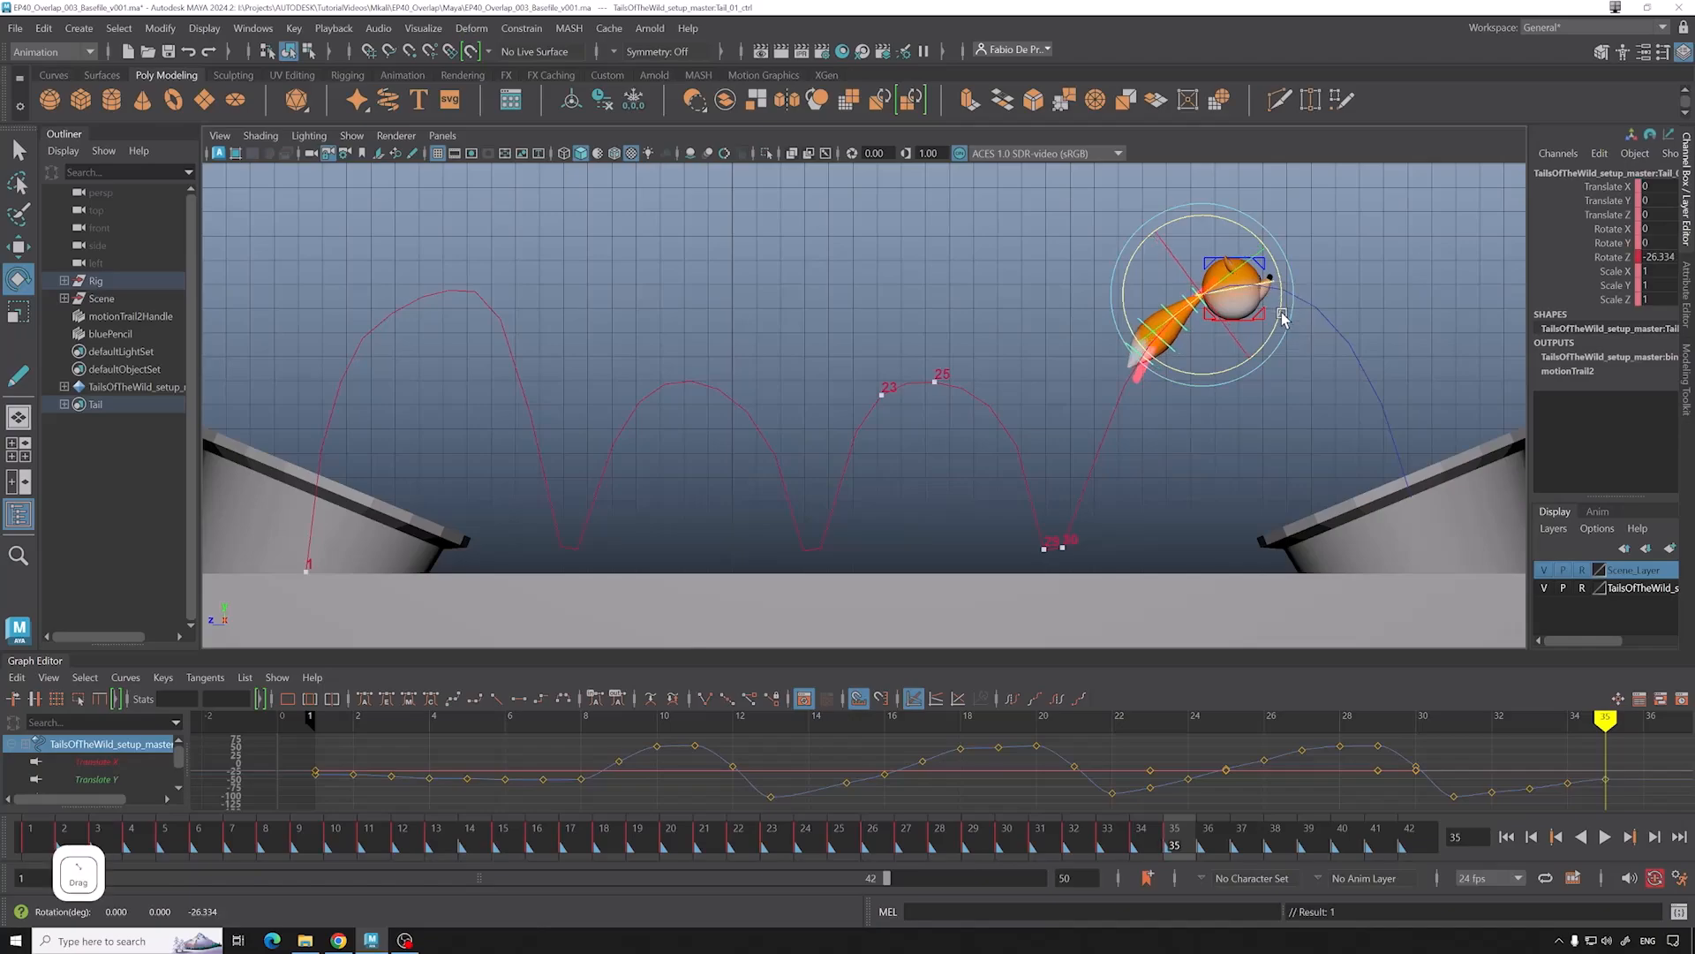
drag(1104, 397, 1184, 299)
drag(1217, 327, 1212, 316)
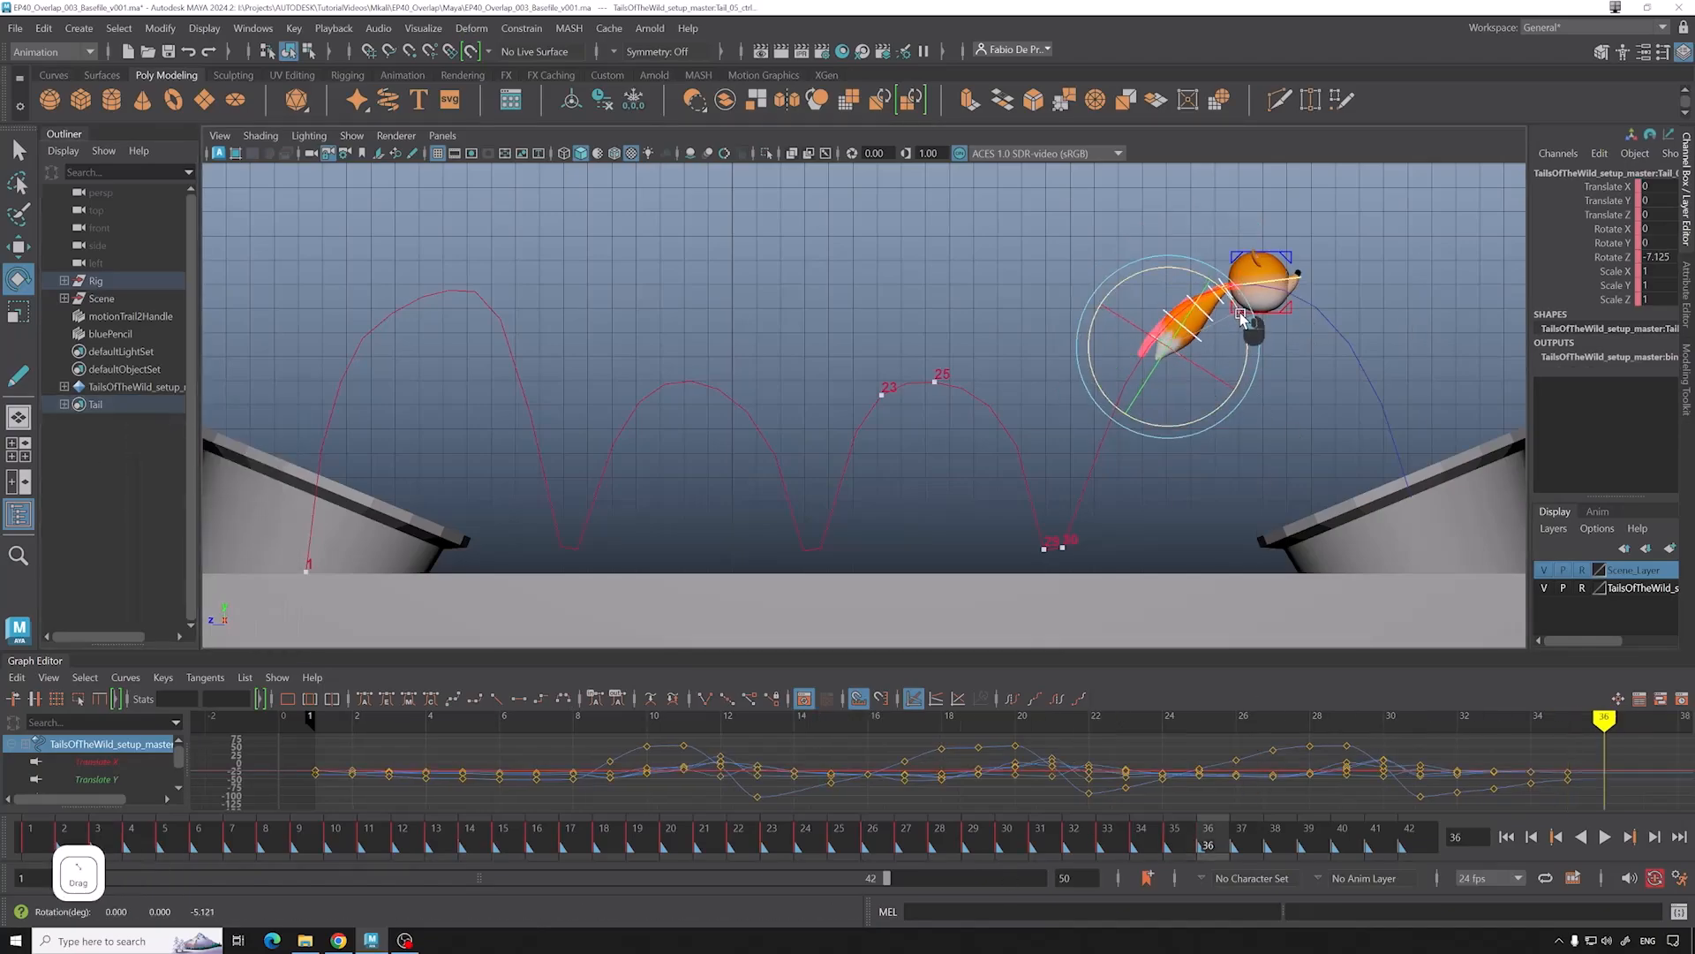
Step: Go to frame 36 and reset the Tail set members' translate and rotate channels to 0
key(alt+period)
drag(1235, 344, 1237, 329)
click(110, 408)
drag(1657, 187, 1657, 256)
text(0)
key(Return)
Step: Rotate the tail controls individually at frame 36 to arc the tail along the stroke, then save the scene
click(1264, 283)
click(1215, 278)
drag(1271, 218, 1229, 232)
click(1193, 290)
click(1169, 301)
click(1149, 321)
click(1192, 302)
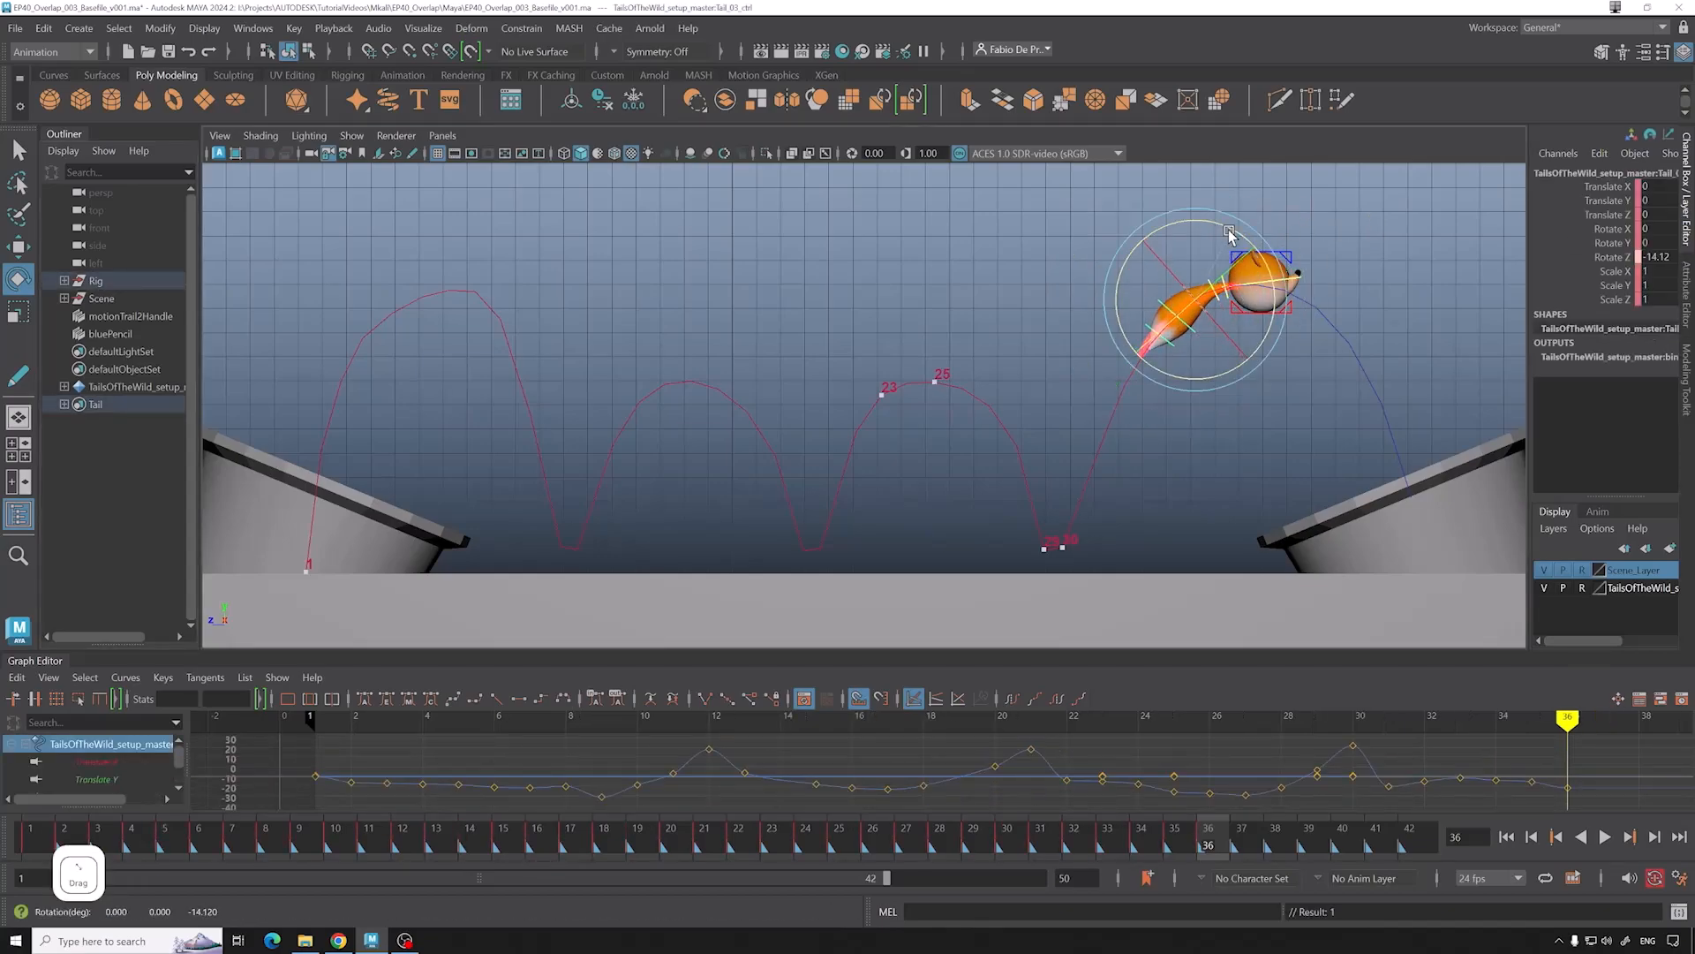
click(1357, 222)
key(ctrl+s)
Step: Rotate the tail controls together at frames 37 and 38 to follow the stroke, with Tail_05 at about -3.9 in Z at frame 38
click(1239, 831)
drag(1130, 375, 1241, 265)
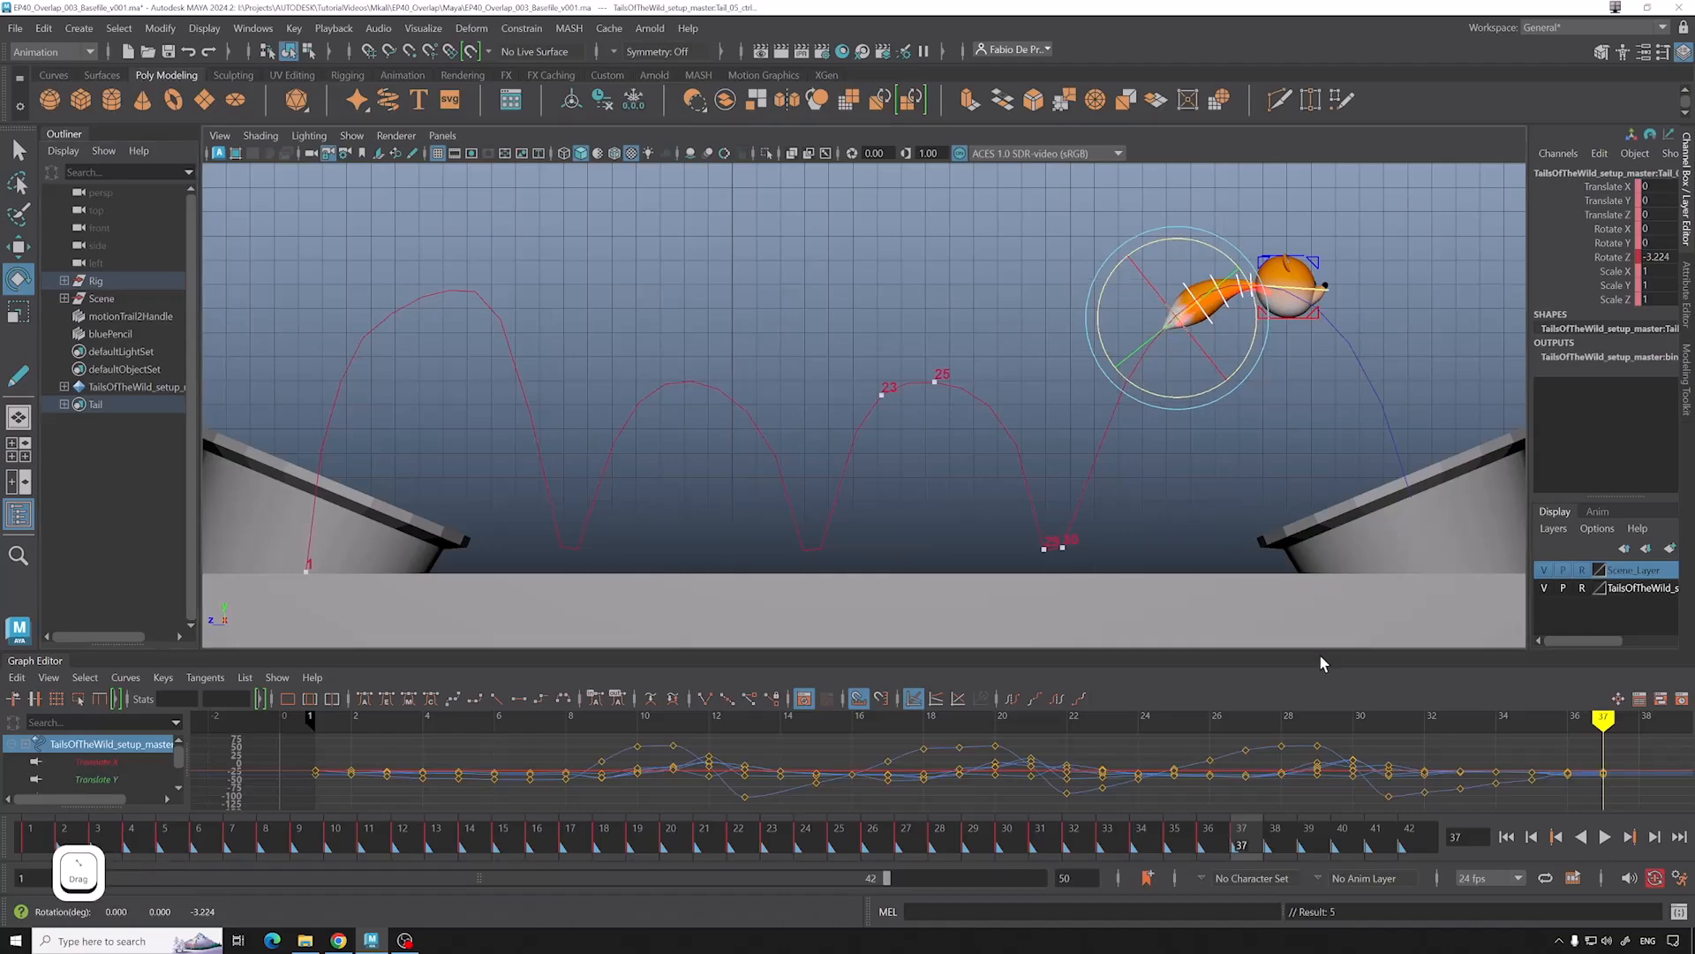
key(alt+period)
click(1328, 257)
click(1220, 280)
click(1197, 293)
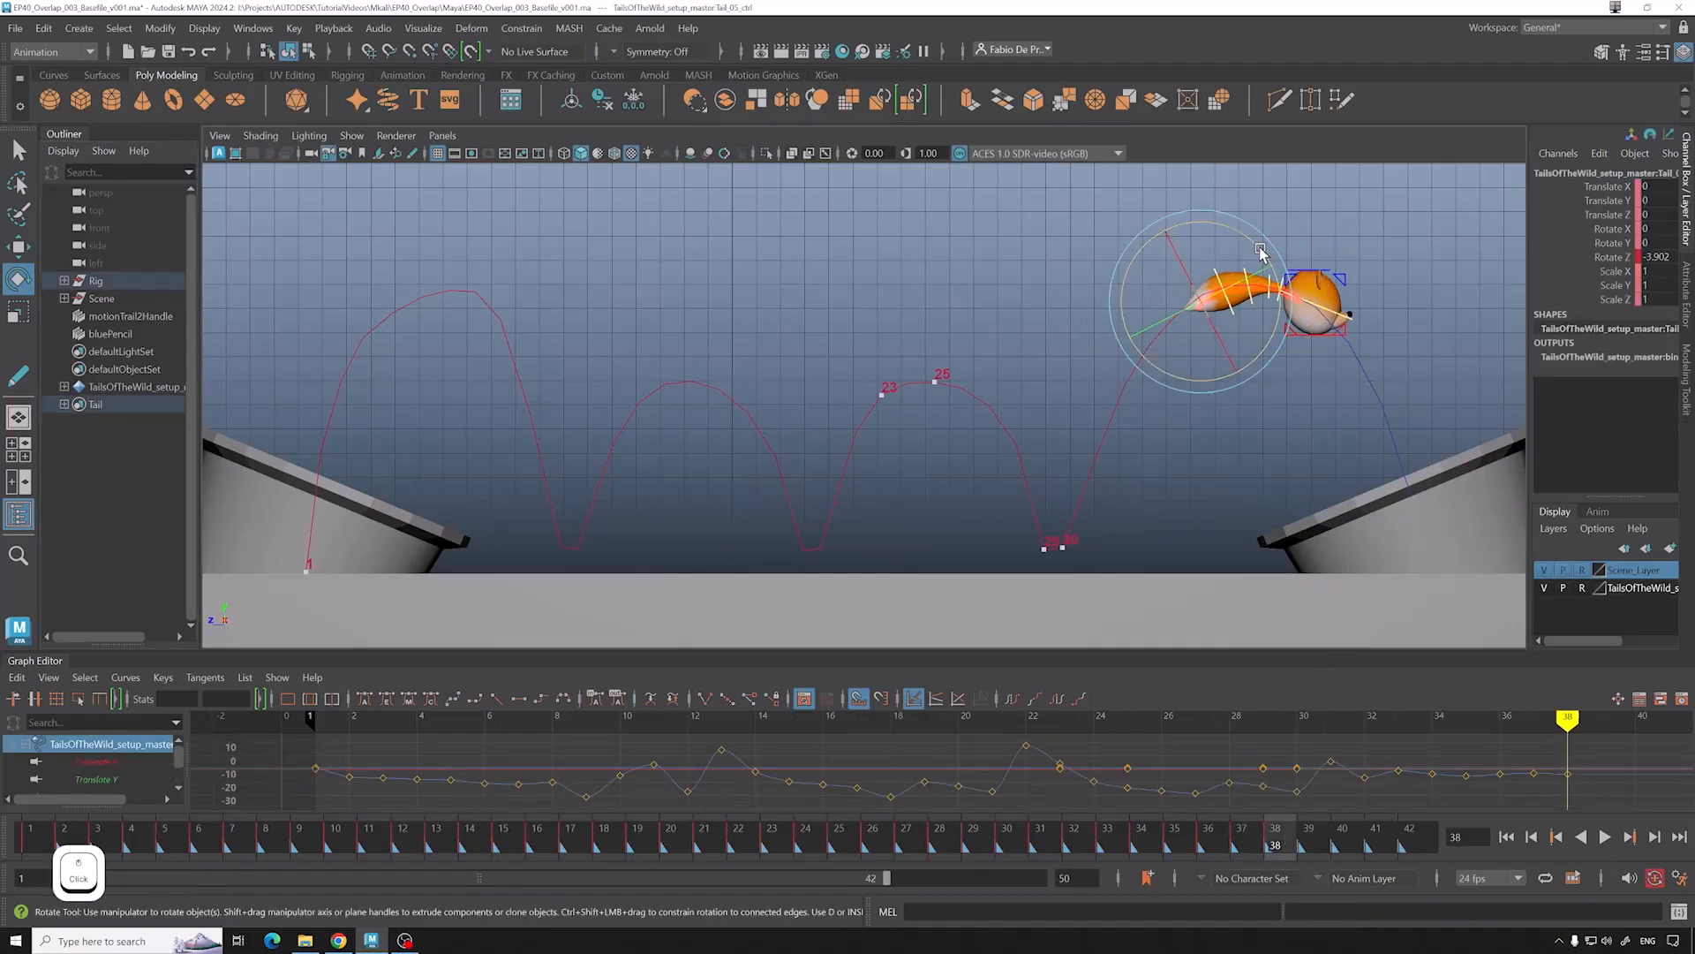
click(1272, 247)
Step: Go to frame 39 and rotate Tail_01 and the other tail controls to curve the tail over the descending arc
key(alt+period)
click(1316, 302)
click(1307, 298)
drag(1384, 274, 1327, 238)
click(1287, 268)
click(1286, 275)
click(1271, 259)
click(1261, 266)
click(1253, 259)
Step: Go to frame 40 and try to rotate Tail_01 toward the stroke
key(alt+period)
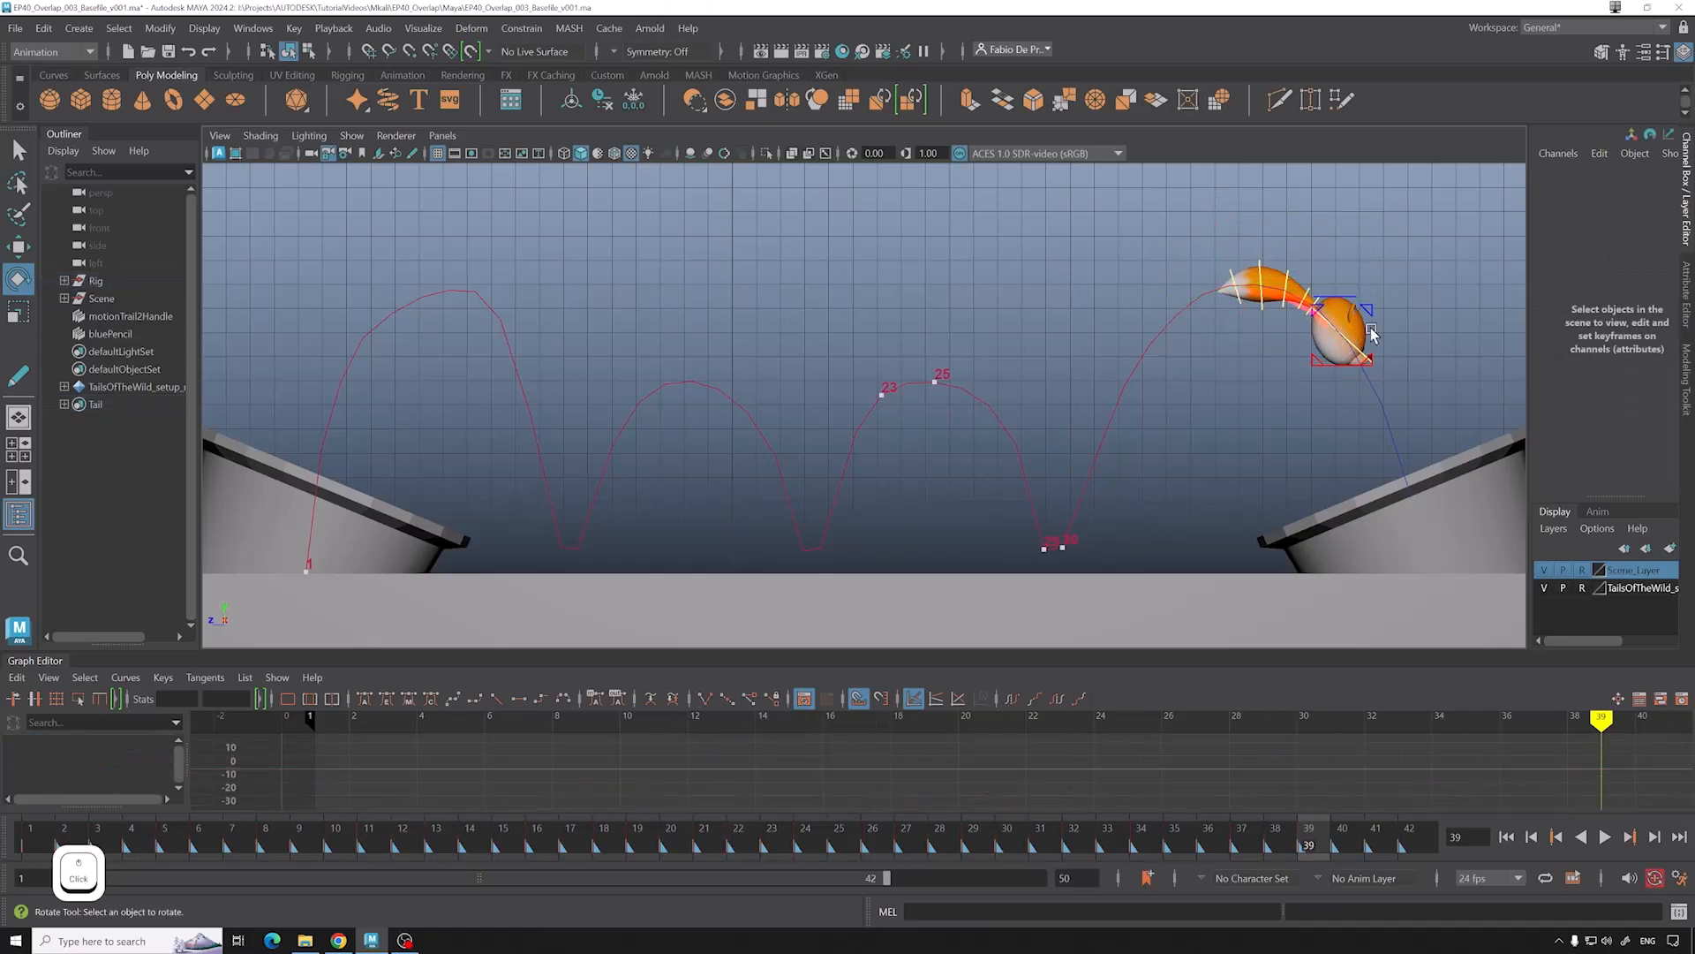
click(1360, 335)
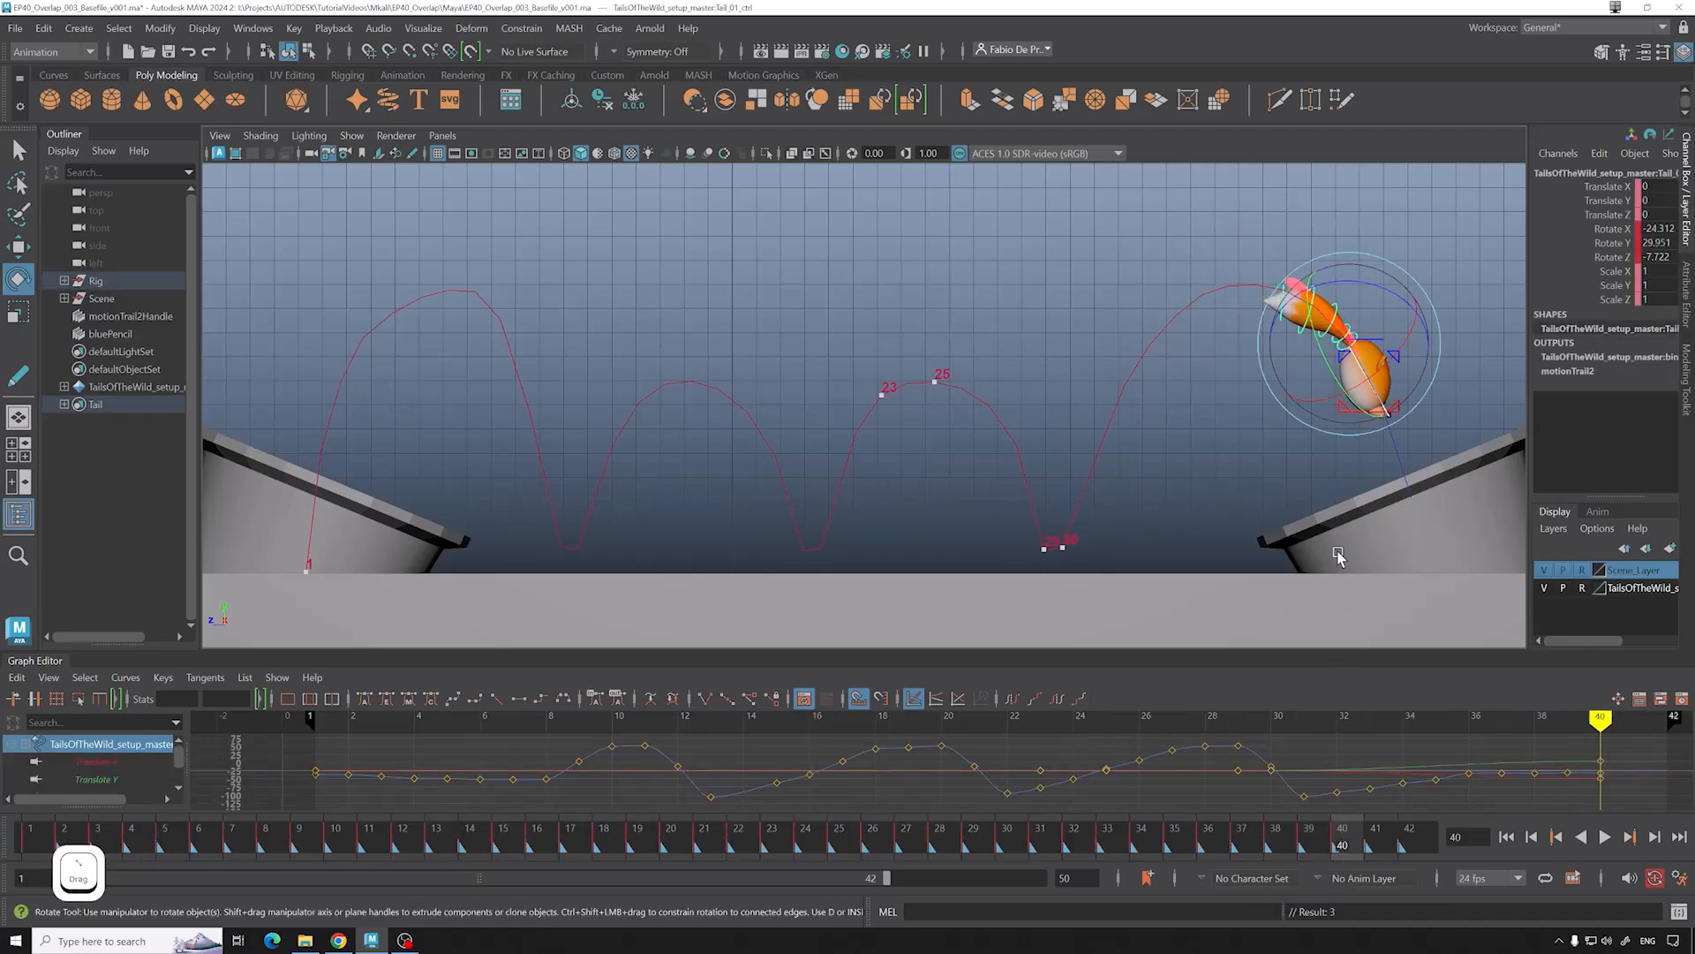
key(ctrl+z)
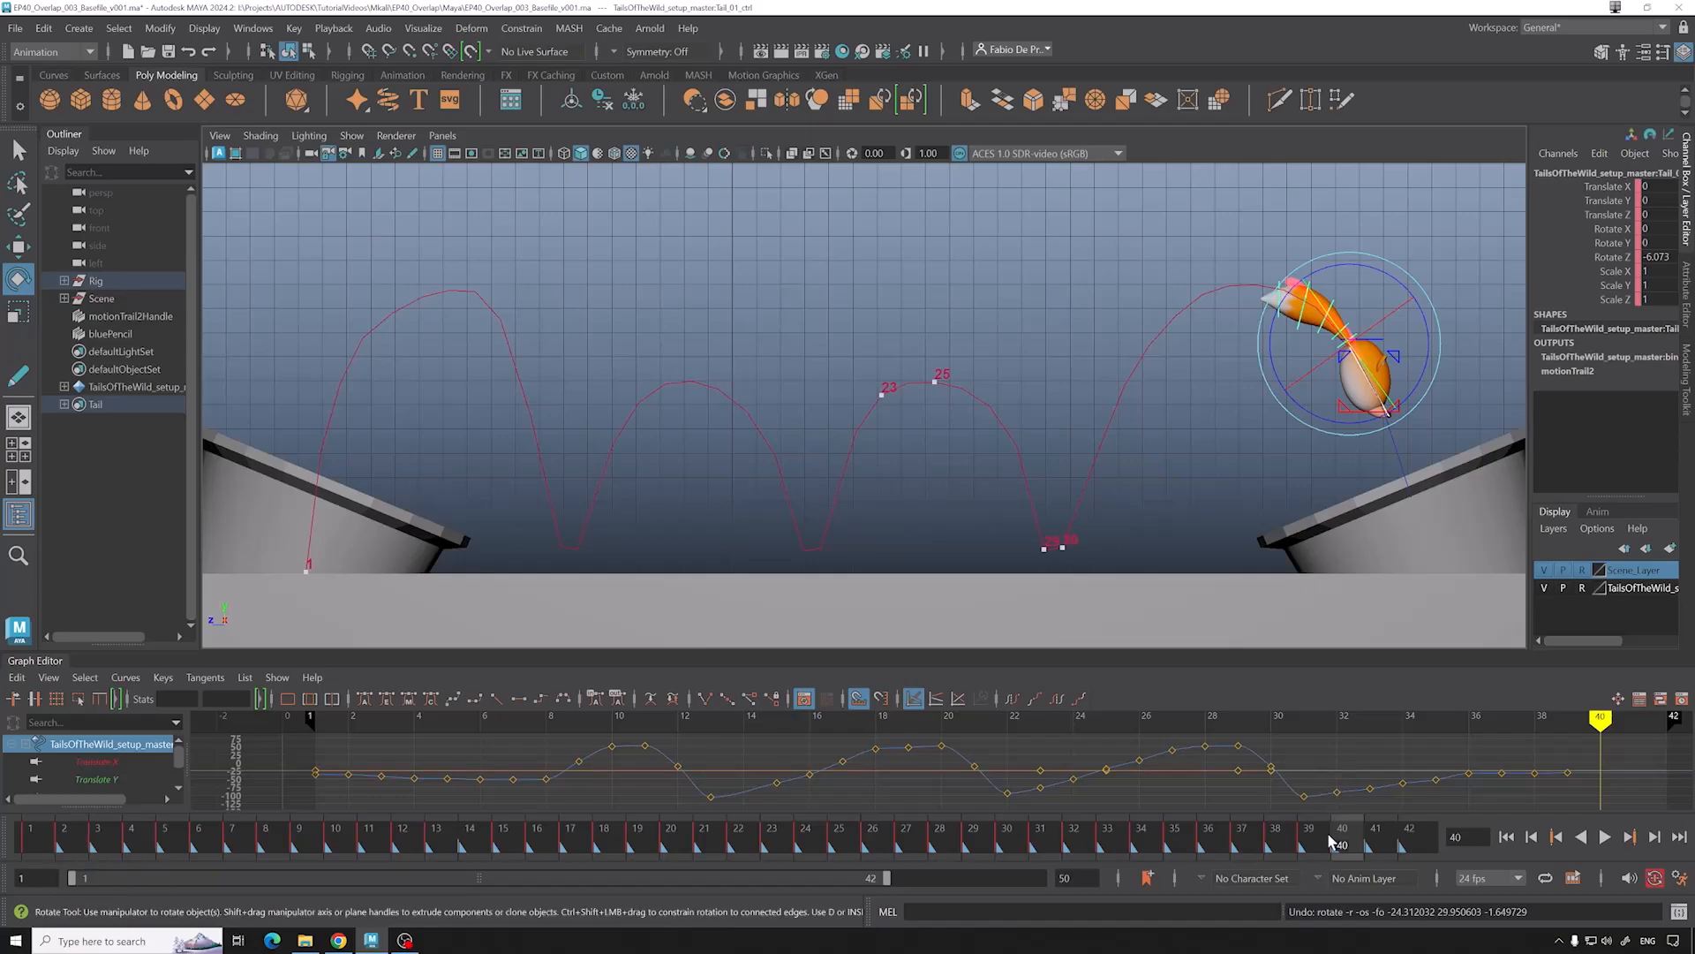
Step: Scrub through frames 40 to 42 and play the animation to review the tail as the fox drops into the pot
drag(1333, 848, 1380, 682)
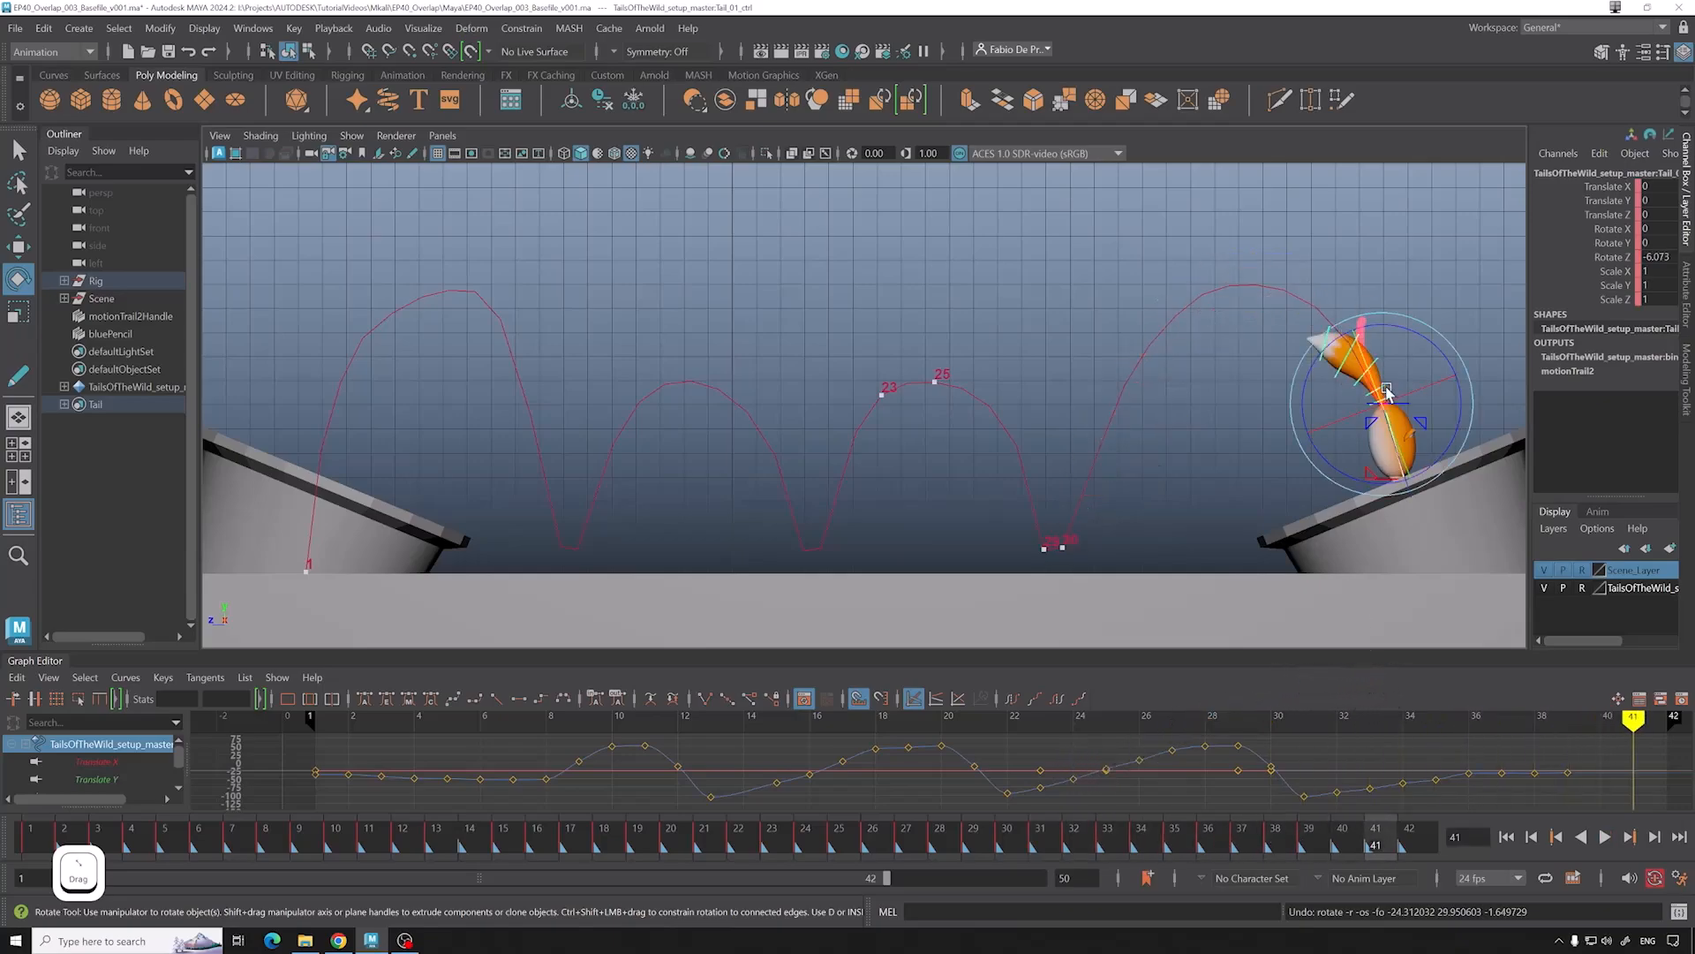
drag(1311, 842, 1413, 830)
drag(1509, 792, 1554, 771)
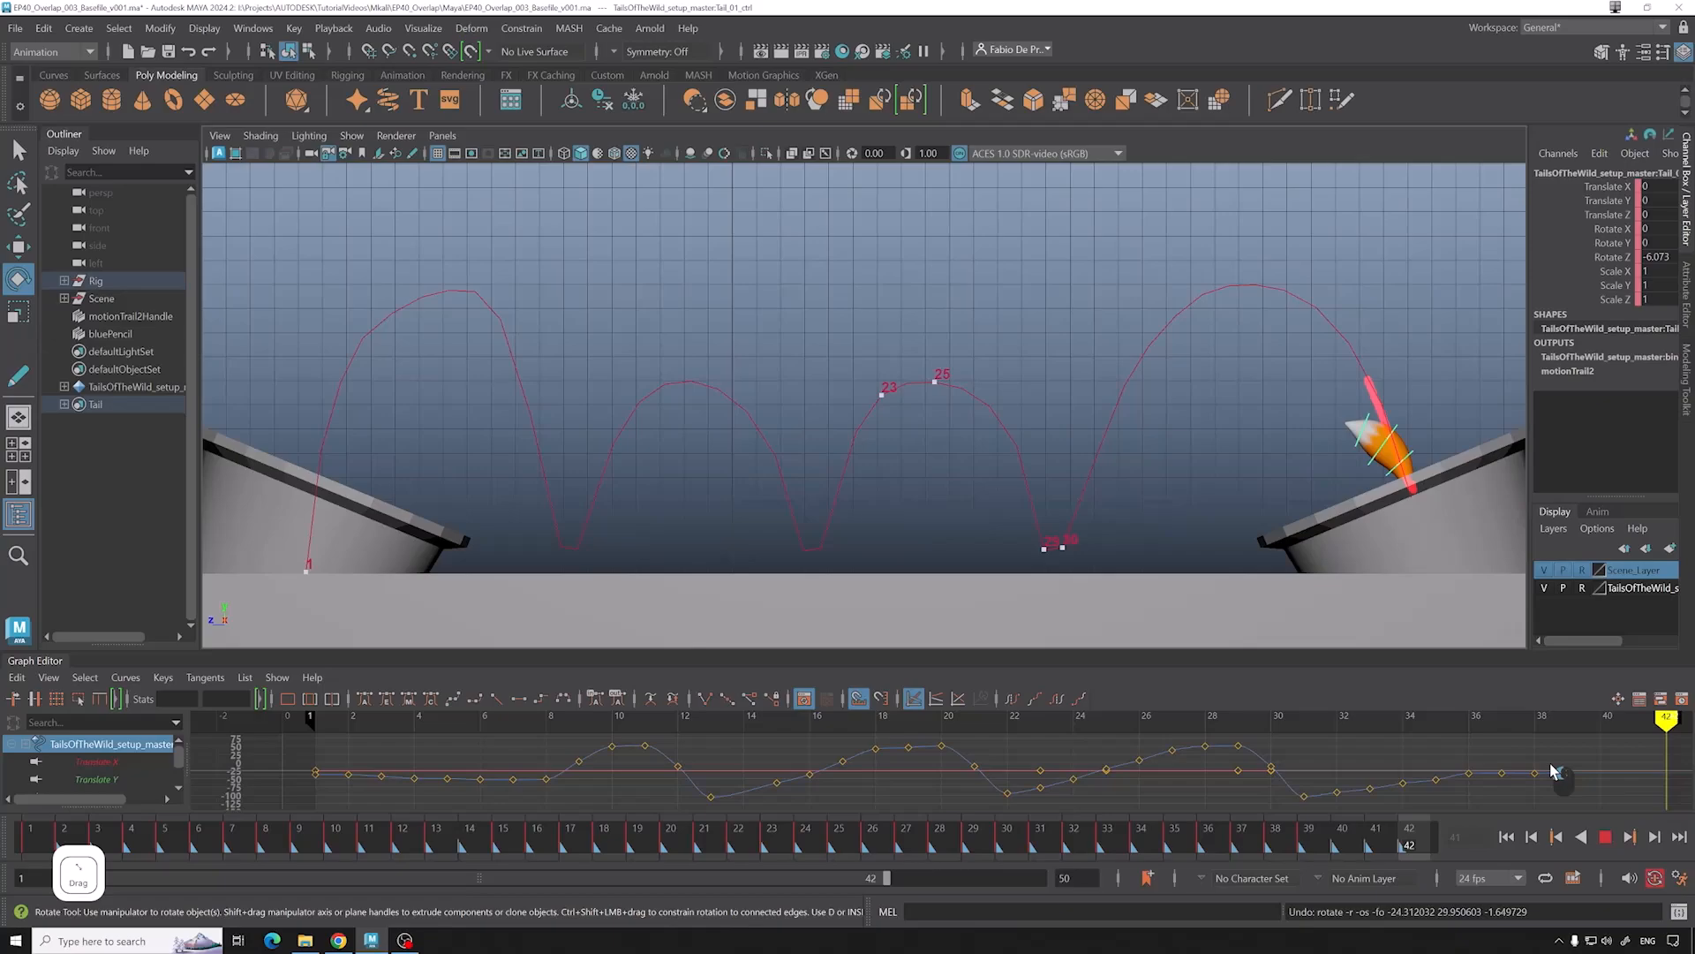
Step: Select all the tail controls through the Tail set and reset their translation and rotation to 0 at frame 42
right_click(150, 403)
click(190, 408)
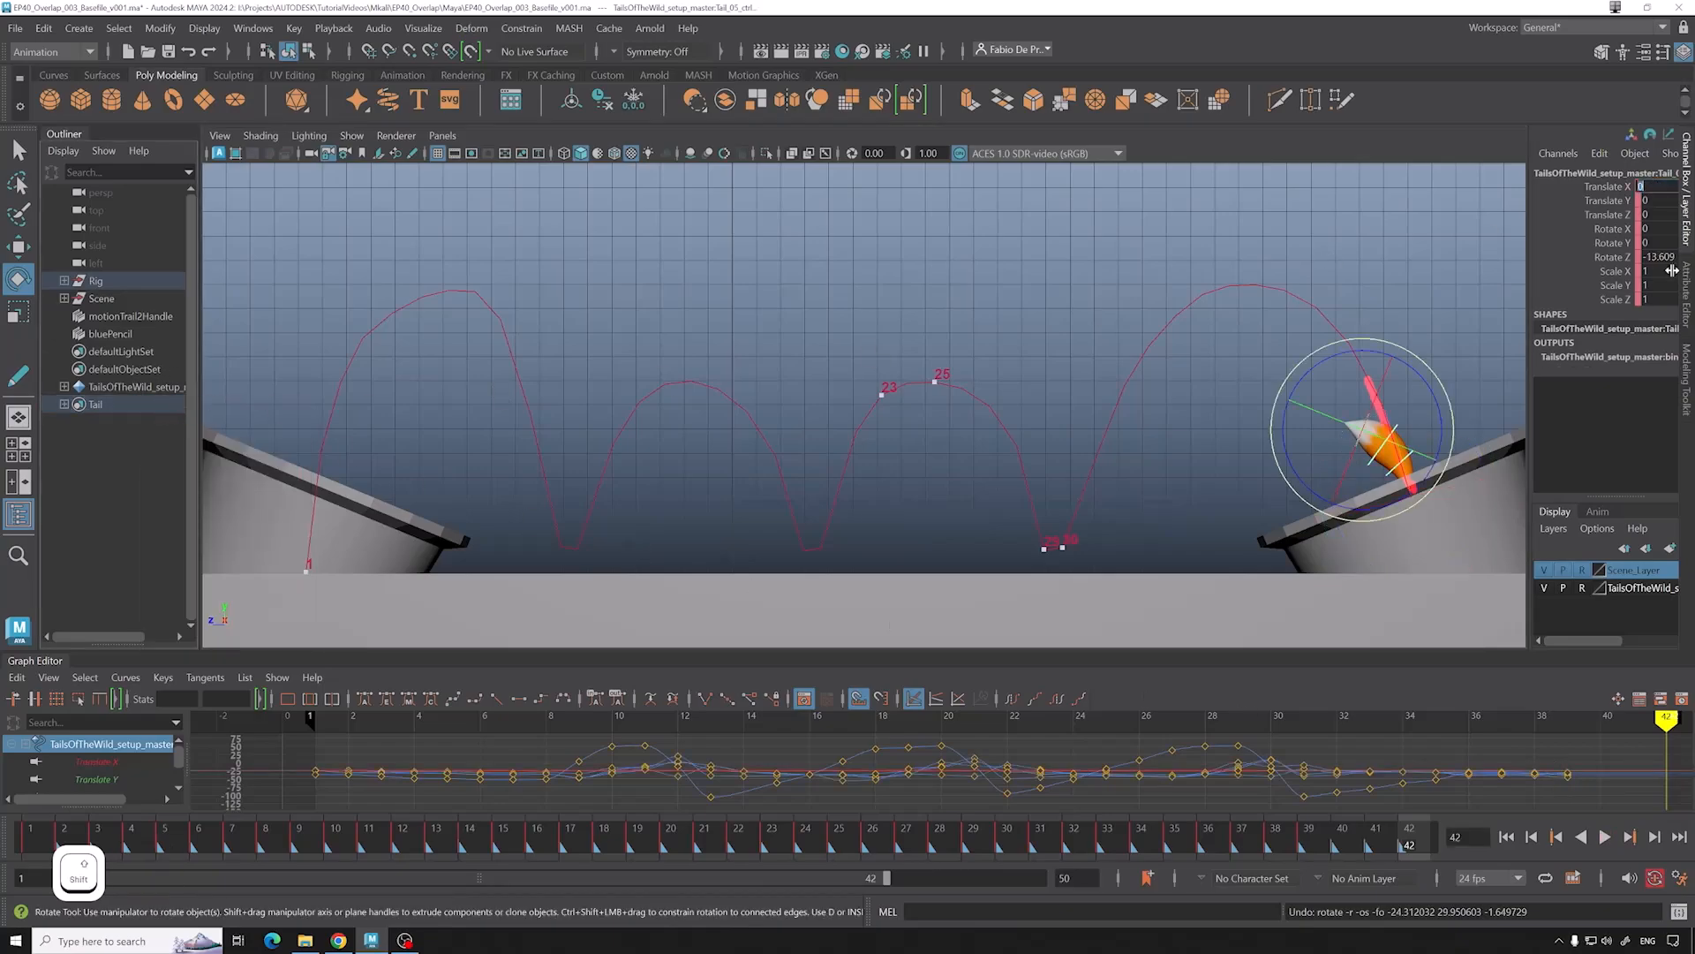
shift+click(1659, 257)
text(0)
key(Return)
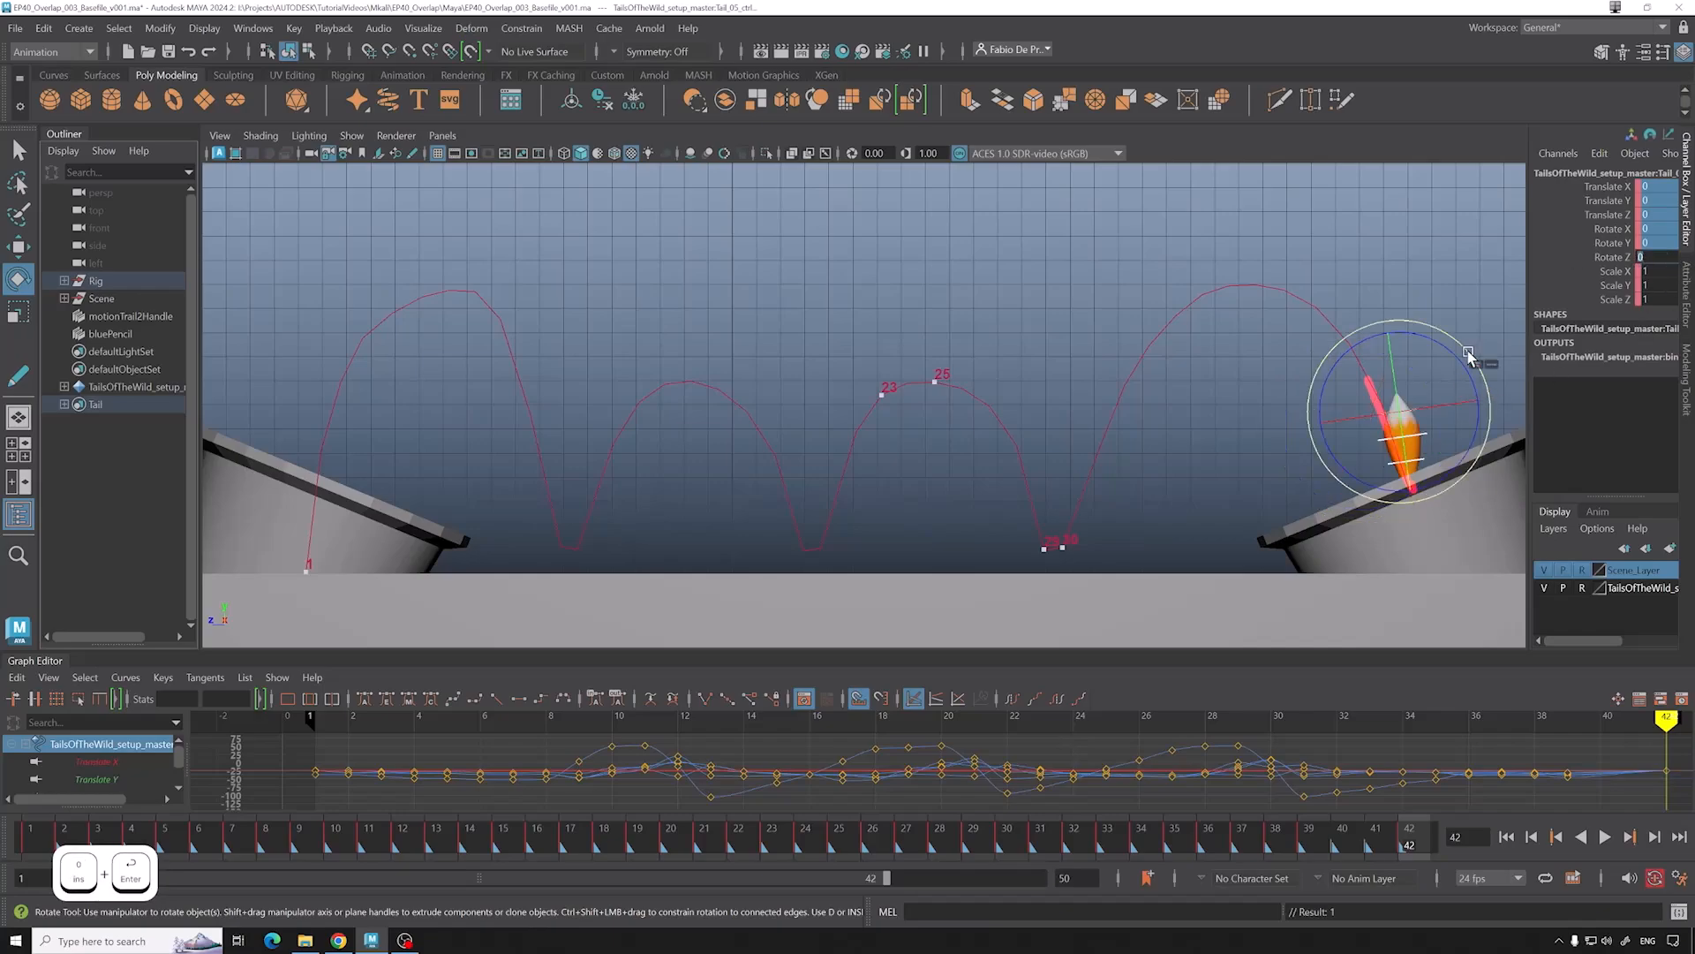
Step: Rotate the tail's base control at frame 42 to about -12.271 in Rotate Z, using a wireframe view to pick it
drag(1468, 360, 1446, 335)
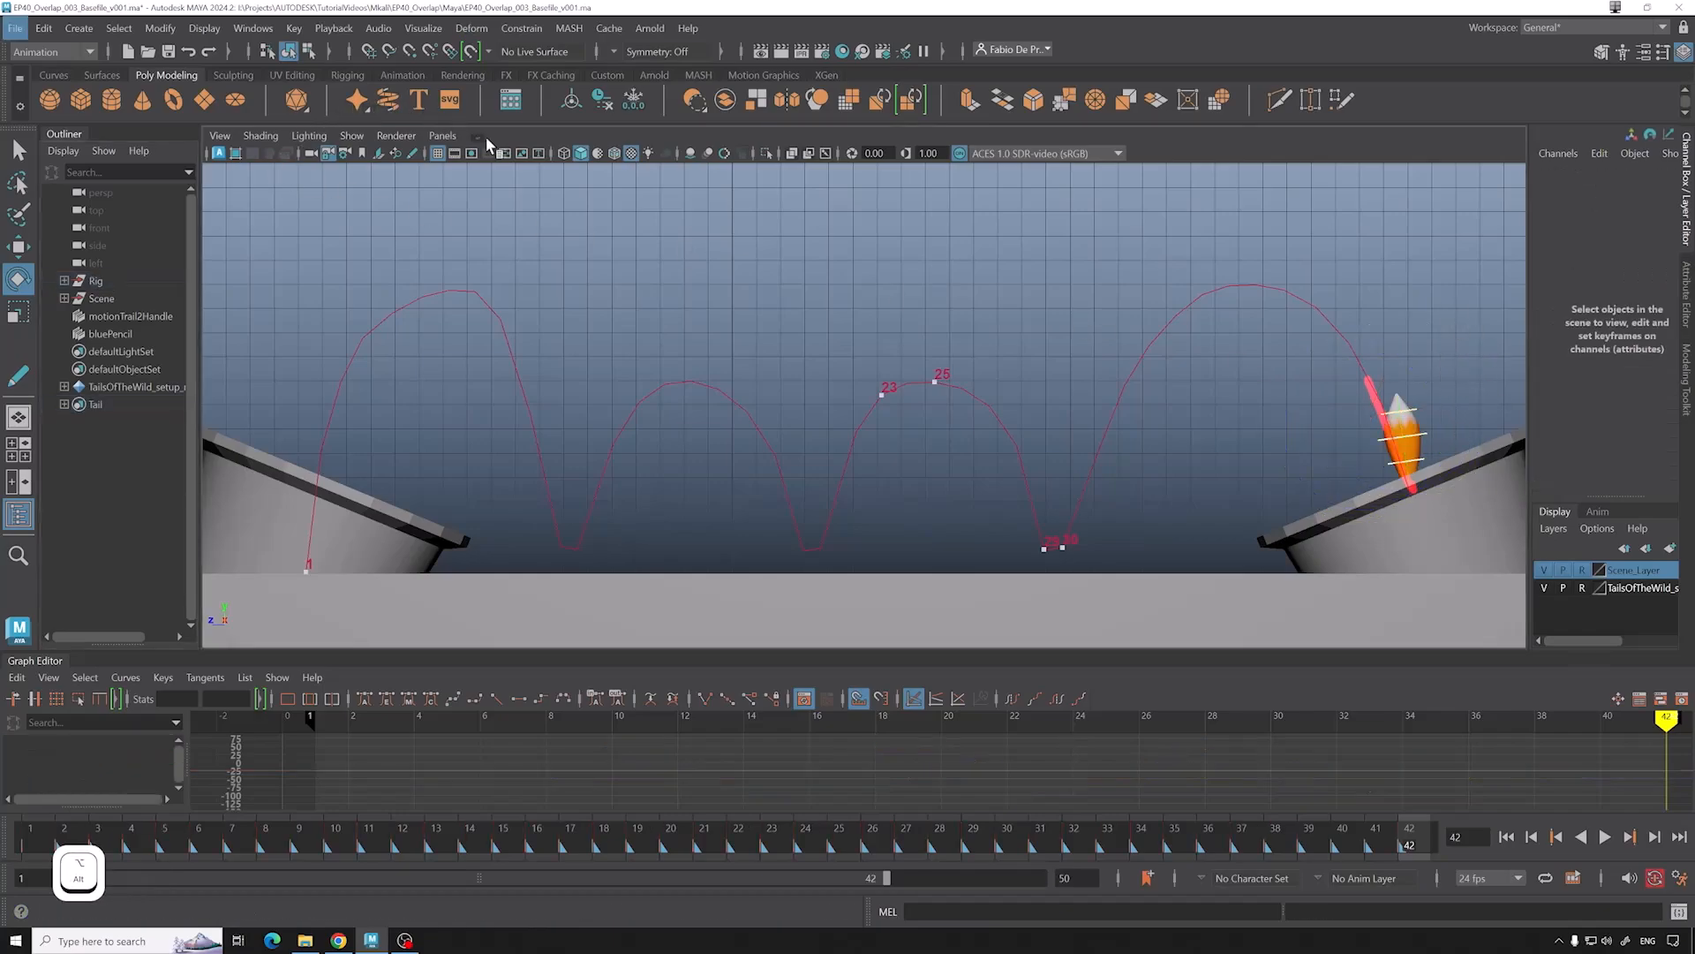
click(562, 155)
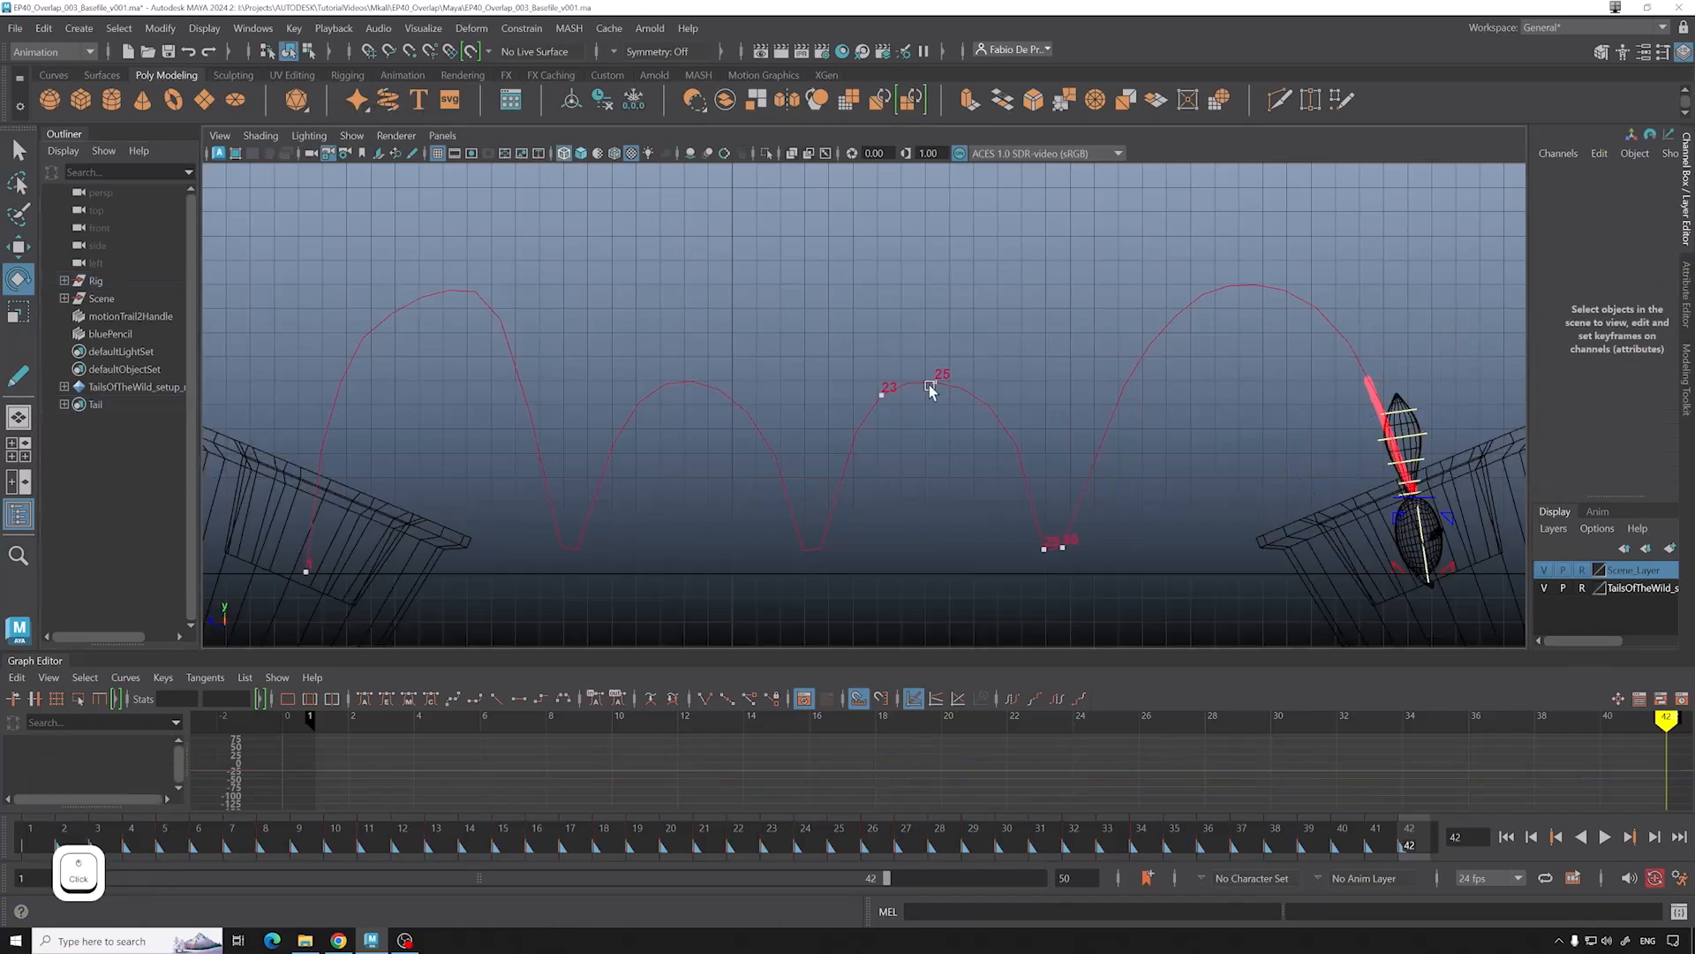
click(1408, 497)
drag(1470, 439, 1458, 431)
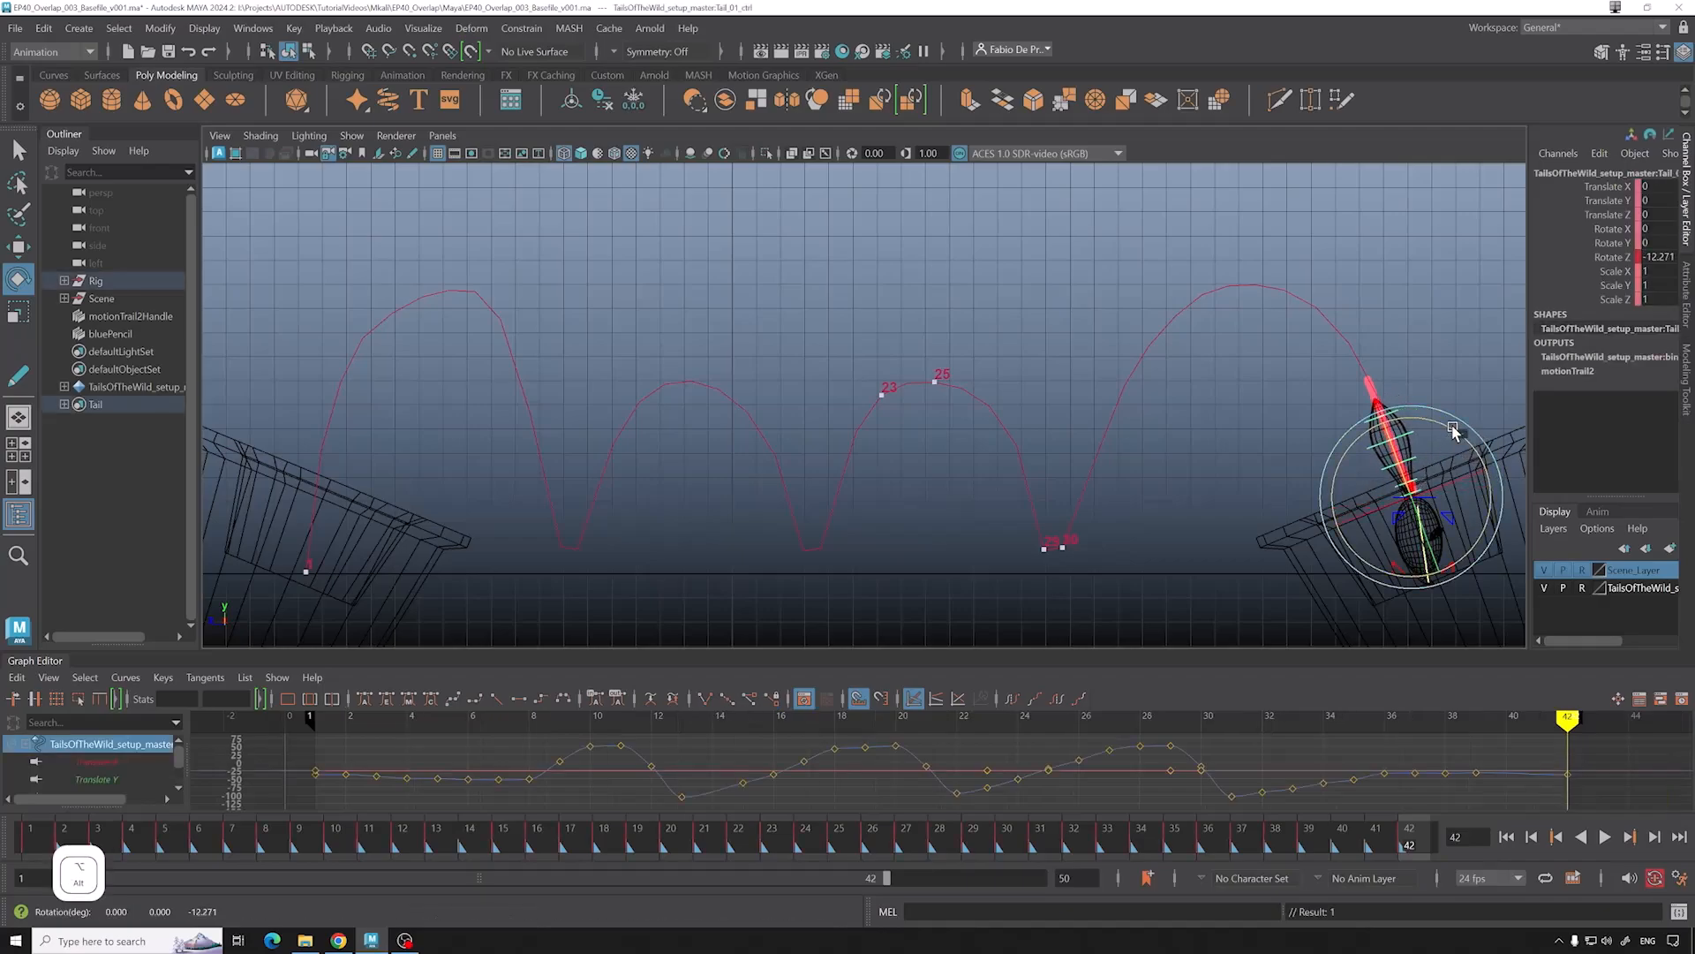
click(580, 154)
key(ctrl+z)
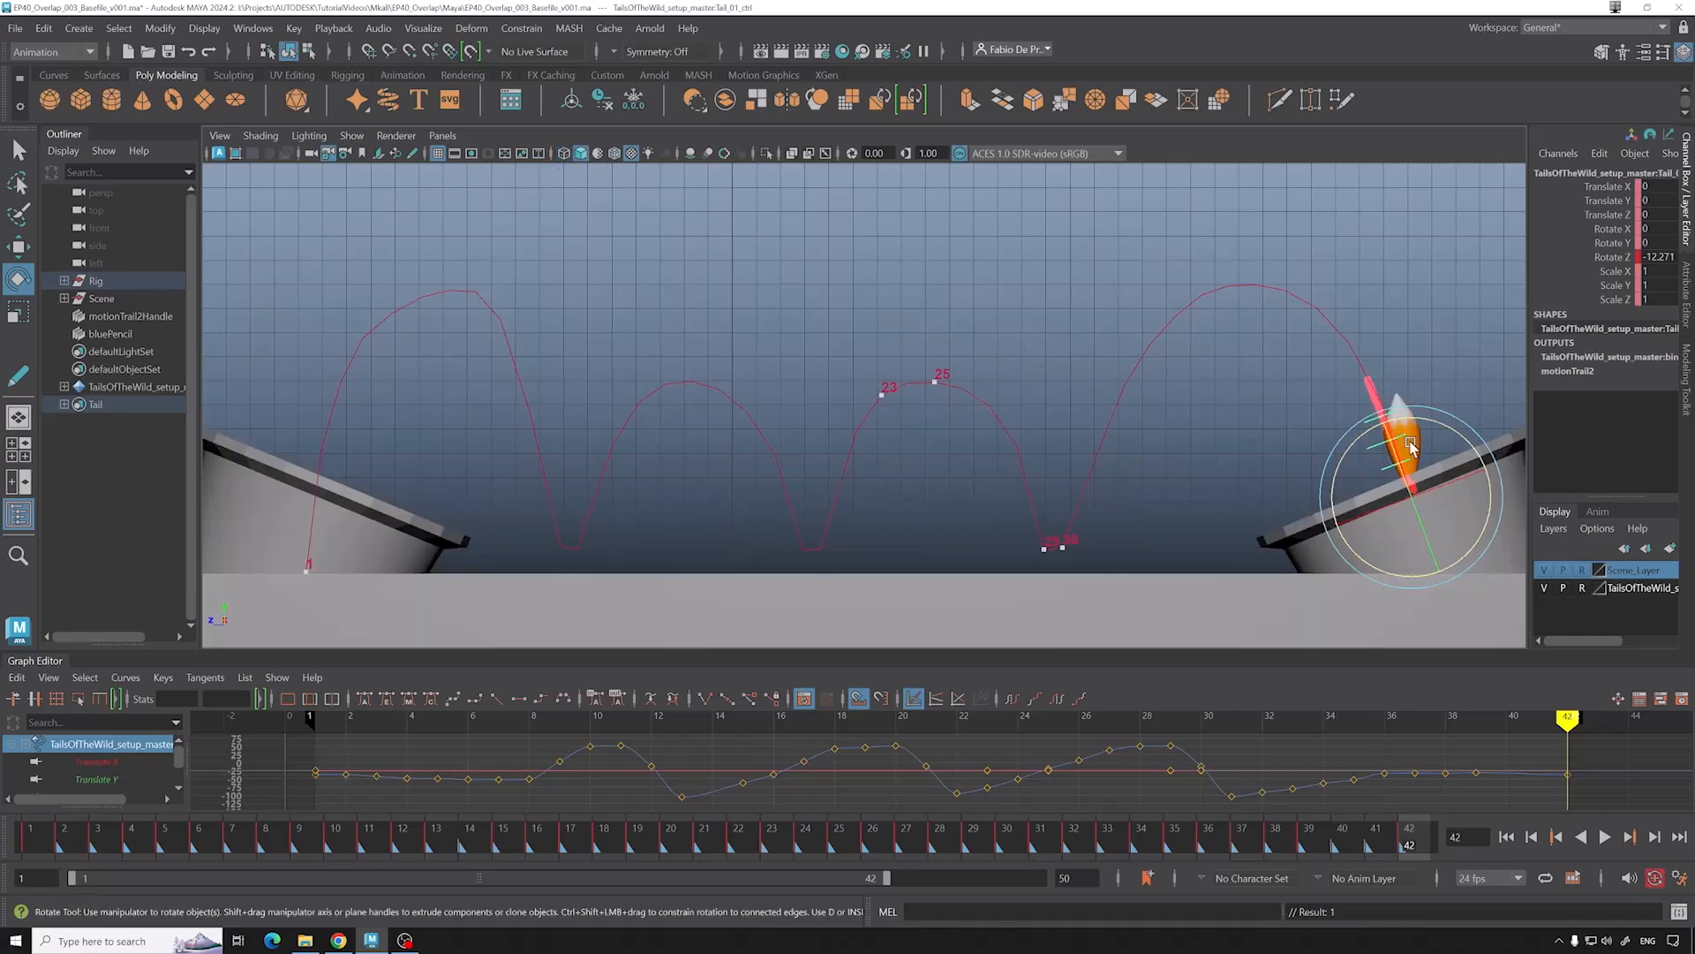
Step: Adjust the rotation of the tail controls around frames 41 and 42 so the tail settles behind the body
click(1380, 830)
click(1388, 393)
drag(1394, 397, 1368, 348)
drag(1404, 834, 1375, 834)
click(1390, 386)
click(1383, 391)
click(1397, 395)
click(1385, 388)
key(e)
click(1398, 367)
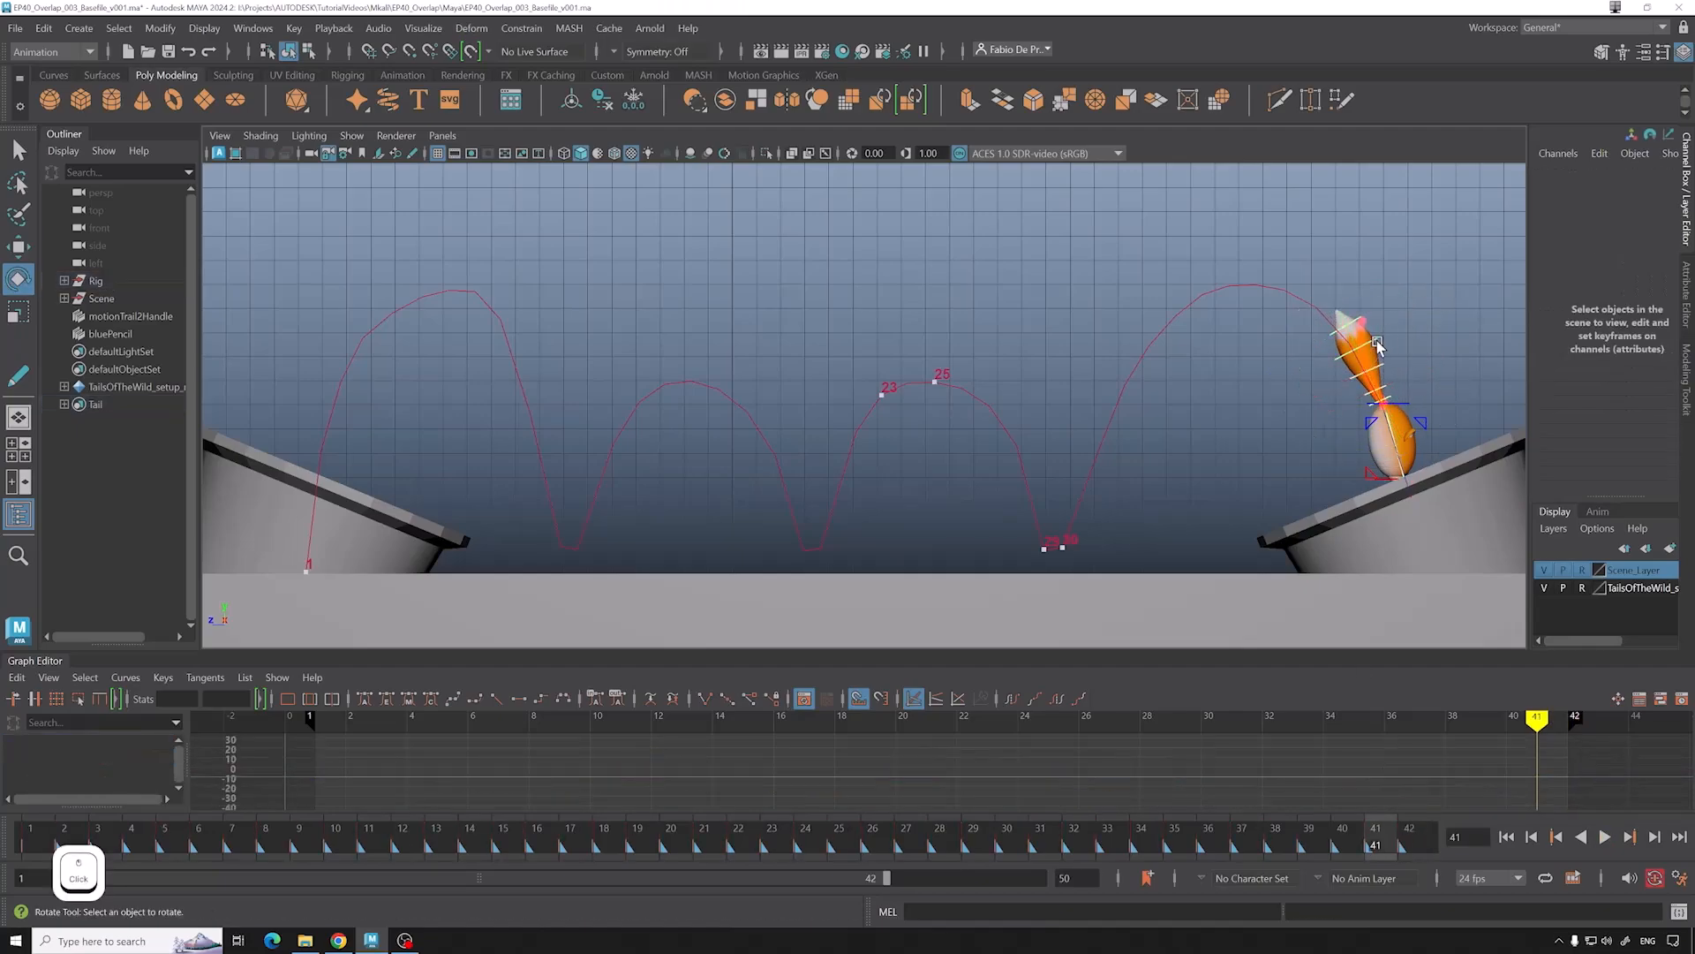
Step: Rotate the outer tail controls at frame 40 to refine the curve of the tail towards its tip
click(1395, 368)
key(alt+comma)
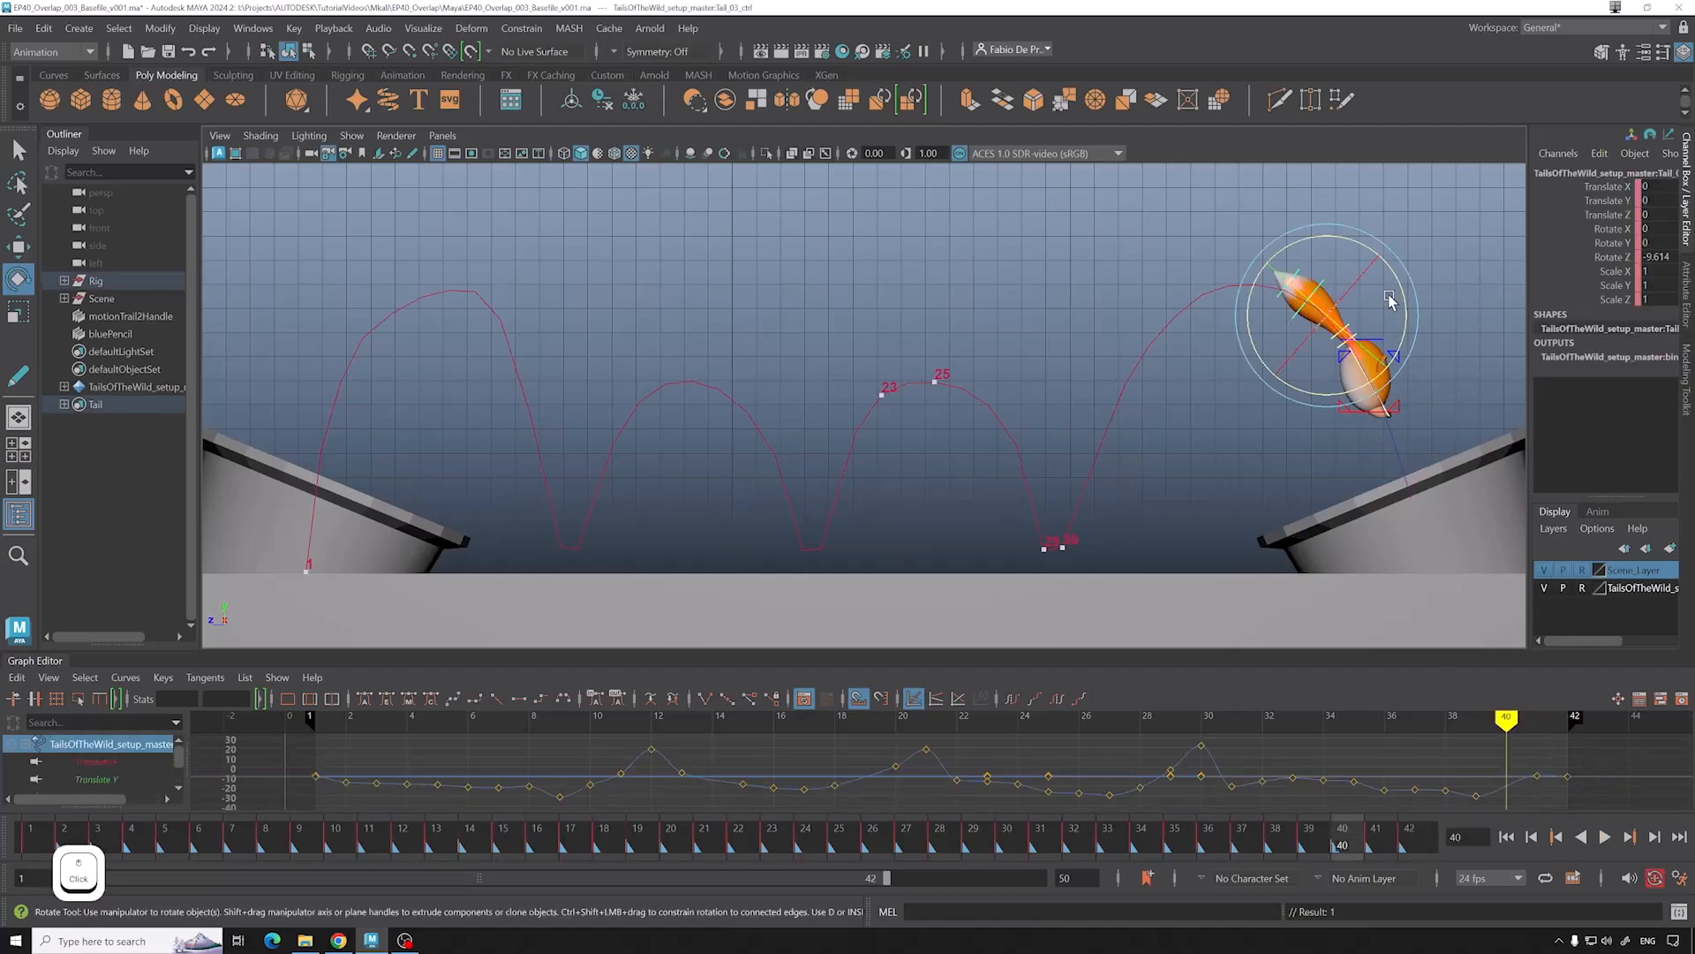
click(1298, 274)
click(1335, 305)
drag(1399, 276, 1368, 260)
click(1316, 290)
click(1296, 276)
drag(1361, 268, 1352, 259)
Step: Scrub the timeline through to frame 42 to review the tail's motion
mouse_move(1375, 836)
mouse_down()
mouse_move(1283, 827)
mouse_move(1406, 827)
mouse_up()
click(1347, 333)
click(1413, 380)
drag(40, 827, 1285, 589)
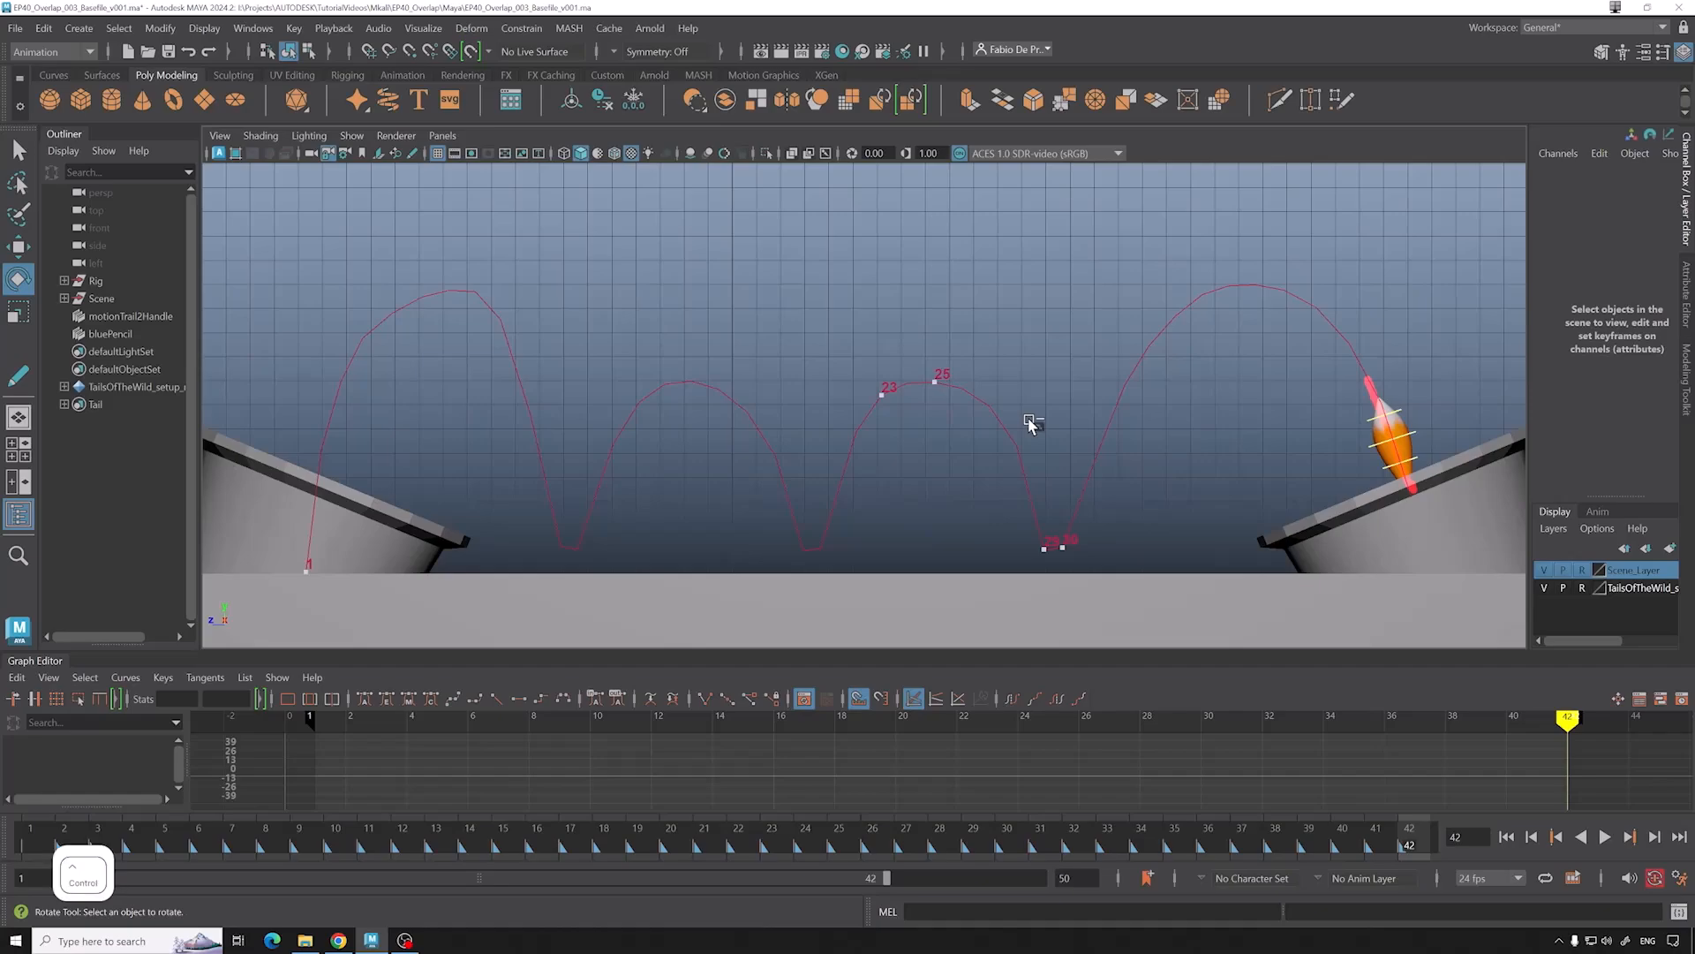
key(ctrl+Insert)
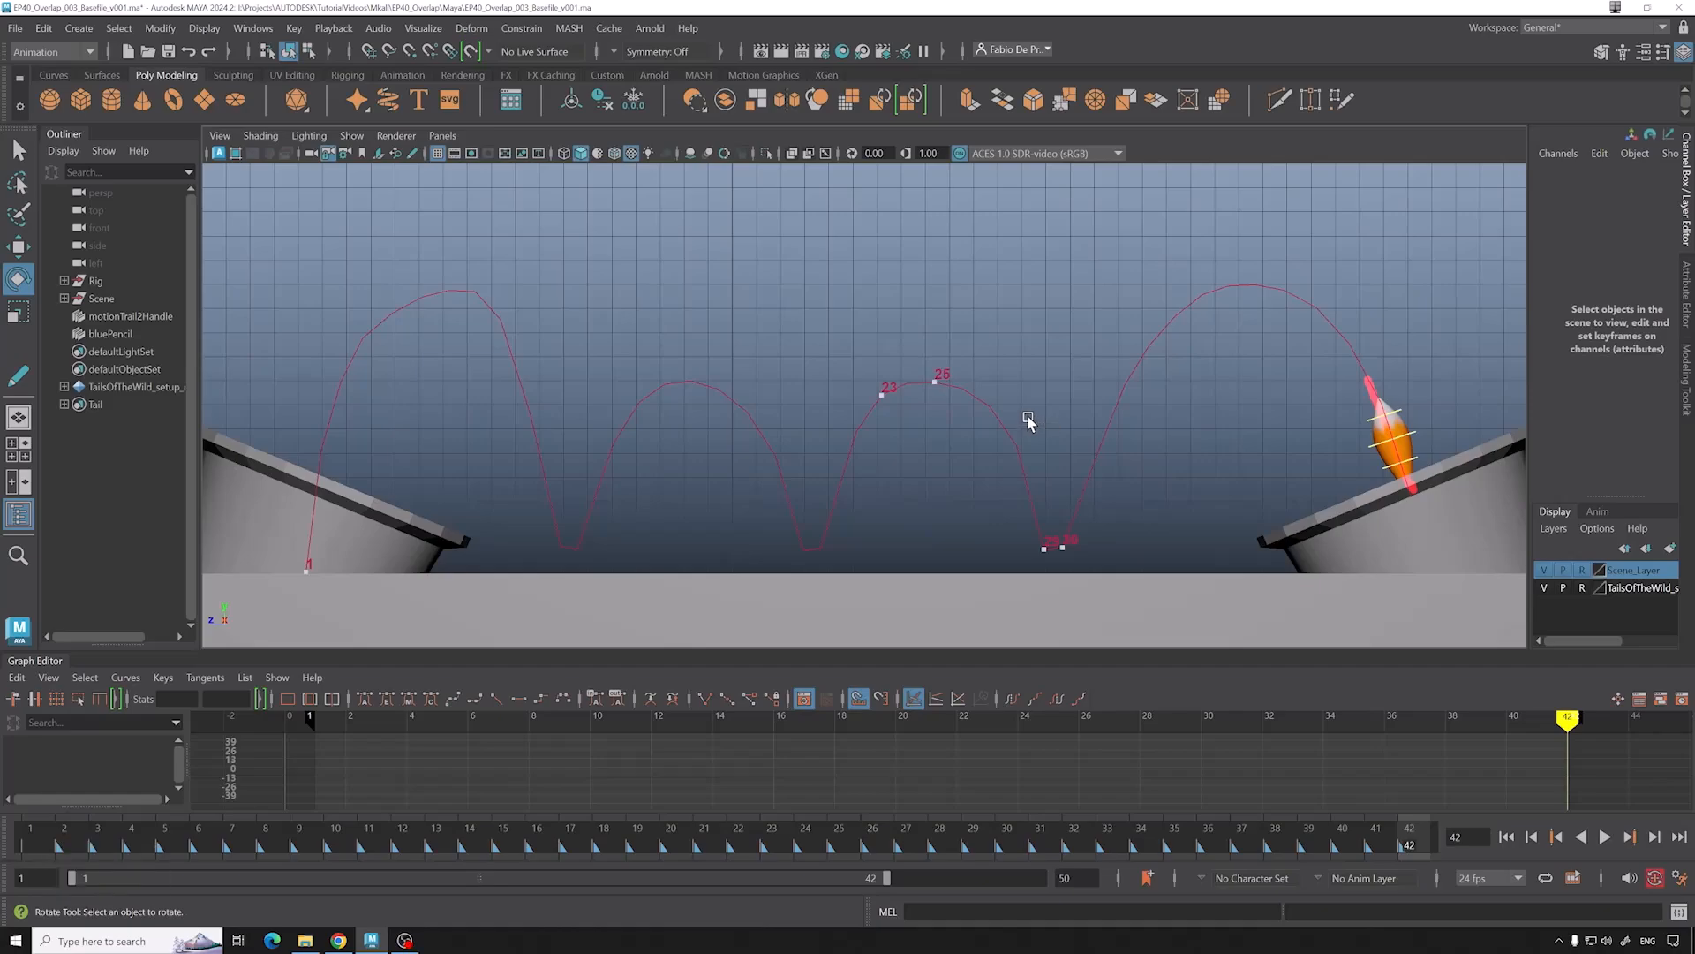
Step: Hide the motion trail and the blue pencil drawing, and turn off the display of the rig's control curves
click(142, 315)
ctrl+click(137, 334)
key(h)
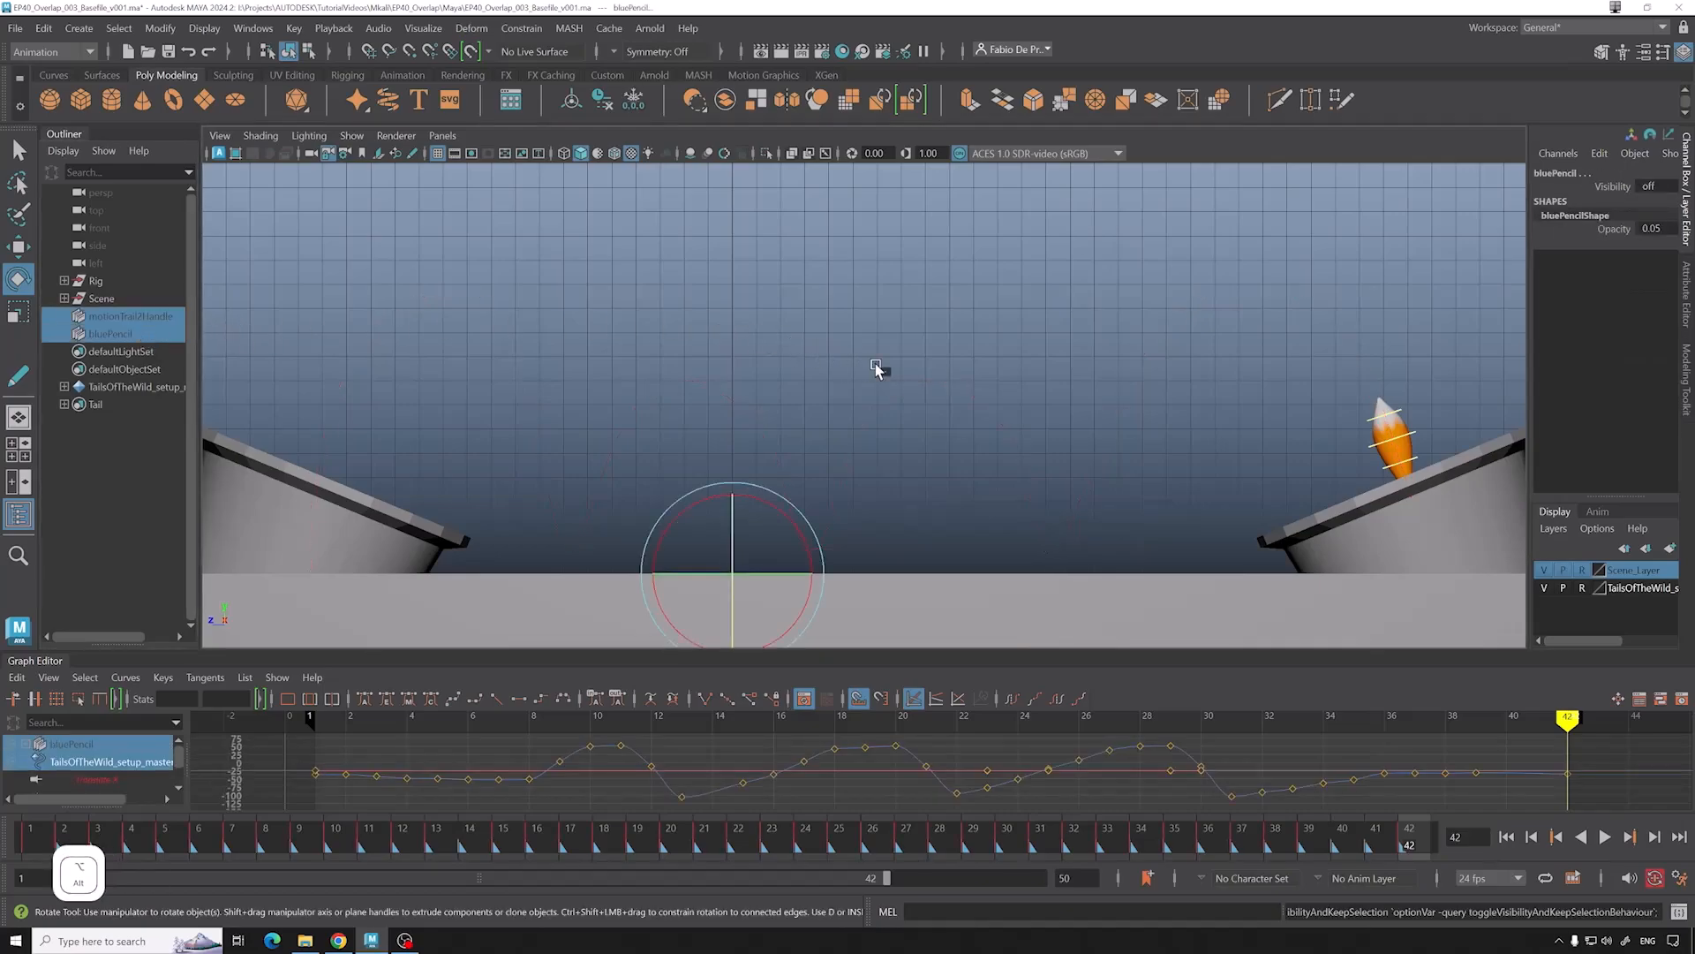
key(alt+End)
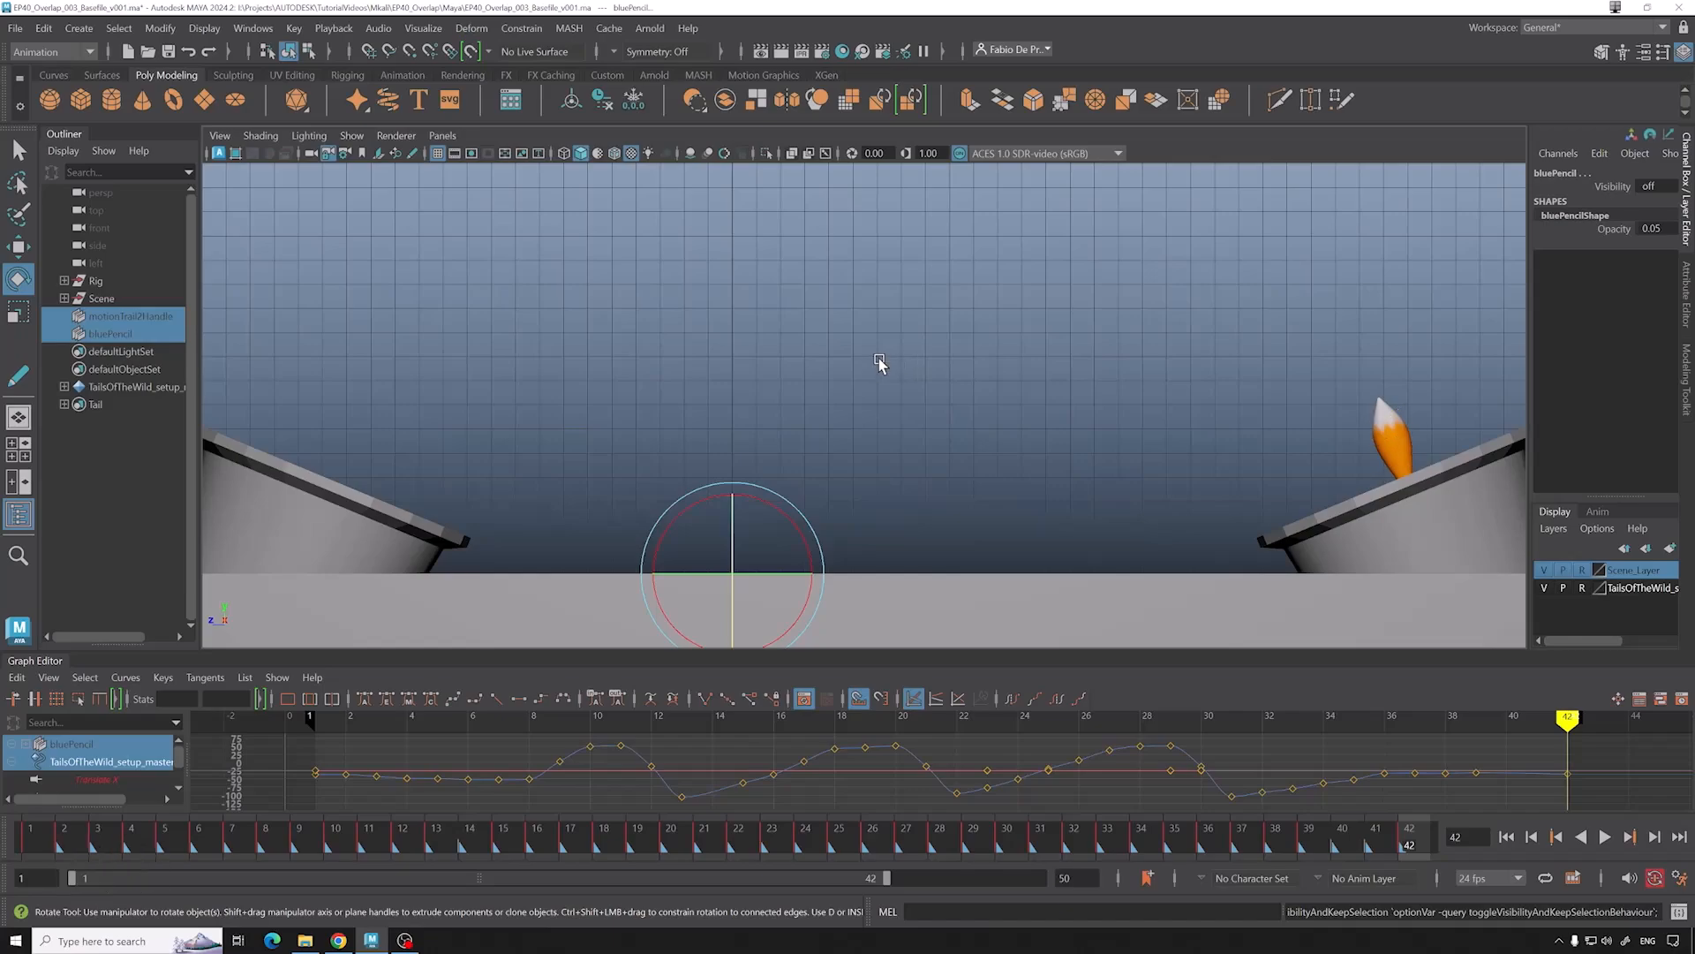
click(879, 366)
Step: Play the animation from frame 1 to check the tail's overlap, and scrub to frame 20
drag(237, 851, 30, 846)
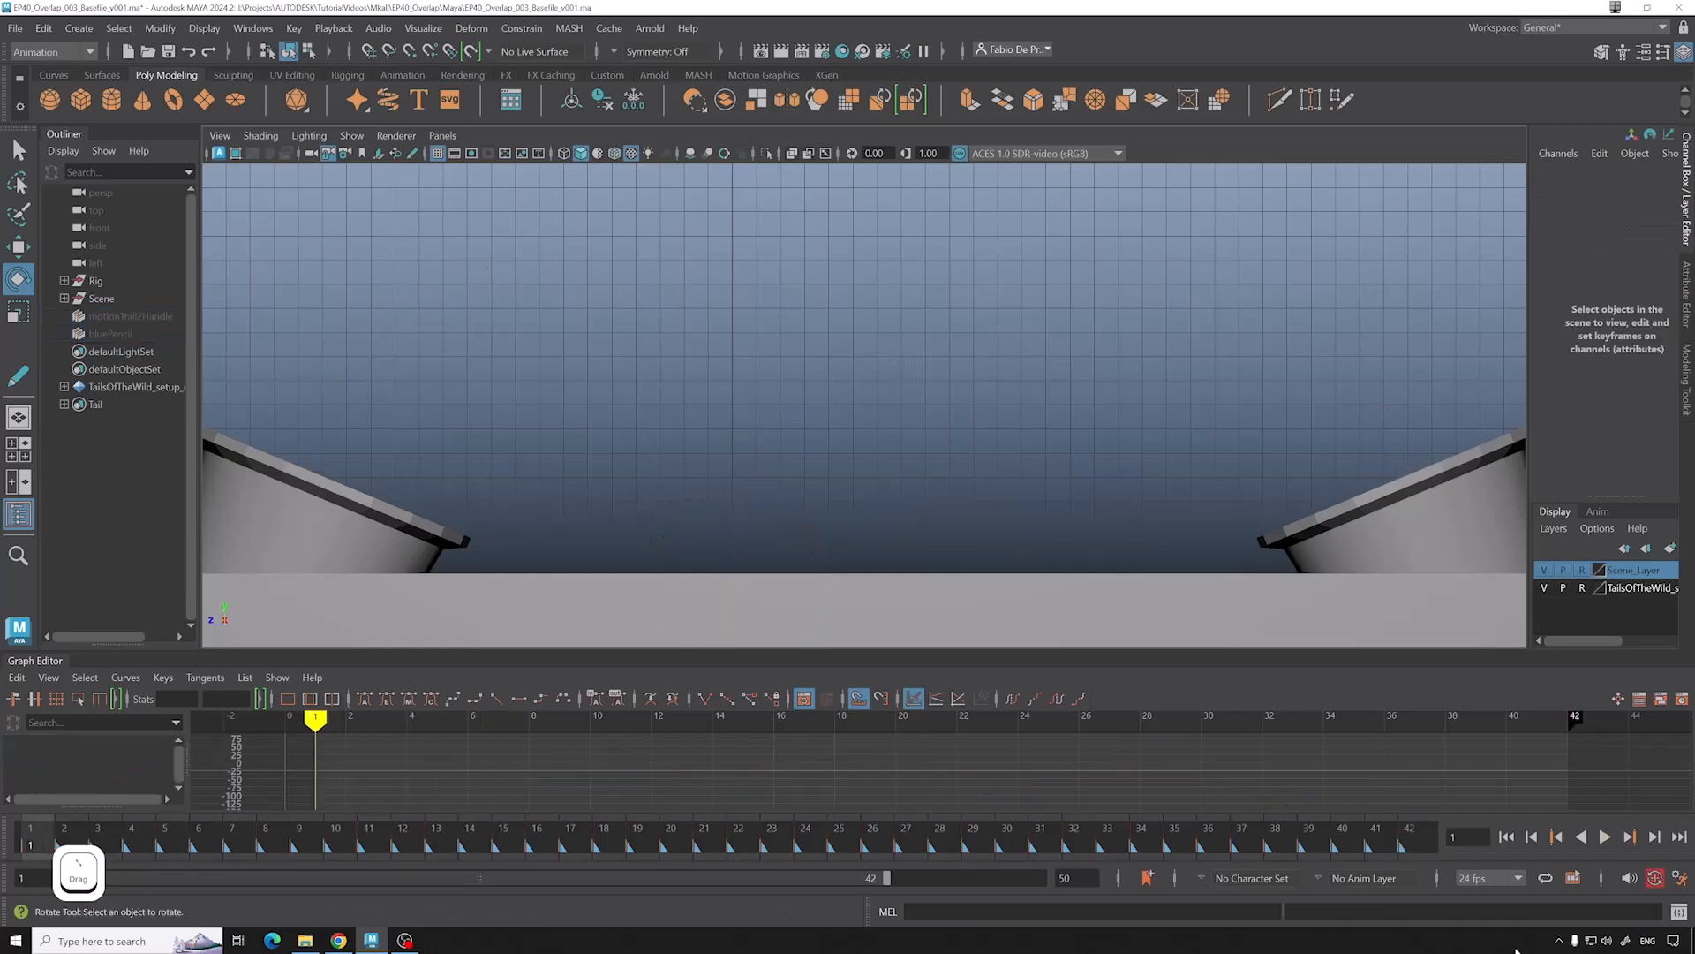
click(1605, 837)
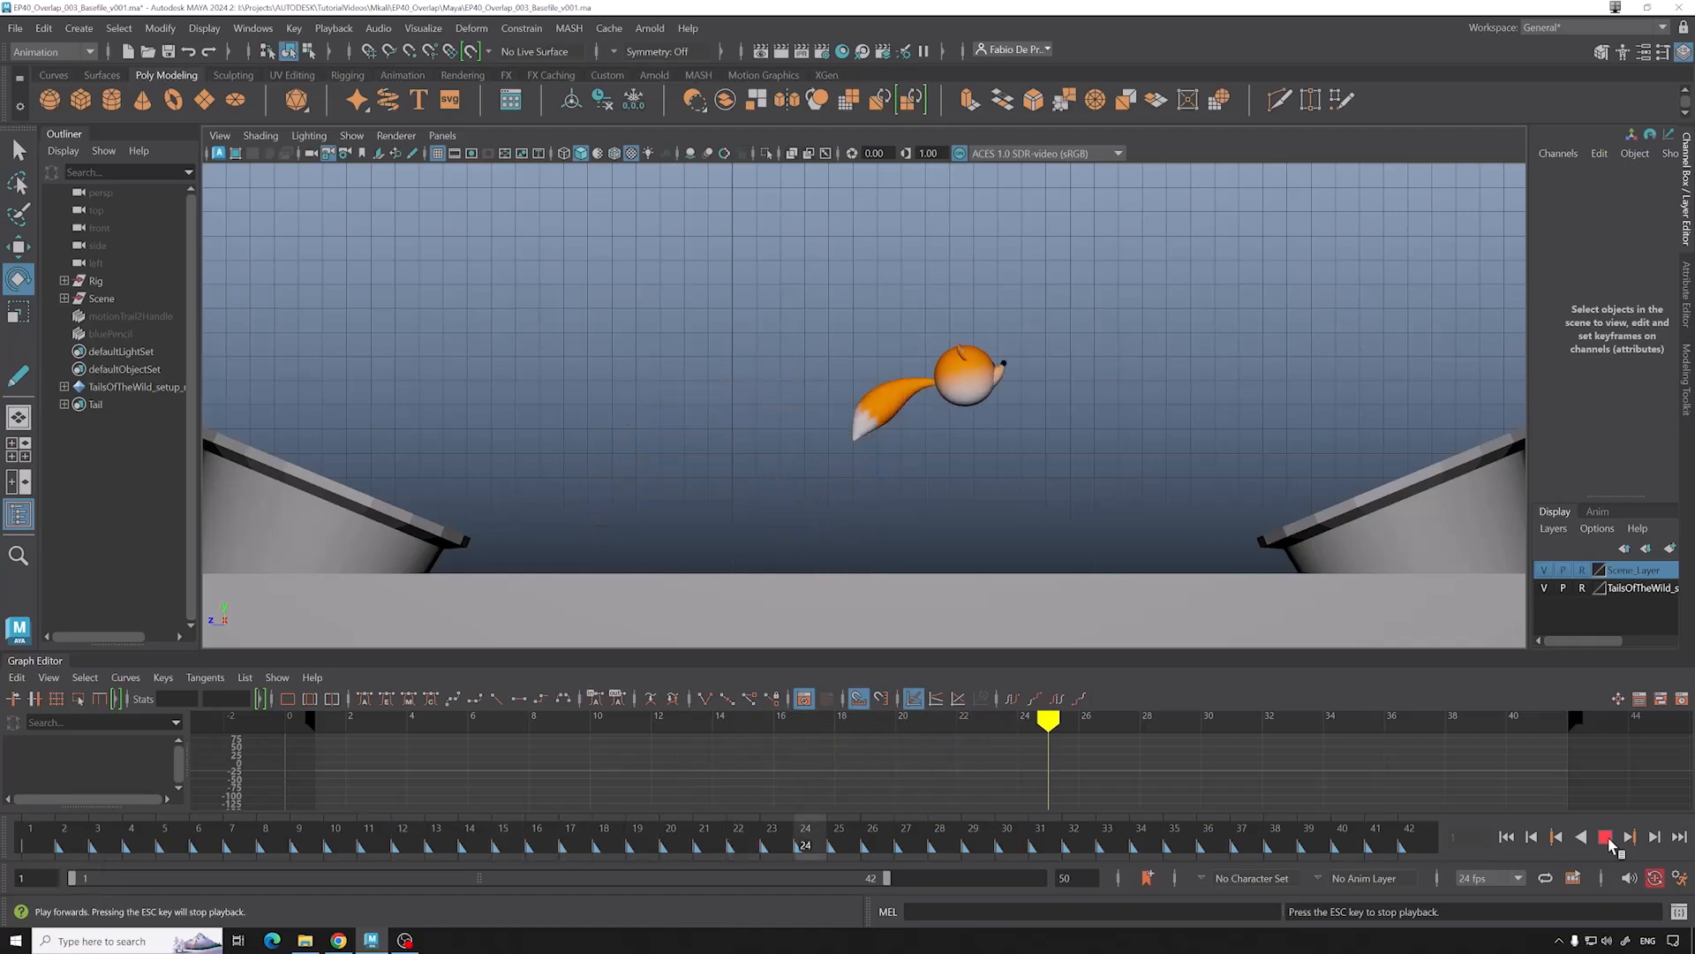
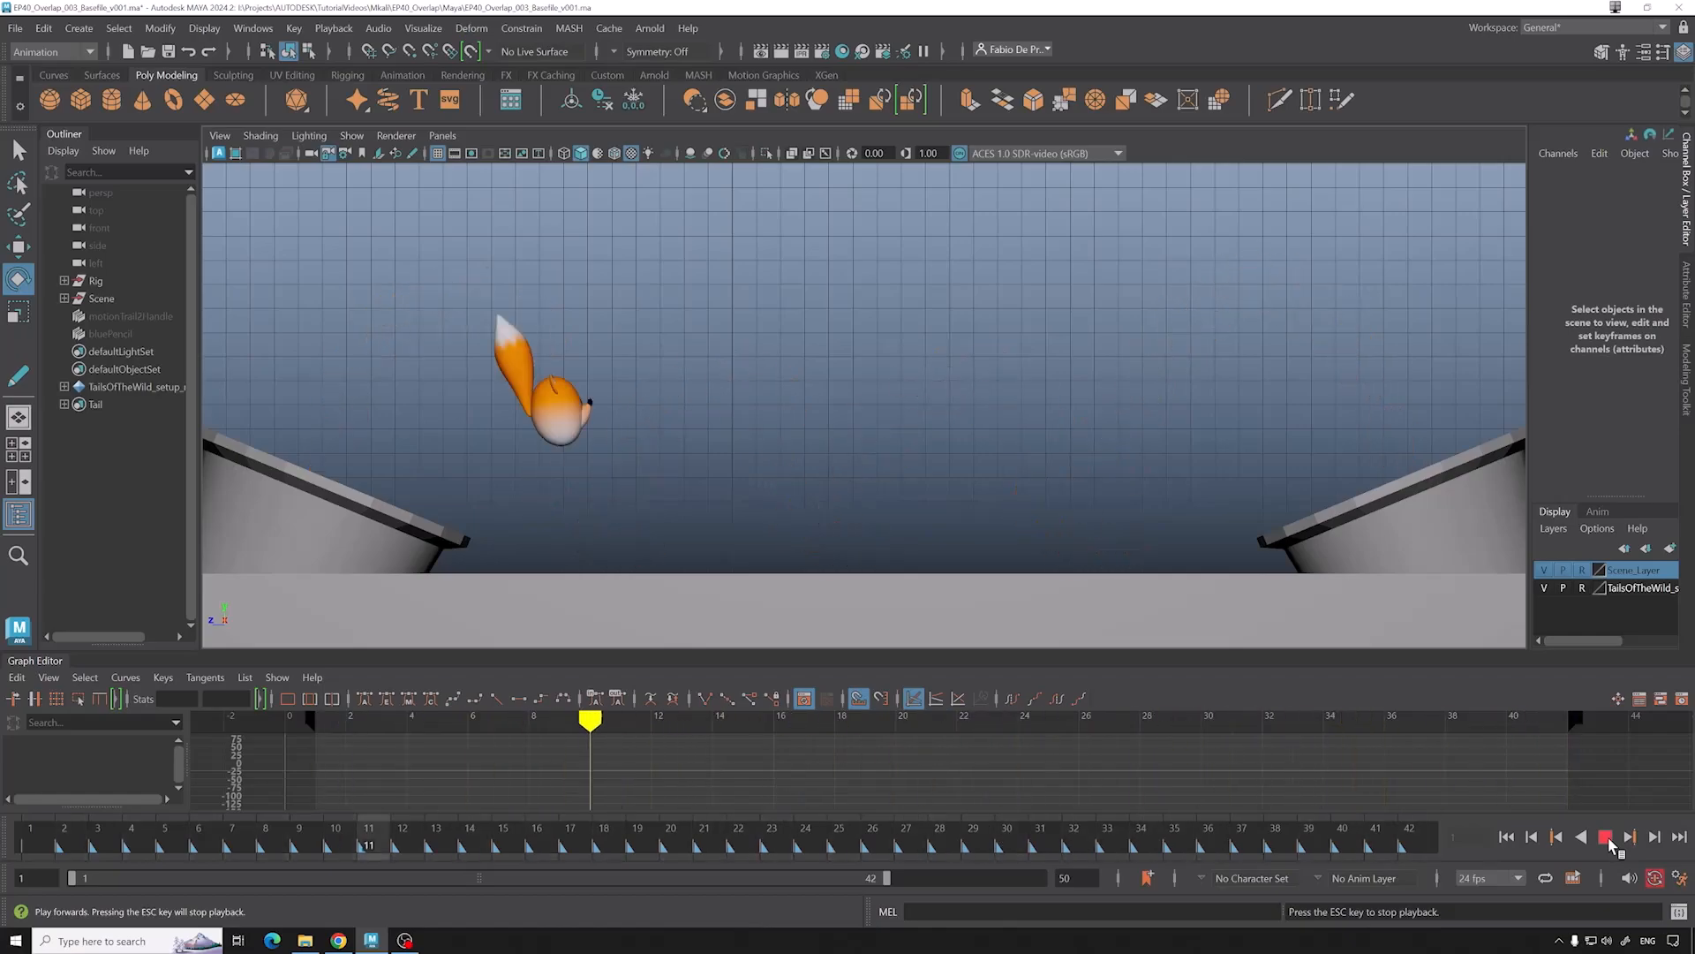
click(1607, 839)
drag(853, 852, 27, 687)
key(alt+v)
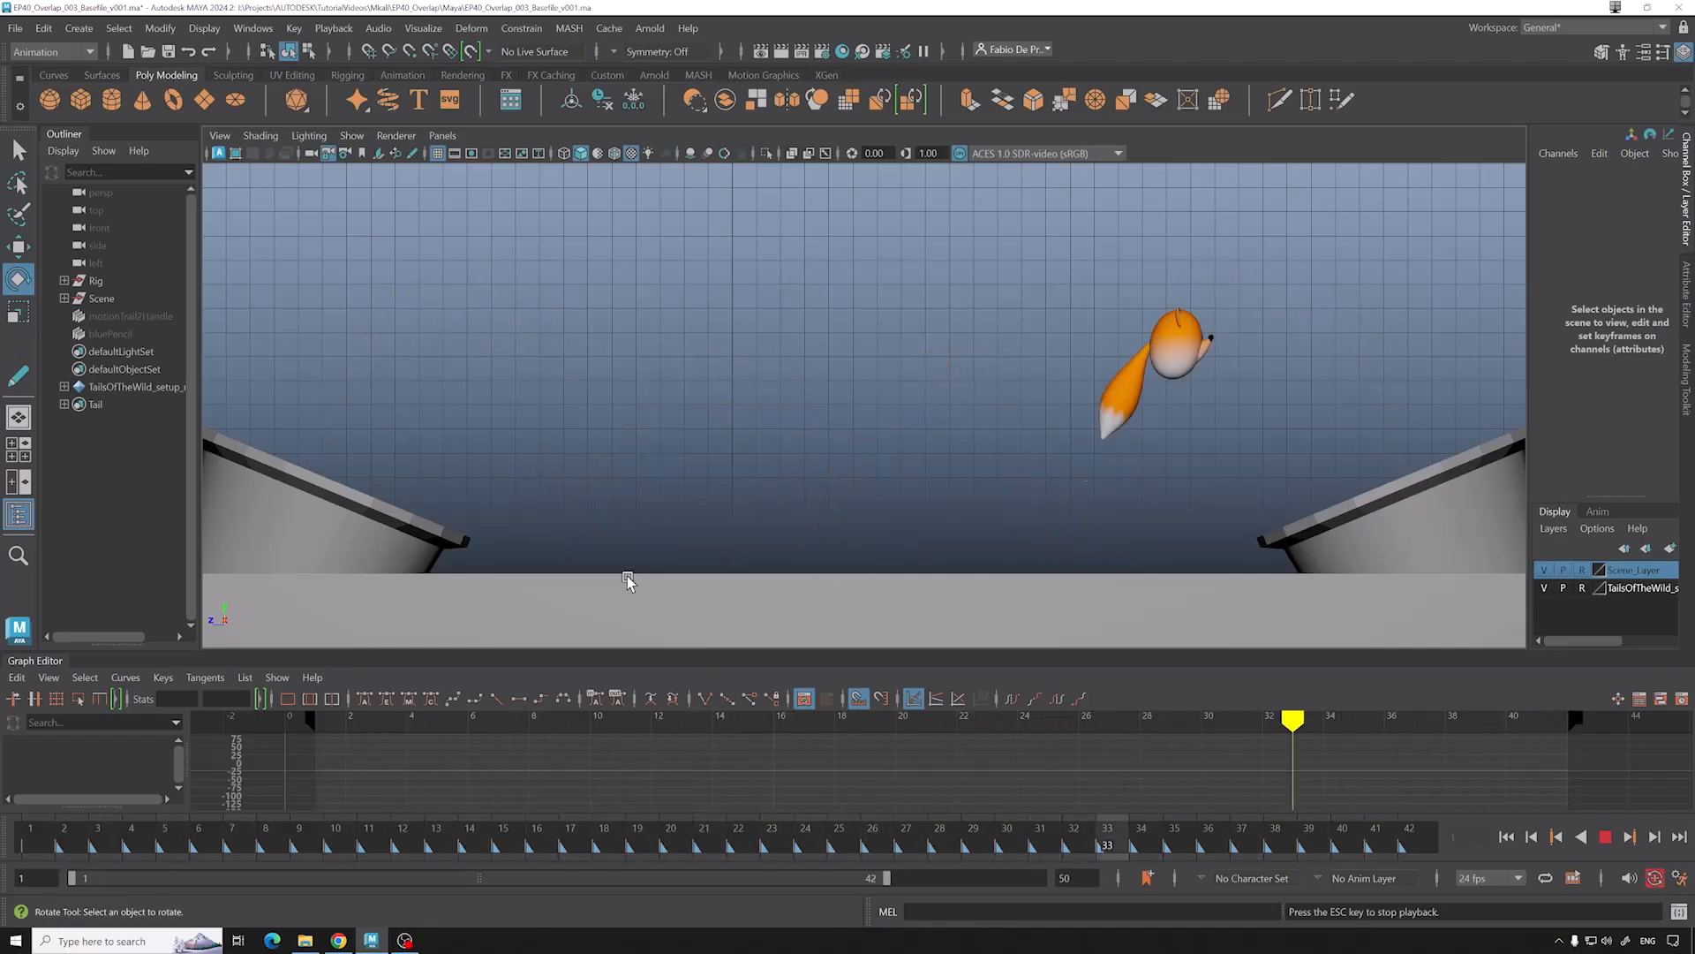
key(alt+v)
drag(541, 806, 684, 812)
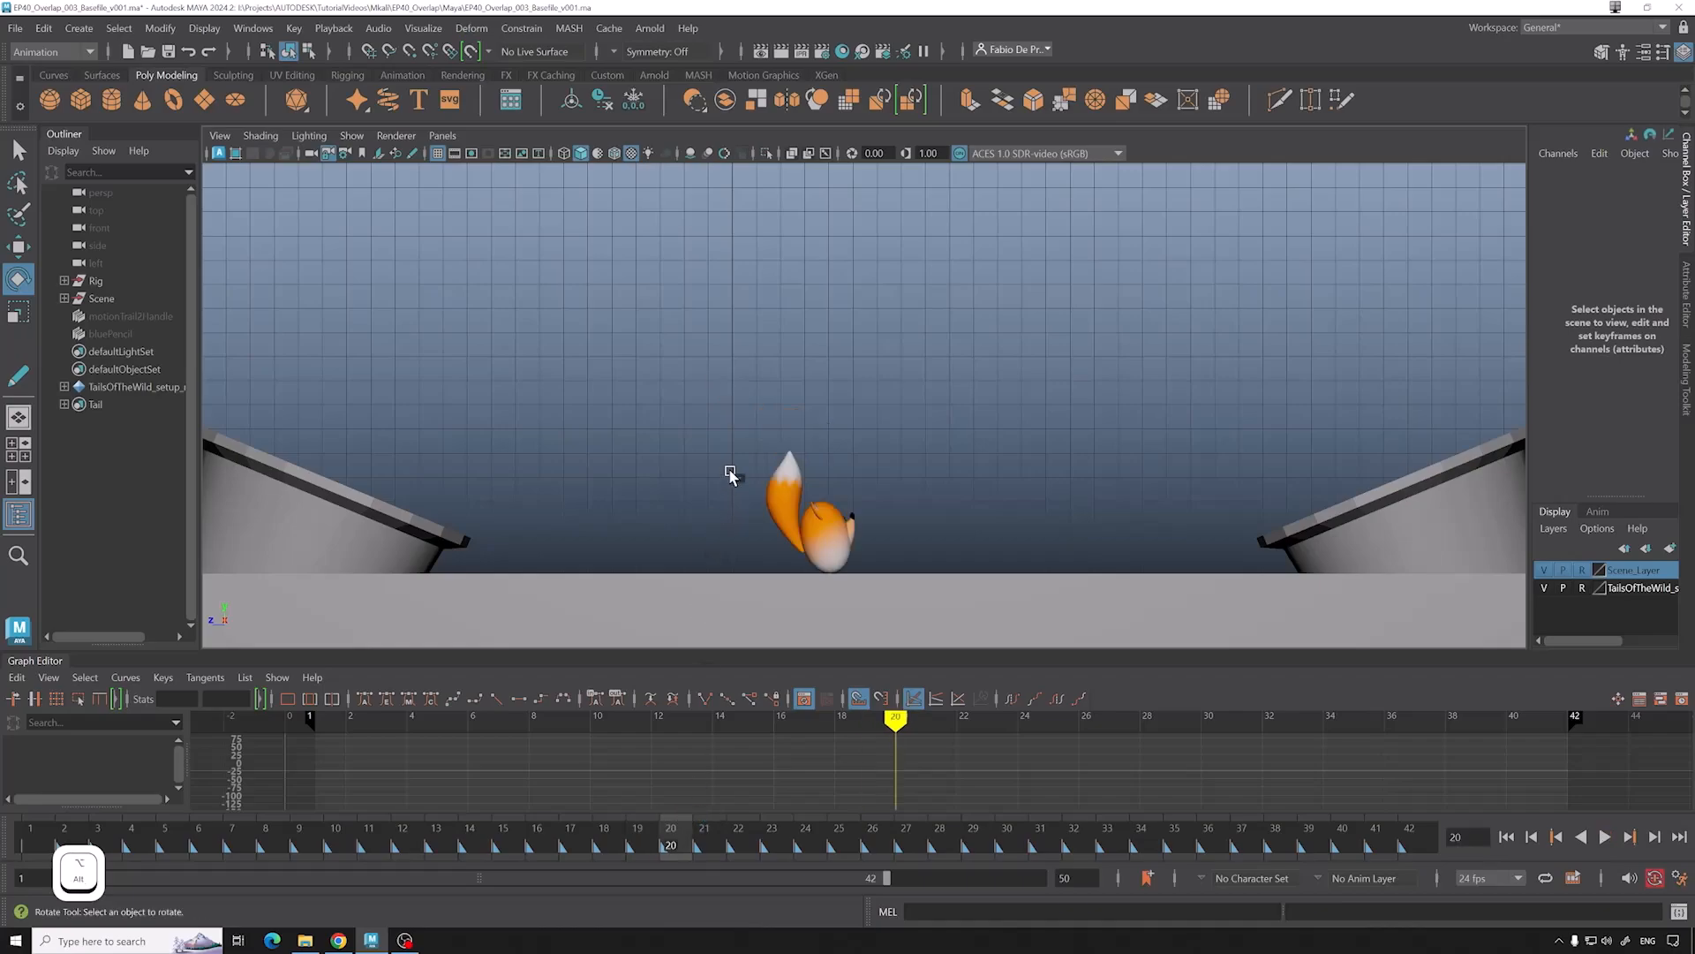
Step: Turn the rig's control curves back on and show the blue pencil drawing
key(alt+1)
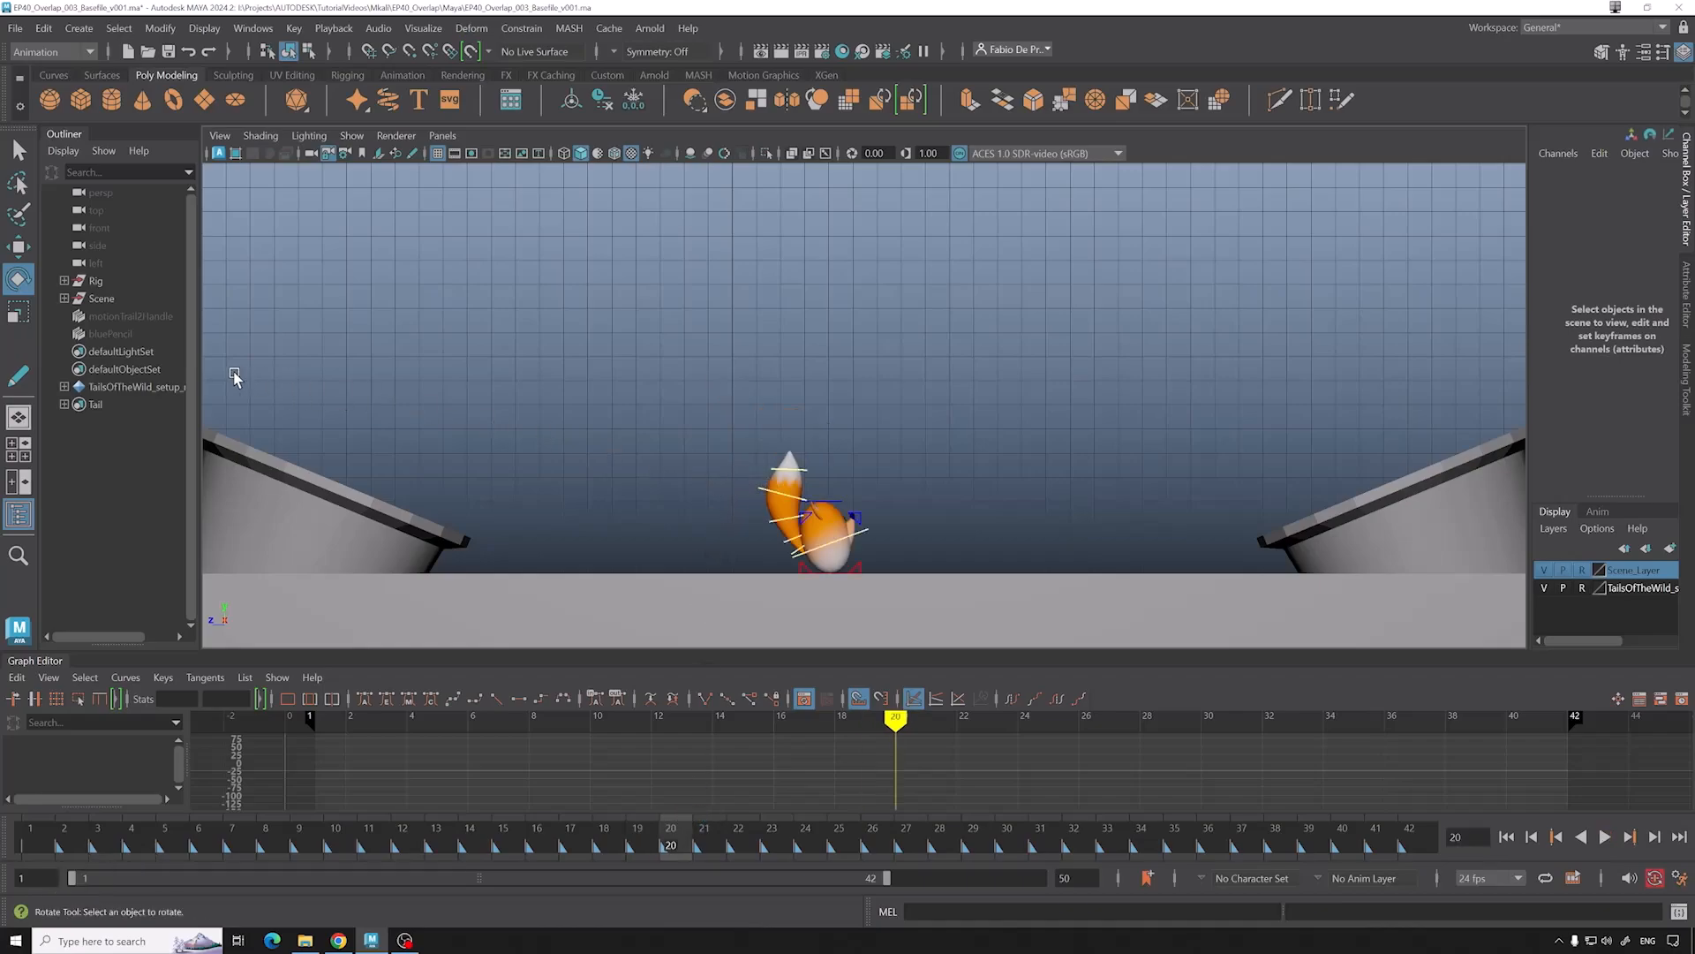
click(137, 333)
key(h)
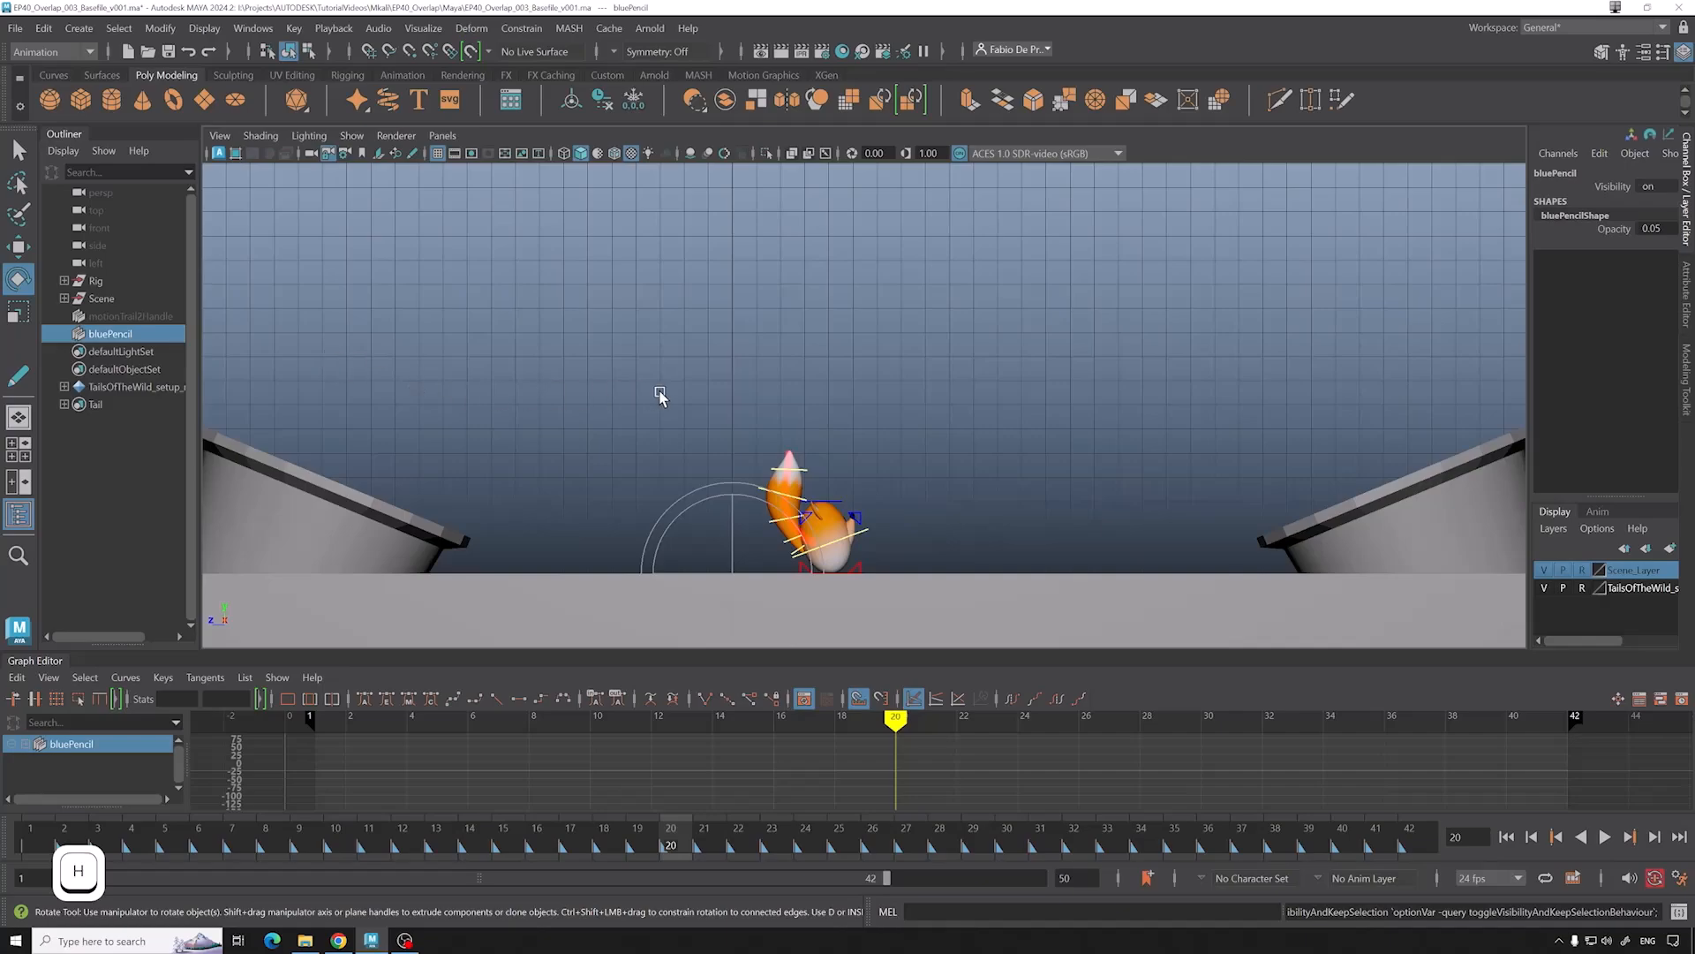
Step: Select the fourth tail control and display only its Rotate Z curve in the Graph Editor
click(722, 400)
click(774, 497)
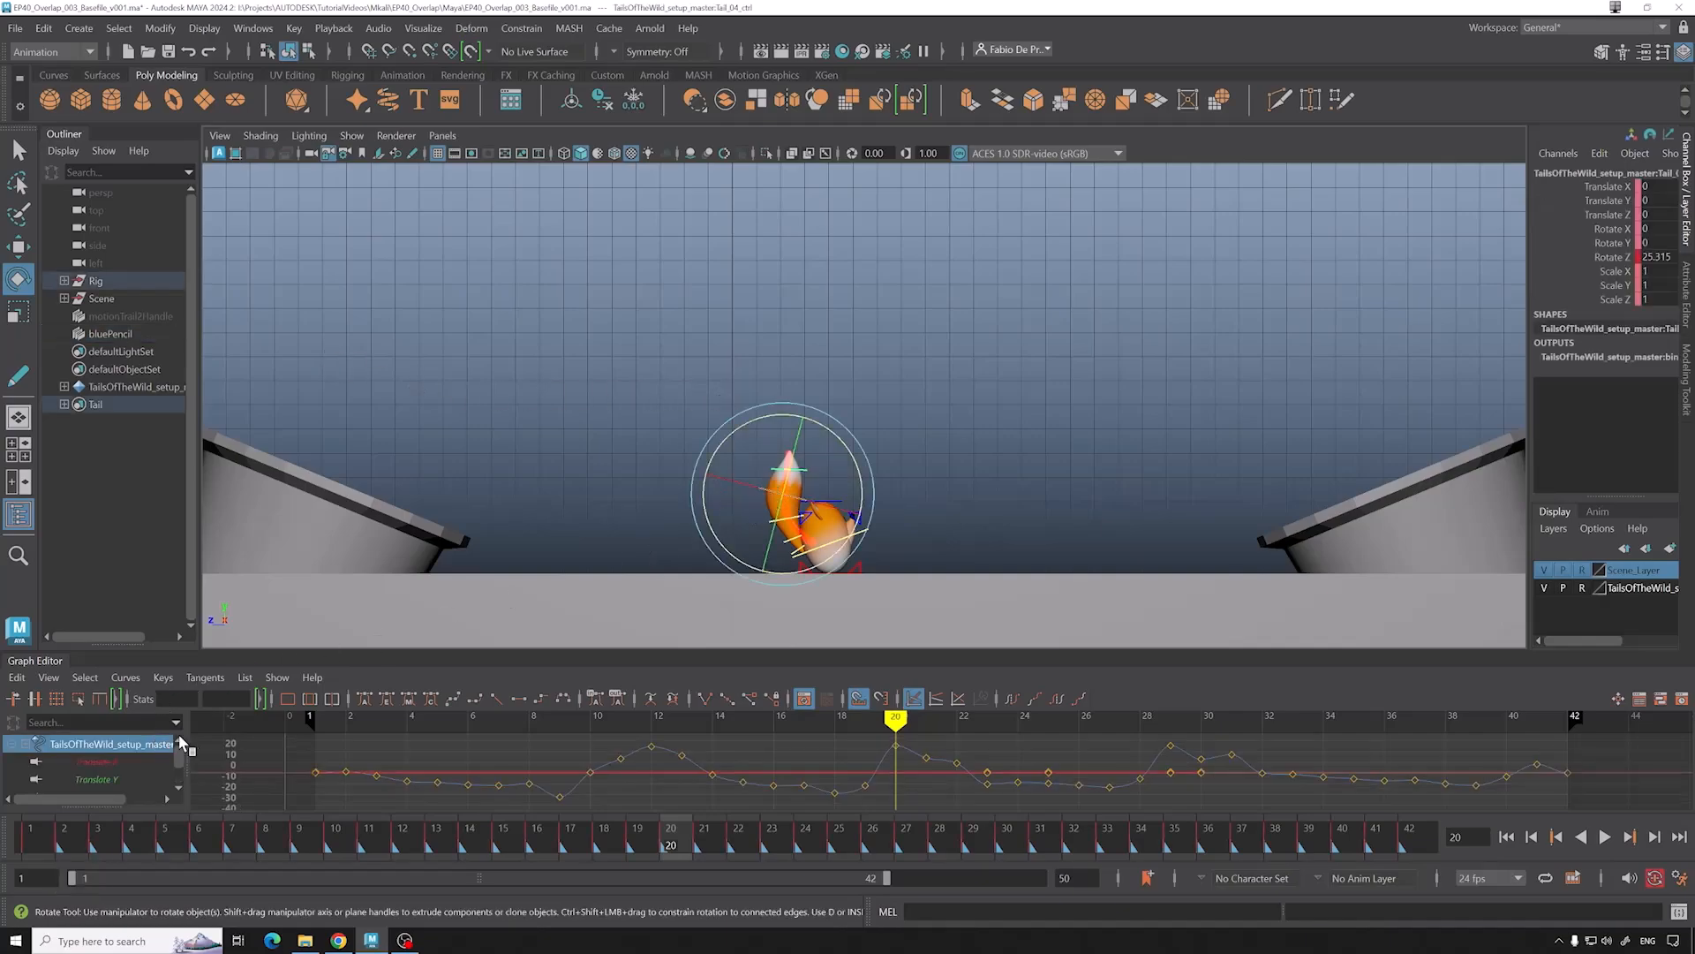
scroll(178, 781, down, 2)
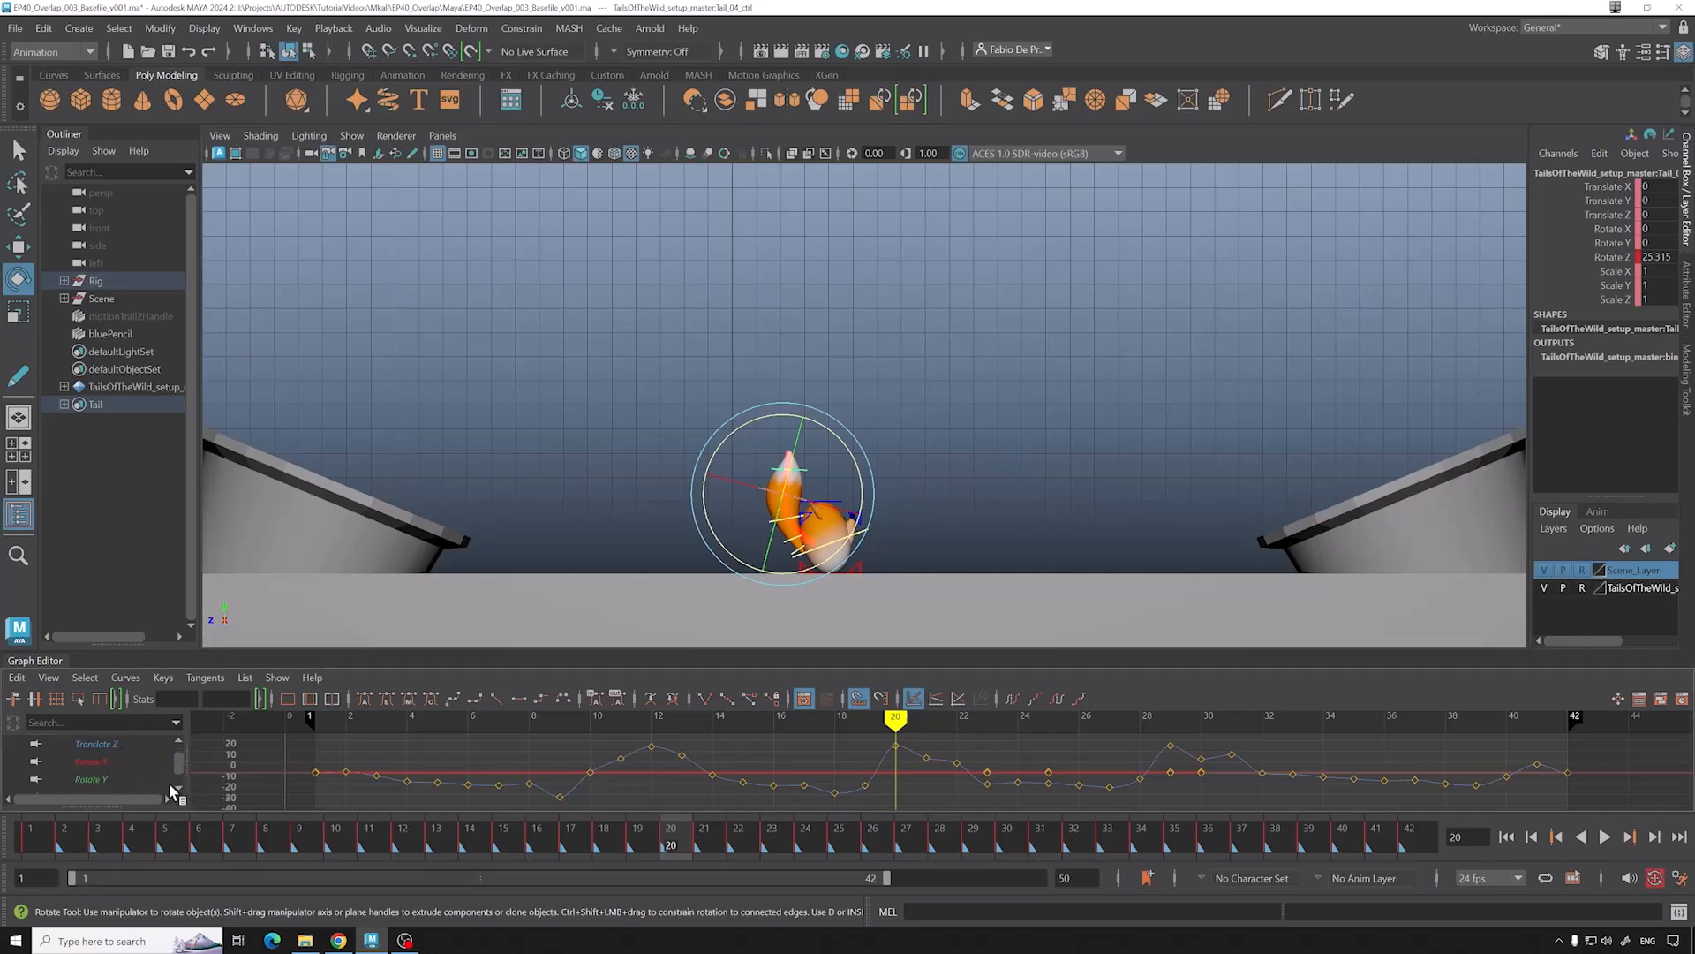
click(143, 787)
click(179, 787)
click(150, 780)
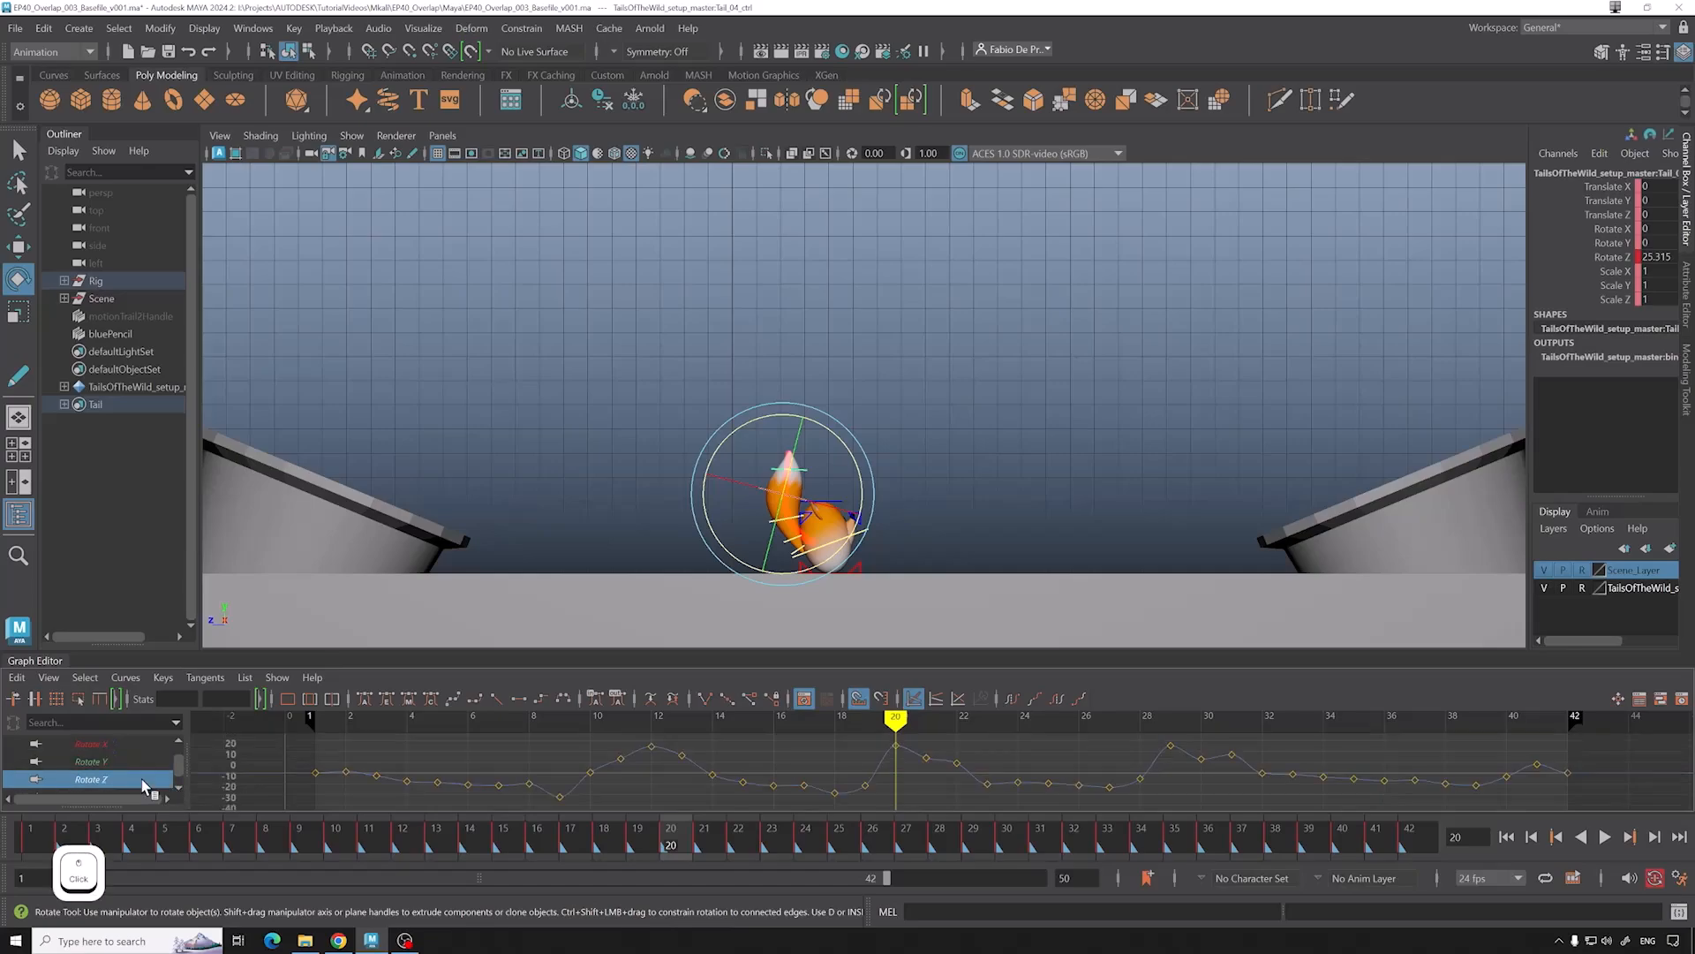
Step: Select the tail's base control, enlarge the Graph Editor and isolate the control's Rotate Z curve
click(919, 453)
click(799, 554)
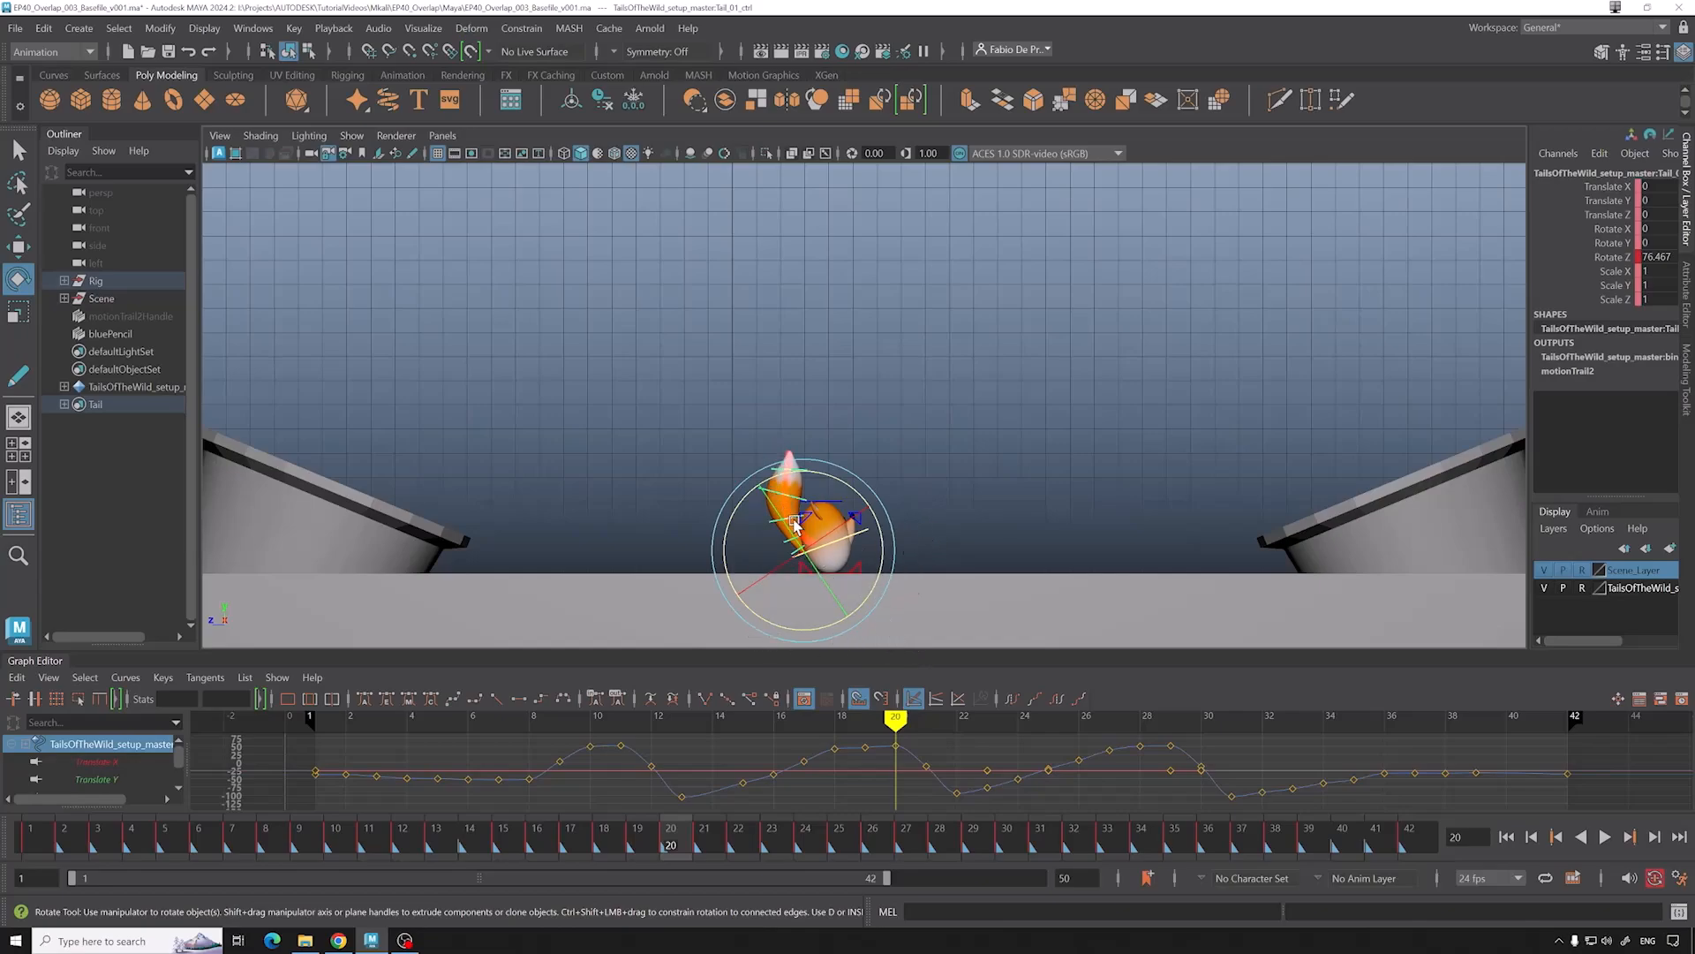
drag(996, 650, 998, 632)
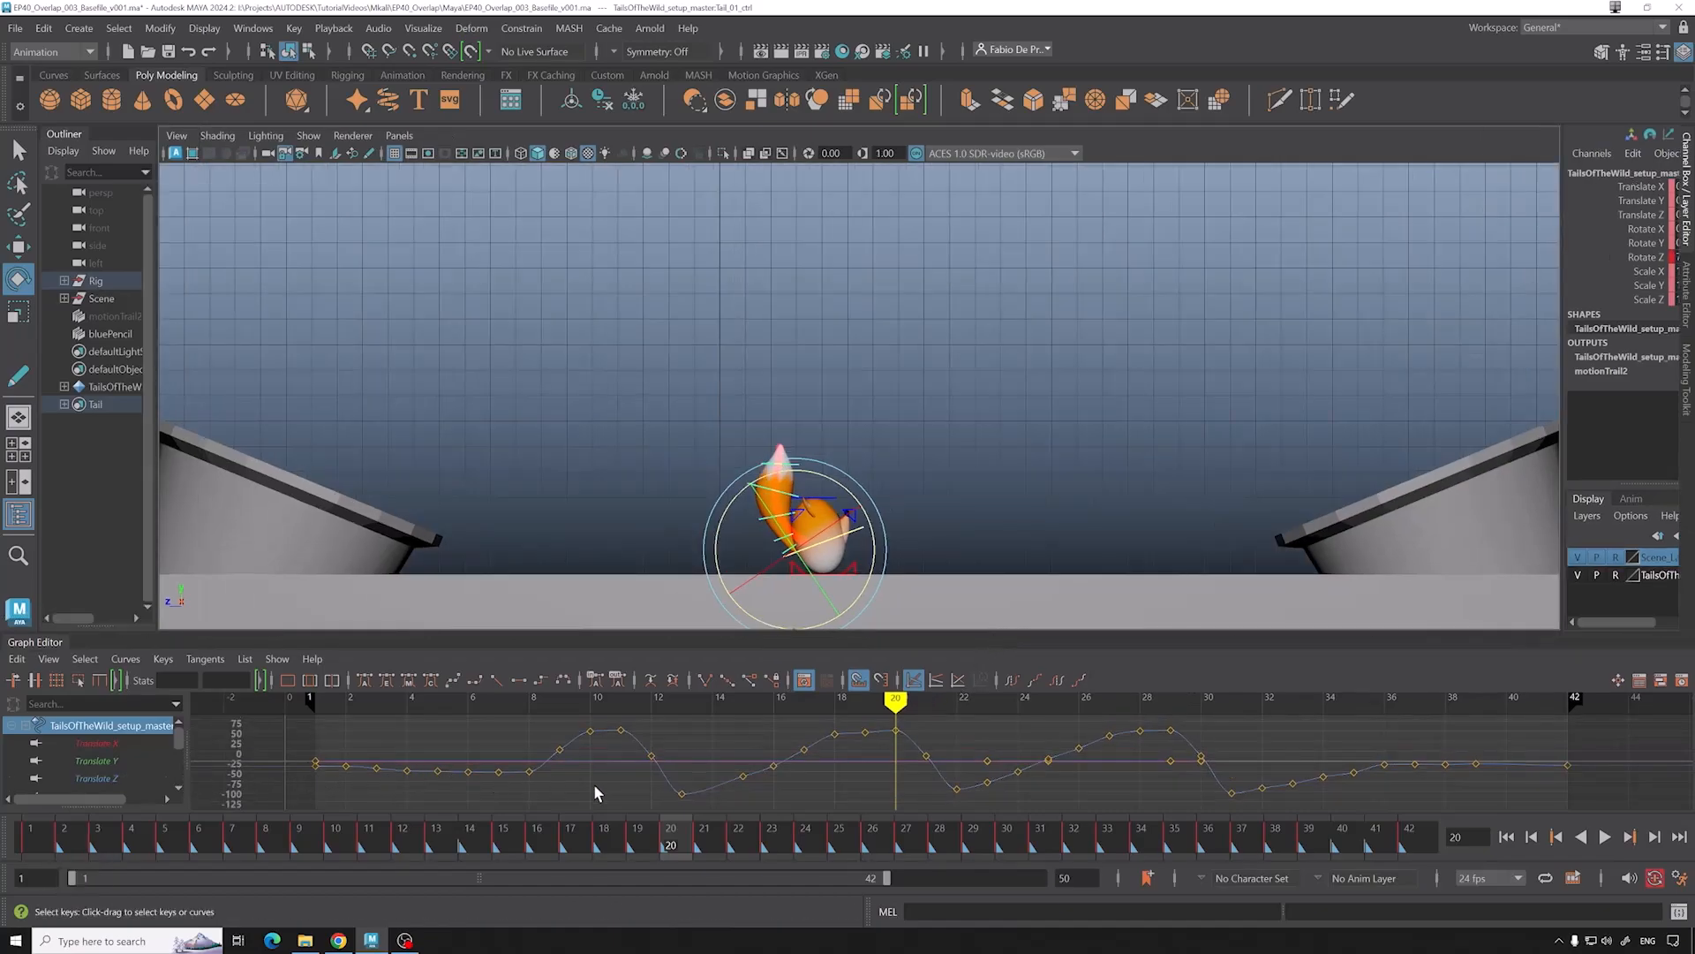
drag(687, 794, 736, 798)
click(701, 777)
right_click(749, 790)
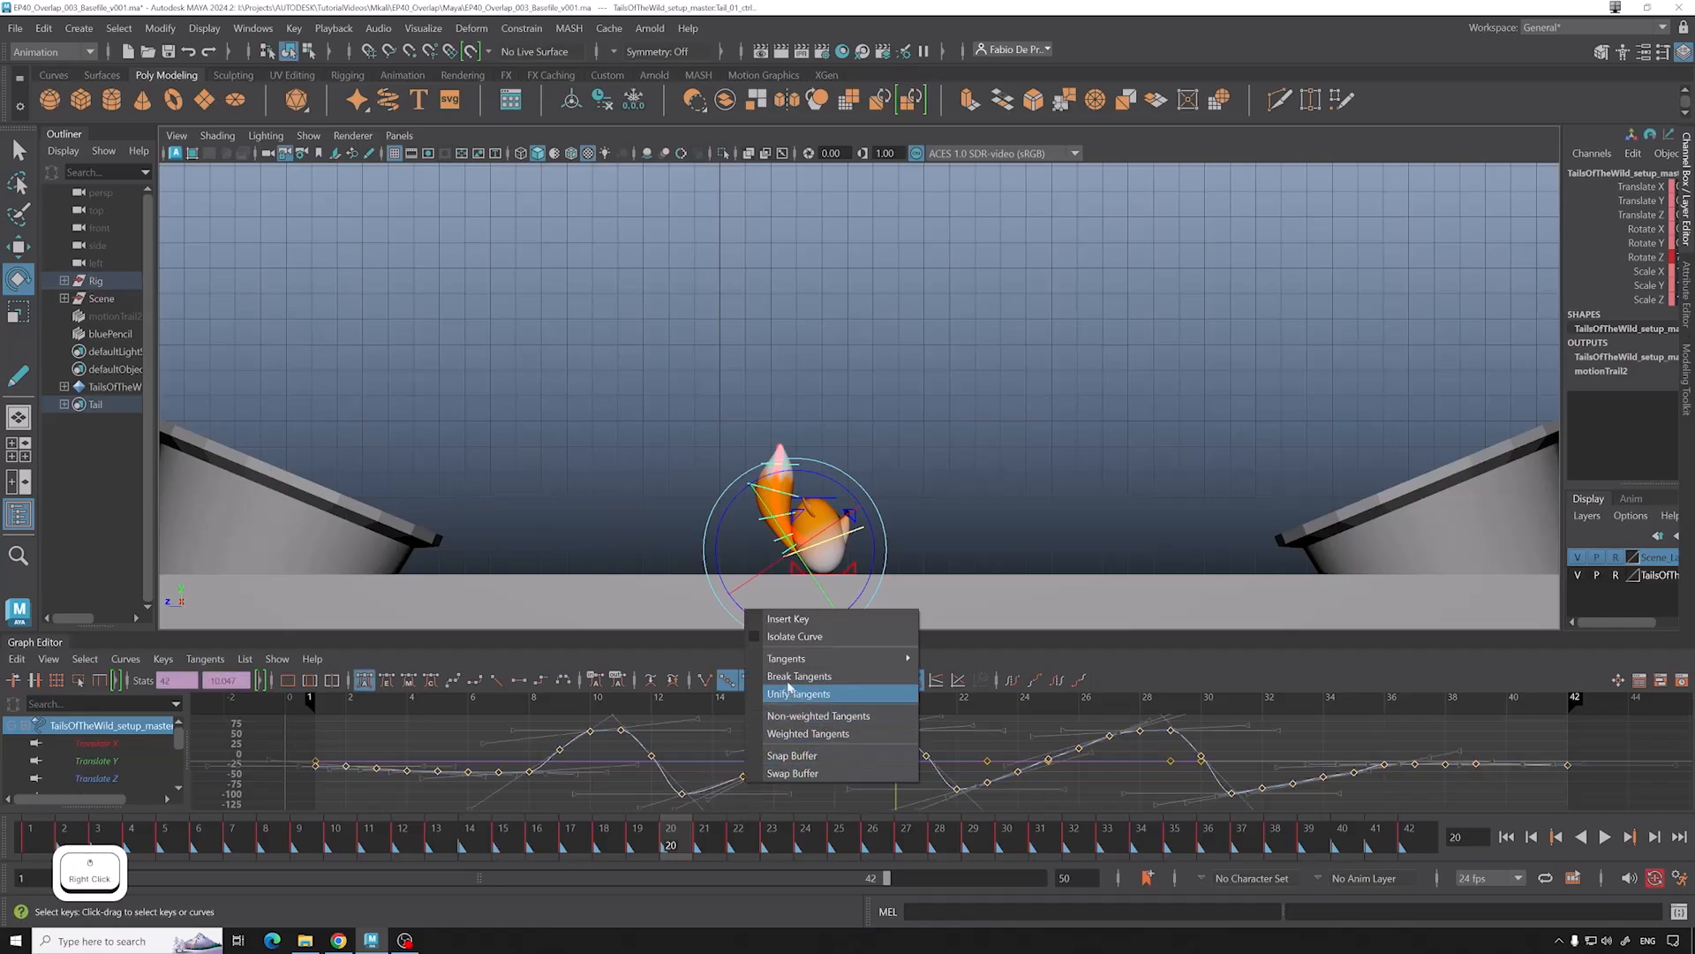
click(793, 636)
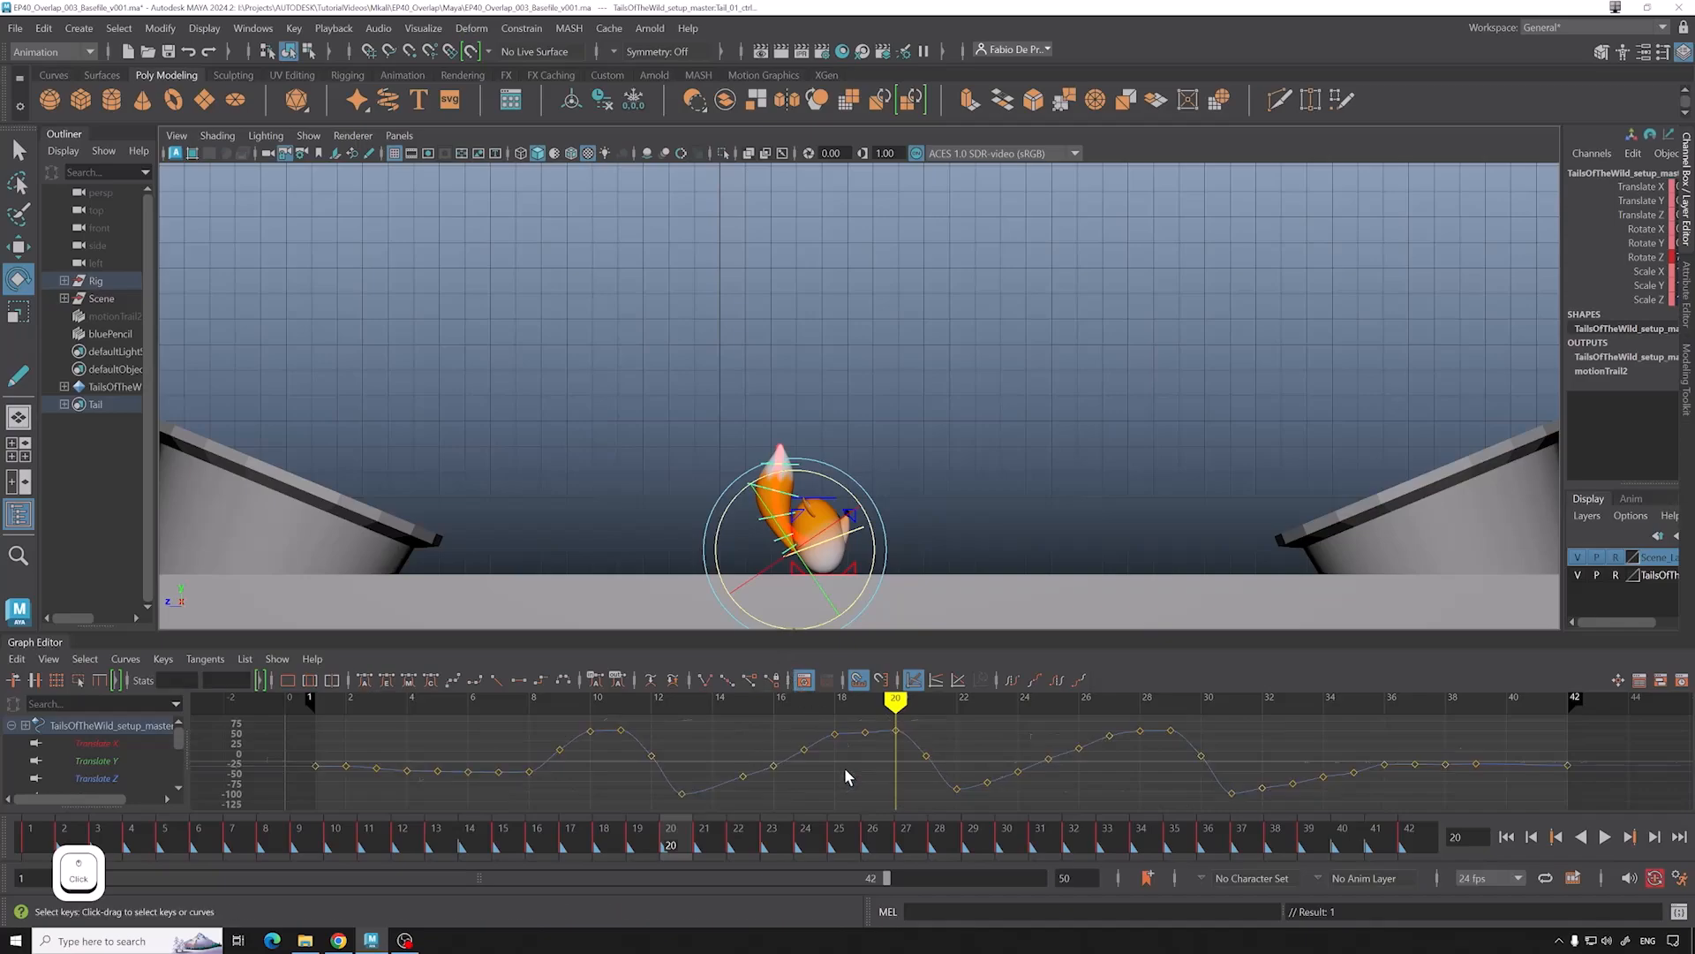
Step: Delete the Rotate Z key at frame 19 on the tail base control's curve
drag(912, 633, 913, 604)
alt+middle_drag(839, 749, 999, 803)
scroll(883, 746, up, 3)
scroll(908, 701, up, 2)
drag(960, 672, 836, 676)
drag(845, 753, 844, 752)
drag(680, 706, 777, 784)
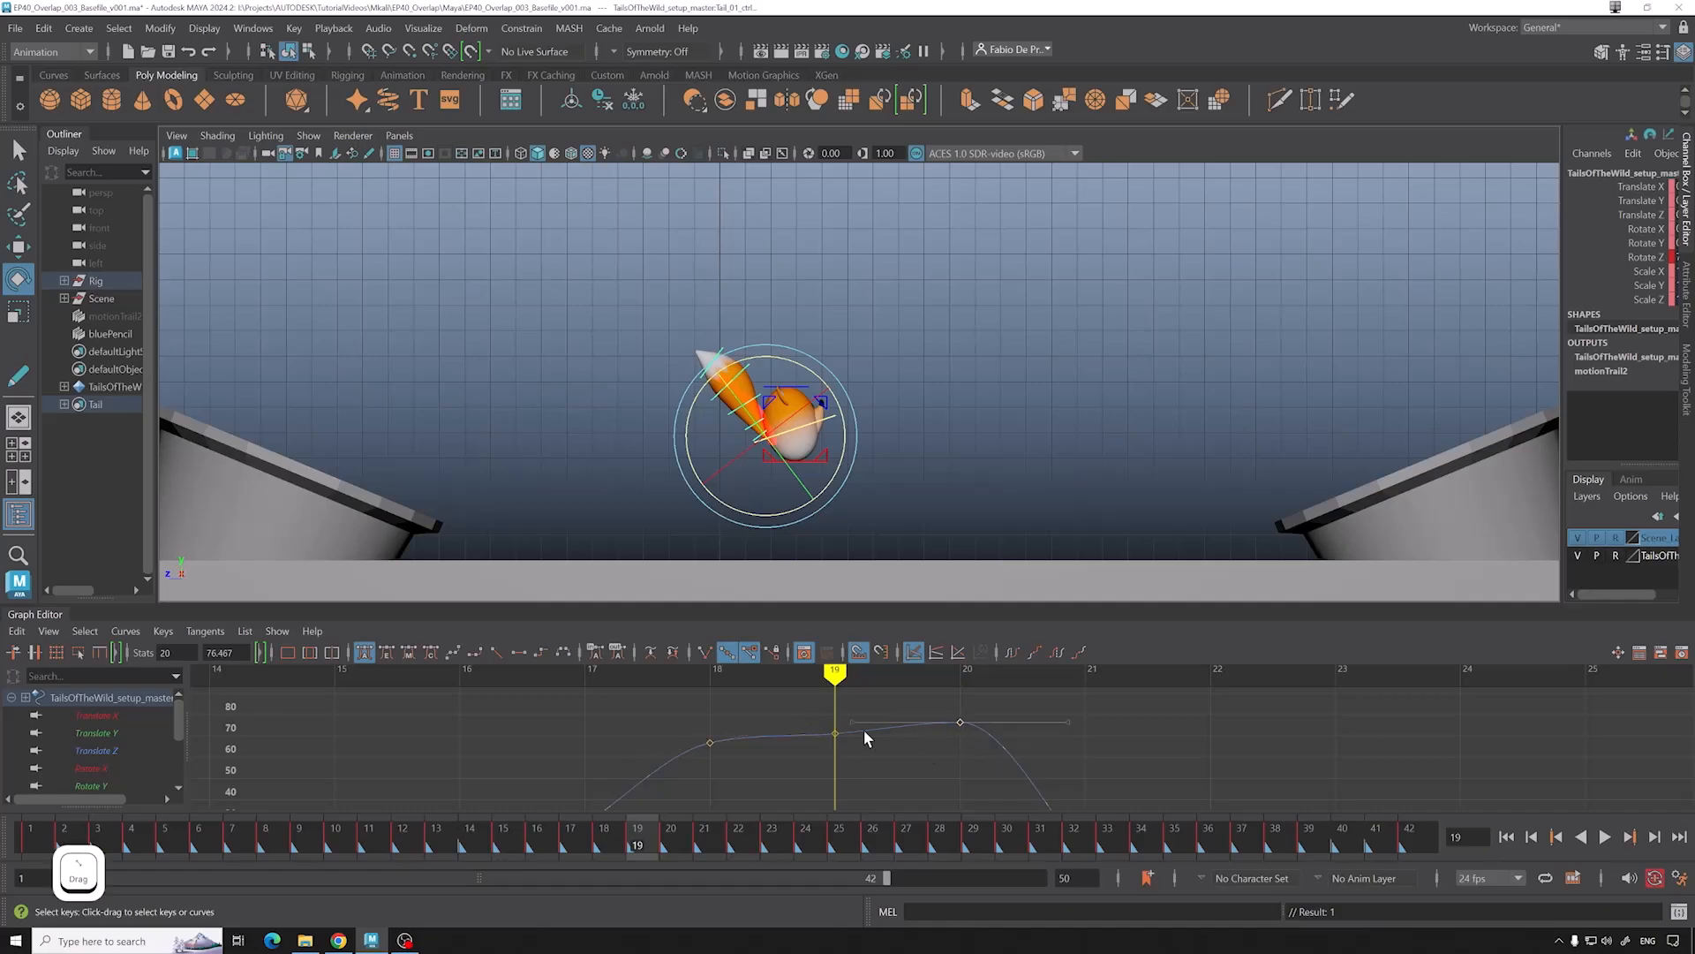
drag(848, 688, 817, 761)
middle_drag(860, 738, 857, 728)
key(ctrl+z)
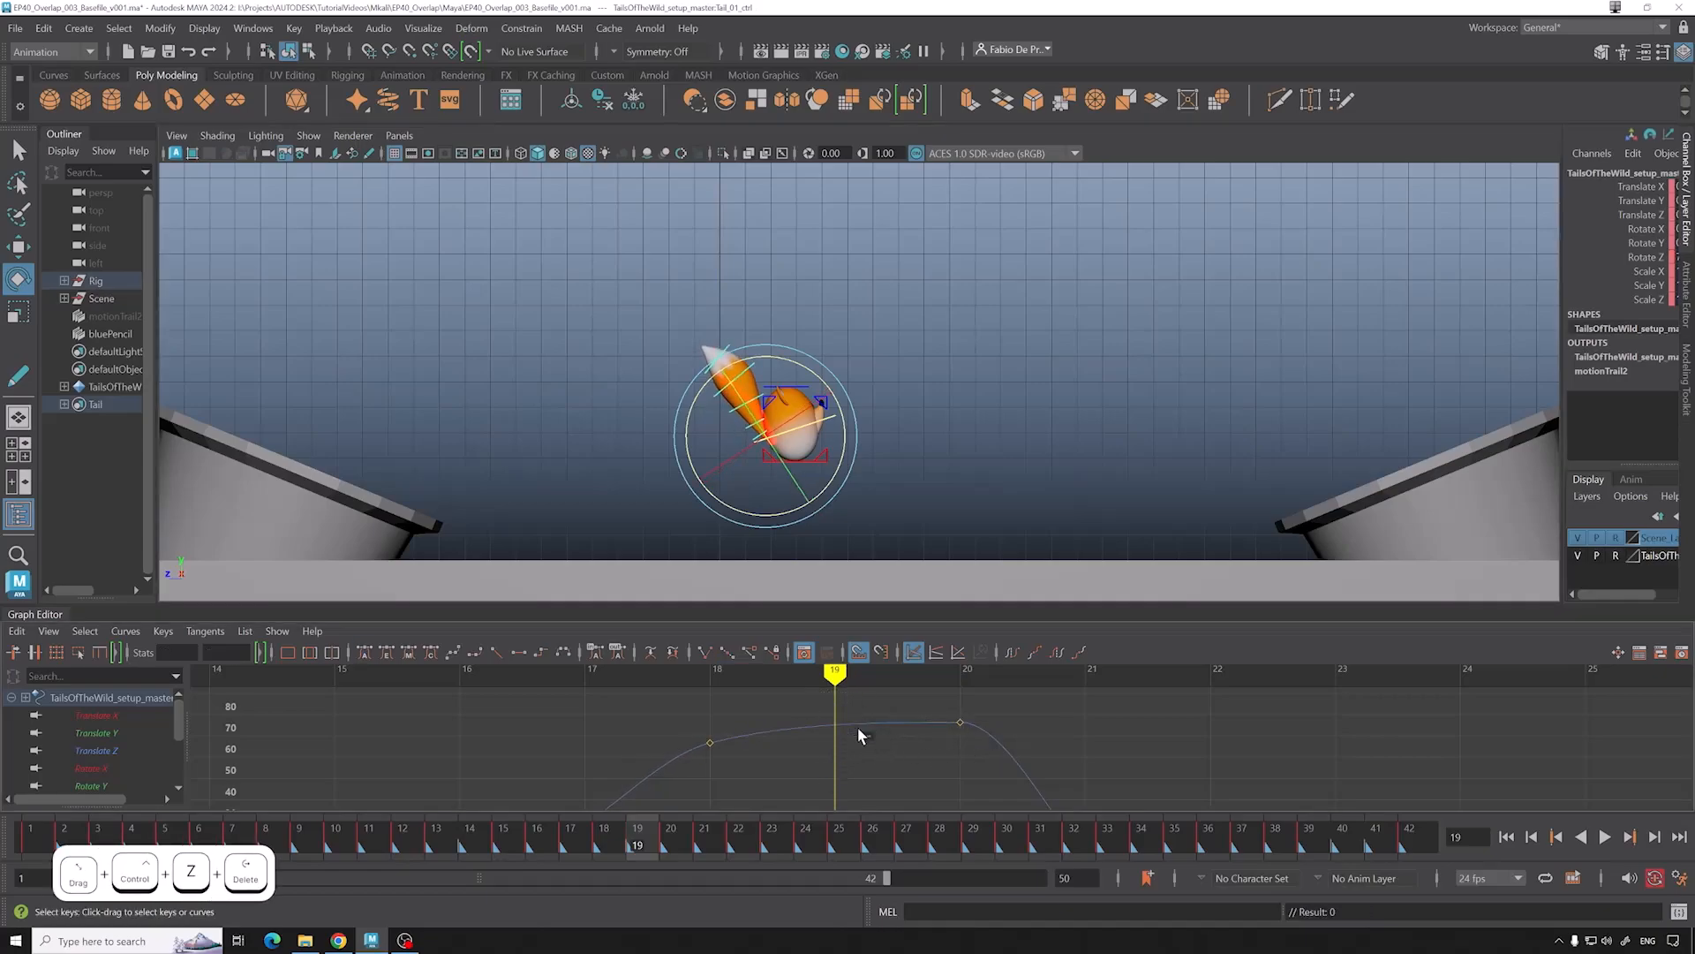
Step: Try deleting the tail base control's Rotate Z key at frame 21, and undo the deletion
click(719, 719)
scroll(926, 731, down, 3)
scroll(925, 731, down, 3)
alt+middle_drag(995, 742, 888, 729)
scroll(898, 724, up, 5)
click(781, 674)
drag(794, 711, 755, 741)
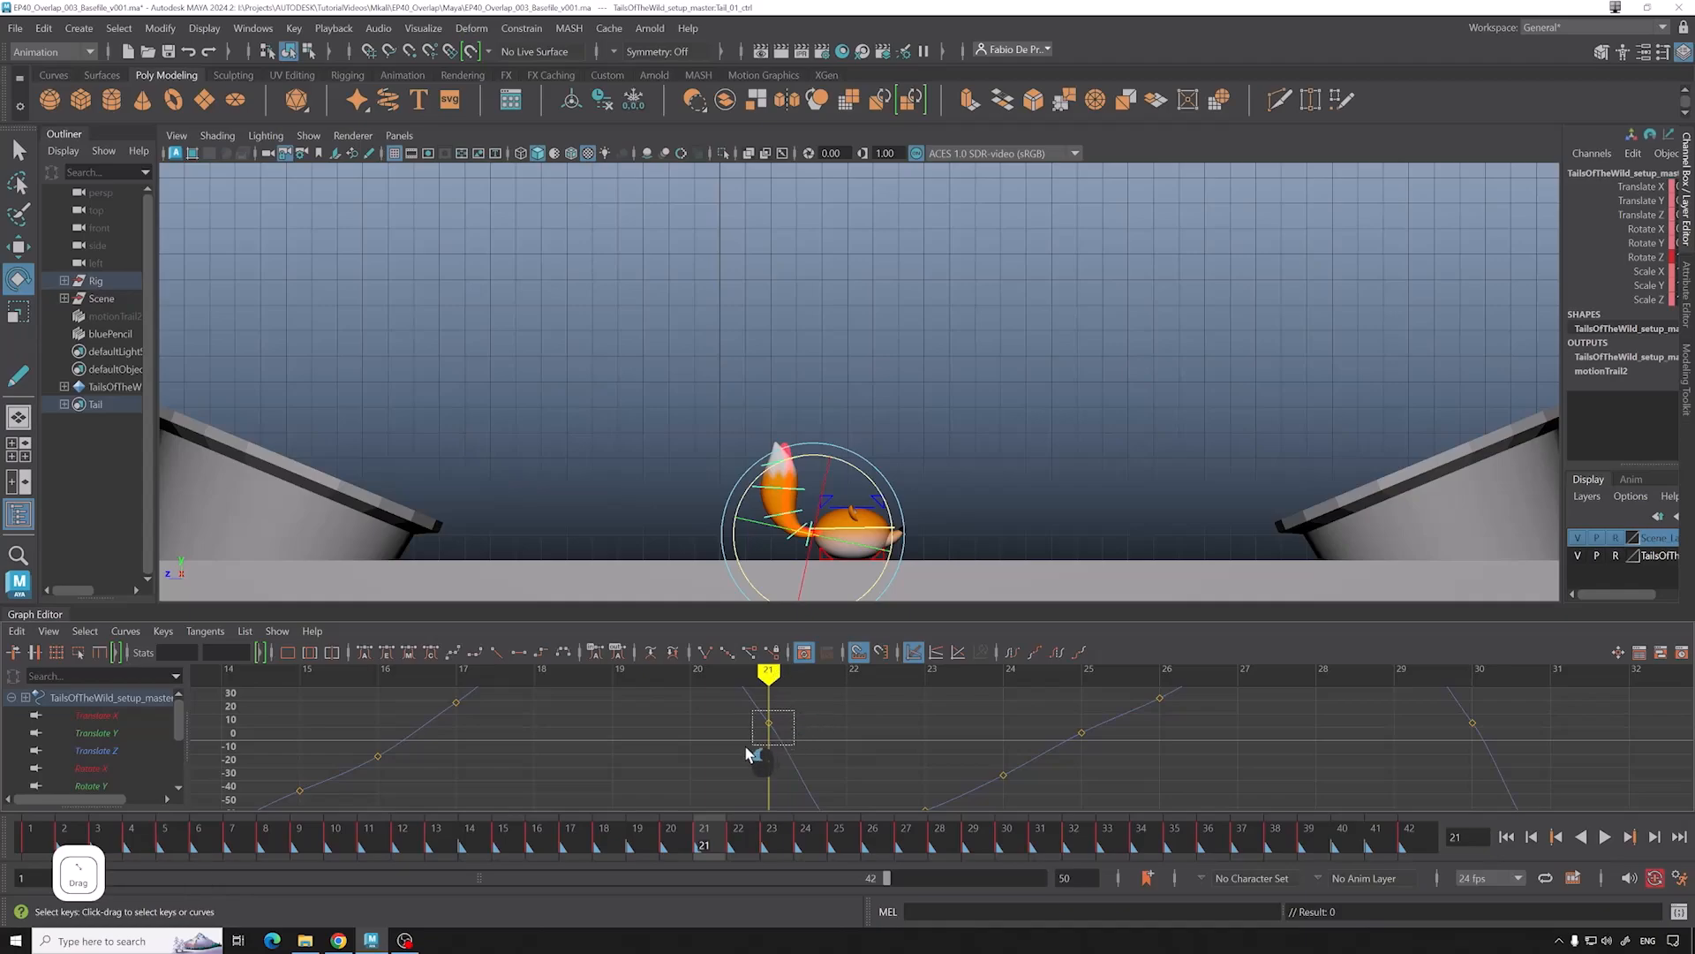
key(Delete)
key(ctrl+z)
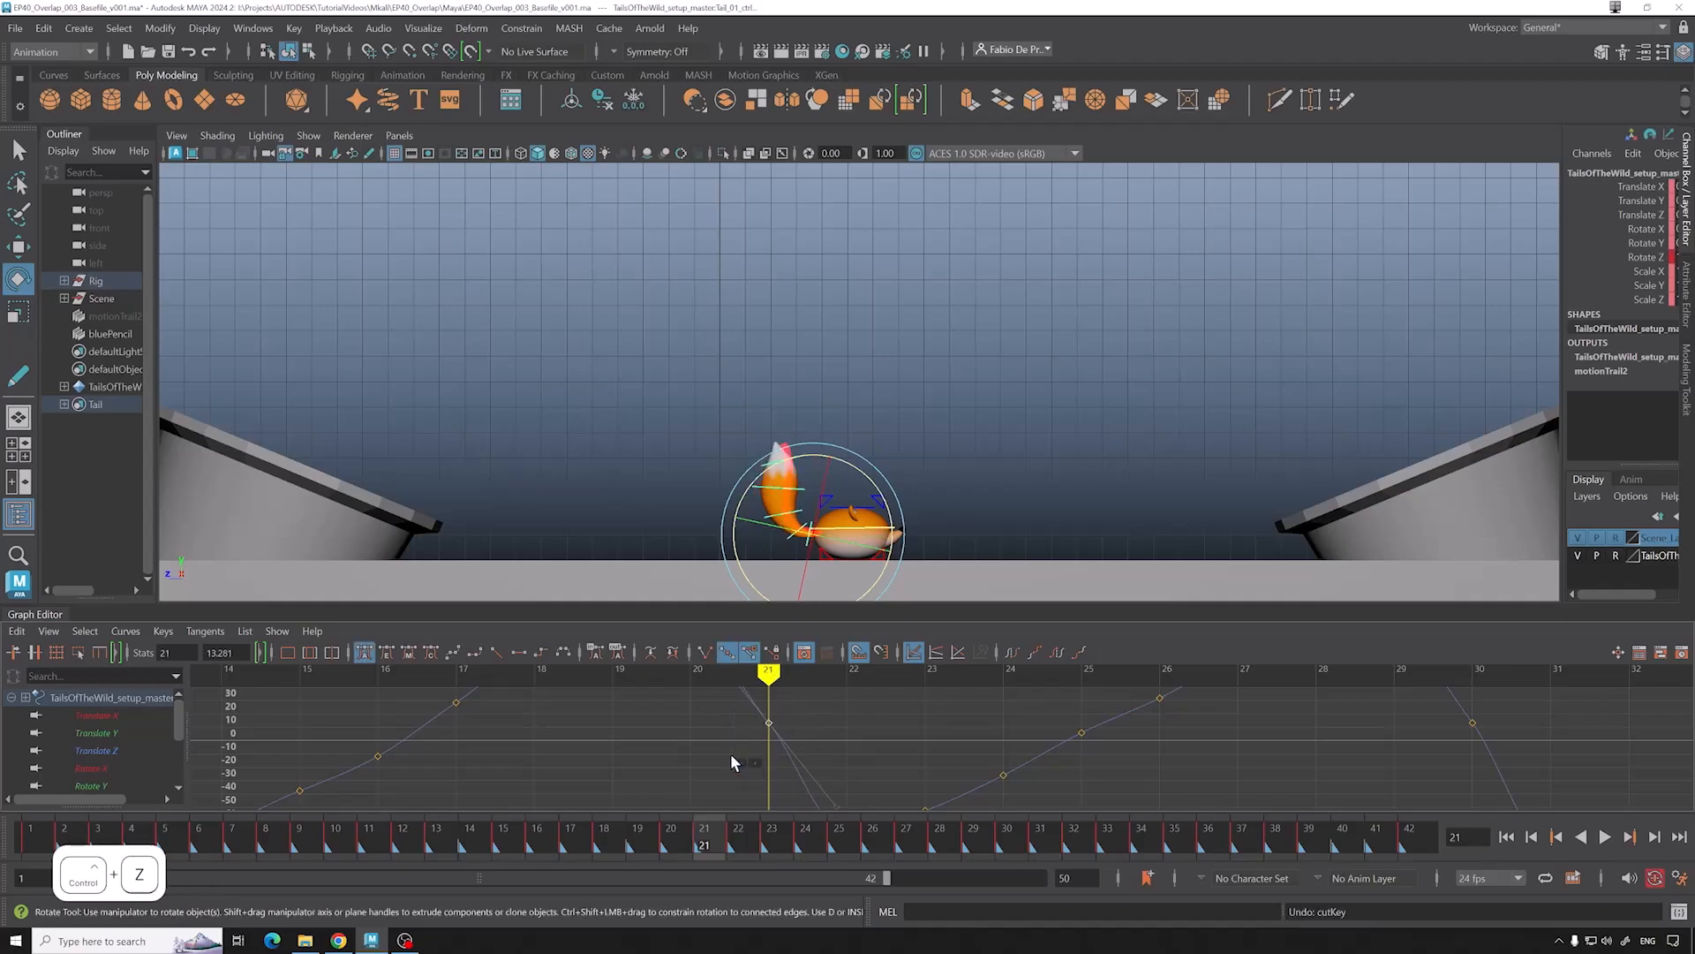
alt+middle_drag(747, 737, 931, 732)
scroll(930, 731, down, 3)
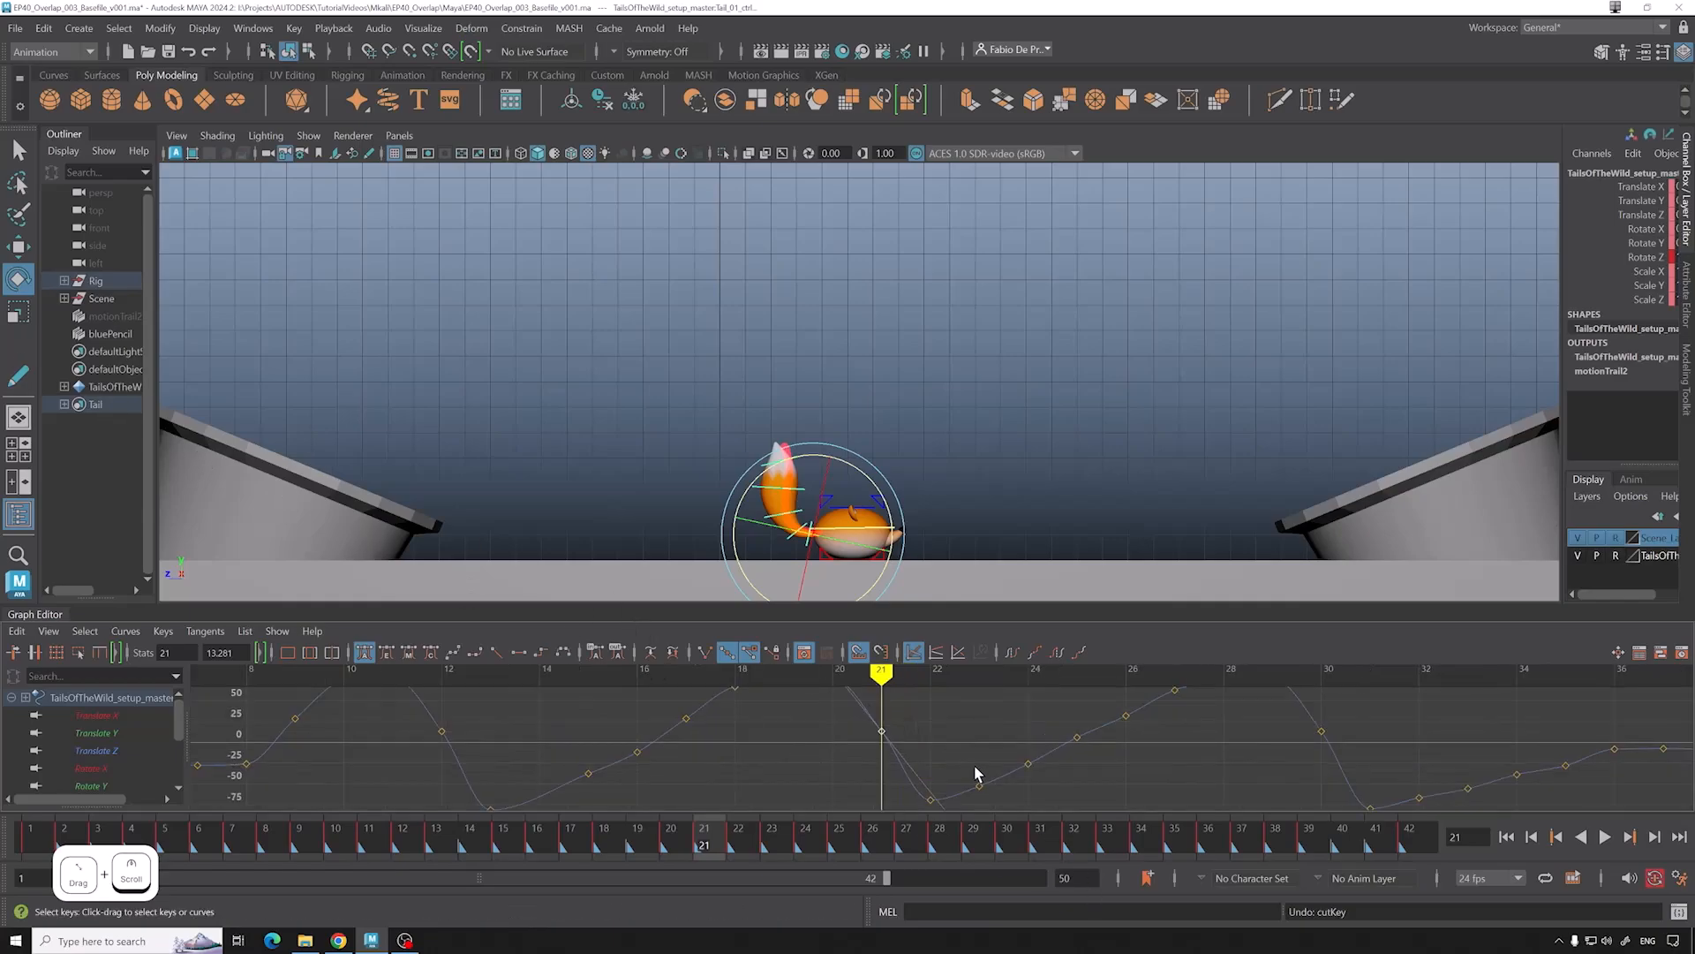
key(Delete)
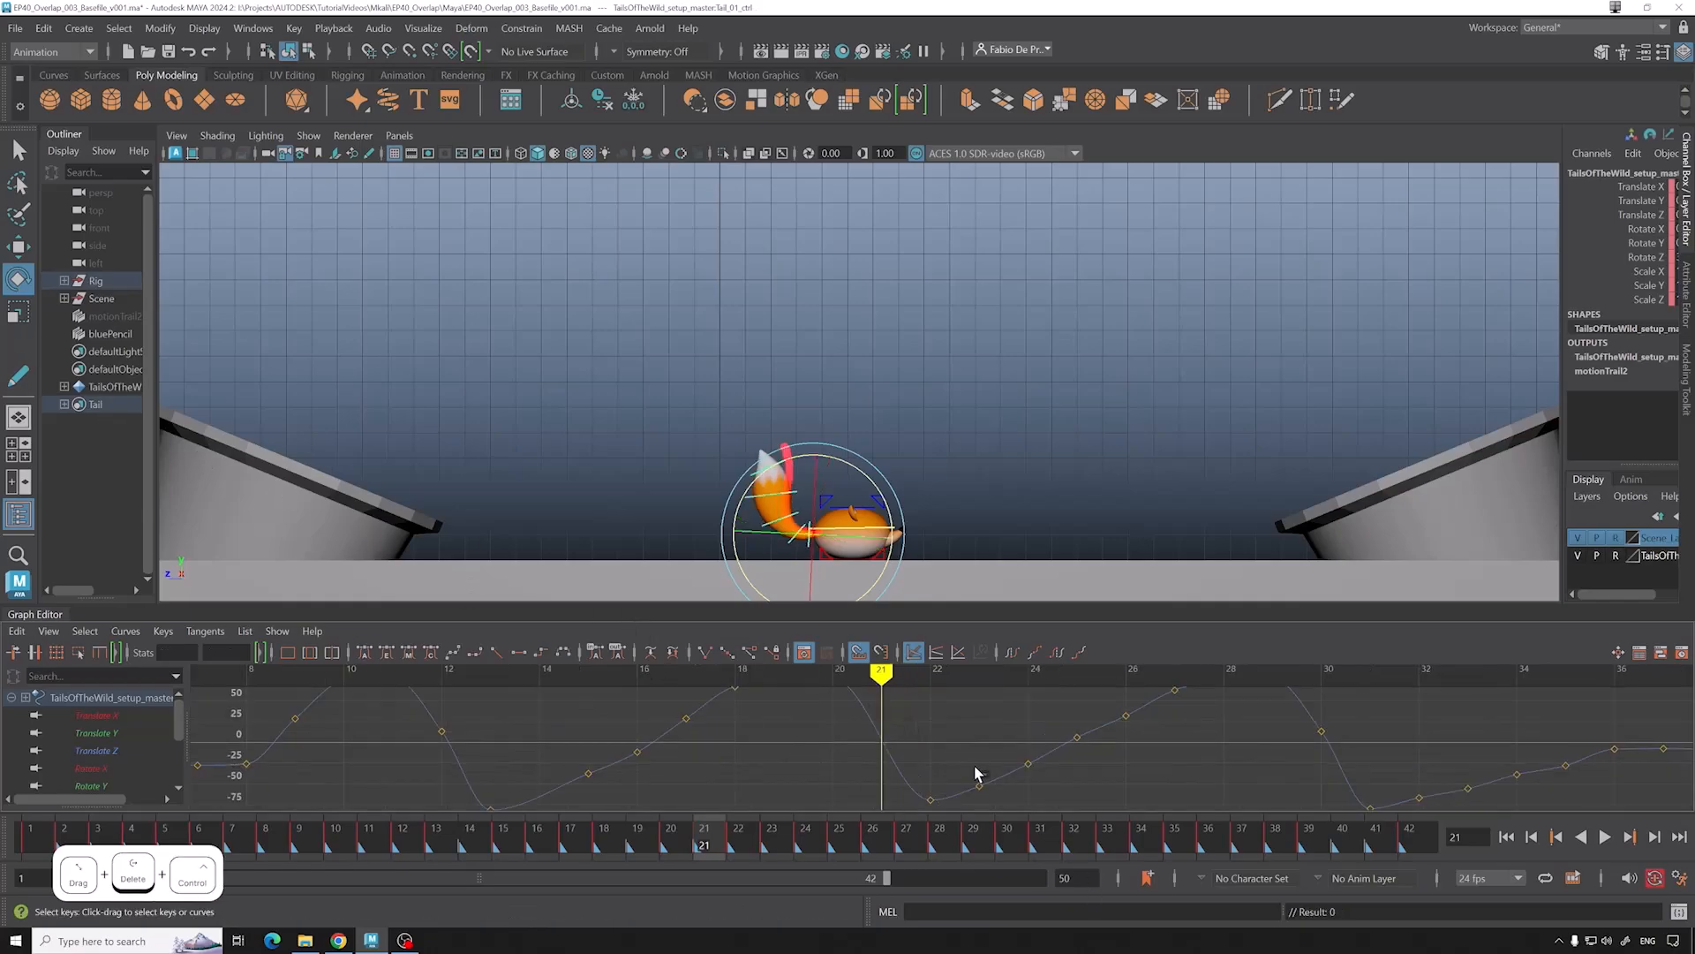
key(ctrl+z)
Step: Show the motion trail in the viewport again and clear the selection
click(125, 316)
key(h)
click(115, 334)
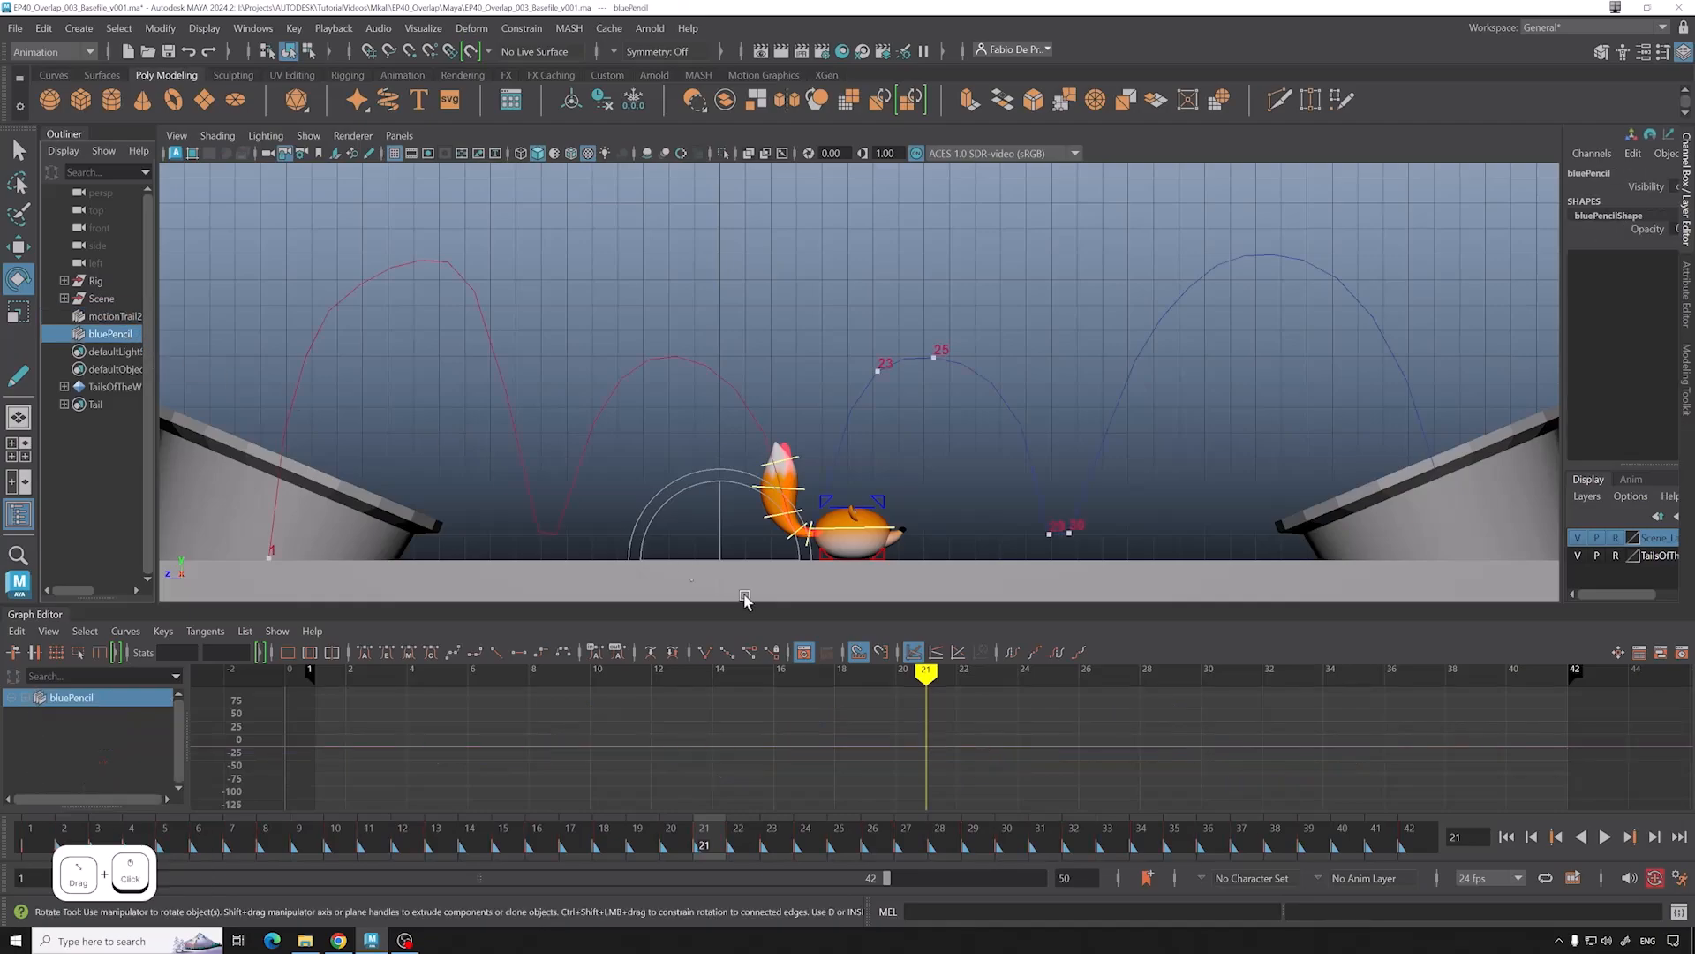
key(ctrl+z)
drag(941, 728, 912, 746)
right_click(937, 727)
click(954, 753)
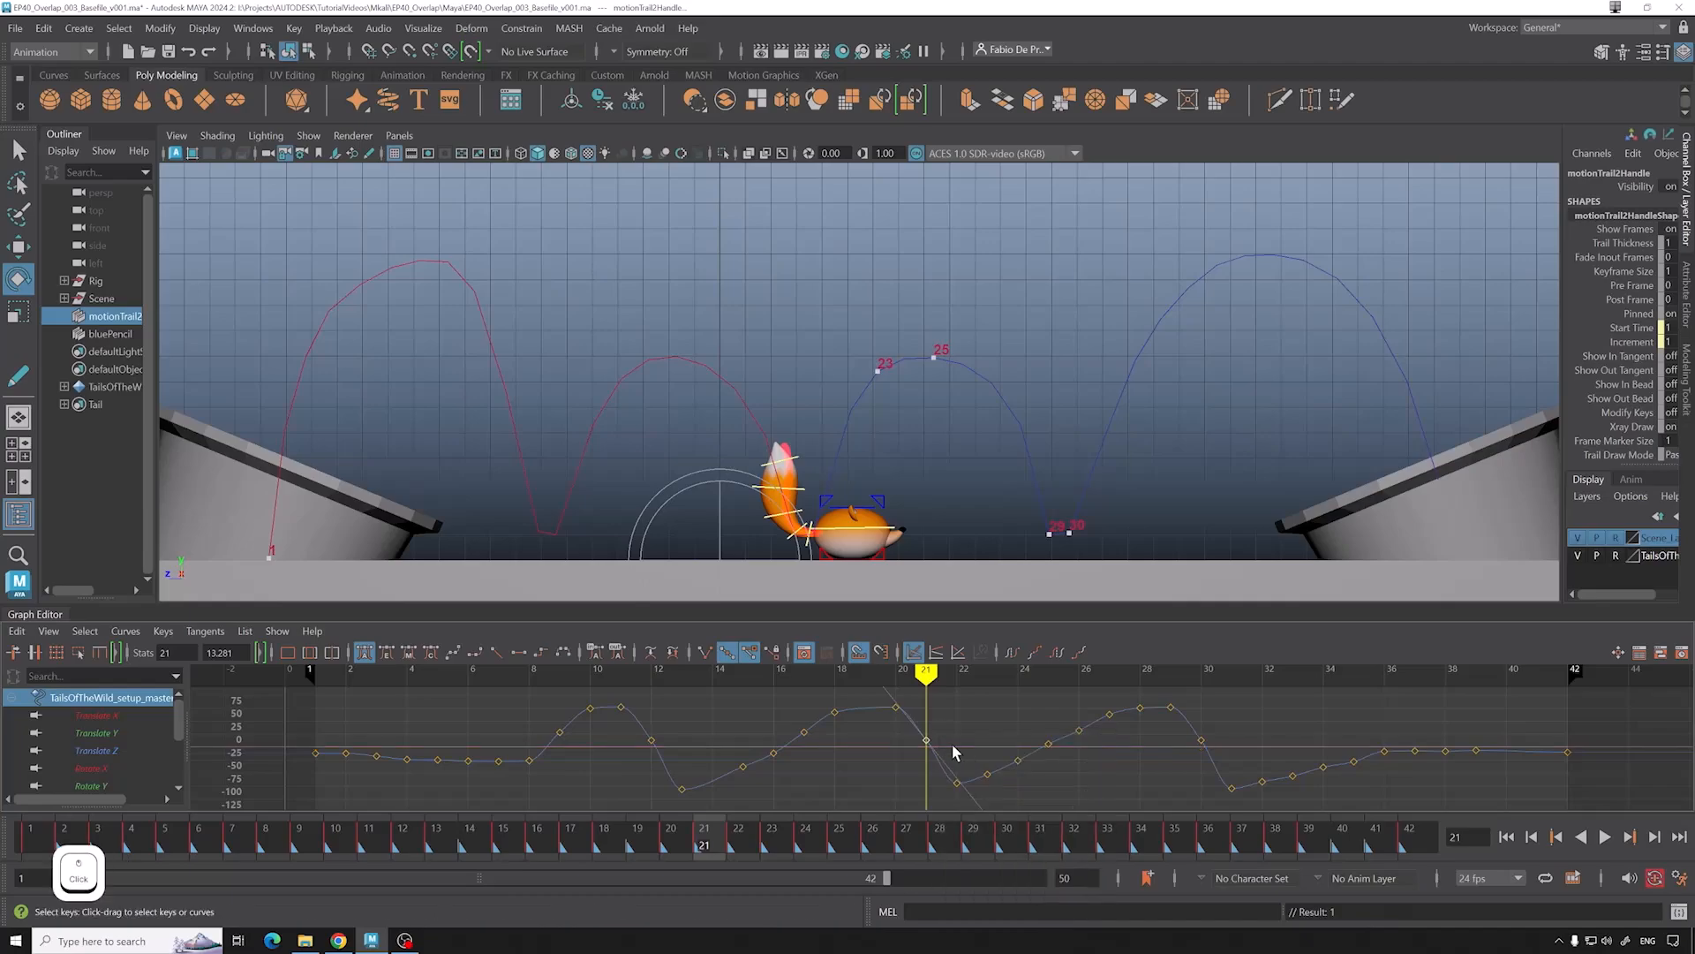
click(816, 587)
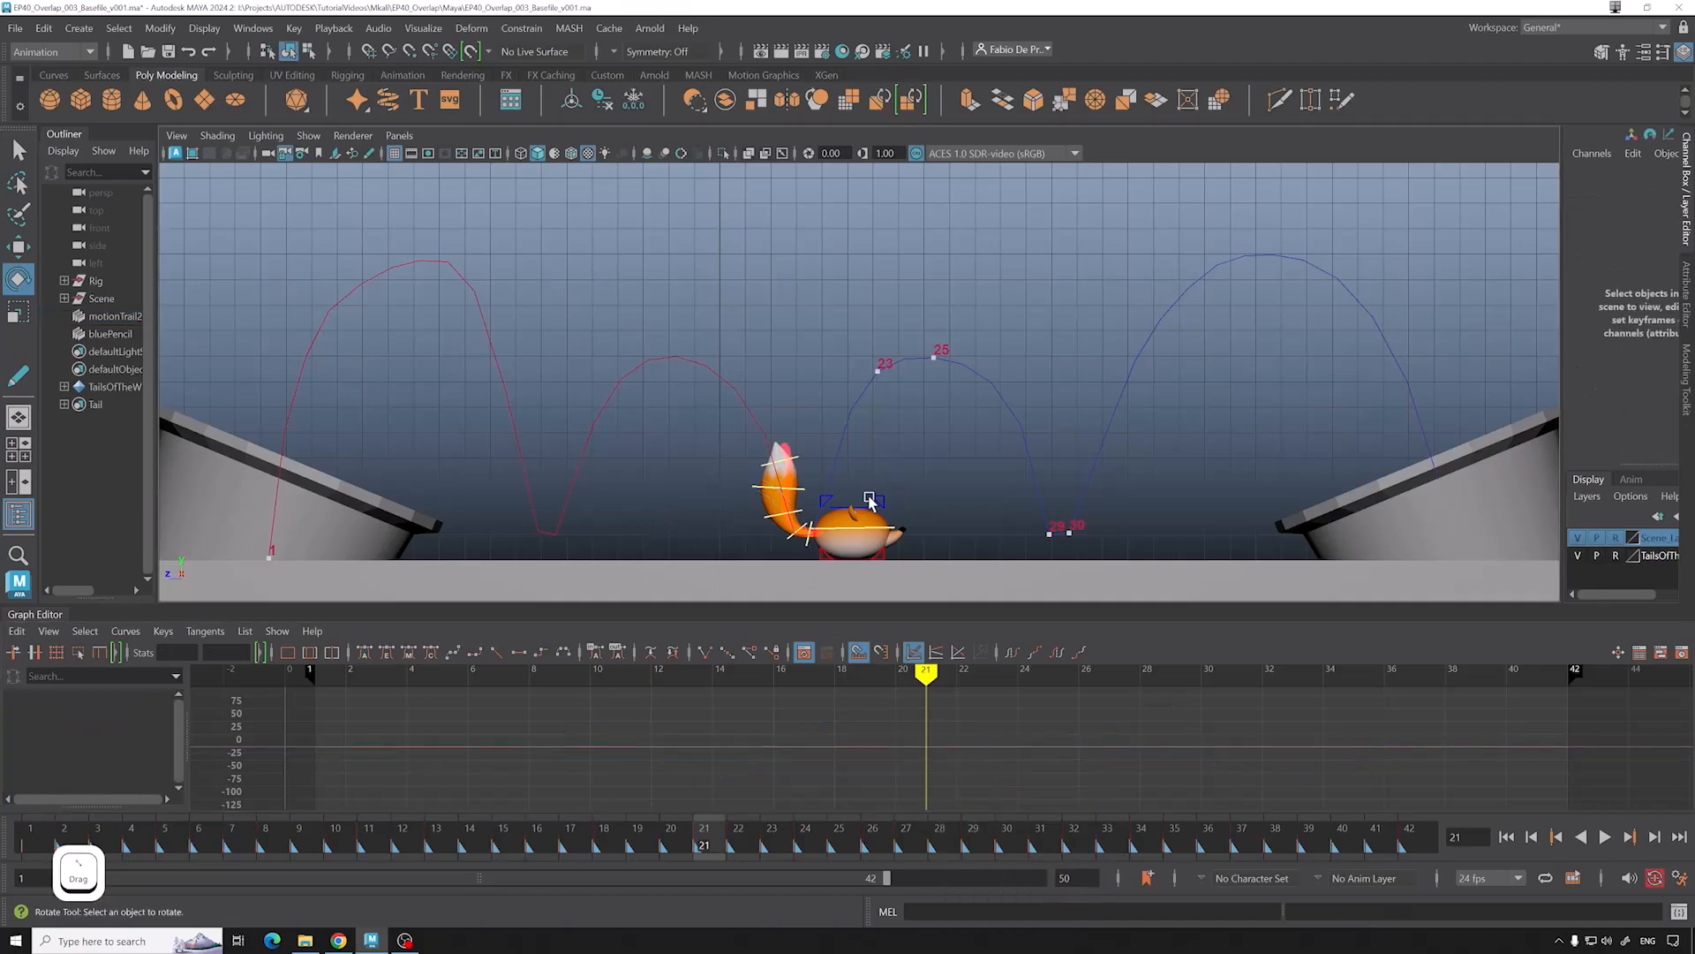
Step: Select the tail's base control and isolate its Rotate Z curve in the Graph Editor
click(806, 547)
right_click(923, 729)
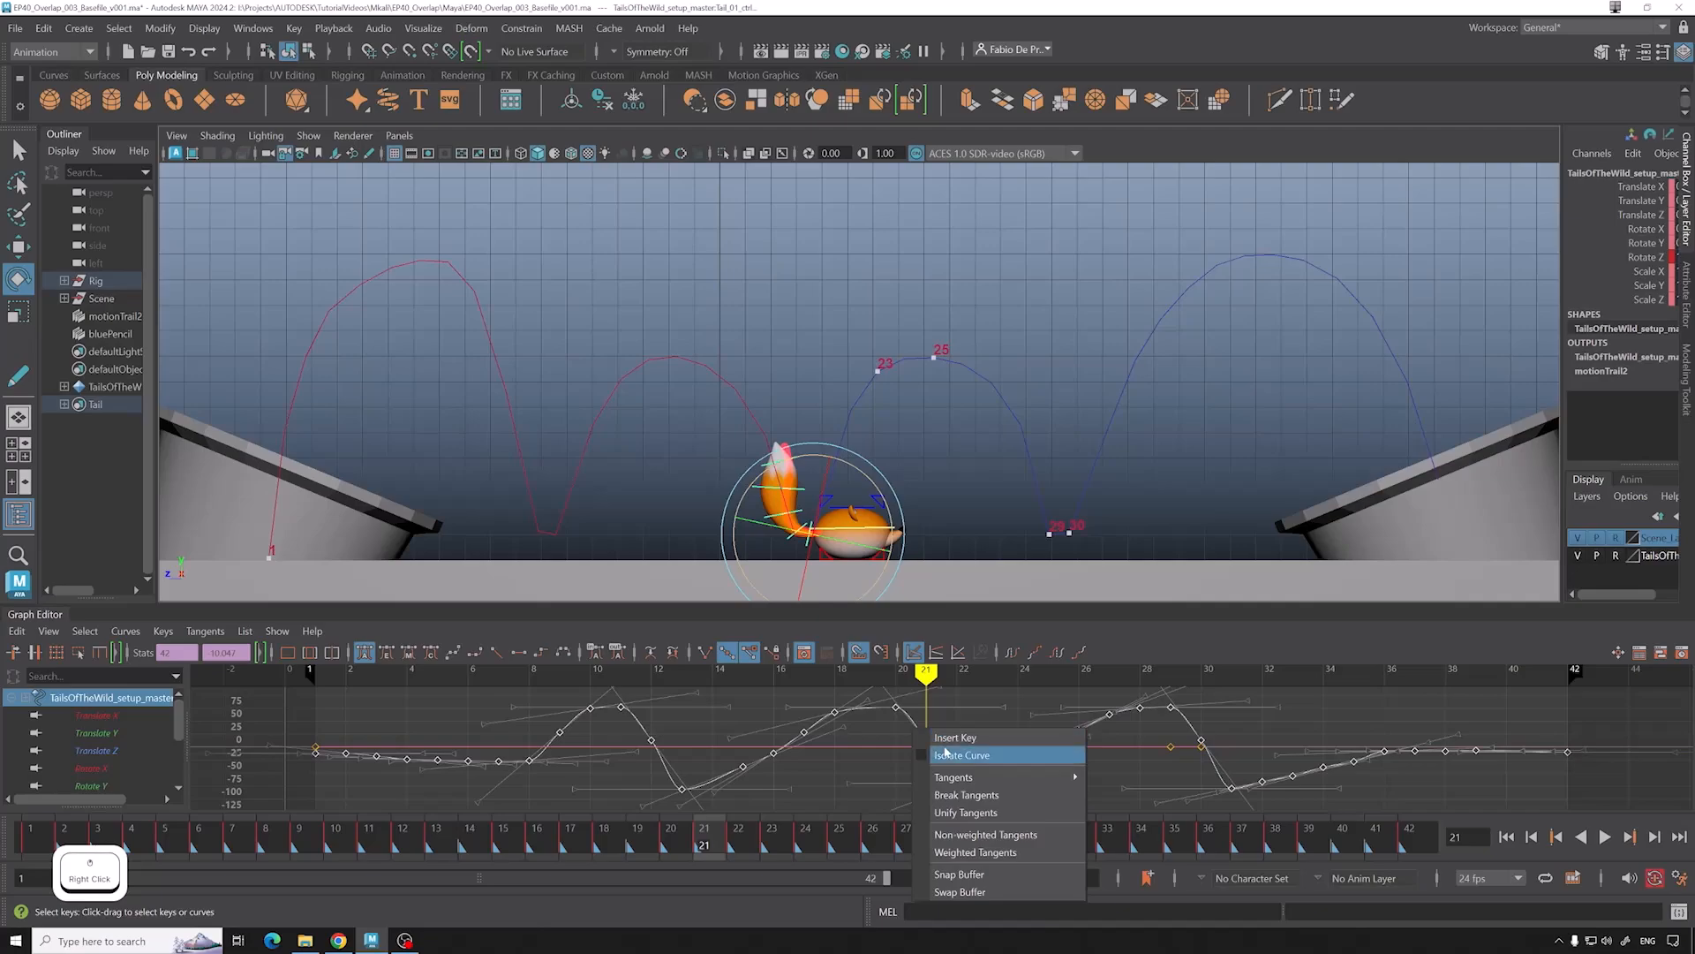
click(946, 753)
Step: Try deleting and shifting the tail base control's Rotate Z key at frame 21, and undo both edits
drag(949, 715, 909, 780)
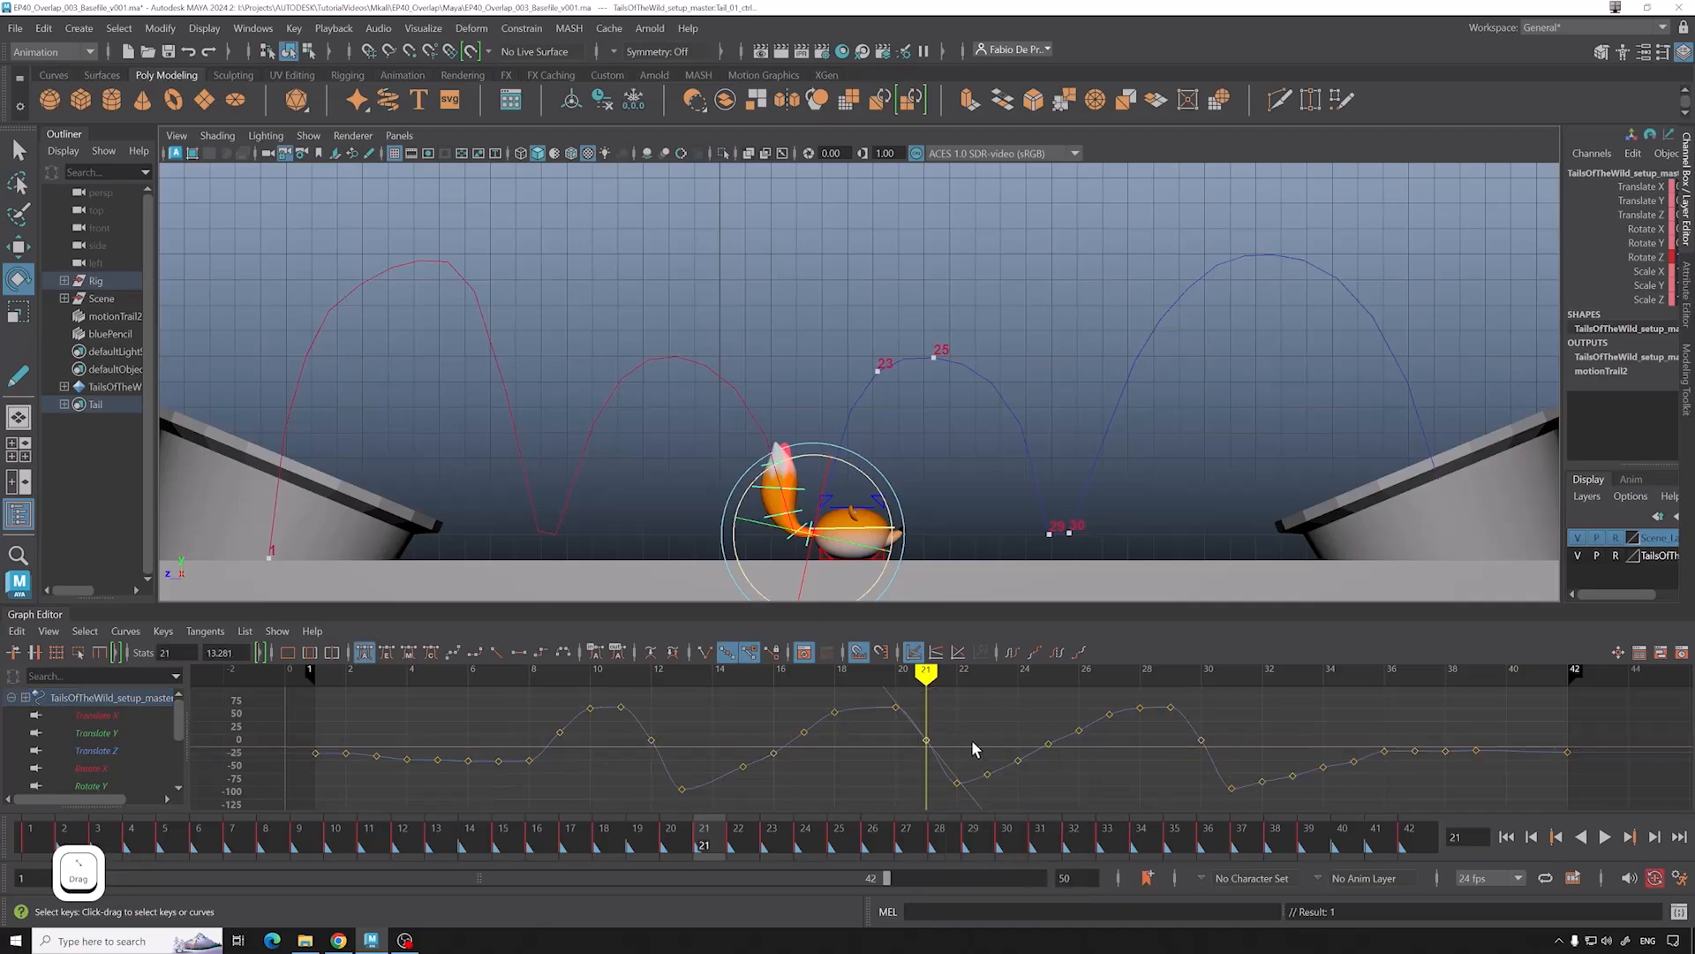
key(Delete)
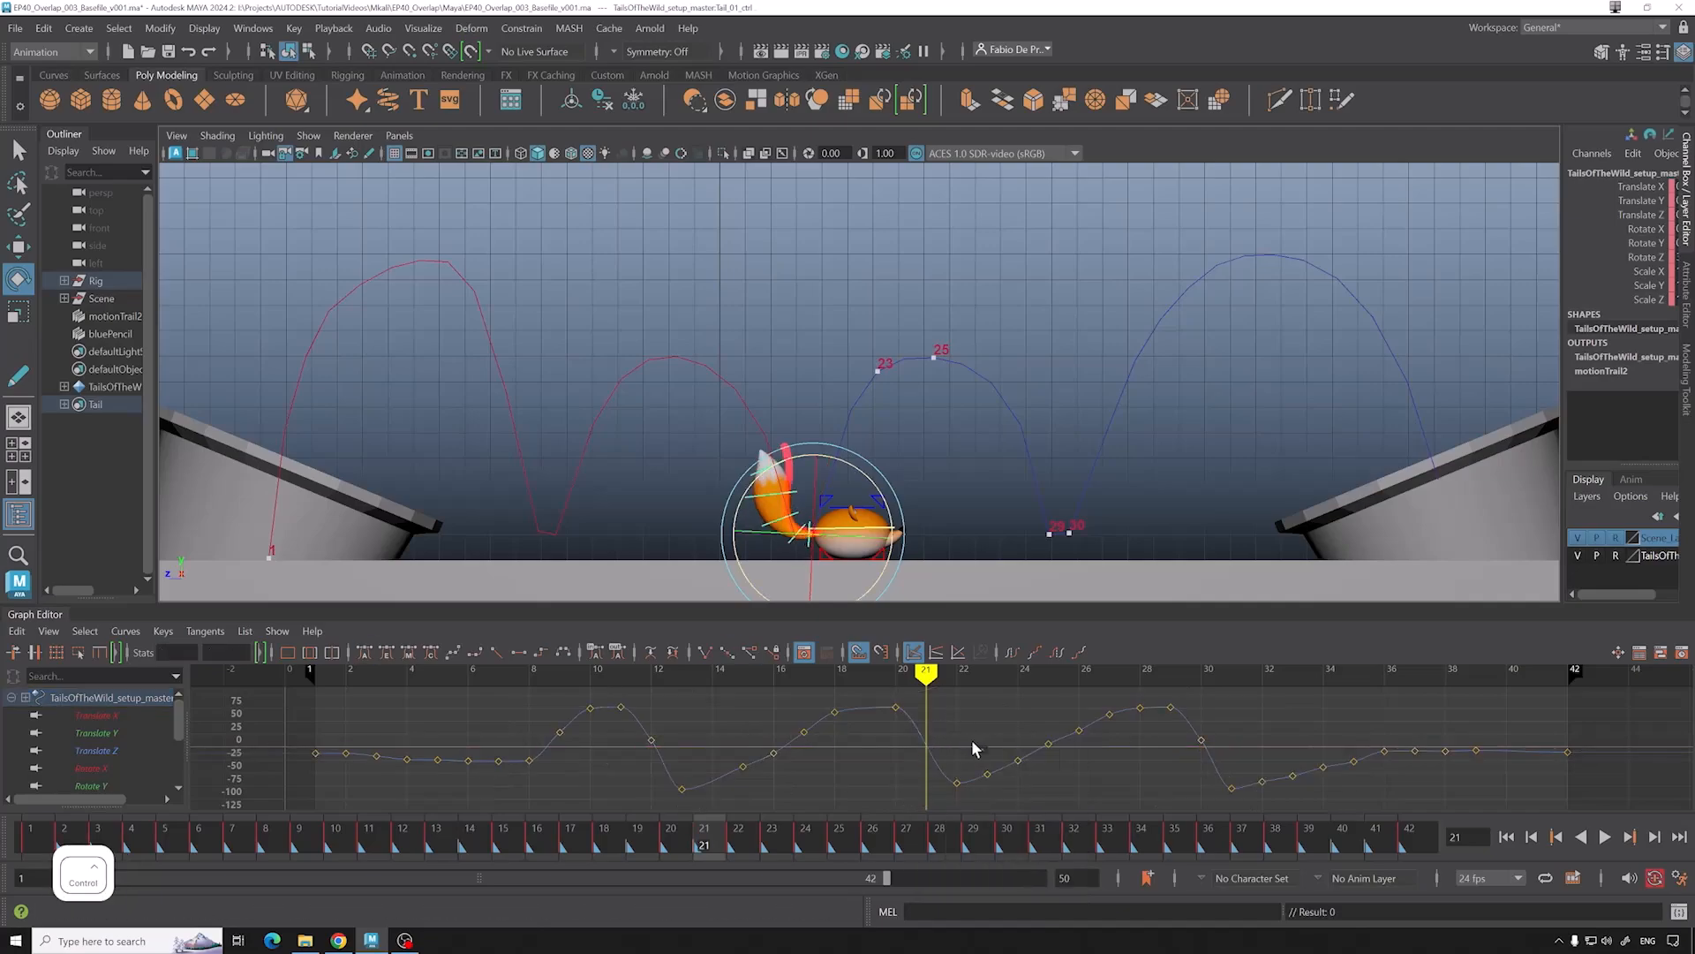
key(ctrl+z)
alt+scroll(968, 734, up, 5)
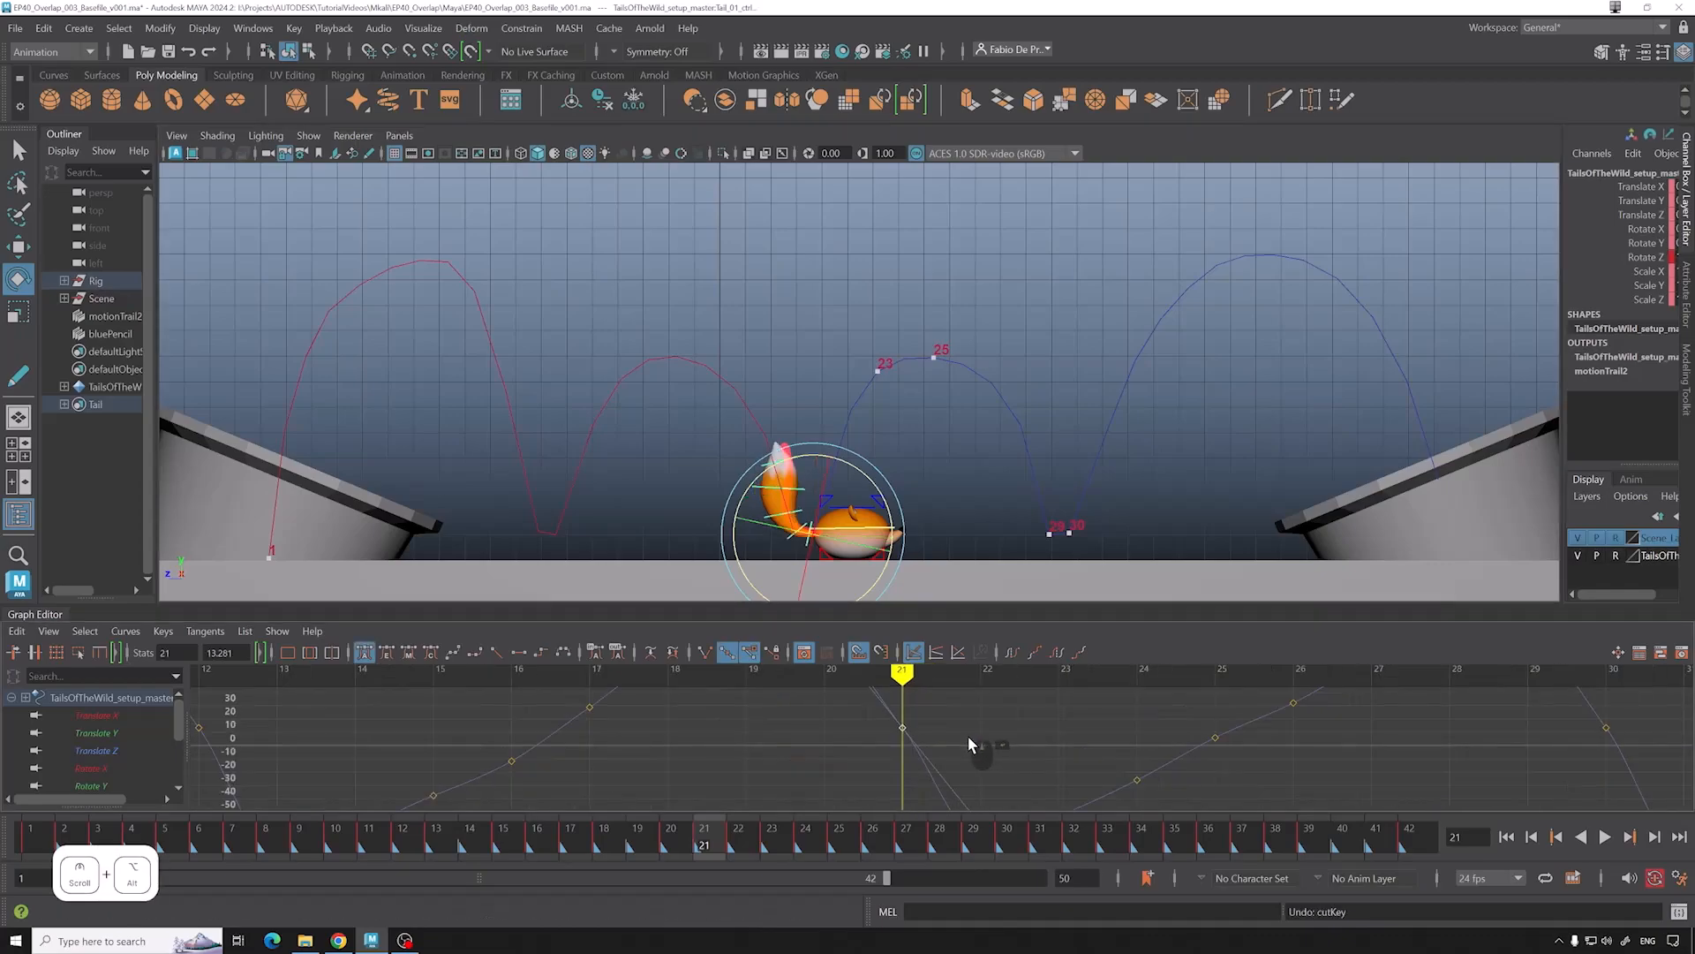
shift+middle_drag(940, 721, 704, 734)
alt+scroll(964, 738, down, 5)
click(939, 671)
alt+middle_drag(1003, 742, 893, 711)
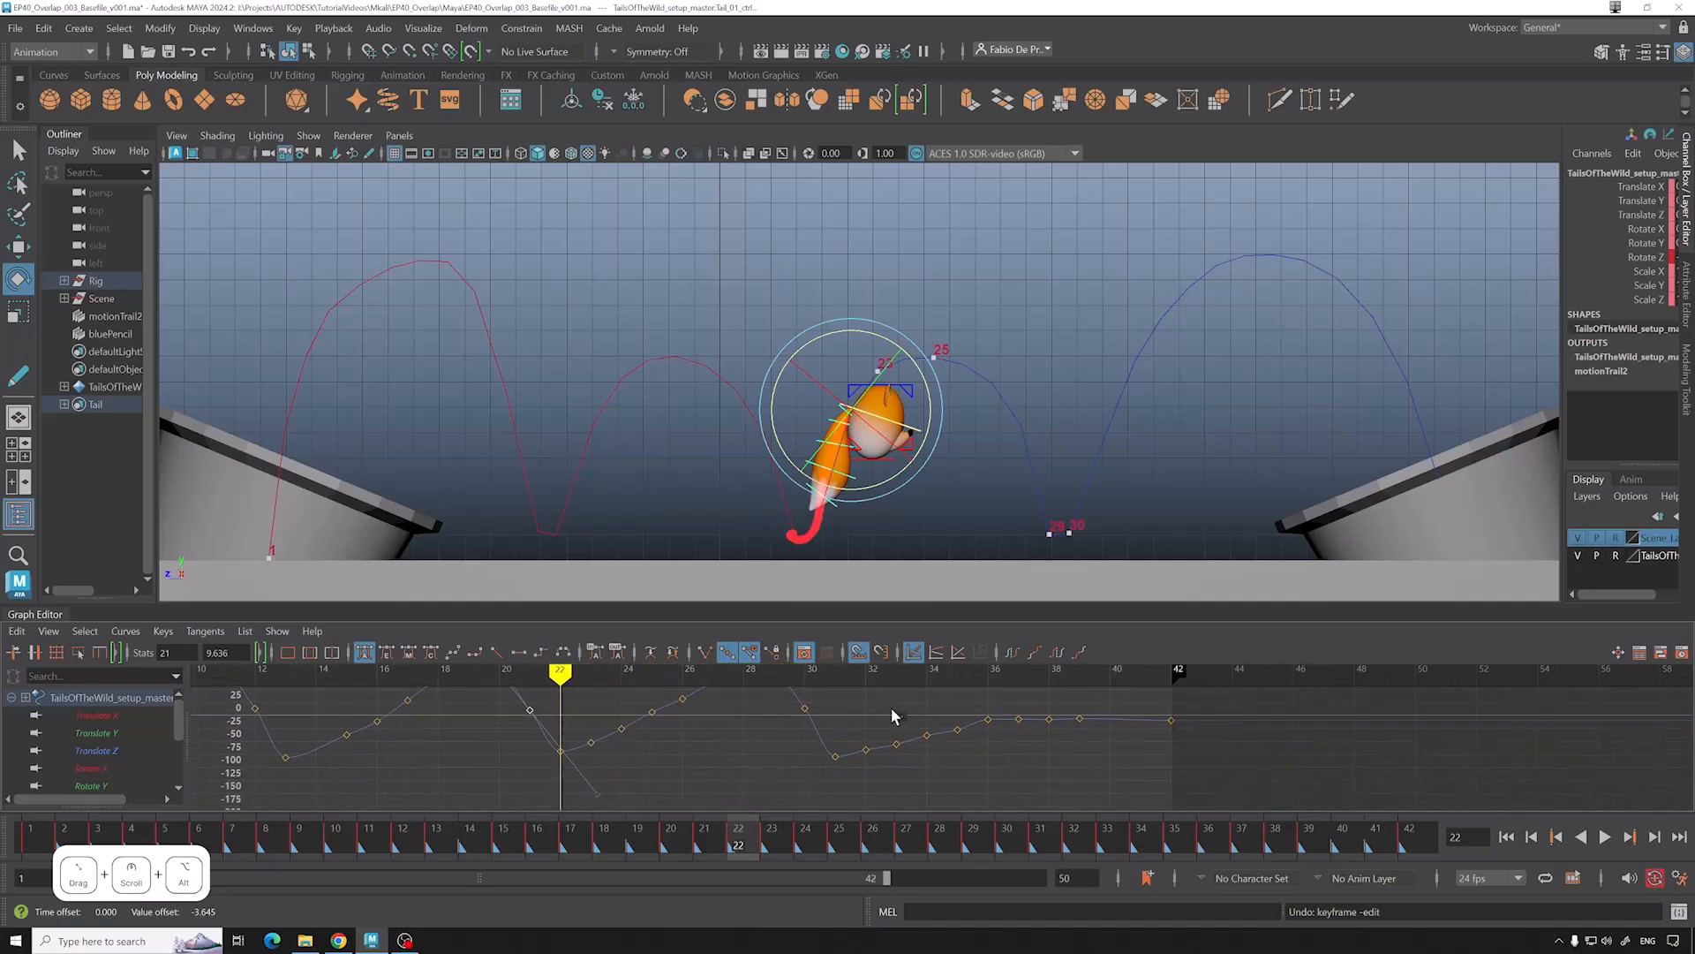
Step: Go to frame 32, select the tail base control's Rotate Z curve and take a buffer curve snapshot of it
click(867, 674)
alt+right_drag(879, 682, 957, 735)
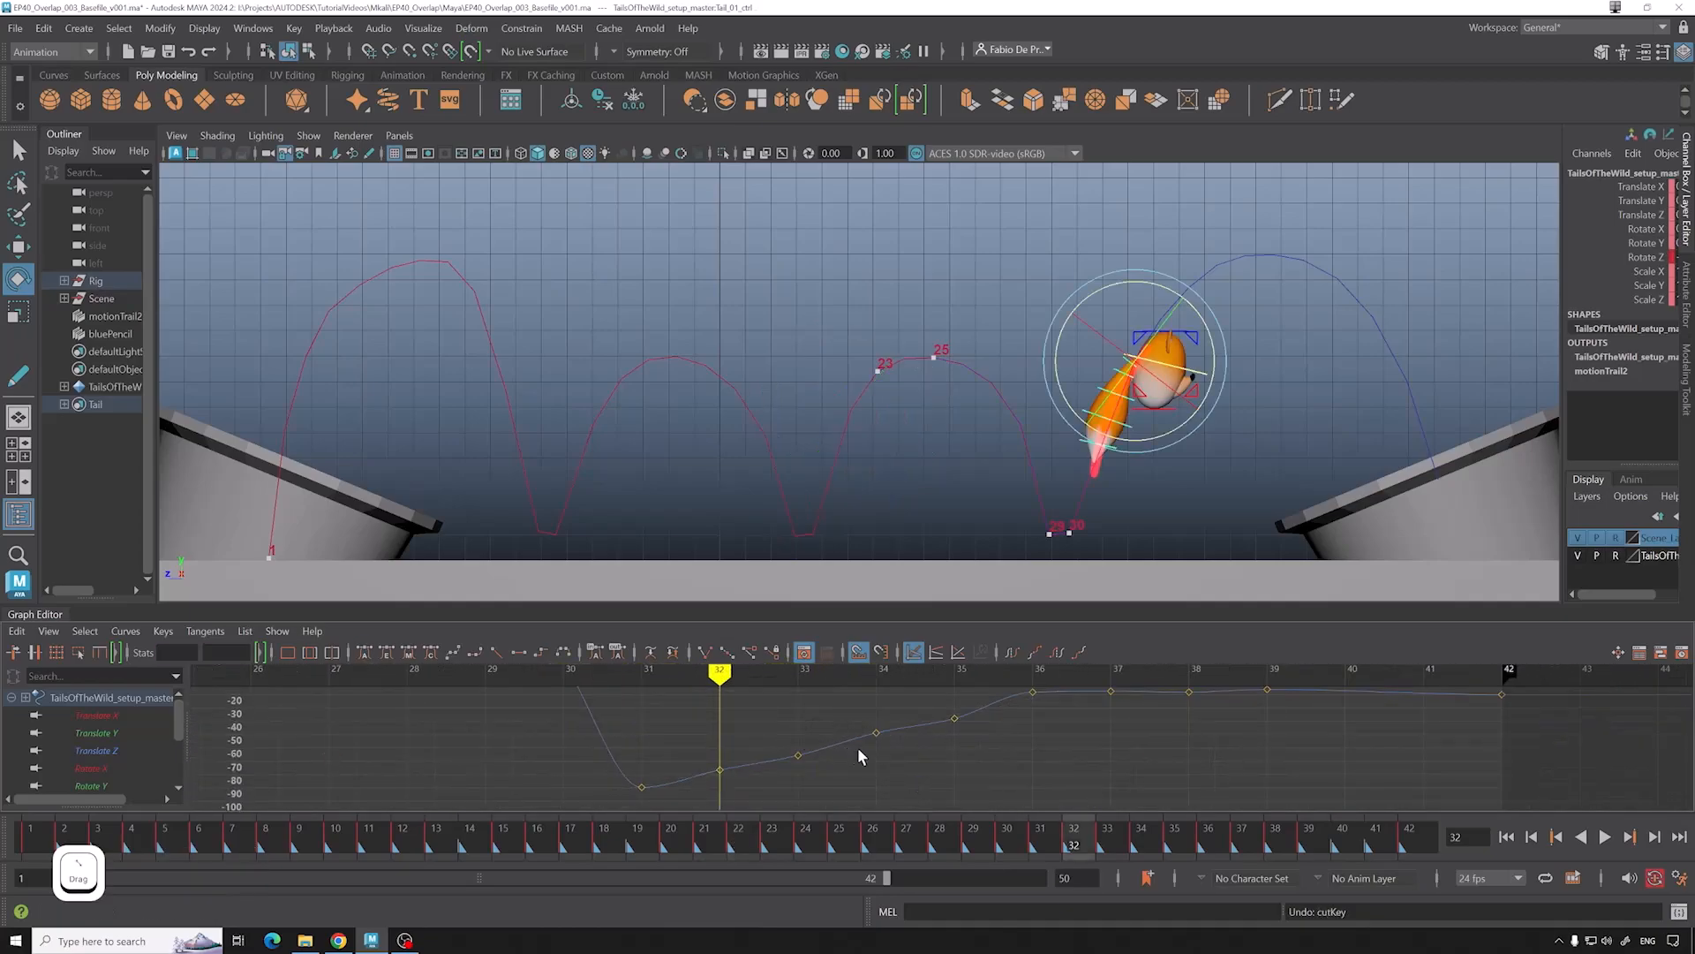
scroll(883, 758, down, 3)
mouse_move(975, 749)
alt+middle_down()
mouse_move(1020, 760)
mouse_move(996, 740)
mouse_move(977, 771)
alt+middle_up()
scroll(999, 741, up, 3)
click(944, 732)
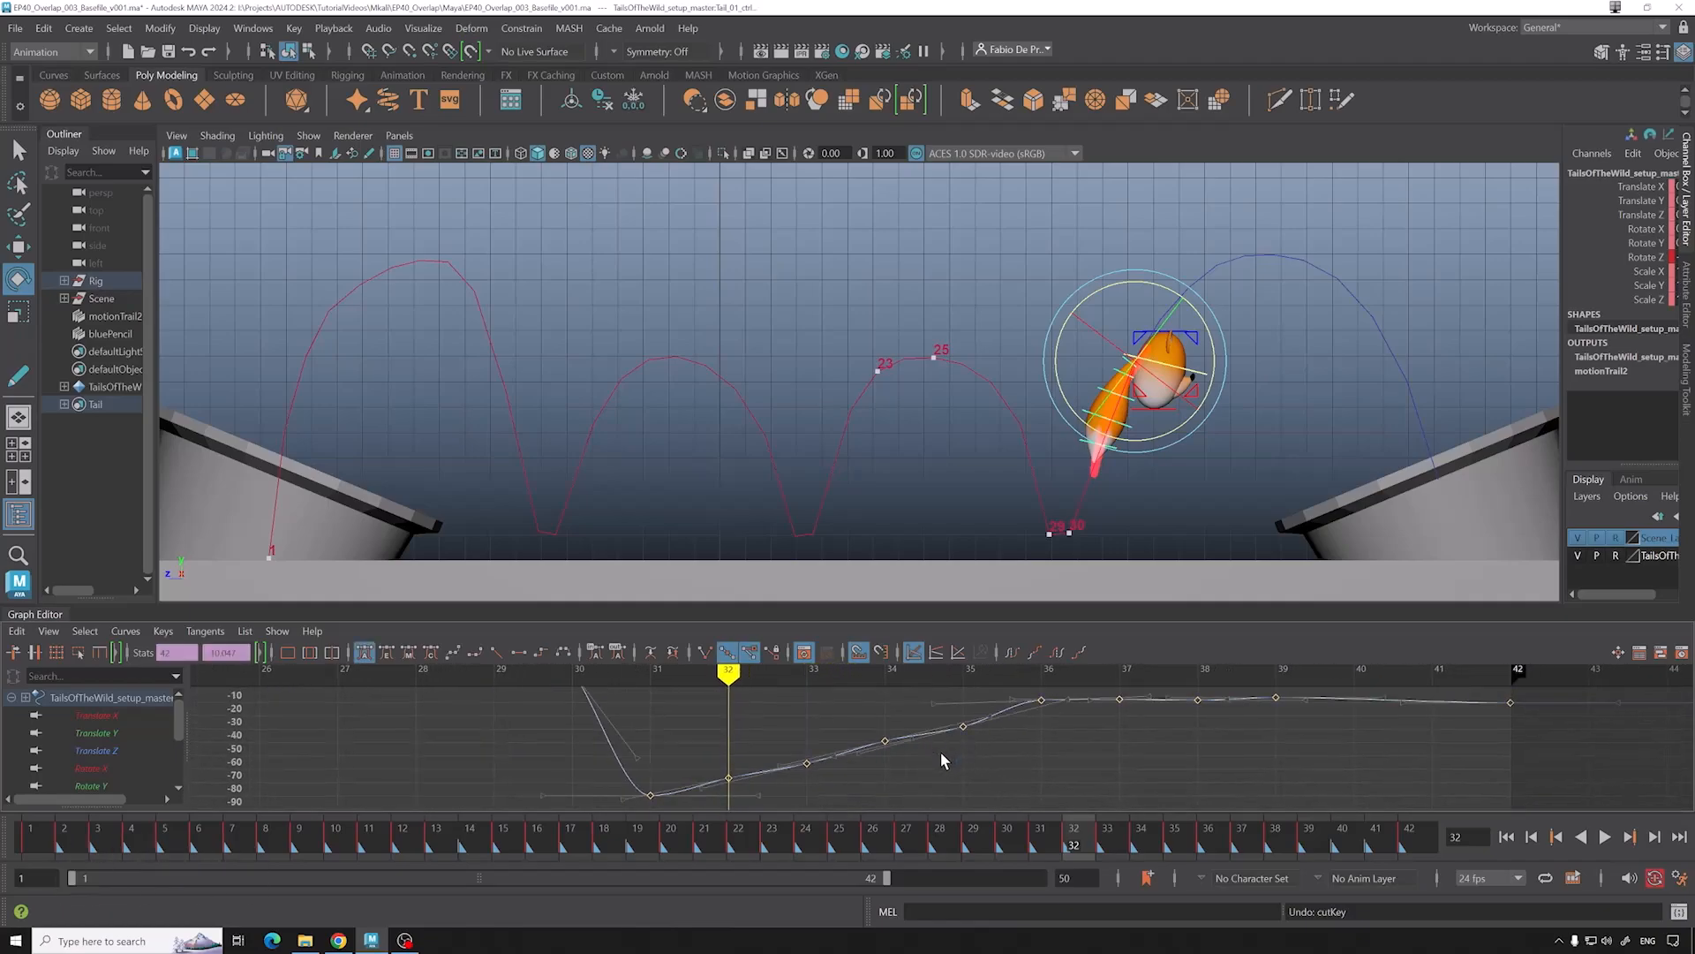
click(941, 753)
drag(905, 714, 936, 775)
click(934, 777)
drag(929, 719, 946, 760)
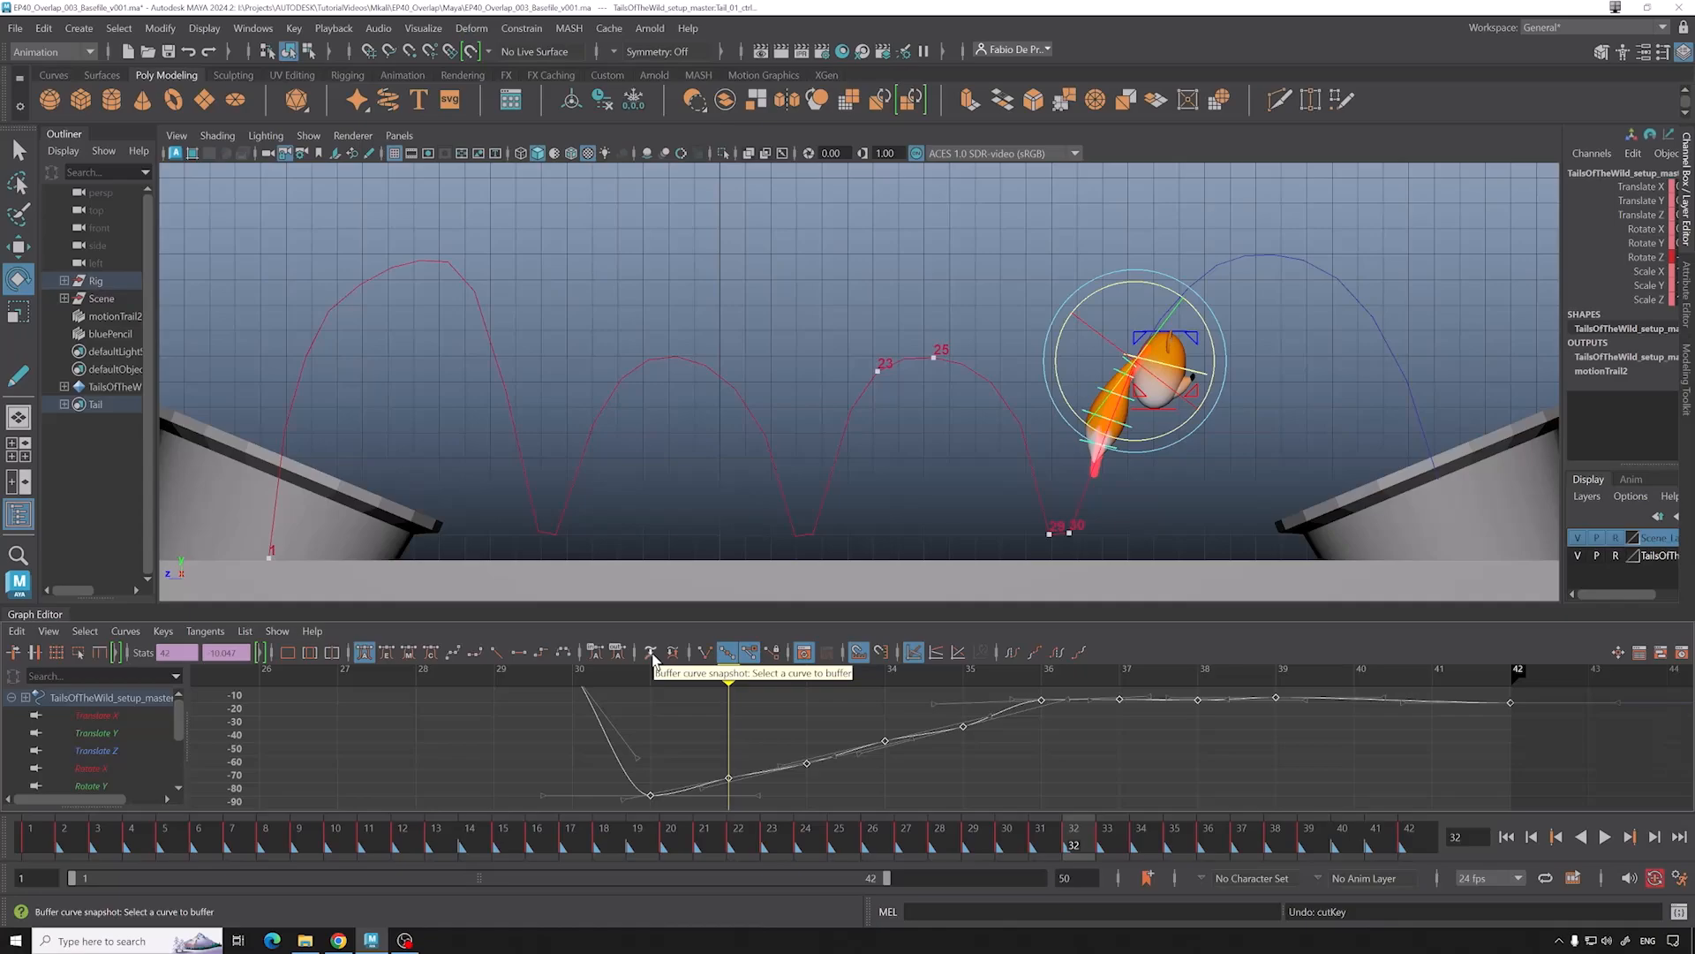
click(732, 694)
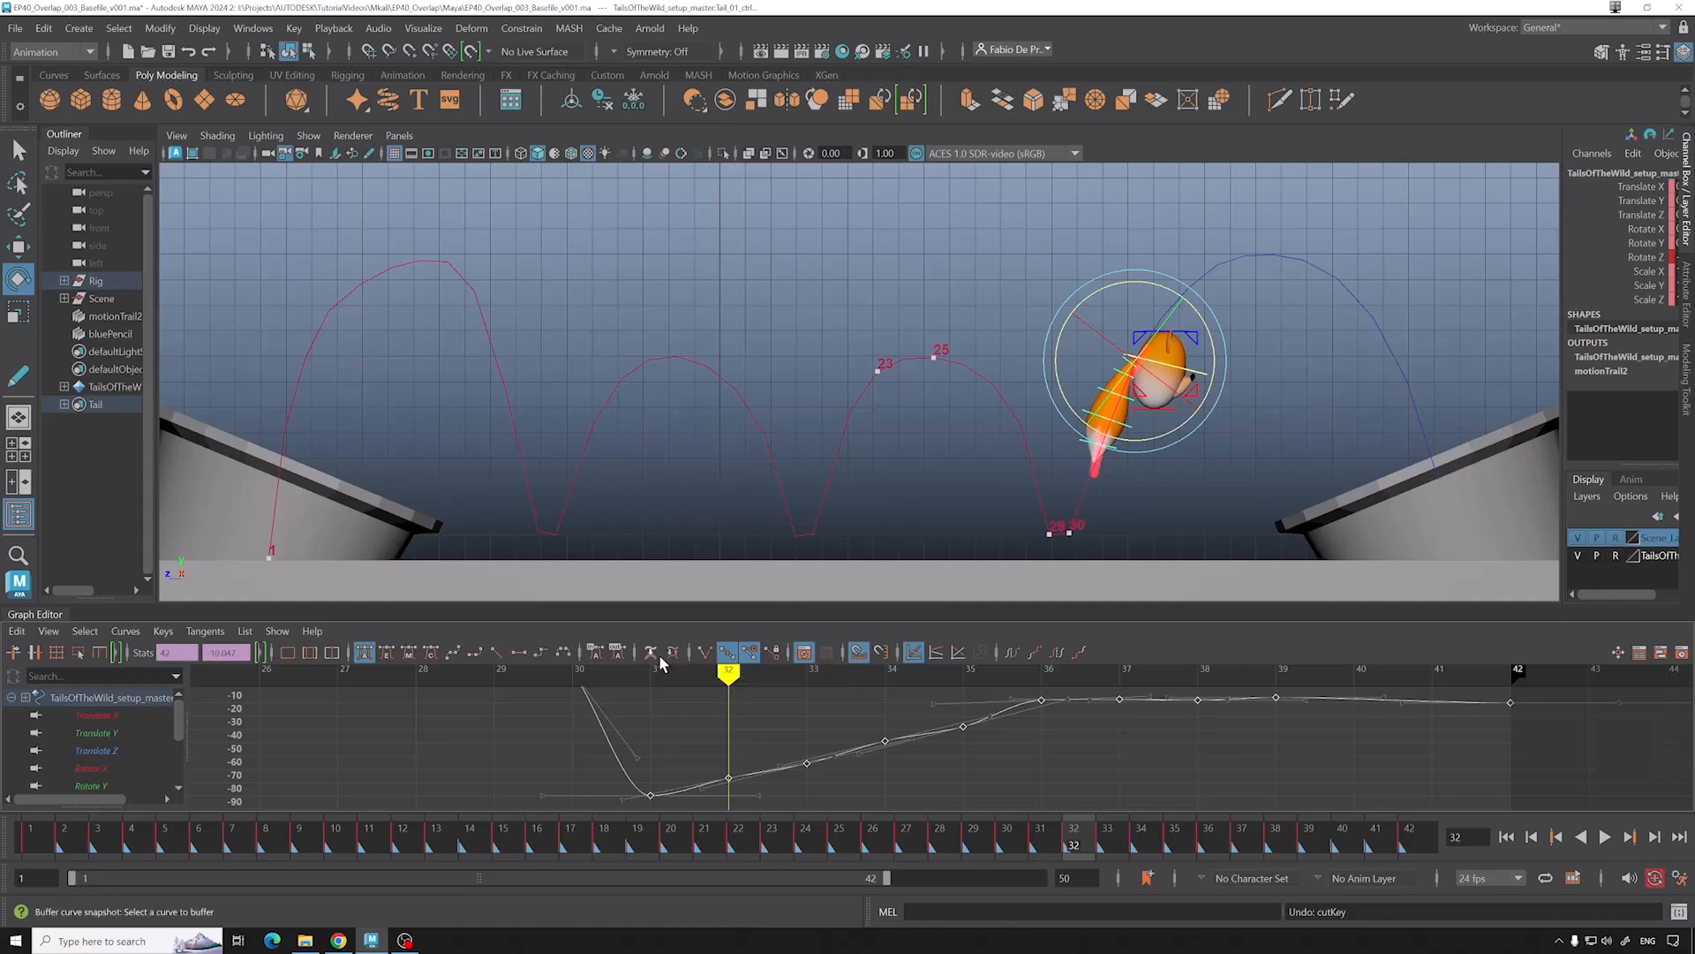
Step: Try raising the Rotate Z key at frame 34 against the buffer curve, and undo the move
click(884, 740)
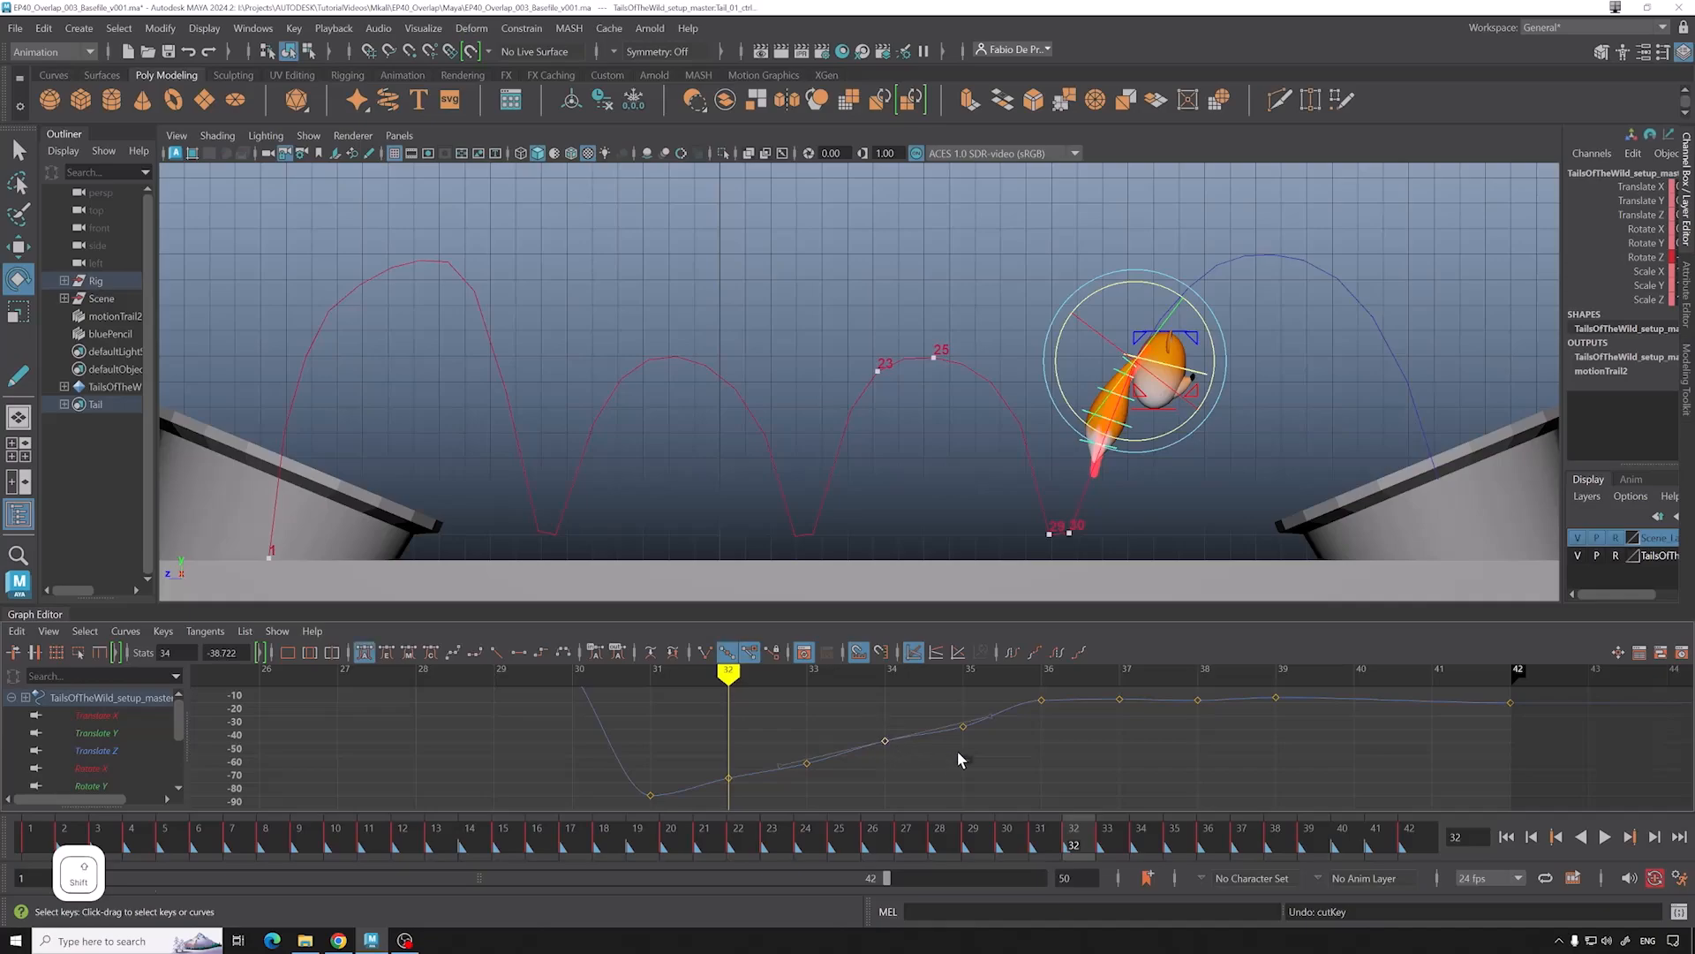
shift+middle_drag(957, 750, 953, 723)
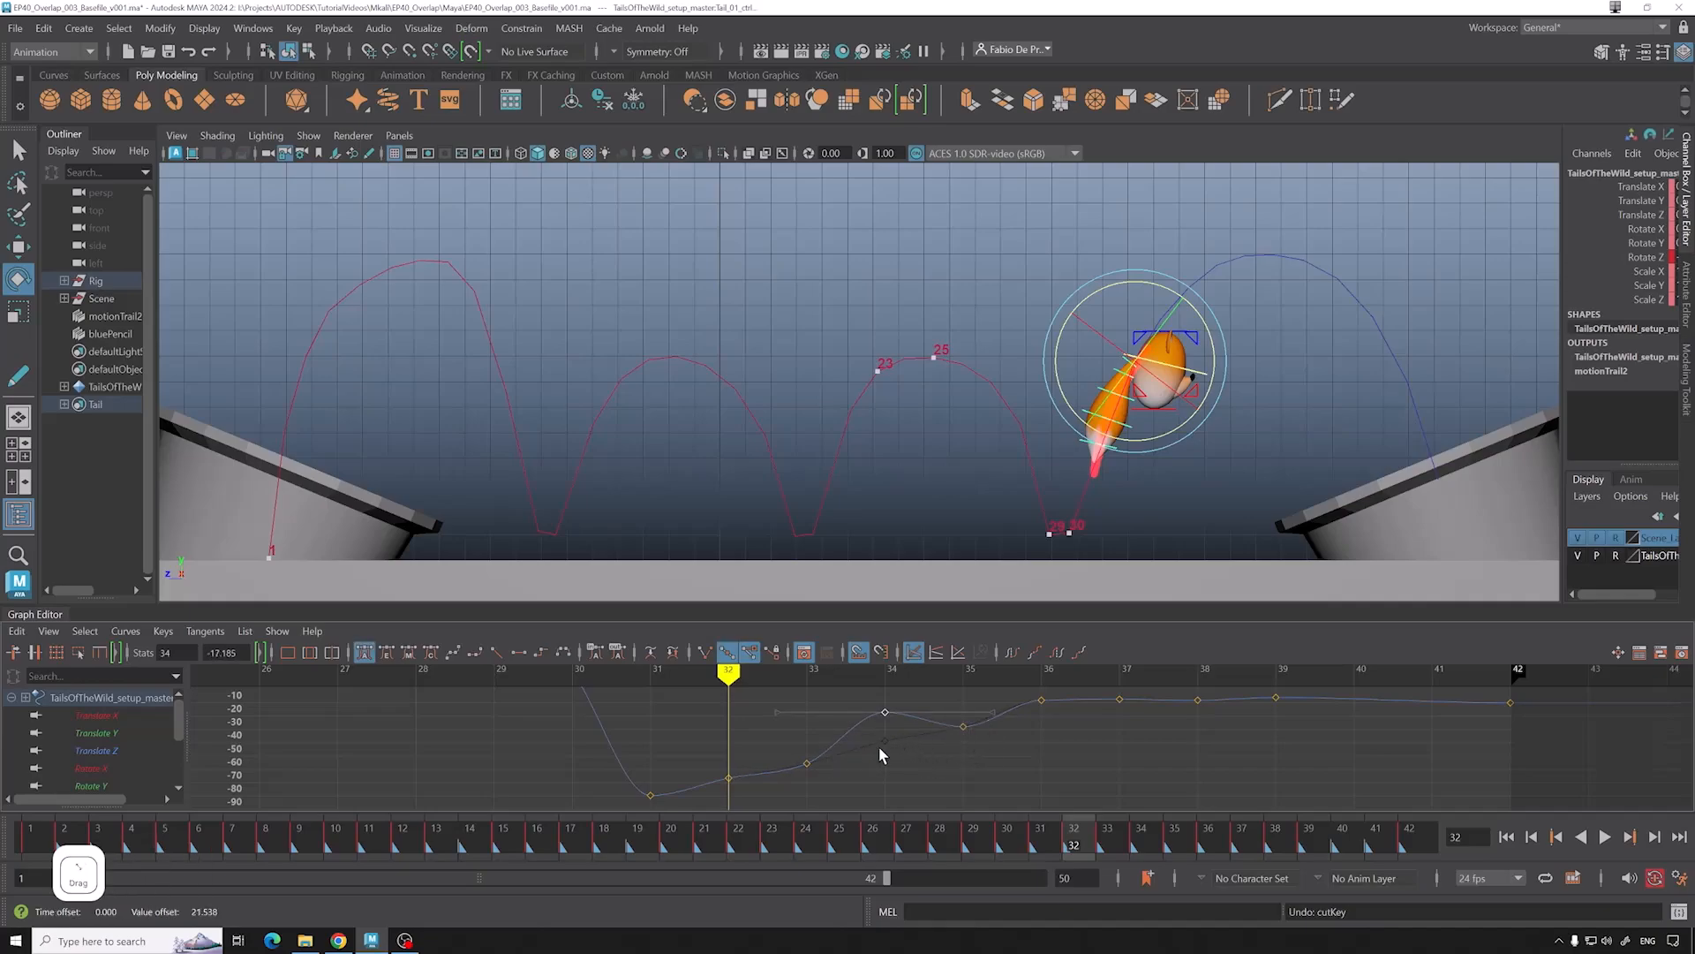
key(ctrl+z)
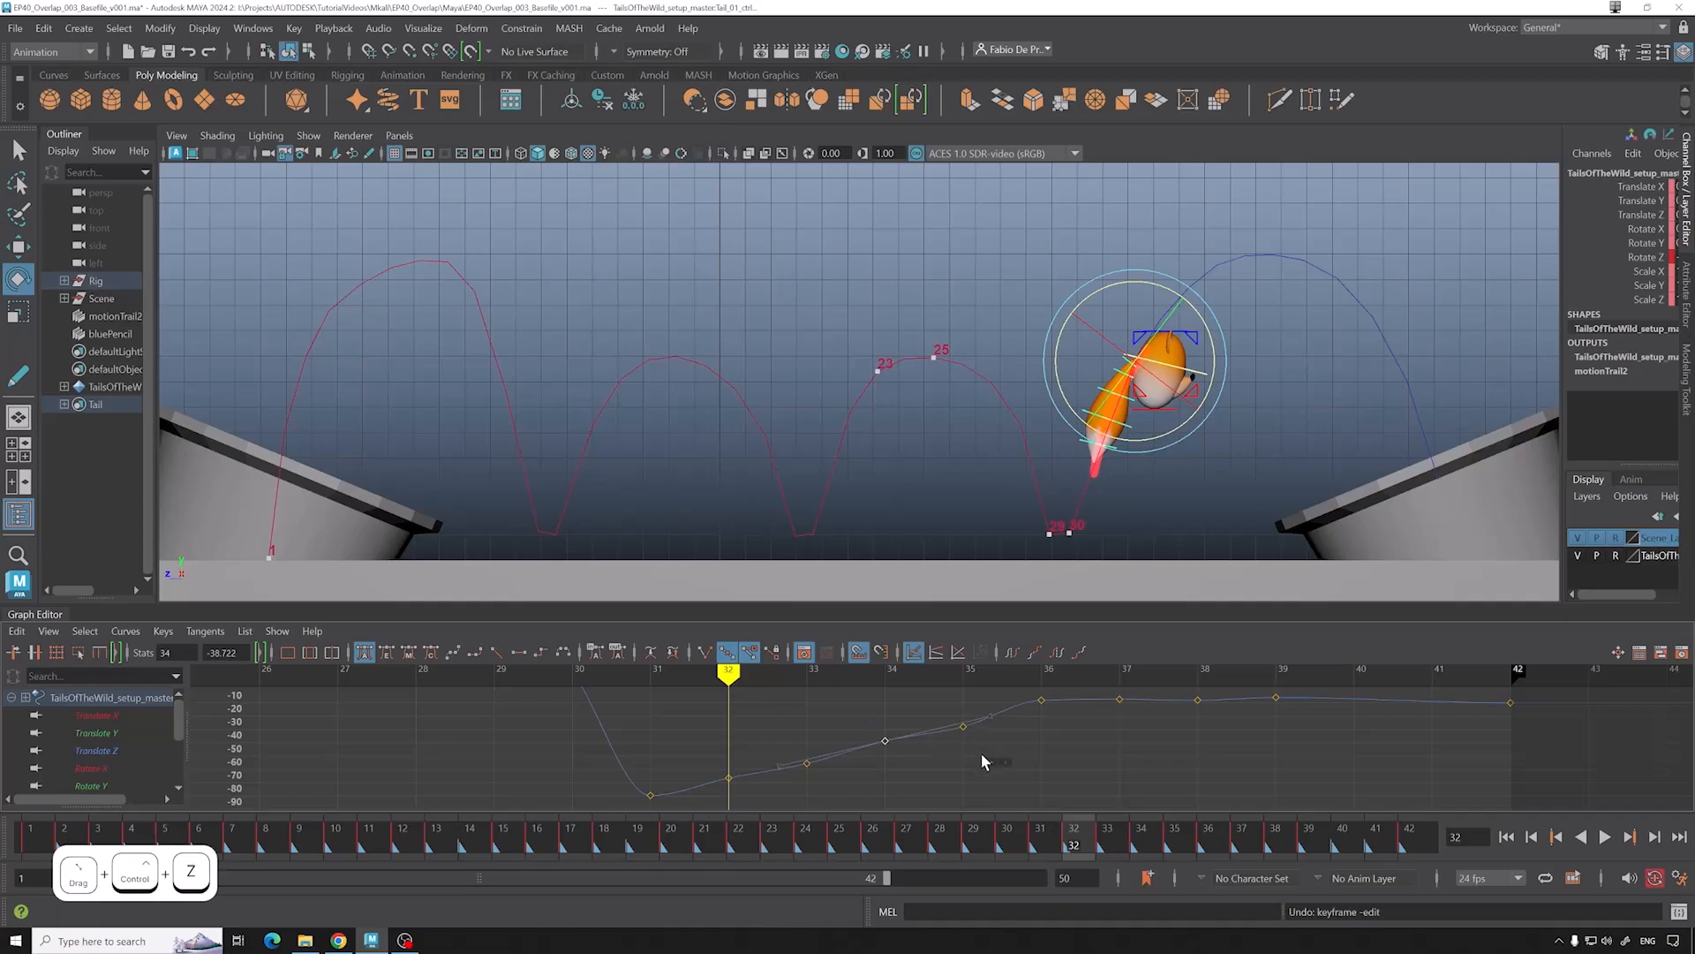
Step: Delete the tail base control's Rotate Z keys from frame 32 to frame 35
click(975, 726)
drag(971, 717, 717, 802)
key(Delete)
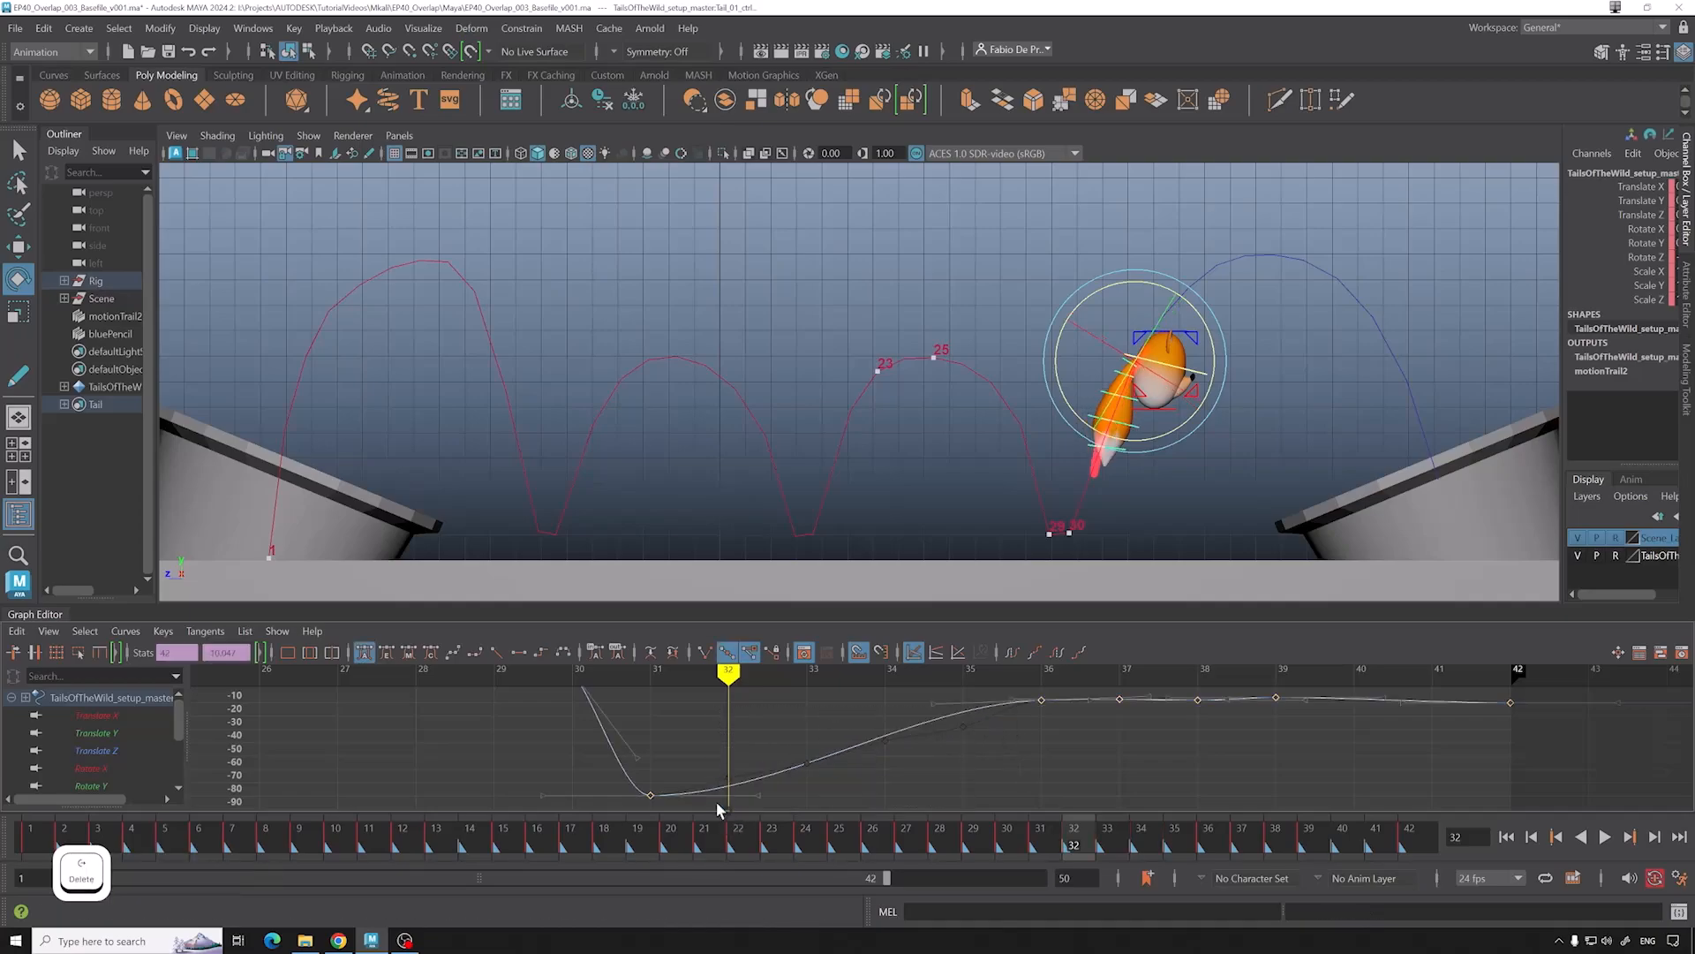
Step: Inspect the tangent handles at frames 31 and 36 and convert the Rotate Z curve to weighted tangents
drag(715, 740, 625, 810)
alt+middle_drag(804, 761, 803, 731)
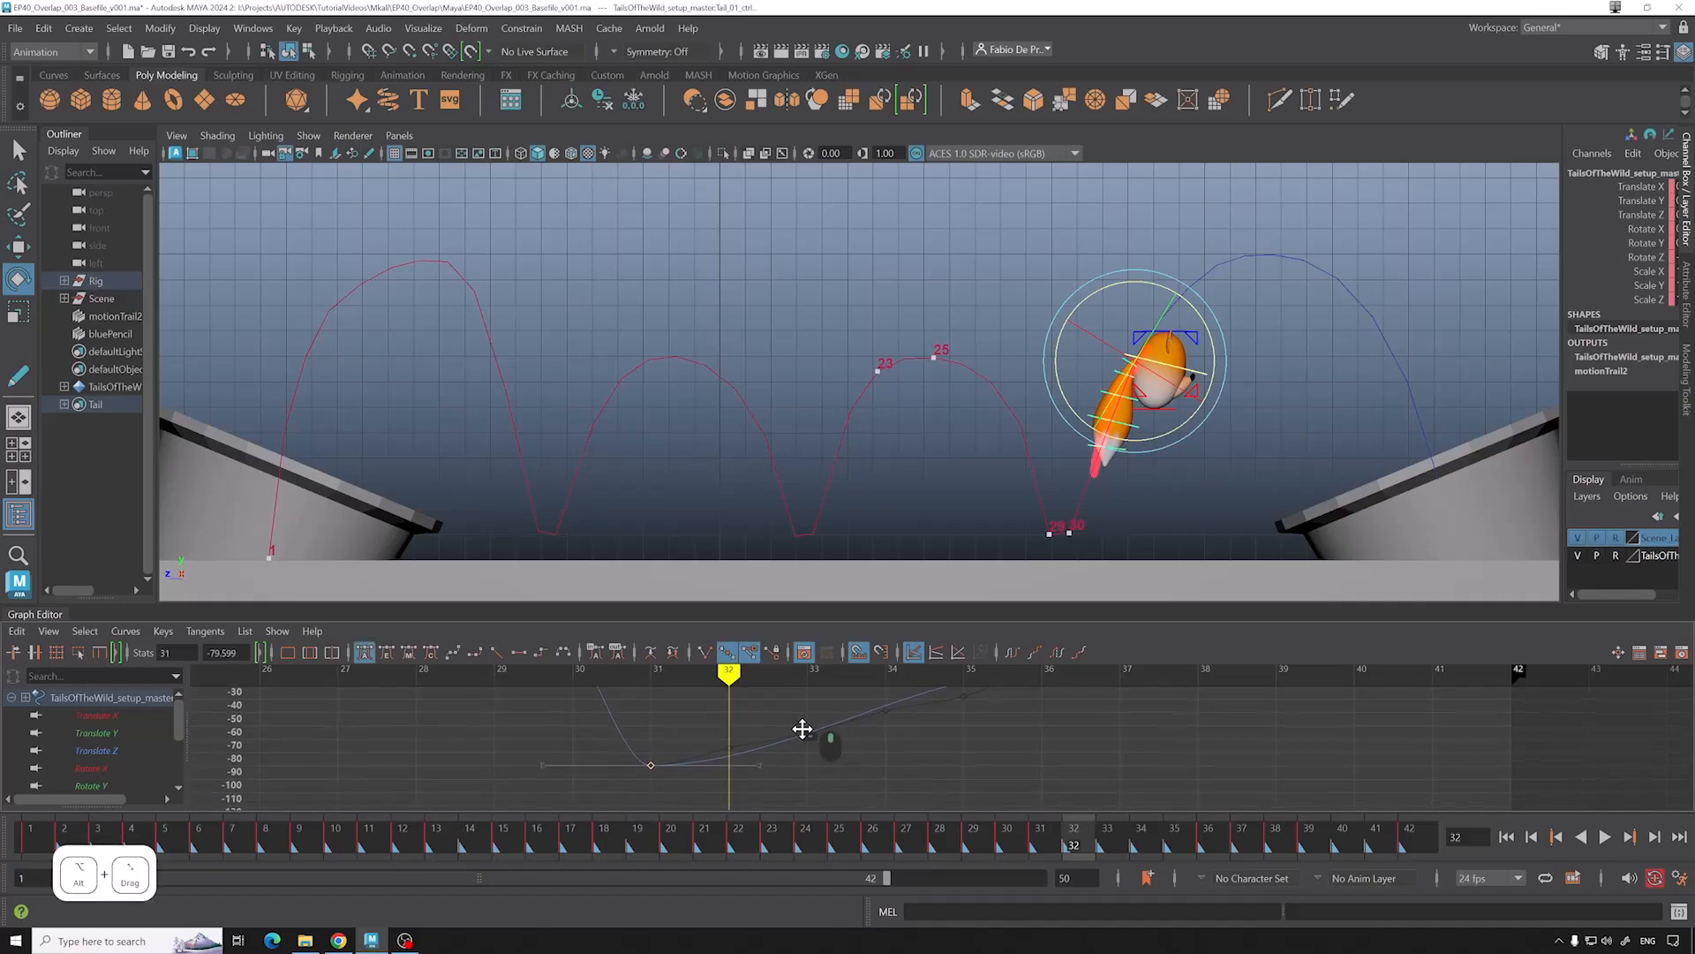
drag(706, 736, 680, 779)
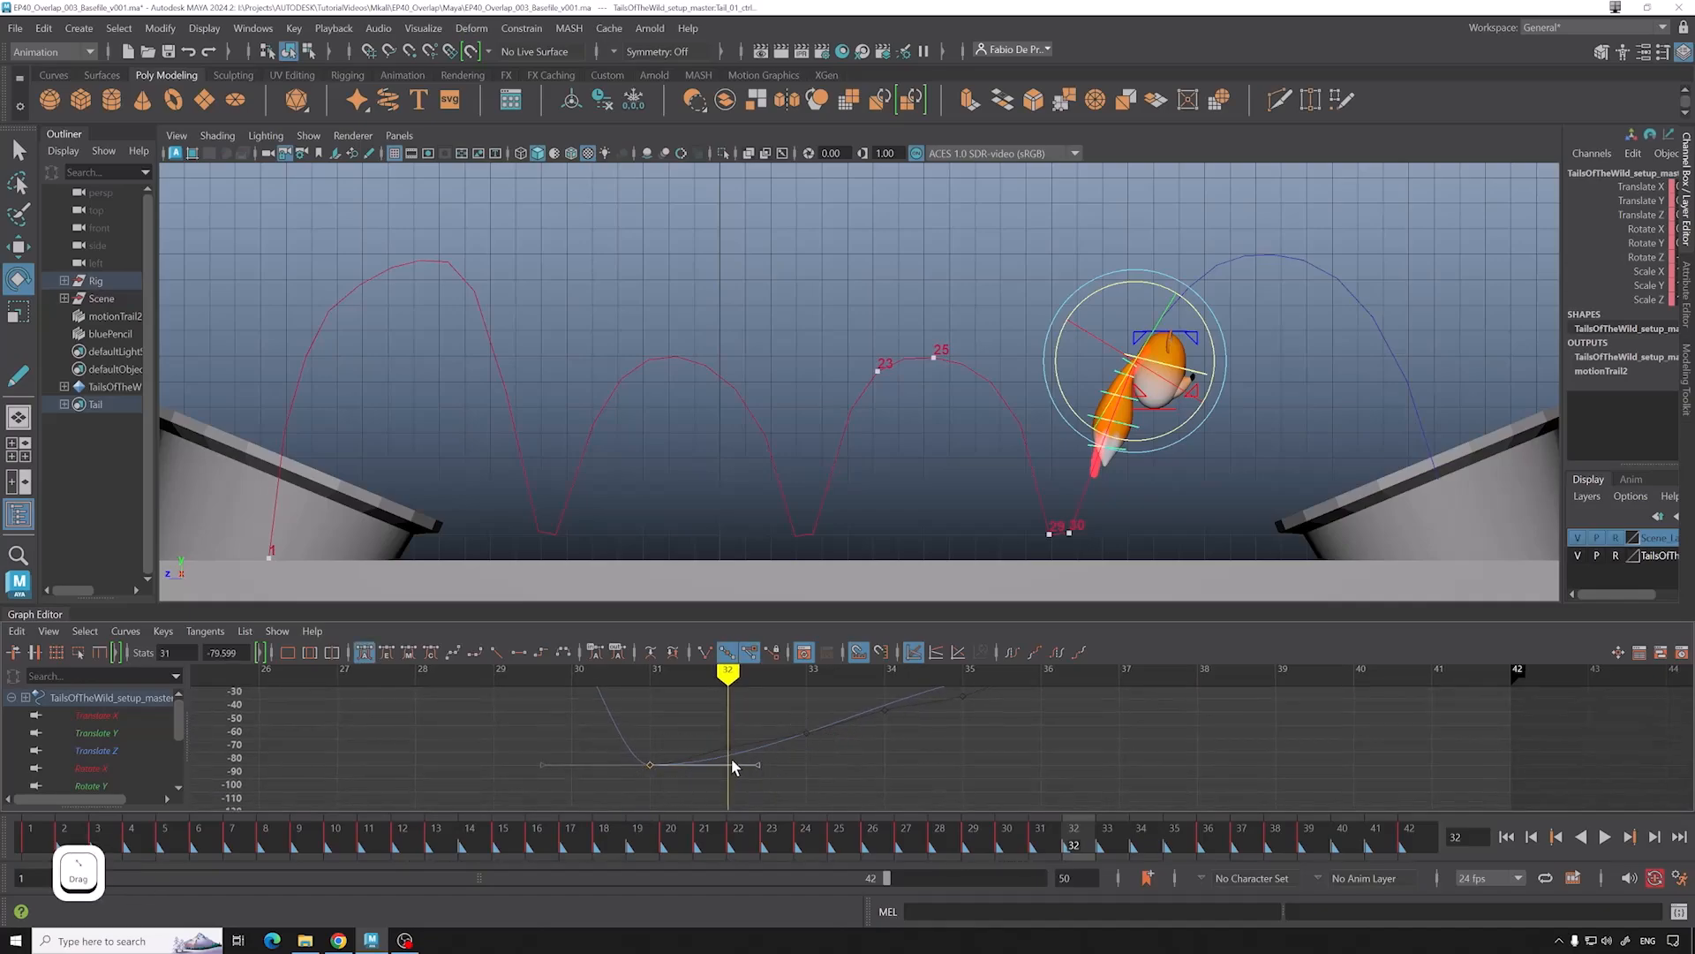
alt+middle_drag(897, 757, 829, 761)
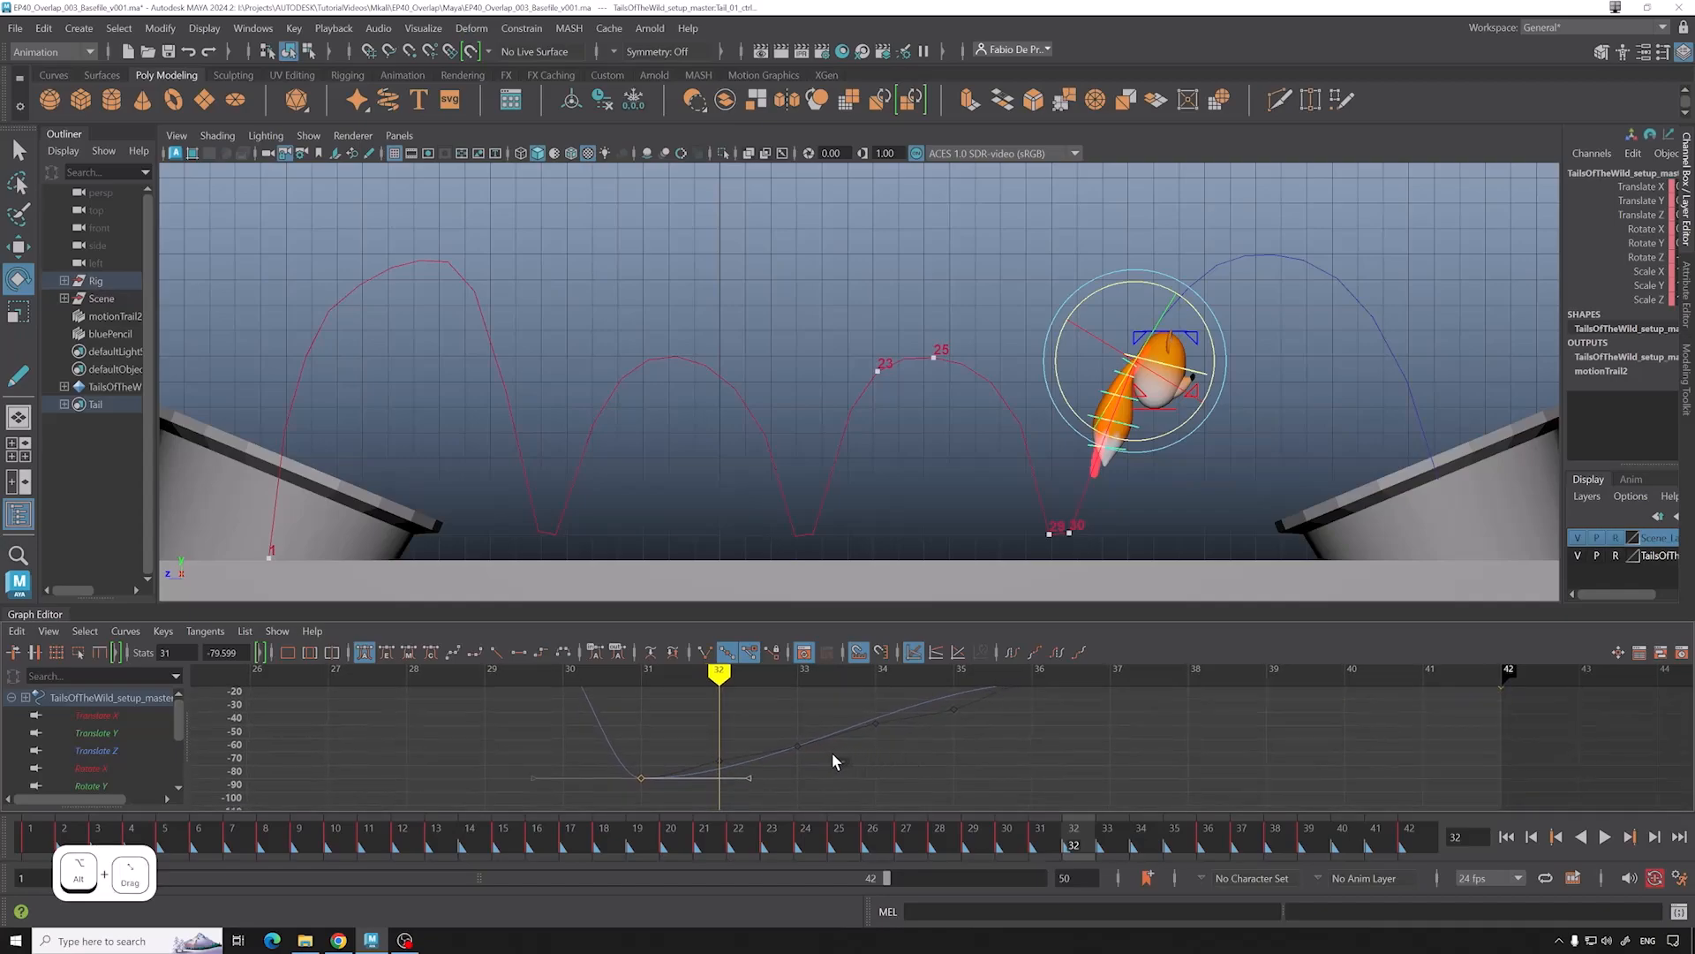
right_click(747, 762)
click(753, 774)
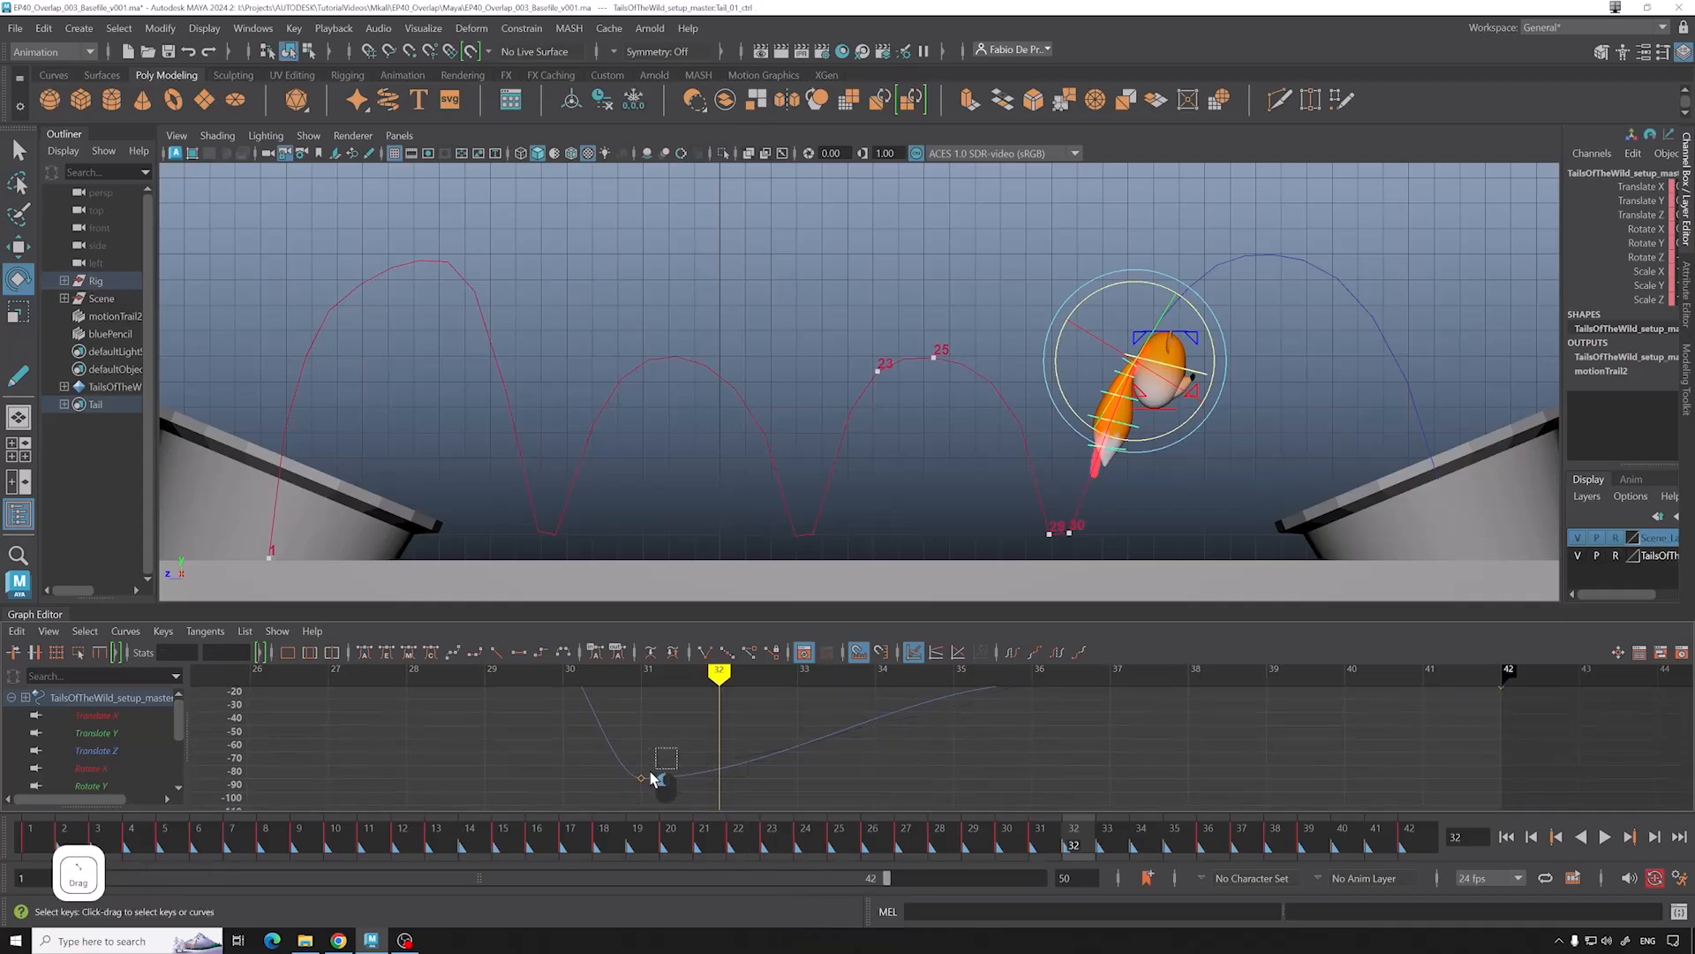
middle_drag(803, 773, 847, 787)
scroll(819, 772, down, 2)
drag(916, 718, 964, 738)
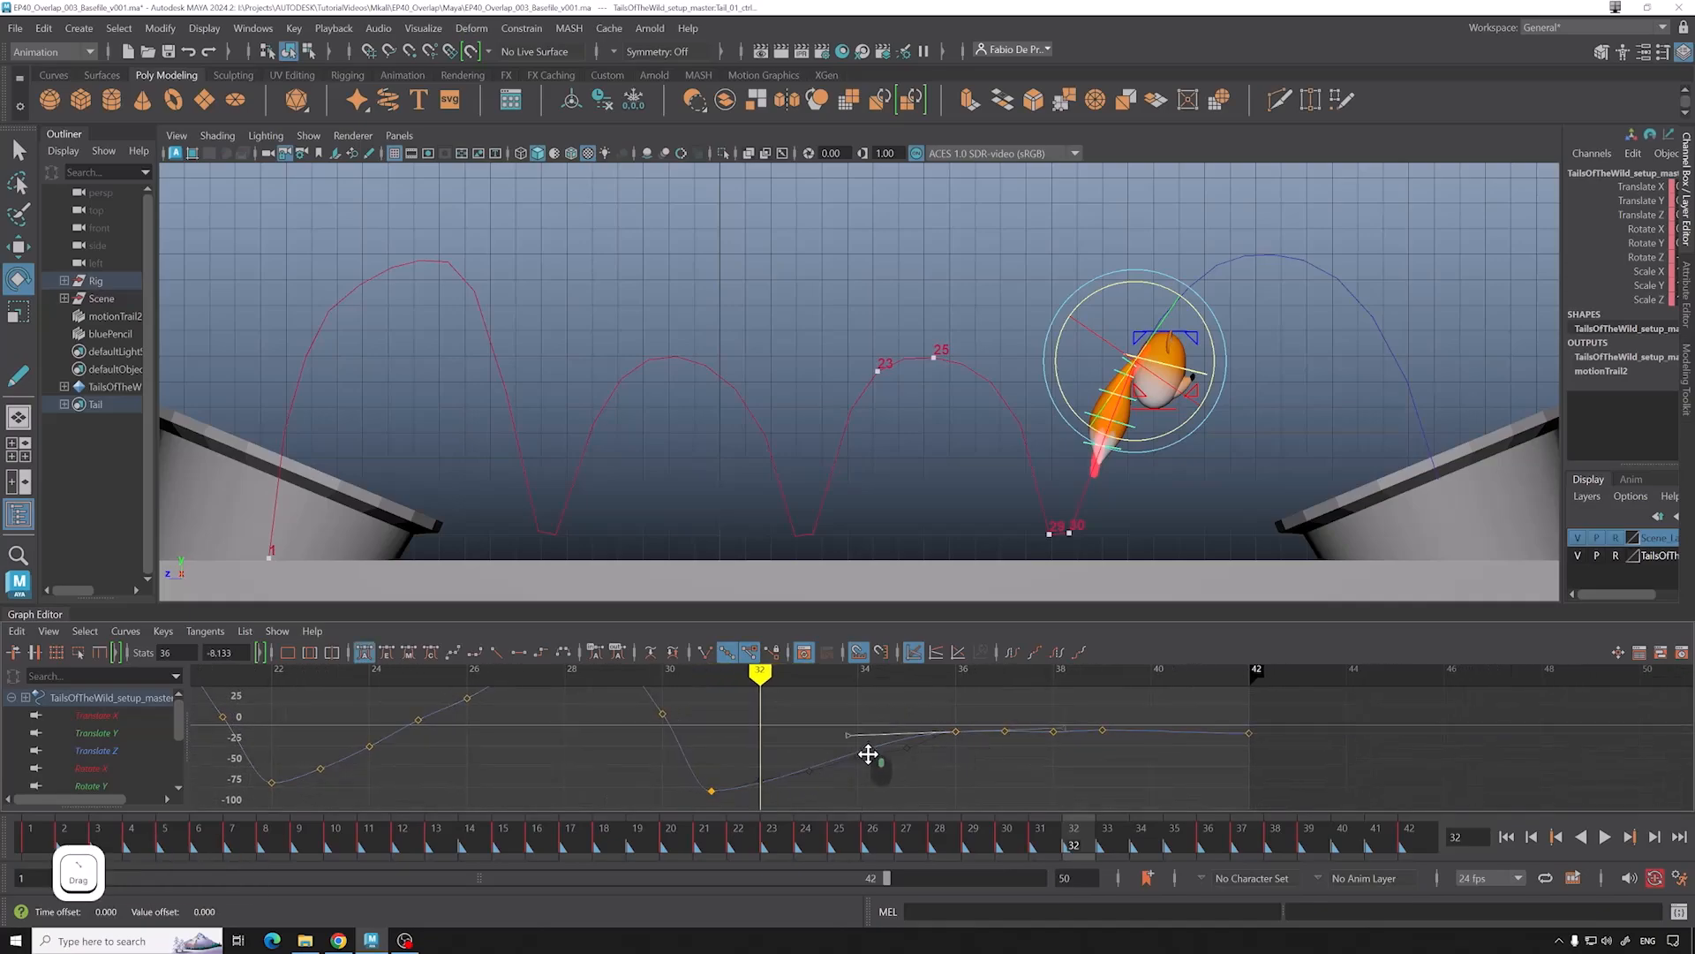
scroll(919, 760, up, 2)
key(ctrl+z)
alt+middle_drag(920, 759, 968, 741)
right_click(921, 733)
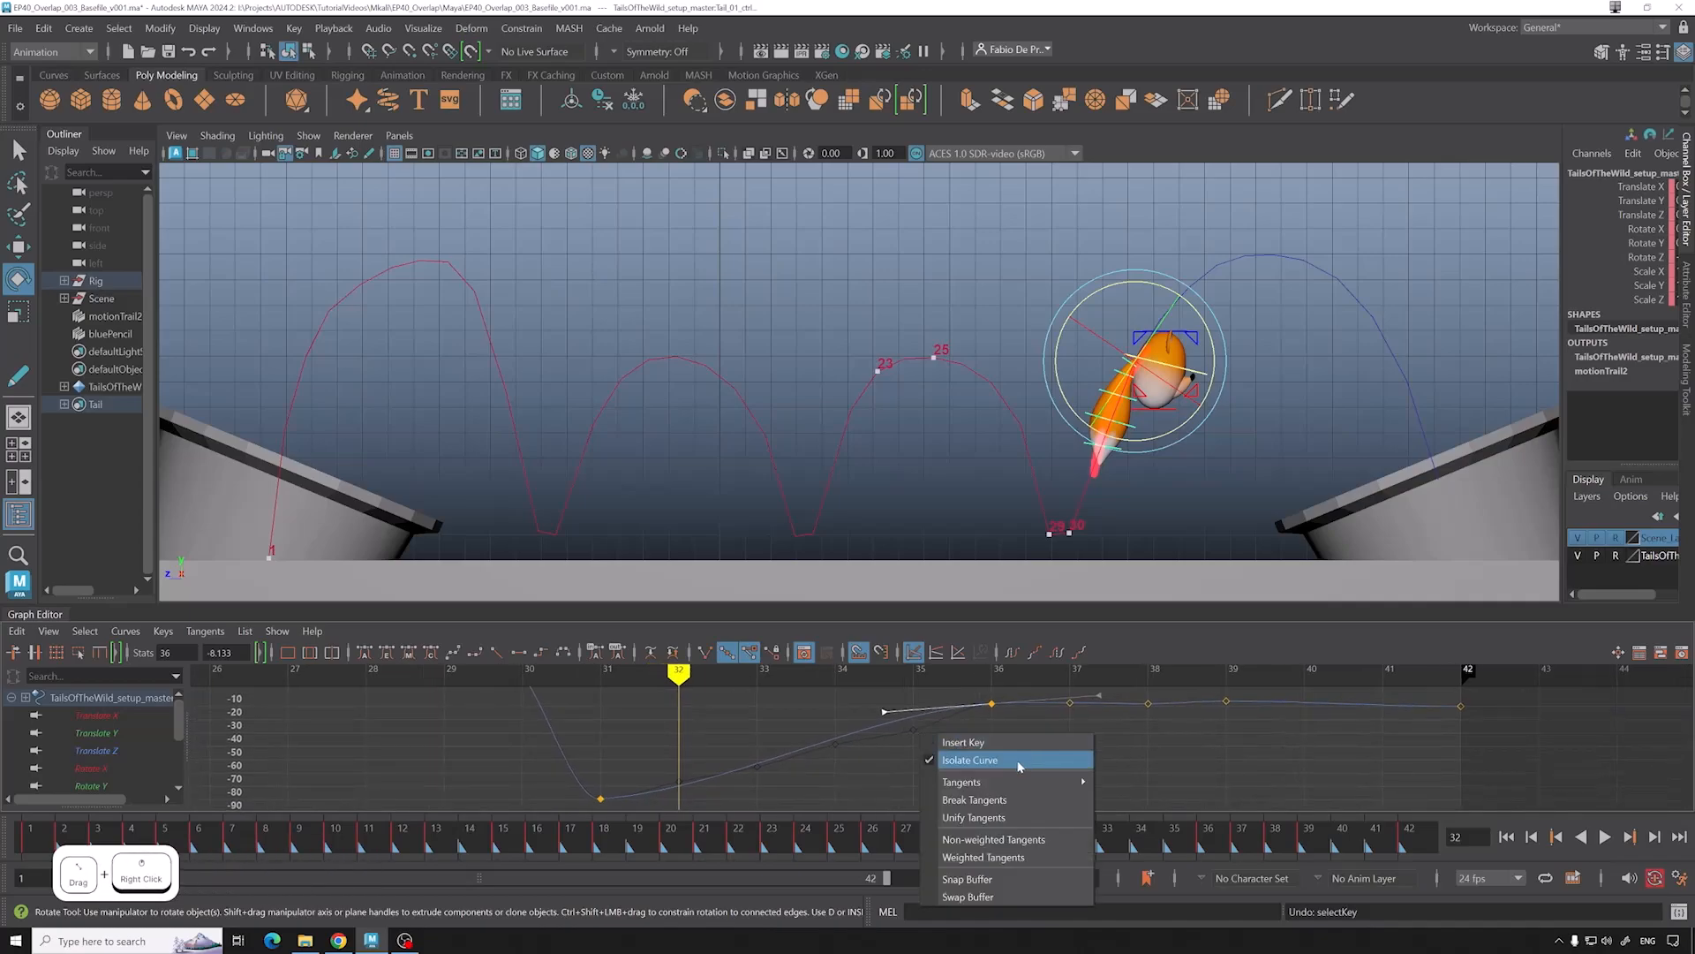
click(1008, 856)
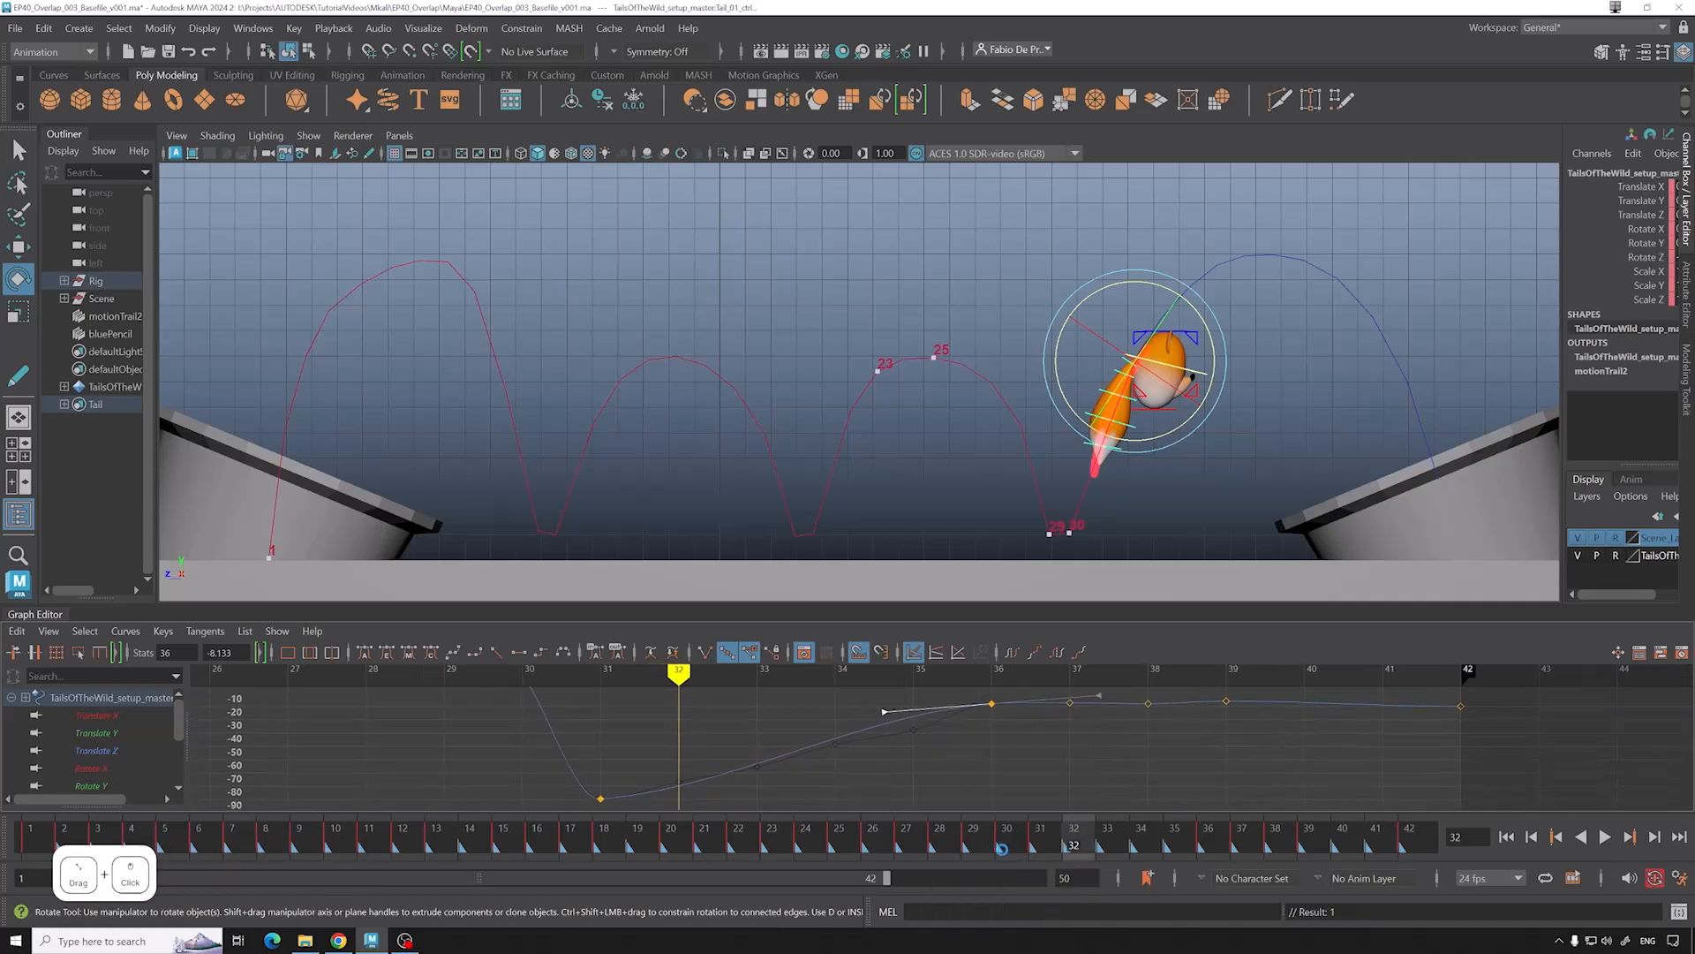
Step: Adjust the tangent handles at frames 36 and 31 to follow the buffer curve, undoing the unwanted handle moves
drag(861, 712, 861, 720)
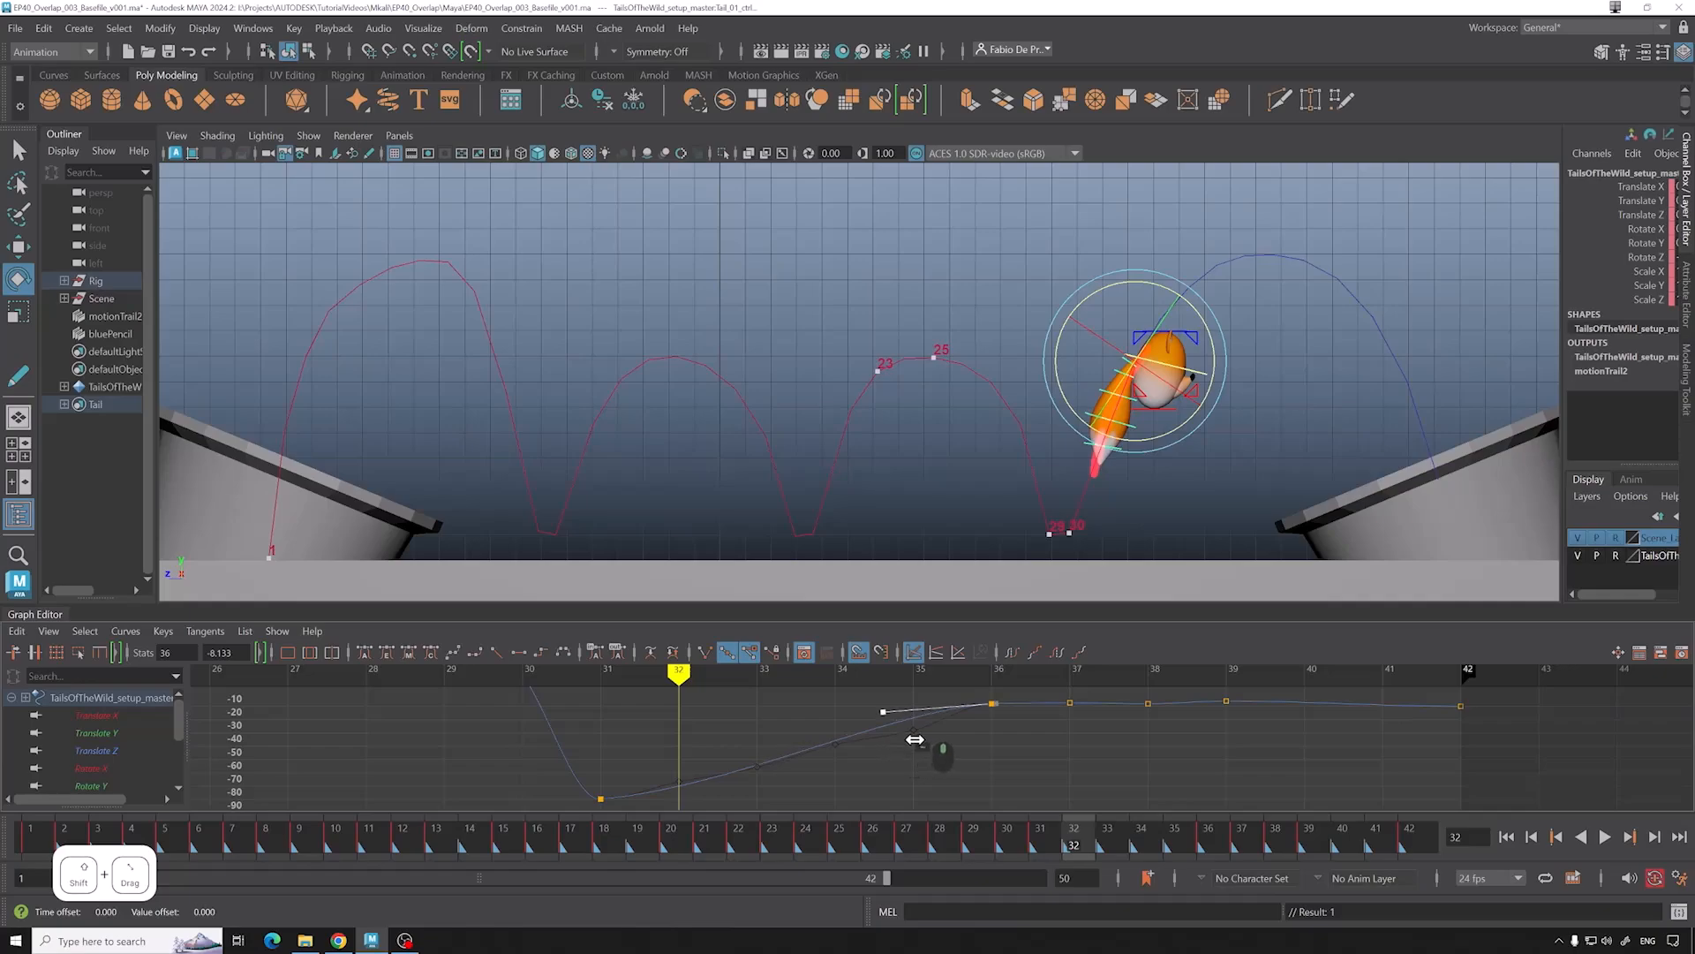
click(734, 774)
click(732, 786)
mouse_move(817, 765)
shift+middle_down()
mouse_move(836, 753)
mouse_move(820, 767)
shift+middle_up()
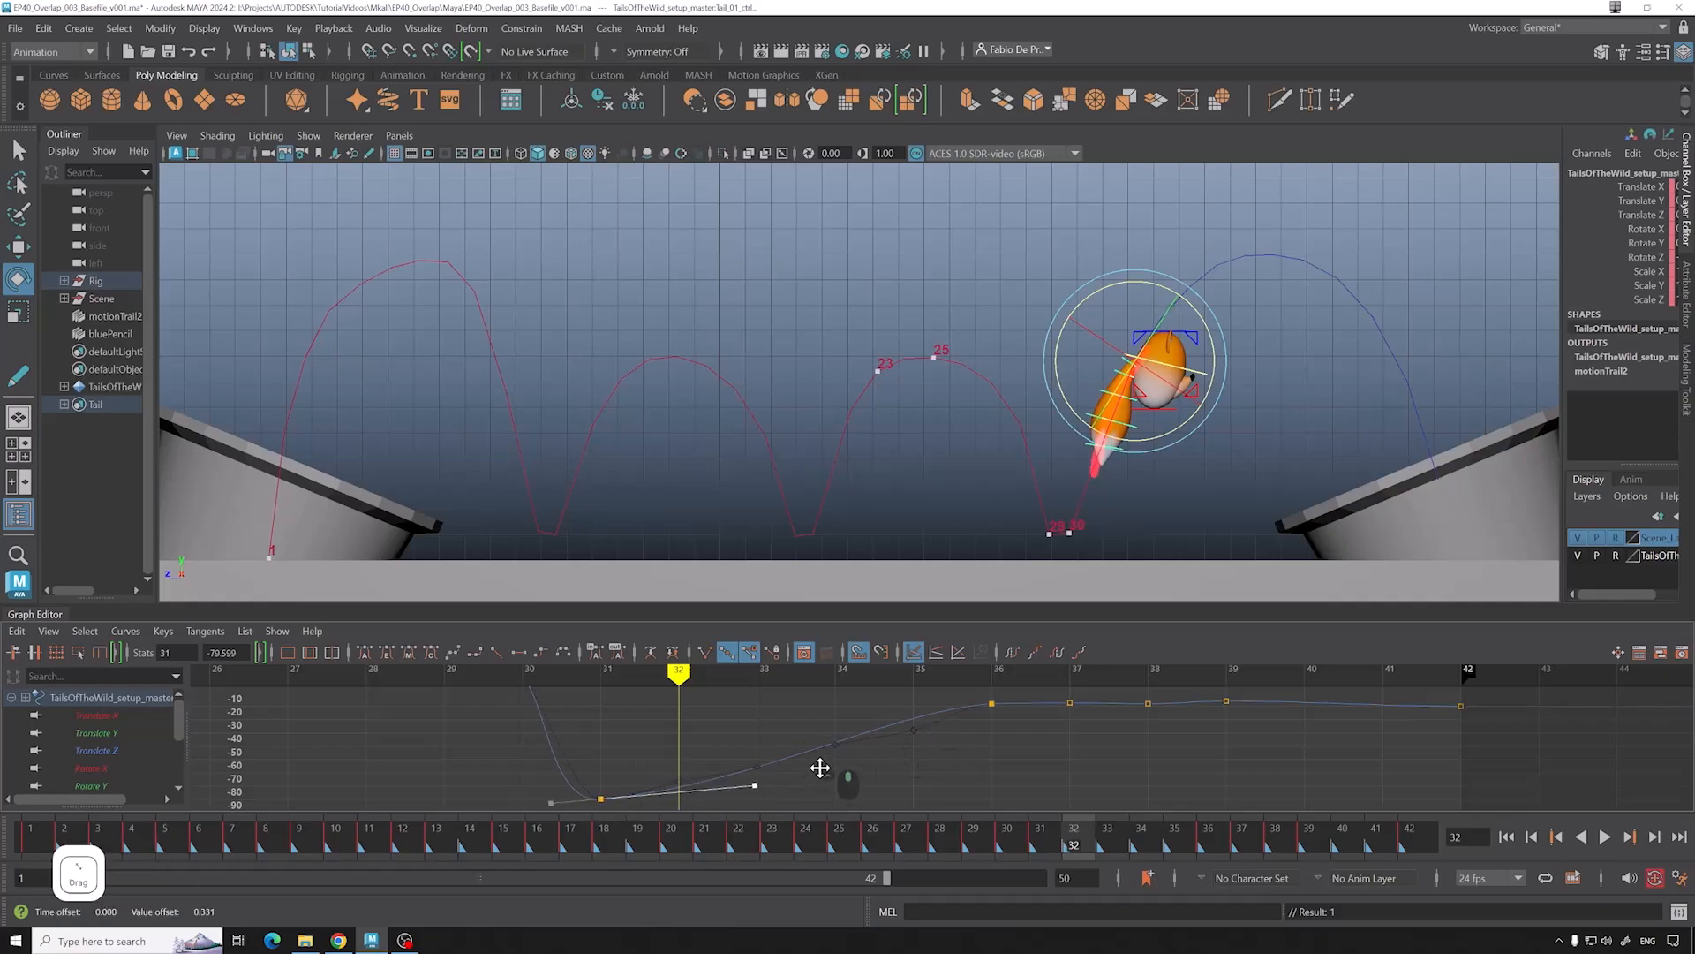
key(ctrl+z)
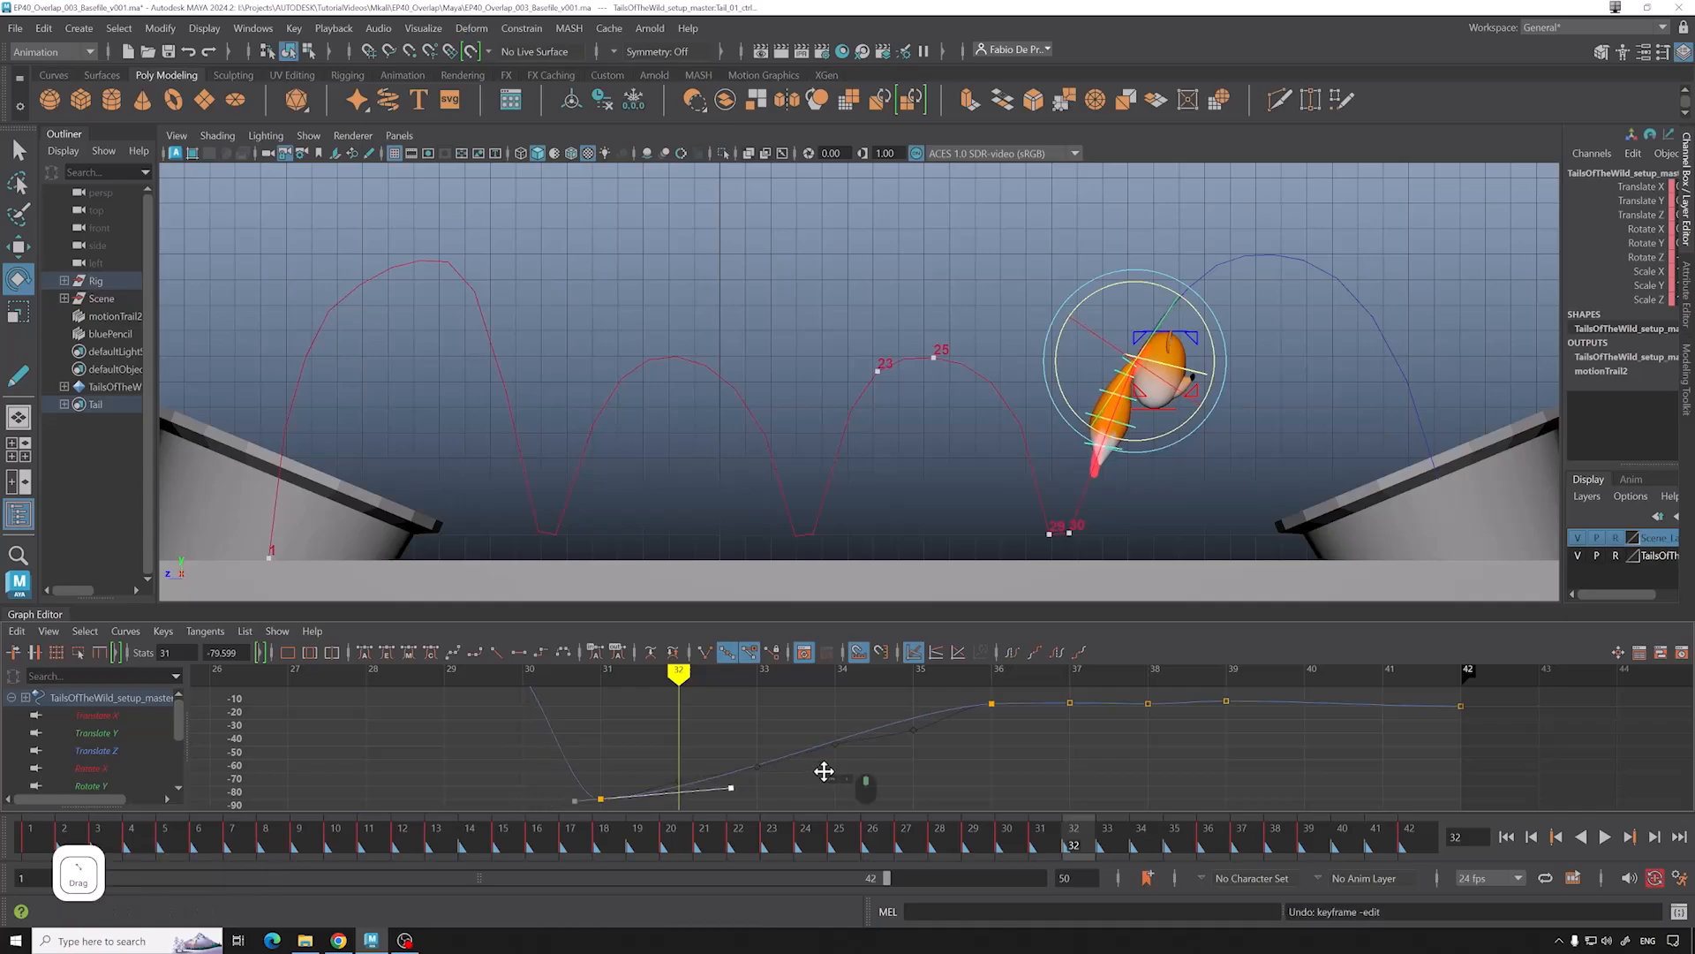
middle_drag(824, 772, 841, 786)
key(ctrl+z)
key(ctrl+z)
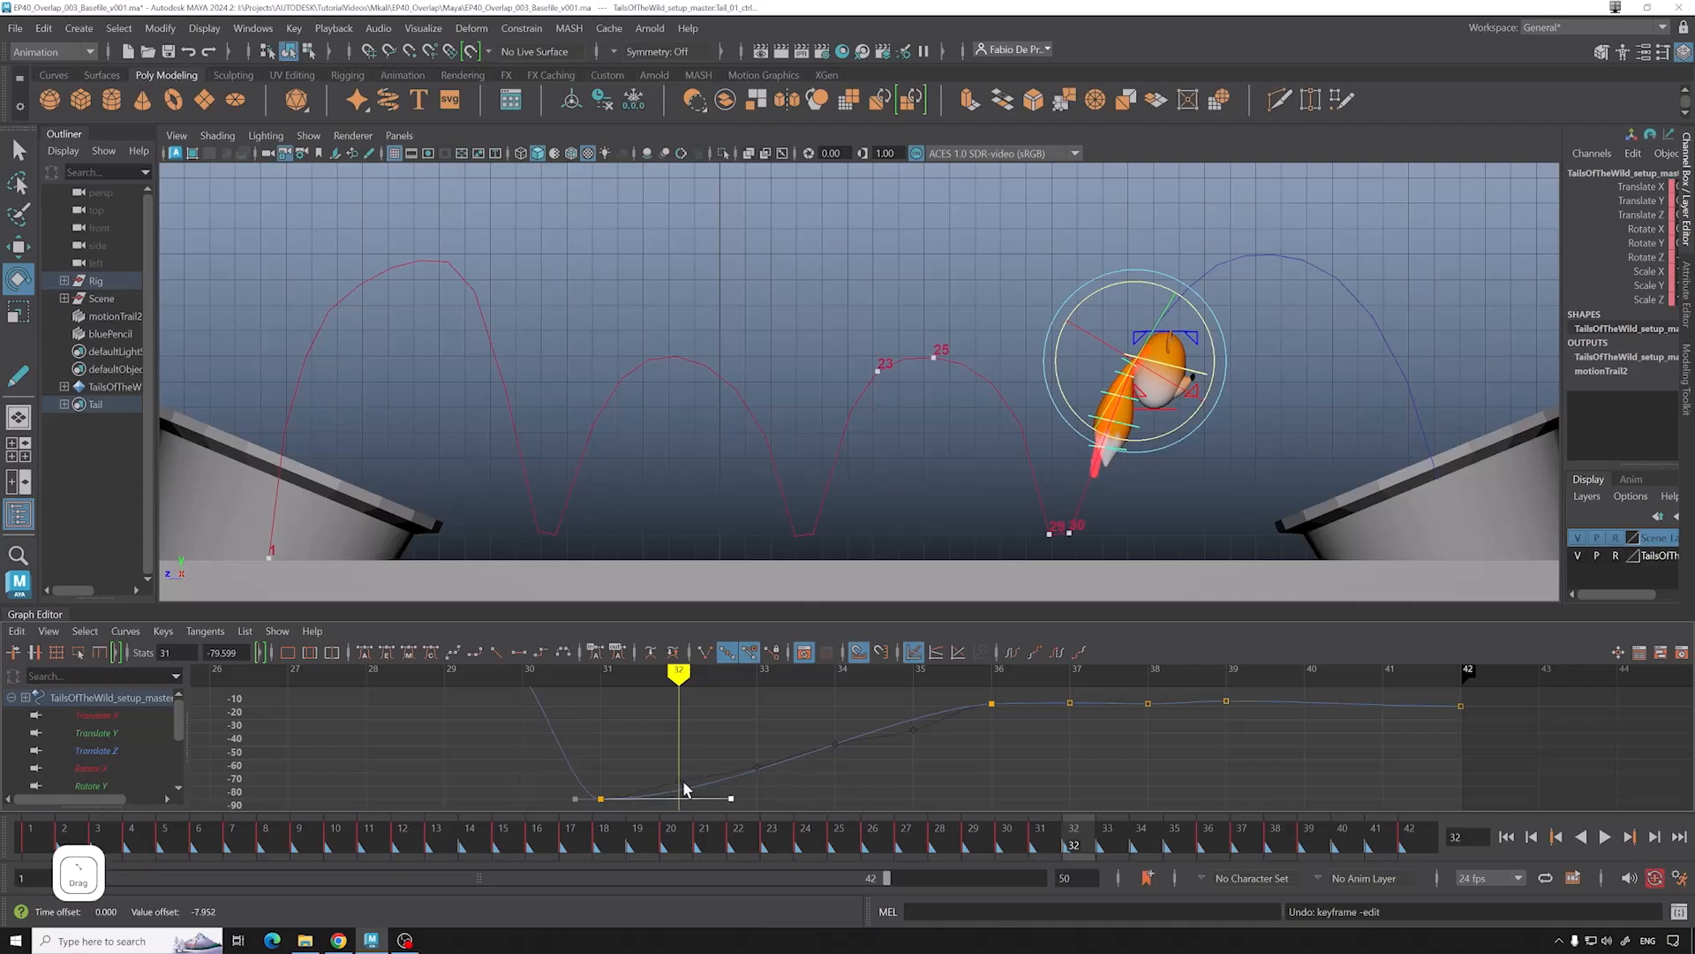
Step: Compare the simplified Rotate Z curve with the buffered original by swapping them back and forth
alt+middle_drag(900, 743, 1007, 744)
scroll(1014, 740, up, 5)
scroll(1095, 737, down, 5)
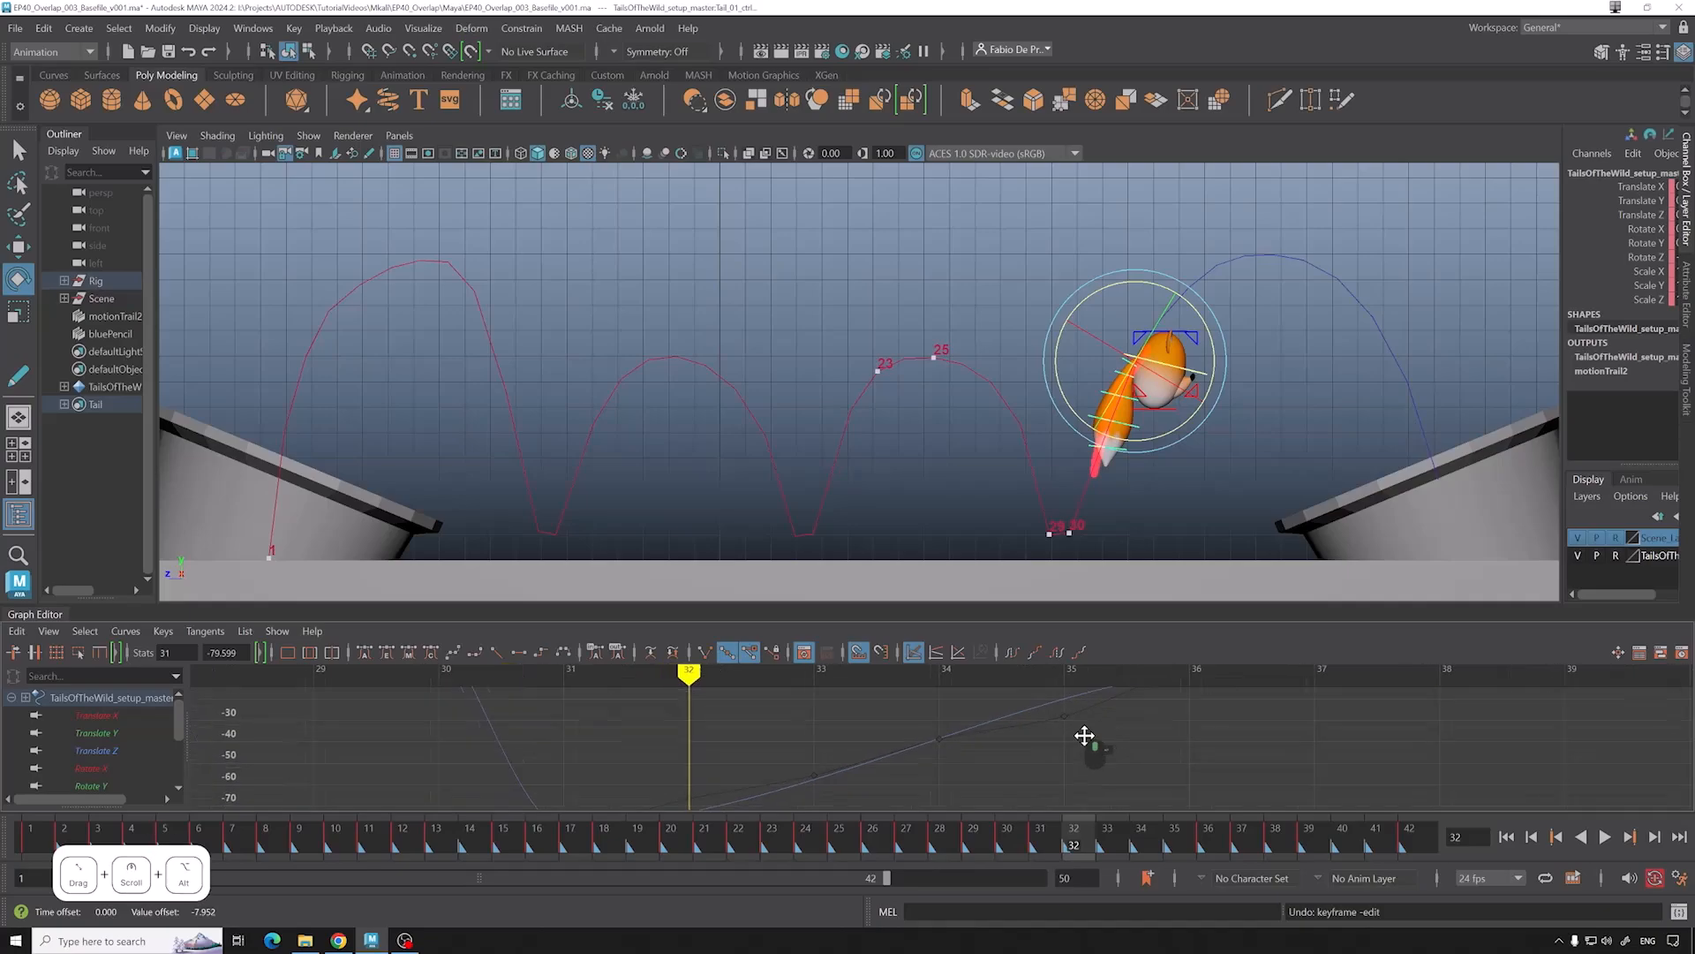
mouse_move(776, 767)
alt+middle_down()
mouse_move(900, 757)
mouse_move(788, 778)
alt+middle_up()
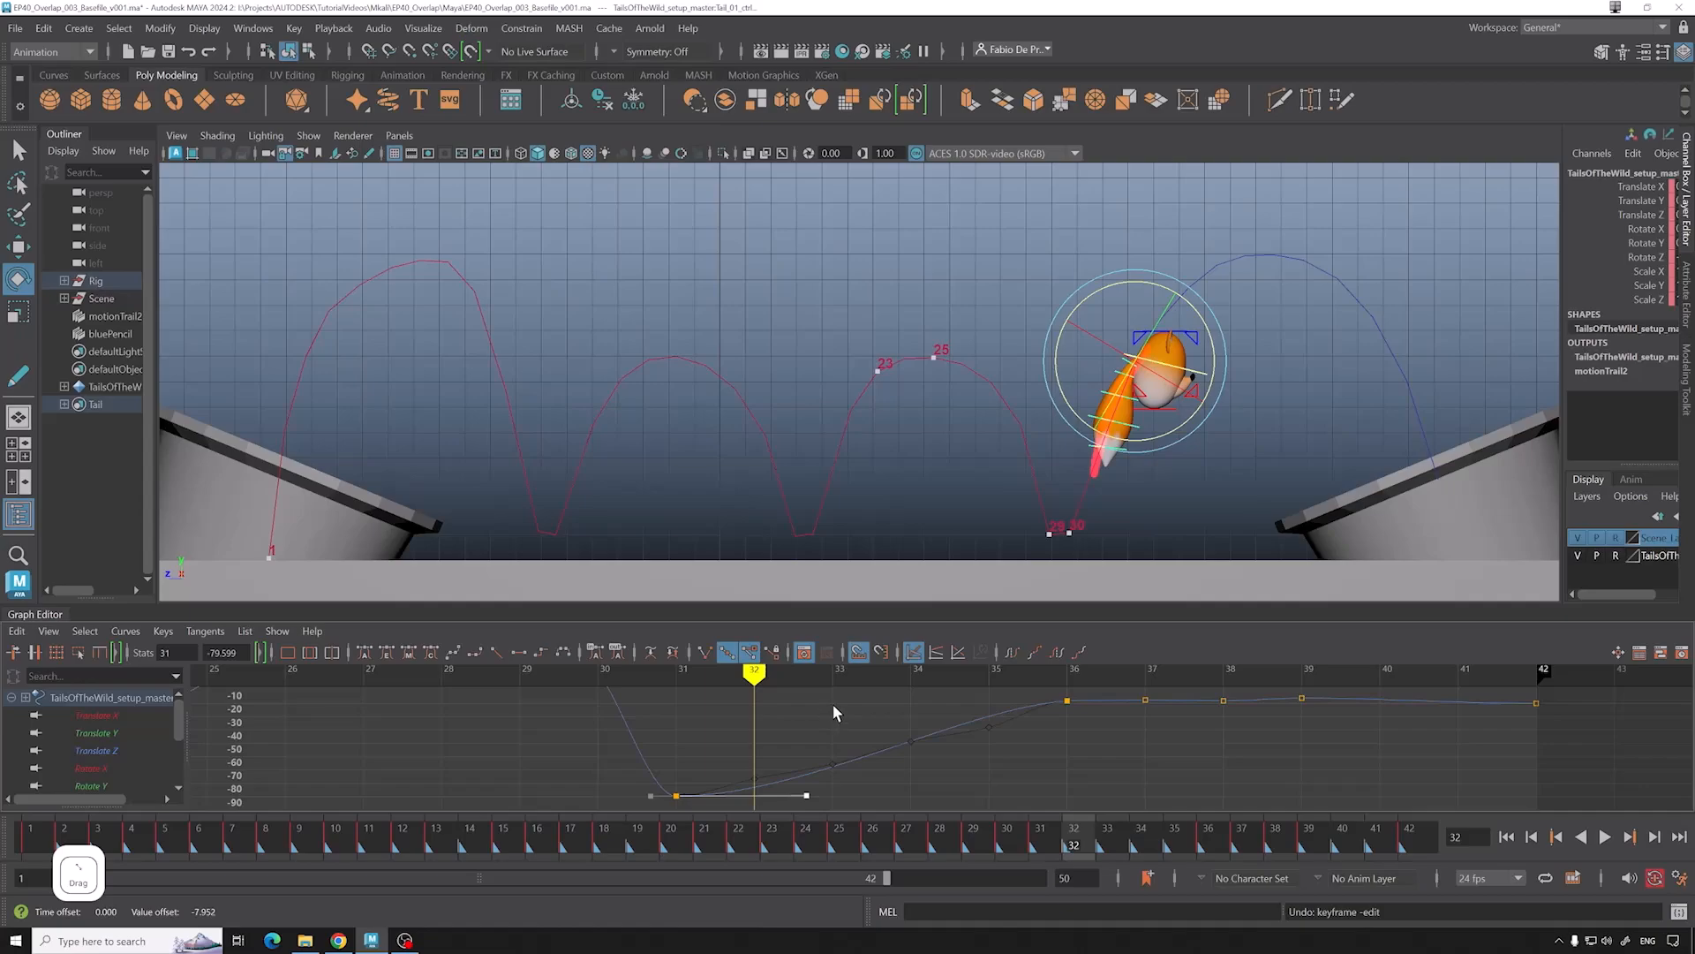
click(674, 655)
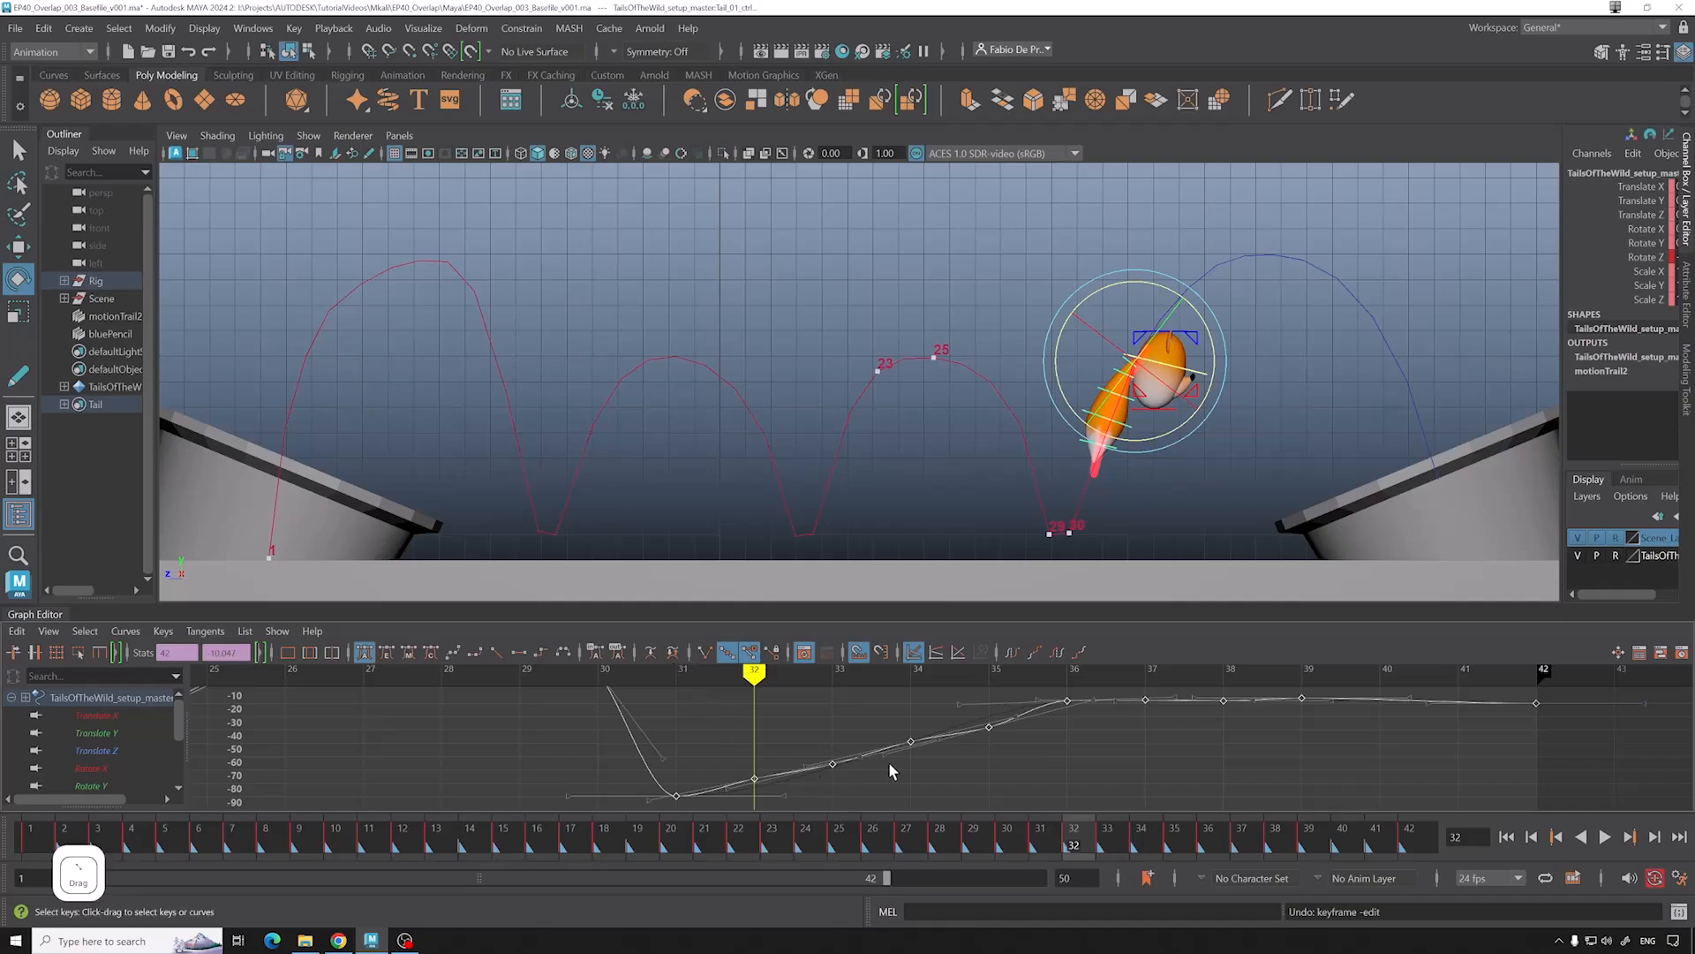
click(673, 657)
click(672, 657)
click(673, 657)
click(915, 761)
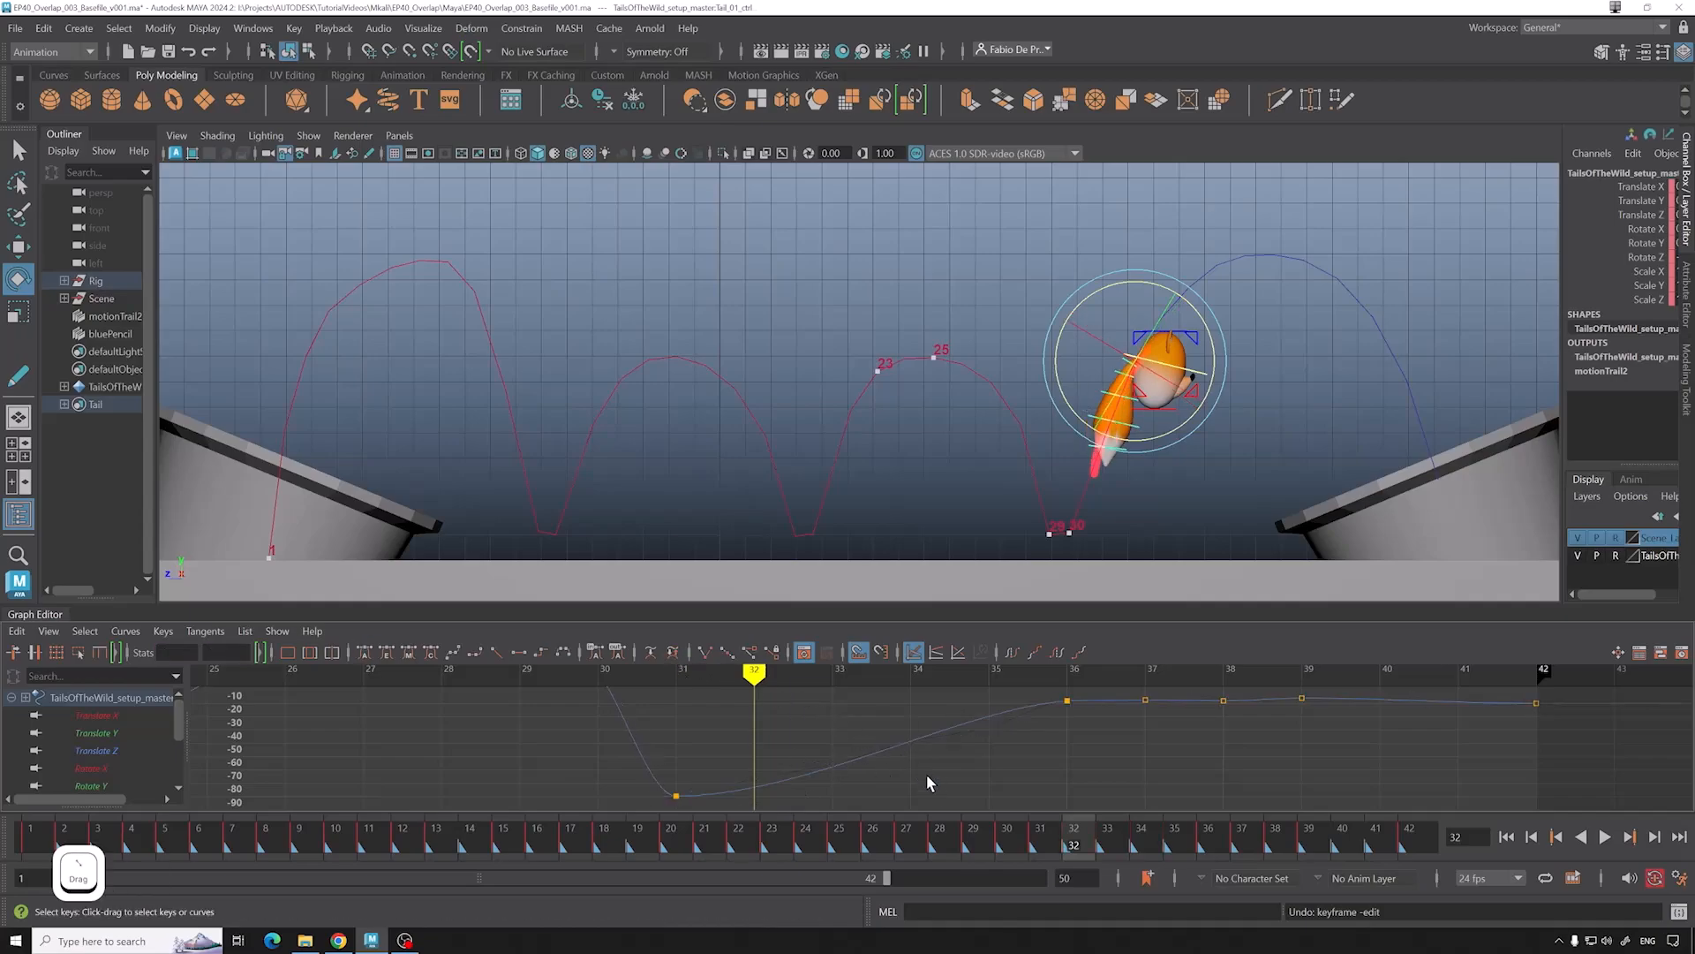
Step: At frame 35, rotate the tail base control to about -26 degrees in Z towards the red pose line and adjust that key's tangent
drag(927, 843, 1168, 733)
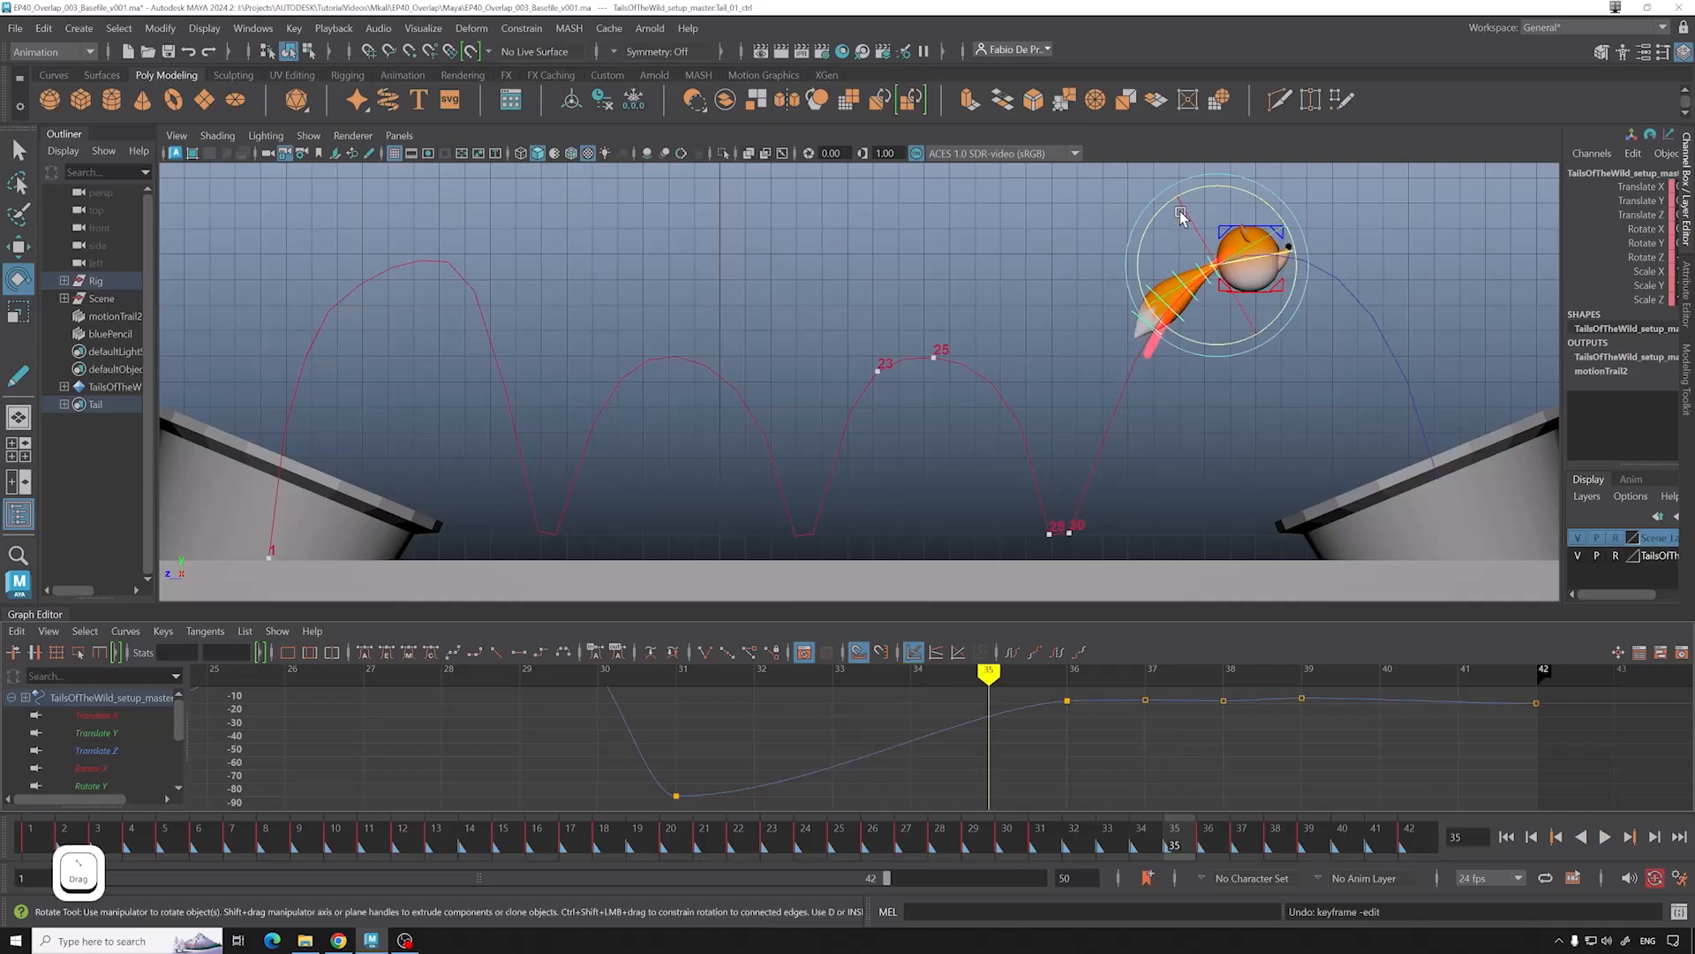
drag(1270, 298, 1294, 291)
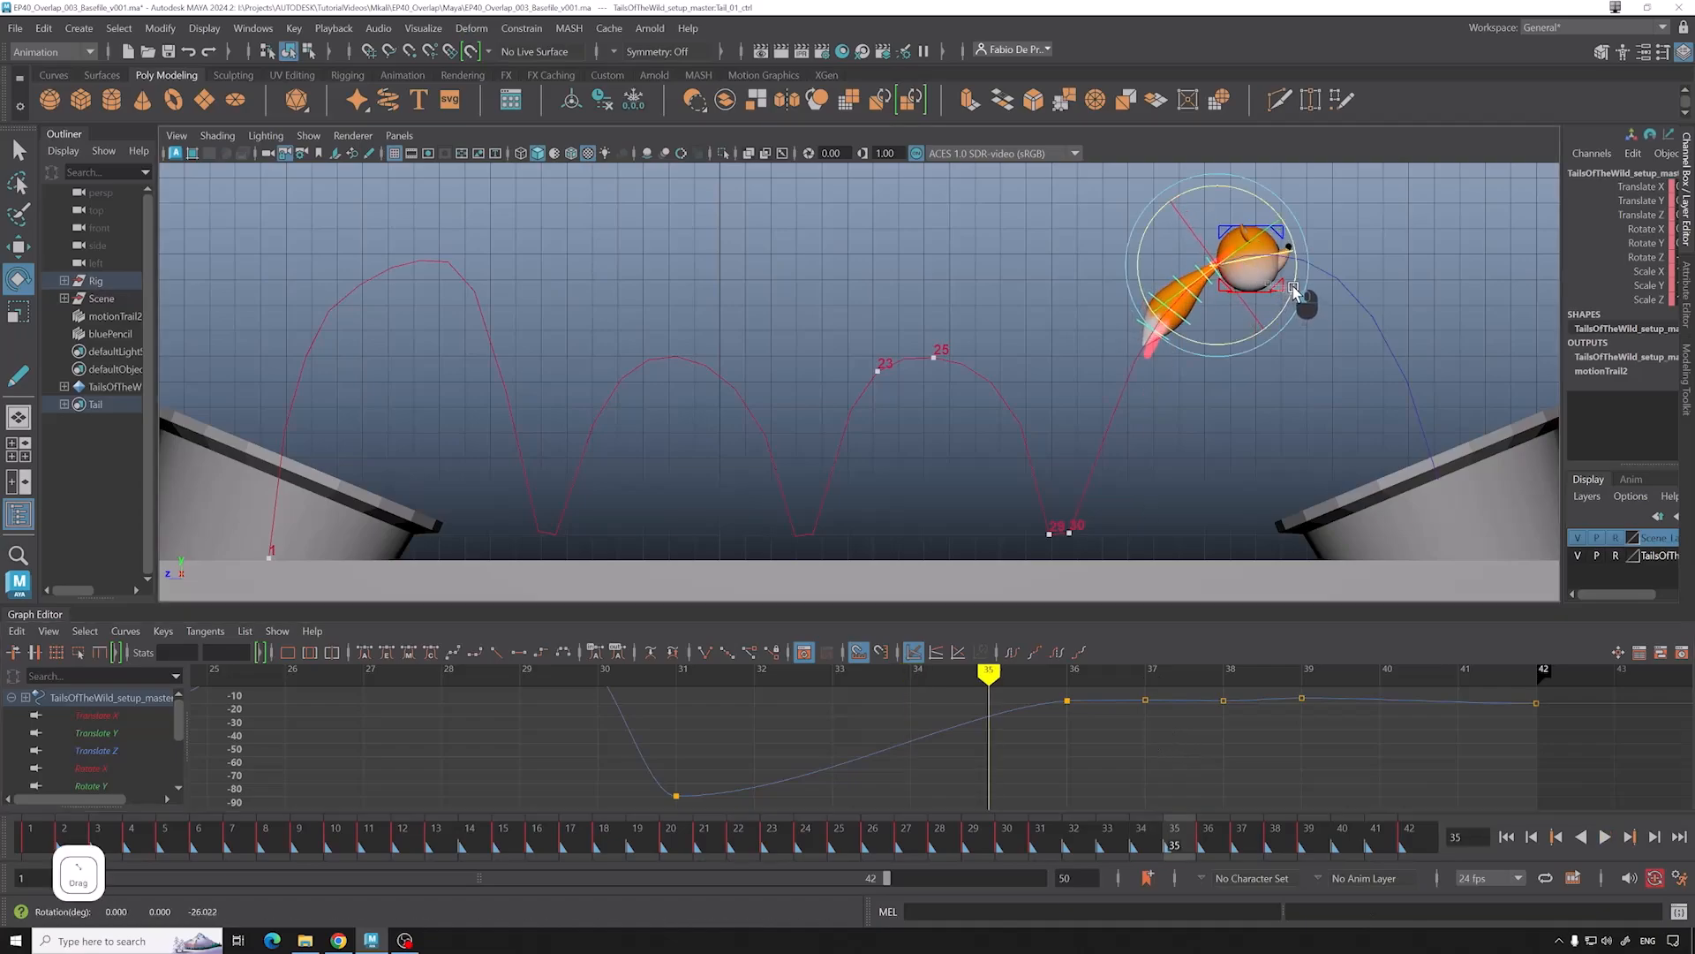
drag(1057, 701, 1018, 711)
click(1069, 701)
middle_drag(1062, 713, 1062, 714)
key(ctrl+z)
right_click(1026, 717)
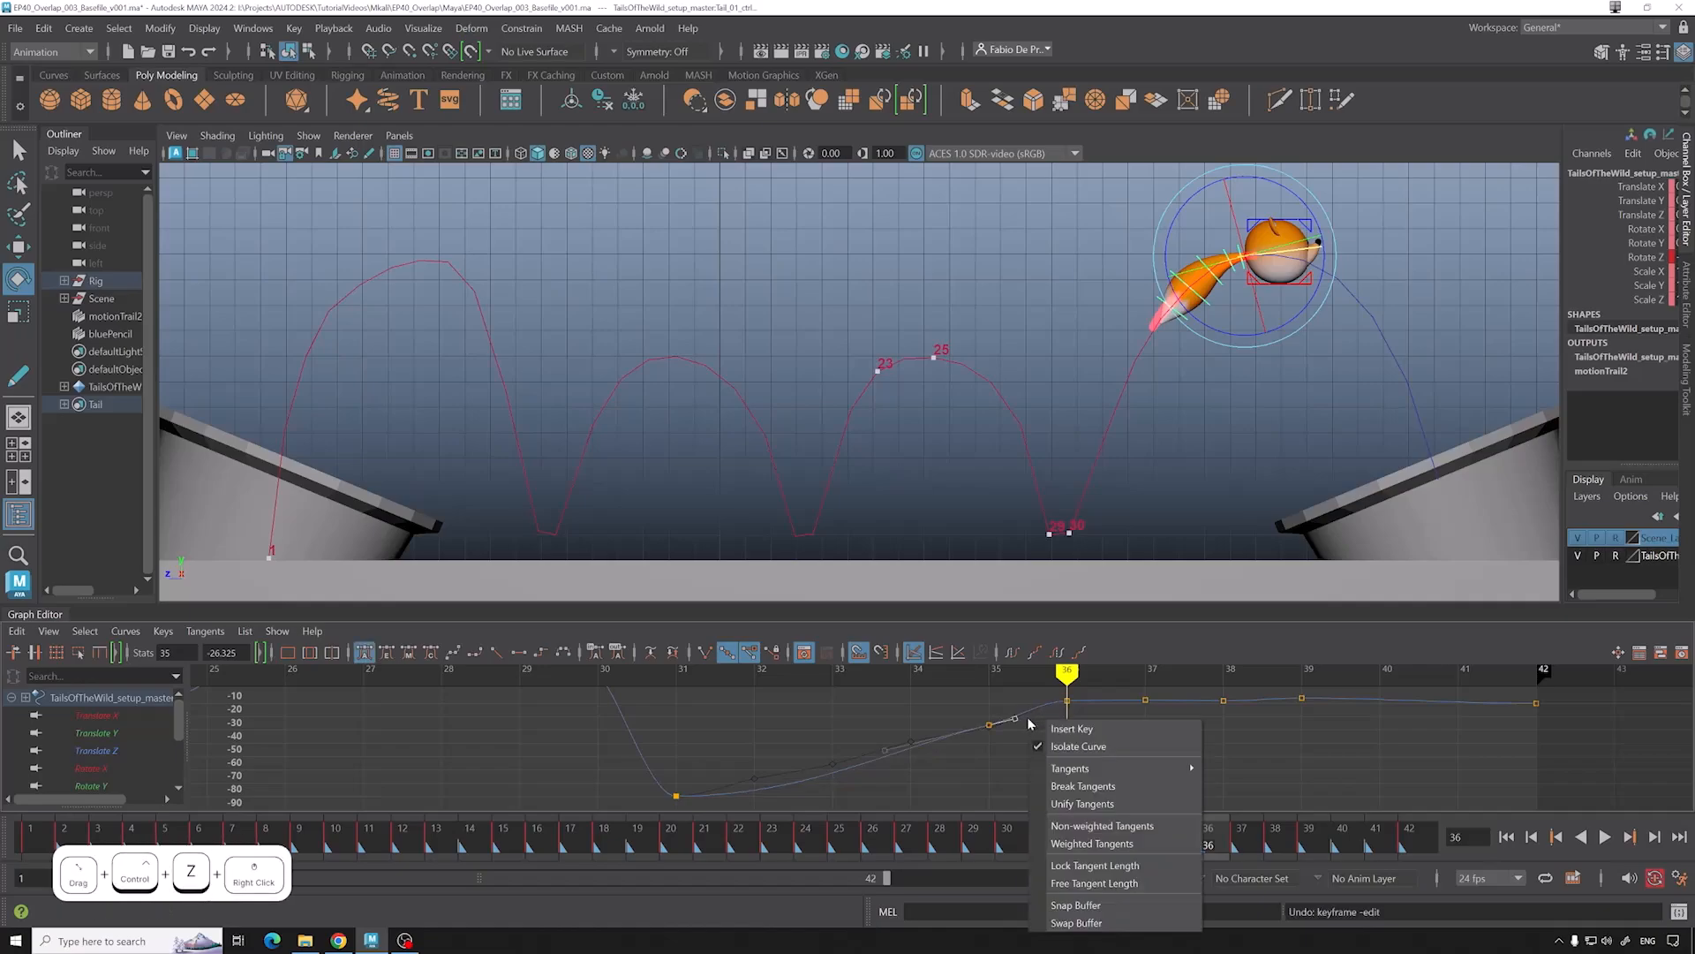
click(1022, 725)
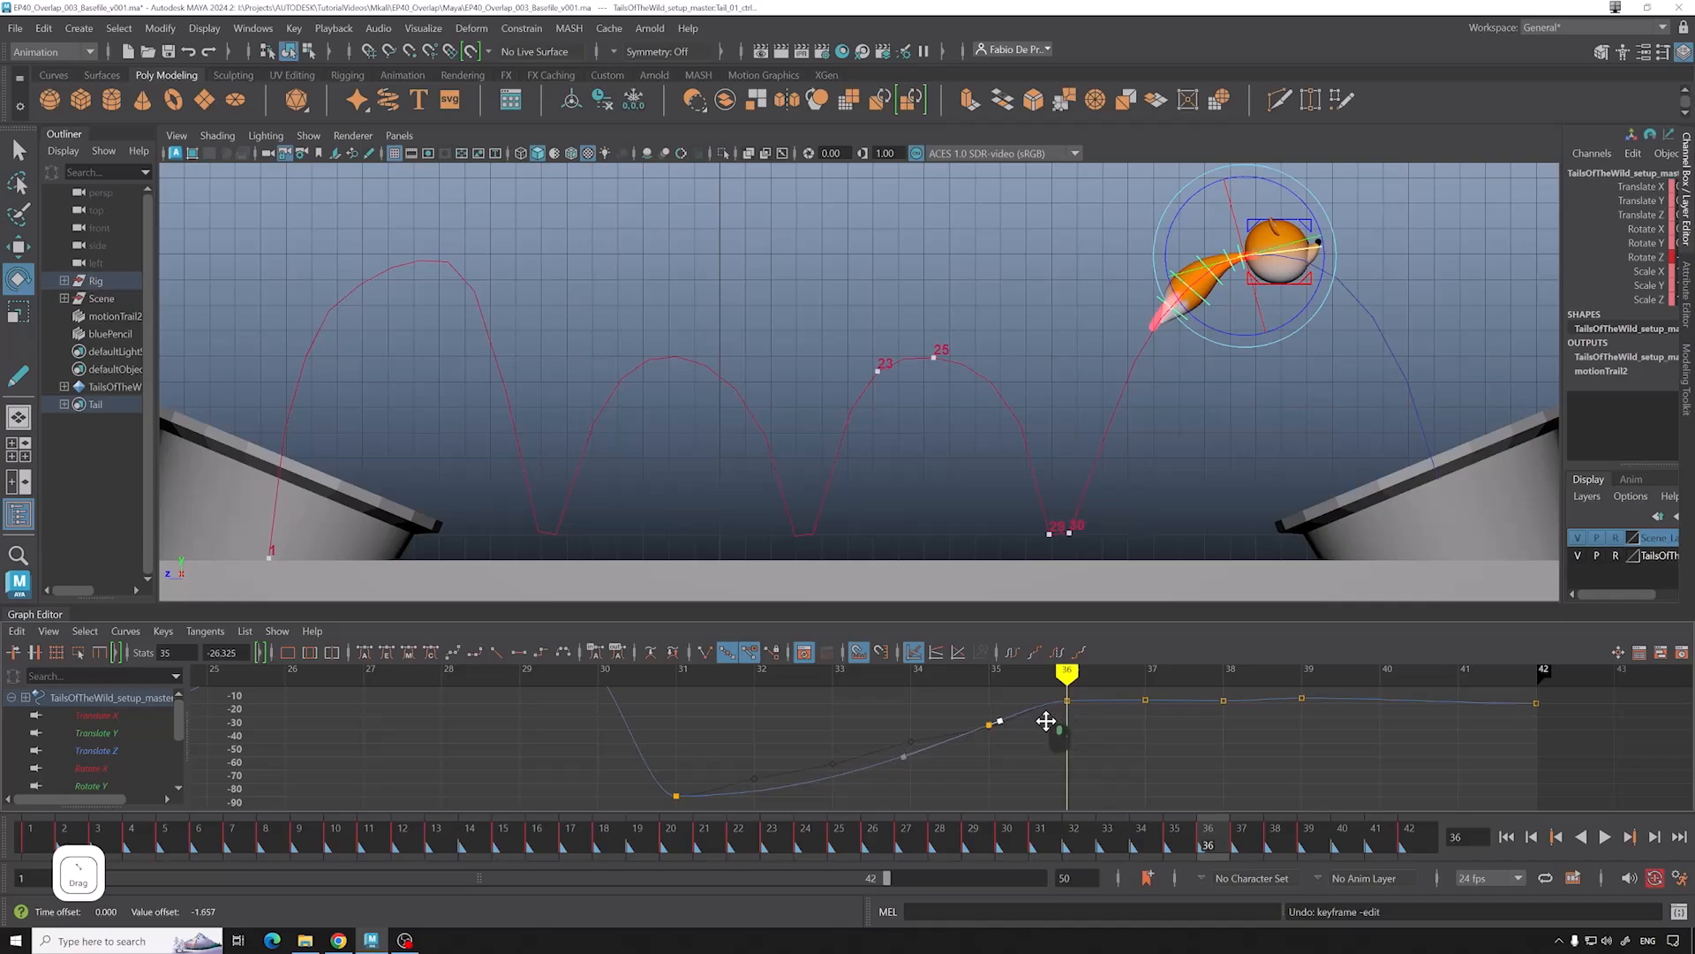
Step: Return to frame 32 and add a Rotate Z key there while reshaping the curve after frame 31
mouse_move(1037, 680)
mouse_down()
mouse_move(872, 697)
mouse_move(705, 682)
mouse_move(786, 671)
mouse_up()
drag(739, 729, 623, 840)
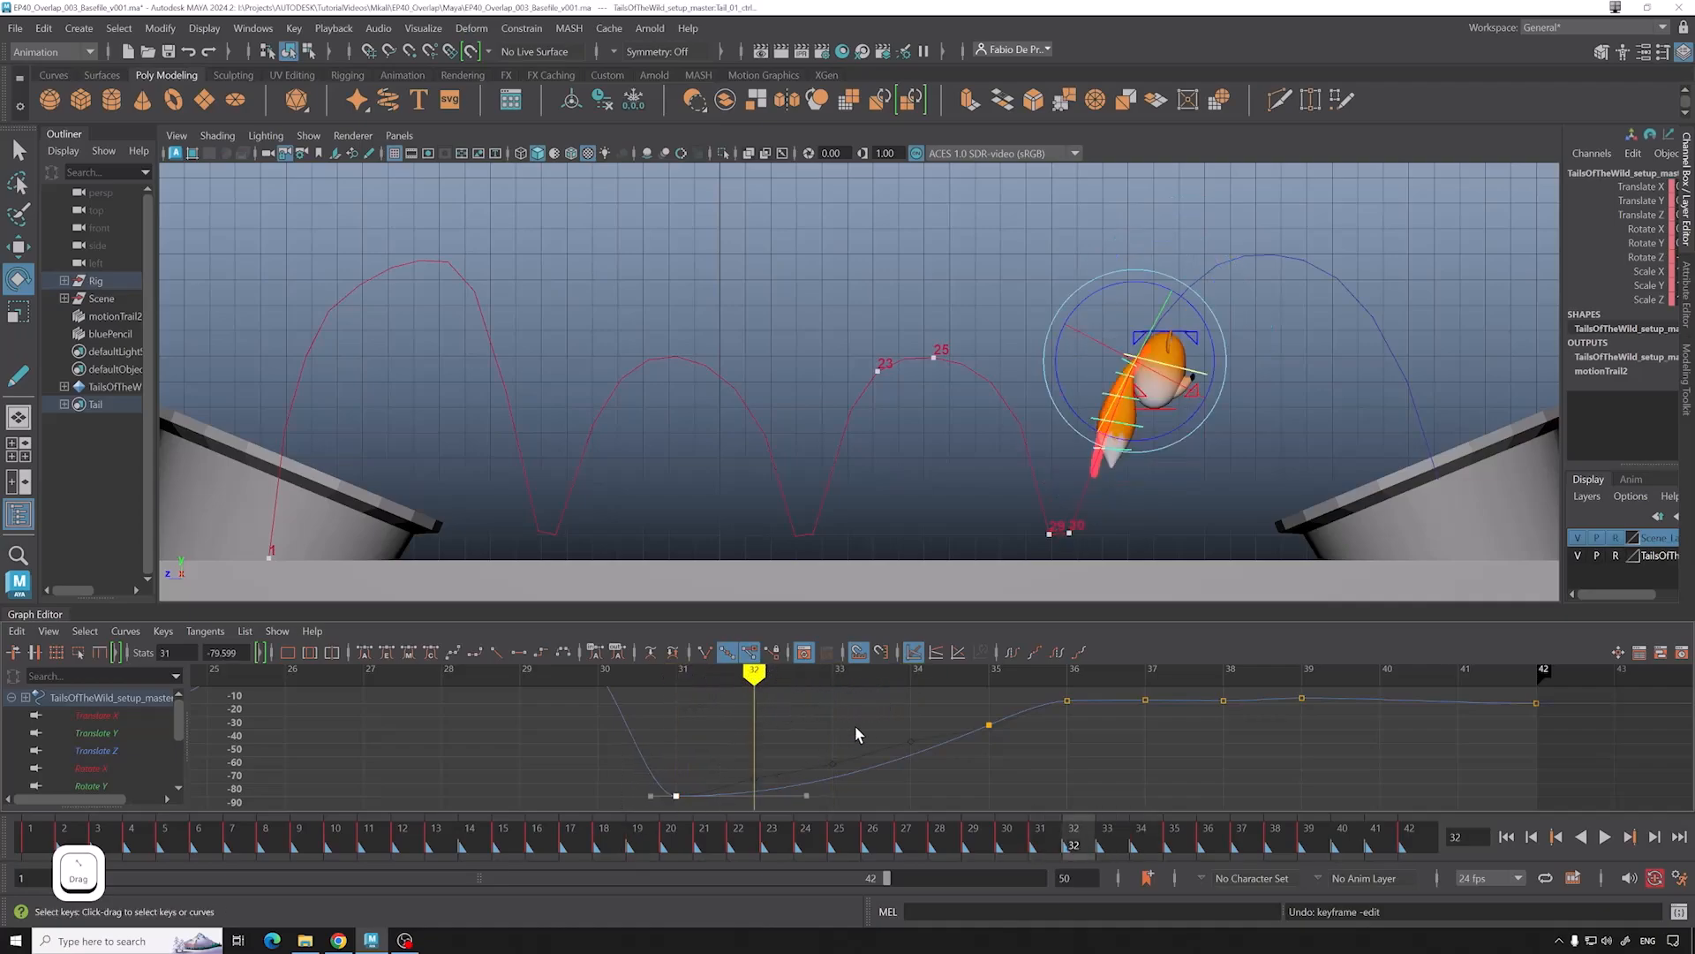
alt+middle_drag(850, 749, 871, 717)
right_click(806, 757)
click(813, 723)
mouse_move(810, 721)
shift+middle_down()
mouse_move(840, 719)
mouse_move(817, 730)
shift+middle_up()
key(a)
key(ctrl+z)
key(ctrl+z)
click(1306, 765)
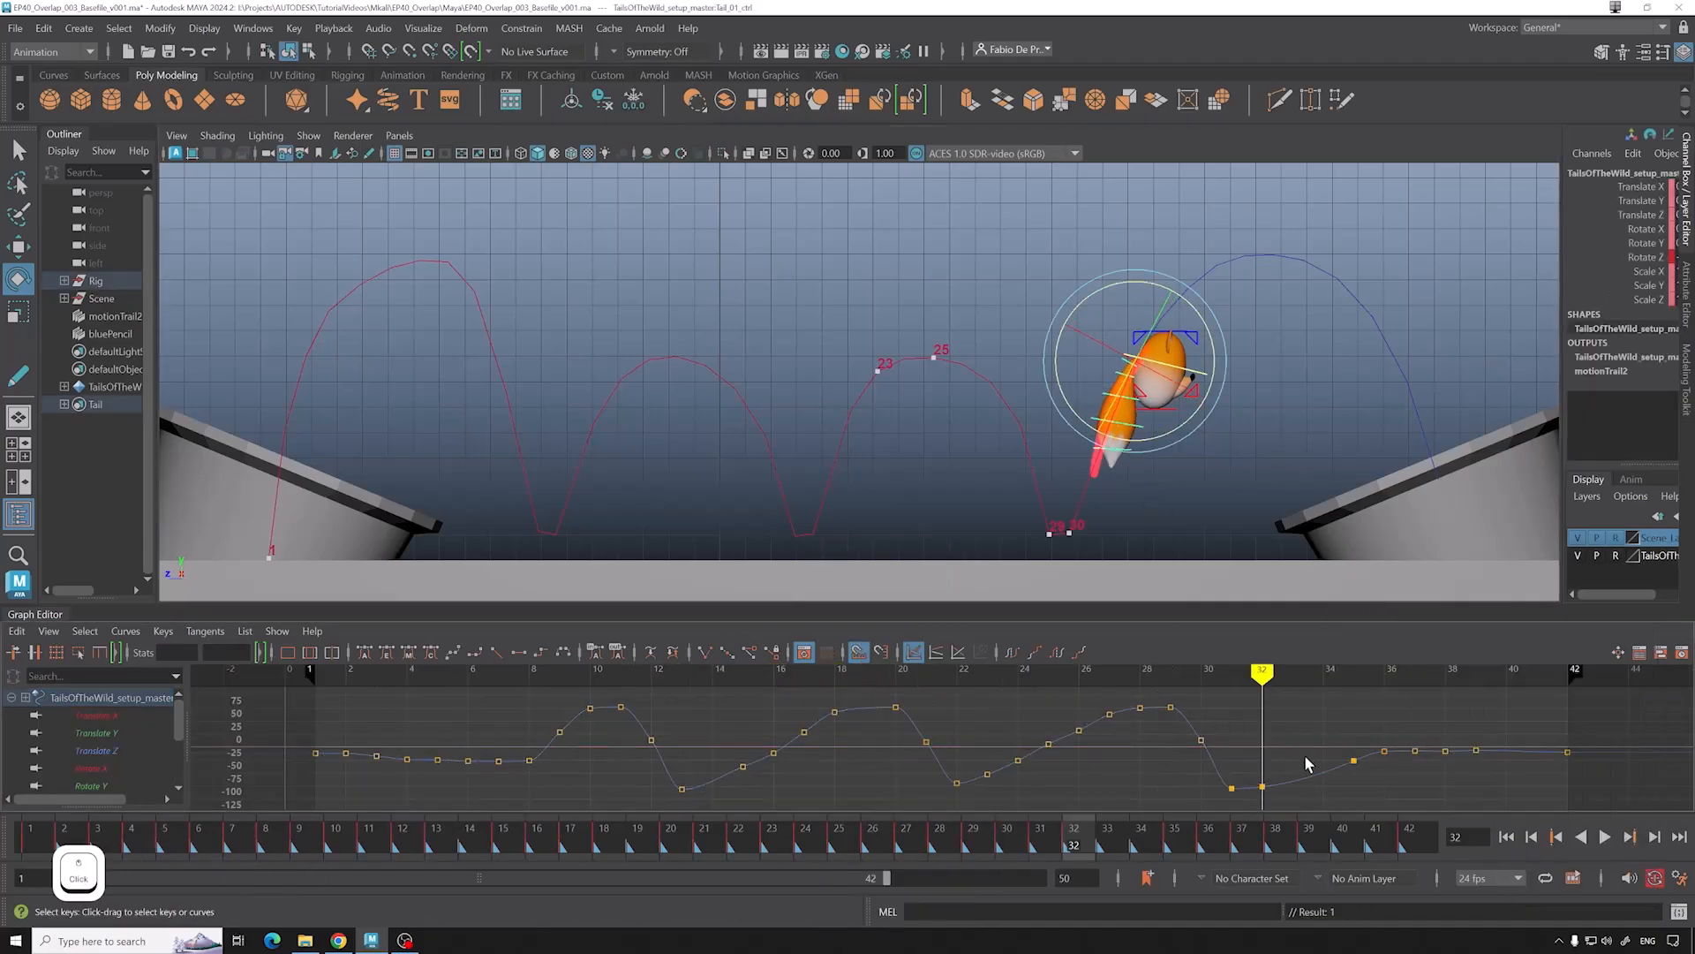
Step: Delete the Rotate Z key at frame 32 on the tail base control's curve
alt+middle_drag(1306, 764, 895, 751)
alt+right_drag(707, 765, 1124, 772)
alt+middle_drag(1253, 756, 749, 754)
alt+middle_drag(1180, 753, 753, 803)
scroll(892, 758, down, 3)
scroll(961, 751, up, 1)
drag(944, 728, 802, 792)
alt+middle_drag(1016, 769, 994, 759)
click(883, 775)
drag(846, 740, 794, 787)
key(Delete)
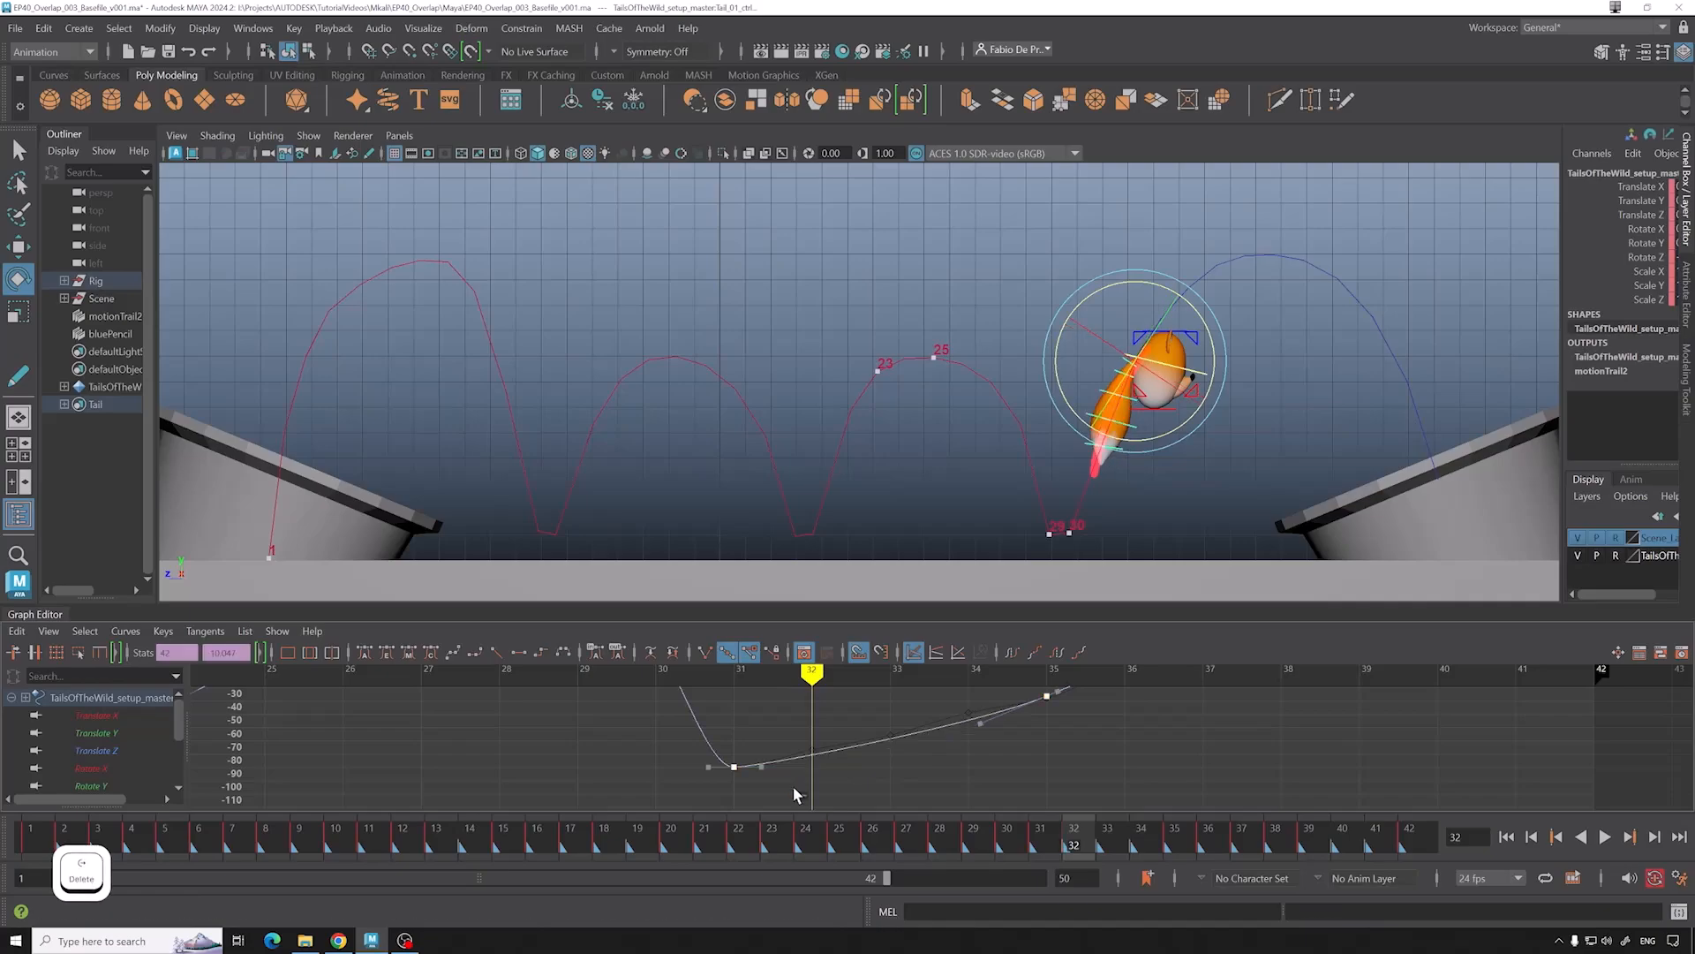
Step: On the third tail control, delete the Rotate Z key at frame 34
alt+middle_drag(945, 760, 907, 781)
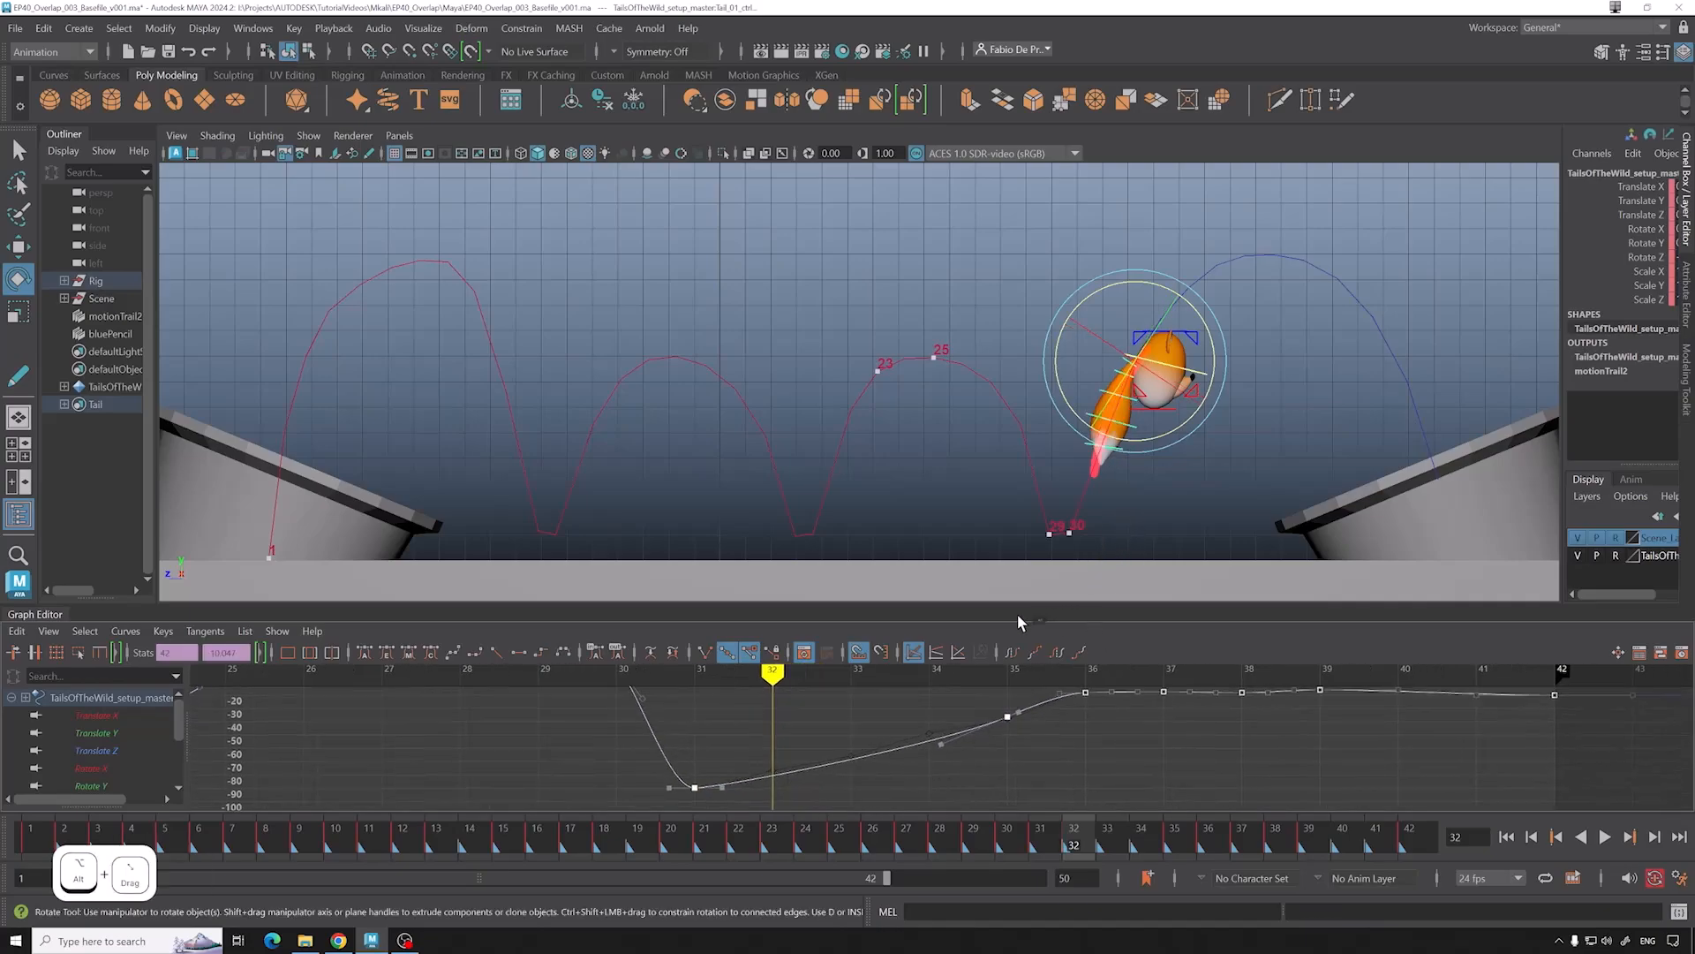
mouse_move(772, 672)
mouse_down()
mouse_move(700, 671)
mouse_move(931, 671)
mouse_up()
click(1175, 378)
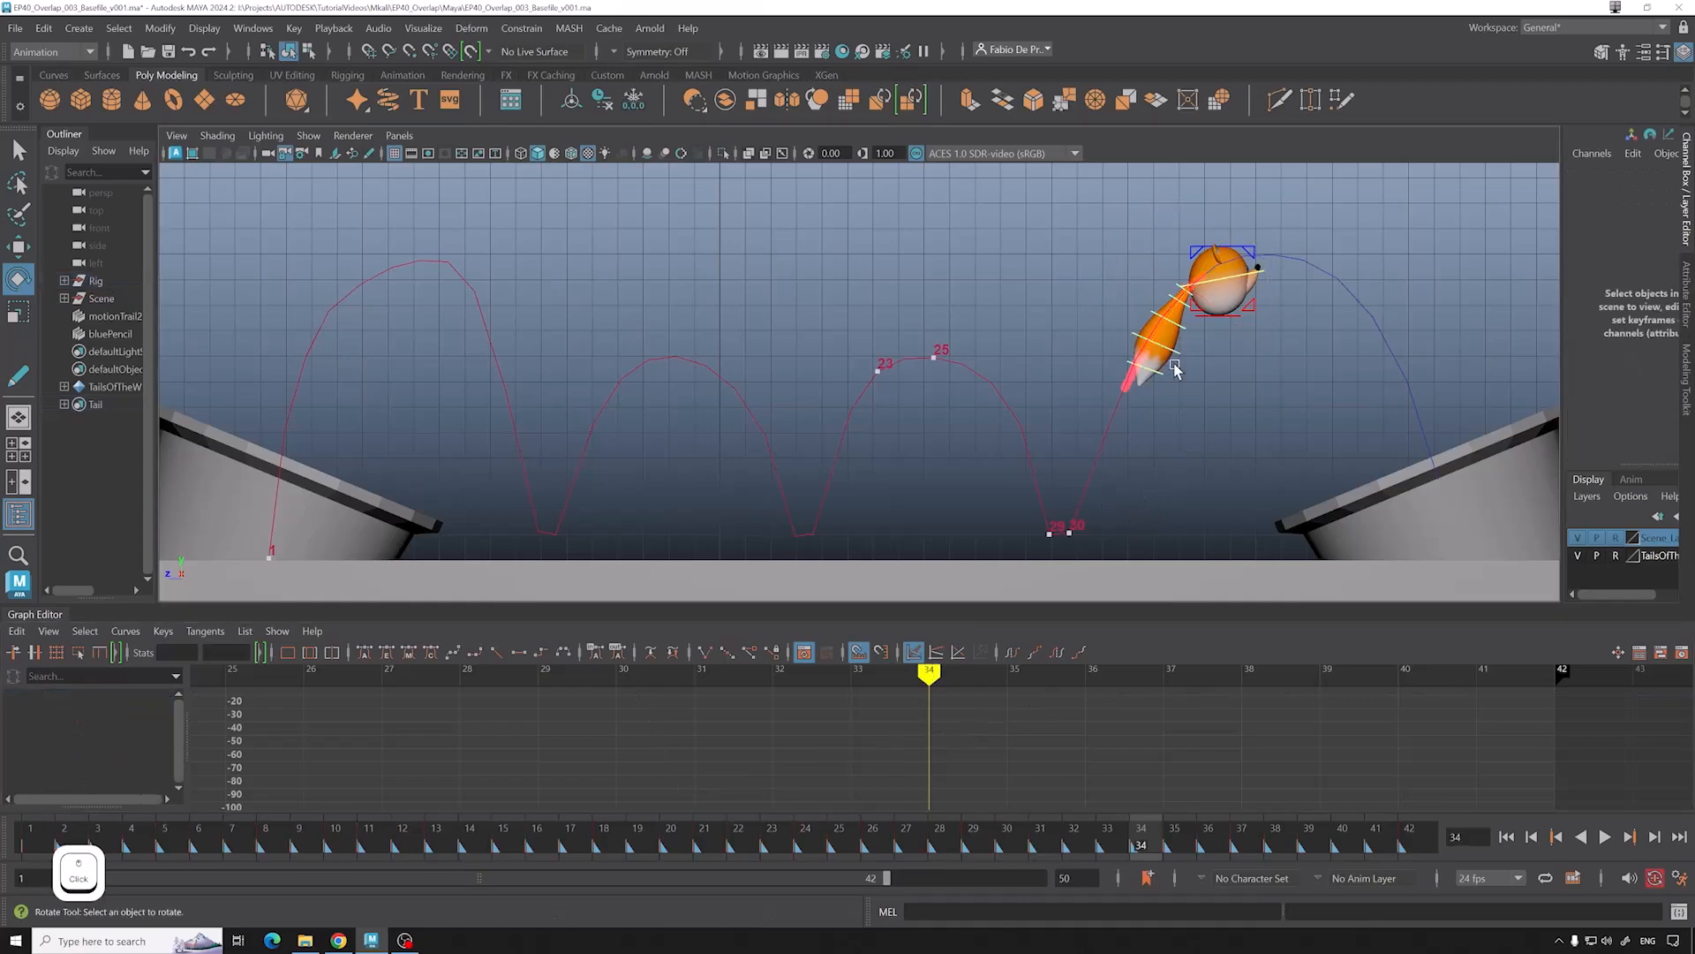
click(1177, 328)
alt+middle_drag(1268, 745, 1162, 761)
alt+scroll(1161, 761, up, 5)
click(1007, 724)
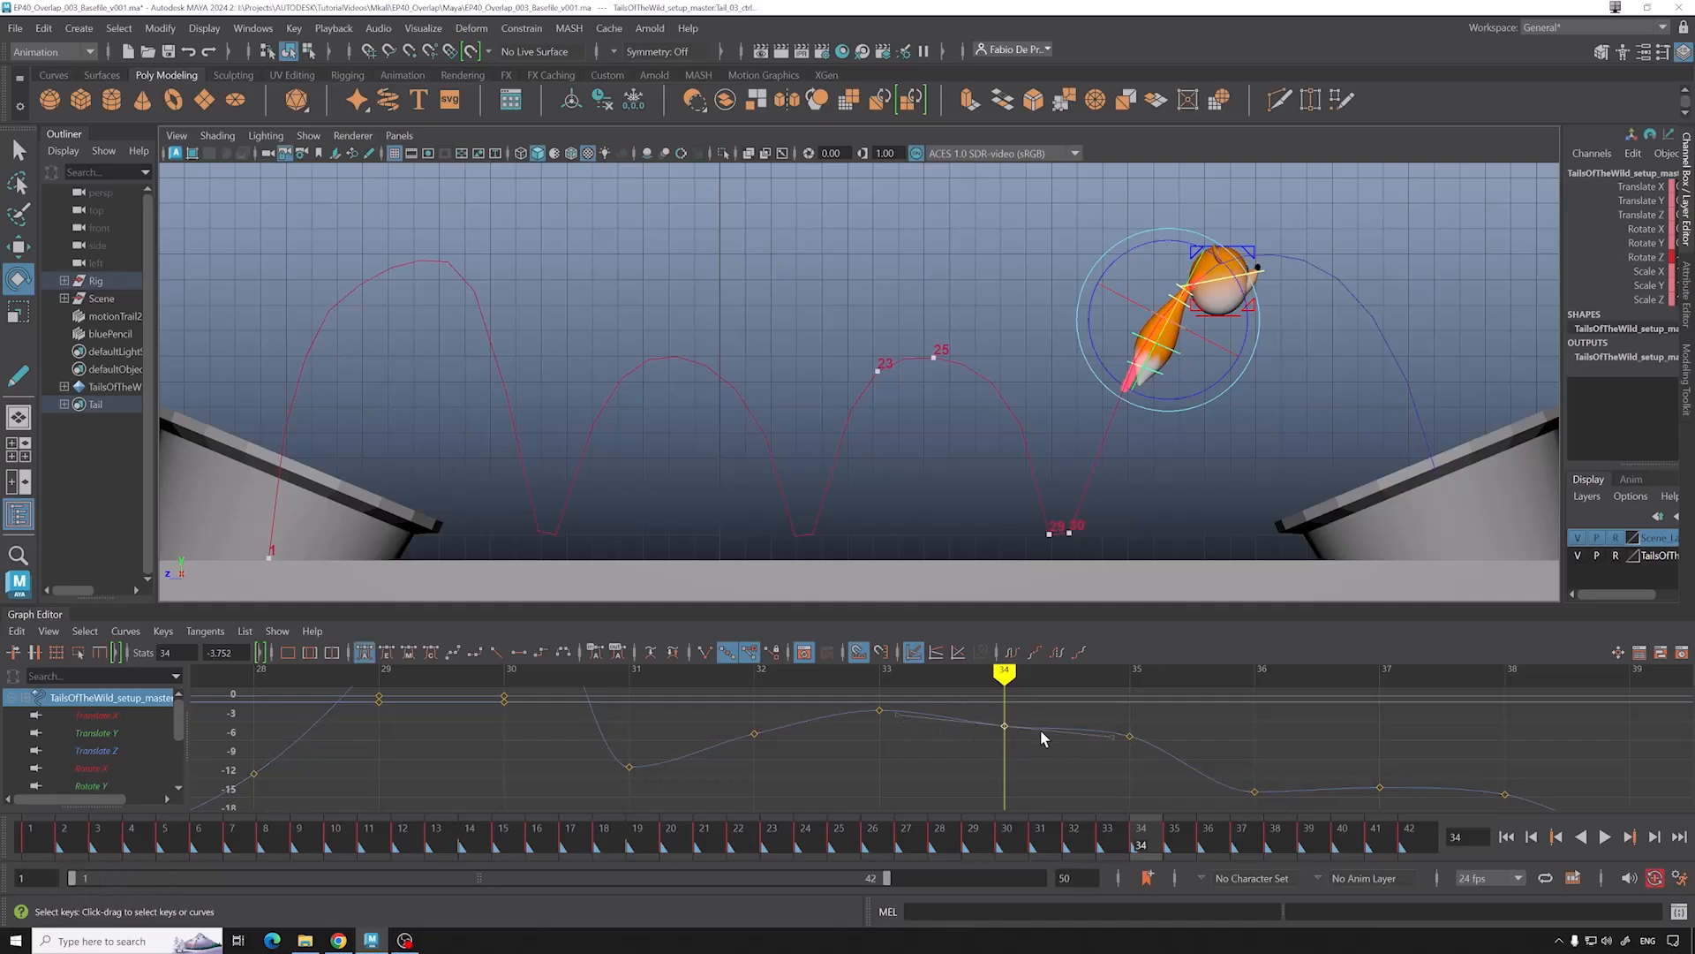
key(Delete)
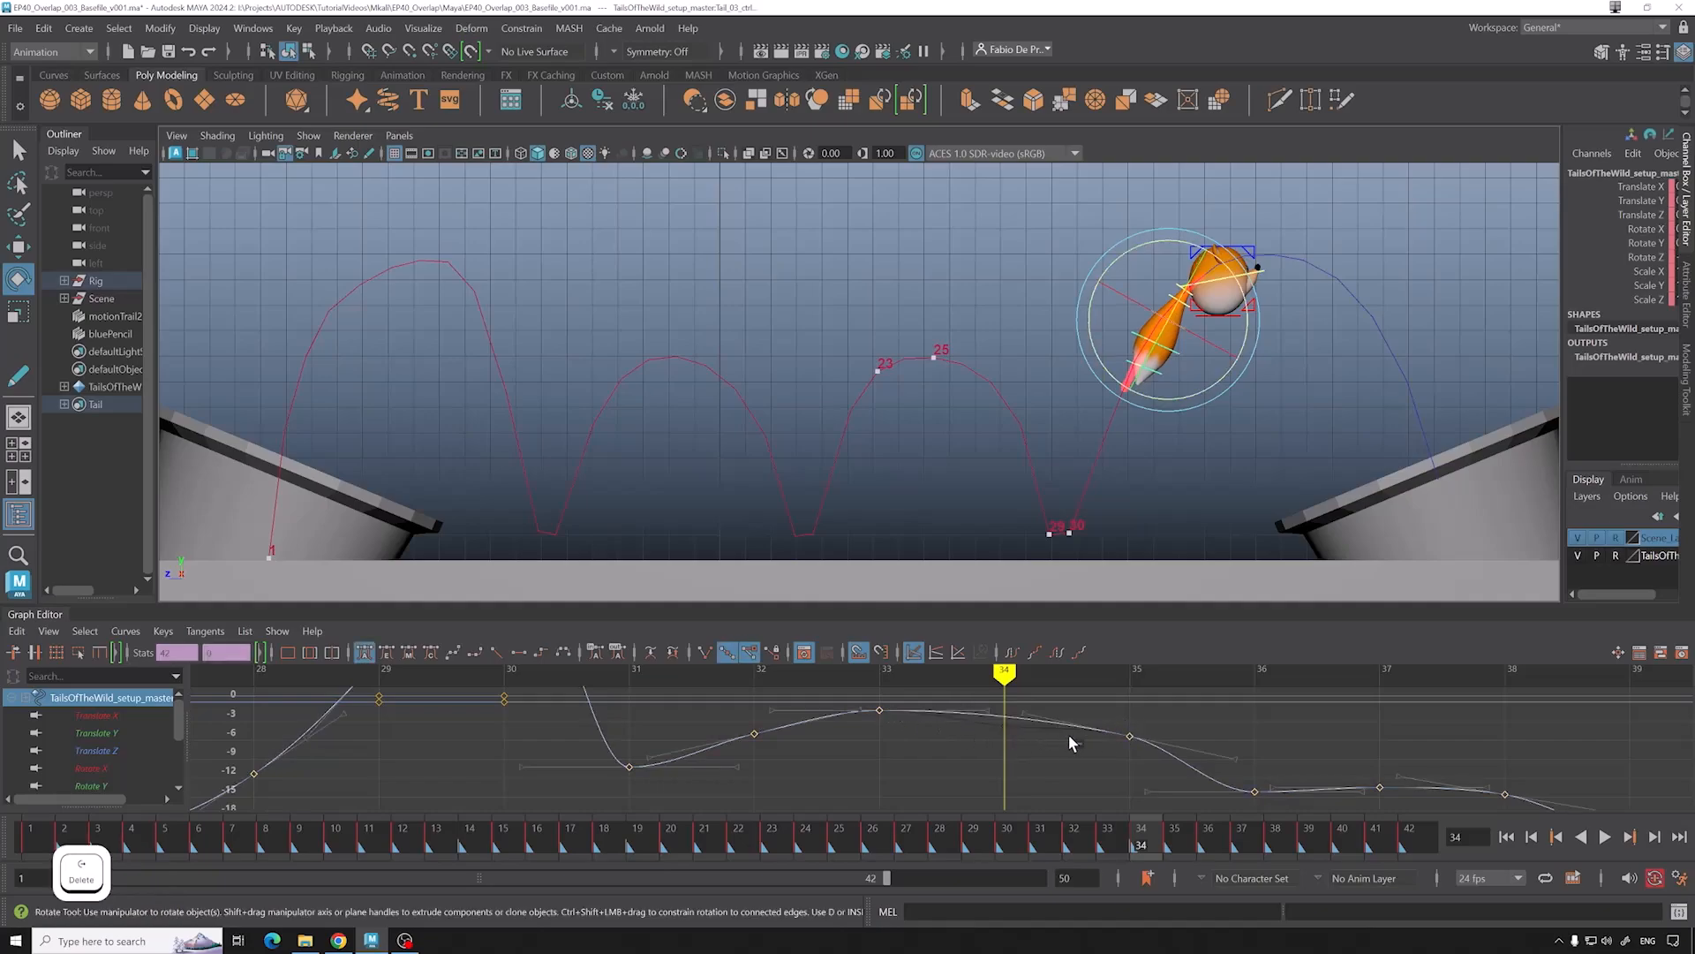
key(ctrl+z)
mouse_move(962, 744)
mouse_down()
mouse_move(1004, 744)
mouse_move(1024, 721)
mouse_move(1004, 678)
mouse_up()
key(Delete)
scroll(1135, 742, down, 4)
scroll(1139, 743, up, 4)
Step: Examine the third tail control's Rotate Z curve and the tail poses between frames 34 and 37
mouse_move(1180, 755)
alt+middle_down()
mouse_move(1077, 776)
mouse_move(1328, 772)
mouse_move(1014, 763)
alt+middle_up()
mouse_move(967, 678)
mouse_down()
mouse_move(1215, 680)
mouse_move(1096, 682)
mouse_up()
click(1158, 734)
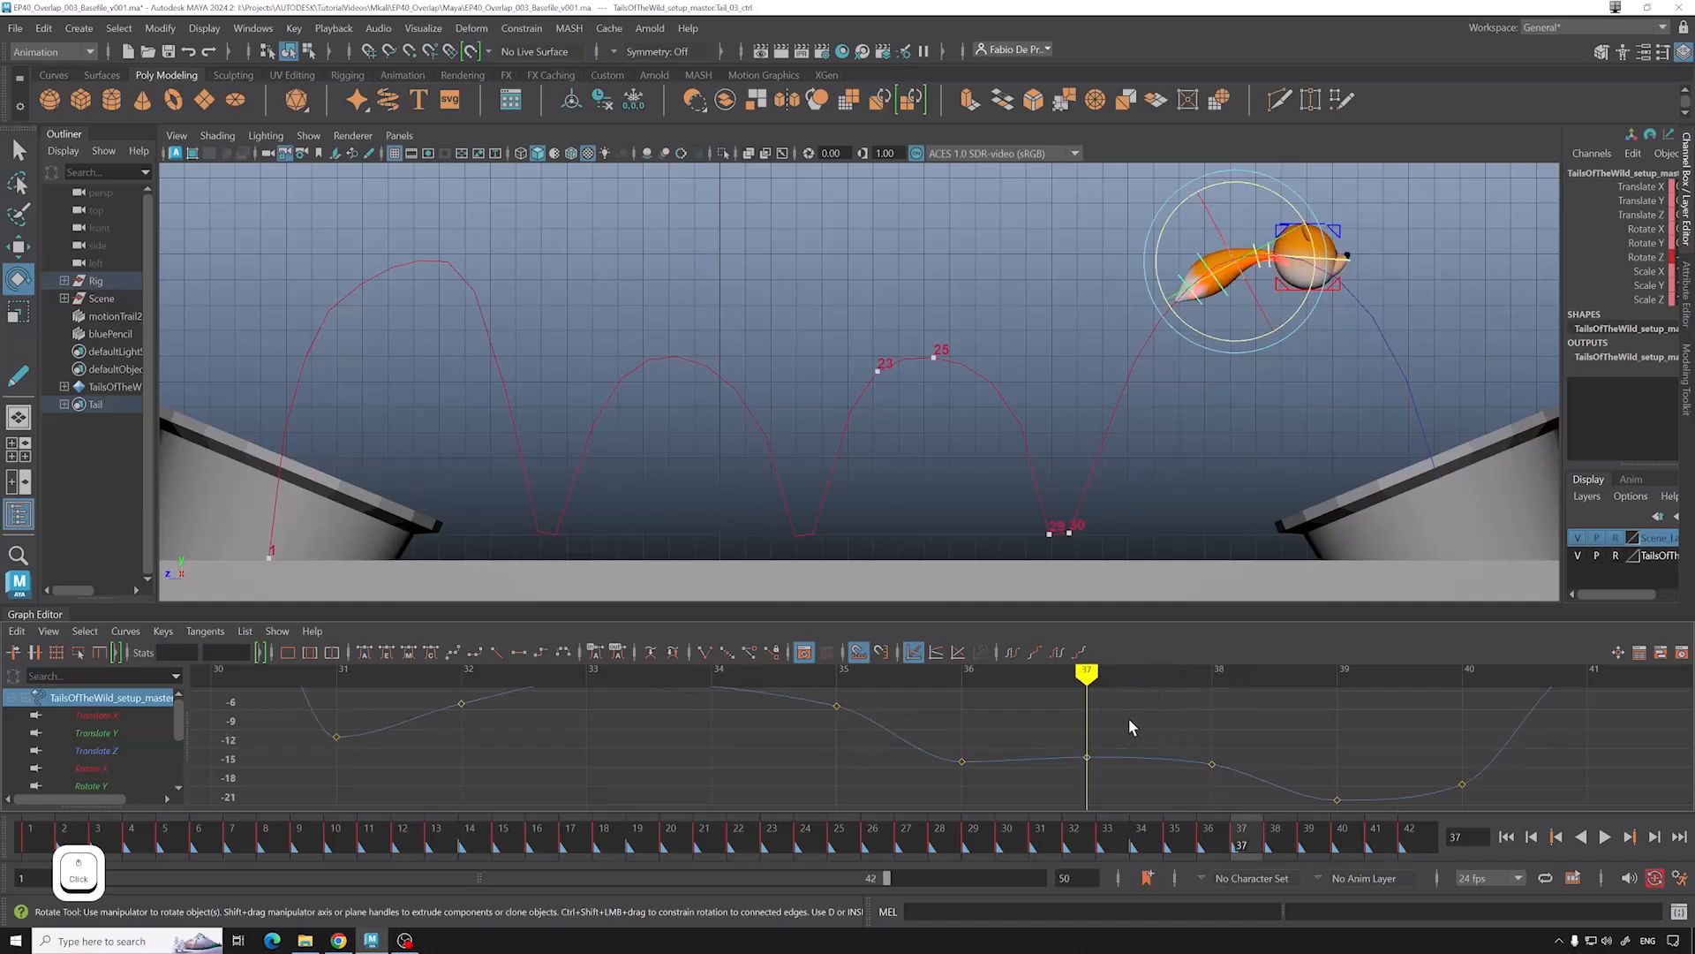
alt+middle_drag(1125, 722, 1318, 724)
click(910, 675)
alt+middle_drag(977, 717, 923, 705)
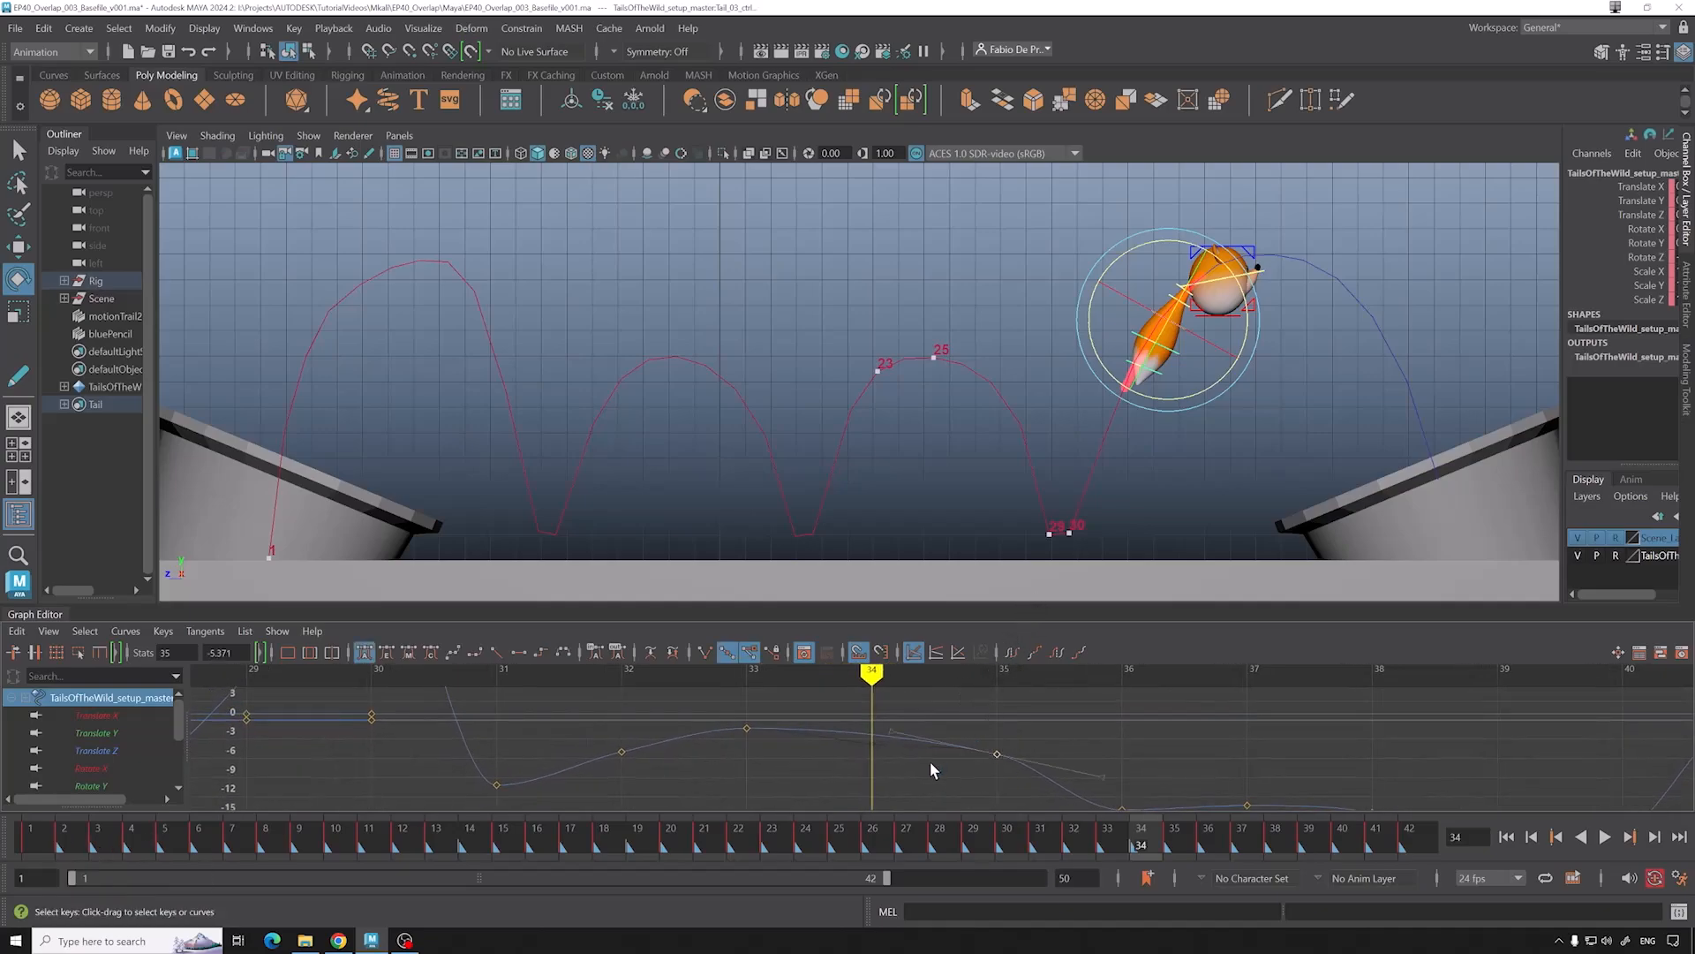
click(902, 746)
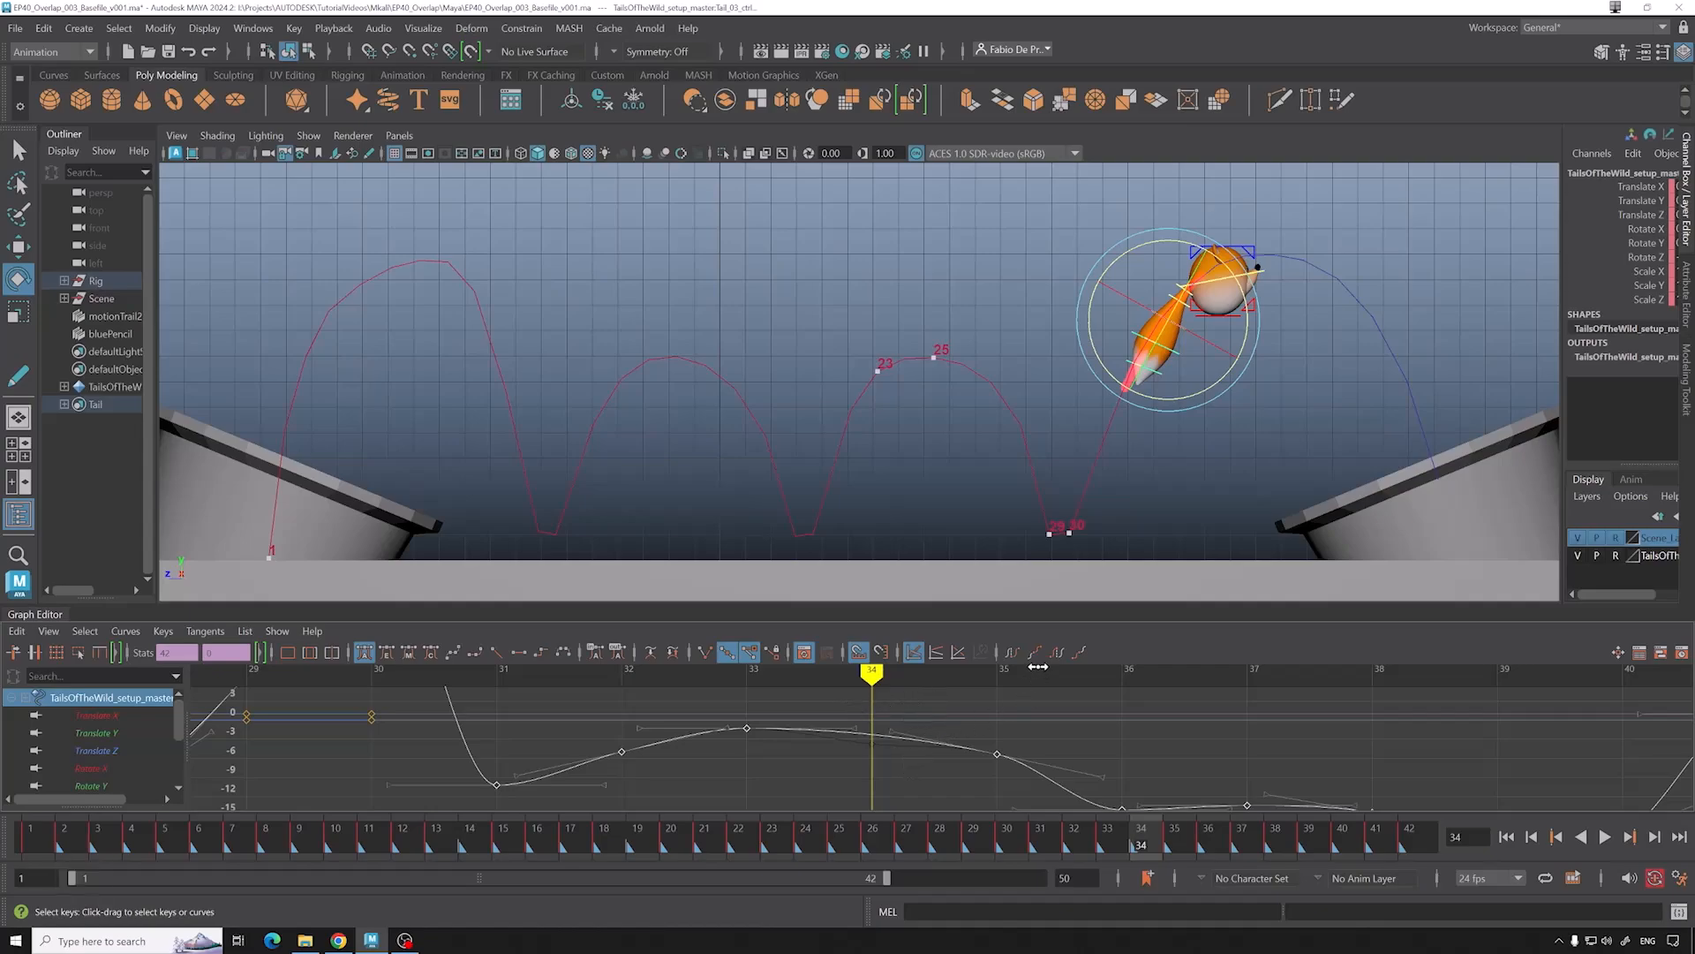
Step: Select the fourth tail control and delete redundant Rotate Z keys around frame 34
click(1217, 437)
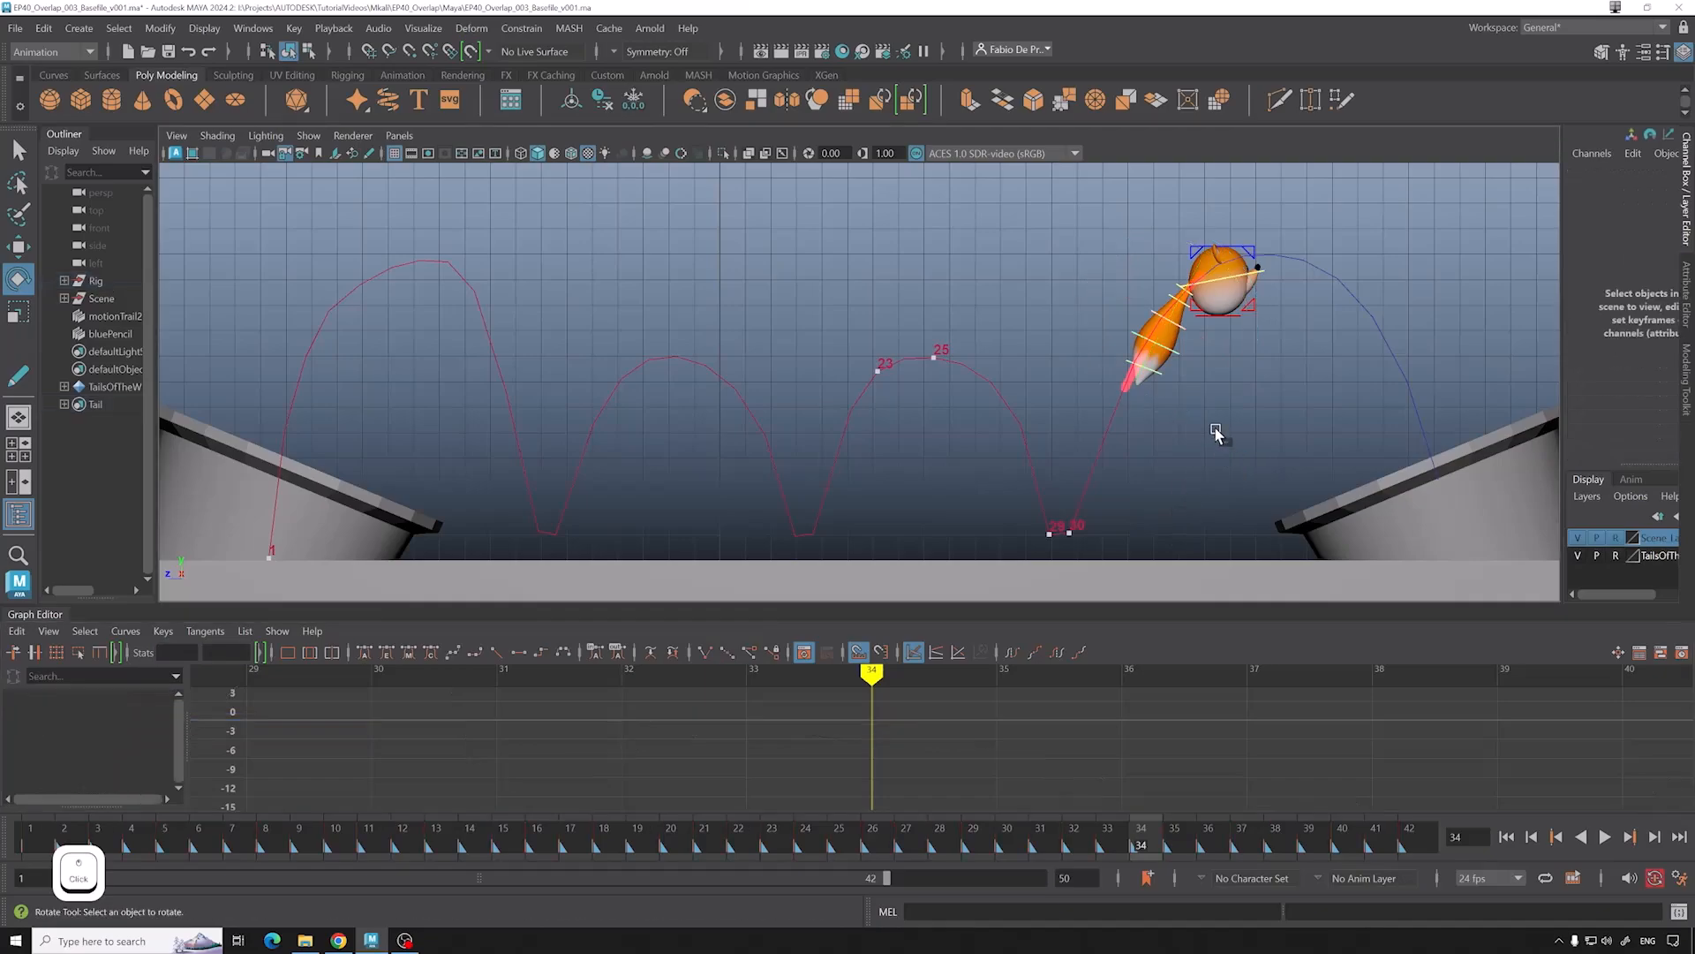
click(1174, 357)
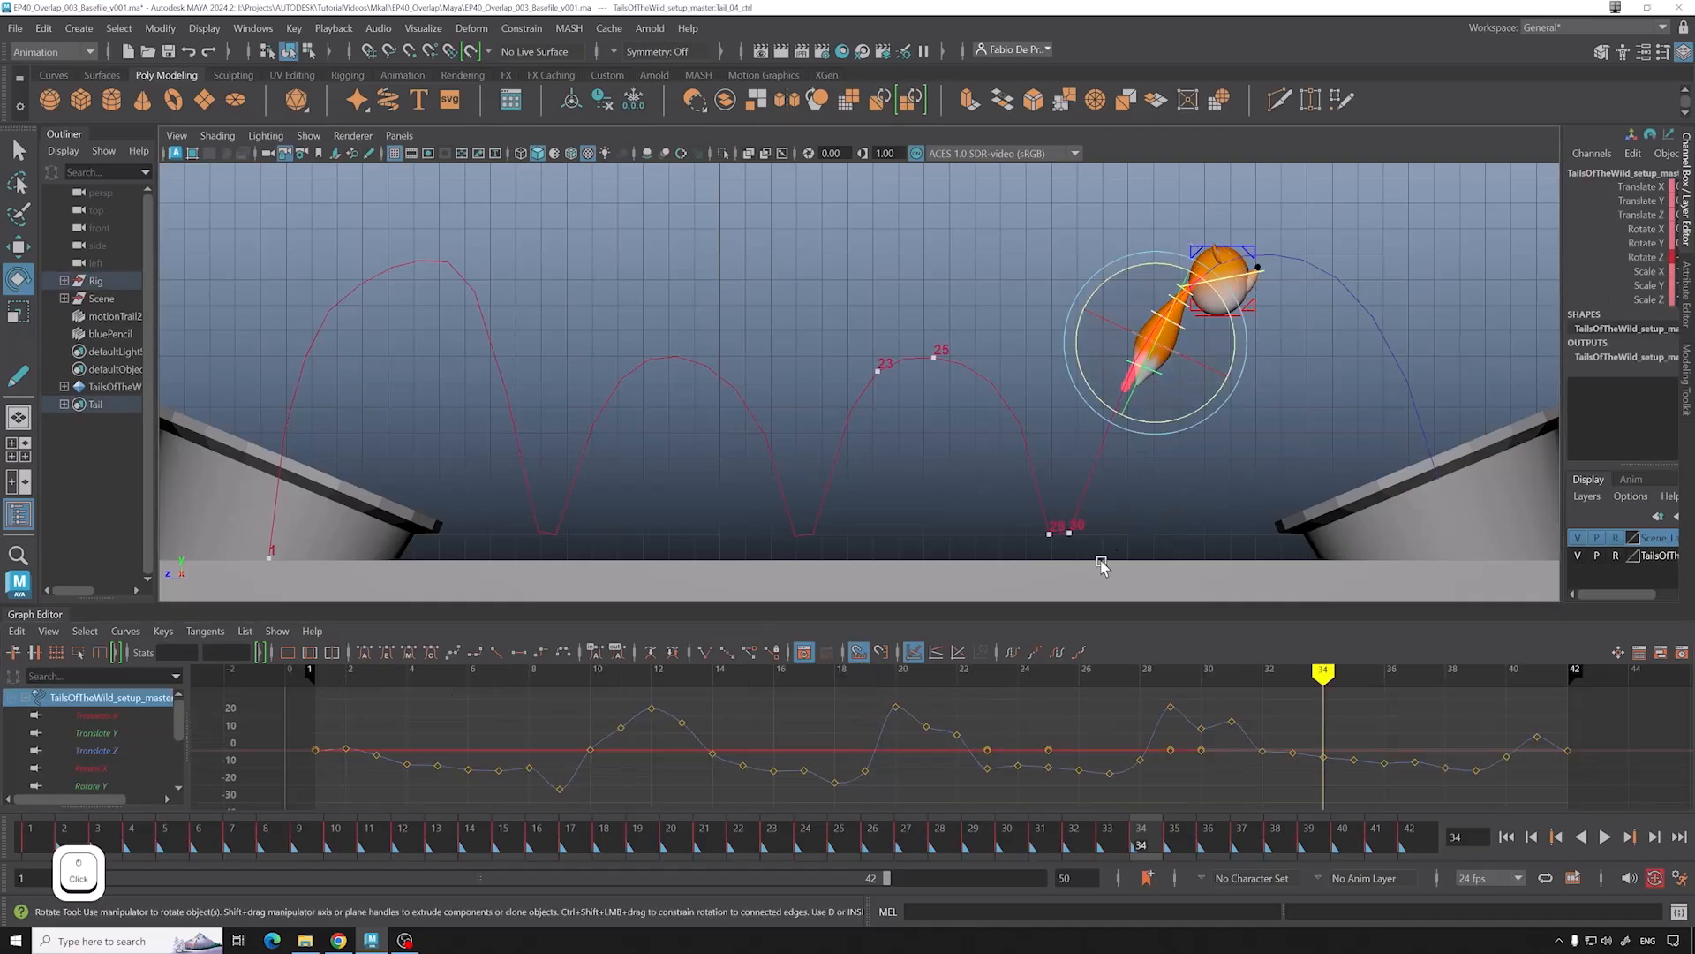
alt+middle_drag(1136, 712, 1189, 757)
alt+scroll(1058, 738, up, 3)
alt+scroll(1072, 738, up, 3)
drag(1197, 745, 898, 767)
drag(1067, 768, 1207, 793)
key(Delete)
click(801, 727)
key(Delete)
drag(929, 676, 805, 636)
Step: Select the second tail control and raise its Rotate Z key at frame 34 to about -2
click(1155, 357)
alt+middle_drag(1322, 768, 1043, 749)
click(1151, 330)
alt+right_drag(1043, 749, 946, 775)
drag(918, 733, 1035, 719)
click(1041, 746)
middle_drag(1063, 762, 924, 745)
mouse_move(903, 682)
mouse_down()
mouse_move(1274, 683)
mouse_move(893, 686)
mouse_up()
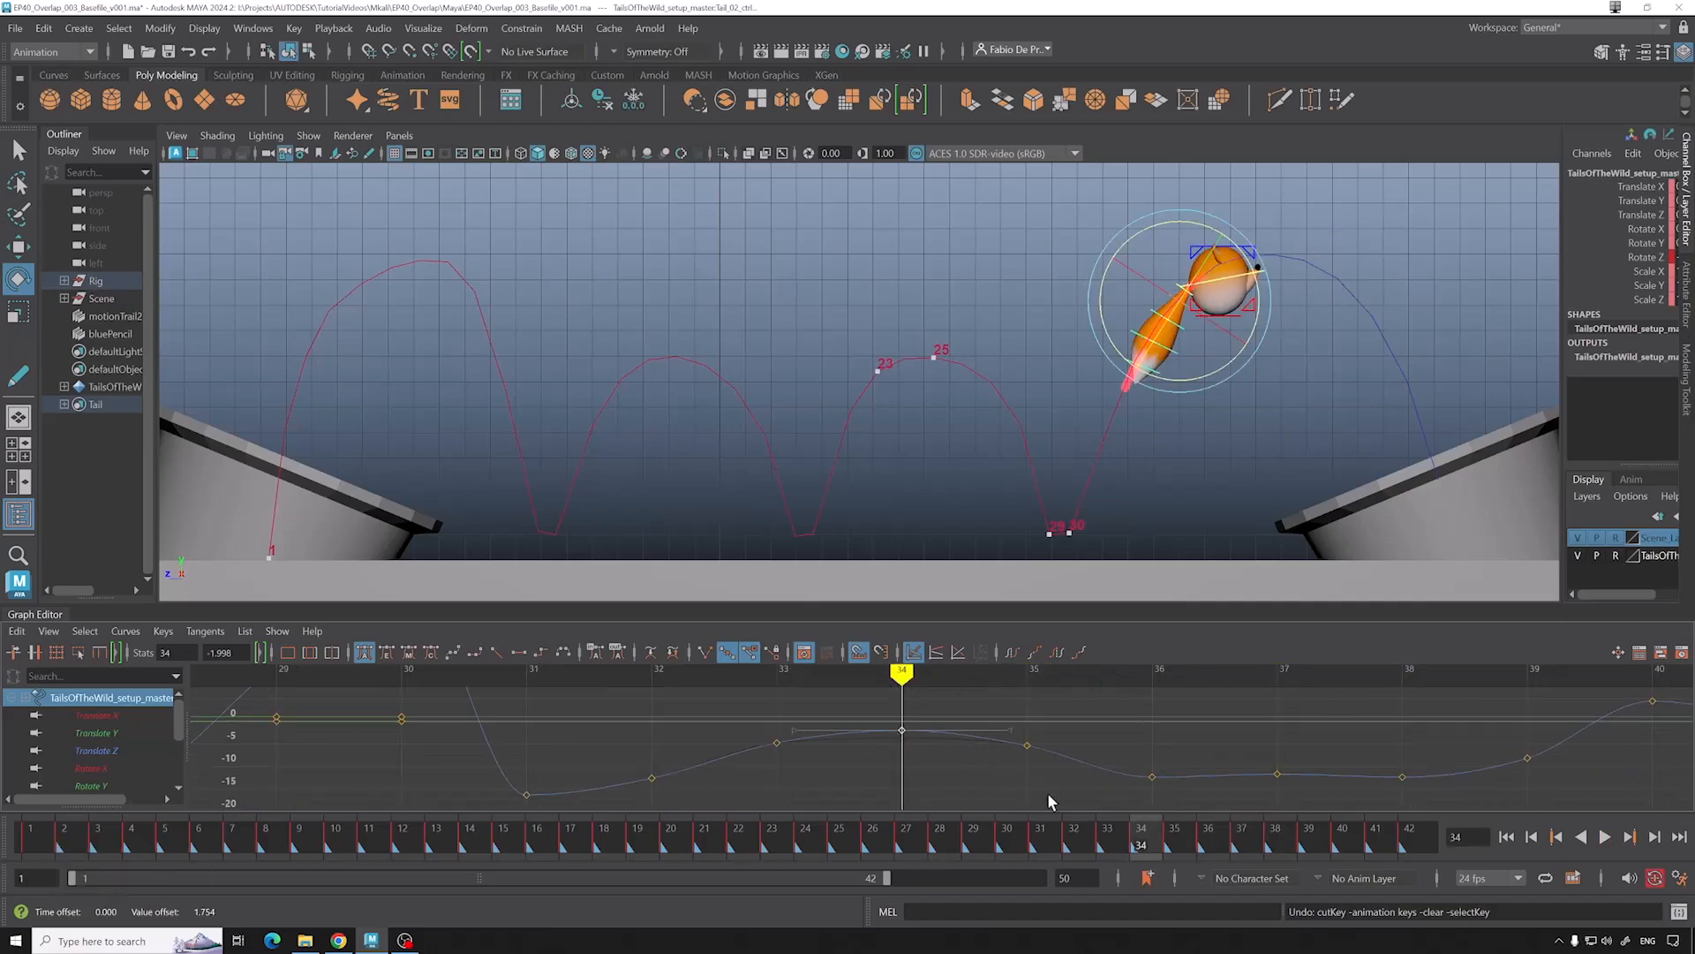
Step: Try to smooth the second tail control's Rotate Z curve near frame 37 by deleting and nudging keys
alt+middle_drag(904, 733, 656, 724)
click(1028, 678)
drag(1006, 786, 1062, 735)
key(Delete)
shift+middle_drag(1063, 731, 1051, 743)
key(ctrl+z)
key(ctrl+z)
key(ctrl+z)
mouse_move(1028, 676)
mouse_down()
mouse_move(902, 673)
mouse_move(1328, 703)
mouse_move(654, 707)
mouse_up()
drag(1007, 790, 1049, 760)
shift+middle_drag(1044, 757, 1045, 753)
Step: Delete a redundant Rotate Z key from an earlier part of the second tail control's curve
alt+middle_drag(653, 759, 1625, 773)
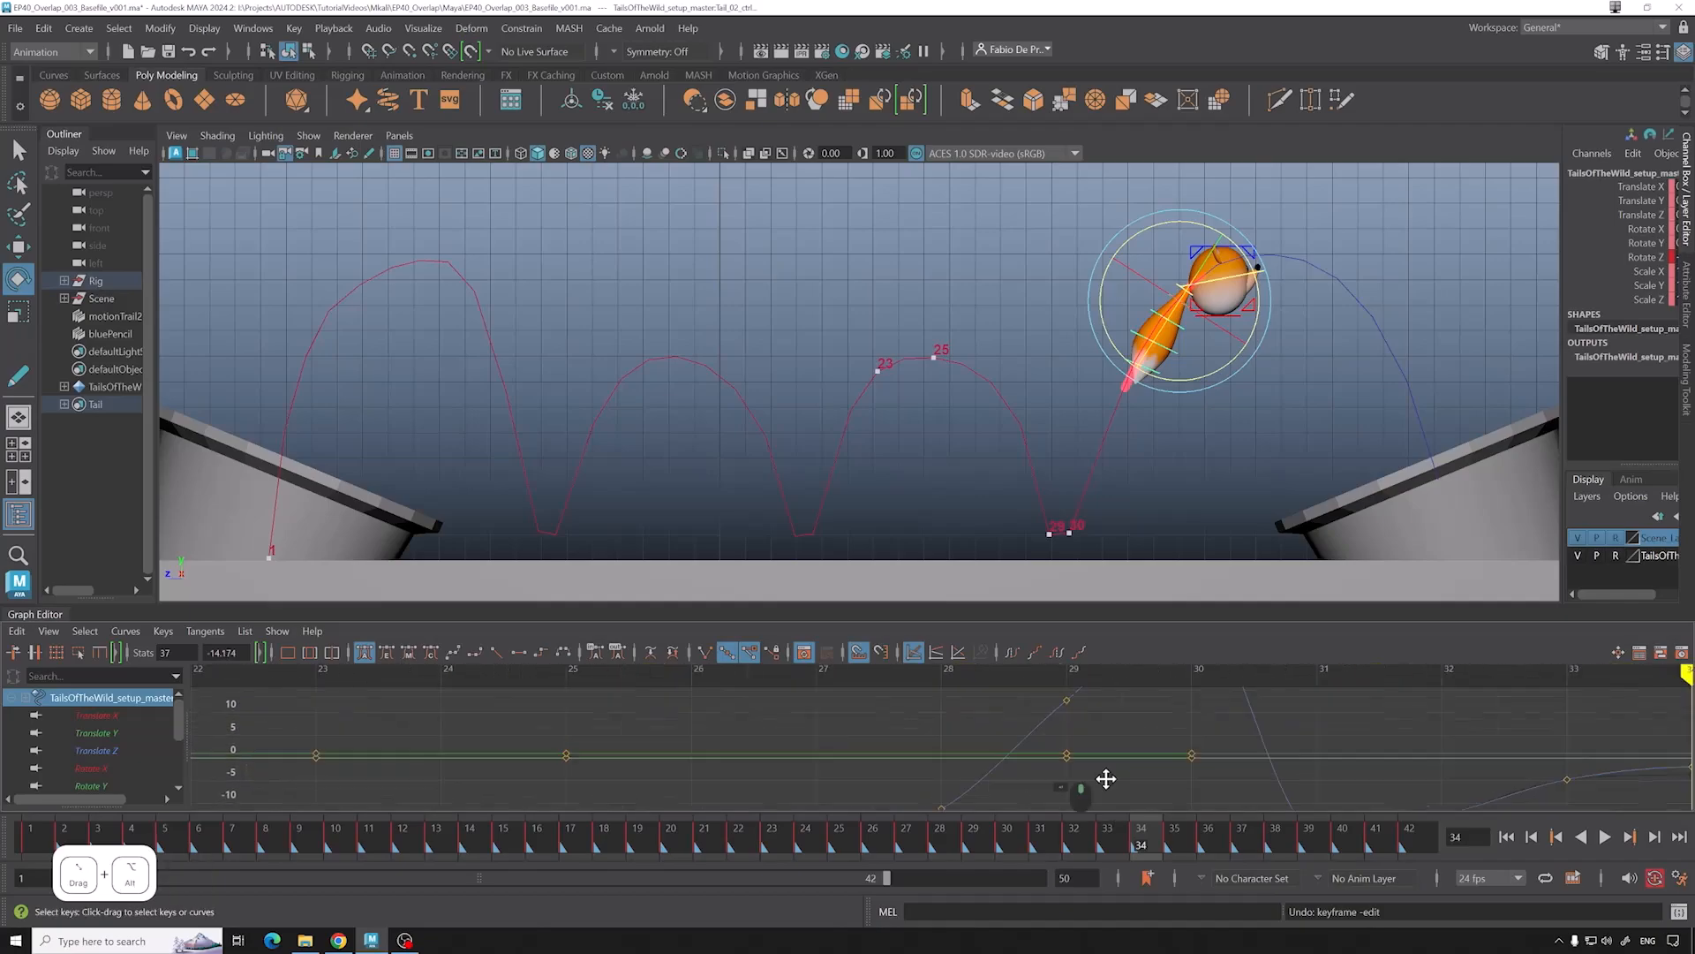
alt+right_drag(988, 783, 928, 768)
click(1022, 678)
drag(1005, 704, 1040, 740)
key(Delete)
Step: Nudge the value of a Rotate Z key in the earlier frames to smooth the tail control's curve
alt+right_drag(1040, 741, 971, 741)
alt+middle_drag(938, 765, 1673, 764)
drag(838, 678, 886, 693)
shift+middle_drag(912, 752, 912, 746)
key(ctrl+z)
key(ctrl+z)
drag(817, 773, 868, 722)
shift+middle_drag(868, 723, 870, 735)
alt+middle_drag(1092, 738, 897, 739)
Step: Select a tail control on the first bounce and delete redundant rotation keys from its curve
click(494, 398)
click(500, 390)
drag(872, 761, 808, 789)
alt+right_drag(1525, 763, 1633, 763)
drag(913, 677, 893, 711)
key(Delete)
click(917, 675)
key(Delete)
Step: Try to delete one more rotation key from the early frames of the tail control's curve
alt+middle_drag(398, 748, 1184, 765)
alt+right_drag(1184, 765, 972, 764)
drag(961, 675, 1010, 733)
alt+middle_drag(1010, 733, 972, 734)
drag(952, 717, 989, 746)
key(Delete)
key(ctrl+z)
alt+middle_drag(919, 745, 1233, 753)
key(ctrl+z)
Step: At frame 8, examine the rotation curves of the first and second tail controls for uneven keys
alt+middle_drag(483, 706, 836, 696)
drag(830, 675, 1124, 676)
alt+middle_drag(1185, 713, 977, 733)
click(651, 212)
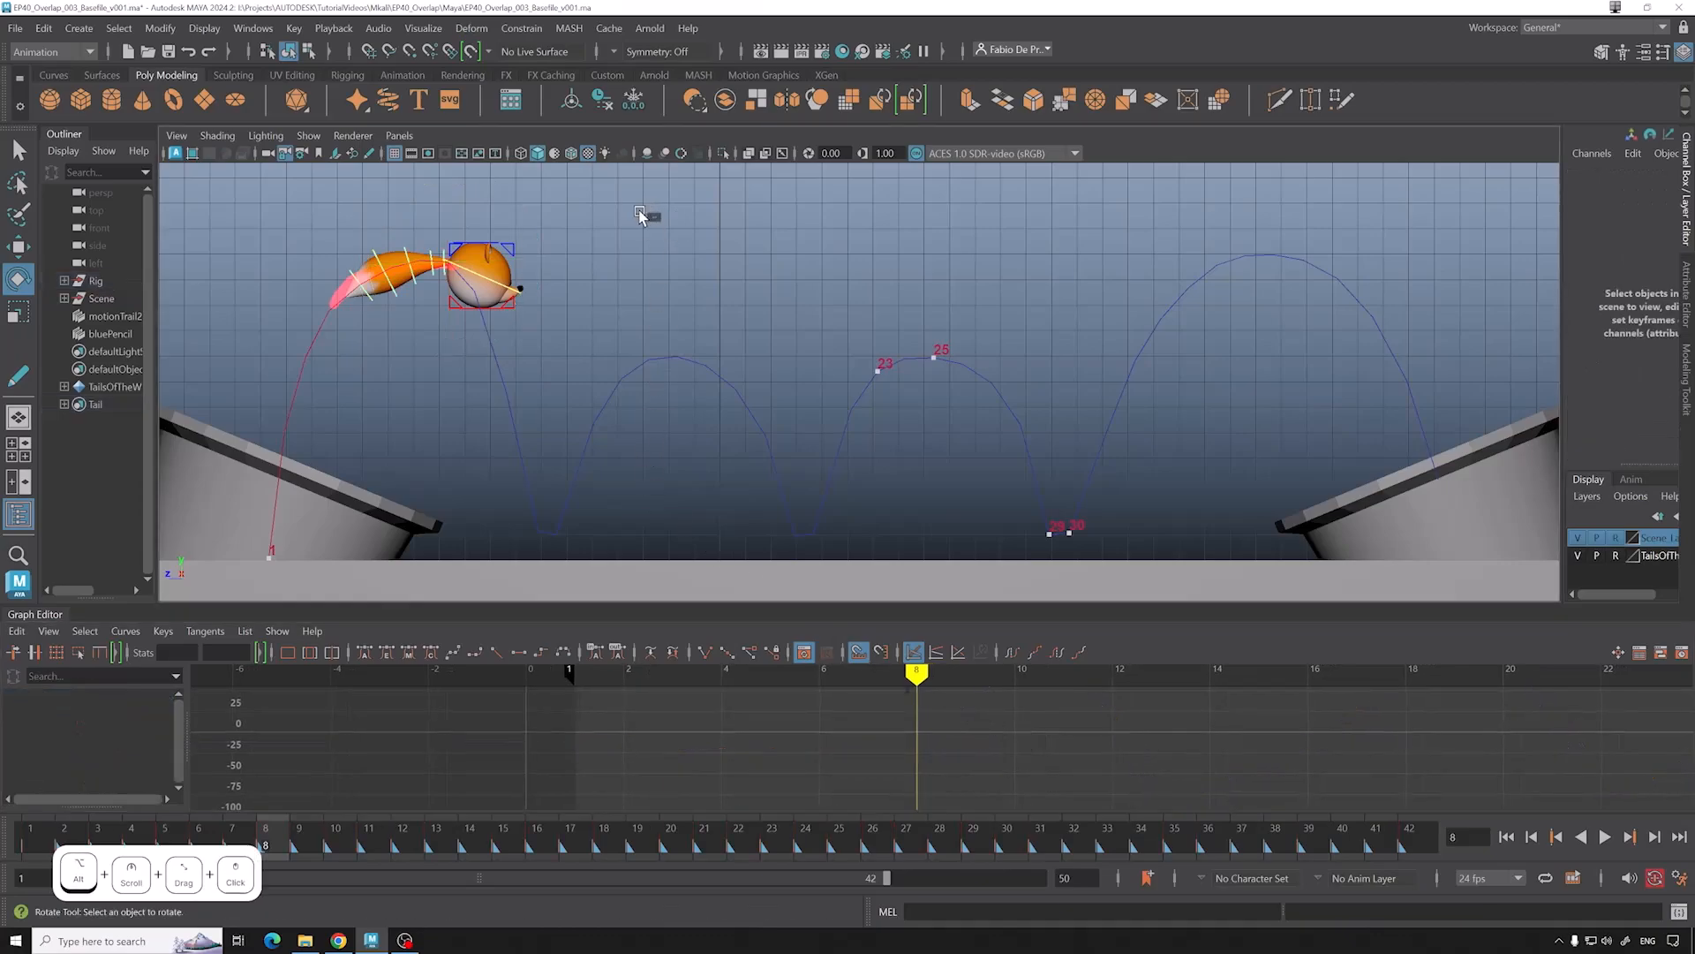
click(446, 253)
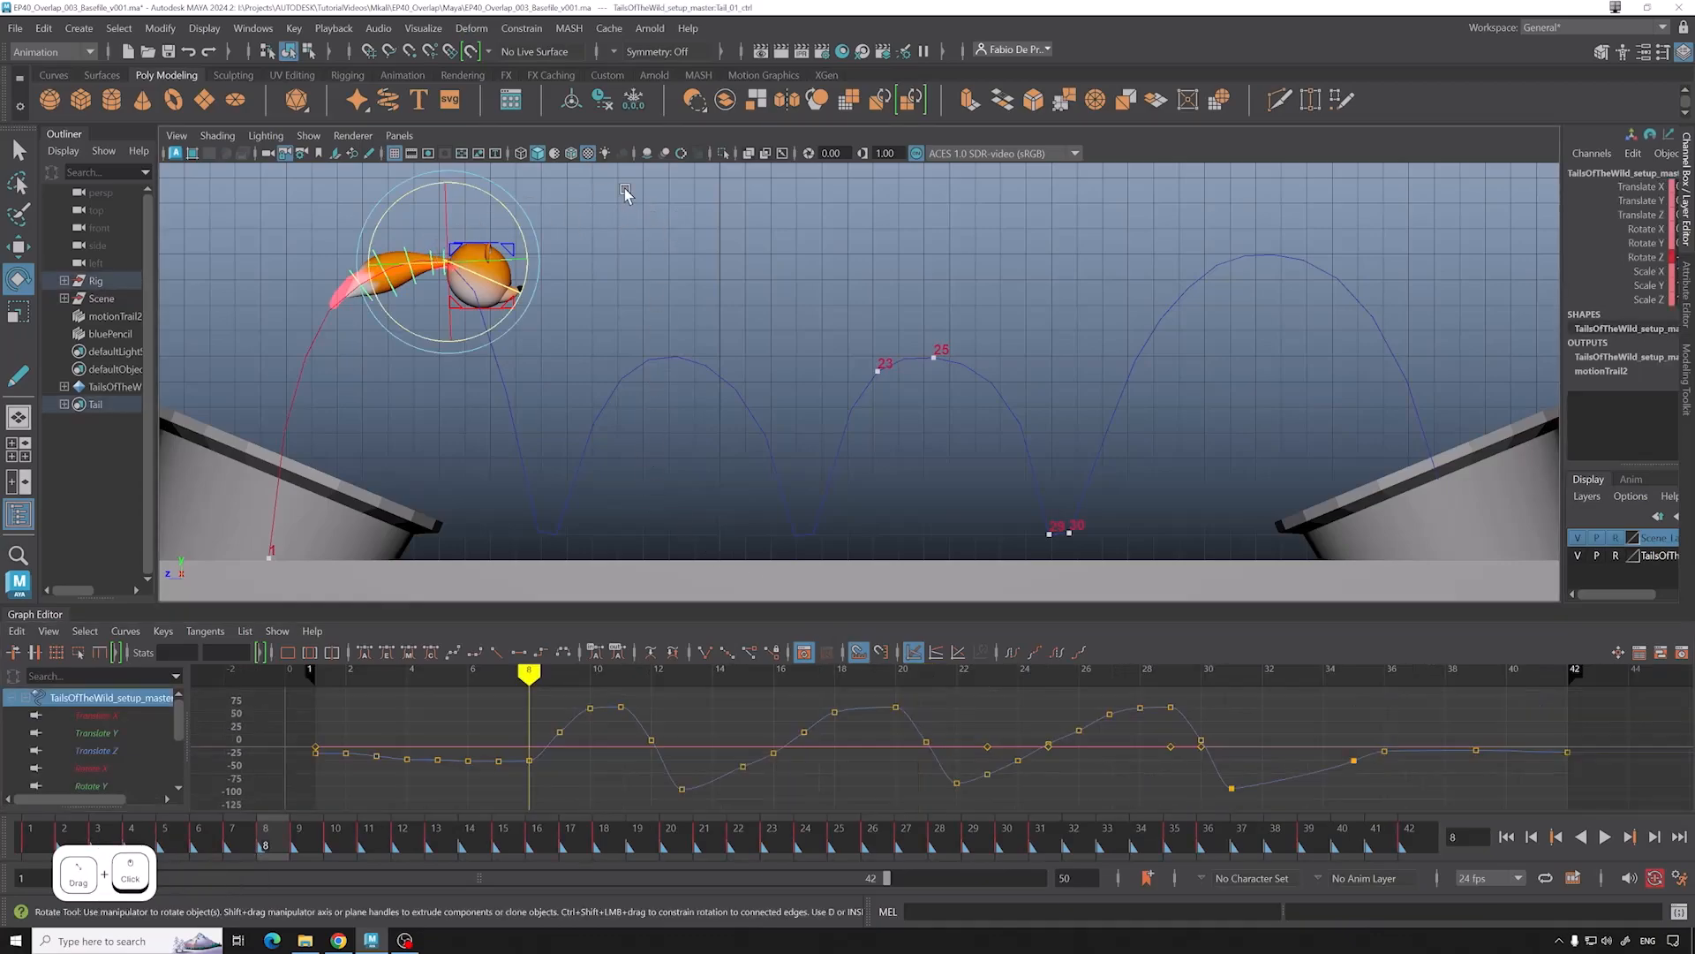
click(676, 200)
click(431, 255)
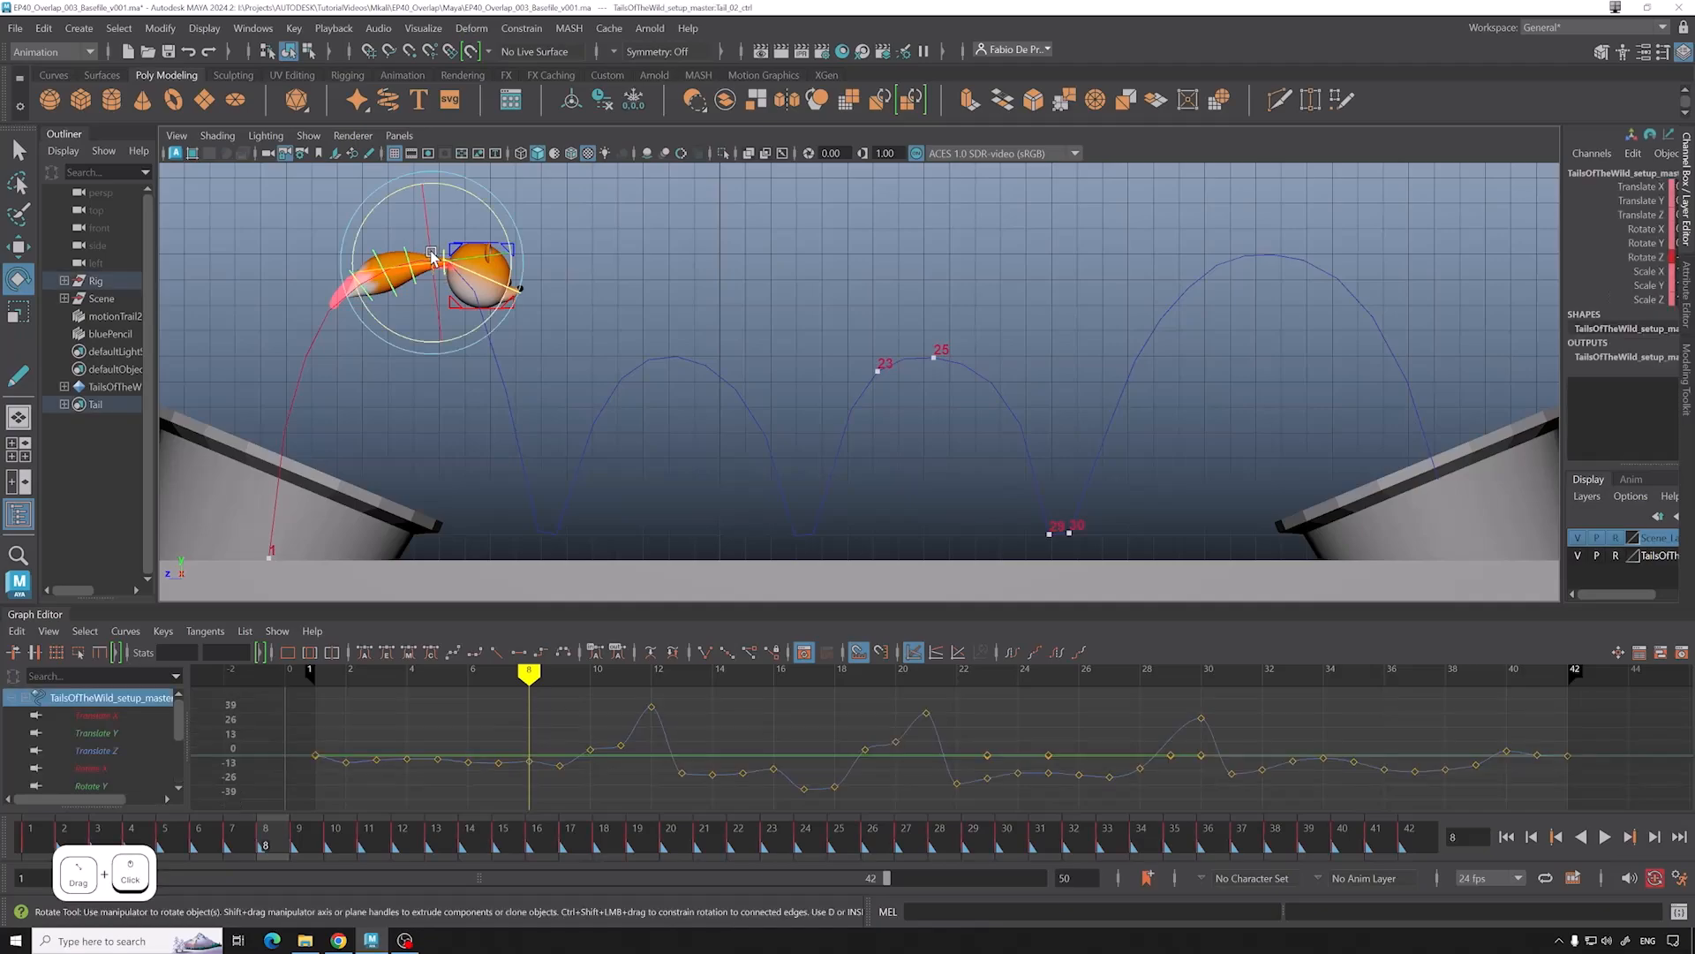
key(w)
alt+middle_drag(1142, 772, 924, 739)
alt+middle_drag(1133, 740, 897, 726)
scroll(1055, 775, up, 3)
scroll(971, 747, up, 3)
scroll(897, 726, up, 5)
scroll(945, 739, down, 3)
Step: Select the third tail control and delete its Rotate Z key at frame 15
click(426, 251)
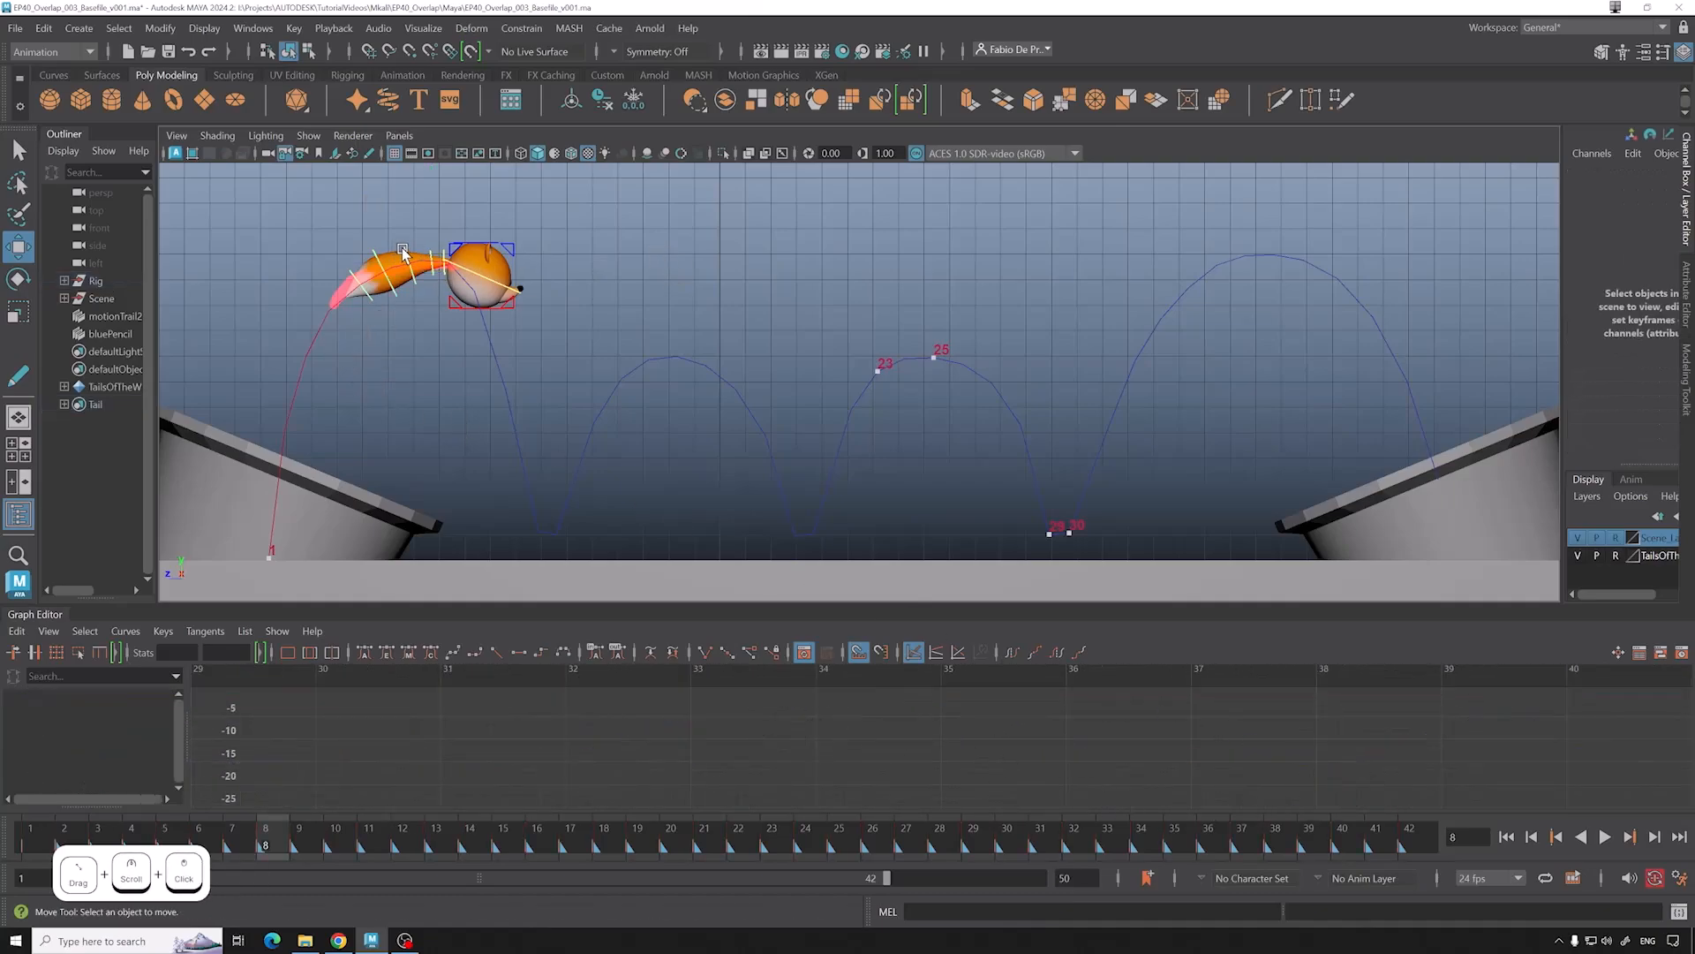
click(403, 254)
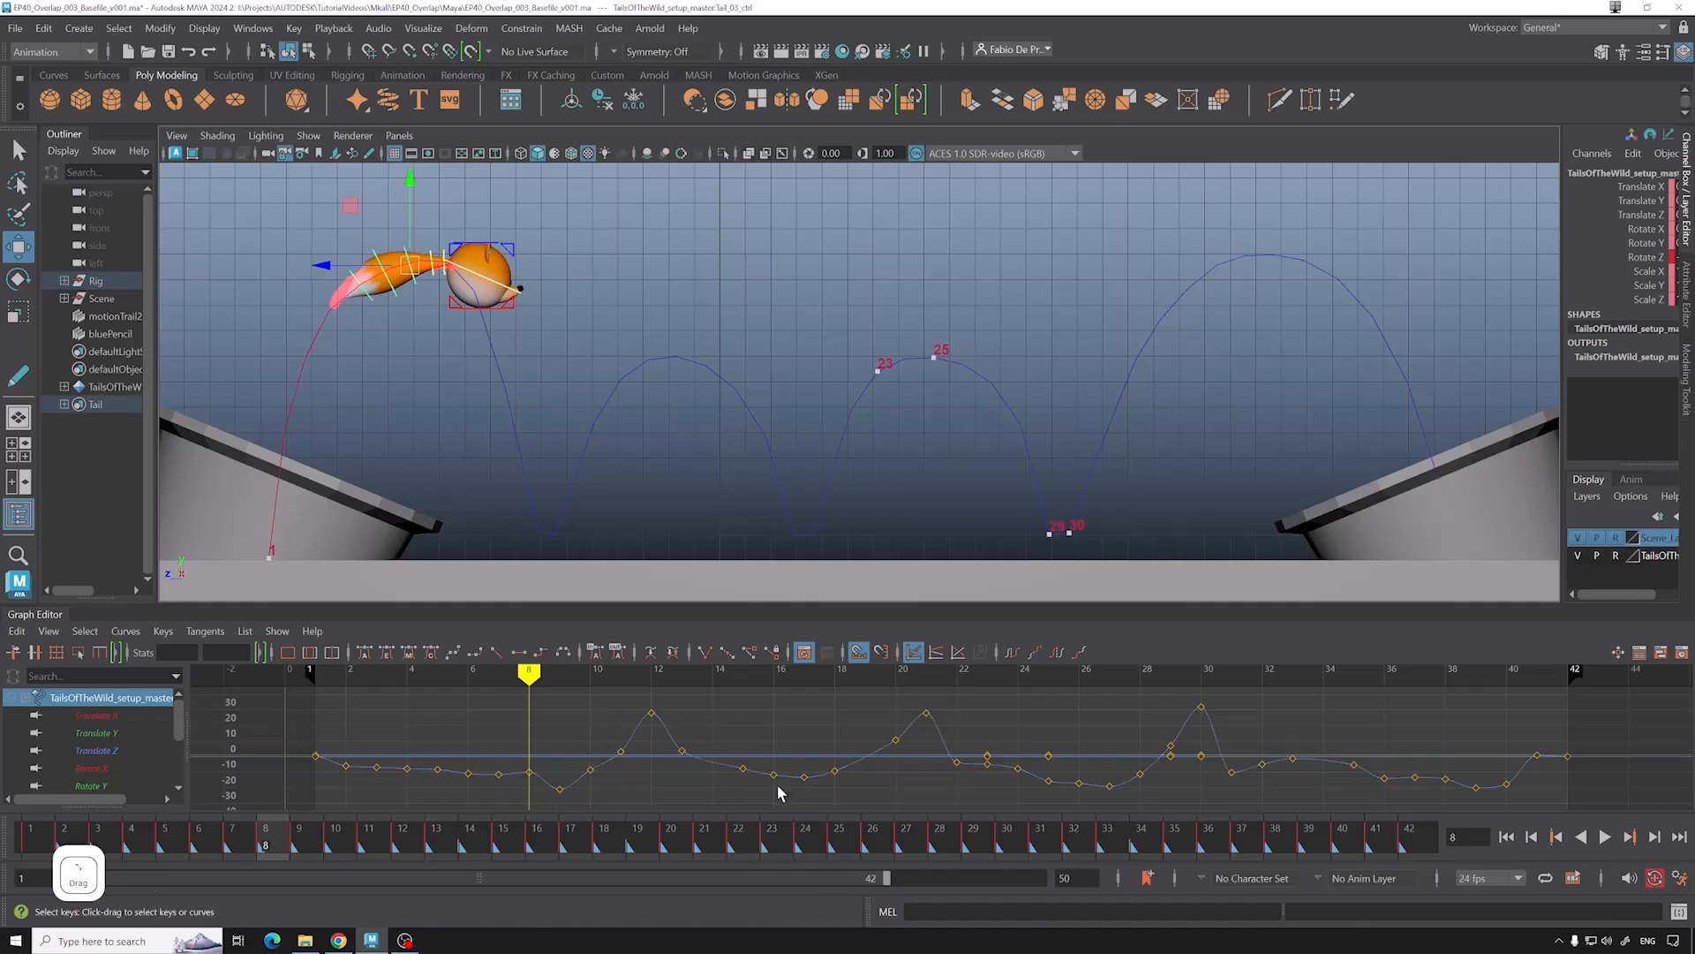
alt+middle_drag(778, 787, 813, 768)
scroll(815, 768, up, 3)
click(691, 673)
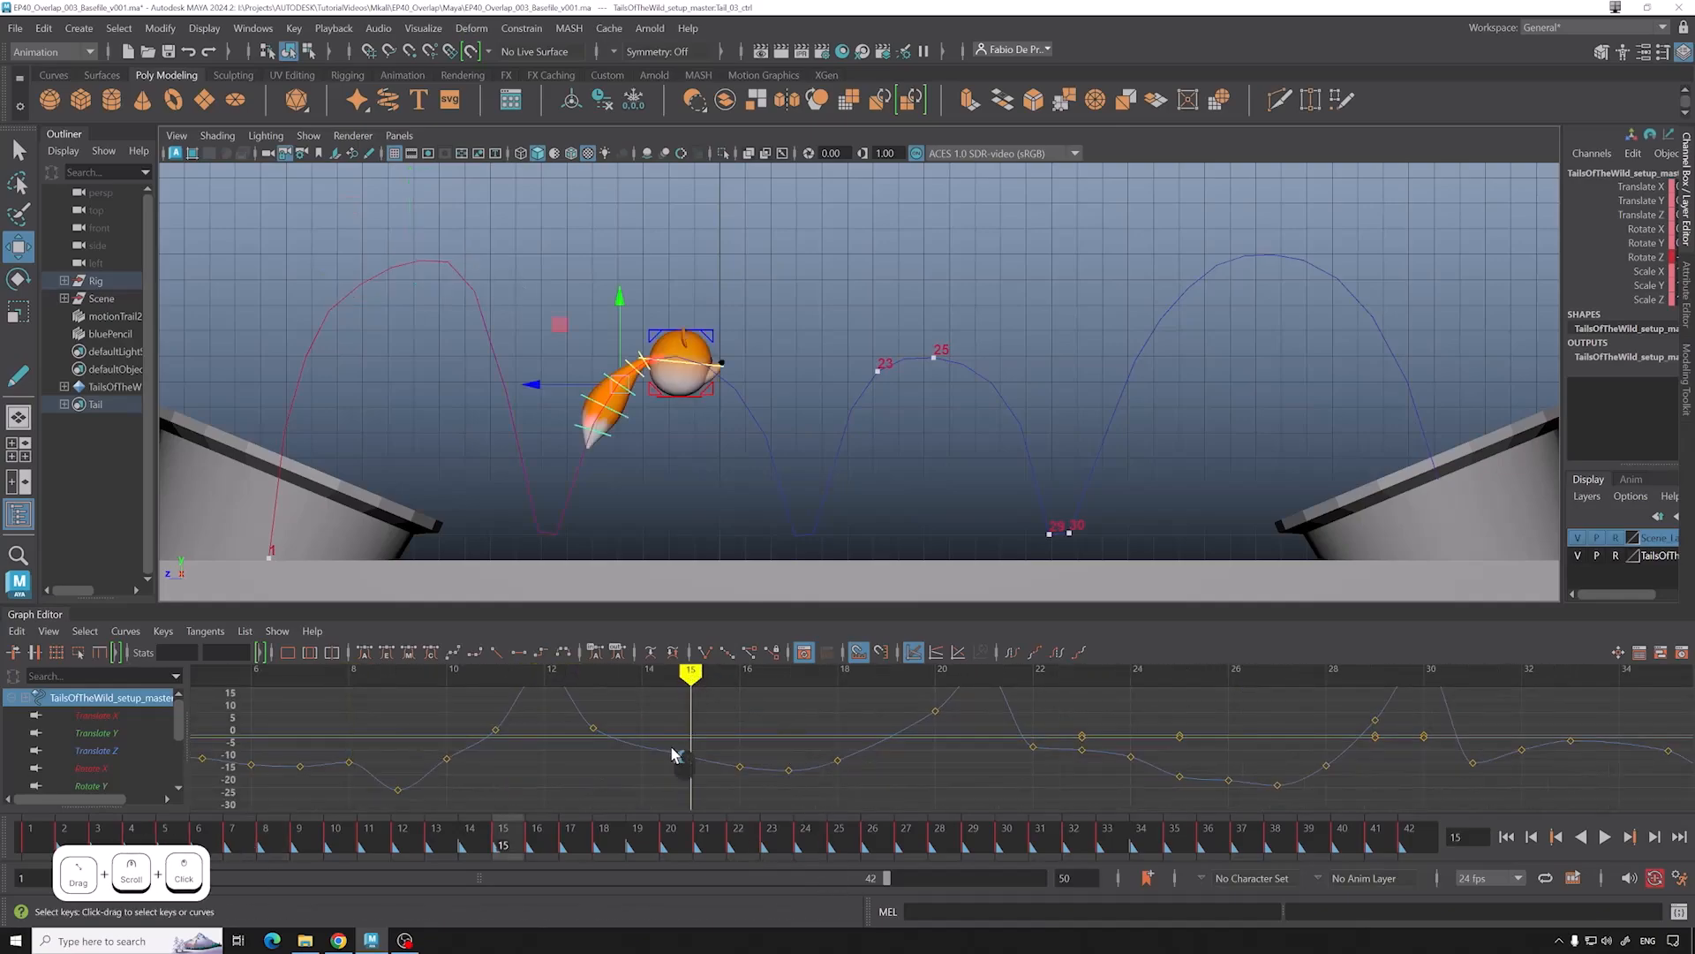
drag(671, 750, 703, 768)
key(Delete)
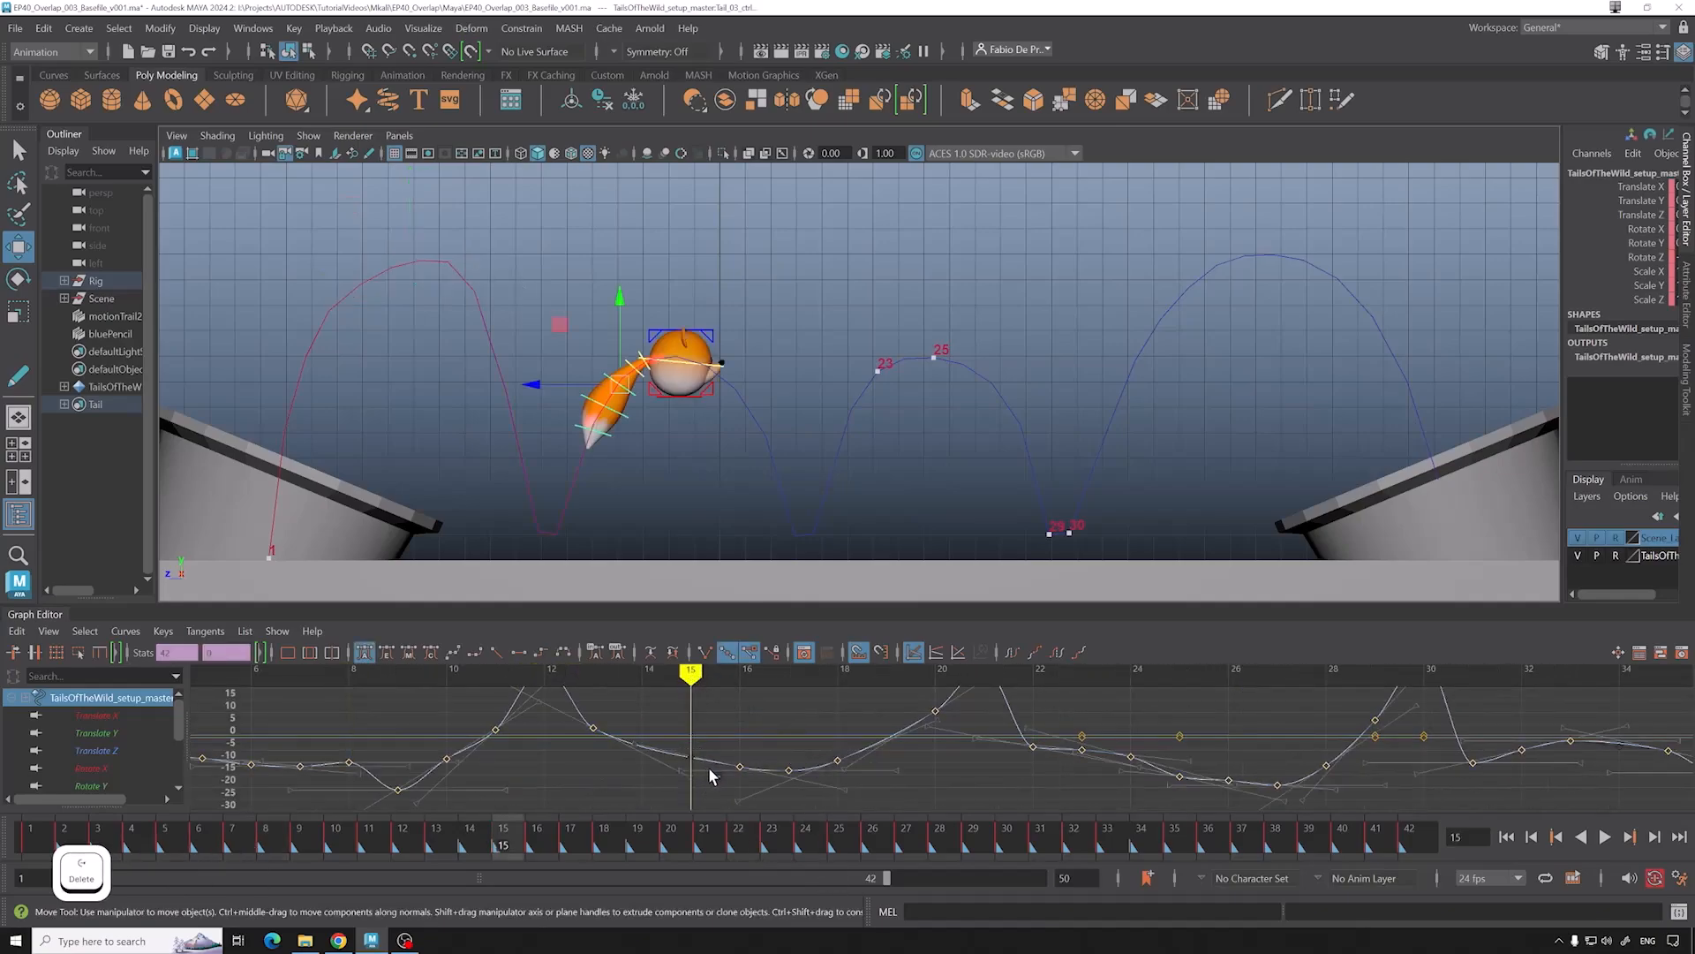
click(717, 728)
Step: Hide the rig controls, the motion trail and the bluePencil drawings to leave only the character visible
key(alt+1)
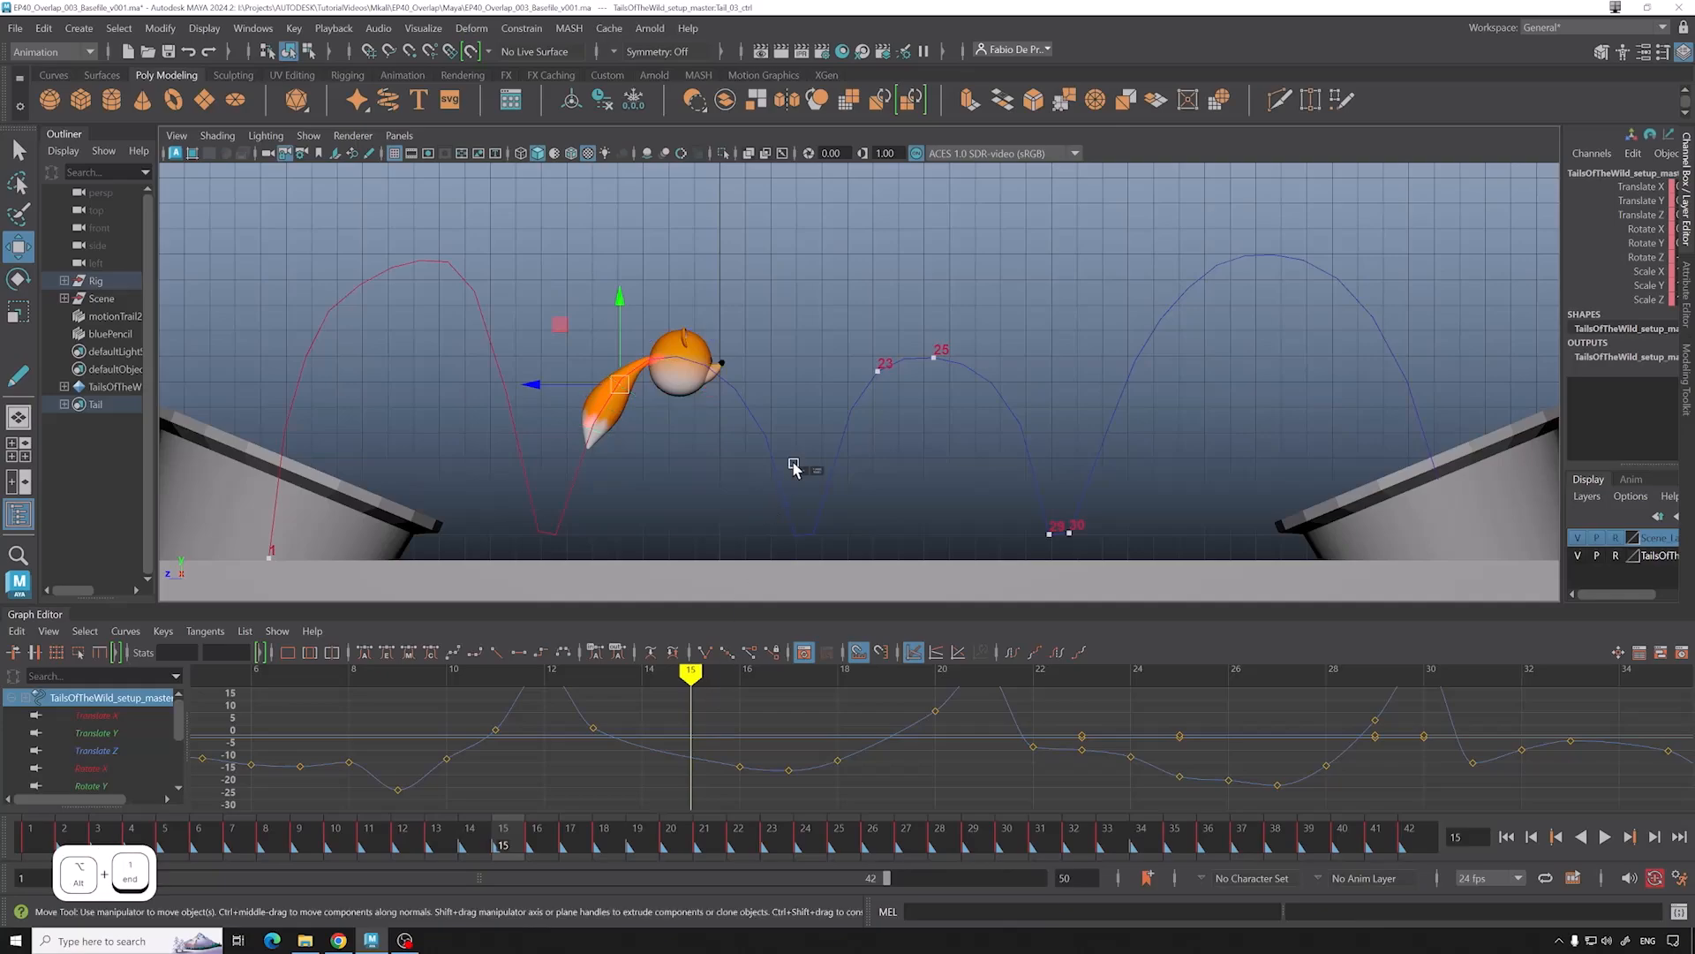
click(789, 348)
click(97, 317)
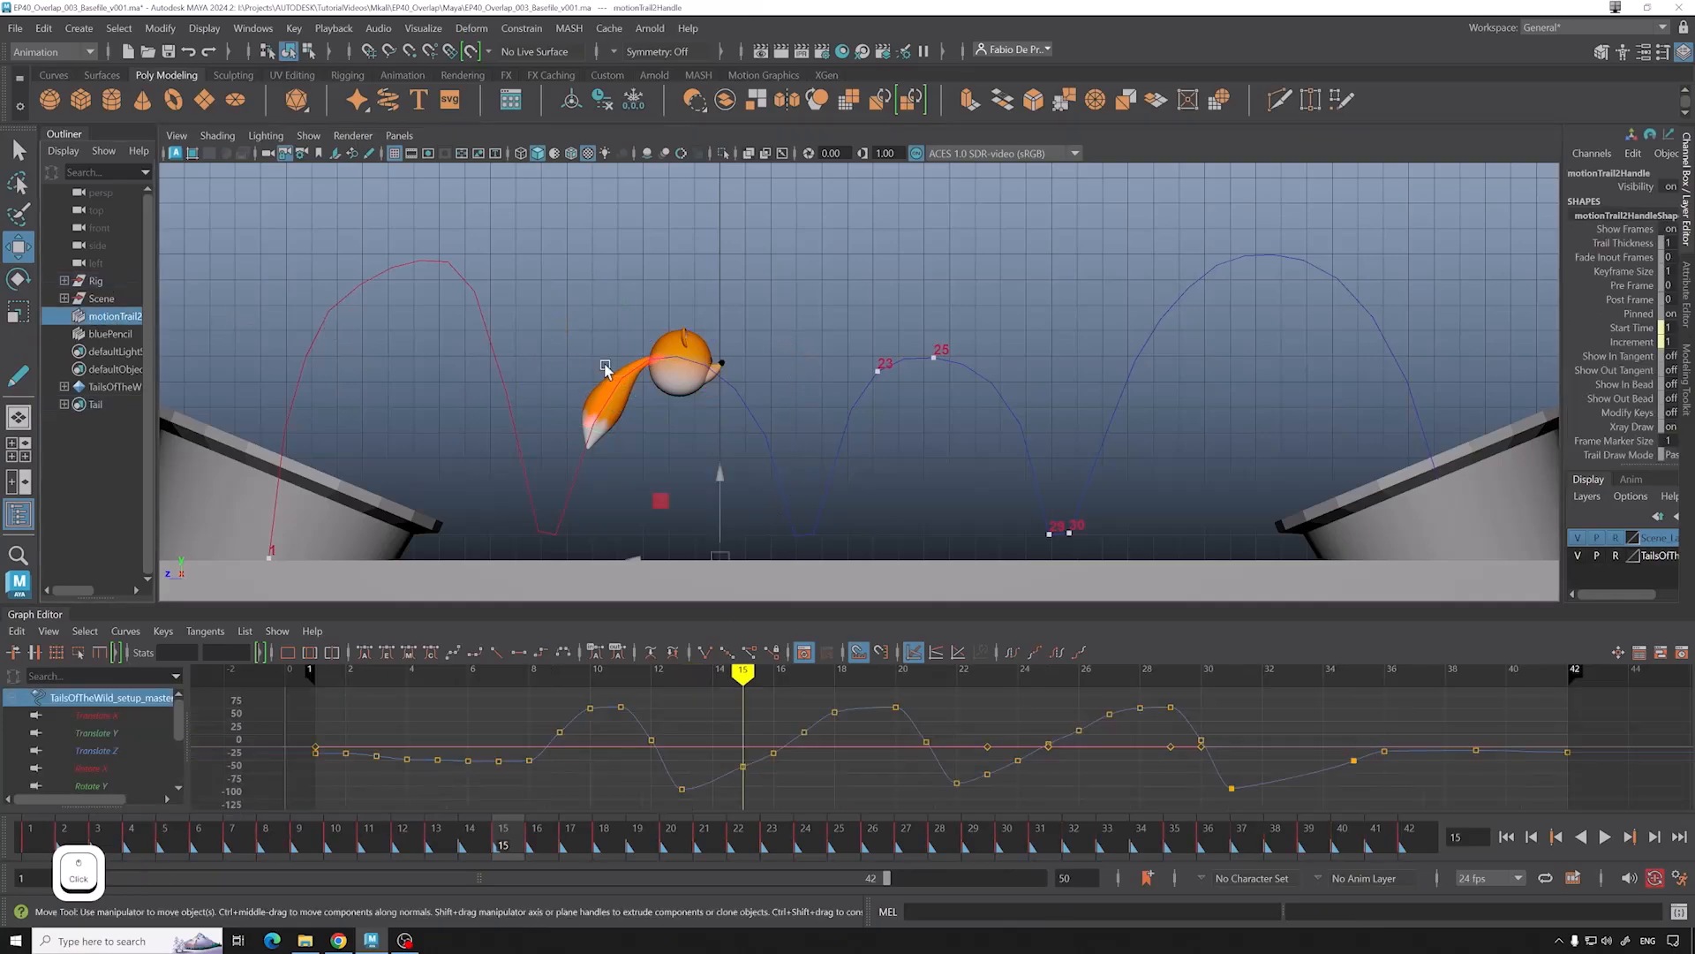
key(ctrl+h)
click(720, 284)
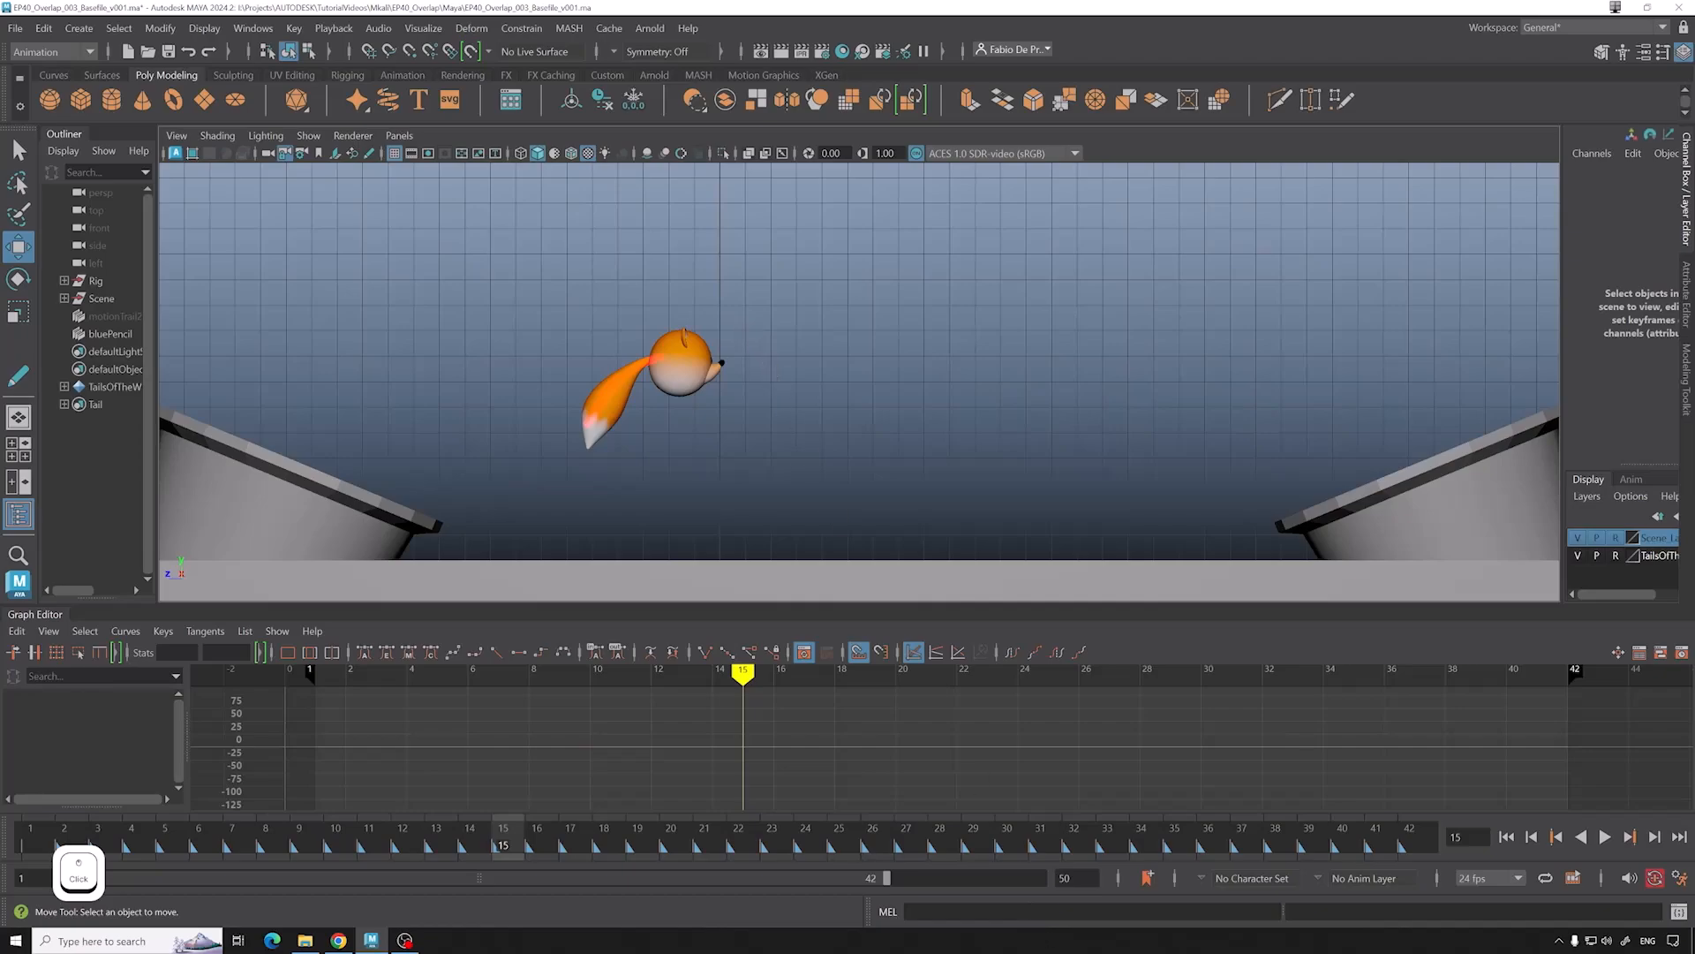
click(136, 334)
key(ctrl+h)
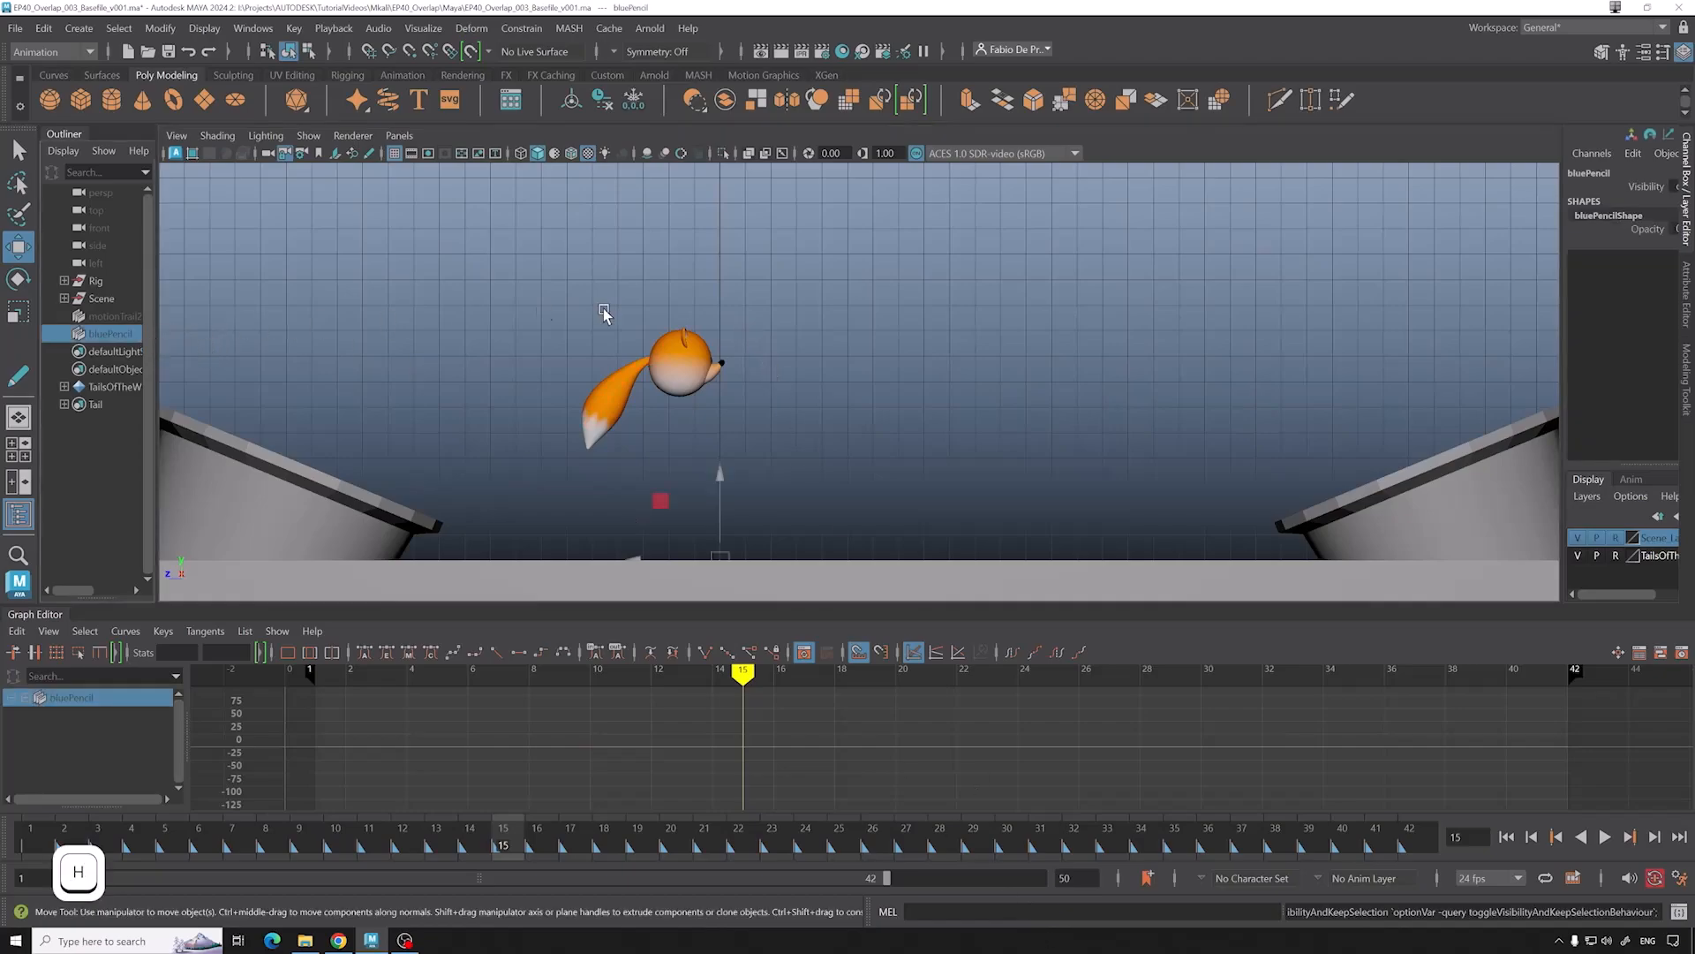
drag(542, 314, 618, 370)
Step: Play the bouncing fox animation from frame 1 and scrub through it to check the tail's overlap
click(1506, 836)
click(1605, 836)
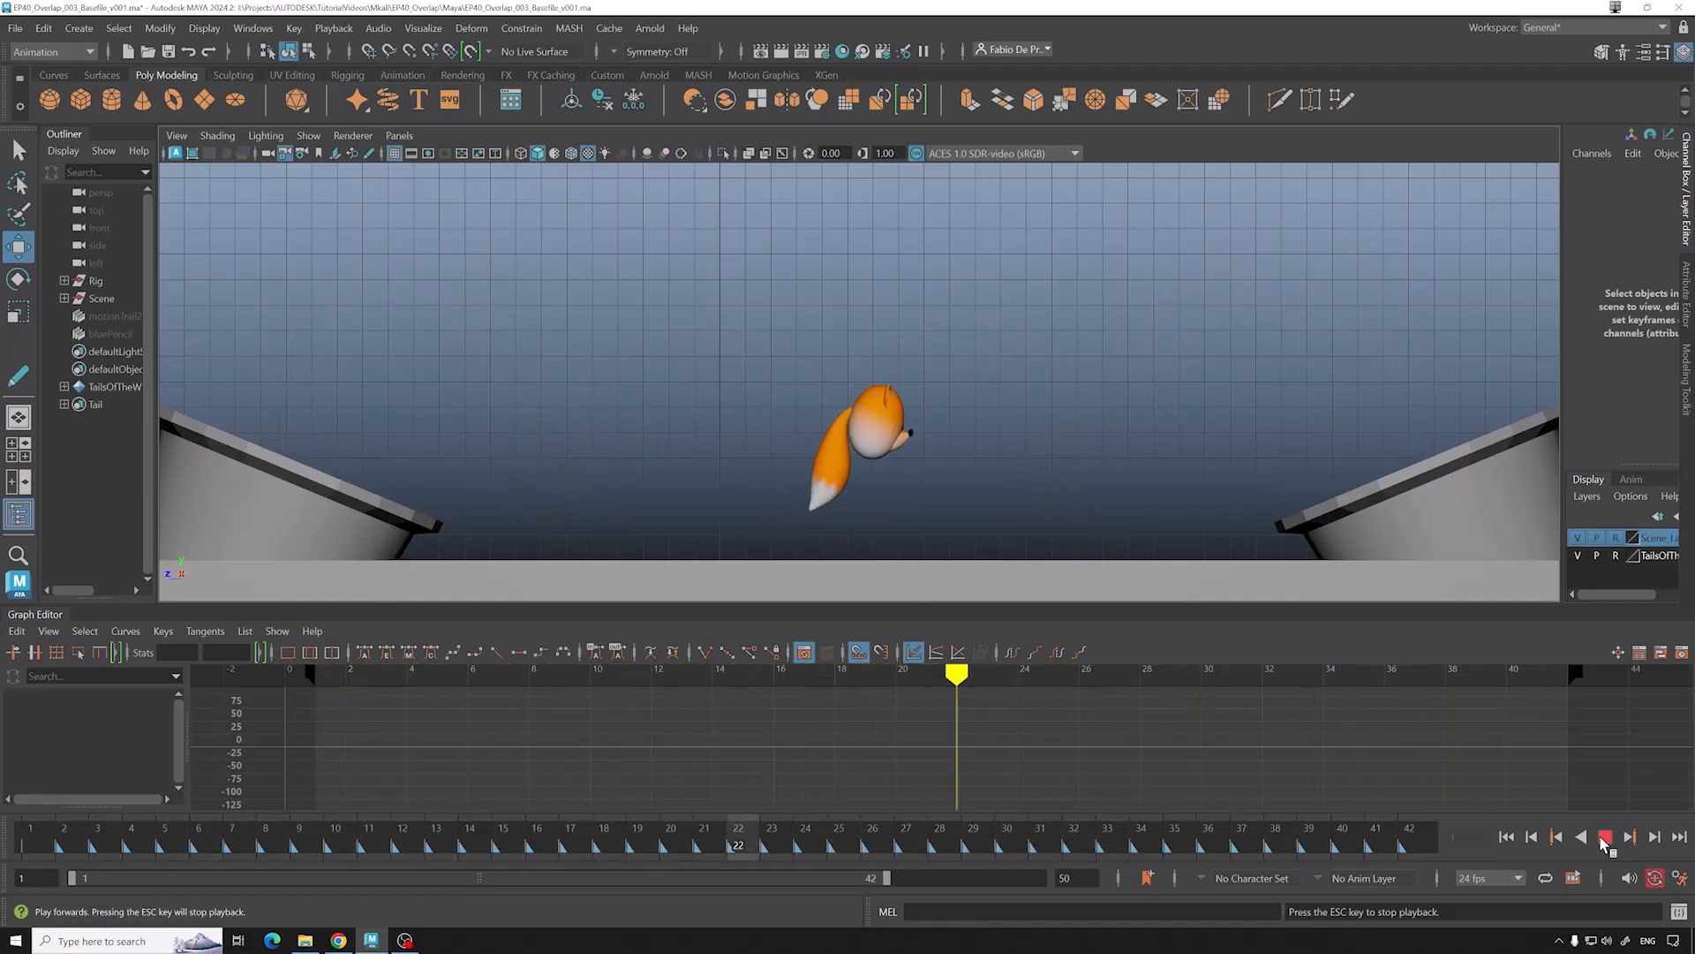
click(1606, 837)
drag(222, 849, 30, 830)
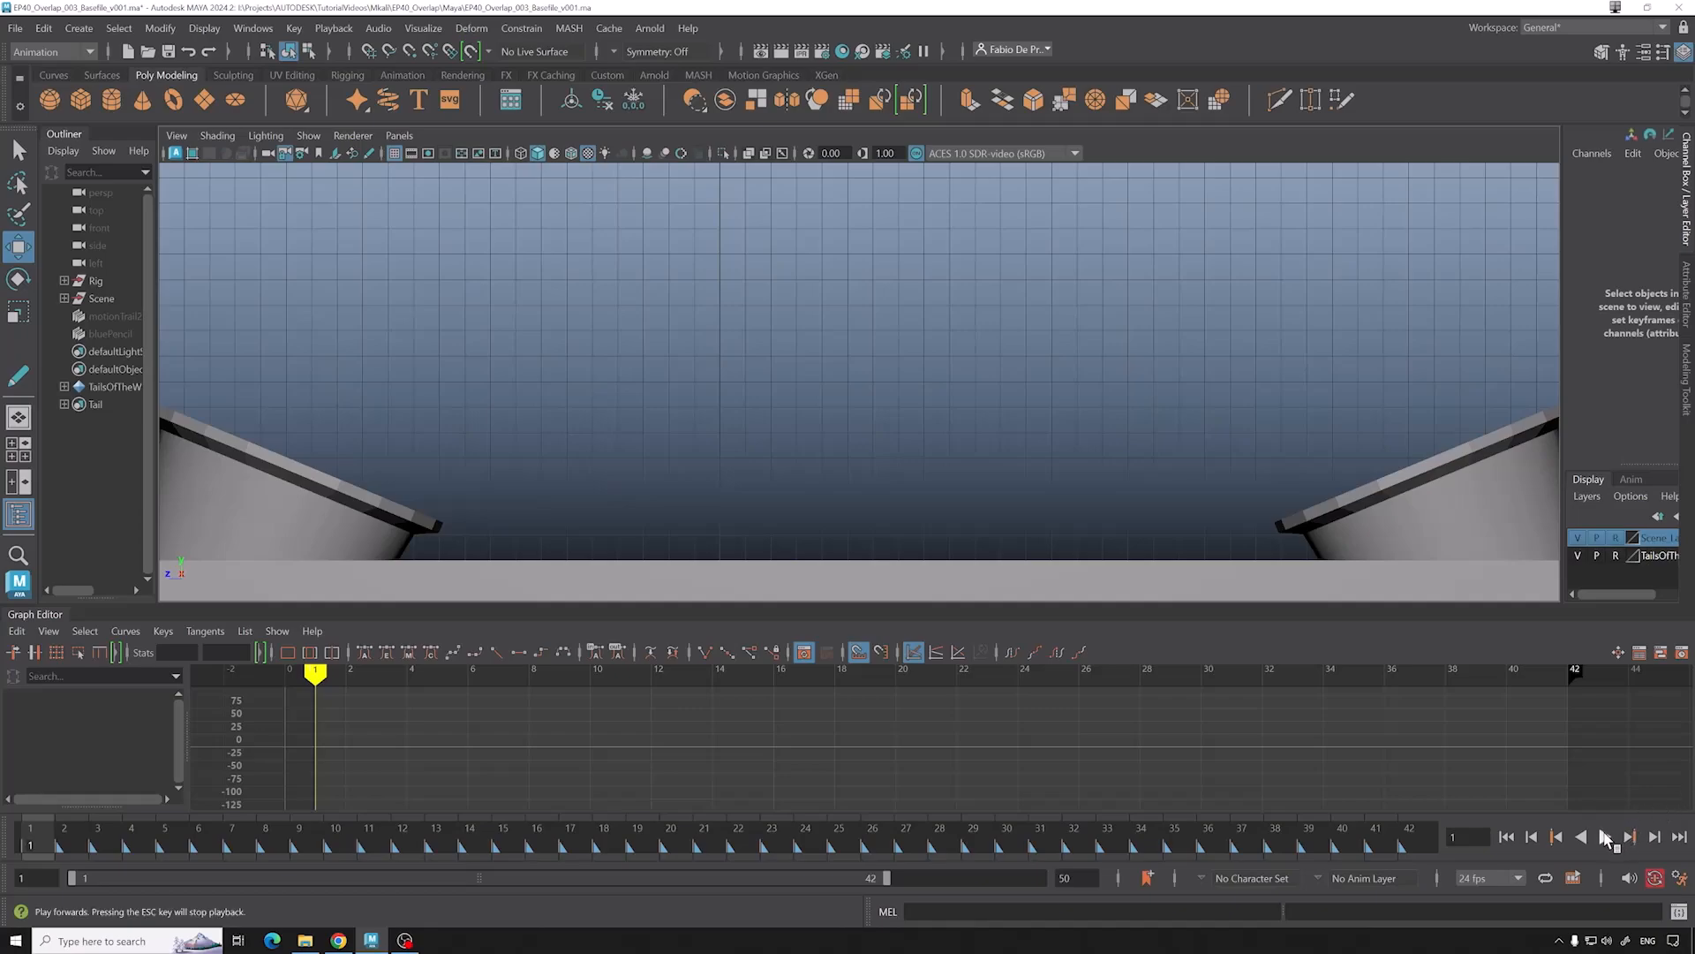
click(1605, 837)
drag(945, 858, 802, 636)
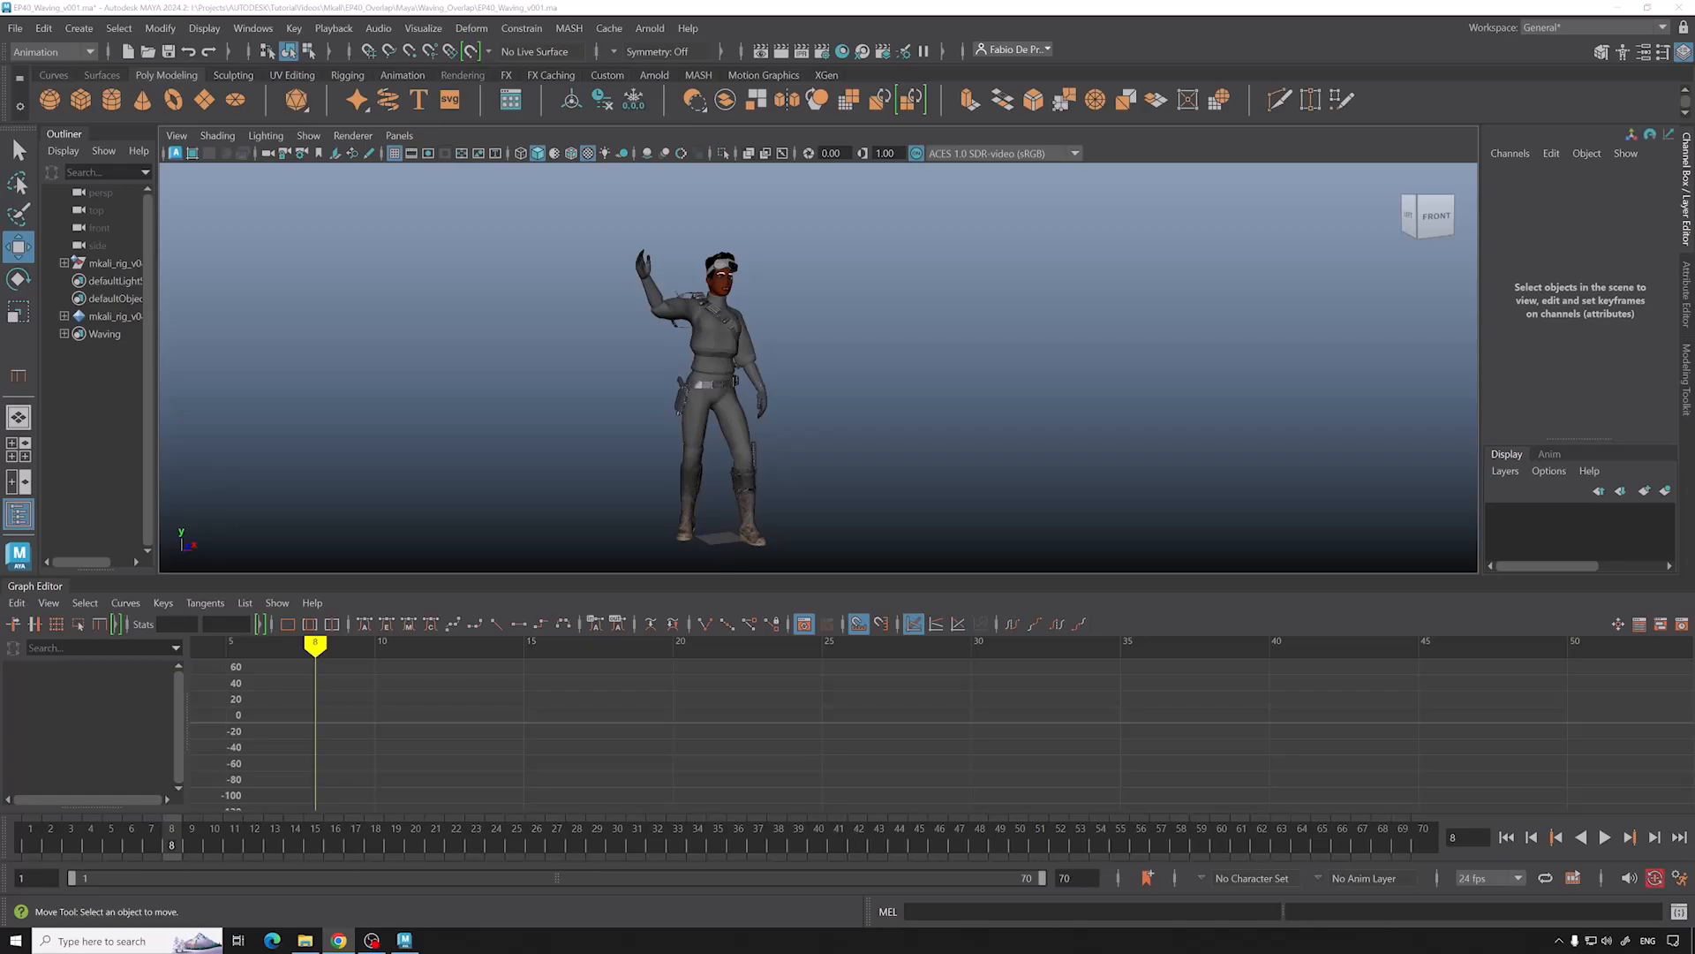
Step: Frame the waving character's upper body, turn on viewport anti-aliasing and show the rig controls
alt+drag(473, 371, 681, 394)
alt+right_drag(682, 394, 883, 406)
alt+middle_drag(883, 406, 699, 172)
click(681, 153)
alt+drag(843, 322, 749, 328)
scroll(749, 328, up, 3)
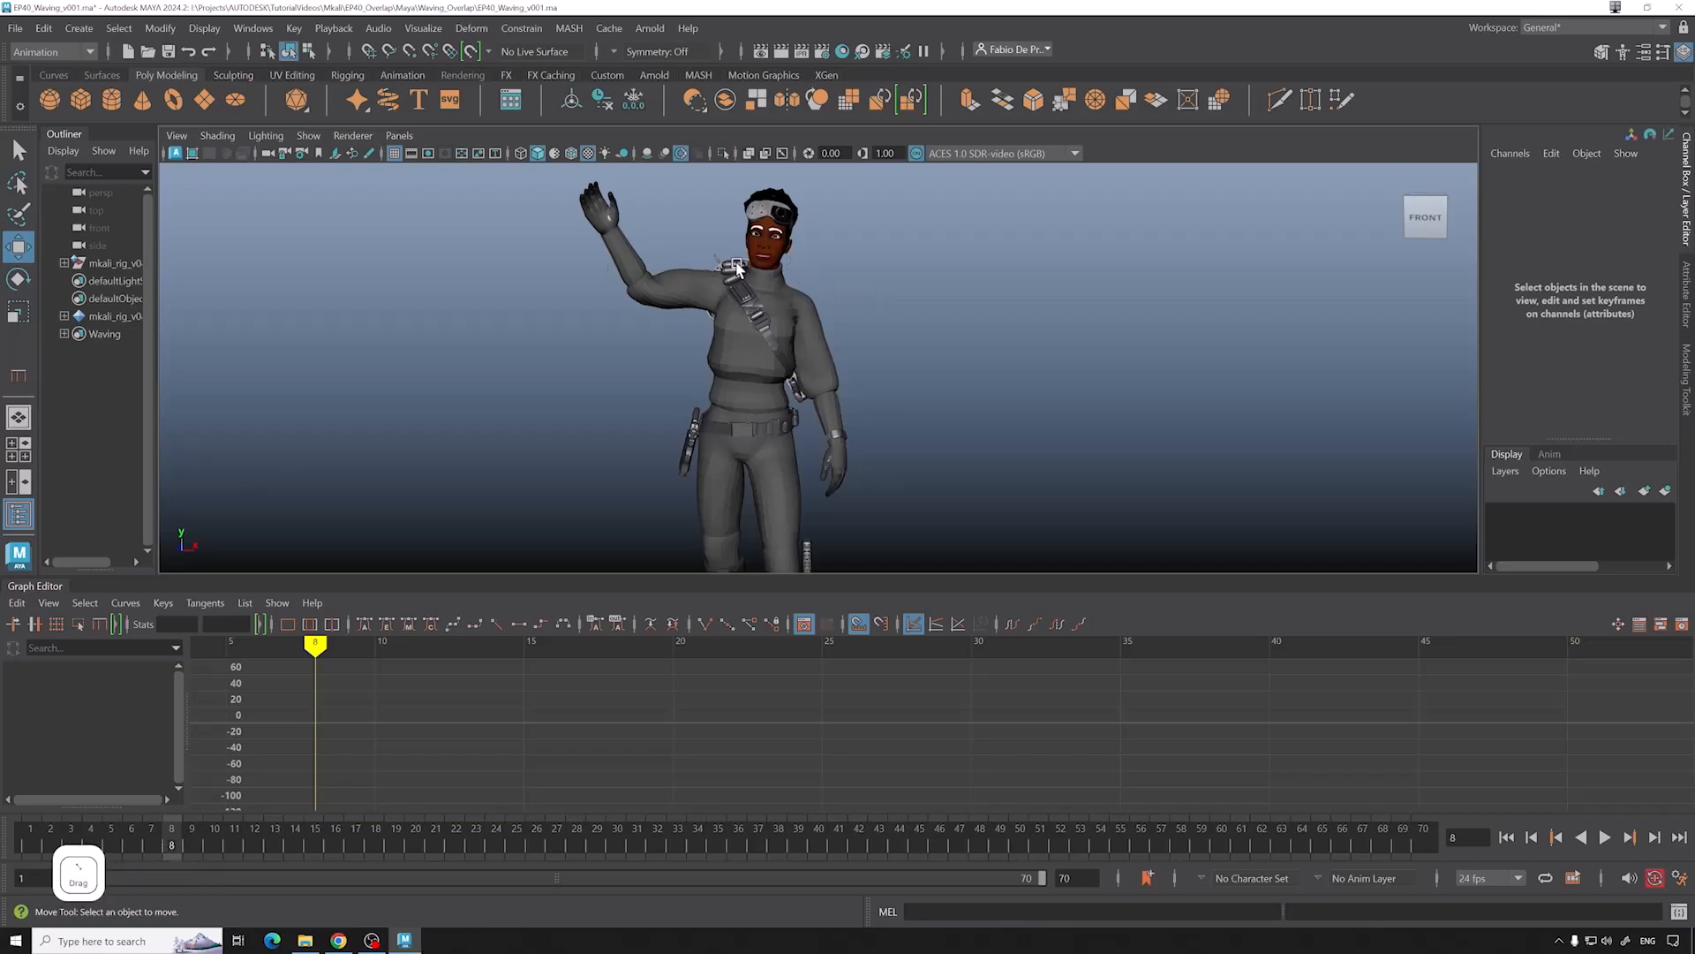
scroll(788, 279, up, 1)
alt+middle_drag(783, 291, 799, 333)
key(alt+1)
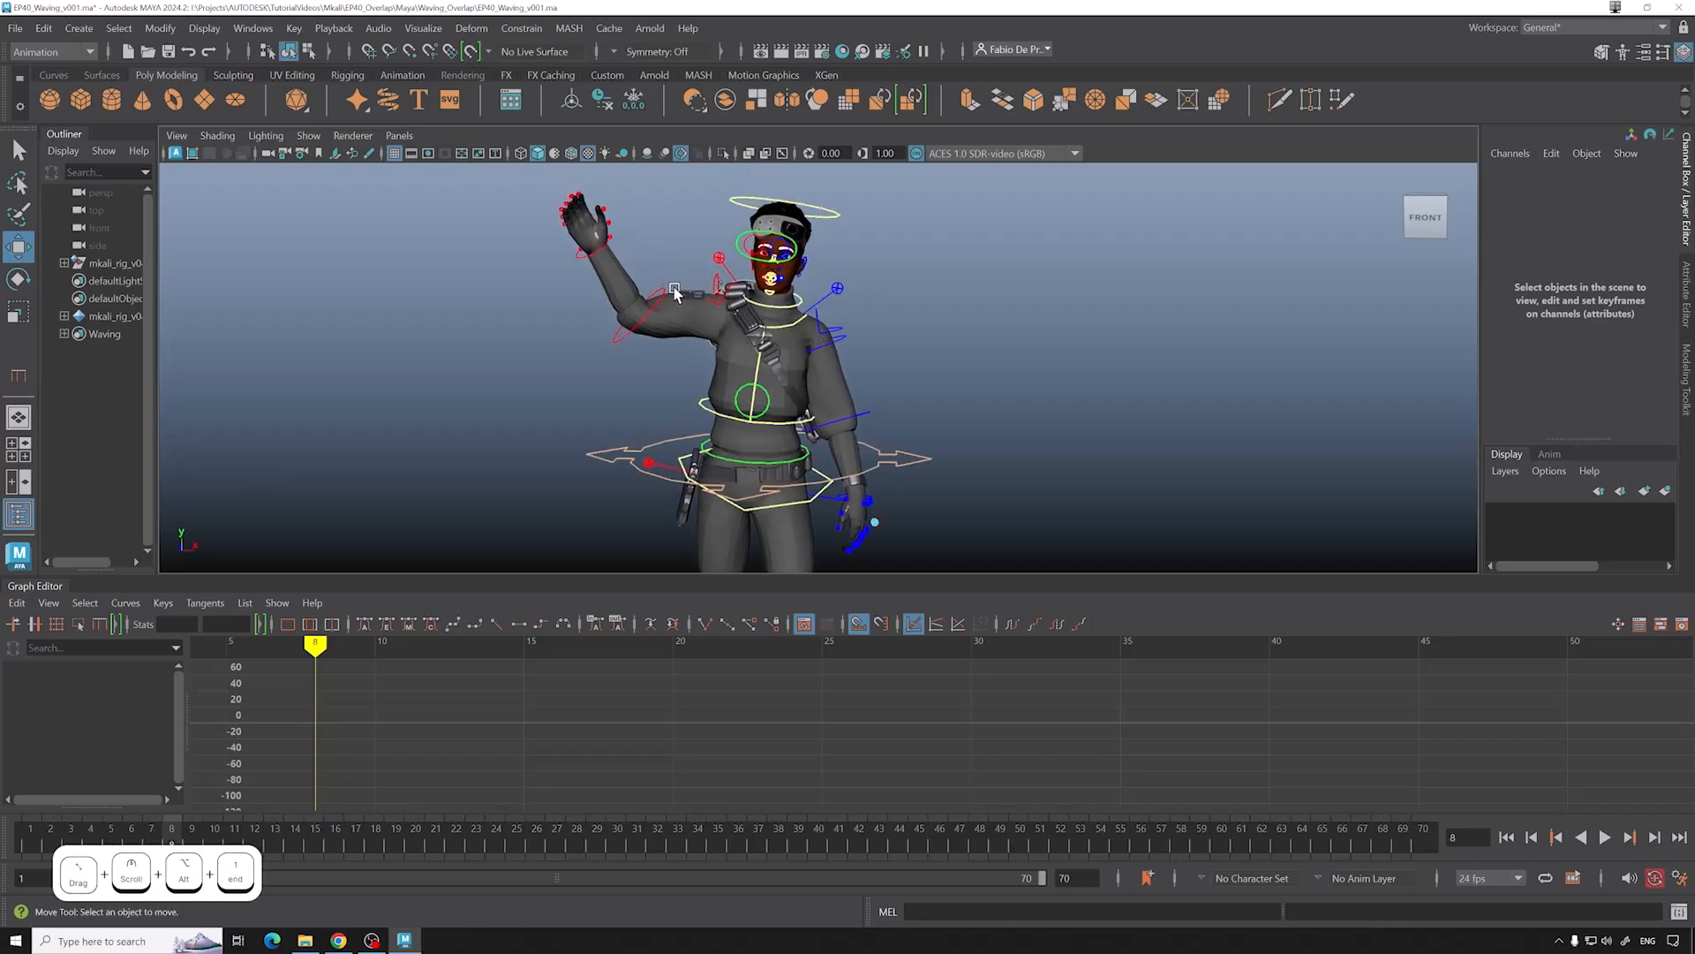
Step: Inspect the raised right arm's rig controls, selecting the hand FK control
drag(667, 297, 636, 259)
click(674, 255)
click(597, 255)
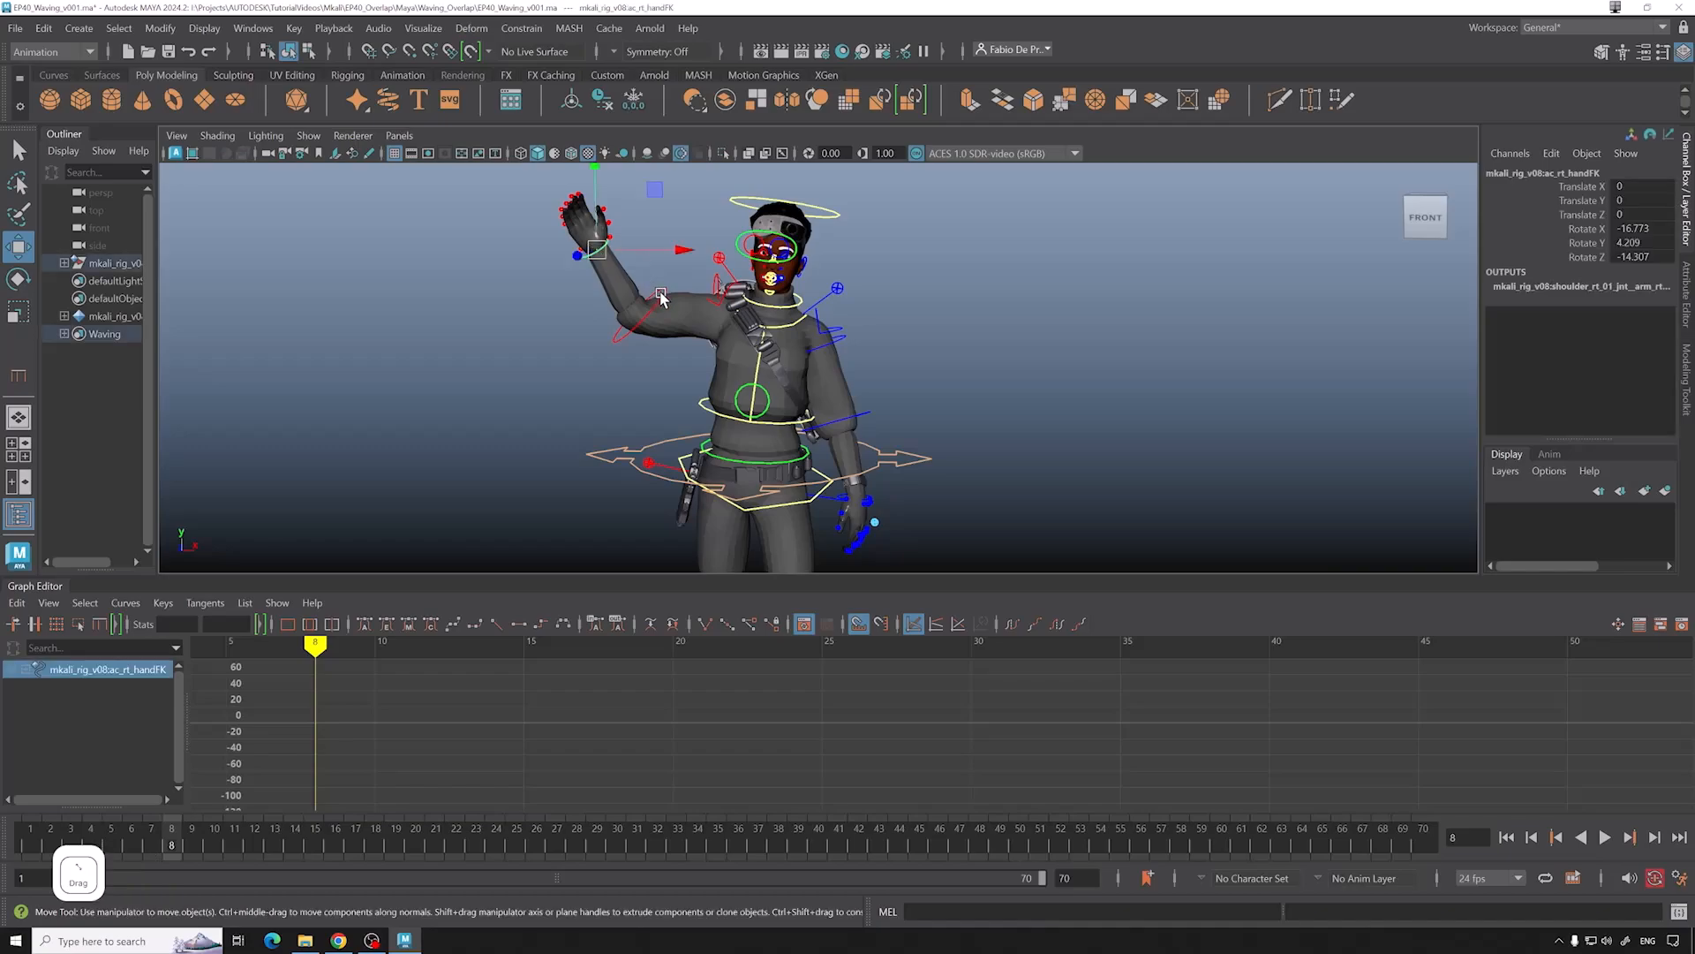
scroll(736, 333, down, 2)
alt+drag(750, 339, 764, 315)
alt+middle_drag(764, 315, 762, 367)
alt+drag(762, 367, 791, 352)
alt+middle_drag(791, 351, 818, 316)
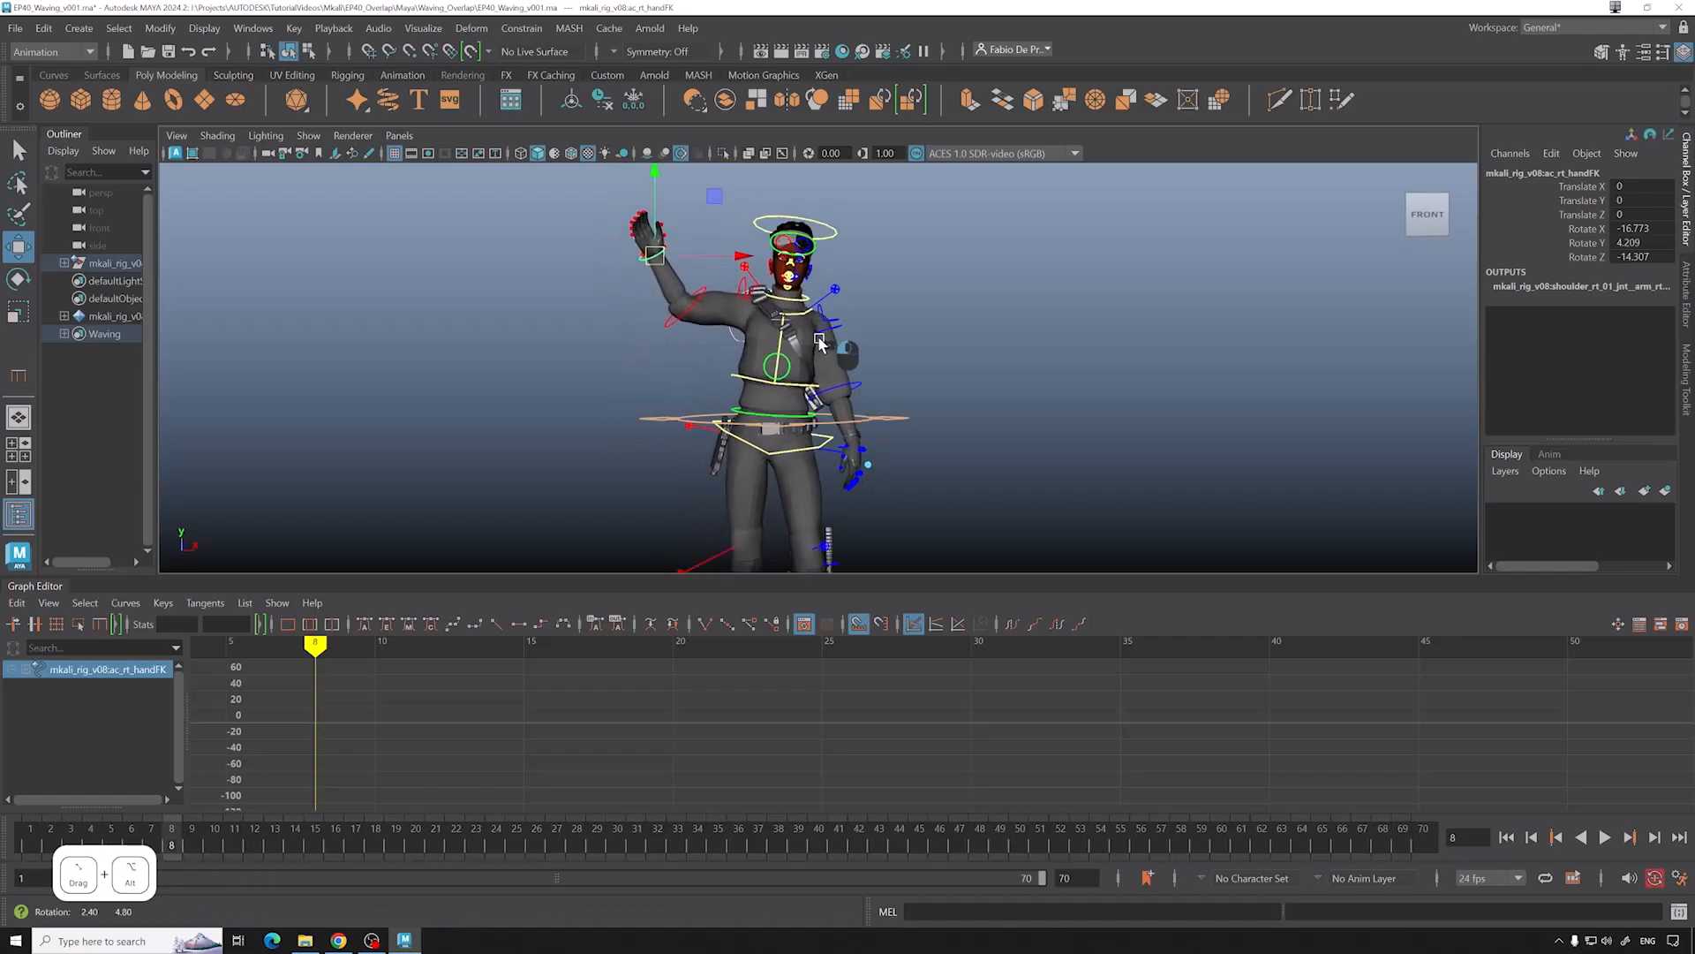
Step: Select all members of the Waving set and key them at frame 1
click(432, 367)
click(103, 338)
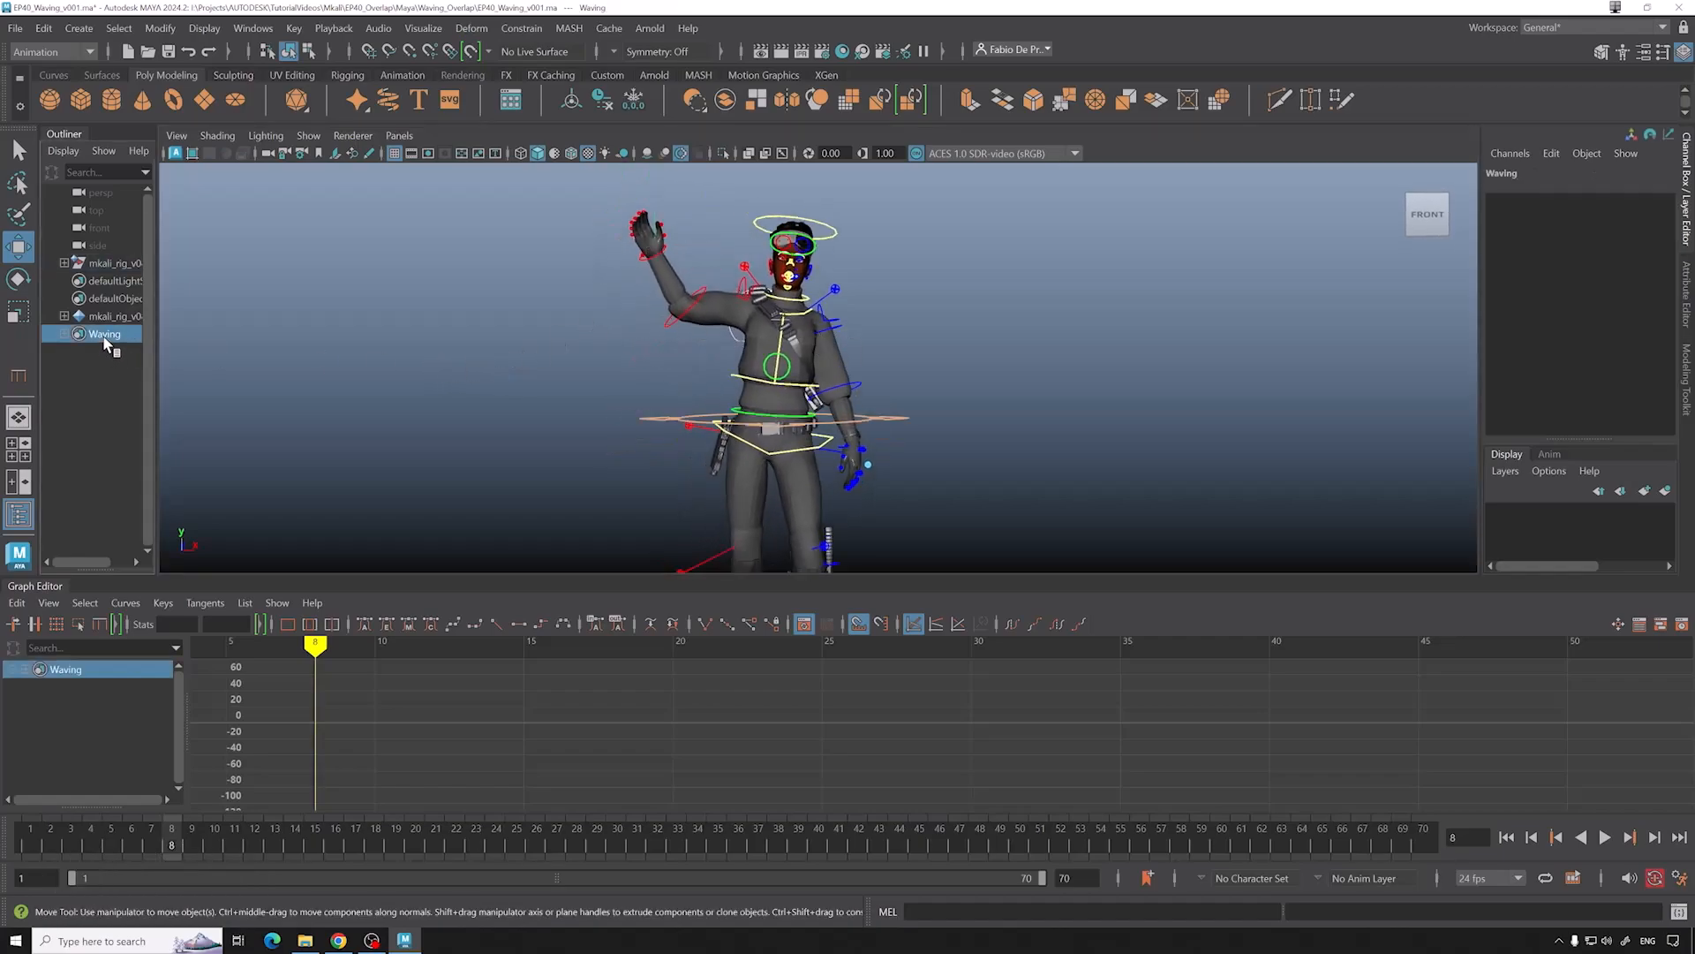
right_click(113, 335)
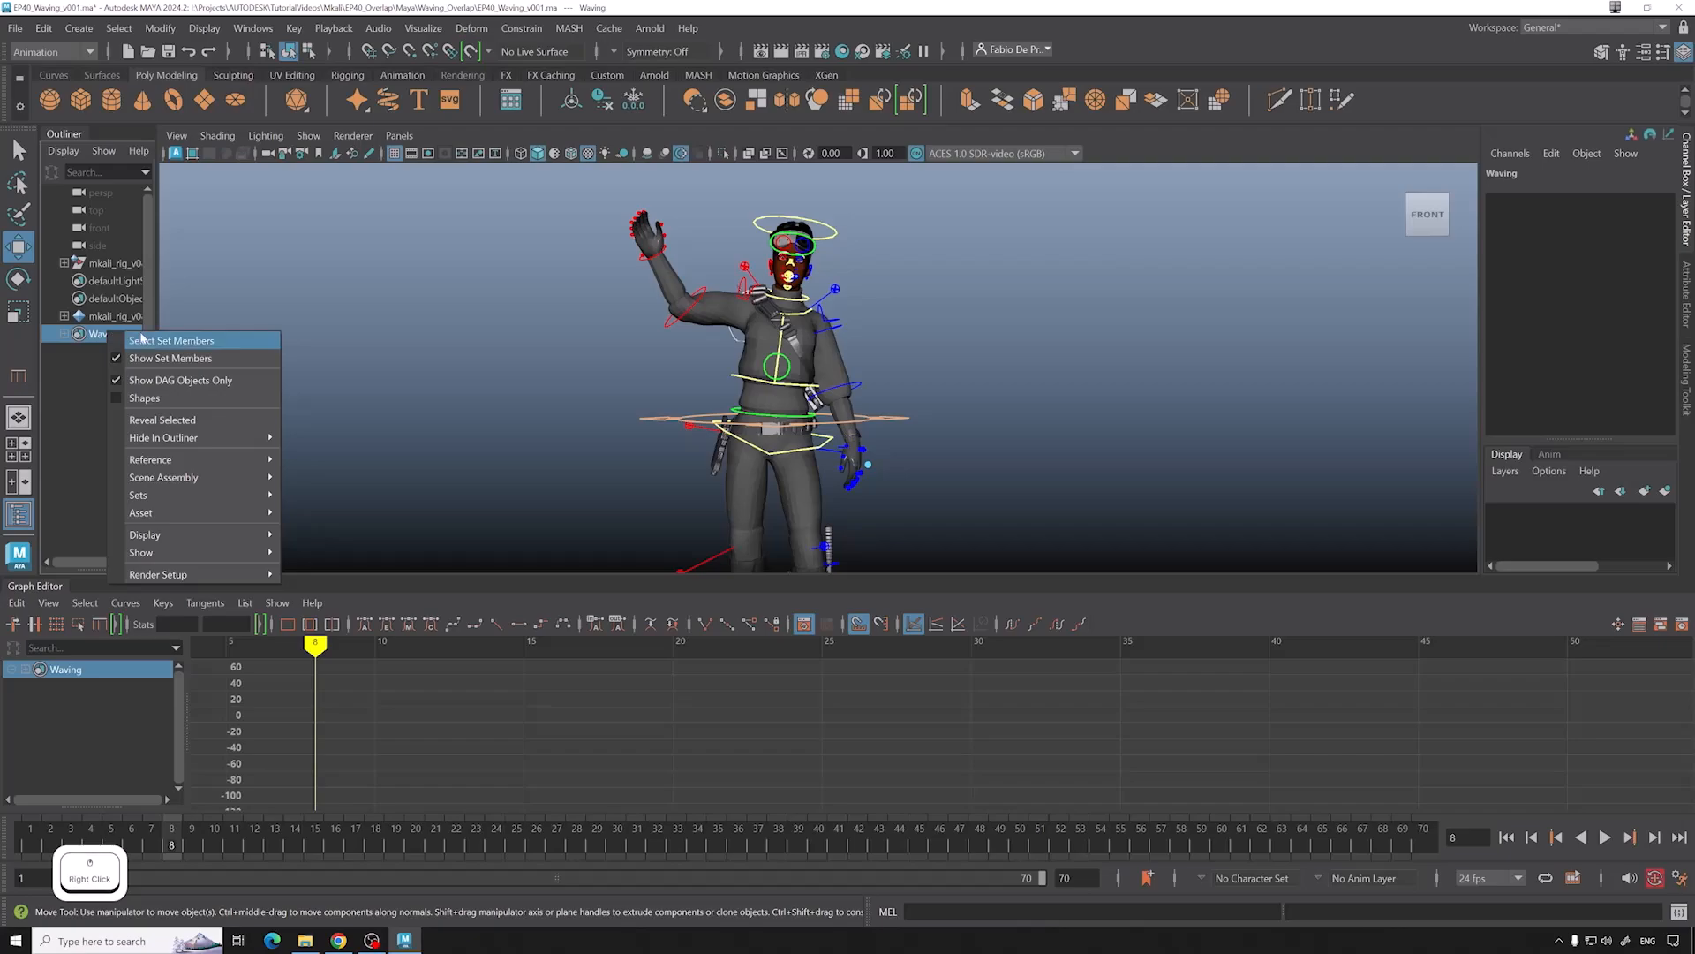
click(141, 340)
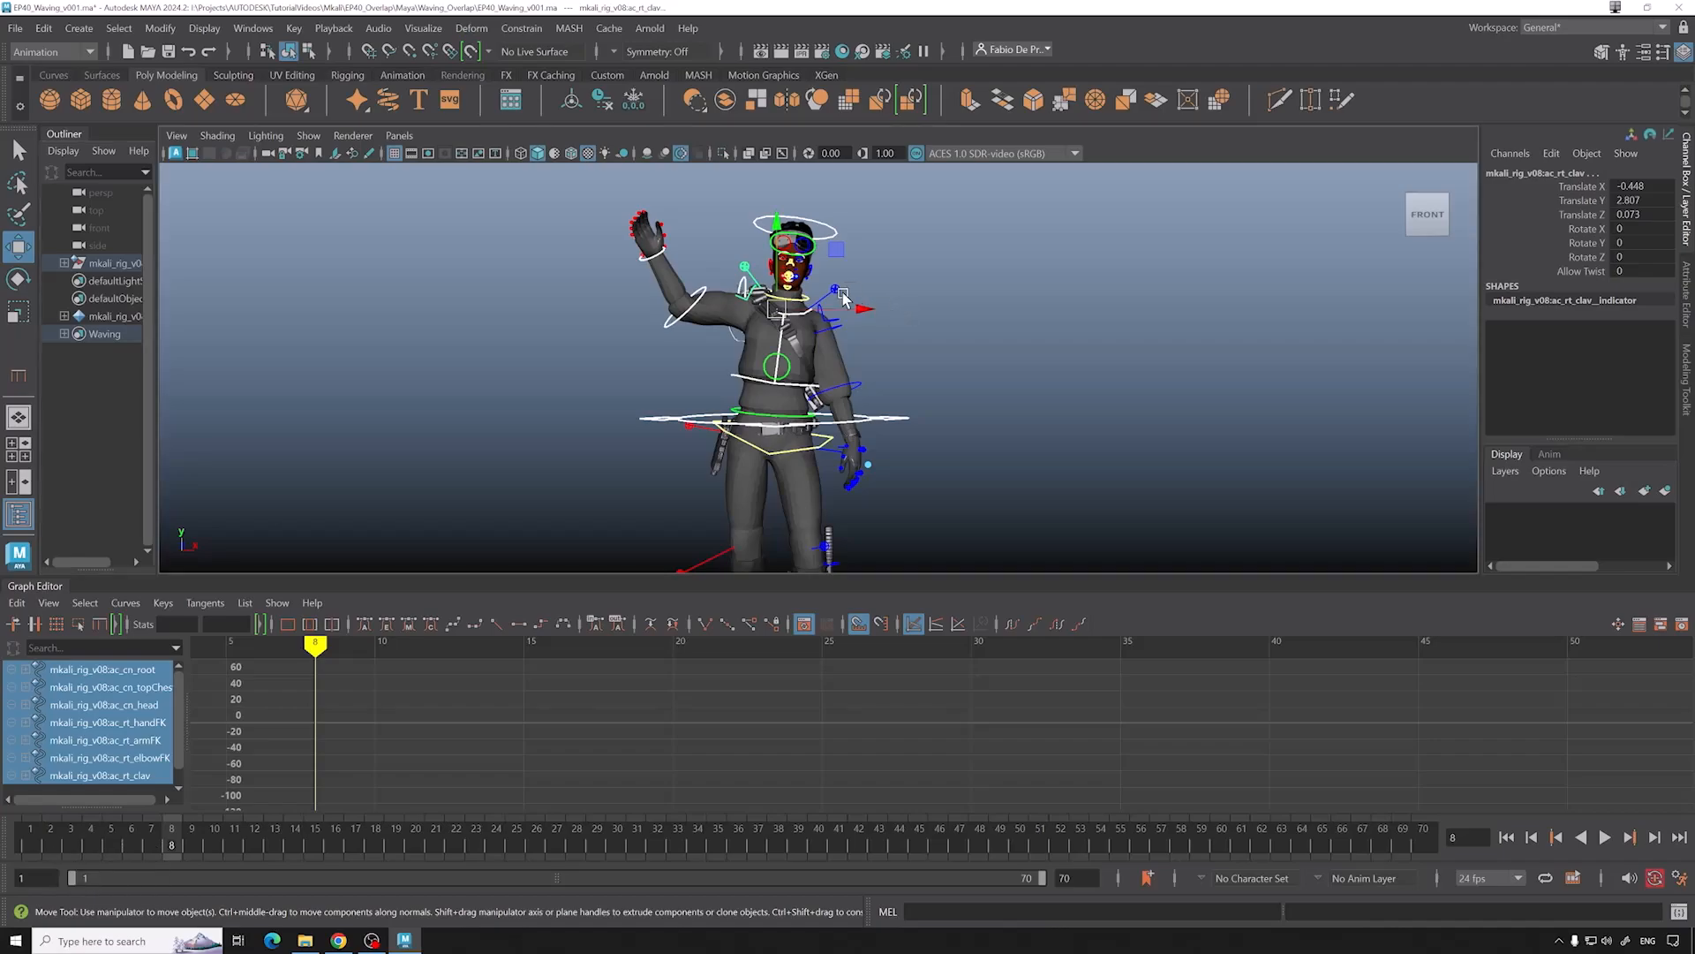
drag(83, 839, 28, 839)
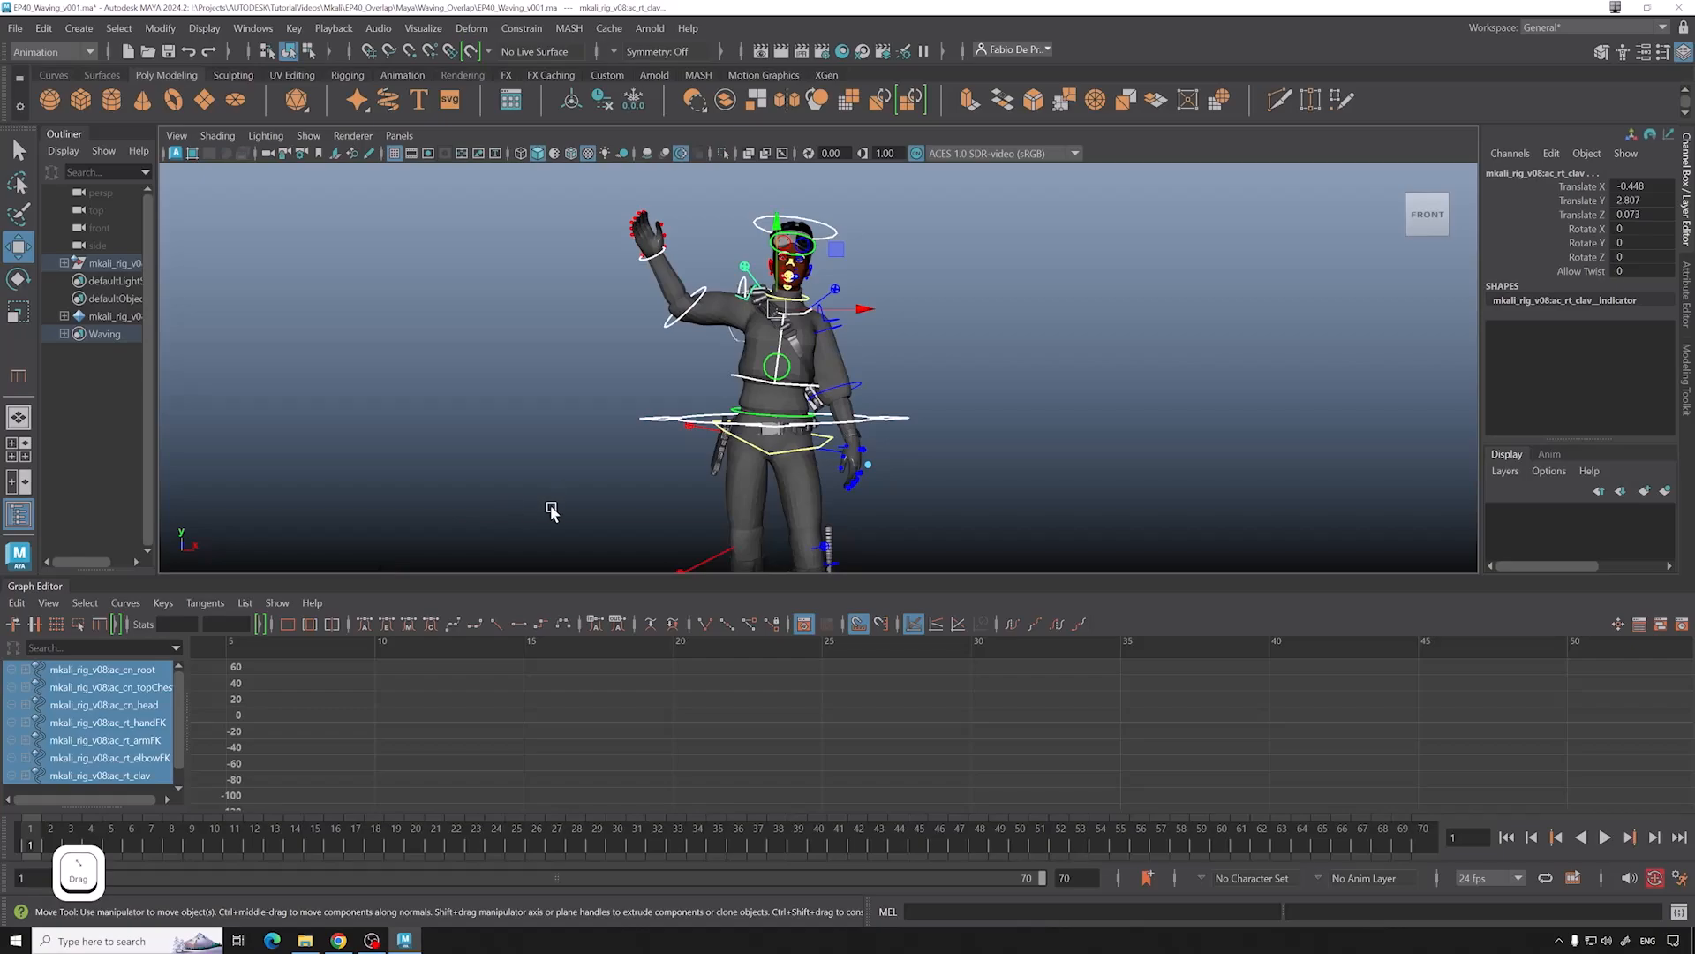
key(s)
Step: At frame 10, rotate all the Waving set controls about 0.8 degrees in Z so the body leans toward the character's left
click(210, 839)
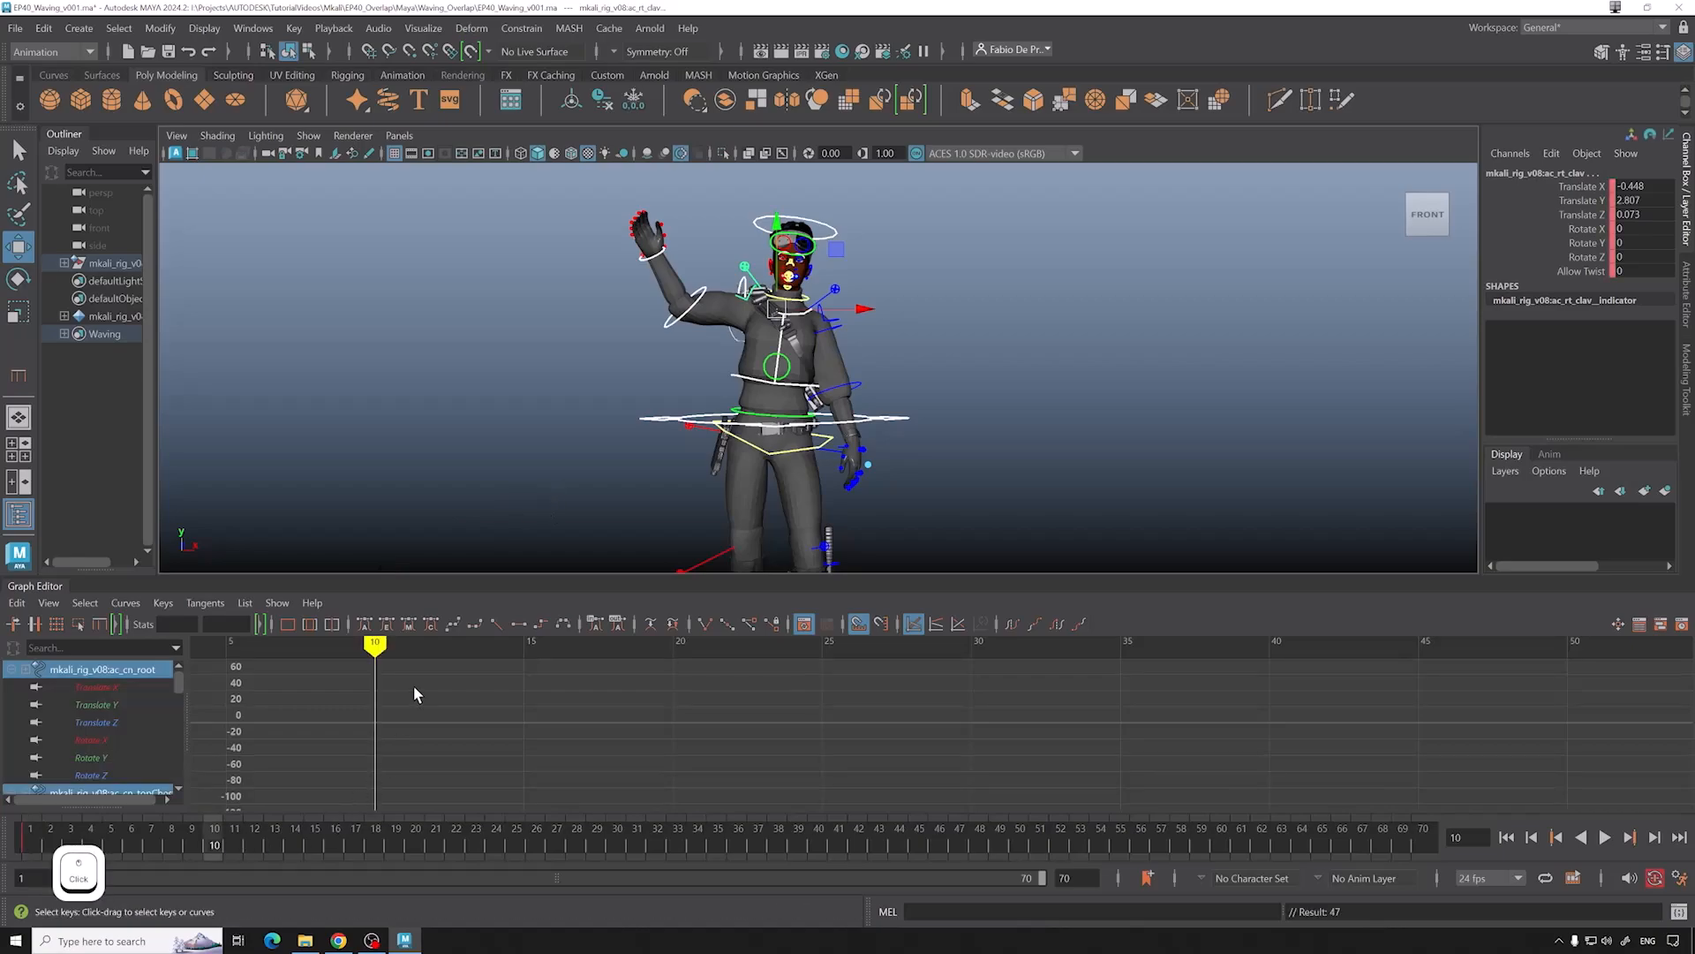
key(e)
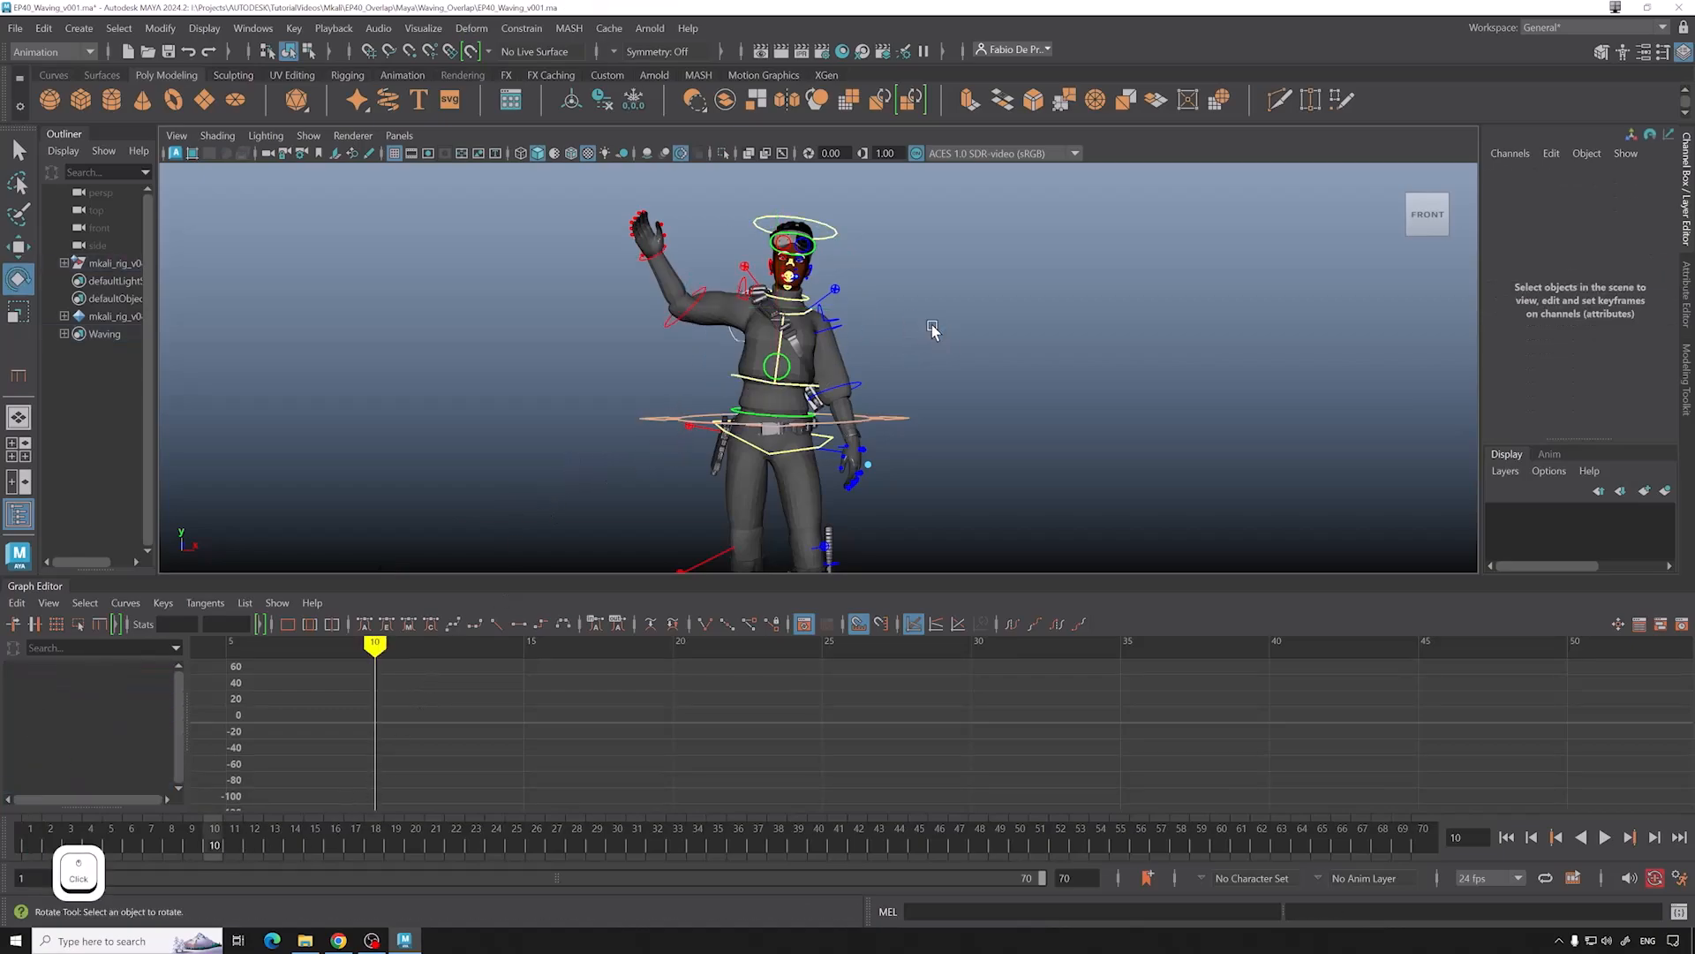
key(ctrl+z)
drag(849, 342, 851, 347)
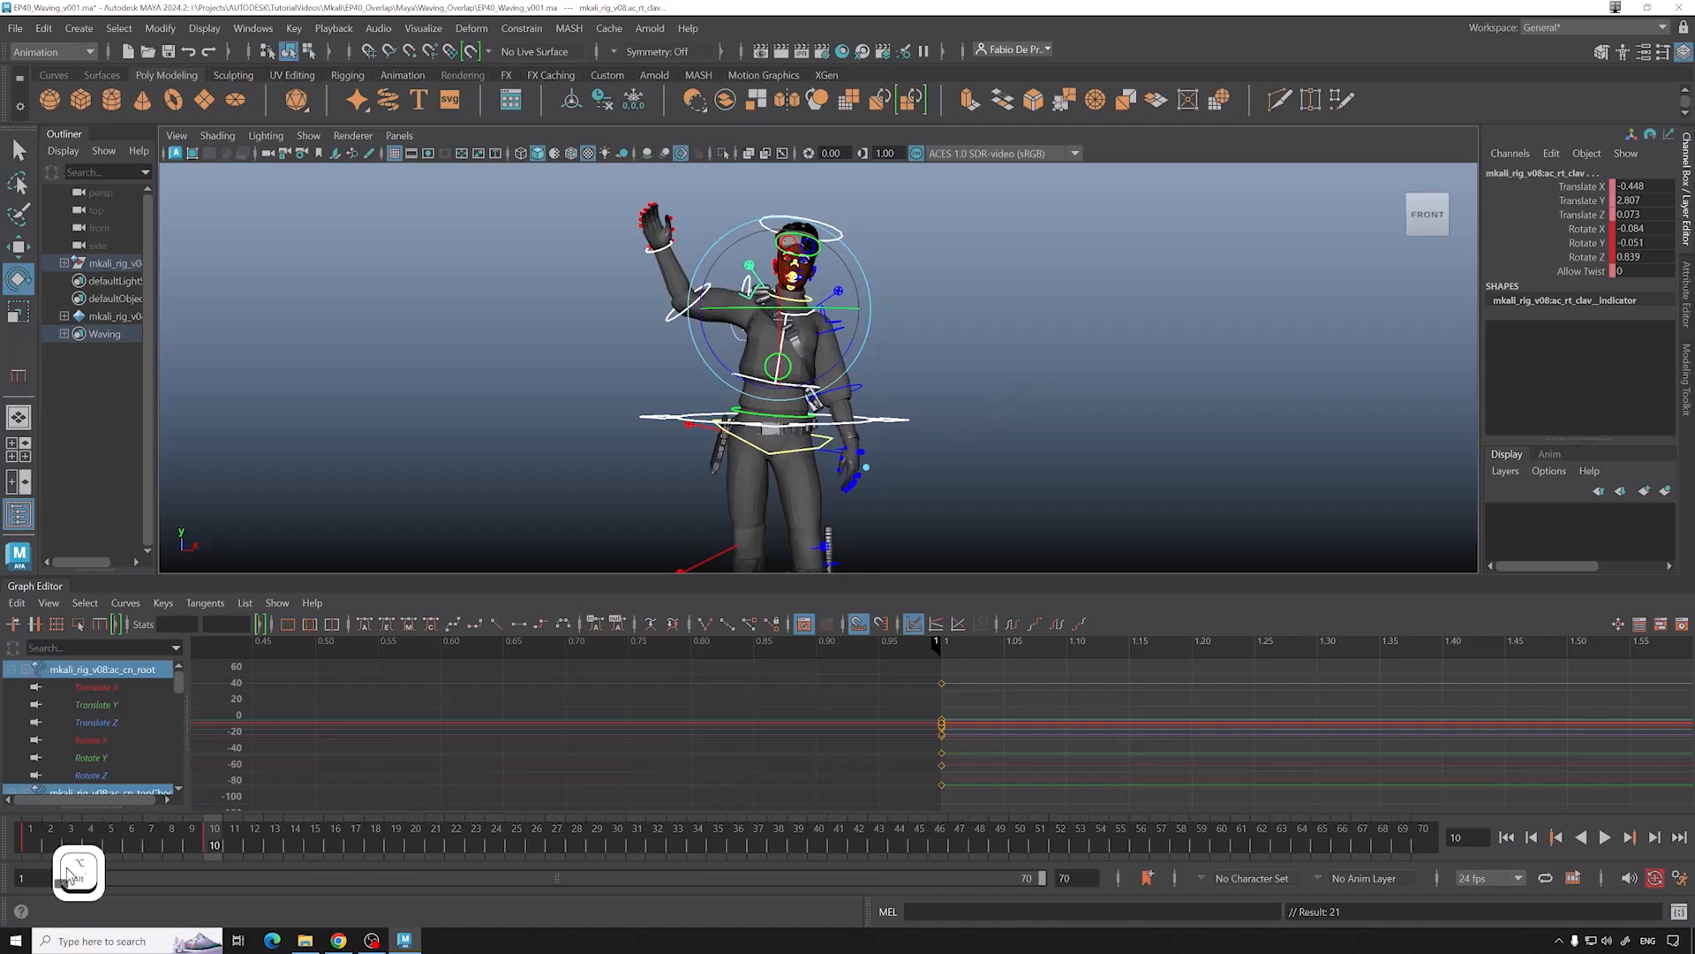
Step: At frame 1, rotate all the Waving controls about -1.3 degrees in Z, and copy that pose to frame 20
drag(35, 839, 28, 838)
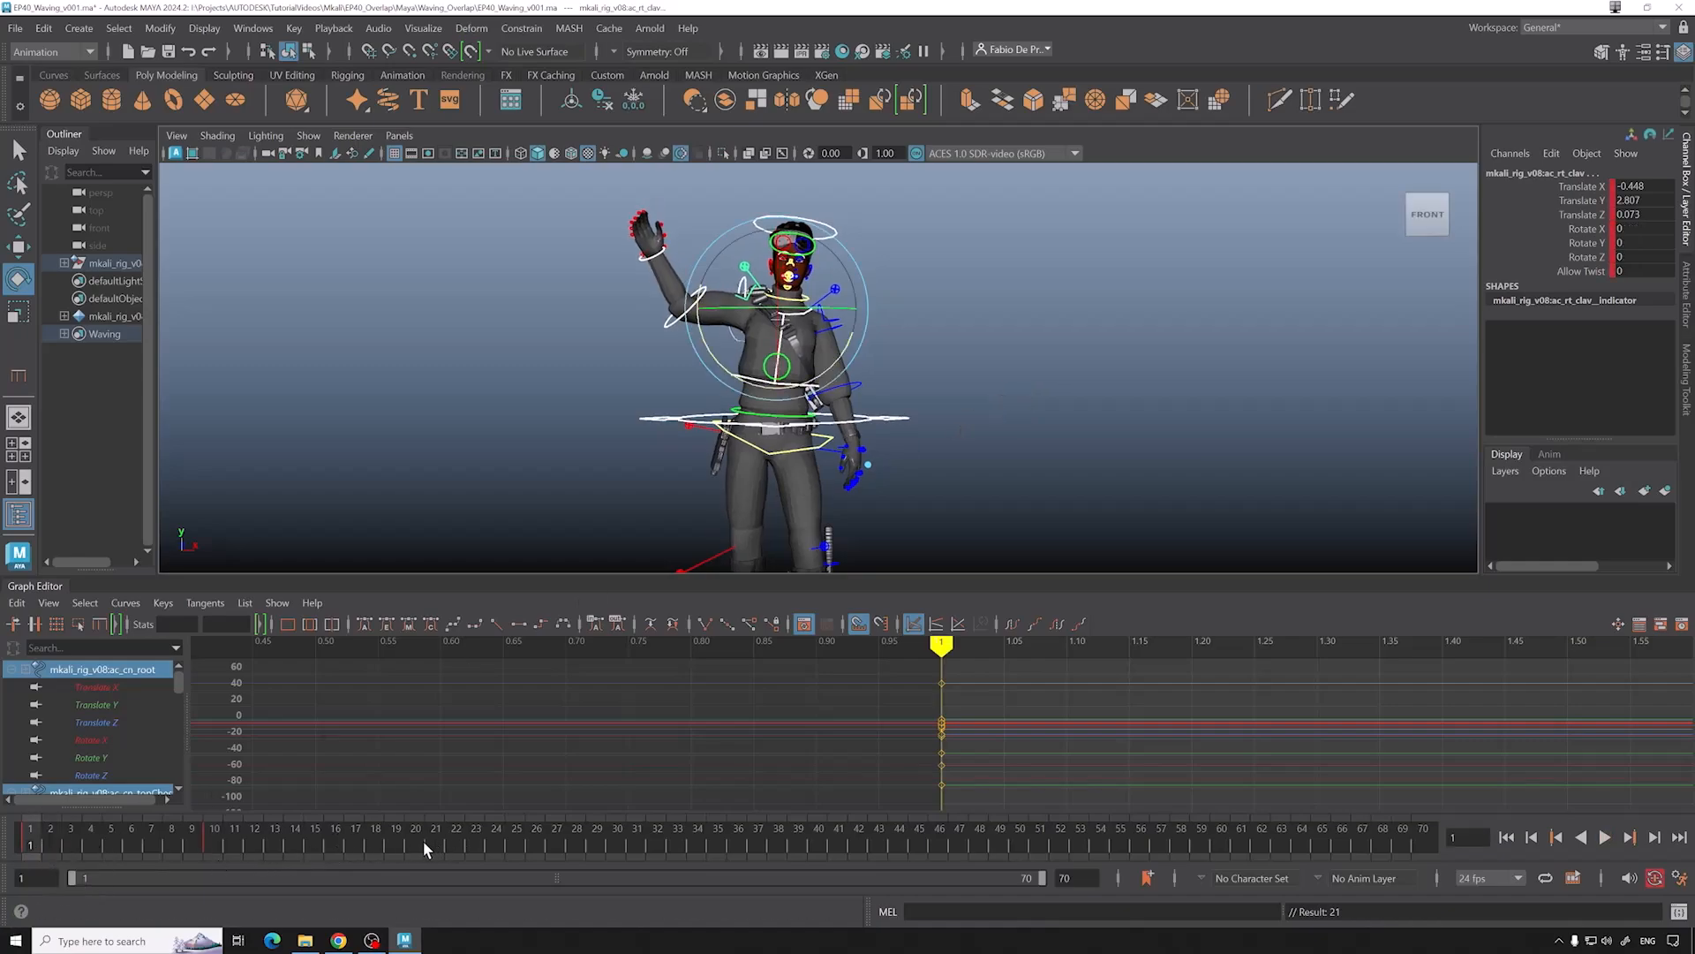
drag(846, 358, 845, 355)
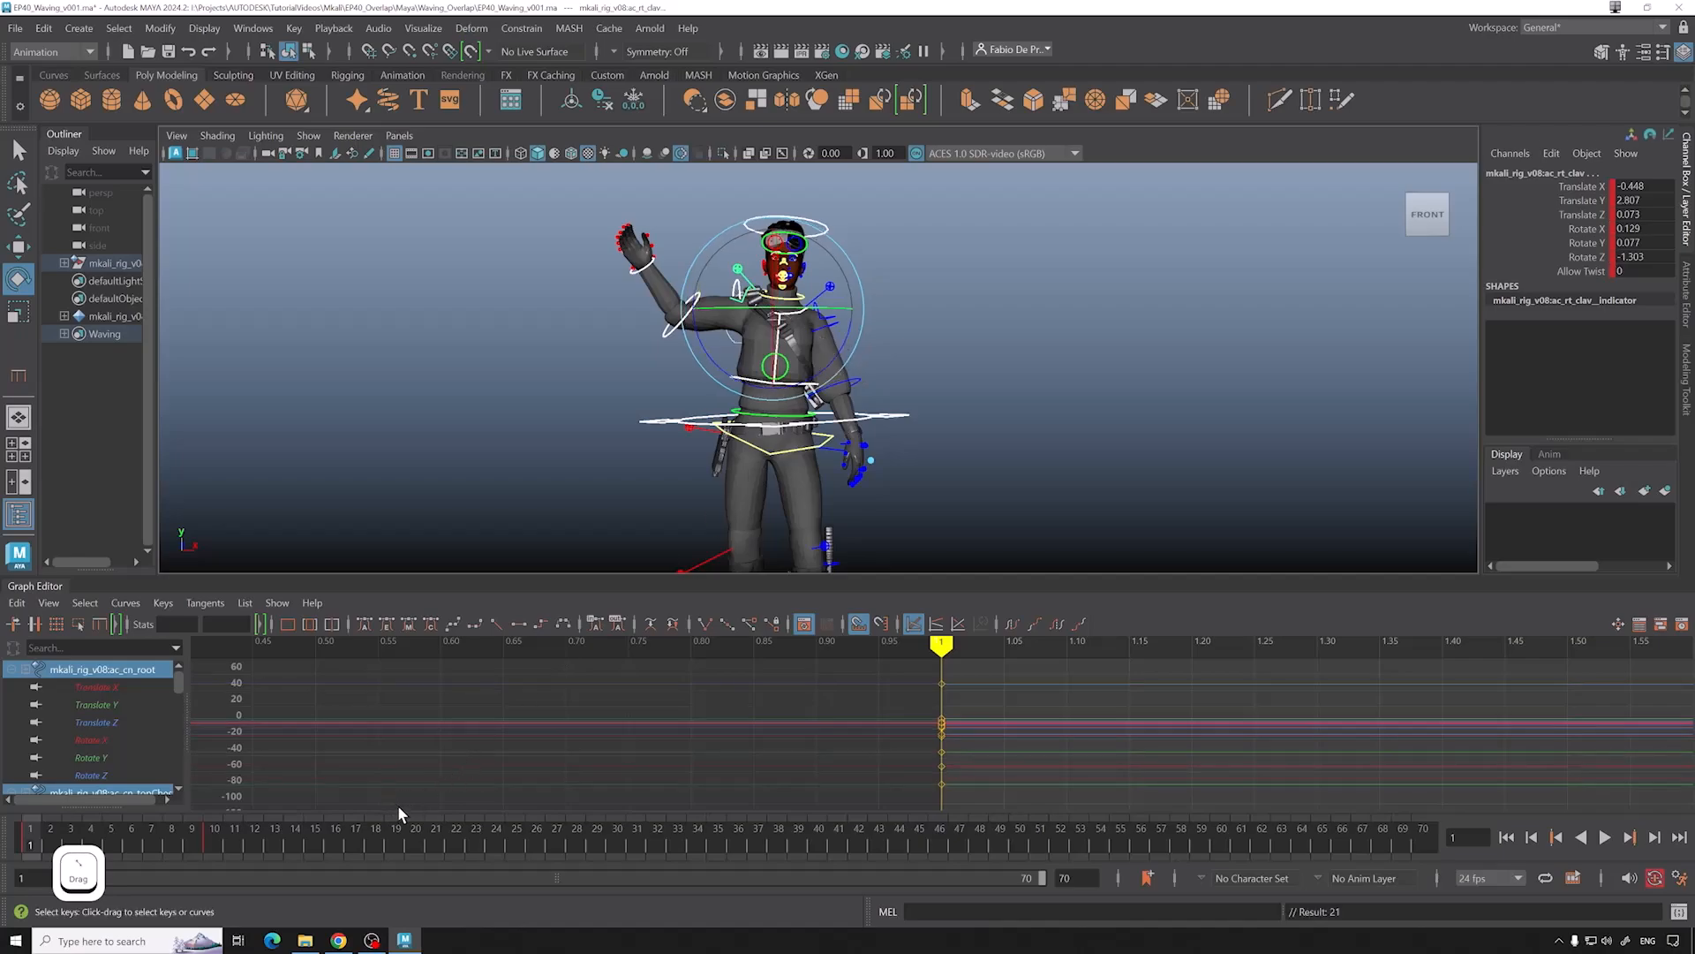
drag(420, 846, 474, 824)
drag(40, 784, 405, 779)
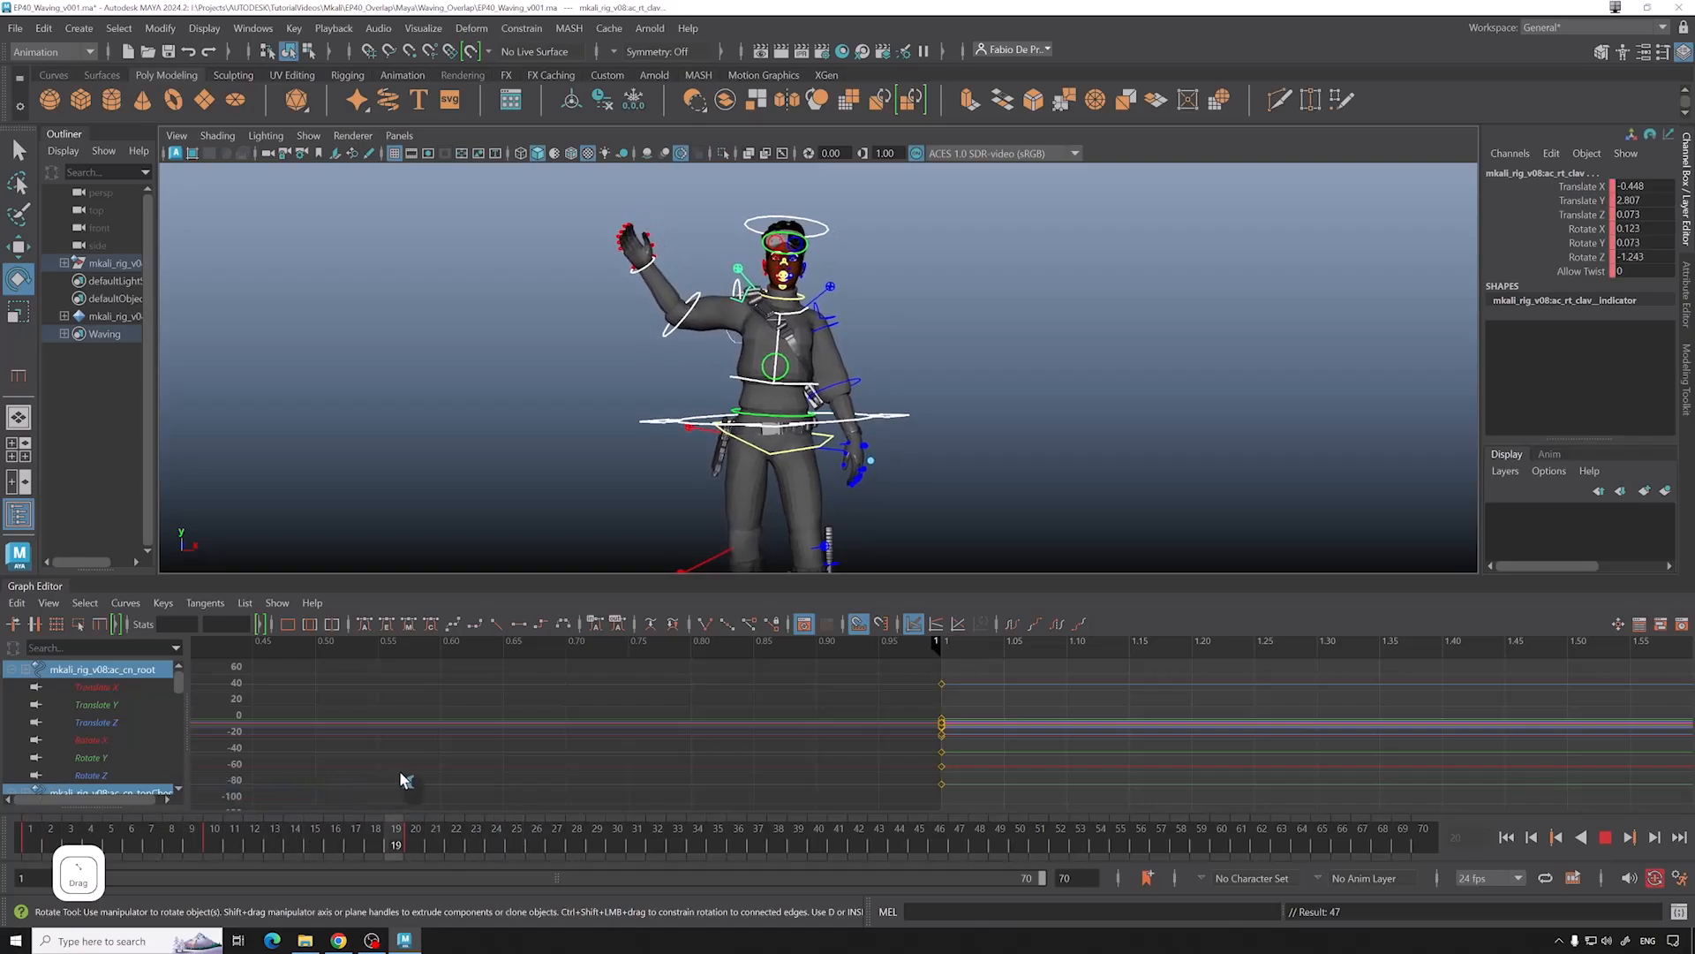
Step: Select the raised right arm's clavicle, arm, elbow and hand FK controls together for rotating at frame 10
scroll(613, 353, up, 5)
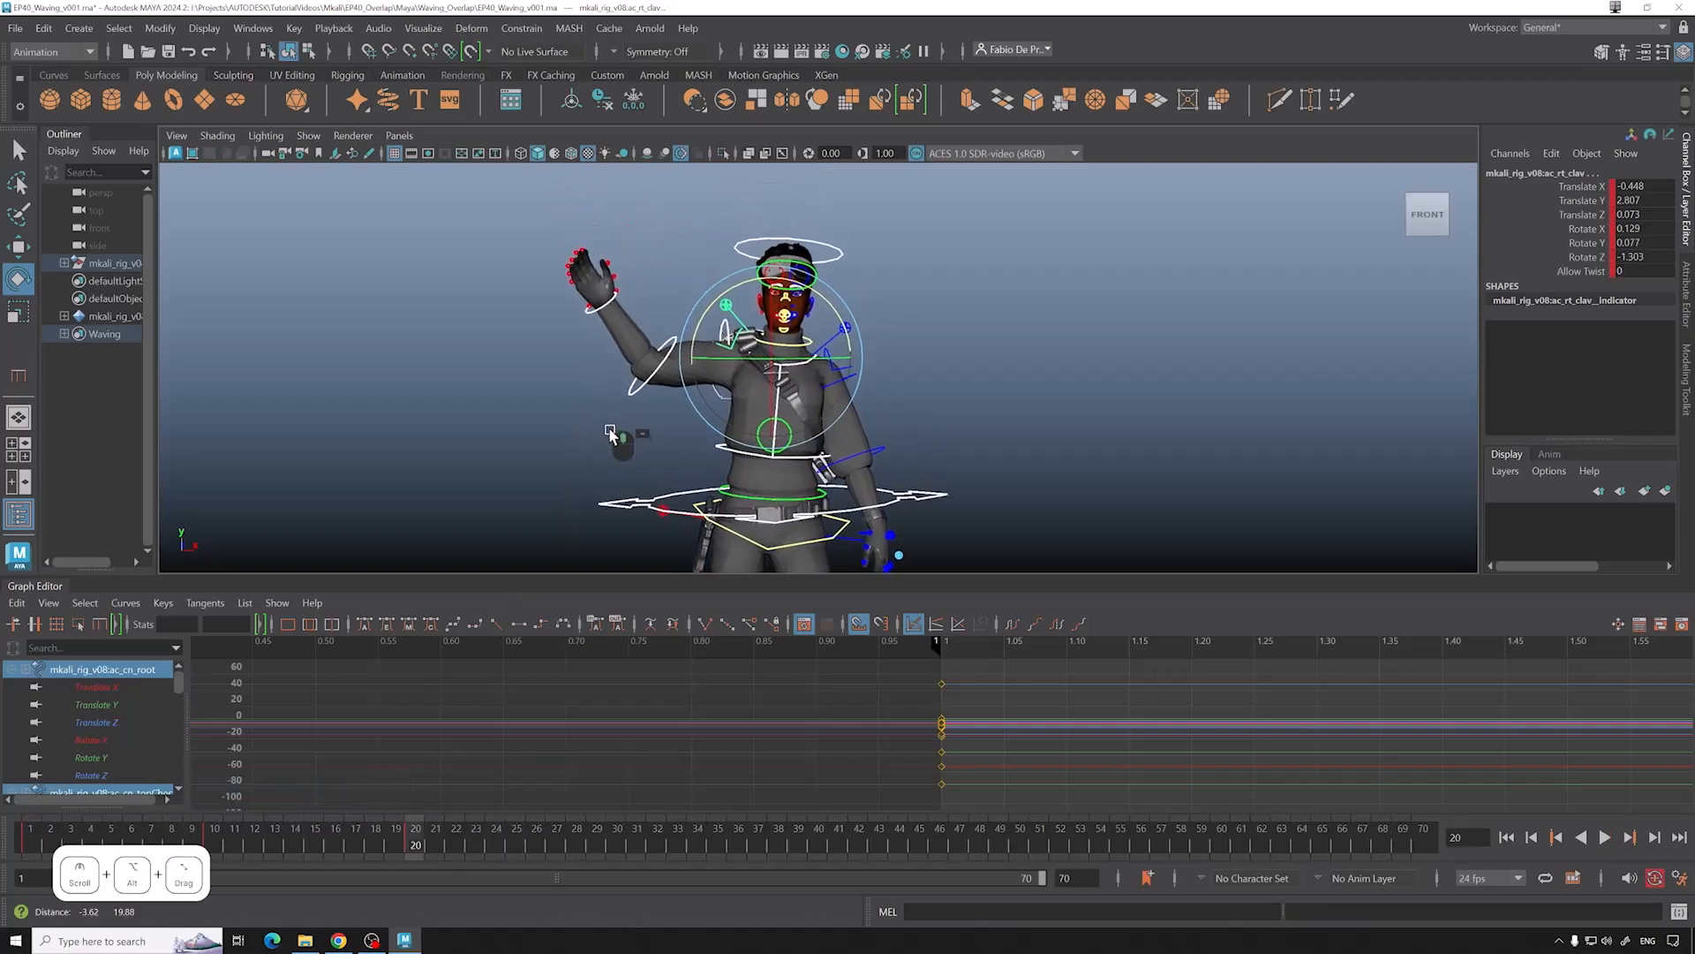
scroll(591, 415, up, 2)
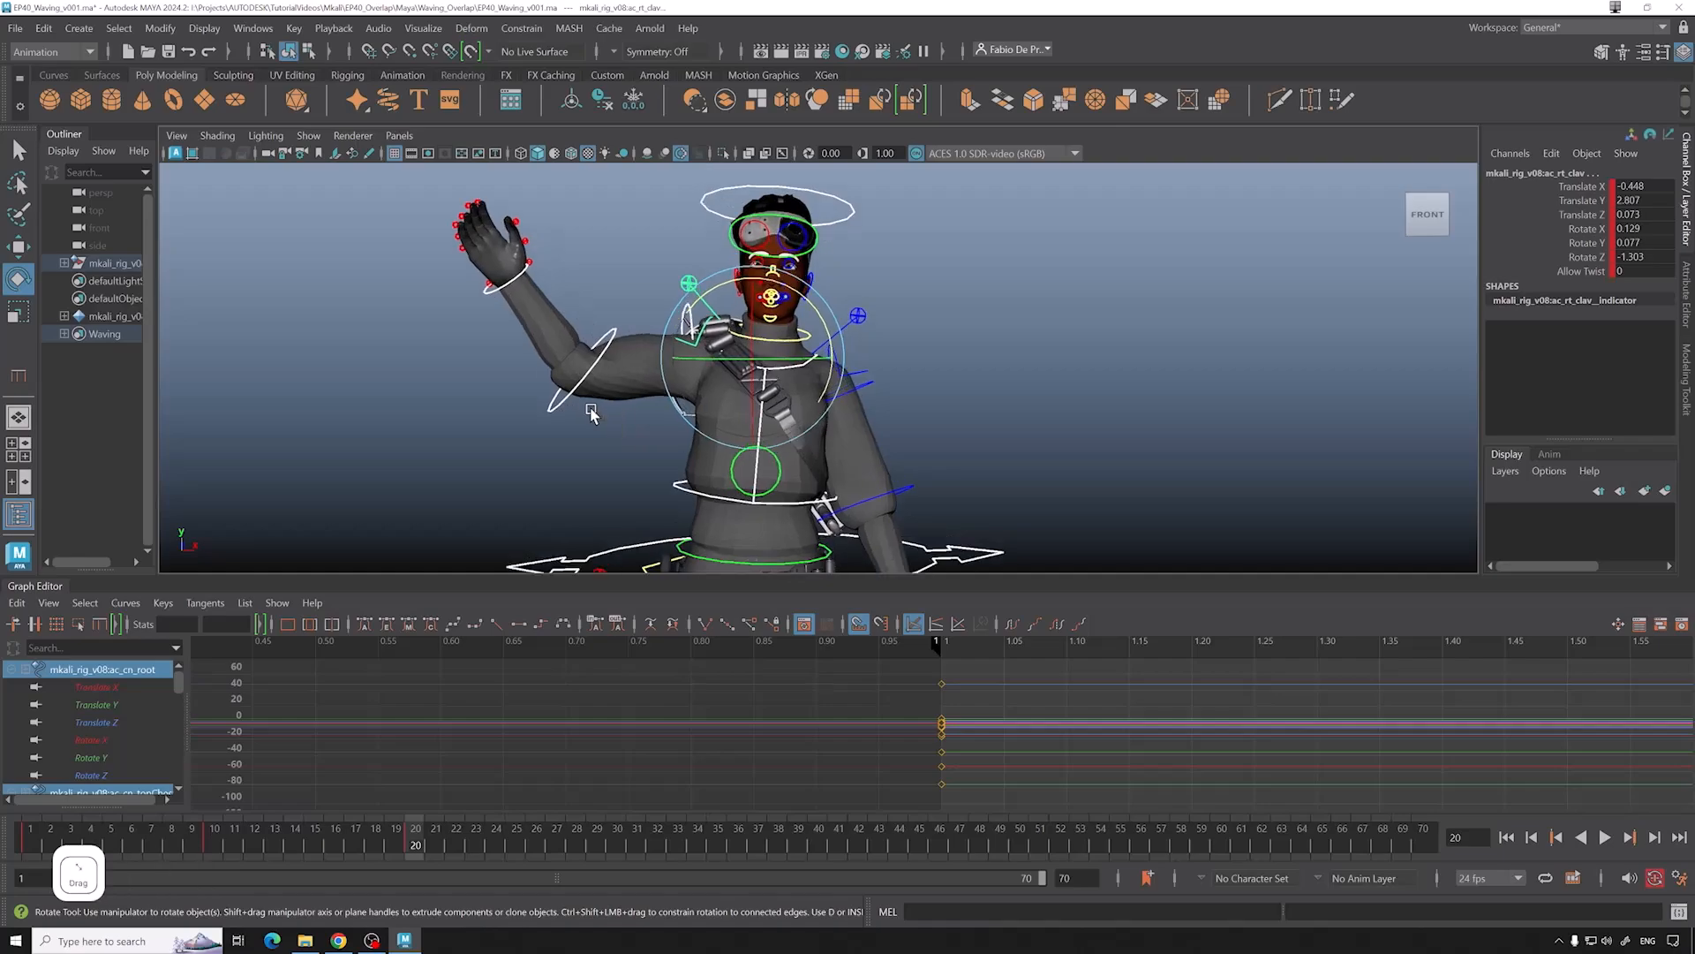
click(595, 280)
scroll(595, 280, up, 4)
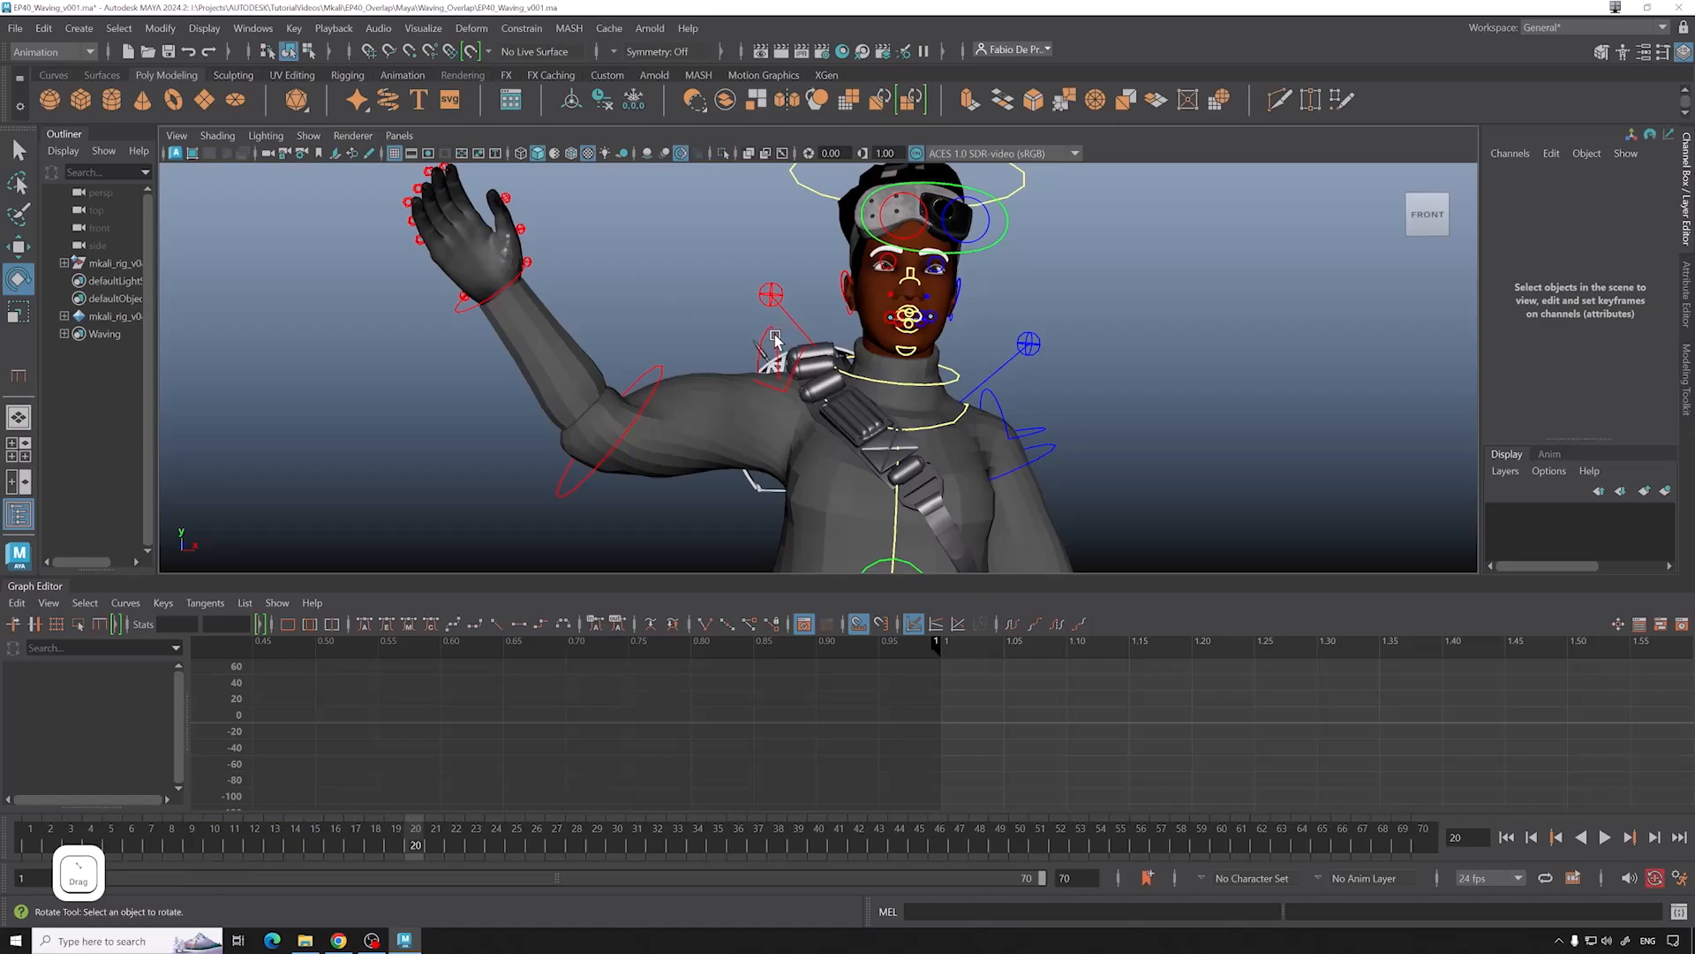
click(777, 334)
key(w)
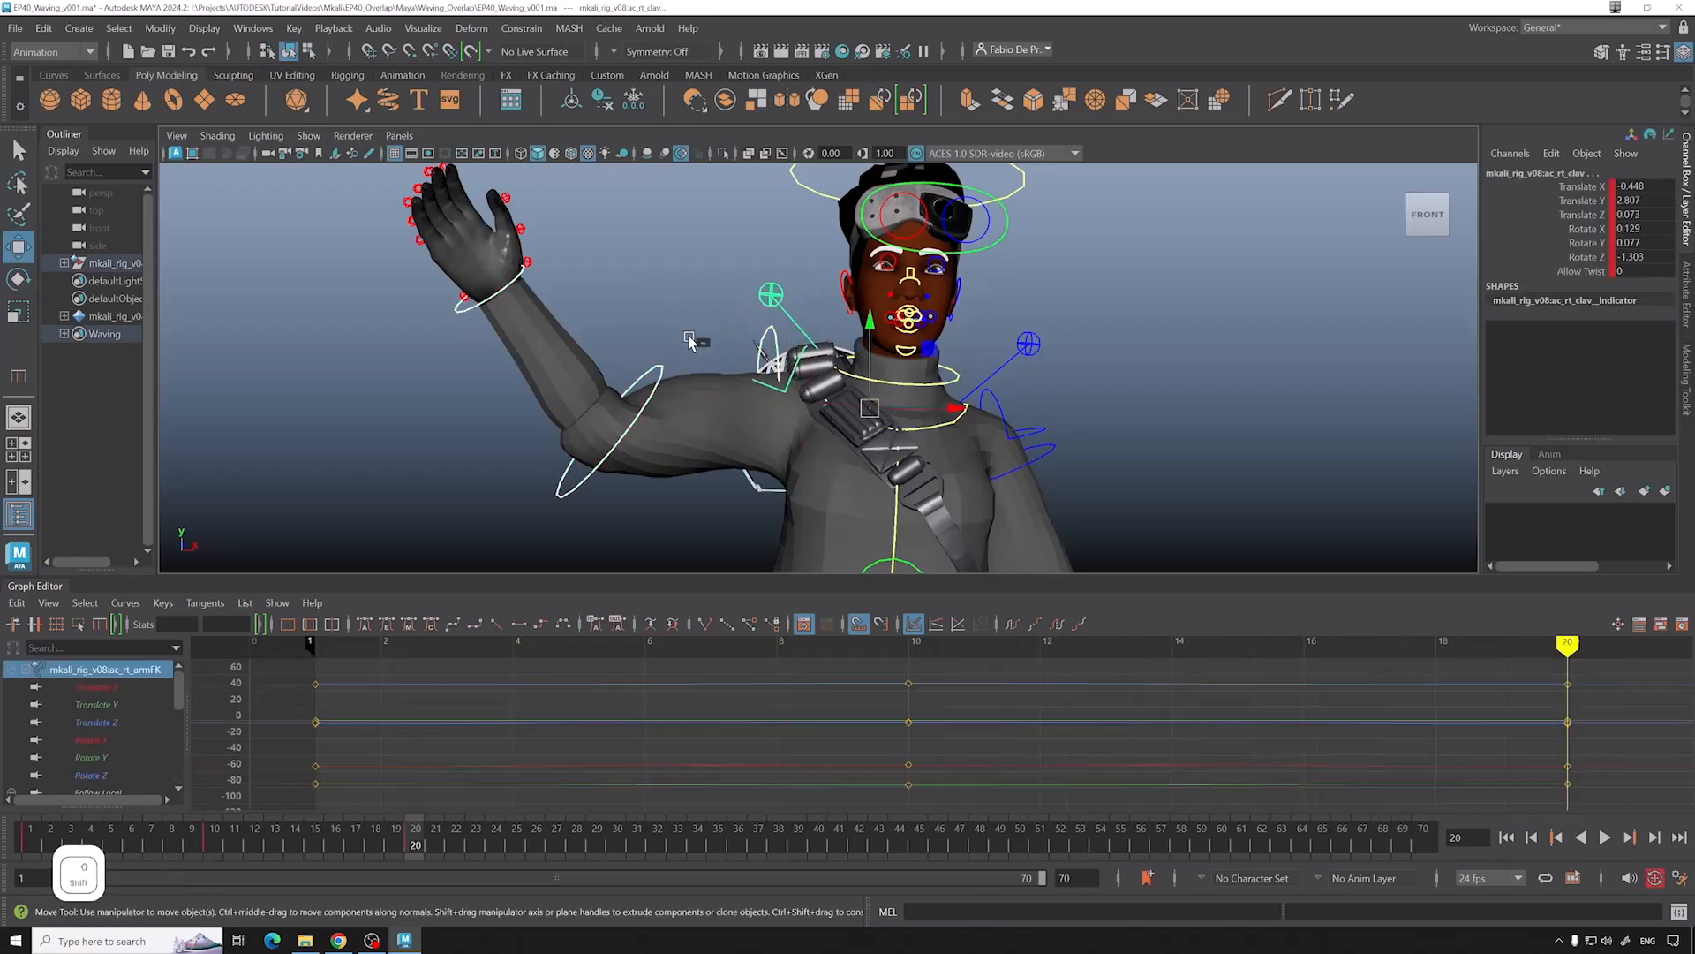
shift+click(664, 371)
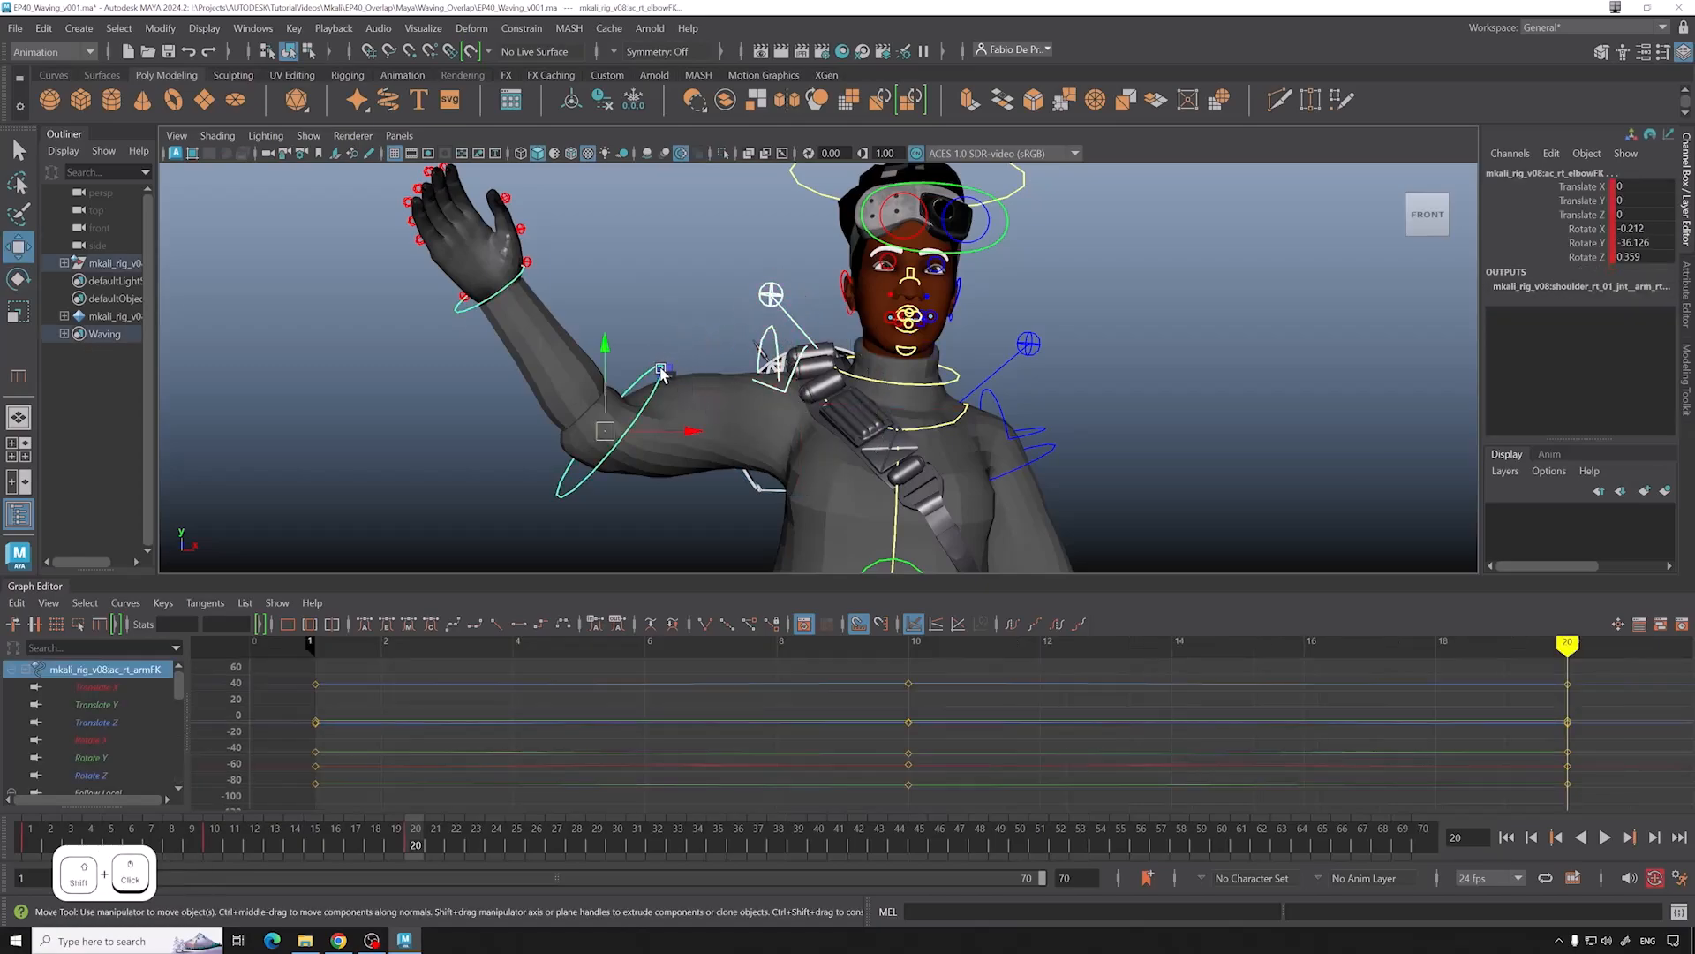
shift+click(533, 283)
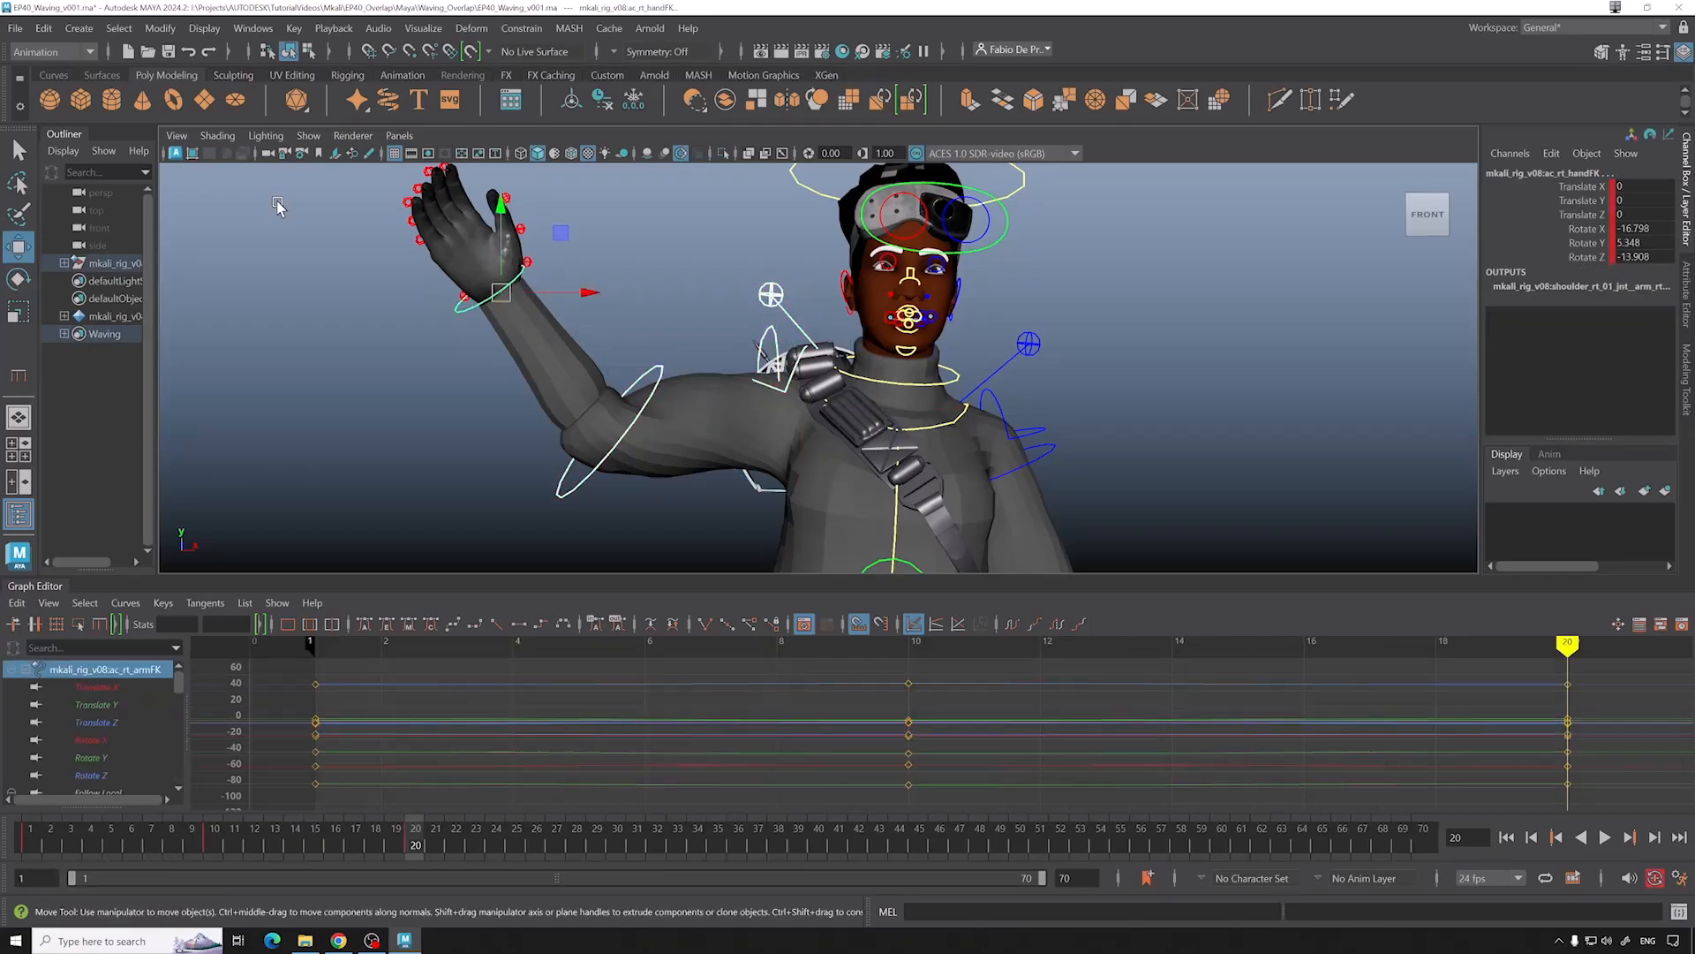
click(214, 839)
alt+middle_drag(671, 389, 695, 408)
scroll(695, 408, down, 2)
key(e)
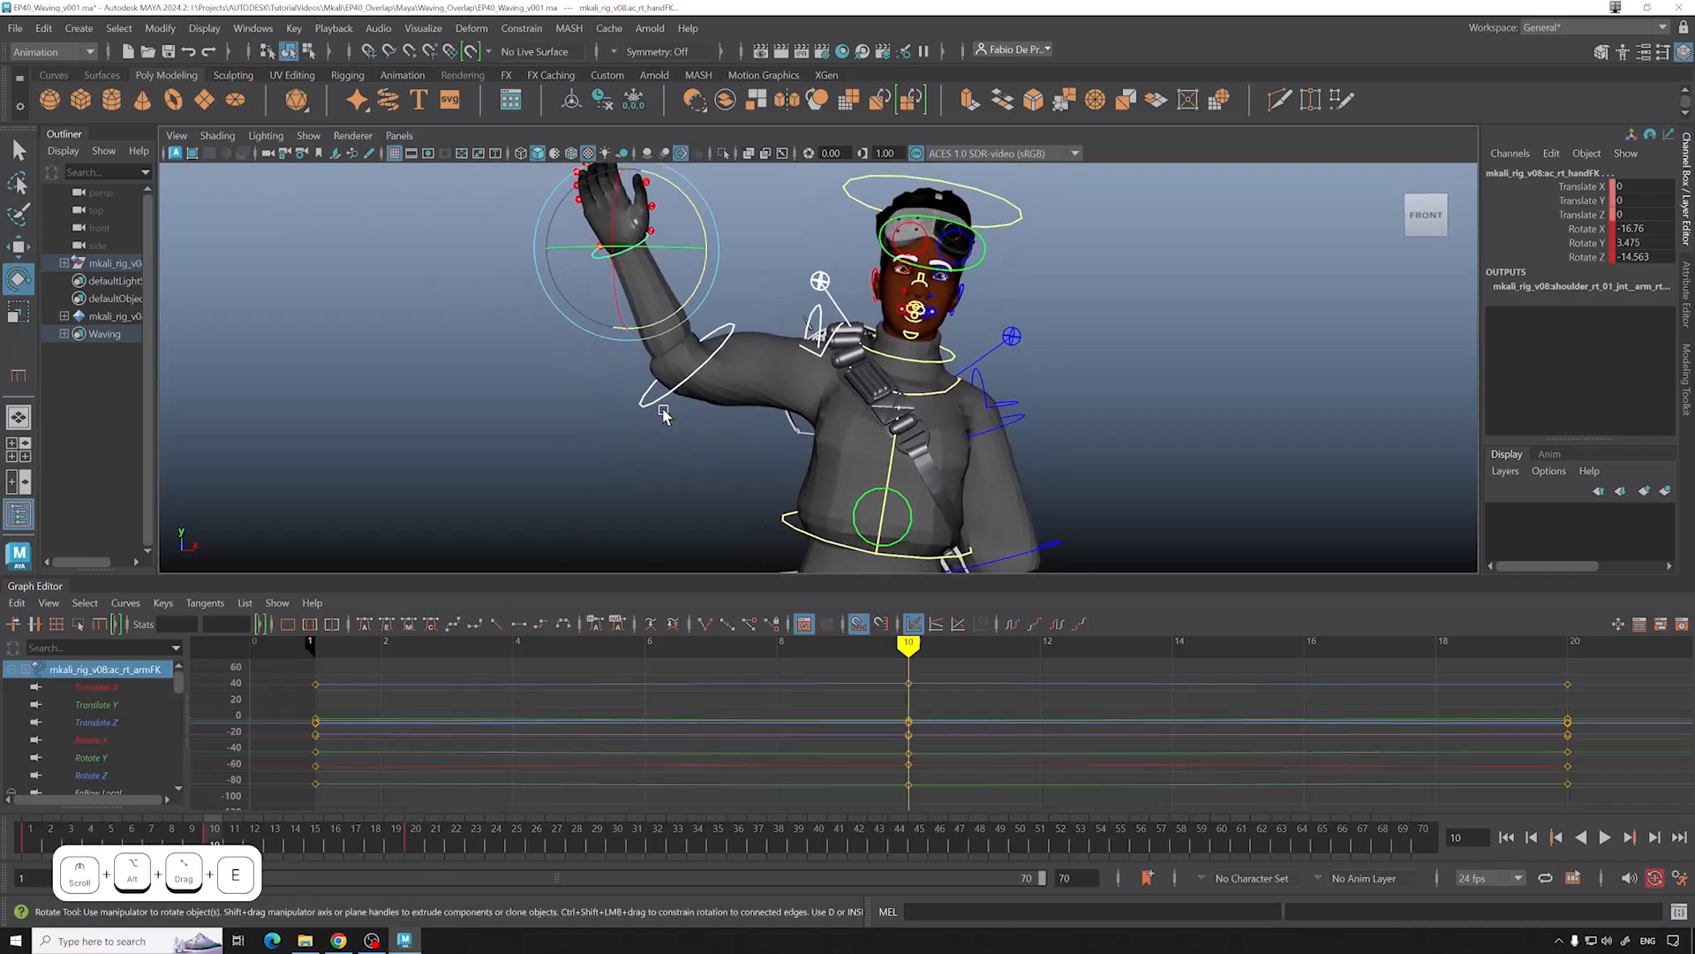
Step: Try rotating the selected right-arm controls about different axes at frame 10, undoing each attempt
scroll(724, 336, down, 2)
drag(740, 306, 745, 261)
key(ctrl+z)
key(e)
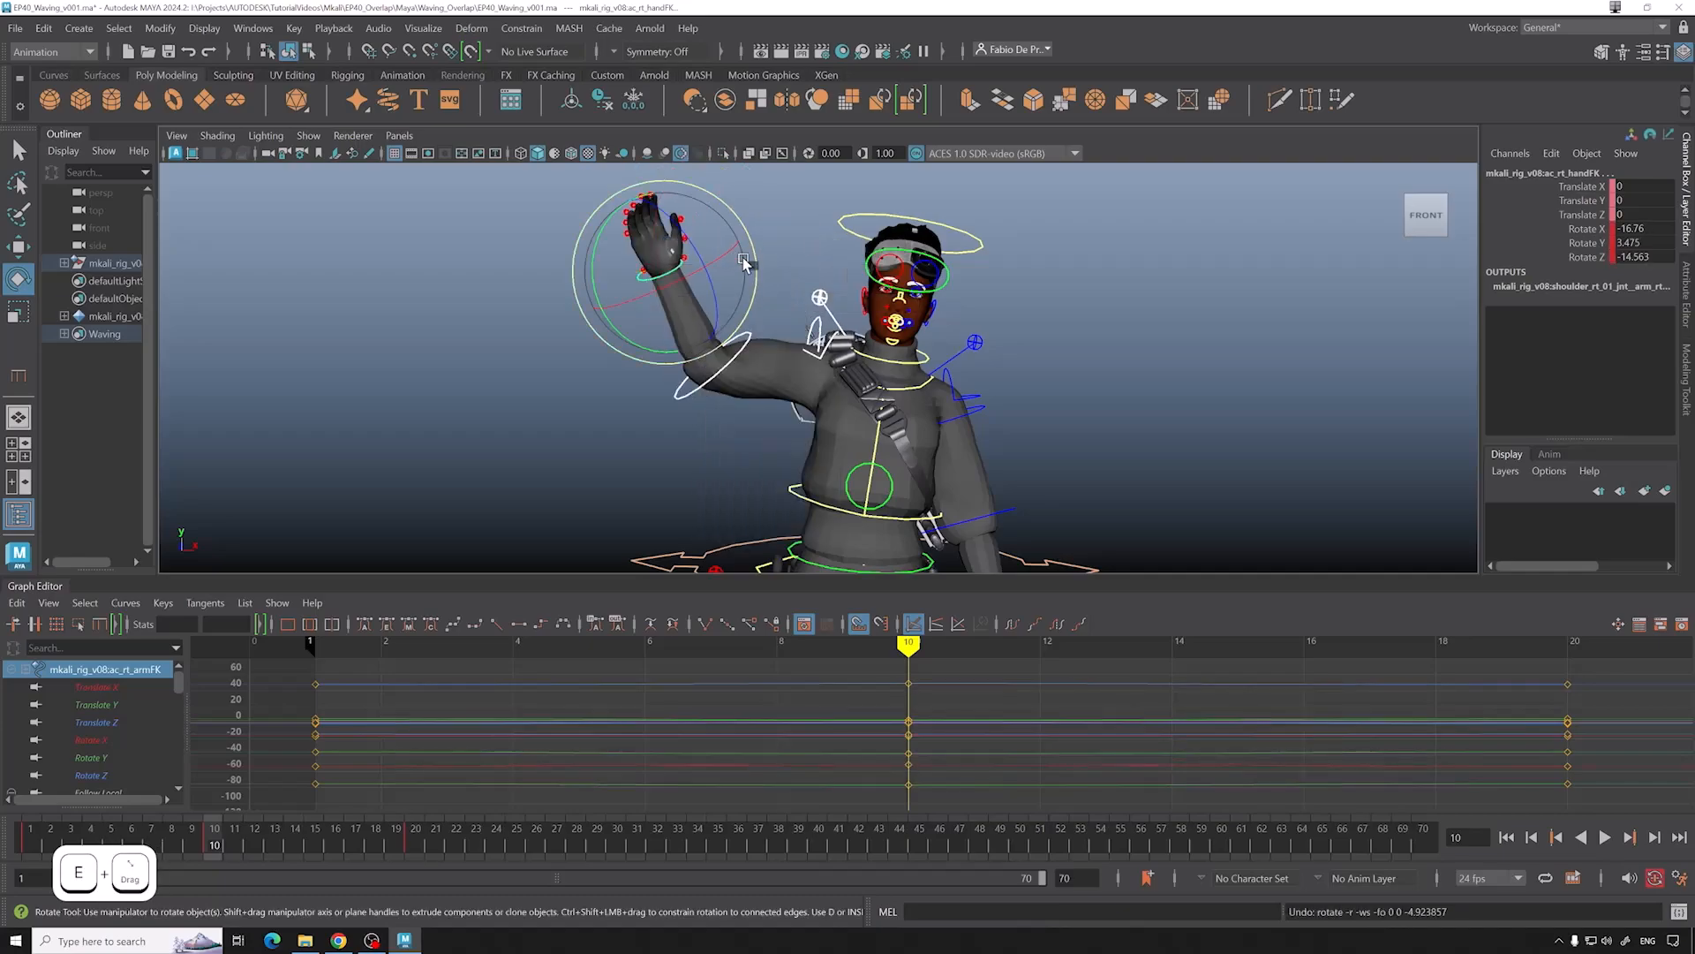
drag(599, 240, 606, 227)
key(ctrl+z)
drag(713, 265, 622, 265)
key(ctrl+z)
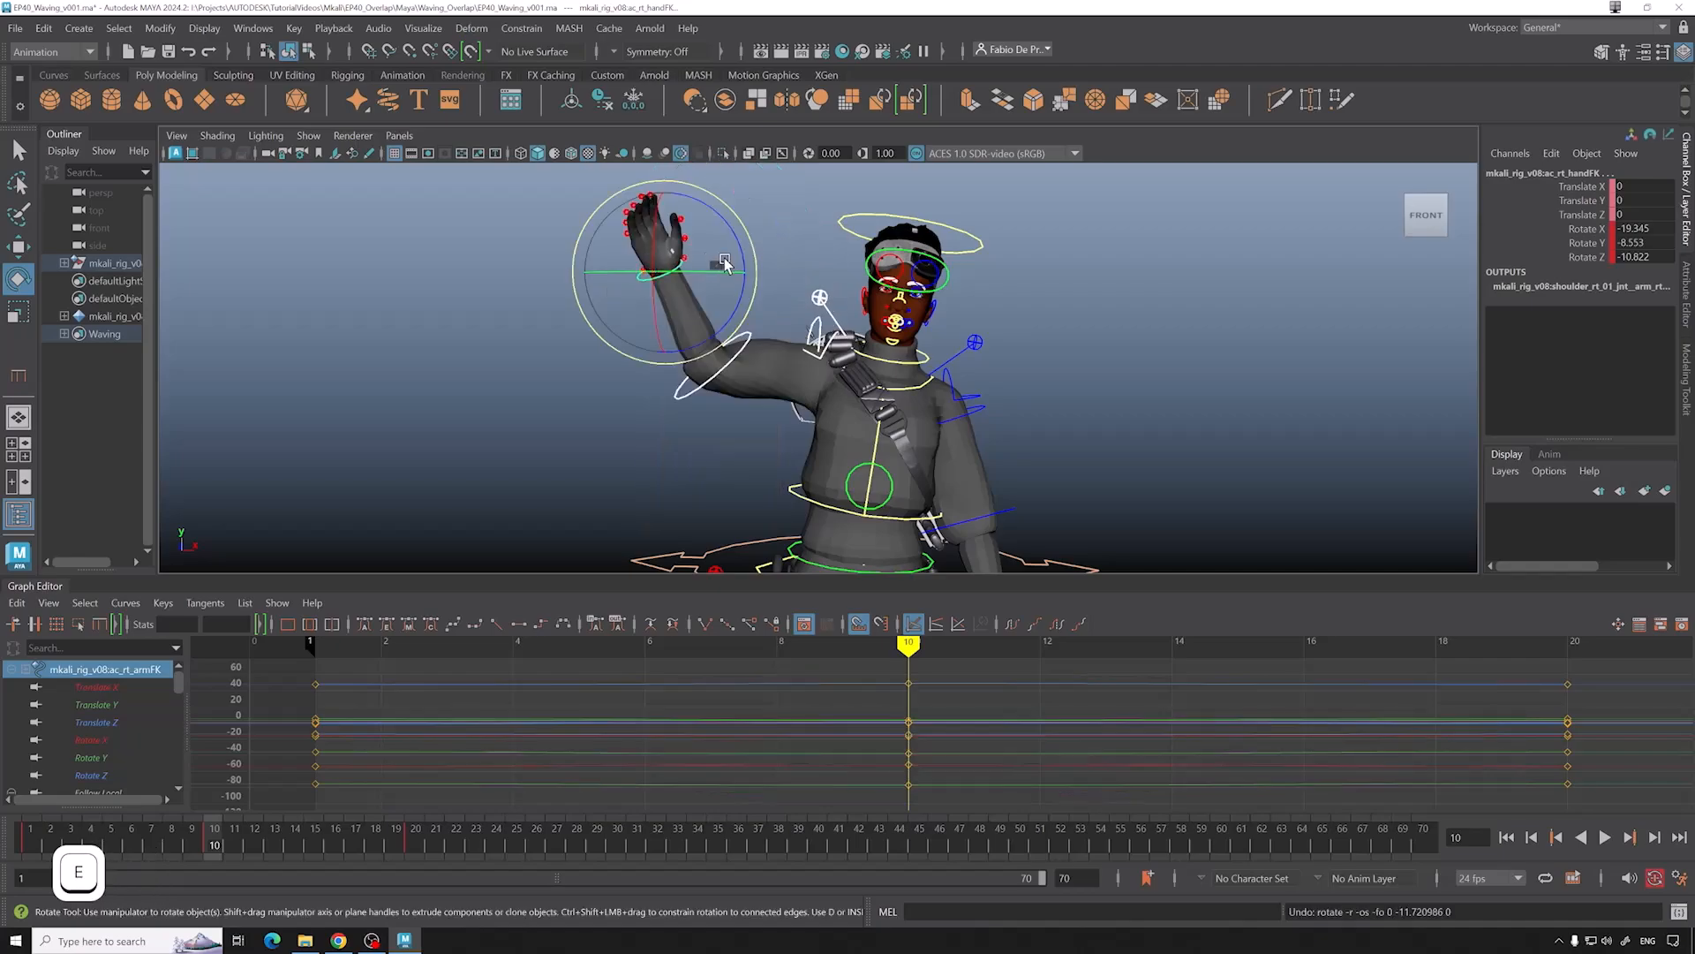
Step: Rotate the selected right-arm controls inward toward the head at frame 10 and preview the wave
drag(745, 290, 740, 299)
key(alt+v)
click(30, 834)
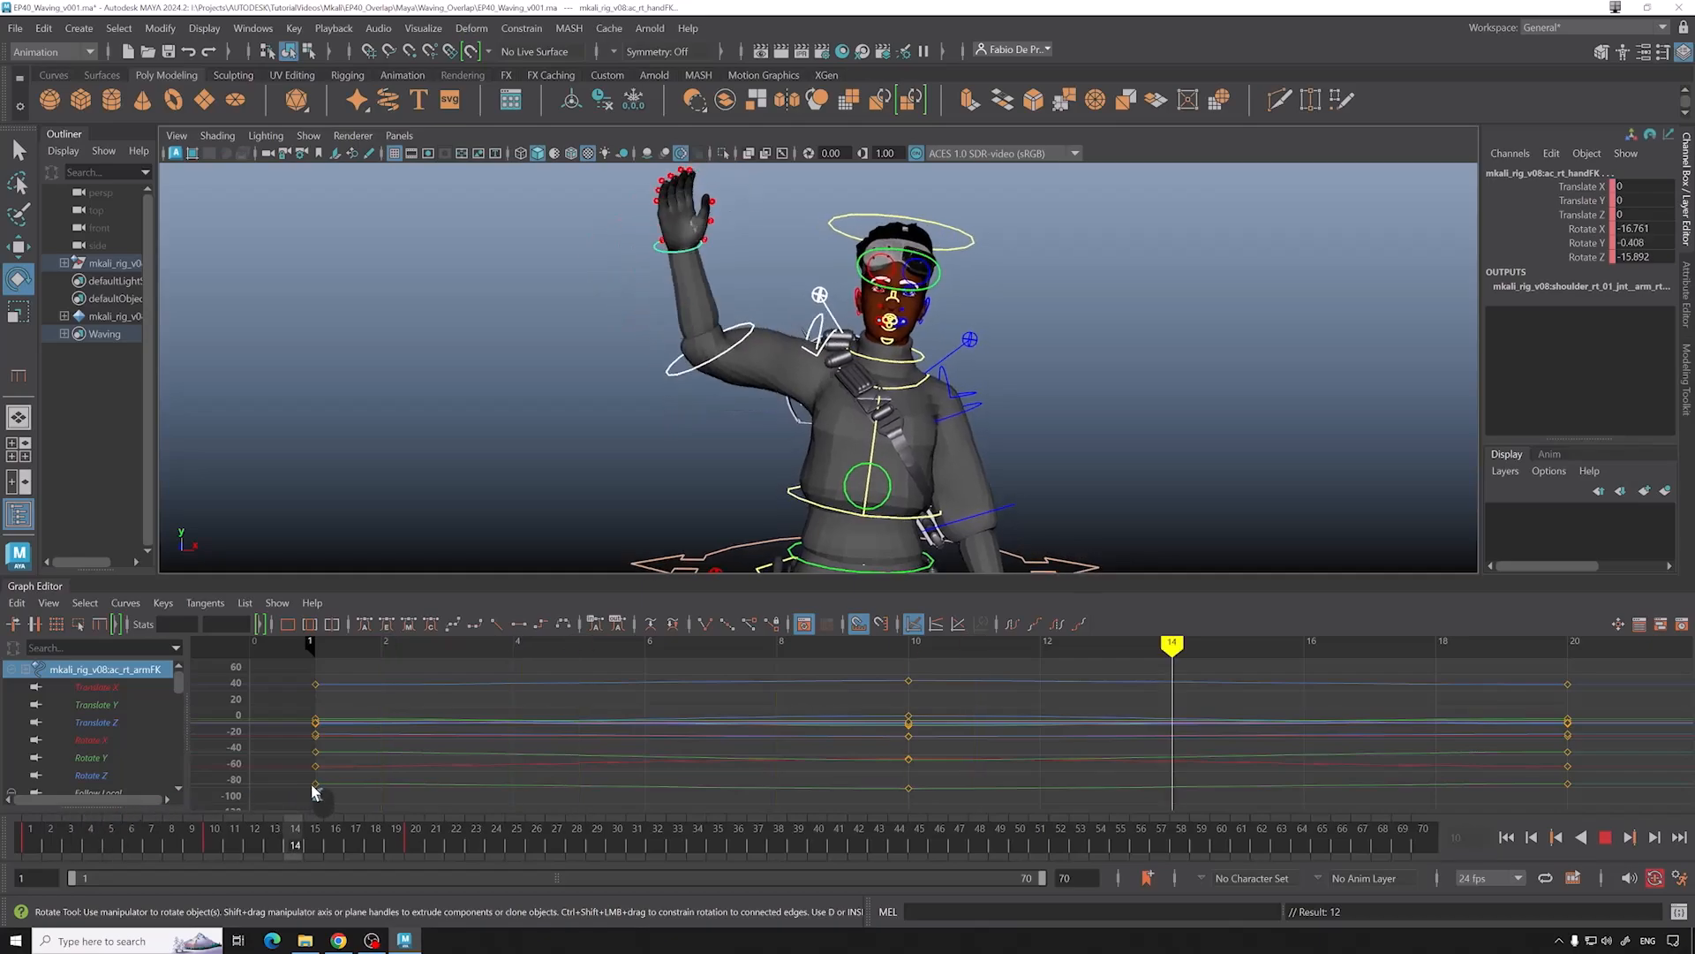
Step: At frame 10, rotate the right elbow FK control further inward to about -61 degrees in Y
click(214, 841)
click(641, 307)
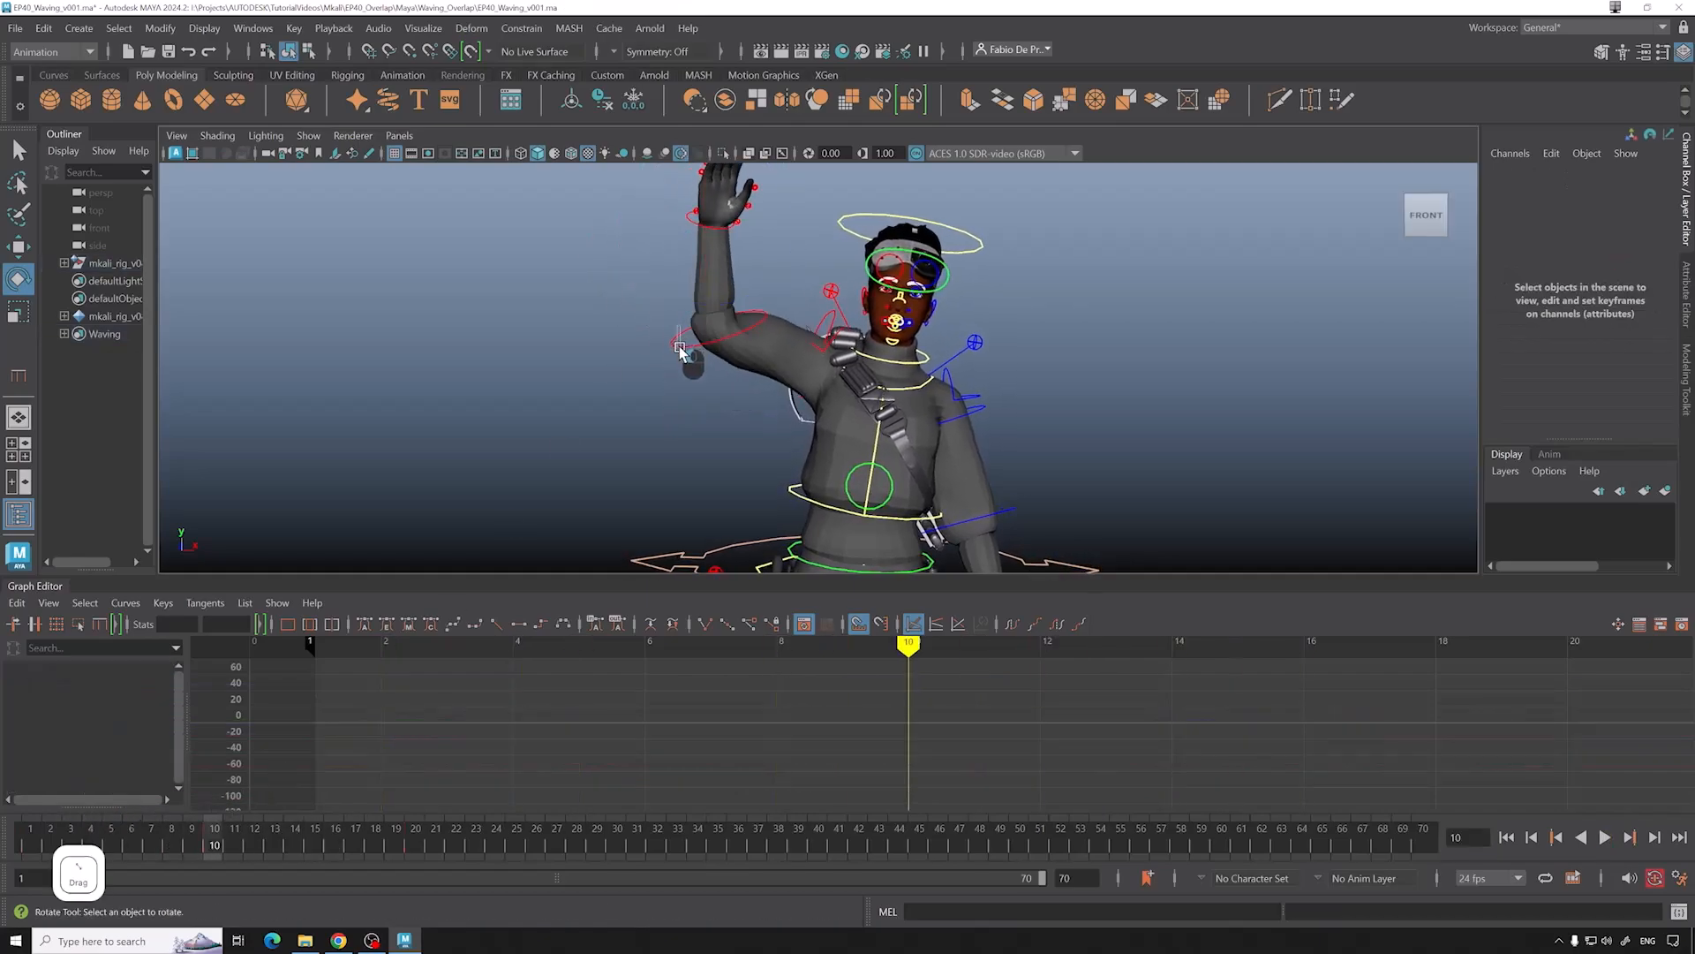
click(680, 349)
key(ctrl+z)
drag(798, 291, 818, 290)
alt+middle_drag(818, 290, 785, 320)
right_click(785, 319)
drag(785, 320, 781, 316)
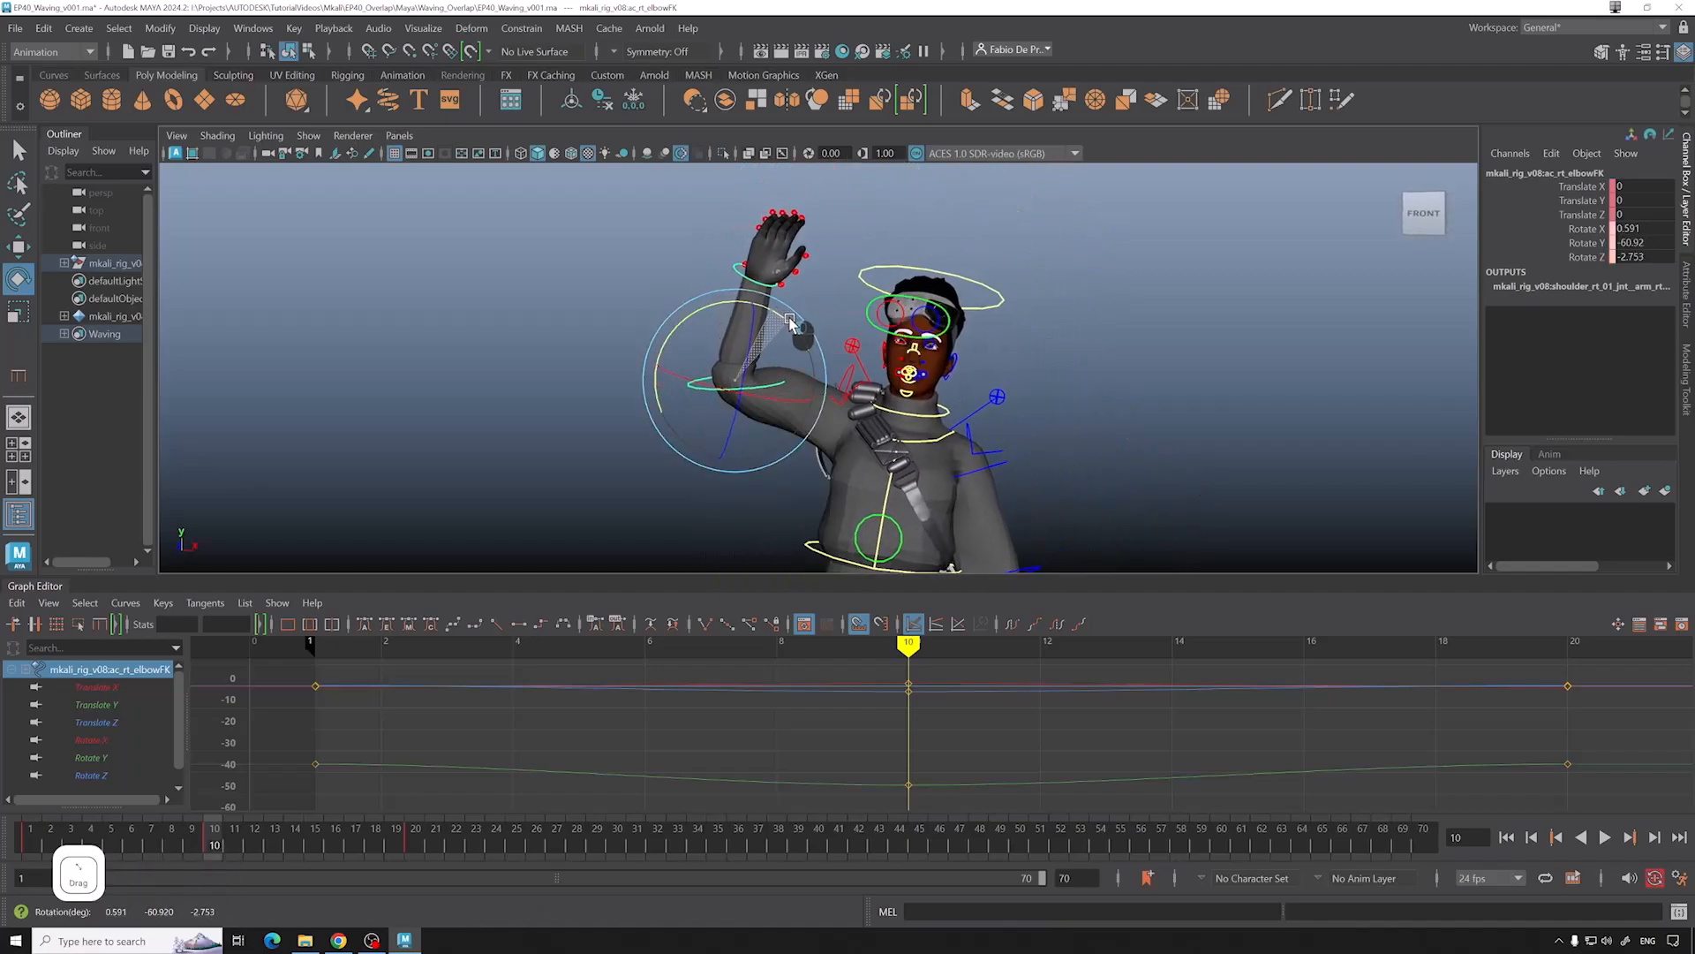
Step: Rotate the right hand FK control to about -19.4, -19.5, -5.5 at frame 10, key its rotation and preview the wave
click(765, 272)
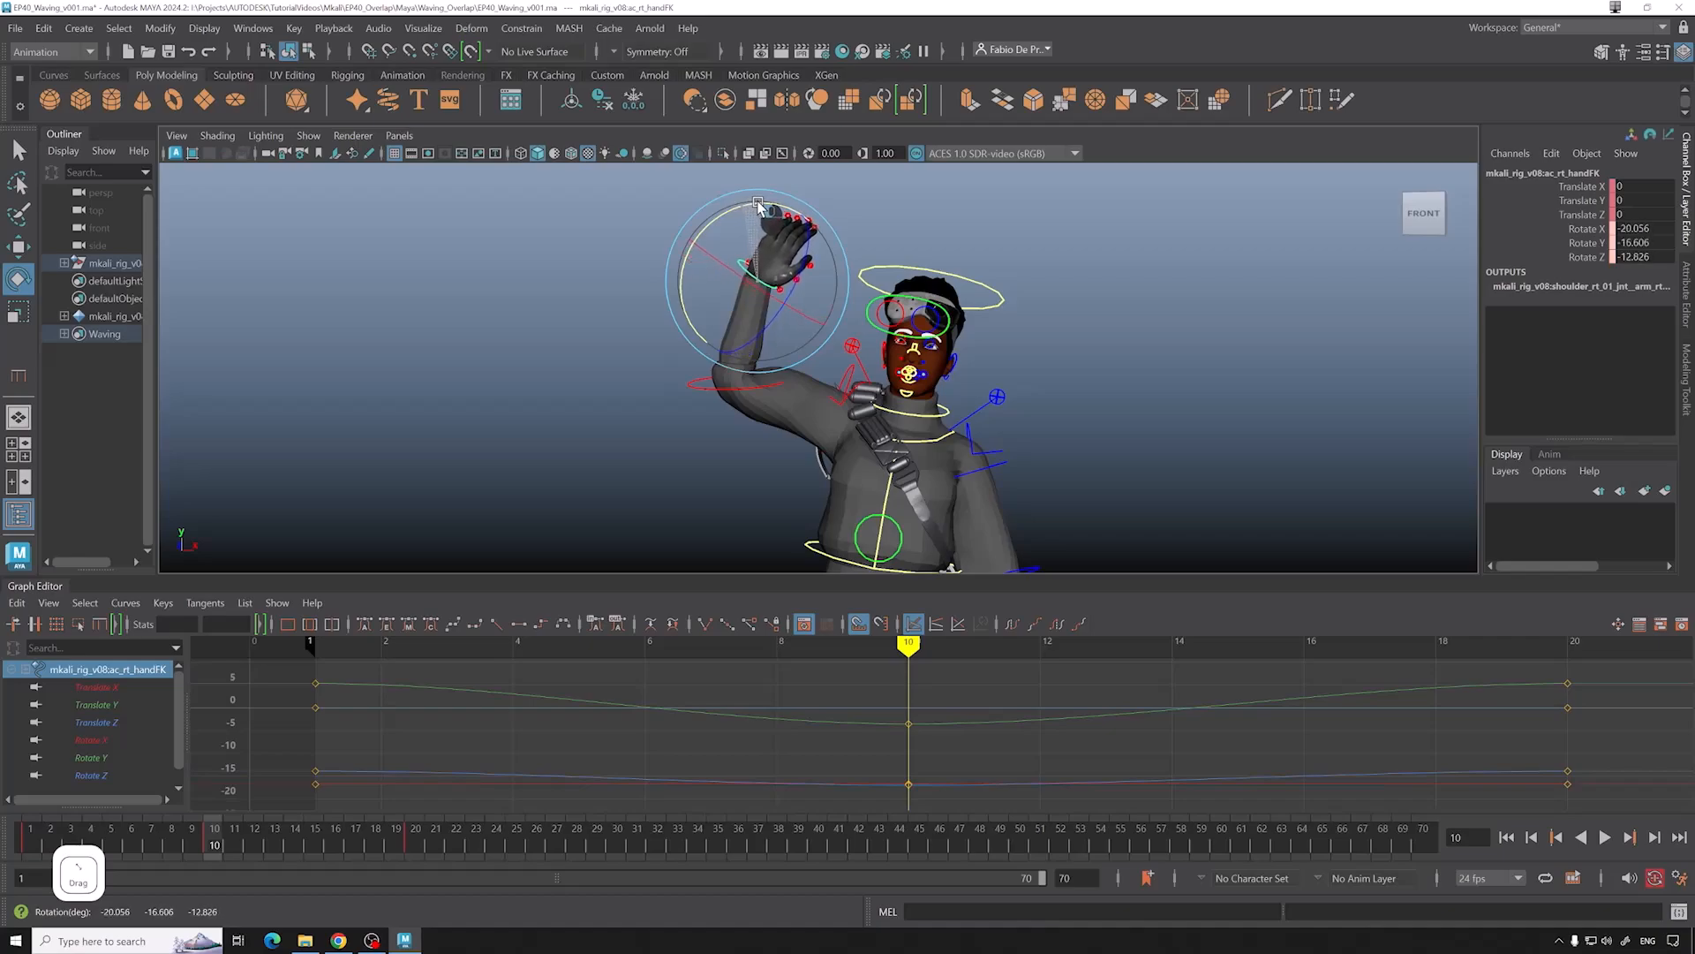
key(shift+e)
key(shift+e)
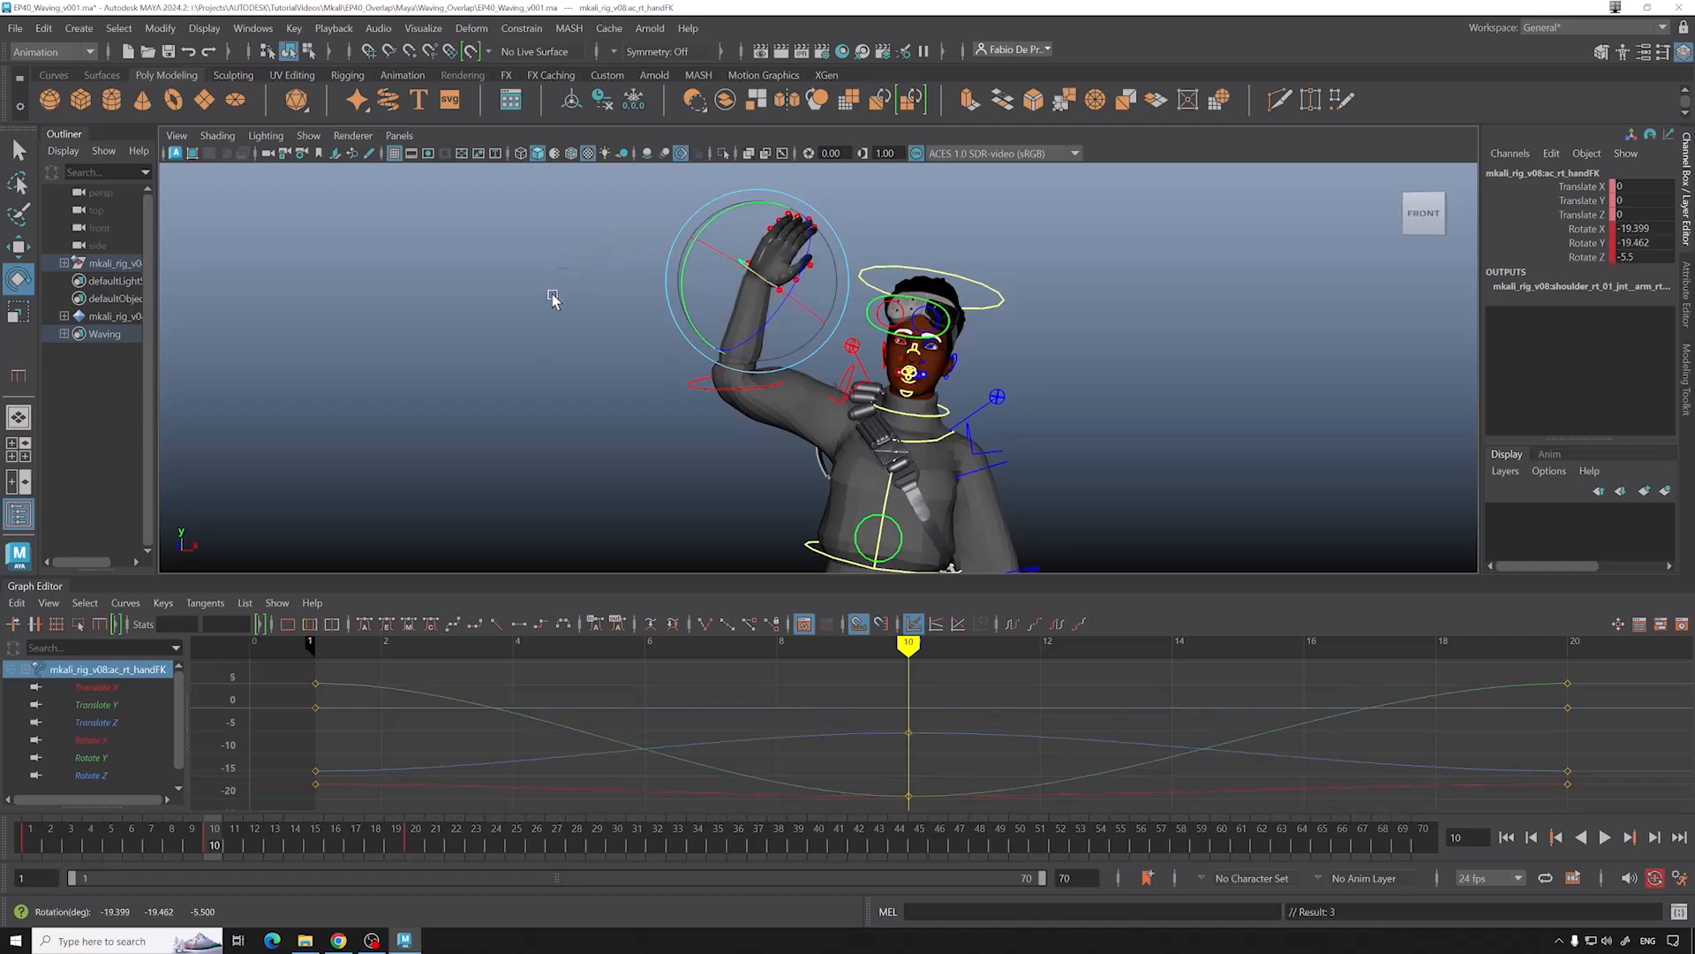
key(alt+v)
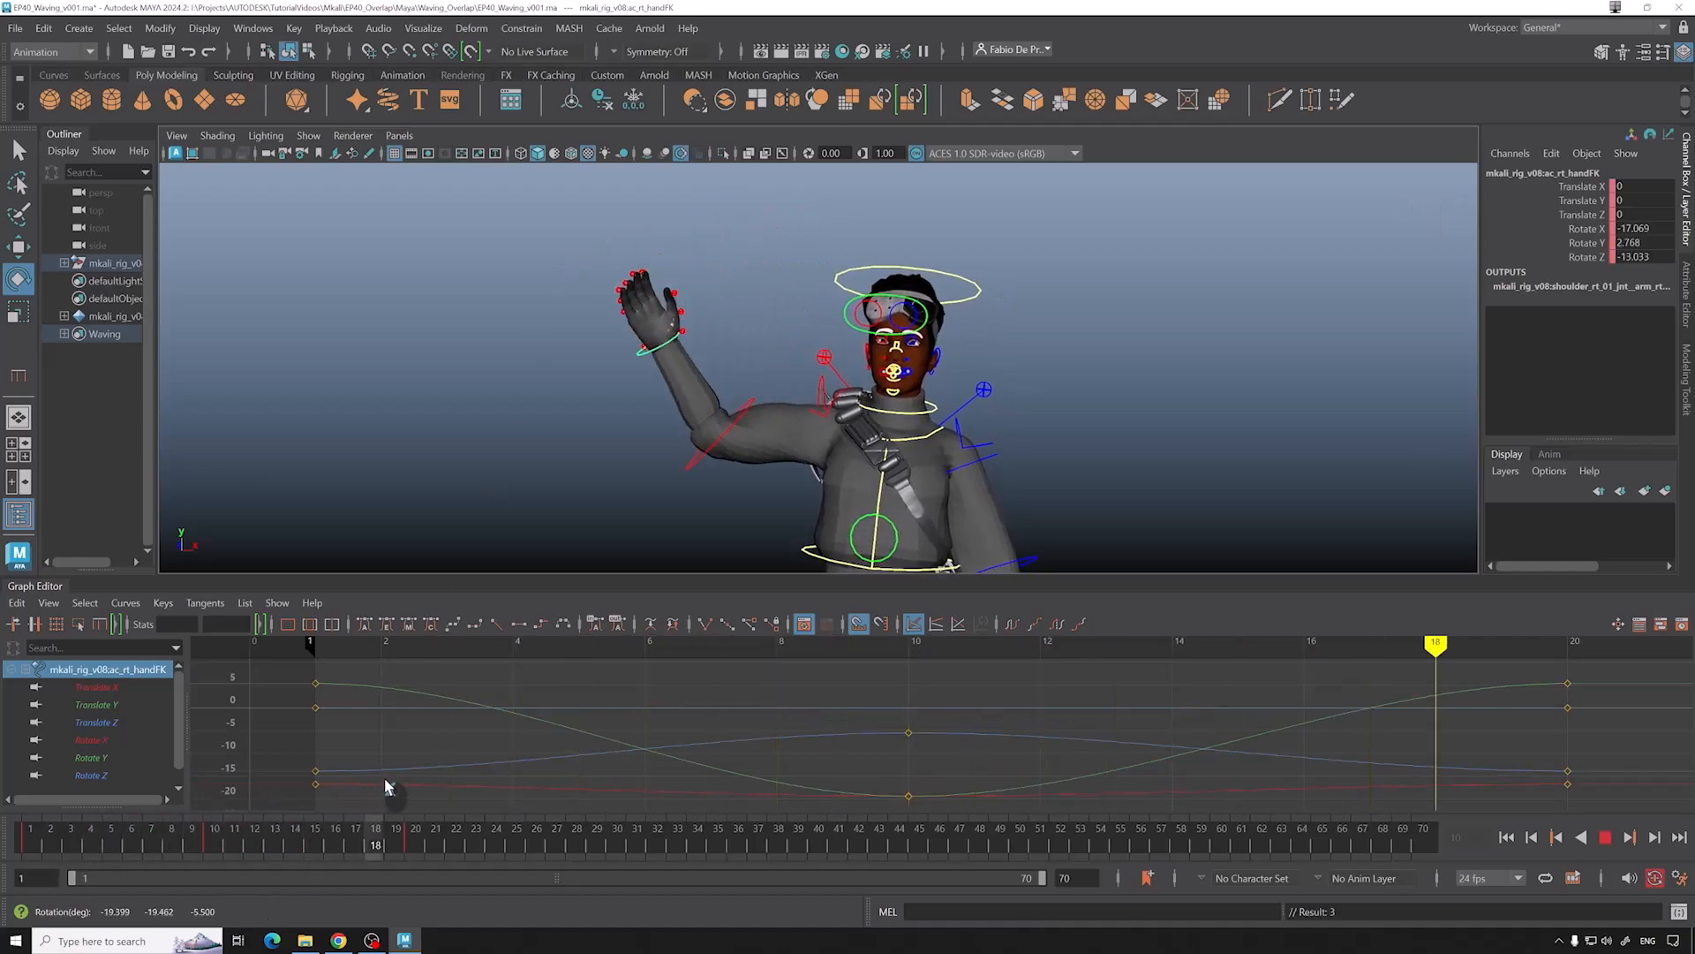
key(alt+v)
Step: Try rotating and keying the right hand FK control further outward at frame 20, and undo those changes
drag(691, 428, 697, 434)
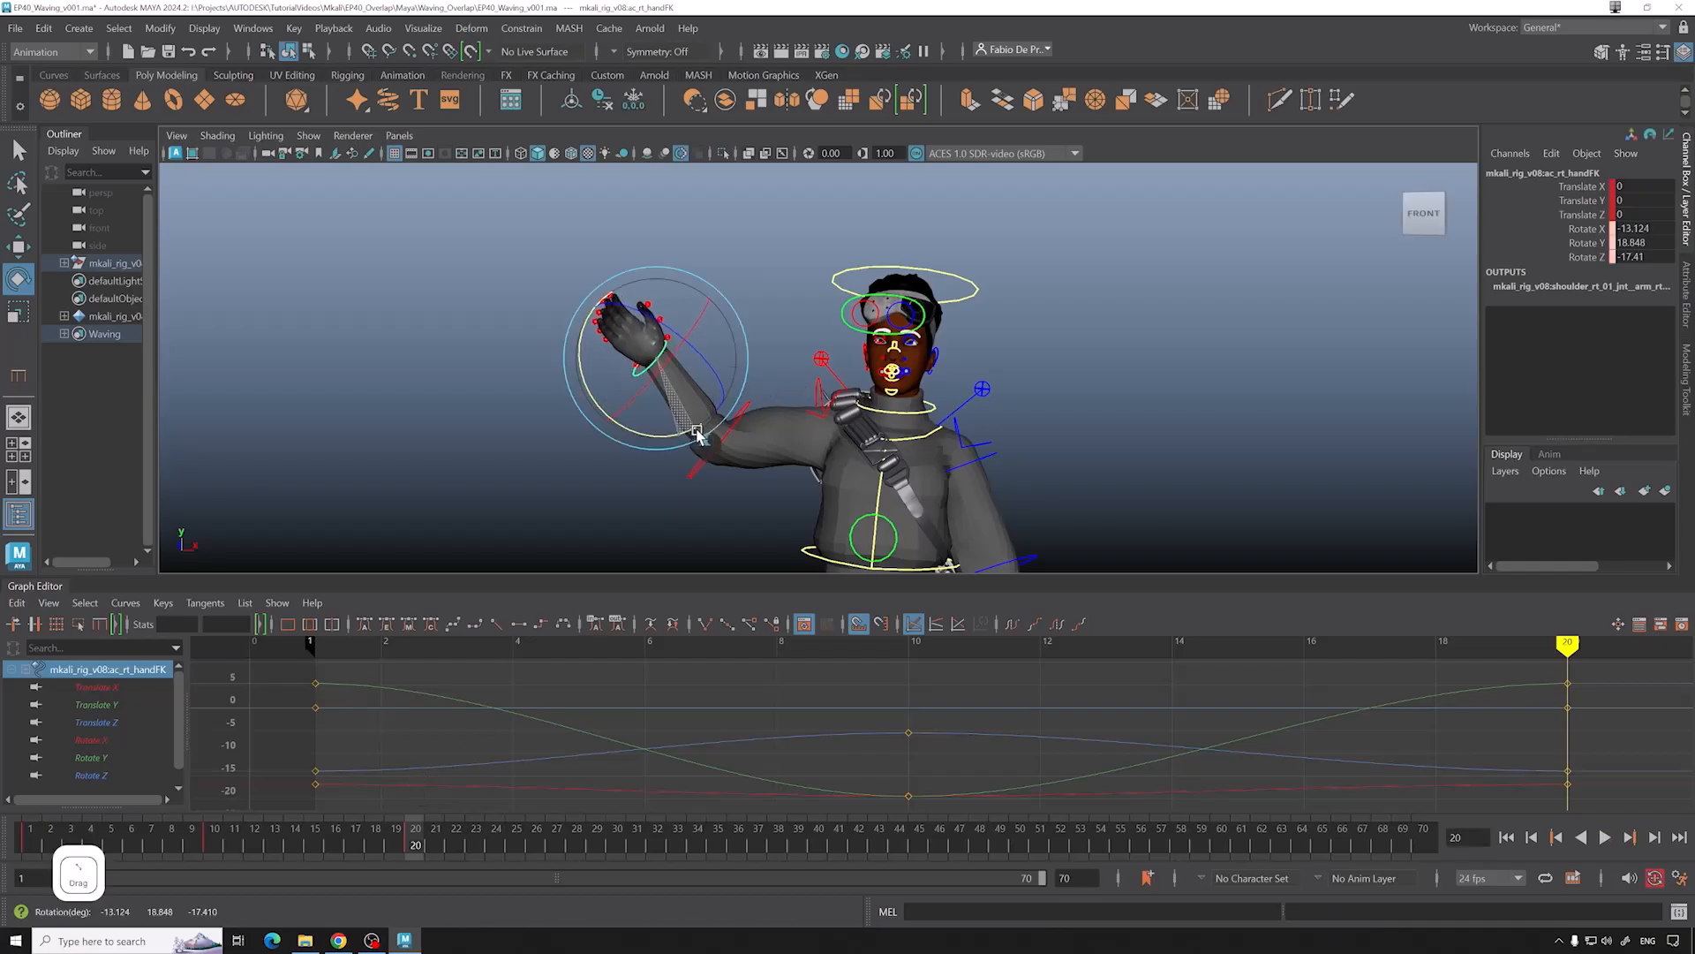
key(s)
drag(658, 379, 661, 391)
key(s)
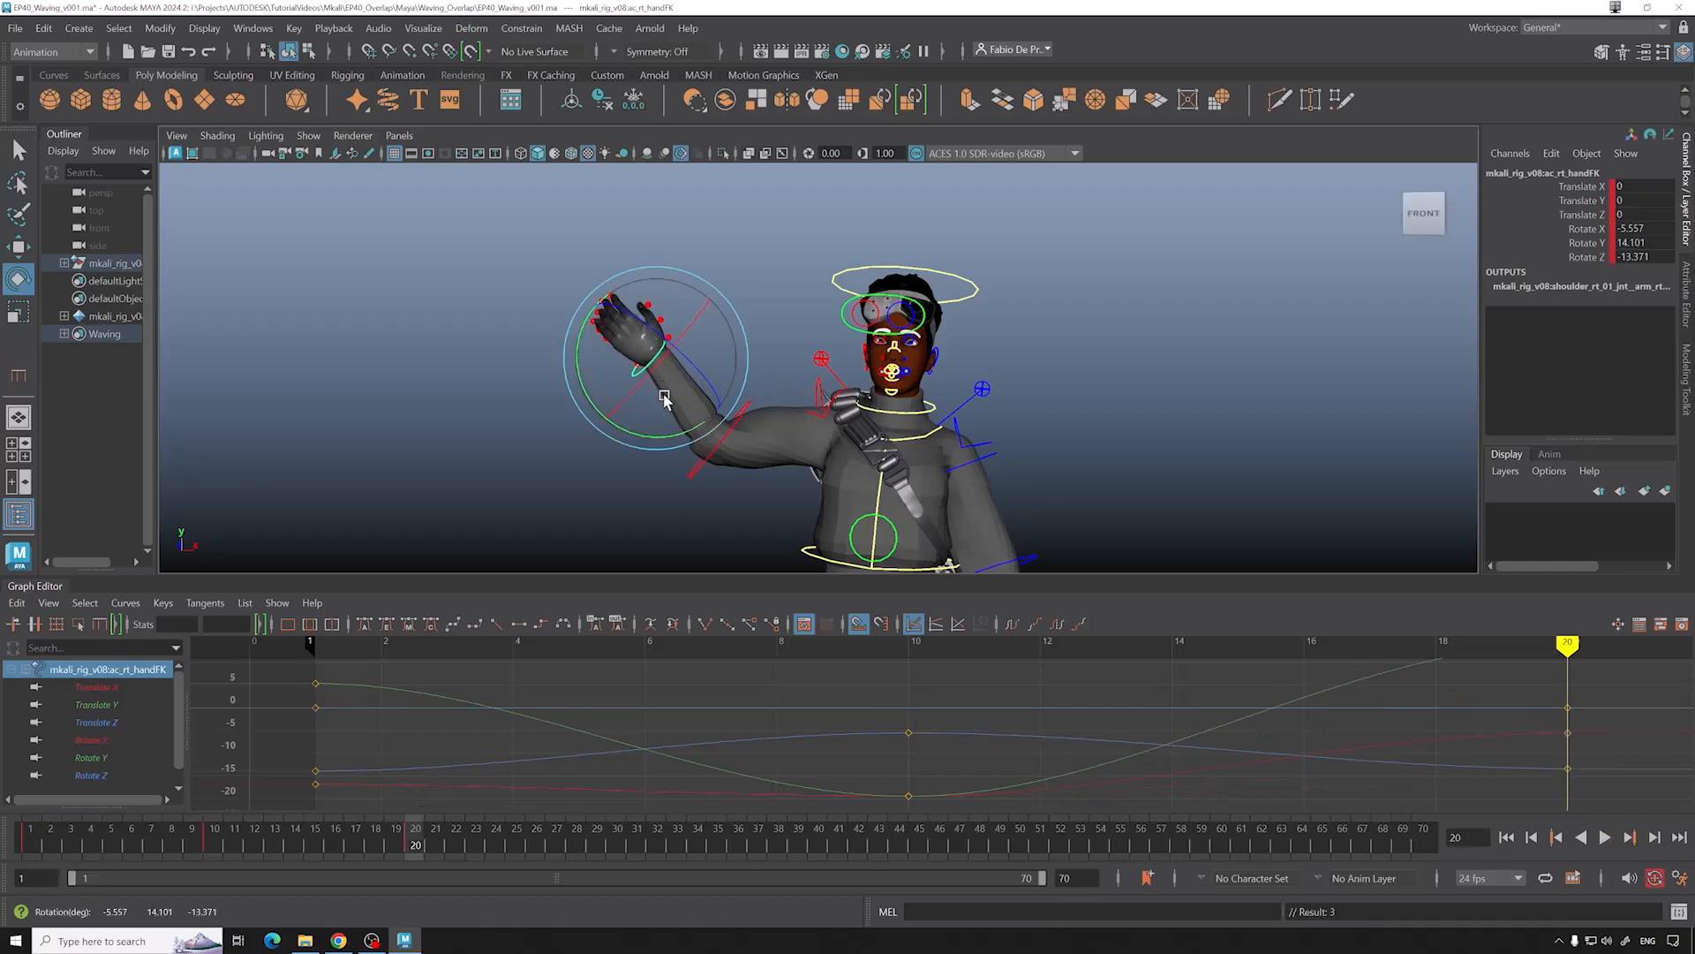
key(ctrl+z)
key(ctrl+z)
key(ctrl+z)
key(ctrl+z)
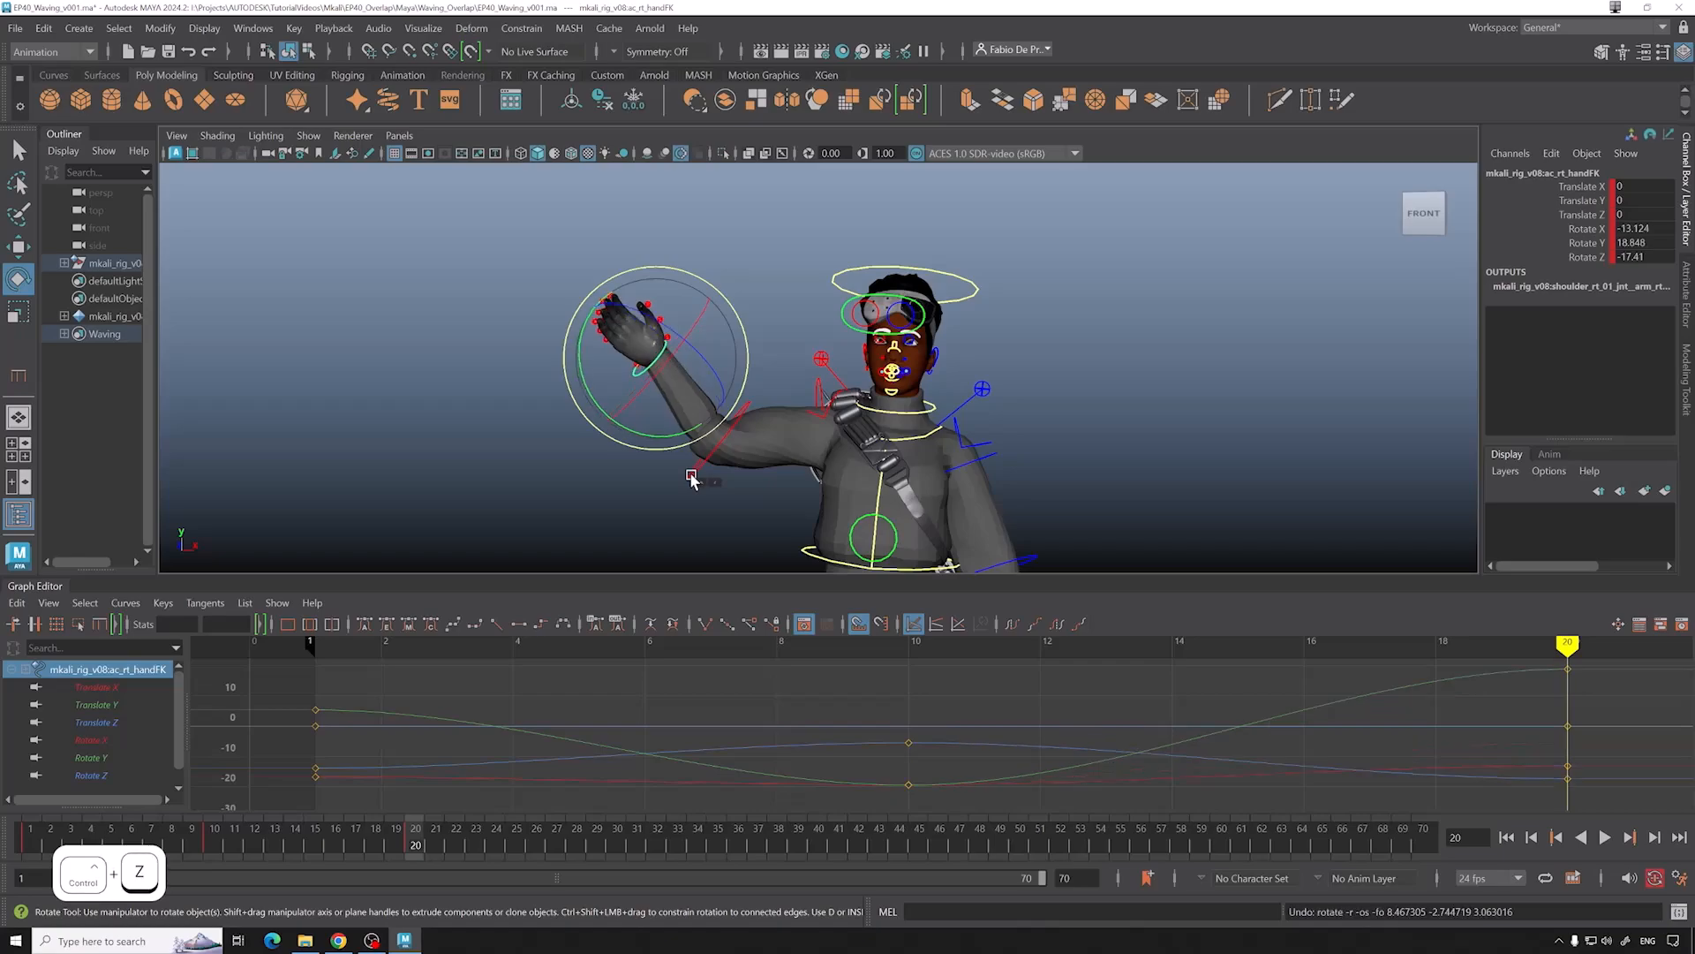
Step: Scrub through the wave between frames 1 and 20 to check it, and save the scene
drag(389, 839, 311, 753)
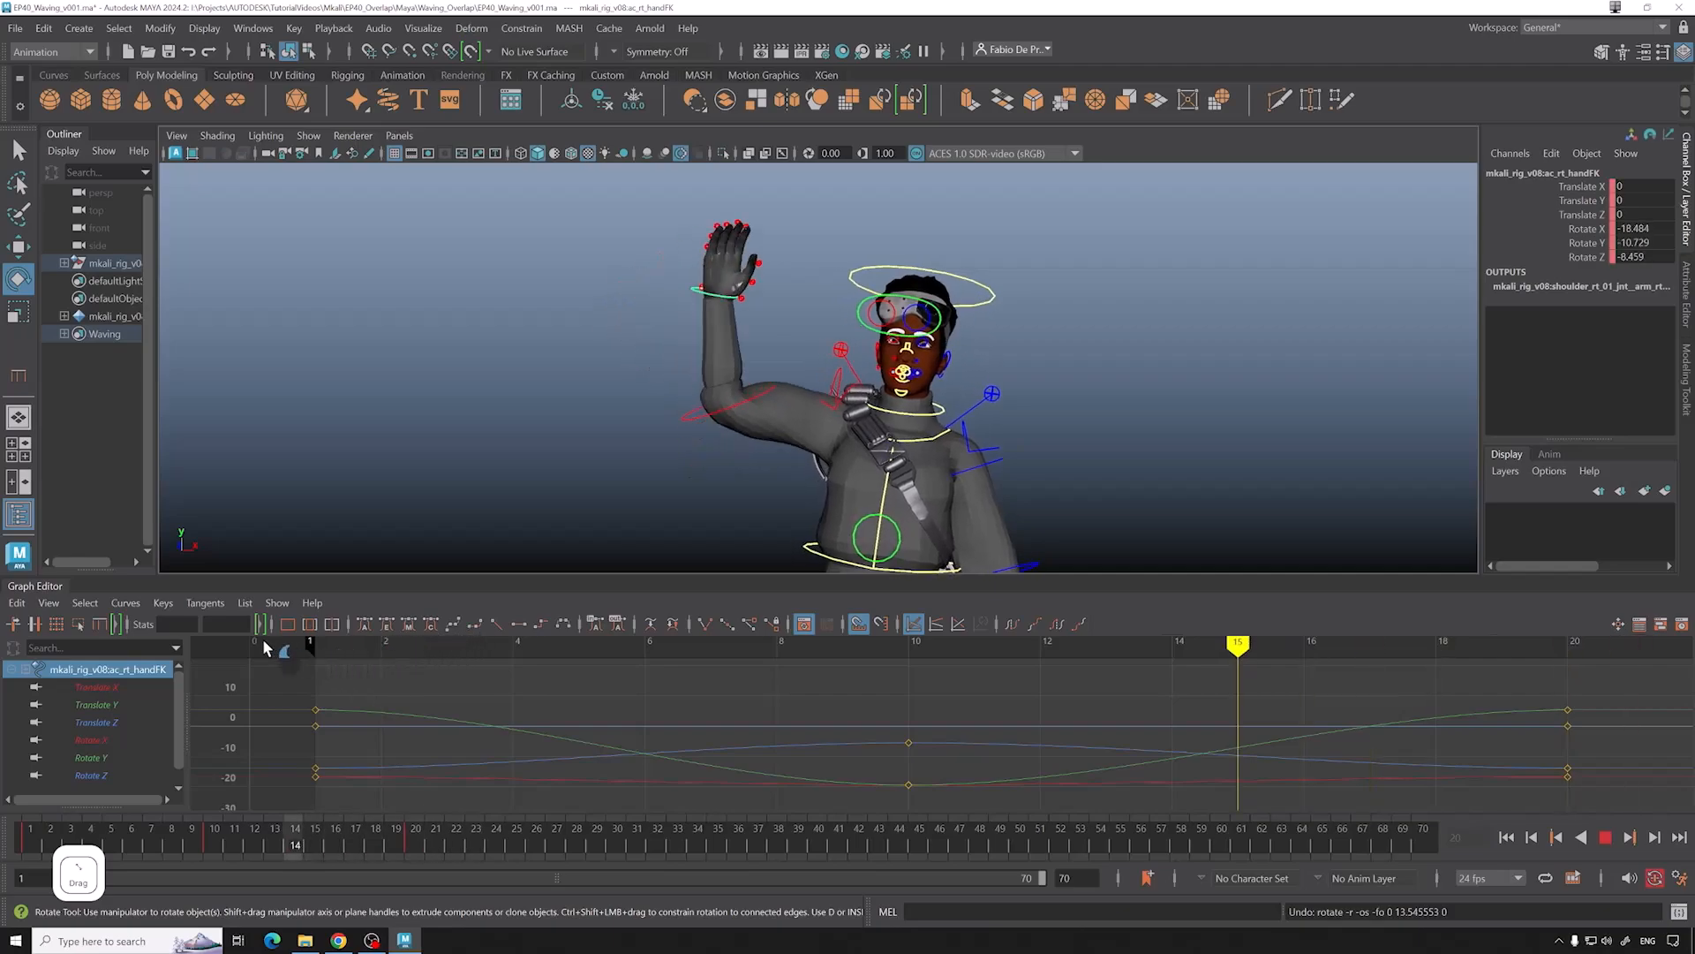
key(ctrl+s)
key(f)
Step: Select all members of the Waving set, copy their keys from frames 1 to 20 and paste them at frame 20
right_click(110, 334)
click(172, 345)
scroll(871, 731, down, 3)
alt+middle_drag(871, 731, 774, 731)
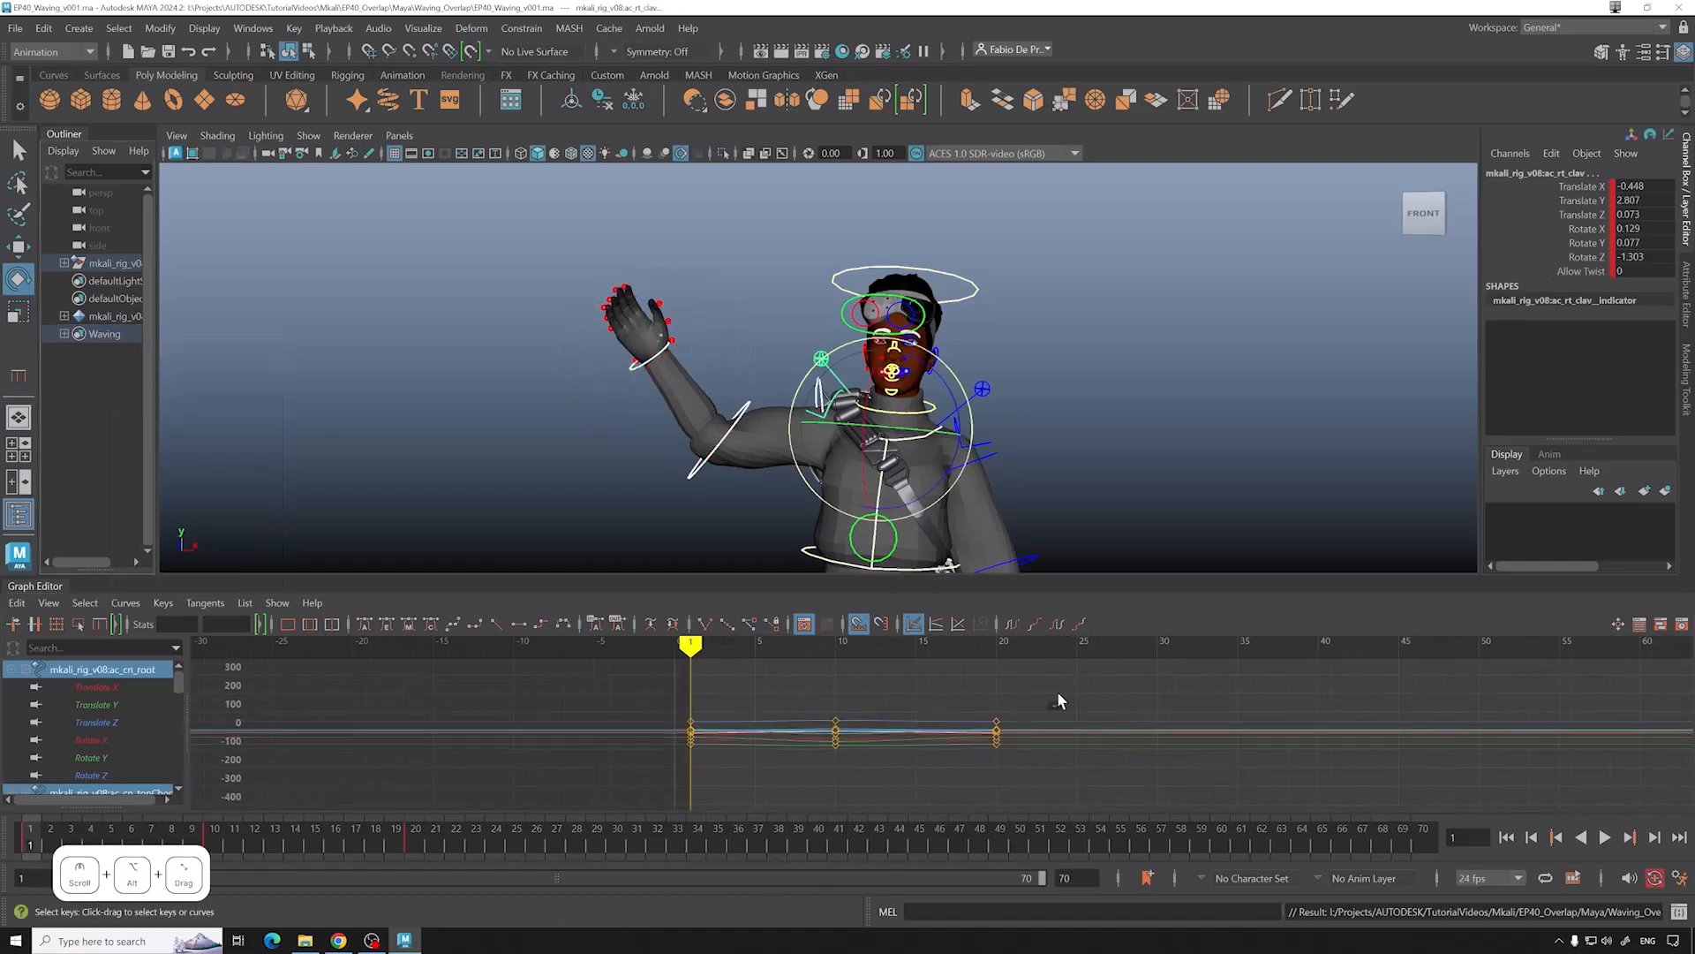
drag(1047, 696, 606, 771)
key(ctrl+c)
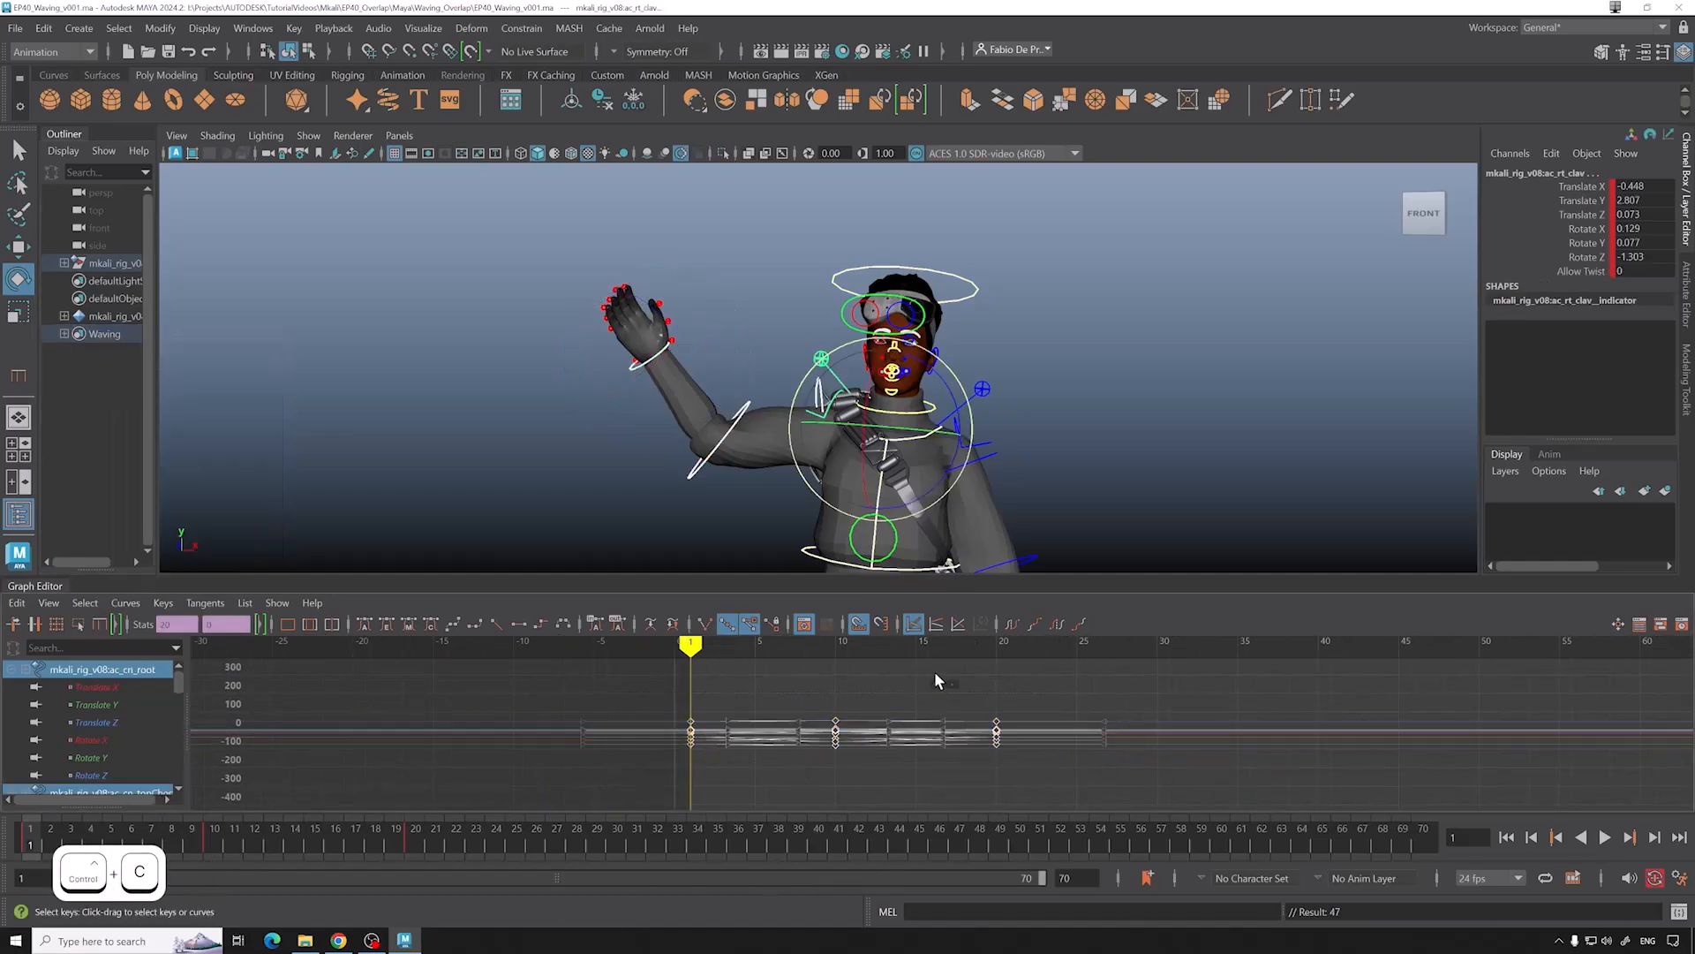
click(998, 651)
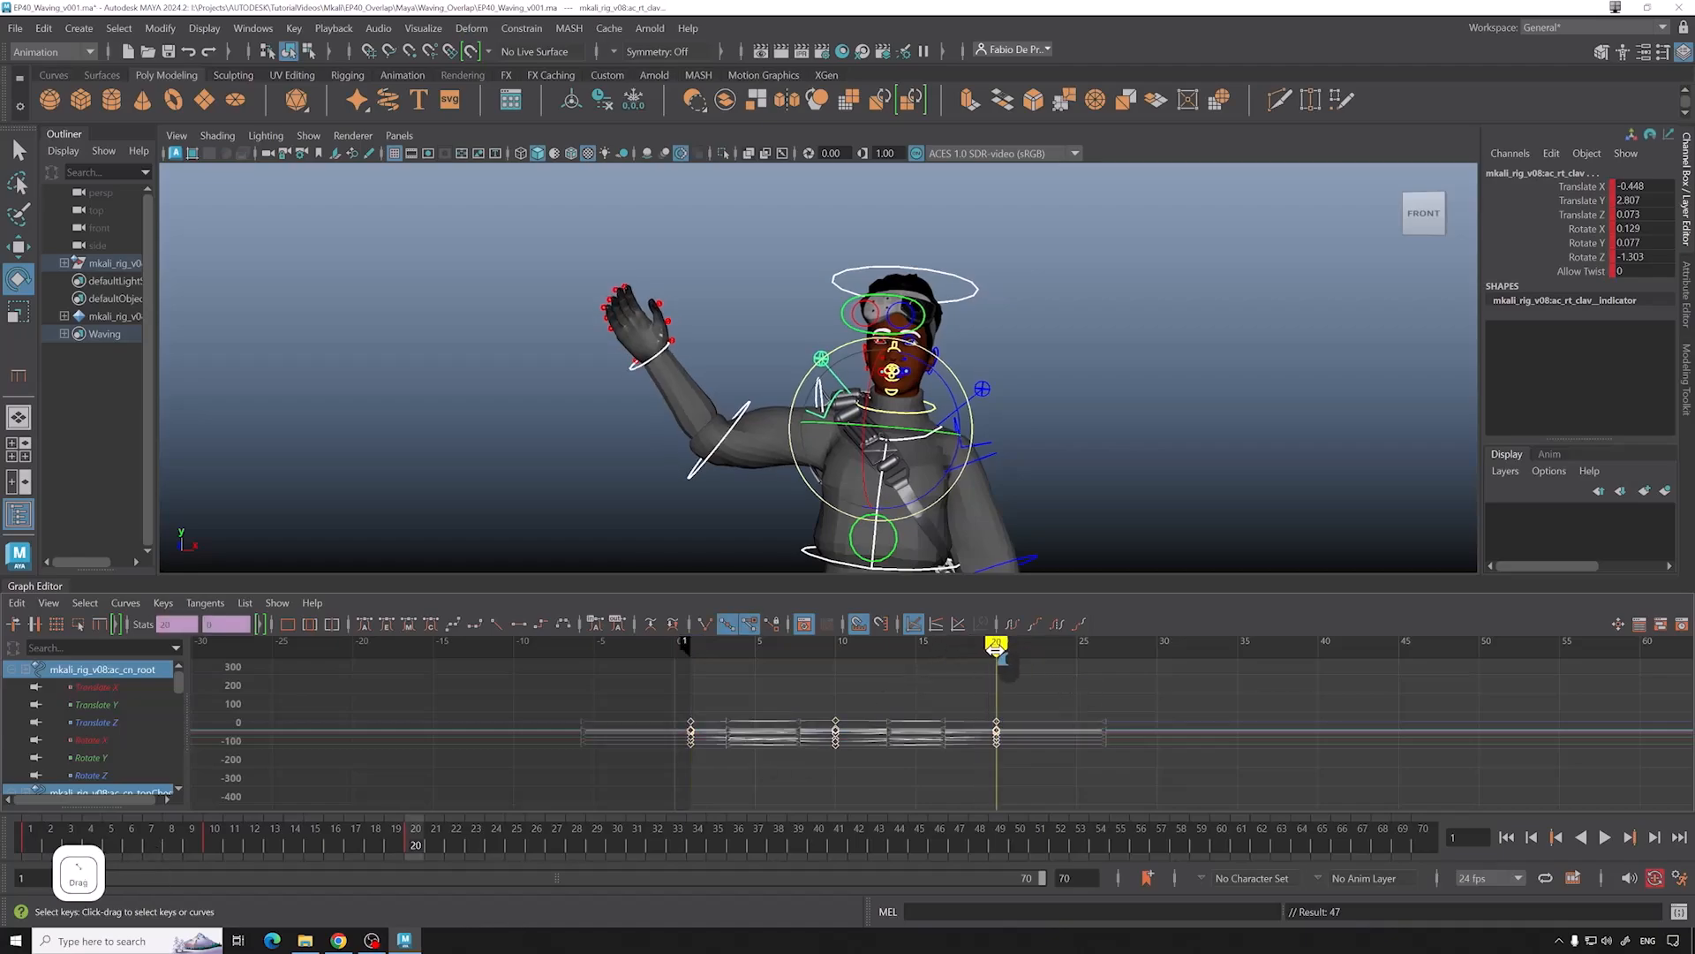
key(ctrl+v)
Step: Copy all the Waving controls' keys from frames 1 to 39 and paste them at frame 39
alt+middle_drag(1125, 681, 1057, 654)
drag(1058, 653, 1077, 655)
drag(1164, 694, 190, 809)
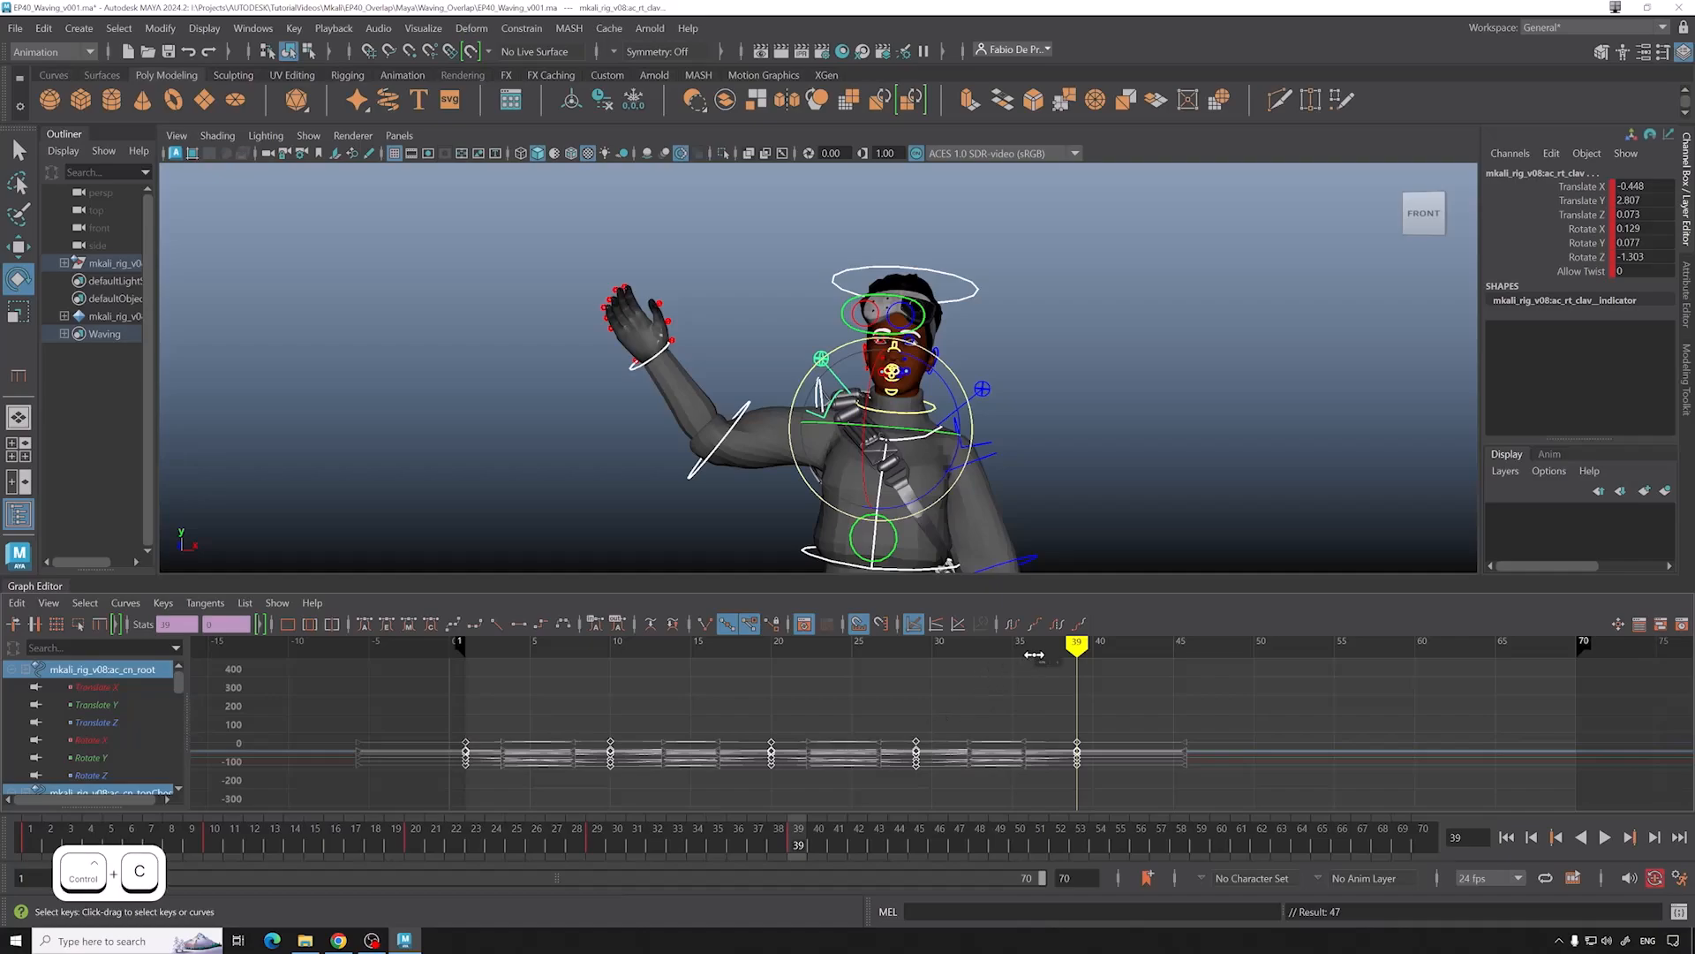
key(ctrl+v)
scroll(1118, 682, down, 2)
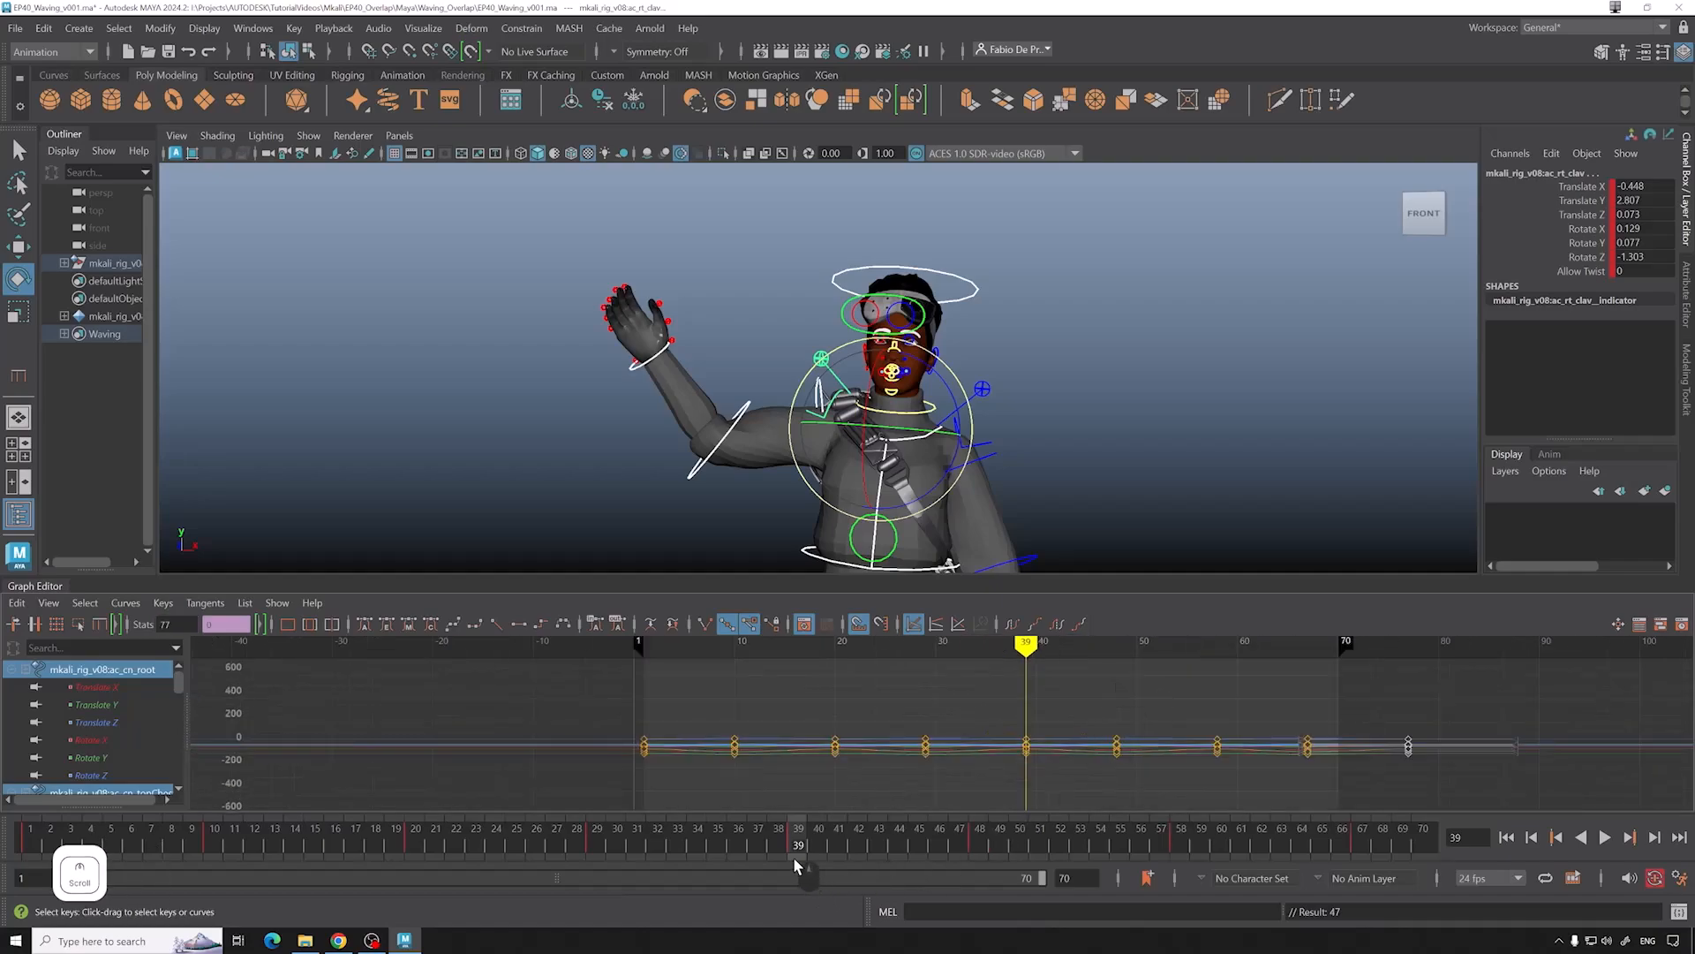
Step: Play the repeated waving animation from the start with the whole upper body in view to check its motion
key(alt+shift+v)
key(alt+v)
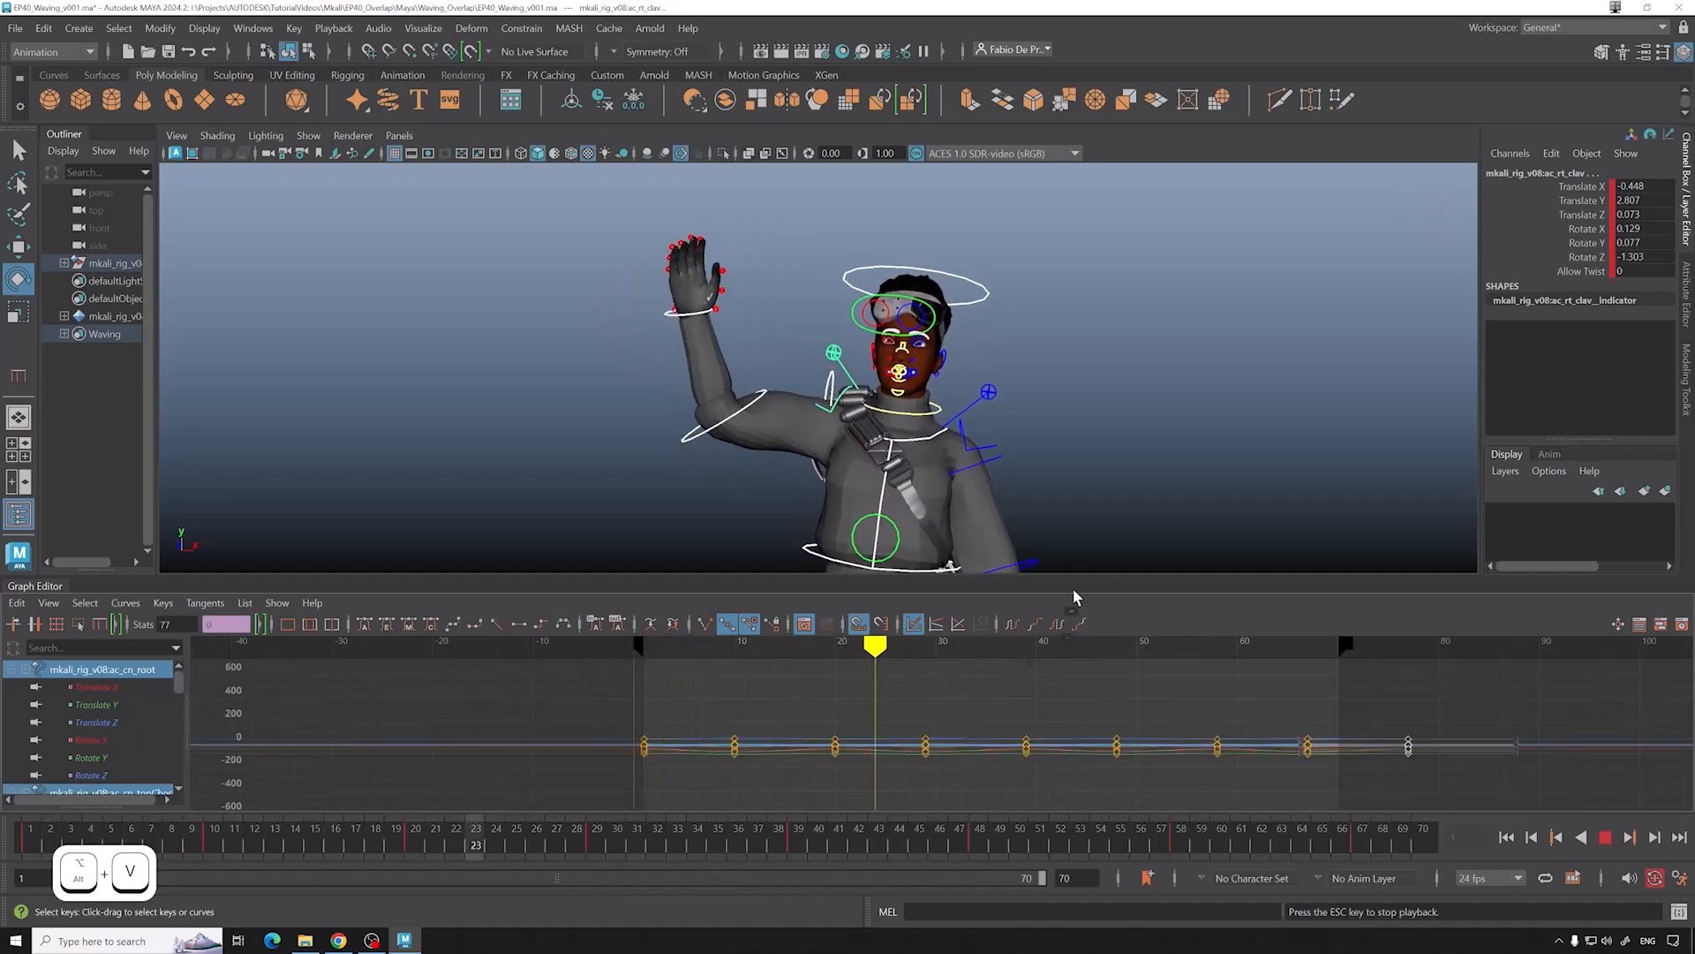
scroll(1177, 469, down, 3)
alt+middle_drag(1177, 469, 1142, 461)
scroll(1153, 375, down, 2)
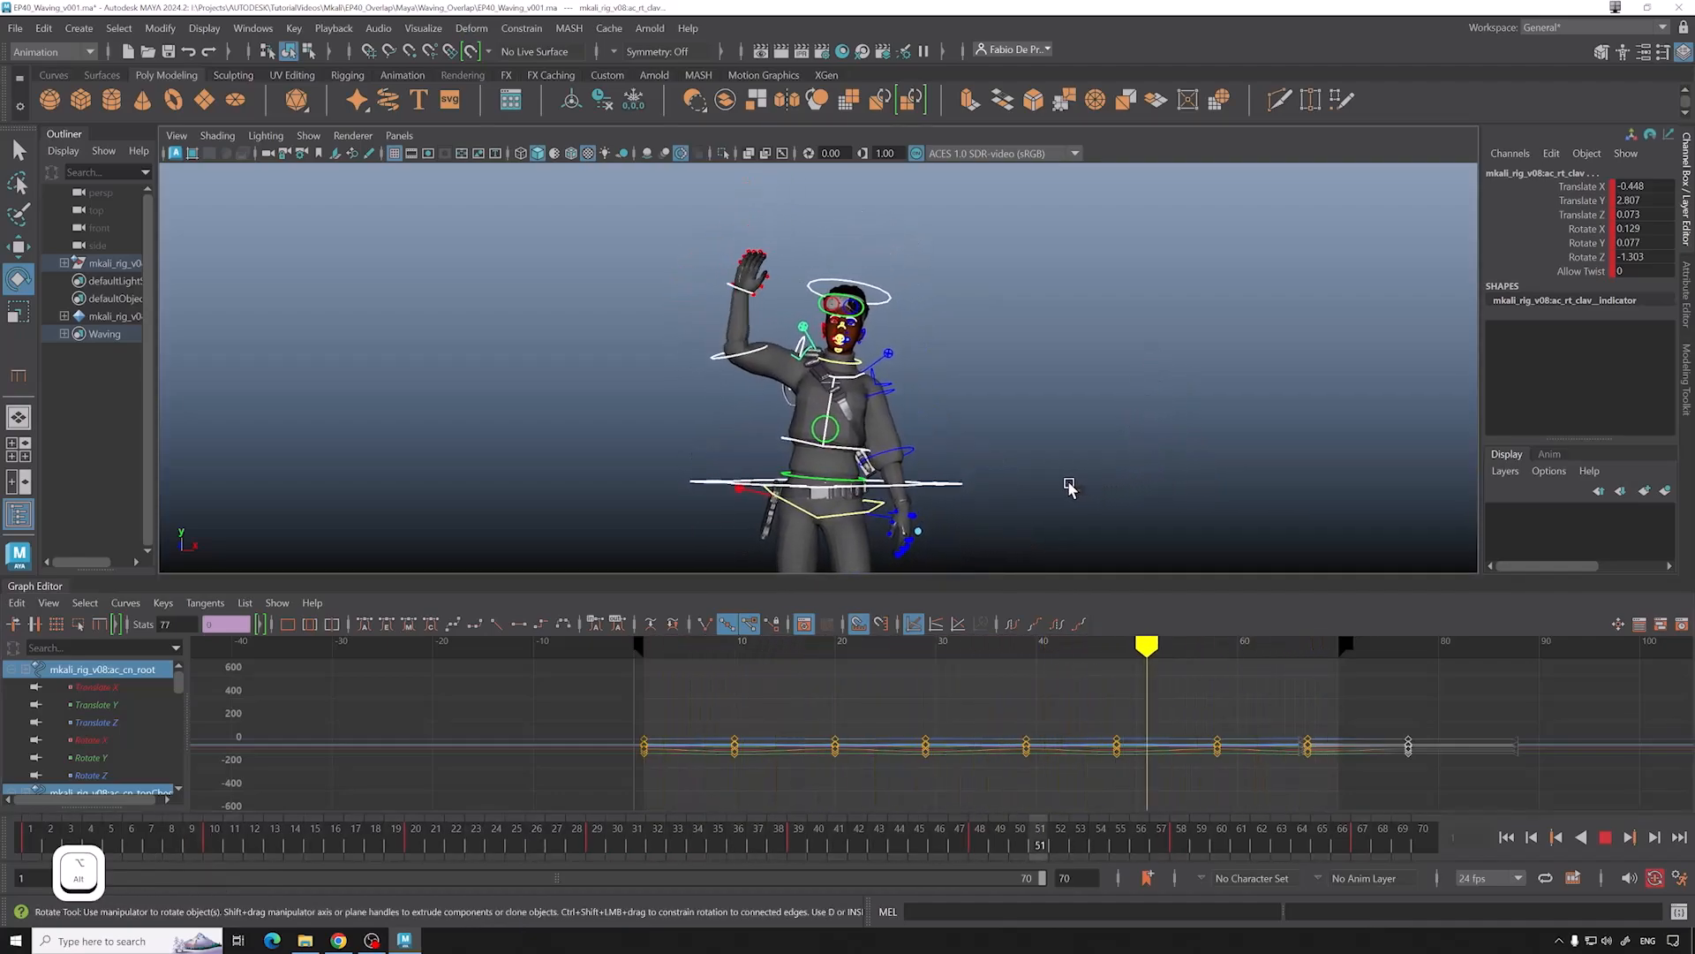
scroll(1069, 486, up, 1)
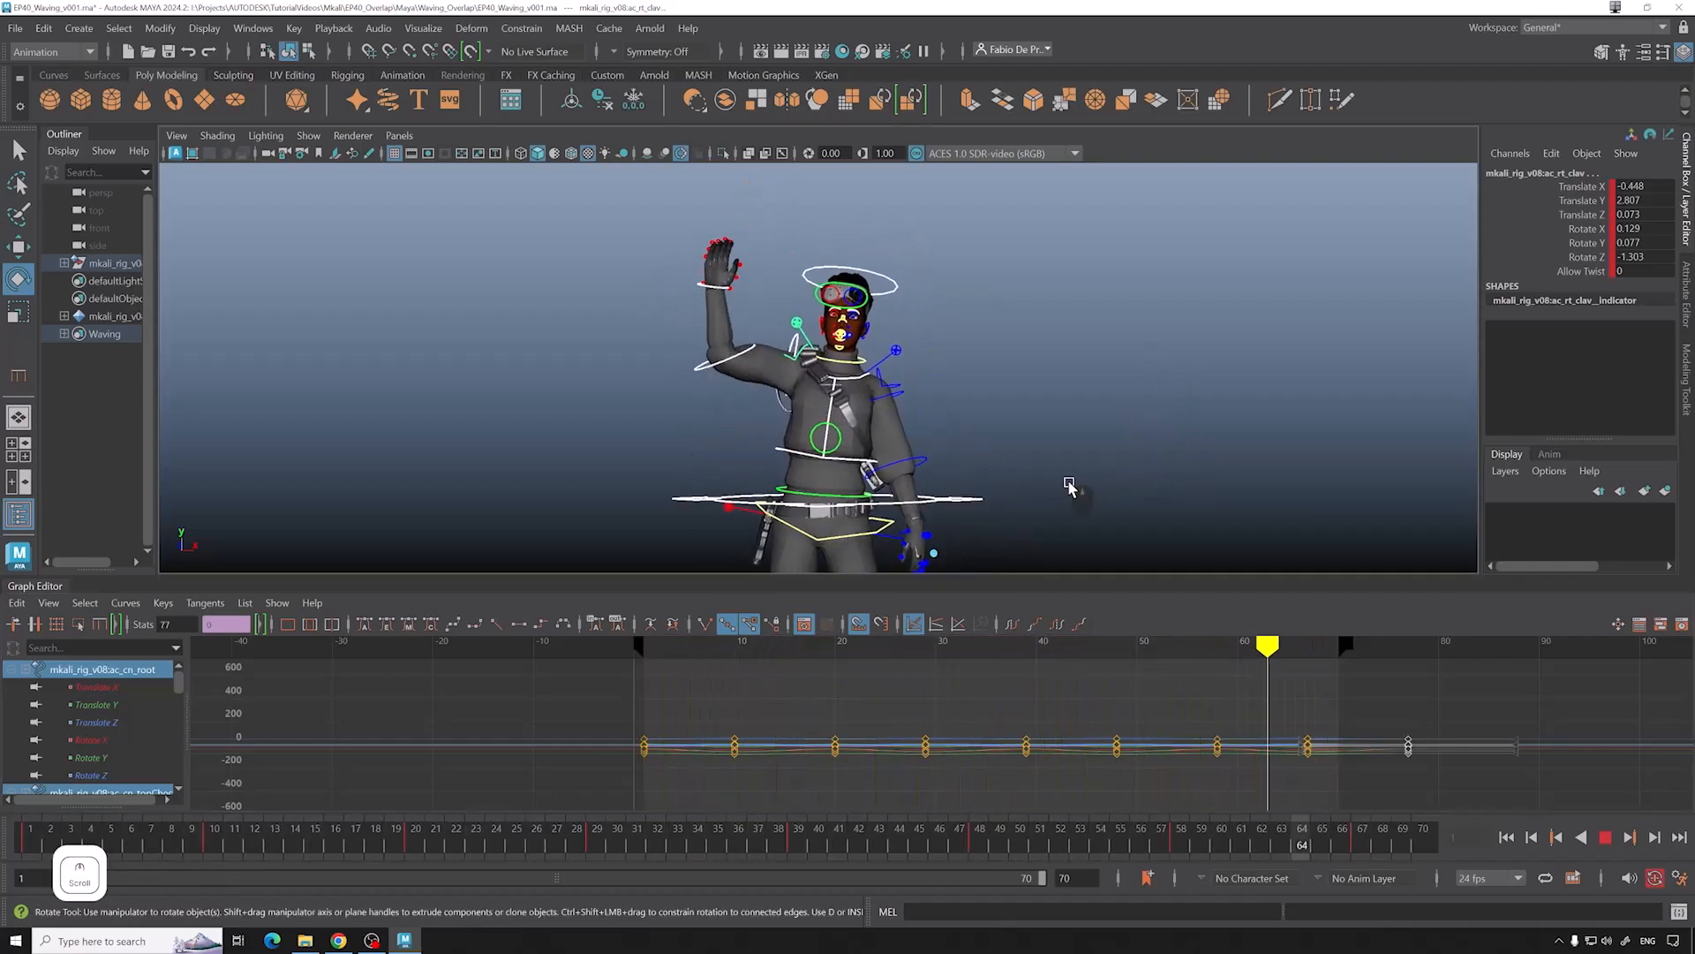
click(1605, 837)
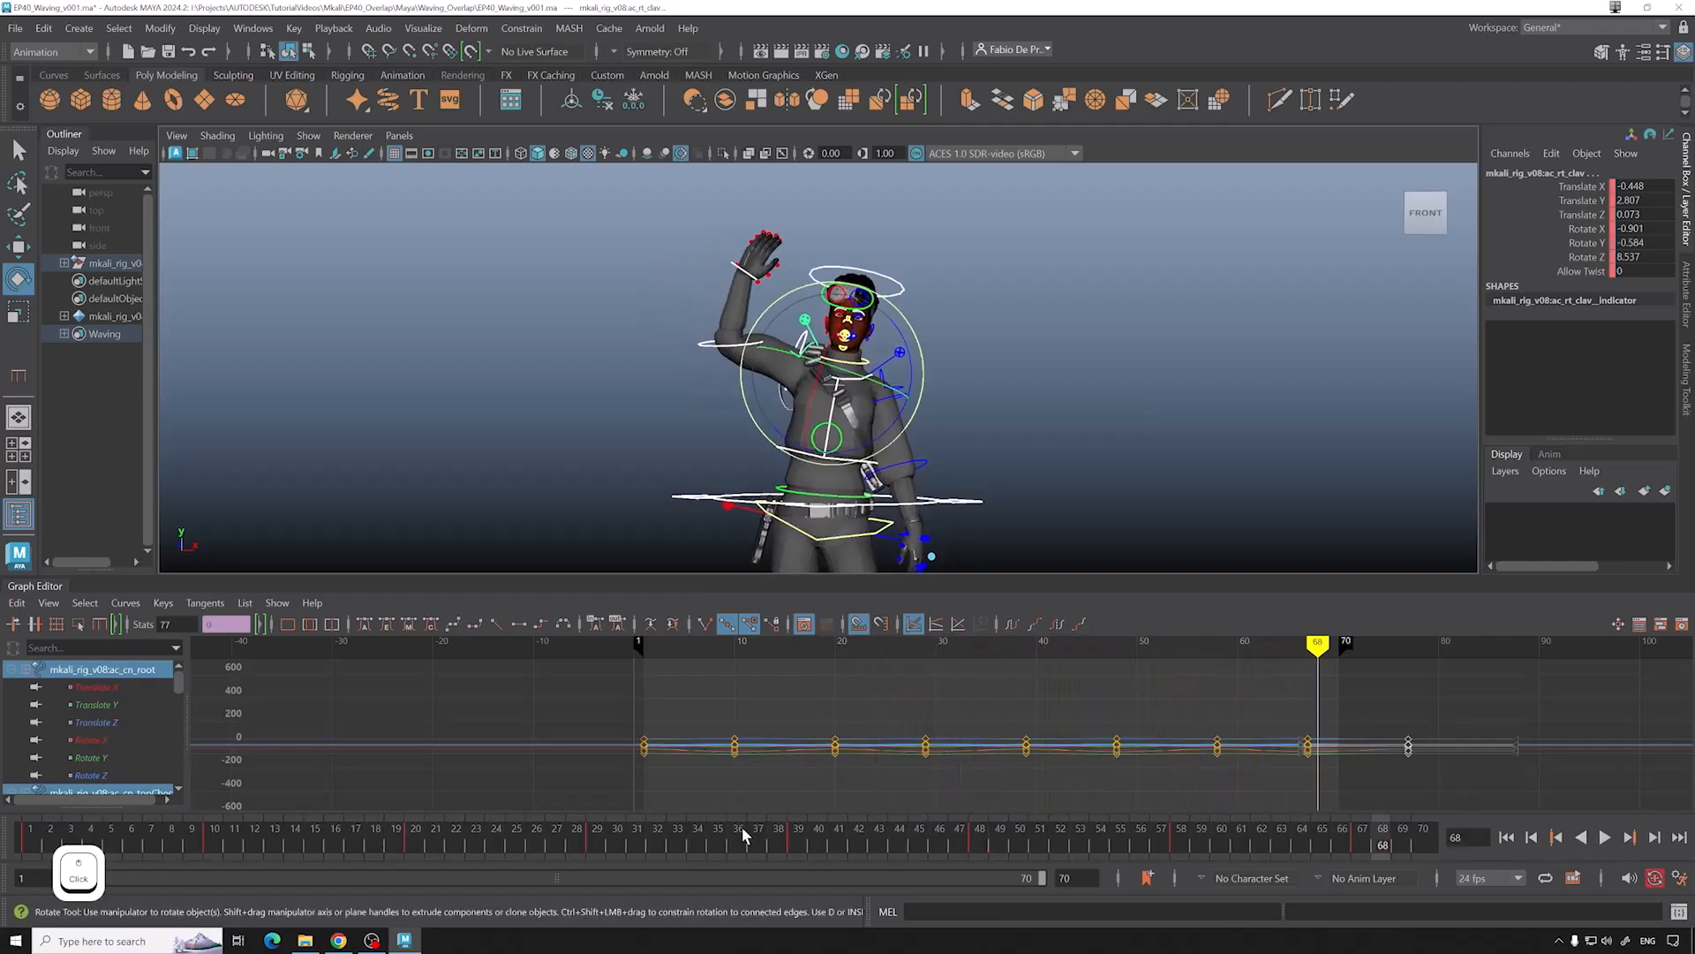
key(alt+v)
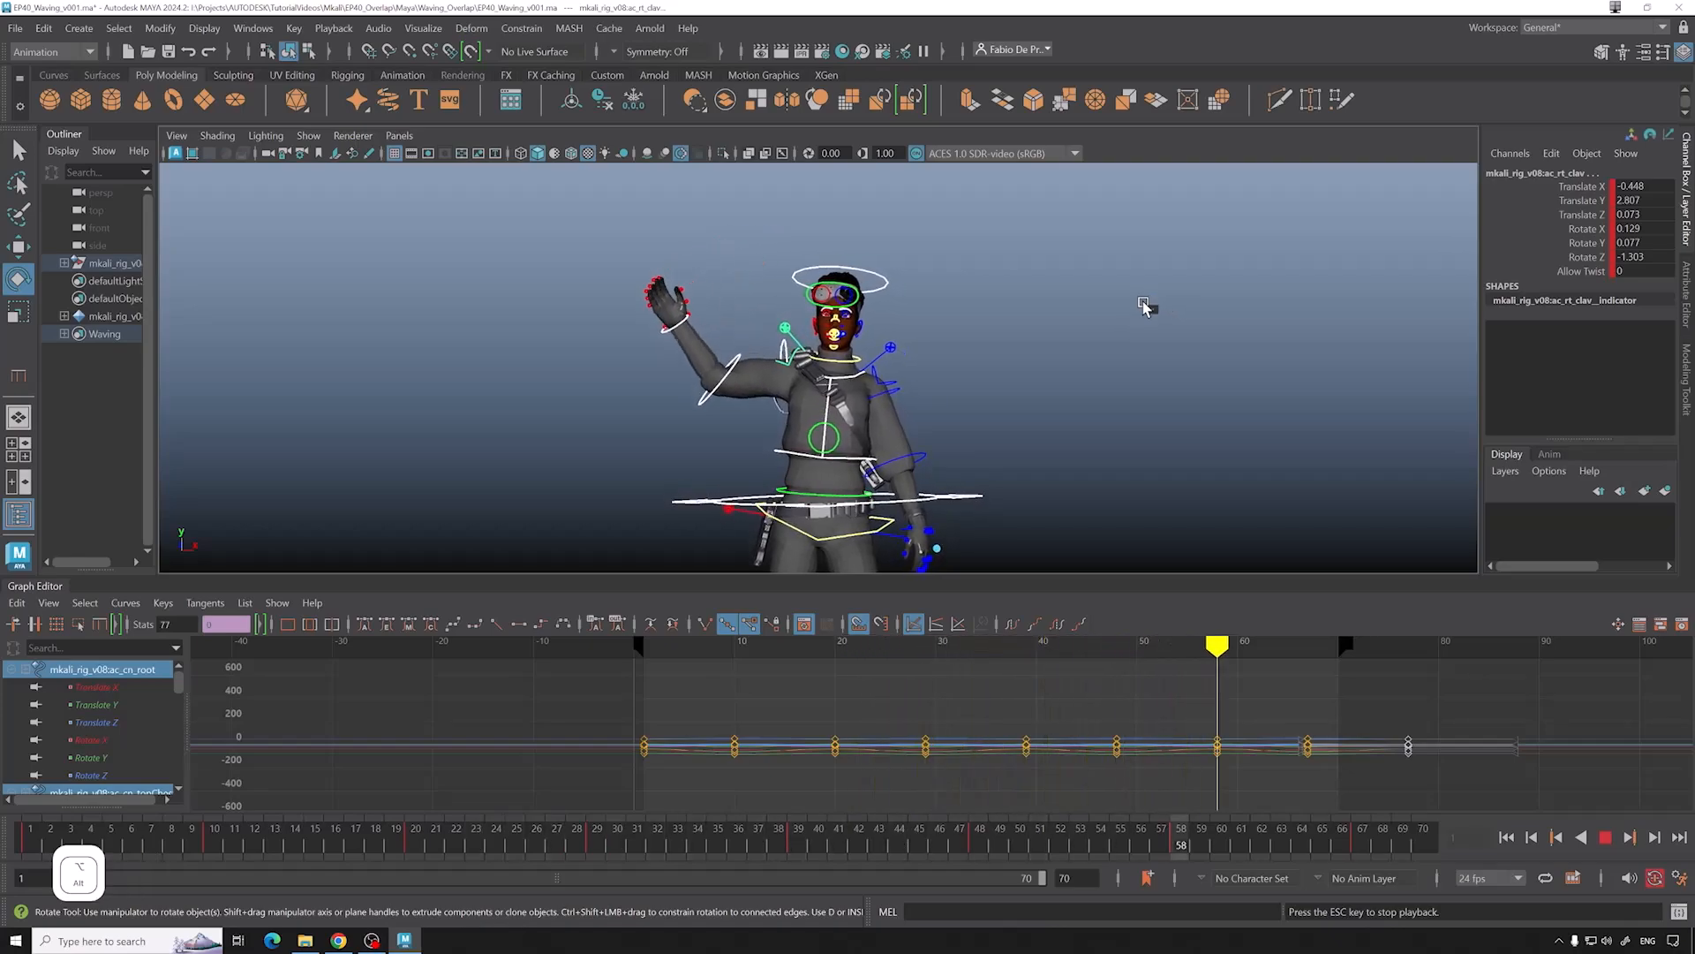
Step: Stop the playback, extend the end of the playback range to frame 100 and save the scene
key(alt+v)
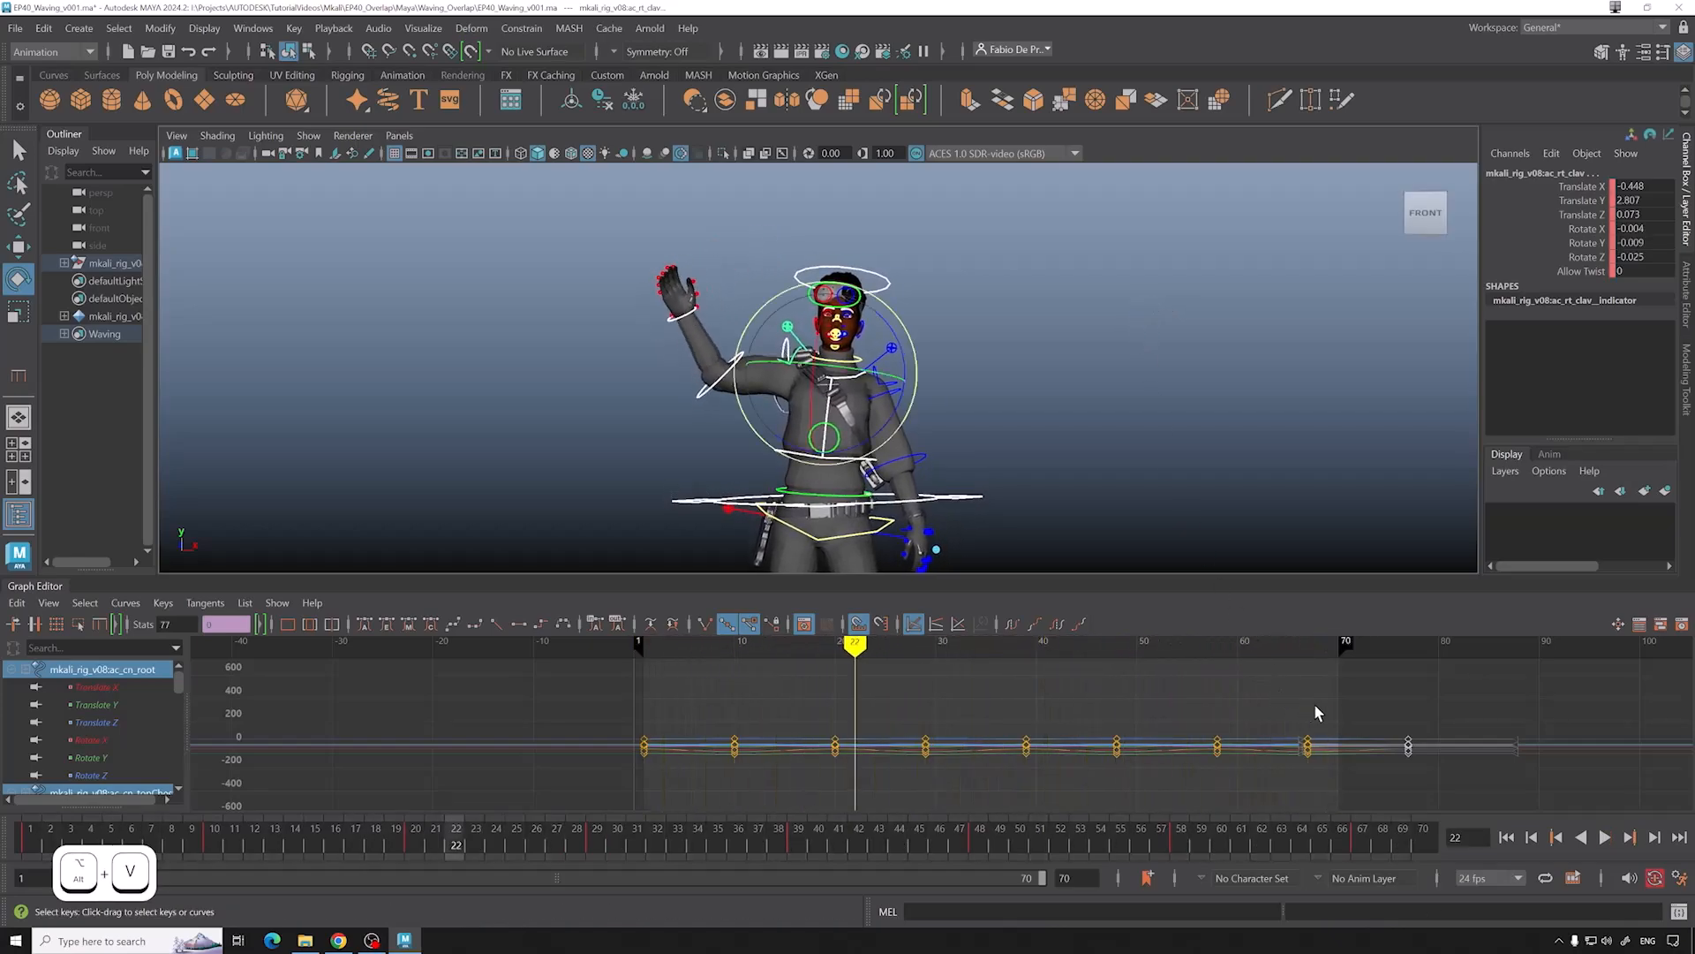
alt+middle_drag(1306, 704, 1188, 693)
click(1027, 878)
text(100)
key(Return)
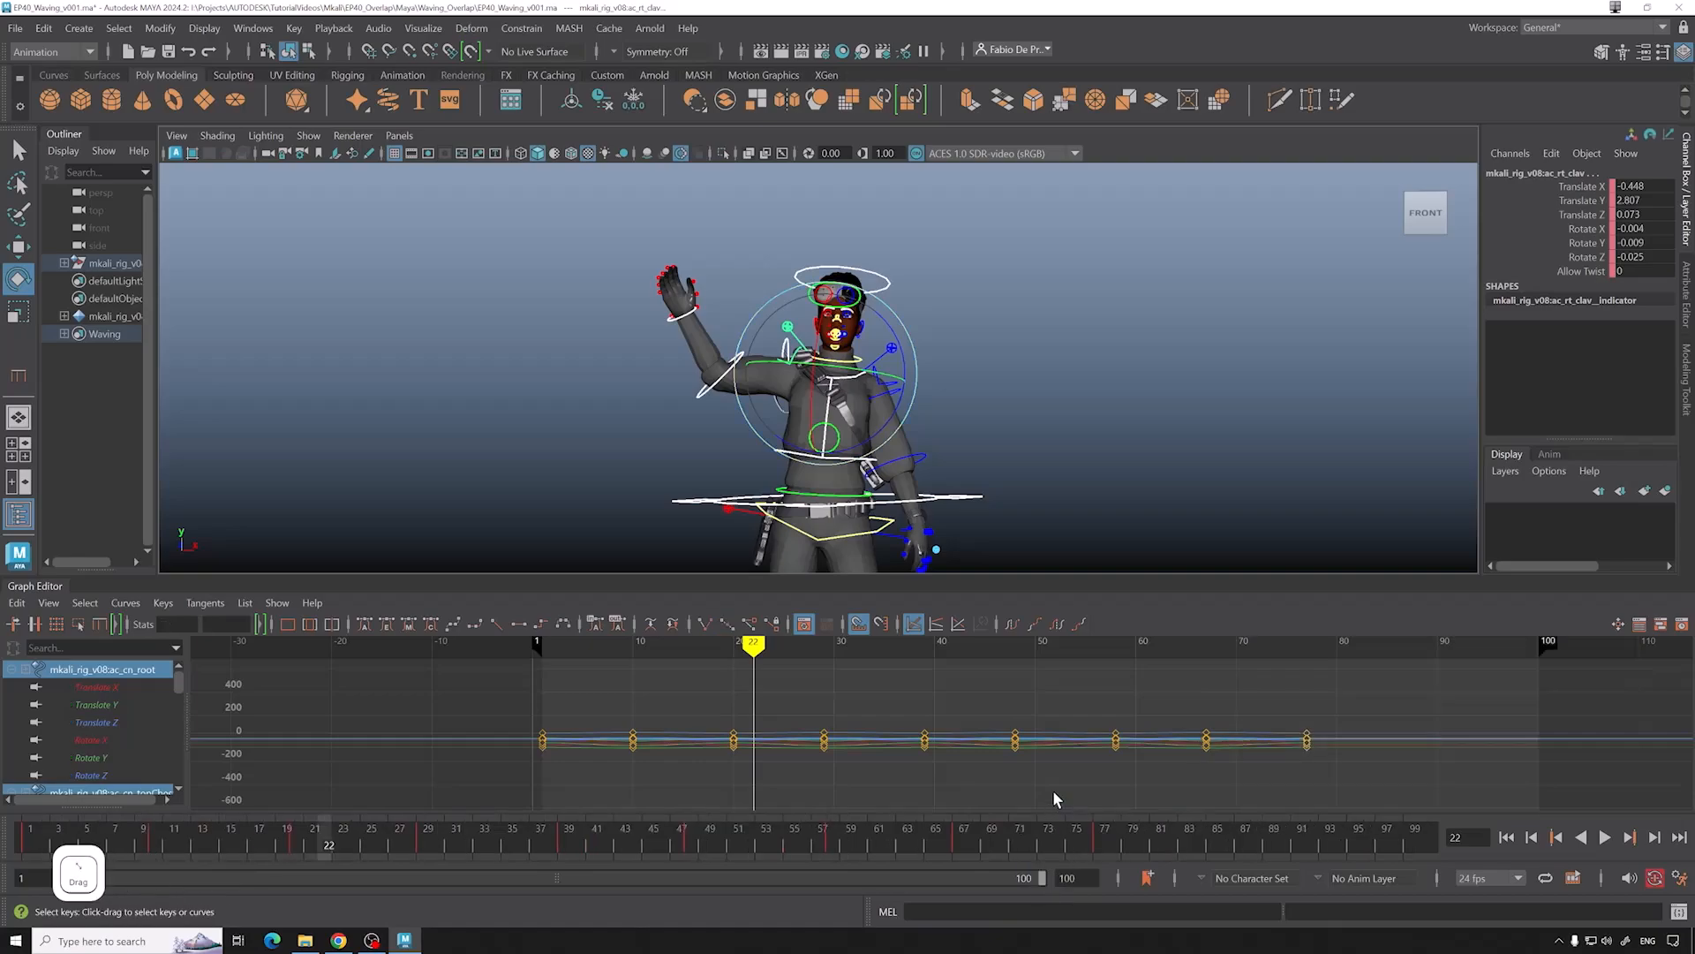
key(ctrl+s)
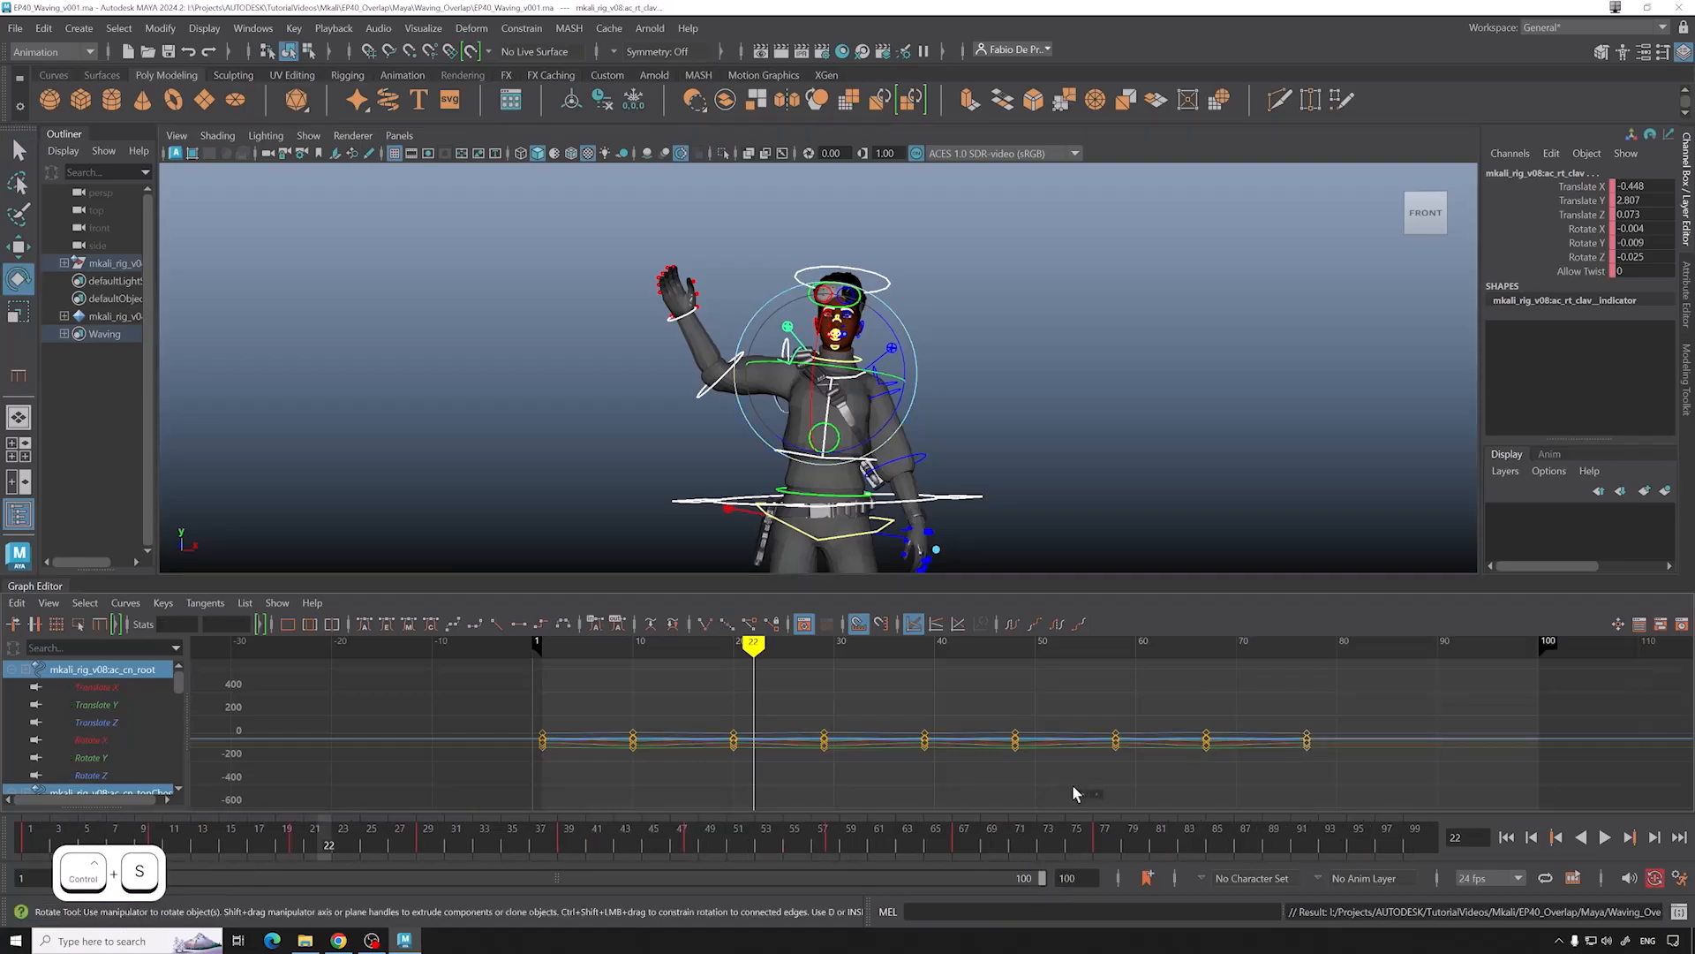
Step: Select the members of the Waving set and place a Retime handle on their keys at frame 1
click(108, 336)
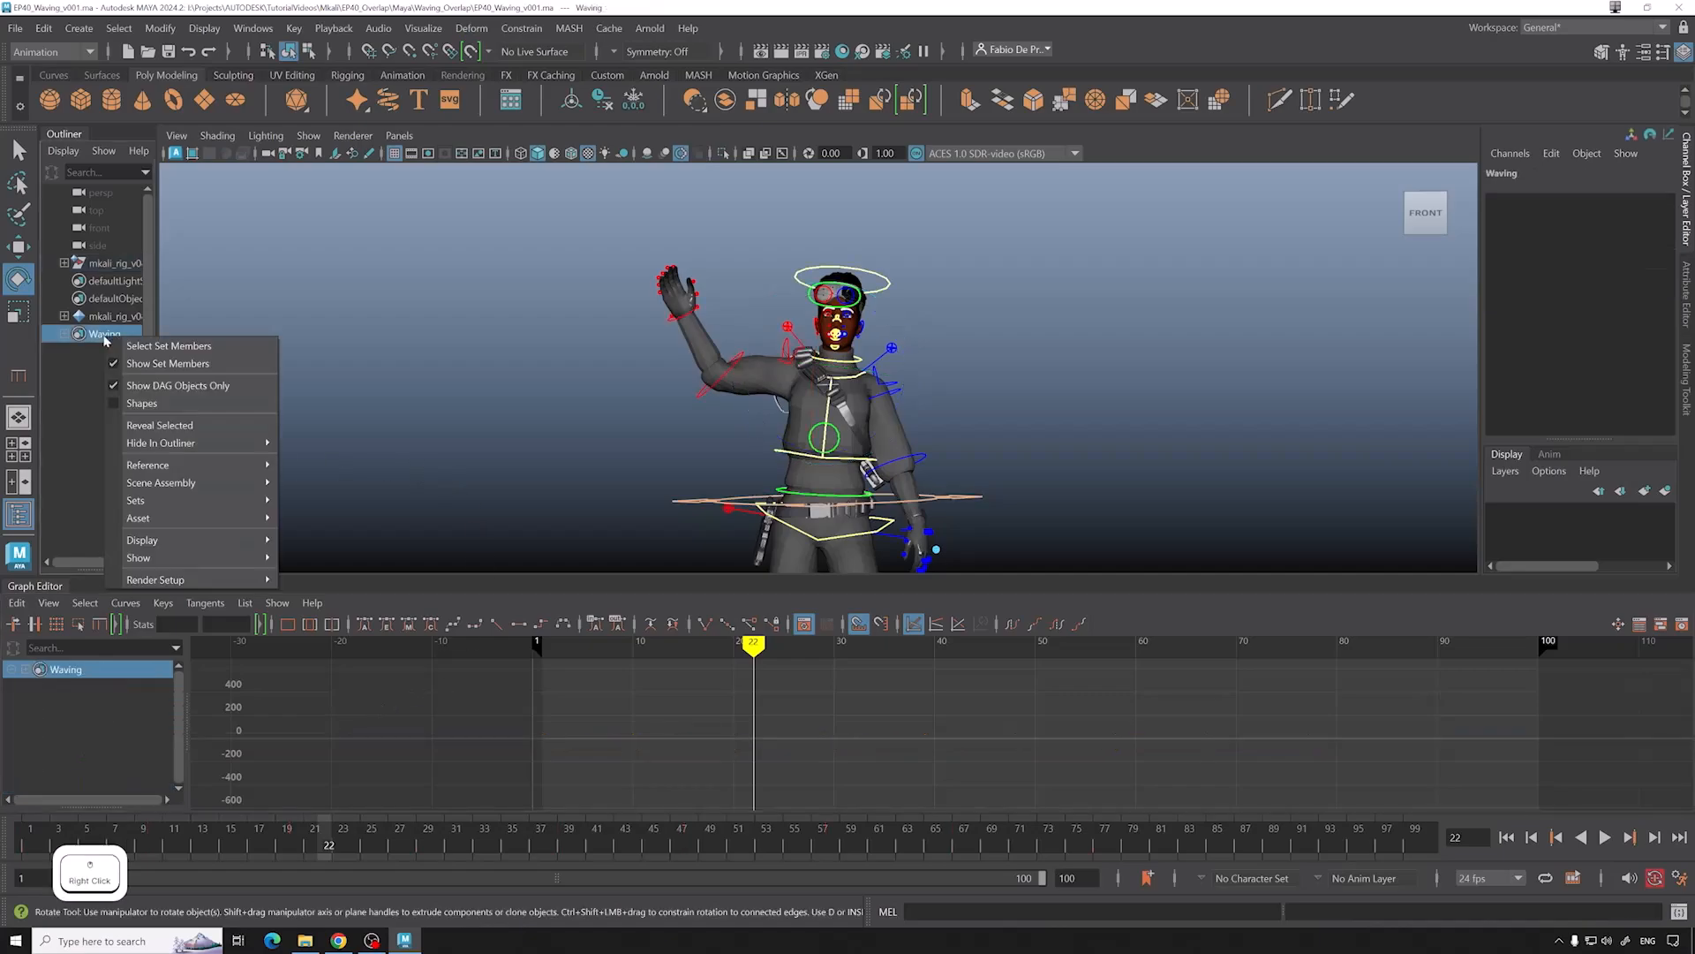
click(116, 624)
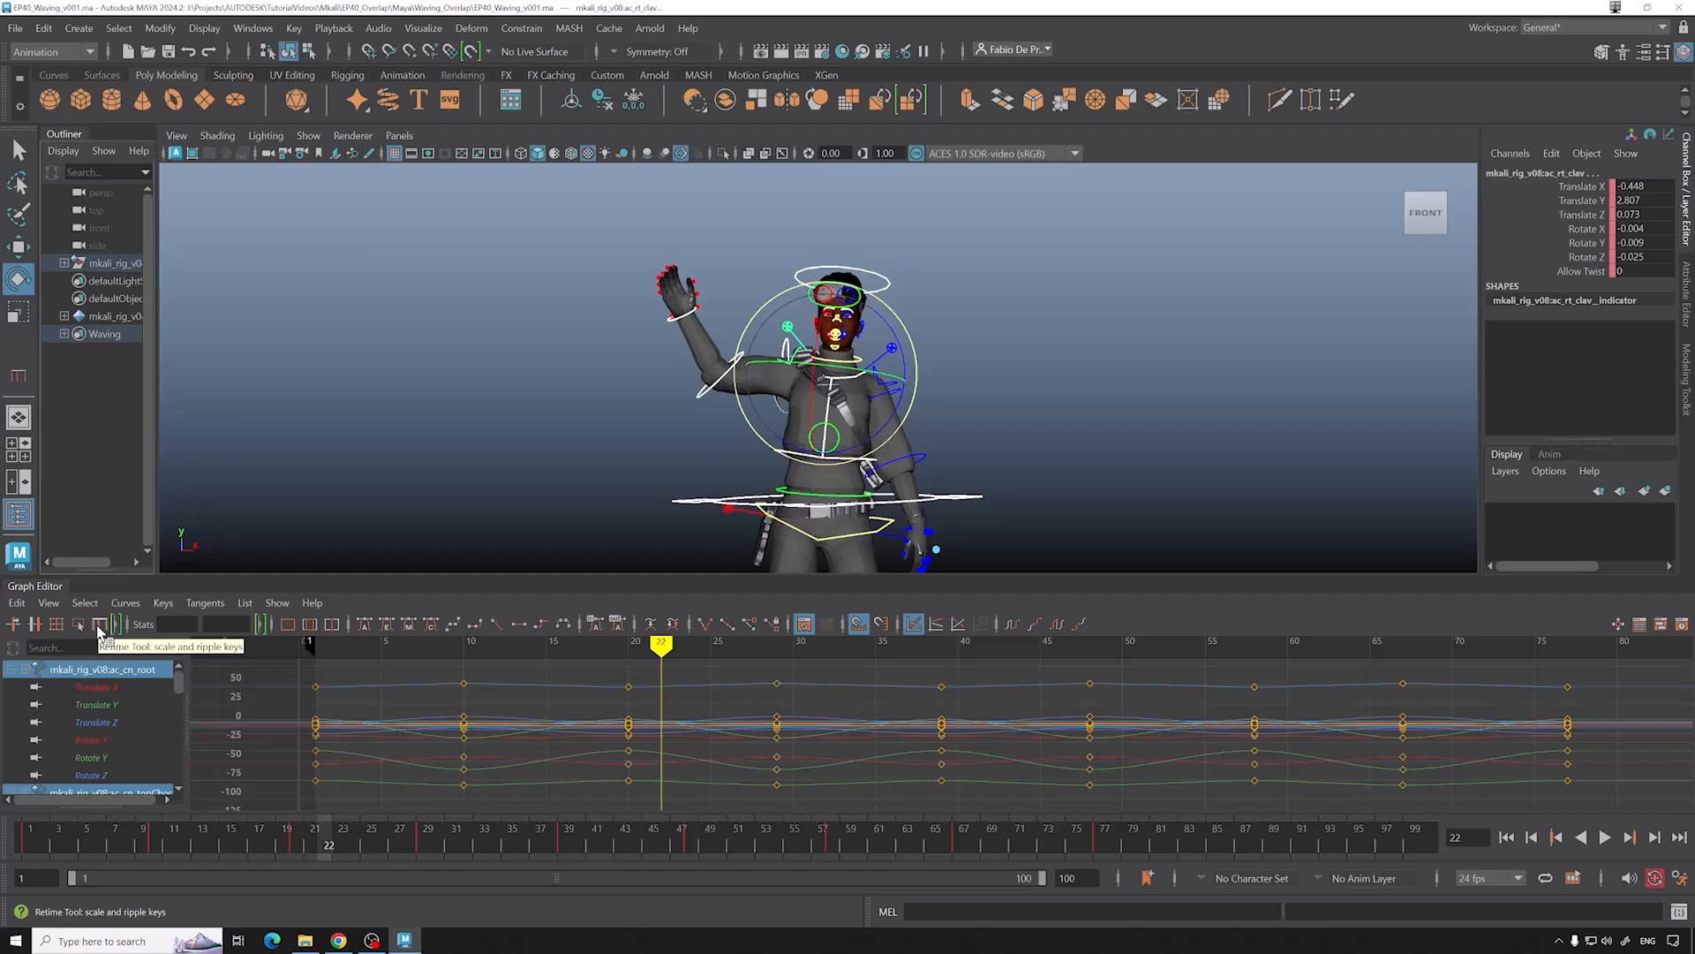
click(99, 625)
double_click(319, 727)
alt+middle_drag(1157, 736, 1232, 715)
double_click(1095, 720)
double_click(1258, 717)
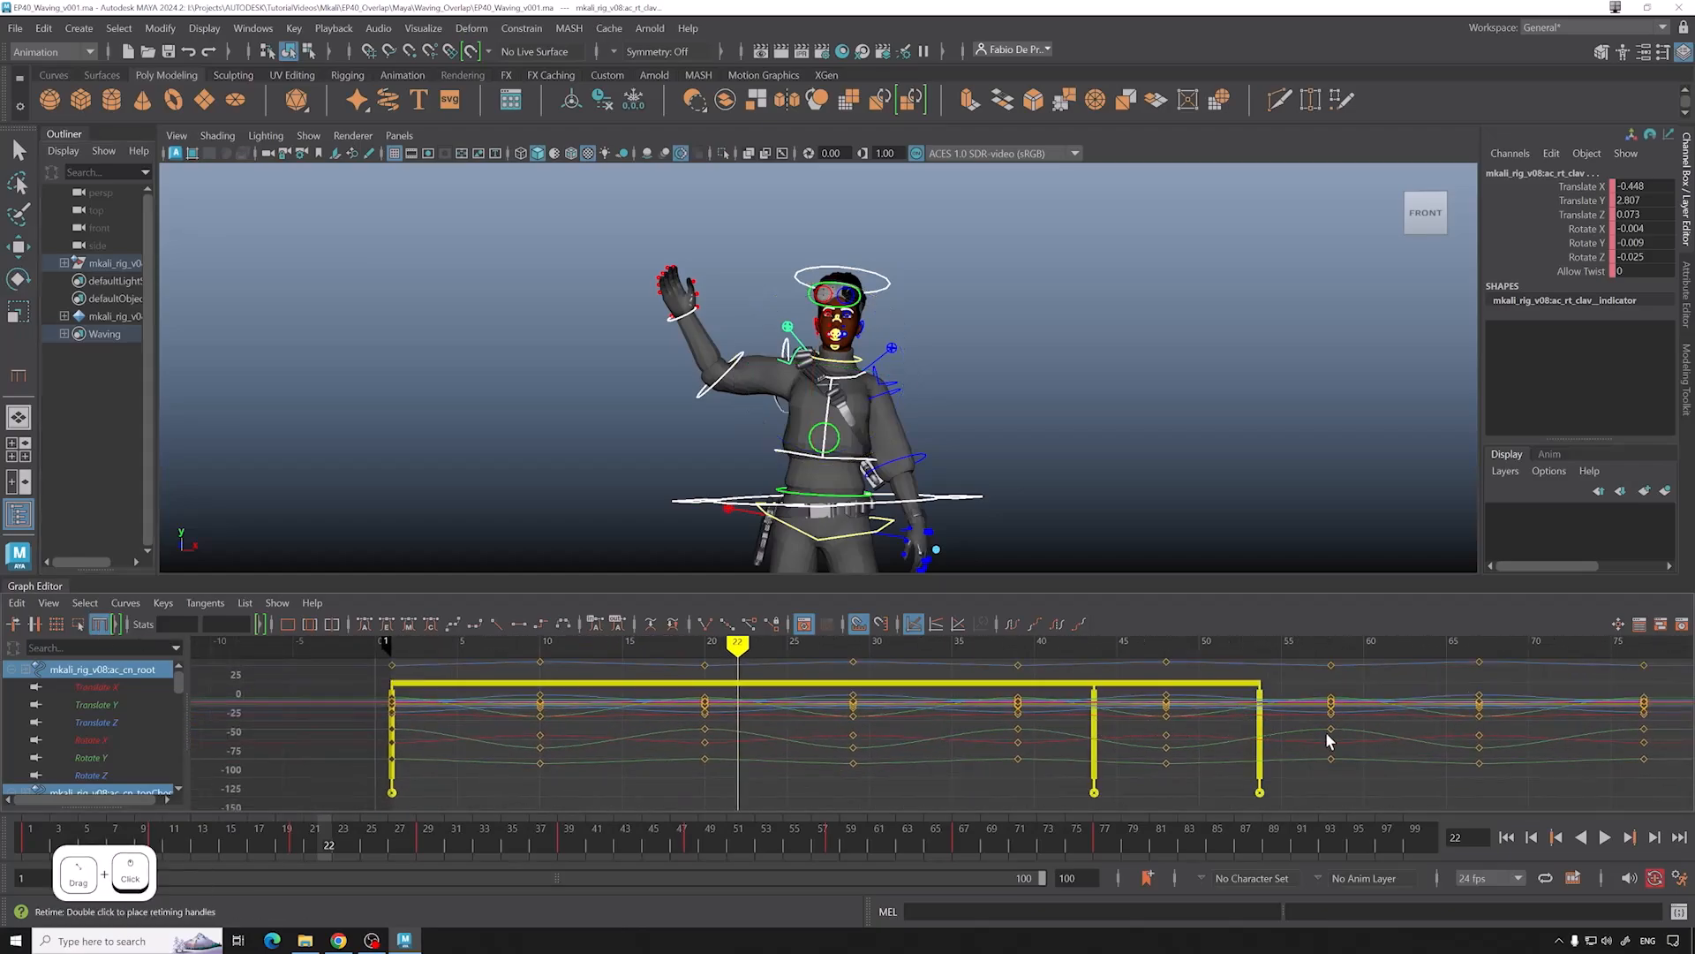
key(ctrl+z)
key(ctrl+z)
Step: Place a Retime handle on the last keys at frame 77, try compressing the wave to about frame 52 and undo that
scroll(1239, 740, down, 3)
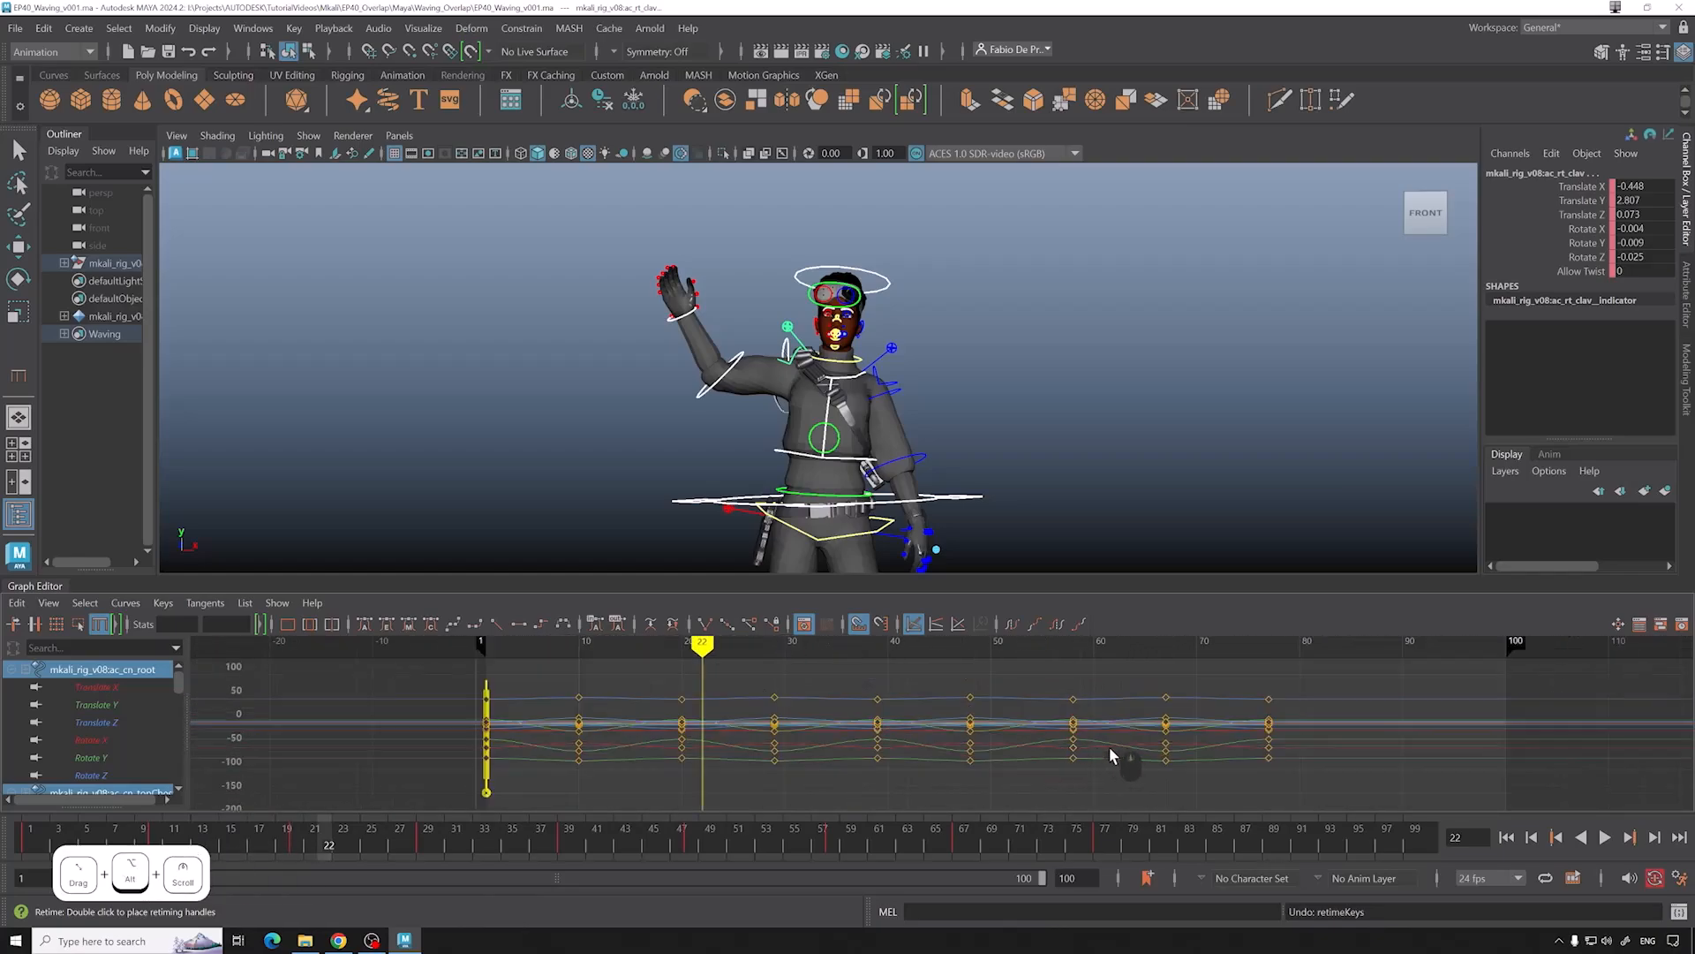
double_click(1269, 731)
mouse_move(1269, 731)
mouse_down()
mouse_move(1162, 777)
mouse_move(1385, 715)
mouse_move(1012, 731)
mouse_up()
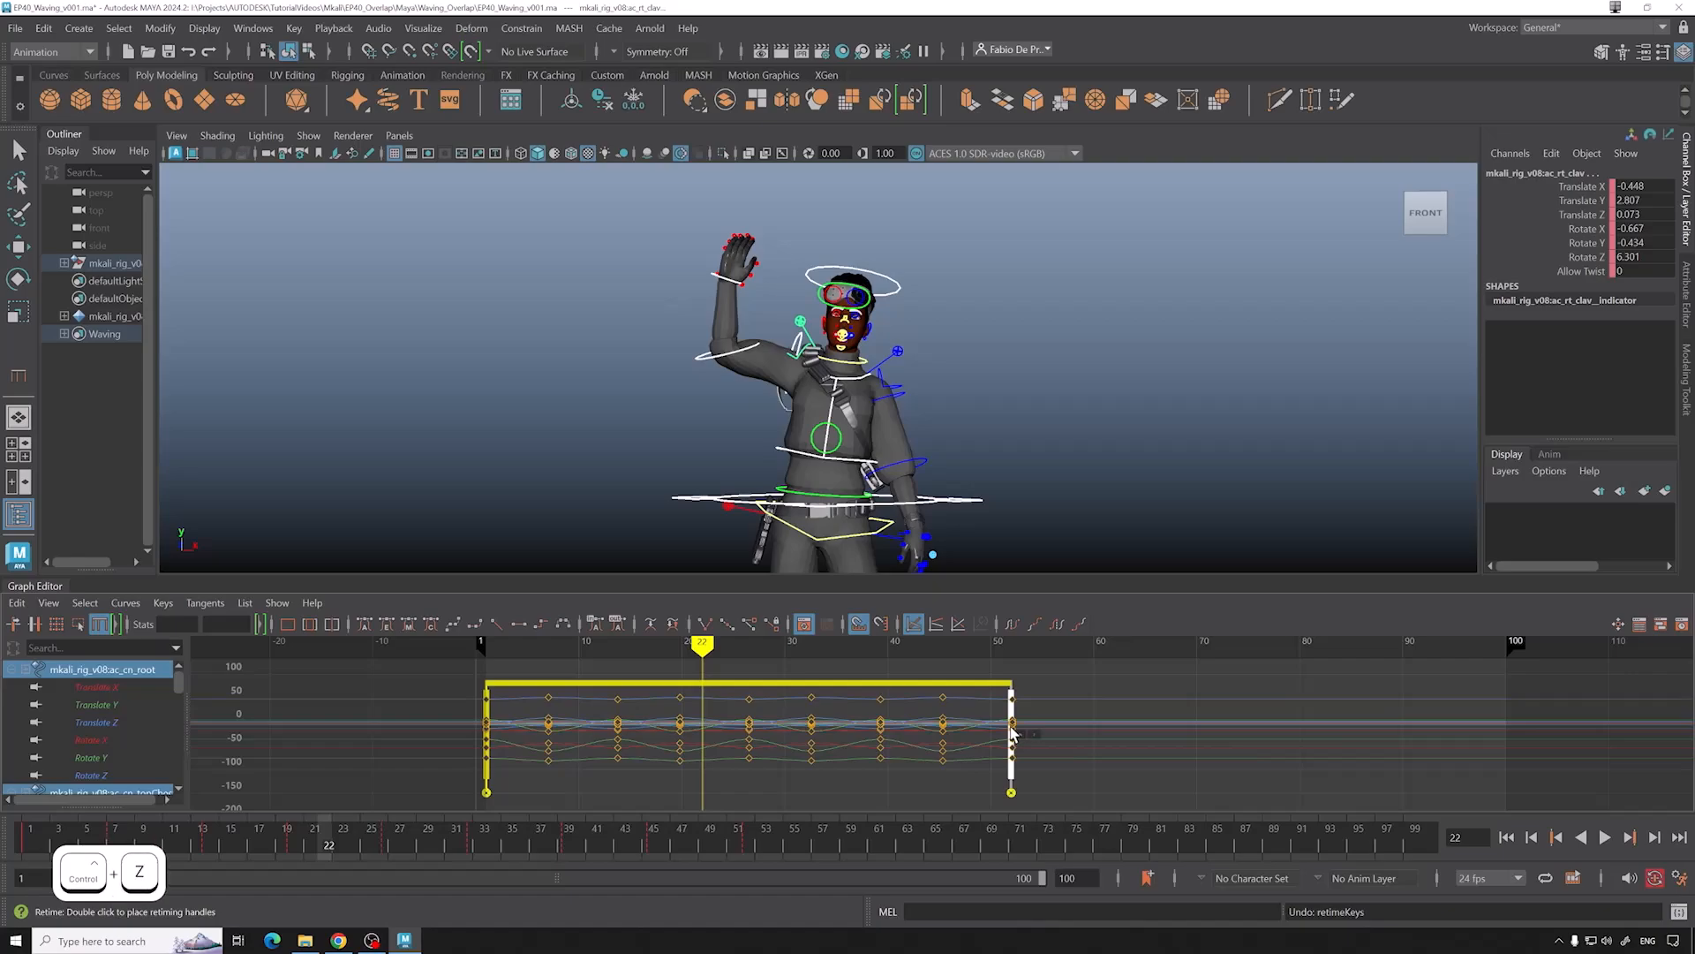
key(ctrl+z)
Step: Try retiming the middle of the wave with extra Retime handles, and undo these changes
double_click(923, 741)
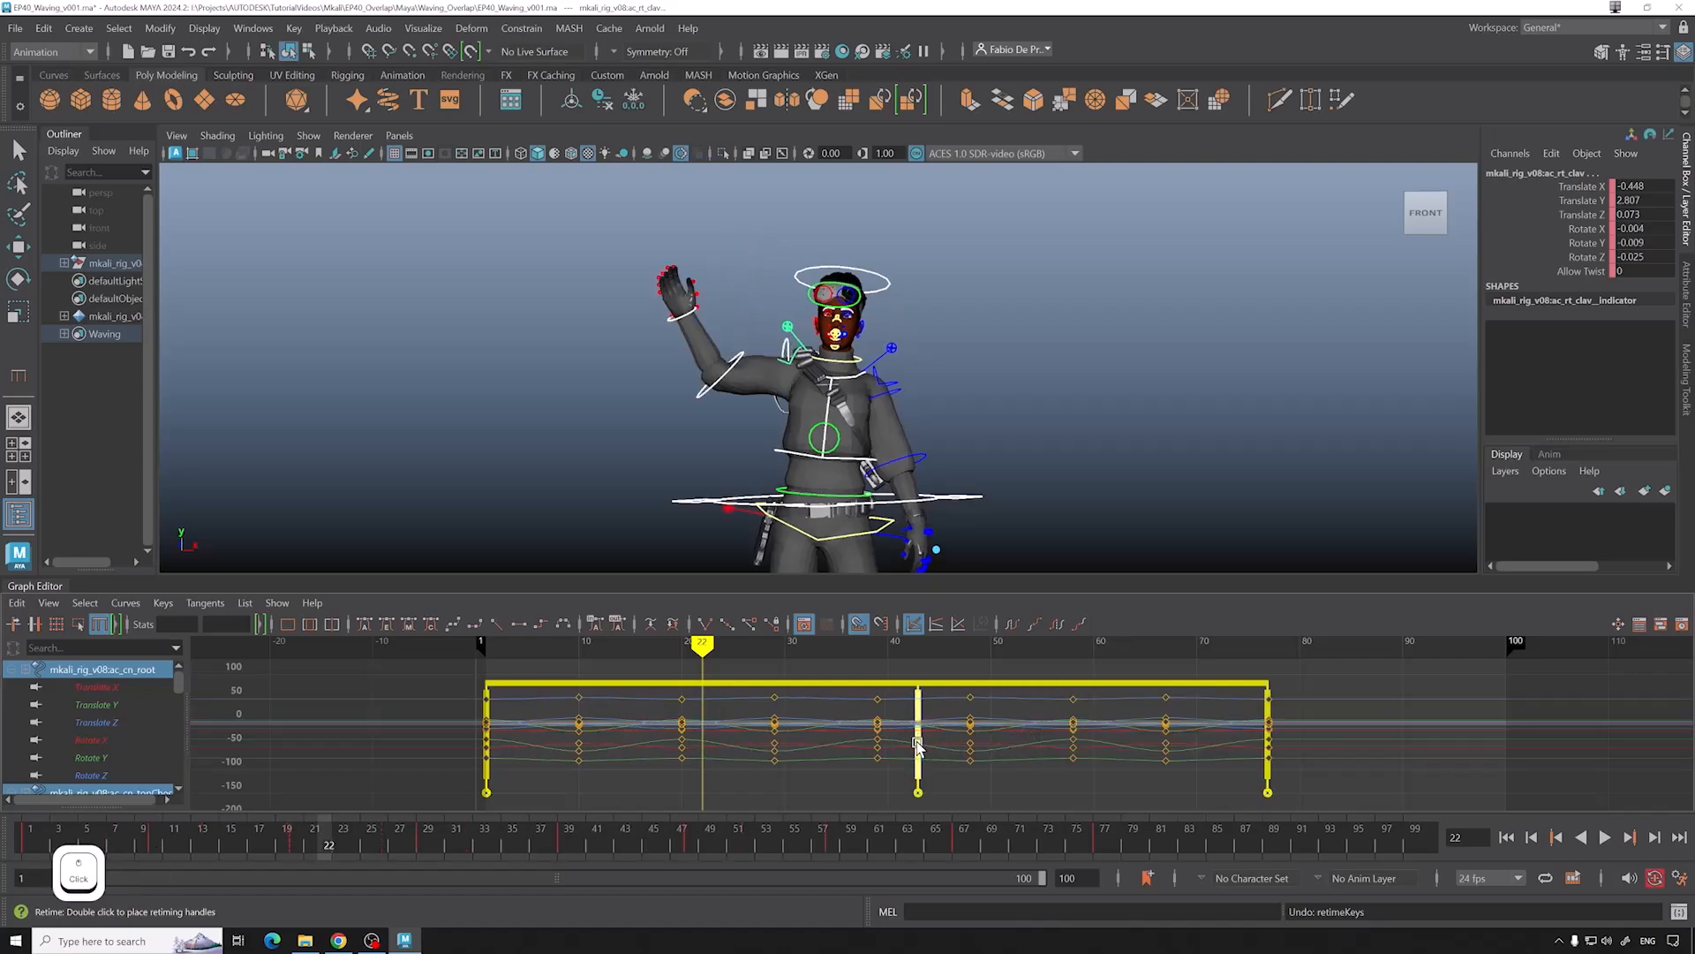
mouse_move(706, 738)
mouse_down()
mouse_move(824, 737)
mouse_move(688, 746)
mouse_up()
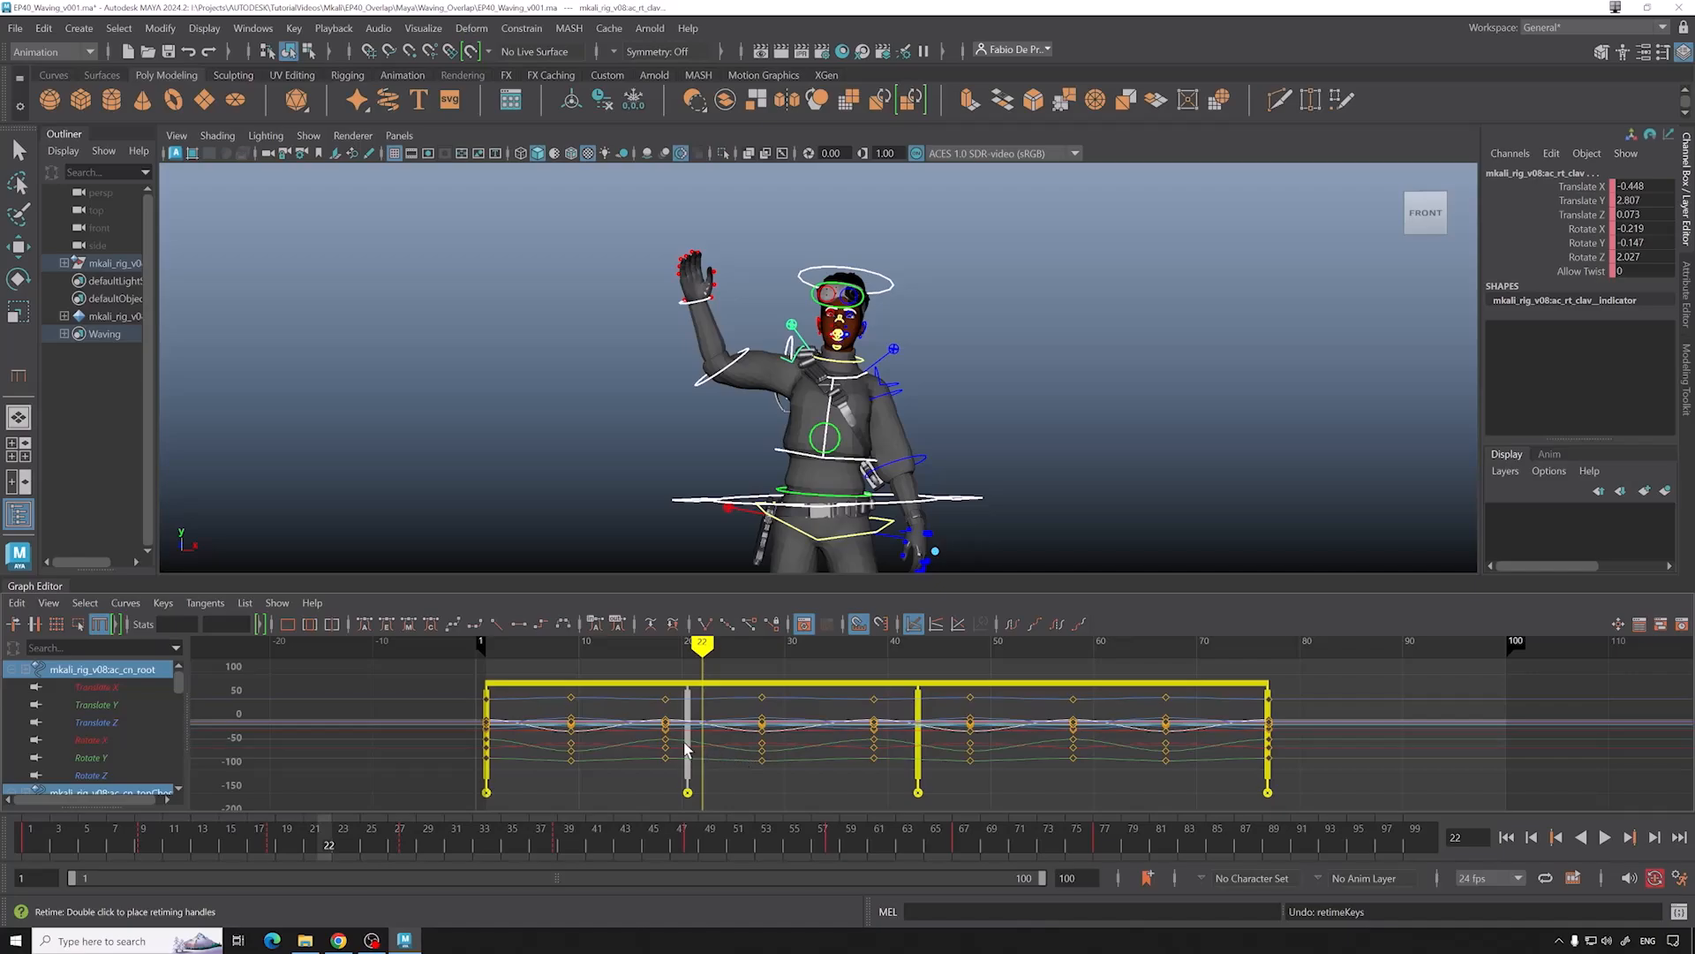
key(ctrl+z)
key(ctrl+z)
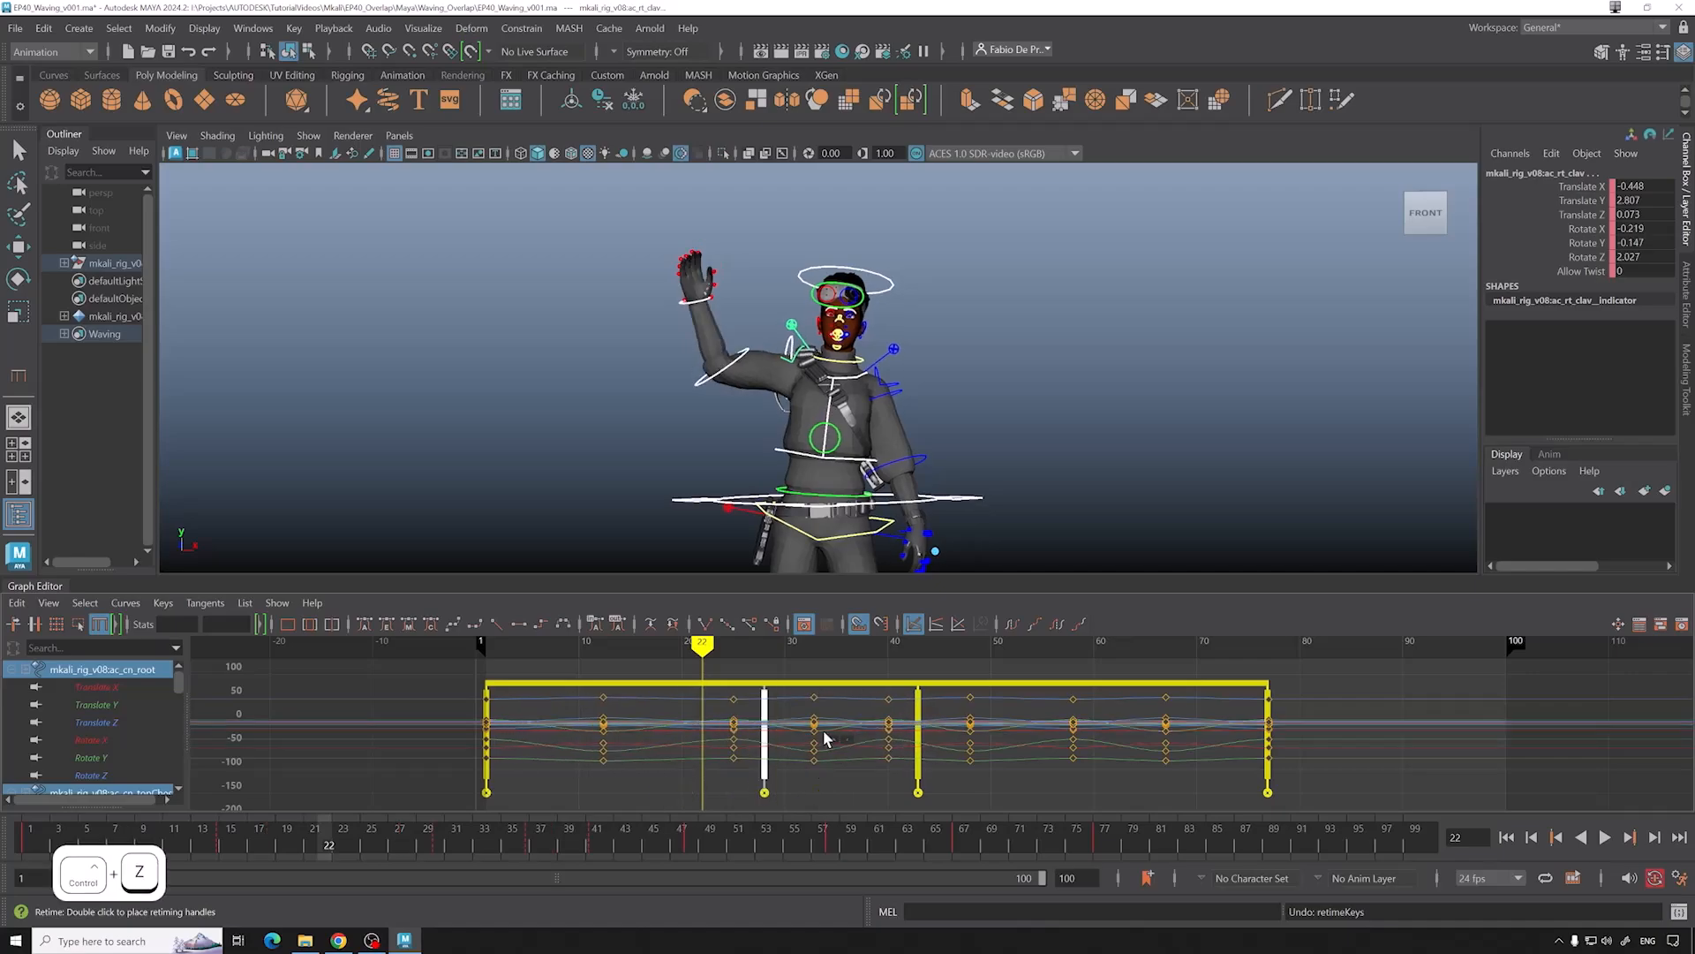
key(ctrl+z)
key(ctrl+z)
key(ctrl+z)
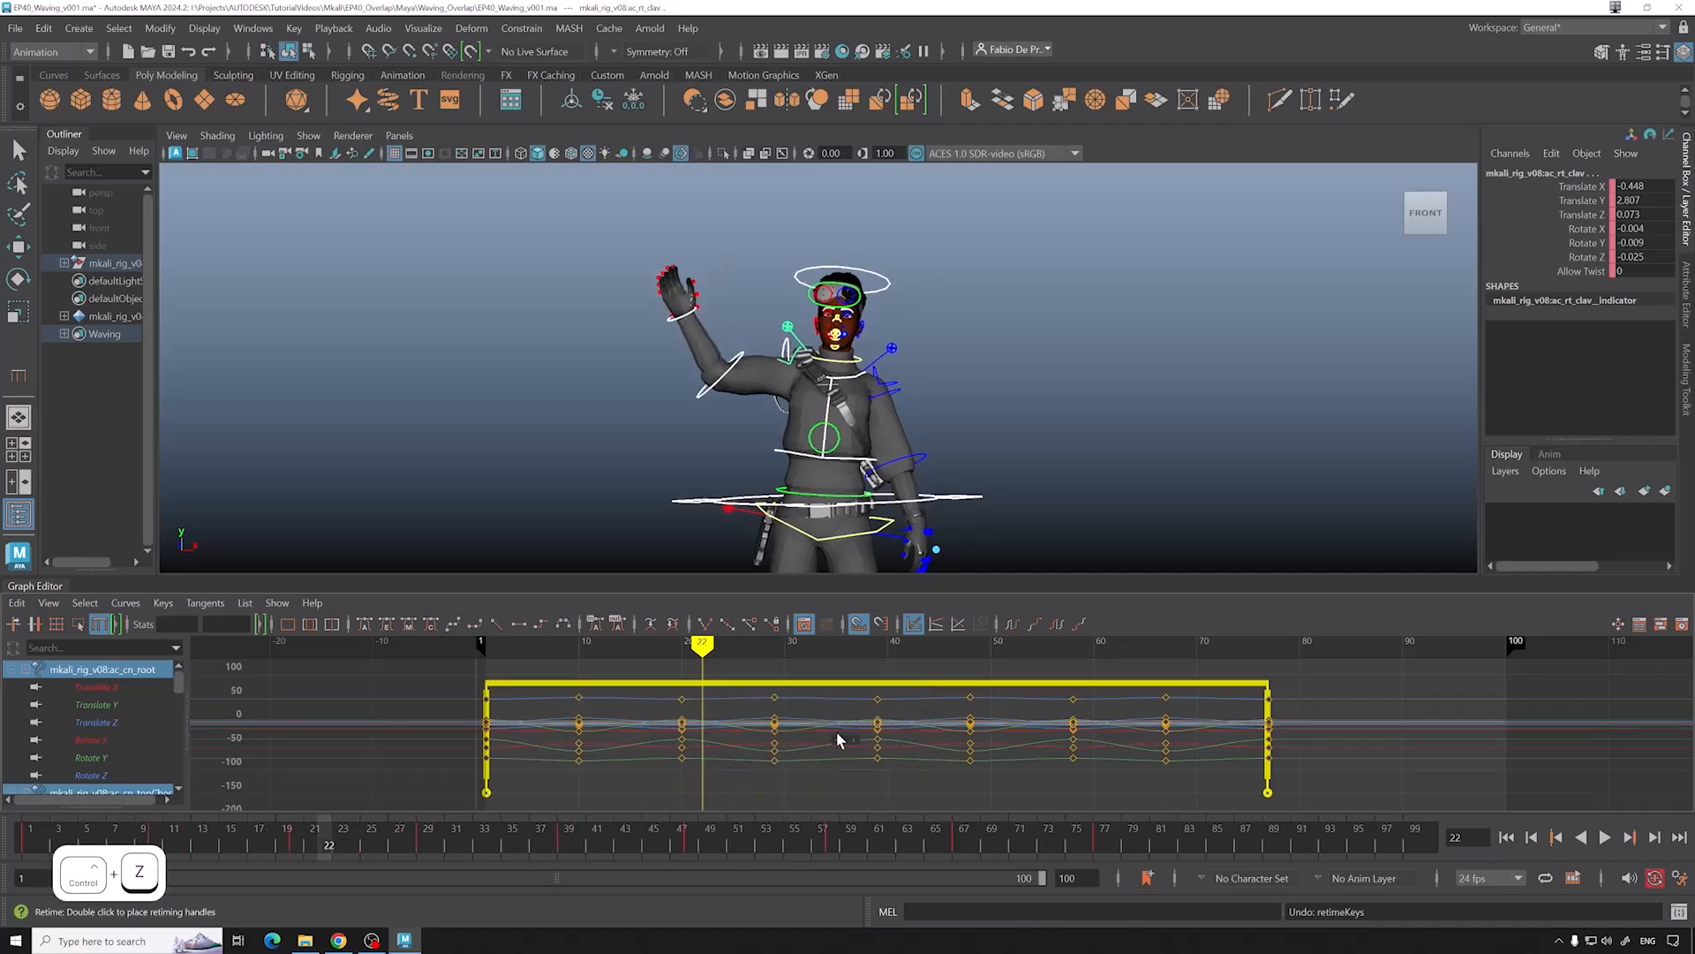
Step: Stretch the whole wave with the end Retime handle so the last keys fall at about frame 80, checking the playback
drag(1095, 835, 1106, 830)
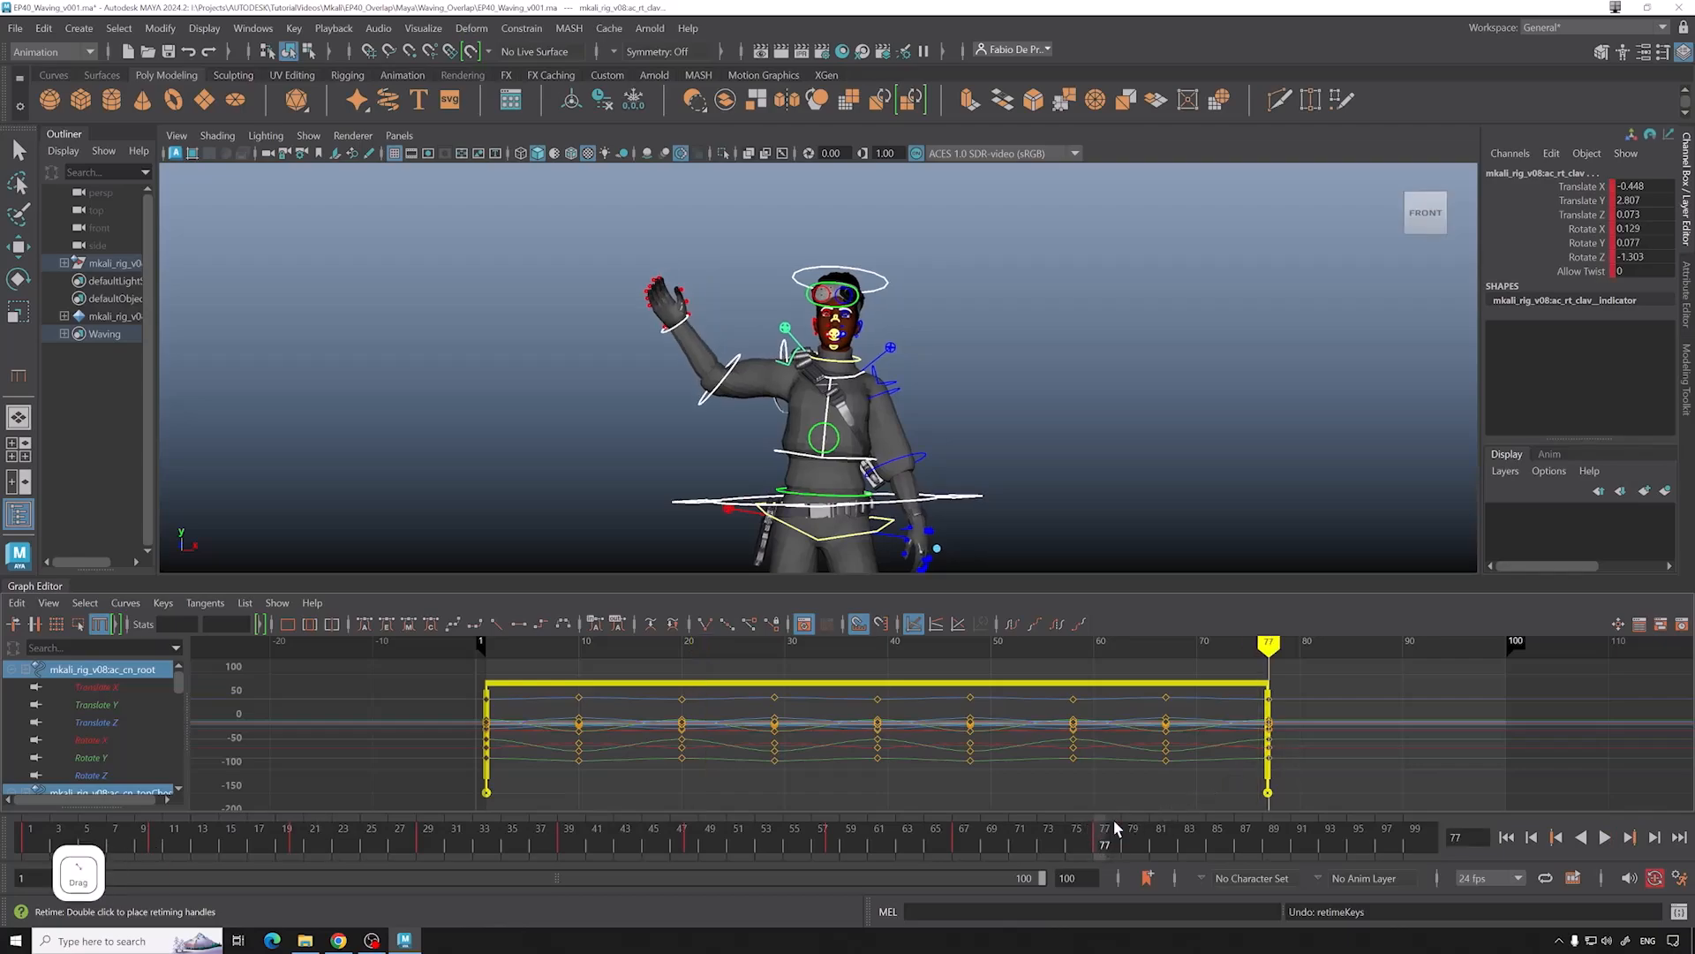
drag(1268, 731, 1336, 749)
key(alt+v)
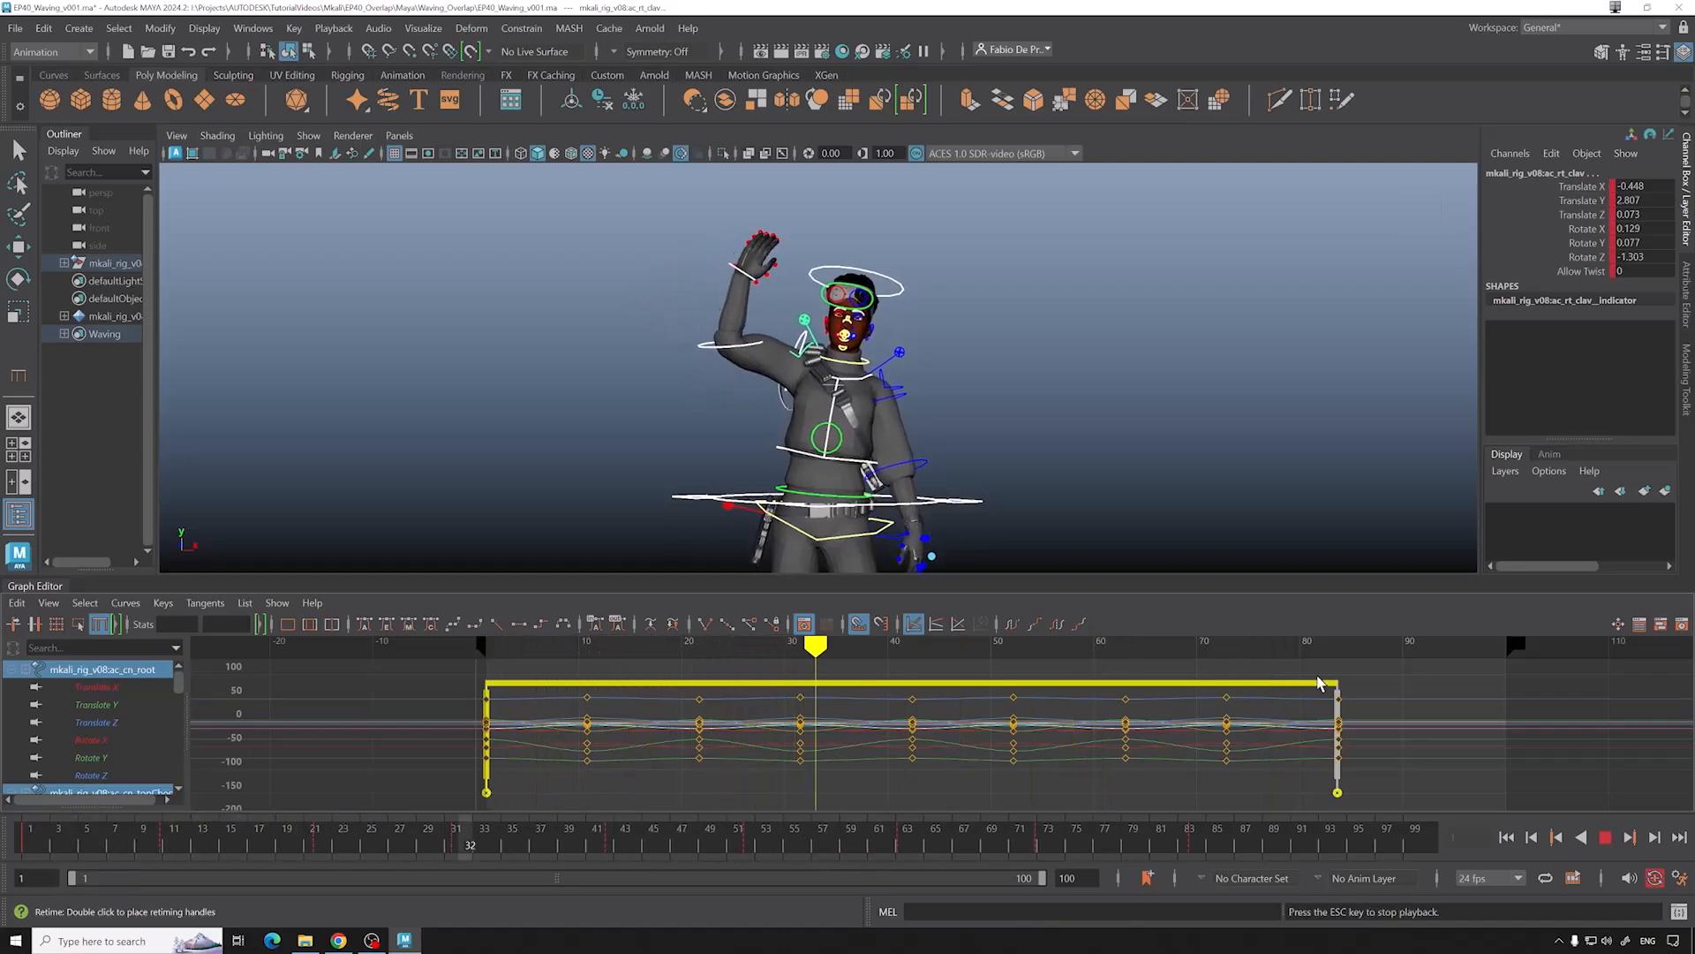
key(alt+v)
drag(1337, 735, 1303, 736)
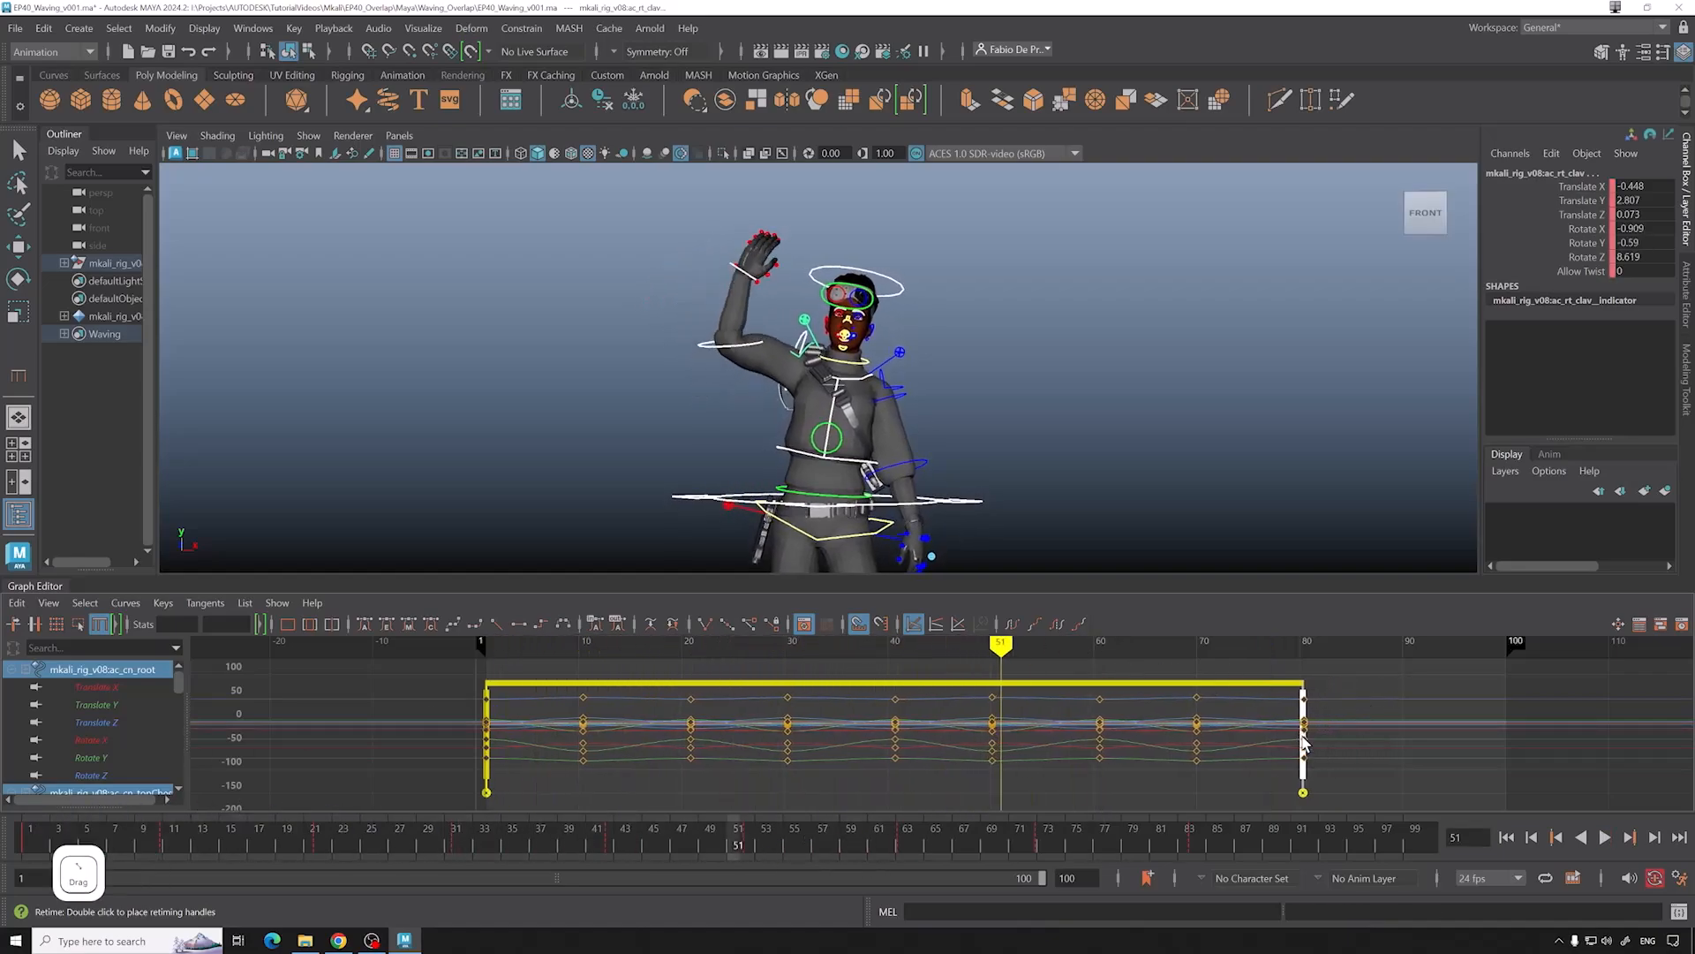
scroll(1308, 739, down, 2)
drag(557, 836, 853, 850)
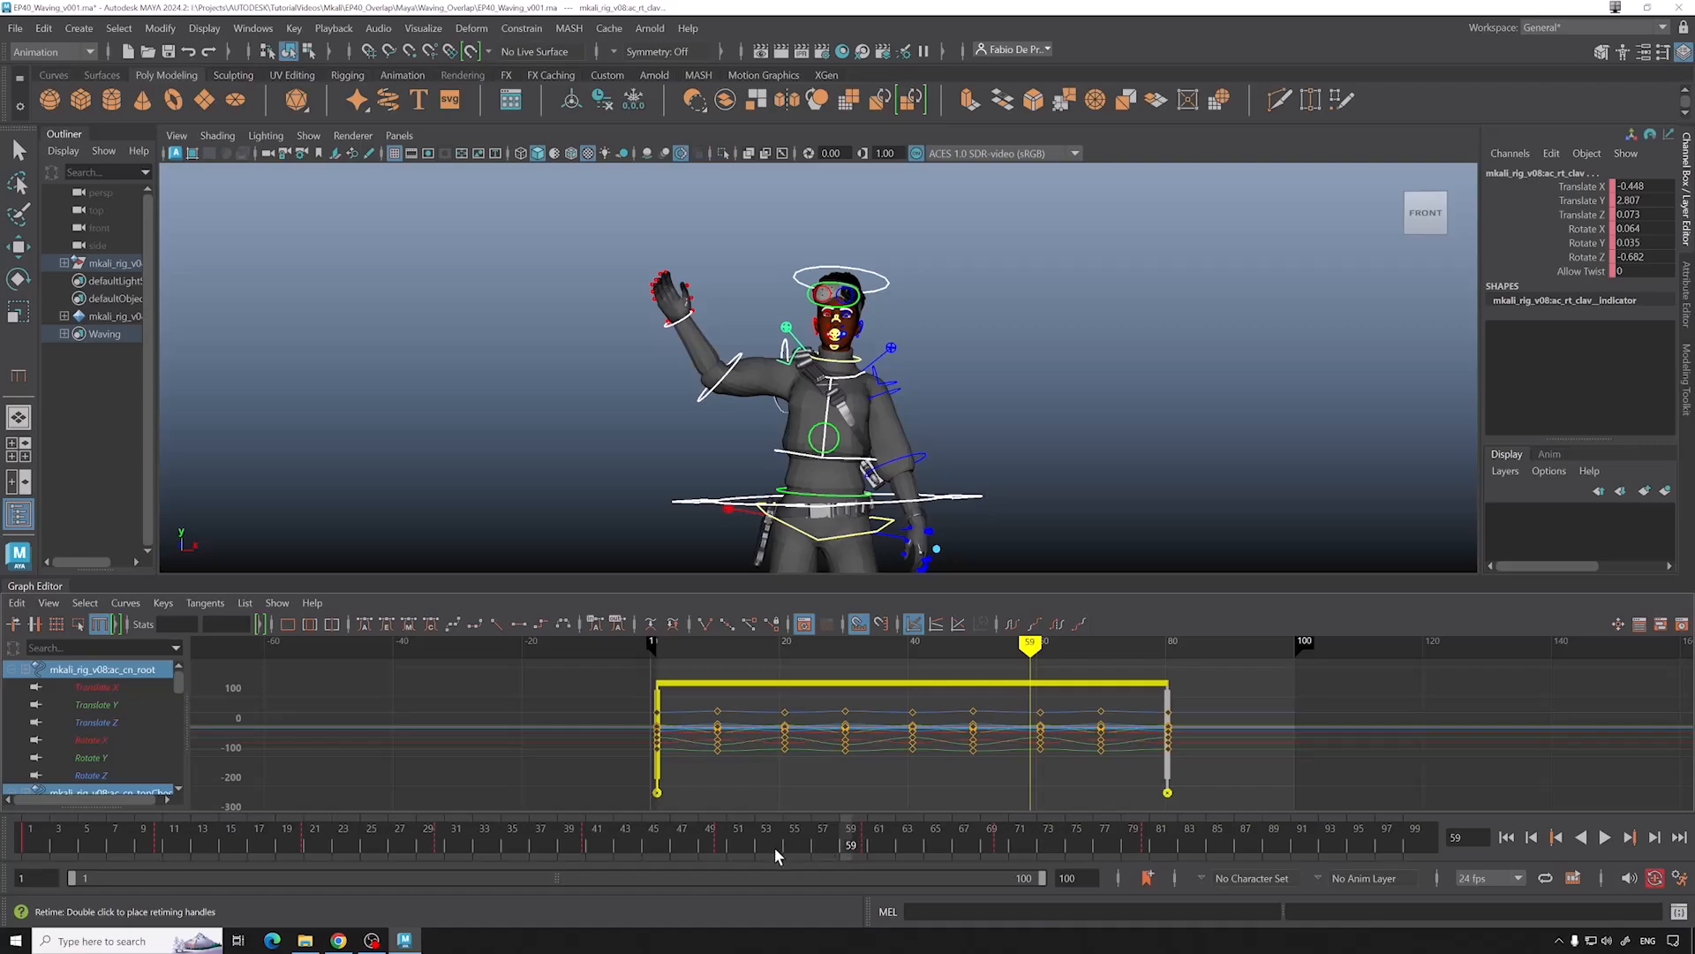
Step: Select all the retimed keys in the Graph Editor and snap them to whole frames
key(w)
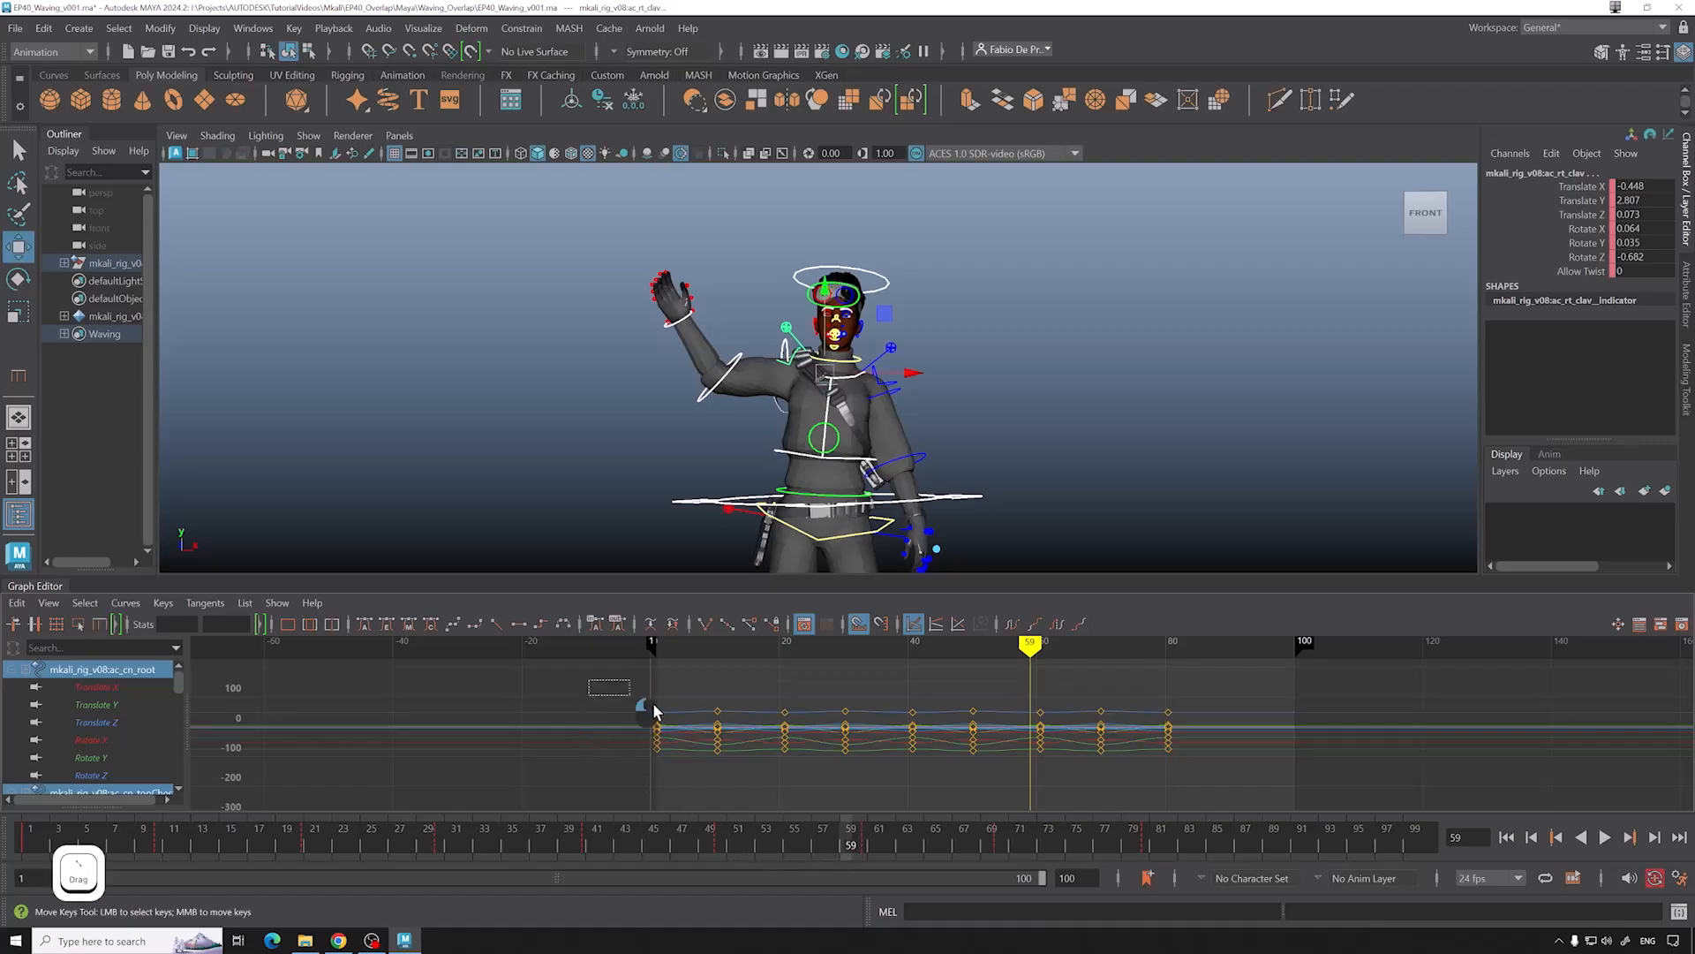
drag(618, 693, 1262, 821)
click(32, 606)
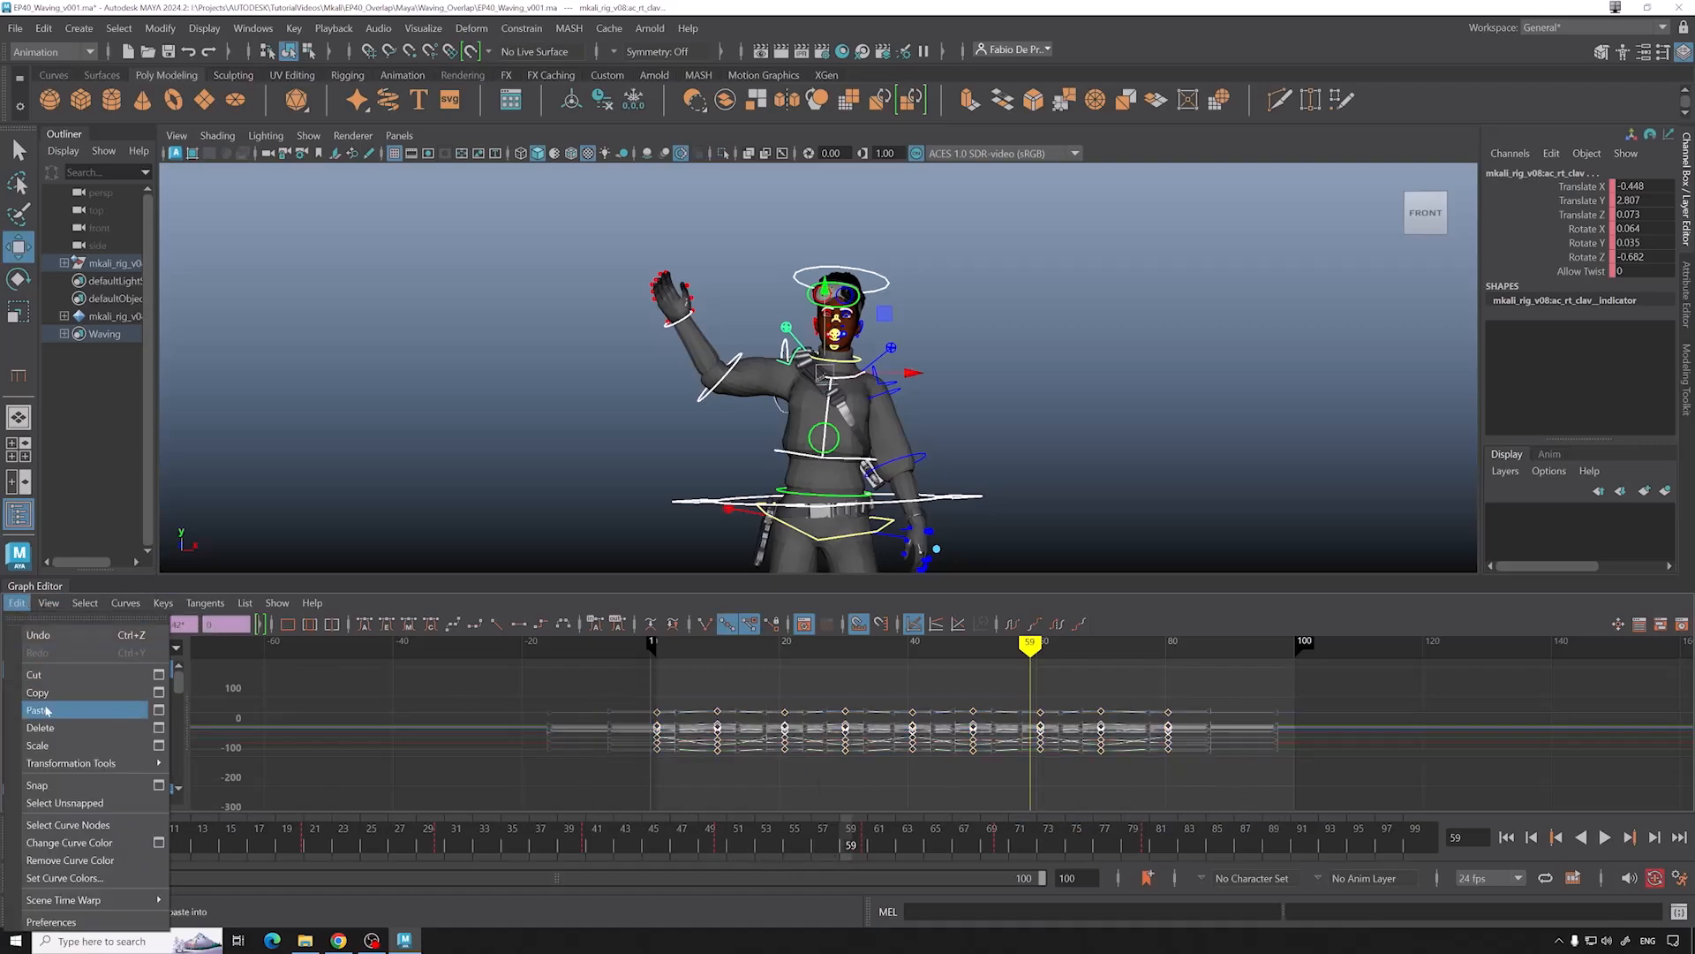
click(93, 790)
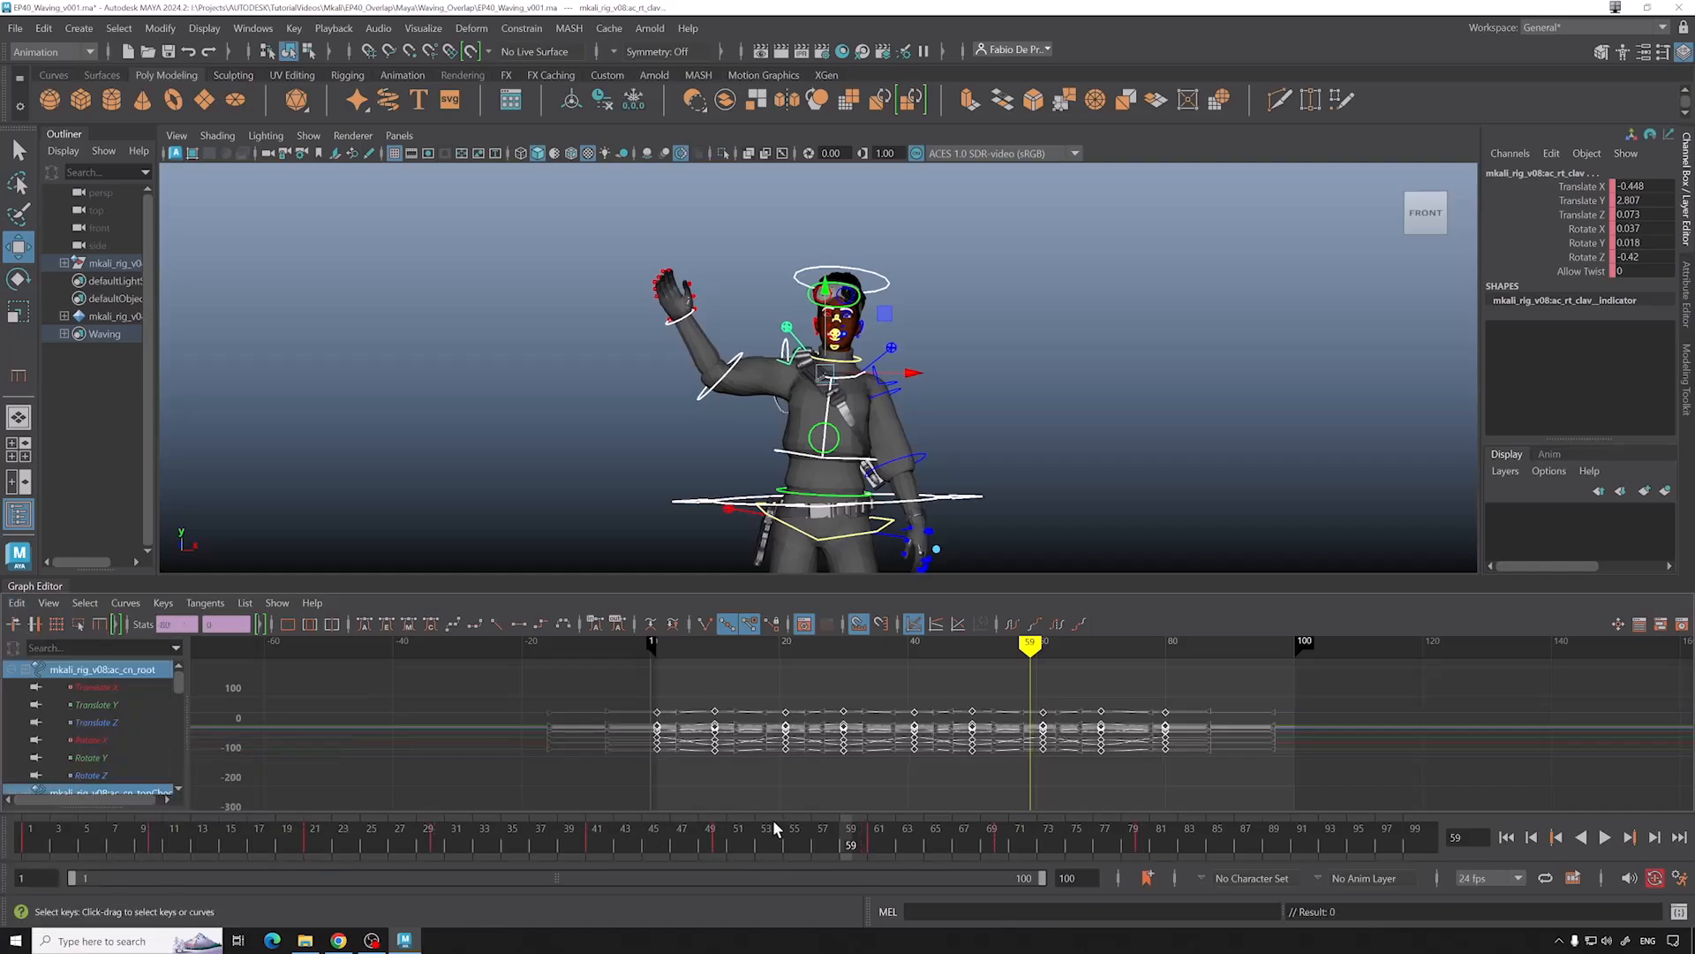
Step: Play the snapped waving animation to check its timing, and save the scene
key(alt+v)
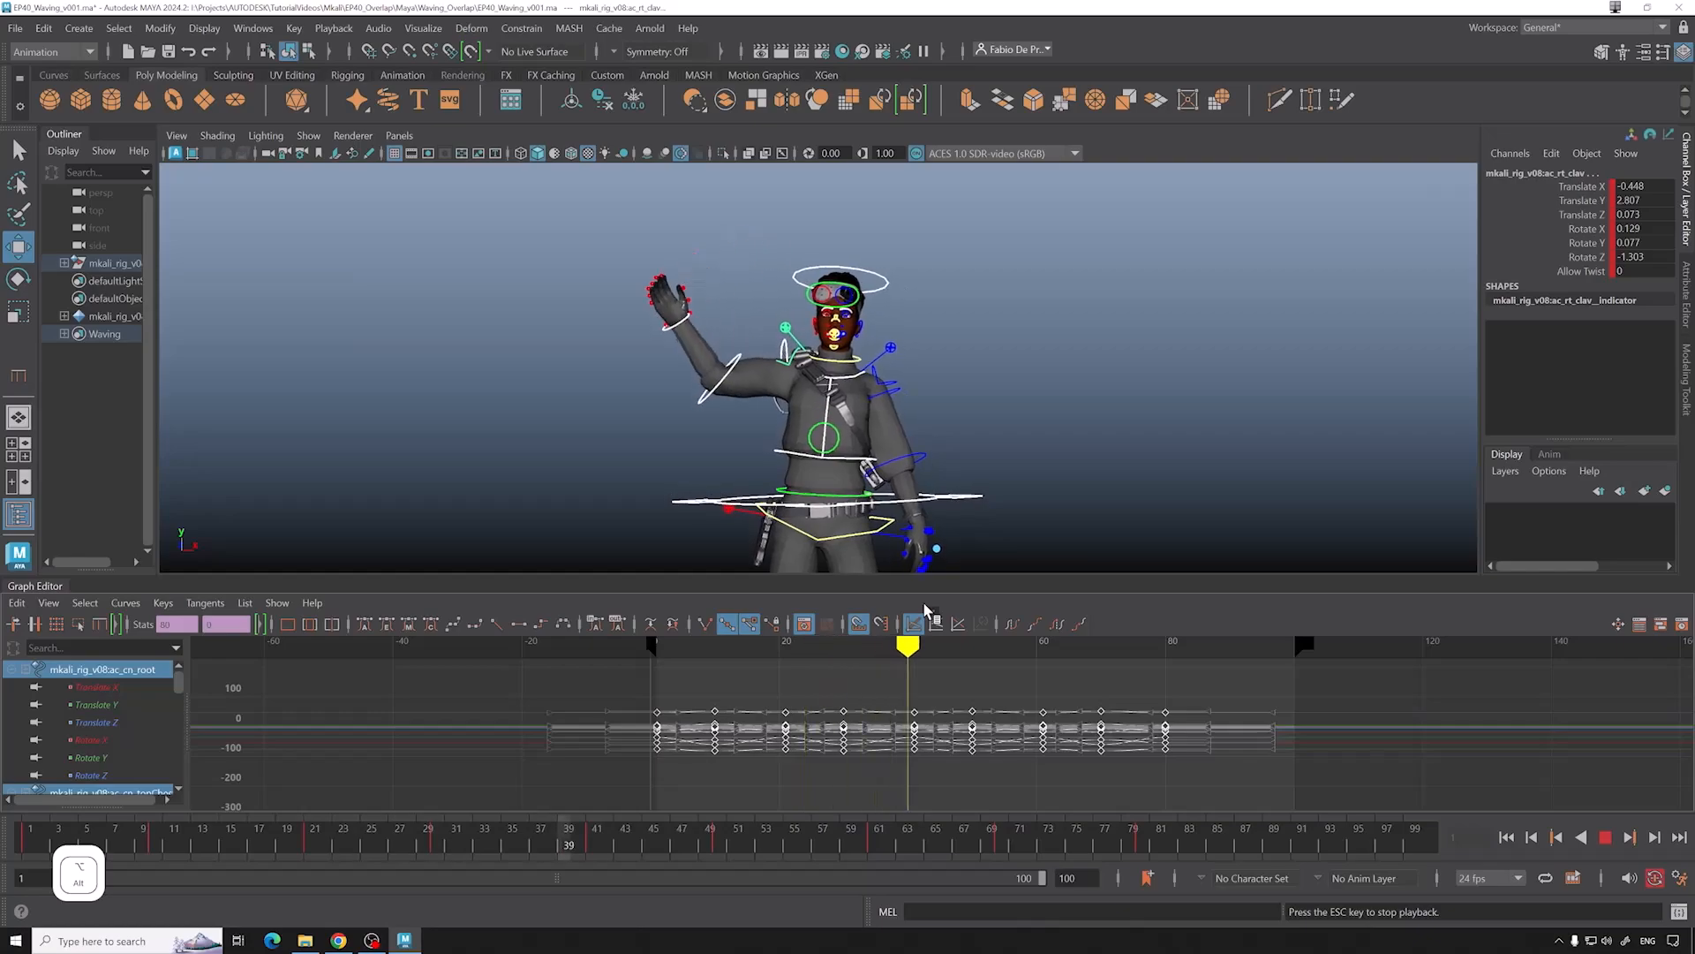
key(alt+v)
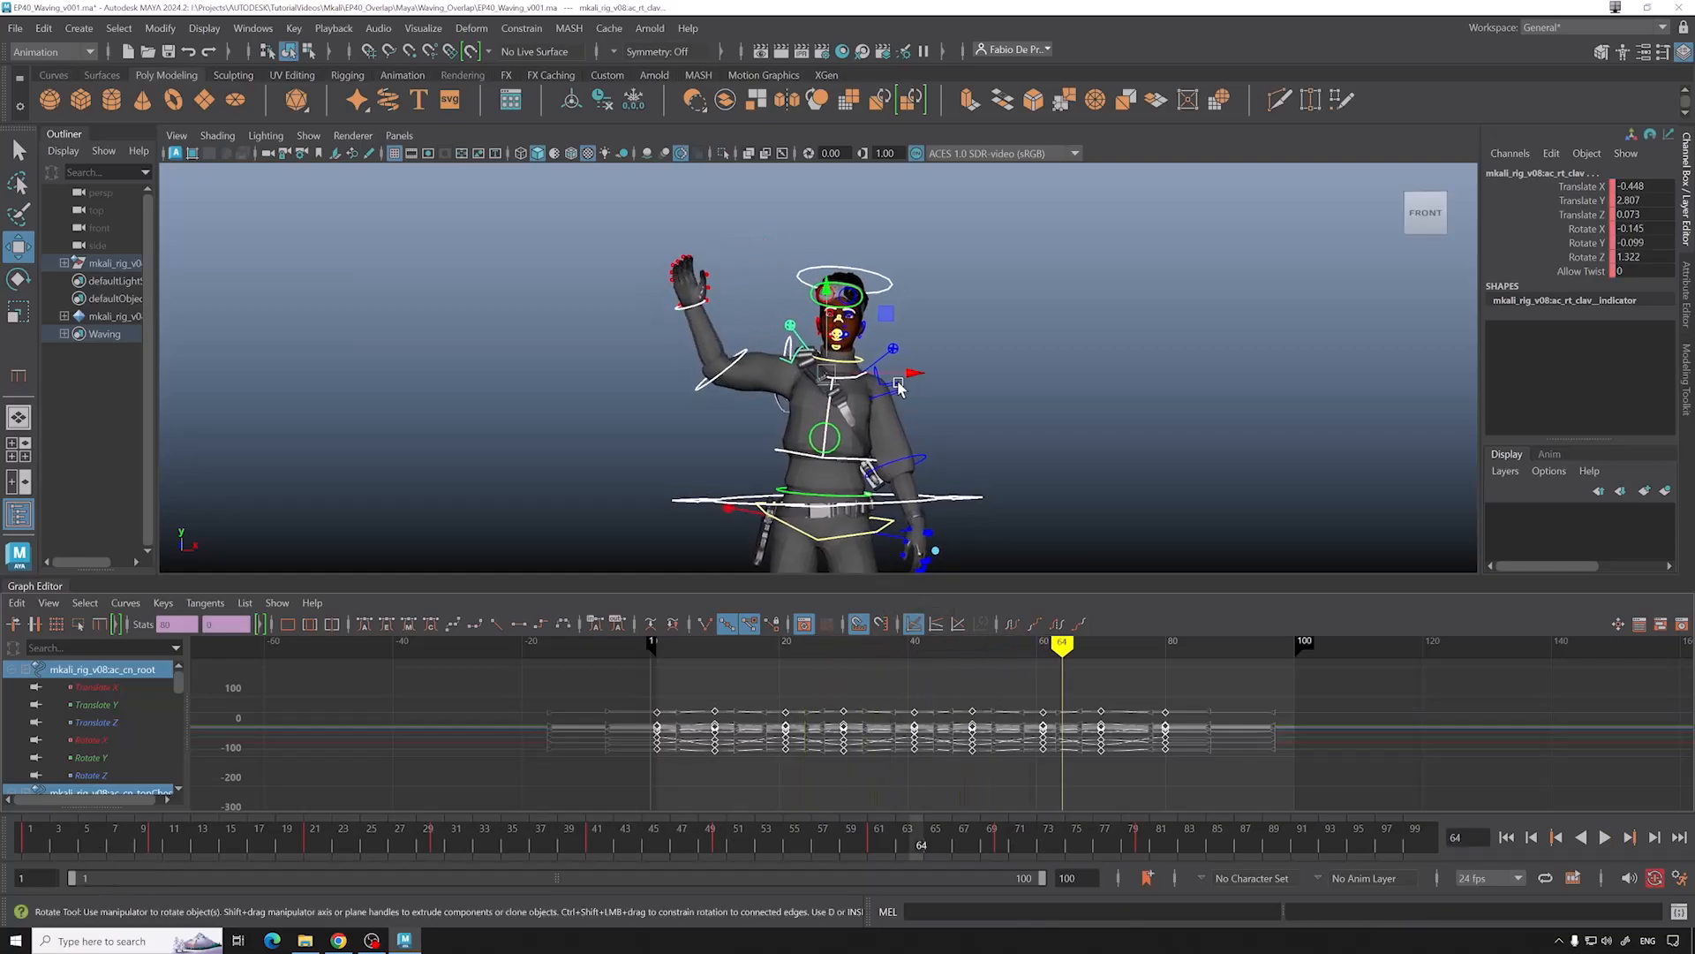
key(ctrl+s)
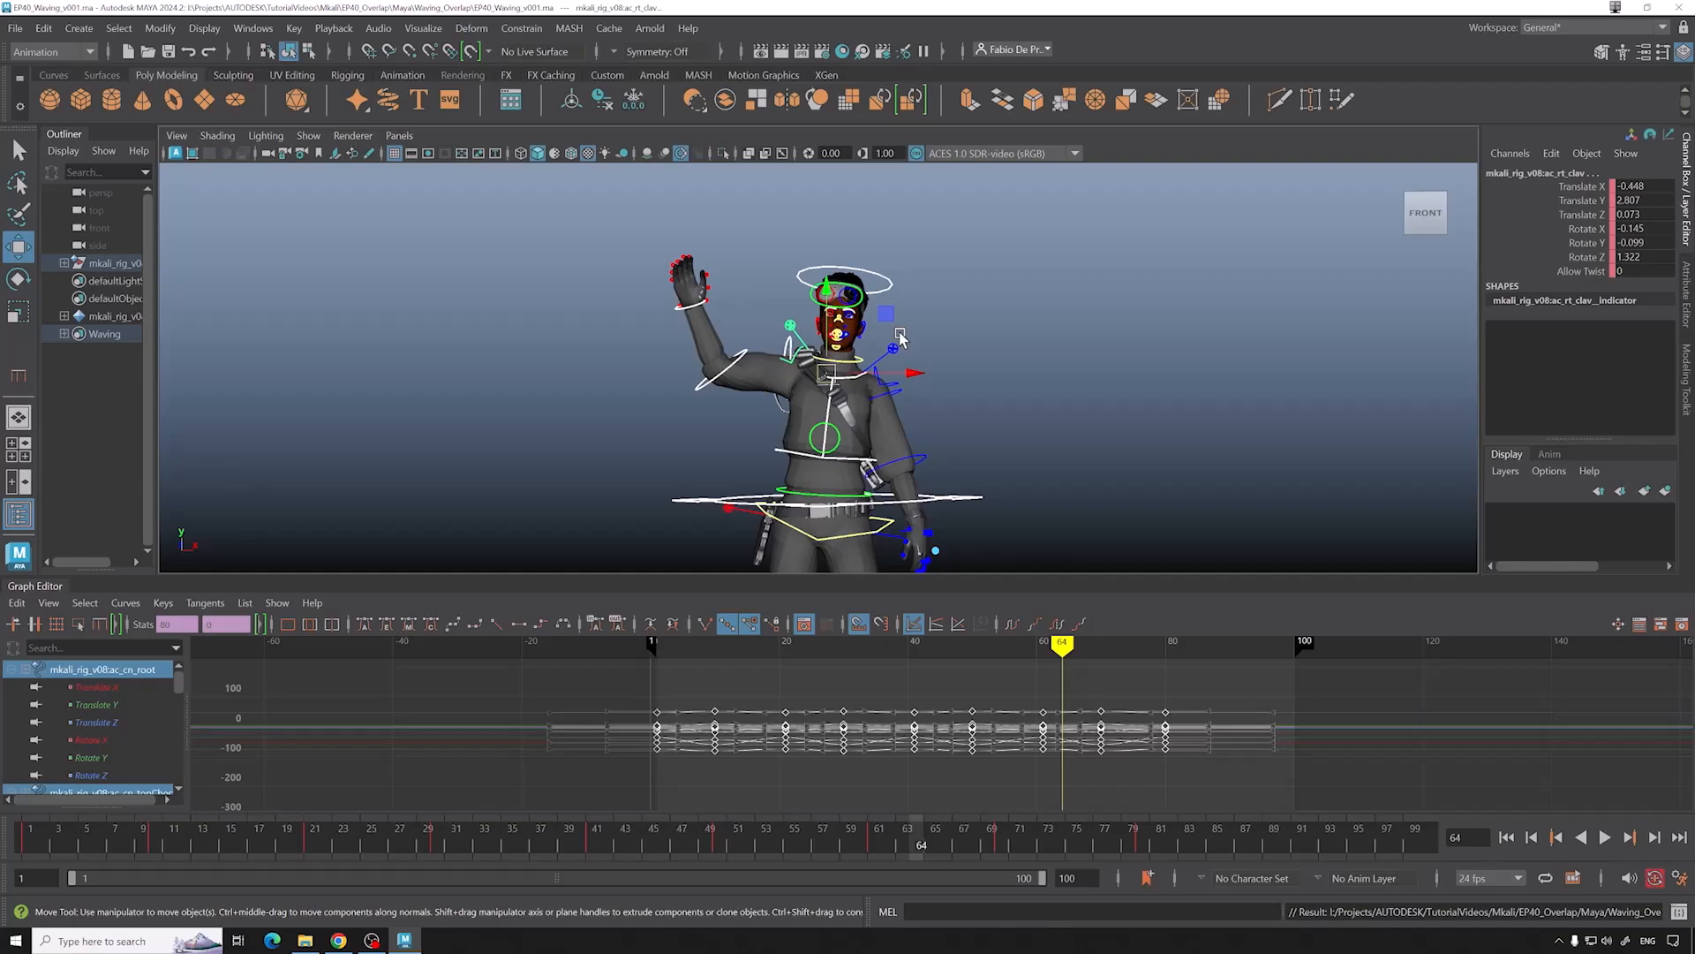
Step: Examine the character's upper body up close, including the animation curves of the root and chest controls
alt+middle_drag(935, 415, 1031, 446)
click(1031, 446)
key(ctrl+z)
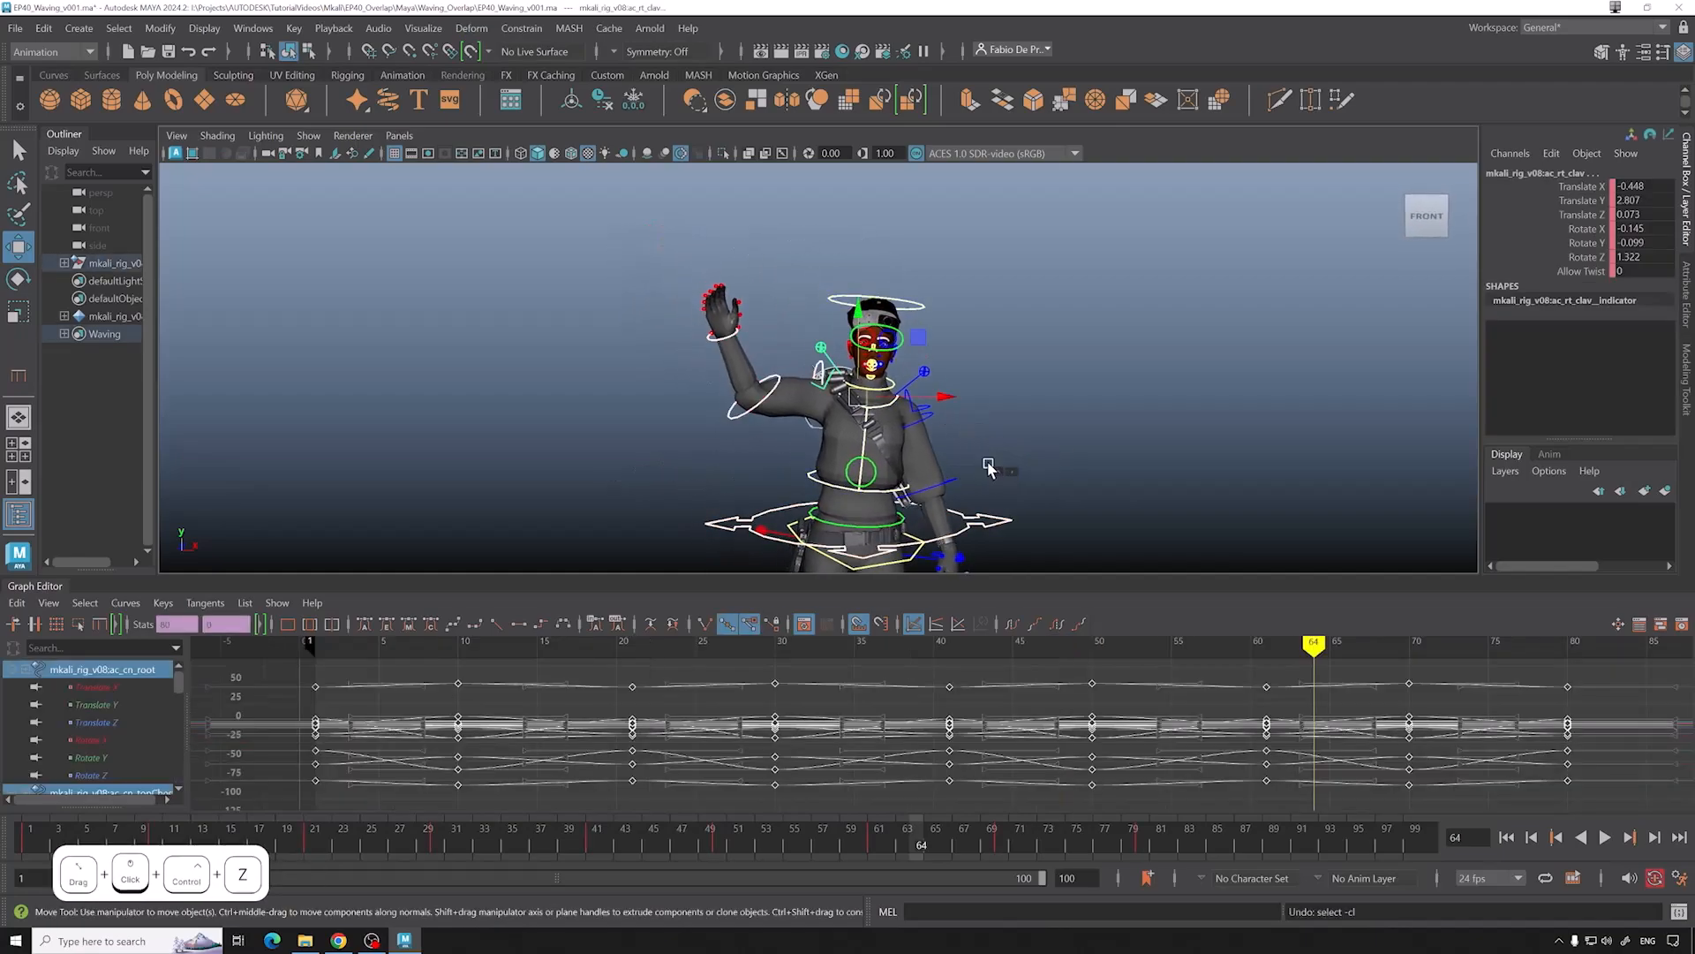
scroll(1025, 462, up, 3)
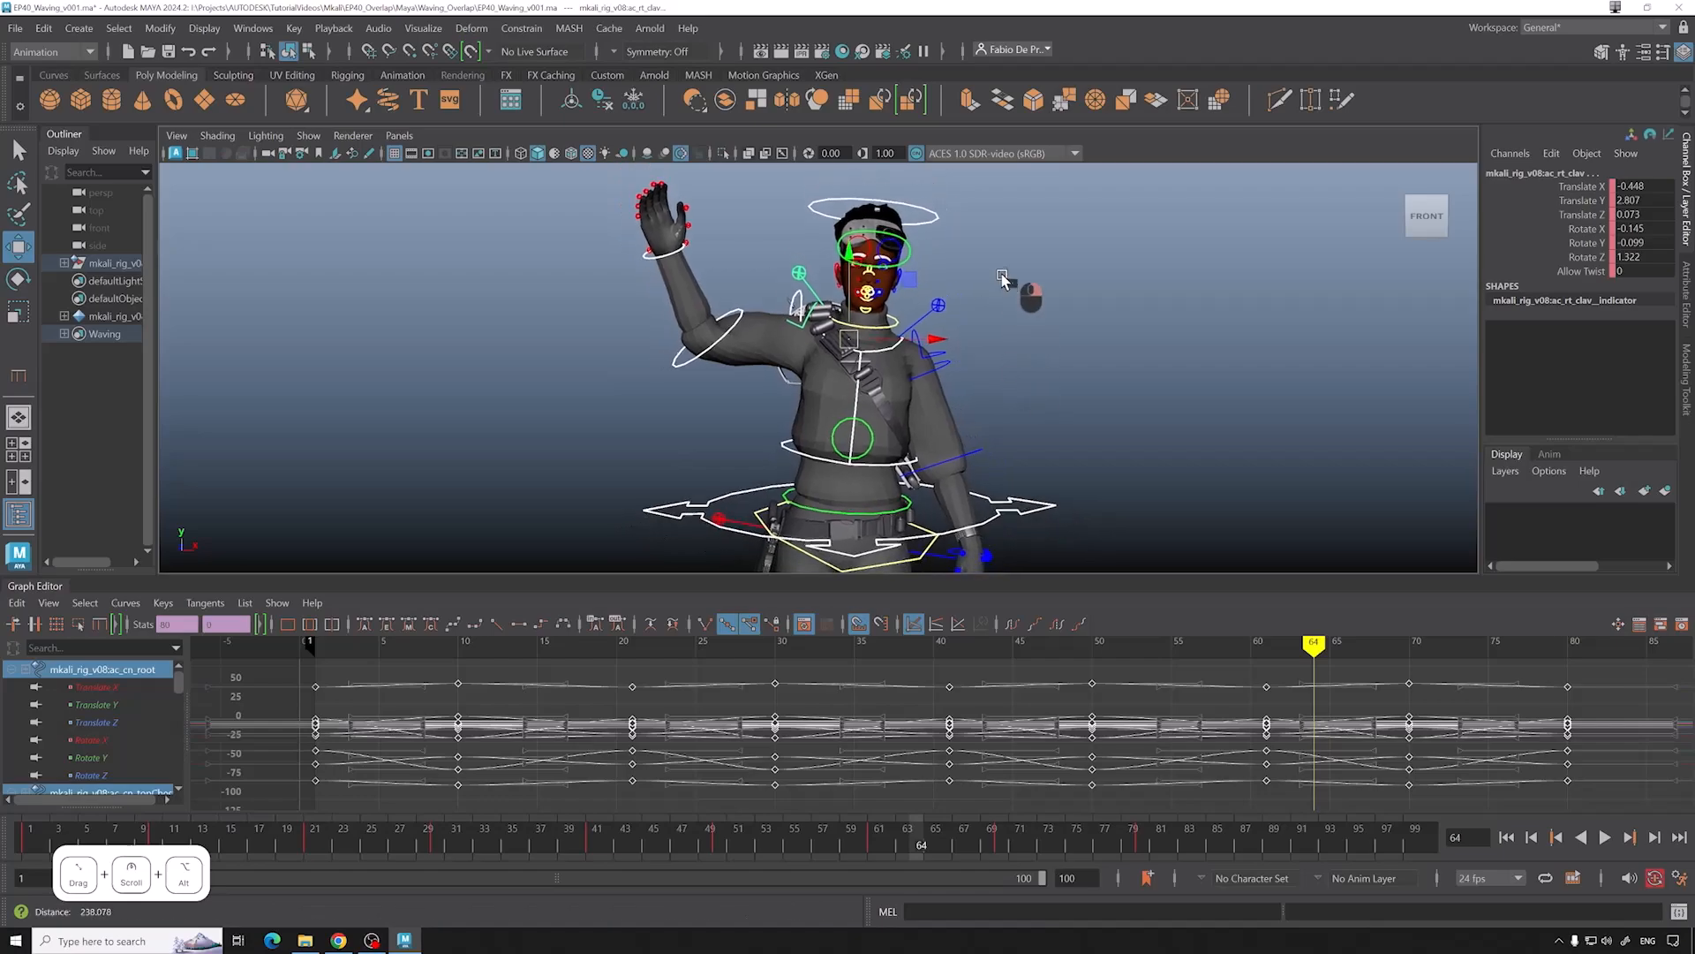
alt+middle_drag(1024, 299, 997, 336)
alt+drag(996, 333, 996, 357)
scroll(1014, 463, up, 3)
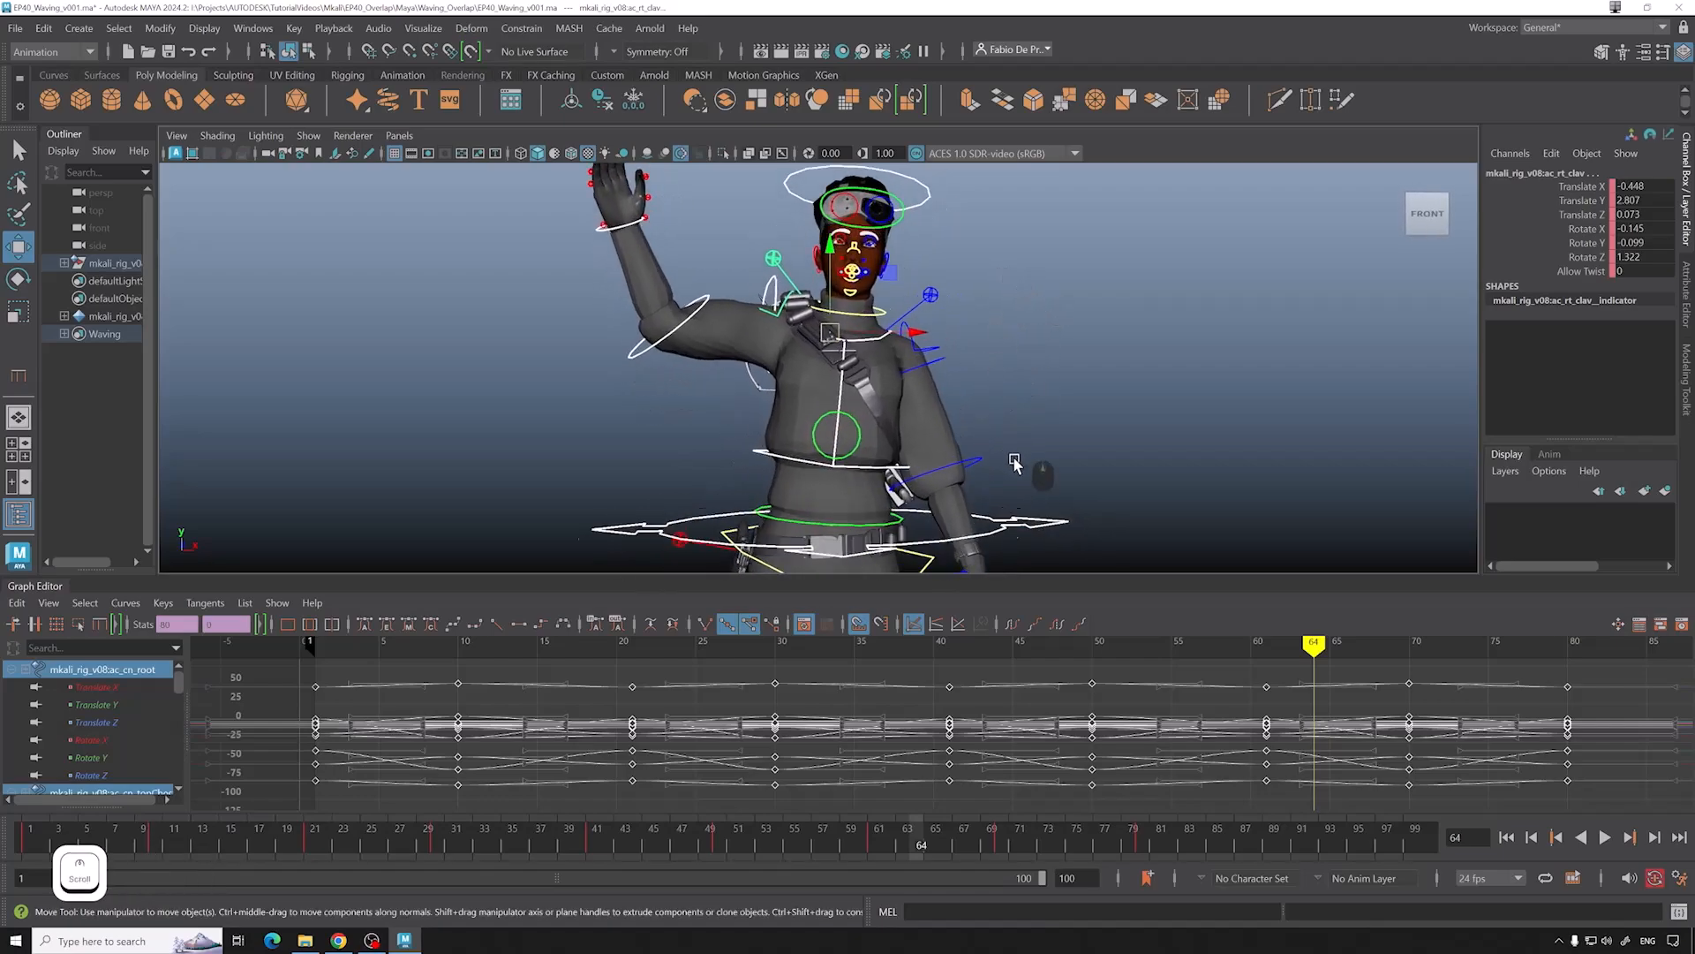
click(1051, 544)
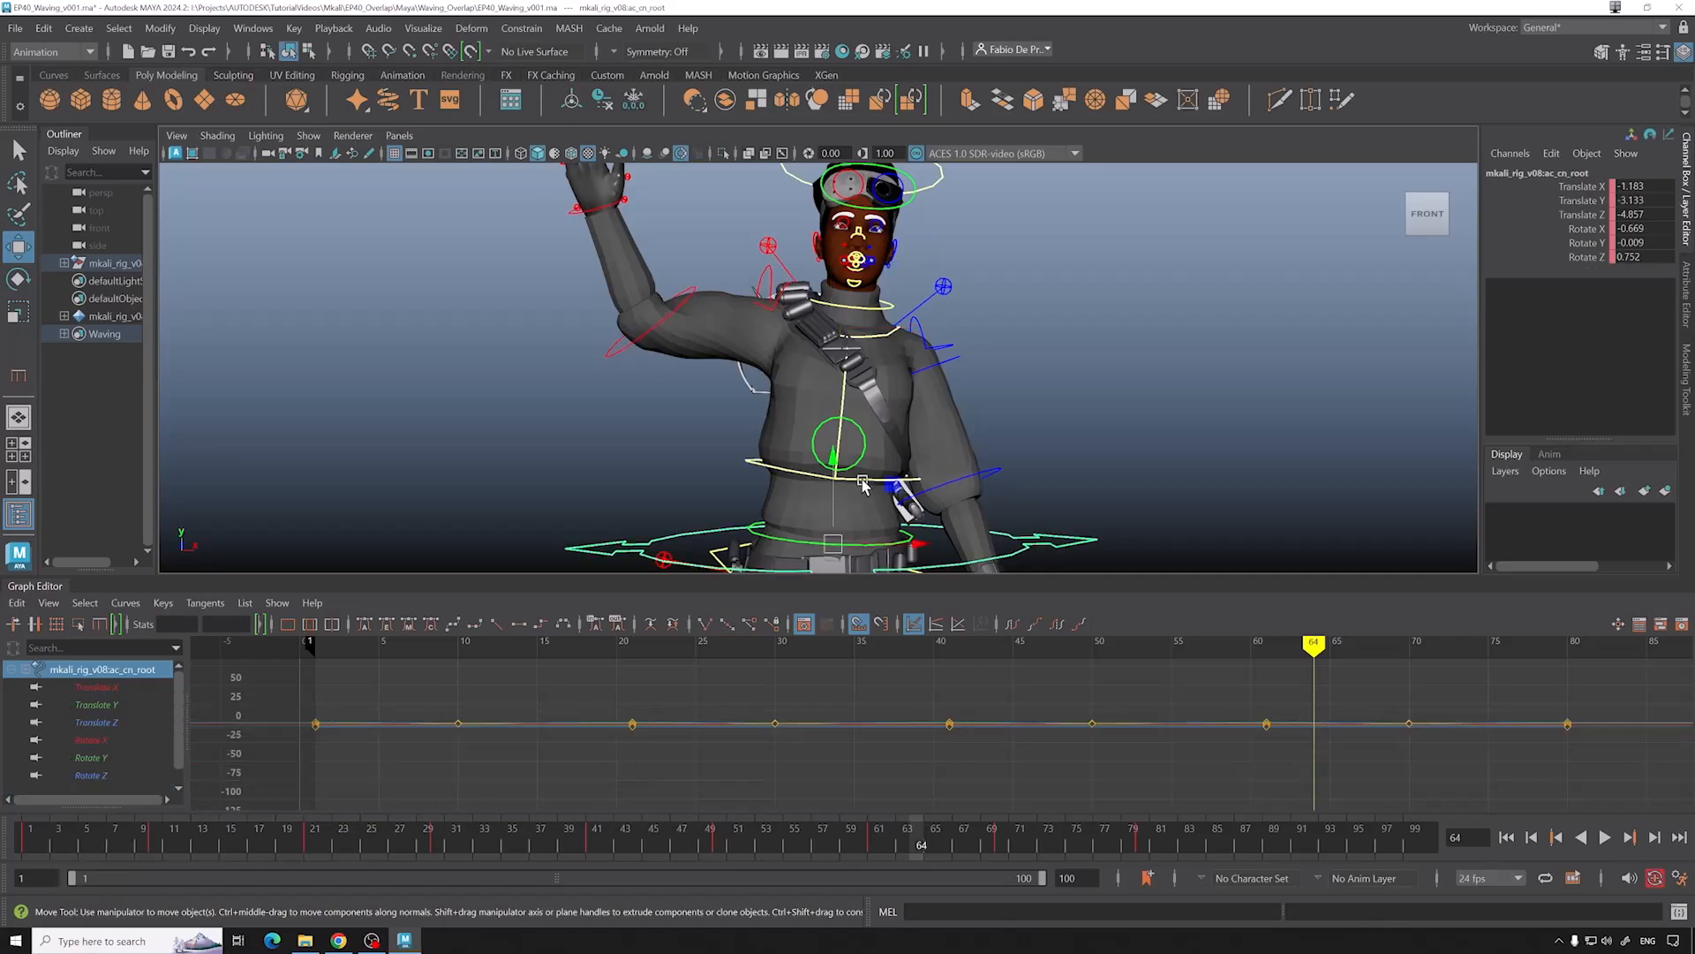
click(859, 388)
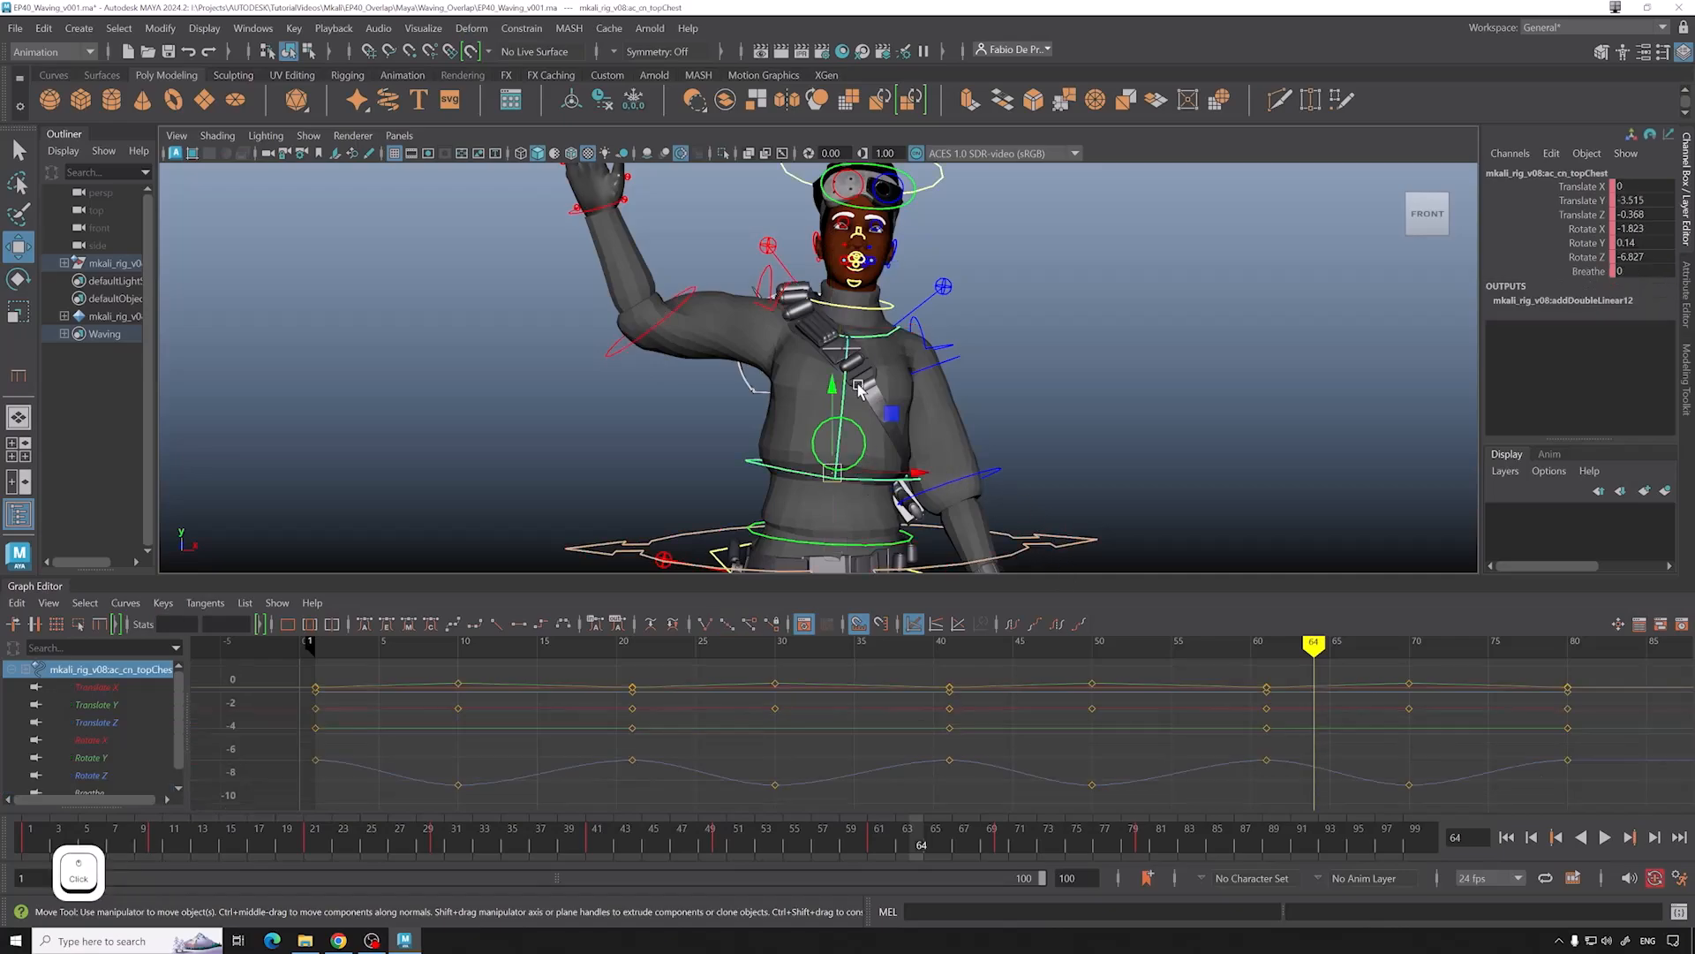
Step: Select the Waving controls' keys after frame 1, excluding the root, and offset them 1 frame later
click(98, 337)
right_drag(98, 337, 120, 343)
scroll(912, 479, down, 3)
alt+drag(927, 478, 1051, 464)
scroll(991, 484, up, 4)
alt+drag(1157, 495, 1024, 500)
scroll(1356, 664, down, 5)
drag(1357, 664, 770, 764)
scroll(587, 772, up, 3)
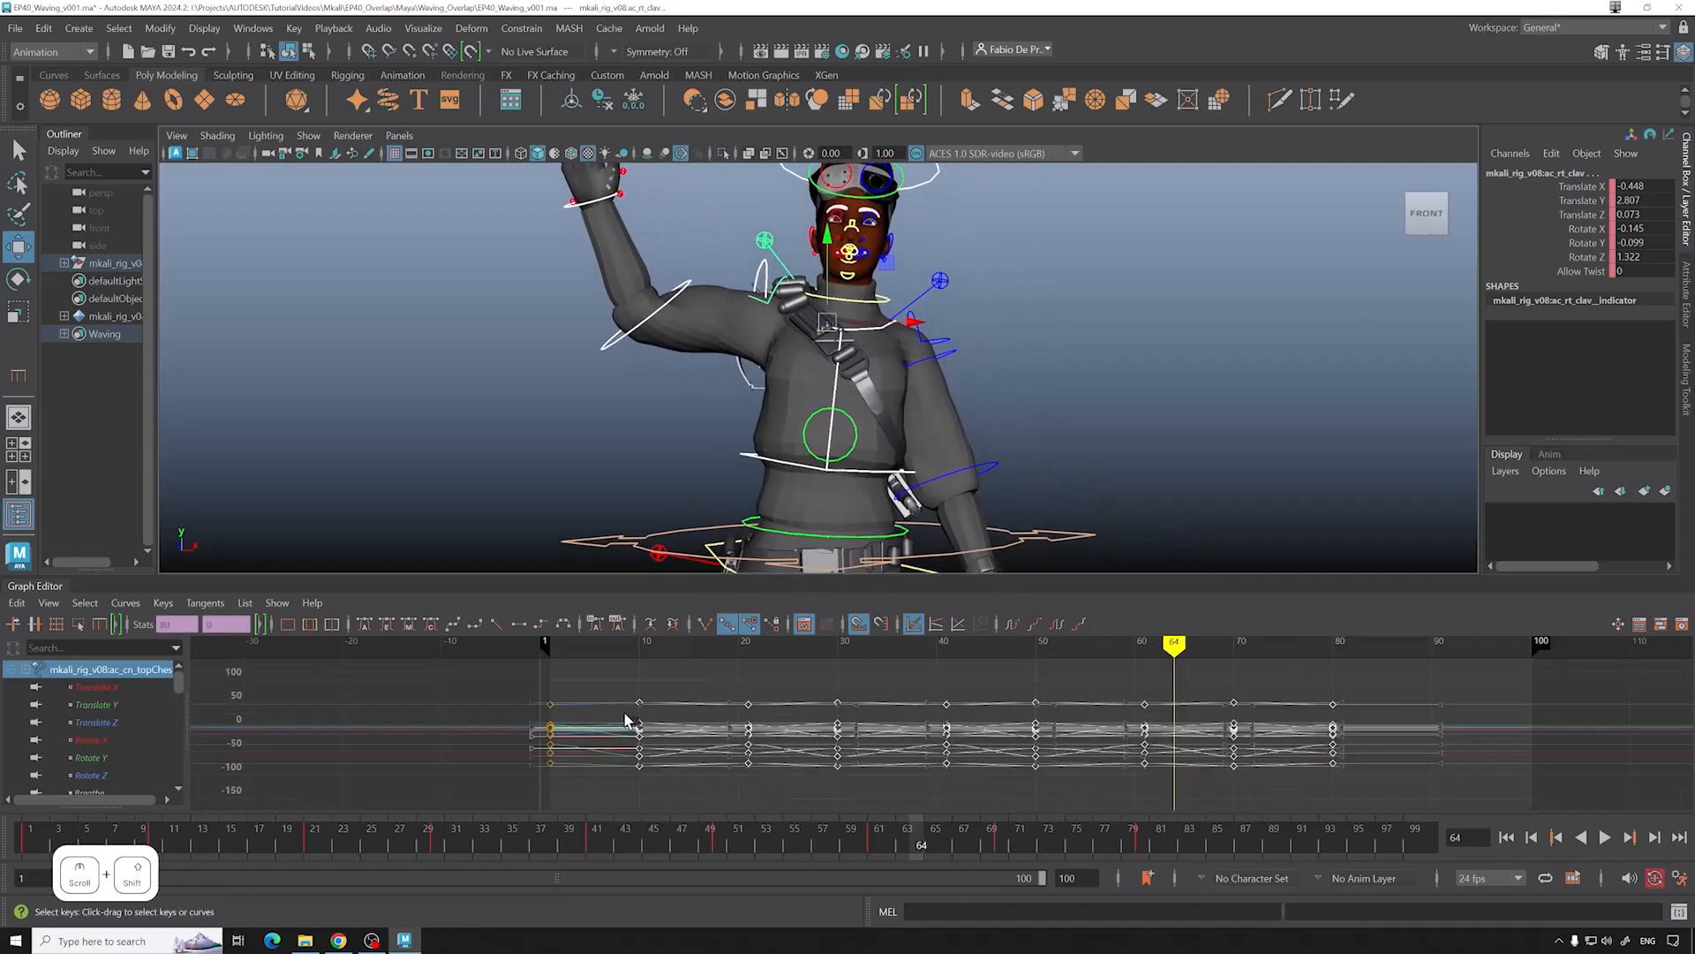
shift+middle_drag(630, 712, 644, 712)
Step: Offset the head, clavicle and right arm keys another frame without the chest, then only the arm, elbow and hand keys one more frame
alt+middle_drag(784, 422, 787, 460)
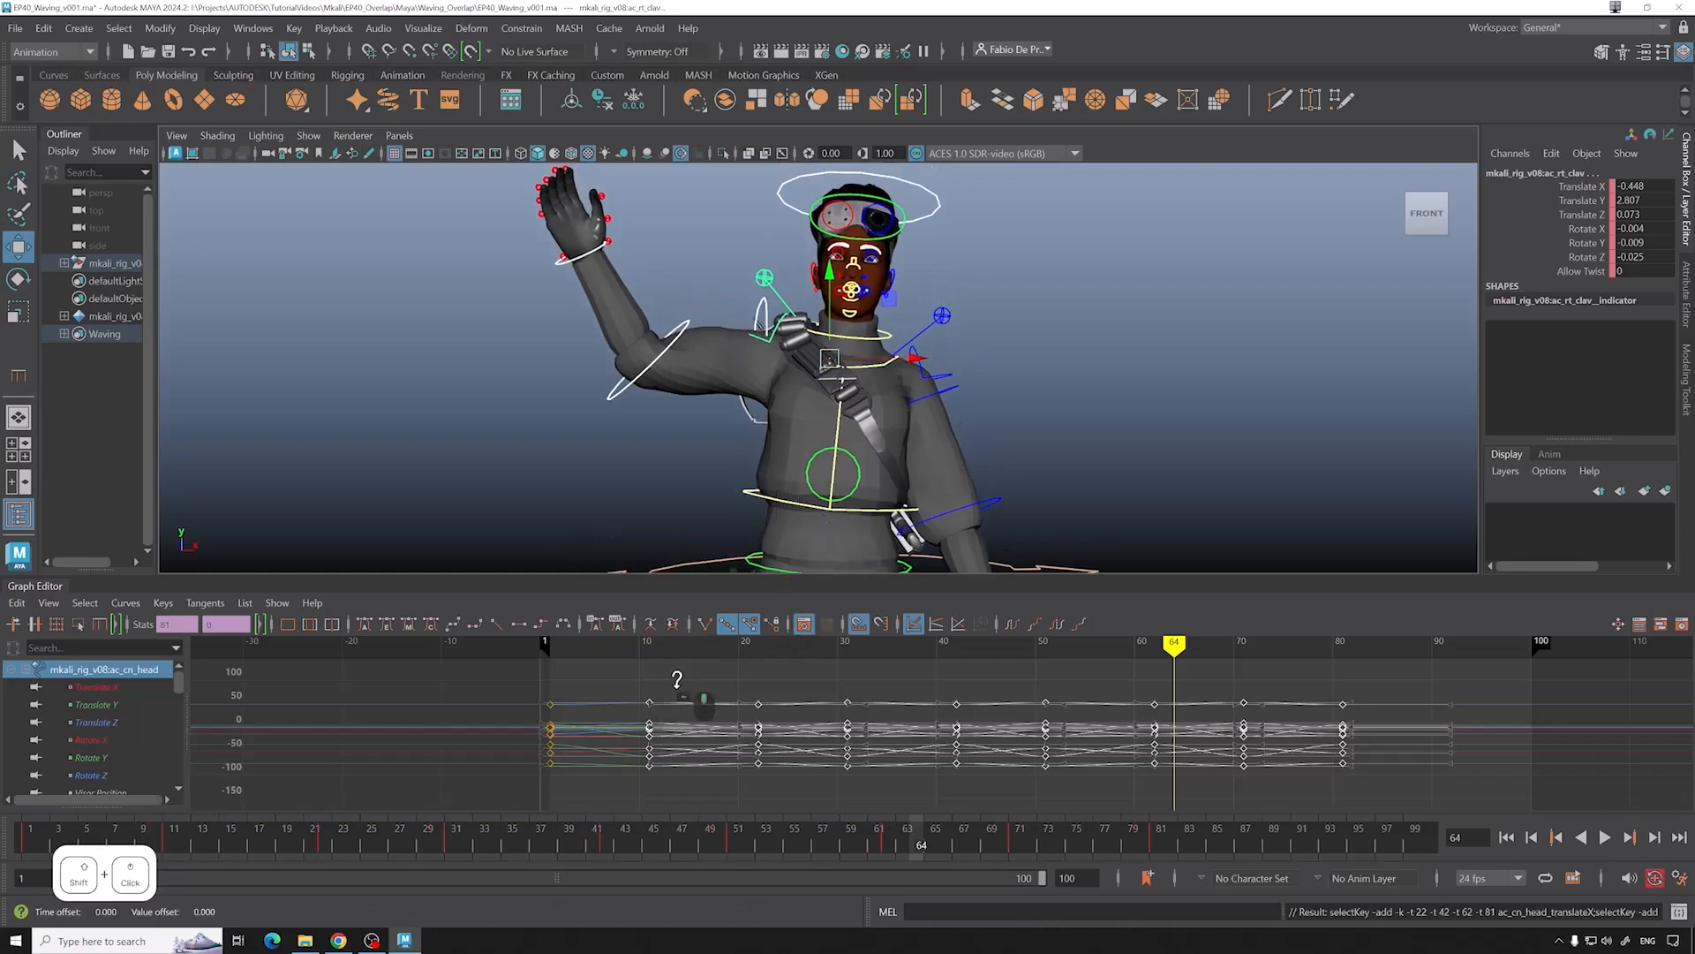
shift+middle_drag(673, 680, 689, 693)
alt+middle_drag(830, 448, 841, 493)
scroll(830, 398, up, 2)
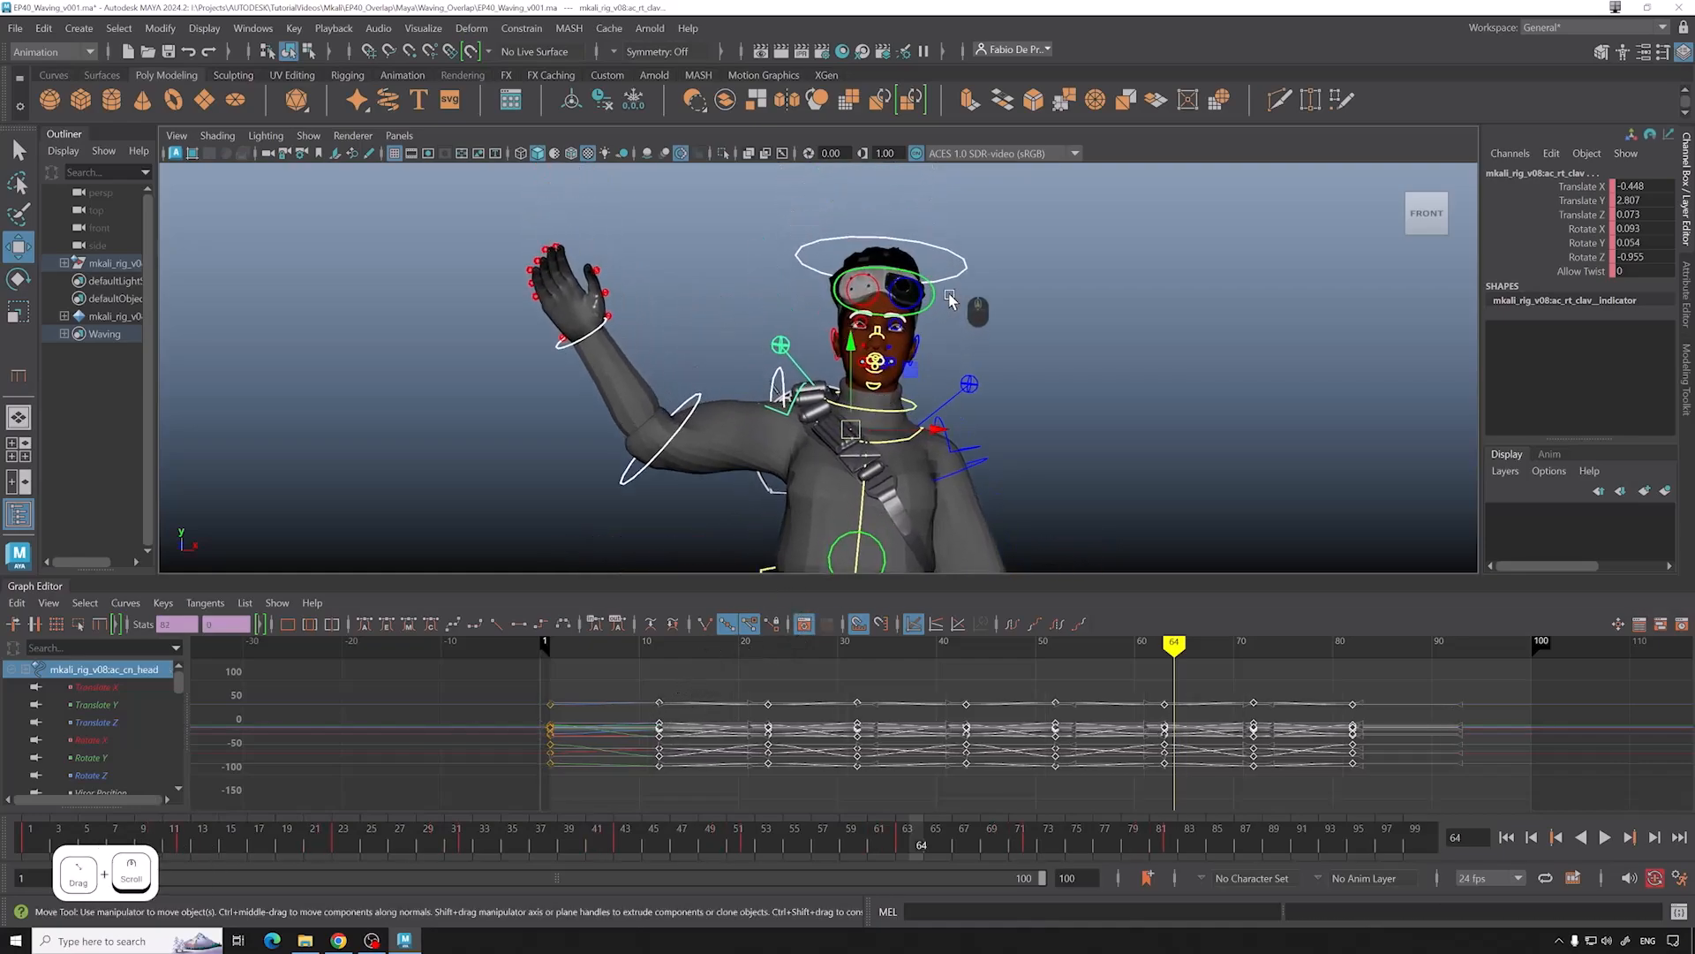
ctrl+drag(774, 323, 811, 364)
ctrl+drag(834, 231, 901, 307)
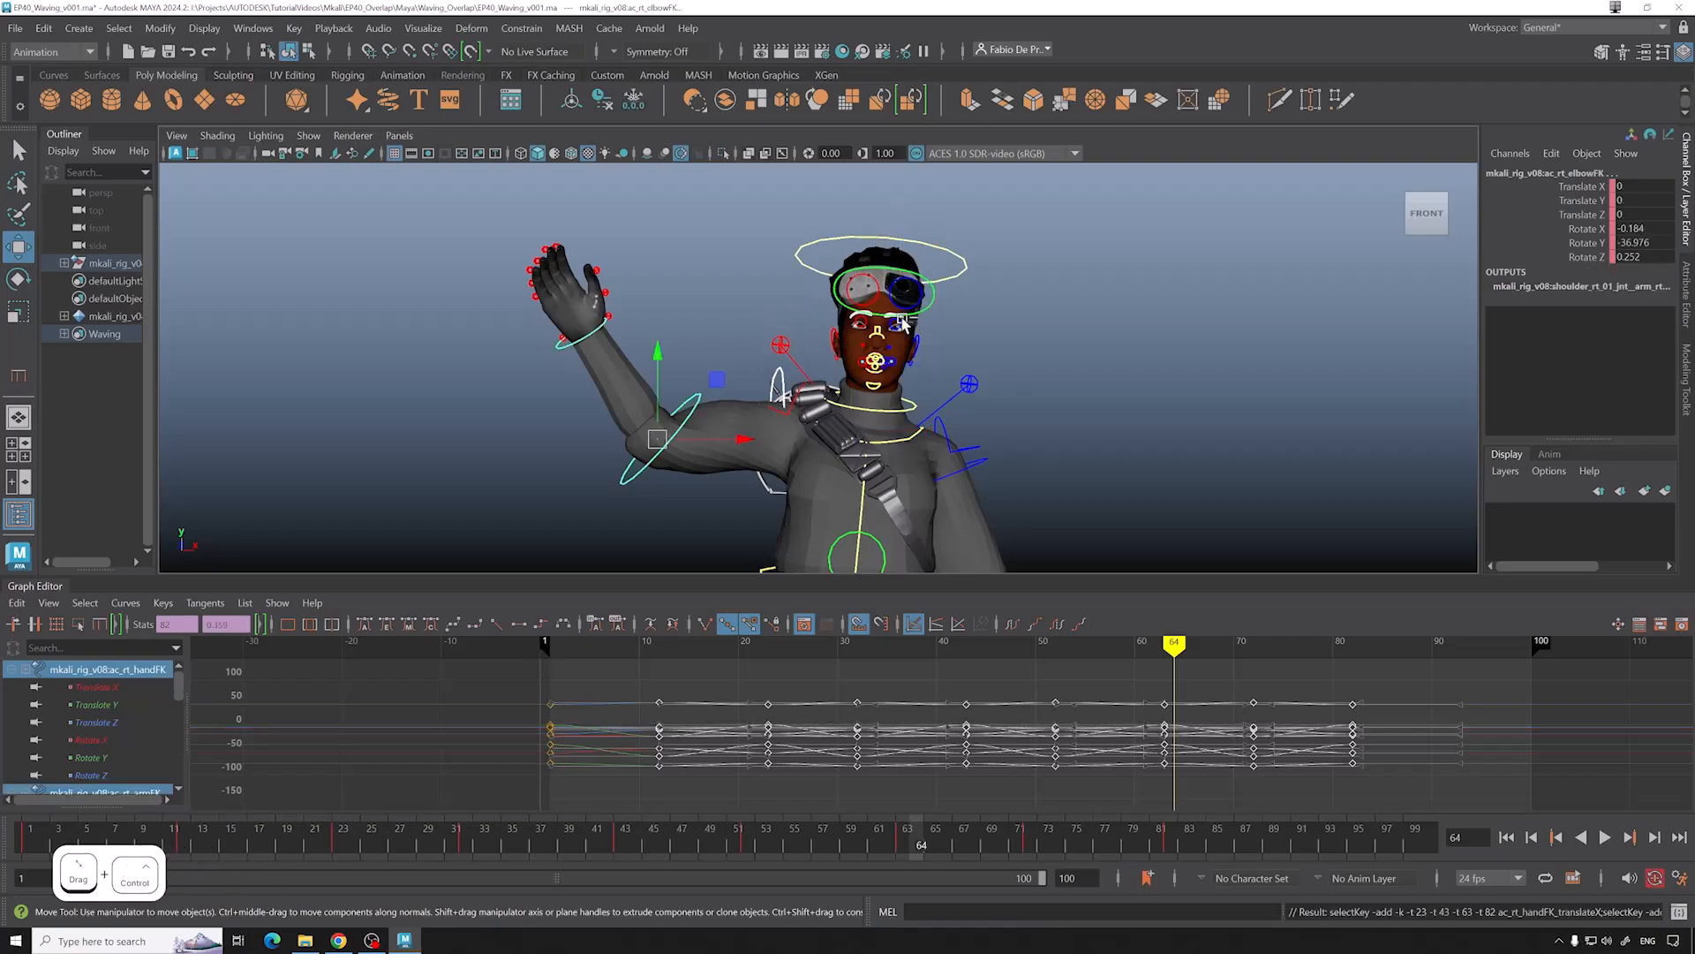
shift+middle_drag(738, 707, 748, 710)
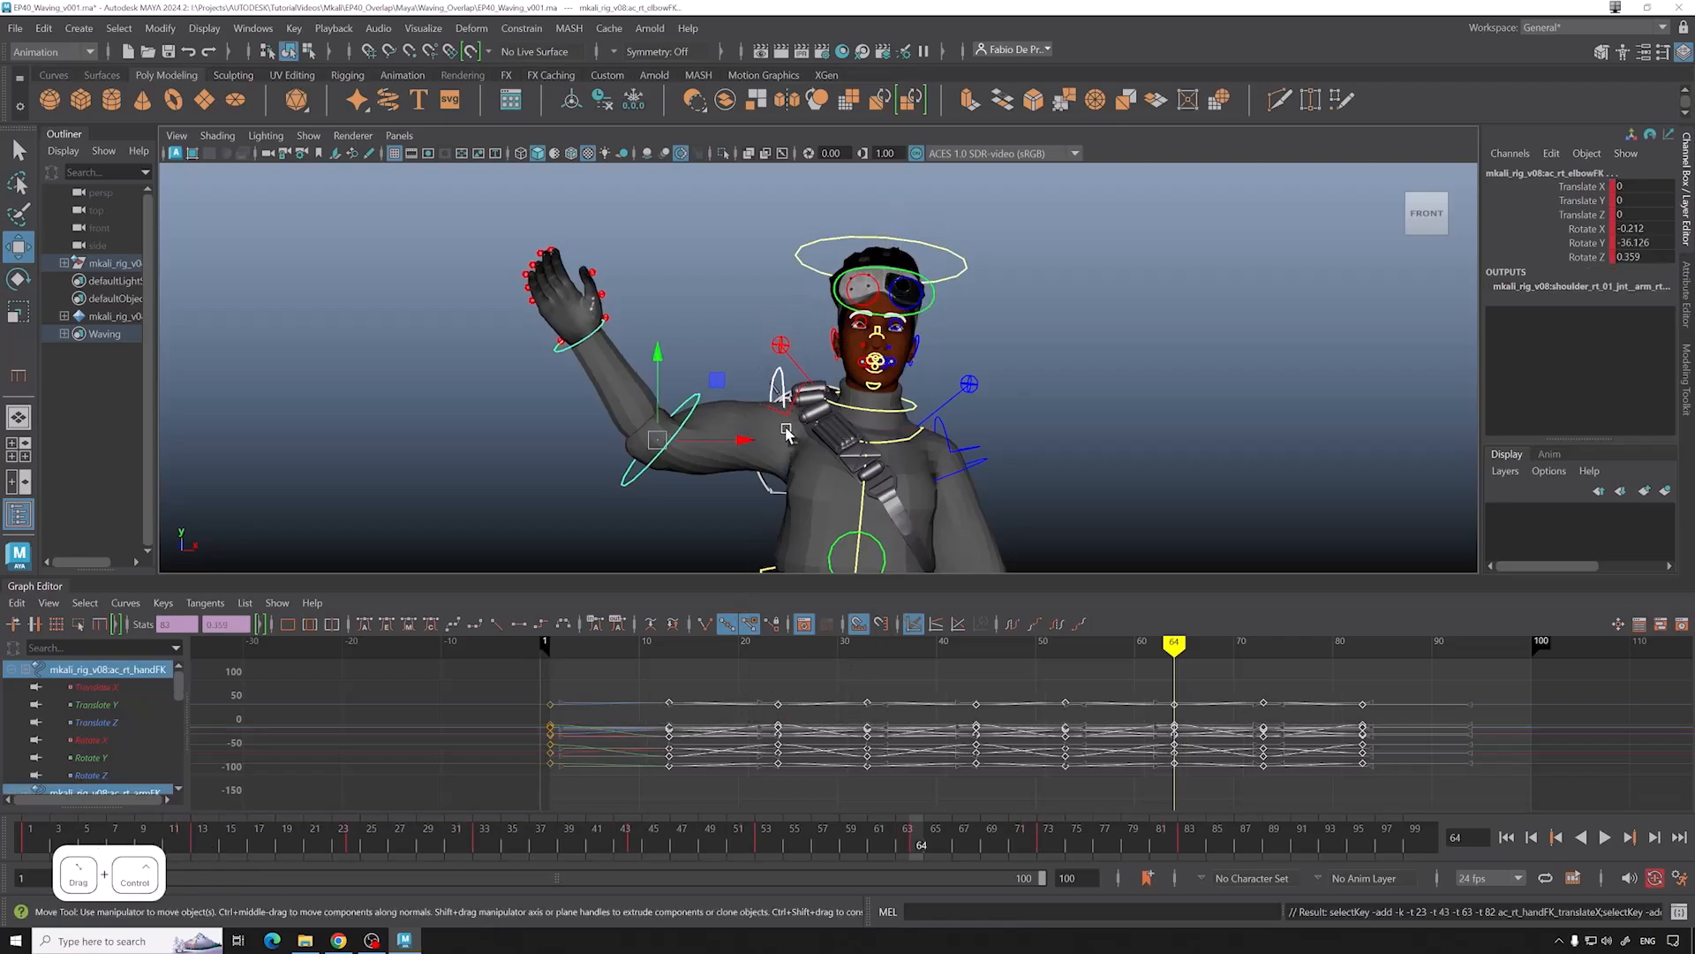
Step: Offset the right elbow and hand keys one more frame, then the hand keys alone by another frame
ctrl+drag(784, 399, 786, 403)
shift+middle_drag(700, 696, 711, 653)
ctrl+drag(711, 365, 678, 449)
shift+middle_drag(681, 674, 685, 673)
Step: Scrub through the offset wave, reselect all members of the Waving set and return to frame 1
drag(613, 835, 421, 780)
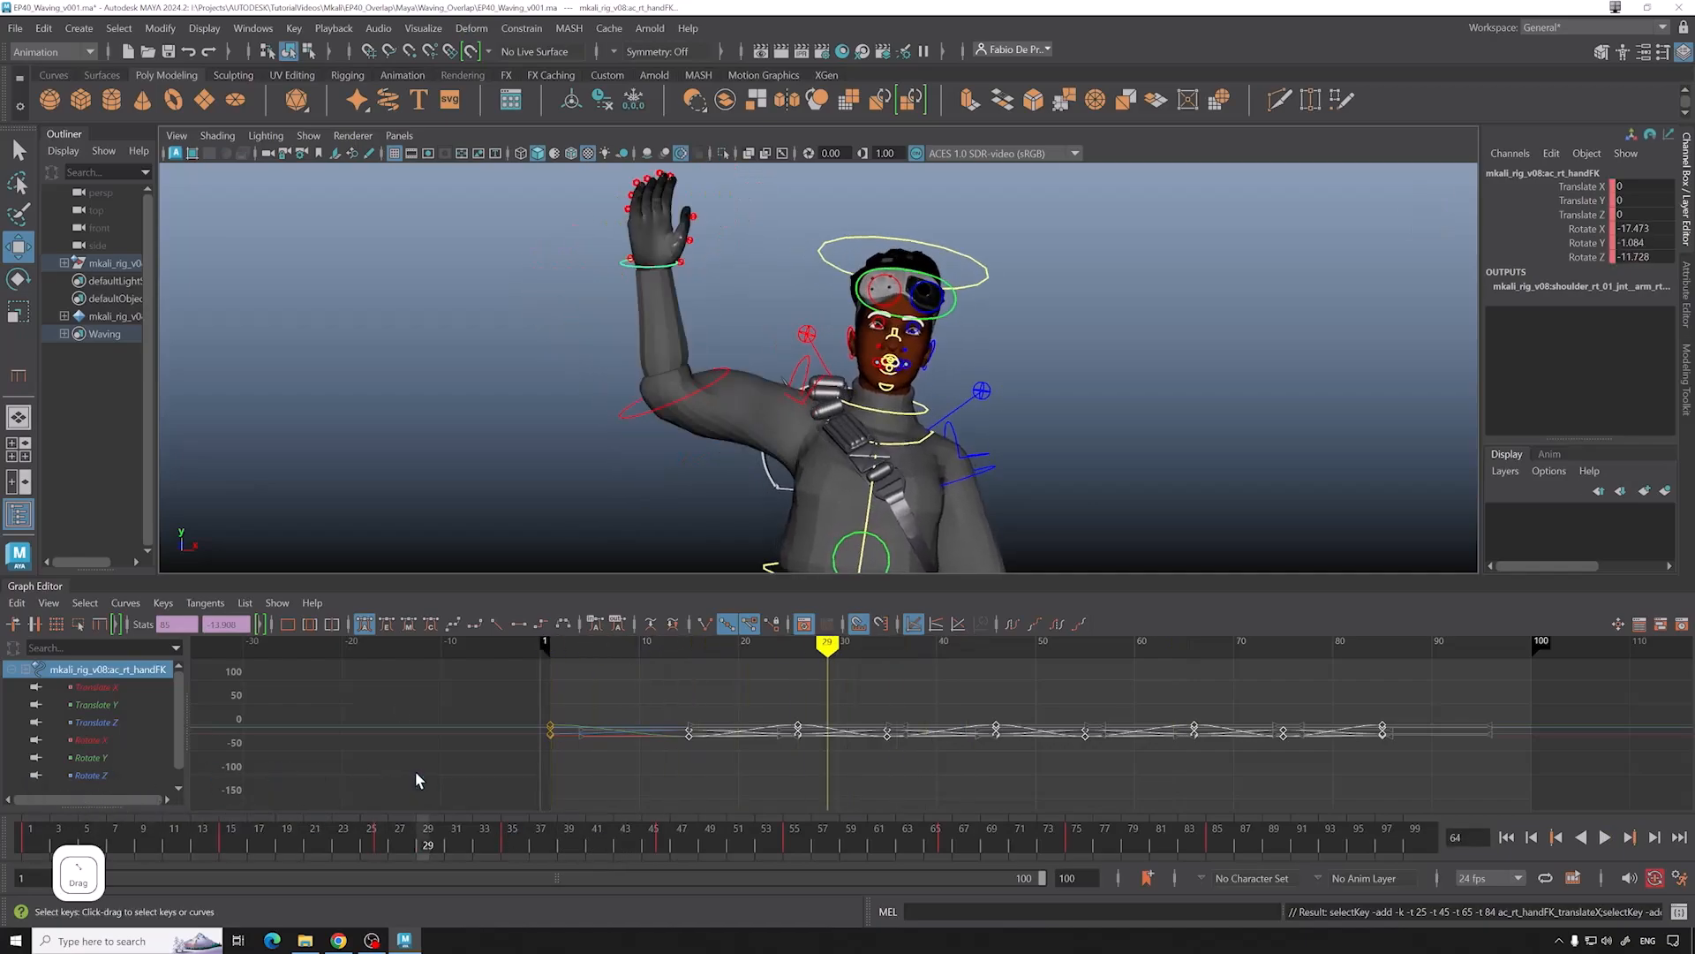
click(97, 334)
right_click(98, 335)
click(125, 342)
scroll(712, 424, down, 1)
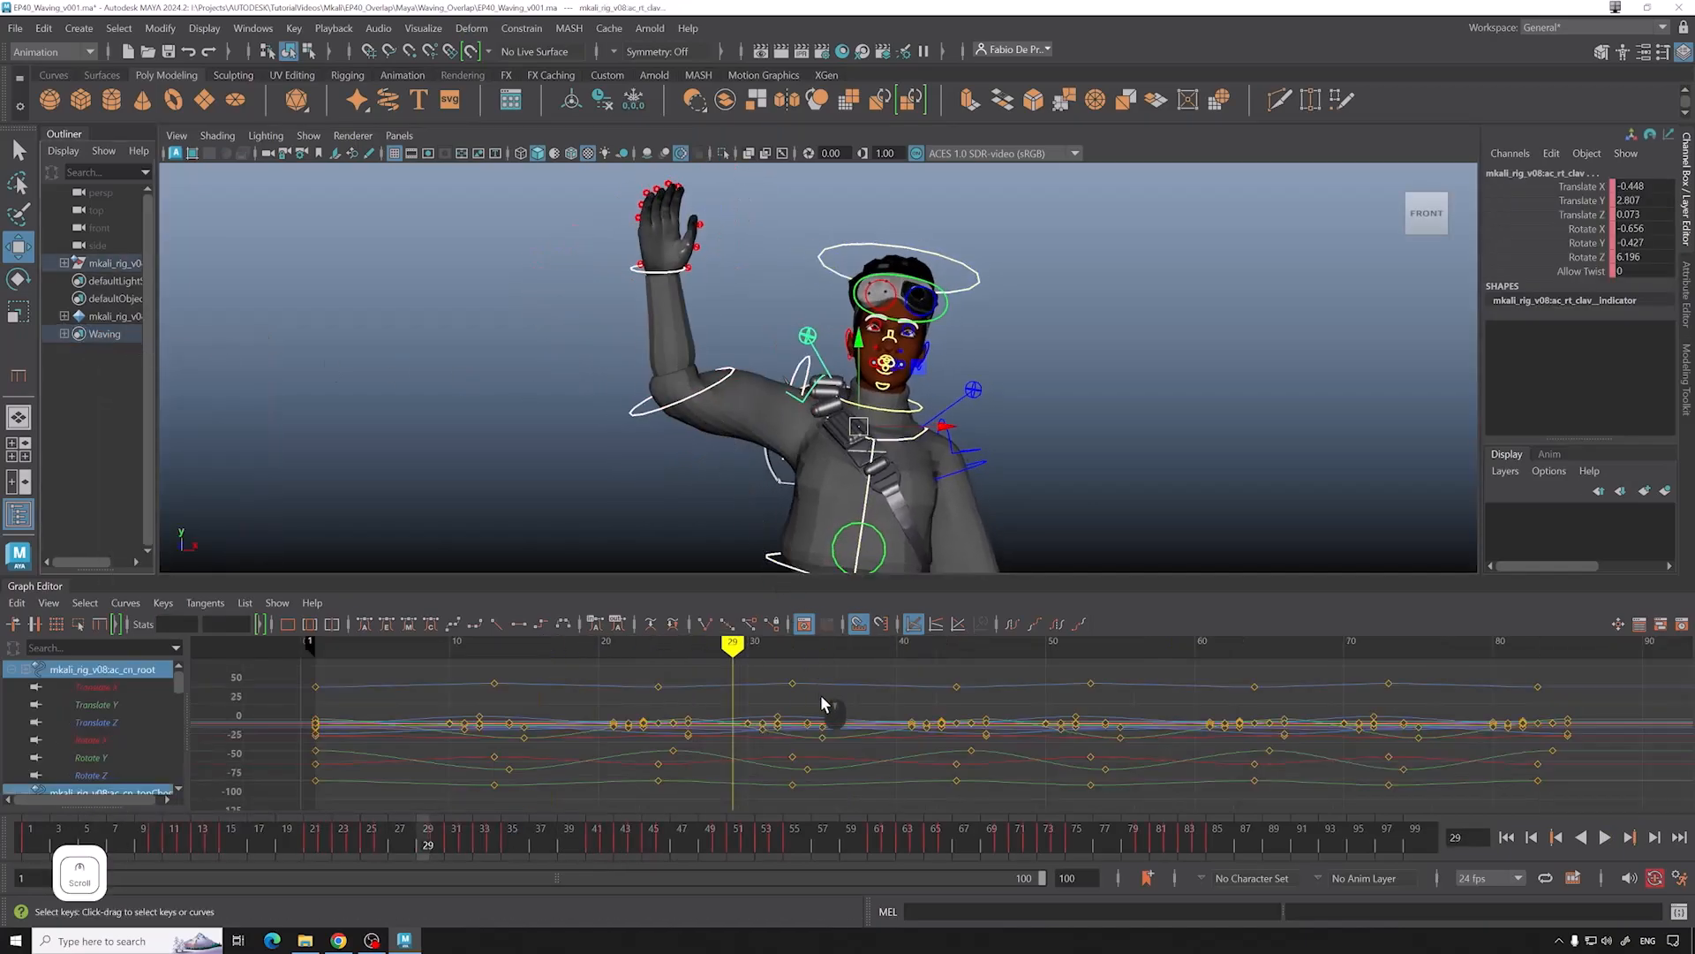
mouse_move(517, 830)
mouse_down()
mouse_move(382, 840)
mouse_move(708, 827)
mouse_move(26, 834)
mouse_up()
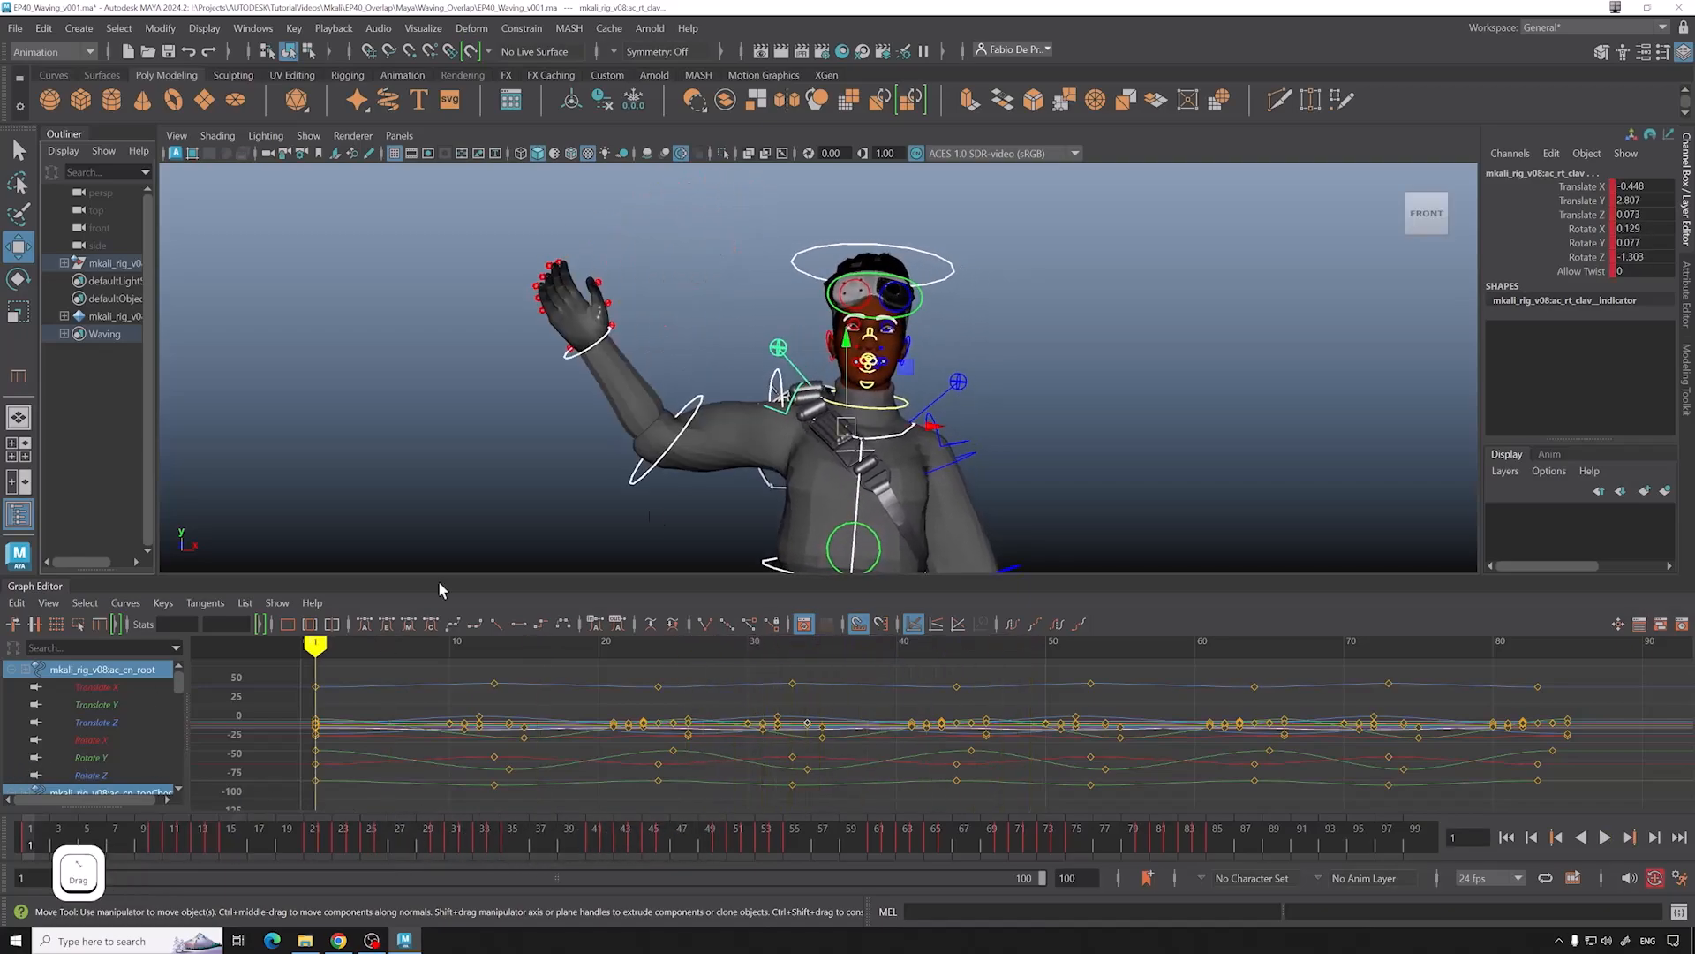
Step: Hide the rig controls and play back the offset wave from several views, restarting from frame 1
key(alt+1)
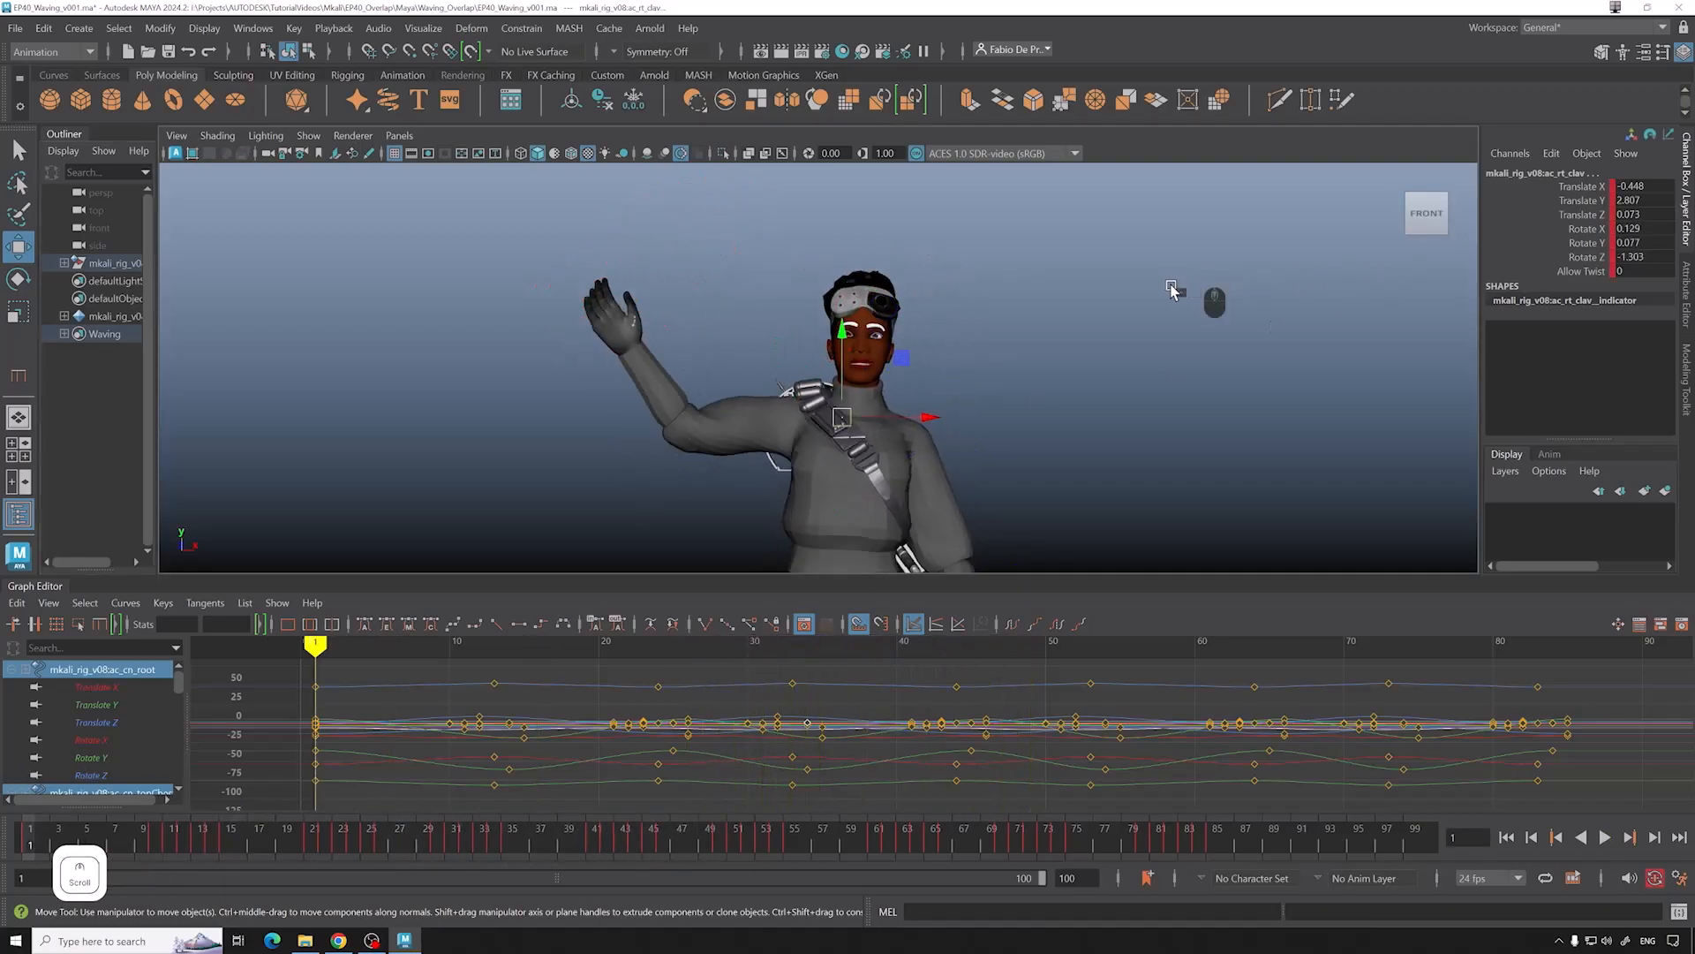
key(alt+v)
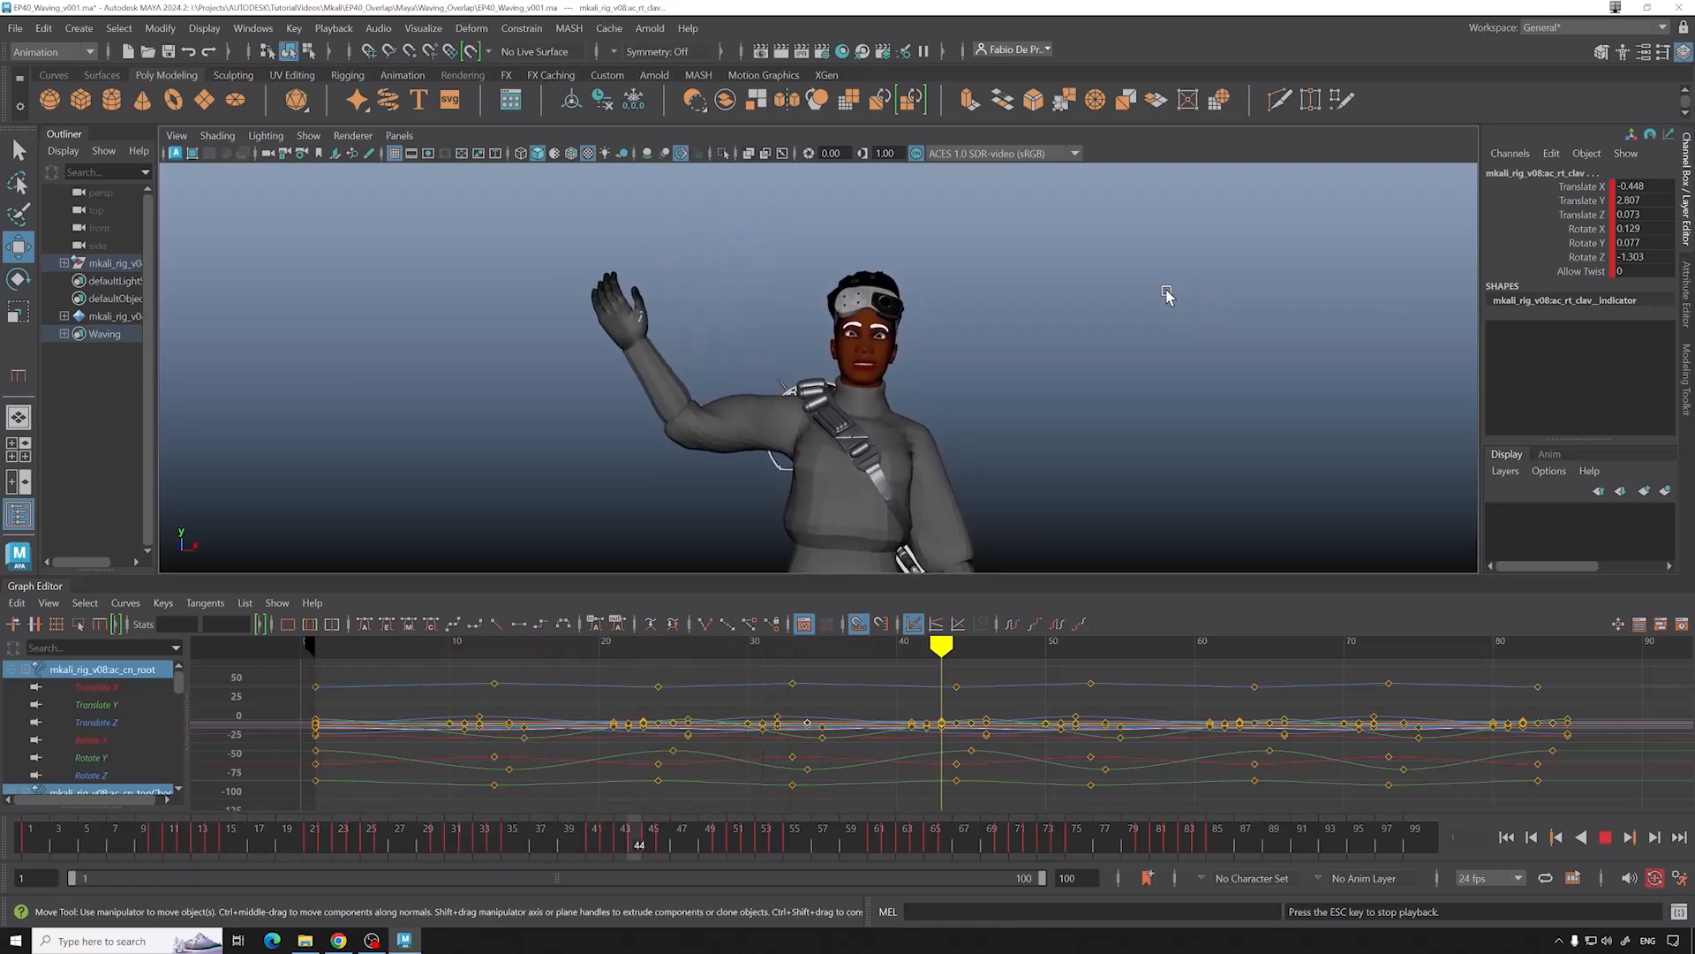
alt+middle_drag(1048, 367, 1006, 321)
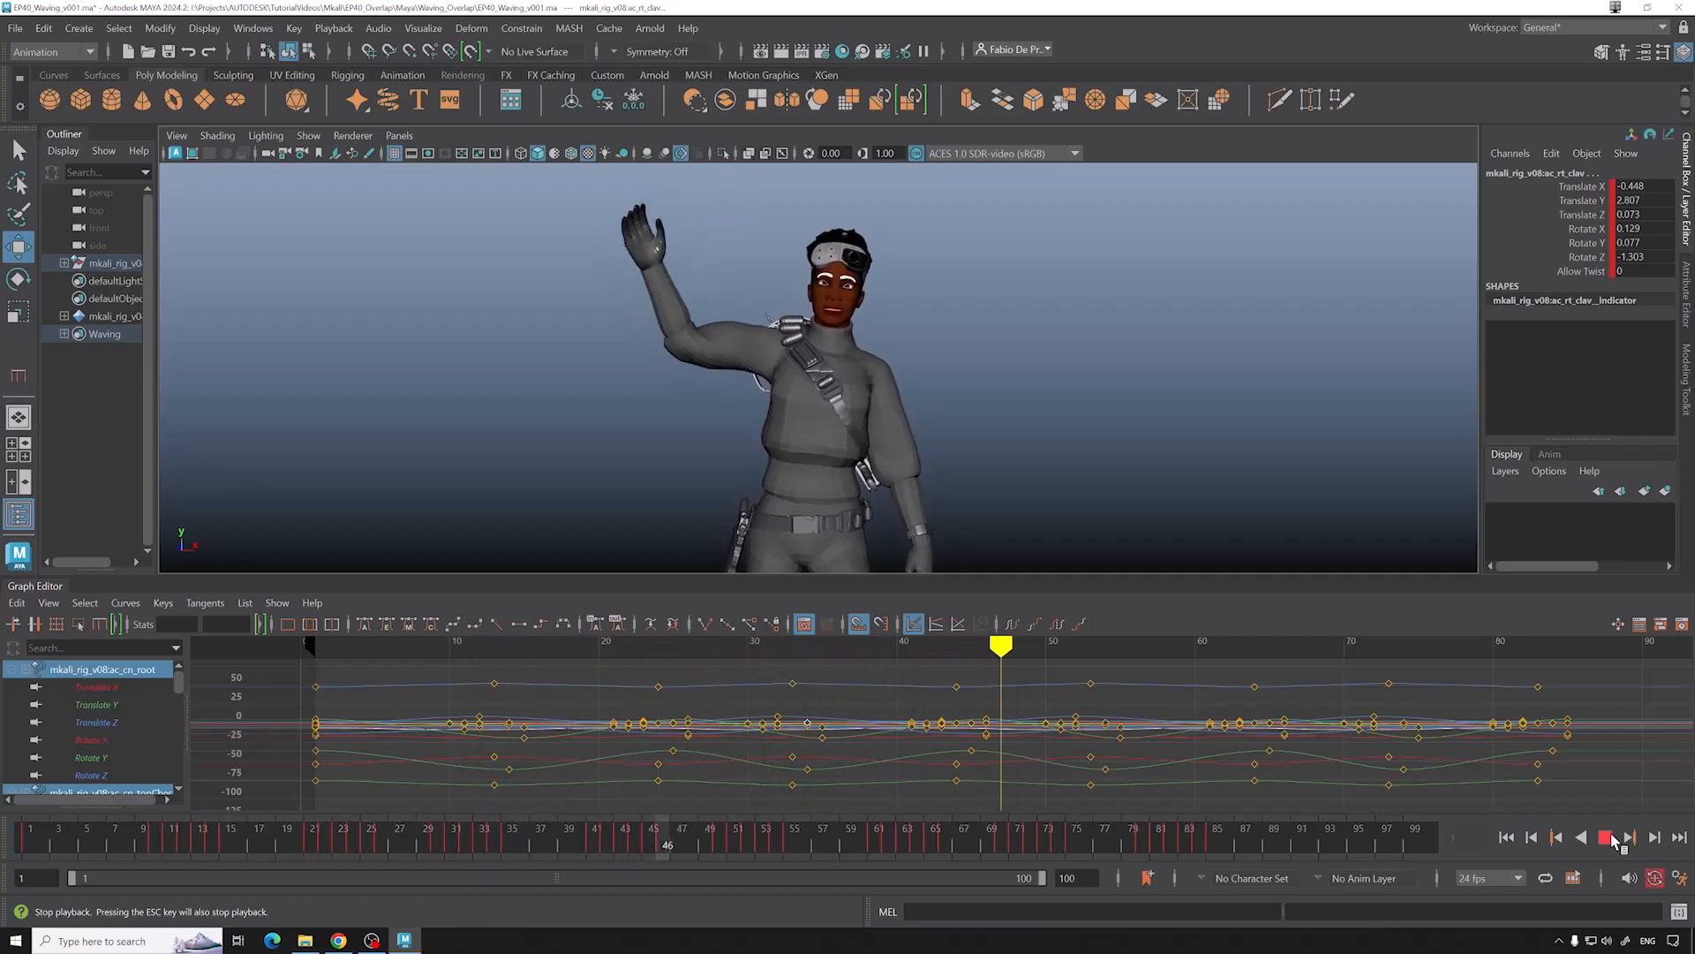
click(1612, 837)
drag(885, 849, 23, 844)
key(alt+v)
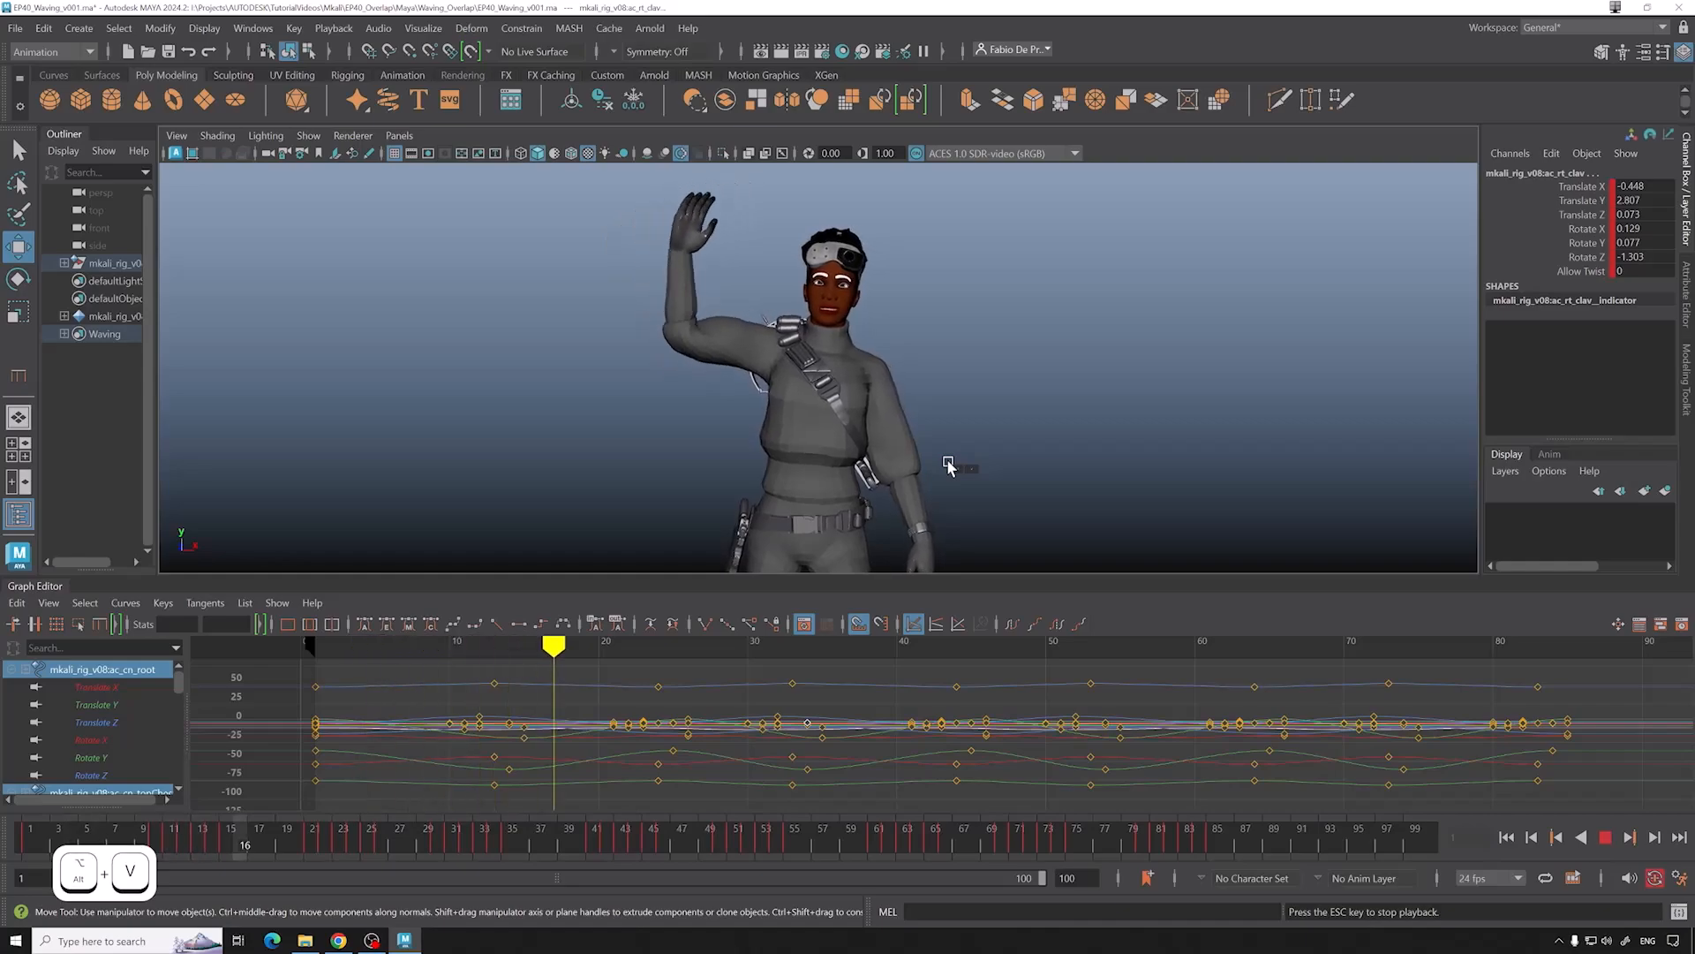
alt+drag(918, 446, 996, 409)
key(alt+v)
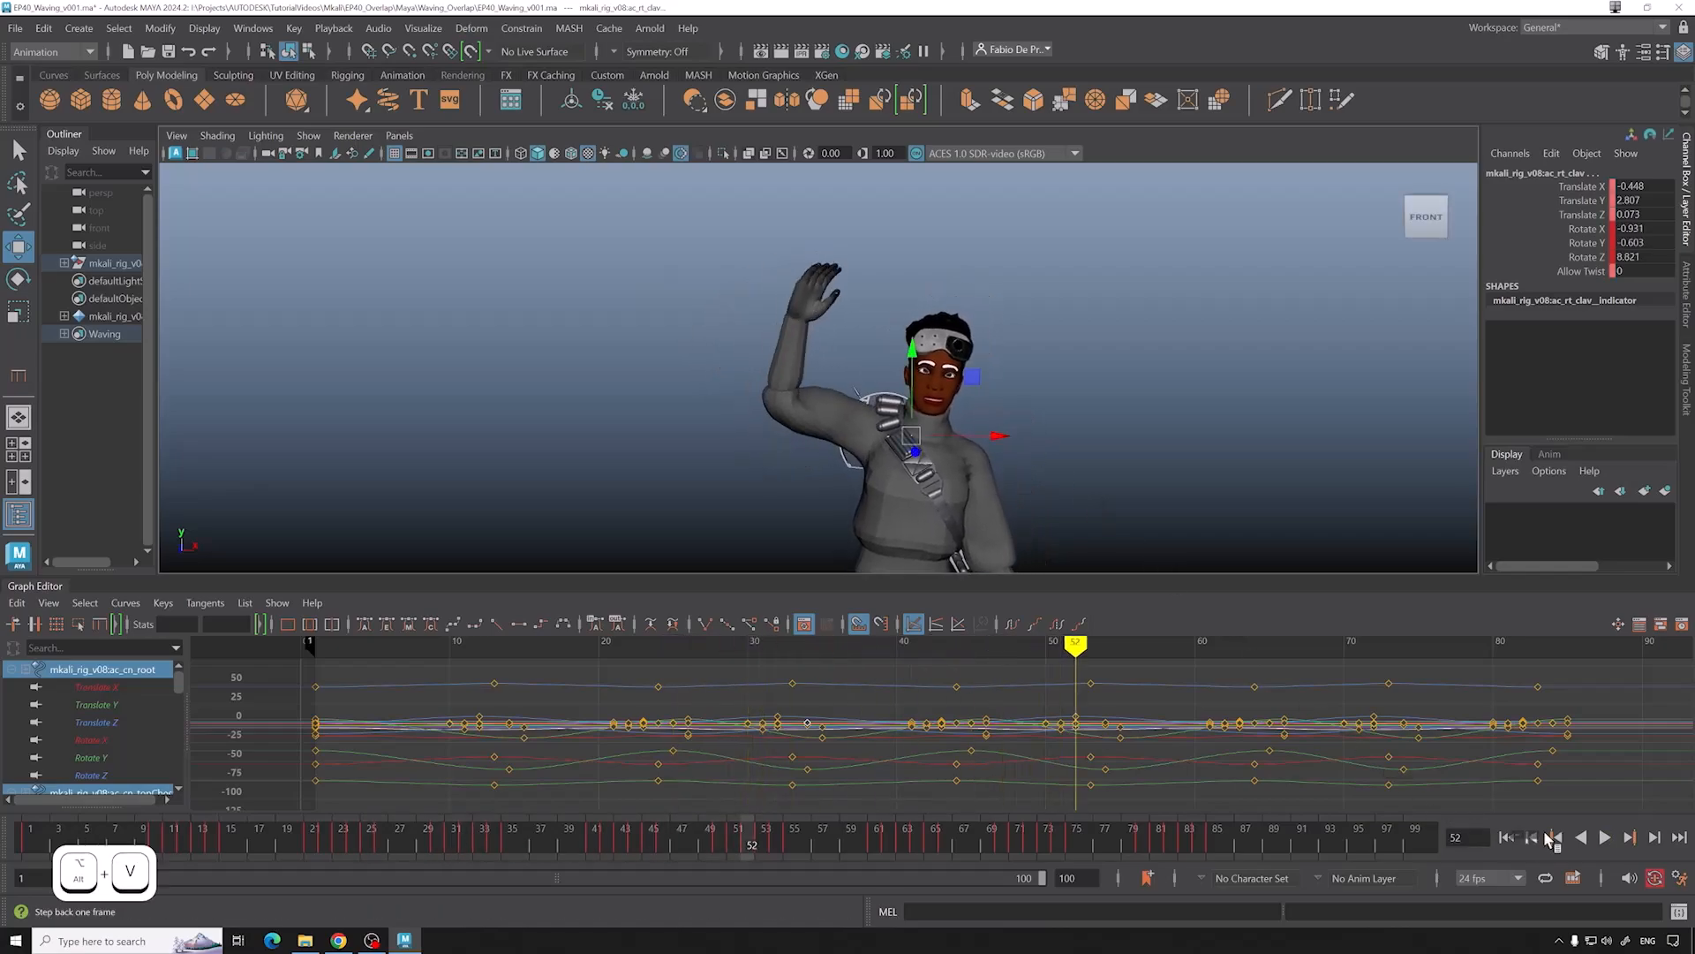
Step: Show the rig controls, select the right hand control, rotate it at frame 10 and key its rotation
click(883, 292)
key(alt+1)
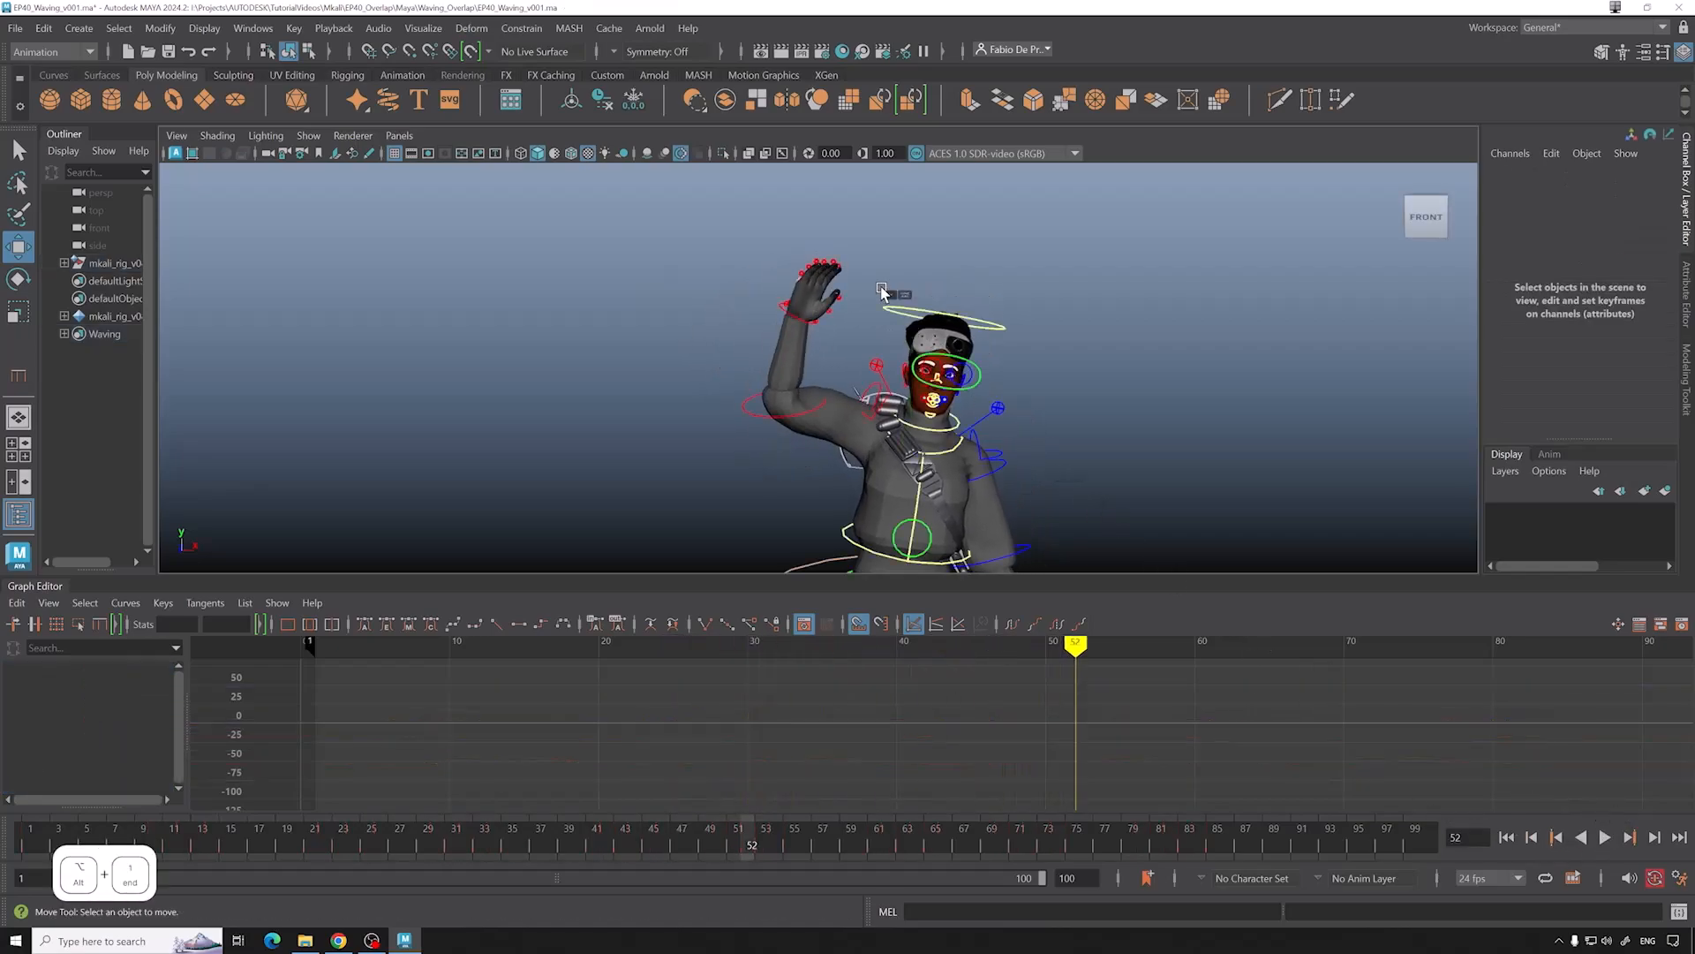
click(796, 316)
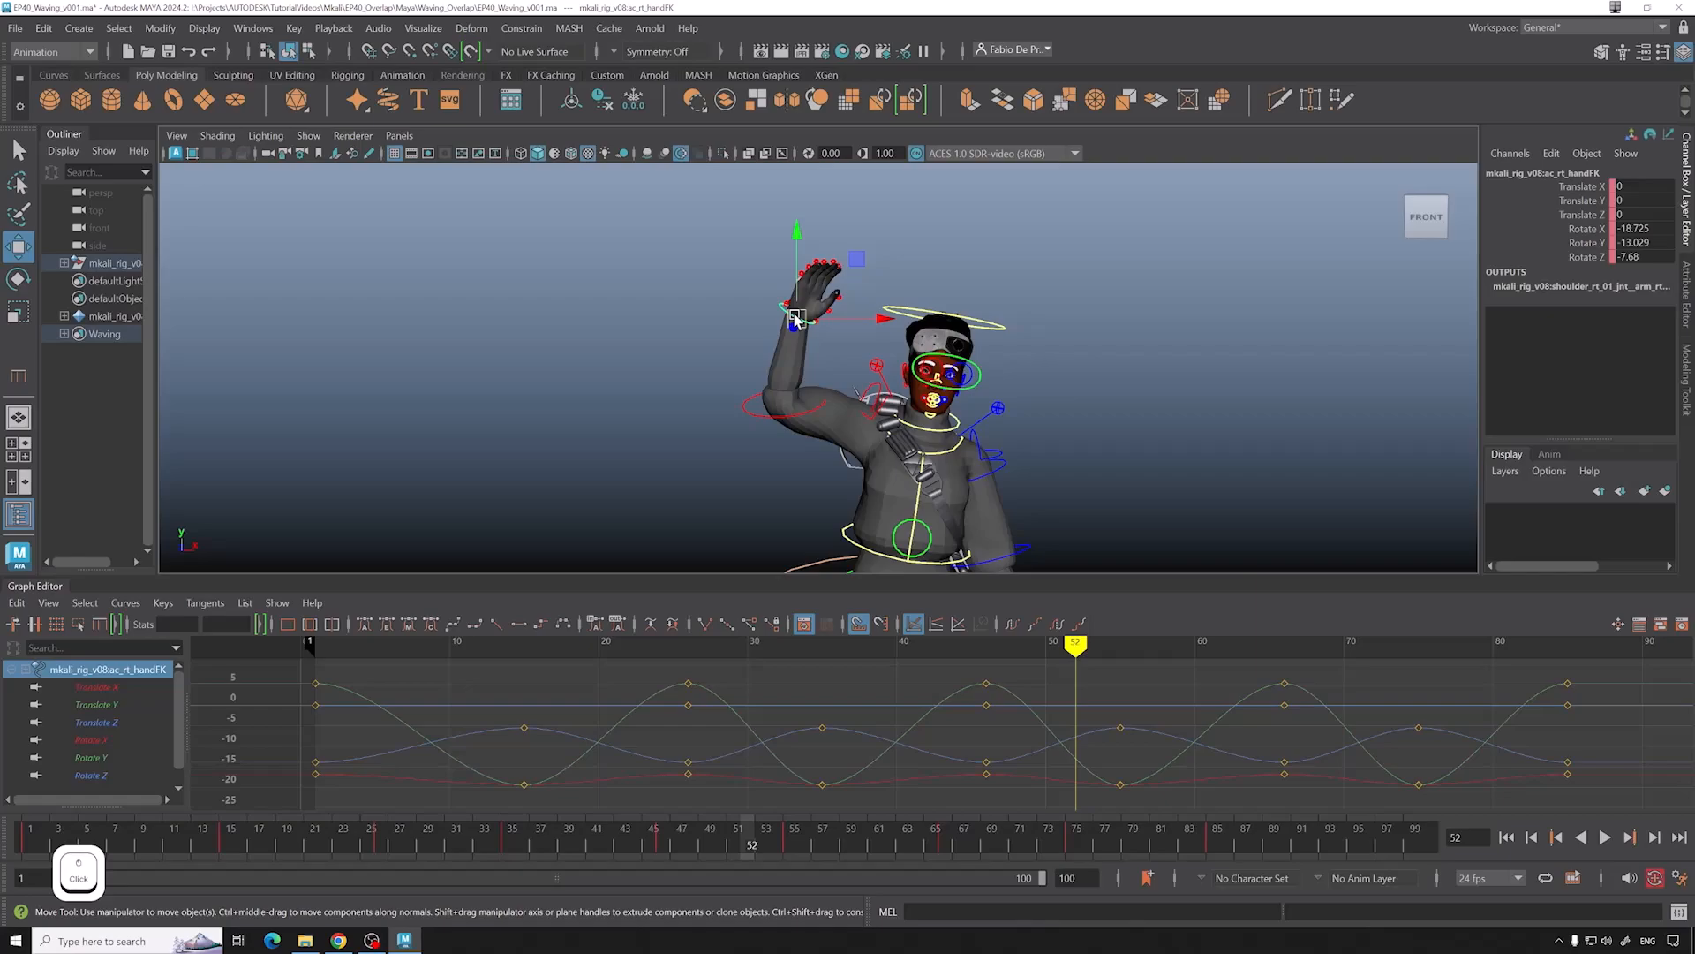
alt+middle_drag(851, 301, 921, 394)
drag(575, 801, 220, 674)
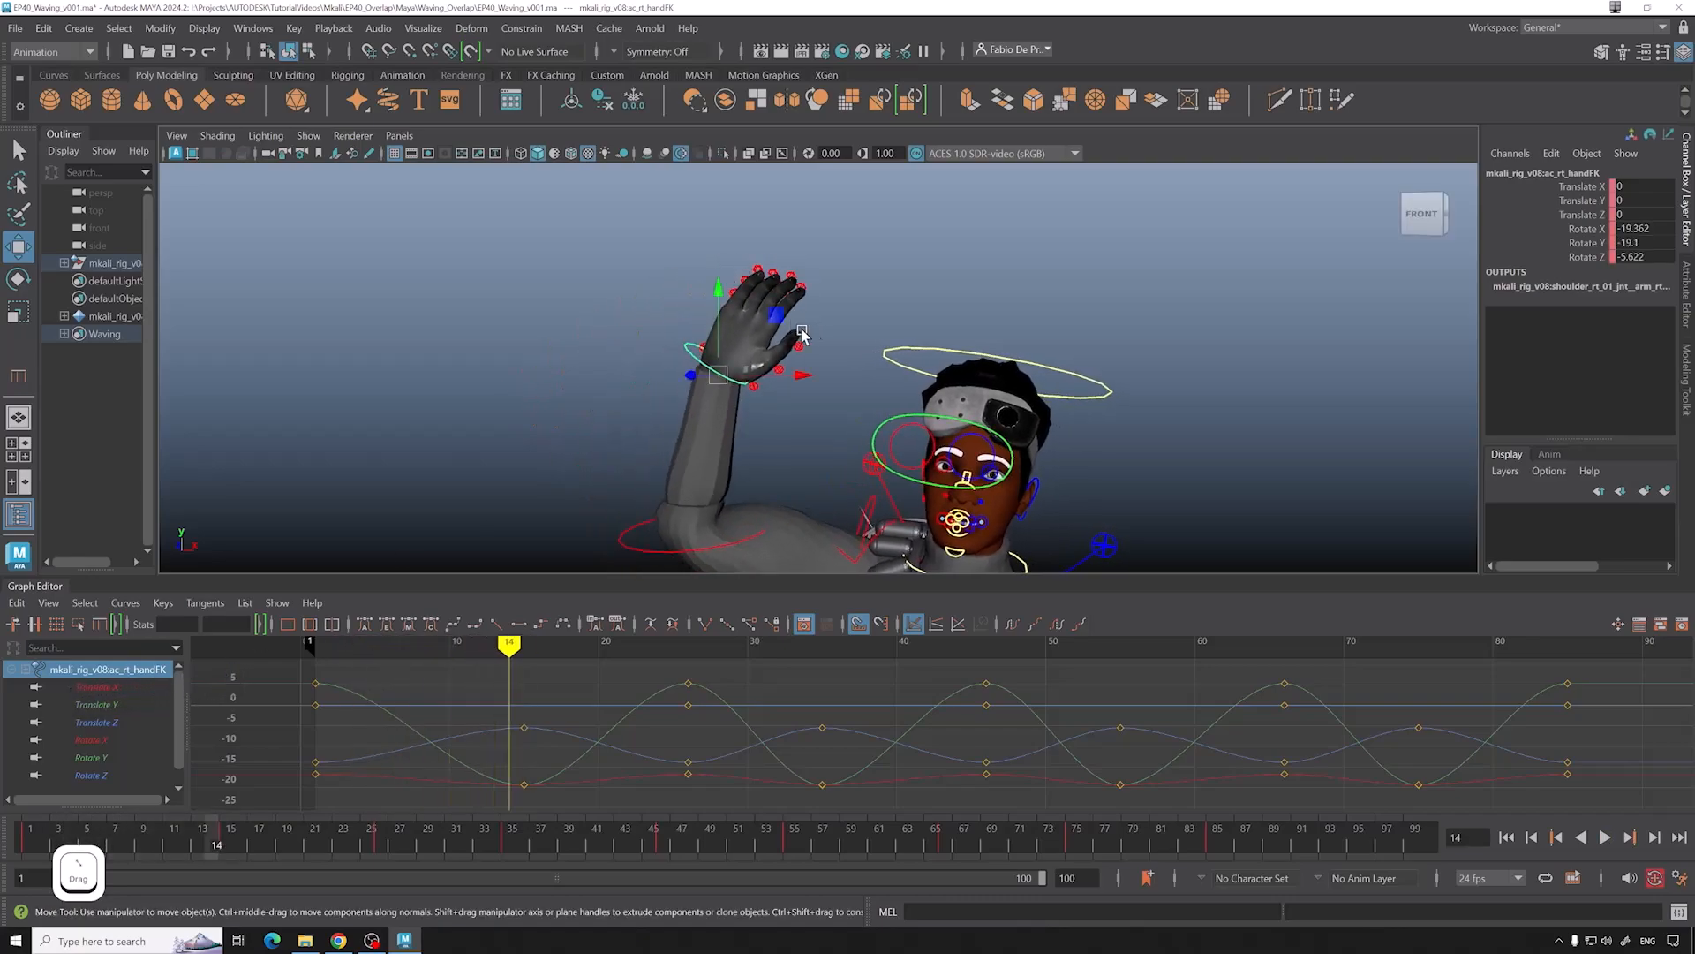
key(e)
drag(747, 300, 756, 306)
key(ctrl+z)
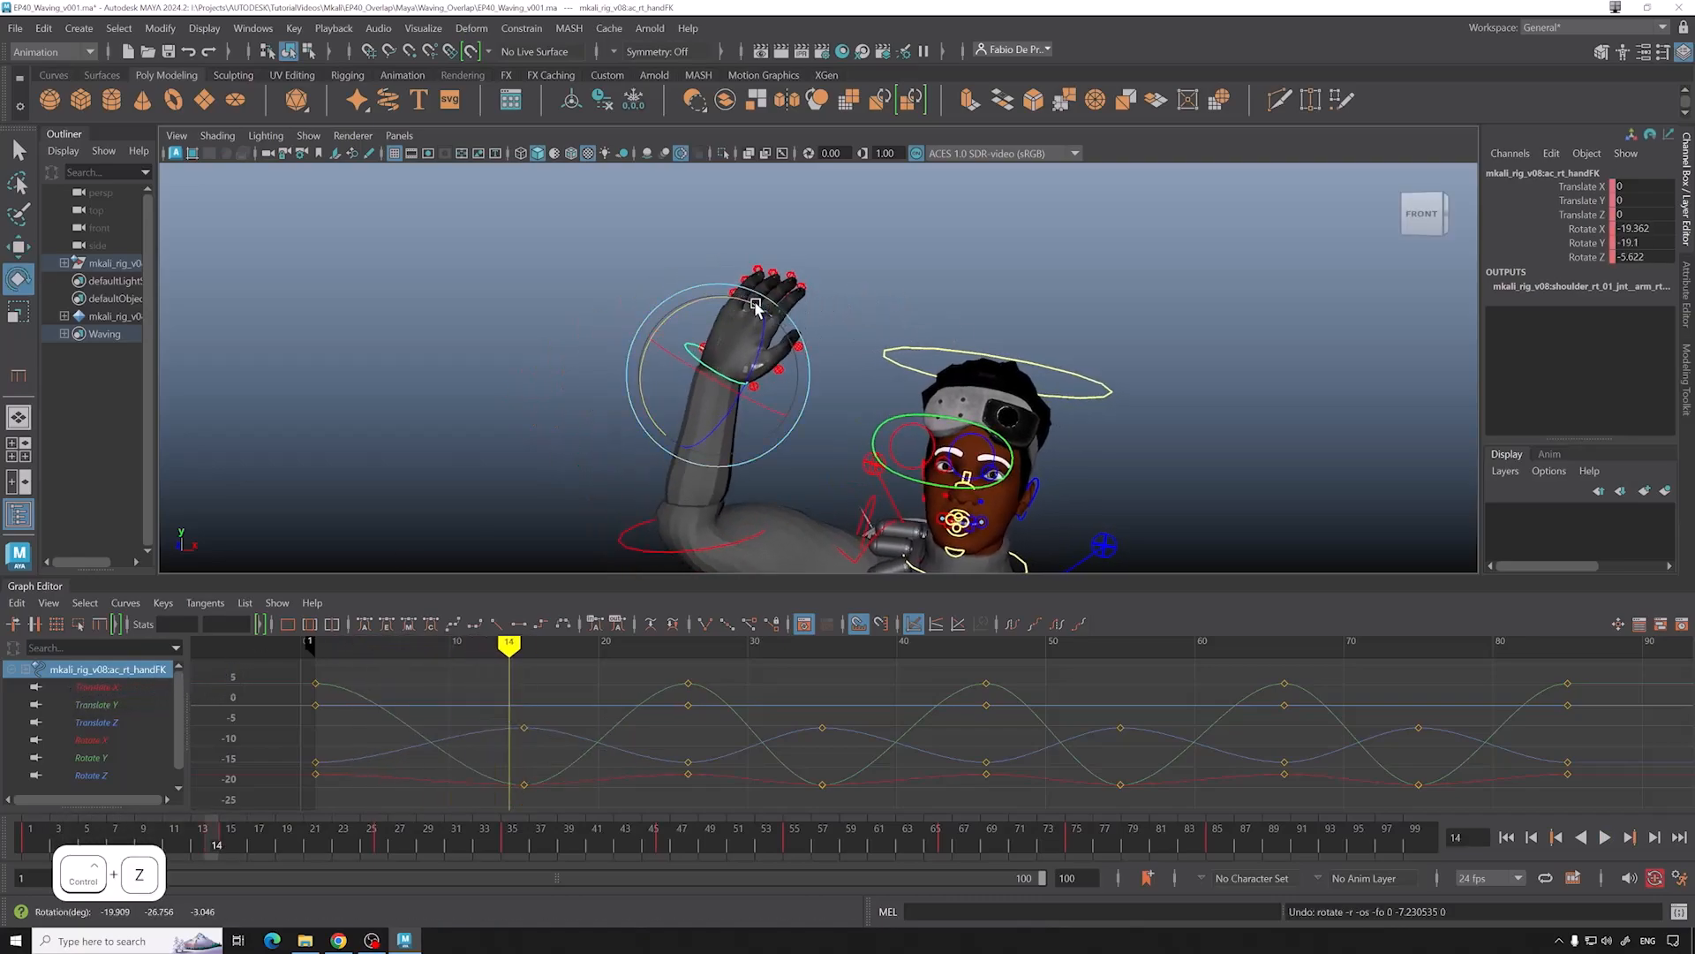
mouse_move(174, 843)
mouse_down()
mouse_move(226, 837)
mouse_move(159, 845)
mouse_up()
drag(746, 308, 712, 296)
key(shift+e)
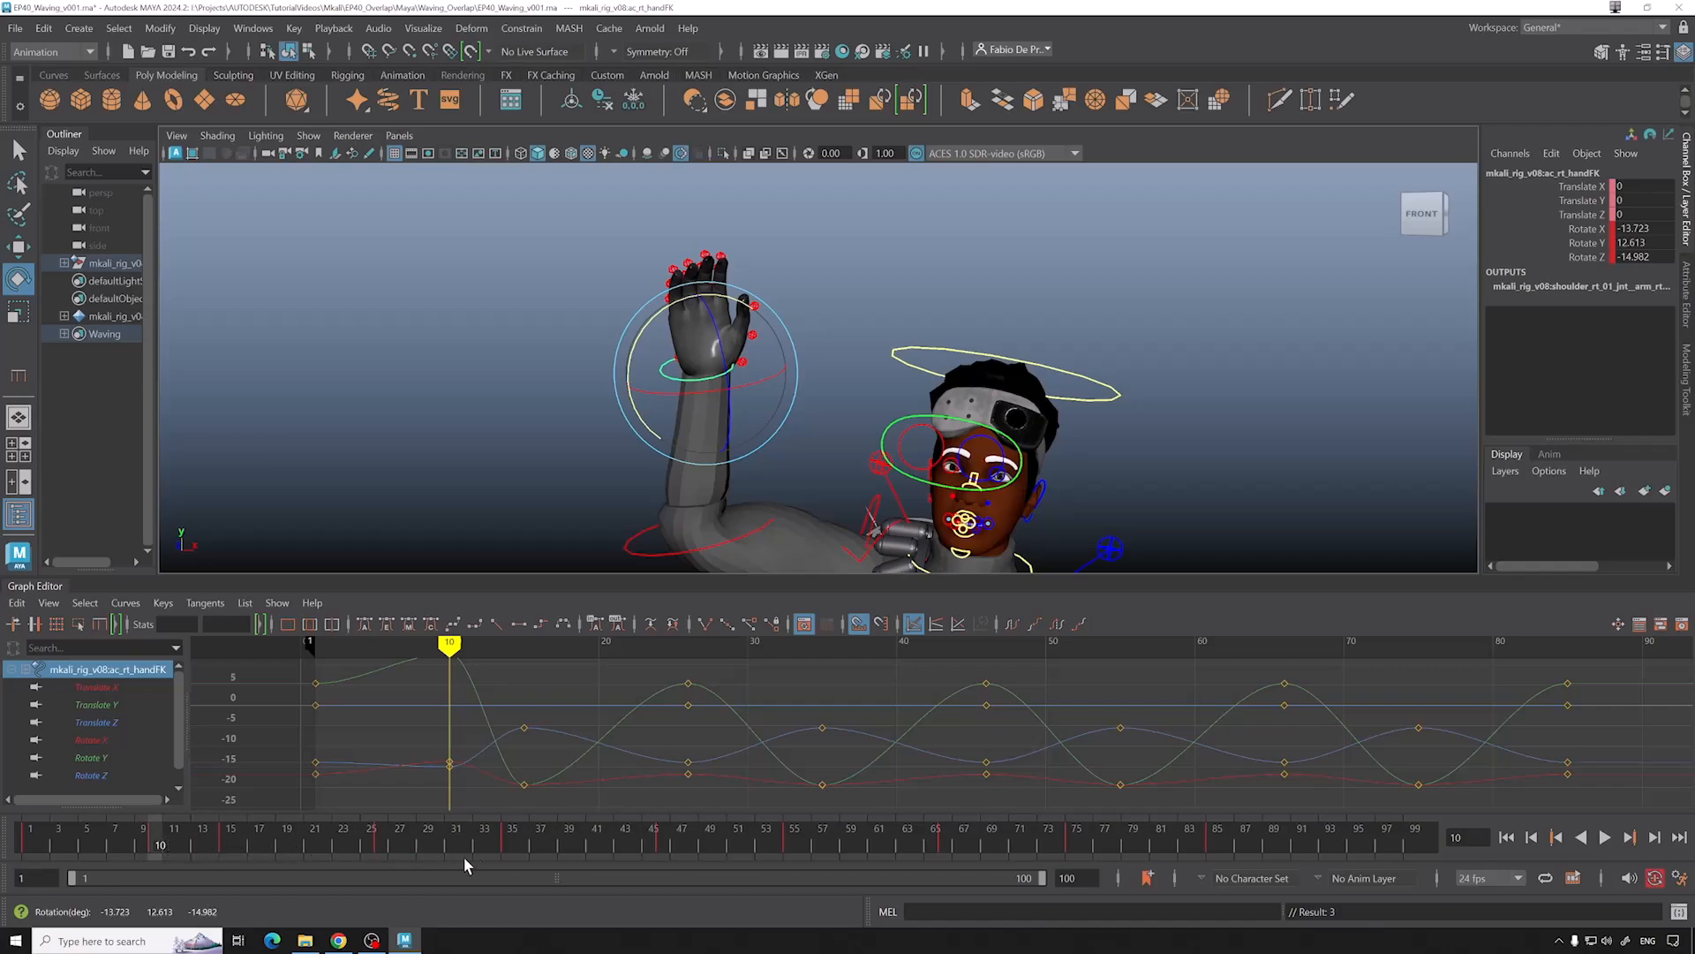
drag(188, 839, 163, 842)
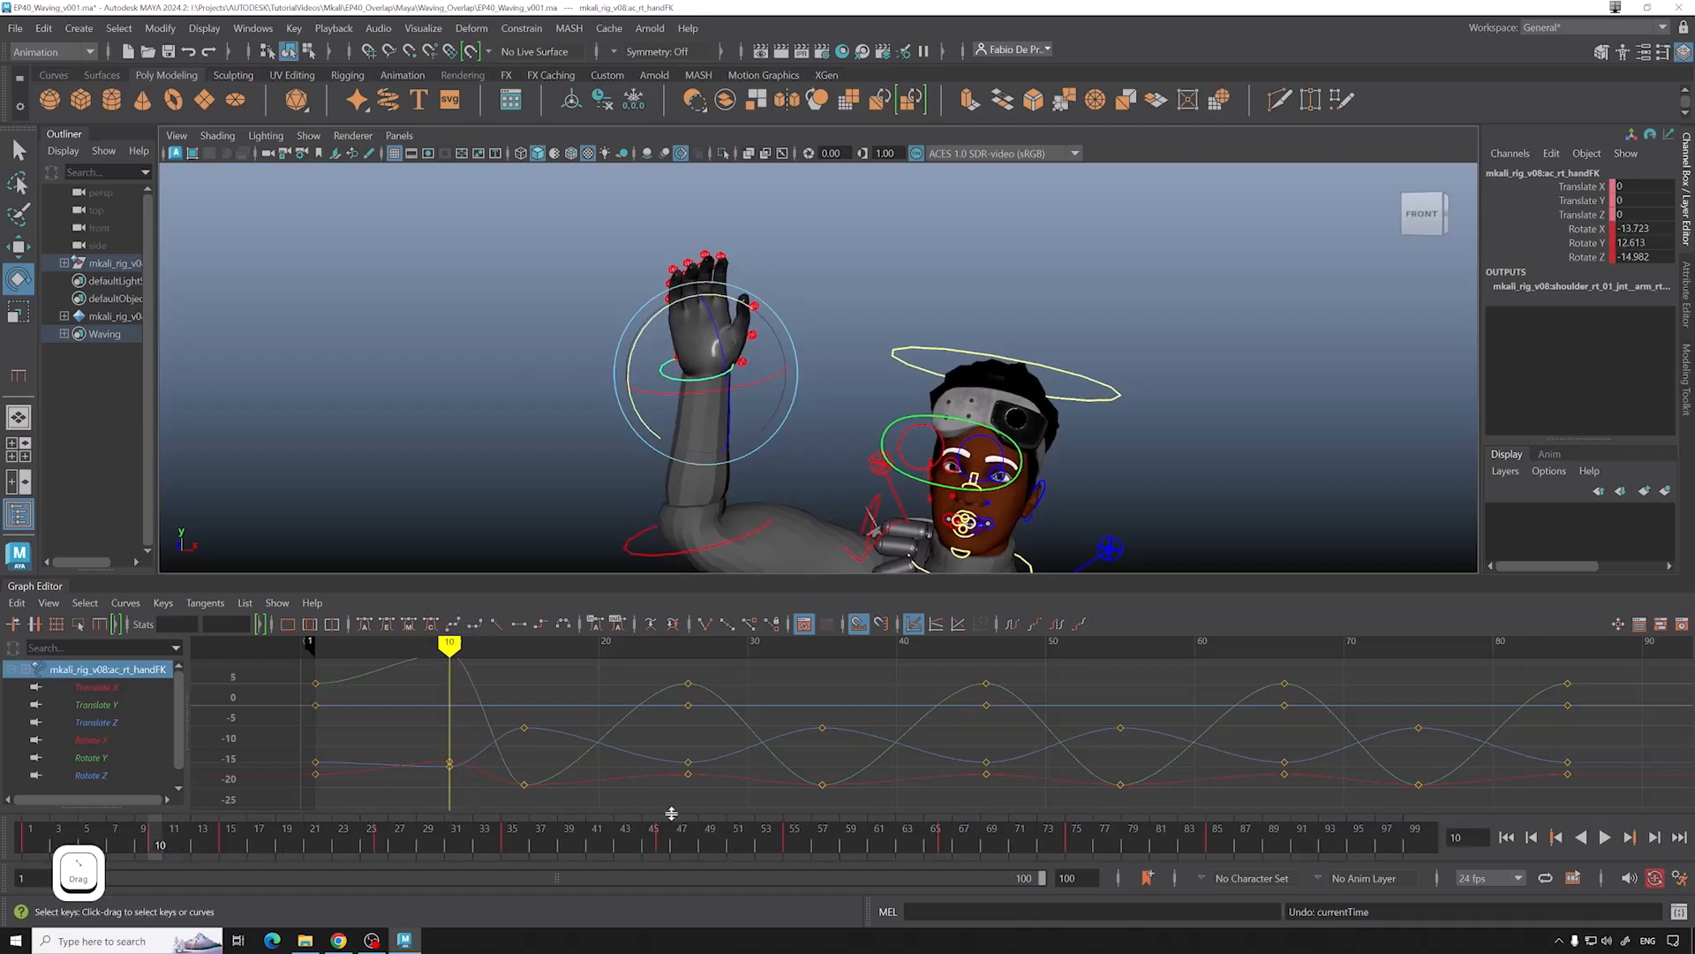
Step: Copy the right hand's frame 10 pose to frame 31 and its frame 26 pose to frames 52 and 72, keying each one
scroll(617, 782, down, 3)
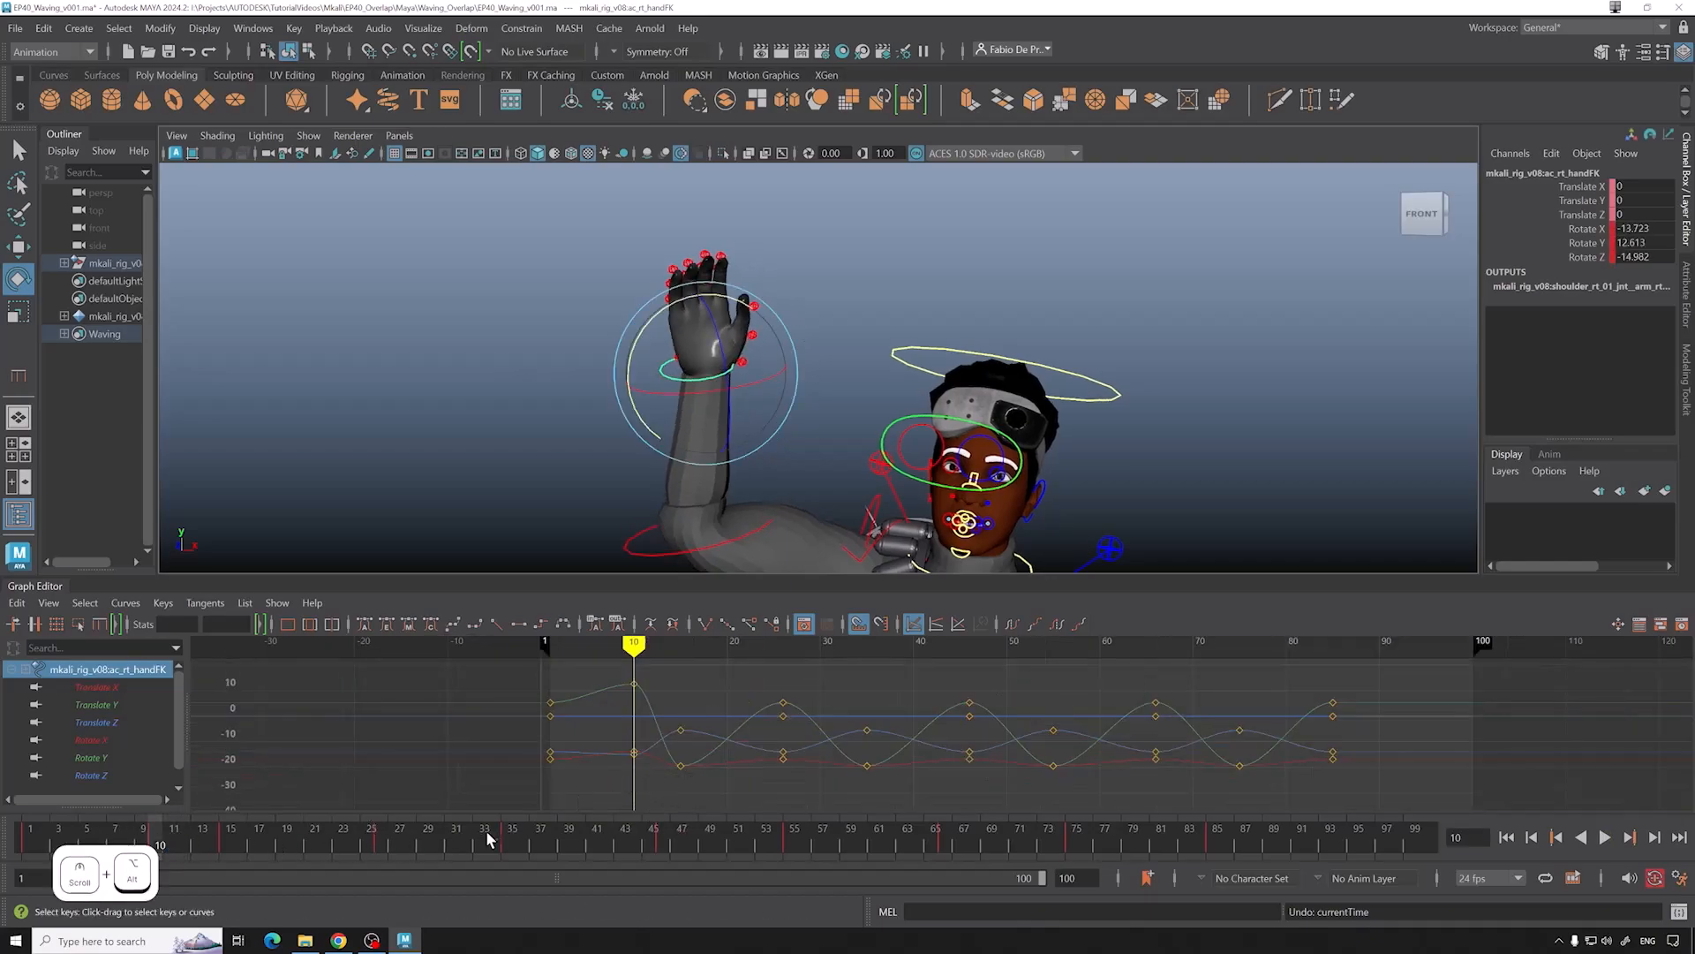
click(457, 844)
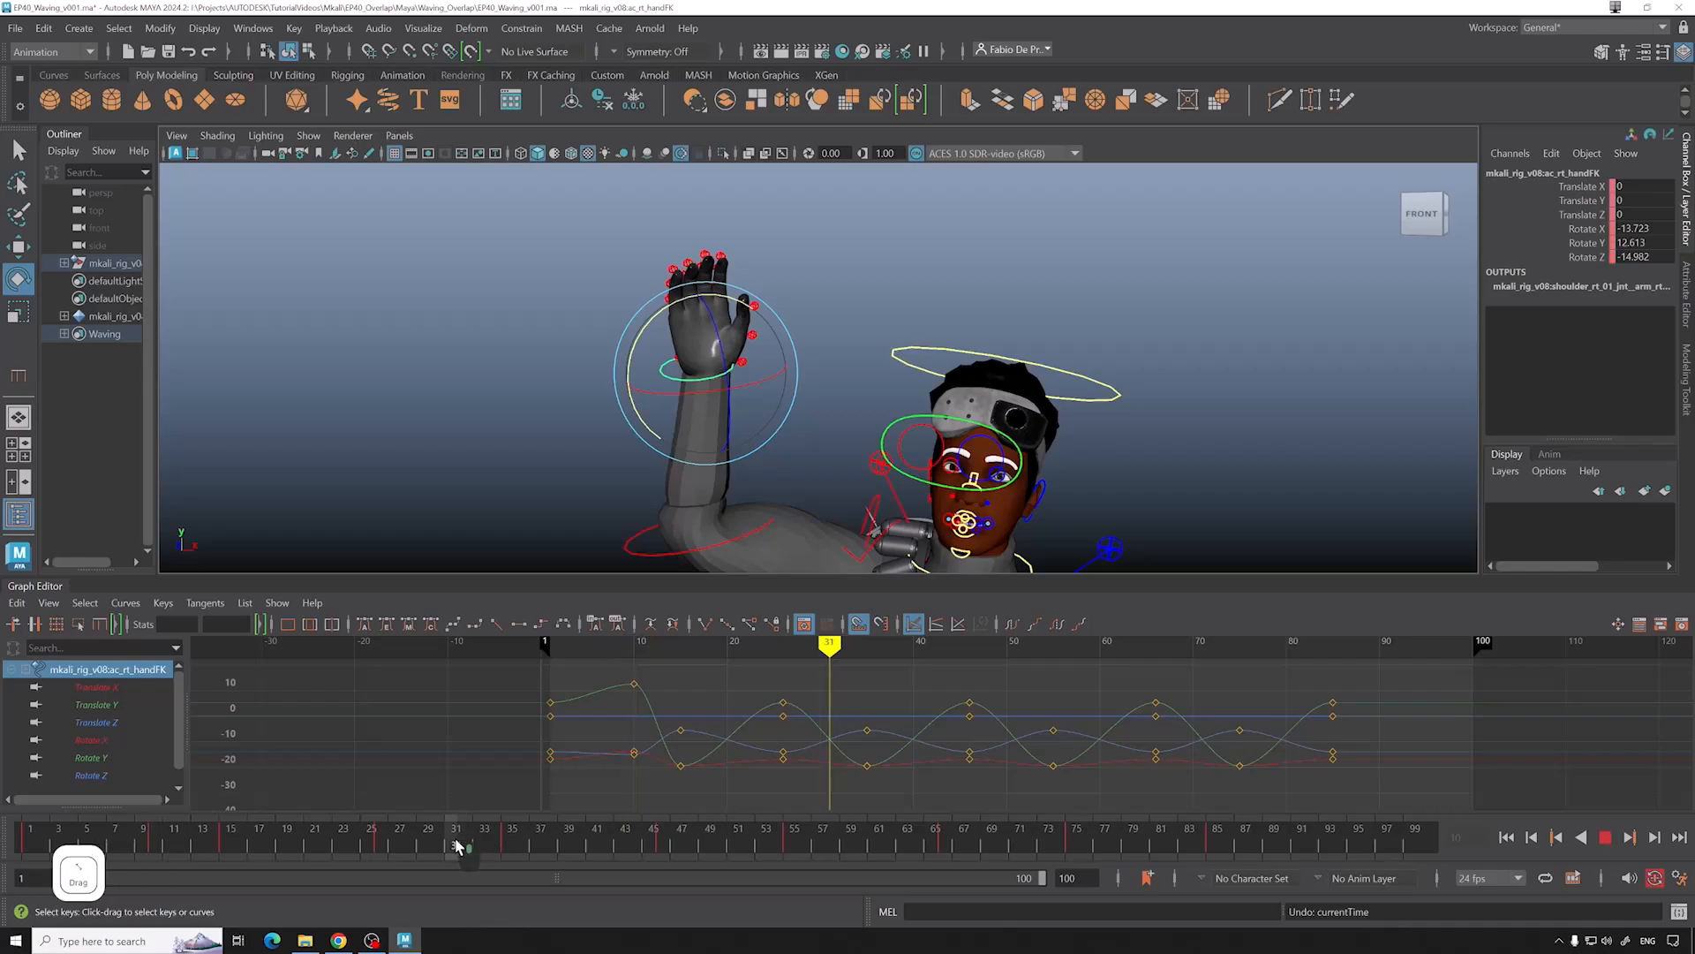
key(s)
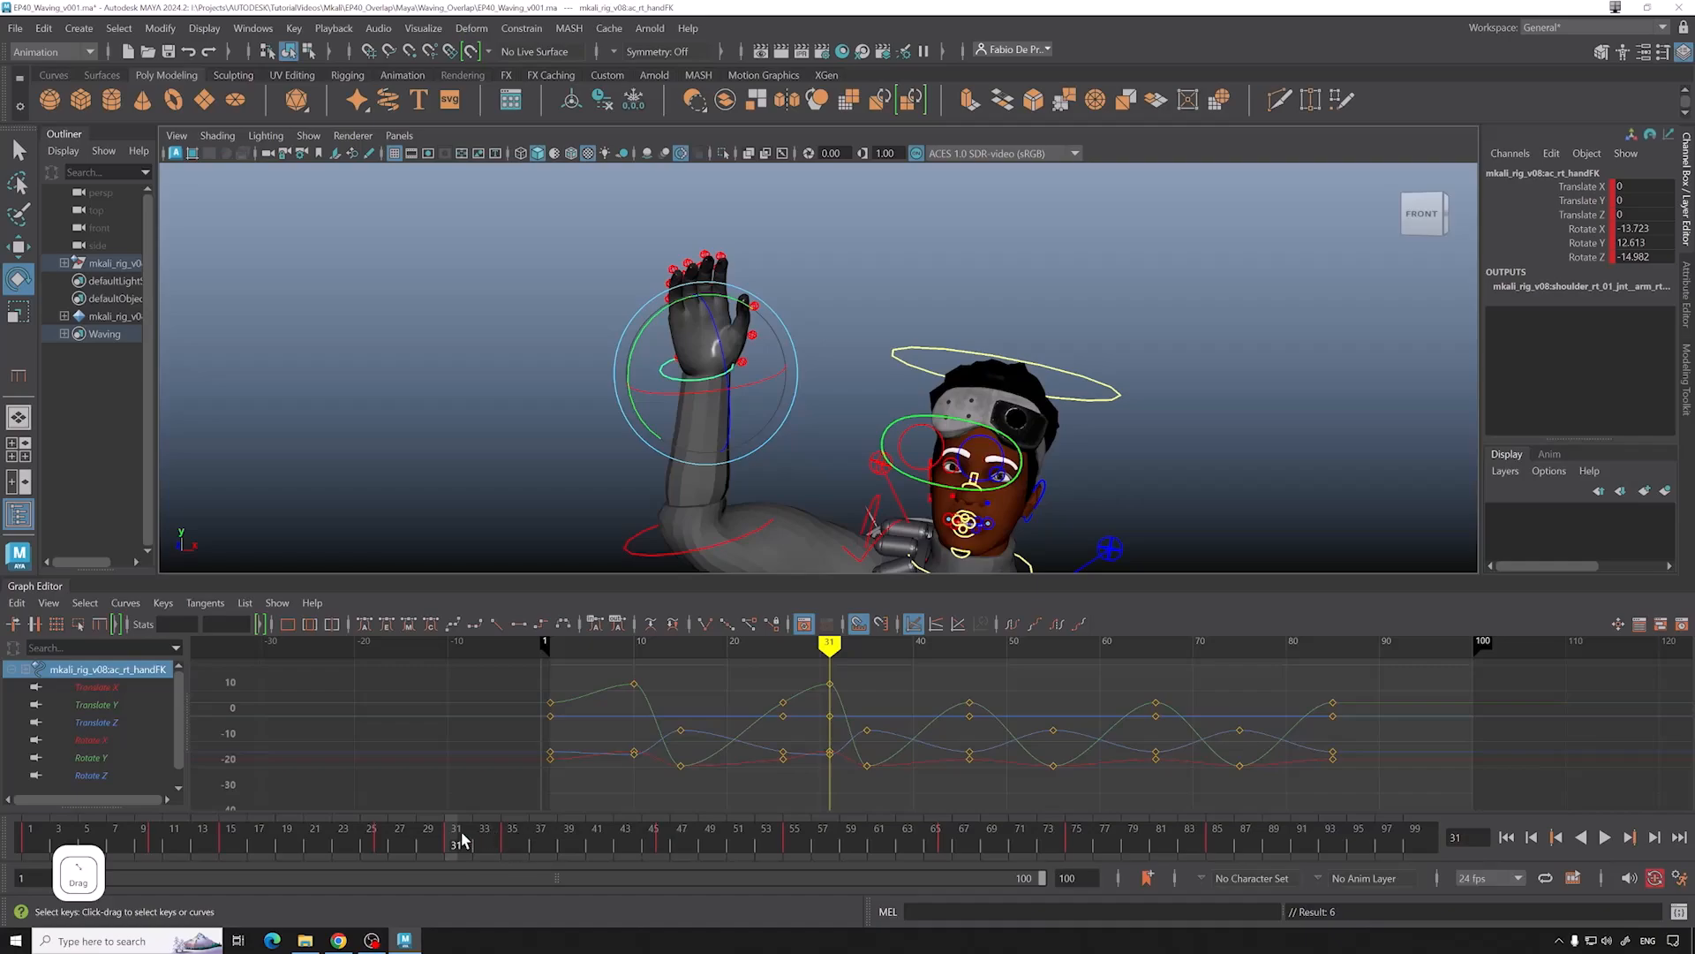
drag(461, 839, 751, 836)
drag(381, 836, 757, 844)
key(s)
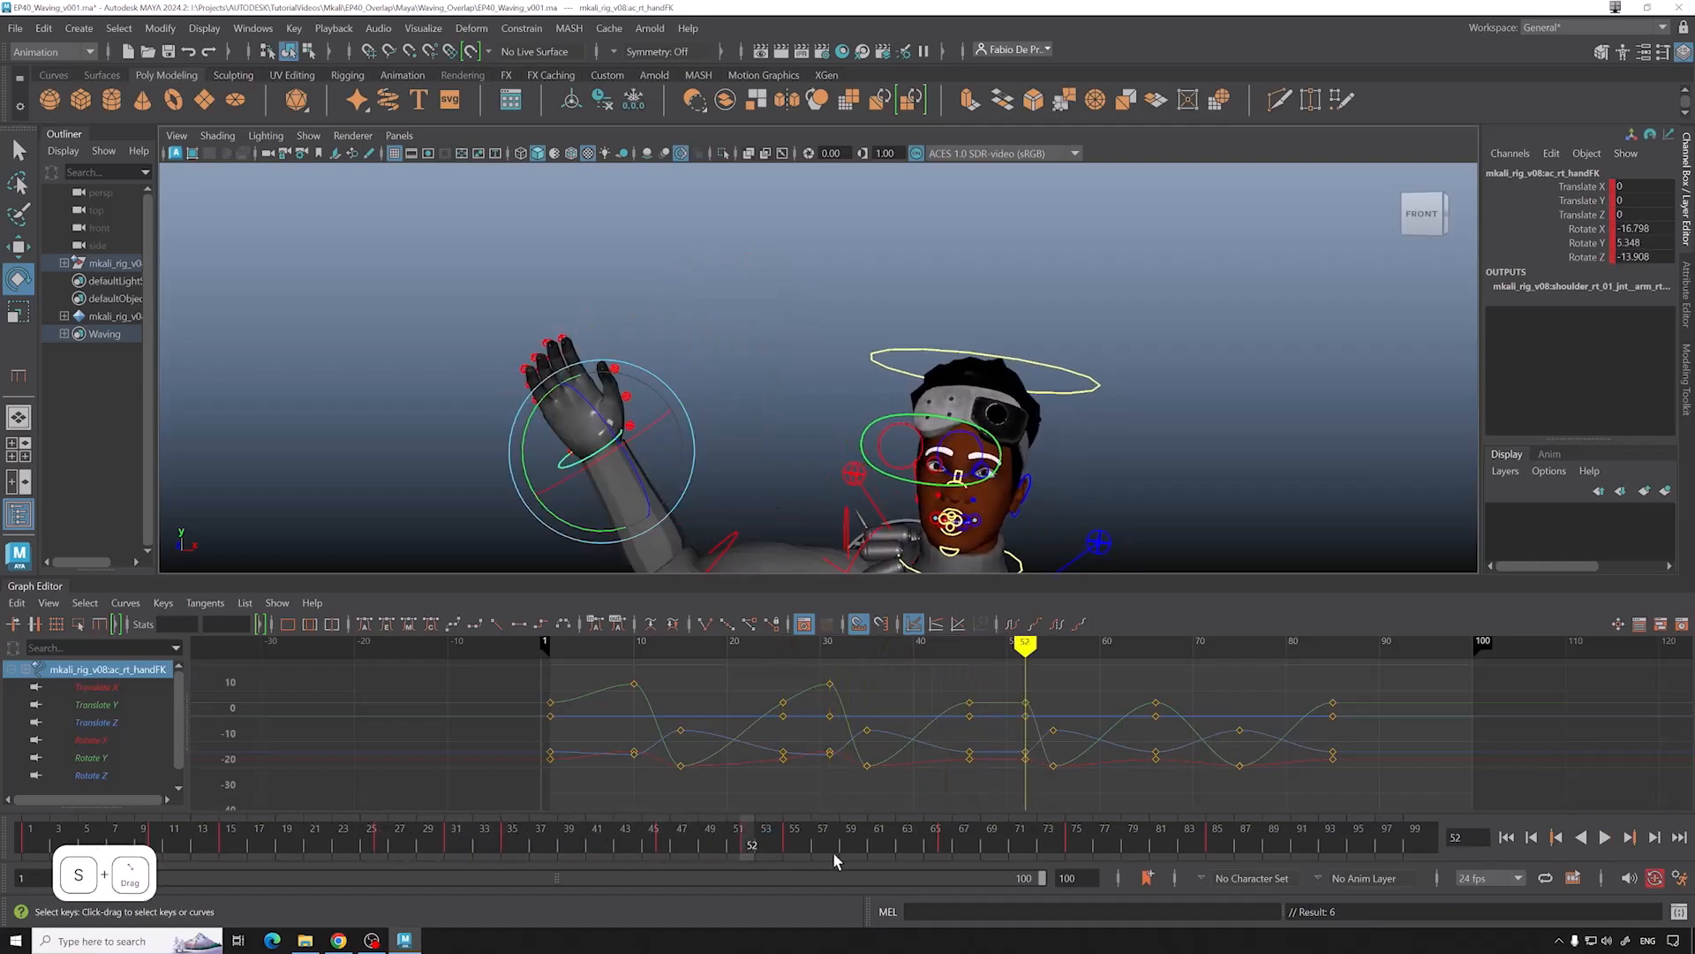
click(1033, 846)
key(s)
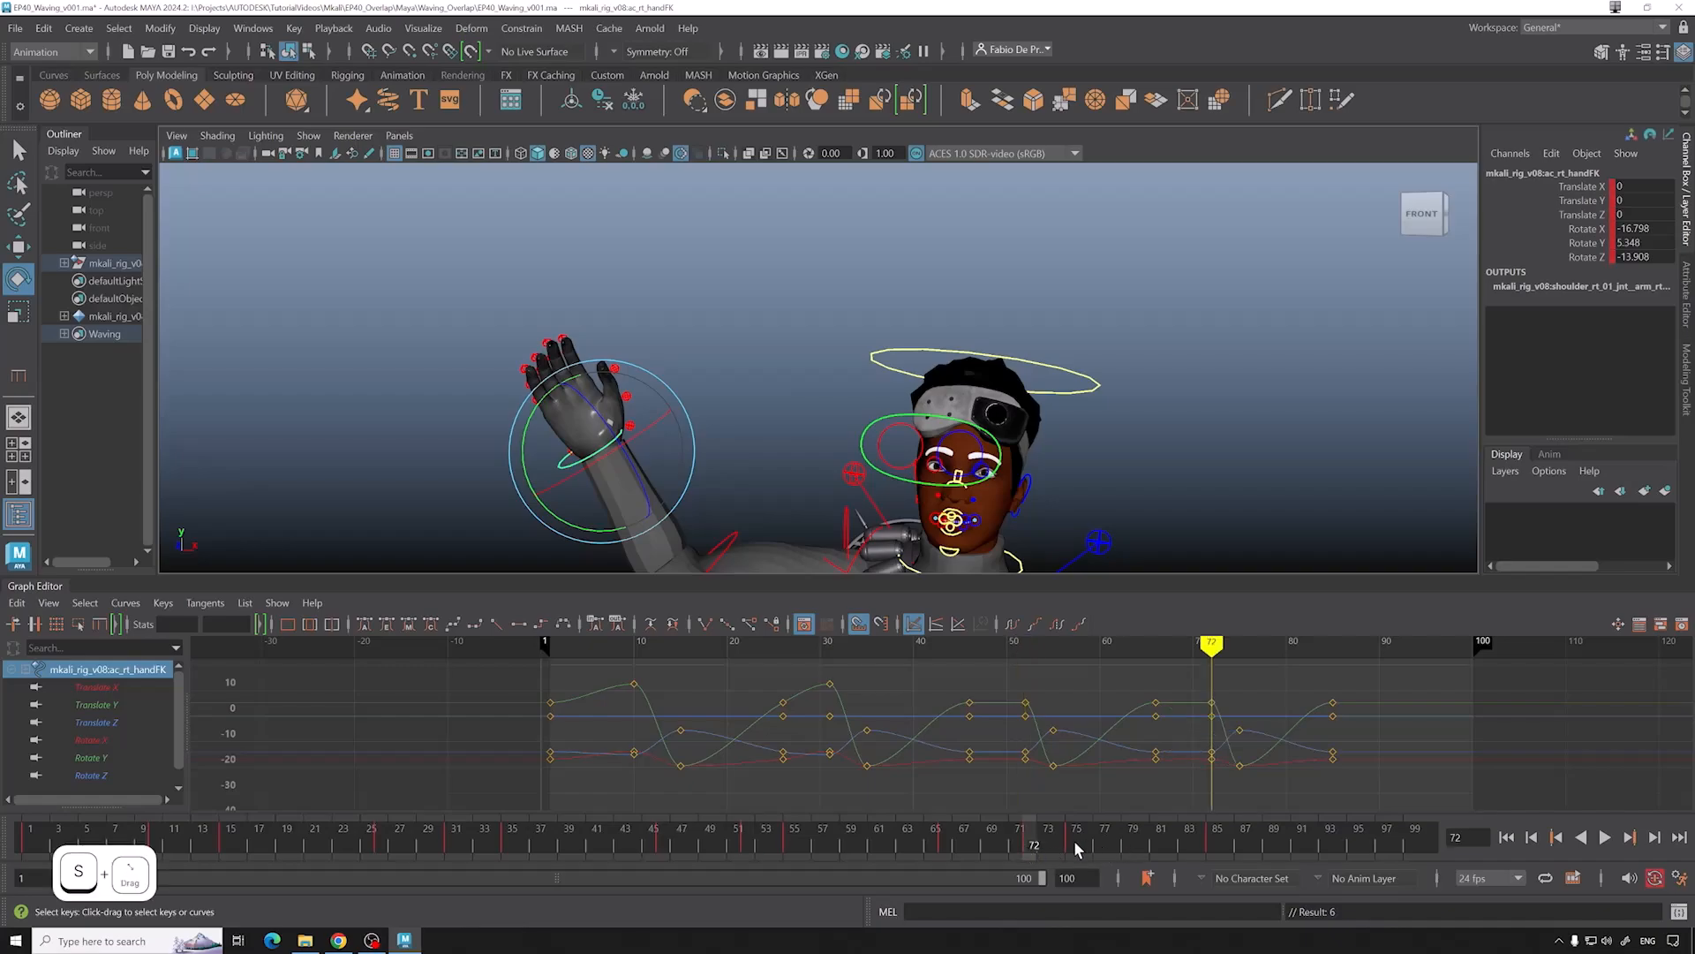
Step: Play back the wave to check the right hand's added poses
key(alt+v)
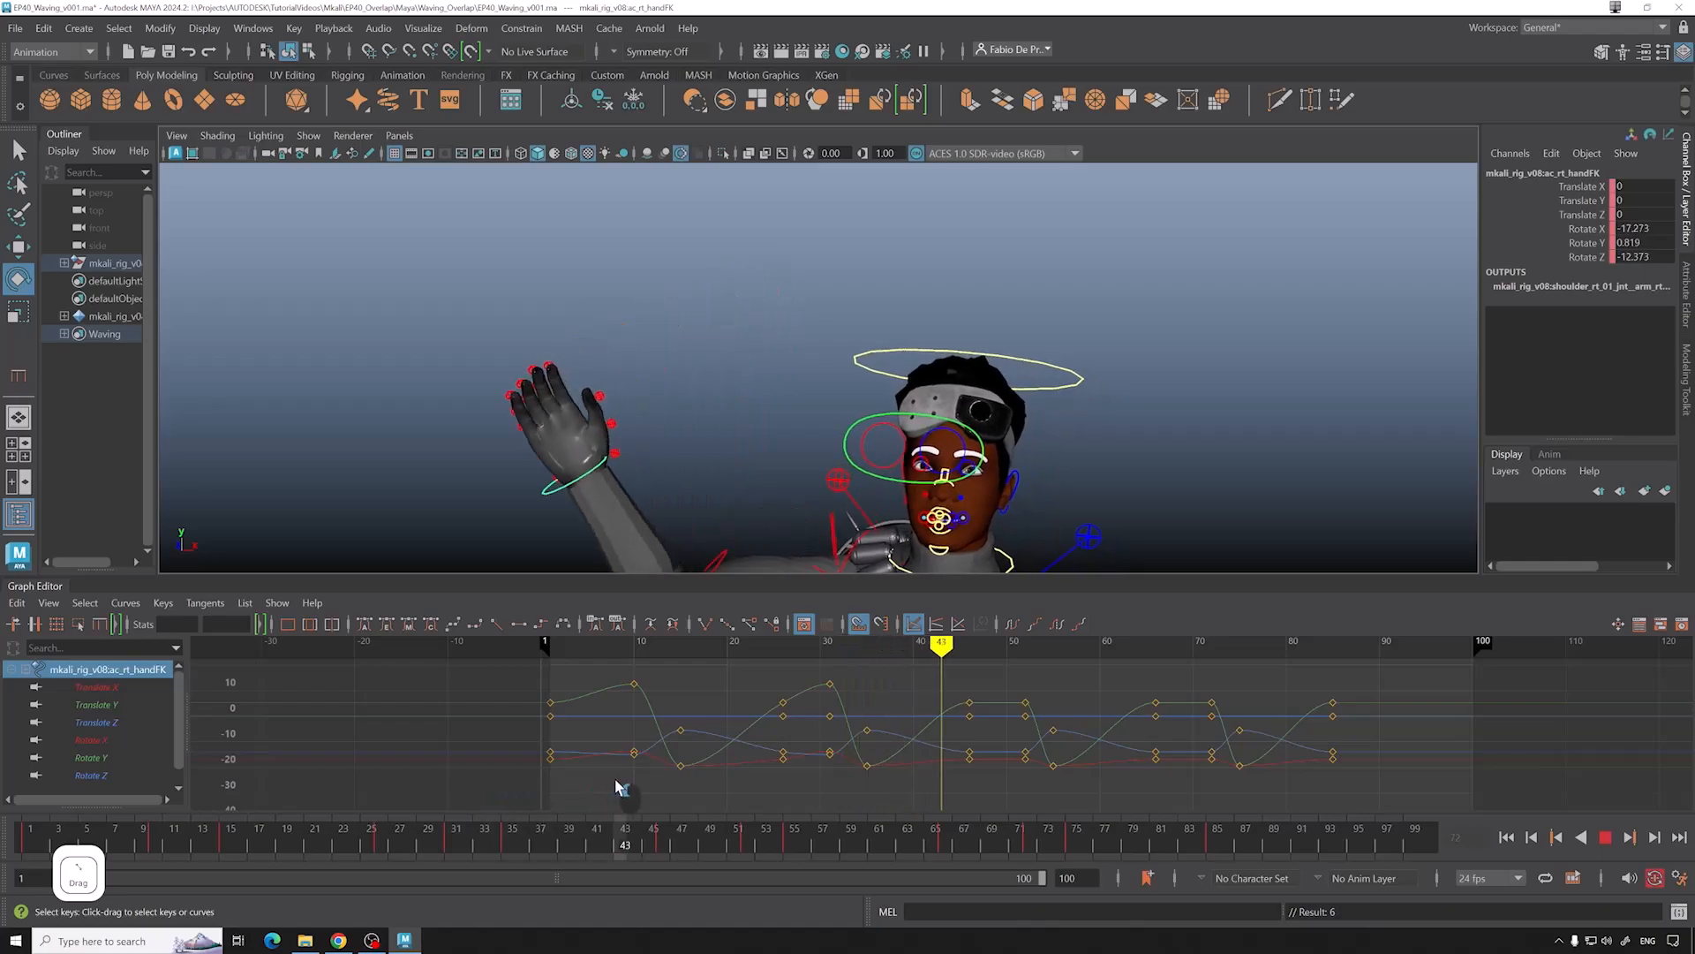
key(alt+v)
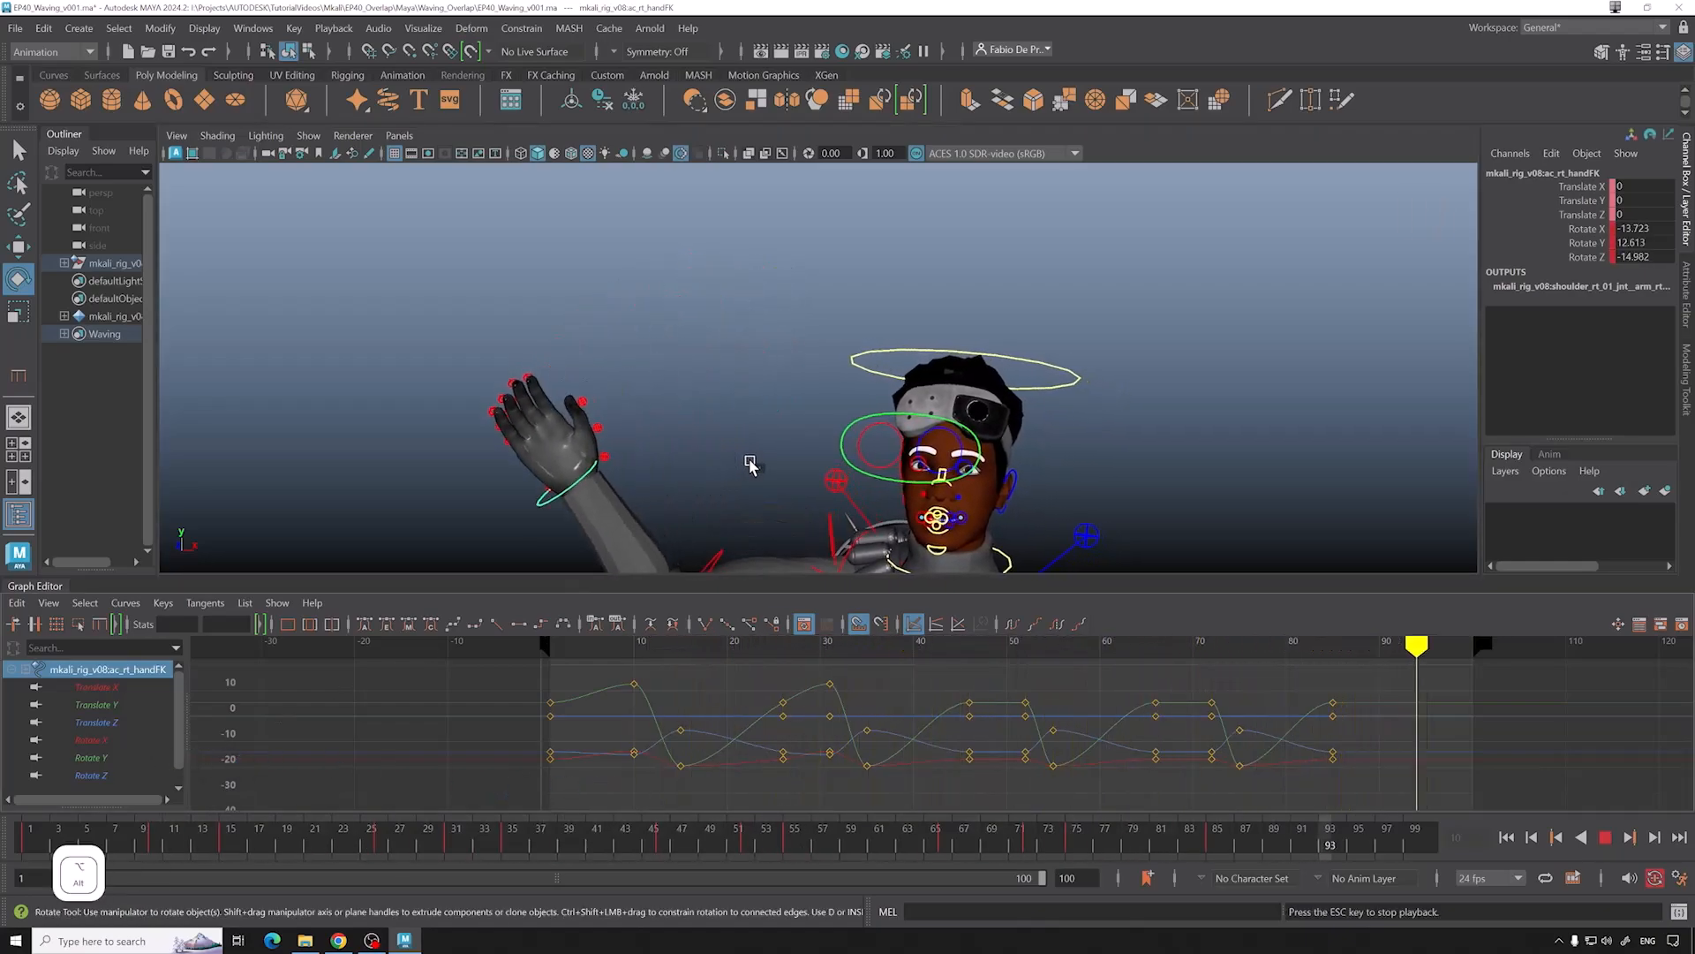
key(alt+v)
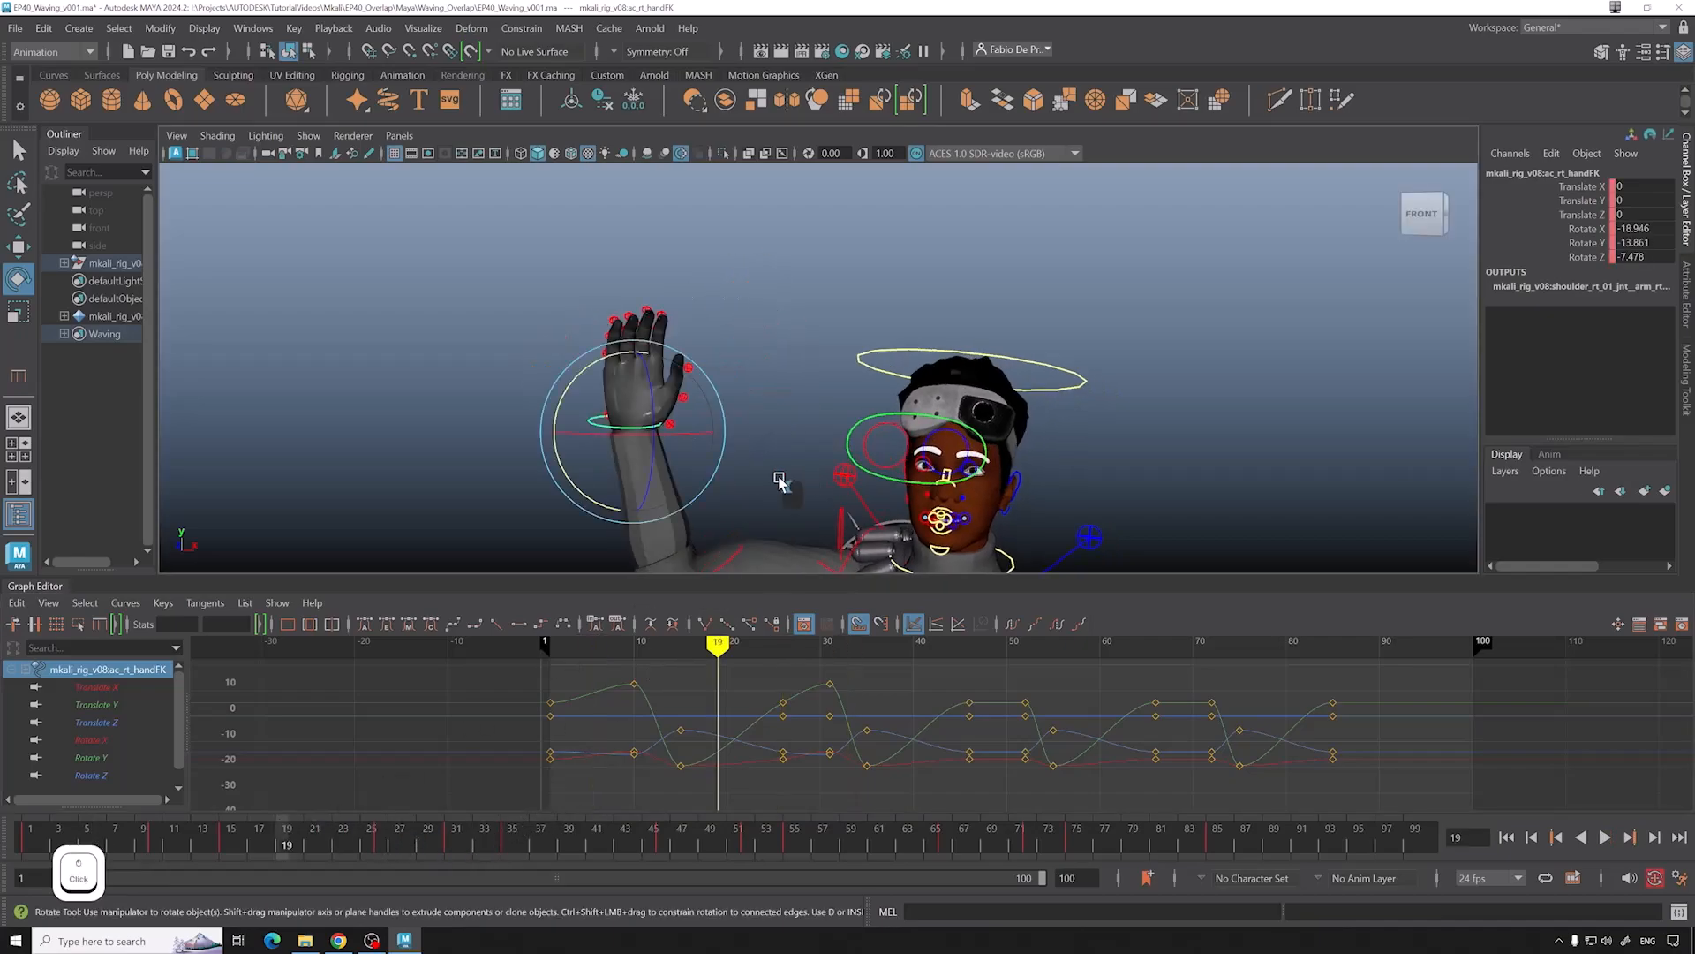
Step: Add an extra rotated pose to the right hand control at about frame 28
click(698, 491)
click(606, 426)
drag(53, 839, 389, 823)
click(736, 399)
click(594, 462)
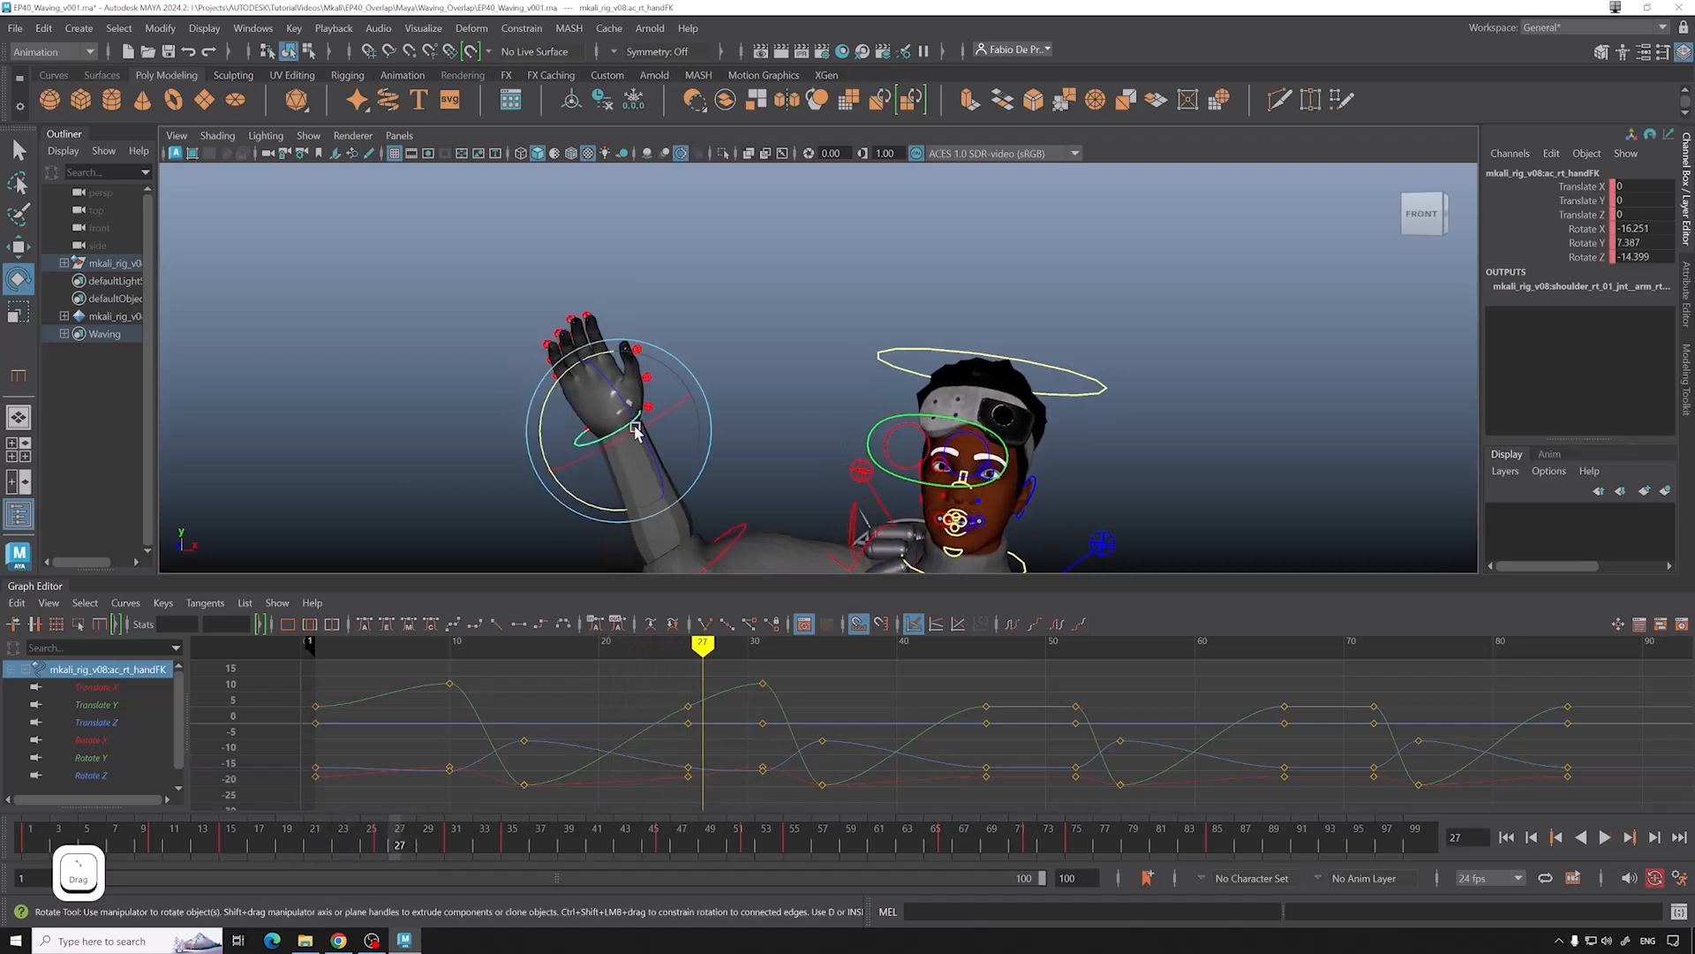
drag(592, 356, 578, 360)
drag(395, 849, 389, 802)
Step: Play and scrub the wave to check the hand's extra rotation, and inspect the whole upper body and the right elbow's curves
key(alt+v)
key(alt+v)
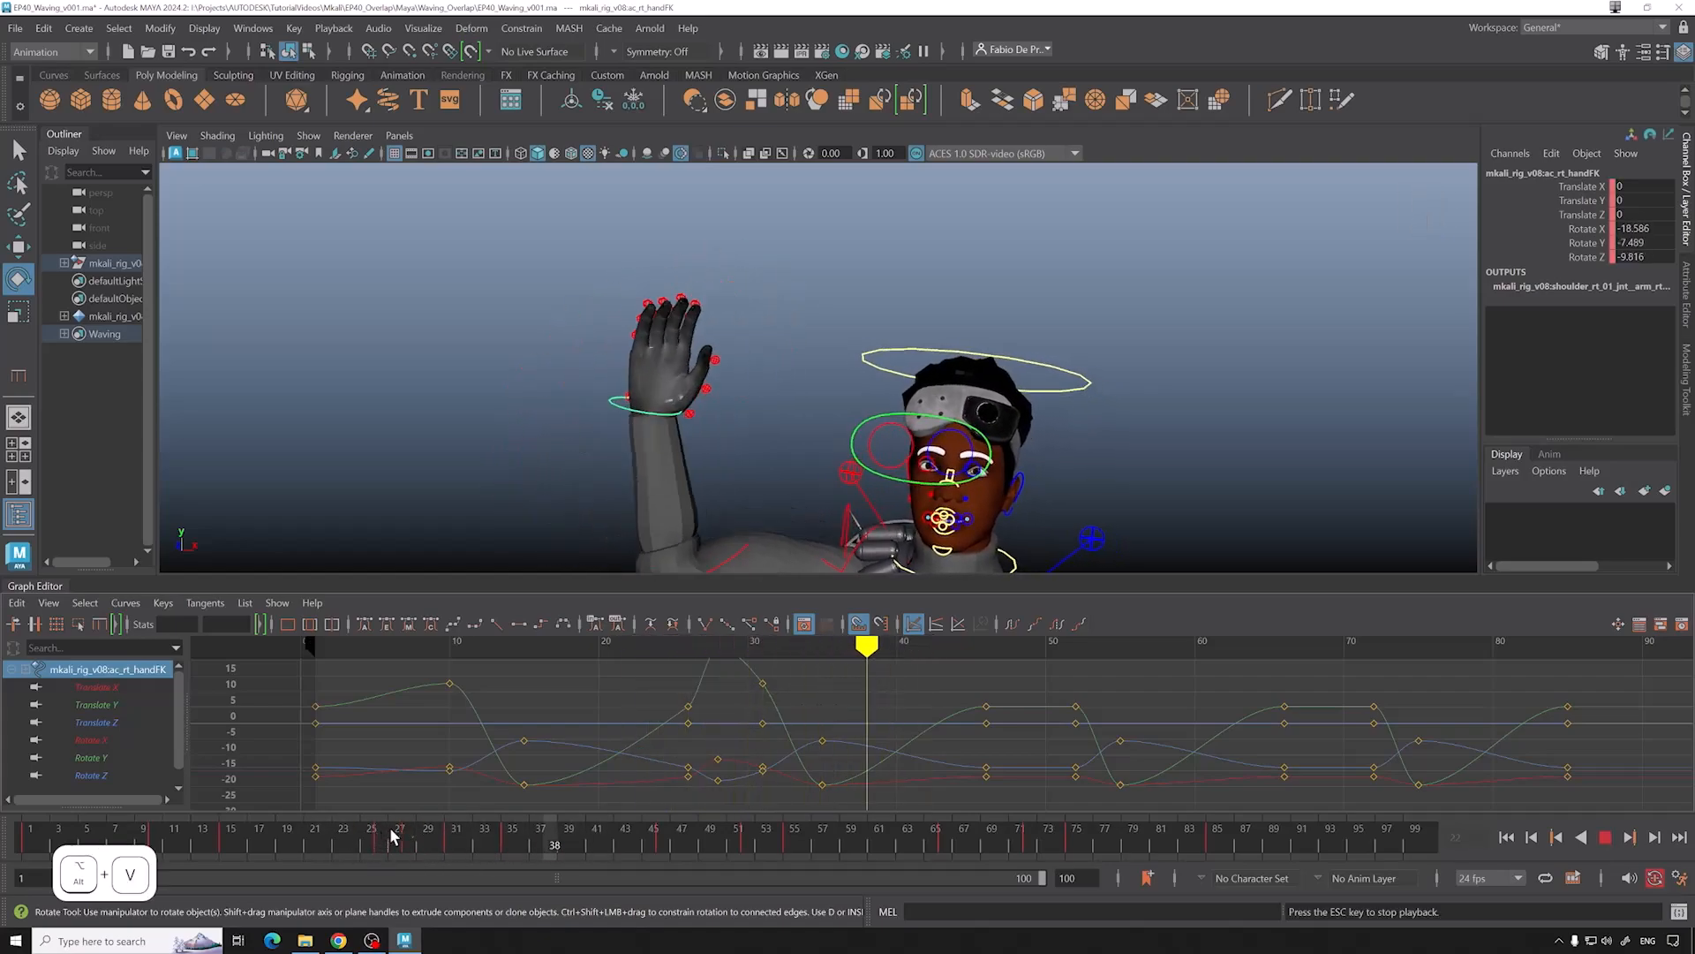
key(alt+v)
drag(436, 834, 381, 831)
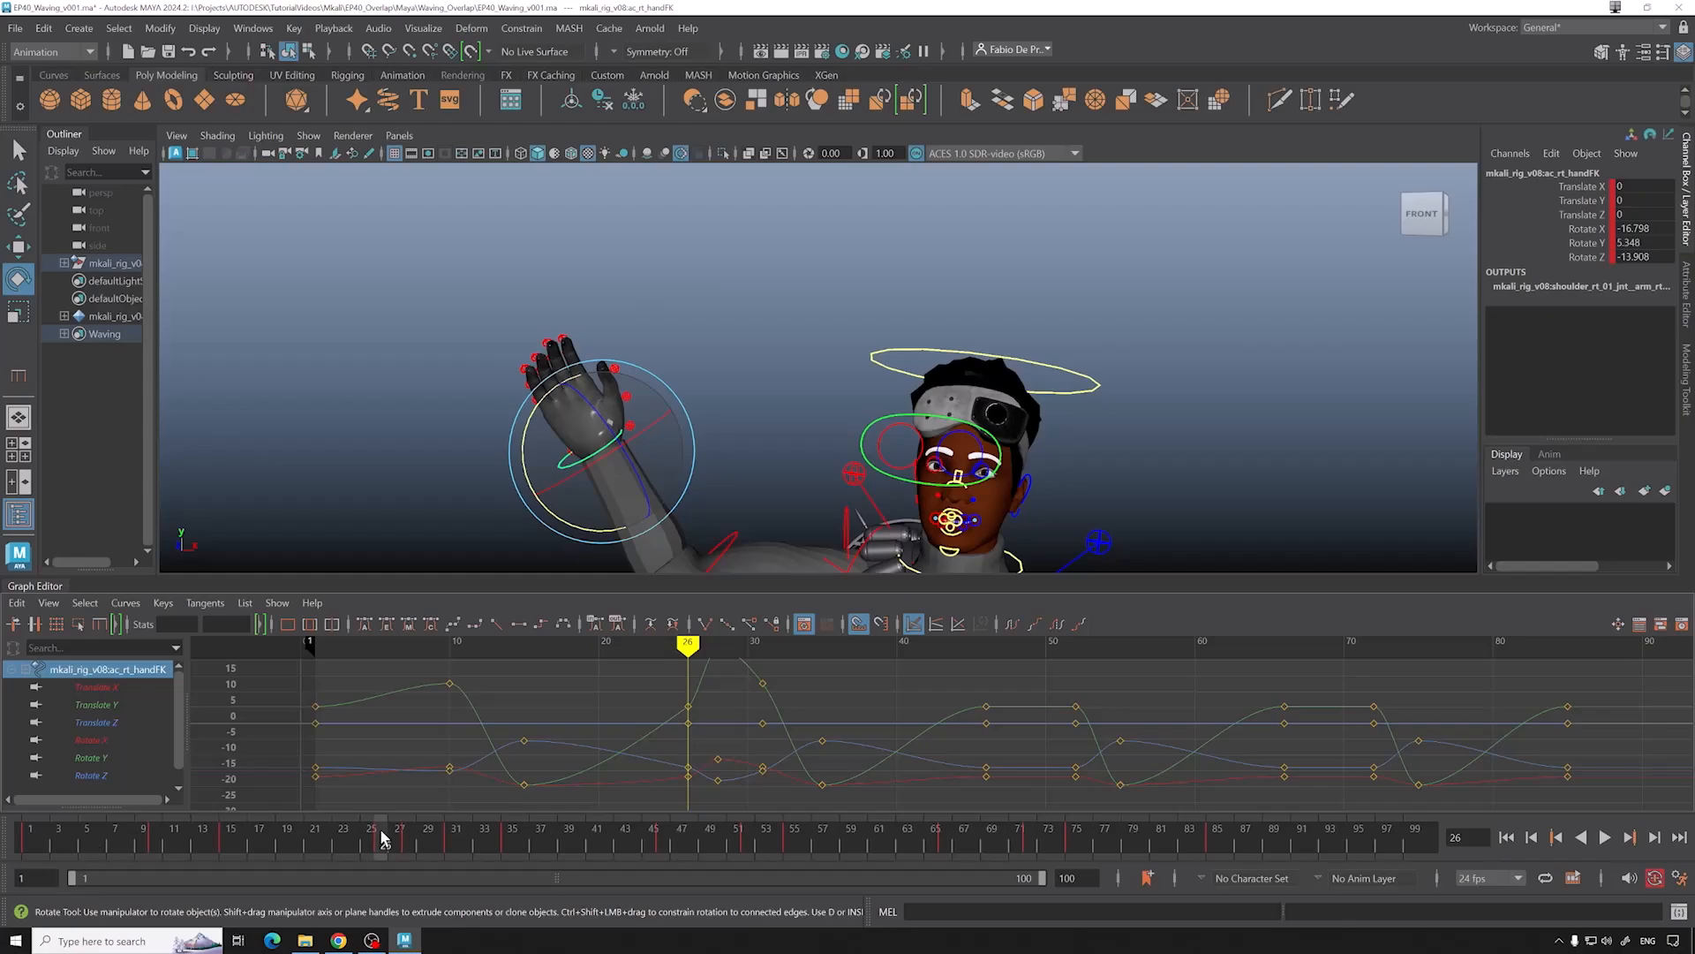
key(alt+v)
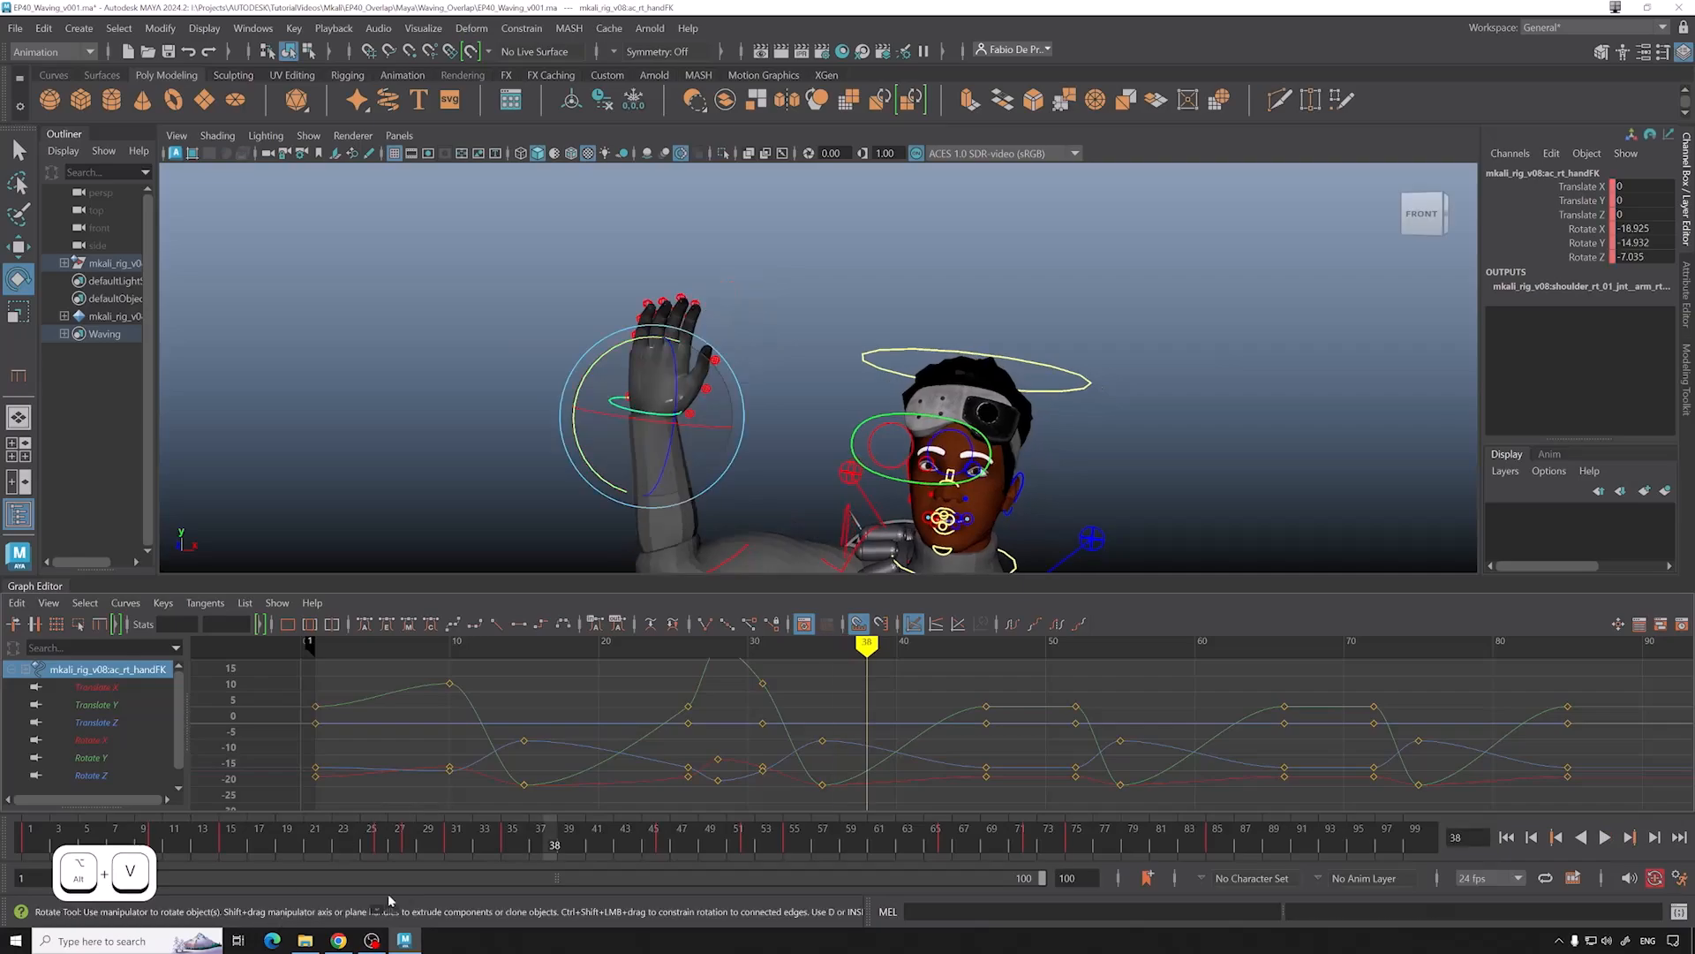
key(alt+v)
click(736, 549)
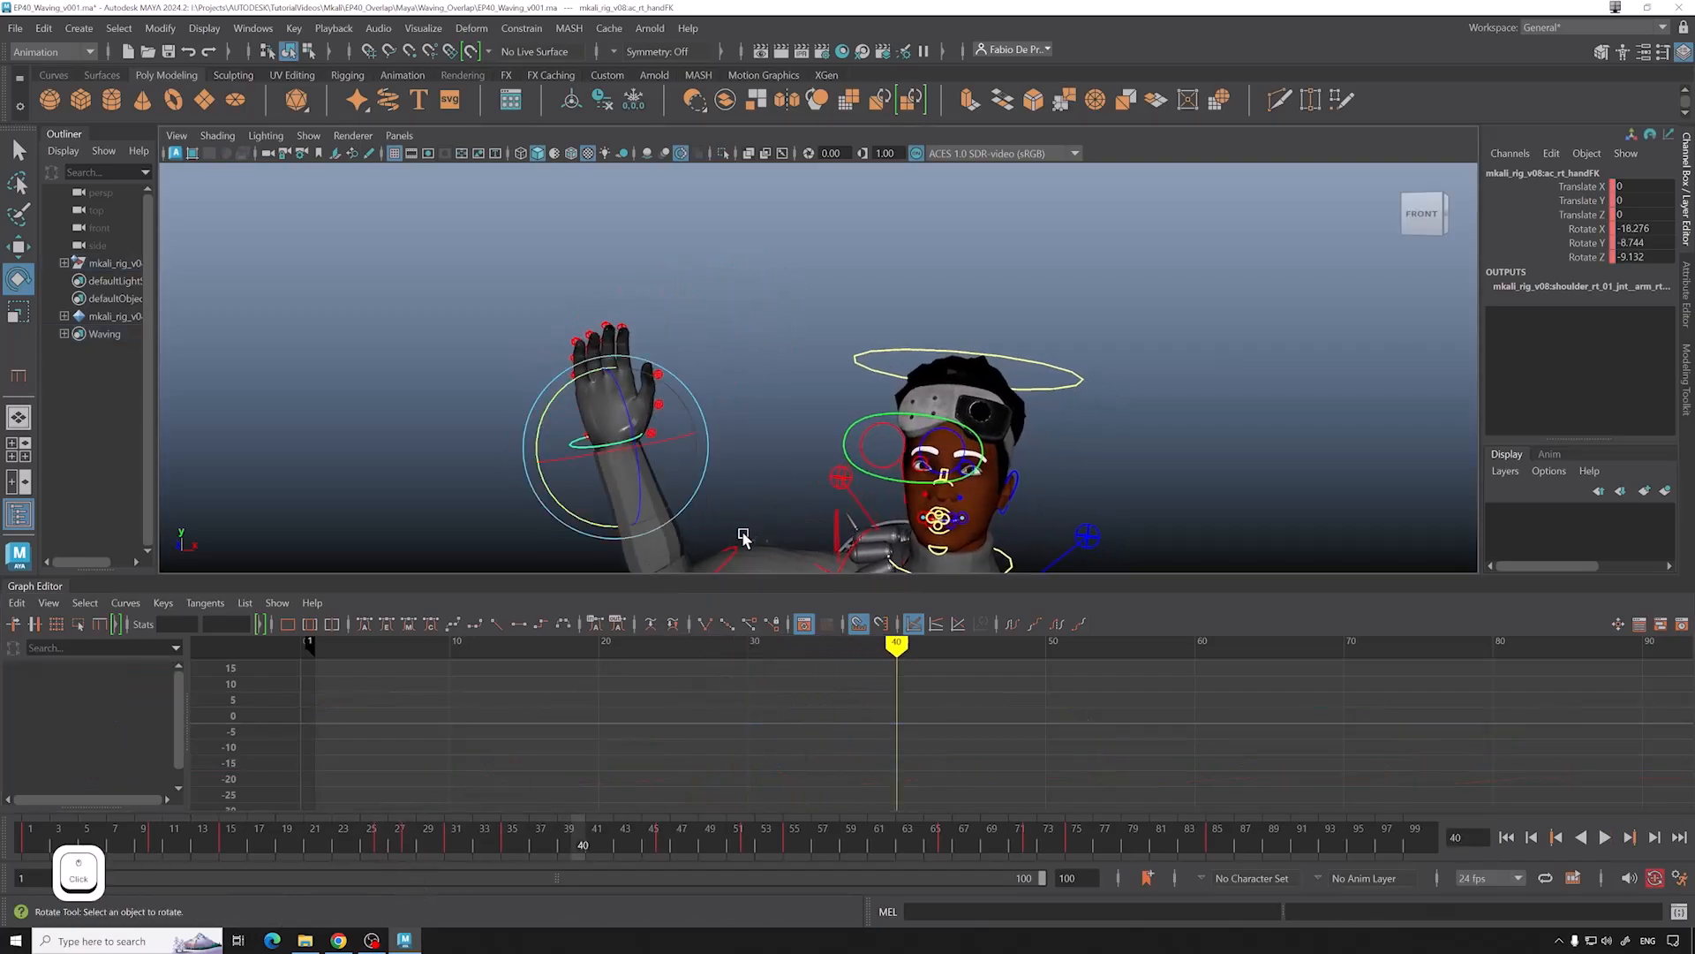
scroll(1030, 446, down, 2)
alt+middle_drag(1029, 447, 1049, 413)
alt+drag(1048, 413, 1022, 341)
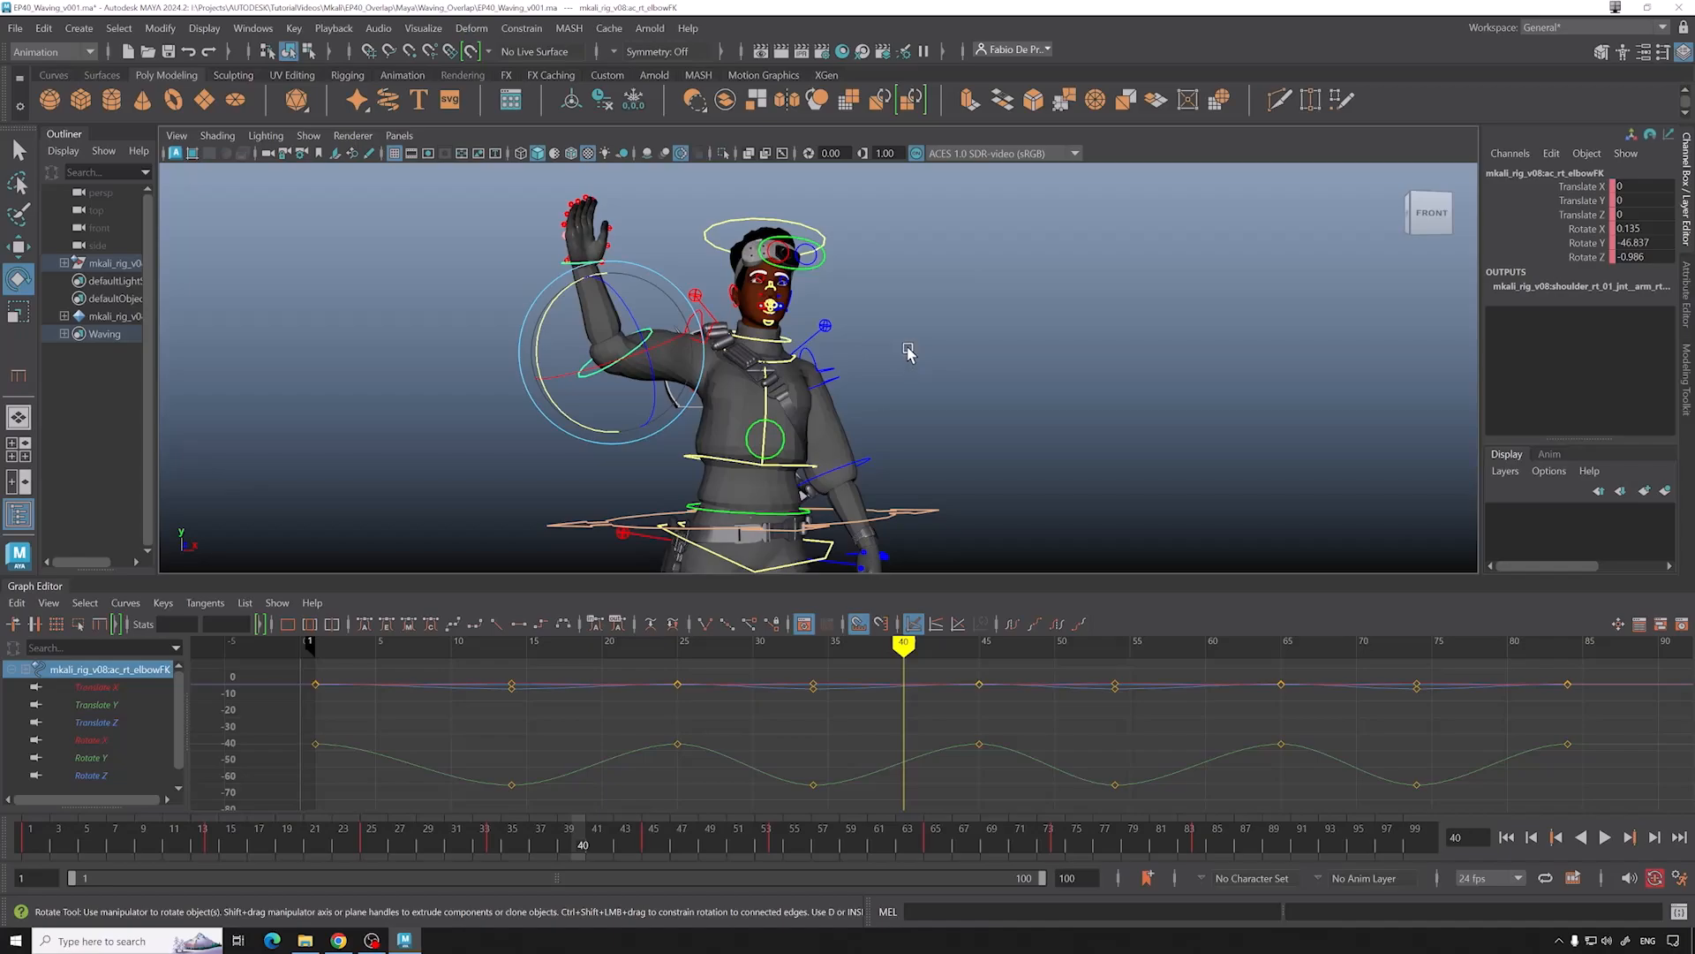
click(882, 447)
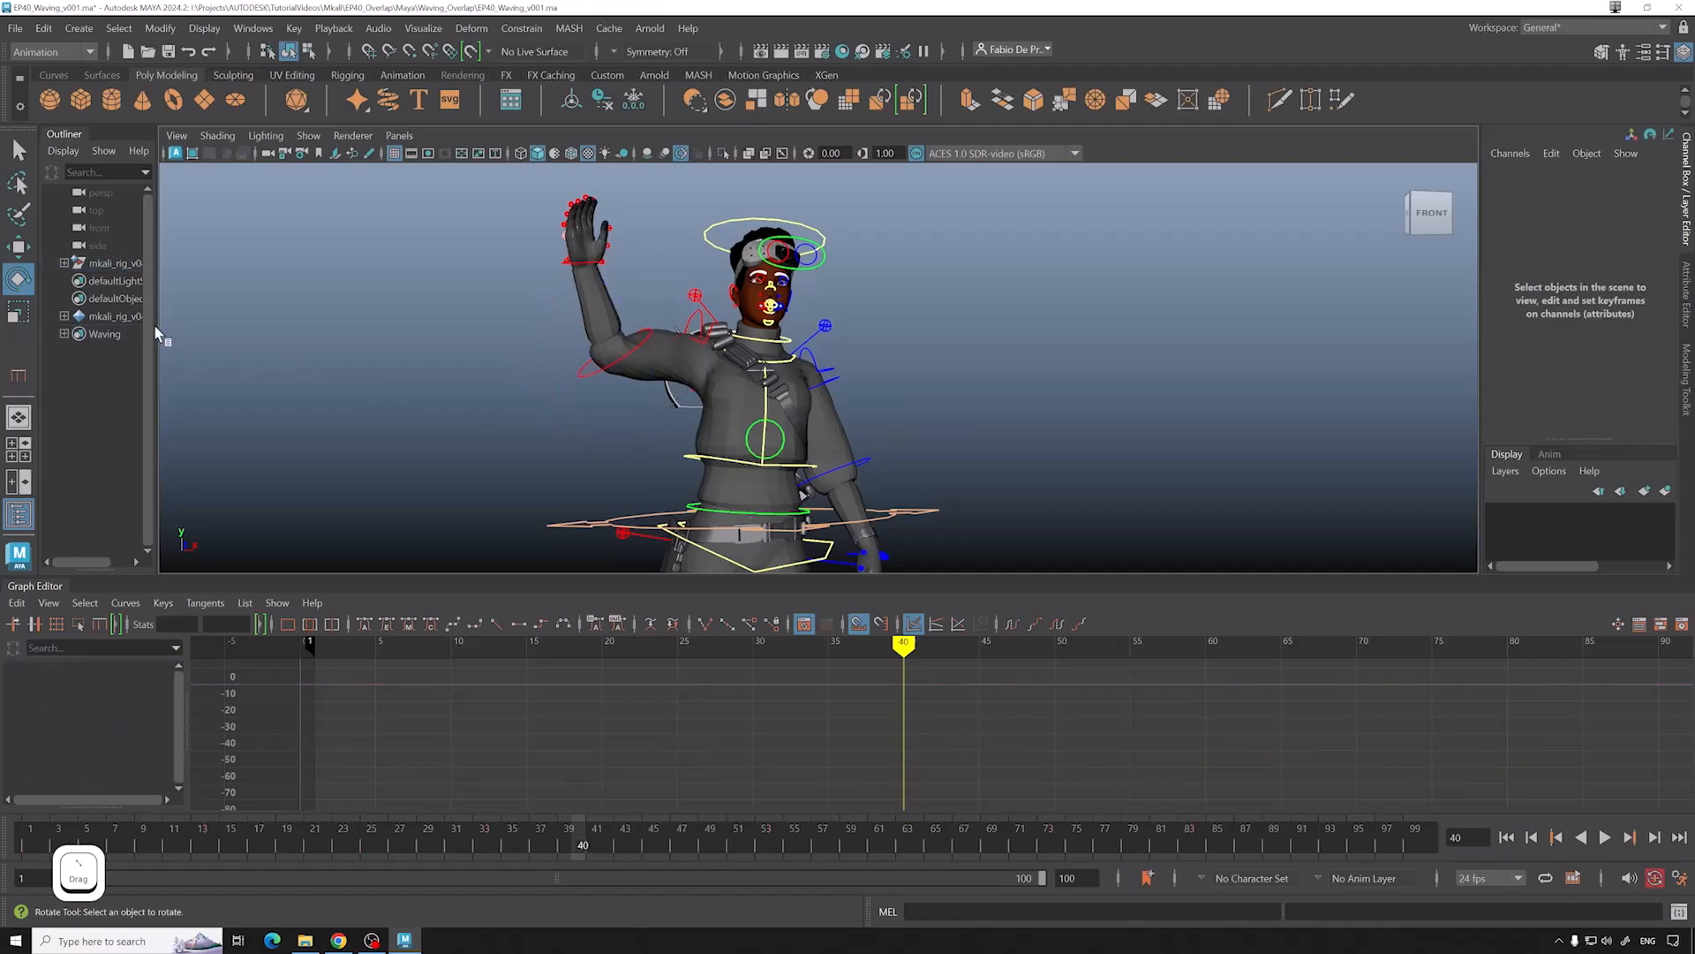
Step: Select the Waving set's members except the root and offset their keys after frame 1 by 1 frame
right_click(112, 337)
click(124, 345)
scroll(916, 520, up, 3)
alt+drag(919, 517, 907, 512)
mouse_move(908, 511)
alt+middle_down()
mouse_move(943, 486)
mouse_move(938, 517)
alt+middle_up()
drag(712, 839, 624, 837)
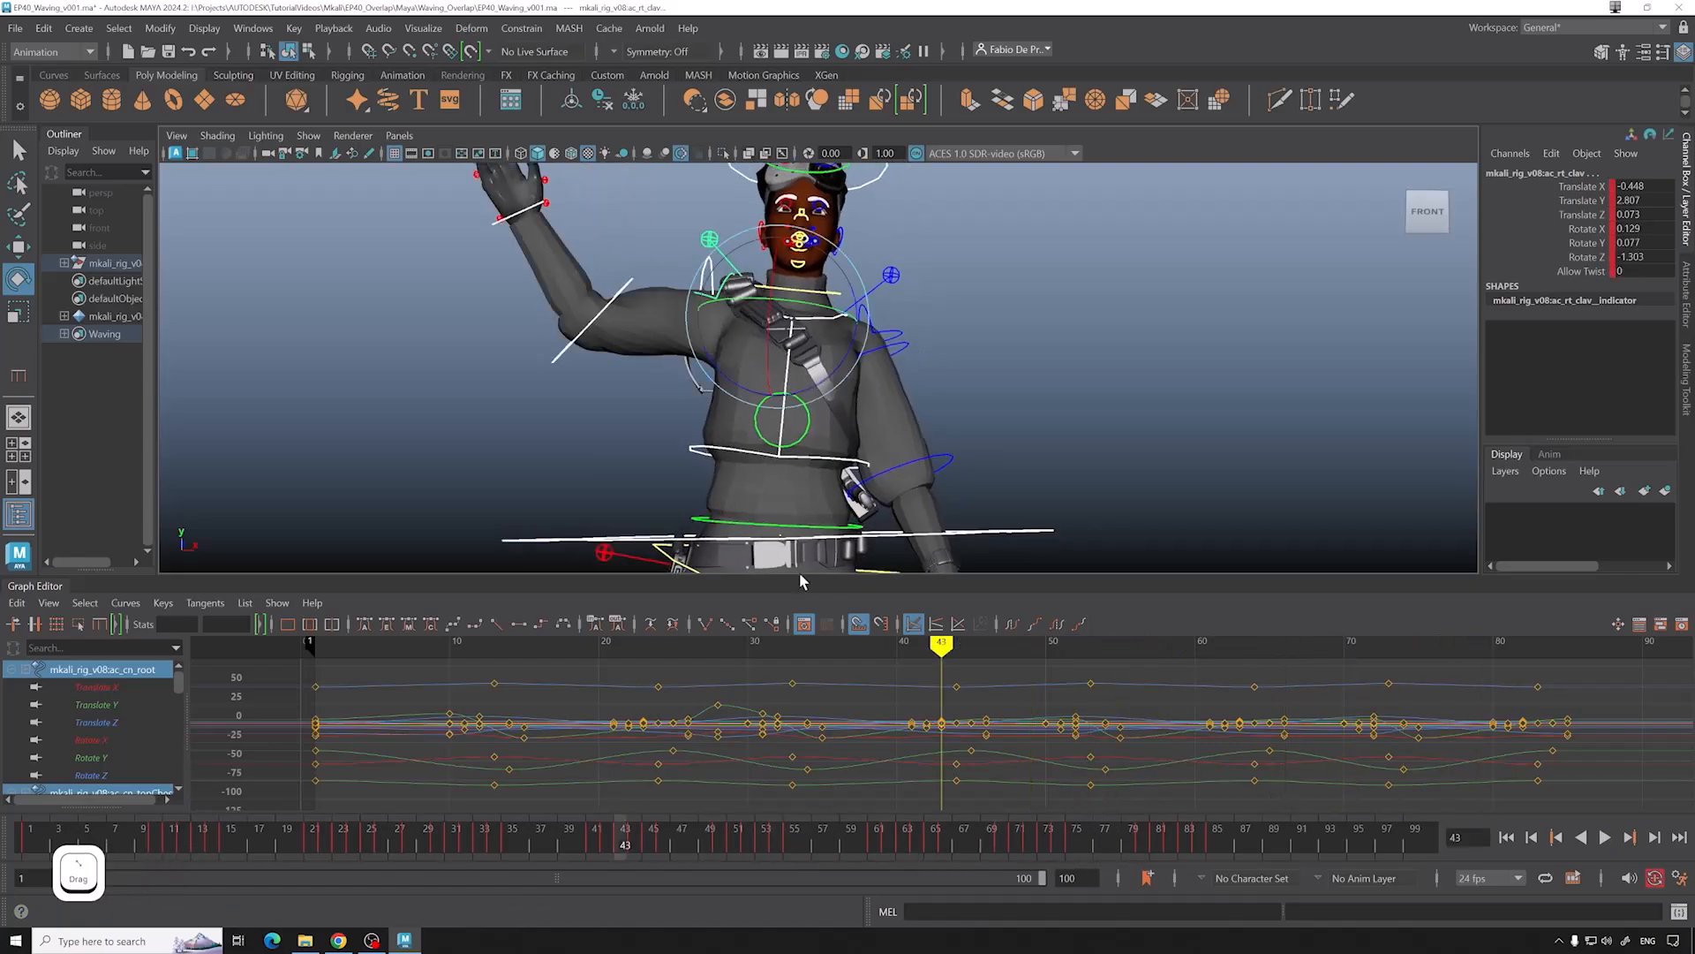
alt+middle_drag(938, 439, 1018, 412)
alt+drag(1018, 412, 1019, 423)
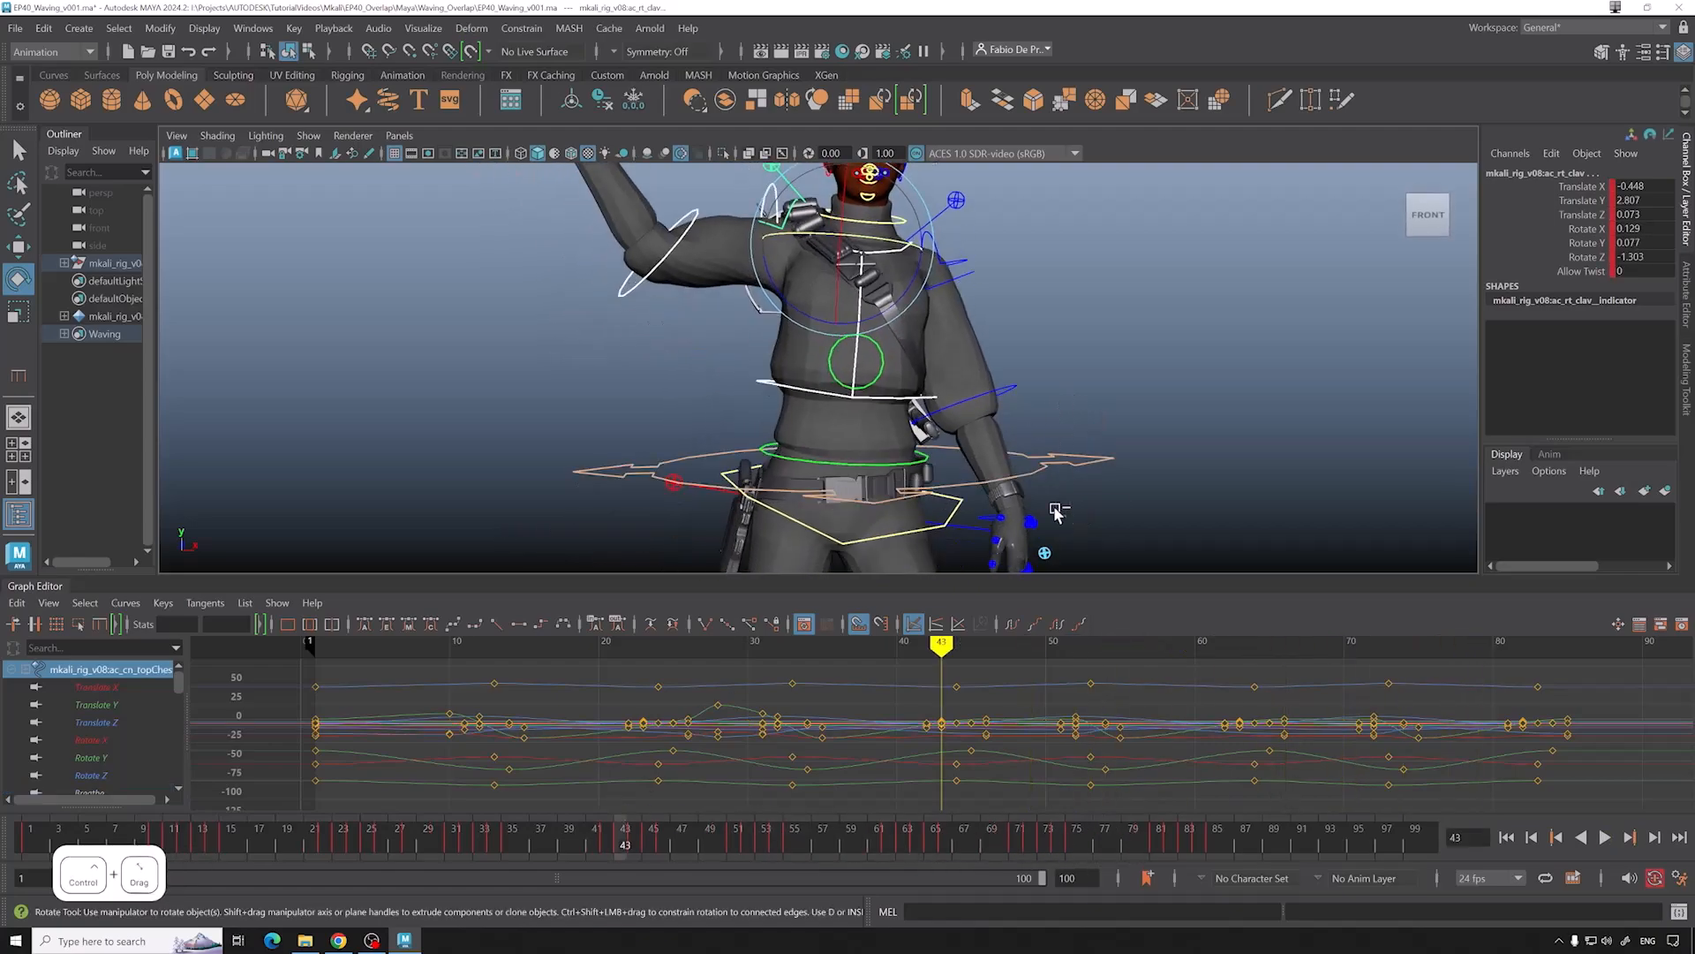
scroll(971, 706, down, 3)
drag(1382, 664, 658, 746)
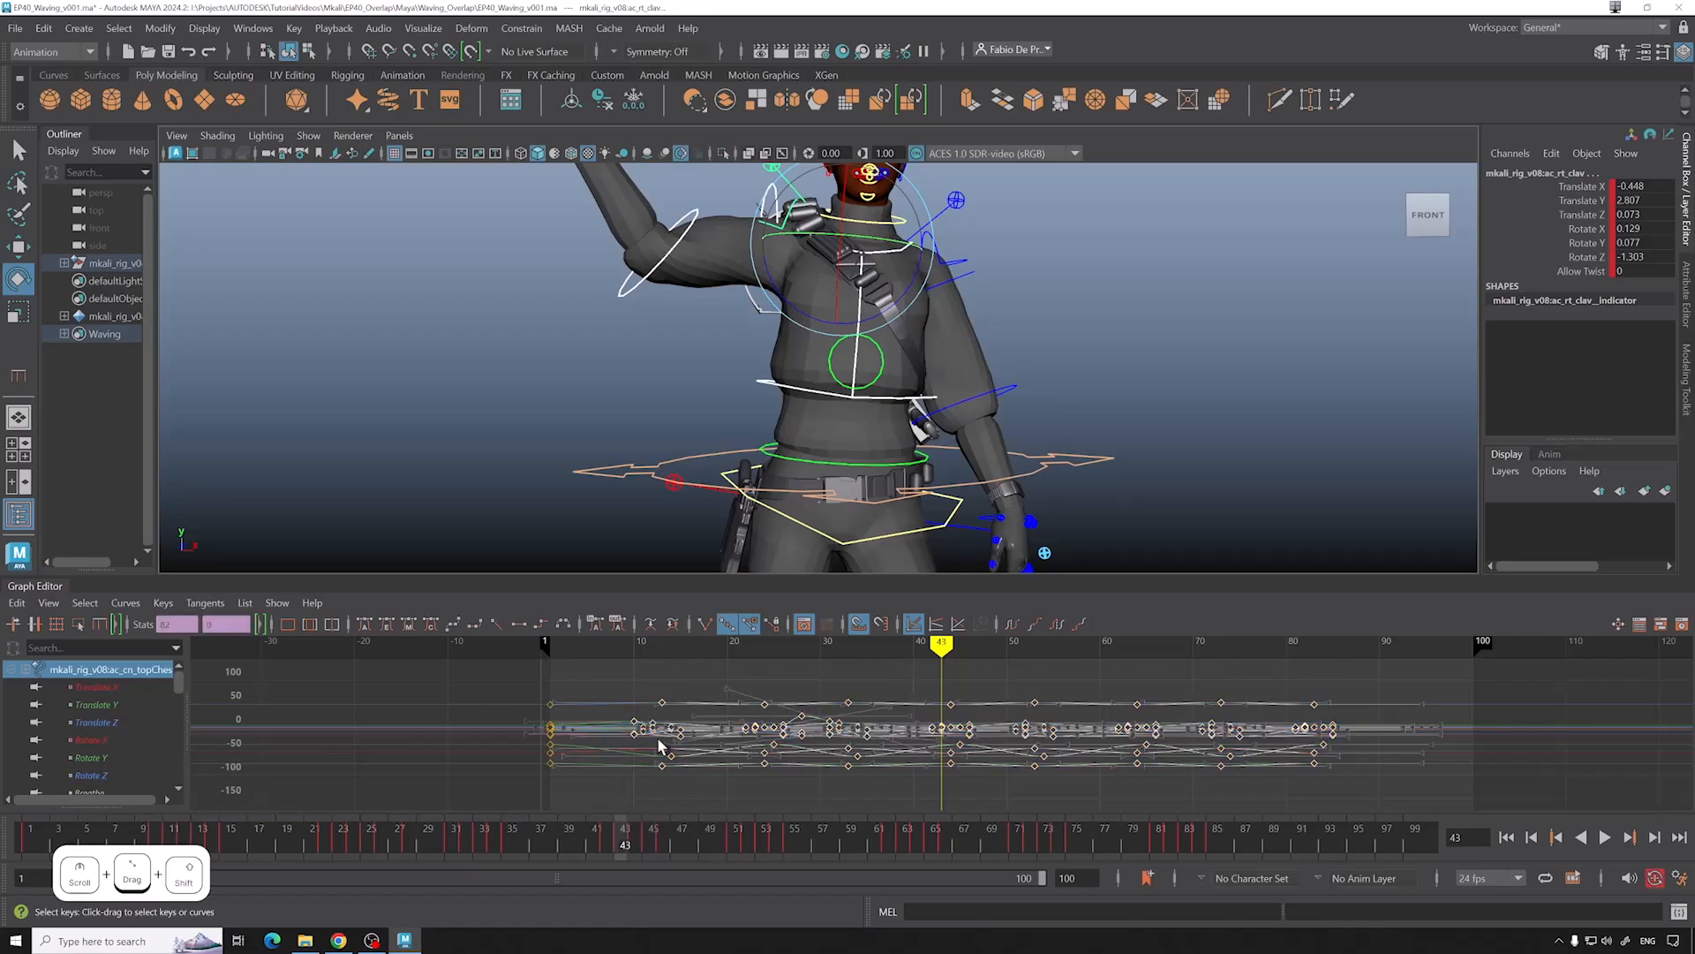
shift+middle_drag(670, 736, 677, 736)
Step: Exclude the chest control and offset the remaining controls' keys after frame 1 by another frame
scroll(1016, 429, up, 1)
alt+middle_drag(1017, 427, 1003, 470)
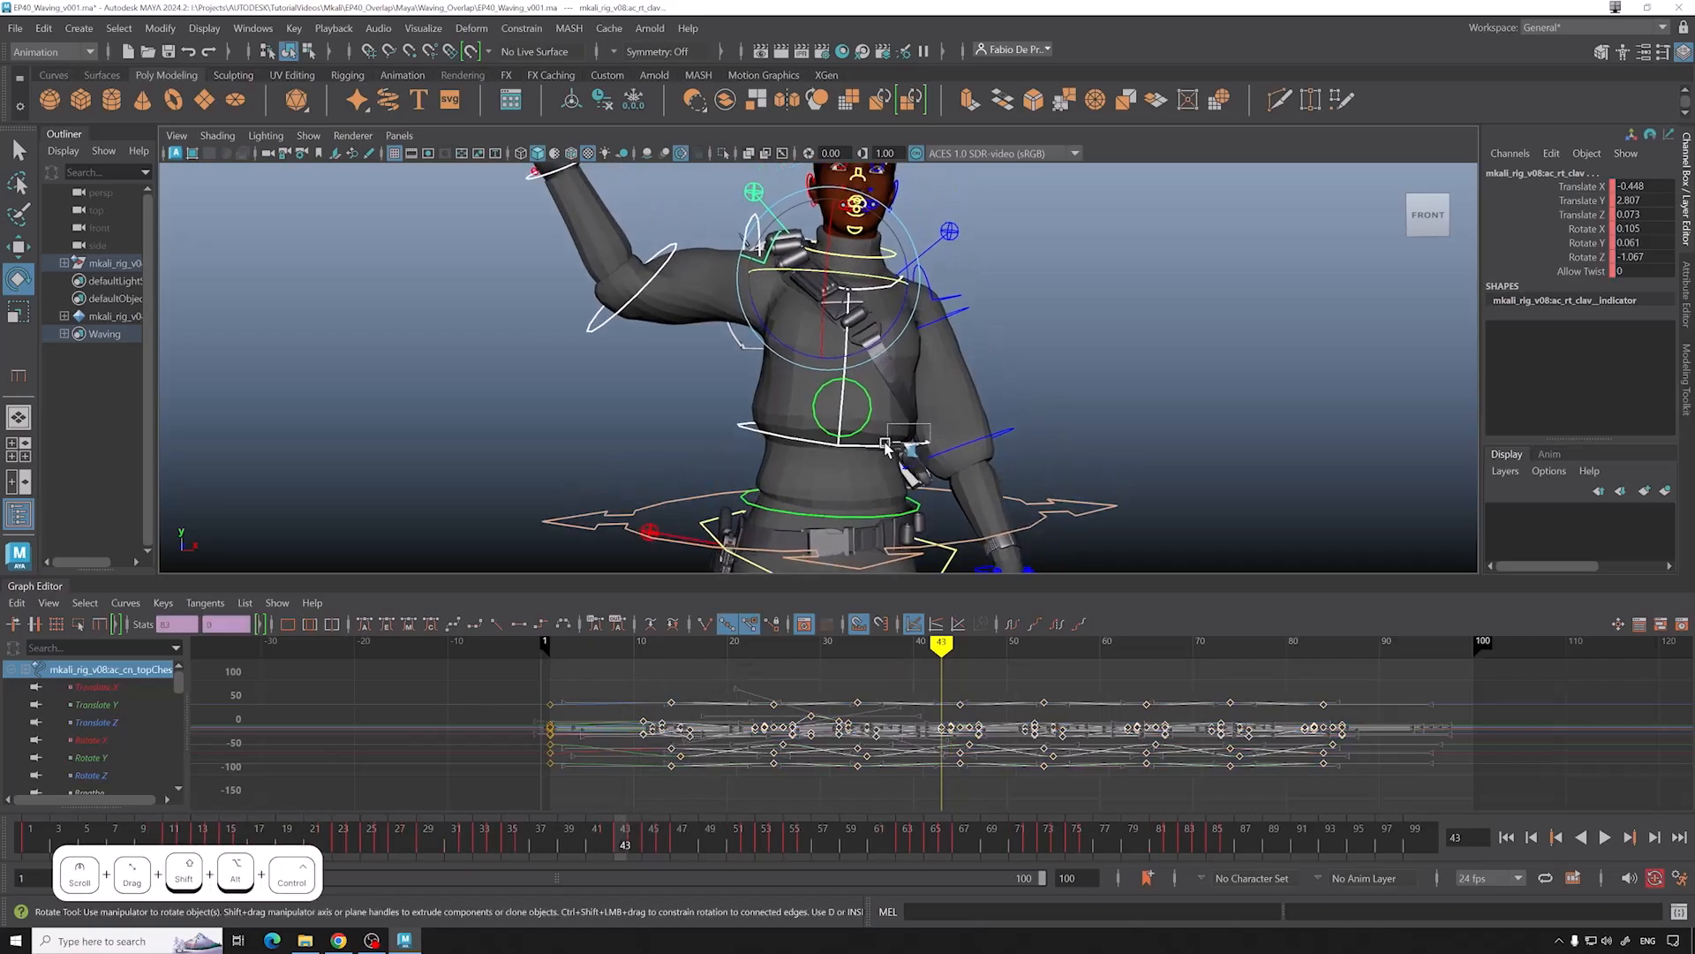
drag(1382, 683, 619, 782)
shift+middle_drag(634, 759, 642, 758)
scroll(1015, 455, up, 1)
Step: Restore the control selection and offset the right arm, elbow and hand keys one more frame, progressively narrowing down to the hand keys alone
alt+middle_drag(1024, 446, 1014, 570)
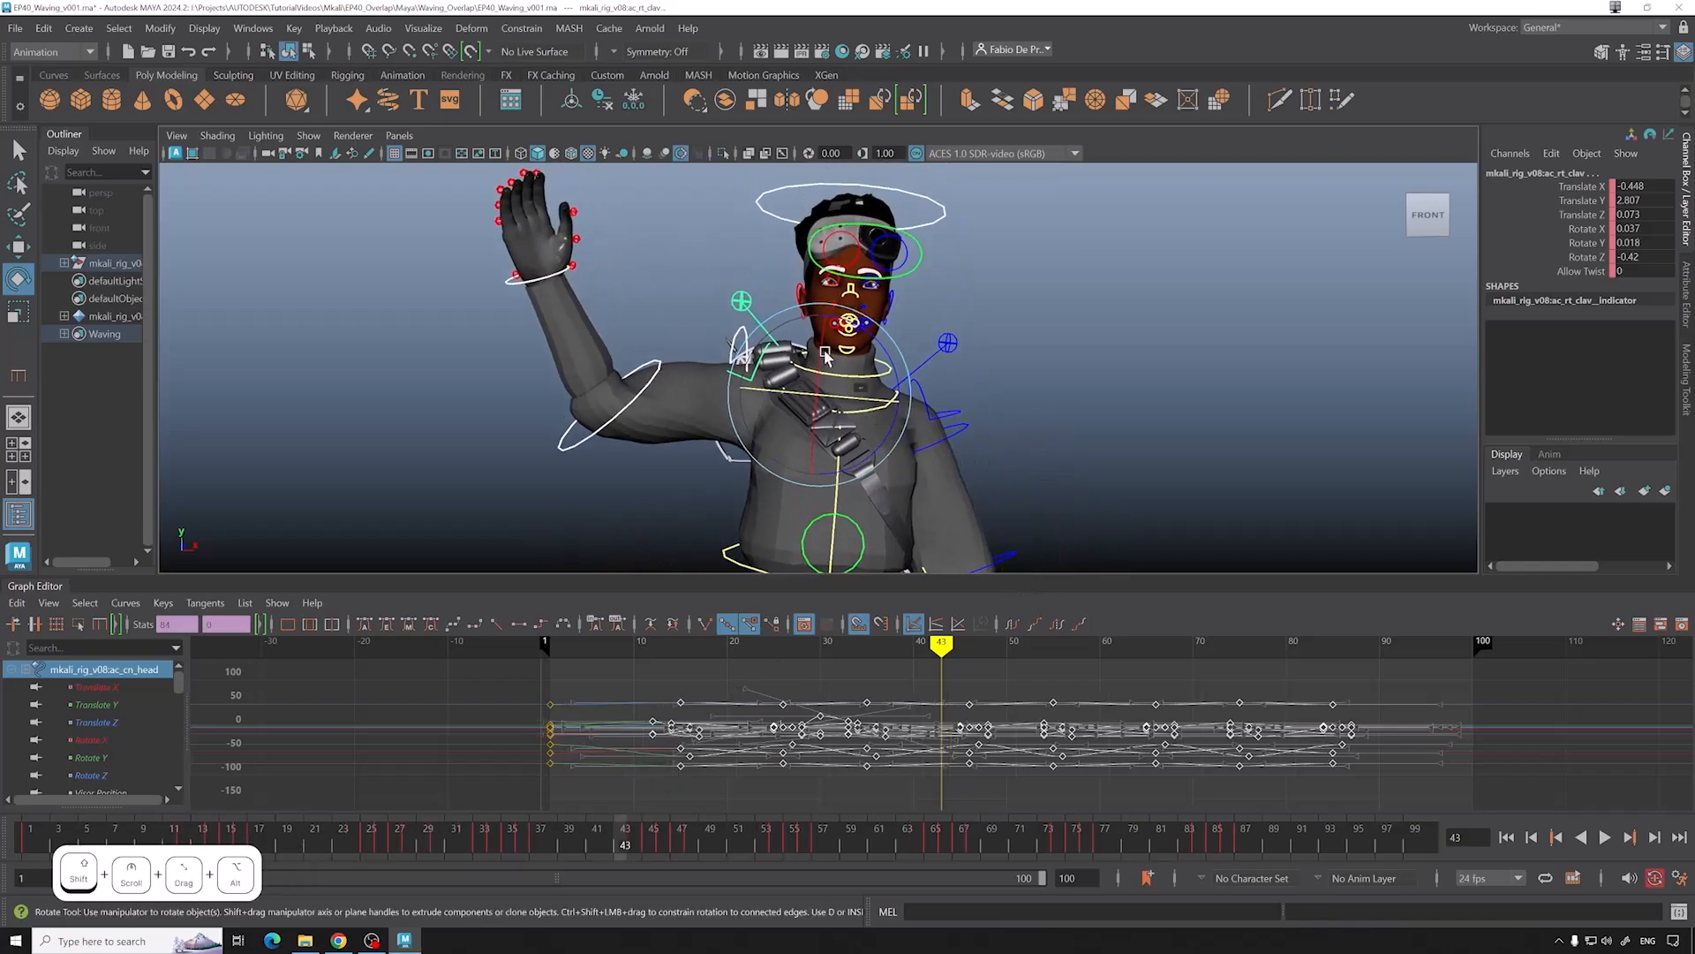
key(ctrl+z)
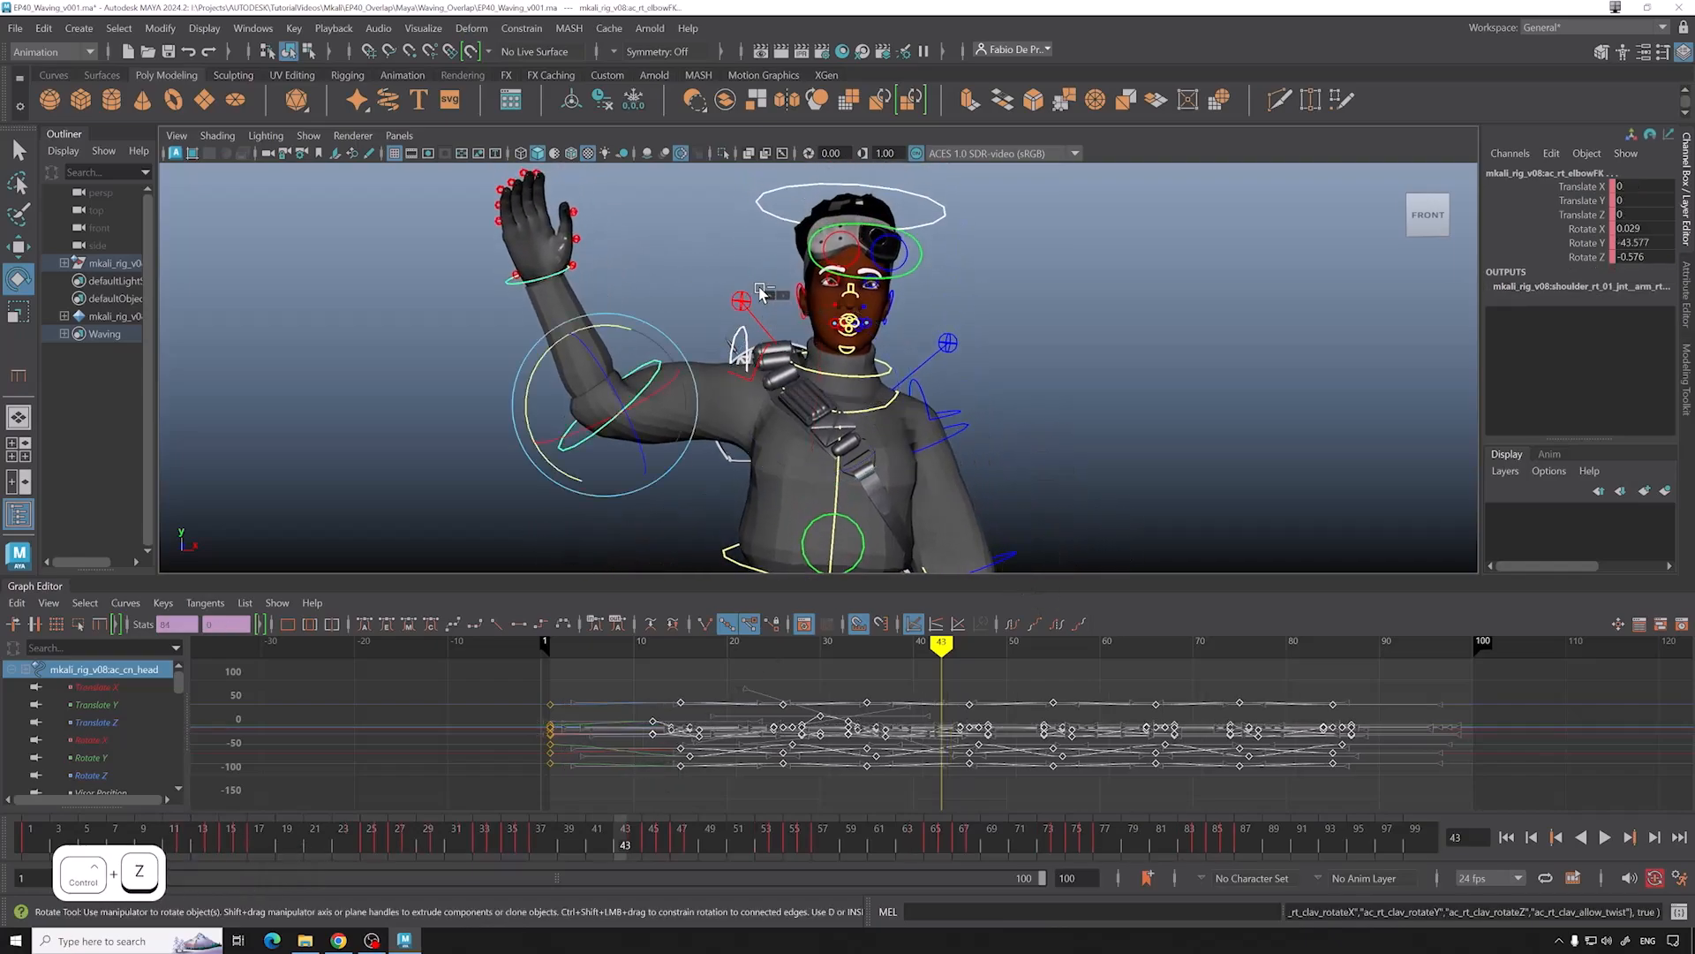
key(ctrl+z)
key(ctrl+z)
key(ctrl+z)
key(ctrl+z)
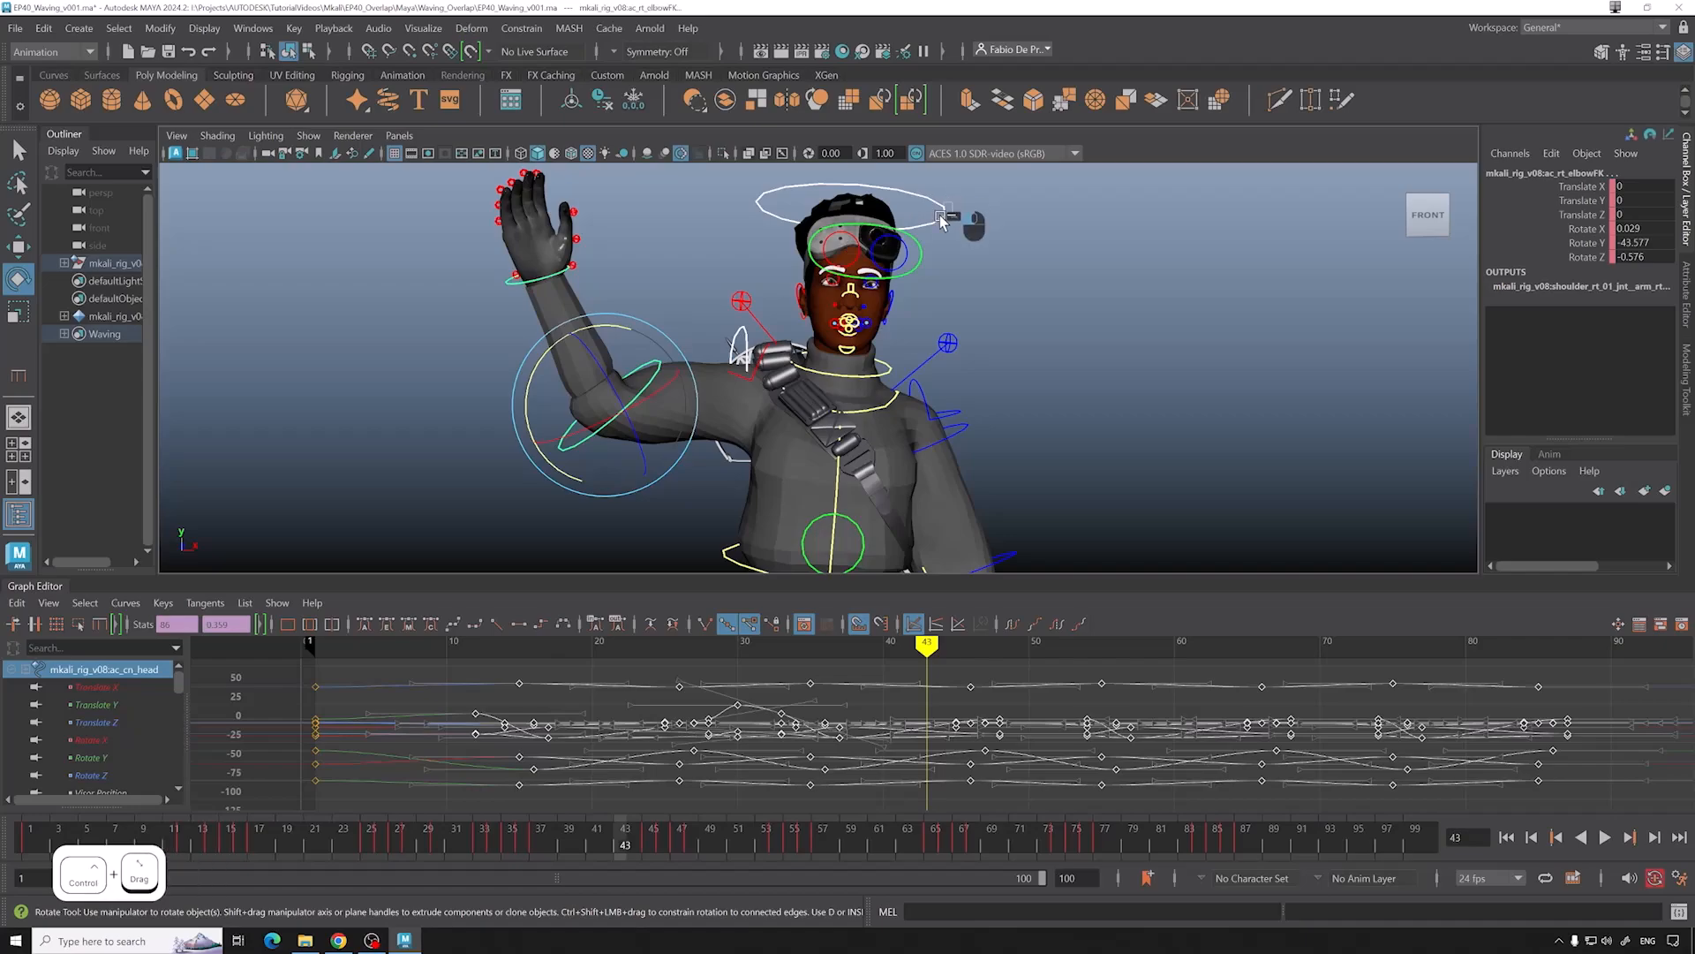
mouse_move(701, 730)
shift+middle_down()
mouse_move(715, 729)
mouse_move(700, 745)
shift+middle_up()
ctrl+drag(685, 276, 651, 389)
shift+middle_drag(650, 715, 671, 717)
Step: Return to frame 1 and play back the newly offset wave with the whole upper body in view
drag(451, 842, 27, 839)
key(alt+v)
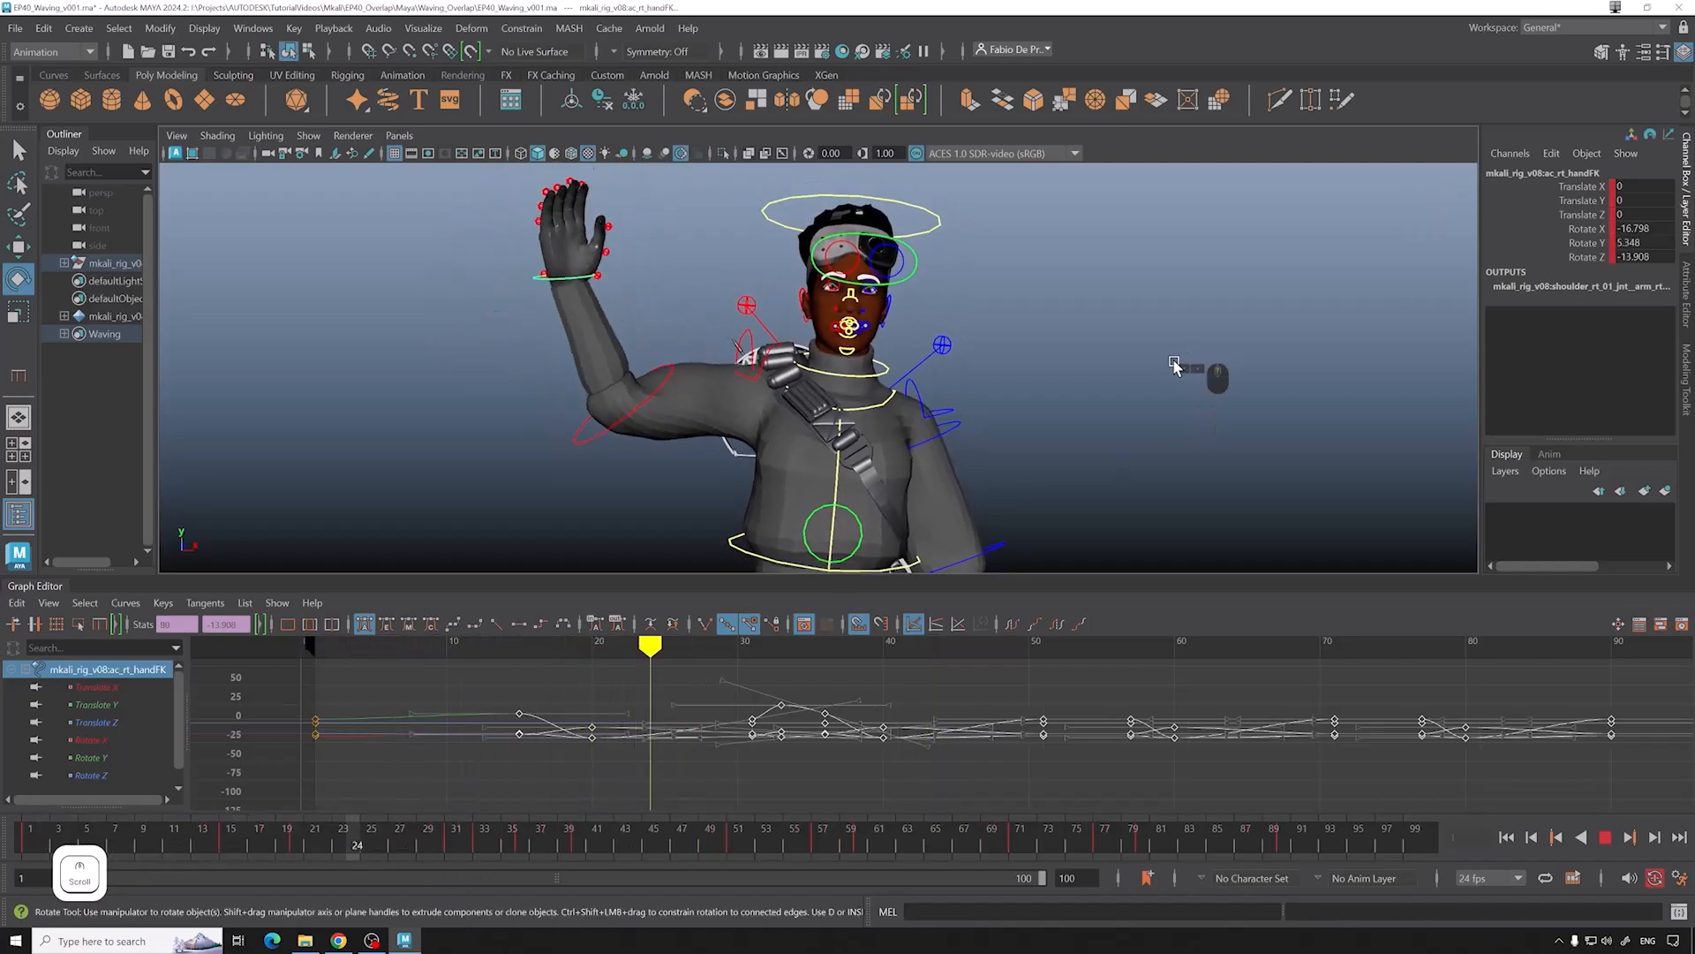
alt+scroll(1182, 400, down, 4)
alt+middle_drag(1182, 400, 1109, 346)
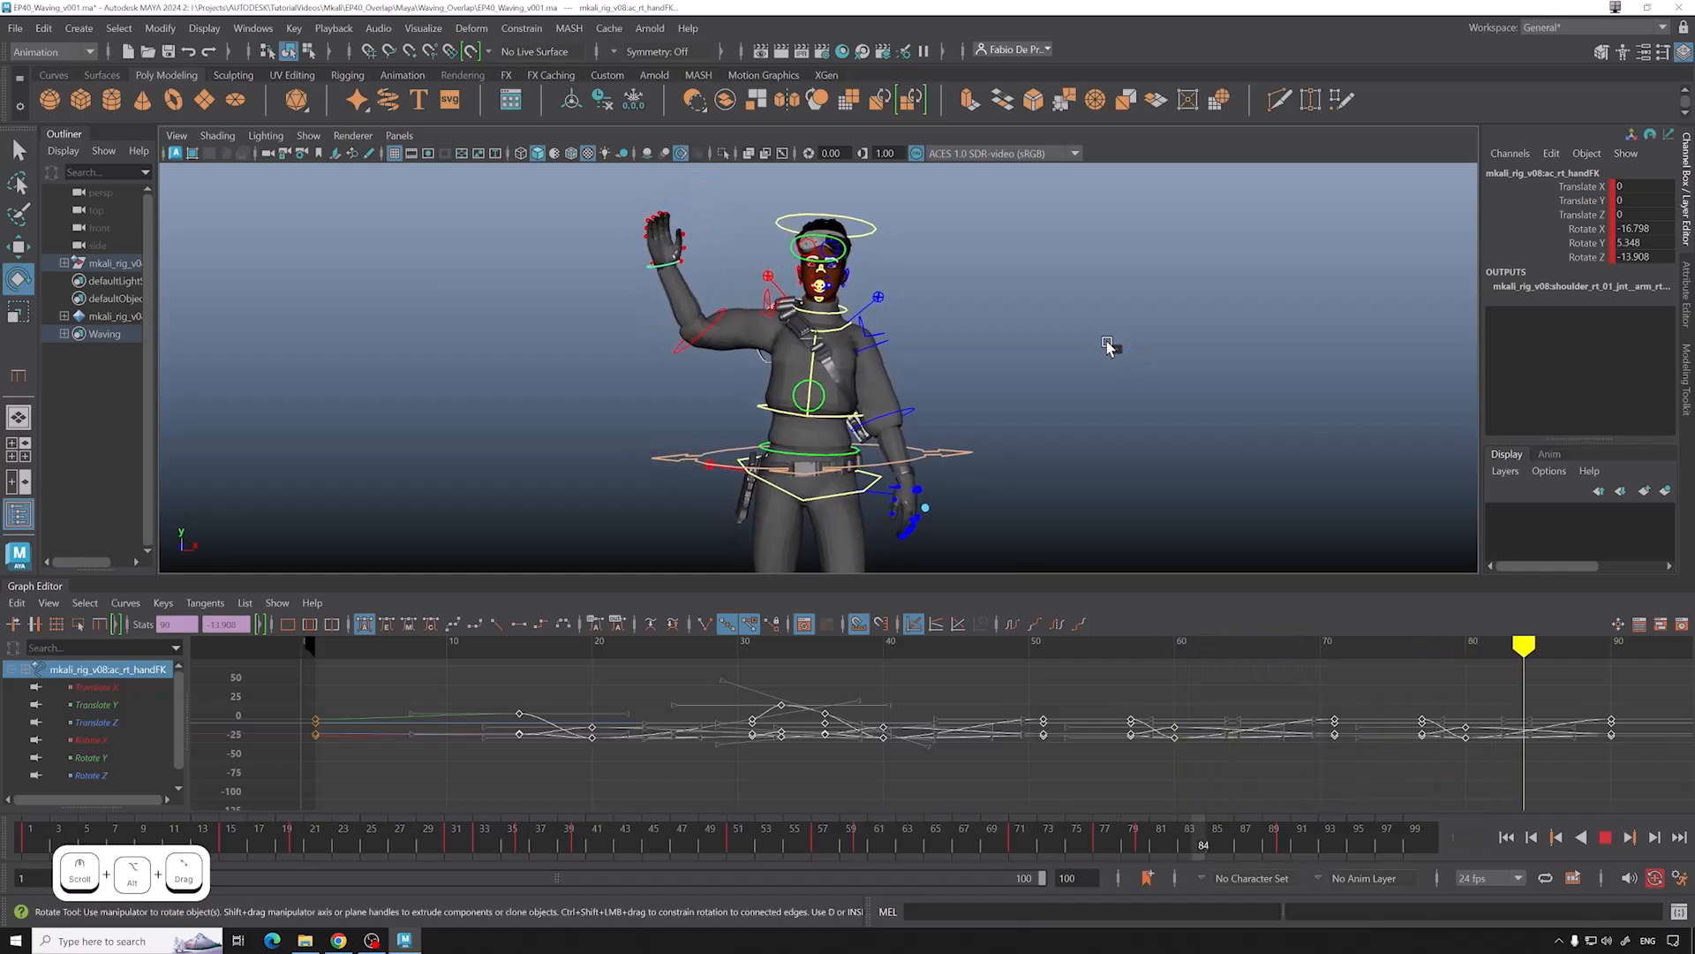
Step: Stop the playback and scrub the wave to frame 63 with the rig controls hidden
alt+scroll(1109, 345, up, 3)
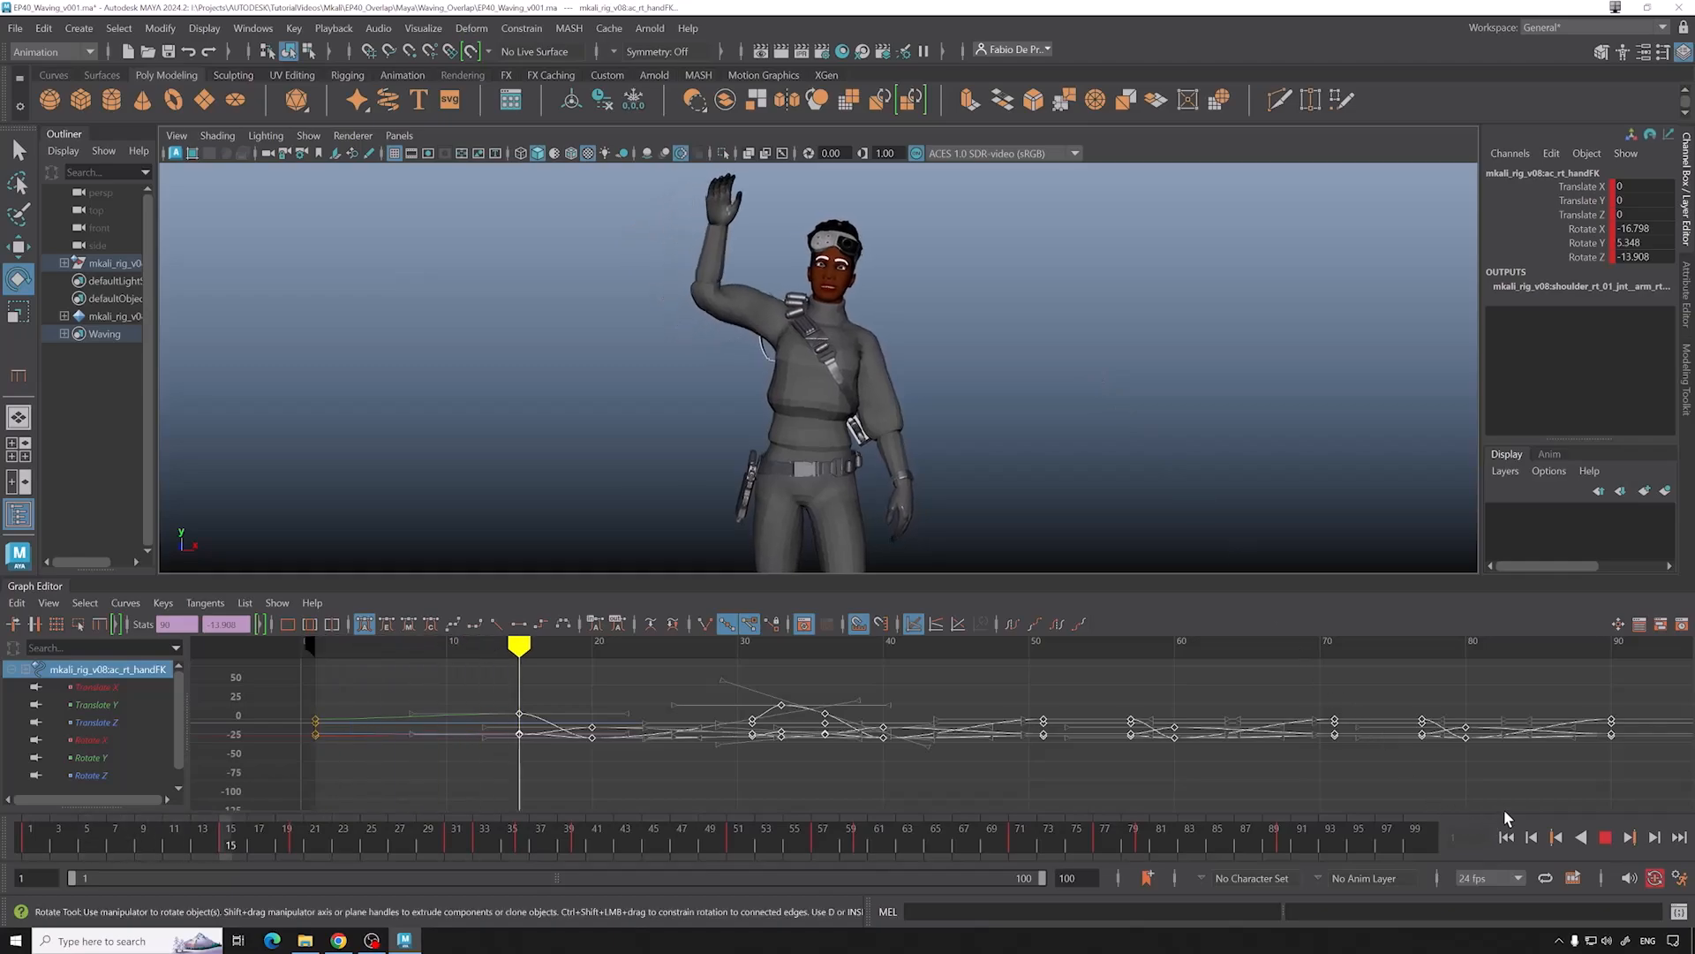
click(1606, 837)
drag(508, 837, 507, 776)
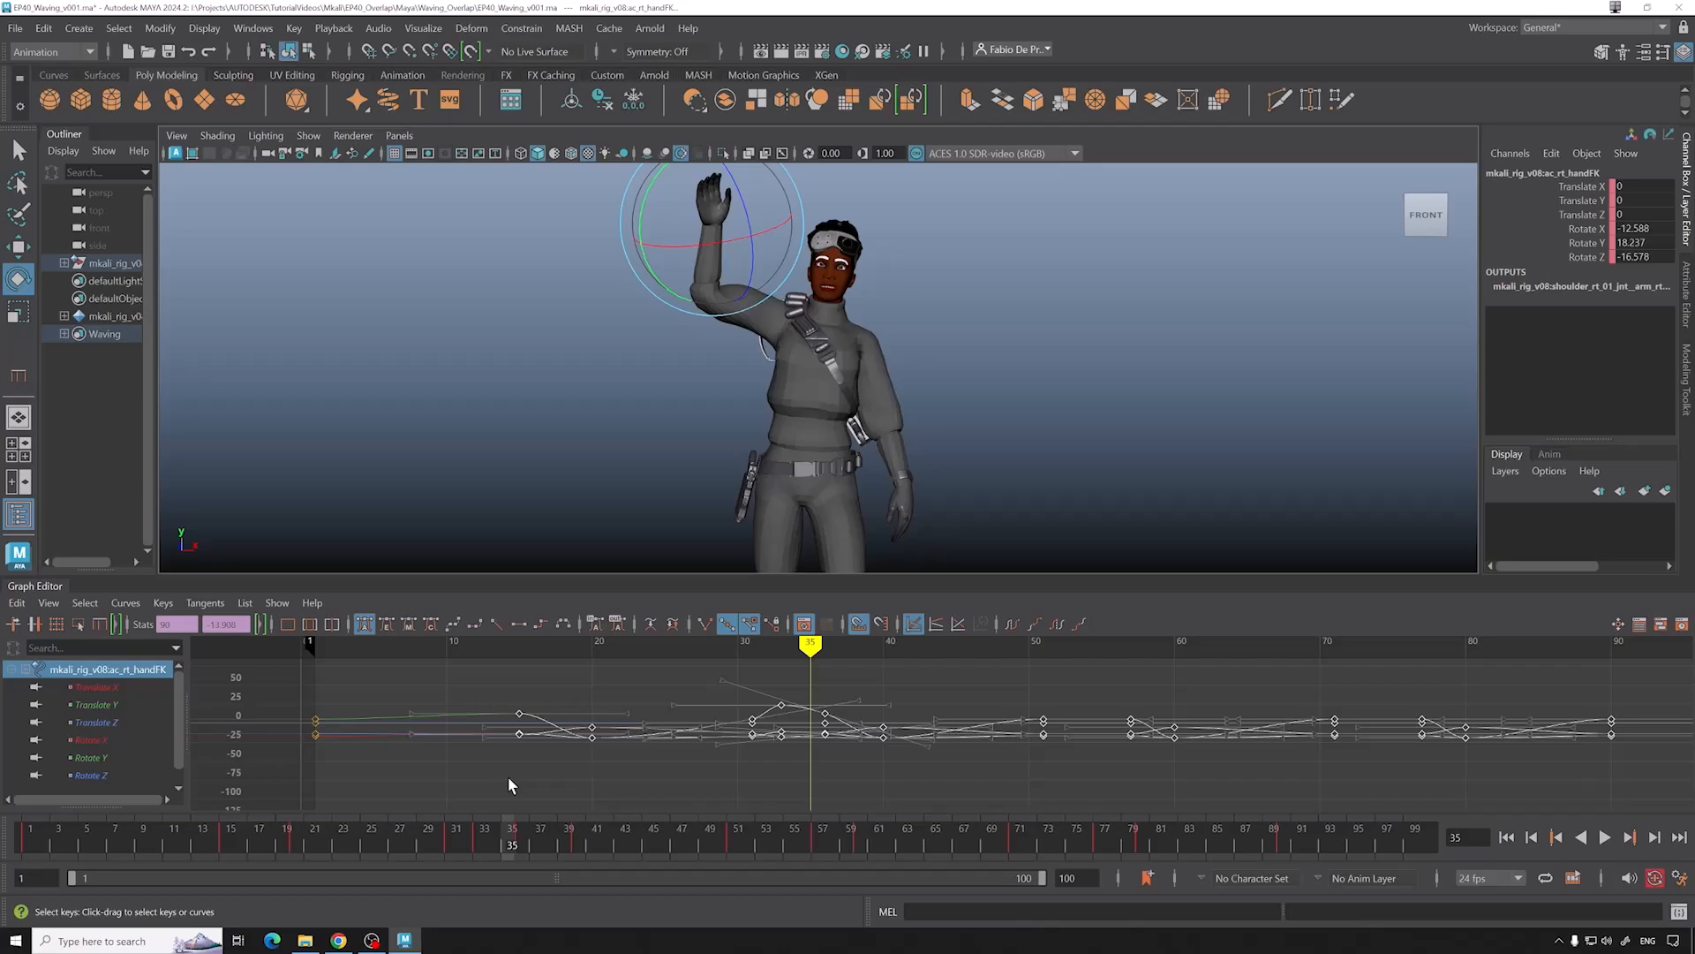
drag(556, 837, 909, 819)
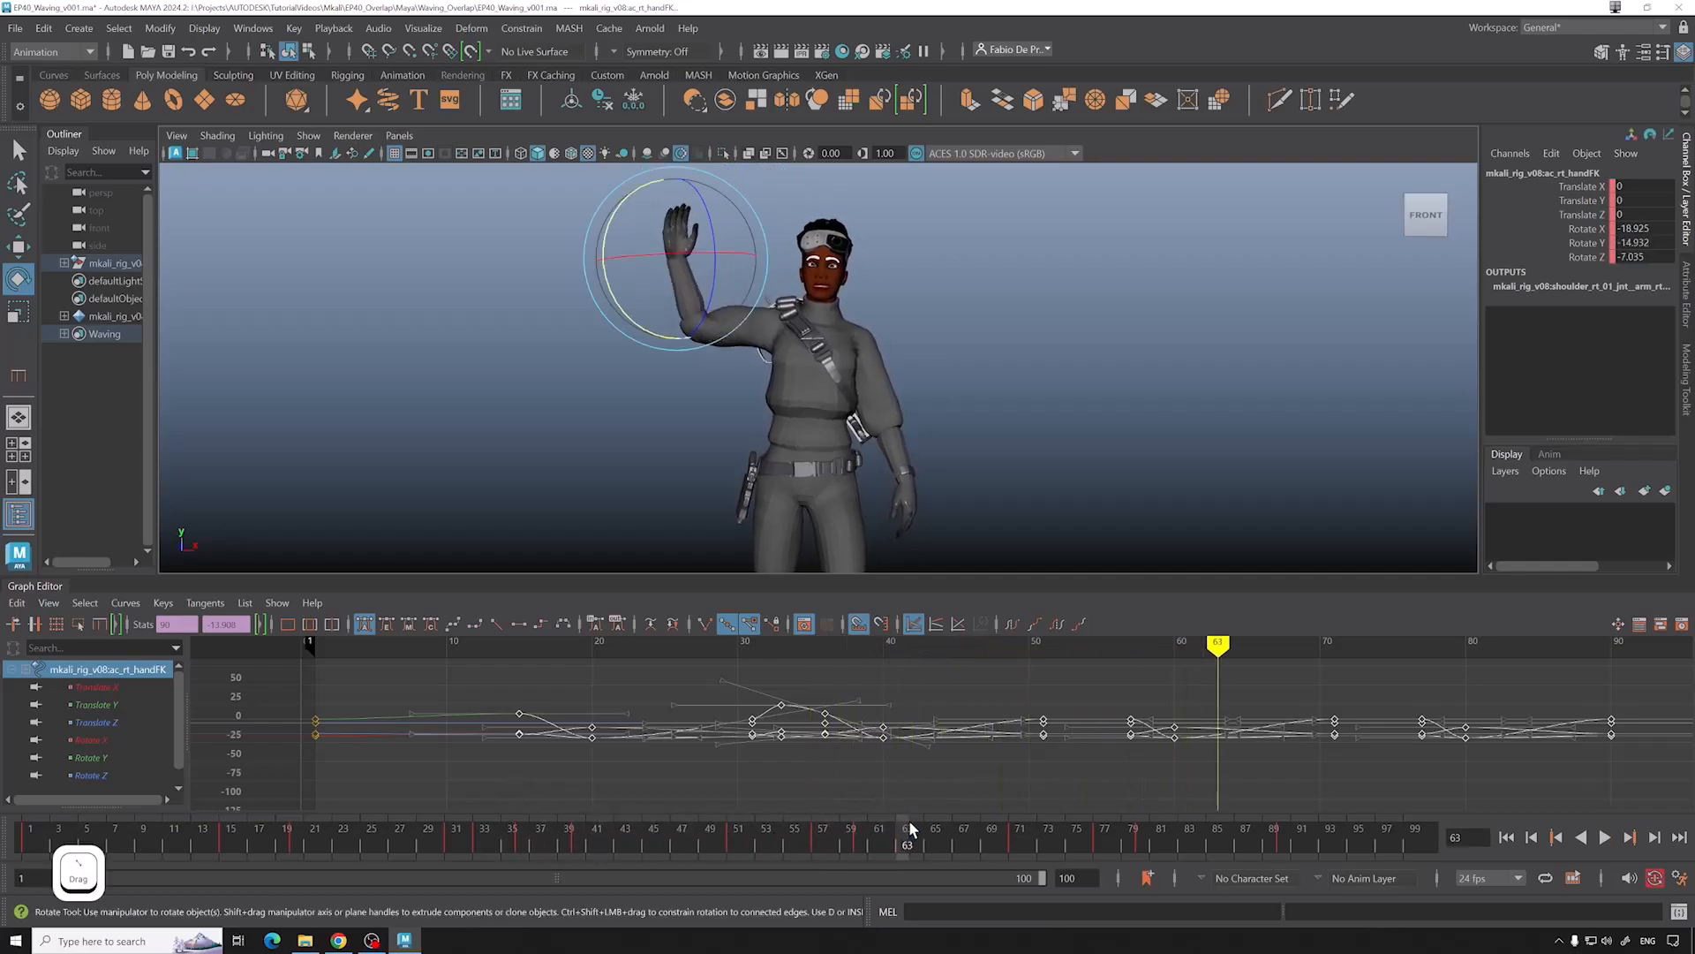
Step: Show the rig controls, select the top chest control and scrub its animation back to frame 9
click(933, 425)
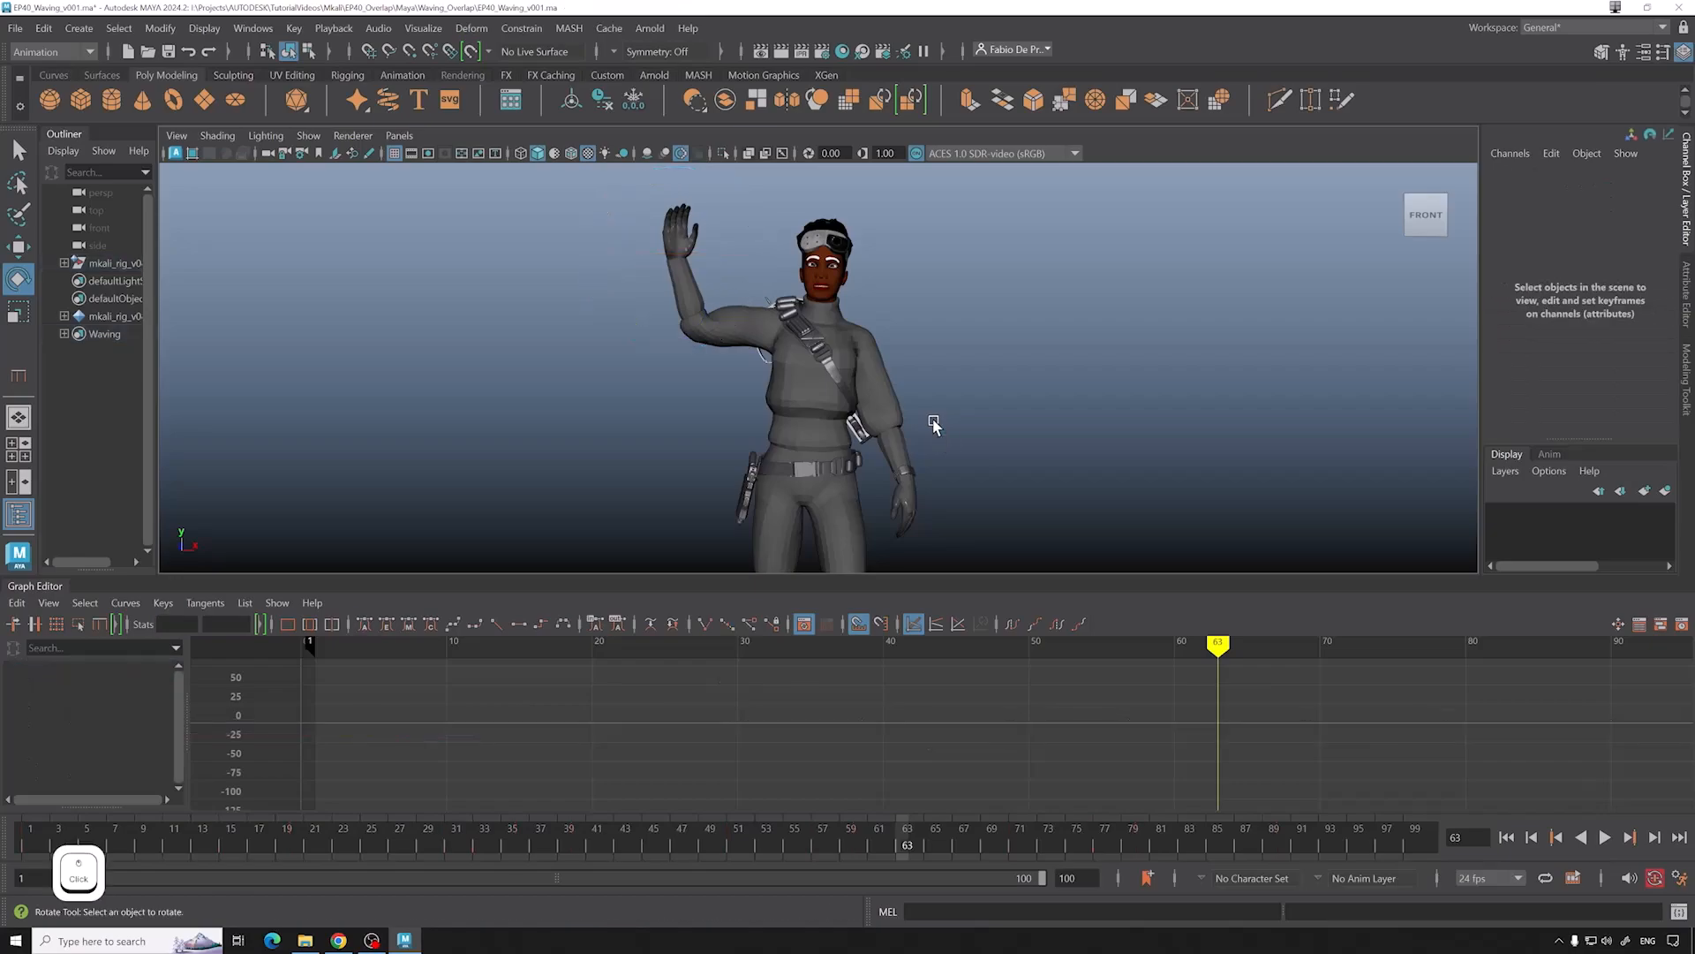
key(alt+1)
click(823, 414)
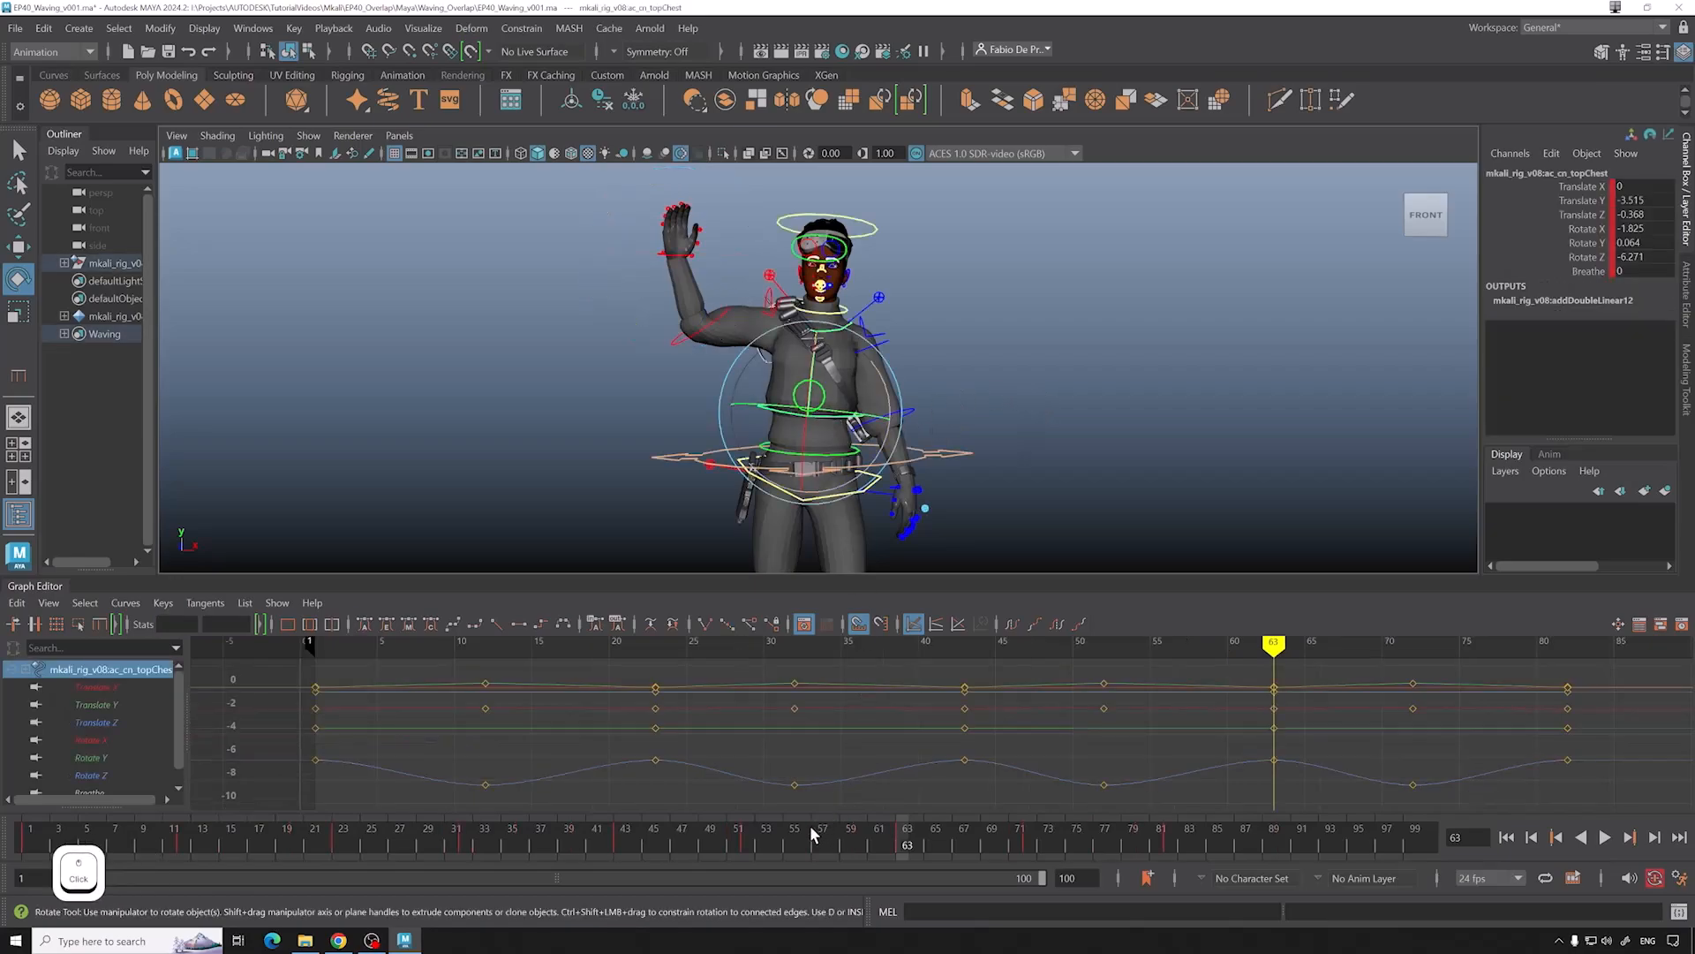
drag(807, 834, 140, 848)
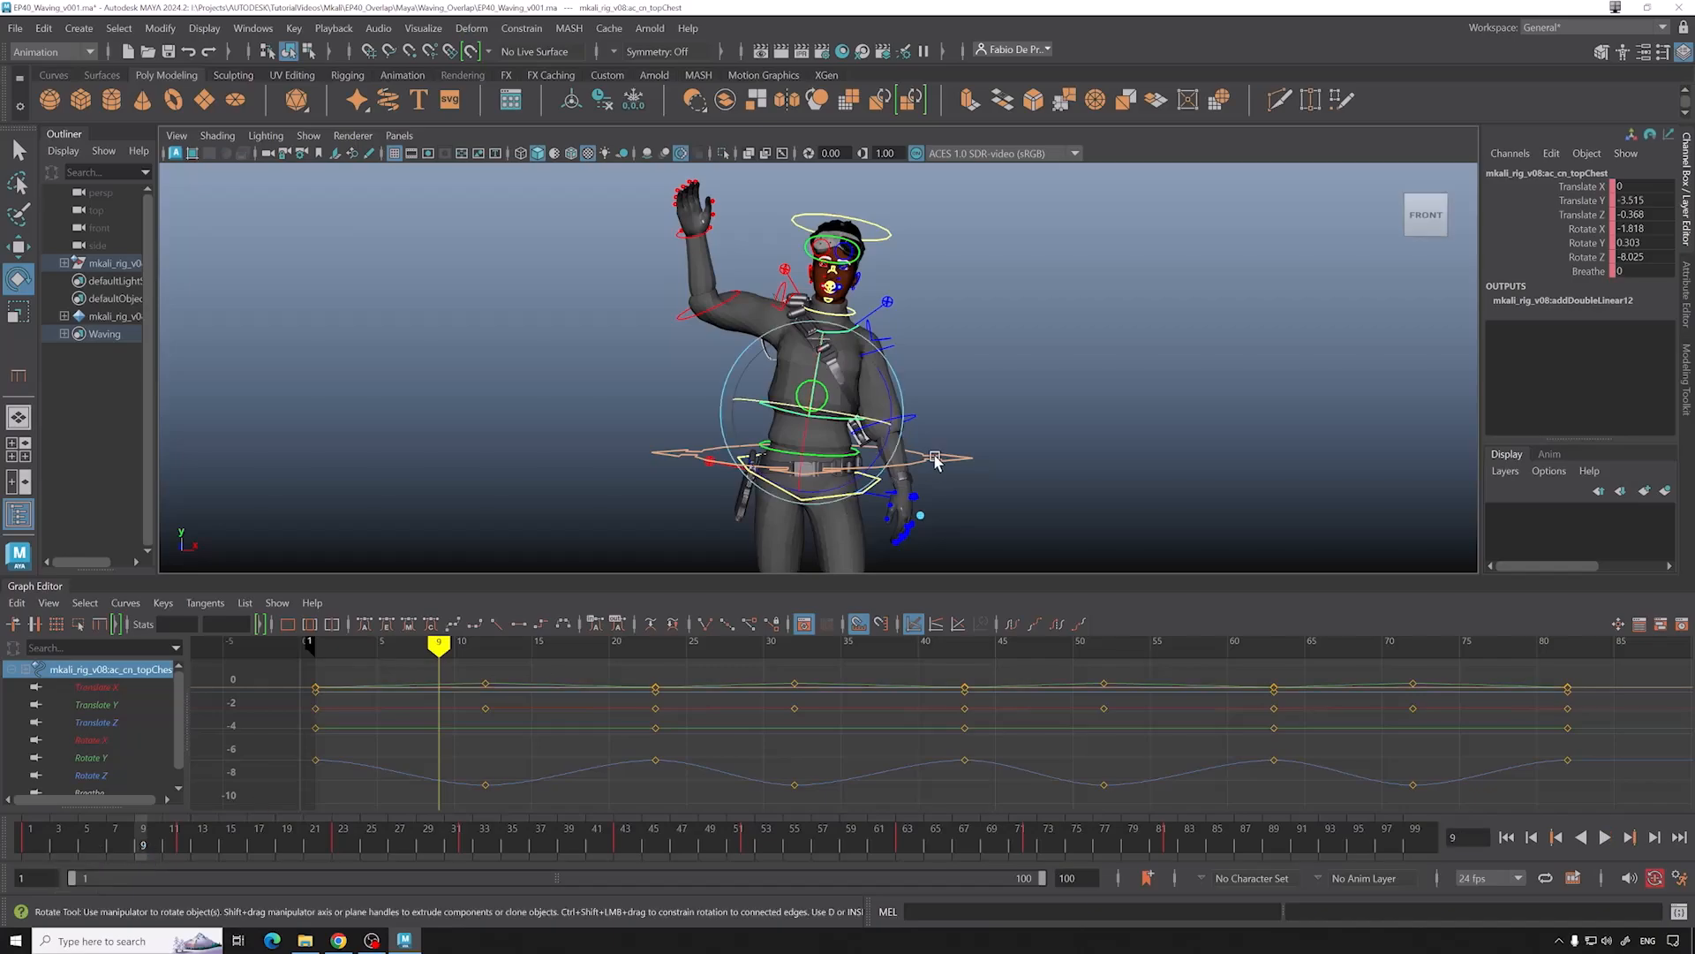
Step: Clear the selection, play back the wave in short runs and scrub to frame 47
click(913, 419)
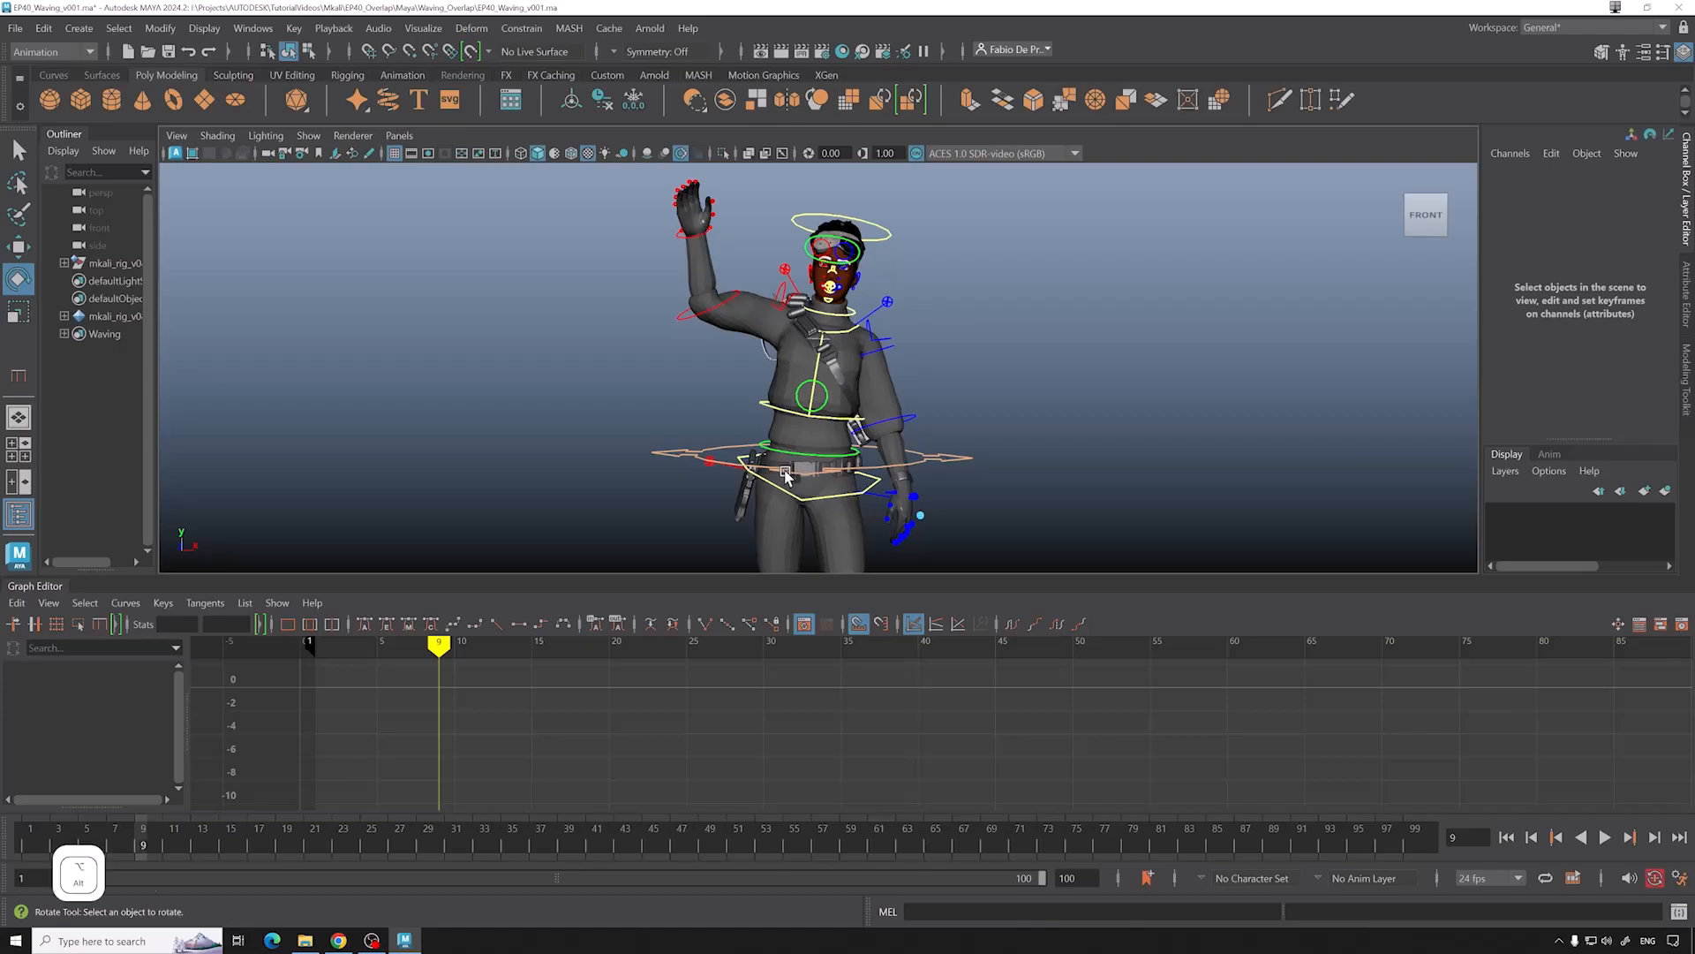
key(alt+v)
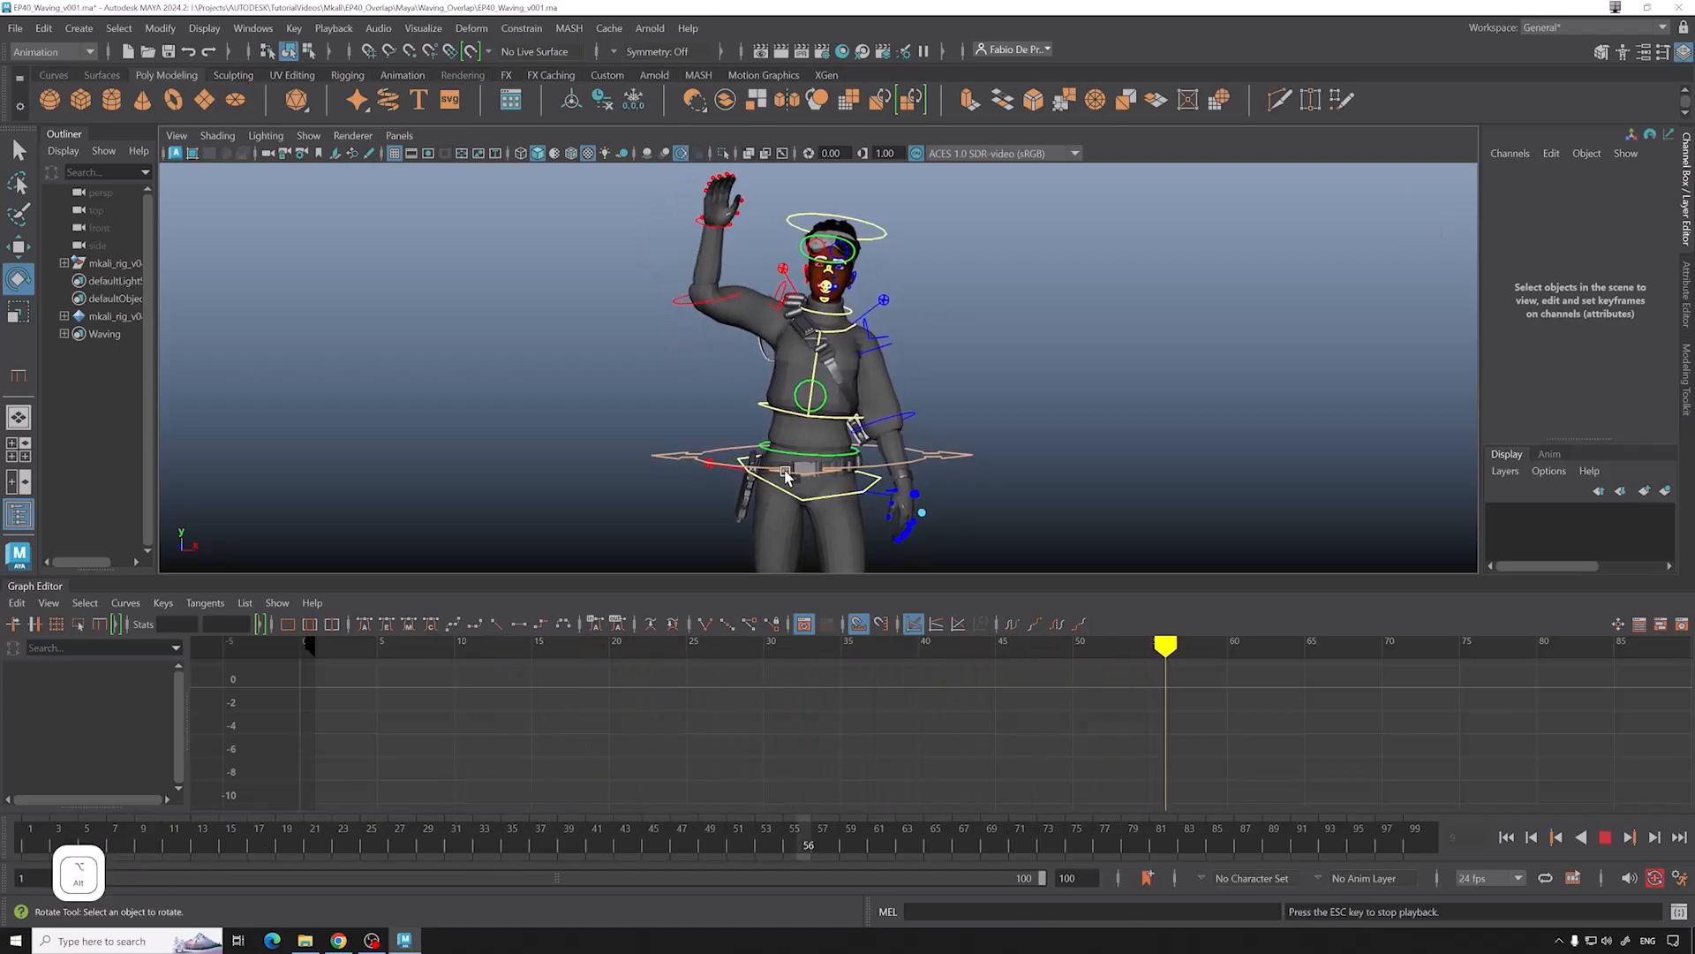
key(alt+v)
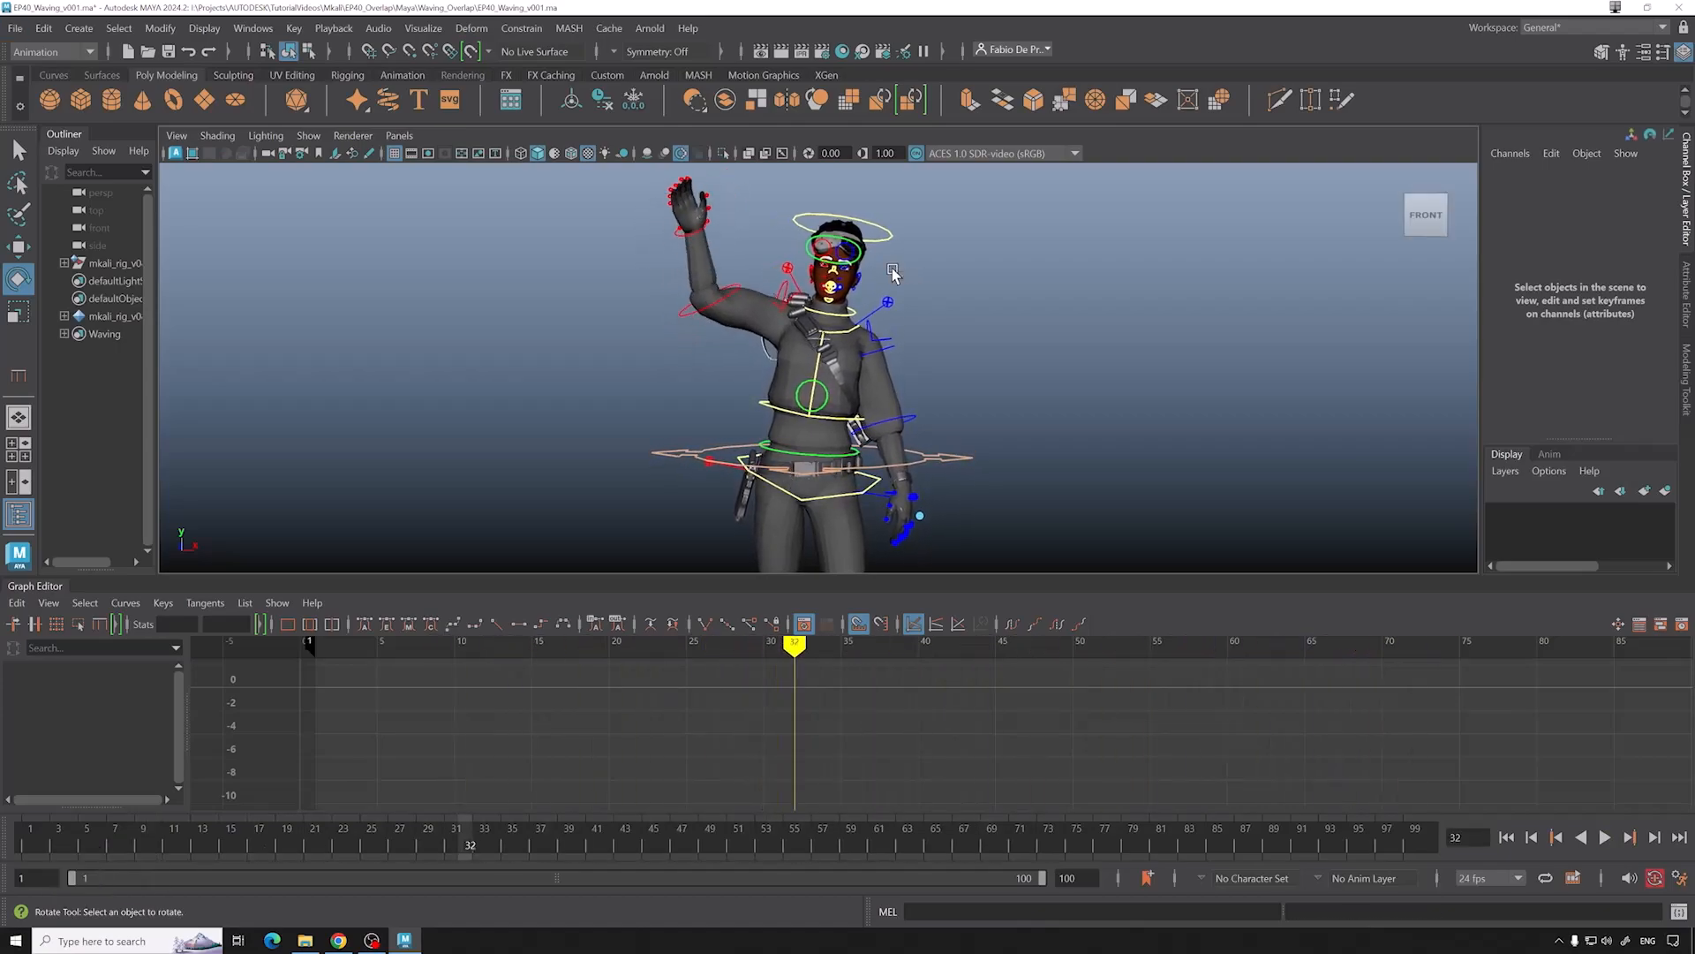
key(alt+v)
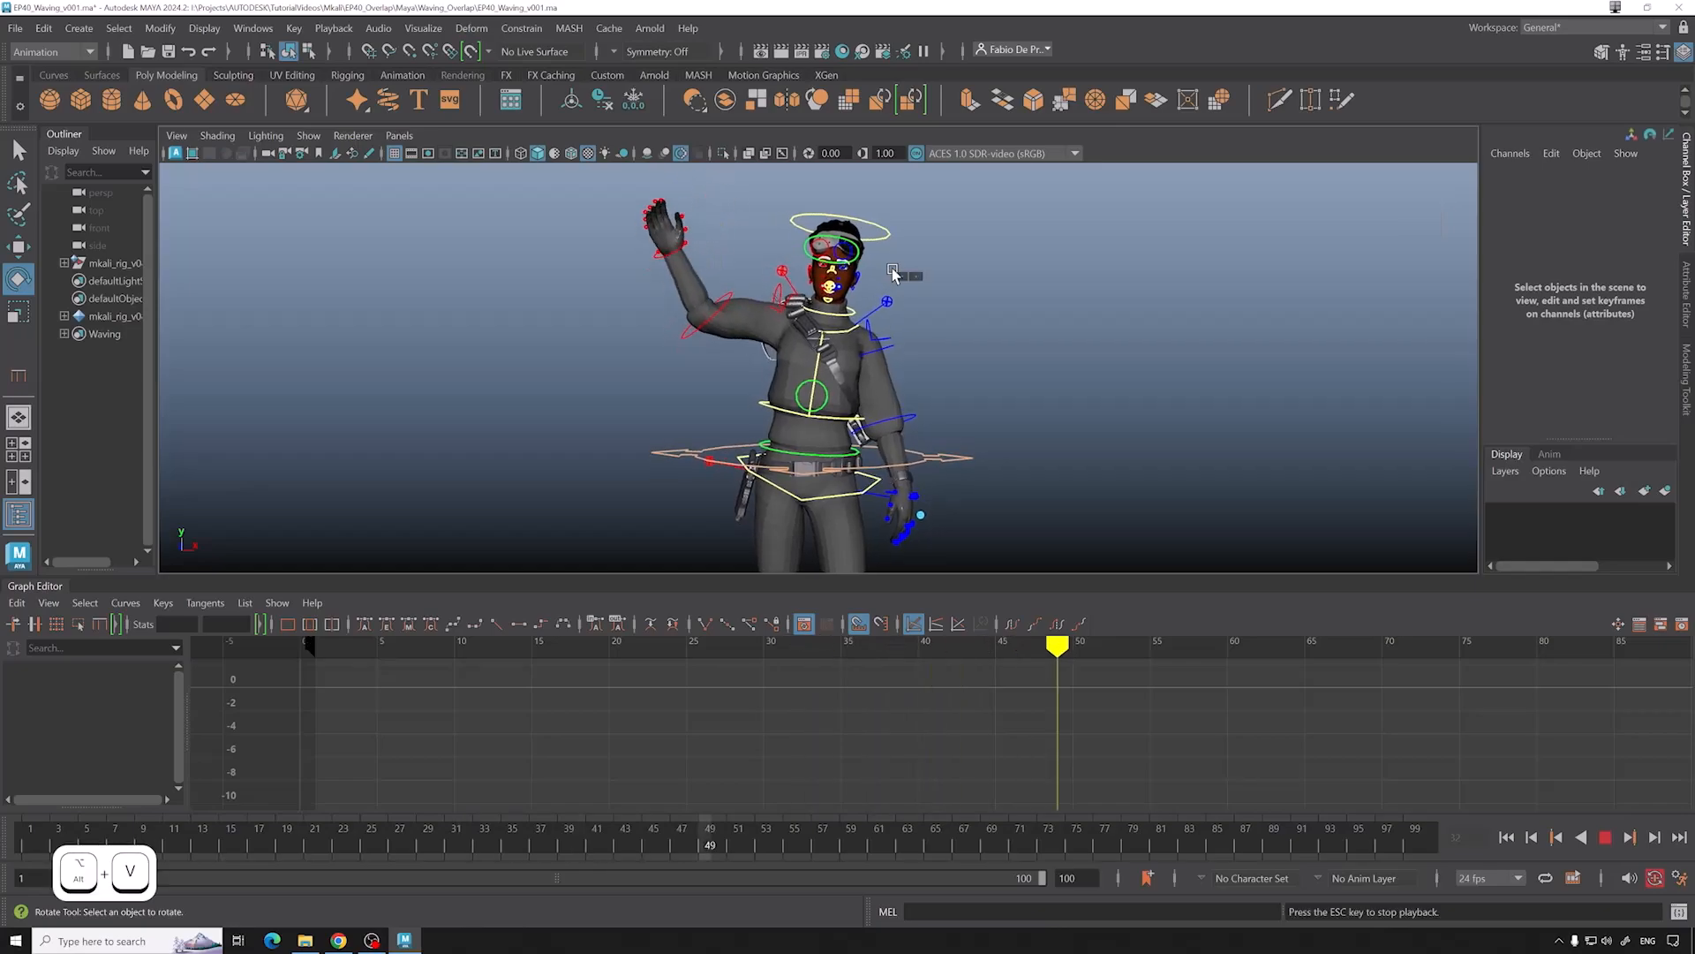
key(alt+v)
drag(896, 845, 682, 845)
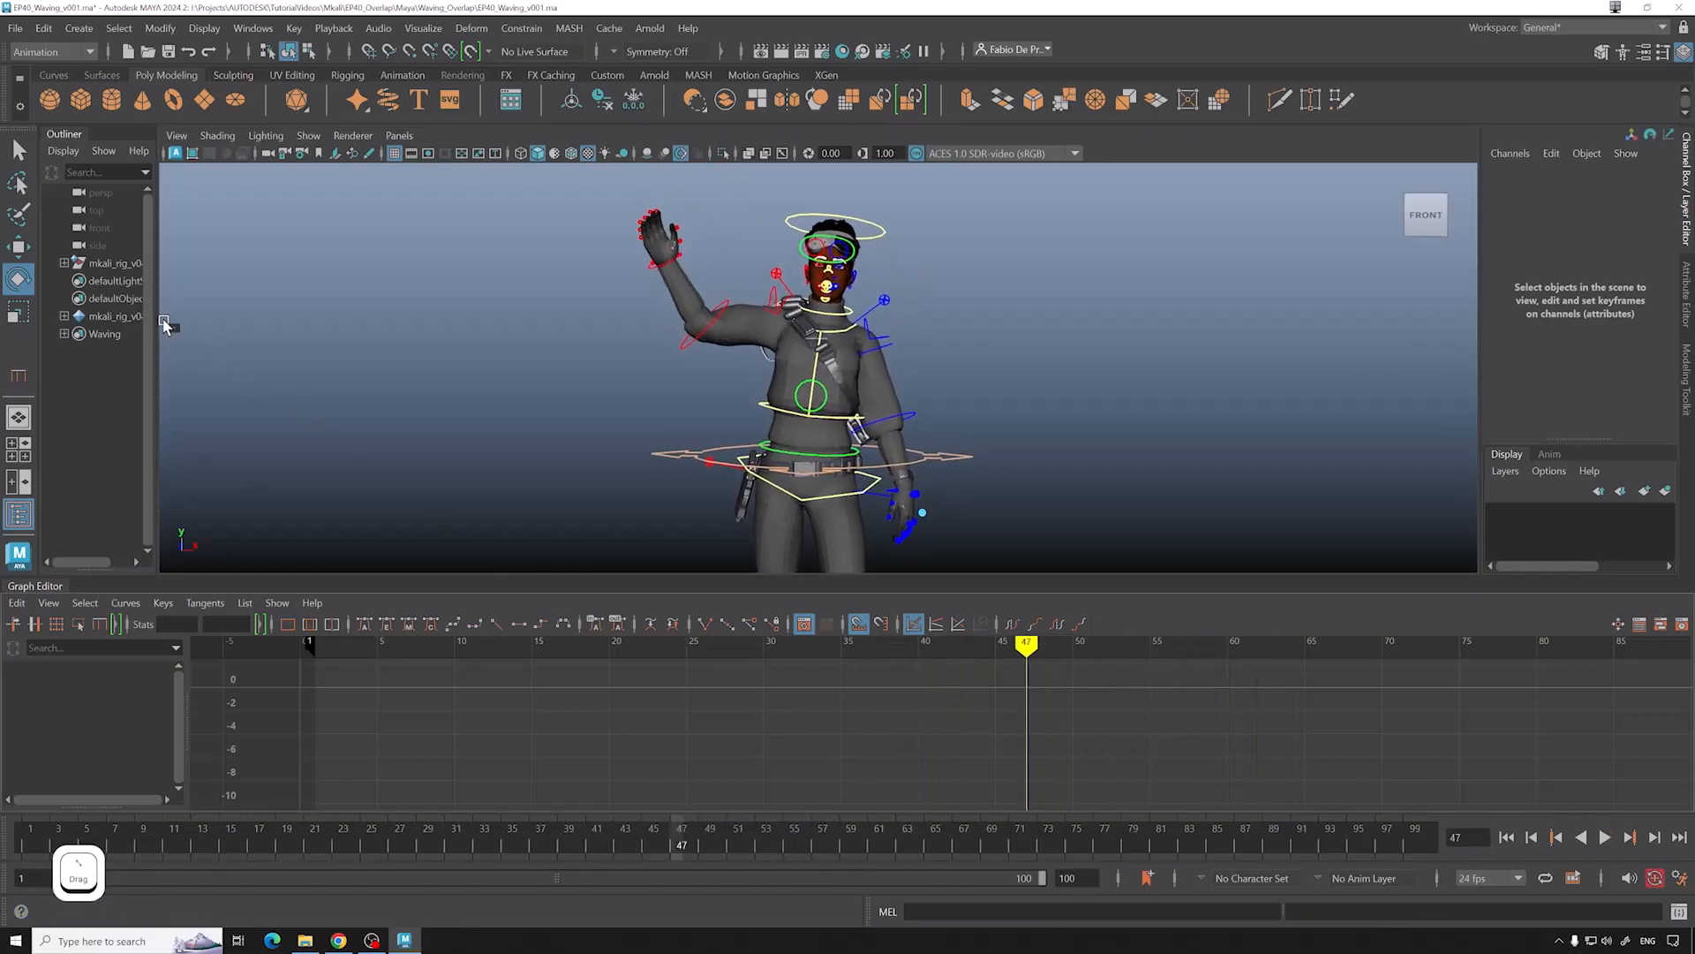
Step: Select the Waving set's members and retime all their keys from frame 1, compressing the end of the animation to about frame 77
right_click(122, 336)
click(142, 339)
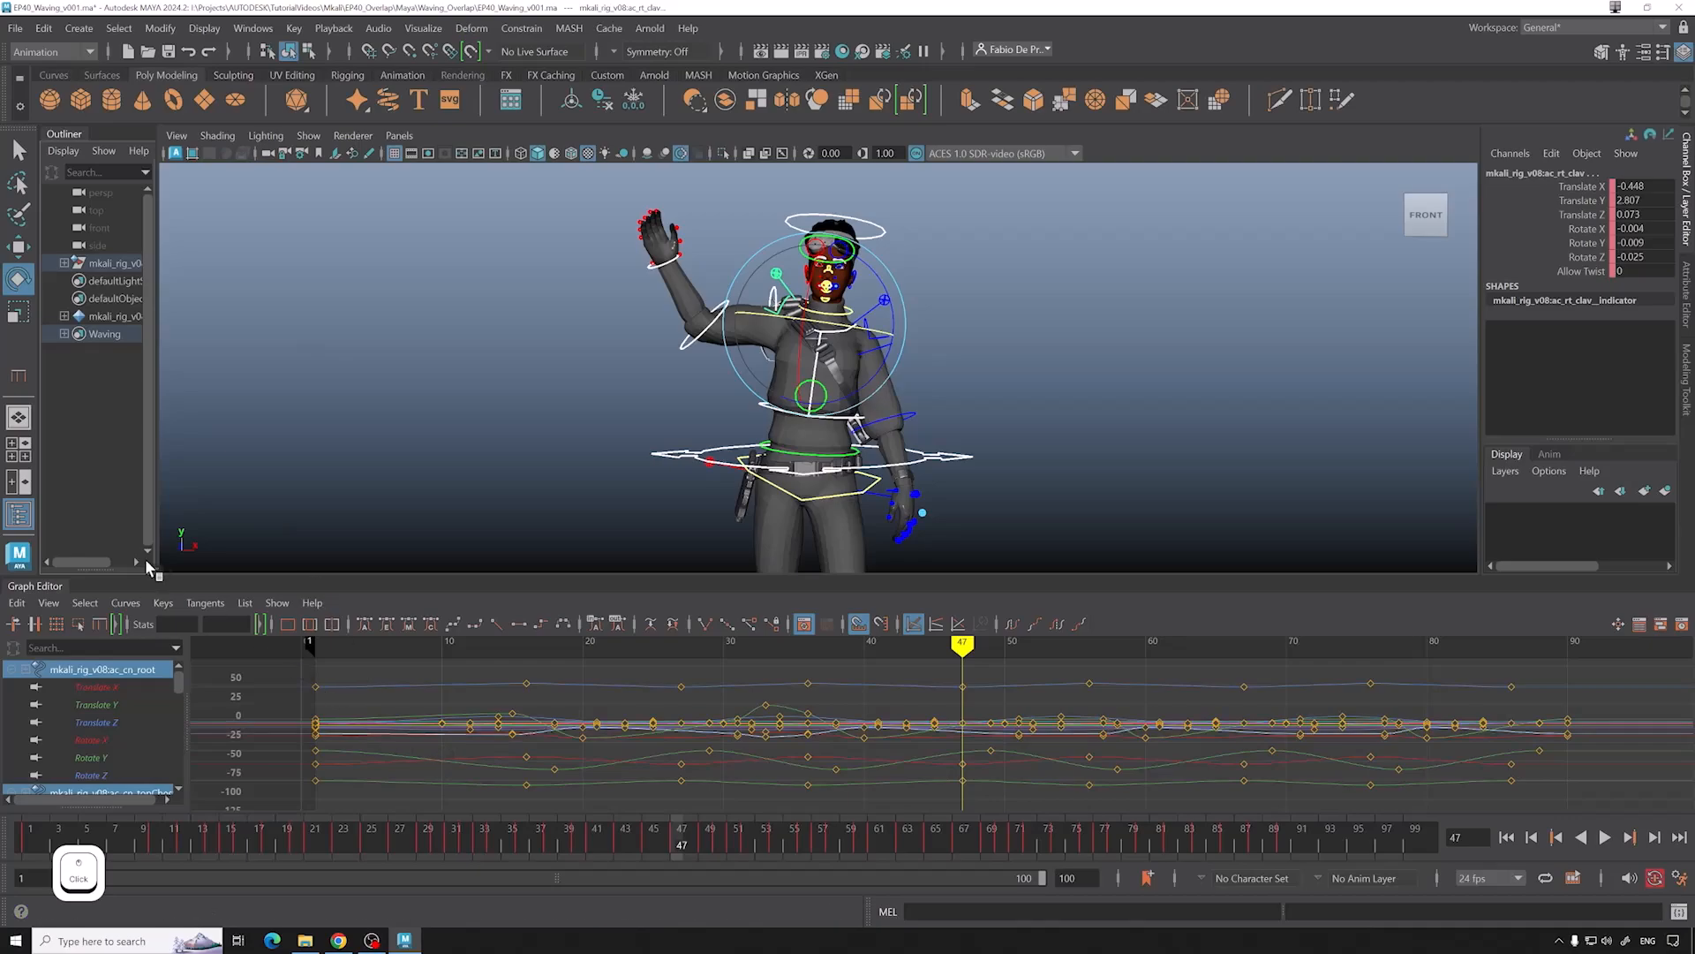
click(100, 624)
key(ctrl+z)
double_click(317, 730)
double_click(1592, 746)
drag(1589, 745, 1385, 745)
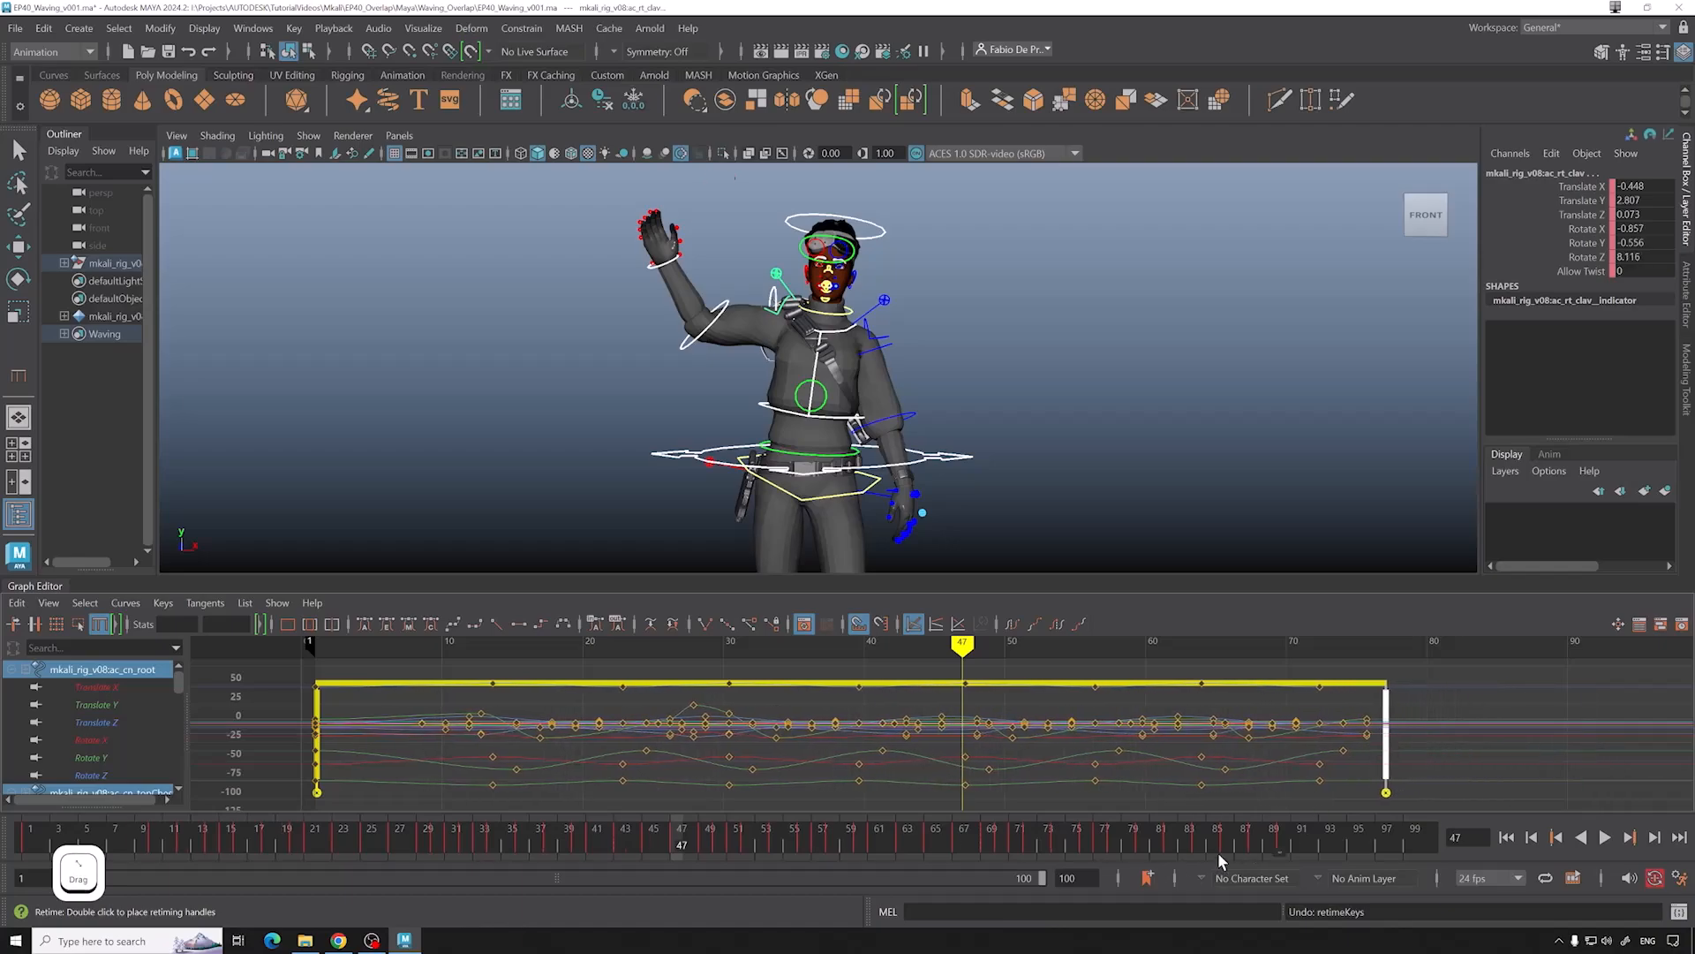
Step: Play back the retimed wave from frame 1, hiding the rig controls during playback
key(alt+v)
click(30, 837)
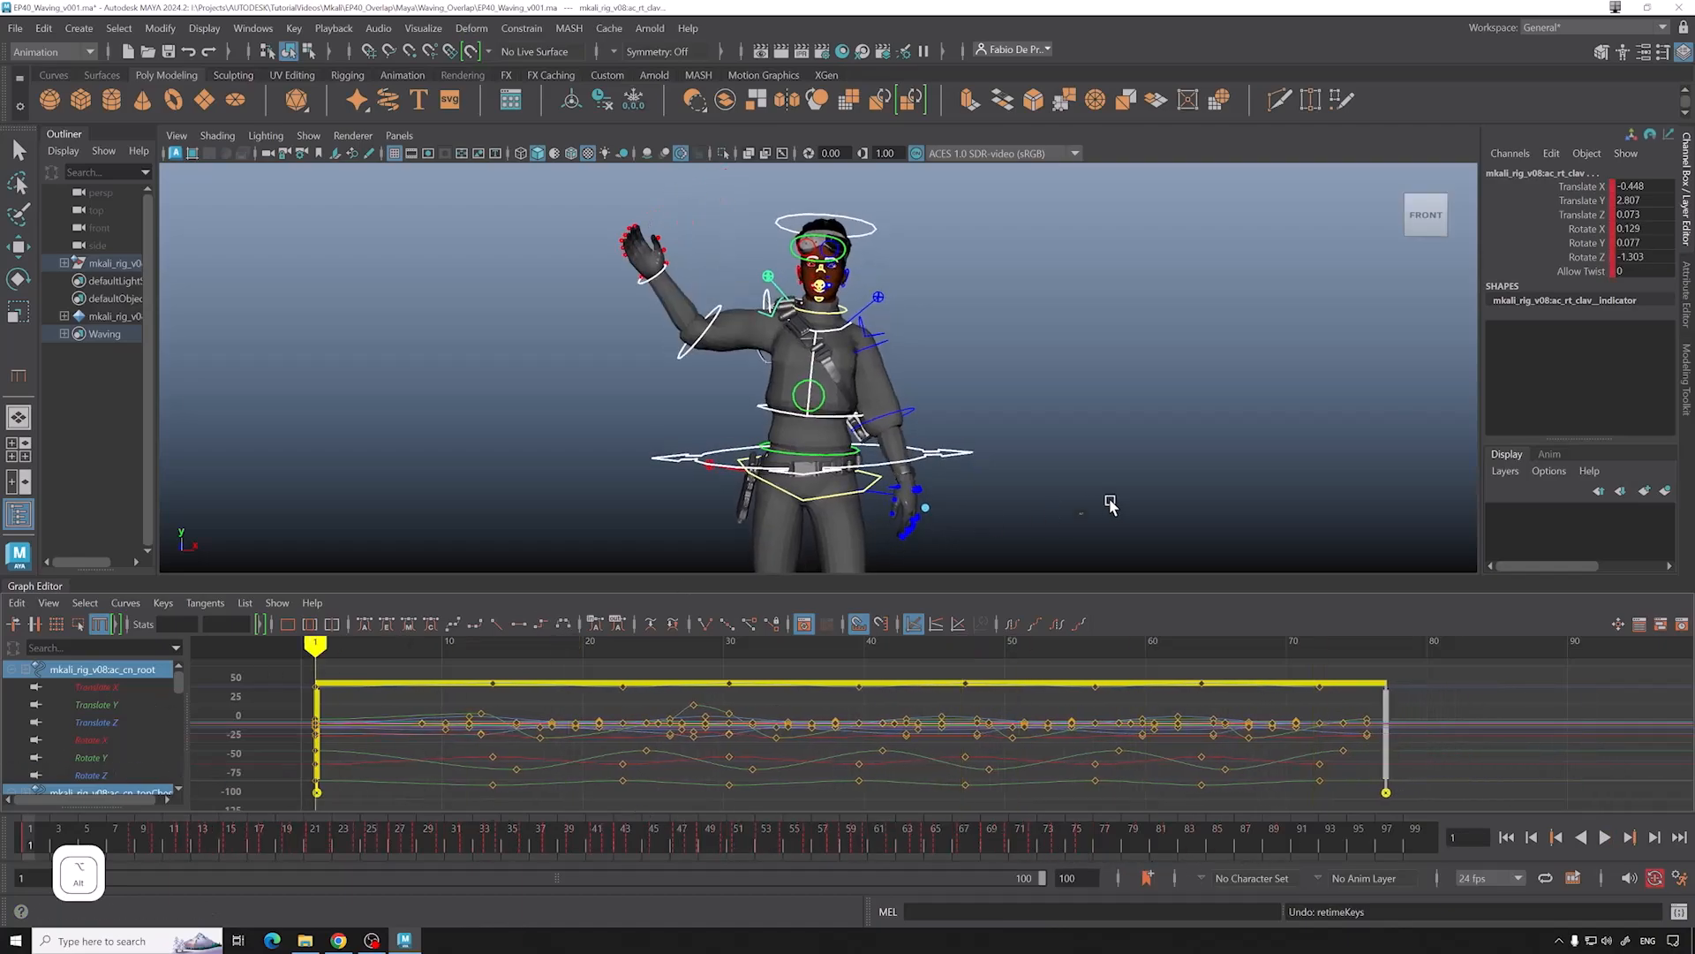
key(alt+v)
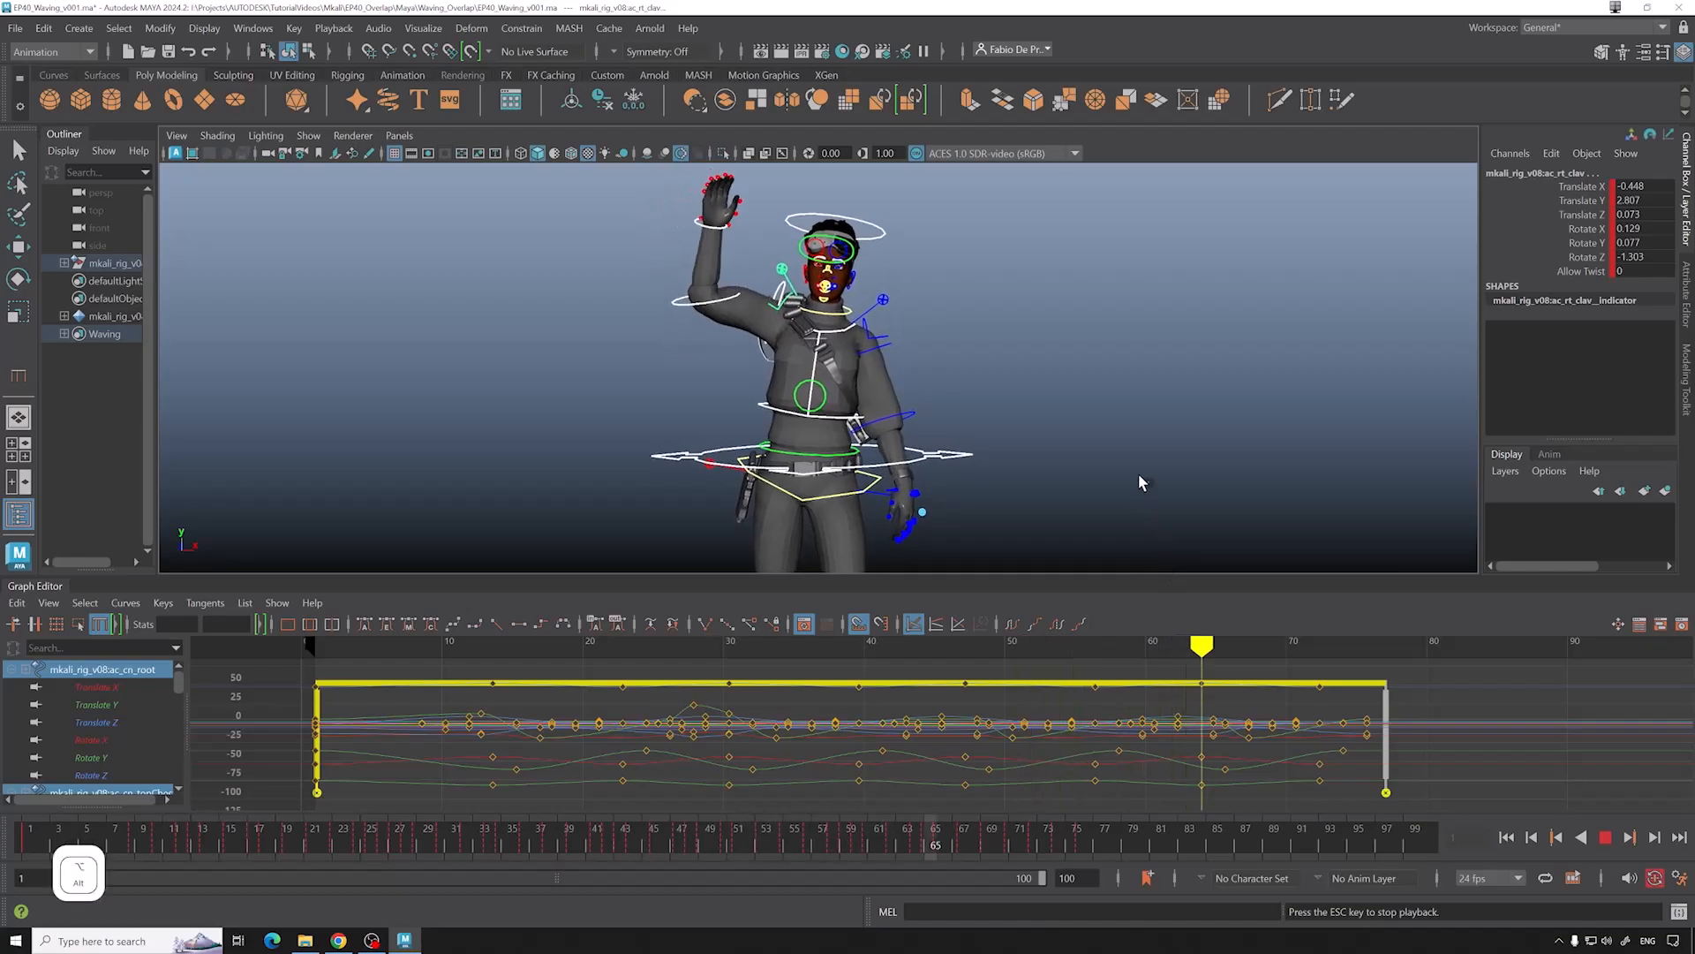
key(alt+1)
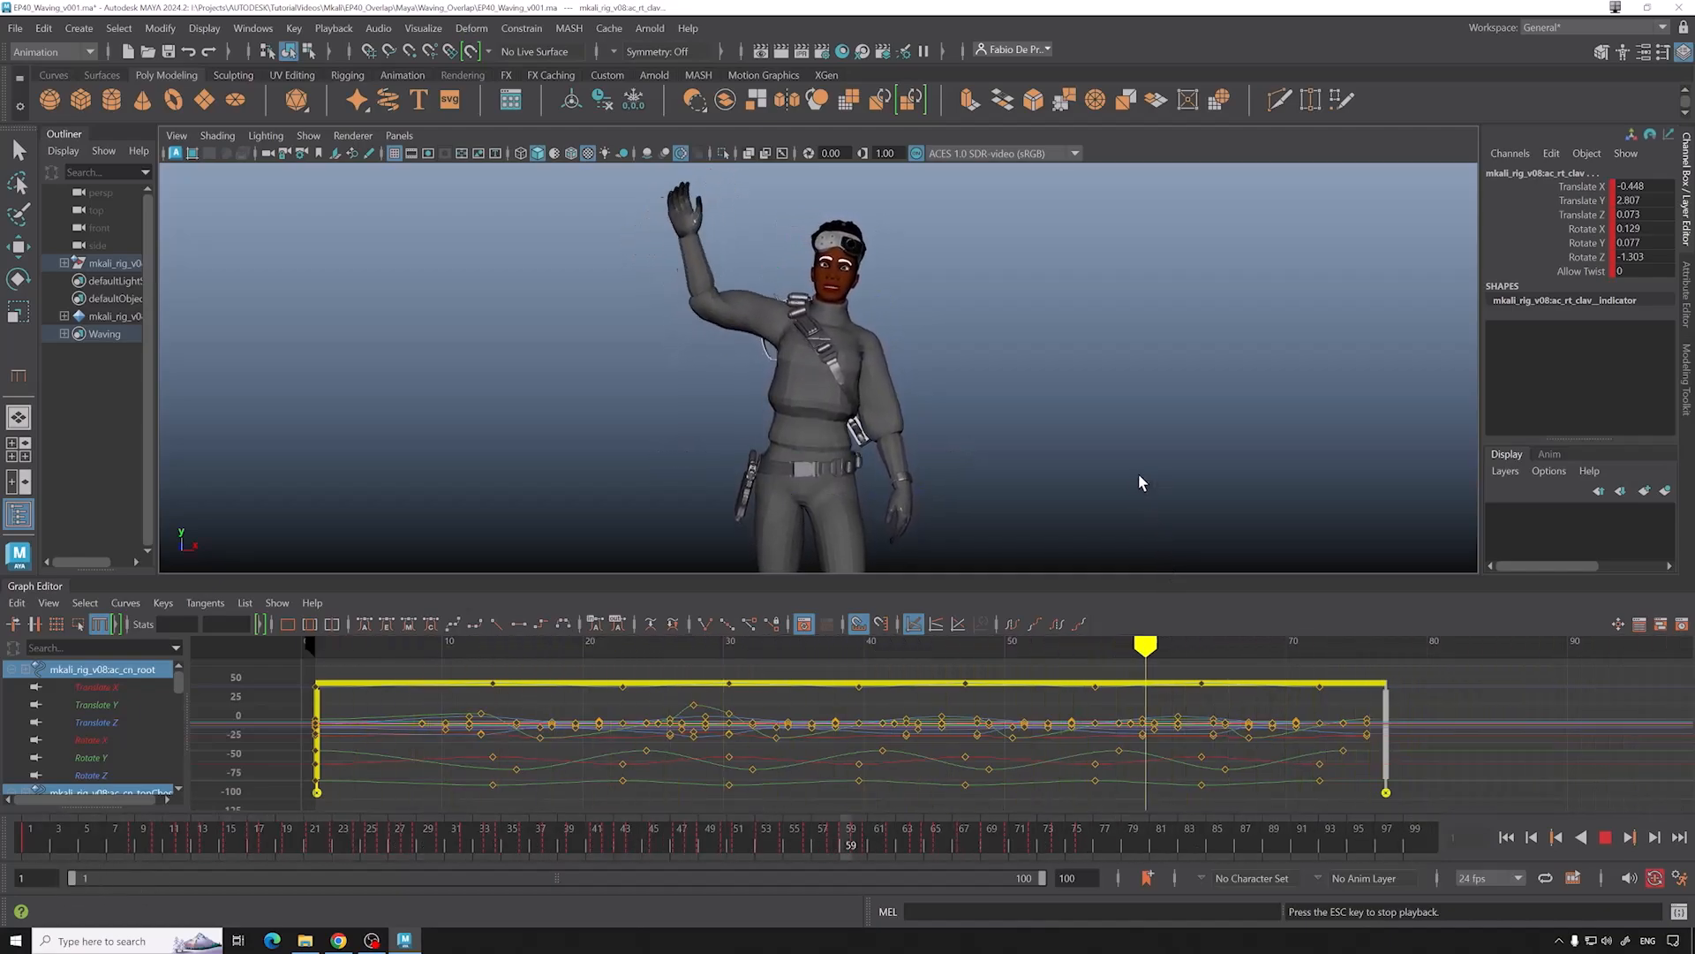
key(alt+v)
Step: Scrub to frame 57 and examine the waving pose from a slightly angled front view
drag(899, 832, 830, 707)
alt+drag(952, 382, 990, 389)
alt+middle_drag(989, 388, 1049, 432)
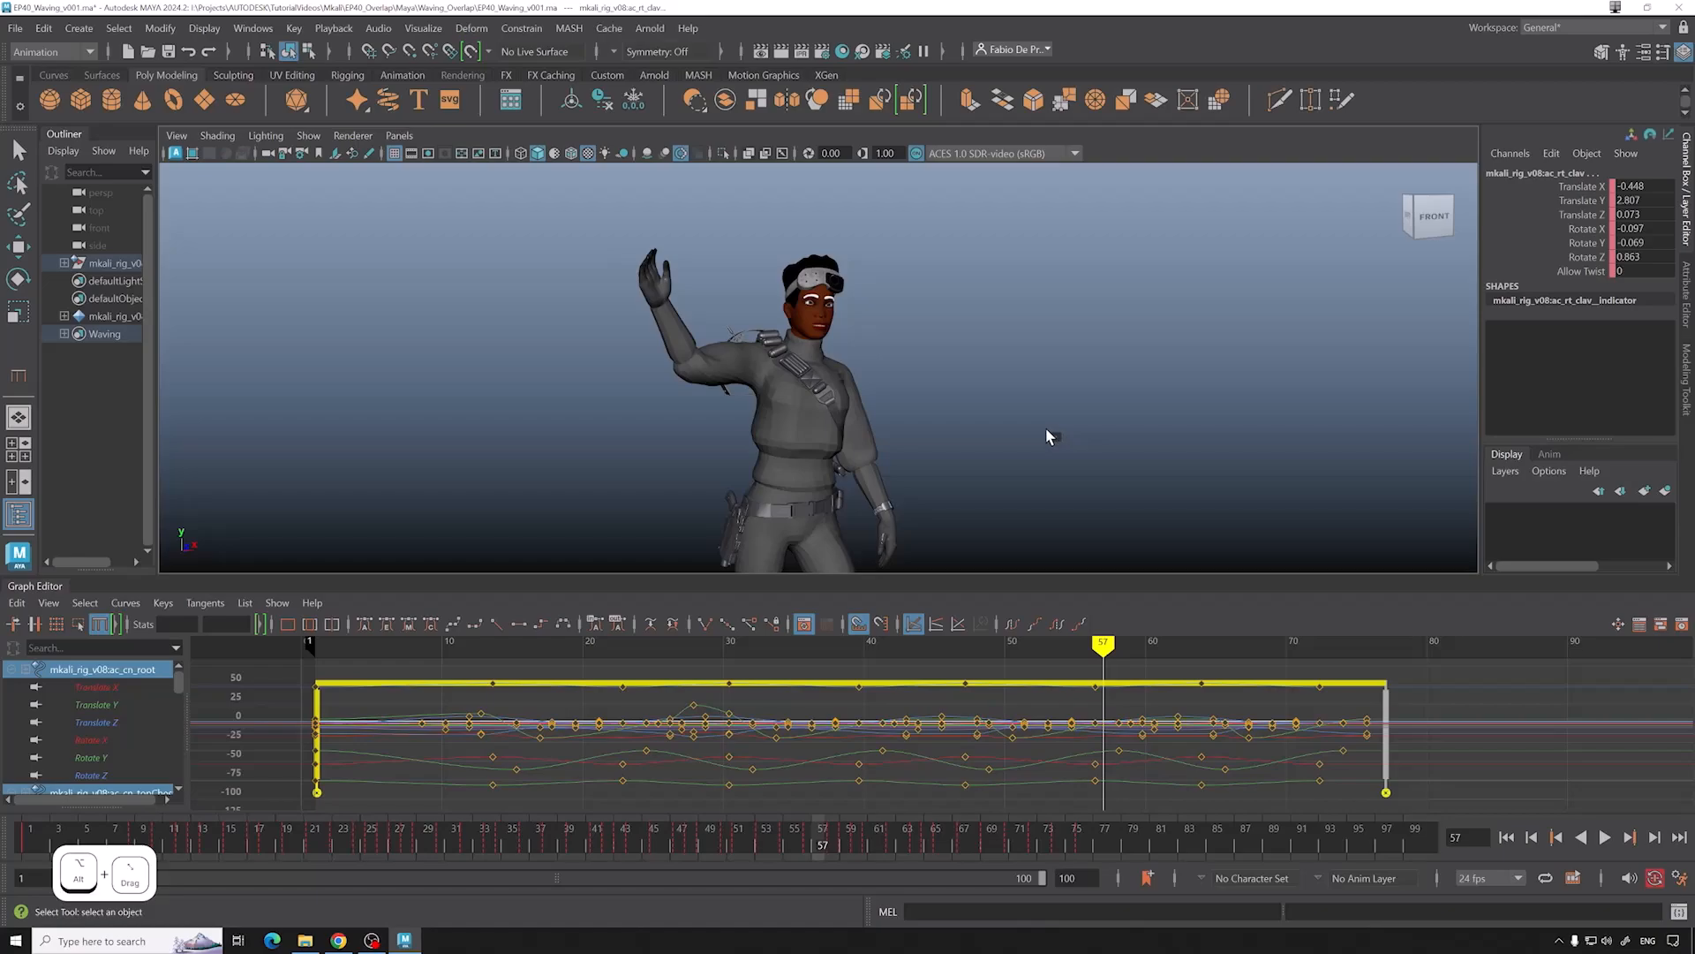
alt+drag(1046, 427, 1014, 367)
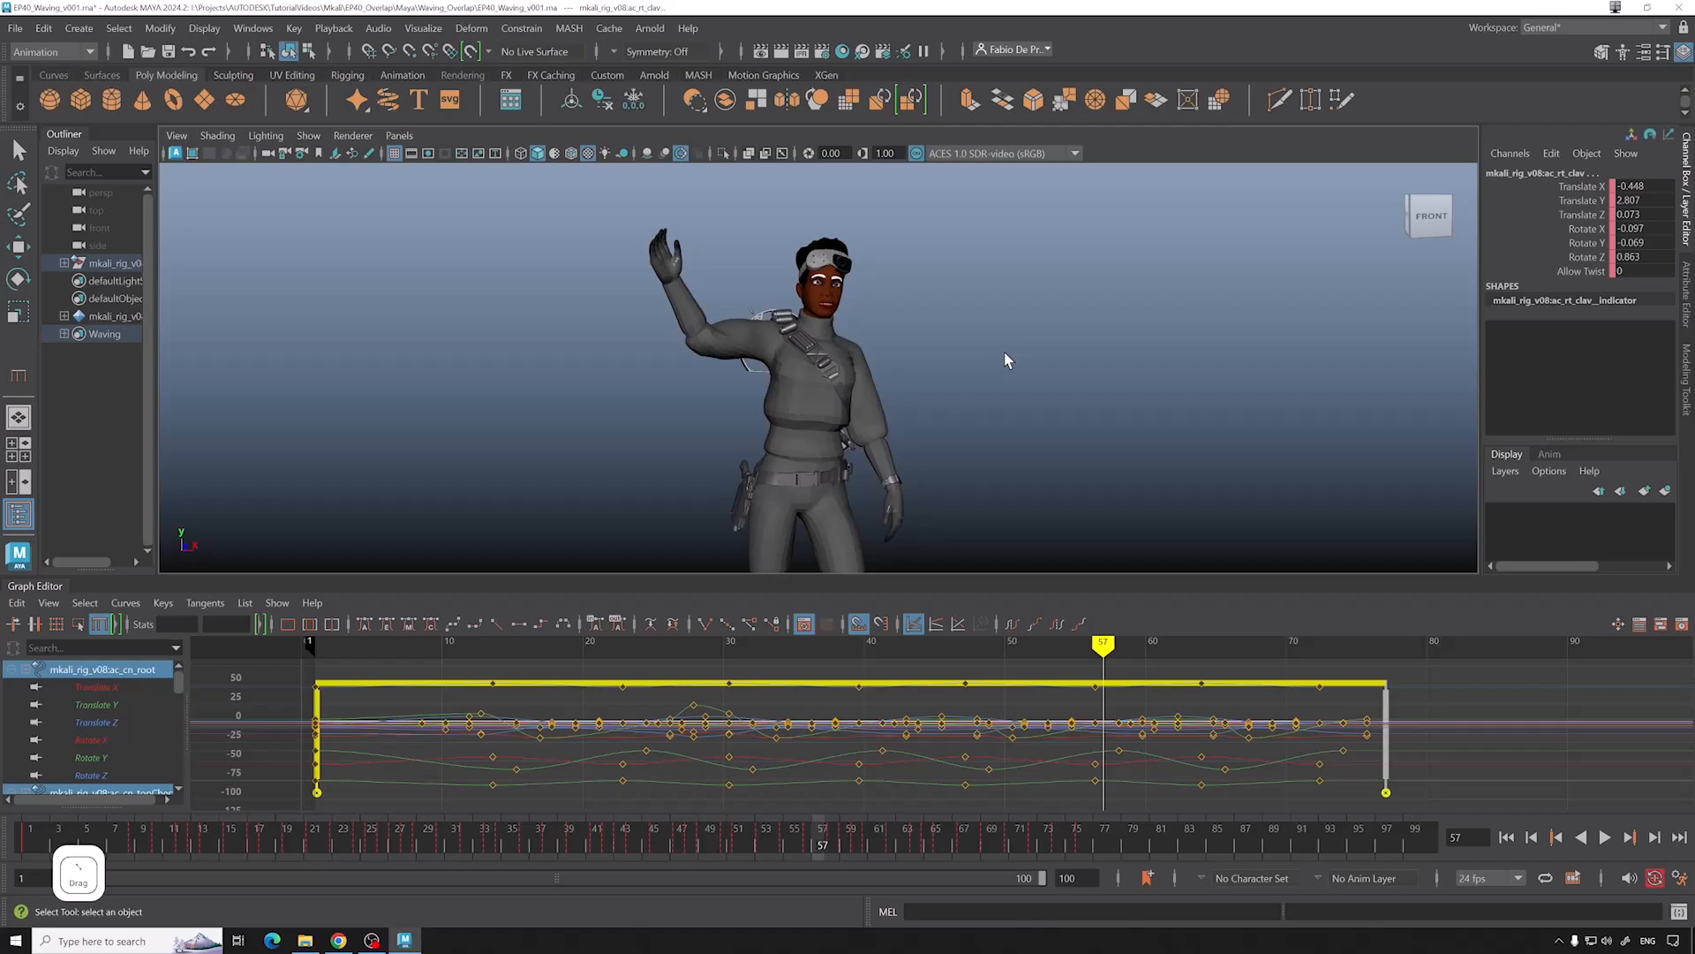
alt+middle_drag(989, 353, 1024, 348)
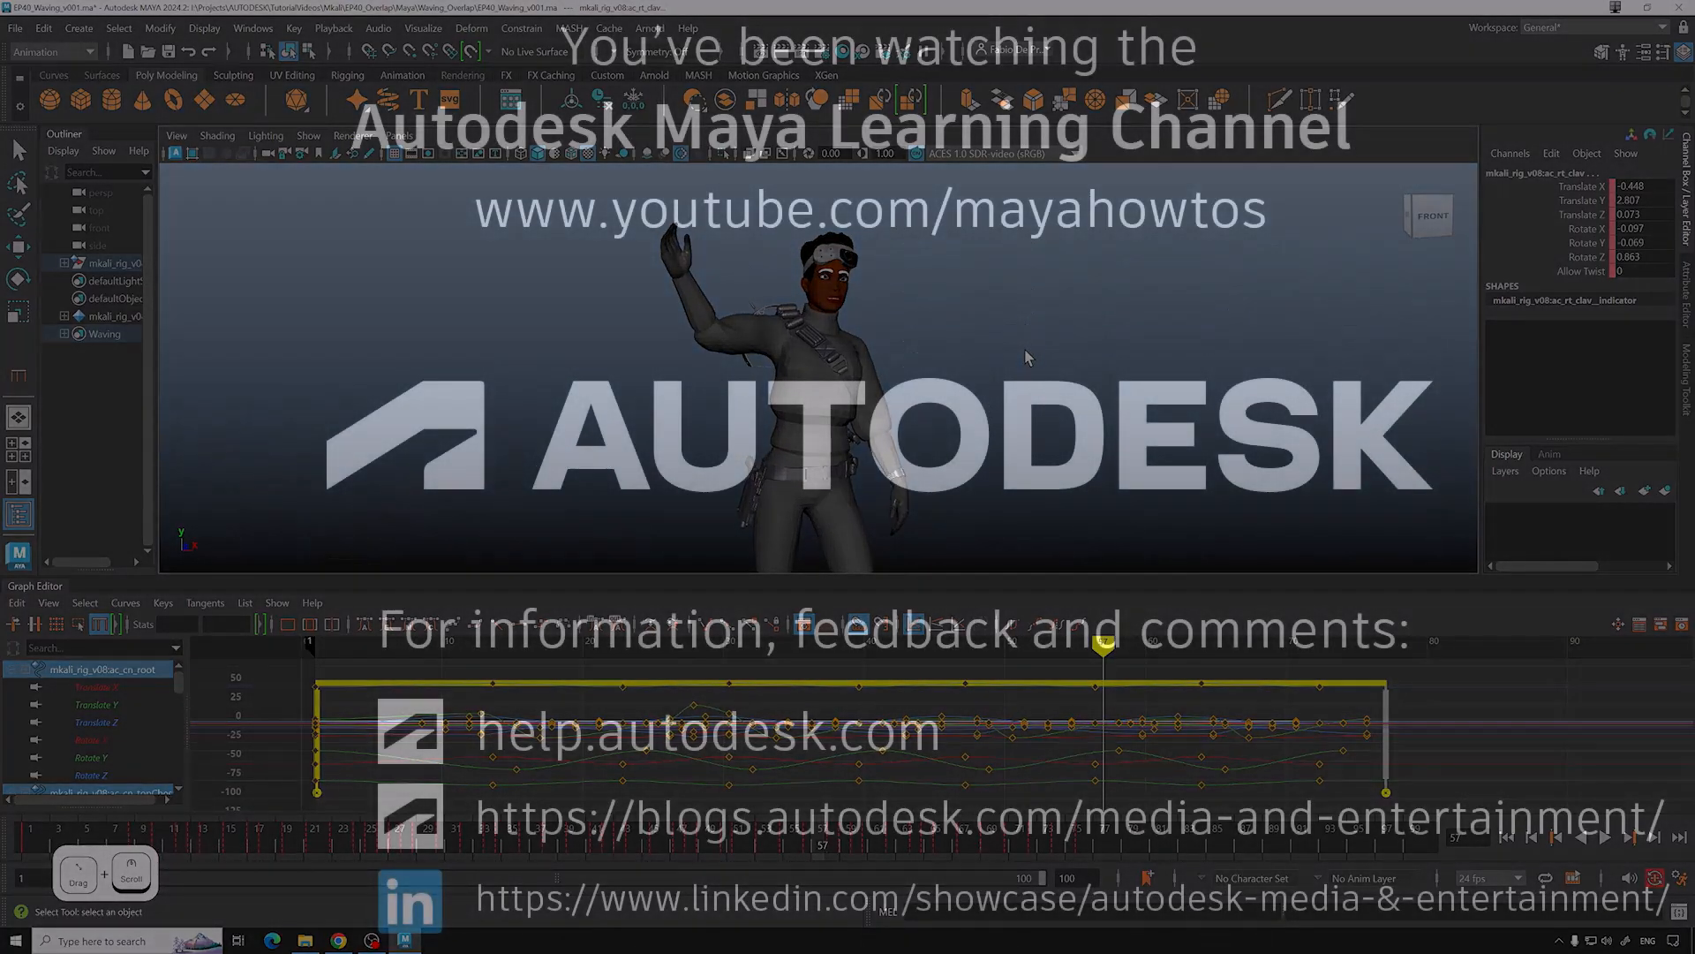